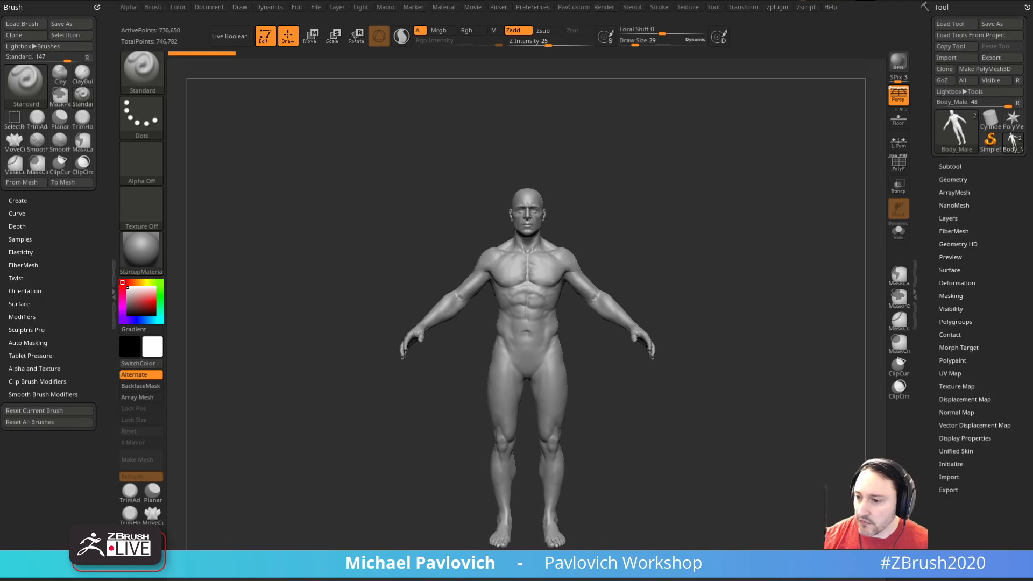
Step: Save the male body project as DeathWorking
key(ctrl+s)
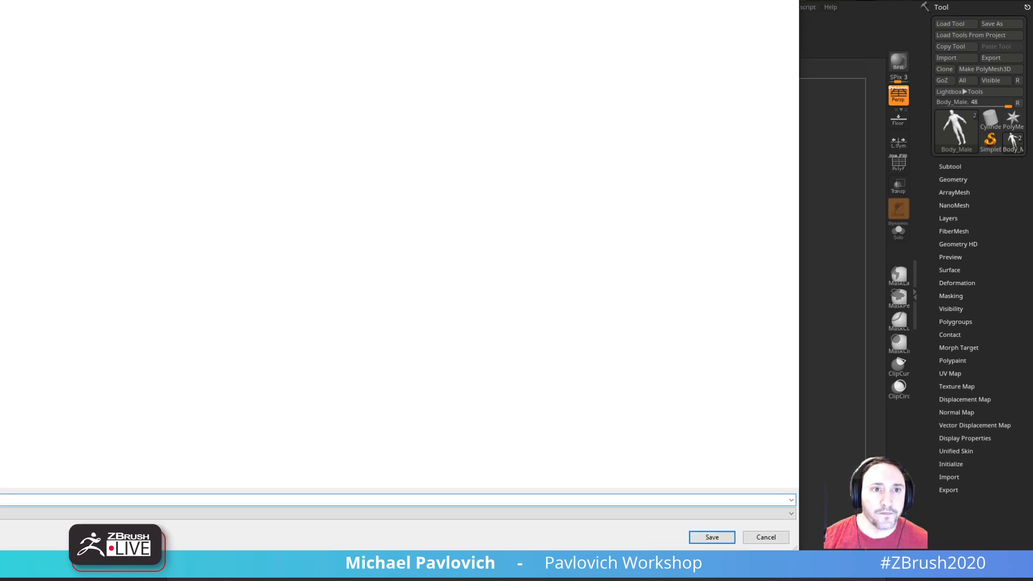
key(Return)
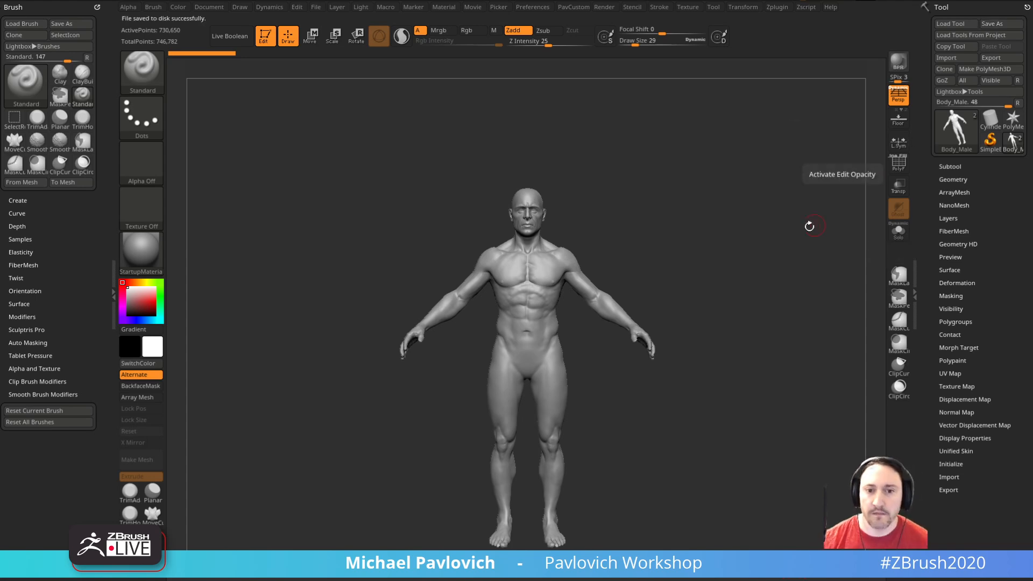
key(f)
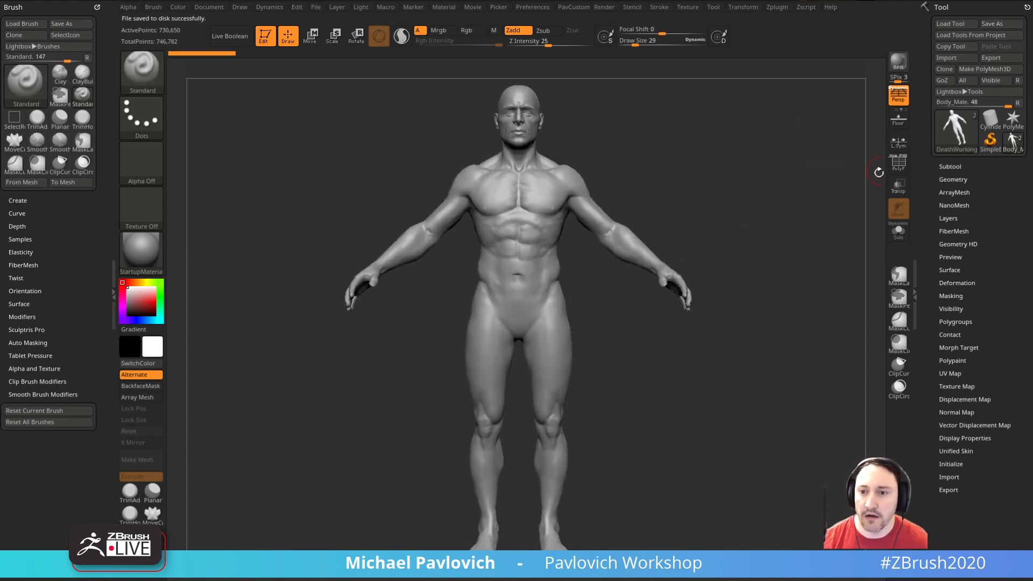
Step: Examine the body's wireframe topology at the lowest and highest subdivision levels
key(shift+f)
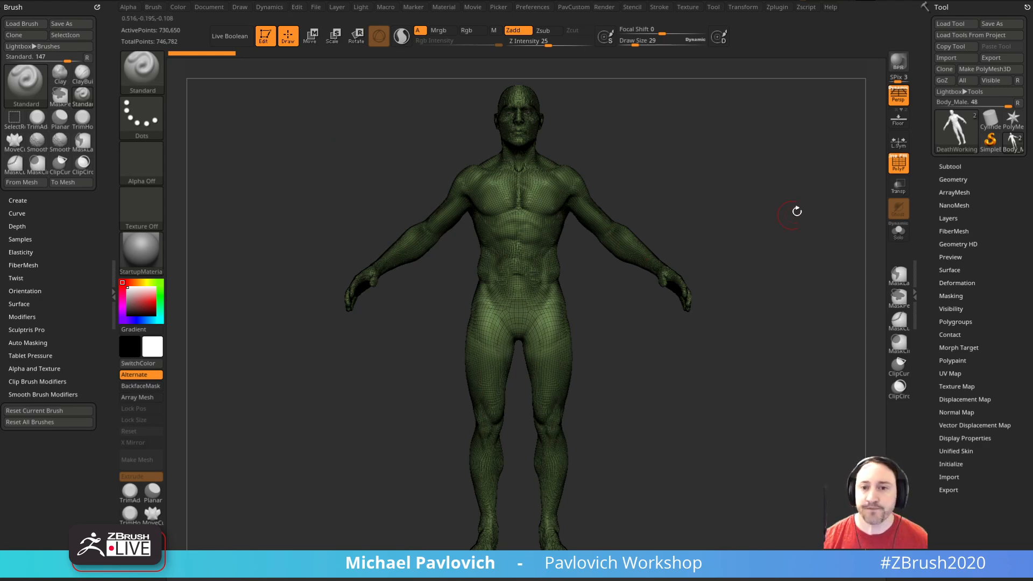
drag(860, 210, 853, 213)
drag(945, 184, 944, 182)
key(shift)
click(943, 178)
key(shift+d)
key(shift+d)
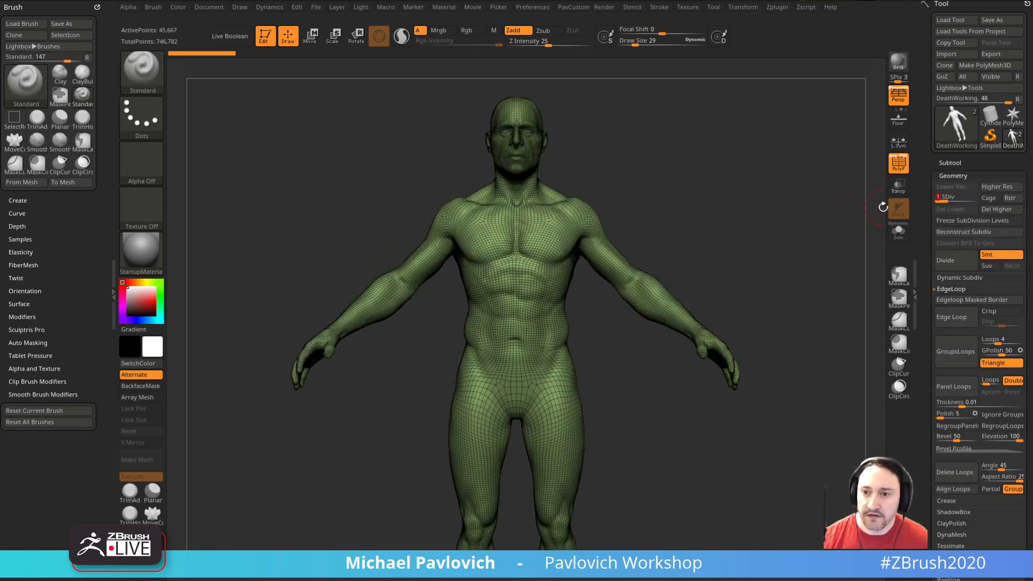
mouse_move(821, 262)
mouse_down()
mouse_move(818, 233)
mouse_move(791, 256)
mouse_move(731, 263)
mouse_move(837, 259)
mouse_up()
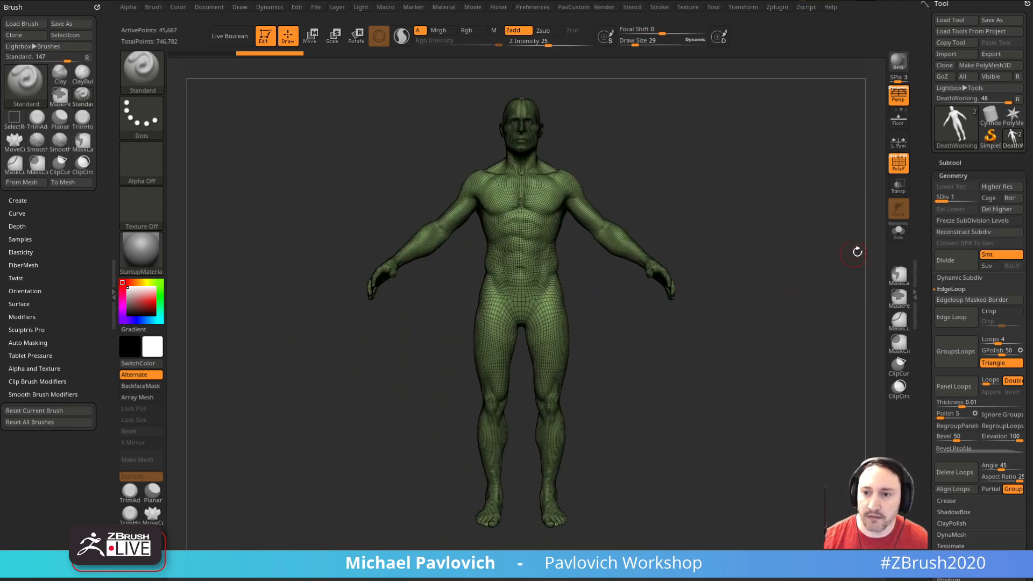
key(d)
key(d)
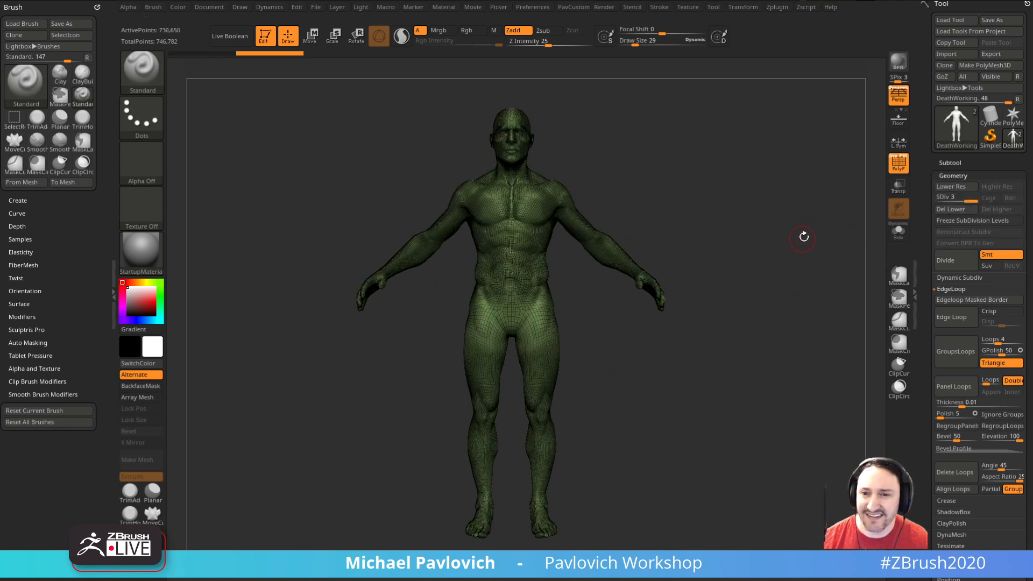
click(898, 170)
drag(770, 275, 618, 269)
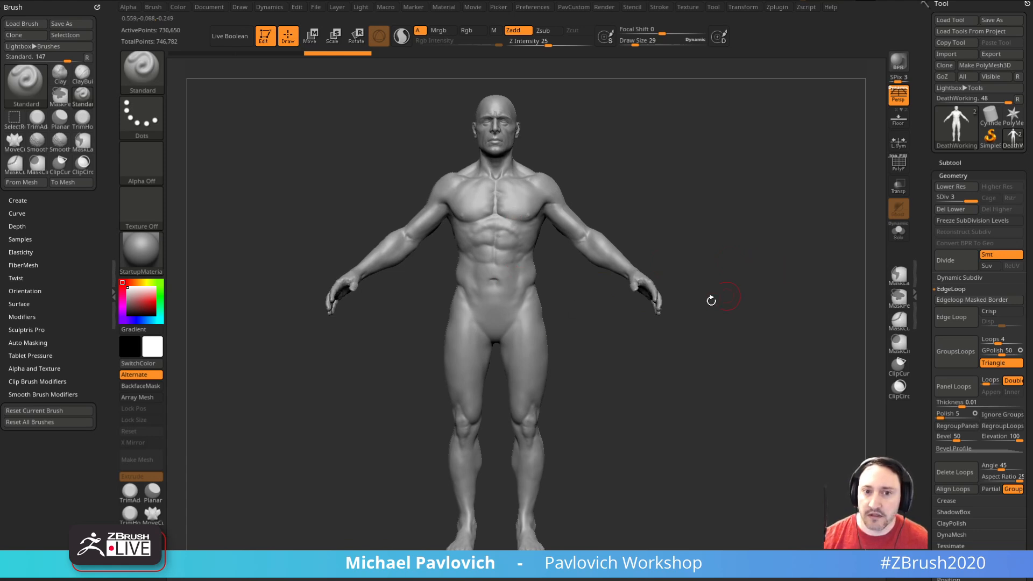
Step: Turn off the perspective view and delete the body's lower subdivision levels
click(897, 94)
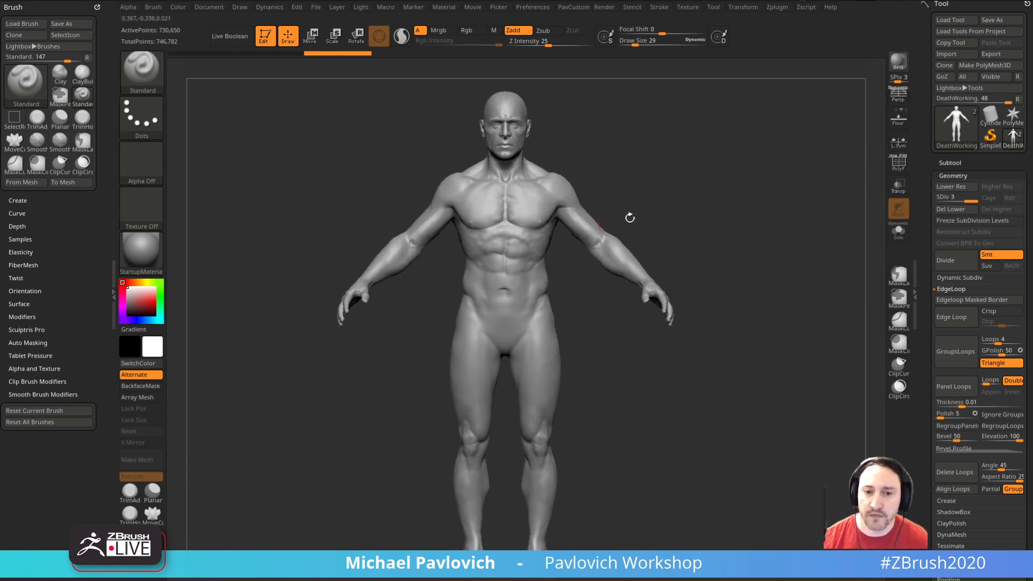
drag(740, 229, 744, 244)
click(946, 211)
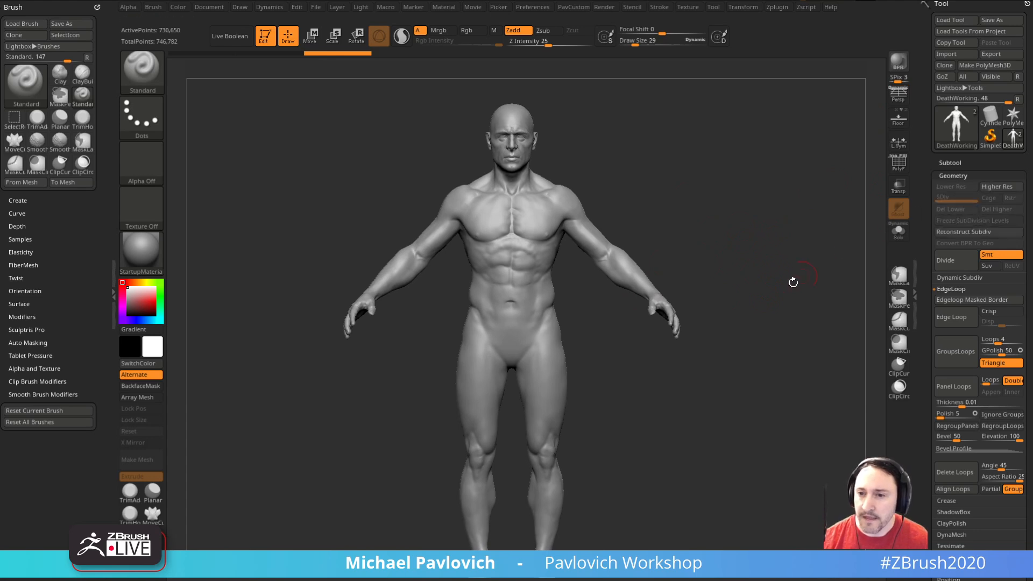
Step: Close the open holes in the body mesh
key(grave)
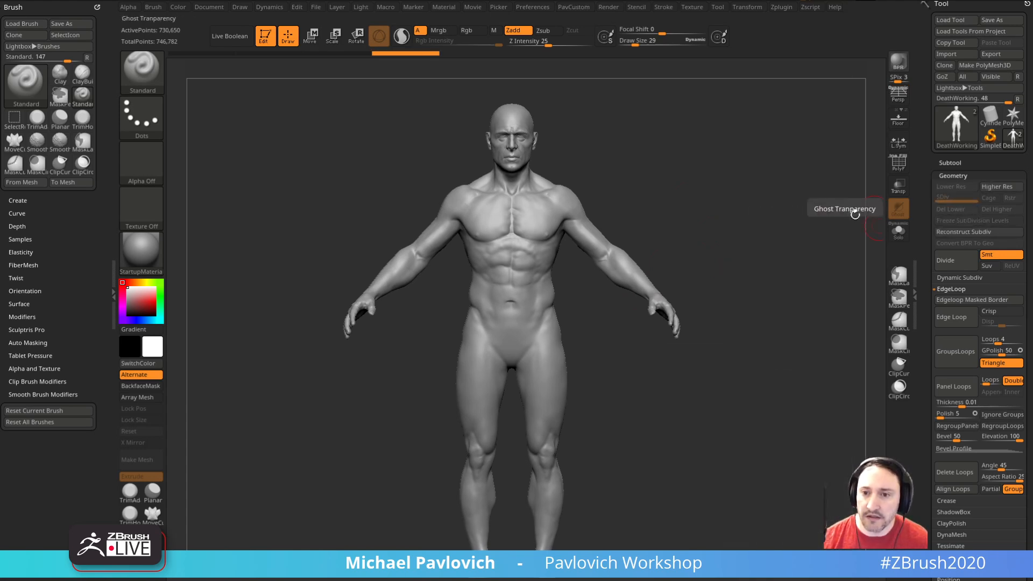
key(grave)
click(763, 256)
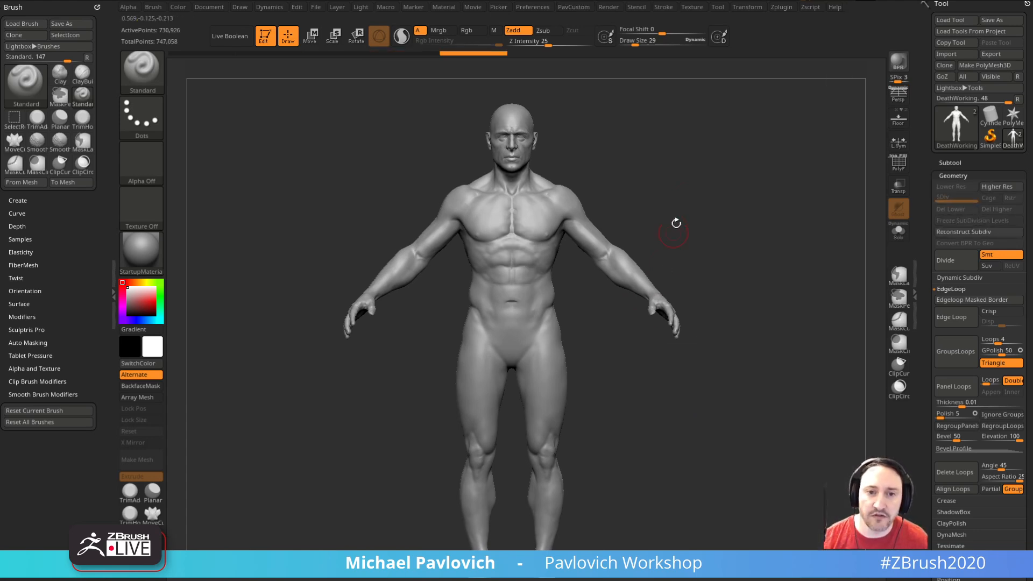
Step: Delete the Male021_FullBody subtool containing the eye spheres, keeping only the DeathWorking body
key(f)
click(950, 164)
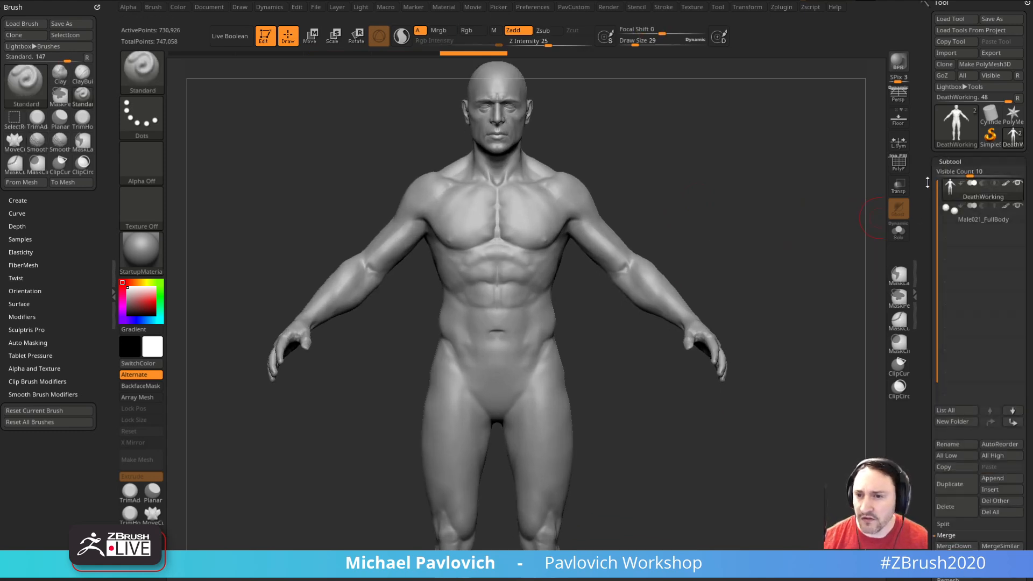
click(974, 217)
drag(926, 239, 925, 171)
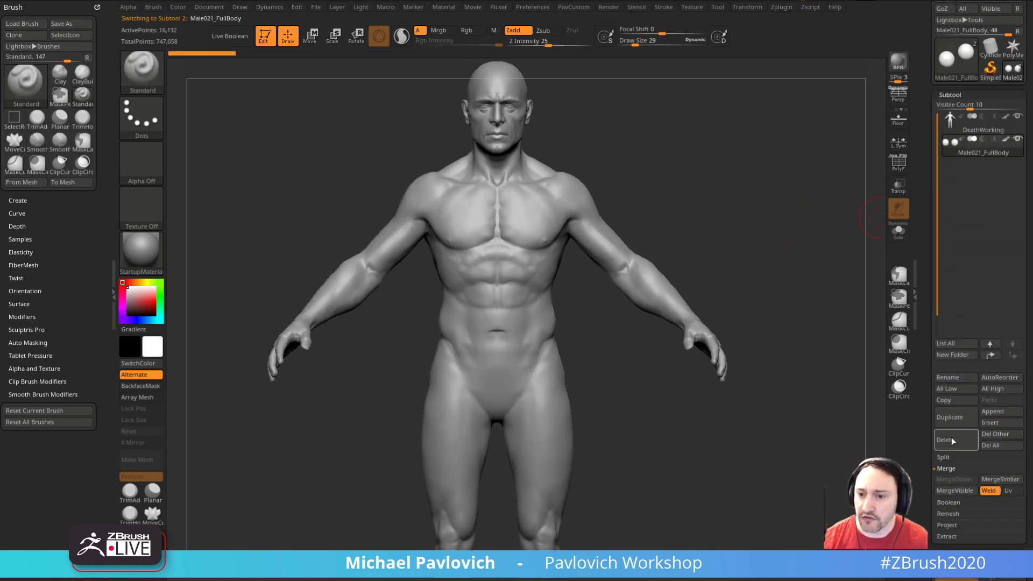
click(939, 439)
click(898, 460)
key(f)
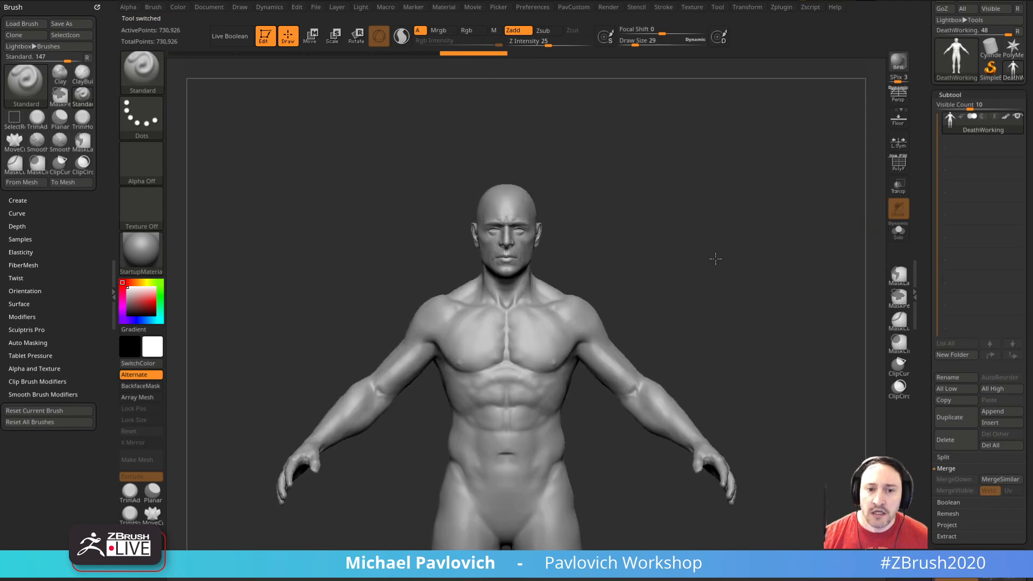
Step: Reduce the brush draw size to 15
mouse_move(819, 256)
mouse_down()
mouse_move(757, 259)
mouse_move(816, 264)
mouse_up()
key(s)
drag(514, 399, 518, 399)
mouse_move(739, 229)
alt+mouse_down()
mouse_move(708, 261)
mouse_move(724, 269)
mouse_move(608, 270)
mouse_move(666, 288)
alt+mouse_up()
key(s)
shift+drag(666, 287, 653, 287)
alt+drag(738, 455, 748, 282)
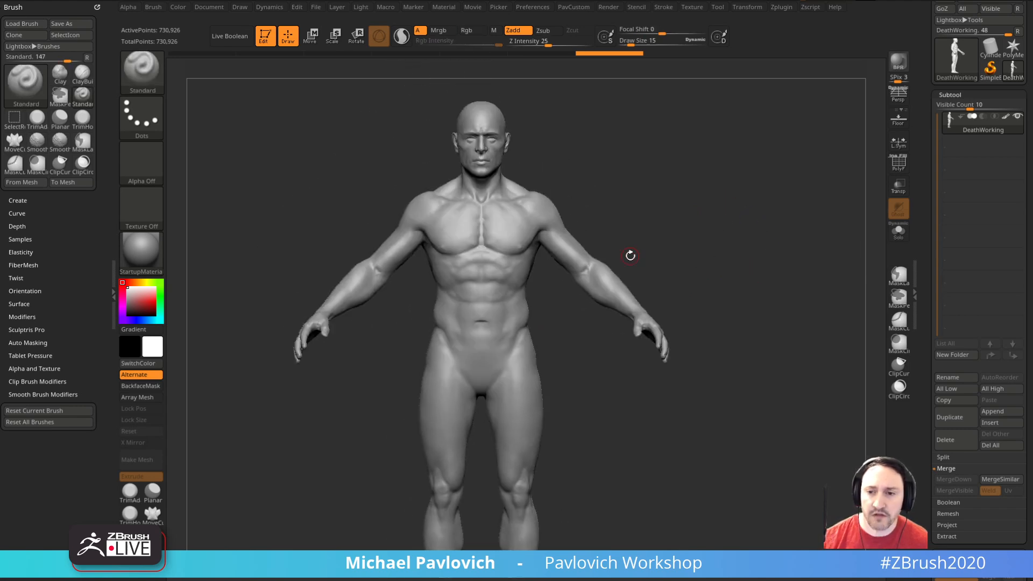
alt+drag(743, 240, 741, 272)
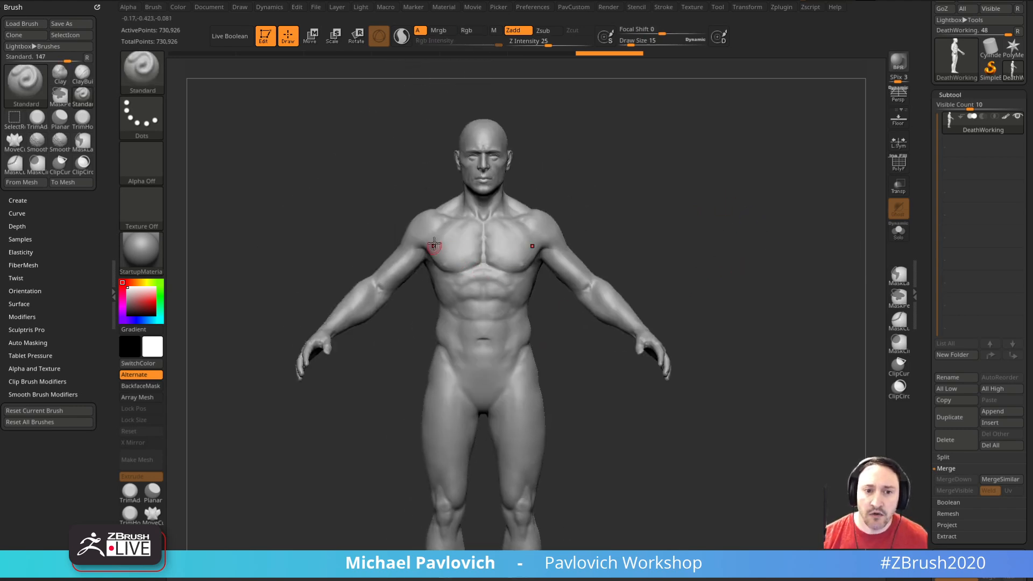
Step: Turn off Align Cursor To Surface in the custom topology tools
key(2)
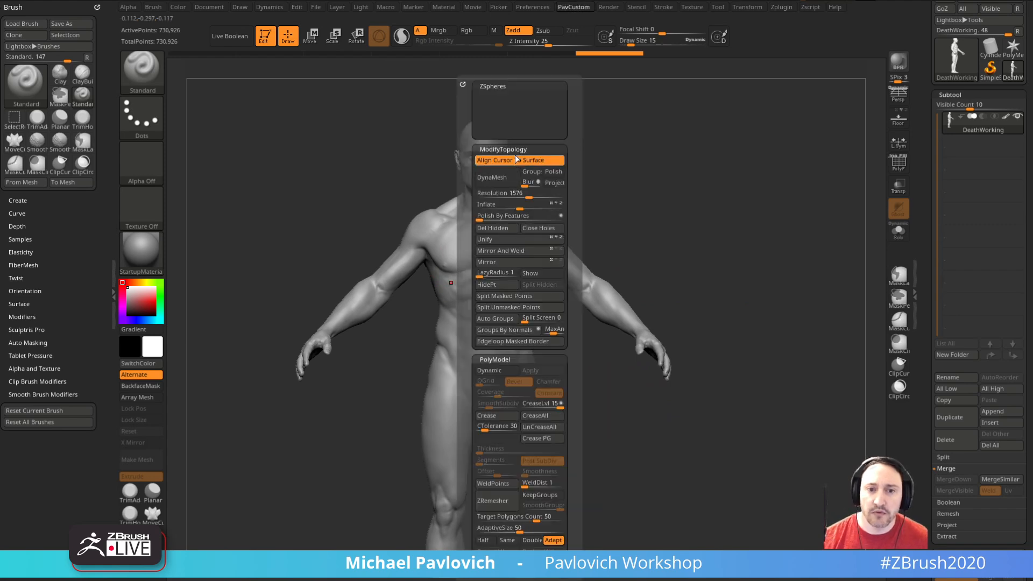
drag(737, 255, 733, 256)
key(2)
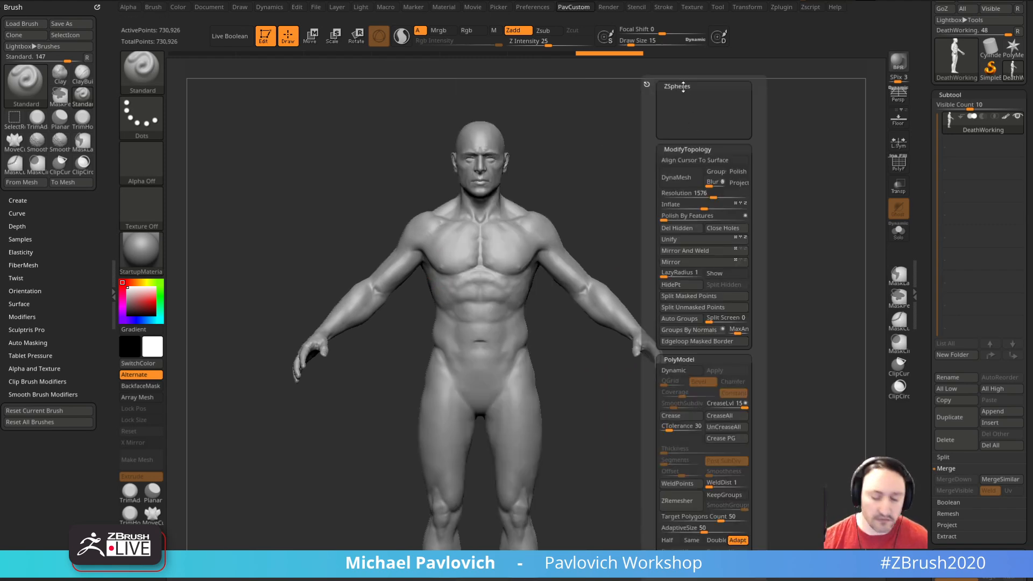
scroll(681, 88, down, 2)
mouse_move(715, 183)
mouse_down()
mouse_move(725, 208)
mouse_move(701, 253)
mouse_move(719, 279)
mouse_move(710, 196)
mouse_up()
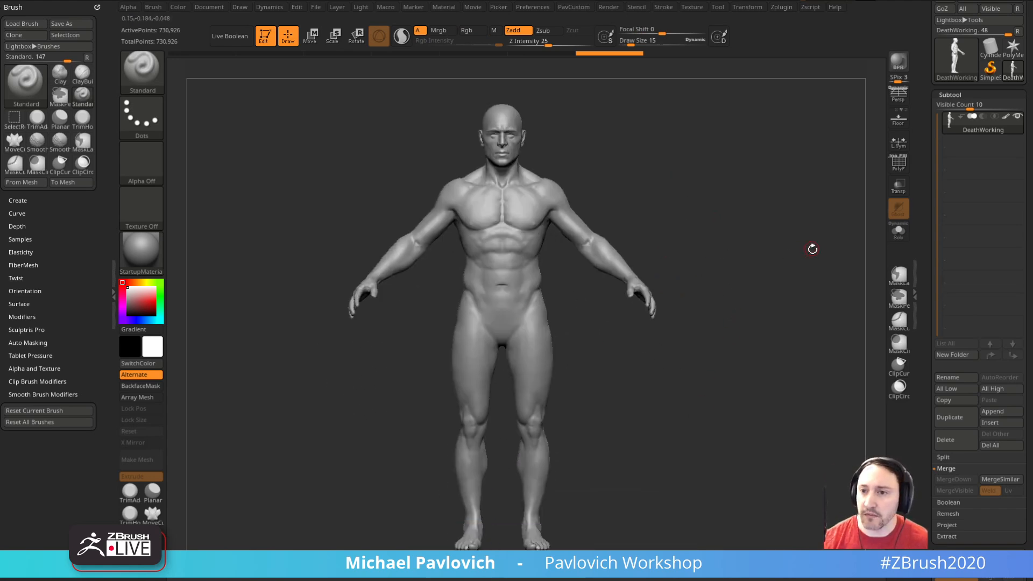
Step: Open the body's ZRemesher settings and set the polypaint Color Density to 1.5
drag(923, 283, 925, 175)
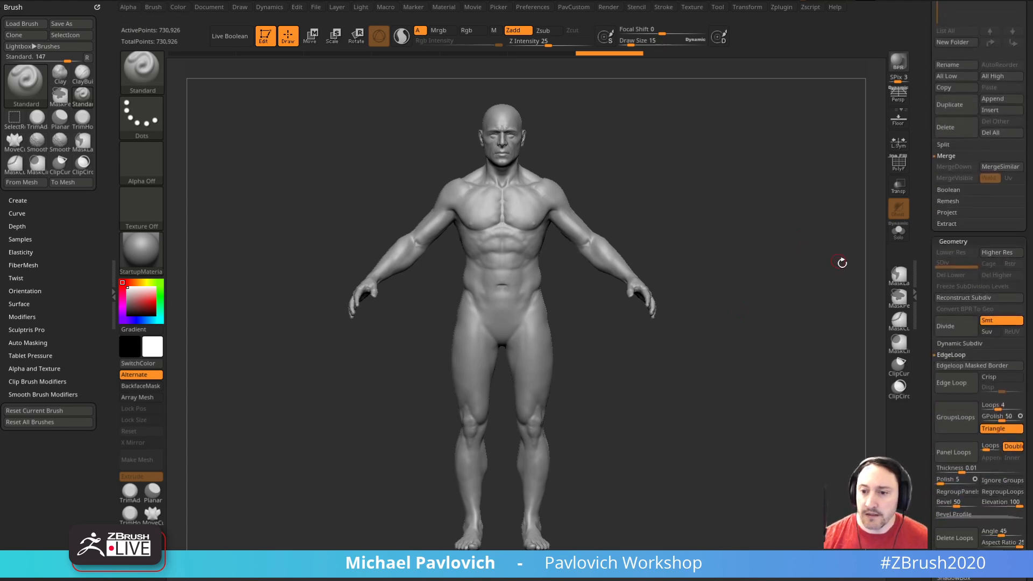
drag(924, 290, 921, 221)
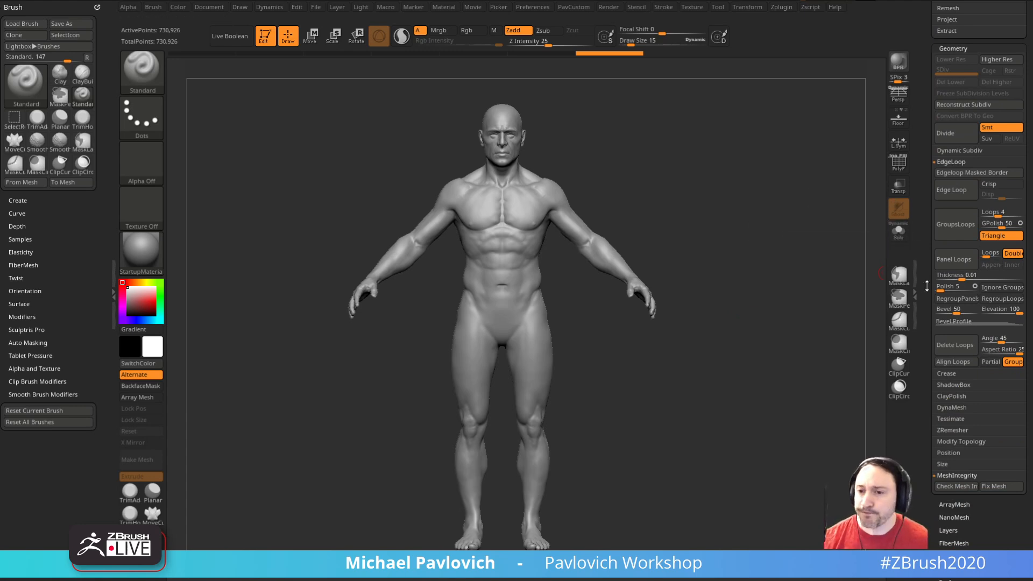
scroll(927, 278, down, 3)
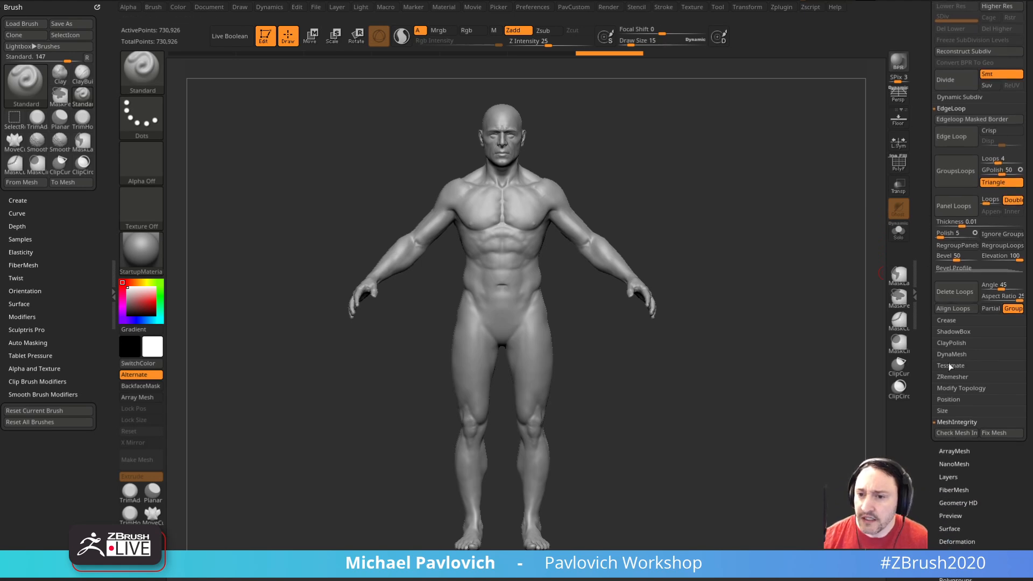
click(952, 377)
scroll(929, 377, down, 8)
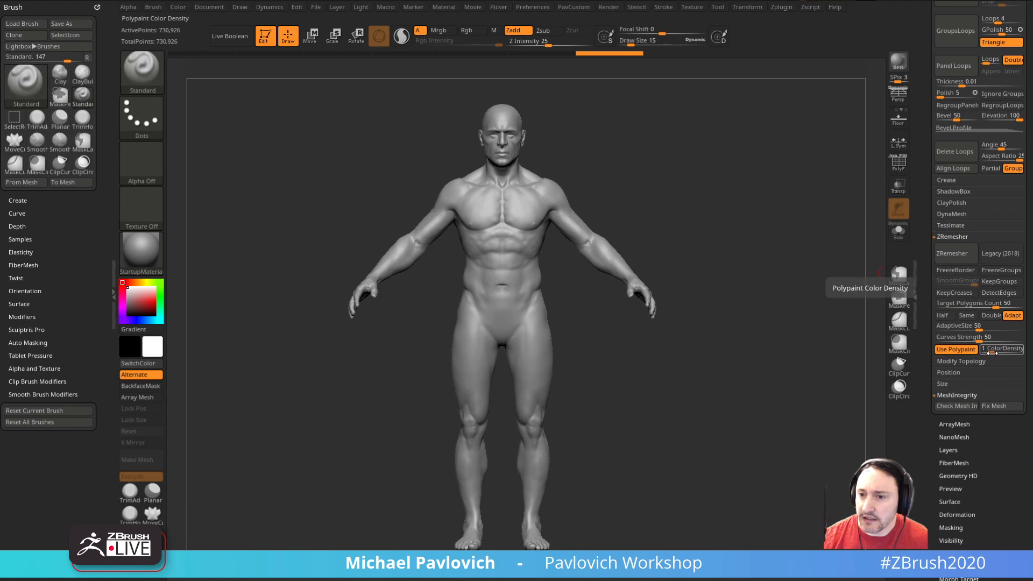
drag(992, 353, 990, 353)
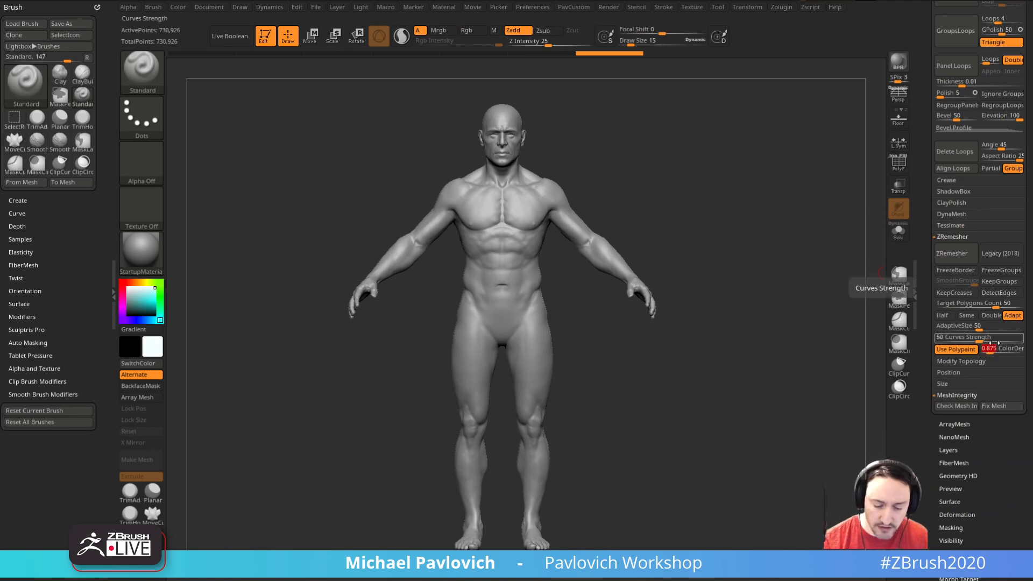
key(Return)
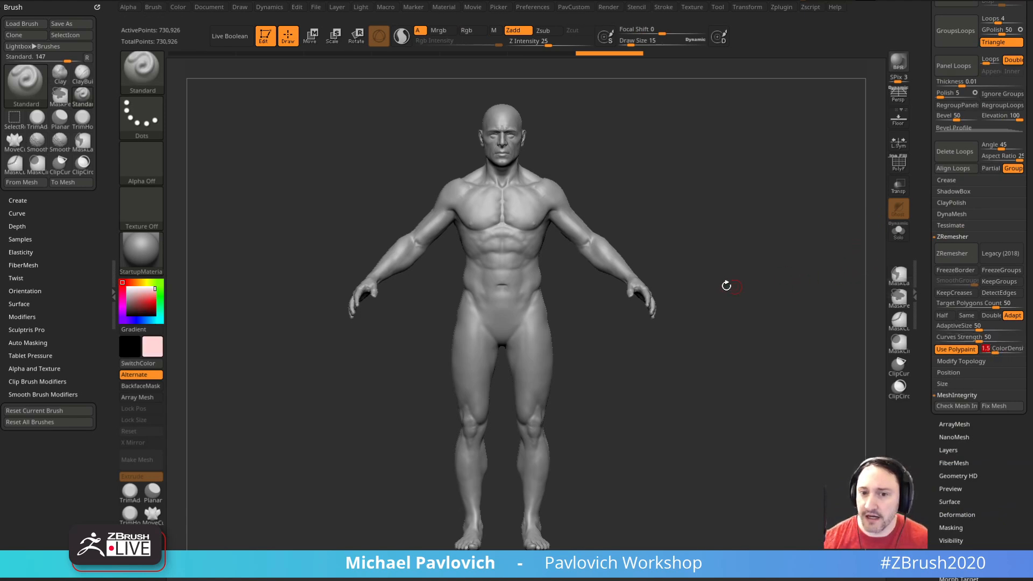
Step: Set the Standard brush's draw size to 33
drag(754, 283, 614, 315)
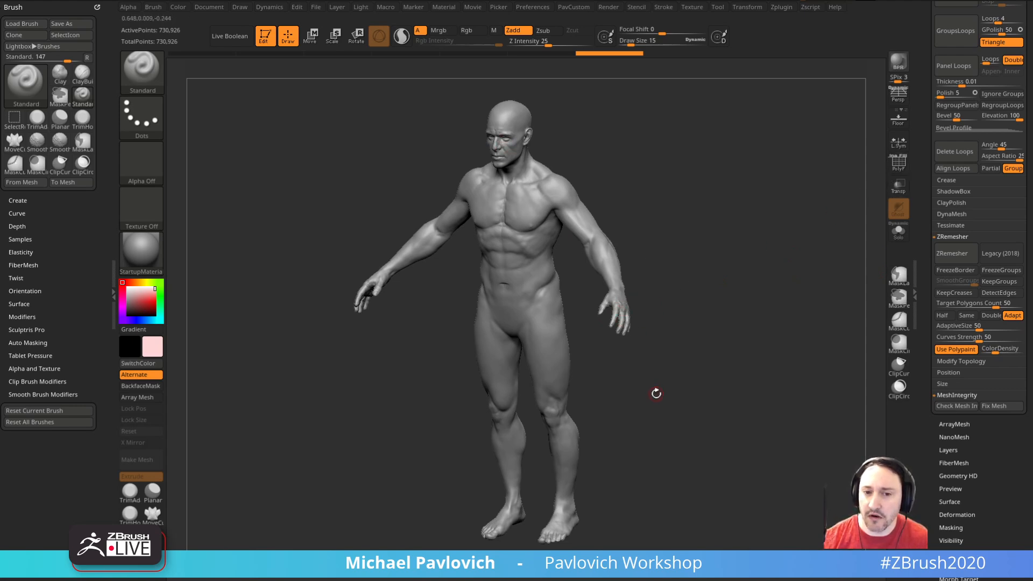
shift+drag(821, 240, 800, 256)
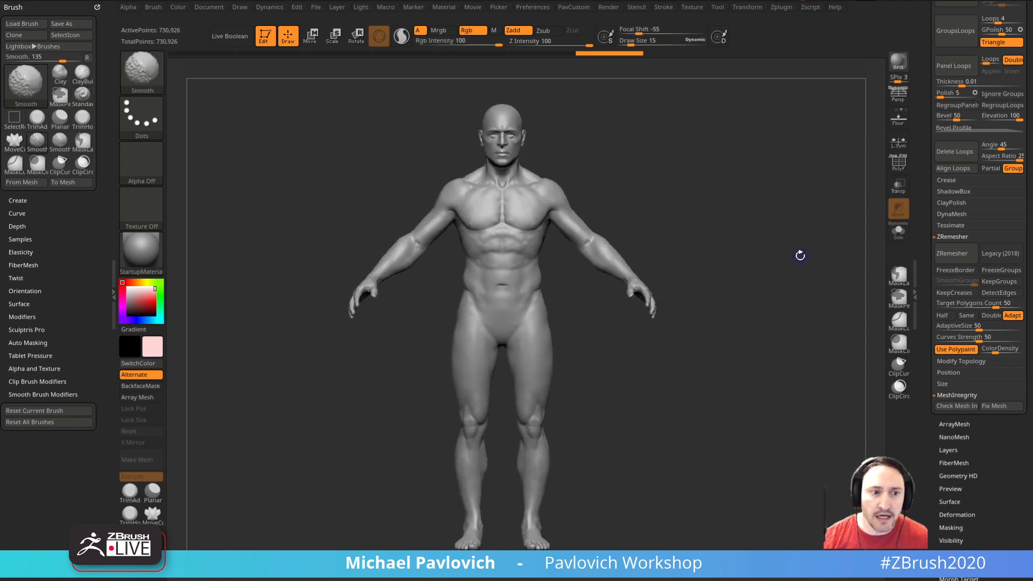
drag(135, 291, 118, 282)
mouse_move(739, 251)
alt+mouse_down()
mouse_move(727, 251)
mouse_move(749, 244)
mouse_move(760, 264)
mouse_move(752, 295)
alt+mouse_up()
key(s)
click(771, 263)
key(s)
click(750, 294)
mouse_move(791, 342)
mouse_down()
mouse_move(717, 314)
mouse_move(748, 275)
mouse_up()
drag(853, 203, 691, 304)
key(s)
click(650, 348)
Step: Make the Standard brush paint colour only, with Rgb on and Zadd off, and re-enter a polypaint Color Density of 1.5
click(467, 30)
click(513, 30)
drag(687, 343, 732, 371)
click(997, 355)
text(1.5)
key(Return)
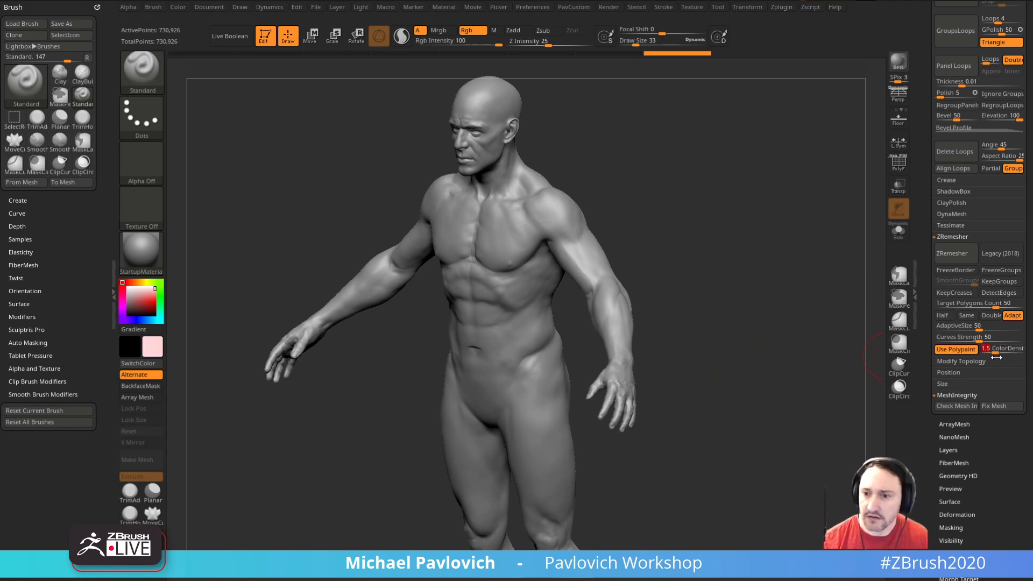
Step: Paint both hands, from the wrists to the fingertips, with the pink 1.5 density colour
drag(696, 297, 708, 302)
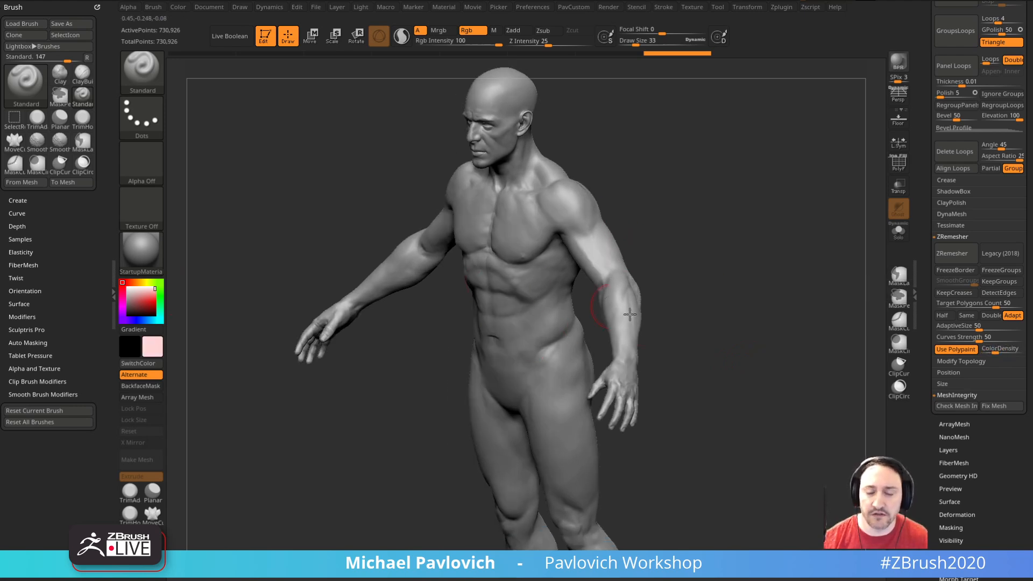
mouse_move(618, 369)
shift+mouse_down()
mouse_move(604, 402)
mouse_move(681, 311)
mouse_move(602, 345)
mouse_move(619, 414)
mouse_move(627, 357)
shift+mouse_up()
mouse_move(559, 388)
mouse_down()
mouse_move(670, 399)
mouse_move(624, 383)
mouse_up()
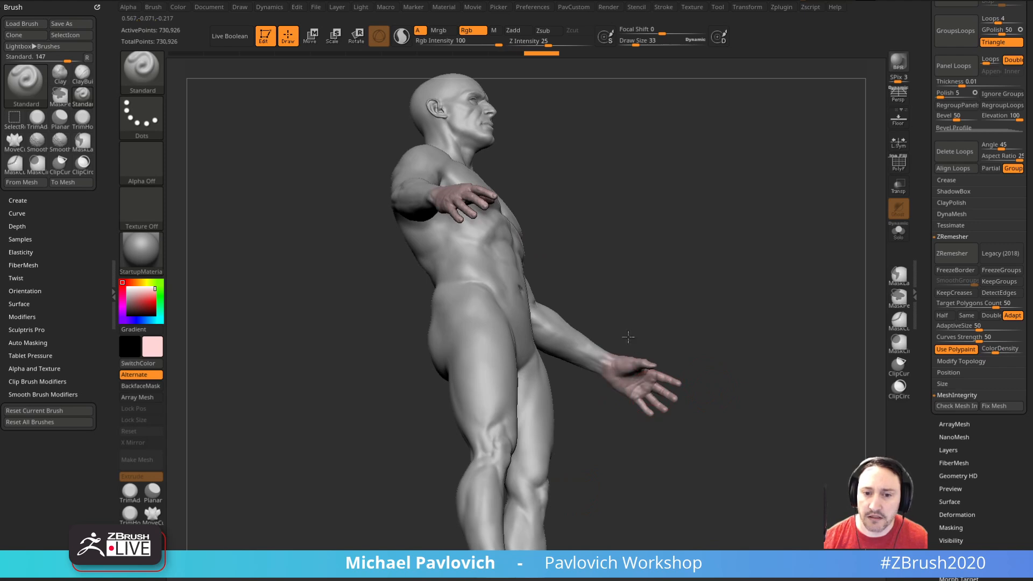
shift+drag(782, 309, 749, 356)
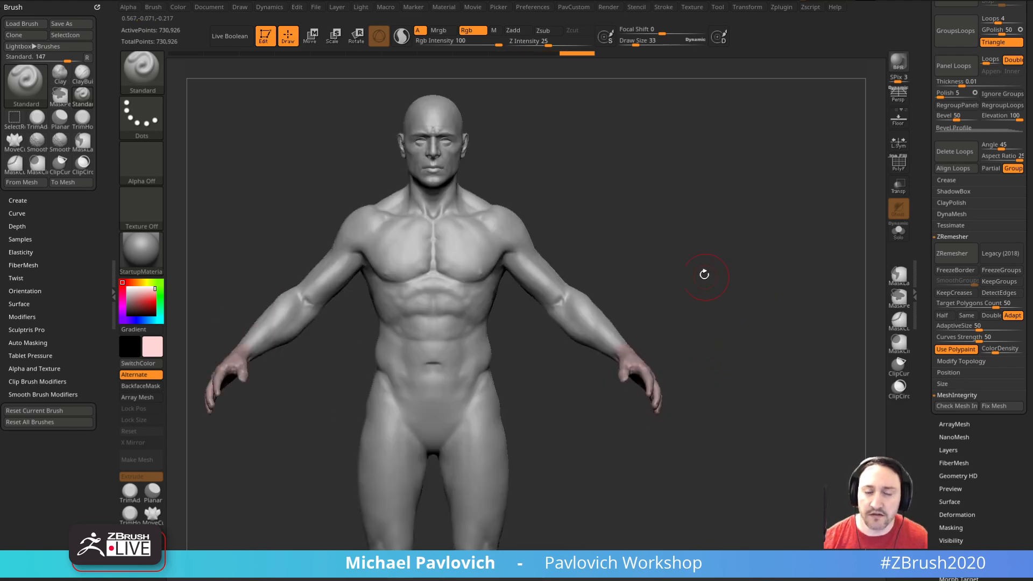
Step: Paint the face from the forehead to the chin with the pink 1.5 density colour
alt+drag(713, 282, 717, 294)
drag(478, 285, 470, 232)
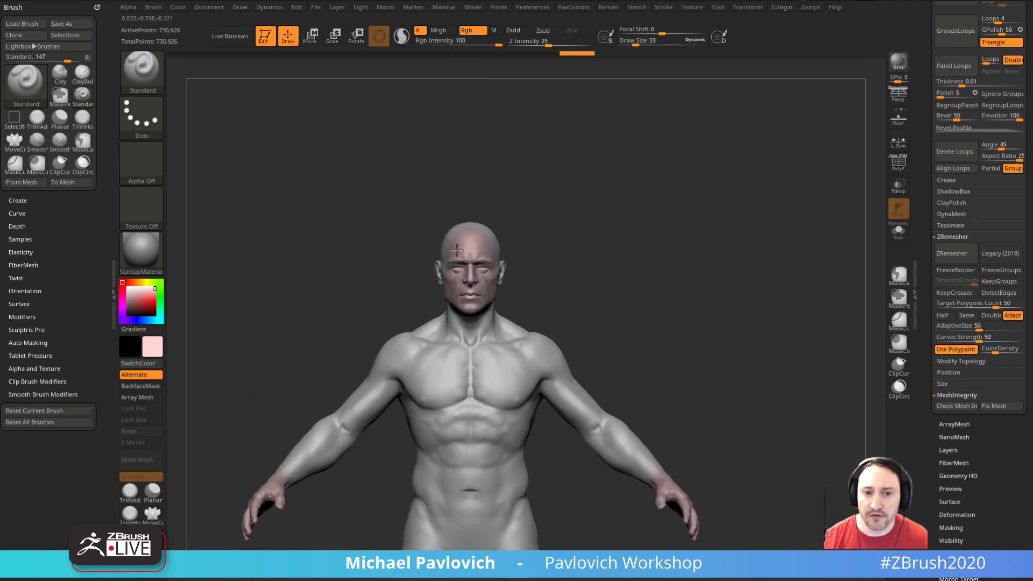
drag(723, 286, 627, 293)
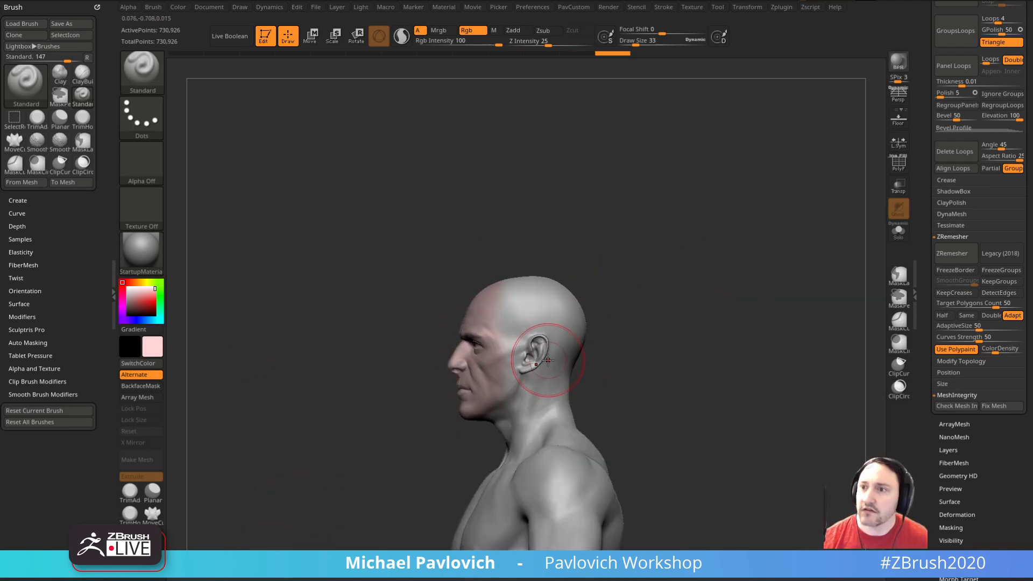
Step: Smooth away the ear's inner detail with the Smooth brush at a draw size of 19
alt+drag(640, 346, 632, 306)
drag(632, 306, 596, 312)
mouse_move(526, 344)
shift+mouse_down()
mouse_move(532, 352)
mouse_move(550, 322)
shift+mouse_up()
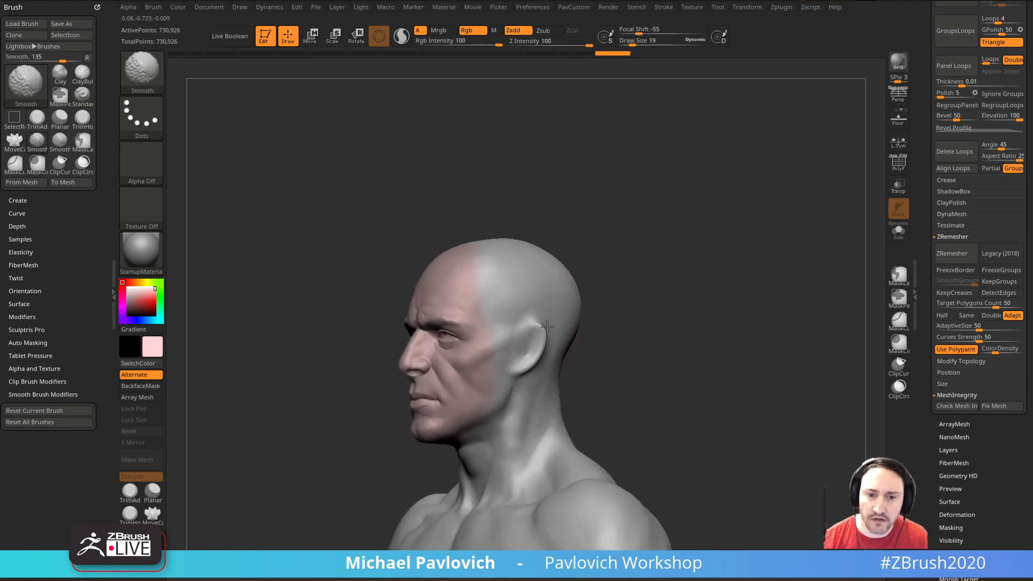
Step: Smooth away the remaining detail around the ears and eyes with the Smooth brush, reducing the draw size to 10
drag(616, 310, 704, 298)
shift+drag(487, 339, 477, 349)
mouse_move(667, 344)
mouse_down()
mouse_move(569, 346)
mouse_move(563, 355)
mouse_up()
mouse_move(662, 342)
shift+mouse_down()
mouse_move(711, 343)
mouse_move(728, 381)
mouse_move(722, 282)
mouse_move(754, 290)
mouse_move(721, 314)
mouse_move(664, 312)
shift+mouse_up()
mouse_move(764, 312)
shift+mouse_down()
mouse_move(675, 302)
mouse_move(742, 321)
mouse_move(751, 347)
mouse_move(741, 300)
mouse_move(747, 334)
shift+mouse_up()
key(s)
click(555, 324)
mouse_move(527, 323)
shift+mouse_down()
mouse_move(516, 325)
mouse_move(520, 302)
shift+mouse_up()
alt+drag(664, 286, 669, 311)
mouse_move(533, 306)
shift+mouse_down()
mouse_move(520, 279)
mouse_move(528, 299)
shift+mouse_up()
drag(614, 269, 818, 254)
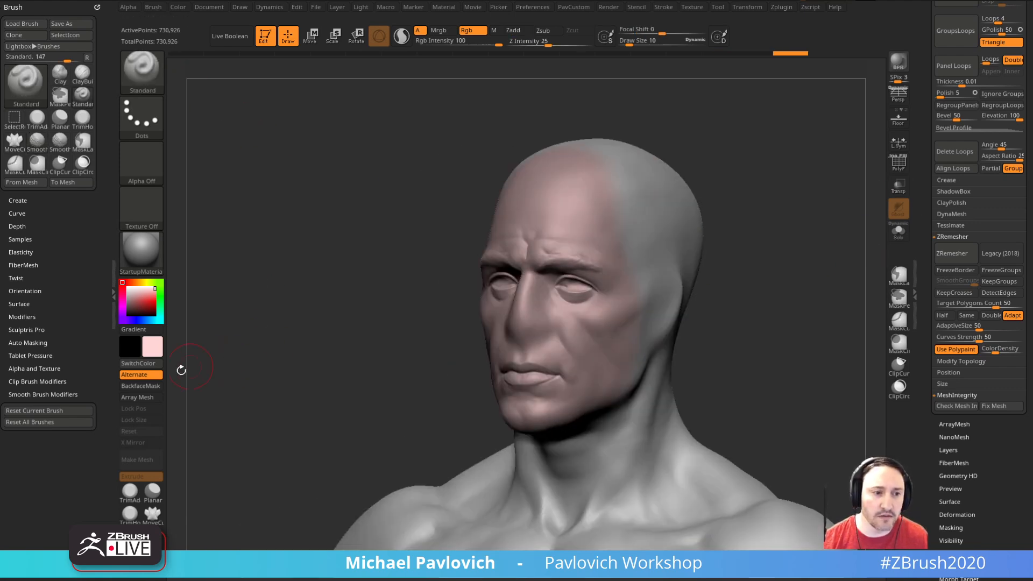
Step: Show the Smooth brush's Smooth Brush Modifiers to check its weighted smoothing settings
key(shift)
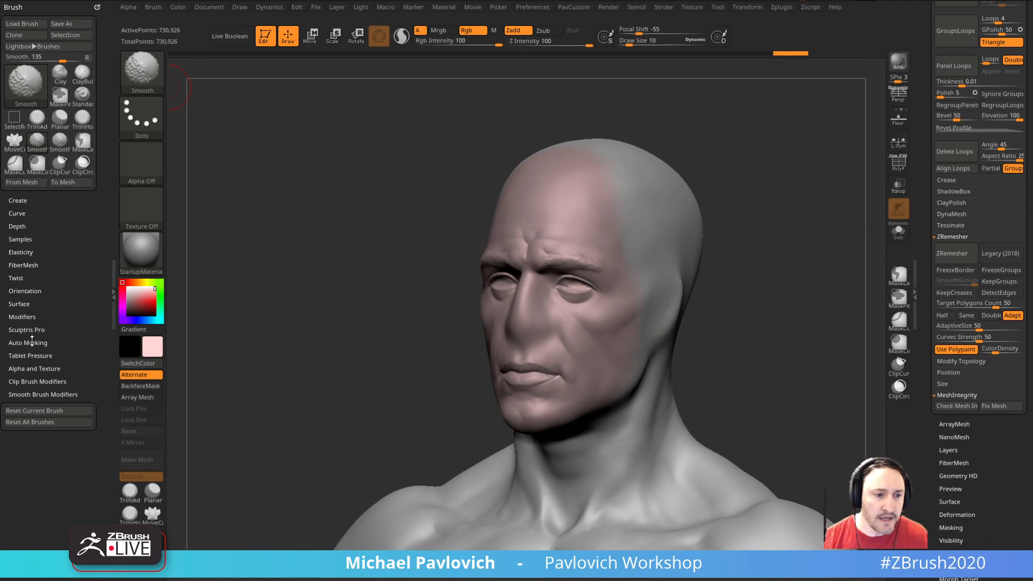
click(35, 394)
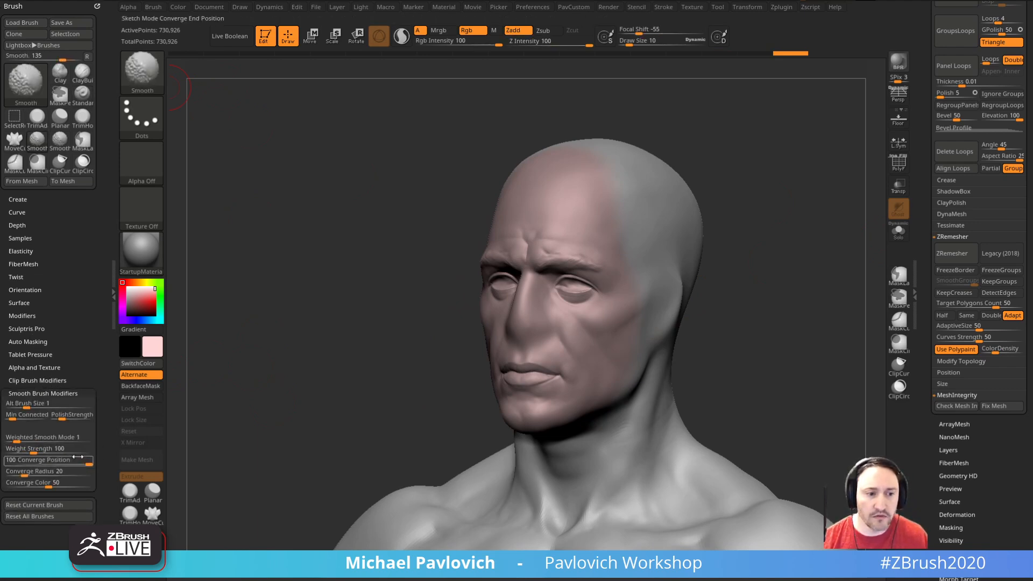
mouse_move(722, 314)
shift+mouse_down()
mouse_move(752, 316)
mouse_move(743, 353)
mouse_move(683, 215)
mouse_move(775, 261)
mouse_move(683, 268)
mouse_move(763, 241)
mouse_move(759, 253)
mouse_move(734, 261)
mouse_move(750, 233)
shift+mouse_up()
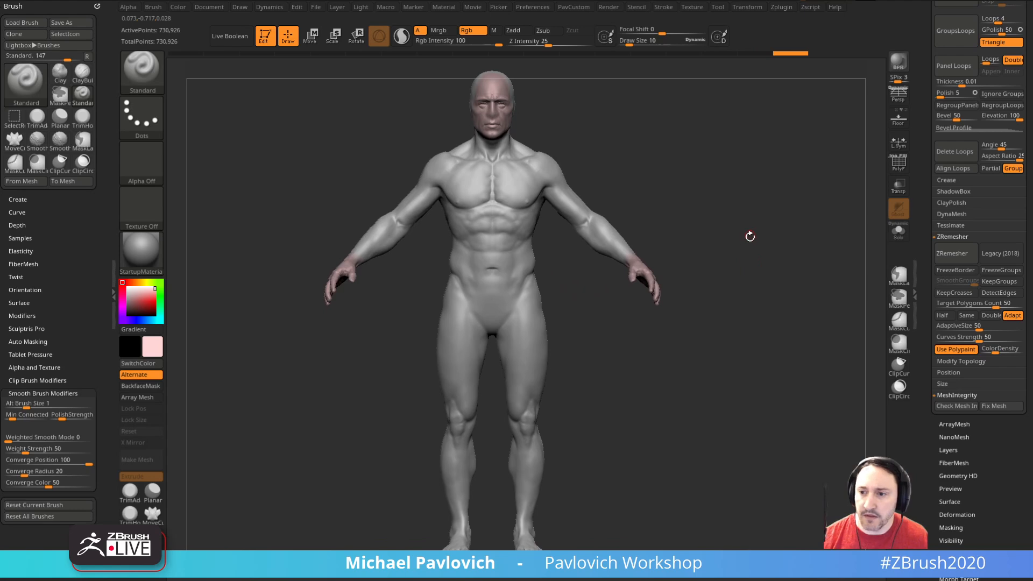
Step: Set the Standard brush's draw size to 21
mouse_move(716, 346)
mouse_down()
mouse_move(724, 405)
mouse_move(678, 344)
mouse_move(724, 351)
mouse_up()
key(s)
click(583, 267)
shift+drag(552, 264, 580, 249)
mouse_move(571, 344)
mouse_down()
mouse_move(590, 258)
mouse_move(715, 264)
mouse_move(766, 337)
mouse_move(773, 290)
mouse_move(796, 298)
mouse_move(786, 291)
mouse_move(605, 323)
mouse_up()
Step: Set the ZRemesher target polygon count to 5
scroll(919, 343, down, 3)
scroll(919, 343, down, 4)
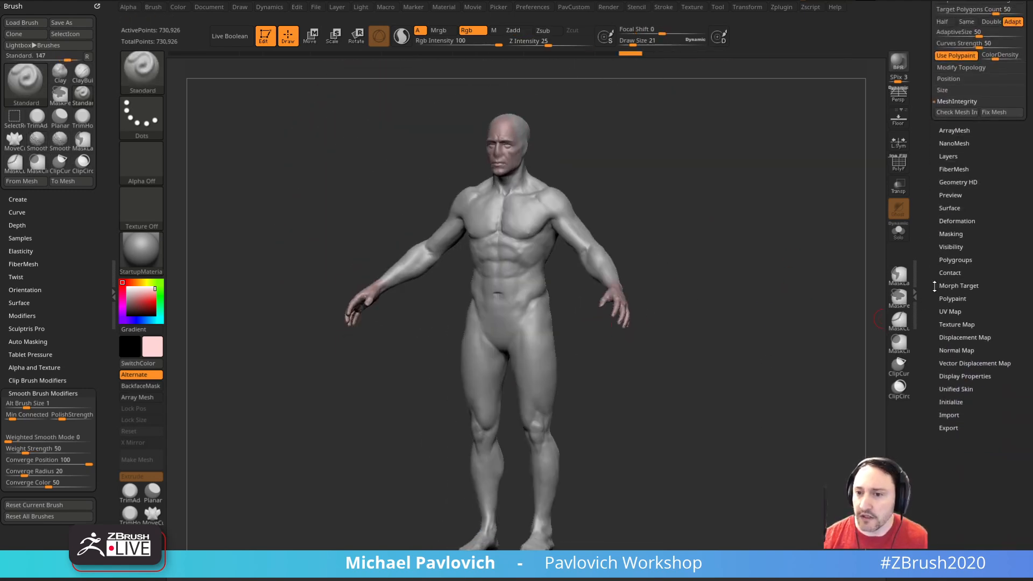
key(shift)
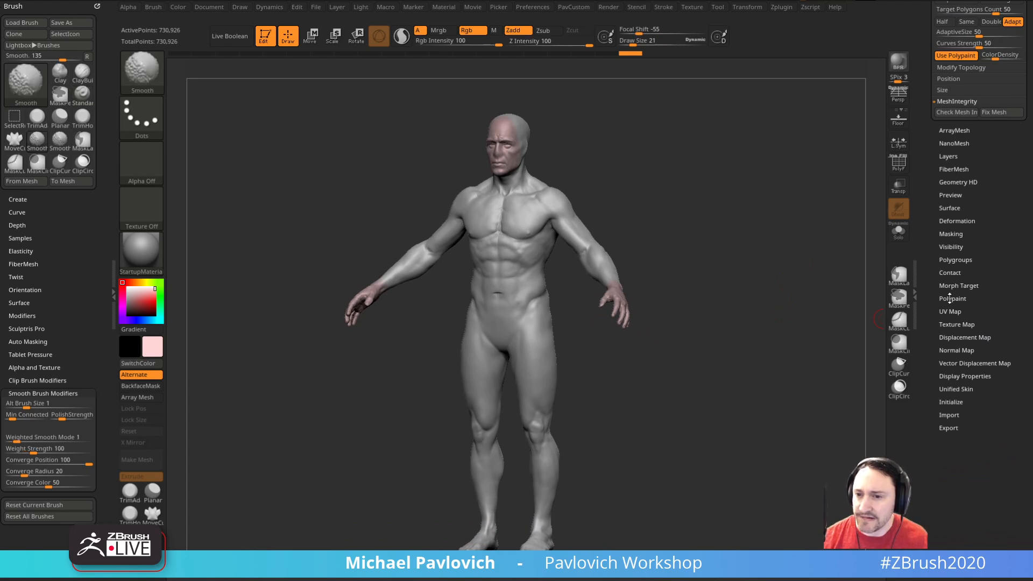
scroll(927, 217, up, 5)
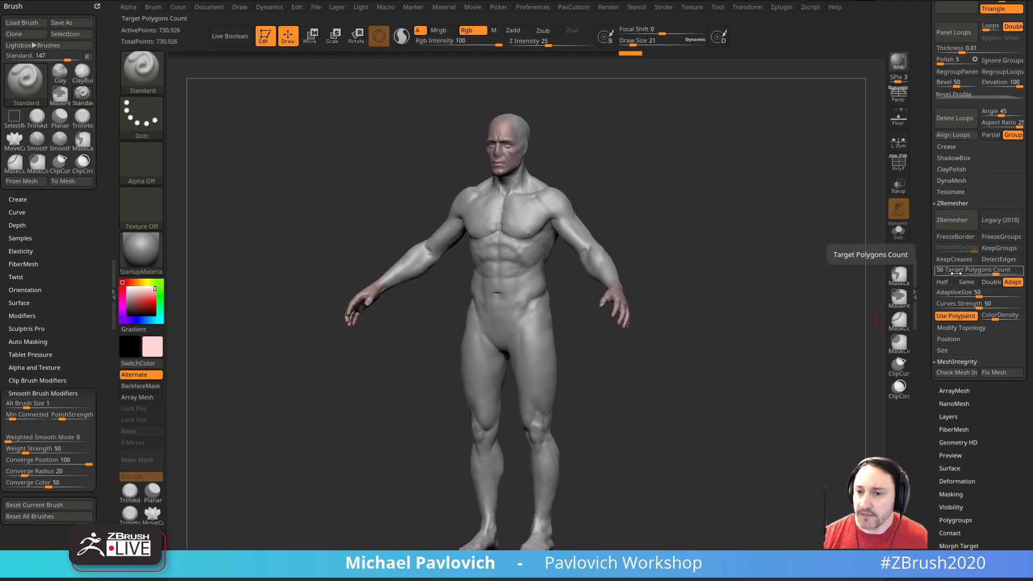
drag(959, 271, 951, 275)
drag(972, 274, 962, 270)
text(5)
key(Return)
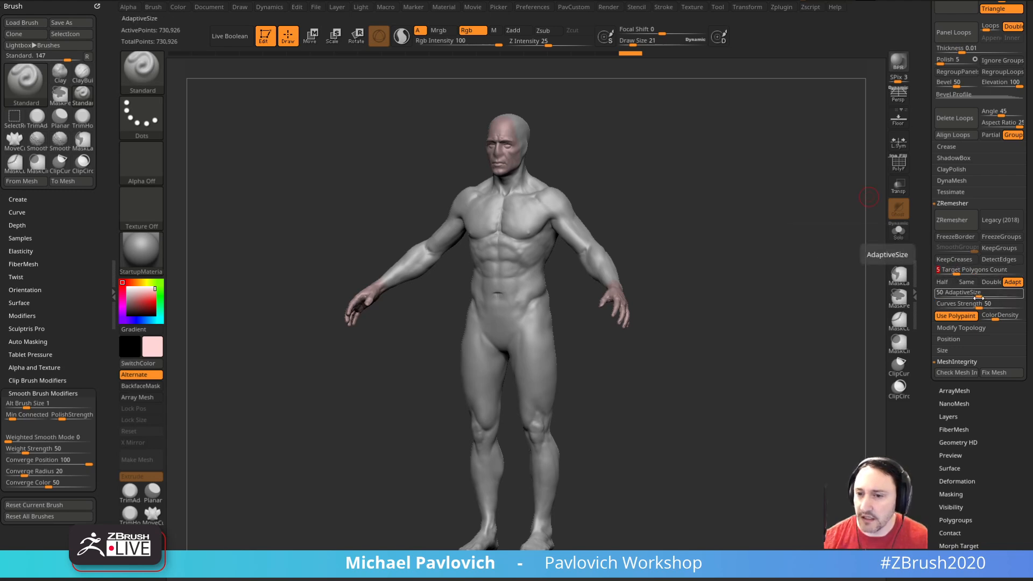
Step: Set the ZRemesher AdaptiveSize to 13
drag(980, 296, 930, 295)
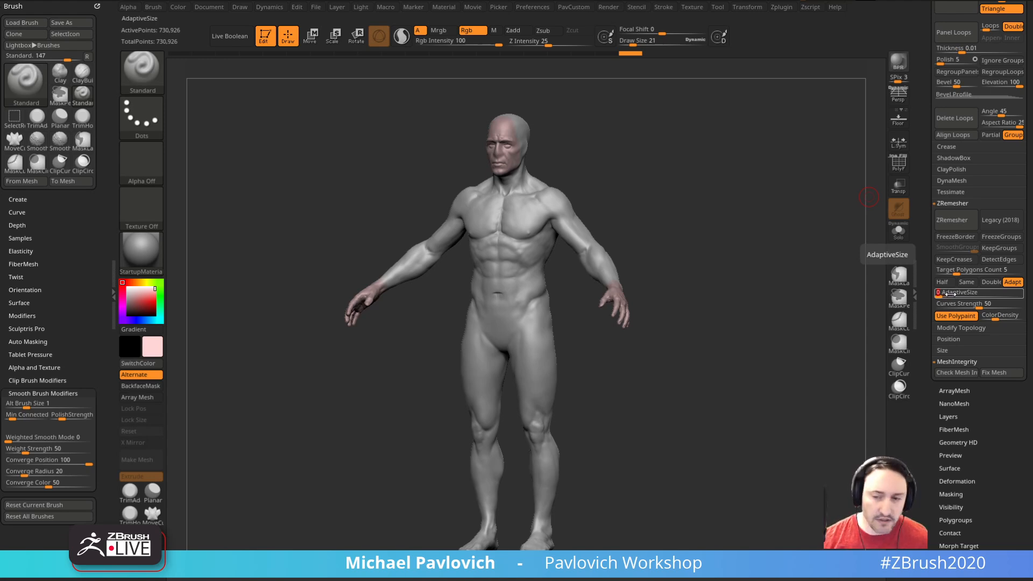
drag(948, 294, 951, 292)
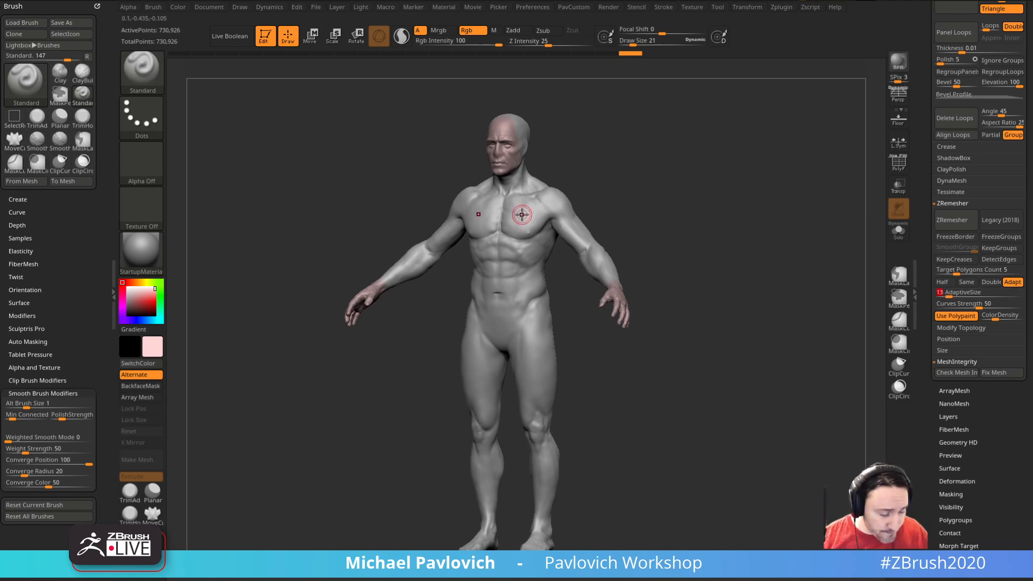
key(Return)
Step: Smooth away the eye and lip detail on the face at a draw size of 15
mouse_move(654, 193)
mouse_down()
mouse_move(805, 260)
mouse_move(584, 310)
mouse_move(775, 276)
mouse_move(793, 325)
mouse_move(780, 388)
mouse_up()
key(s)
drag(532, 295, 538, 315)
mouse_move(717, 298)
mouse_down()
mouse_move(693, 319)
mouse_move(715, 312)
mouse_move(738, 381)
mouse_move(764, 378)
mouse_up()
mouse_move(753, 277)
mouse_down()
mouse_move(686, 277)
mouse_move(807, 282)
mouse_move(738, 280)
mouse_up()
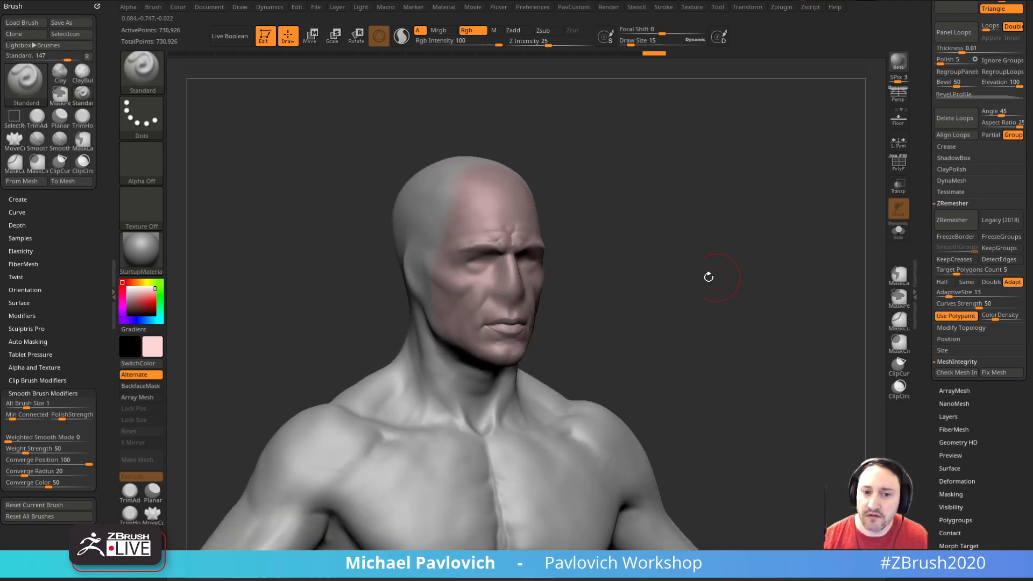
shift+drag(516, 324, 504, 325)
shift+drag(567, 300, 635, 303)
alt+drag(635, 303, 688, 302)
key(s)
click(655, 315)
key(space)
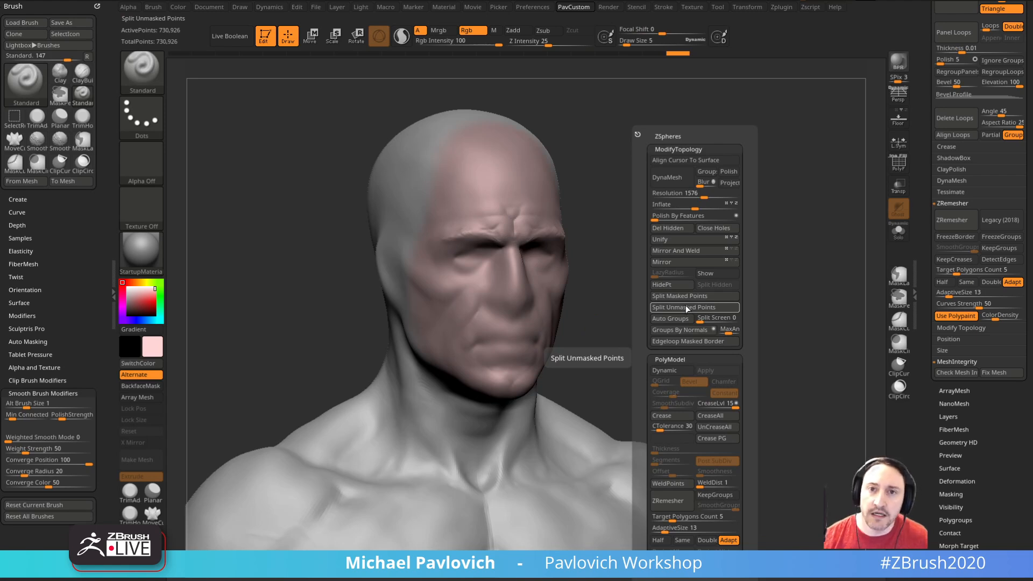
drag(619, 309, 604, 313)
key(s)
click(514, 344)
drag(515, 343, 516, 344)
key(ctrl+z)
Step: Make the Standard brush sculpt without colour, with Rgb off, Zadd on and a draw size of 9
click(474, 32)
drag(572, 138, 508, 76)
key(s)
Step: Carve an open mouth cavity between the lips with the Standard brush and smooth its inside
drag(488, 345, 485, 345)
drag(495, 358, 473, 367)
mouse_move(598, 345)
mouse_down()
mouse_move(657, 344)
mouse_move(602, 328)
mouse_up()
alt+drag(506, 351, 479, 365)
drag(618, 329, 553, 325)
mouse_move(487, 363)
alt+mouse_down()
mouse_move(503, 354)
mouse_move(485, 364)
alt+mouse_up()
drag(624, 323, 681, 323)
mouse_move(489, 373)
alt+mouse_down()
mouse_move(518, 362)
mouse_move(491, 367)
alt+mouse_up()
drag(609, 307, 670, 308)
mouse_move(543, 331)
mouse_down()
mouse_move(603, 311)
mouse_move(592, 323)
mouse_move(549, 327)
mouse_up()
mouse_move(474, 359)
alt+mouse_down()
mouse_move(453, 371)
mouse_move(476, 359)
alt+mouse_up()
mouse_move(590, 312)
mouse_down()
mouse_move(667, 297)
mouse_move(682, 312)
mouse_move(651, 317)
mouse_move(689, 316)
mouse_move(720, 284)
mouse_up()
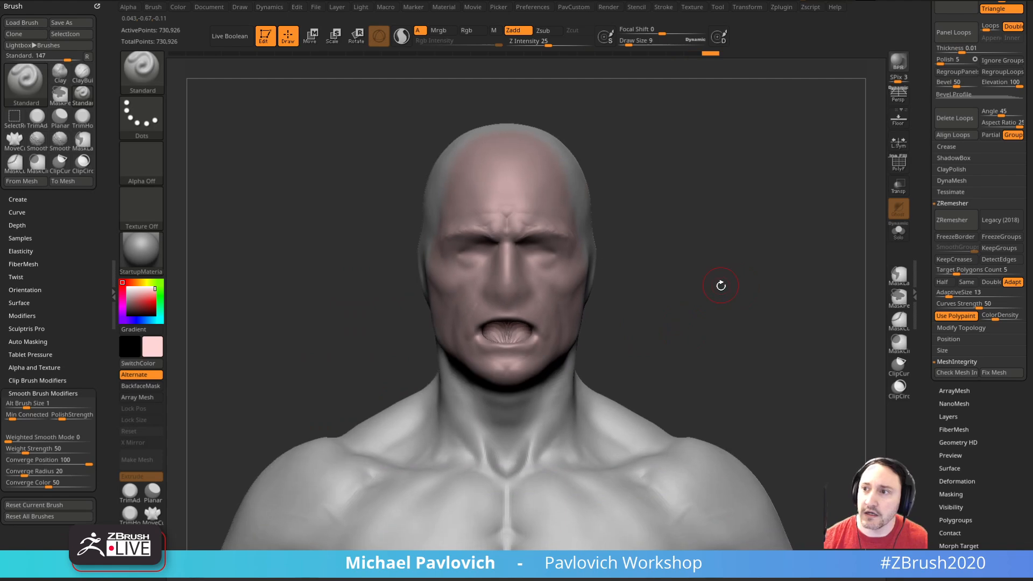
key(shift)
shift+drag(508, 331, 513, 335)
mouse_move(716, 315)
alt+mouse_down()
mouse_move(697, 240)
mouse_move(714, 248)
mouse_move(608, 287)
mouse_move(740, 280)
mouse_move(687, 273)
alt+mouse_up()
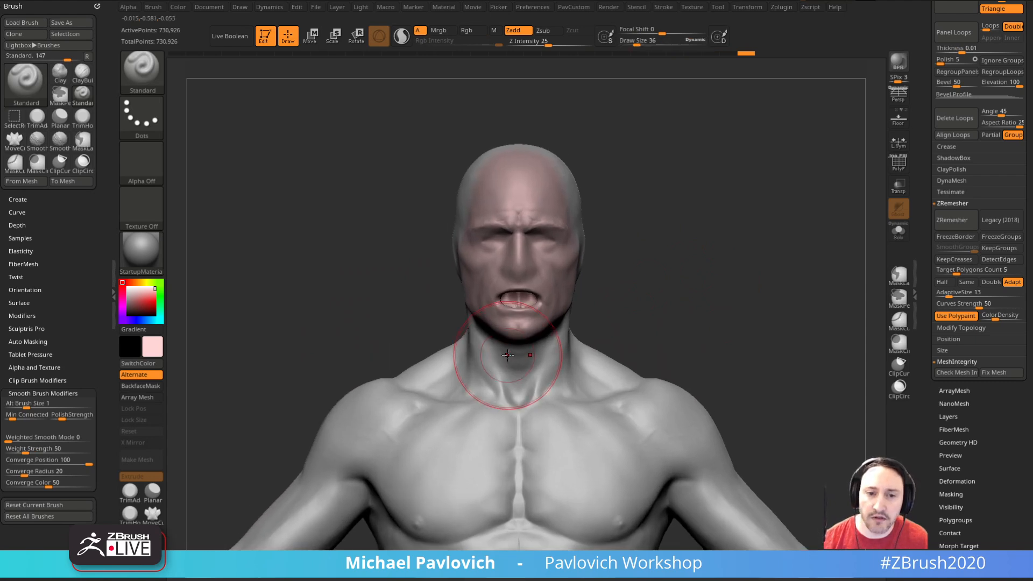
Step: Reshape the open mouth and lower jaw with the Move brush at a draw size of 21
key(b)
key(m)
key(v)
drag(502, 323, 503, 326)
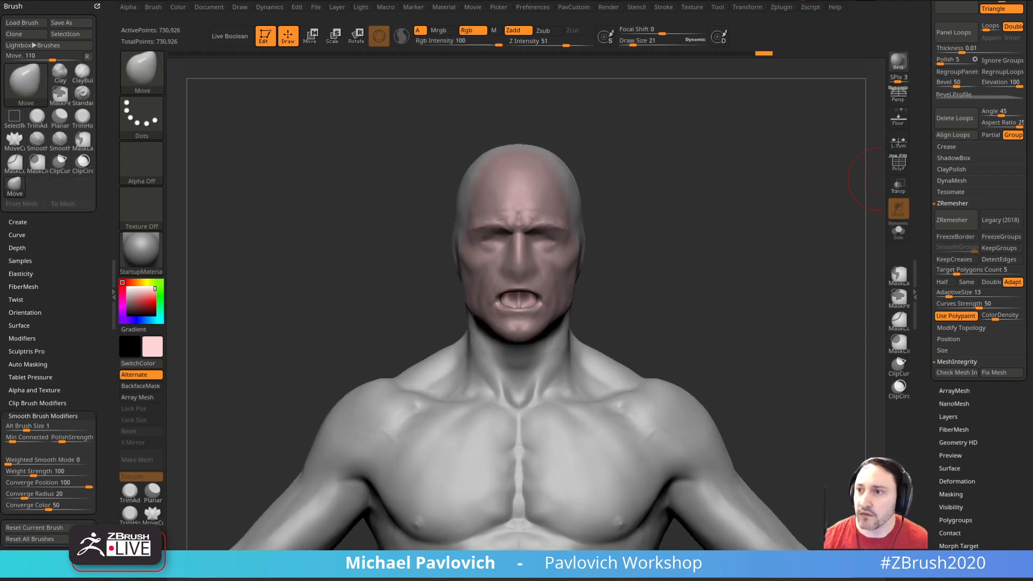
mouse_move(1032, 259)
mouse_down()
mouse_move(671, 263)
mouse_move(1032, 261)
mouse_up()
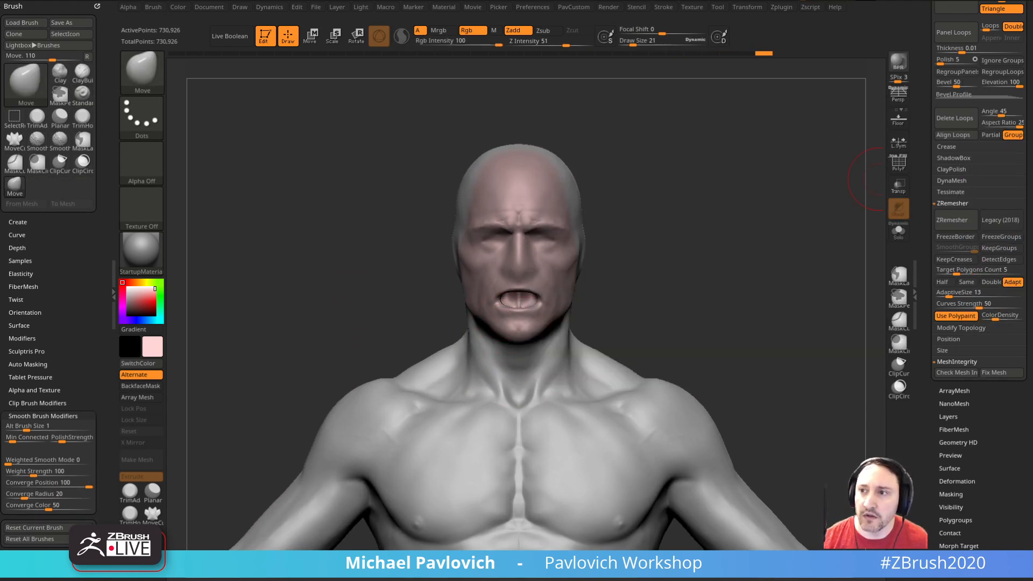
mouse_move(660, 226)
mouse_down()
mouse_move(669, 268)
mouse_move(689, 251)
mouse_move(531, 326)
mouse_move(431, 318)
mouse_up()
drag(580, 321, 559, 319)
drag(510, 355, 619, 351)
drag(501, 312, 497, 304)
mouse_move(658, 276)
mouse_down()
mouse_move(559, 293)
mouse_move(539, 313)
mouse_move(645, 286)
mouse_move(595, 299)
mouse_up()
drag(535, 321, 531, 317)
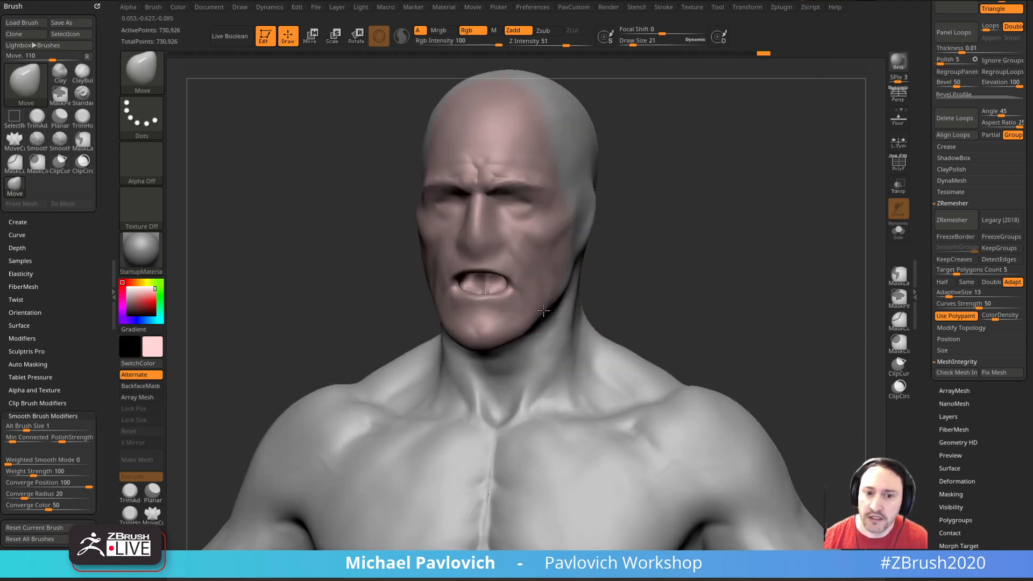
Step: Adjust the chin and jaw shape with the Move brush, reducing the draw size to 17
drag(640, 285, 590, 301)
drag(478, 345, 482, 339)
mouse_move(397, 357)
mouse_down()
mouse_move(497, 345)
mouse_move(445, 351)
mouse_up()
key(s)
click(457, 355)
shift+drag(659, 307, 575, 313)
mouse_move(629, 288)
mouse_down()
mouse_move(712, 291)
mouse_move(678, 294)
mouse_up()
mouse_move(630, 317)
alt+mouse_down()
mouse_move(709, 246)
mouse_move(709, 281)
alt+mouse_up()
alt+drag(646, 312, 728, 289)
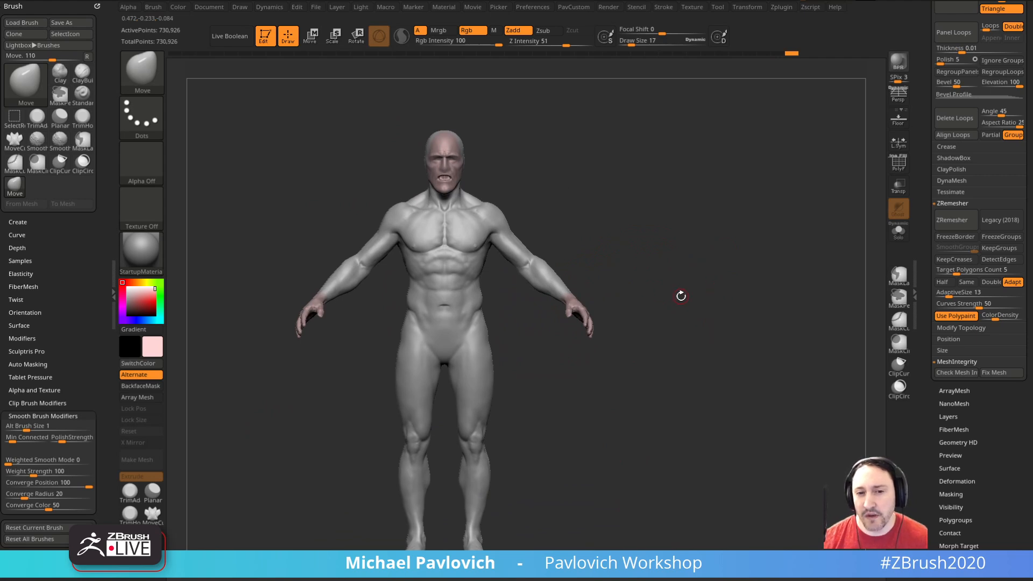
Step: Switch back to the Standard brush with a draw size of 24
mouse_move(672, 305)
alt+mouse_down()
mouse_move(724, 324)
mouse_move(647, 337)
mouse_move(784, 327)
alt+mouse_up()
key(b)
key(s)
key(t)
key(s)
click(717, 321)
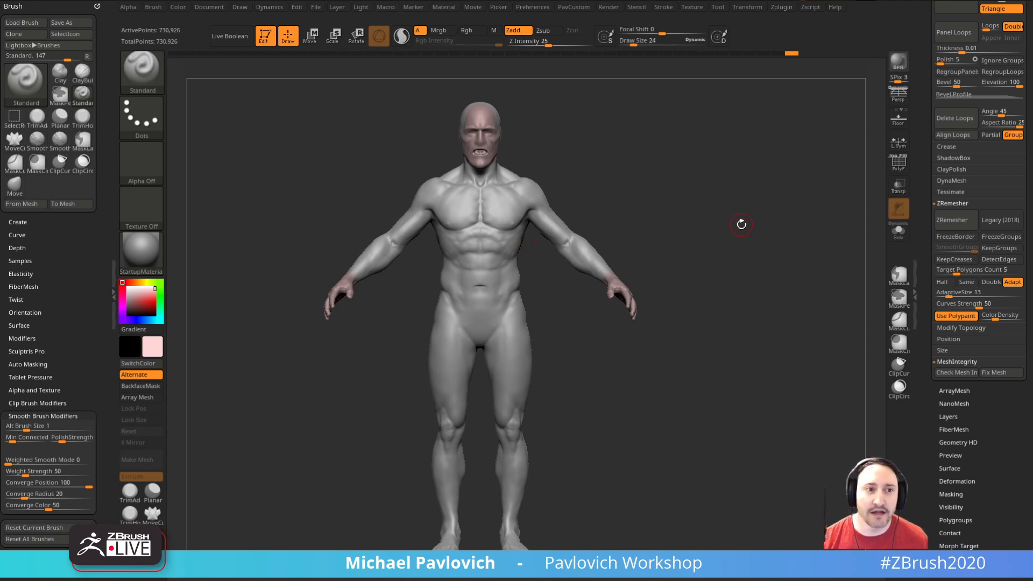
drag(780, 208, 721, 215)
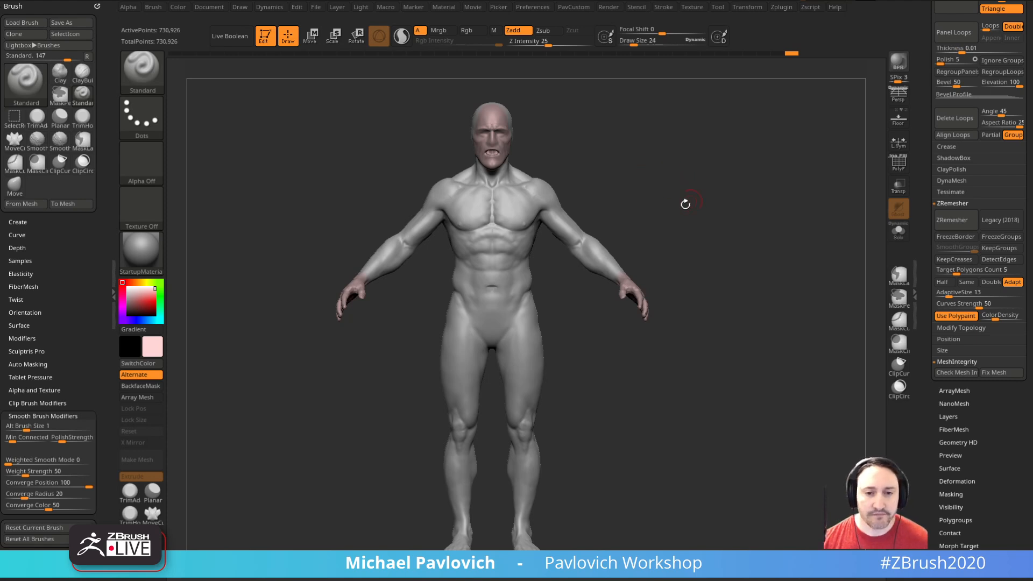
drag(692, 221, 715, 212)
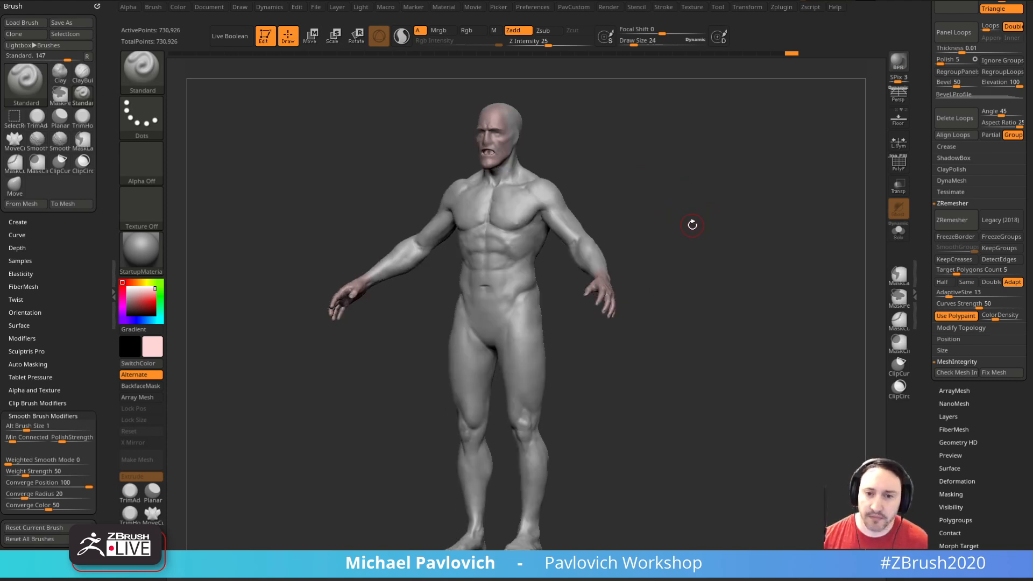
mouse_move(685, 212)
mouse_down()
mouse_move(699, 214)
mouse_move(666, 207)
mouse_up()
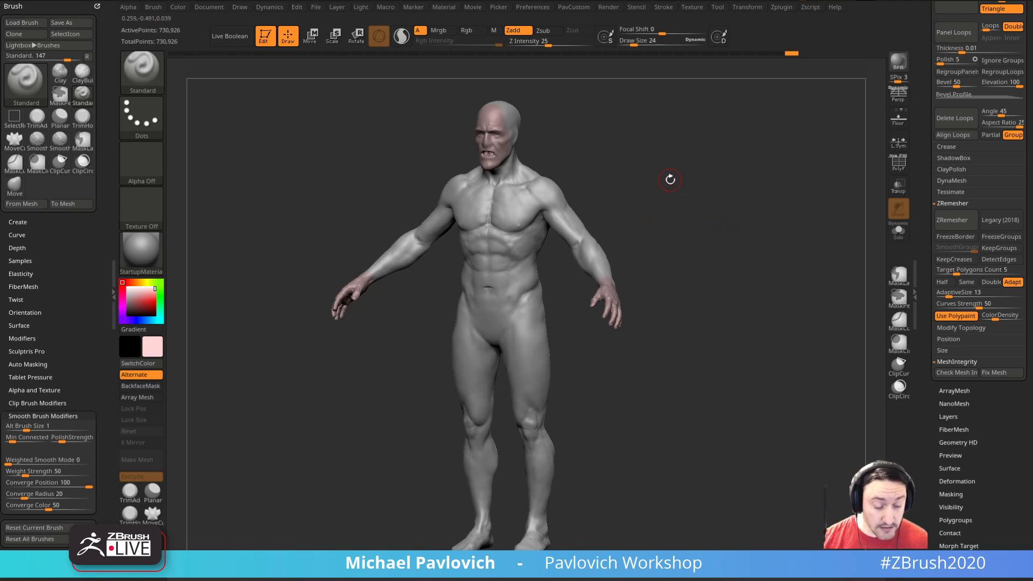
Step: Refine the face with short Standard brush strokes at a draw size of 14
shift+drag(679, 241, 754, 274)
mouse_move(753, 273)
mouse_down()
mouse_move(709, 282)
mouse_move(749, 254)
mouse_up()
key(s)
key(s)
mouse_move(749, 254)
alt+mouse_down()
mouse_move(748, 240)
mouse_move(742, 377)
alt+mouse_up()
alt+drag(501, 305, 514, 300)
drag(646, 281, 600, 284)
mouse_move(511, 308)
mouse_down()
mouse_move(505, 295)
mouse_move(513, 303)
mouse_up()
drag(506, 307, 519, 311)
shift+drag(584, 259, 603, 252)
mouse_move(603, 253)
alt+mouse_down()
mouse_move(628, 271)
mouse_move(733, 284)
mouse_move(728, 268)
mouse_move(742, 270)
mouse_move(729, 274)
alt+mouse_up()
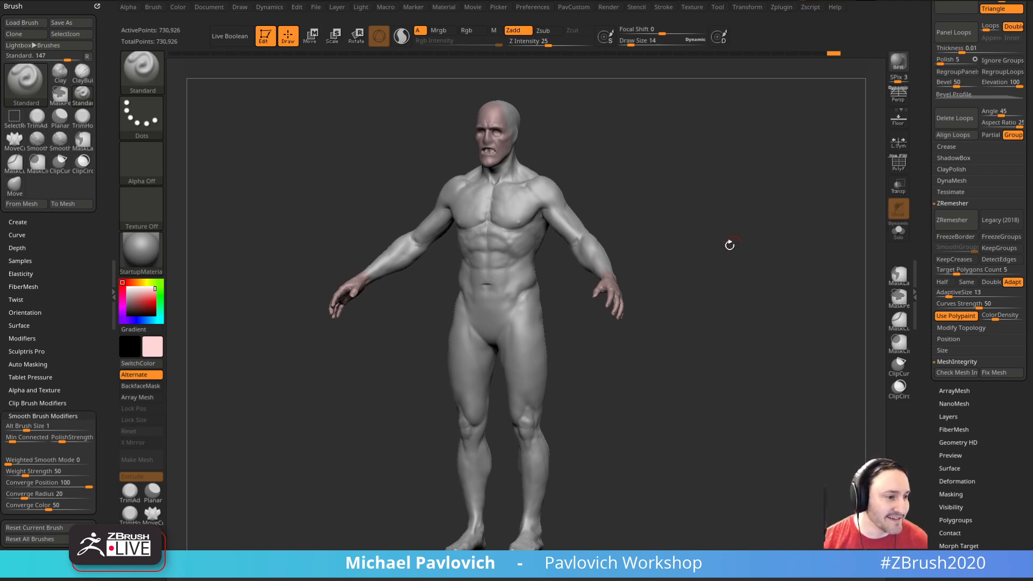
Step: Examine the whole body from the front, three-quarter and side views
mouse_move(742, 244)
mouse_down()
mouse_move(734, 219)
mouse_move(745, 235)
mouse_move(748, 219)
mouse_move(768, 261)
mouse_move(757, 270)
mouse_move(766, 267)
mouse_move(763, 297)
mouse_up()
key(s)
shift+drag(484, 406, 640, 377)
mouse_move(716, 327)
alt+mouse_down()
mouse_move(719, 297)
mouse_move(756, 265)
mouse_move(790, 280)
mouse_move(750, 292)
alt+mouse_up()
scroll(925, 309, up, 3)
drag(925, 308, 920, 274)
drag(735, 240, 564, 281)
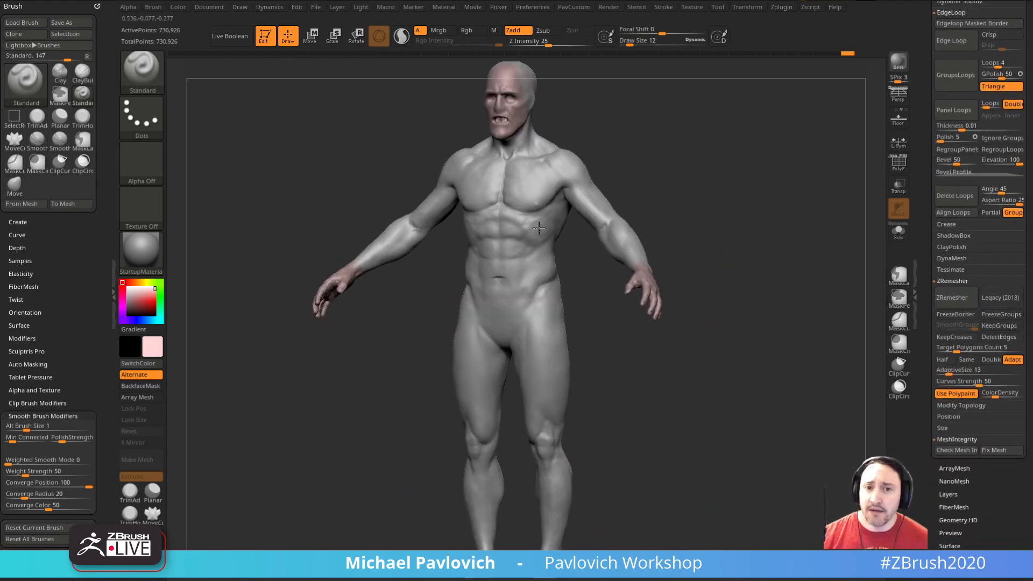
mouse_move(694, 253)
mouse_down()
mouse_move(735, 258)
mouse_move(748, 275)
mouse_move(568, 296)
mouse_move(717, 282)
mouse_move(705, 295)
mouse_up()
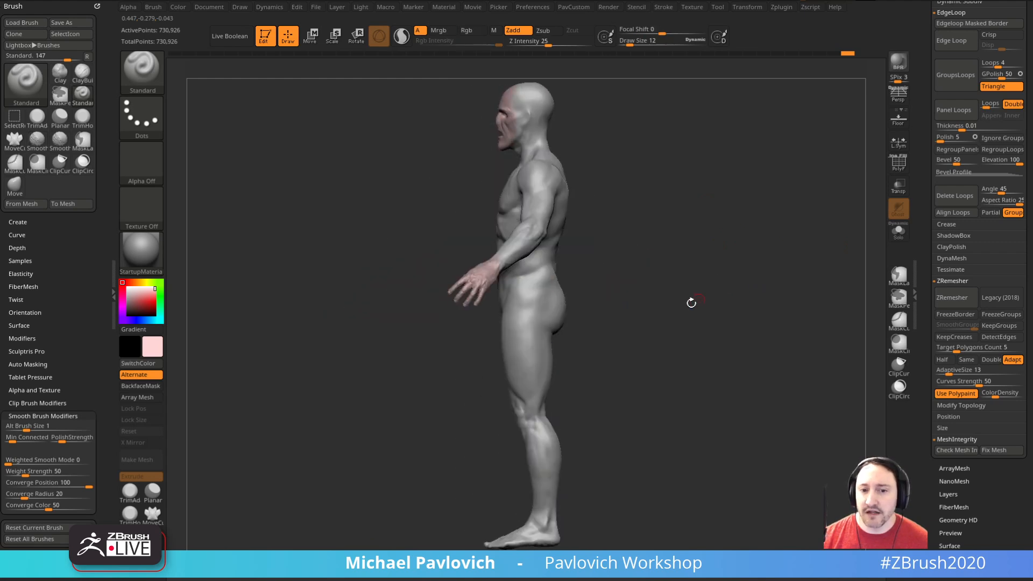
drag(634, 245, 717, 270)
key(s)
shift+drag(718, 267, 727, 247)
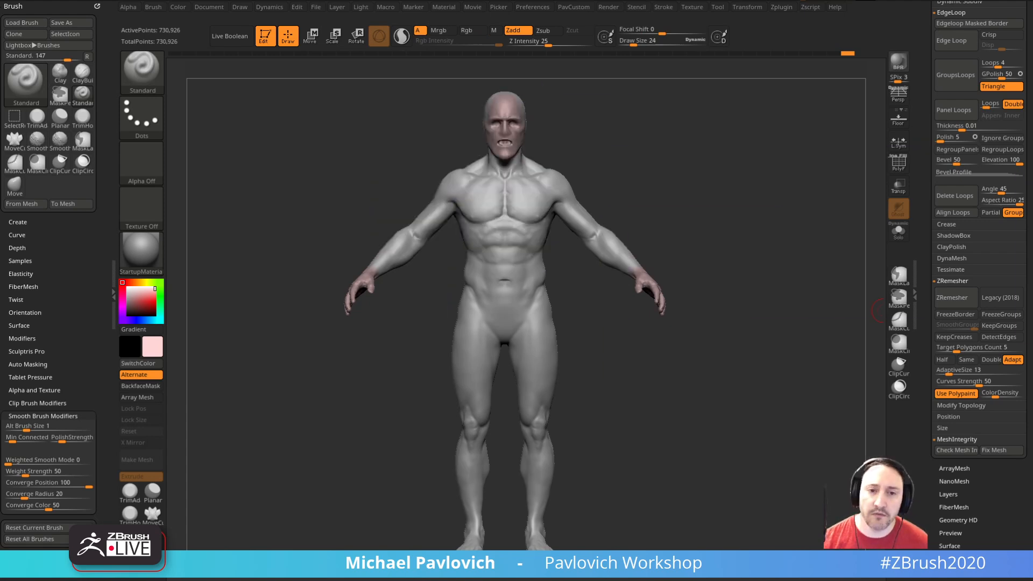
Step: Run ZRemesher on the body with Use Polypaint and Adapt on
mouse_move(724, 213)
mouse_down()
mouse_move(796, 240)
mouse_move(704, 217)
mouse_up()
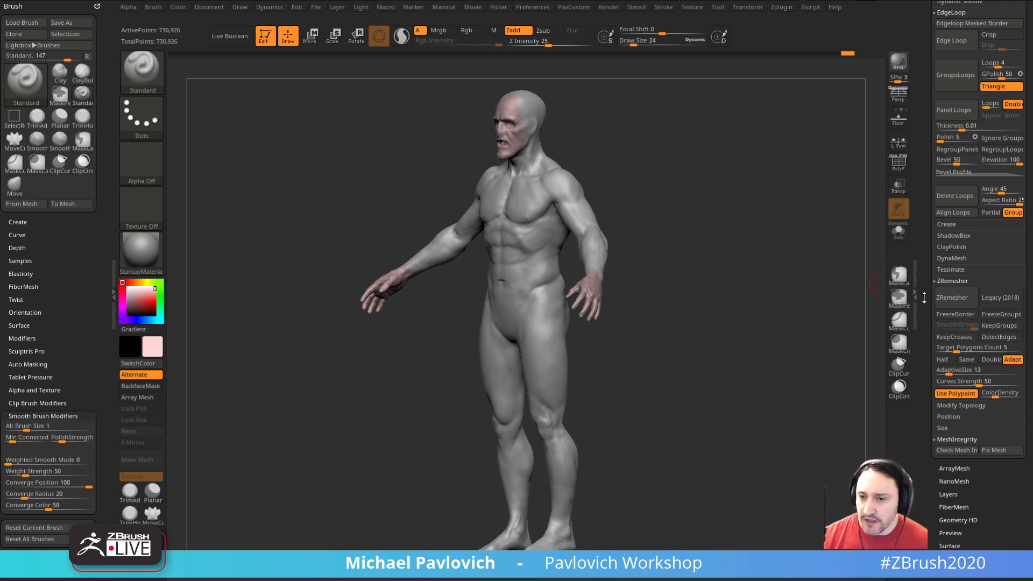
scroll(932, 316, down, 1)
click(951, 353)
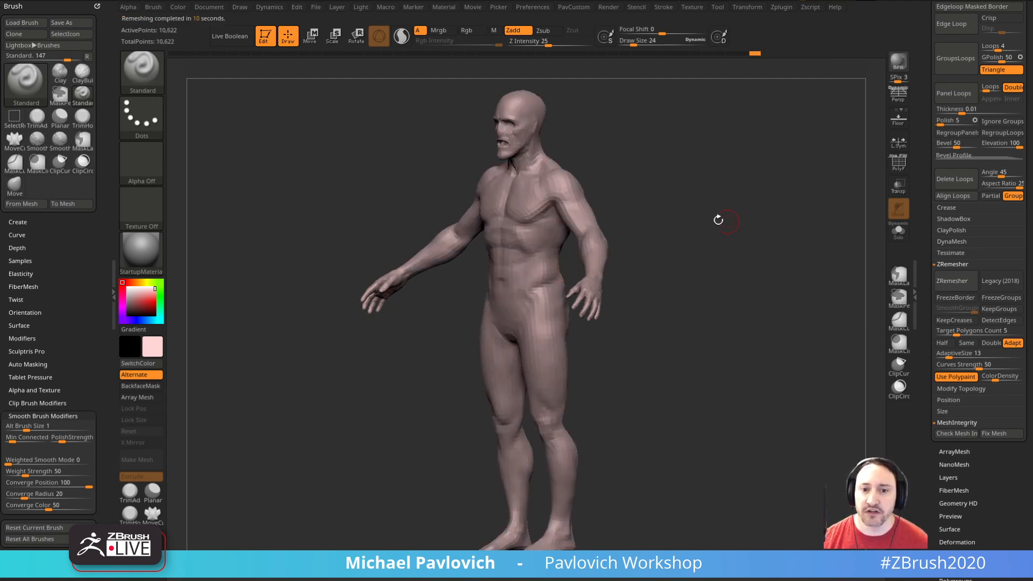
Step: Display the polyframe to examine the remeshed body's topology, and hide it again
drag(708, 213, 861, 183)
click(898, 161)
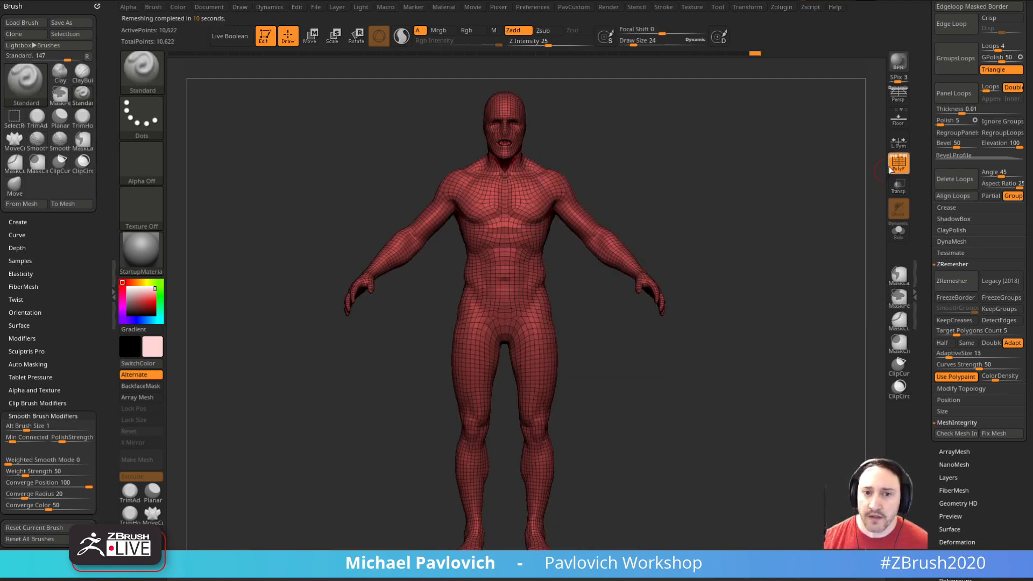
drag(579, 257, 536, 261)
drag(730, 191, 752, 218)
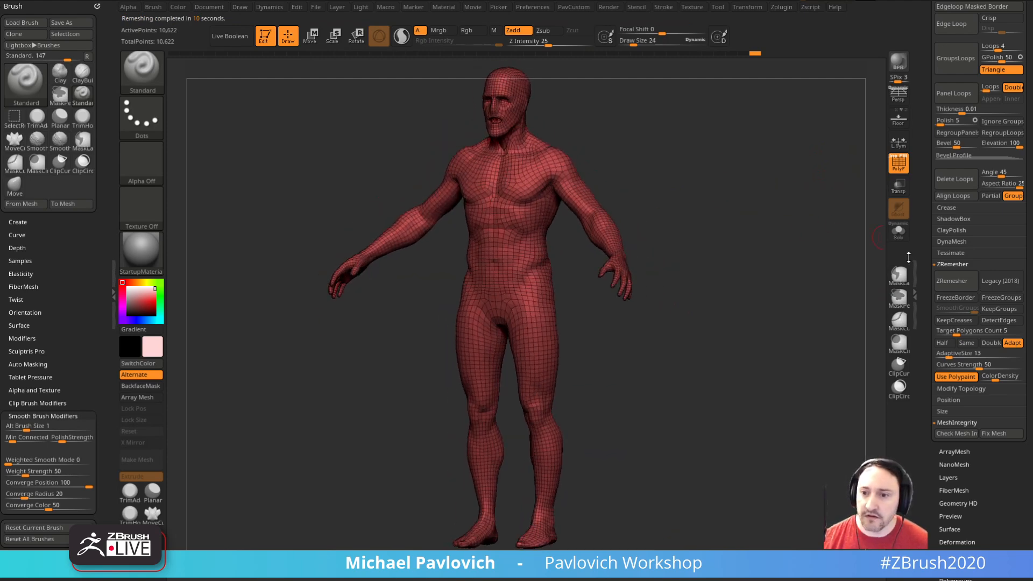
click(896, 170)
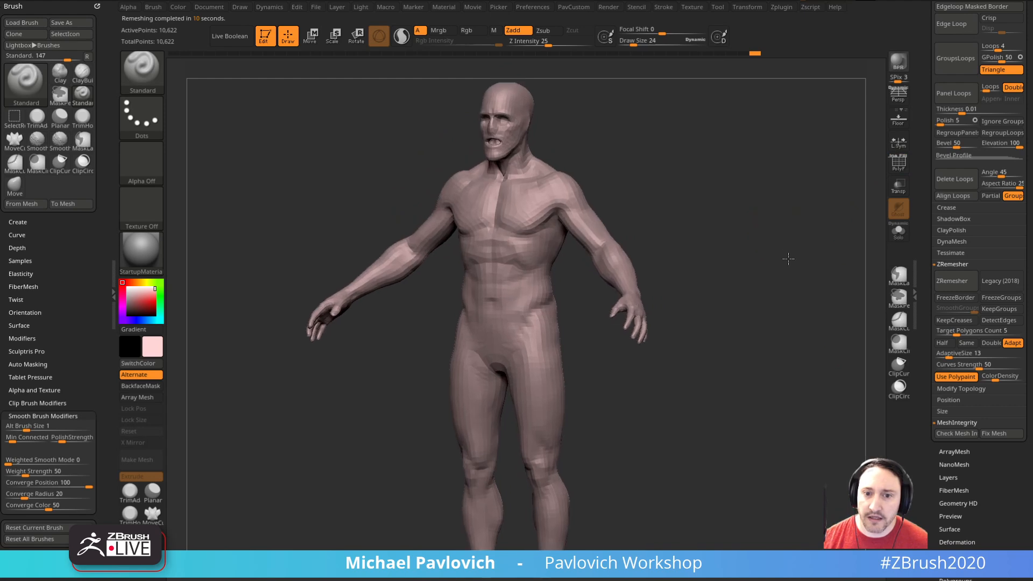
Step: Make the Standard brush paint colour only, with Rgb on and Zadd off, and paint both remeshed hands pink at draw size 46
drag(729, 272, 691, 306)
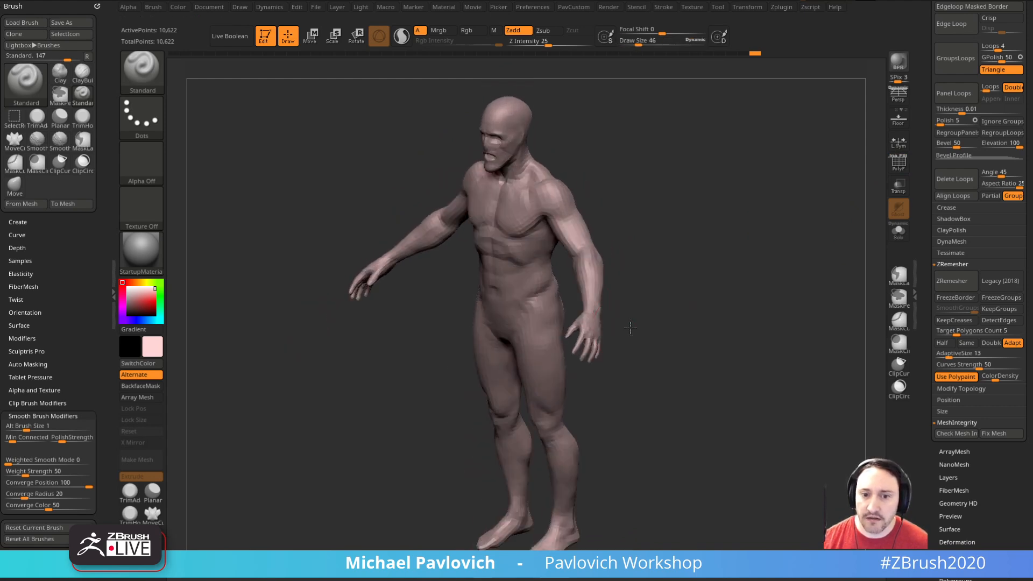
drag(626, 328, 643, 315)
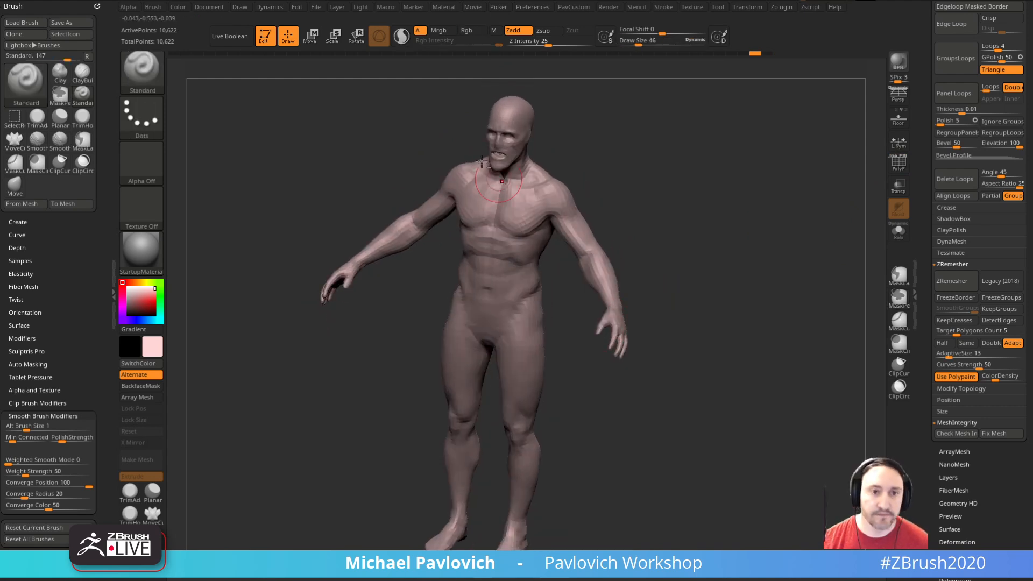
click(519, 31)
mouse_move(662, 301)
mouse_down()
mouse_move(622, 326)
mouse_move(623, 344)
mouse_up()
mouse_move(643, 334)
mouse_down()
mouse_move(661, 329)
mouse_move(688, 252)
mouse_up()
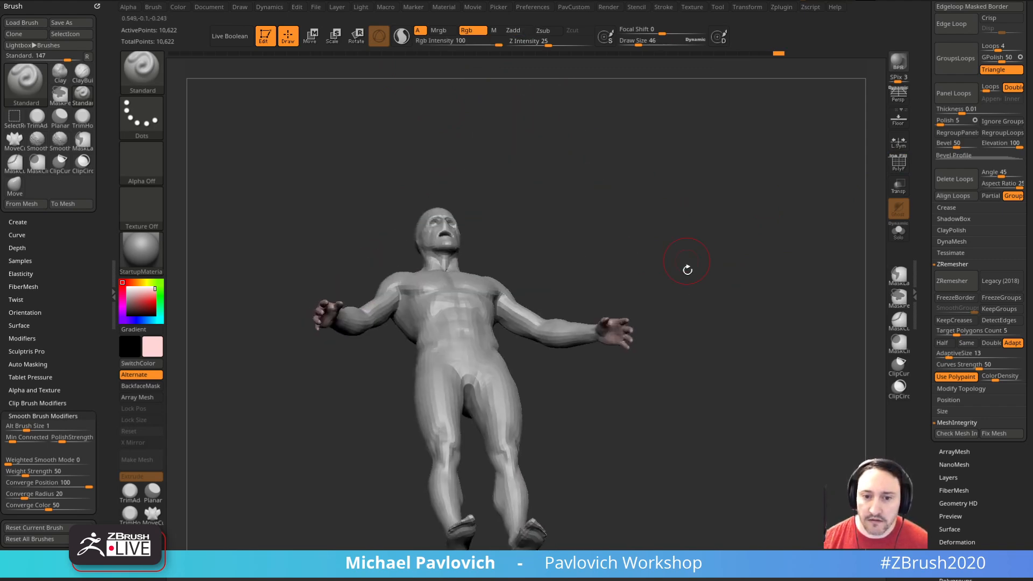
Step: Paint the remeshed face with the same pink colour at a draw size of 46
drag(677, 300, 667, 330)
mouse_move(468, 249)
mouse_down()
mouse_move(479, 256)
mouse_move(473, 293)
mouse_move(487, 249)
mouse_up()
mouse_move(619, 269)
mouse_down()
mouse_move(533, 260)
mouse_move(646, 266)
mouse_up()
drag(721, 336, 768, 328)
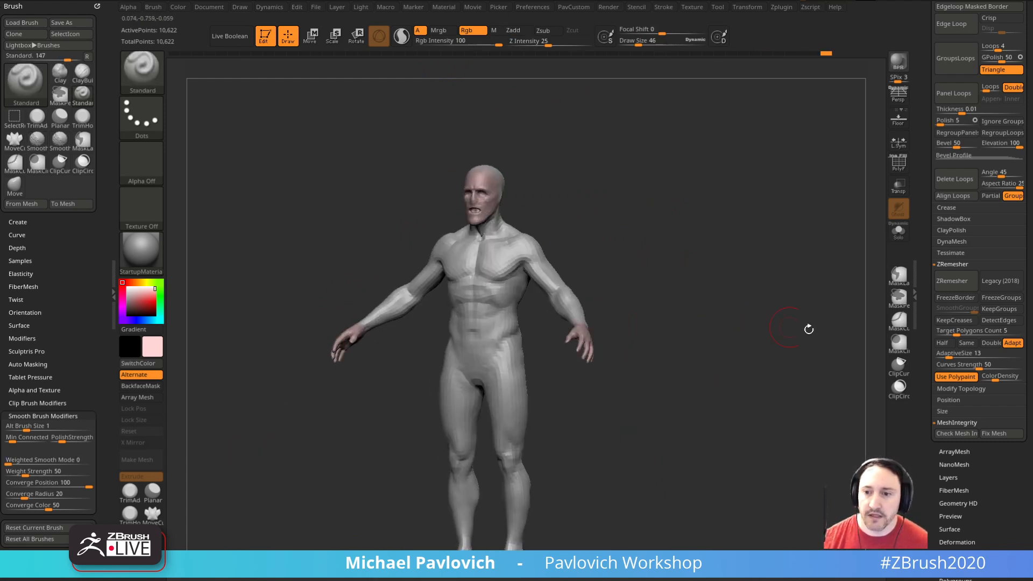
Step: Run ZRemesher at half the polygon count with Use Polypaint on and check the topology with the polyframe
click(942, 343)
click(937, 285)
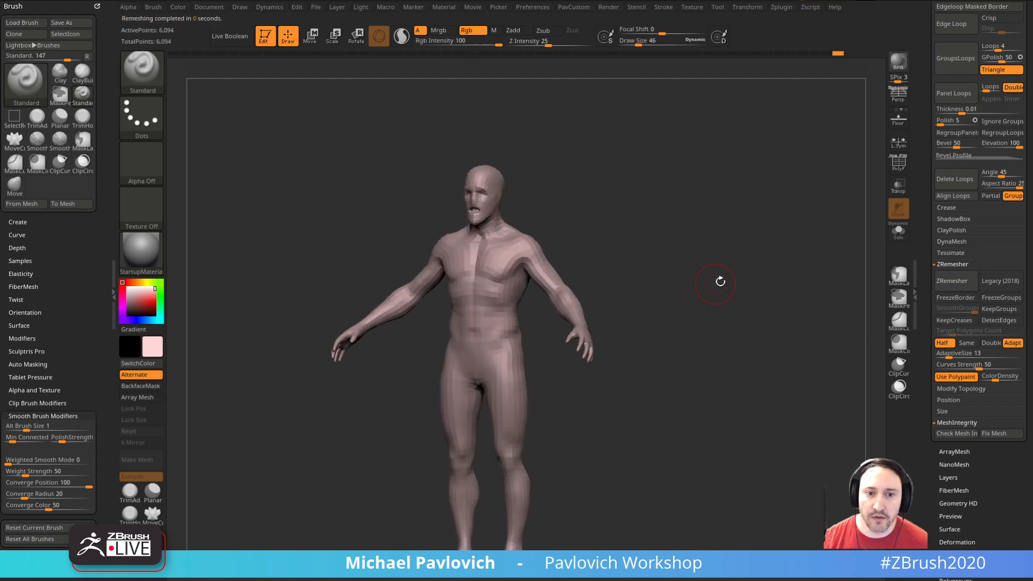
click(898, 167)
drag(745, 263, 776, 293)
Step: Mark the high-resolution painted body in the undo history as the projection source and return to the halved remesh
key(ctrl+z)
key(ctrl+z)
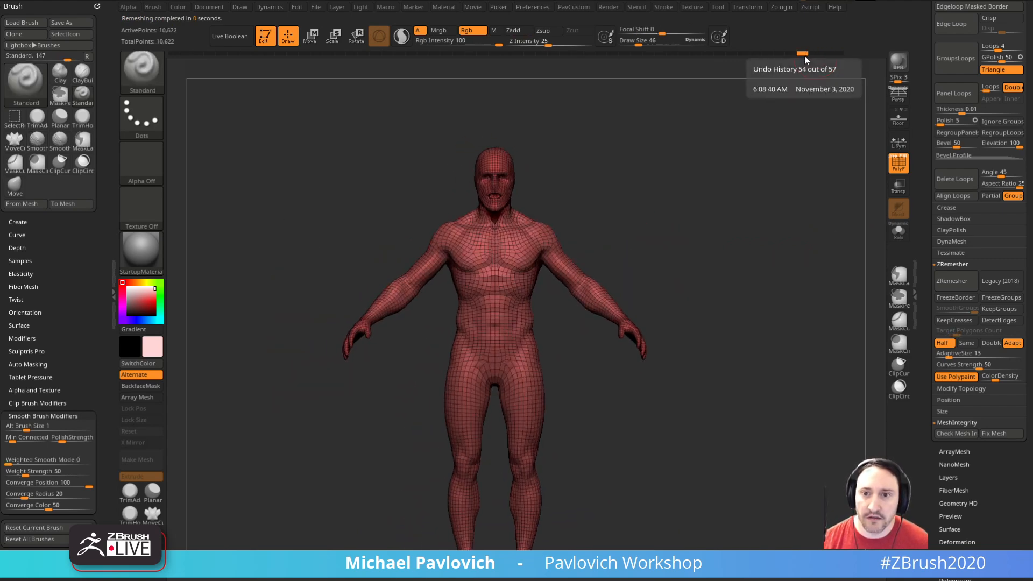
drag(789, 53, 744, 56)
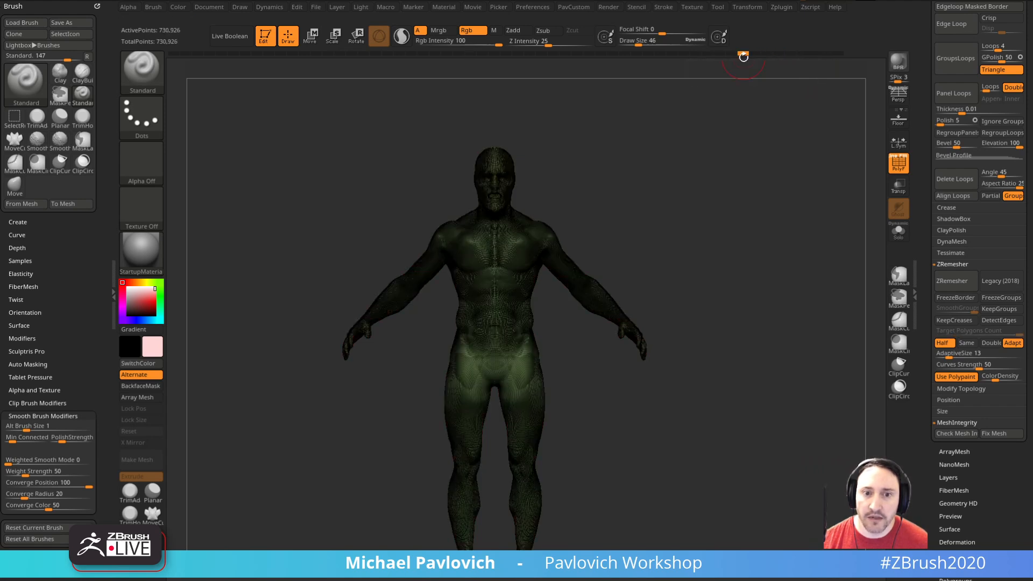
click(899, 163)
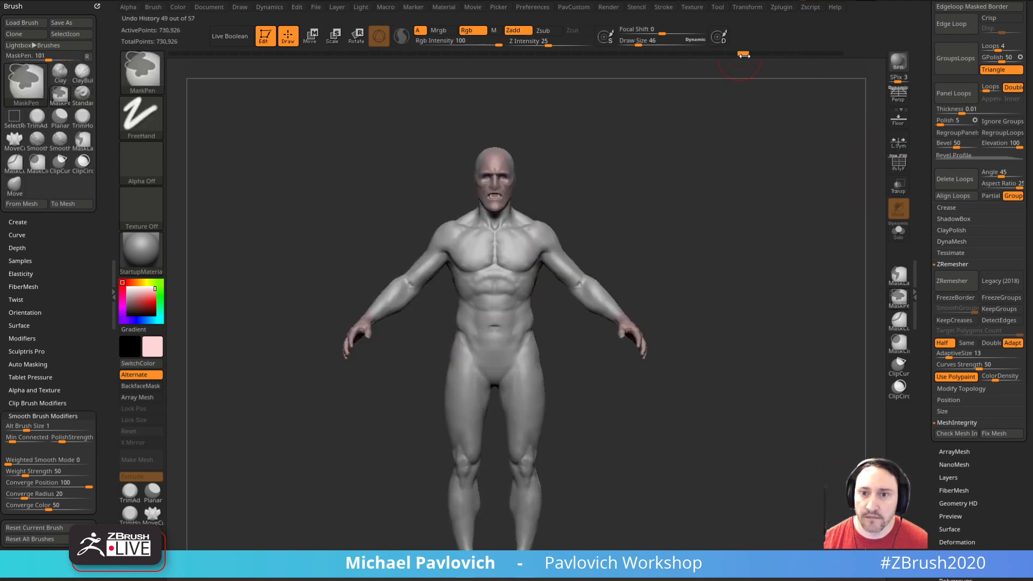
drag(746, 54, 838, 54)
drag(795, 176, 740, 289)
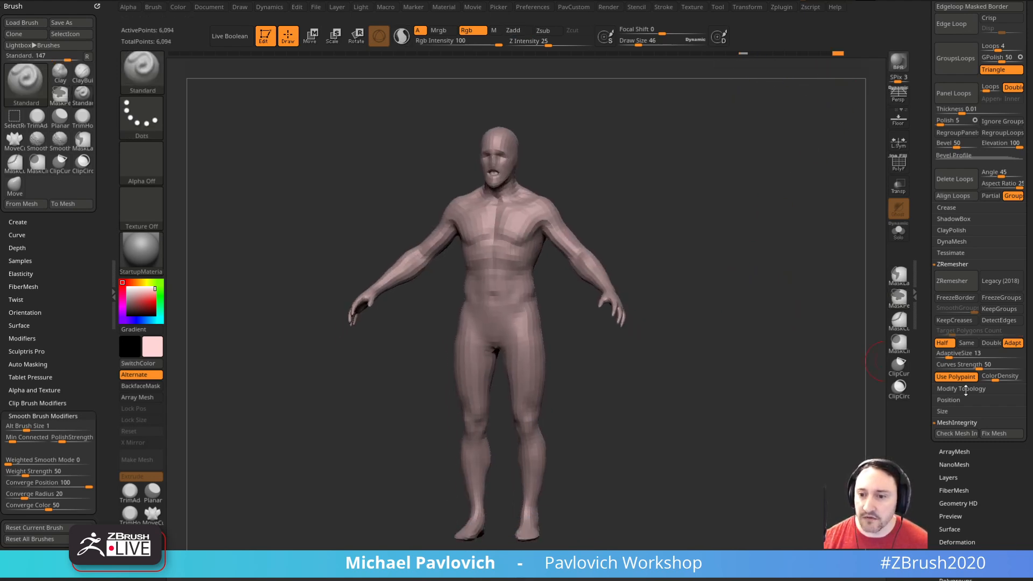
Step: Try to project the marked history state onto the halved remesh, declining to transfer its polypaint
drag(928, 245, 930, 352)
key(shift)
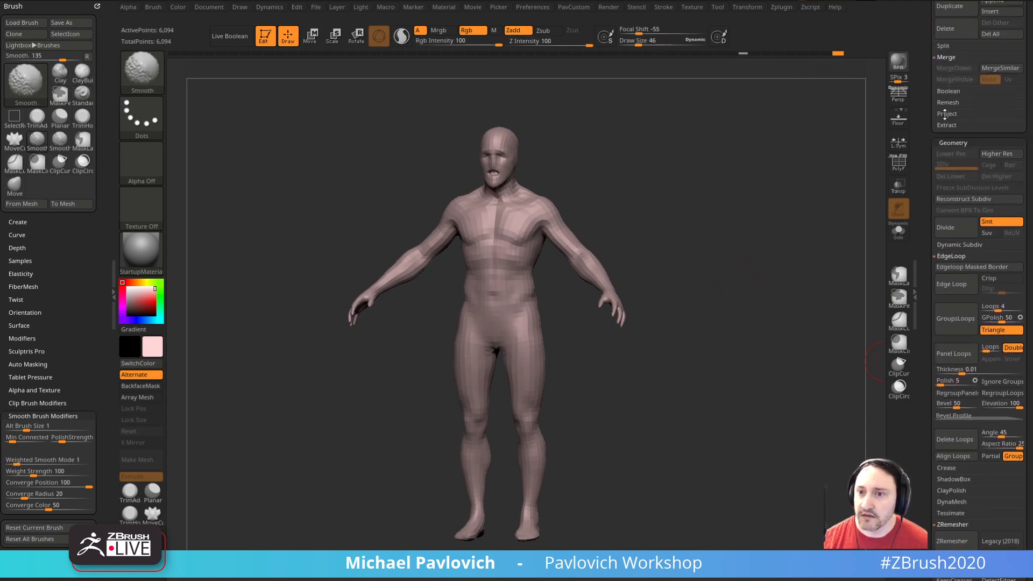
shift+click(945, 114)
click(993, 126)
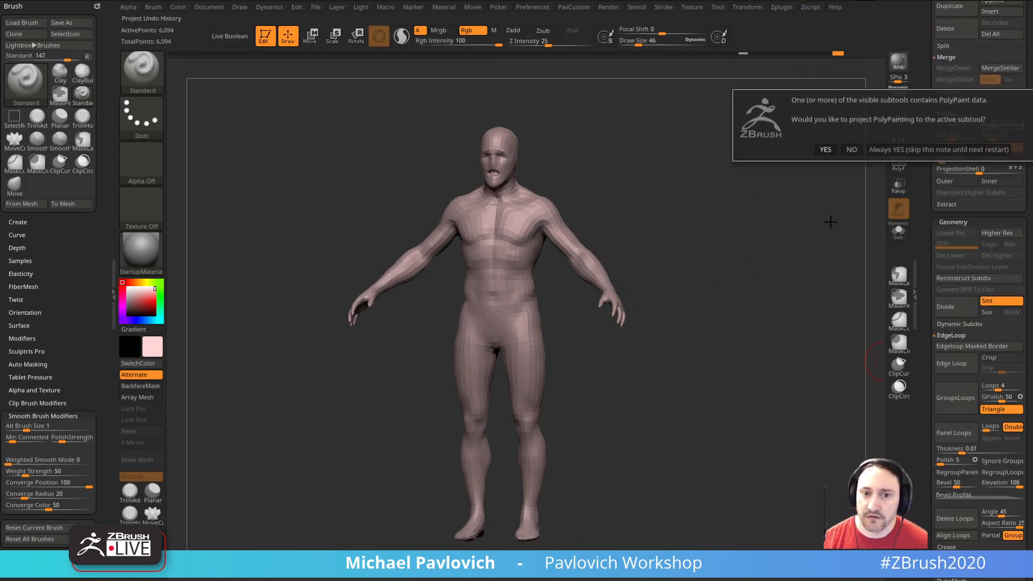
click(852, 151)
right_drag(724, 259, 768, 261)
mouse_move(768, 260)
ctrl+right_down()
mouse_move(791, 291)
mouse_move(789, 280)
mouse_move(756, 272)
ctrl+right_up()
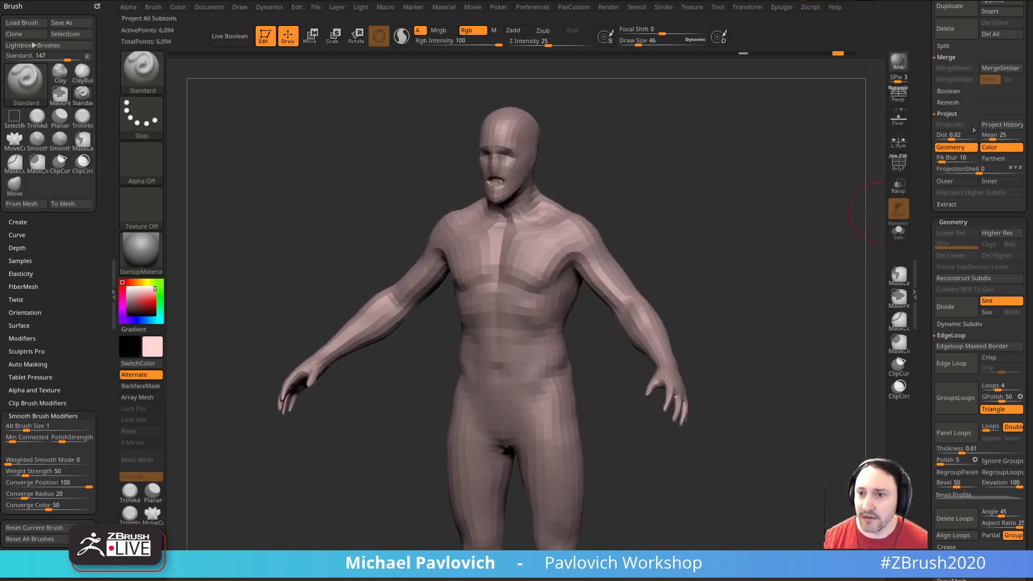
Step: Project the marked history state onto the halved remesh with its polypaint, always accepting the colour transfer
click(990, 127)
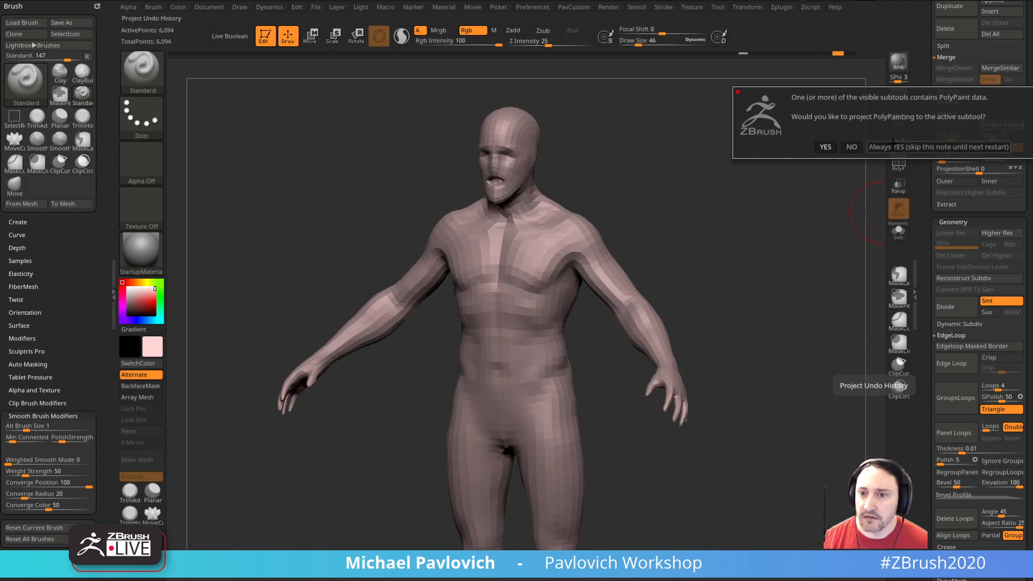
click(899, 149)
mouse_move(758, 280)
shift+right_down()
mouse_move(701, 293)
mouse_move(741, 278)
shift+right_up()
alt+right_drag(742, 279, 764, 297)
mouse_move(764, 297)
shift+right_down()
mouse_move(774, 293)
mouse_move(617, 277)
shift+right_up()
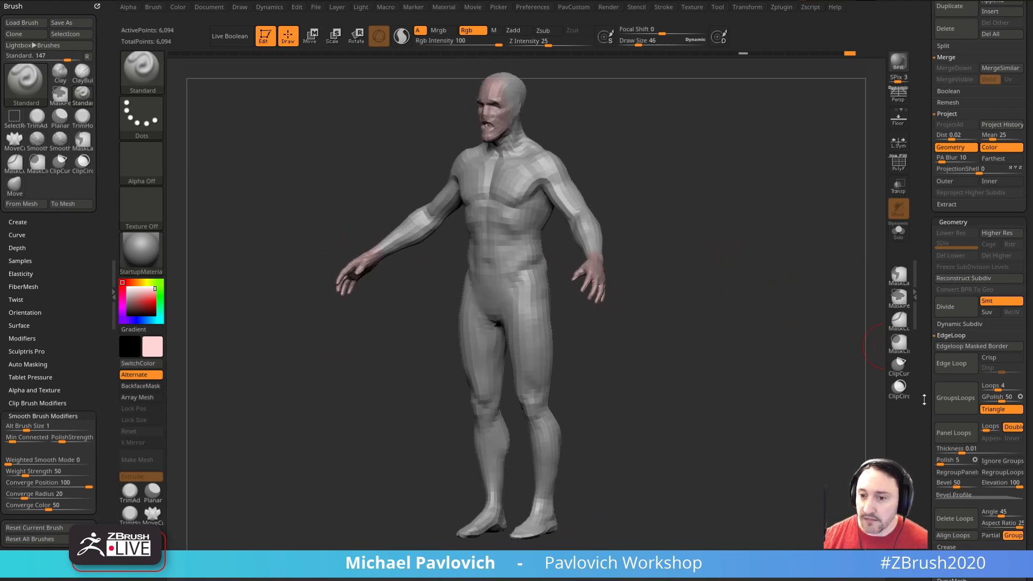
Step: Run ZRemesher again at half the polygon count on the projected body
scroll(924, 399, down, 4)
right_drag(738, 300, 753, 312)
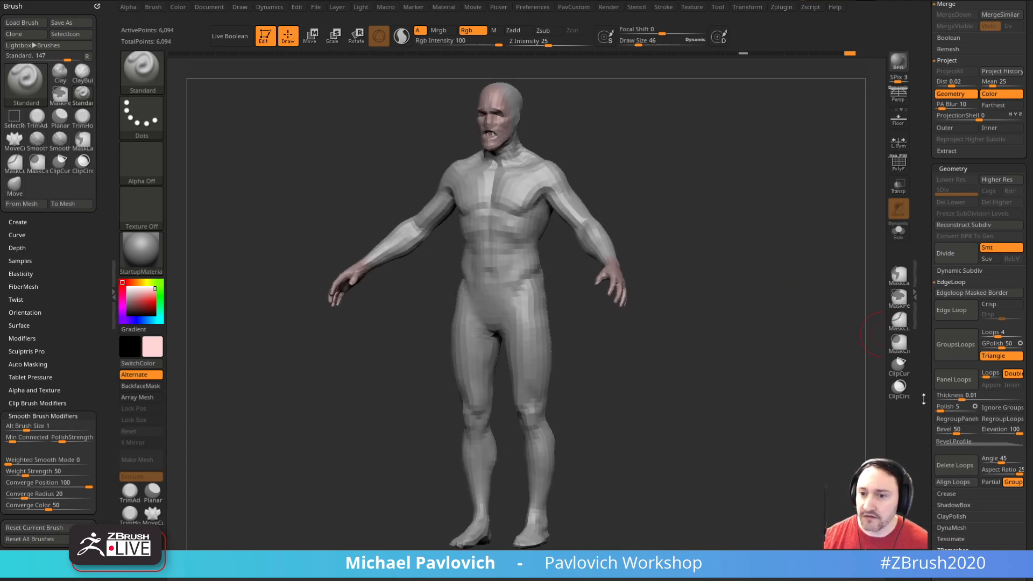
scroll(924, 399, down, 12)
click(952, 379)
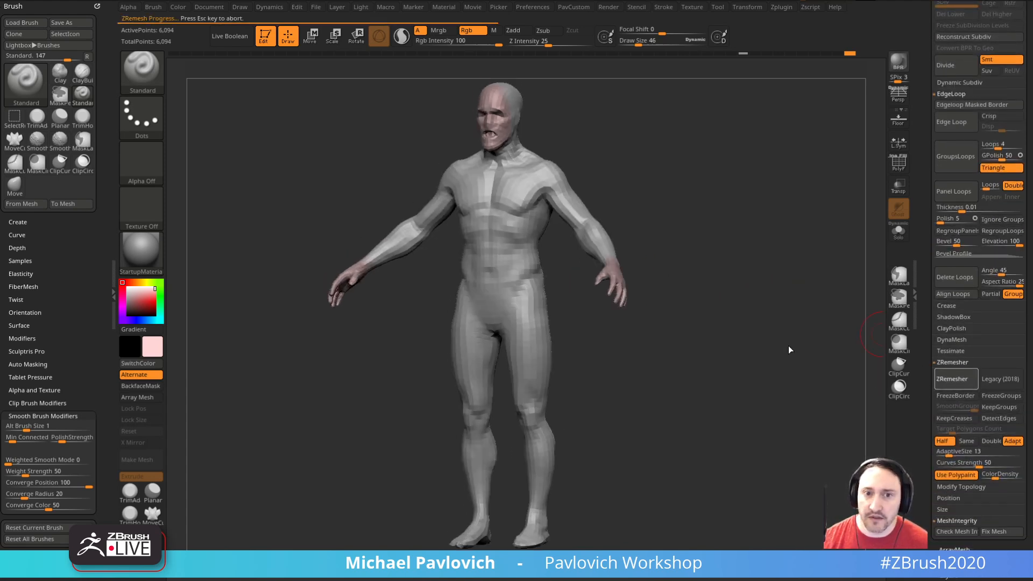
right_drag(768, 313, 841, 242)
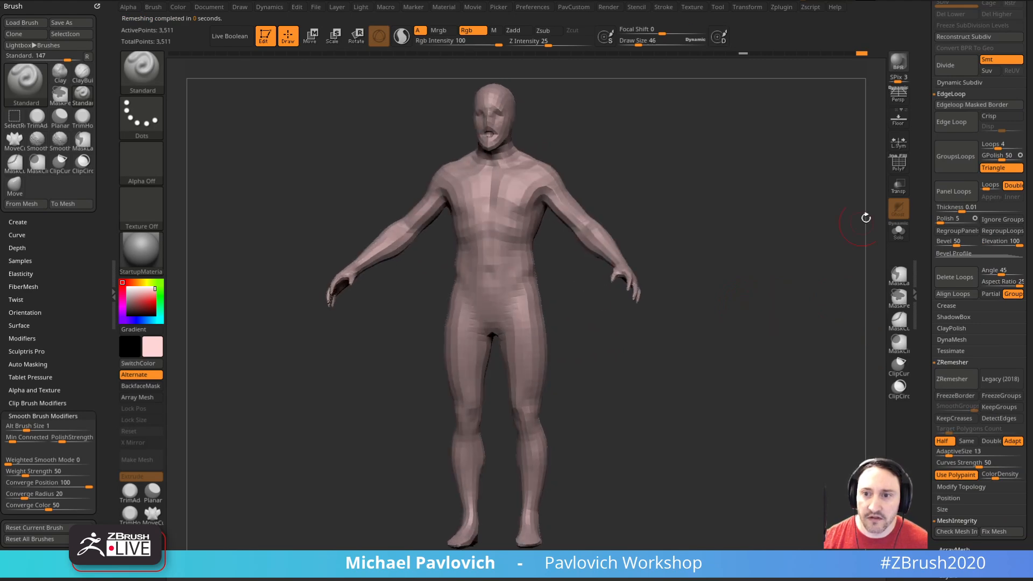
Step: Examine the further reduced topology with the polyframe and undo that second halving
key(shift+f)
right_drag(860, 185, 801, 237)
key(ctrl+z)
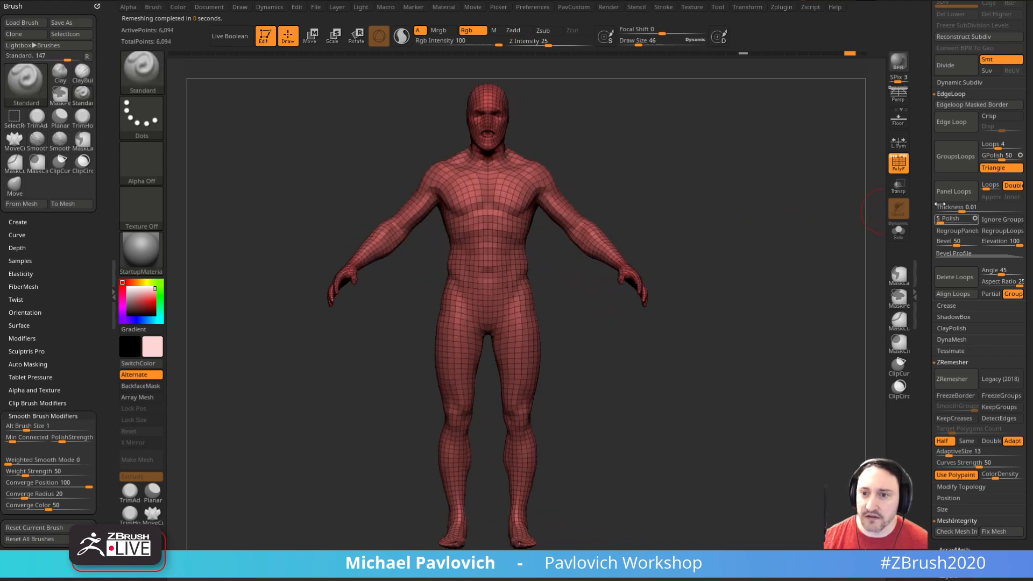
key(shift+f)
Step: Turn off Use Polypaint and set AdaptiveSize to 0 in the ZRemesher settings
click(953, 475)
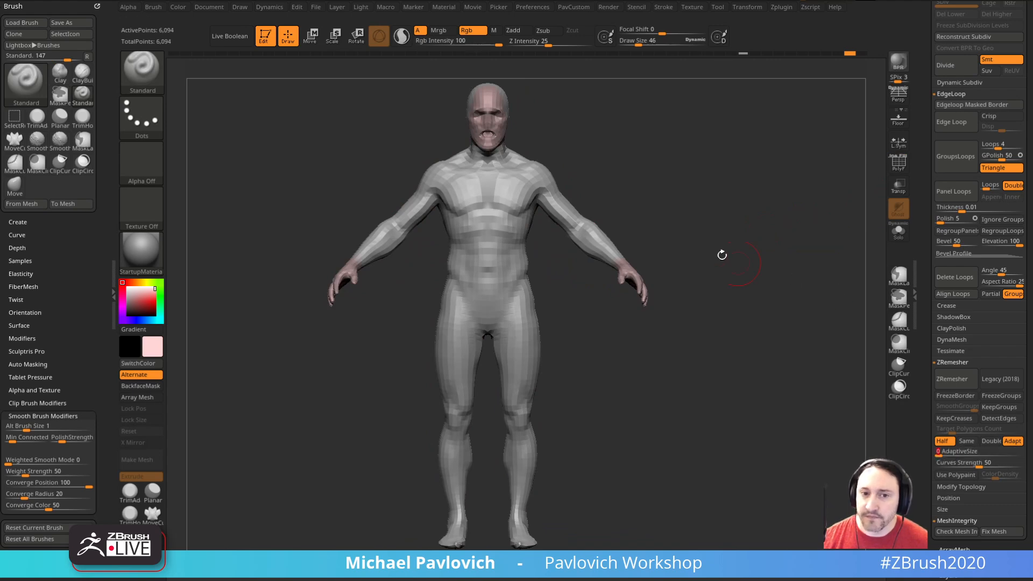
right_drag(753, 268, 722, 261)
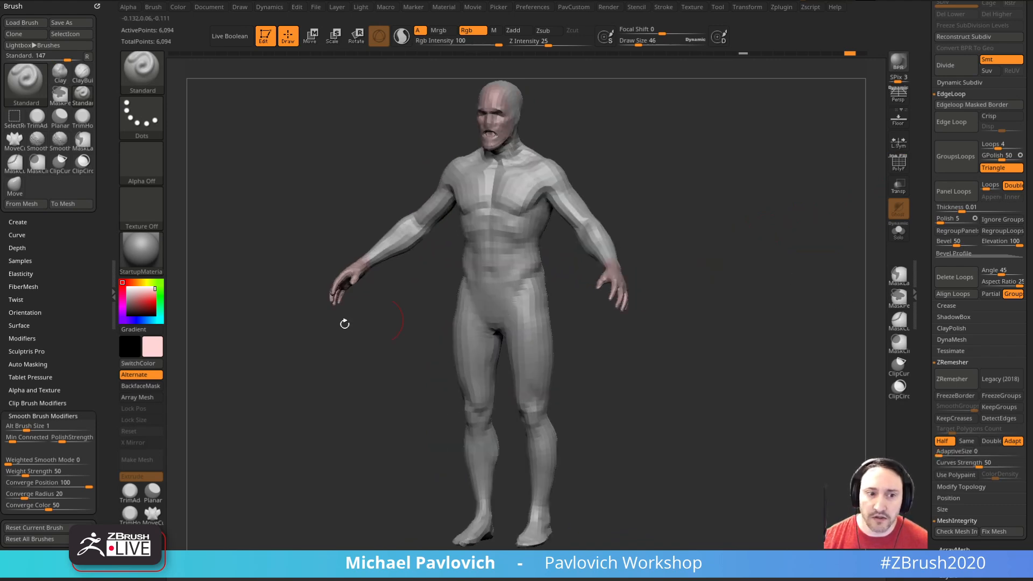
Step: Choose white as the active colour and switch off the body's polypaint
drag(928, 240, 929, 367)
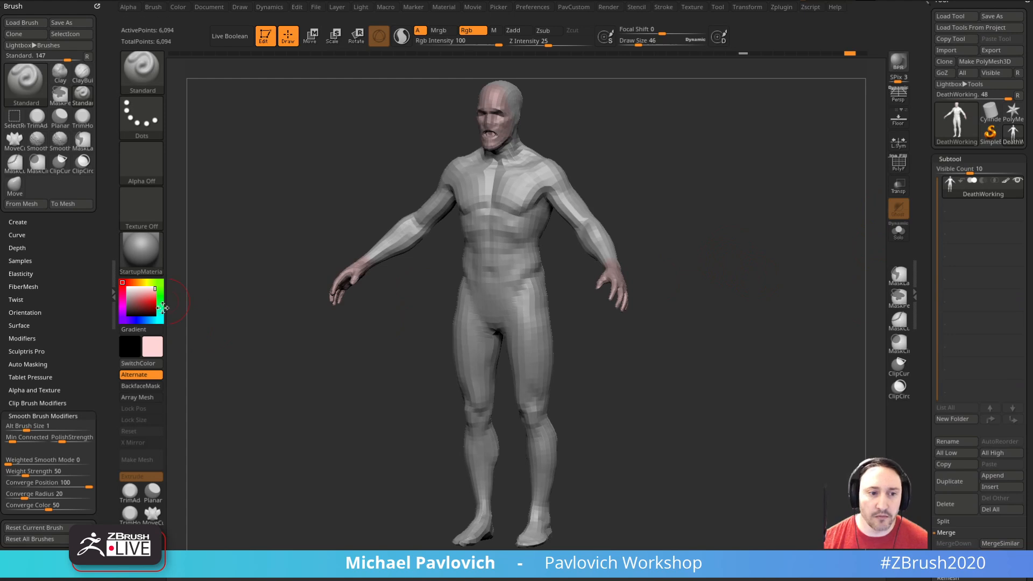
click(119, 282)
click(1005, 182)
mouse_move(713, 258)
shift+right_down()
mouse_move(731, 256)
mouse_move(749, 221)
mouse_move(788, 259)
mouse_move(781, 280)
mouse_move(842, 201)
shift+right_up()
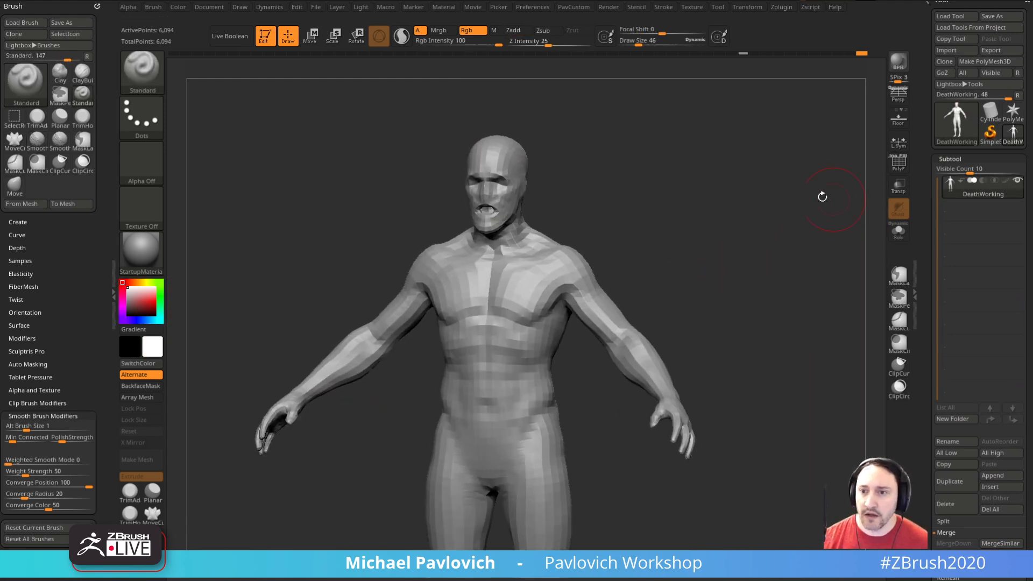
Step: Project the marked history's shape and colour onto the body repeatedly while dividing it up to subdivision level 4
drag(909, 276, 932, 242)
click(995, 237)
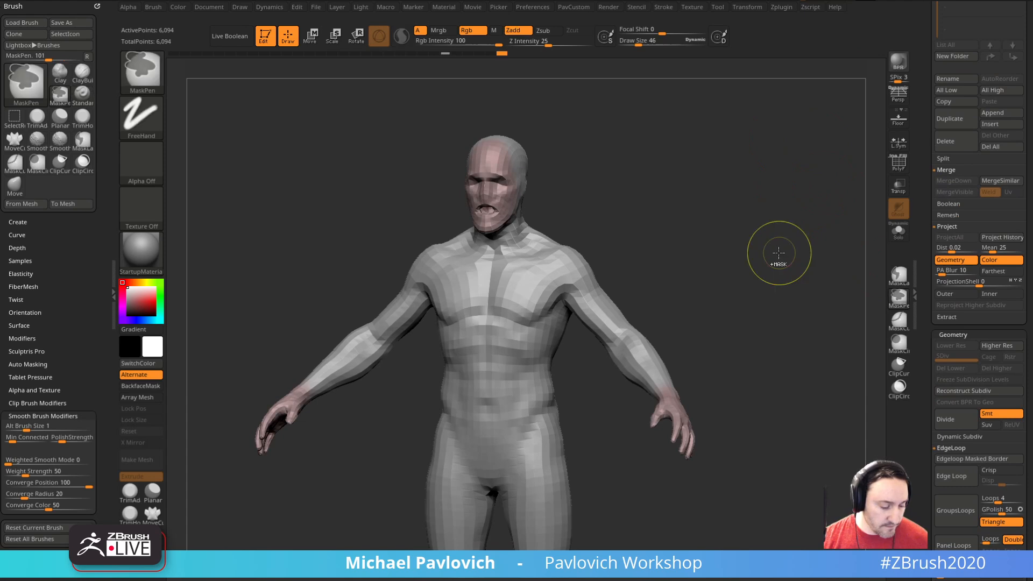
key(ctrl+d)
key(ctrl+d)
click(991, 237)
key(ctrl+d)
click(994, 237)
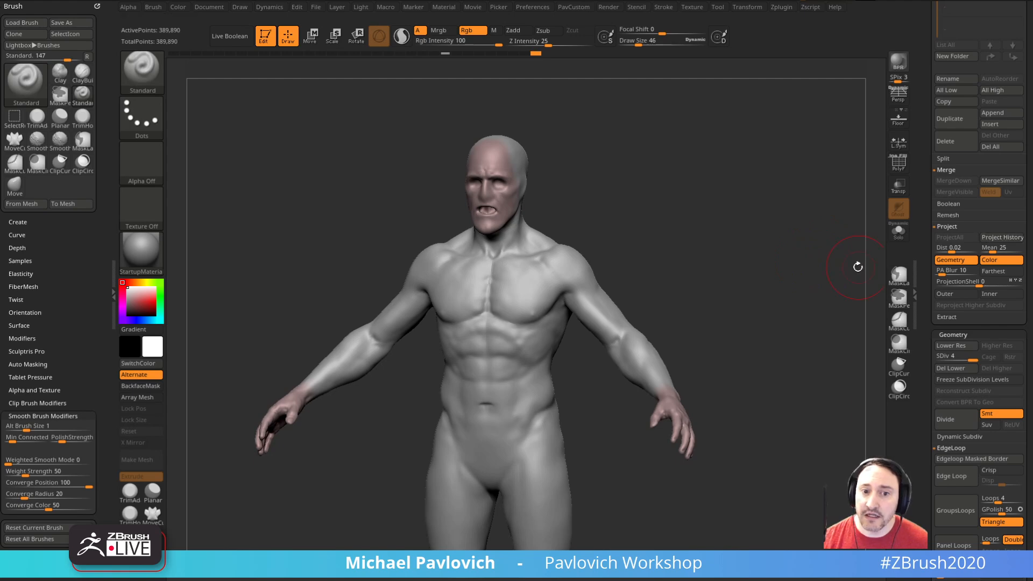
Step: Reduce the draw size to 11 and inspect the projected head and upper body
shift+drag(773, 228, 671, 286)
key([)
mouse_move(533, 187)
alt+mouse_down()
mouse_move(685, 239)
mouse_move(640, 255)
alt+mouse_up()
key(s)
click(681, 259)
mouse_move(684, 285)
alt+mouse_down()
mouse_move(683, 235)
mouse_move(635, 259)
alt+mouse_up()
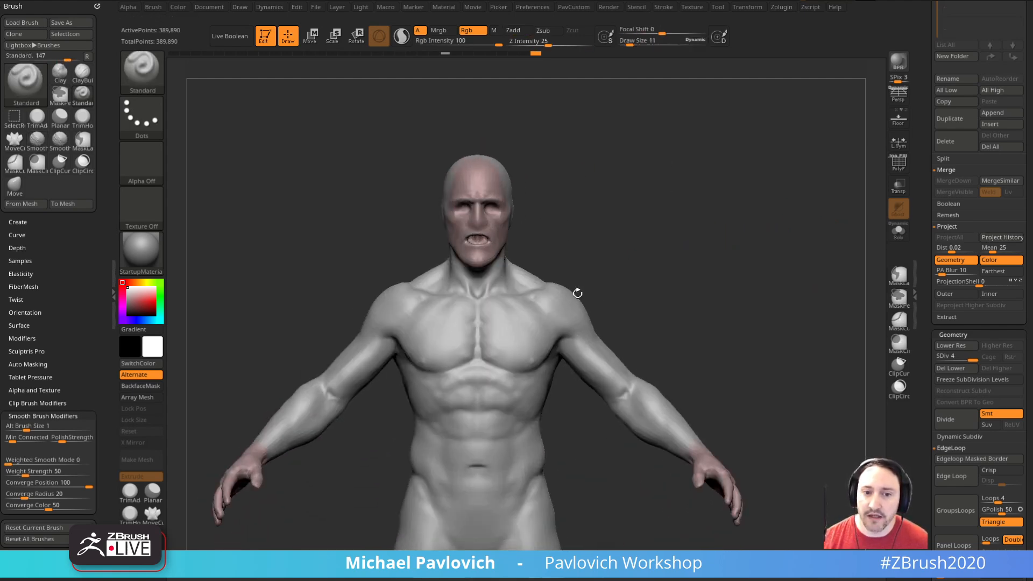
Step: Return the body to subdivision level 1 and set the draw size to 22
drag(953, 339, 953, 284)
click(940, 303)
mouse_move(818, 291)
alt+mouse_down()
mouse_move(730, 270)
mouse_move(772, 293)
mouse_move(629, 288)
alt+mouse_up()
key(s)
drag(675, 242, 672, 243)
mouse_move(680, 223)
alt+mouse_down()
mouse_move(682, 238)
mouse_move(877, 283)
alt+mouse_up()
Step: Mask the body by polypaint, picking the pink face colour with a tolerance of 30
drag(928, 335, 927, 104)
drag(928, 436, 915, 78)
click(951, 364)
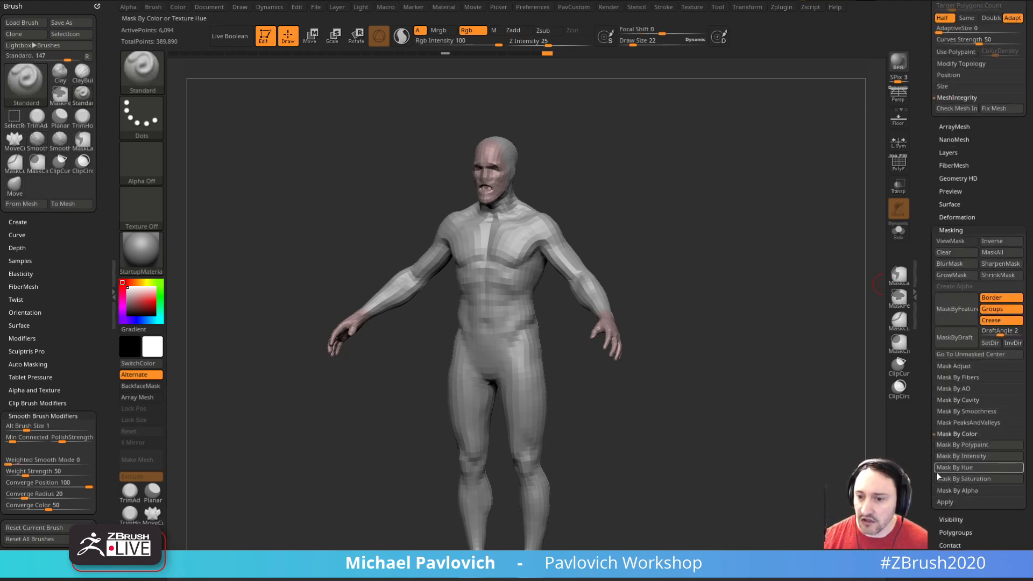
click(952, 468)
click(951, 394)
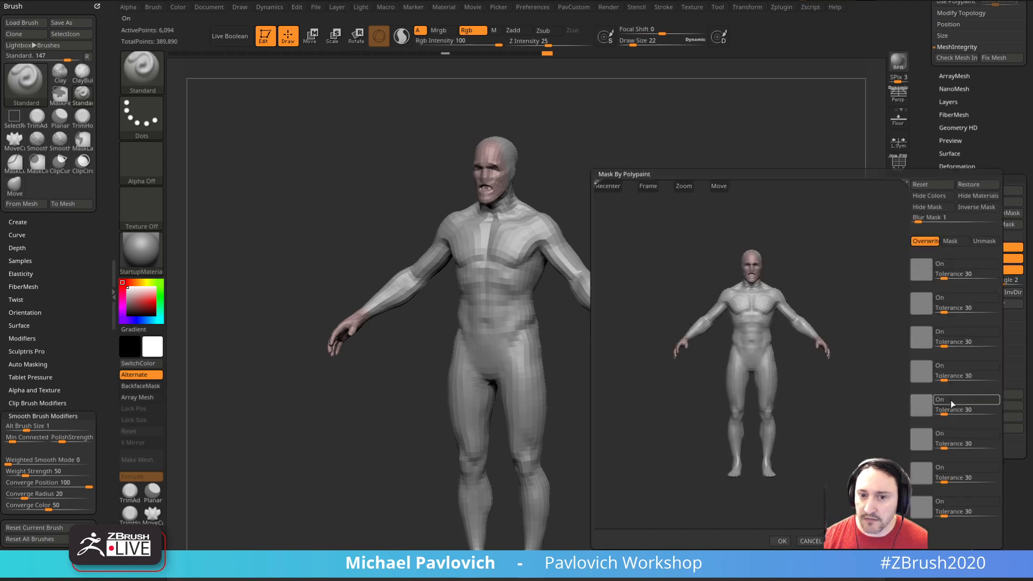
click(753, 265)
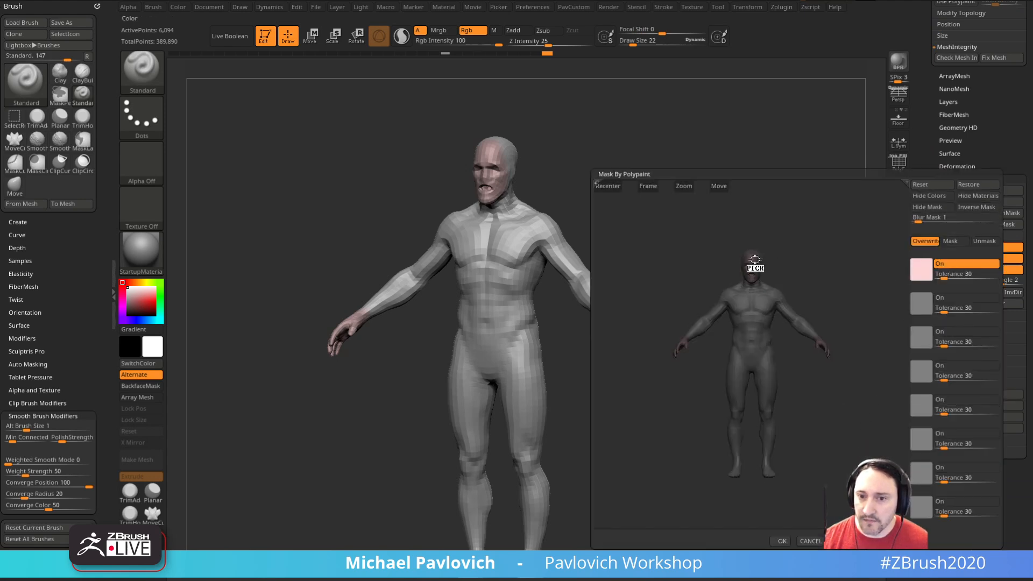
click(780, 541)
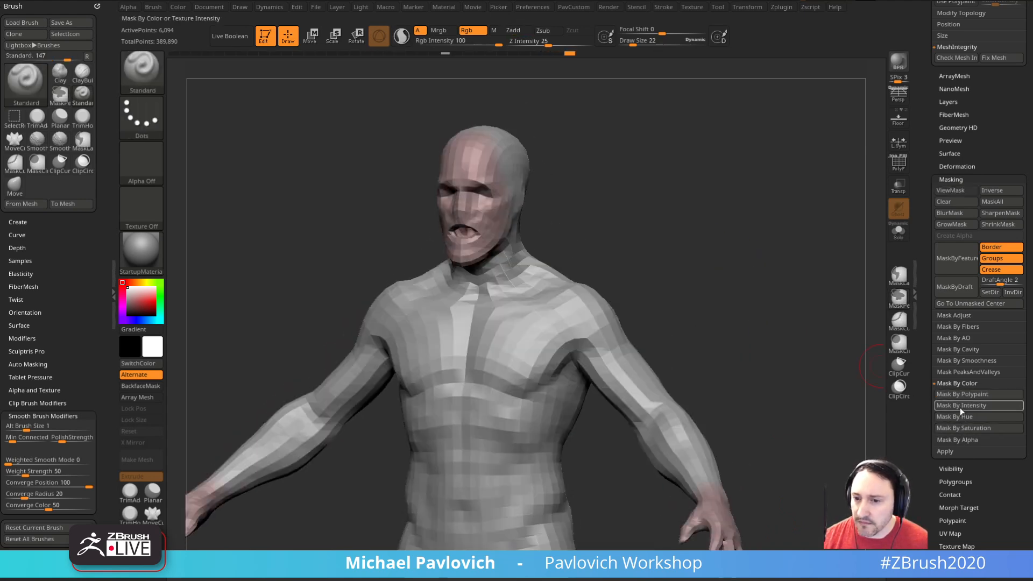
Step: Mask the painted face and hands by colour intensity
click(964, 407)
mouse_move(758, 341)
mouse_down()
mouse_move(743, 339)
mouse_move(757, 340)
mouse_up()
mouse_move(797, 338)
shift+mouse_down()
mouse_move(747, 331)
mouse_move(763, 395)
shift+mouse_up()
Step: Extend the mask over the rest of the head with the MaskLasso brush
ctrl+click(148, 75)
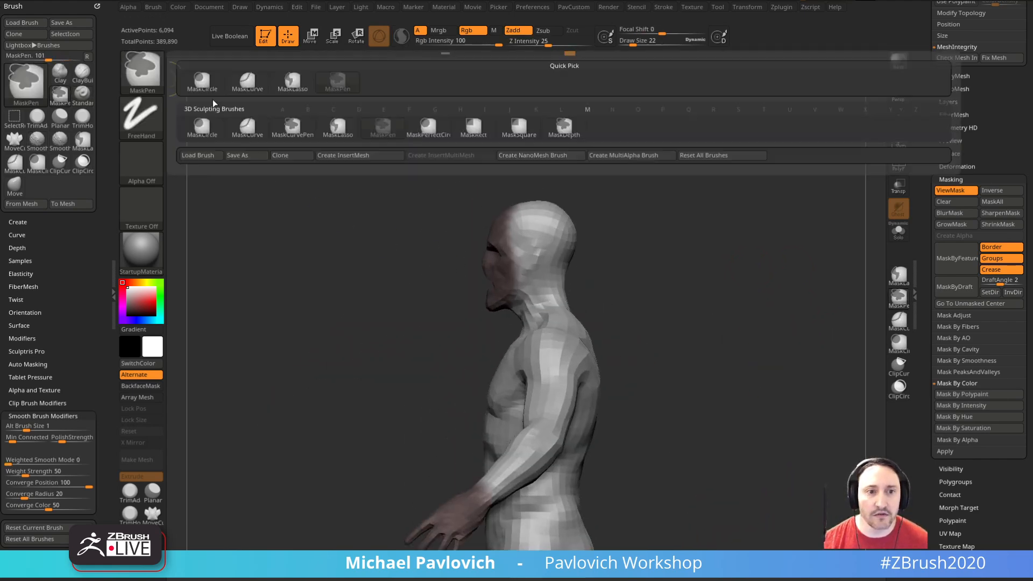
click(343, 139)
mouse_move(430, 160)
mouse_down()
mouse_move(602, 221)
mouse_move(538, 323)
mouse_move(487, 329)
mouse_up()
mouse_move(726, 249)
mouse_down()
mouse_move(715, 288)
mouse_move(747, 189)
mouse_move(796, 282)
mouse_move(772, 264)
mouse_up()
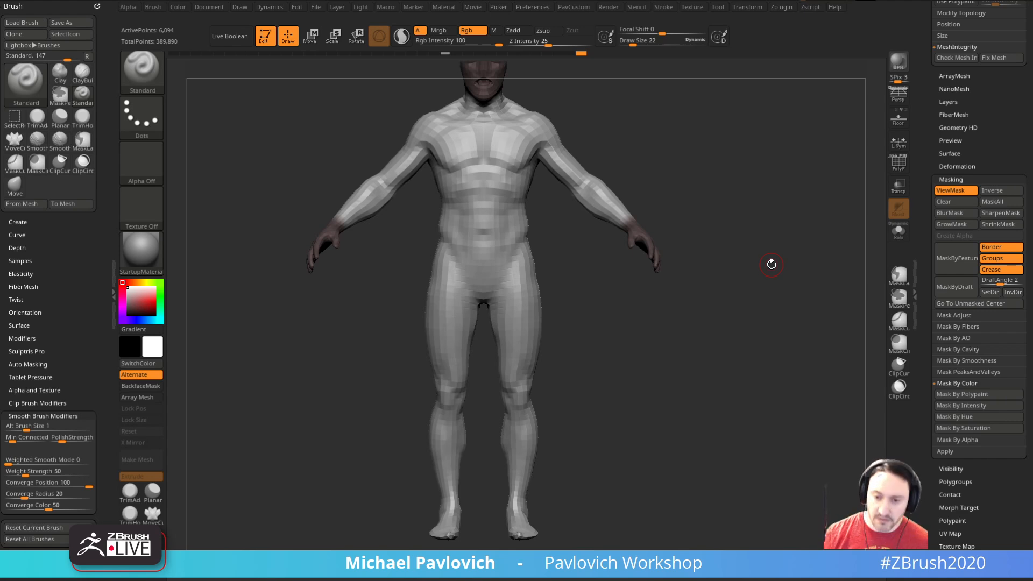
Step: Turn off the polypaint on the masked body
mouse_move(652, 356)
alt+mouse_down()
mouse_move(655, 397)
mouse_move(627, 337)
alt+mouse_up()
mouse_move(531, 512)
ctrl+mouse_down()
mouse_move(514, 499)
mouse_move(610, 523)
ctrl+mouse_up()
mouse_move(692, 369)
mouse_down()
mouse_move(685, 388)
mouse_move(731, 321)
mouse_move(781, 301)
mouse_up()
click(958, 166)
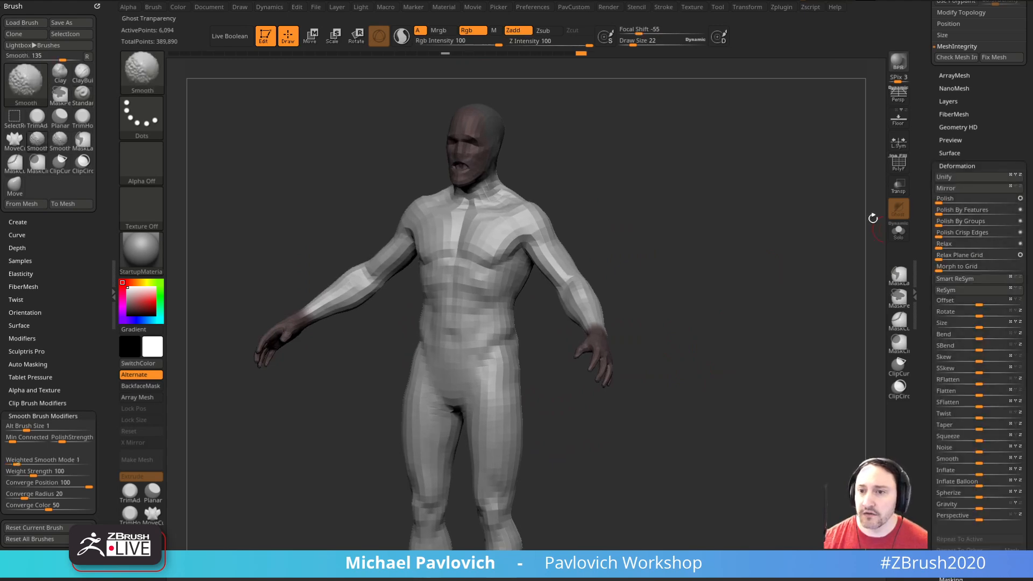
drag(922, 106, 923, 334)
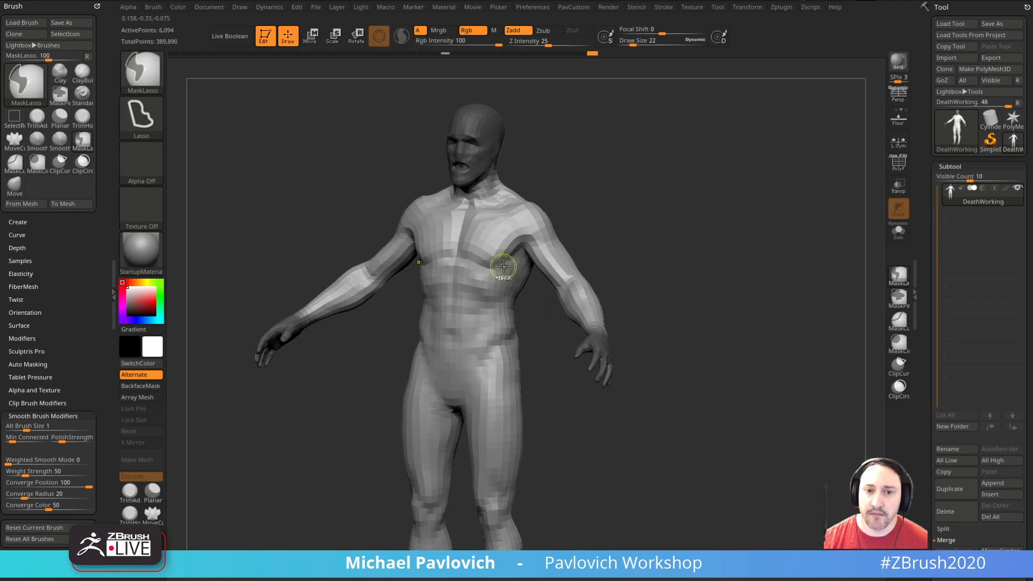
drag(730, 351, 809, 304)
Step: Apply an Inflate deformation of -10 to slim the unmasked parts of the body
drag(924, 324, 909, 134)
drag(932, 271, 933, 241)
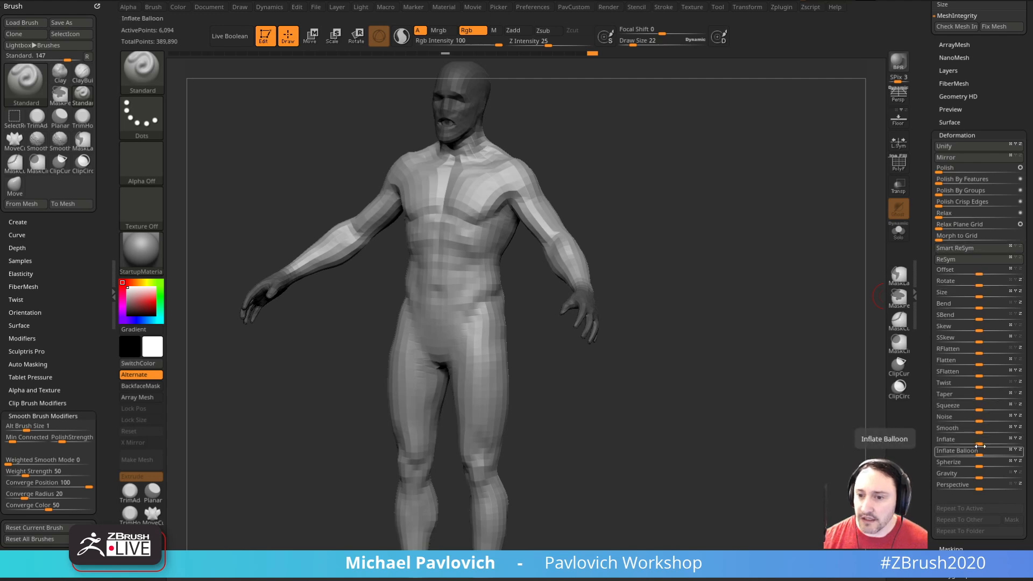
drag(978, 445, 974, 446)
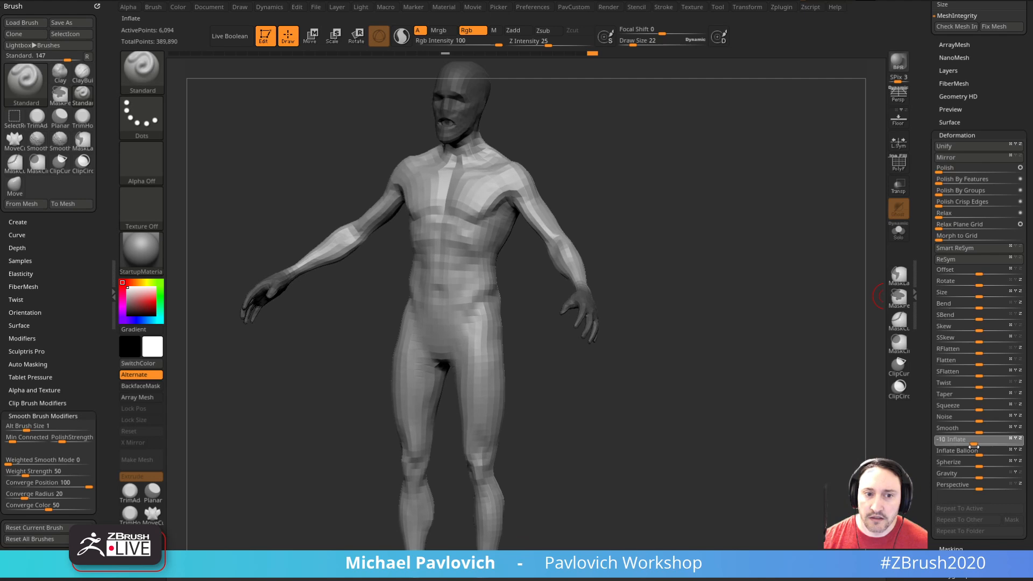
drag(806, 412, 741, 360)
drag(721, 322, 745, 316)
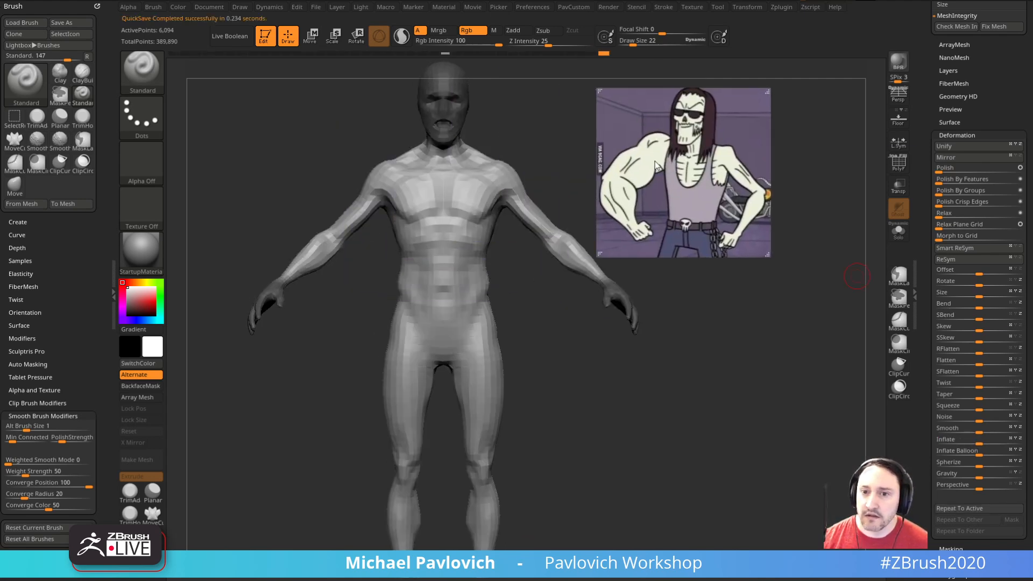
Step: Compare the slimmed body with the skeletal character reference image and clear the mask
drag(618, 186, 754, 204)
drag(920, 185, 921, 366)
shift+drag(834, 336, 793, 377)
Step: Preview the slimmed body at its highest subdivision level
drag(920, 329, 923, 180)
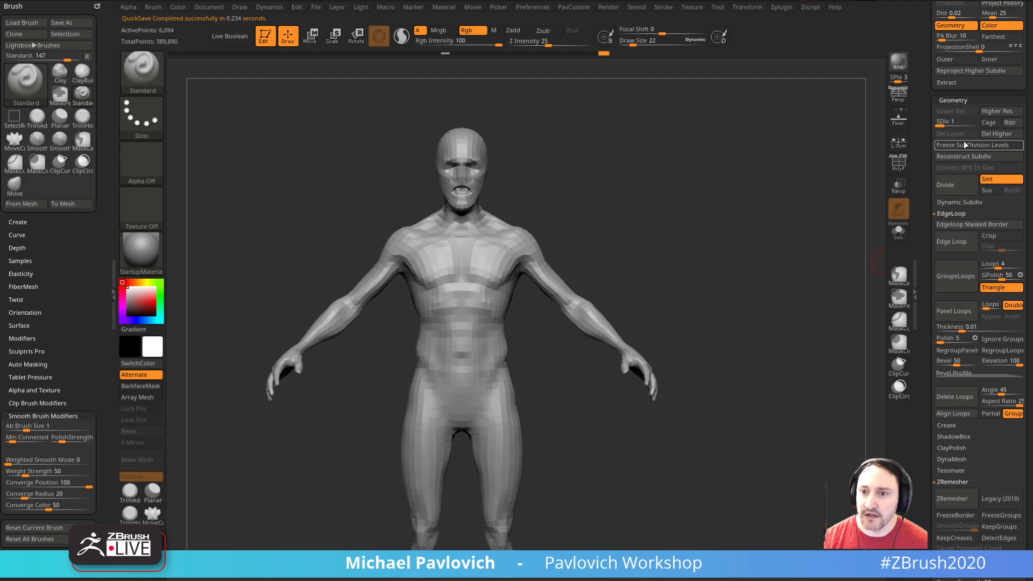
drag(974, 125, 978, 126)
mouse_move(812, 312)
mouse_down()
mouse_move(721, 315)
mouse_move(803, 316)
mouse_move(777, 284)
mouse_up()
alt+drag(707, 317, 734, 340)
mouse_move(744, 230)
alt+mouse_down()
mouse_move(757, 248)
mouse_move(786, 244)
mouse_move(779, 312)
alt+mouse_up()
Step: Set the body to subdivision level 3 and the draw size to 12
drag(950, 122, 964, 122)
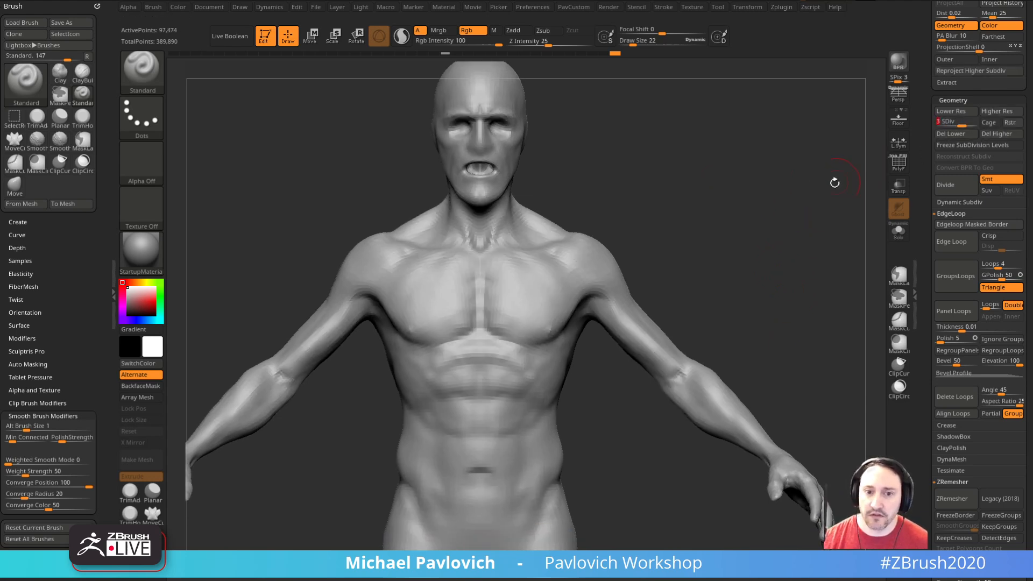
mouse_move(749, 240)
mouse_down()
mouse_move(744, 249)
mouse_move(779, 240)
mouse_up()
key(s)
click(515, 320)
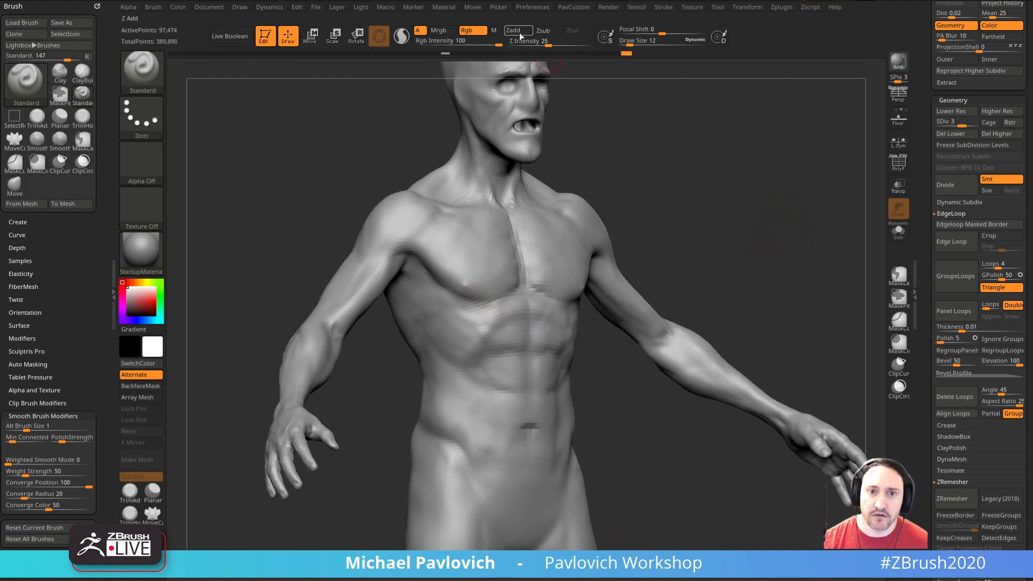
Step: Refine the sternum and the lower rib cage with the Standard brush in additive mode at draw size 12
drag(925, 90, 926, 237)
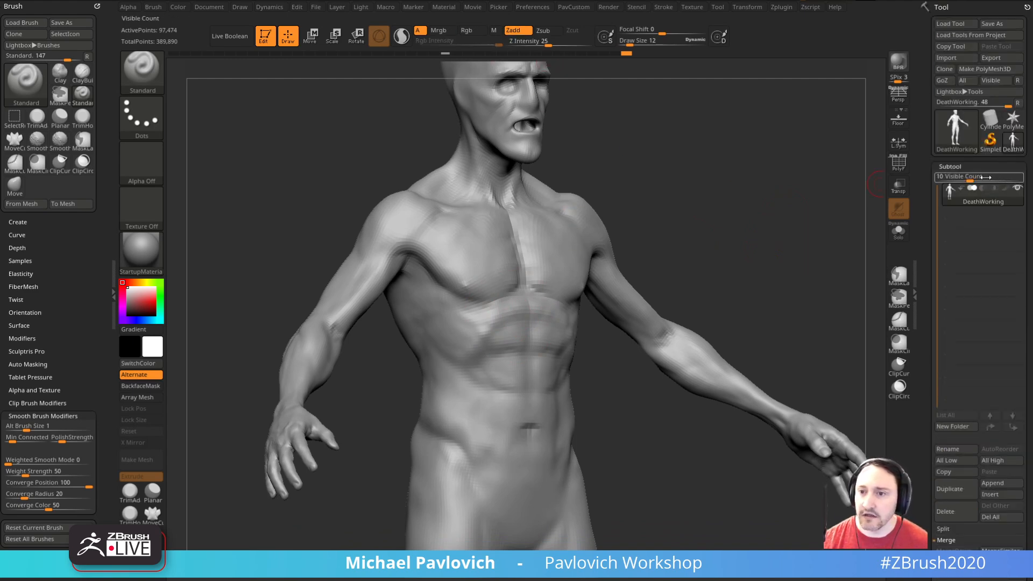
alt+drag(761, 205, 756, 182)
alt+drag(518, 296, 505, 296)
mouse_move(724, 241)
mouse_down()
mouse_move(635, 244)
mouse_move(705, 238)
mouse_move(664, 255)
mouse_up()
drag(548, 355, 553, 348)
mouse_move(706, 278)
mouse_down()
mouse_move(749, 246)
mouse_move(750, 231)
mouse_move(697, 237)
mouse_up()
Step: Define the rib cage arch above the abdomen with the Clay brush, raising the draw size to 21
key(b)
key(c)
key(l)
mouse_move(545, 300)
right_down()
mouse_move(533, 318)
mouse_move(695, 236)
right_up()
mouse_move(592, 283)
right_down()
mouse_move(750, 237)
mouse_move(756, 188)
right_up()
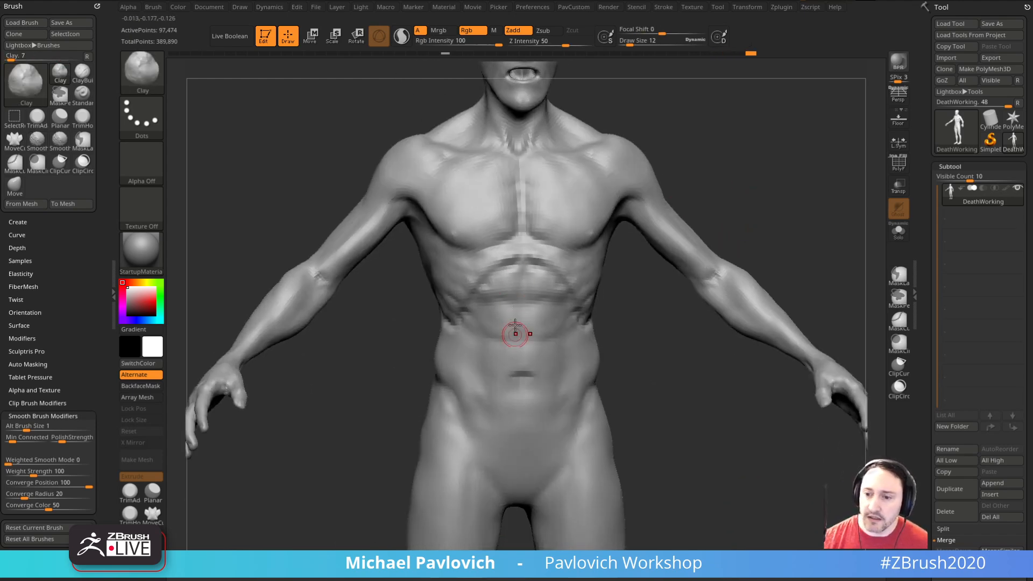
key(s)
drag(520, 312, 524, 311)
right_drag(528, 302, 505, 286)
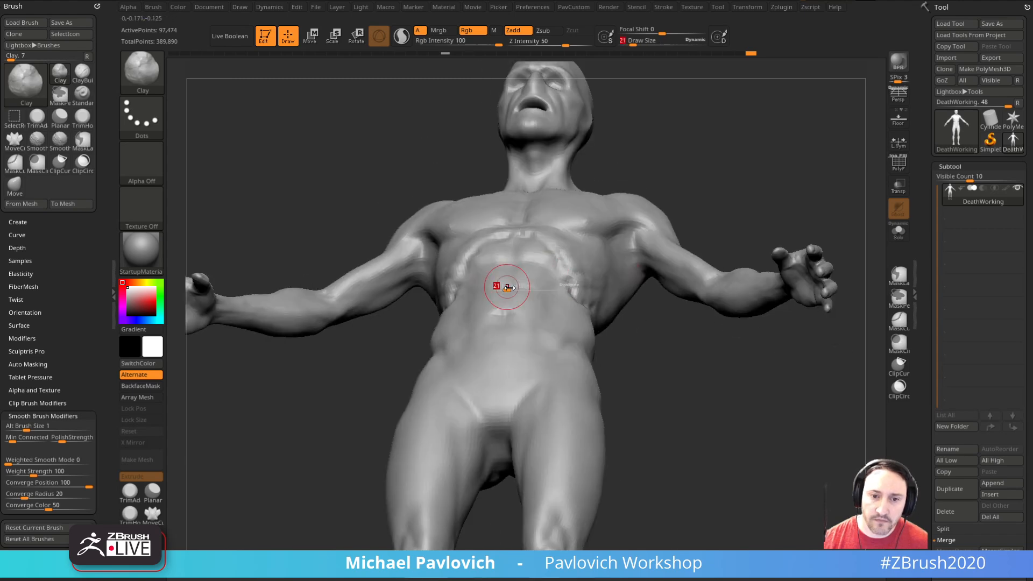
Step: Reshape the belly profile below the rib cage with the Move brush at about draw size 33
key(b)
key(m)
key(v)
key(s)
drag(498, 277, 493, 277)
mouse_move(627, 200)
right_down()
mouse_move(648, 369)
mouse_move(687, 318)
mouse_move(614, 304)
right_up()
key(s)
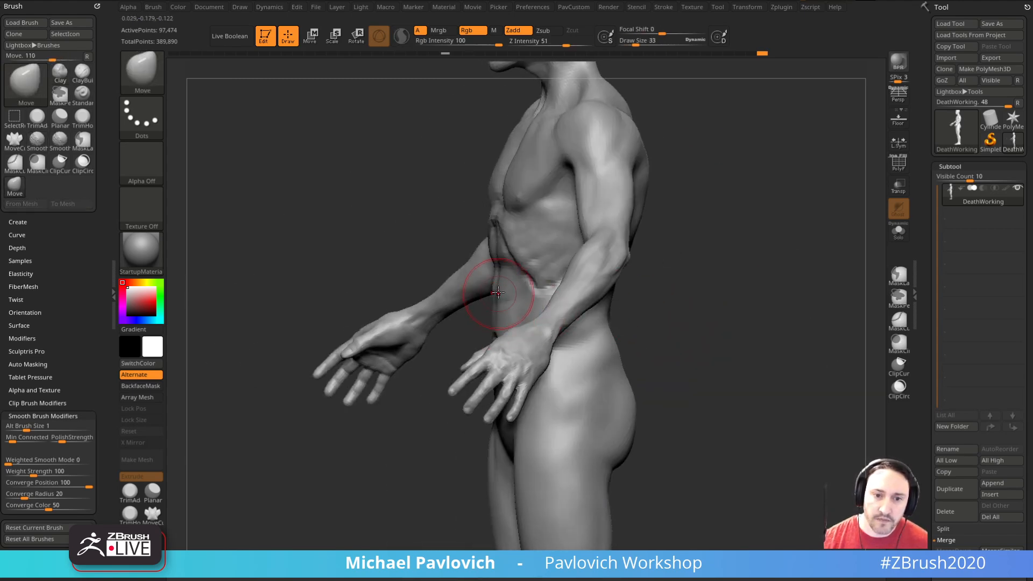
mouse_move(455, 351)
right_down()
mouse_move(631, 286)
mouse_move(628, 326)
right_up()
key(s)
drag(477, 360, 473, 360)
right_drag(607, 377, 614, 319)
Step: Narrow both sides of the waist with the Move brush at draw size 36
key(s)
drag(448, 401, 452, 400)
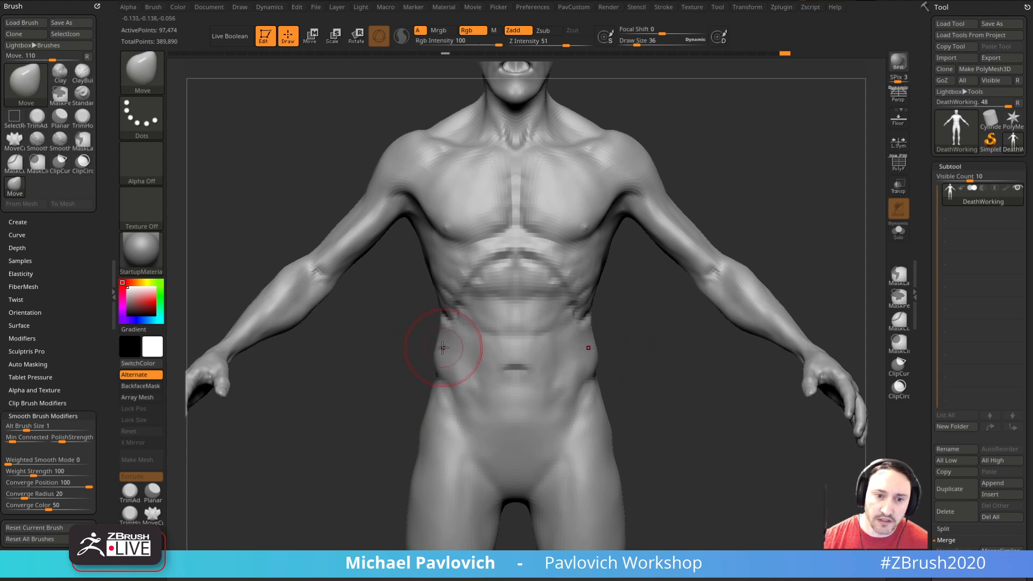
drag(436, 362, 440, 362)
right_drag(649, 351, 620, 353)
drag(599, 353, 589, 353)
mouse_move(633, 383)
right_down()
mouse_move(657, 385)
mouse_move(669, 370)
mouse_move(672, 380)
right_up()
Step: Try to carve a crease along the hip bone with the Orb_Cracks brush
key(s)
key(2)
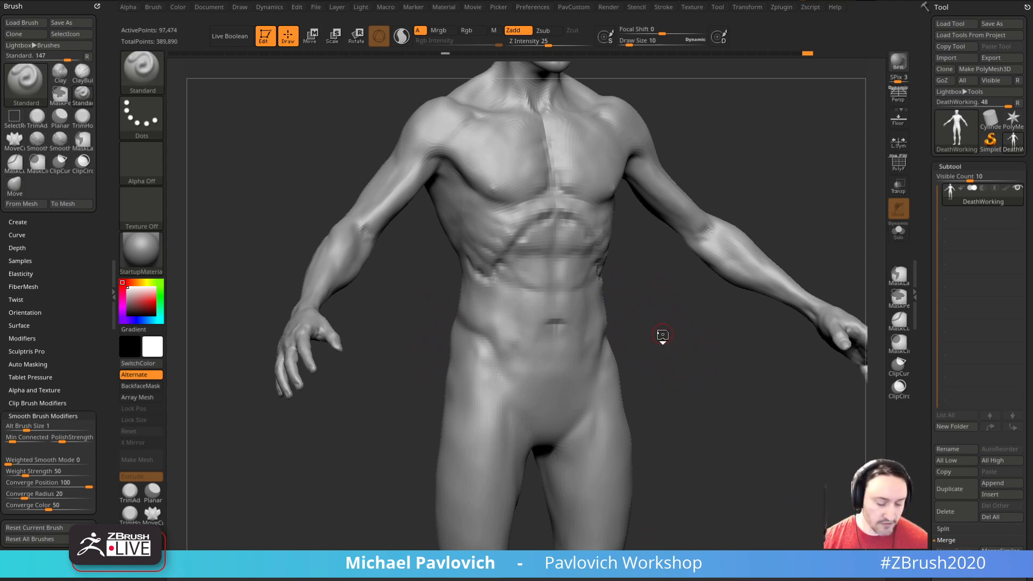
key(3)
right_drag(662, 334, 670, 330)
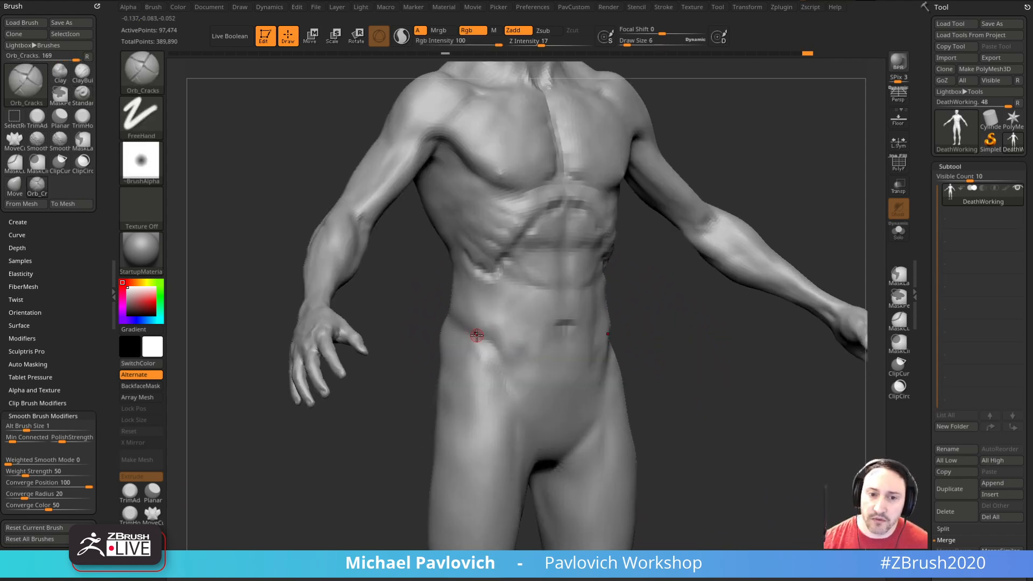
key(bracketleft)
mouse_move(428, 321)
right_down()
mouse_move(474, 324)
mouse_move(432, 322)
right_up()
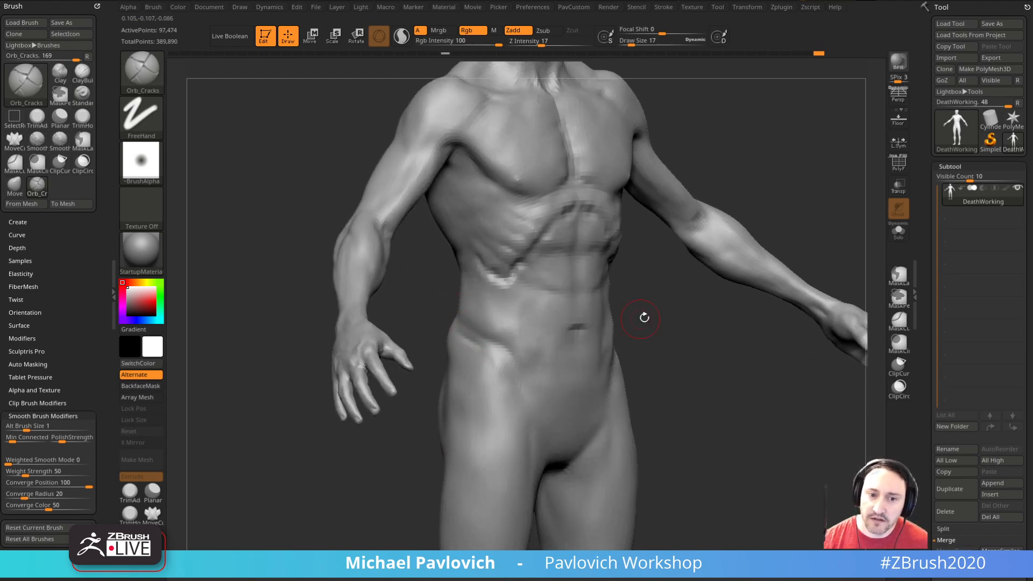
right_drag(639, 320, 660, 320)
key(ctrl+z)
Step: Build up and smooth protruding hip bone ridges with the Standard brush at draw size 12
key(1)
key(bracketleft)
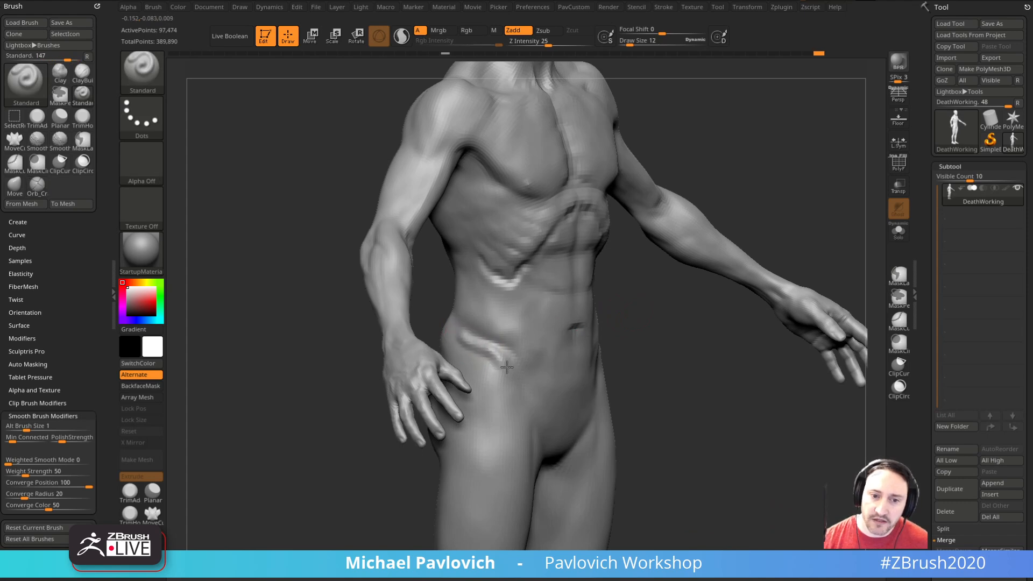
drag(502, 361, 502, 370)
right_drag(644, 339, 619, 329)
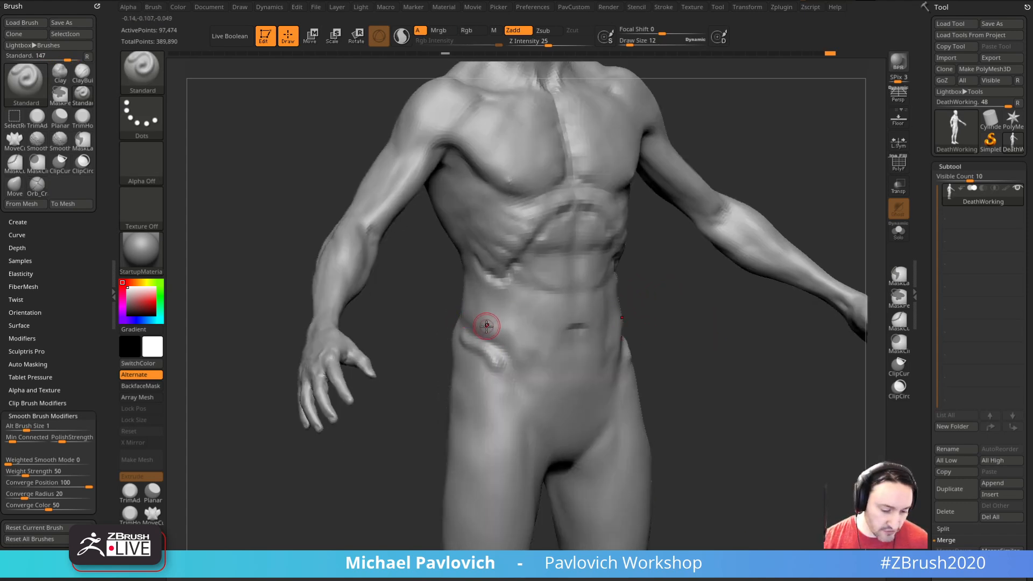
key(shift)
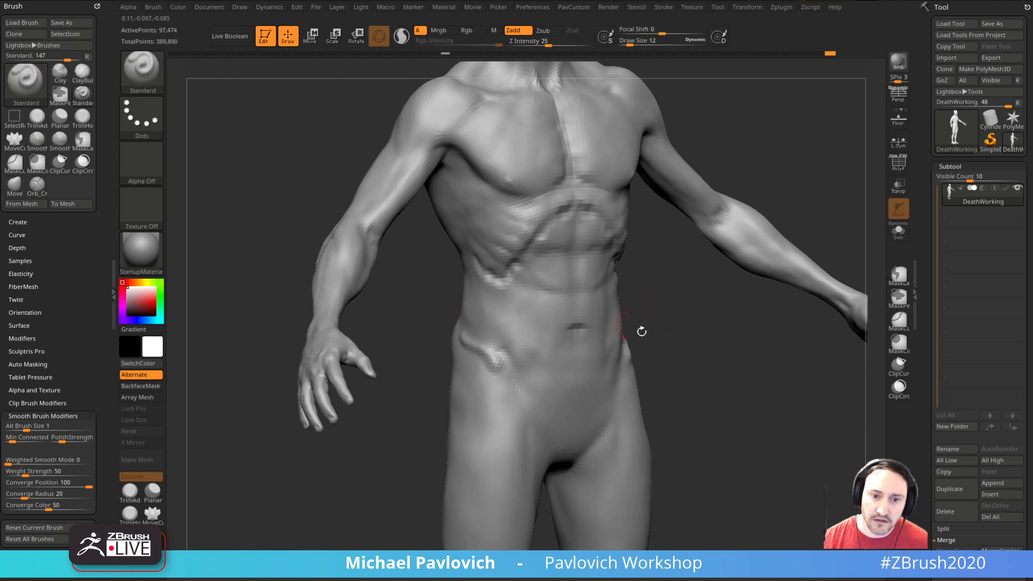
right_drag(484, 324, 509, 348)
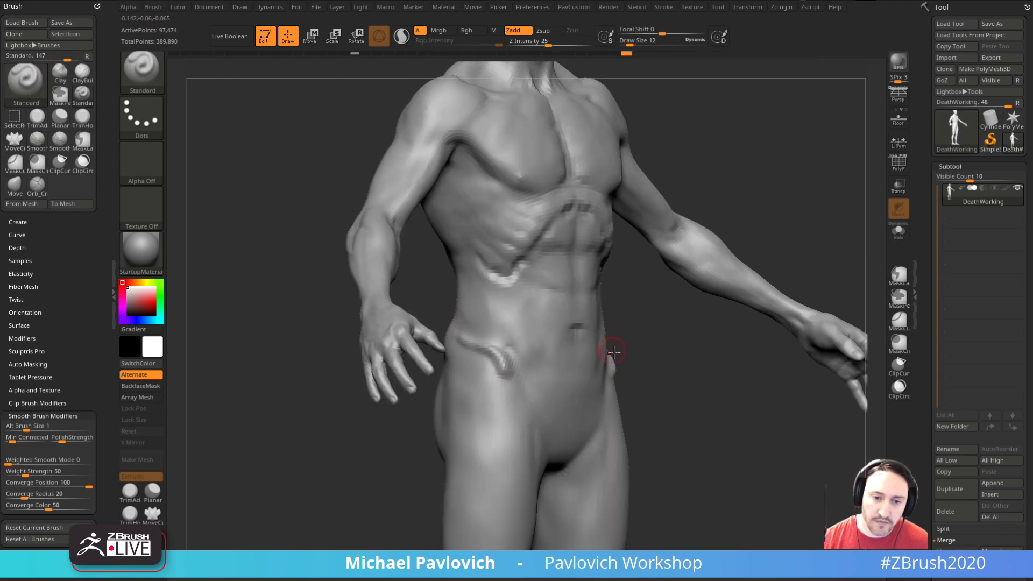
right_drag(658, 353, 639, 274)
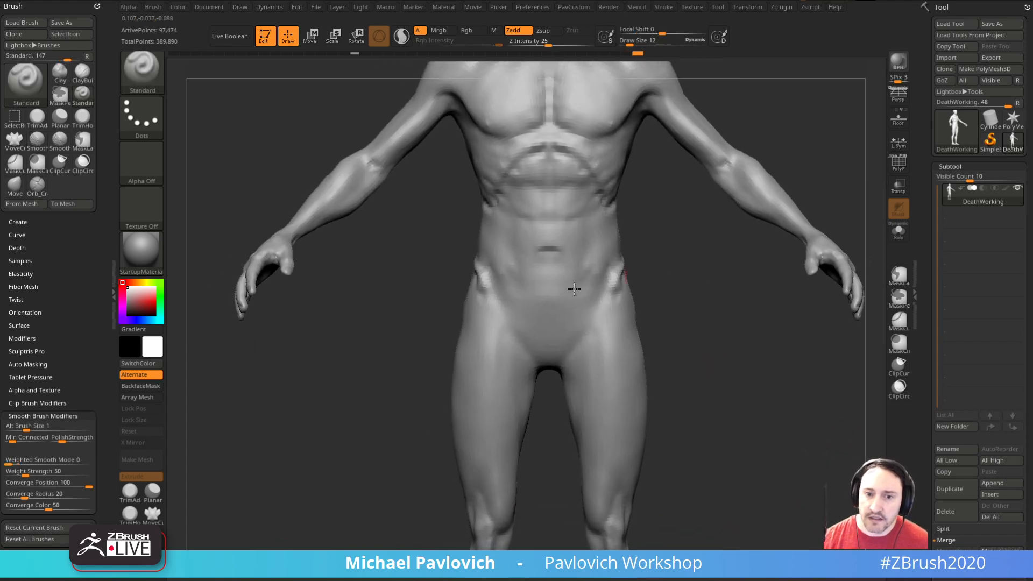
Step: Slim the hips and outer thighs with the Move brush, enlarging the draw size to 76
alt+right_drag(686, 351, 665, 302)
key(s)
drag(650, 326, 668, 326)
alt+right_drag(668, 326, 688, 359)
key(b)
key(m)
key(v)
drag(451, 365, 460, 419)
key(s)
drag(645, 418, 639, 420)
alt+right_drag(667, 422, 651, 386)
key(s)
mouse_move(584, 370)
mouse_down()
mouse_move(560, 346)
mouse_move(564, 356)
mouse_up()
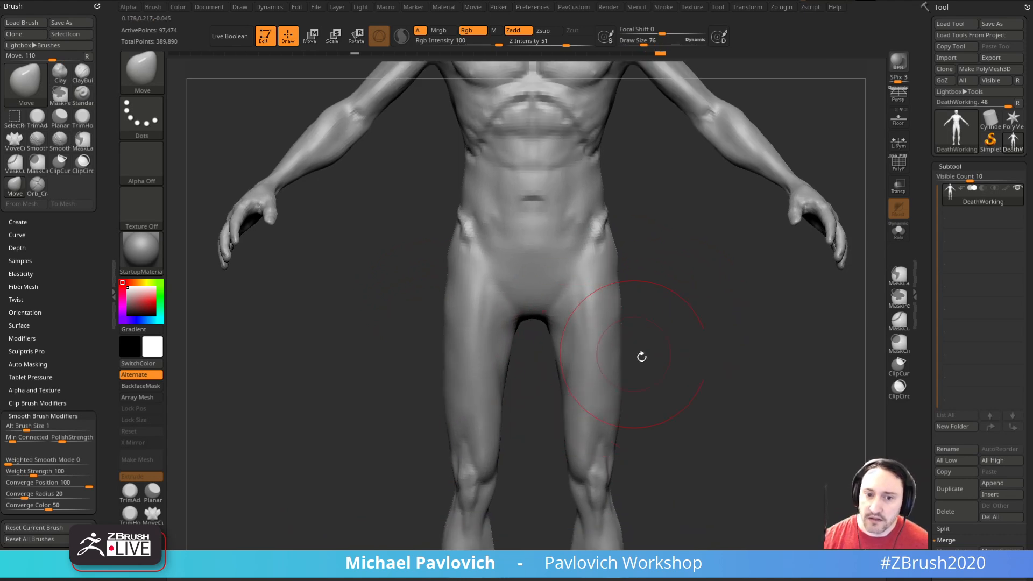
Step: Adjust the thigh contours between the crotch and knees with the Move brush at varying draw sizes
alt+right_drag(593, 385, 587, 319)
key(s)
drag(558, 379, 563, 380)
drag(615, 259, 610, 257)
mouse_move(639, 239)
right_down()
mouse_move(657, 235)
mouse_move(651, 295)
right_up()
key(s)
drag(644, 297, 635, 298)
mouse_move(659, 329)
alt+right_down()
mouse_move(710, 263)
mouse_move(703, 302)
mouse_move(729, 280)
alt+right_up()
Step: Refine the thighs and inner knees with the Standard brush, starting at draw size 7
key(b)
key(s)
key(t)
right_drag(724, 321, 678, 309)
alt+right_drag(520, 256, 545, 333)
right_drag(702, 324, 574, 367)
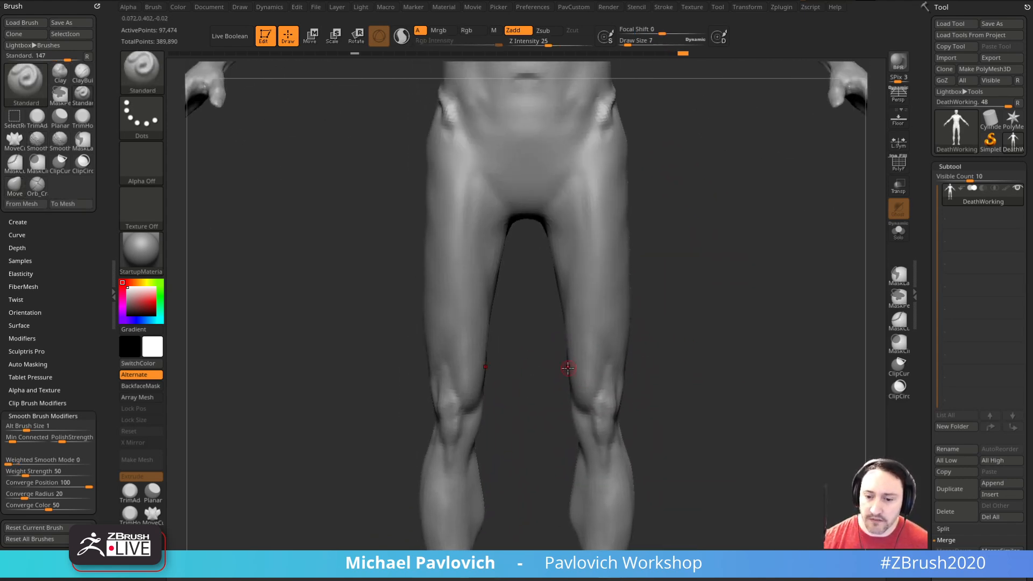
key(s)
mouse_move(577, 372)
mouse_down()
mouse_move(589, 378)
mouse_move(574, 354)
mouse_move(558, 252)
mouse_up()
Step: Thin the inner and outer thighs with the Move brush, using draw sizes 46 and 65
key(b)
key(m)
key(v)
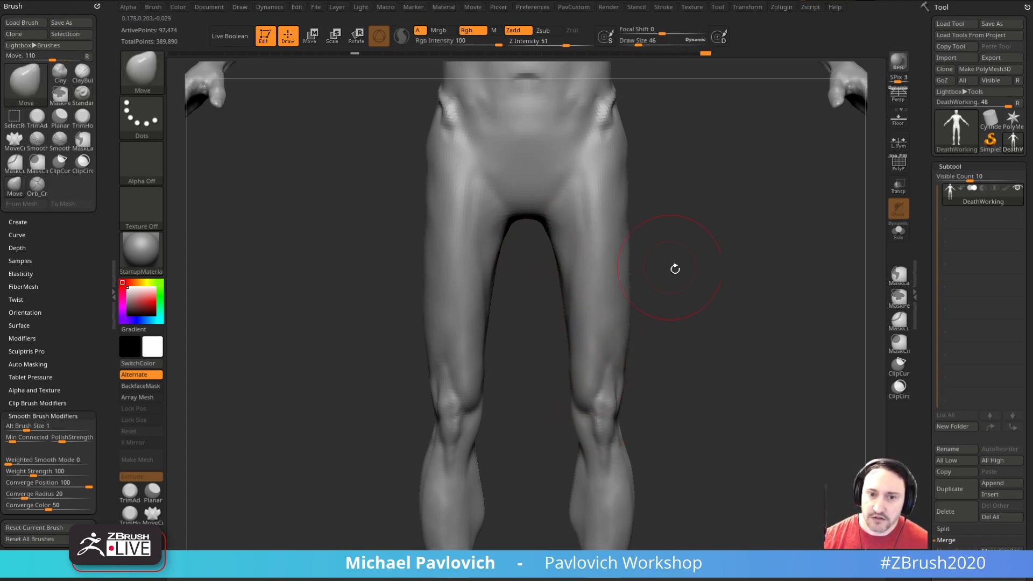
right_drag(653, 258, 675, 284)
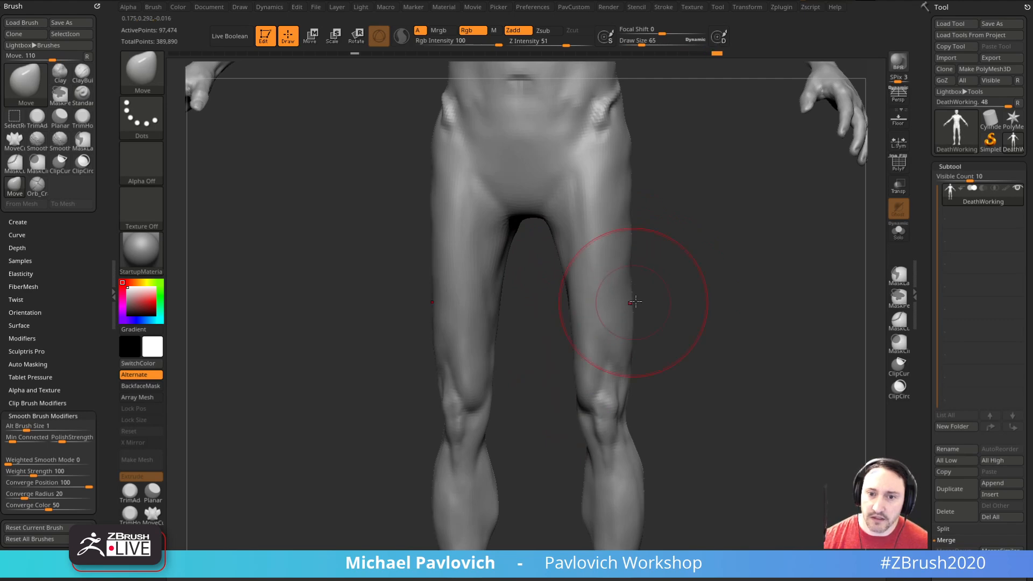
Step: Set the body to subdivision level 1 and slim the thighs from the back and side with the Move brush
drag(928, 331, 927, 224)
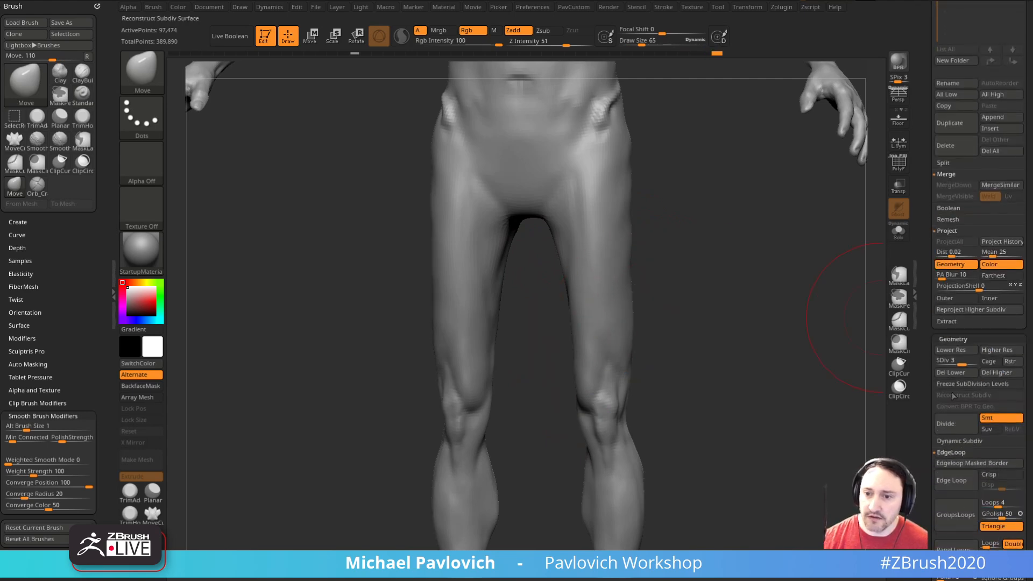
click(940, 365)
drag(689, 319, 624, 299)
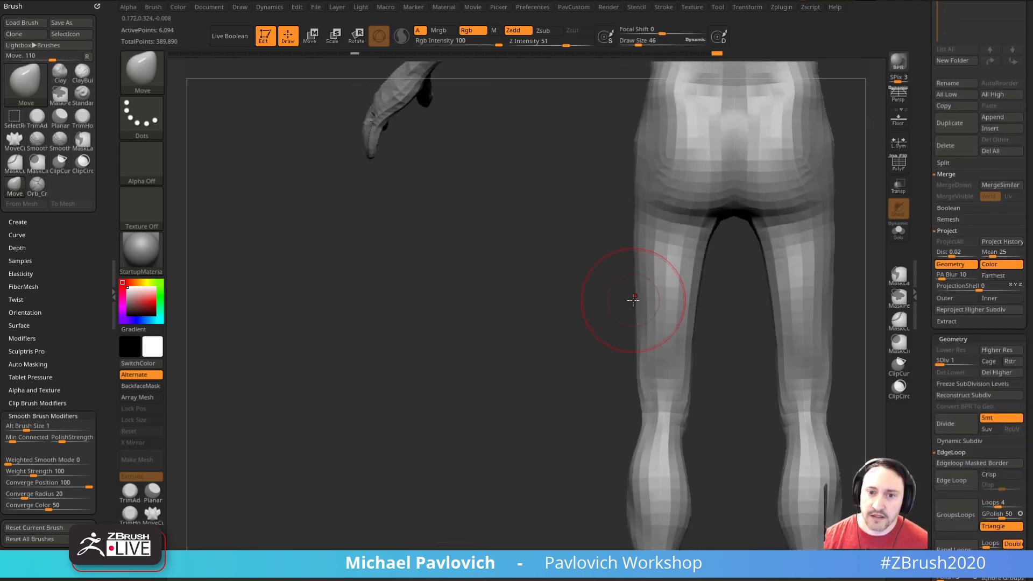
drag(628, 233, 636, 259)
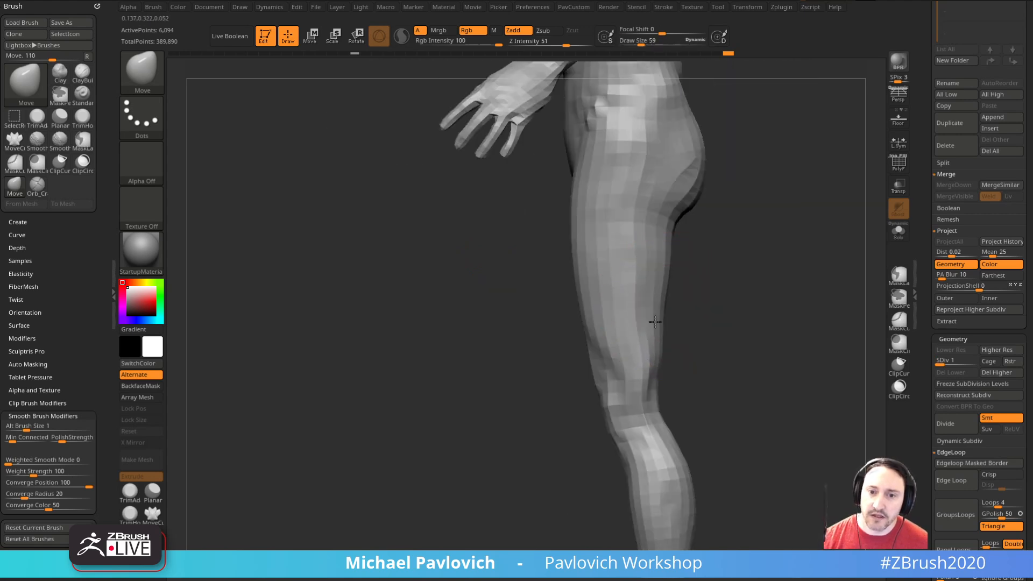
key(s)
drag(593, 234, 594, 234)
mouse_move(572, 235)
mouse_down()
mouse_move(592, 276)
mouse_move(603, 270)
mouse_up()
key(s)
drag(610, 266, 654, 274)
Step: Thin the backs of the knees and the calves with the Move brush, using draw sizes from 44 to 76
key(s)
drag(663, 330, 658, 330)
mouse_move(660, 344)
mouse_down()
mouse_move(701, 321)
mouse_move(695, 278)
mouse_up()
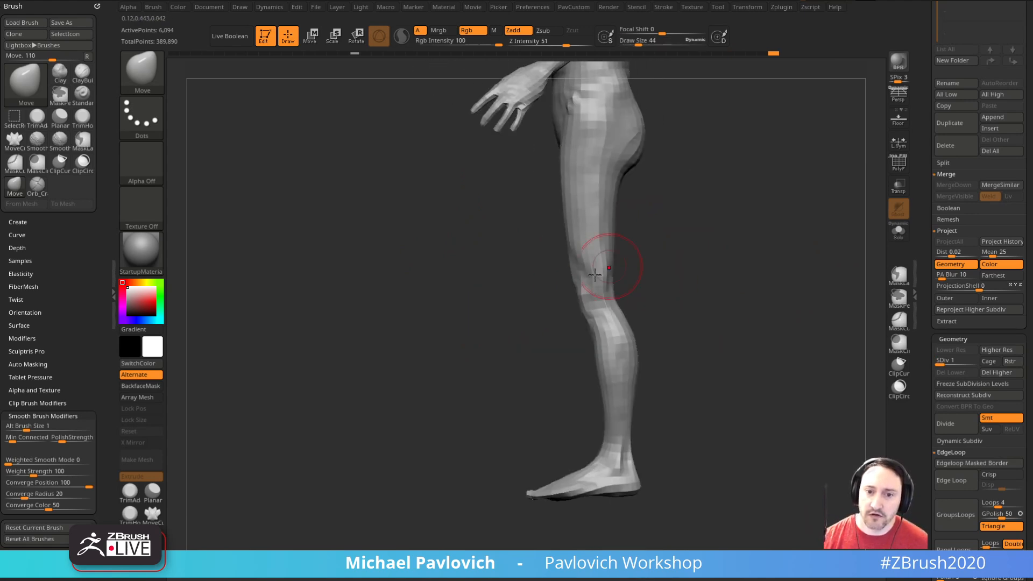
key(s)
drag(623, 393, 667, 369)
key(s)
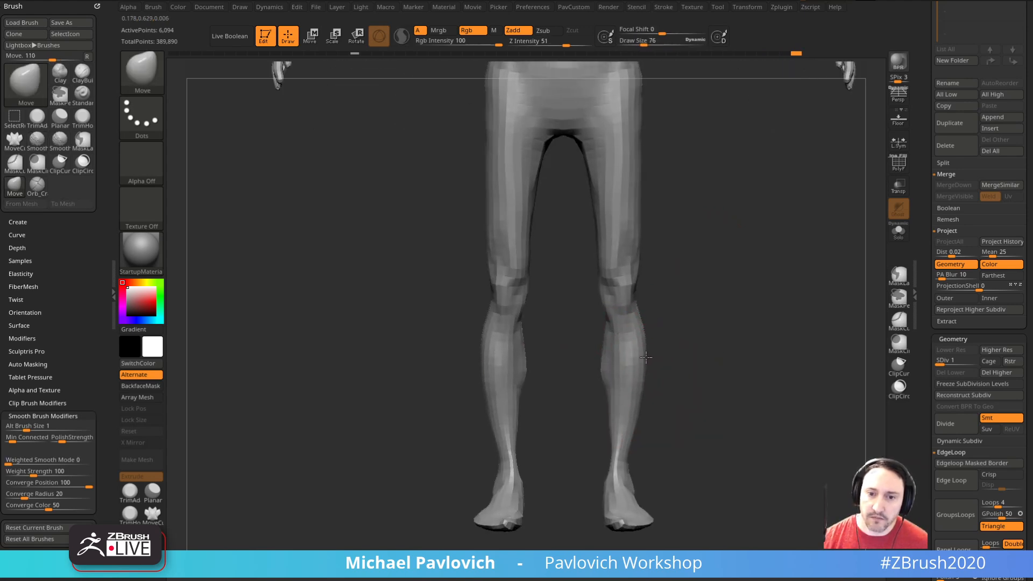
alt+drag(680, 325, 678, 356)
Step: Check the slimmed legs at subdivision level 3
drag(953, 360, 963, 359)
alt+drag(733, 277, 690, 299)
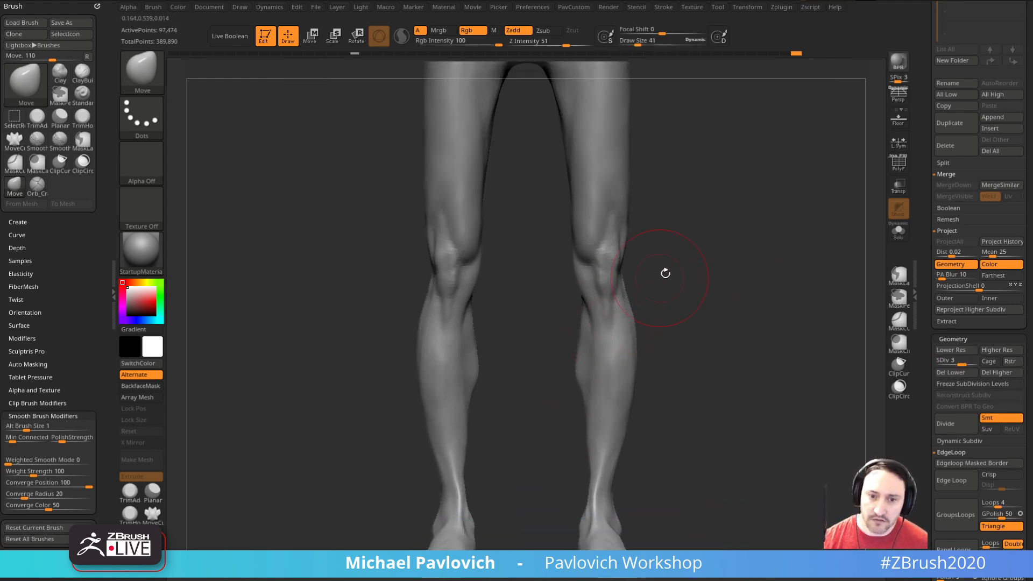
alt+drag(704, 238, 706, 300)
Step: Set the body to subdivision level 2, undo the last Clay stroke on the knee, and set the brush's Z Intensity to 43
key(b)
key(c)
key(l)
click(952, 362)
key(s)
drag(598, 355, 595, 355)
alt+drag(655, 267, 663, 261)
drag(597, 306, 612, 309)
shift+drag(606, 315, 603, 231)
key(ctrl+z)
drag(576, 37, 562, 37)
drag(665, 264, 675, 258)
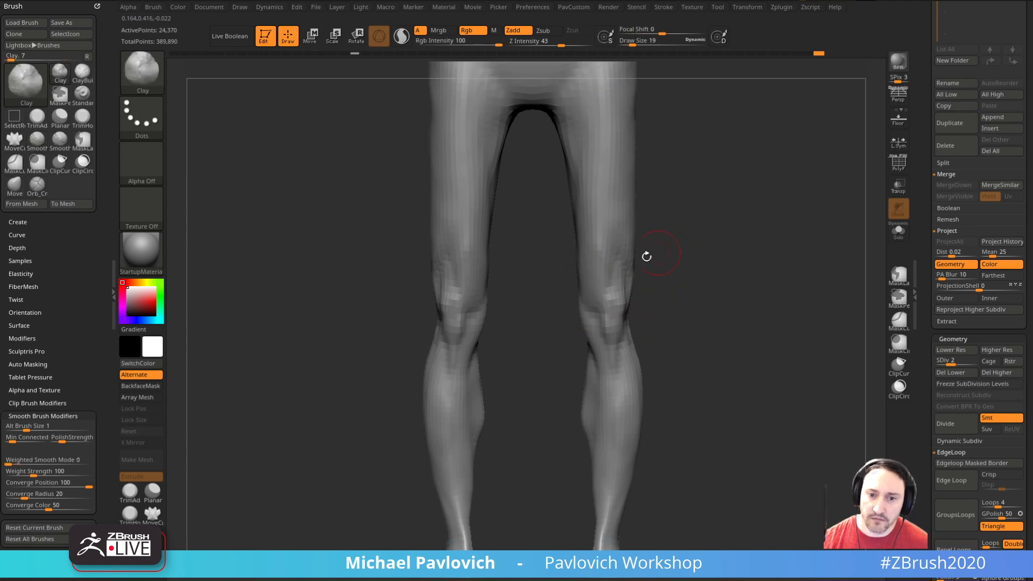
Step: Sculpt bony kneecaps and the hollows around the knees with the Clay brush, reducing the draw size to 14
key(s)
drag(617, 309, 586, 307)
key(s)
mouse_move(664, 273)
alt+mouse_down()
mouse_move(675, 286)
mouse_move(610, 307)
mouse_move(593, 349)
alt+mouse_up()
mouse_move(684, 342)
mouse_down()
mouse_move(621, 335)
mouse_move(614, 360)
mouse_up()
drag(565, 399, 619, 351)
mouse_move(602, 316)
mouse_down()
mouse_move(603, 349)
mouse_move(587, 340)
mouse_move(583, 365)
mouse_up()
mouse_move(589, 382)
shift+right_down()
mouse_move(605, 300)
mouse_move(653, 292)
mouse_move(627, 314)
mouse_move(611, 289)
mouse_move(590, 317)
mouse_move(595, 306)
shift+right_up()
key(s)
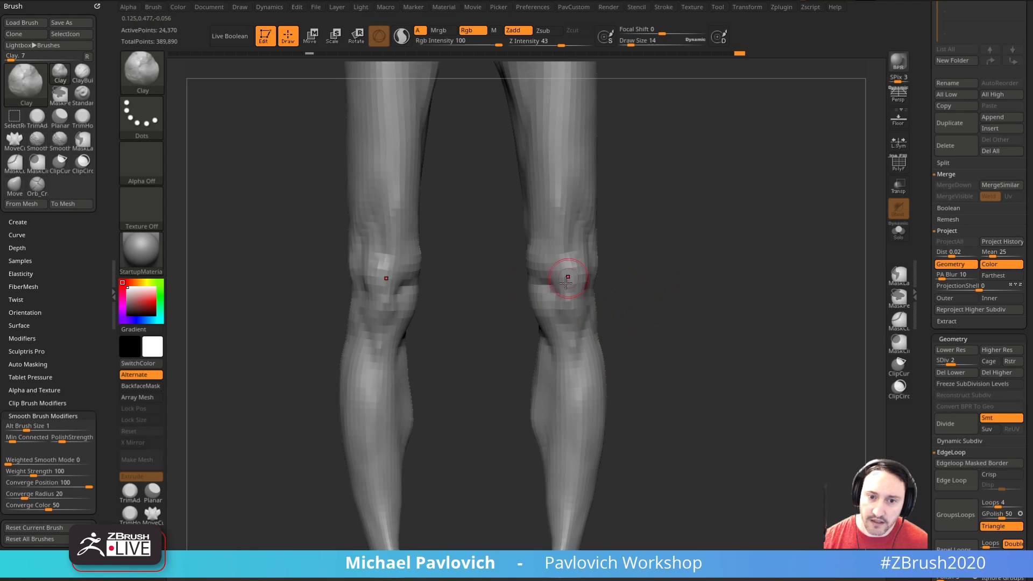
Step: Carve tendon grooves around the knees and along the inner thighs with the DamStandard brush at draw size 17
alt+right_drag(646, 271, 680, 337)
ctrl+right_drag(649, 258, 664, 363)
key(b)
key(d)
key(s)
right_drag(586, 290, 621, 261)
drag(562, 224, 554, 350)
mouse_move(559, 344)
right_down()
mouse_move(634, 281)
mouse_move(685, 286)
mouse_move(672, 273)
mouse_move(688, 228)
mouse_move(687, 272)
mouse_move(697, 278)
right_up()
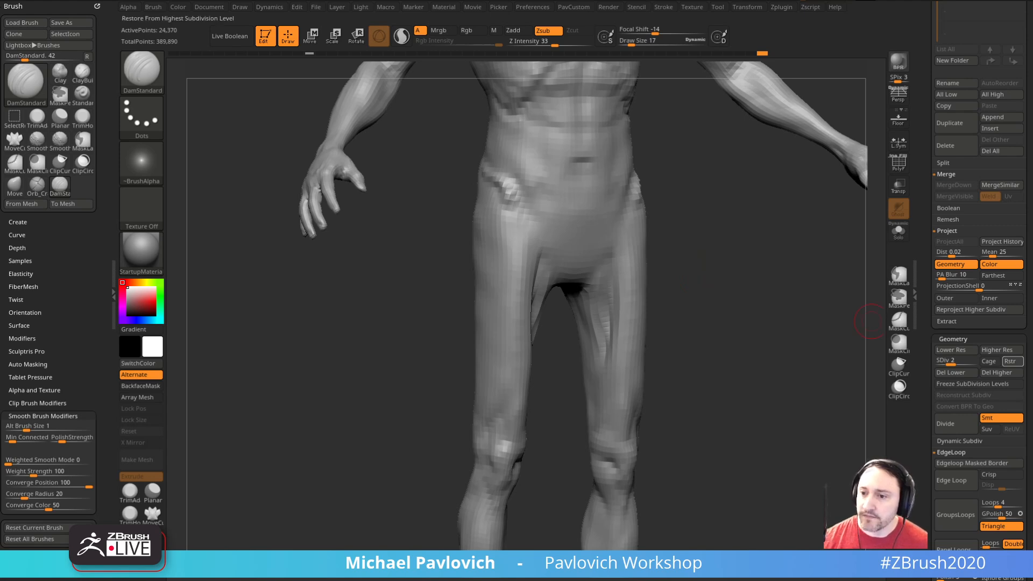
right_drag(639, 262, 715, 215)
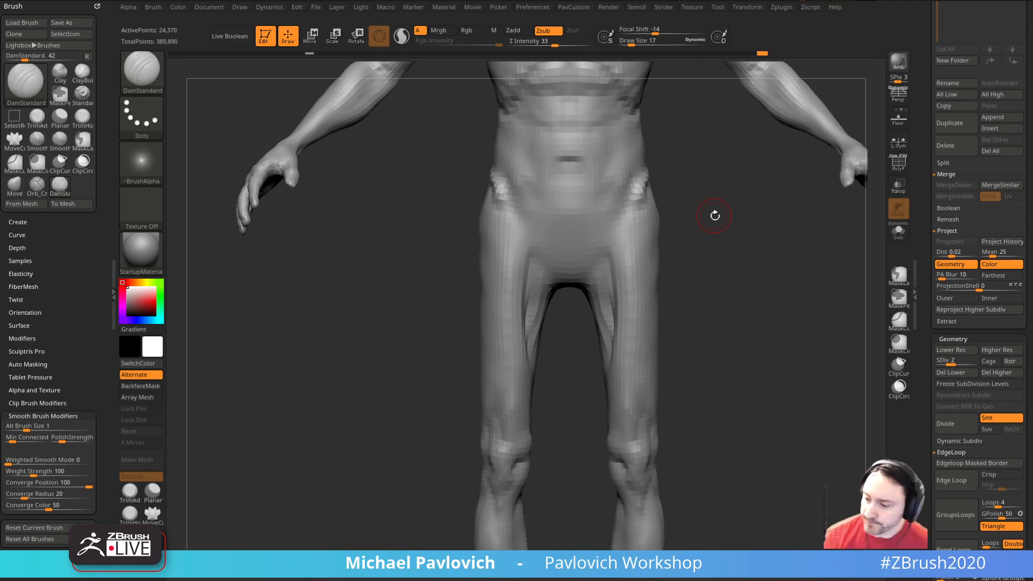
mouse_move(738, 307)
mouse_down()
mouse_move(743, 290)
mouse_move(749, 311)
mouse_move(767, 308)
mouse_up()
mouse_move(700, 272)
mouse_down()
mouse_move(710, 289)
mouse_move(693, 279)
mouse_up()
key(b)
key(c)
key(l)
key(s)
drag(521, 287, 522, 286)
key(s)
Step: Carve muscle striations below the hip bones on the upper outer thighs with the DamStandard brush, raising the draw size to 31
key(s)
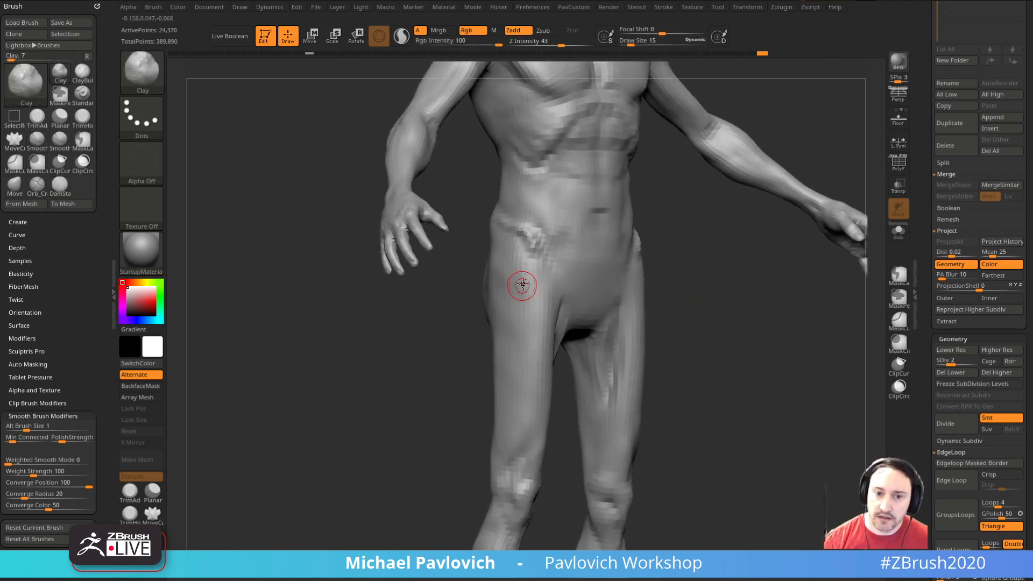
mouse_move(713, 308)
mouse_down()
mouse_move(701, 300)
mouse_move(707, 290)
mouse_up()
key(b)
key(d)
key(s)
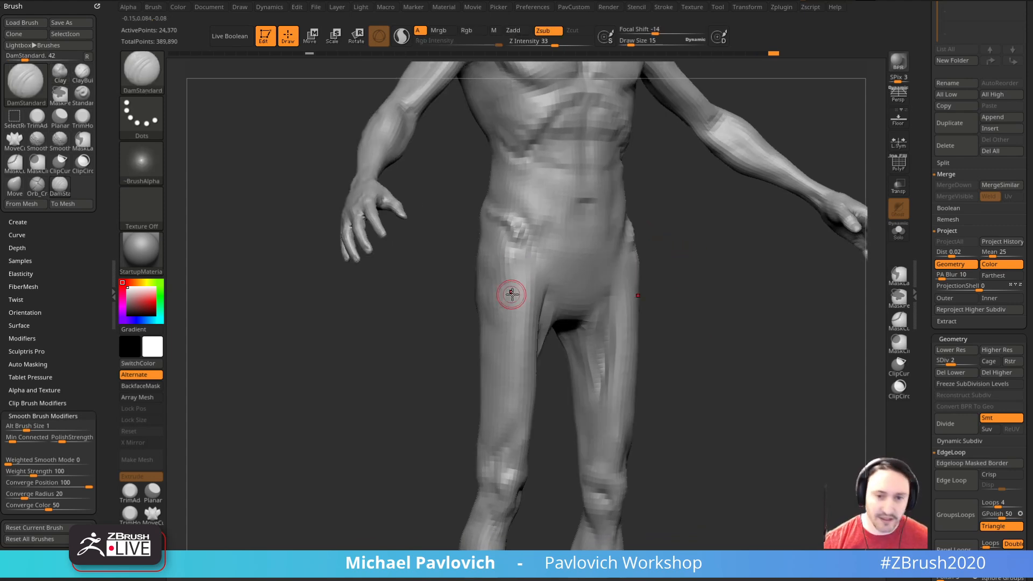
key(s)
drag(520, 265, 524, 266)
drag(700, 282, 678, 280)
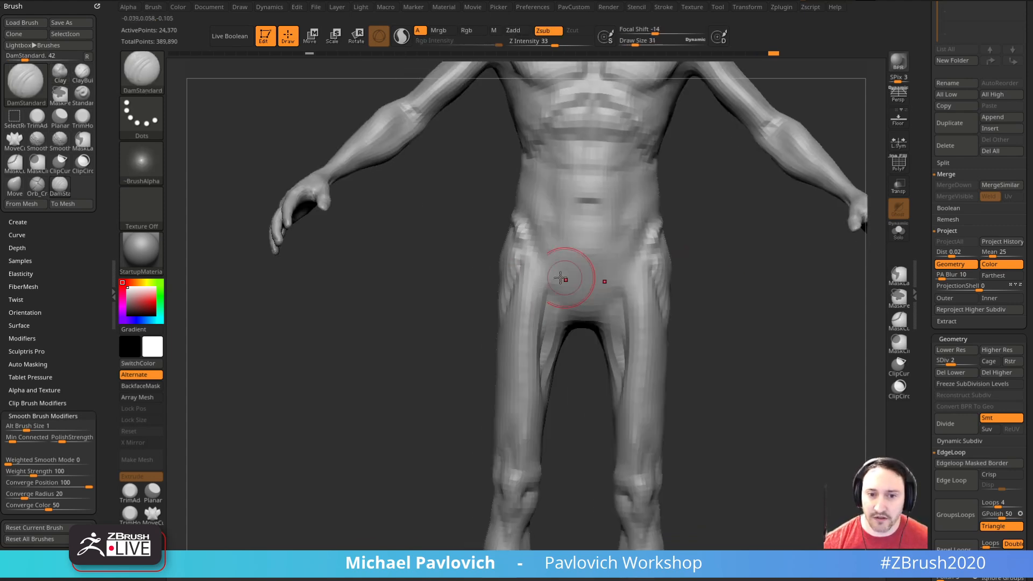
drag(517, 252, 532, 291)
Step: Sculpt the ankles and Achilles tendons on the lower legs with the Clay brush at draw size 19
mouse_move(706, 309)
shift+mouse_down()
mouse_move(717, 311)
mouse_move(683, 176)
shift+mouse_up()
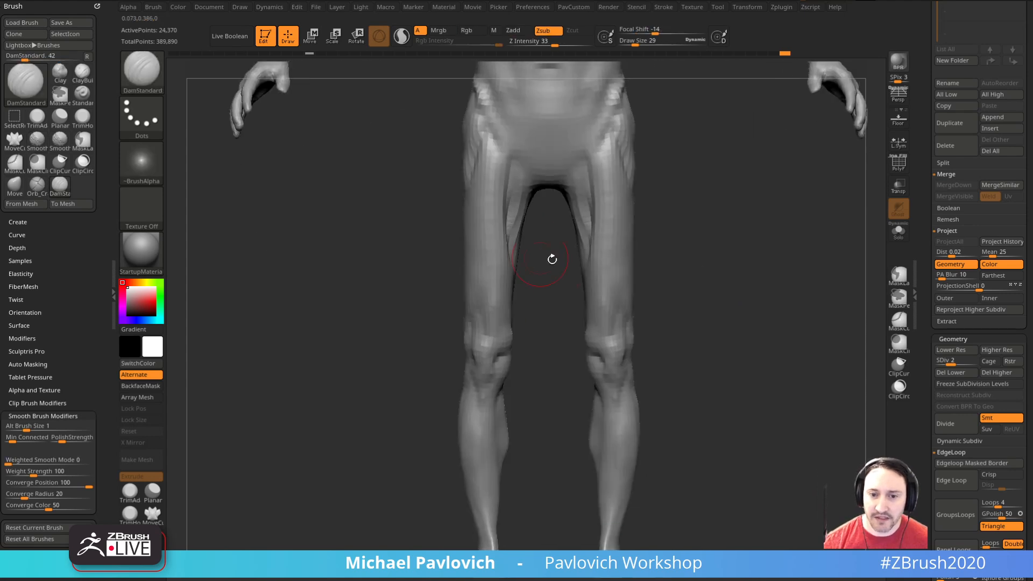
alt+drag(691, 255, 689, 275)
alt+drag(667, 333, 654, 306)
alt+drag(663, 433, 645, 337)
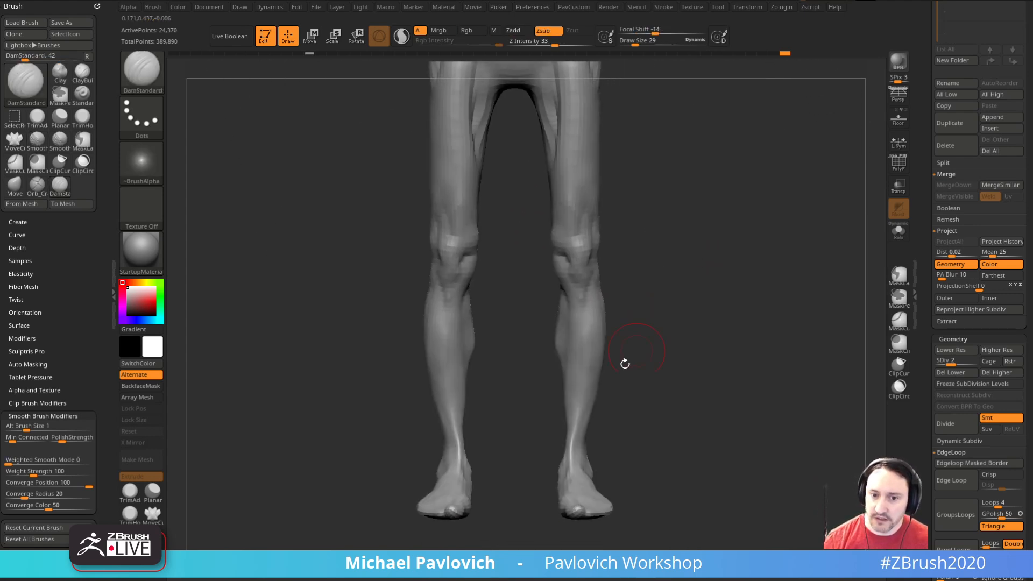
mouse_move(628, 409)
alt+mouse_down()
mouse_move(621, 334)
mouse_move(665, 375)
mouse_move(664, 349)
mouse_move(632, 378)
alt+mouse_up()
key(b)
key(c)
key(l)
key(s)
mouse_move(573, 413)
mouse_down()
mouse_move(575, 396)
mouse_move(593, 408)
mouse_move(676, 401)
mouse_move(543, 454)
mouse_move(535, 468)
mouse_up()
drag(501, 466, 576, 464)
drag(537, 411, 526, 463)
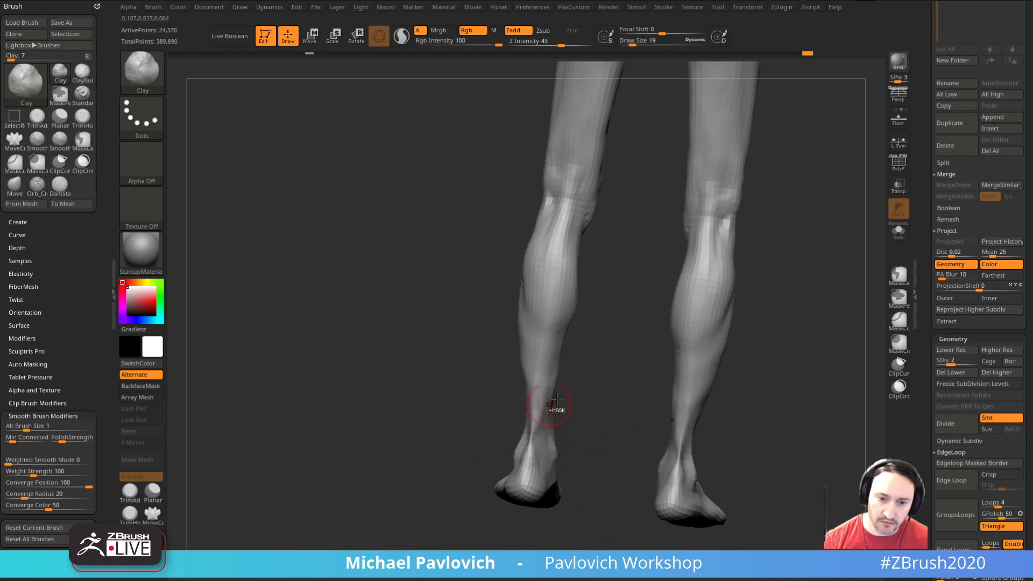
Step: Swell the Achilles tendons and ankles on the lower legs with the Inflat brush
key(b)
key(i)
key(n)
drag(595, 386, 594, 418)
drag(533, 450, 536, 409)
mouse_move(591, 401)
mouse_down()
mouse_move(531, 429)
mouse_move(581, 415)
mouse_move(537, 409)
mouse_move(679, 414)
mouse_up()
Step: Reshape the calf and lower leg profile from the side with the Move brush at draw size 27
key(b)
key(m)
key(v)
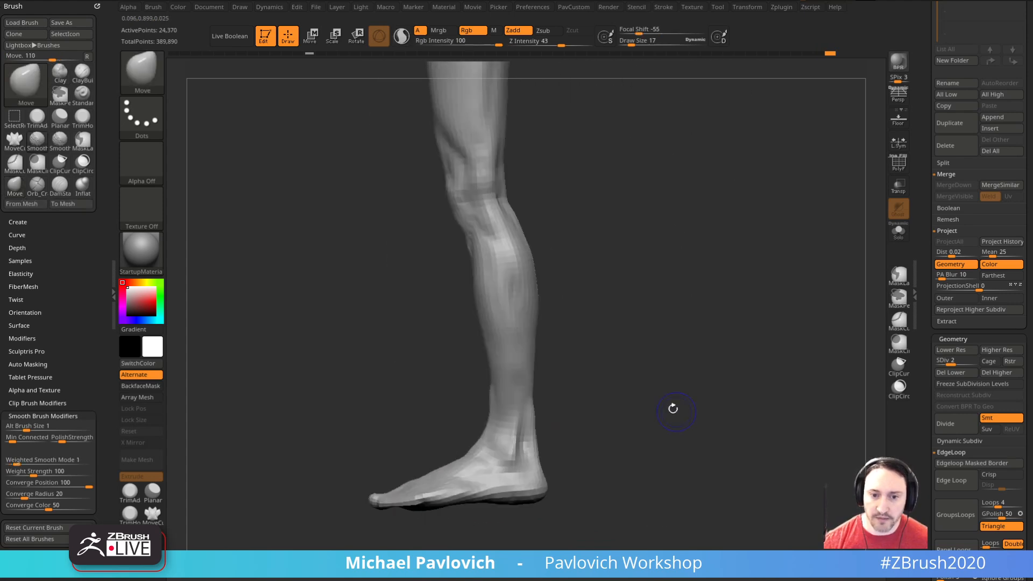
key(])
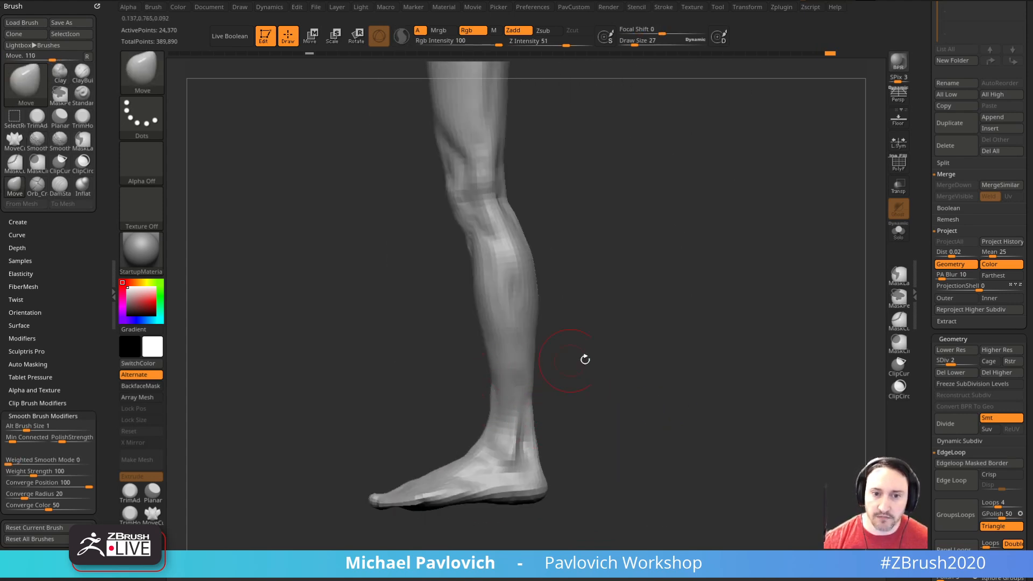
alt+drag(582, 412, 583, 357)
key(s)
mouse_move(537, 389)
mouse_down()
mouse_move(605, 337)
mouse_move(621, 383)
mouse_up()
drag(621, 383, 549, 384)
shift+drag(586, 309, 628, 305)
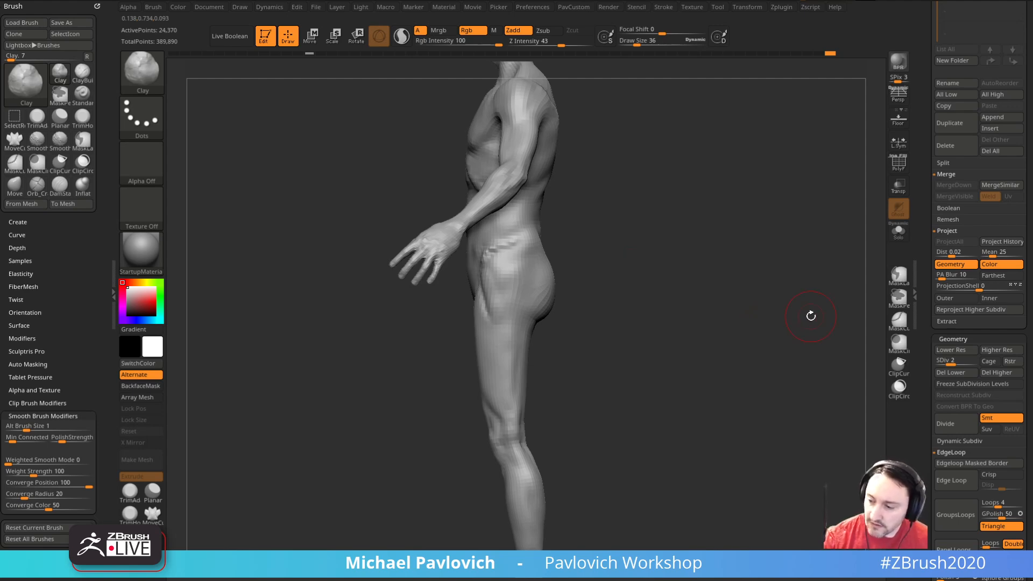
Step: Sculpt the buttocks and upper thighs with the Clay brush, reducing the draw size to 29
mouse_move(811, 316)
mouse_down()
mouse_move(789, 307)
mouse_move(727, 376)
mouse_up()
key(s)
click(524, 320)
mouse_move(622, 392)
mouse_down()
mouse_move(647, 431)
mouse_move(699, 442)
mouse_up()
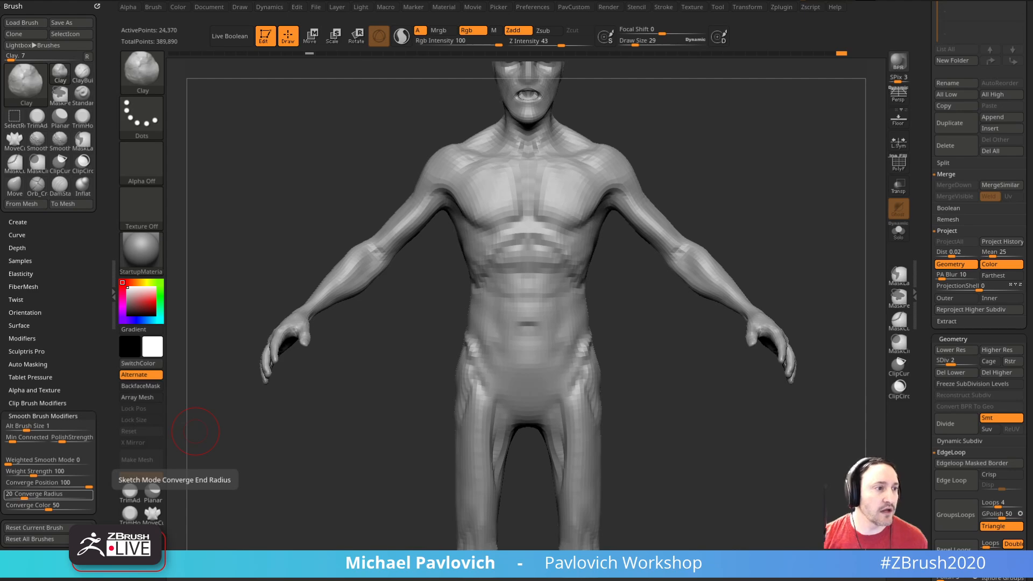
Step: Carve the creases around the front of the shoulders and under the pectorals with the DamStandard brush at draw size 31
mouse_move(807, 131)
mouse_down()
mouse_move(745, 193)
mouse_move(785, 202)
mouse_move(789, 221)
mouse_up()
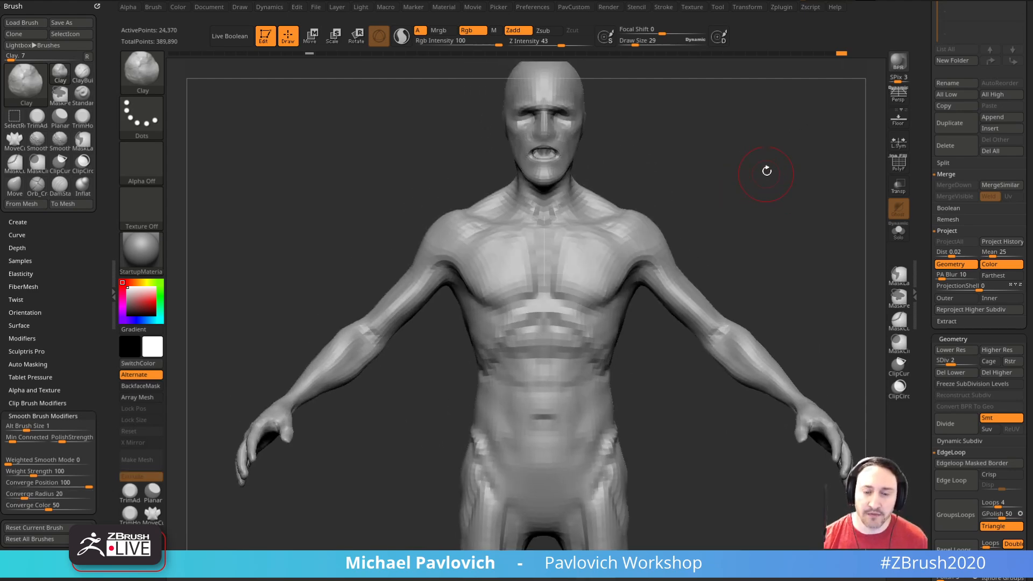
key(b)
key(d)
key(s)
mouse_move(768, 183)
alt+mouse_down()
mouse_move(752, 184)
mouse_move(808, 180)
alt+mouse_up()
key(bracketleft)
drag(435, 257, 450, 263)
mouse_move(768, 173)
alt+mouse_down()
mouse_move(756, 207)
mouse_move(670, 211)
alt+mouse_up()
key(s)
drag(608, 312, 612, 312)
drag(598, 318, 556, 340)
shift+drag(805, 242, 856, 253)
Step: Compare the figure's subdivision levels and return to level 2 to examine the head and chest
key(d)
key(d)
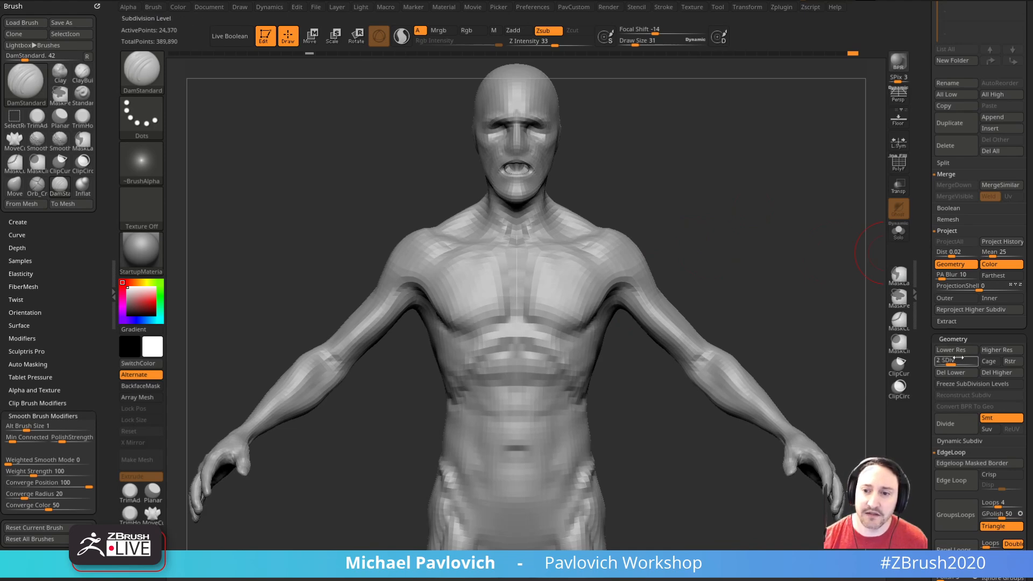
alt+drag(774, 272, 789, 323)
drag(806, 259, 858, 288)
click(939, 363)
click(951, 363)
mouse_move(748, 184)
alt+mouse_down()
mouse_move(756, 219)
mouse_move(756, 205)
mouse_move(726, 233)
mouse_move(737, 254)
mouse_move(727, 165)
alt+mouse_up()
mouse_move(727, 165)
alt+mouse_down()
mouse_move(768, 296)
mouse_move(777, 274)
mouse_move(796, 275)
alt+mouse_up()
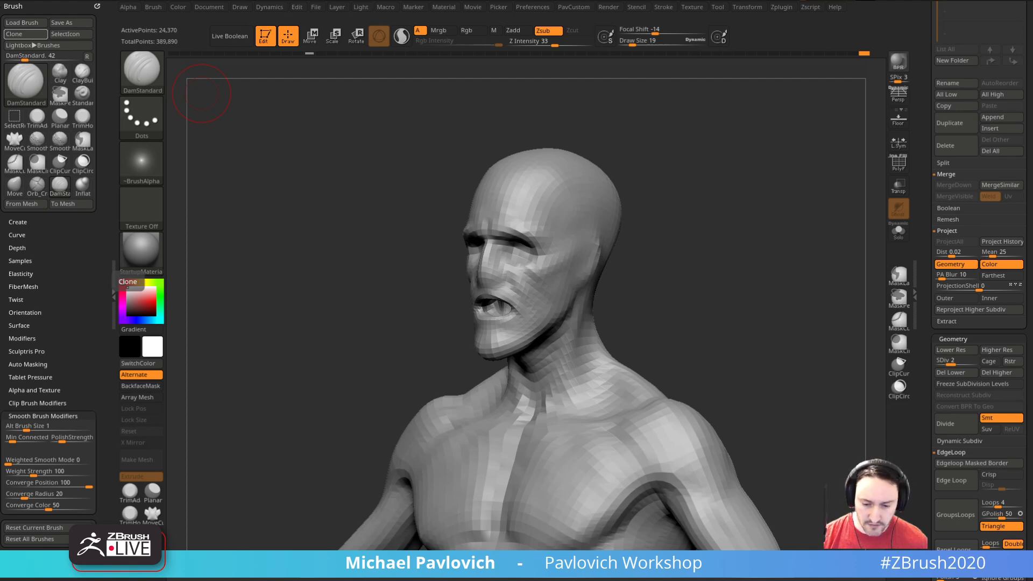
Step: Switch to the browser, look through the "ZBrush 2021 - What's New" YouTube playlist, and return to ZBrush
drag(668, 580, 508, 20)
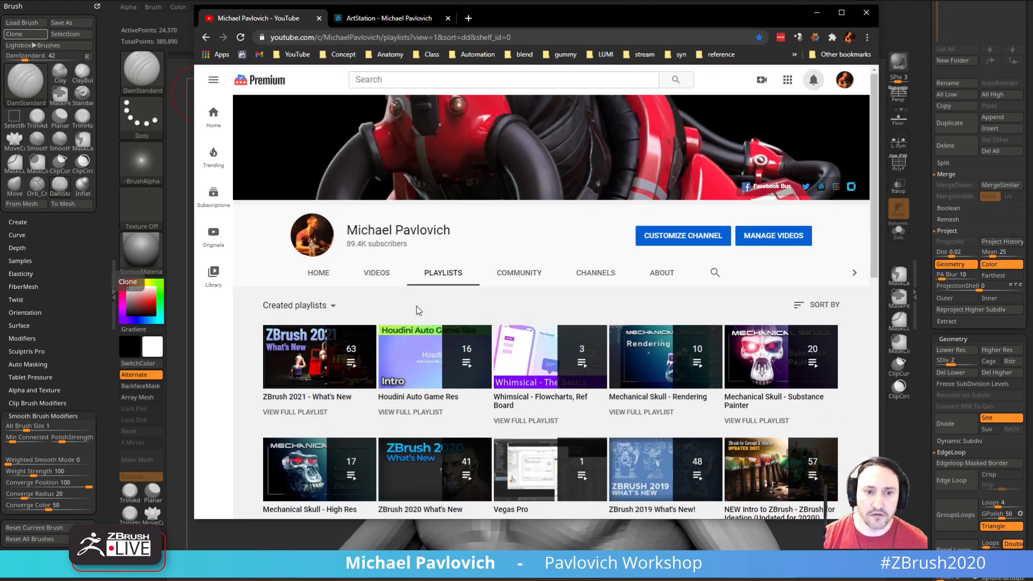
scroll(411, 312, down, 1)
click(318, 359)
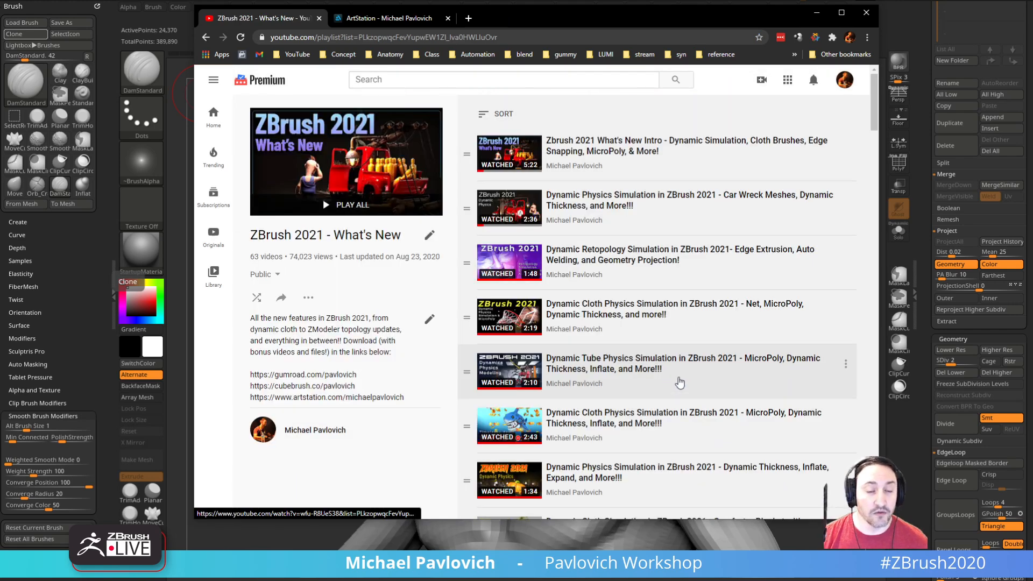
scroll(678, 379, down, 6)
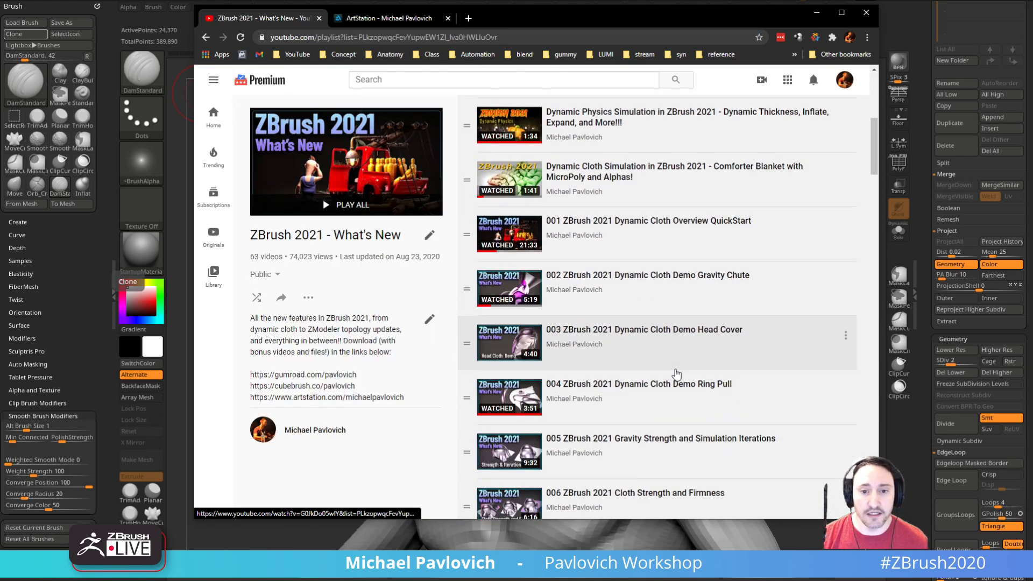
scroll(677, 375, down, 9)
scroll(677, 374, up, 10)
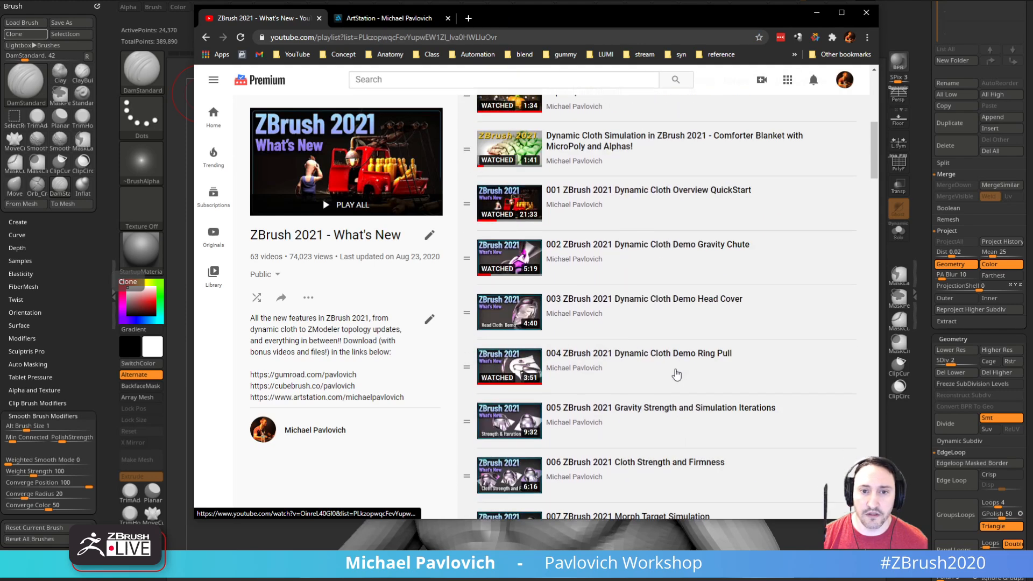
scroll(668, 323, down, 5)
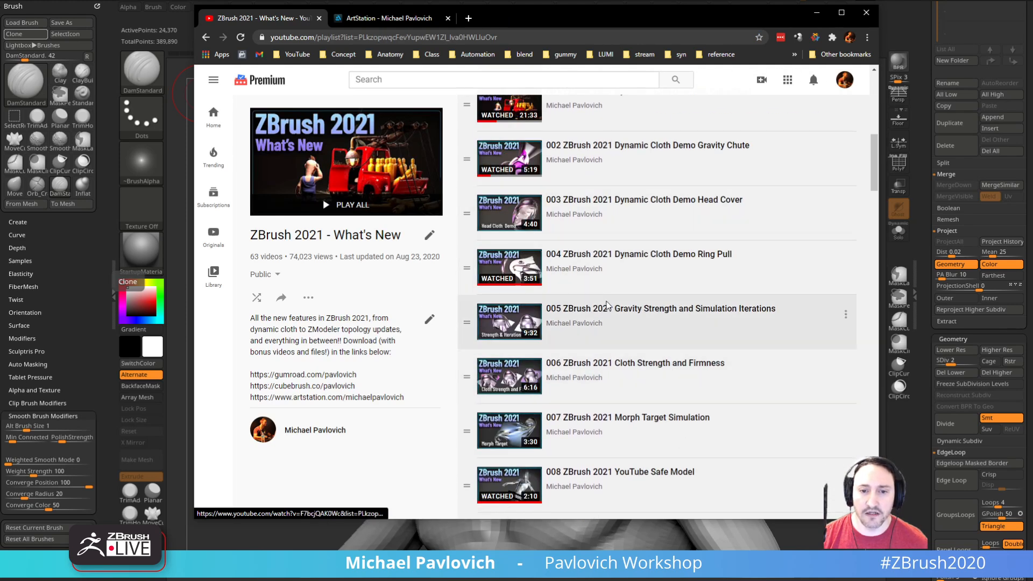
click(521, 37)
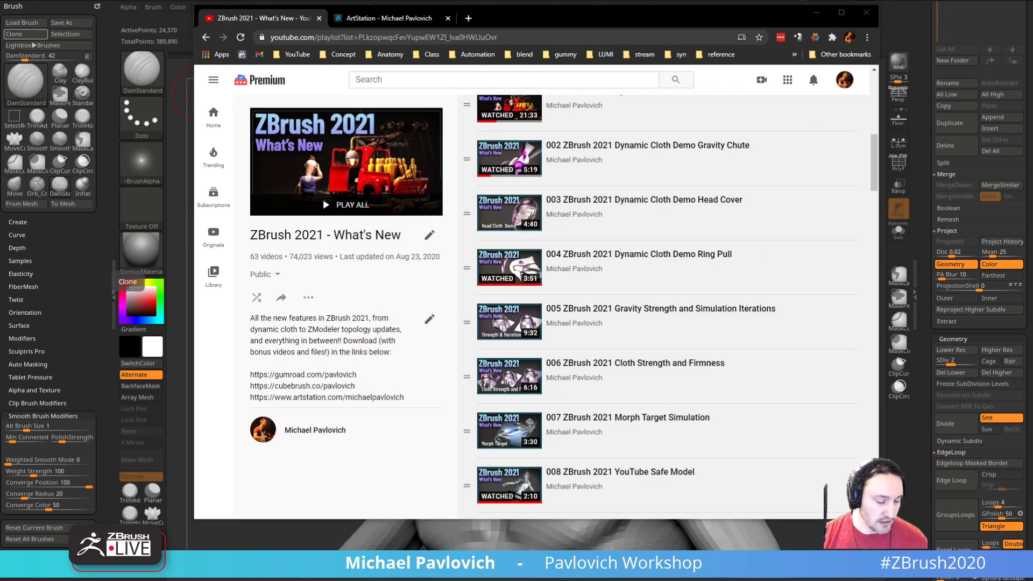
drag(501, 11, 592, 580)
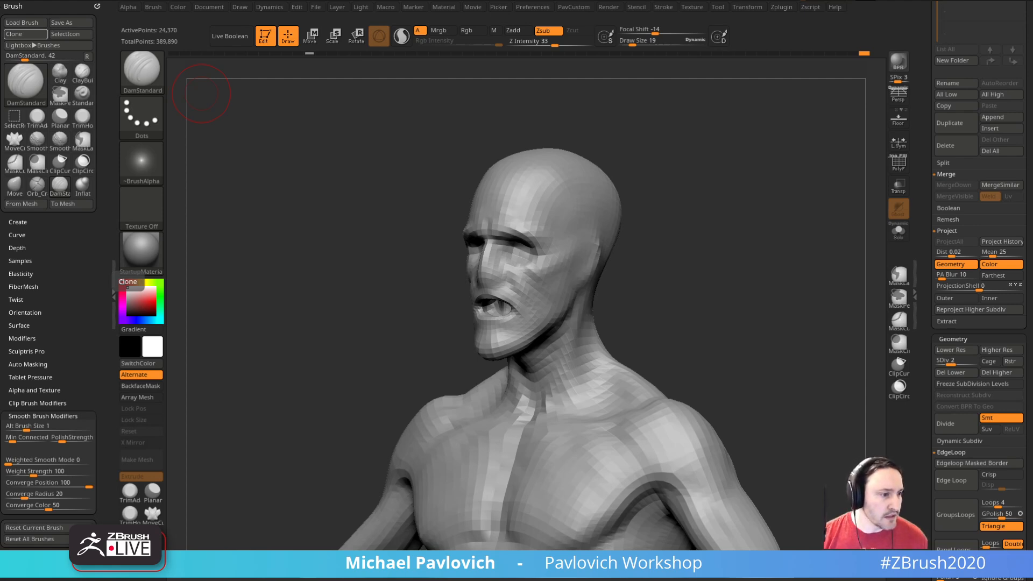
Step: Carve the armpit and inner upper arm muscle separations from below with the DamStandard brush at draw size 27
drag(757, 200, 783, 238)
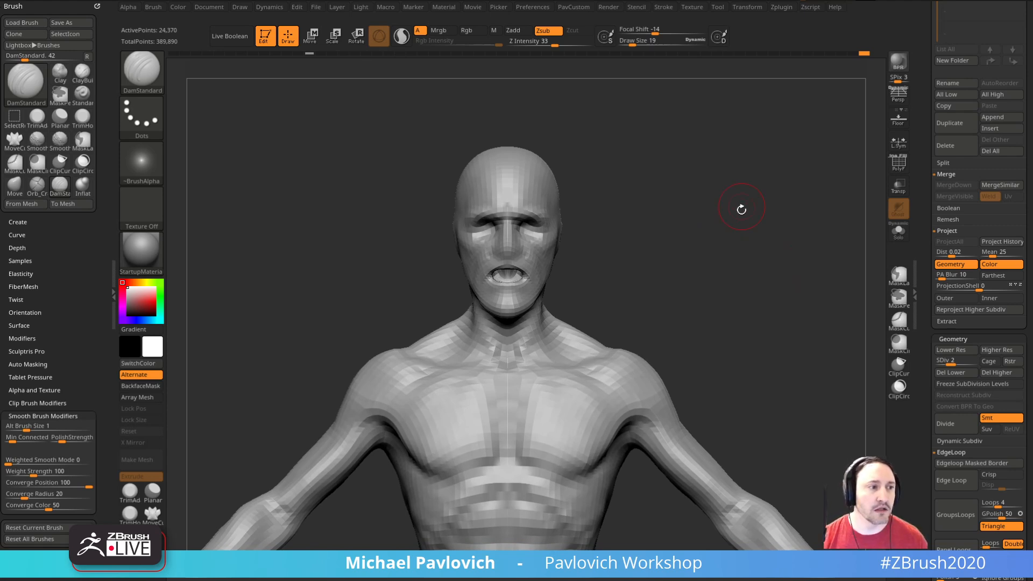
drag(761, 223, 741, 247)
mouse_move(672, 250)
mouse_down()
mouse_move(689, 245)
mouse_move(696, 214)
mouse_move(664, 229)
mouse_move(722, 210)
mouse_move(645, 334)
mouse_move(653, 352)
mouse_up()
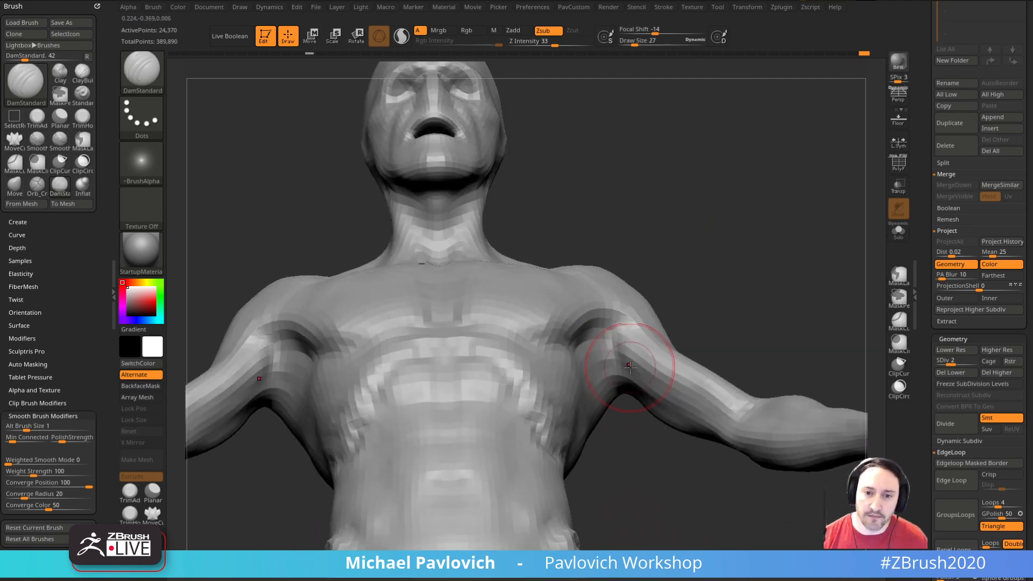
drag(623, 409, 604, 402)
mouse_move(624, 367)
mouse_down()
mouse_move(612, 344)
mouse_move(615, 366)
mouse_up()
drag(686, 322, 711, 319)
drag(652, 363, 631, 395)
mouse_move(718, 316)
mouse_down()
mouse_move(706, 339)
mouse_move(673, 350)
mouse_move(709, 328)
mouse_move(706, 308)
mouse_move(730, 320)
mouse_move(712, 295)
mouse_up()
key(s)
alt+drag(764, 347, 738, 296)
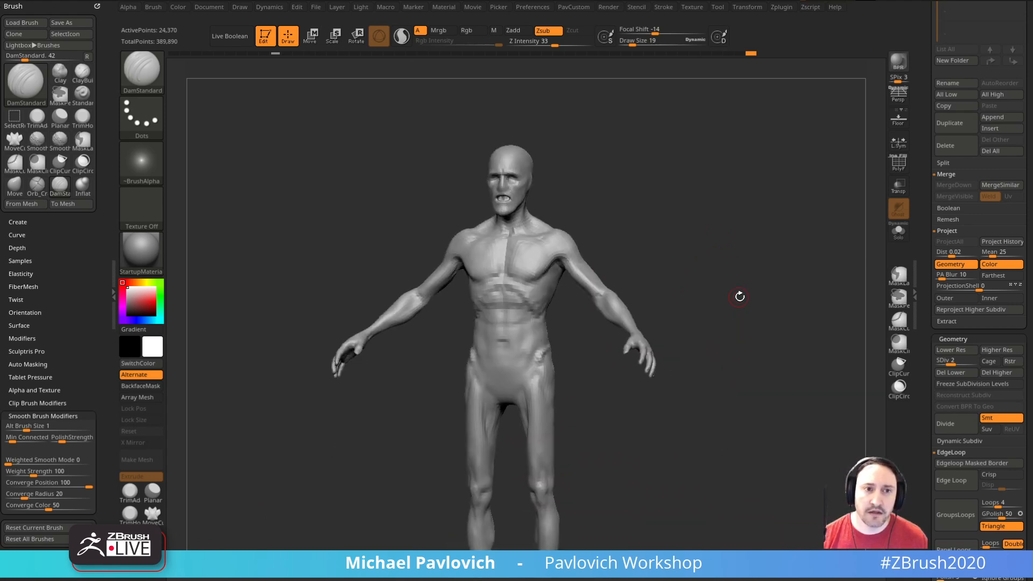
Step: Turn on the perspective view and set the camera focal length to 50 mm
click(898, 95)
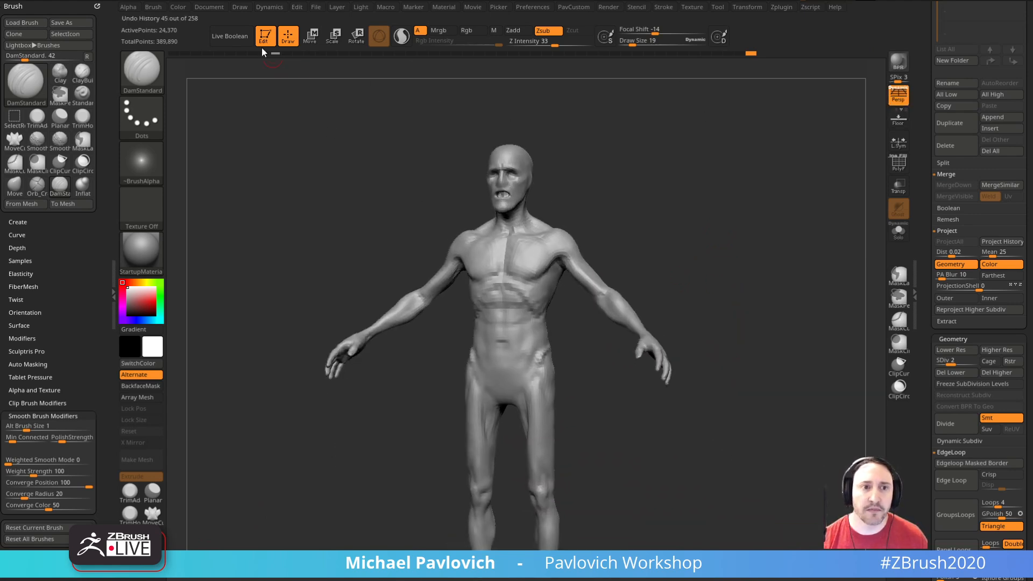
click(240, 7)
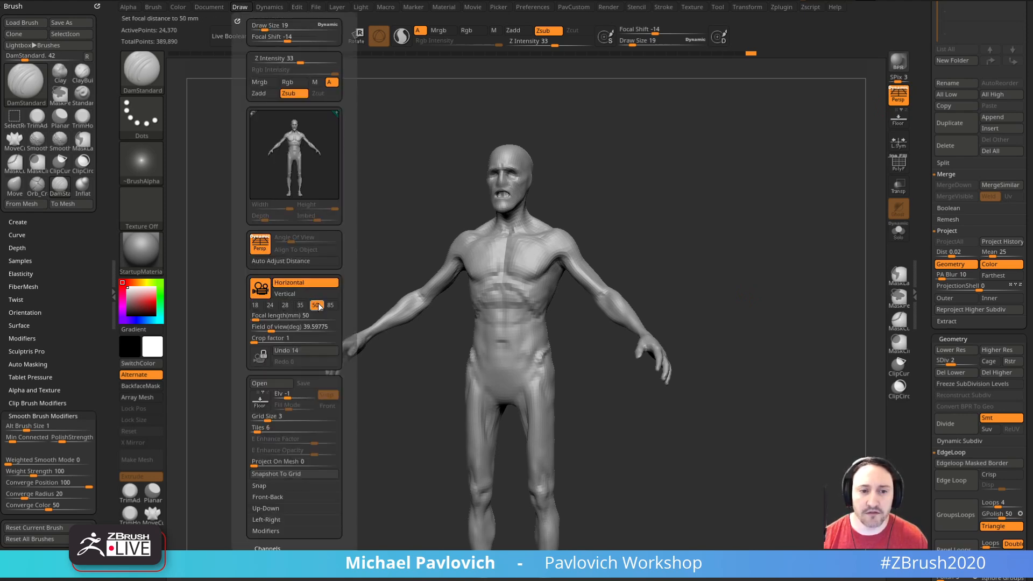
mouse_move(751, 282)
mouse_down()
mouse_move(764, 298)
mouse_move(751, 299)
mouse_up()
drag(758, 294, 780, 321)
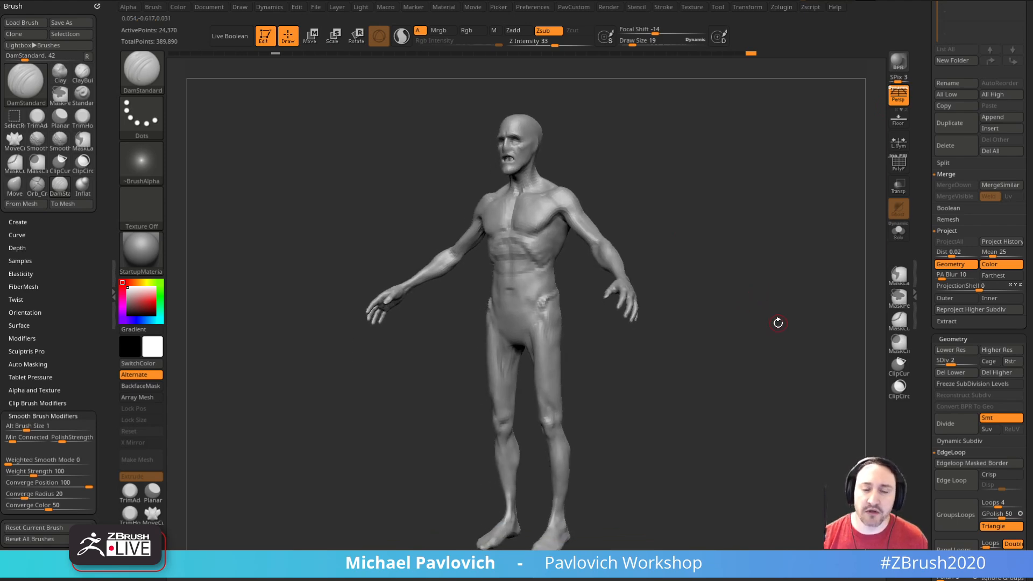
alt+drag(747, 233, 731, 334)
alt+drag(719, 127, 776, 324)
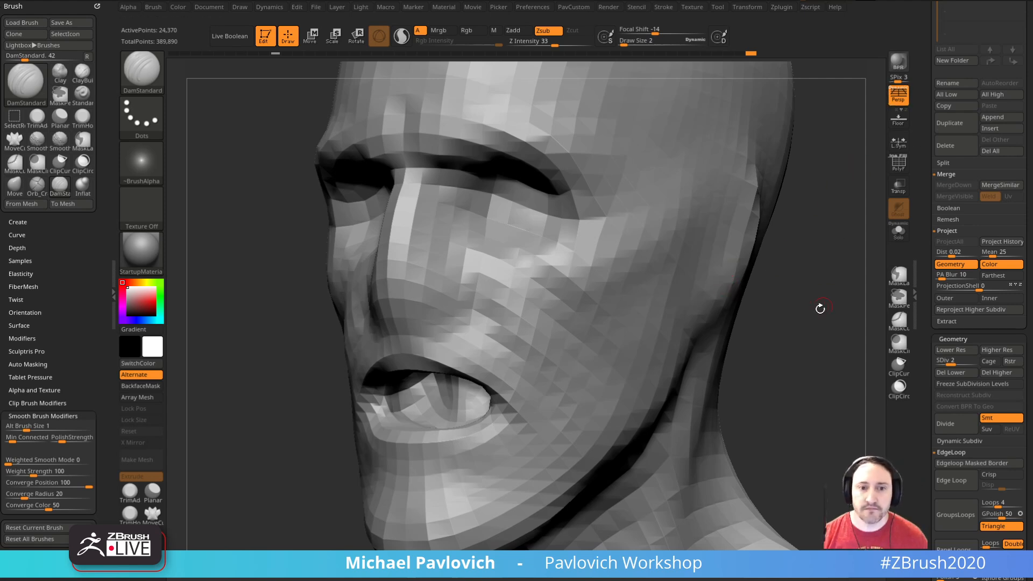
Step: Turn off perspective and examine the whole figure from near and far in the orthographic view
click(897, 96)
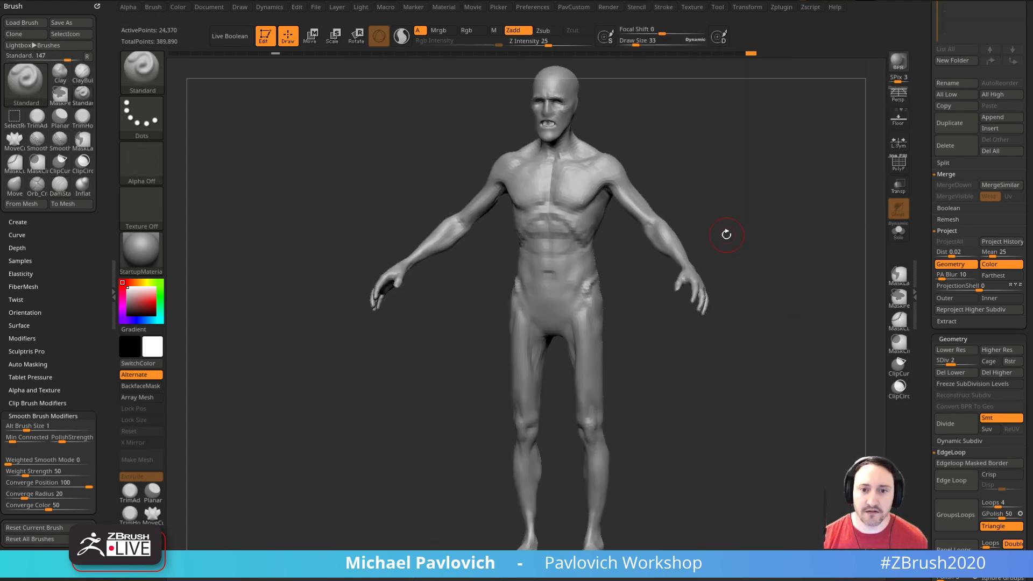
right_drag(635, 280, 675, 295)
key(f)
right_drag(778, 270, 749, 134)
alt+right_drag(819, 102, 781, 388)
ctrl+right_drag(780, 388, 780, 230)
mouse_move(848, 70)
alt+right_down()
mouse_move(819, 284)
mouse_move(765, 89)
mouse_move(780, 377)
alt+right_up()
key(s)
drag(780, 377, 772, 378)
key(s)
drag(596, 314, 599, 314)
right_drag(768, 322, 829, 511)
ctrl+right_drag(828, 512, 795, 311)
alt+right_drag(798, 455, 681, 323)
key(f)
right_drag(784, 307, 767, 368)
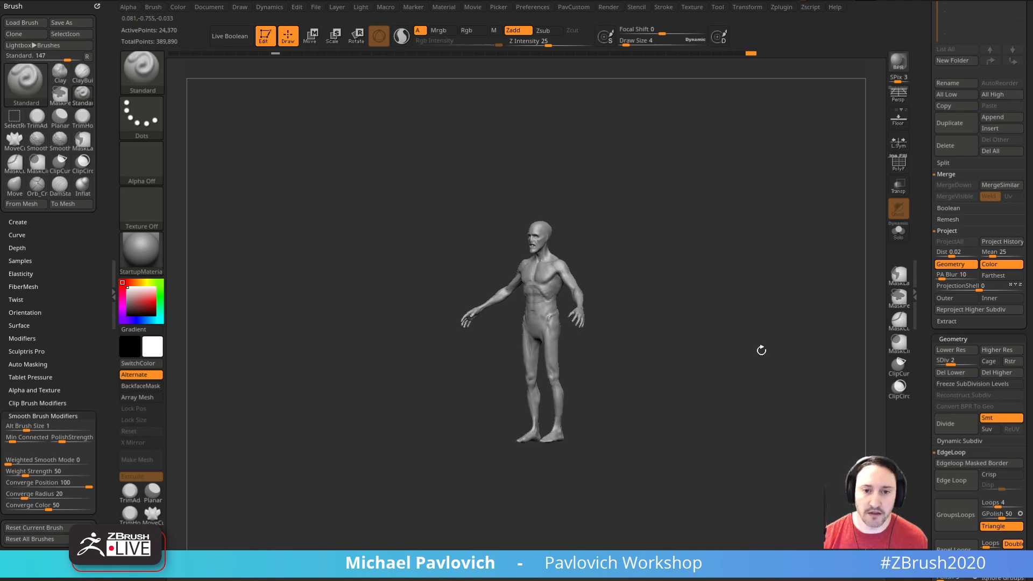
Step: Compare the full figure and upper body with perspective on and off, ending with perspective off
key(p)
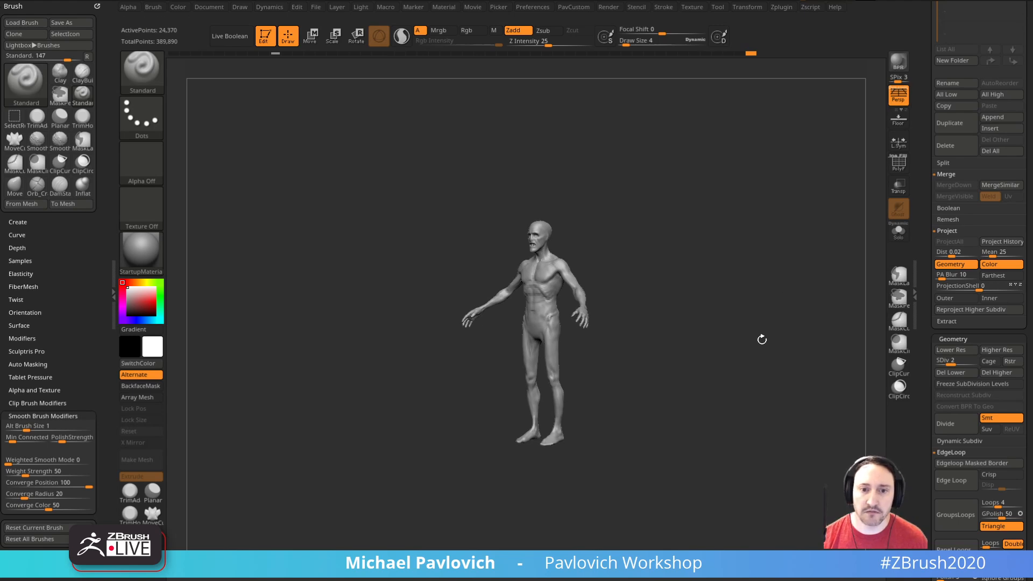
click(900, 102)
shift+right_drag(740, 270, 771, 273)
ctrl+right_drag(772, 272, 805, 388)
mouse_move(643, 240)
alt+right_down()
mouse_move(699, 322)
mouse_move(761, 272)
mouse_move(708, 264)
mouse_move(789, 259)
alt+right_up()
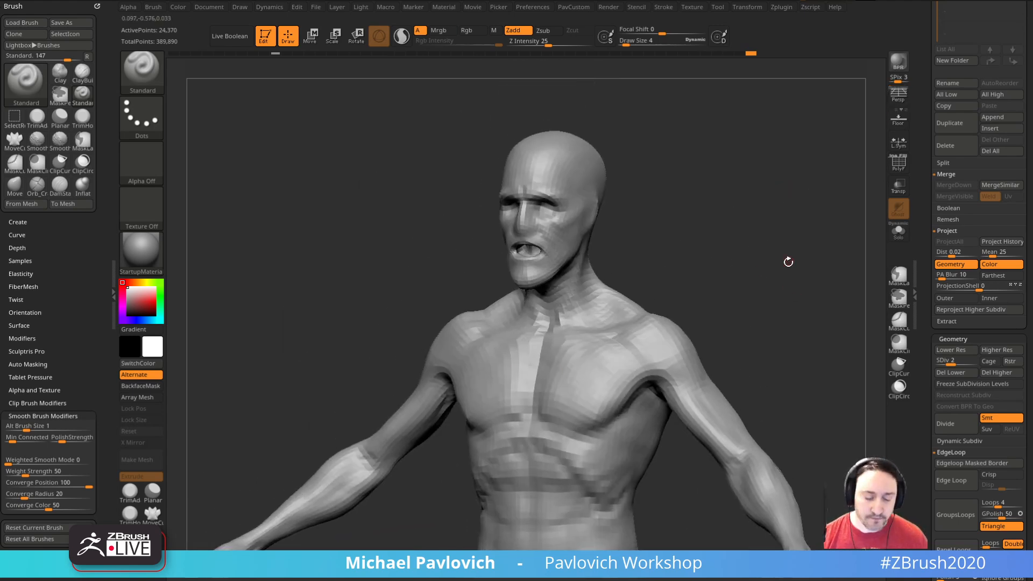
click(899, 97)
right_drag(878, 222, 770, 248)
ctrl+right_drag(770, 247, 803, 286)
click(898, 97)
mouse_move(800, 177)
ctrl+right_down()
mouse_move(783, 272)
mouse_move(787, 258)
mouse_move(711, 303)
mouse_move(761, 272)
mouse_move(773, 313)
mouse_move(753, 102)
ctrl+right_up()
mouse_move(753, 102)
ctrl+right_down()
mouse_move(786, 237)
mouse_move(792, 385)
ctrl+right_up()
mouse_move(792, 385)
alt+right_down()
mouse_move(805, 240)
mouse_move(816, 257)
alt+right_up()
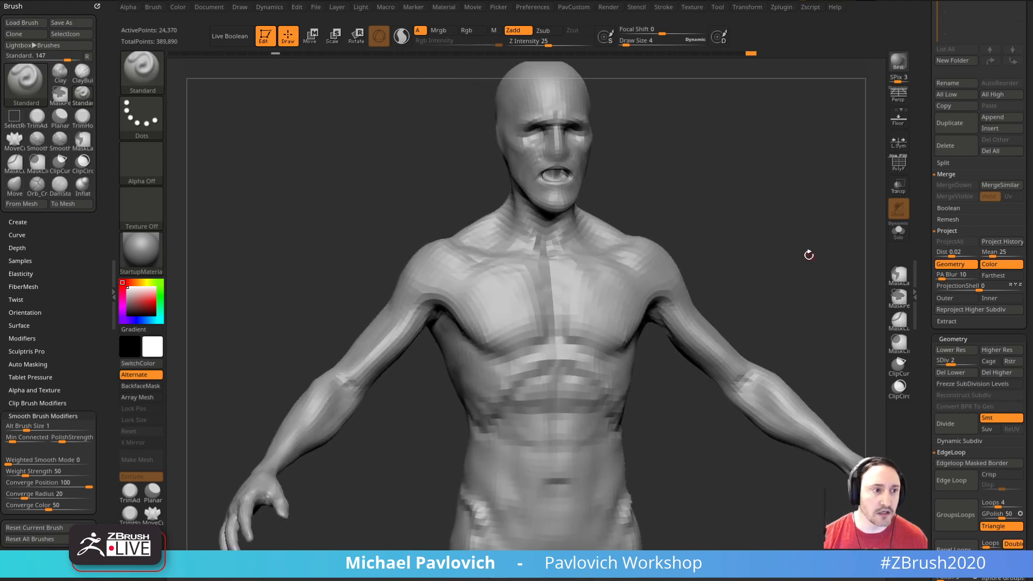
Step: Rework and smooth the pectorals and sternum area with the Standard and Smooth brushes at draw size 31
key(bracketleft)
mouse_move(521, 298)
shift+mouse_down()
mouse_move(497, 300)
mouse_move(517, 301)
shift+mouse_up()
right_drag(761, 258, 721, 249)
key(s)
click(619, 302)
shift+drag(588, 283, 625, 300)
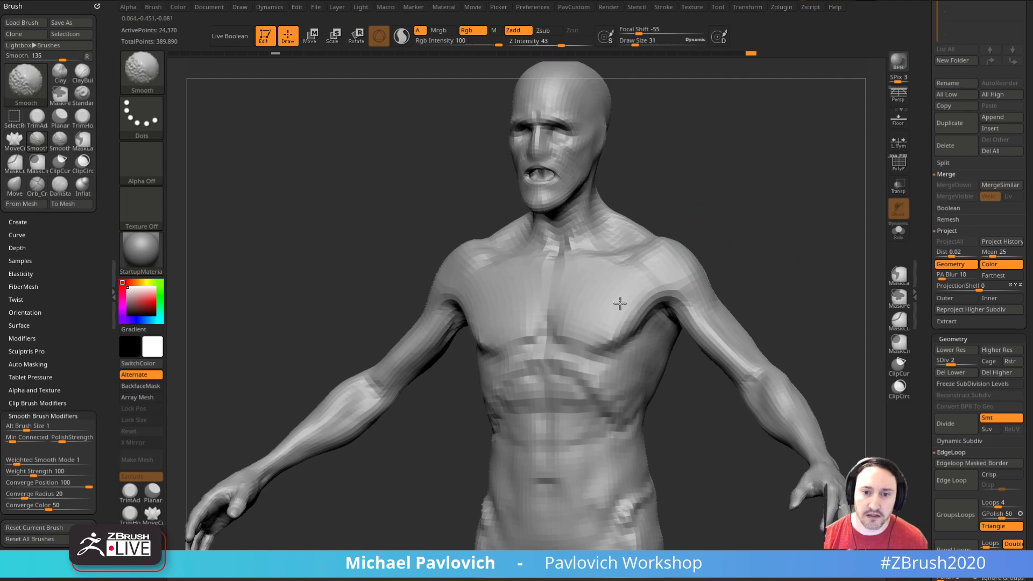
right_drag(756, 256, 822, 259)
right_drag(736, 261, 736, 242)
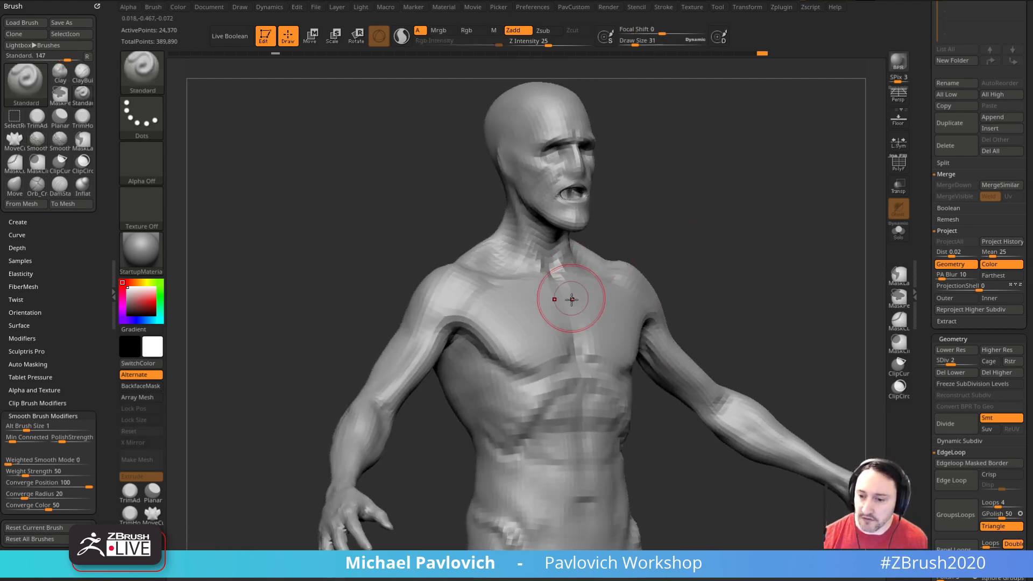
mouse_move(811, 262)
right_down()
mouse_move(780, 253)
mouse_move(784, 231)
mouse_move(739, 241)
right_up()
mouse_move(522, 316)
shift+mouse_down()
mouse_move(532, 307)
mouse_move(551, 325)
shift+mouse_up()
alt+right_drag(781, 274, 753, 273)
Step: Raise the mesh to subdivision level 3 and sculpt grooves beside the upper spine with the Standard brush
click(961, 363)
alt+right_drag(794, 224, 791, 253)
shift+drag(524, 299, 520, 292)
right_drag(519, 290, 646, 256)
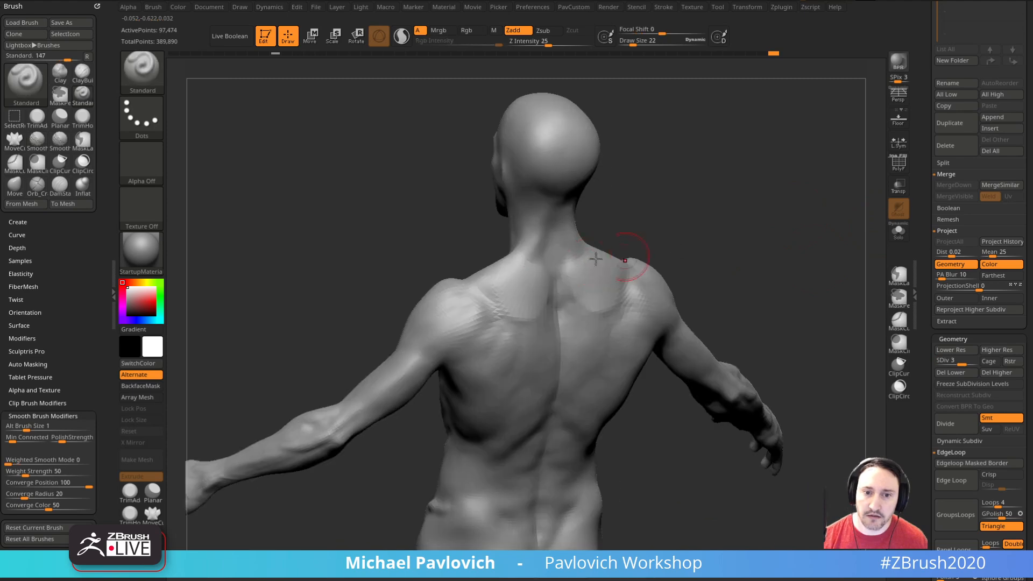
shift+drag(535, 257, 520, 314)
right_drag(681, 263, 635, 264)
mouse_move(537, 316)
shift+mouse_down()
mouse_move(524, 300)
mouse_move(527, 315)
shift+mouse_up()
mouse_move(688, 255)
right_down()
mouse_move(709, 207)
mouse_move(668, 197)
right_up()
Step: Build up the protruding vertebrae at the base of the neck with the Clay brush, reducing the draw size to 9
key(b)
key(c)
key(l)
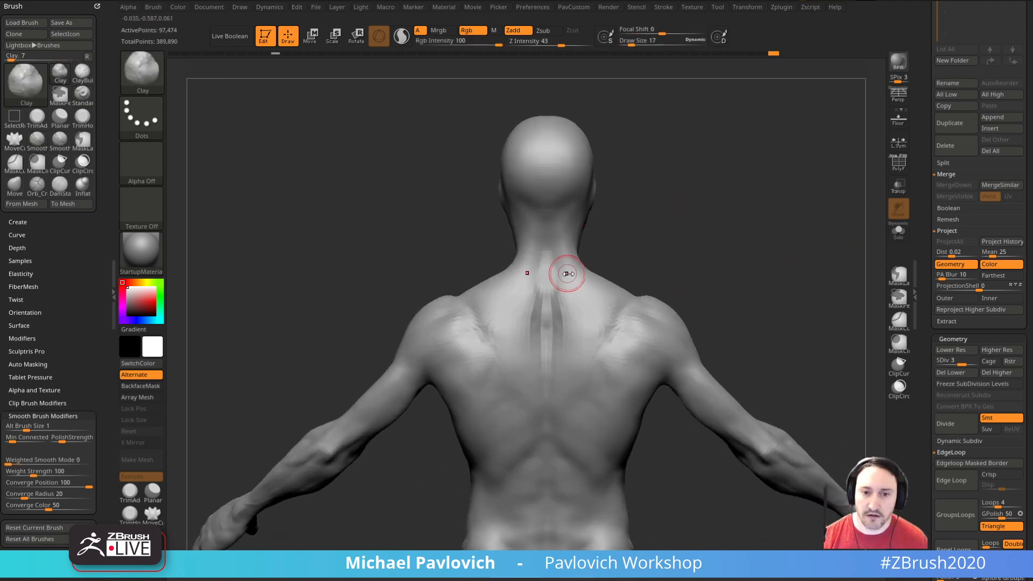
drag(546, 278, 547, 274)
right_drag(646, 236, 648, 213)
mouse_move(546, 242)
mouse_down()
mouse_move(548, 289)
mouse_move(532, 270)
mouse_move(508, 306)
mouse_up()
key(bracketleft)
alt+right_drag(739, 217, 729, 170)
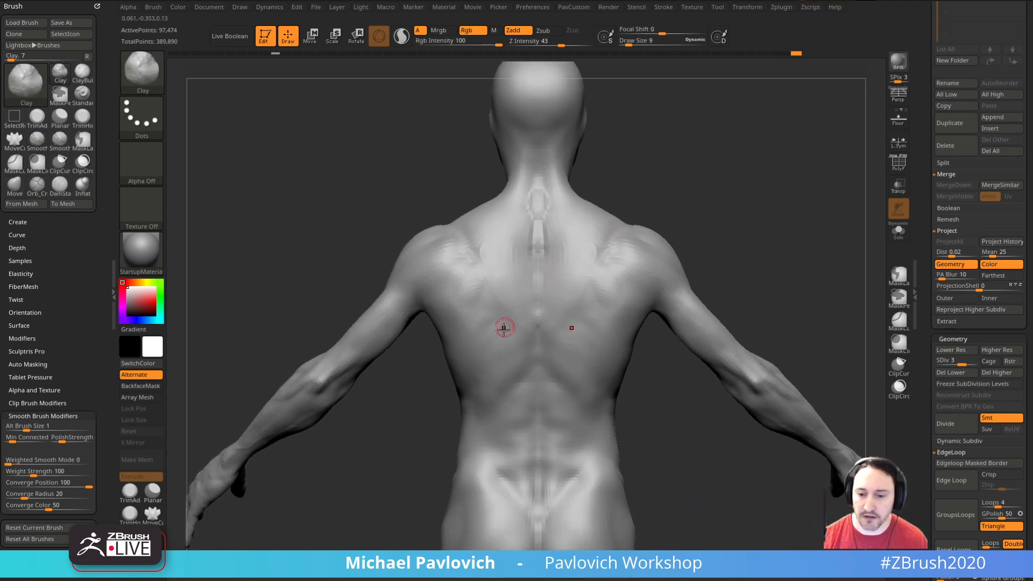
Step: Sculpt and smooth the shoulder blades and surrounding back muscles with the Clay brush, raising the draw size to 15
shift+drag(497, 338, 473, 314)
mouse_move(512, 362)
right_down()
mouse_move(611, 329)
mouse_move(738, 226)
right_up()
key(shift)
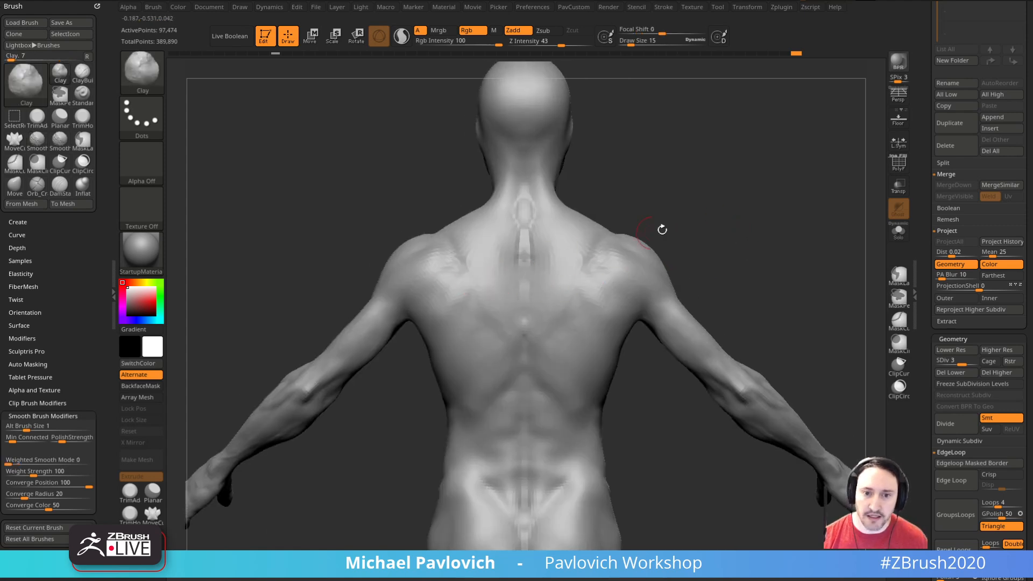
right_drag(618, 241, 606, 292)
key(shift)
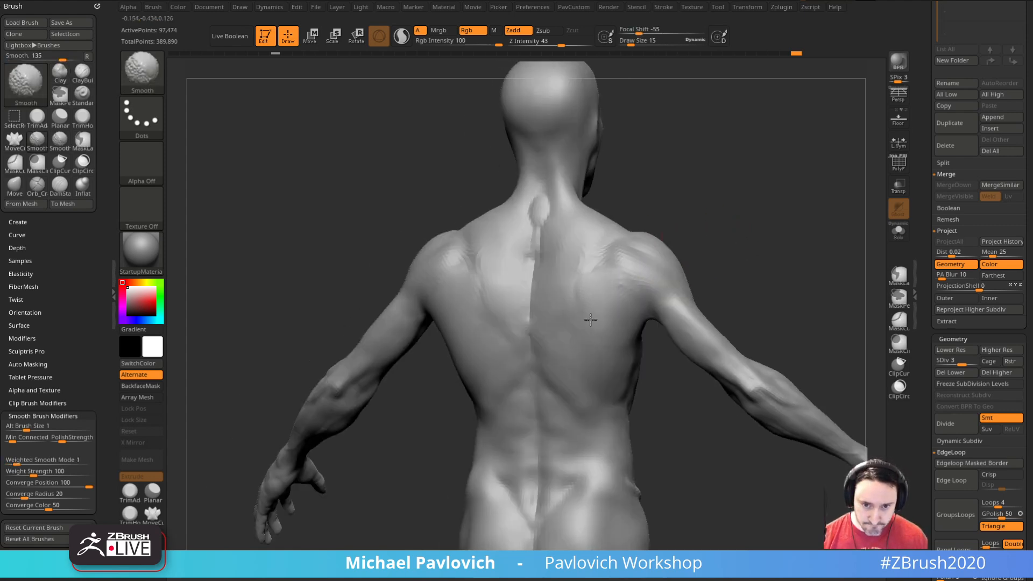
drag(709, 276, 749, 248)
shift+drag(474, 298, 454, 325)
mouse_move(756, 252)
shift+mouse_down()
mouse_move(778, 259)
mouse_move(729, 217)
shift+mouse_up()
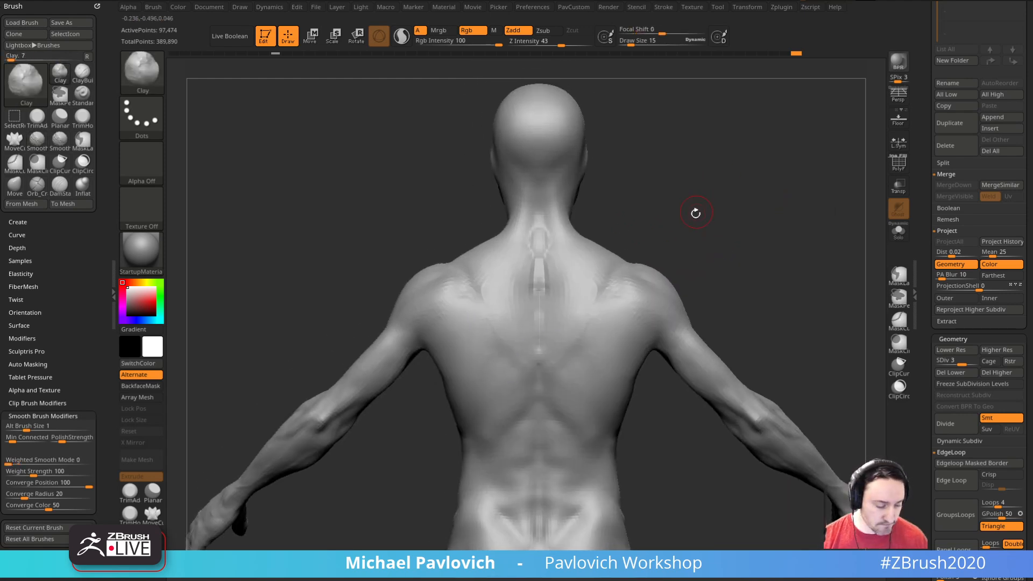
Step: Sculpt grooves along the inner and lower edges of the shoulder blades with the Standard brush at draw size 12
key(b)
key(s)
key(t)
key(bracketleft)
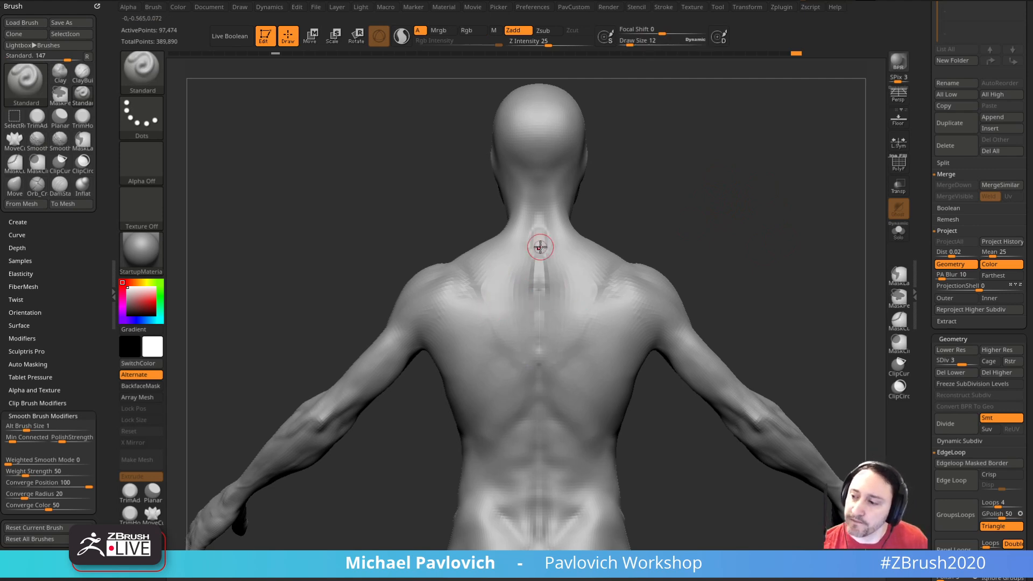
key(bracketleft)
drag(609, 195, 673, 233)
mouse_move(505, 291)
mouse_down()
mouse_move(500, 346)
mouse_move(501, 314)
mouse_up()
mouse_move(689, 240)
alt+mouse_down()
mouse_move(699, 225)
mouse_move(673, 237)
alt+mouse_up()
mouse_move(506, 288)
mouse_down()
mouse_move(503, 349)
mouse_move(477, 356)
mouse_up()
drag(679, 259, 741, 240)
drag(556, 330, 590, 373)
mouse_move(674, 264)
mouse_down()
mouse_move(695, 246)
mouse_move(692, 266)
mouse_up()
Step: Build up and blend the shoulder blade surfaces beside the new grooves with the Clay brush
key(b)
key(c)
key(l)
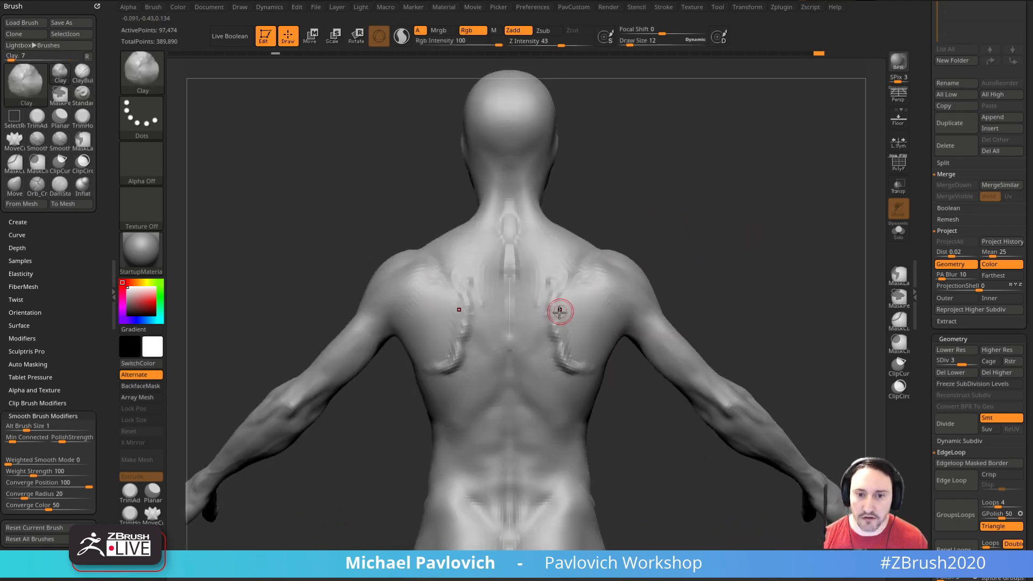
drag(585, 332, 571, 348)
drag(694, 258, 576, 309)
drag(686, 275, 718, 285)
shift+drag(571, 307, 564, 372)
shift+drag(691, 253, 683, 227)
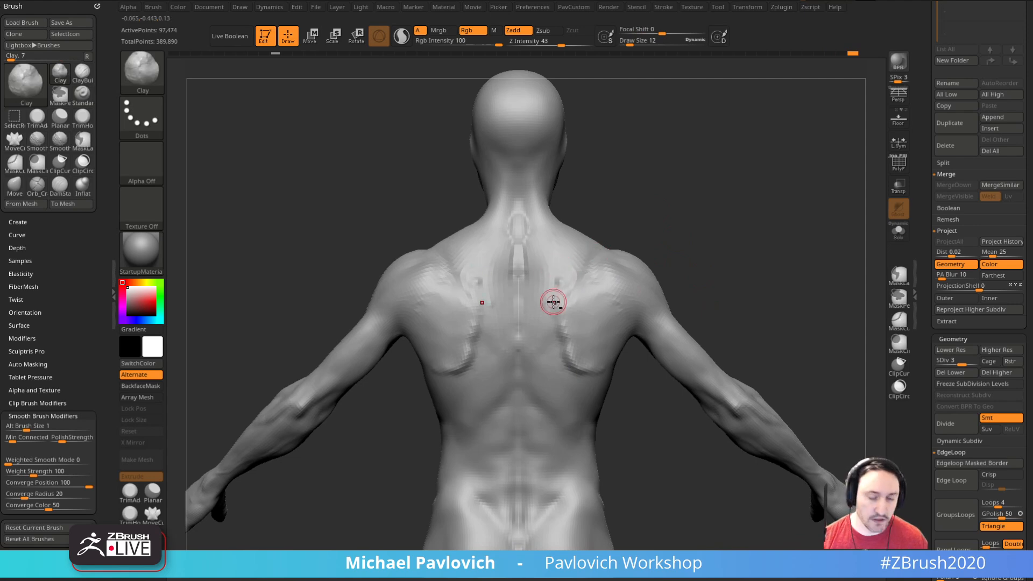
Step: Cut a sharp crease along each shoulder blade's inner edge with DamStandard at draw size 21, and refine the area with the Standard brush
key(b)
key(d)
key(s)
drag(554, 280, 576, 371)
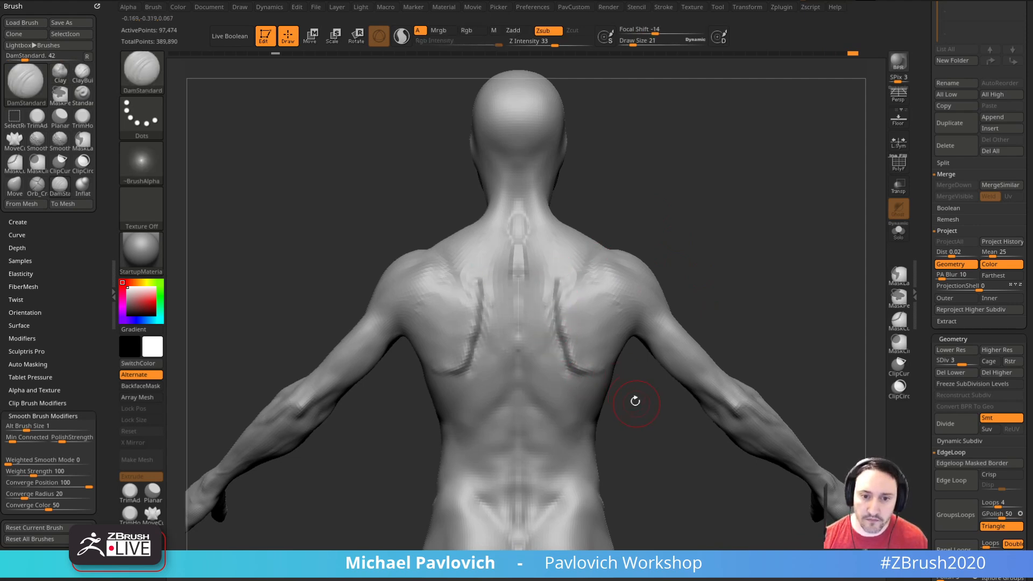
drag(636, 401, 608, 396)
key(b)
key(s)
key(t)
drag(565, 297, 609, 369)
mouse_move(705, 264)
mouse_down()
mouse_move(741, 266)
mouse_move(748, 180)
mouse_up()
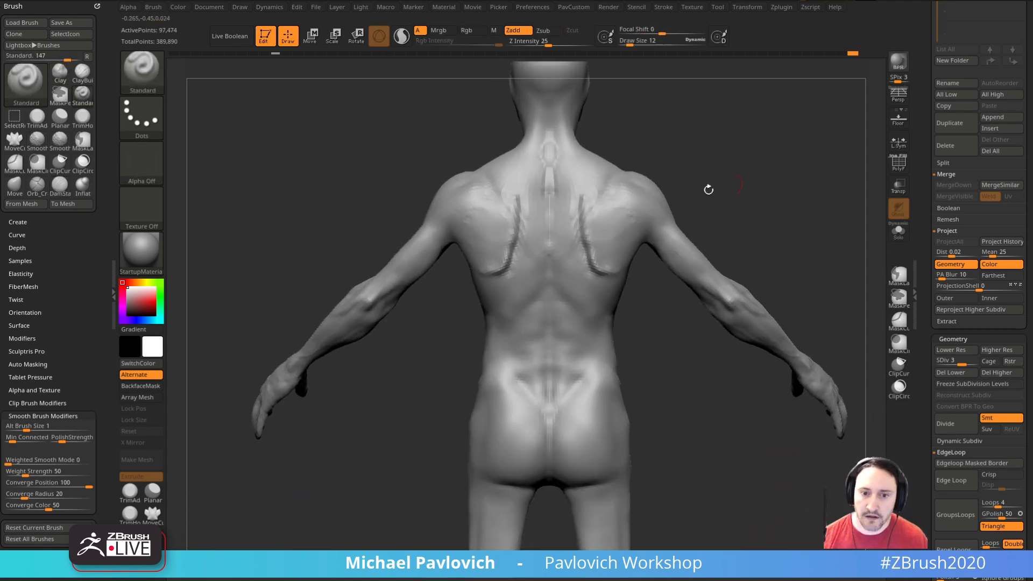
Step: Rework the length of the spine with the Standard brush and smooth over the old vertebrae at draw size 21
alt+drag(659, 129, 667, 182)
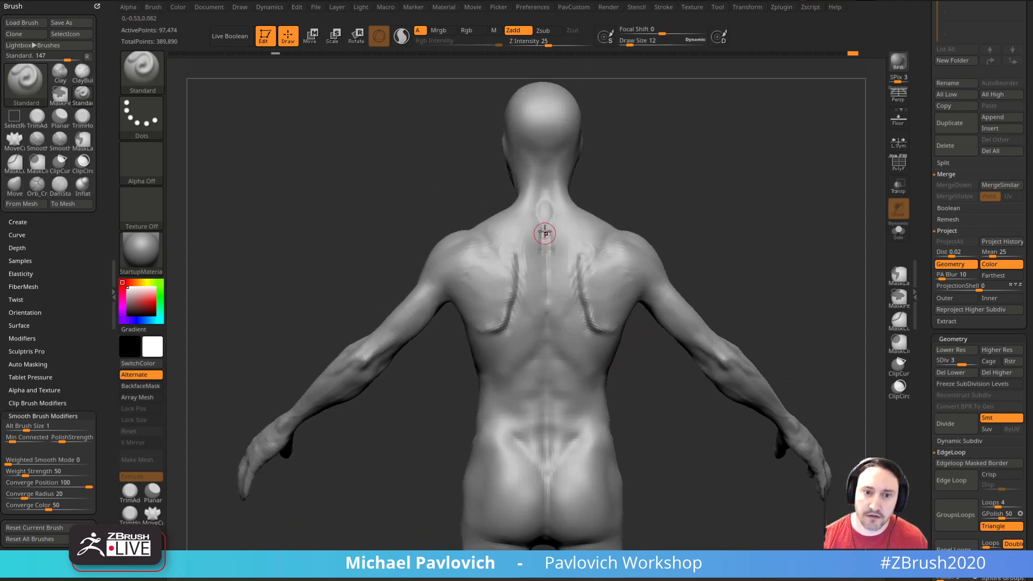
alt+drag(543, 244, 546, 383)
shift+drag(546, 226, 553, 434)
key(s)
shift+drag(622, 217, 641, 213)
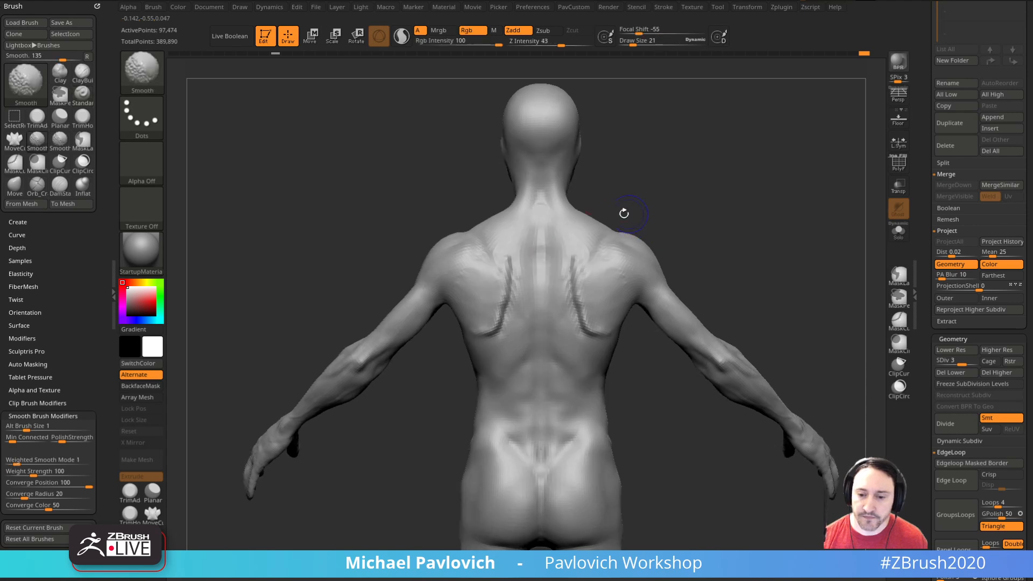
Step: Add a row of raised vertebrae from the neck down to the lower spine with the Standard brush at draw size 11
click(541, 208)
key([)
click(540, 193)
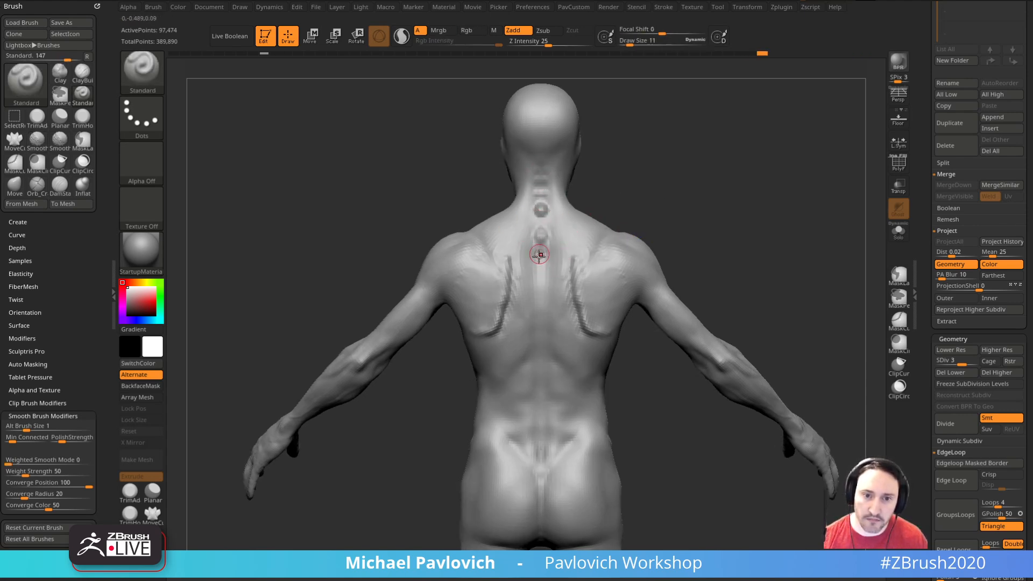
drag(643, 221, 669, 214)
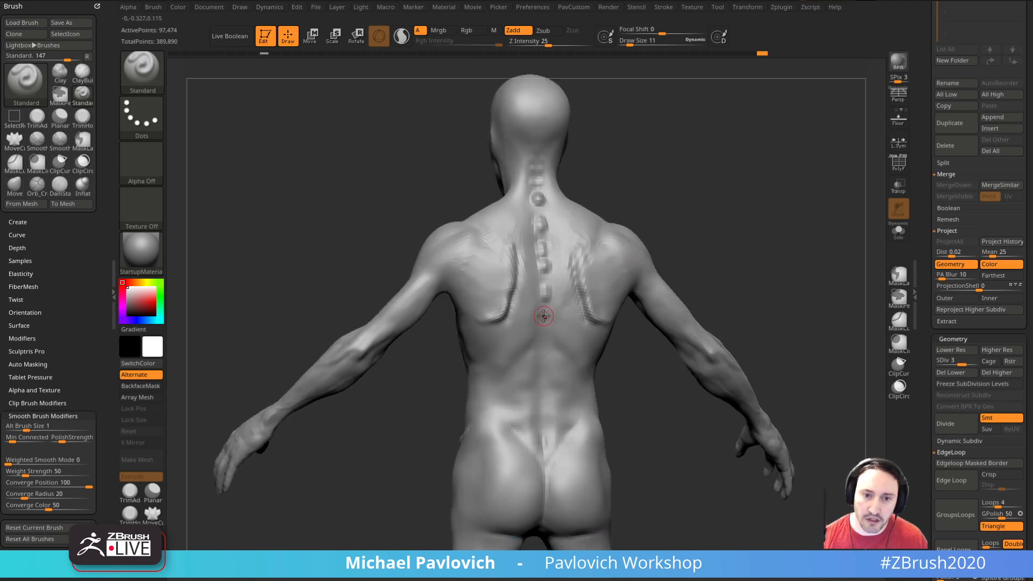
mouse_move(543, 336)
right_down()
mouse_move(595, 350)
mouse_move(657, 392)
mouse_move(583, 405)
mouse_move(595, 394)
right_up()
click(547, 380)
click(544, 400)
click(547, 421)
shift+drag(545, 389, 550, 416)
shift+drag(535, 218, 542, 293)
Step: Sculpt the lower back beside the lumbar vertebrae with the Standard brush at draw size 10
mouse_move(539, 191)
right_down()
mouse_move(720, 194)
mouse_move(634, 221)
mouse_move(728, 213)
right_up()
right_drag(744, 310, 726, 285)
right_drag(790, 276, 720, 269)
key(s)
mouse_move(552, 365)
mouse_down()
mouse_move(507, 374)
mouse_move(505, 398)
mouse_move(502, 367)
mouse_up()
right_drag(646, 376, 610, 377)
mouse_move(580, 360)
mouse_down()
mouse_move(573, 379)
mouse_move(585, 403)
mouse_up()
right_drag(631, 369, 660, 360)
shift+drag(504, 378, 501, 356)
mouse_move(561, 408)
right_down()
mouse_move(570, 352)
mouse_move(662, 376)
right_up()
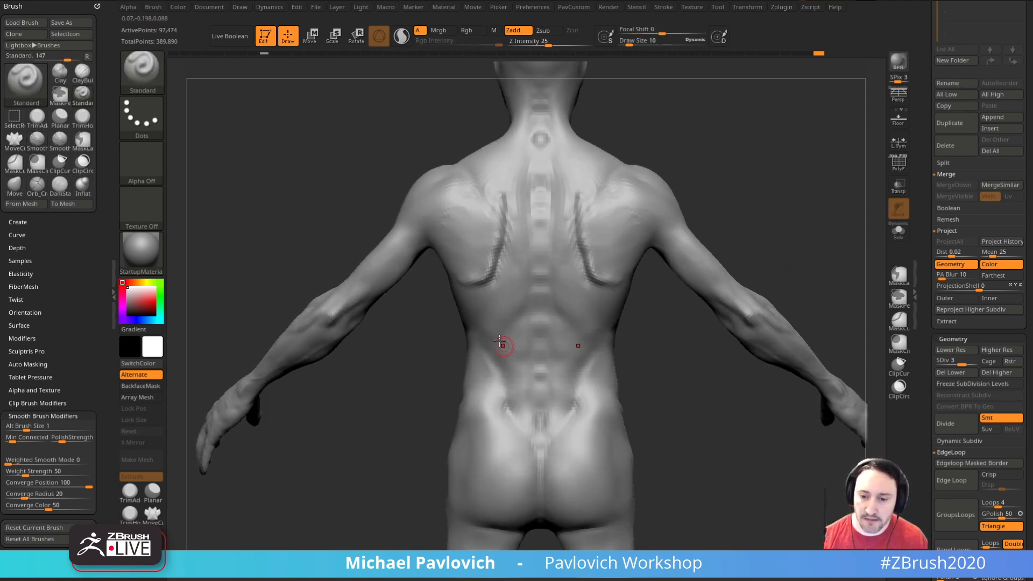
Step: Sculpt a raised pelvic crest across the back of the hips with the Standard brush and smooth around it
mouse_move(525, 428)
right_down()
mouse_move(609, 369)
mouse_move(560, 394)
mouse_move(616, 379)
mouse_move(521, 378)
right_up()
key(shift)
mouse_move(597, 389)
mouse_down()
mouse_move(579, 382)
mouse_move(553, 399)
mouse_up()
right_drag(643, 388, 676, 379)
mouse_move(564, 395)
mouse_down()
mouse_move(580, 383)
mouse_move(547, 390)
mouse_up()
right_drag(548, 390, 599, 401)
drag(549, 385, 567, 379)
right_drag(639, 364, 588, 357)
key(shift)
shift+drag(556, 377, 595, 366)
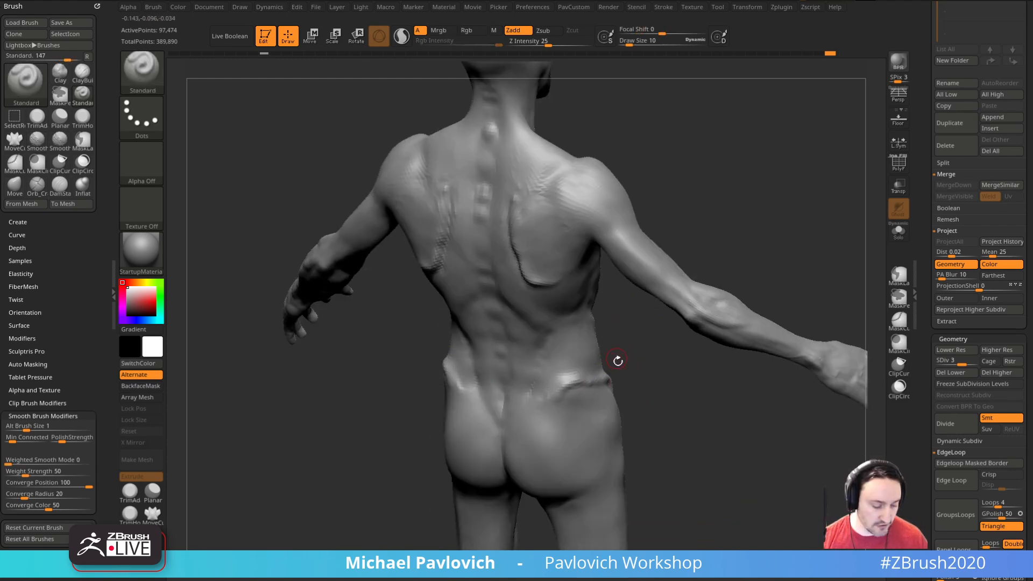
Step: Build up and blend the pelvic crest and upper hip area with the Clay brush at draw size 19
right_drag(617, 353, 601, 373)
key(b)
key(c)
key(l)
key(s)
drag(572, 380, 585, 376)
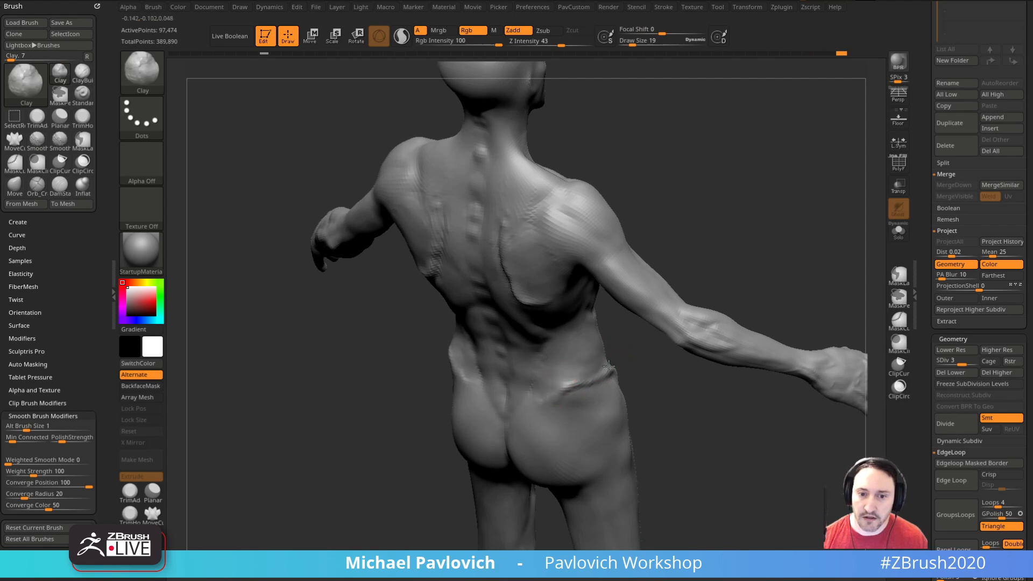
right_drag(648, 370, 645, 353)
drag(565, 385, 580, 371)
mouse_move(629, 372)
right_down()
mouse_move(651, 371)
mouse_move(641, 377)
right_up()
mouse_move(579, 385)
mouse_down()
mouse_move(570, 376)
mouse_move(604, 389)
mouse_up()
drag(584, 387, 599, 402)
mouse_move(637, 394)
mouse_down()
mouse_move(626, 393)
mouse_move(655, 412)
mouse_move(669, 392)
mouse_up()
Step: Reshape the upper buttocks and sacrum area with the Clay brush at draw size 27
key(s)
drag(538, 399, 543, 398)
alt+drag(650, 395, 663, 392)
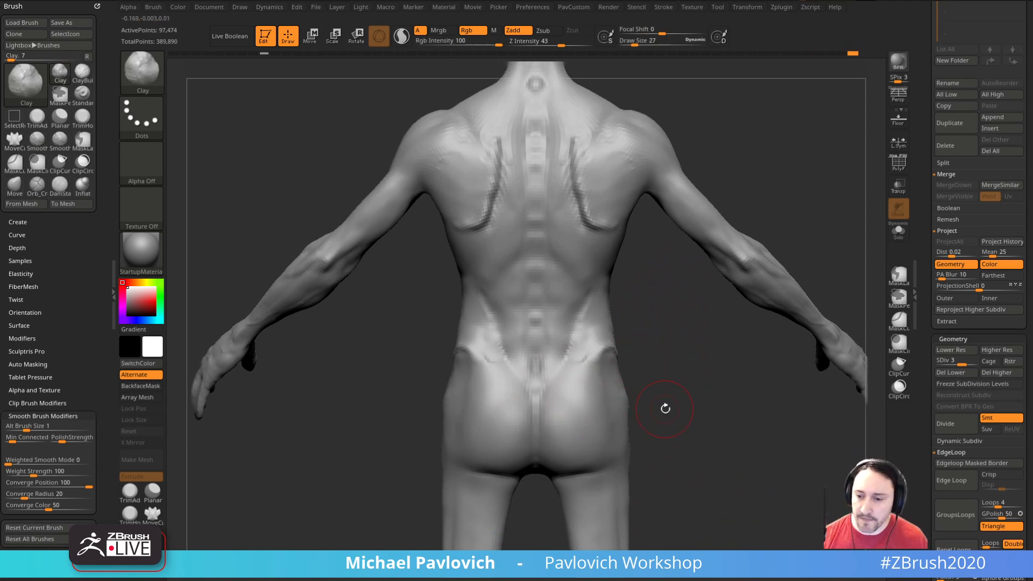
right_drag(646, 373, 615, 382)
mouse_move(641, 379)
mouse_down()
mouse_move(758, 380)
mouse_move(665, 384)
mouse_up()
mouse_move(537, 400)
shift+mouse_down()
mouse_move(598, 401)
mouse_move(567, 358)
shift+mouse_up()
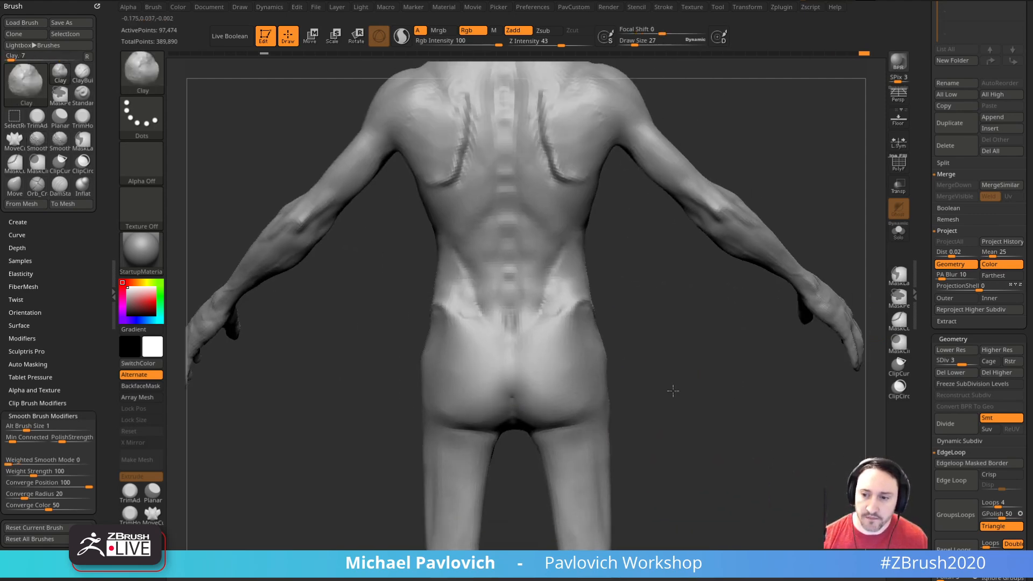
drag(673, 383, 653, 386)
mouse_move(651, 336)
mouse_down()
mouse_move(571, 396)
mouse_move(565, 344)
mouse_move(638, 360)
mouse_move(604, 357)
mouse_up()
mouse_move(531, 346)
shift+mouse_down()
mouse_move(492, 398)
mouse_move(514, 385)
mouse_move(495, 375)
shift+mouse_up()
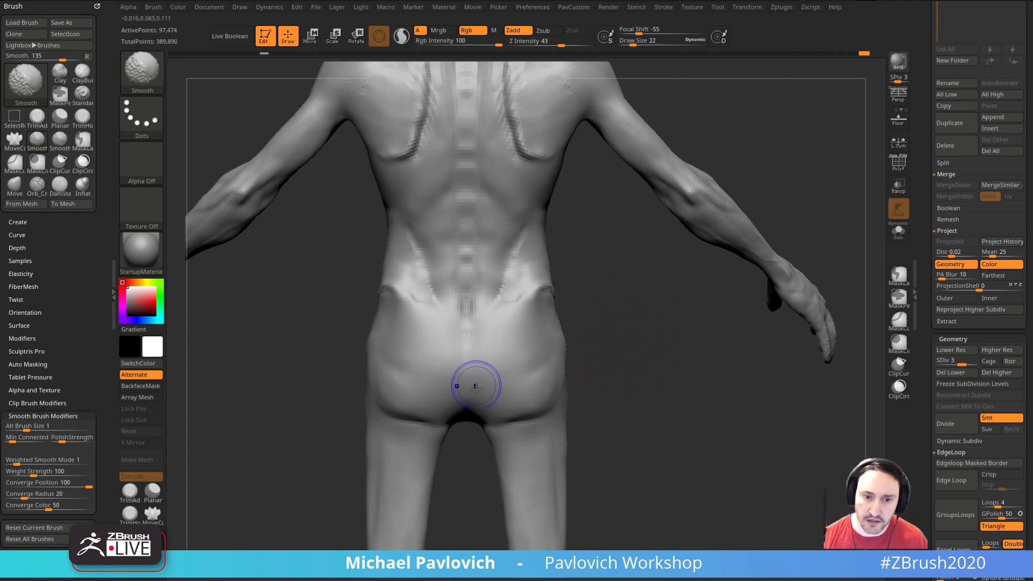
Step: Hollow and smooth the buttocks and sides of the hips with the Clay and Smooth brushes at draw size 22
shift+drag(592, 370, 515, 412)
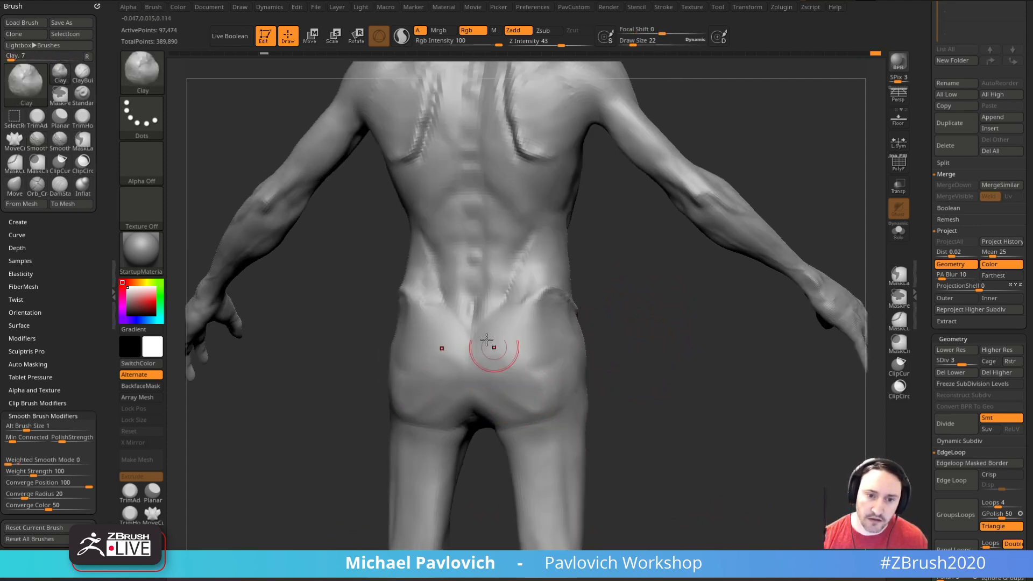
drag(506, 359, 530, 387)
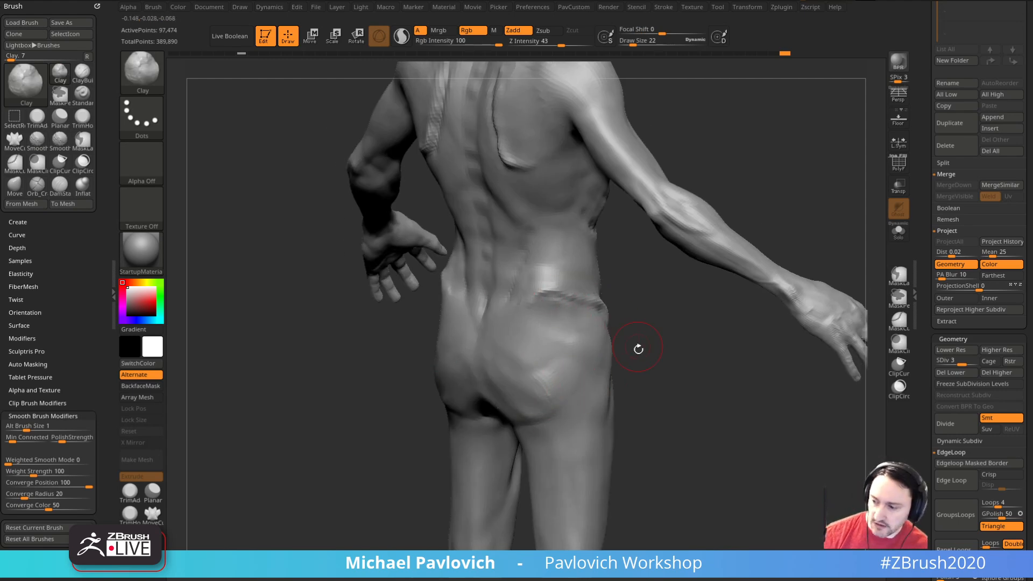
drag(634, 341, 503, 369)
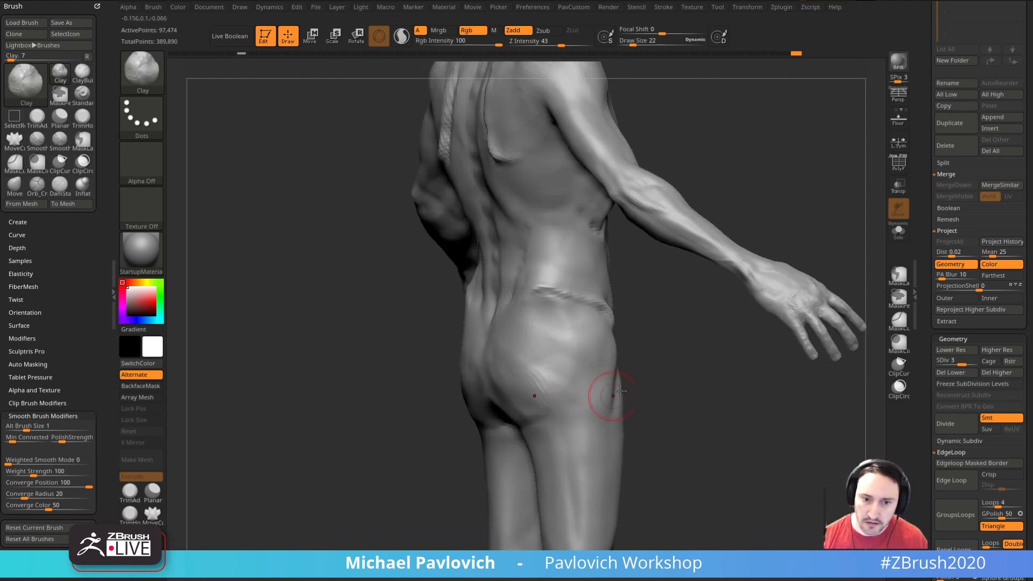
drag(607, 400, 500, 373)
mouse_move(611, 389)
mouse_down()
mouse_move(574, 380)
mouse_move(538, 397)
mouse_up()
drag(630, 371, 678, 356)
shift+drag(519, 372, 544, 390)
shift+drag(632, 365, 666, 363)
mouse_move(478, 361)
shift+mouse_down()
mouse_move(483, 395)
mouse_move(508, 399)
mouse_move(487, 372)
shift+mouse_up()
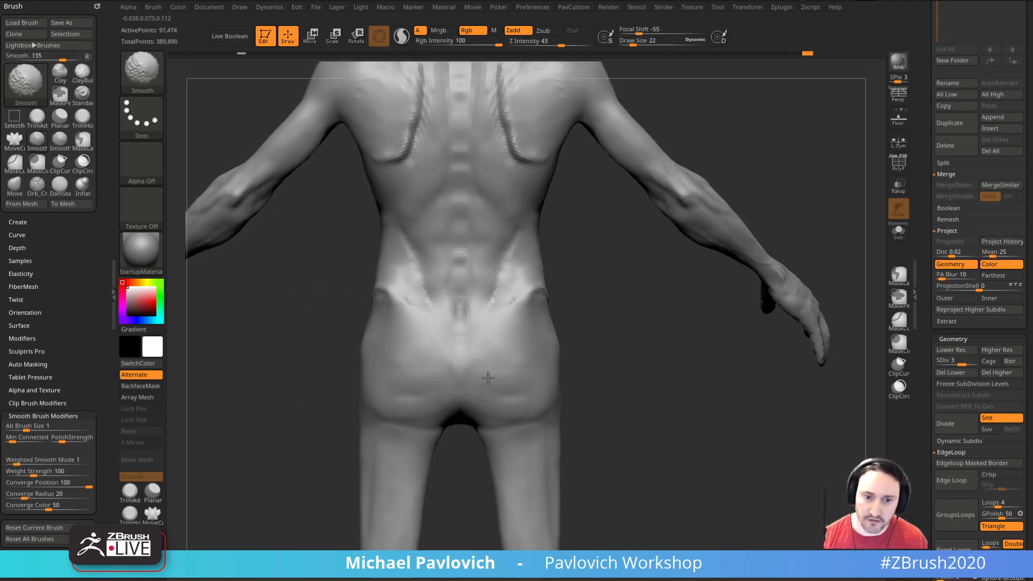
drag(615, 344, 576, 329)
shift+drag(509, 332, 530, 352)
mouse_move(625, 343)
mouse_down()
mouse_move(586, 338)
mouse_move(531, 305)
mouse_up()
Step: Reshape the shoulder silhouette with the Move brush at draw size 46
mouse_move(691, 374)
mouse_down()
mouse_move(671, 385)
mouse_move(768, 415)
mouse_move(740, 418)
mouse_up()
key(f)
alt+drag(750, 247, 721, 302)
alt+drag(641, 339, 683, 489)
mouse_move(759, 245)
alt+mouse_down()
mouse_move(671, 247)
mouse_move(663, 264)
alt+mouse_up()
key(s)
key(b)
key(m)
key(v)
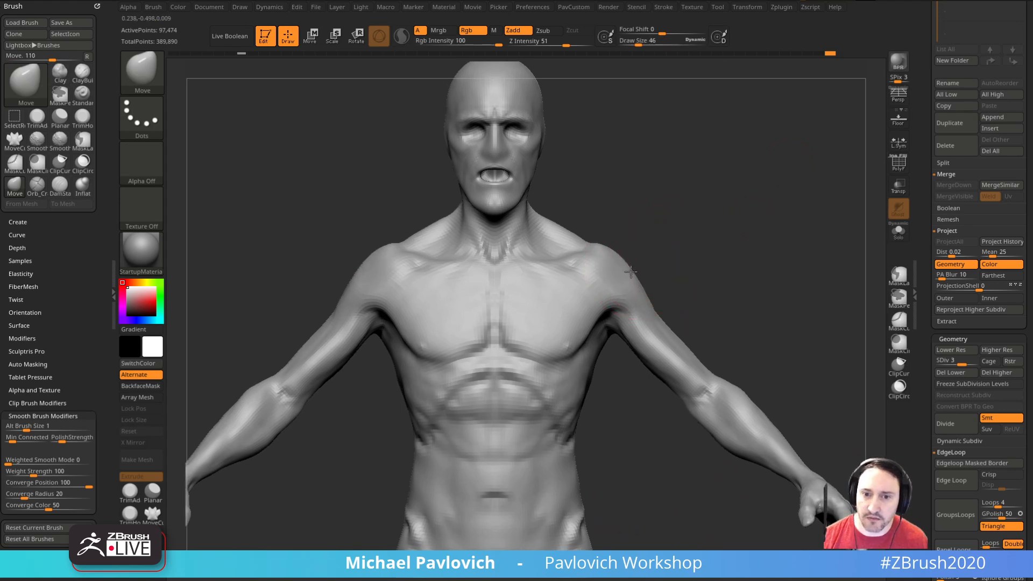
mouse_move(685, 259)
mouse_down()
mouse_move(712, 263)
mouse_move(624, 278)
mouse_move(652, 281)
mouse_up()
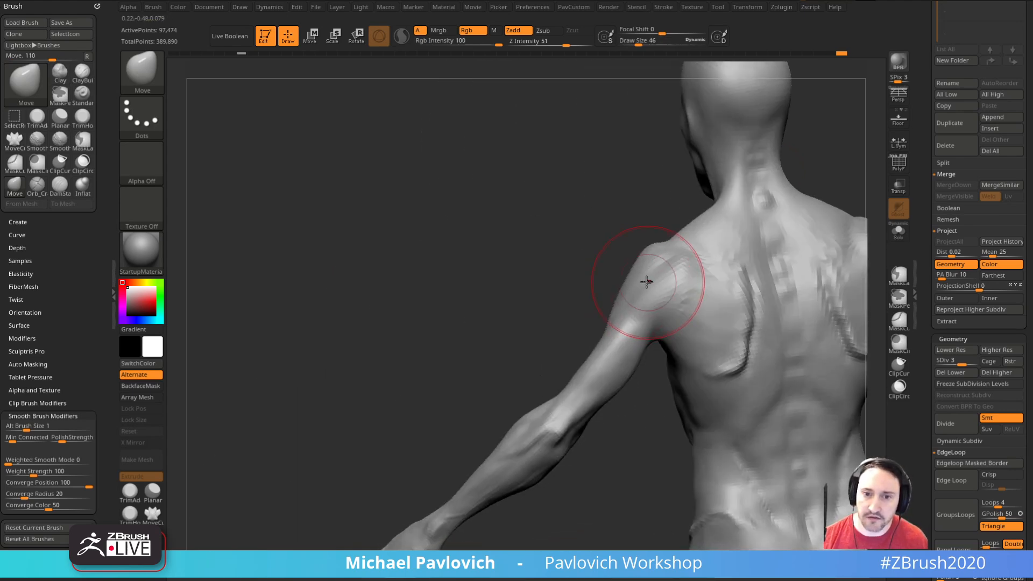
mouse_move(574, 286)
mouse_down()
mouse_move(666, 287)
mouse_move(617, 280)
mouse_up()
mouse_move(679, 258)
alt+mouse_down()
mouse_move(657, 274)
mouse_move(667, 244)
mouse_move(618, 252)
mouse_move(608, 297)
alt+mouse_up()
Step: Define the deltoid and the bony top of the shoulder with the Clay brush
key(b)
key(c)
key(l)
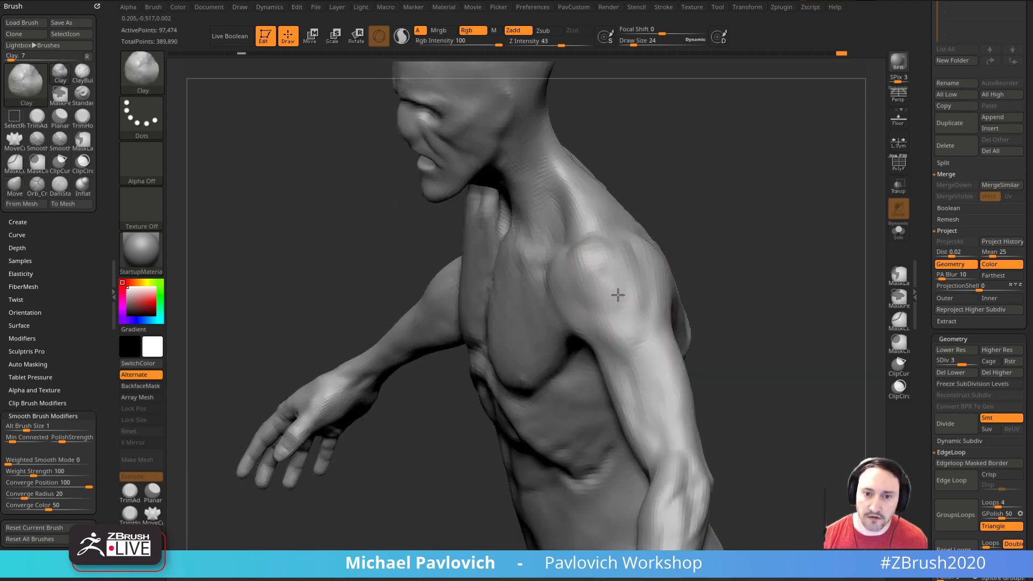
drag(614, 250, 628, 275)
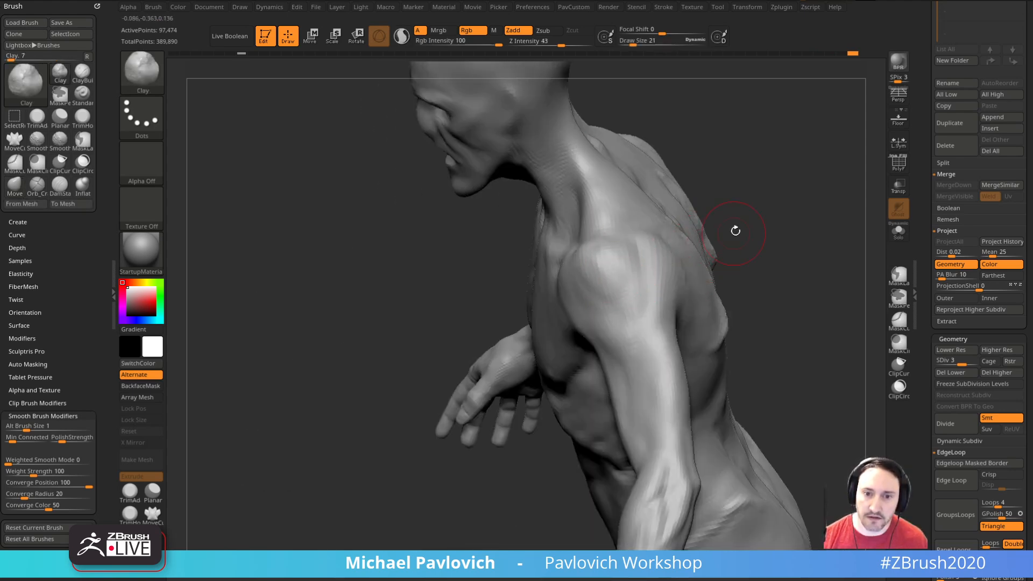
shift+drag(729, 235, 690, 219)
mouse_move(717, 296)
mouse_down()
mouse_move(698, 224)
mouse_move(754, 266)
mouse_move(576, 312)
mouse_up()
Step: Reshape the upper arm and forearm with the Move brush, starting at draw size 79
key(s)
key(b)
key(m)
key(v)
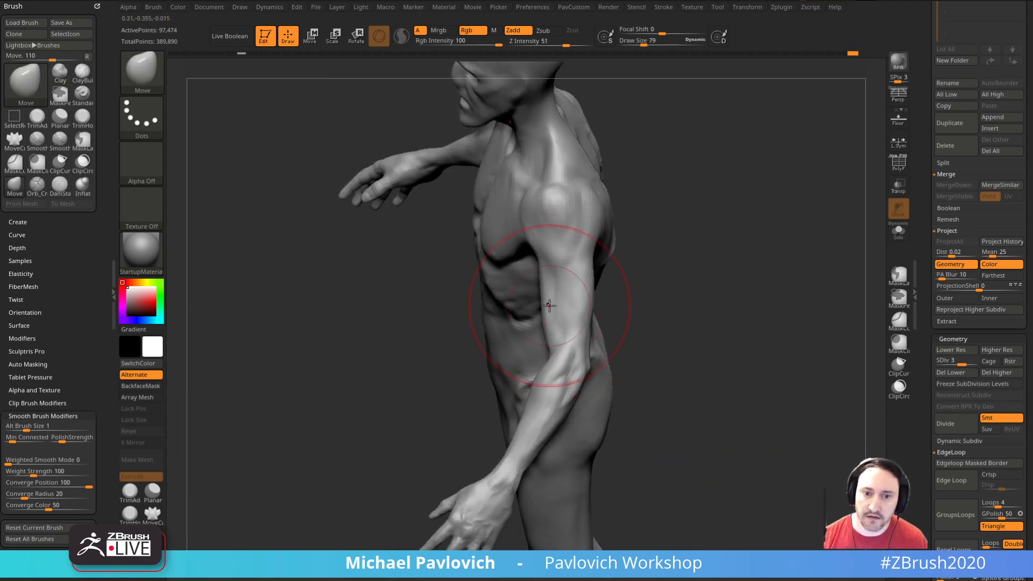
mouse_move(666, 340)
alt+mouse_down()
mouse_move(657, 295)
mouse_move(667, 325)
alt+mouse_up()
key(s)
mouse_move(666, 325)
mouse_down()
mouse_move(678, 306)
mouse_move(630, 330)
mouse_up()
key(s)
drag(600, 387, 607, 384)
key(2)
mouse_move(657, 339)
mouse_down()
mouse_move(593, 341)
mouse_move(595, 328)
mouse_move(595, 347)
mouse_up()
mouse_move(528, 411)
mouse_down()
mouse_move(710, 349)
mouse_move(696, 256)
mouse_move(719, 268)
mouse_move(659, 341)
mouse_up()
Step: Mask the hand up to the wrist with MaskLasso and invert the mask to leave the hand editable
mouse_move(734, 318)
mouse_down()
mouse_move(700, 333)
mouse_move(726, 345)
mouse_move(728, 302)
mouse_move(747, 286)
mouse_move(715, 277)
mouse_move(733, 334)
mouse_move(742, 281)
mouse_move(754, 339)
mouse_move(742, 312)
mouse_move(751, 290)
mouse_up()
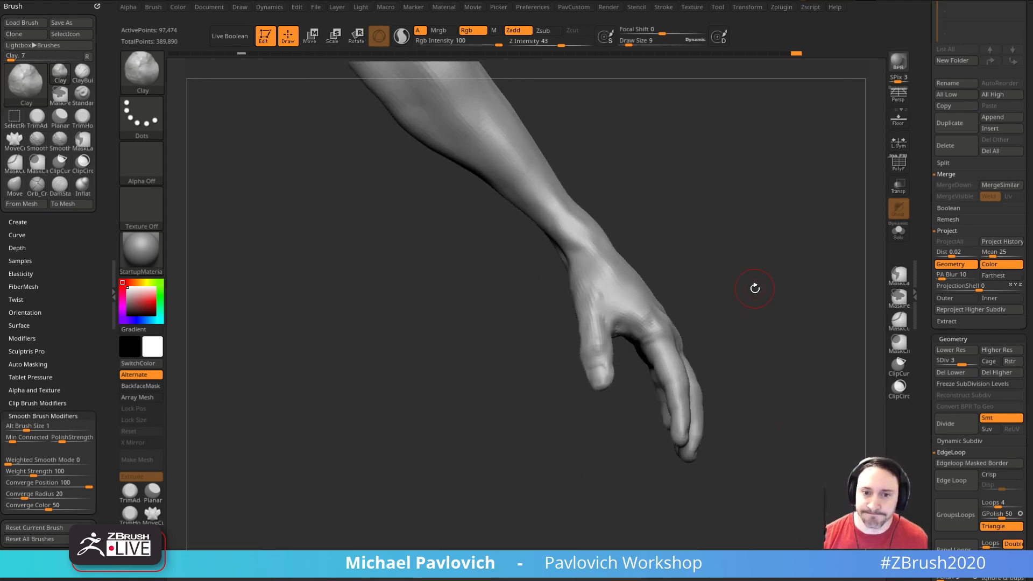
ctrl+drag(743, 330, 506, 331)
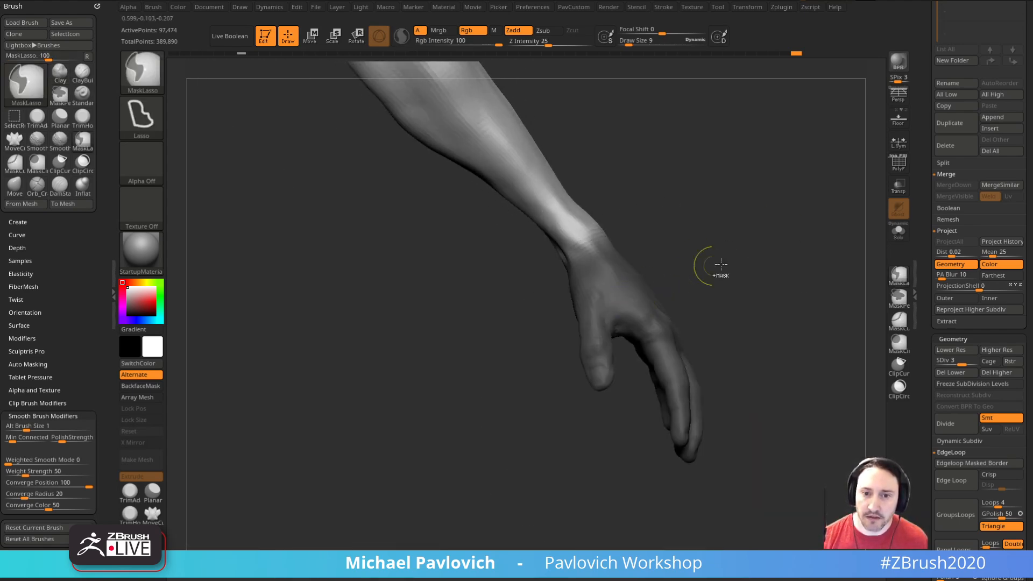
key(w)
key(q)
Step: Try an Inflate deformation on the unmasked hand and undo it
key(grave)
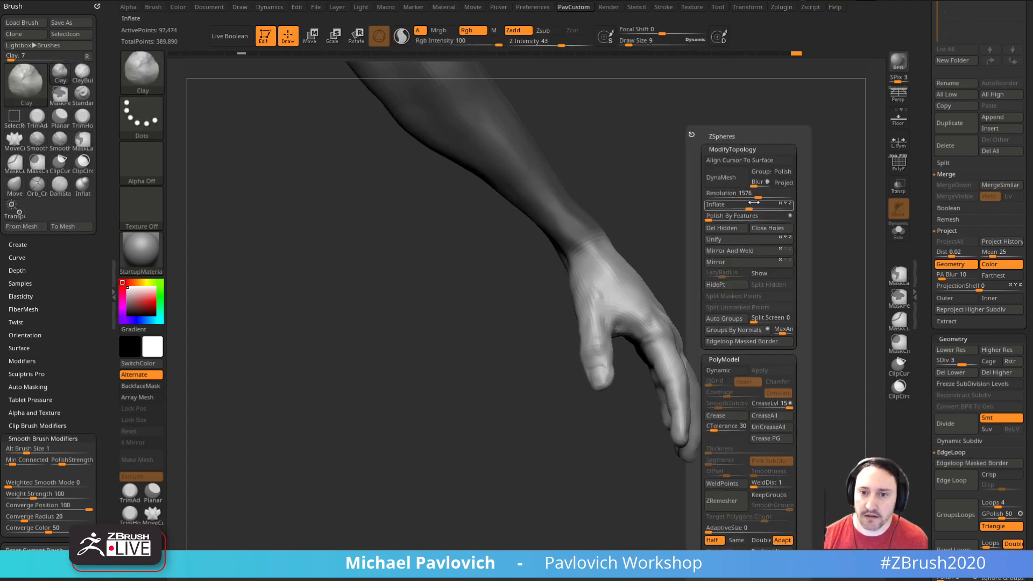
drag(749, 208, 756, 204)
key(ctrl+z)
key(grave)
Step: Thin the unmasked hand with an Inflate deformation of -2 and clear the mask
drag(932, 300, 942, 54)
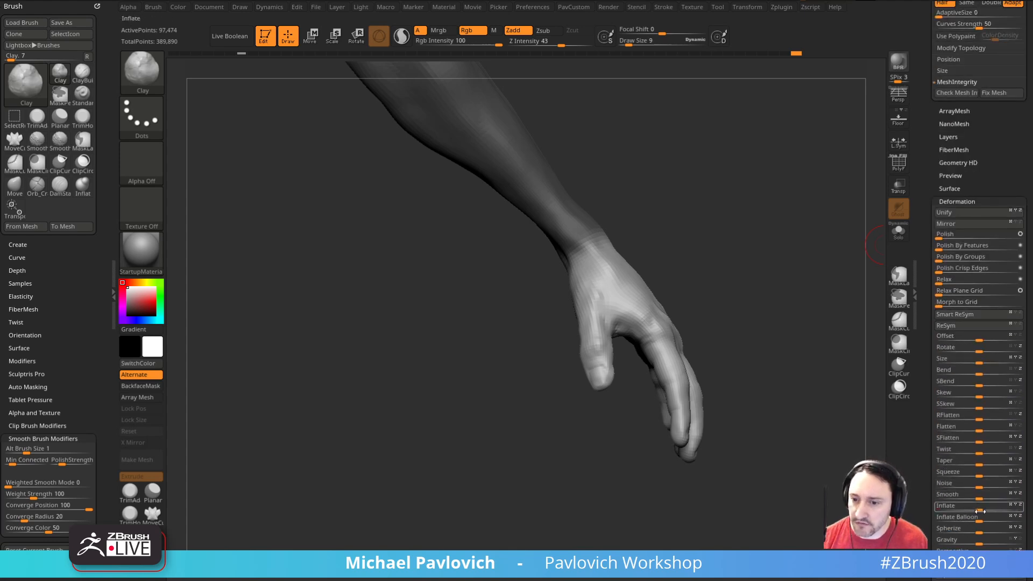
drag(980, 509, 975, 509)
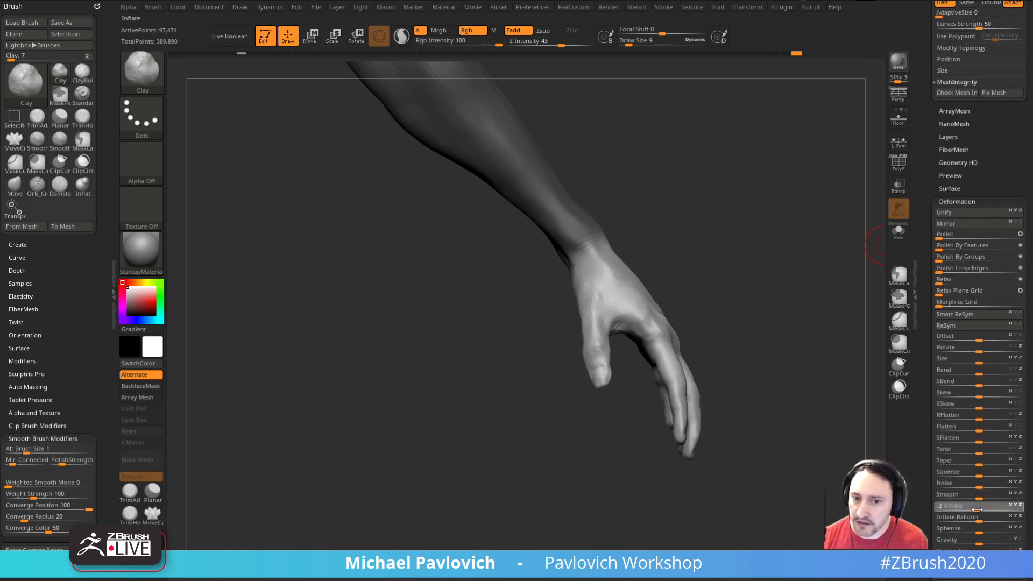
mouse_move(780, 303)
mouse_down()
mouse_move(743, 309)
mouse_move(763, 253)
mouse_up()
Step: Sculpt the tendons and knuckles on the back of the hand with the Standard brush at draw size 4
key(s)
click(564, 315)
ctrl+drag(687, 321, 677, 314)
mouse_move(671, 307)
mouse_down()
mouse_move(708, 279)
mouse_move(655, 284)
mouse_up()
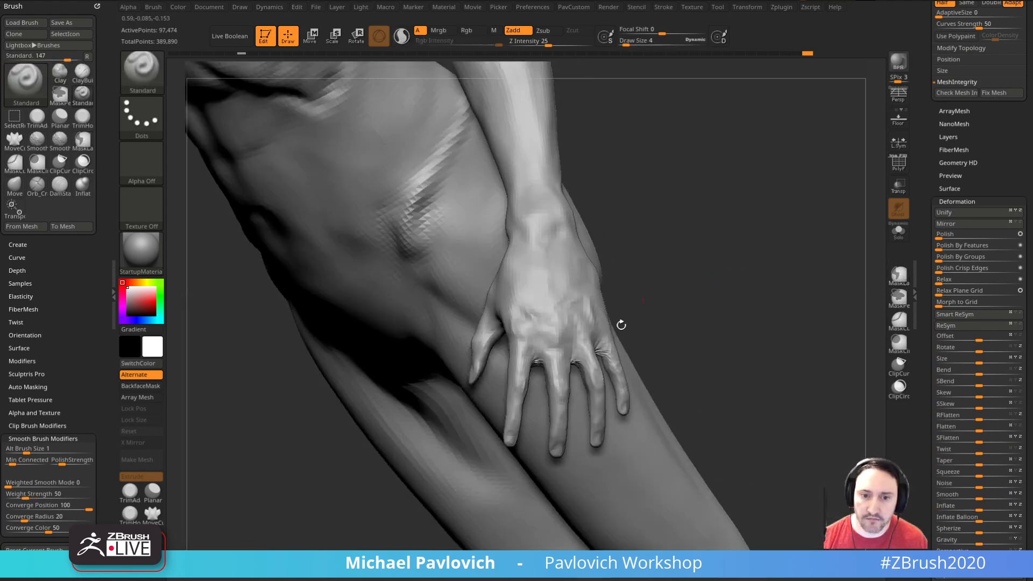
drag(655, 342, 705, 345)
mouse_move(574, 354)
shift+mouse_down()
mouse_move(577, 364)
mouse_move(599, 346)
shift+mouse_up()
drag(401, 484, 484, 479)
Step: Refine the knuckles and the finger tendons on the back of the hand with the Standard brush at draw size 5
mouse_move(735, 256)
mouse_down()
mouse_move(701, 244)
mouse_move(731, 261)
mouse_up()
key(bracketright)
key(bracketleft)
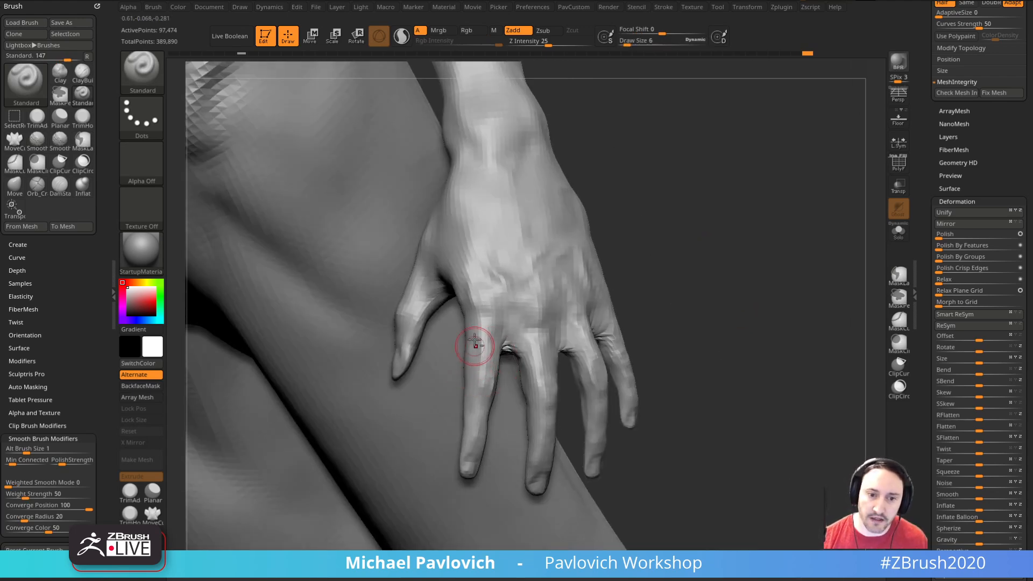
drag(691, 315, 640, 314)
alt+drag(538, 363, 530, 358)
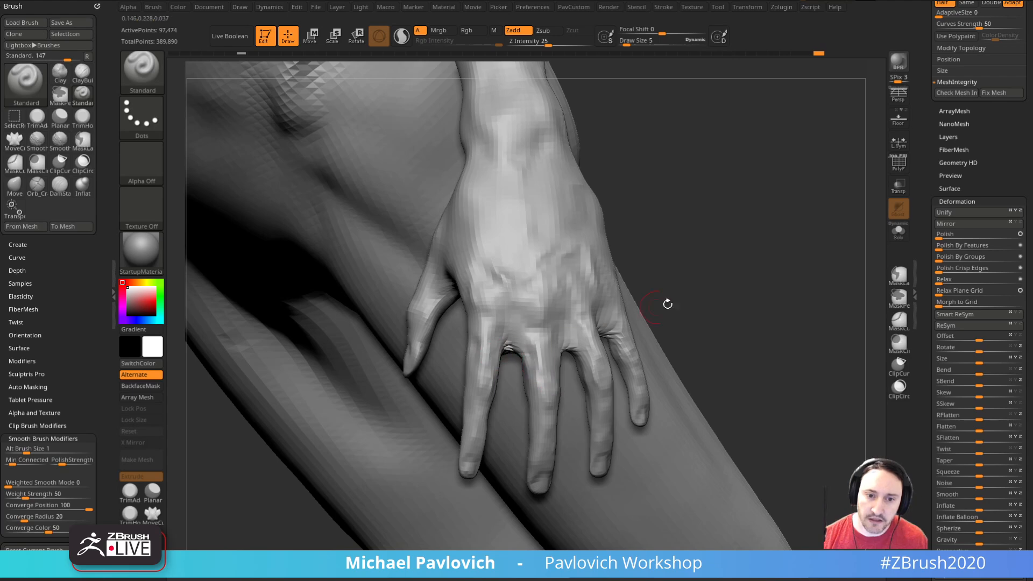
drag(694, 314, 624, 319)
drag(694, 318, 654, 319)
shift+drag(590, 318, 547, 302)
mouse_move(598, 319)
shift+mouse_down()
mouse_move(563, 279)
mouse_move(542, 272)
mouse_move(603, 262)
shift+mouse_up()
drag(740, 295, 694, 293)
alt+drag(631, 327, 613, 325)
shift+drag(631, 326, 610, 321)
drag(713, 307, 636, 323)
Step: Reshape the finger bases and the webbing between them with the Move brush at draw size 9
key(b)
key(m)
key(v)
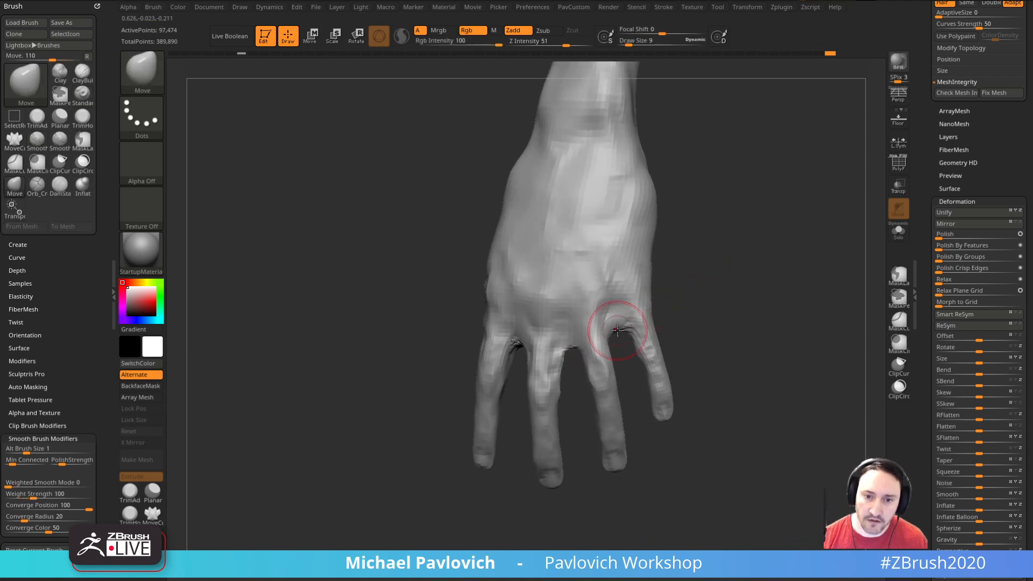
drag(554, 357, 588, 367)
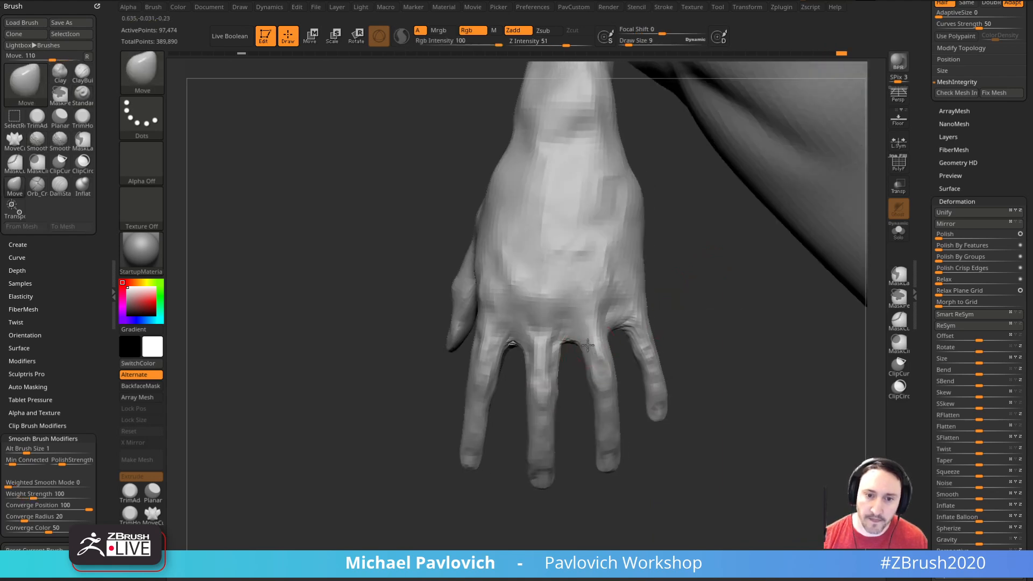
drag(706, 377, 703, 314)
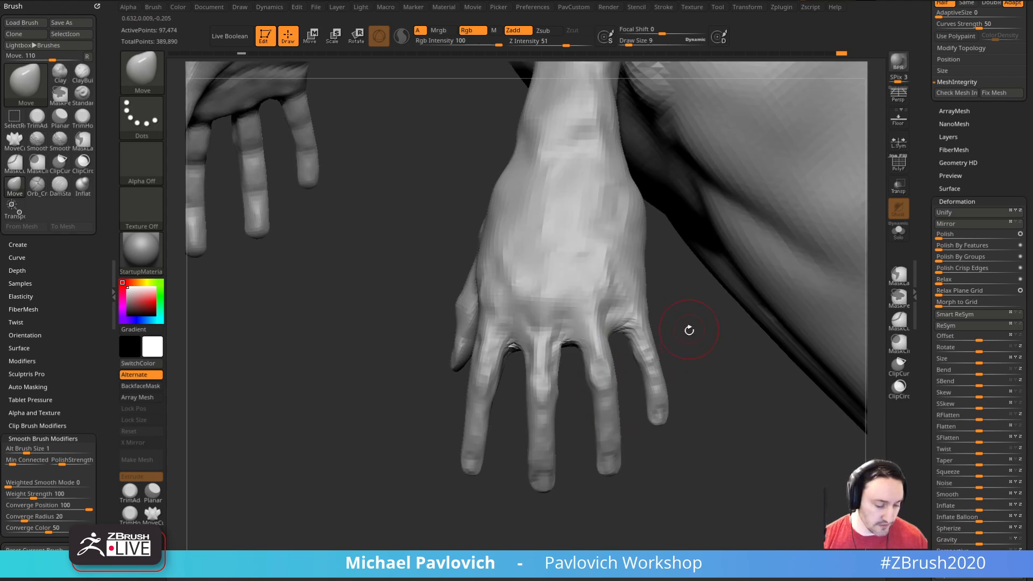
Step: Swell the finger joints into bony knuckles with the Inflat brush at Z Intensity 10, starting from draw size 10
key(b)
key(i)
key(n)
drag(696, 380, 745, 374)
text(s10)
key(Return)
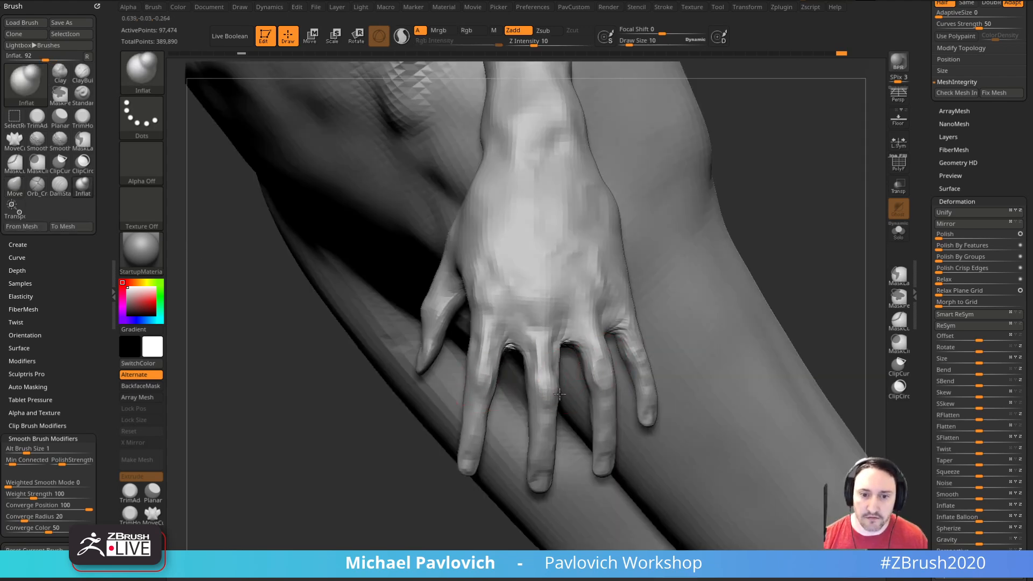
drag(806, 257, 745, 269)
key(bracketleft)
mouse_move(738, 352)
mouse_down()
mouse_move(715, 355)
mouse_move(705, 387)
mouse_up()
drag(707, 457, 753, 430)
mouse_move(490, 347)
mouse_down()
mouse_move(505, 394)
mouse_move(453, 313)
mouse_up()
alt+drag(598, 272, 626, 331)
Step: Switch back to the Standard brush and review the head and upper torso
alt+drag(720, 292, 775, 276)
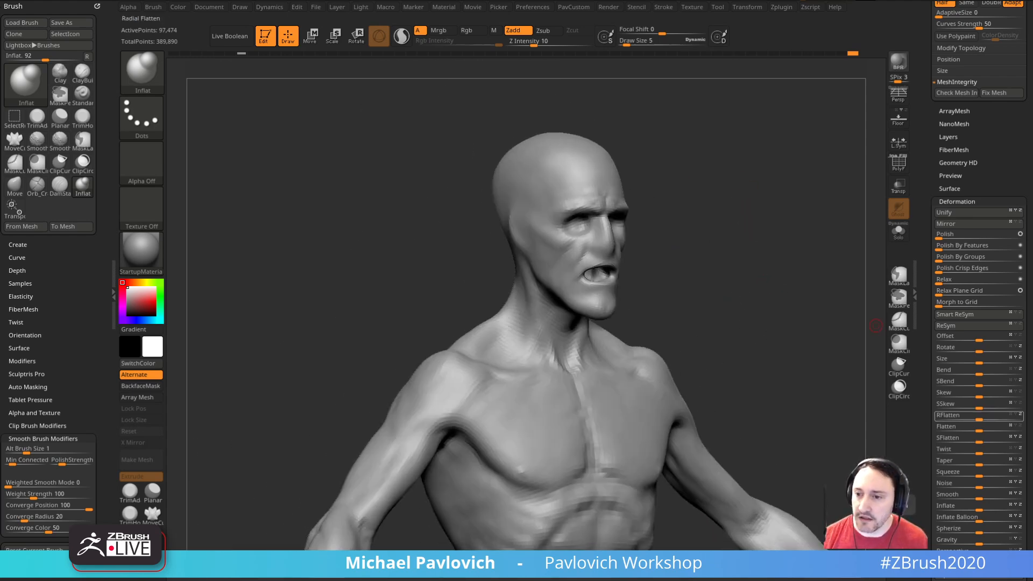
drag(780, 253, 779, 254)
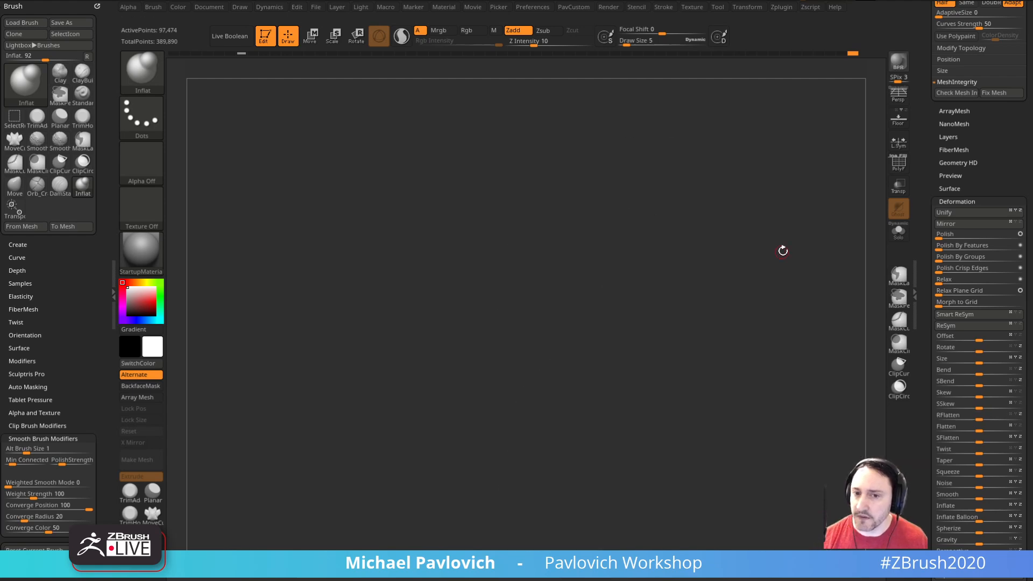
mouse_move(711, 254)
mouse_down()
mouse_move(671, 318)
mouse_move(720, 342)
mouse_up()
key(b)
key(s)
key(t)
key(s)
shift+drag(804, 363, 769, 396)
alt+drag(768, 397, 624, 294)
shift+drag(761, 274, 853, 226)
Step: Preview the body at subdivision level 4 and return to level 3
drag(927, 191, 928, 277)
drag(925, 150, 926, 527)
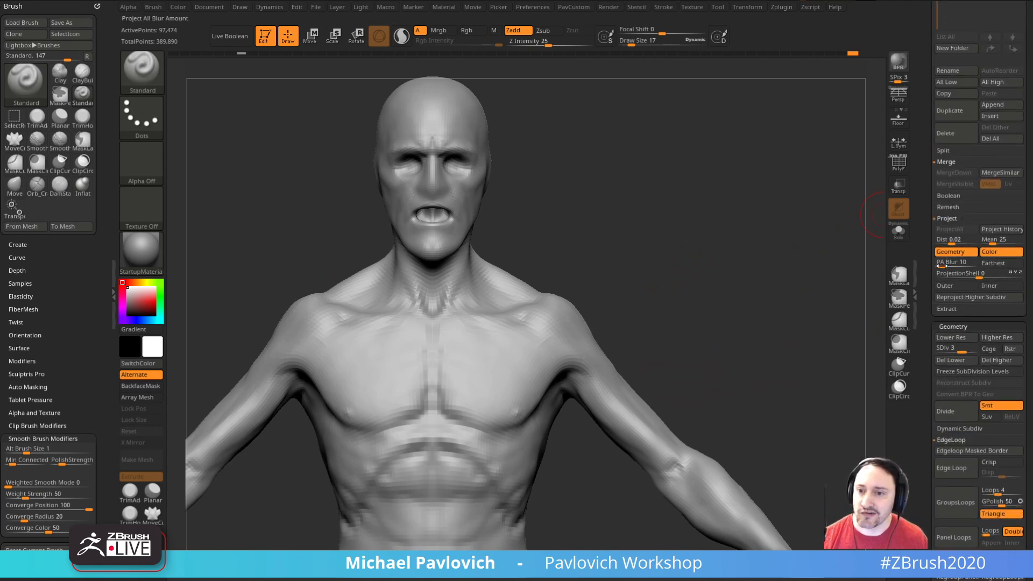
click(971, 348)
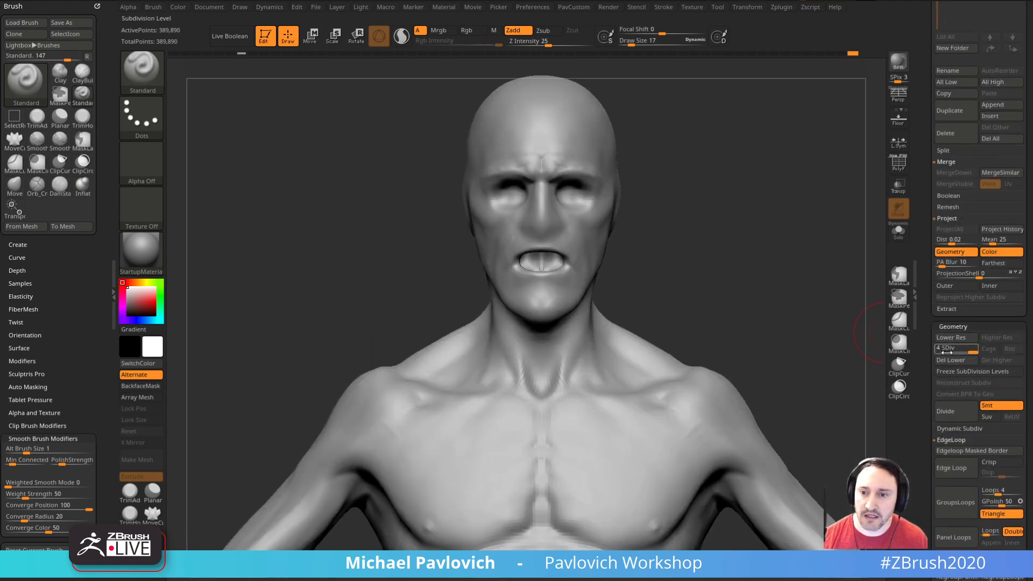
click(966, 349)
mouse_move(809, 249)
mouse_down()
mouse_move(759, 240)
mouse_move(781, 239)
mouse_up()
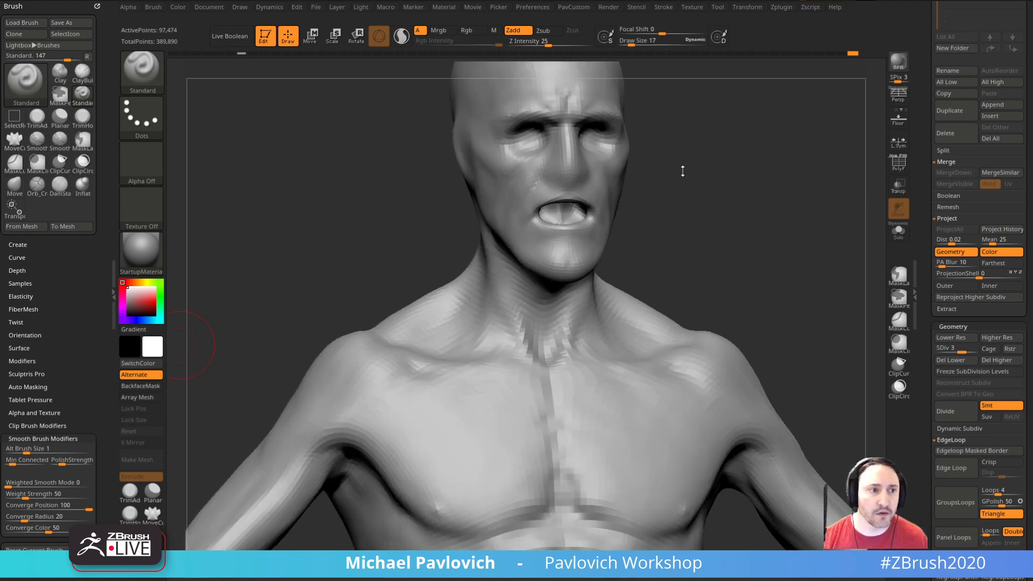
drag(678, 171, 722, 176)
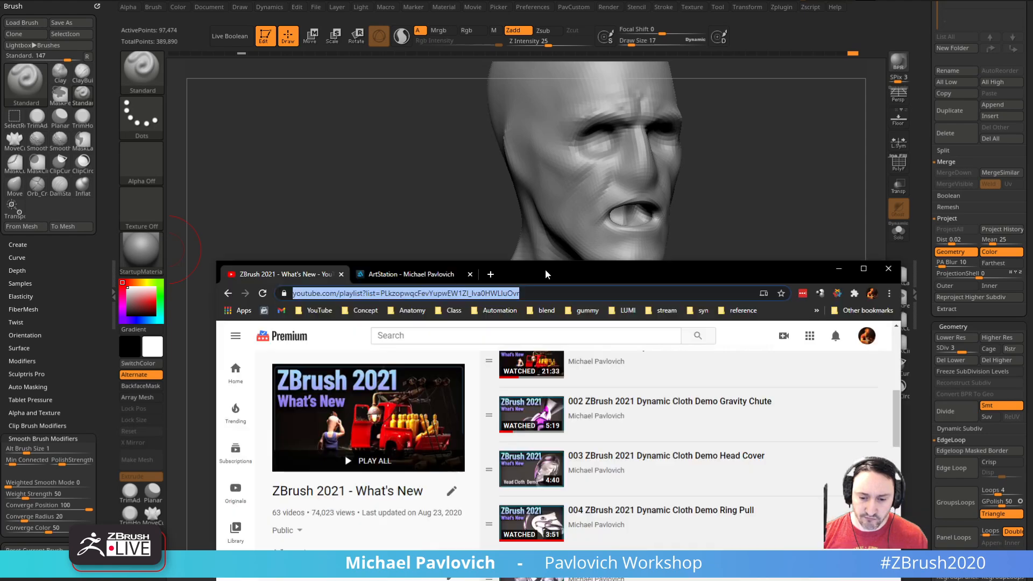
Step: Switch to the browser and browse the "ZBrush 2021 - What's New" YouTube playlist before returning to the sculpt
drag(545, 269, 528, 55)
scroll(573, 352, down, 15)
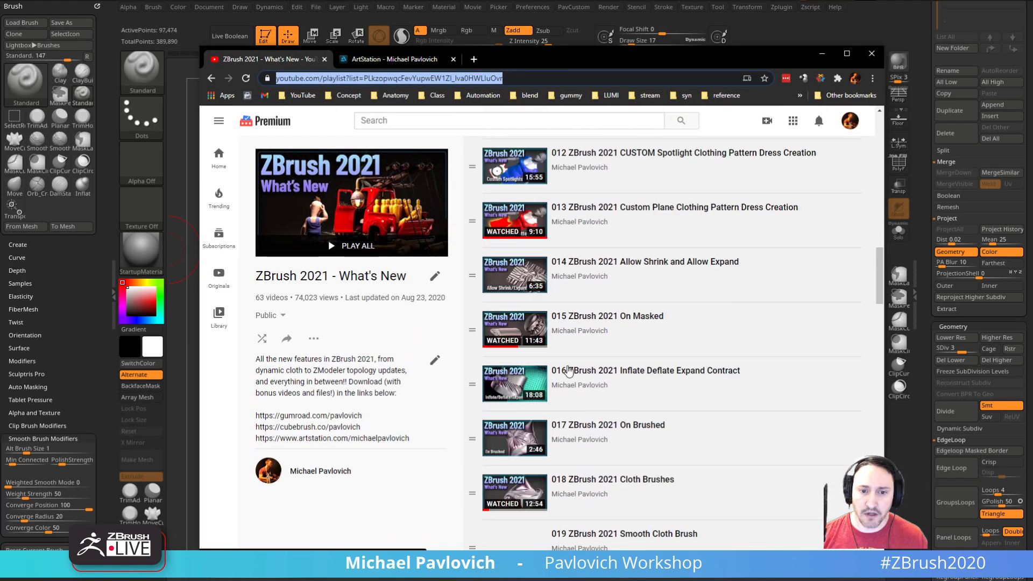
scroll(569, 371, down, 11)
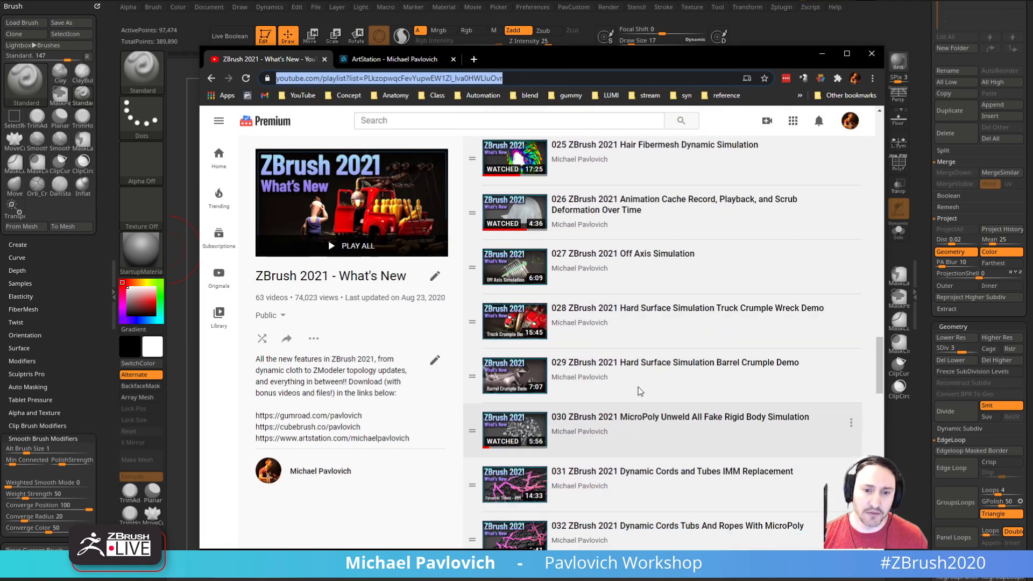
scroll(637, 371, down, 5)
scroll(630, 323, down, 3)
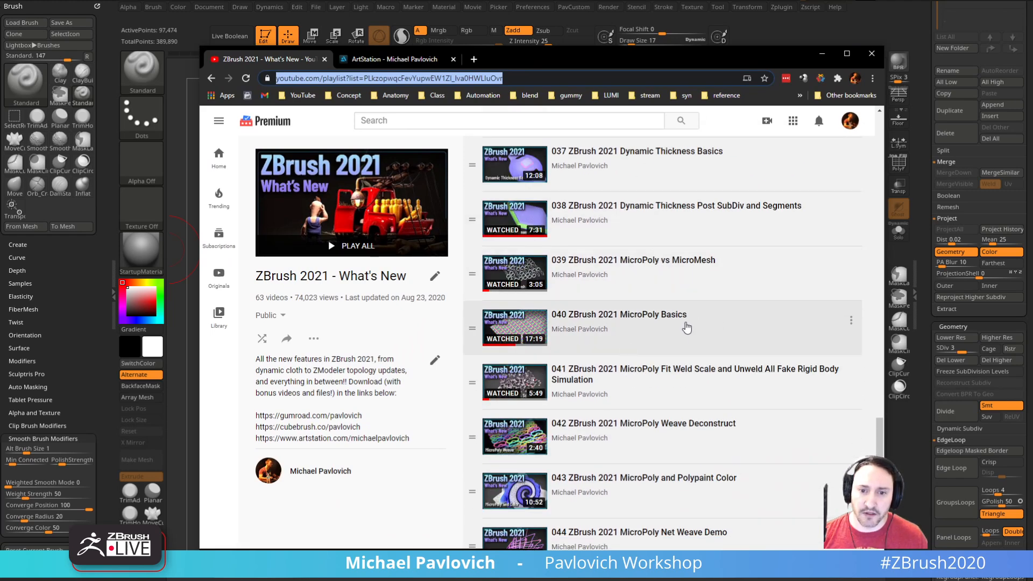
drag(618, 62, 619, 580)
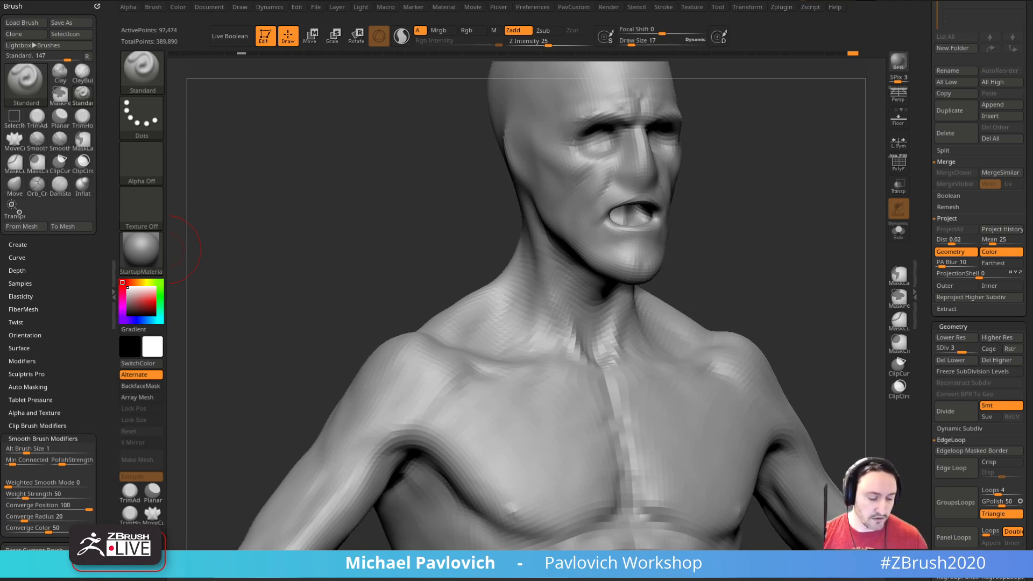
Step: Turn on the floor grid and check the whole figure against it and its Grid Size setting
shift+right_drag(846, 173, 794, 108)
click(898, 115)
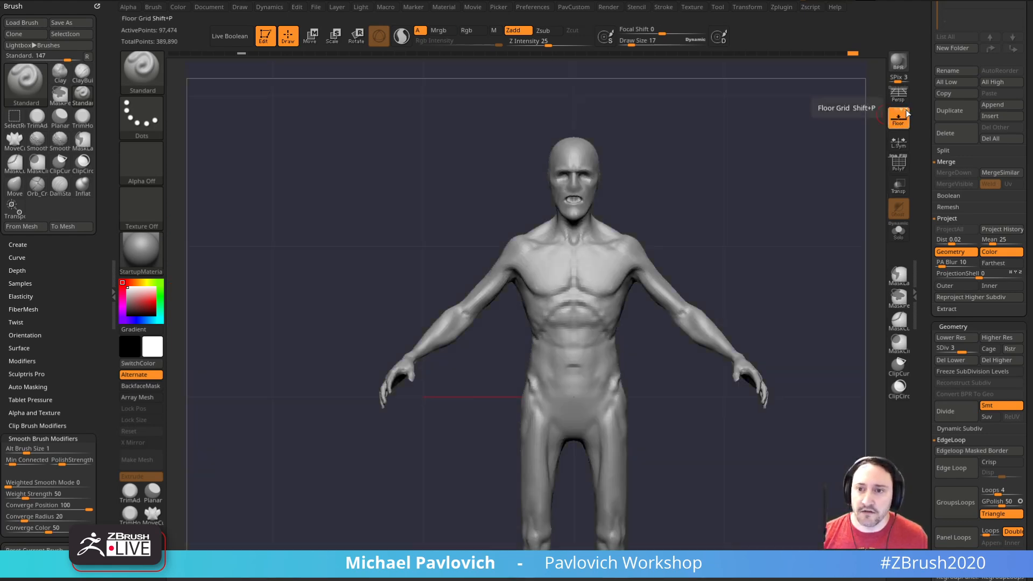
click(240, 7)
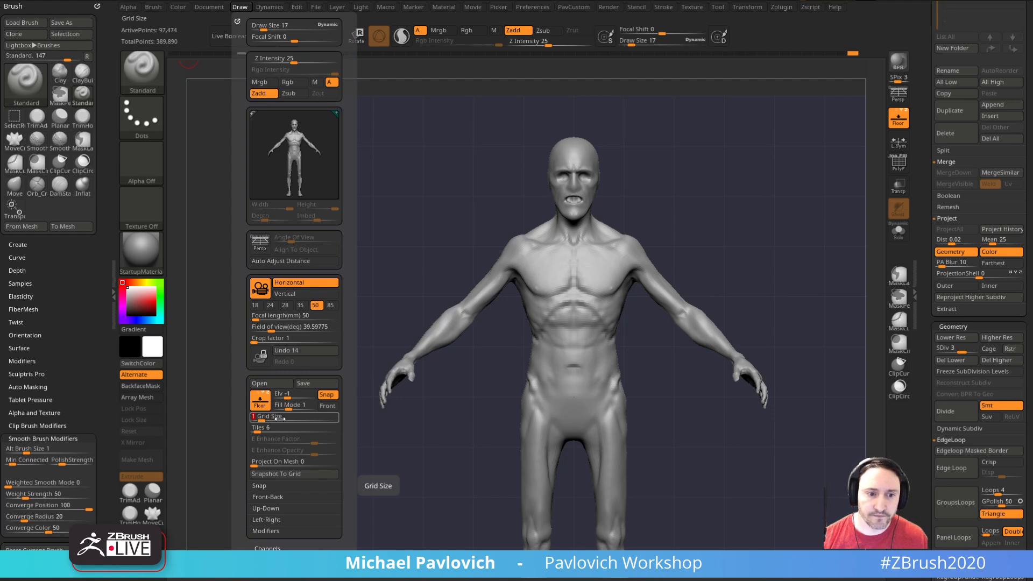
alt+drag(760, 180, 737, 160)
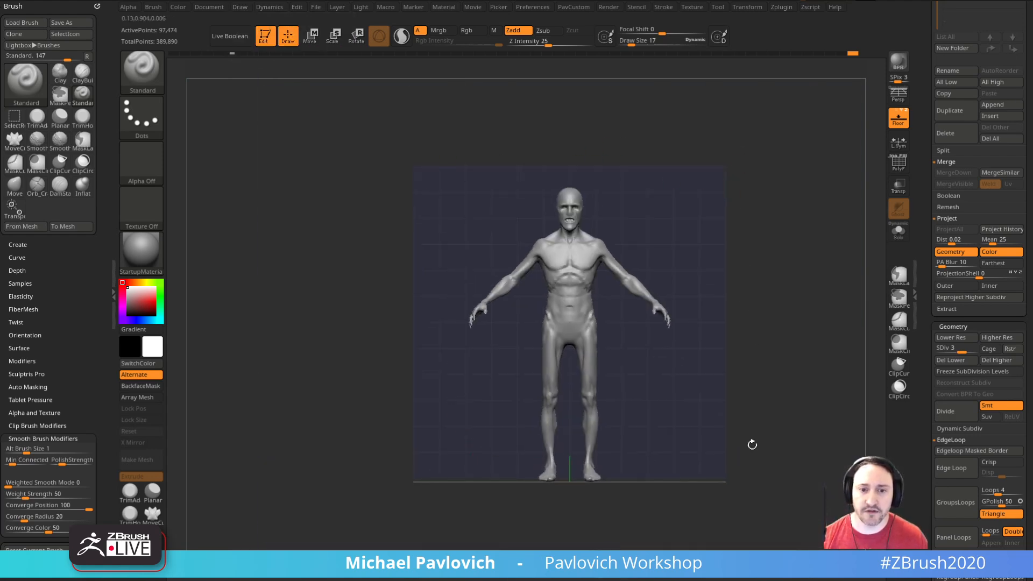
drag(680, 312, 805, 267)
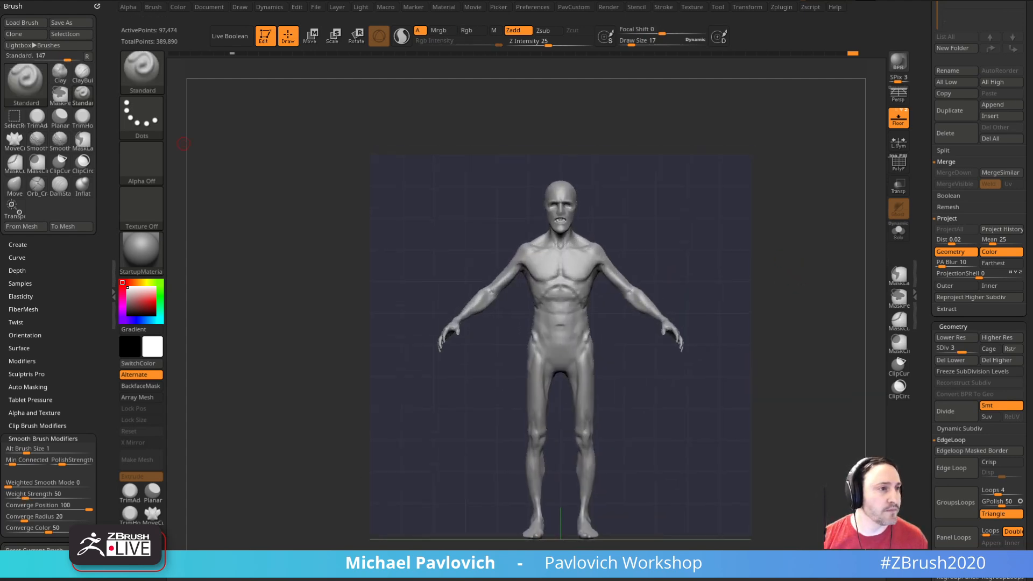
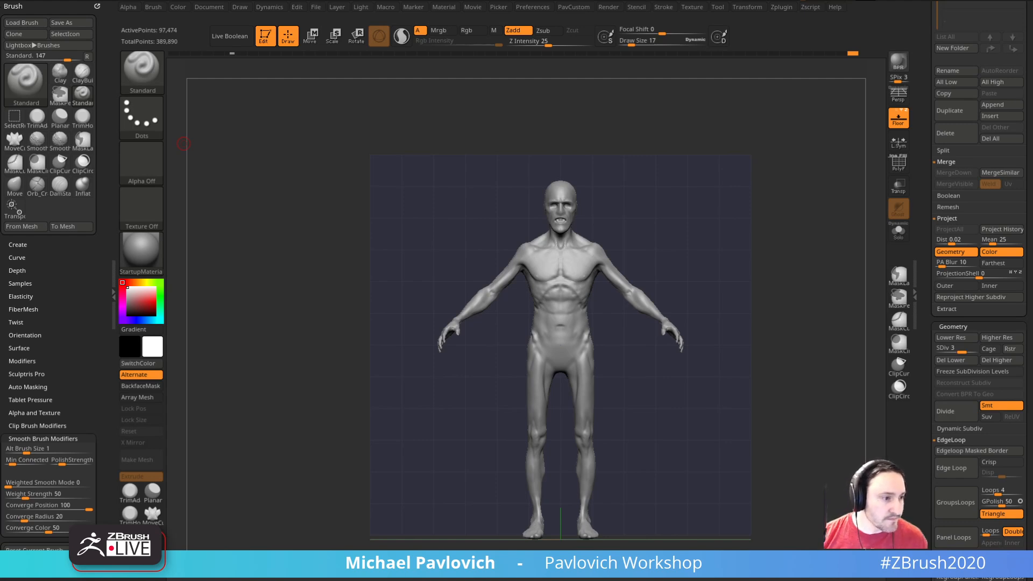
Step: Turn off the floor grid and carve the hollow below the cheekbone with the Standard brush at a smaller draw size
mouse_move(757, 285)
mouse_down()
mouse_move(763, 258)
mouse_move(827, 362)
mouse_move(749, 251)
mouse_move(784, 275)
mouse_move(823, 275)
mouse_up()
click(899, 117)
key(s)
drag(587, 333, 583, 333)
mouse_move(820, 300)
alt+mouse_down()
mouse_move(770, 274)
mouse_move(781, 265)
alt+mouse_up()
drag(713, 245, 745, 237)
key(bracketleft)
alt+drag(557, 299, 580, 326)
Step: Continue sculpting the sunken cheek toward the jaw with the Standard brush and readjust its draw size
drag(750, 277, 686, 281)
alt+drag(699, 283, 684, 301)
drag(773, 276, 789, 279)
alt+drag(695, 303, 649, 345)
mouse_move(767, 295)
mouse_down()
mouse_move(796, 304)
mouse_move(759, 289)
mouse_up()
text(s15)
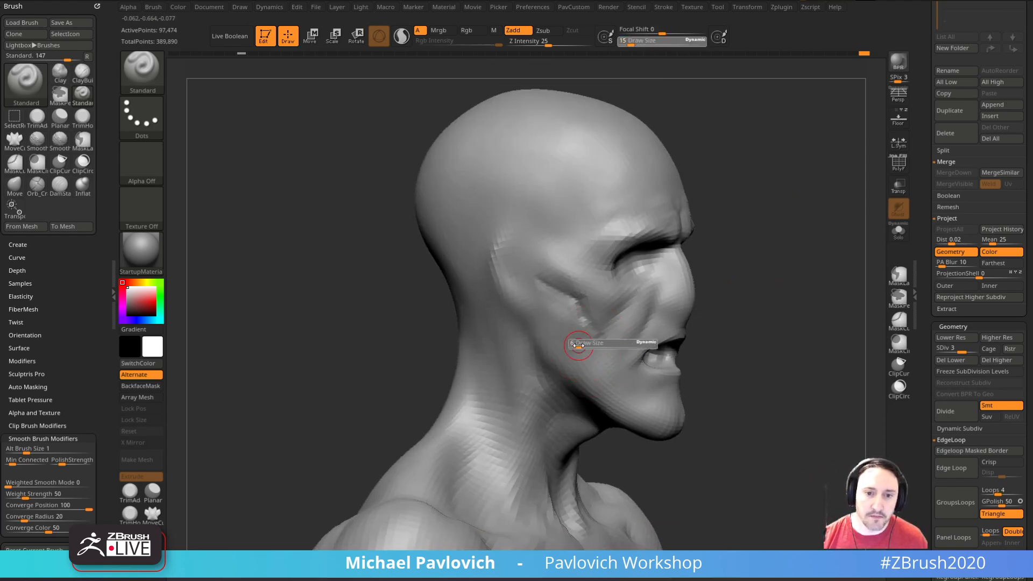
drag(578, 345, 577, 344)
Step: Switch to the Clay brush and carve the nose away into an open nasal cavity
drag(706, 271, 715, 268)
key(b)
key(c)
key(l)
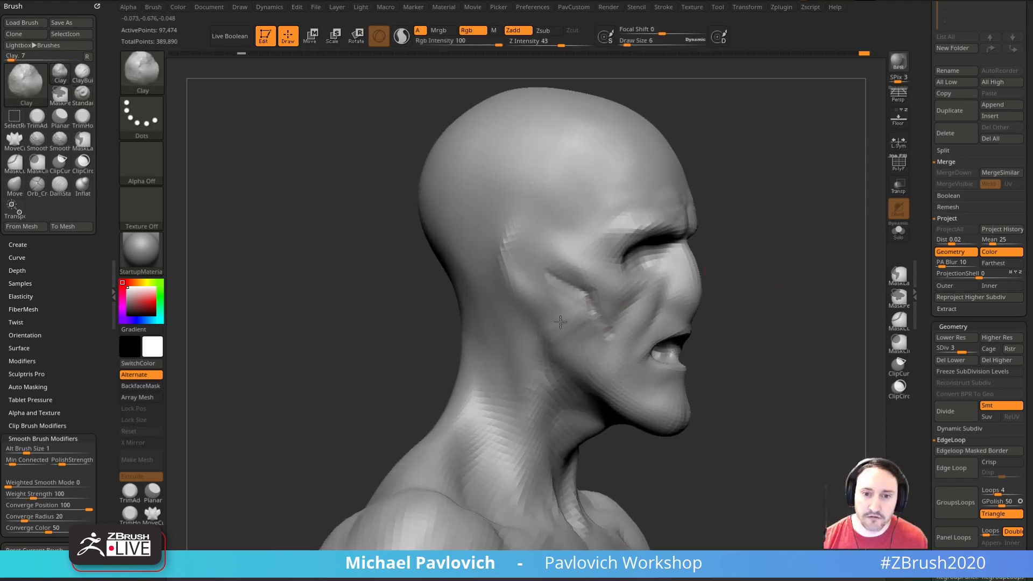
drag(764, 306, 604, 341)
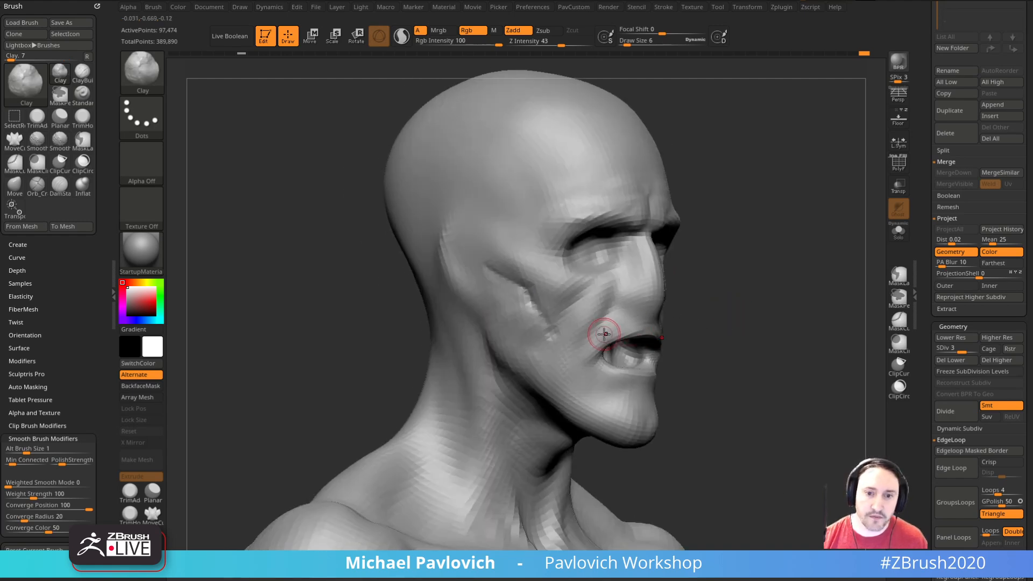
drag(709, 312, 716, 285)
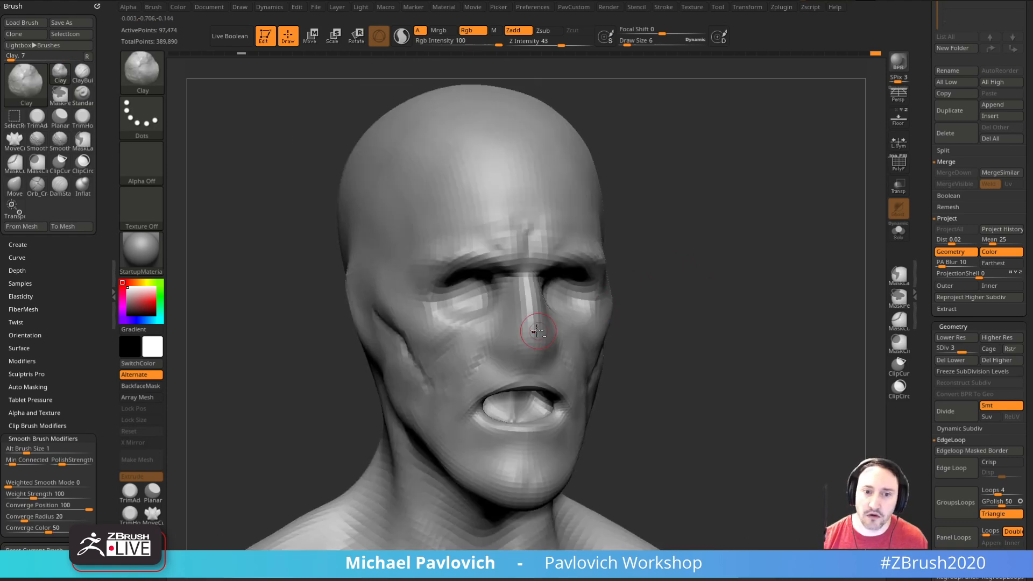
drag(524, 314, 526, 356)
shift+right_drag(595, 304, 567, 308)
mouse_move(529, 312)
mouse_down()
mouse_move(515, 353)
mouse_move(532, 351)
mouse_up()
right_drag(597, 309, 692, 299)
drag(533, 339, 518, 355)
ctrl+right_drag(635, 302, 664, 241)
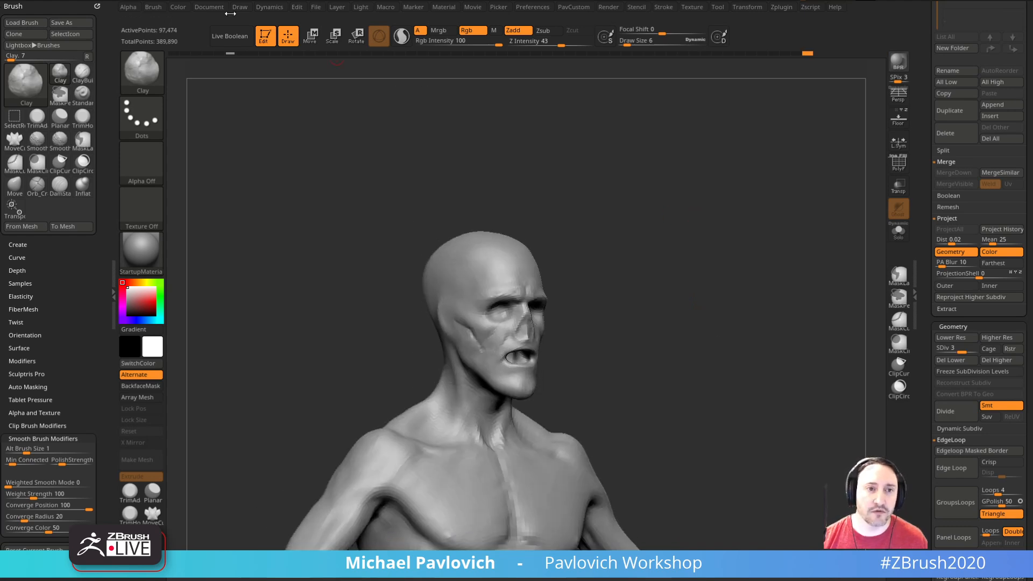
Step: Clear the canvas out of edit mode and load the Ryan_Kingslien anatomy tool from the LightBox tool library
click(264, 35)
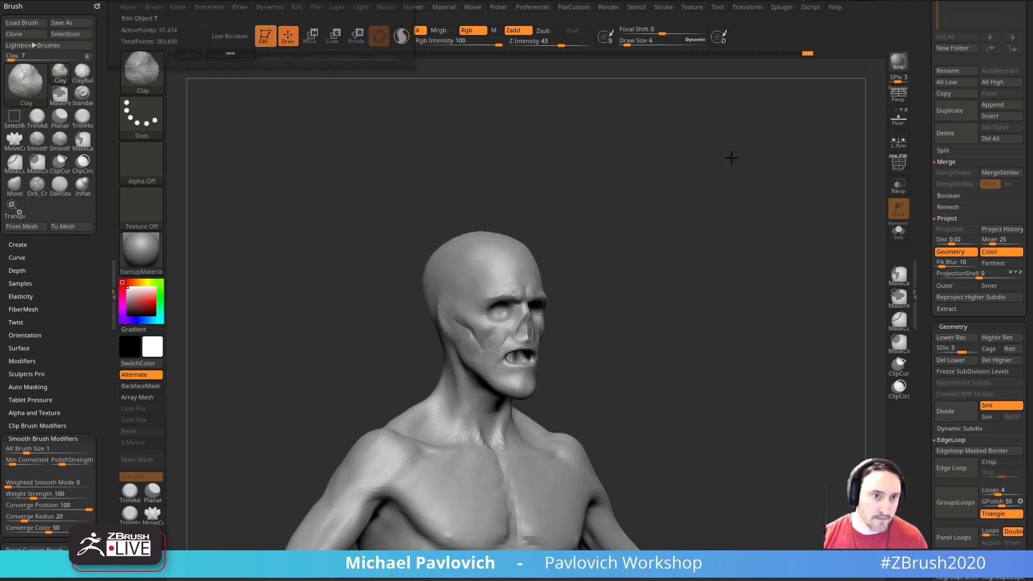
key(ctrl+n)
drag(928, 150, 927, 528)
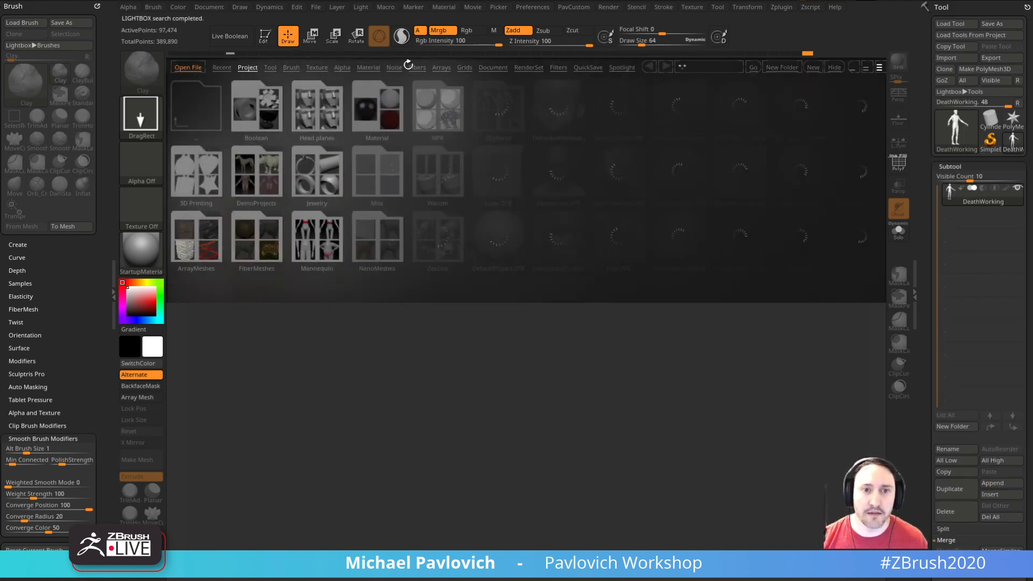
click(271, 68)
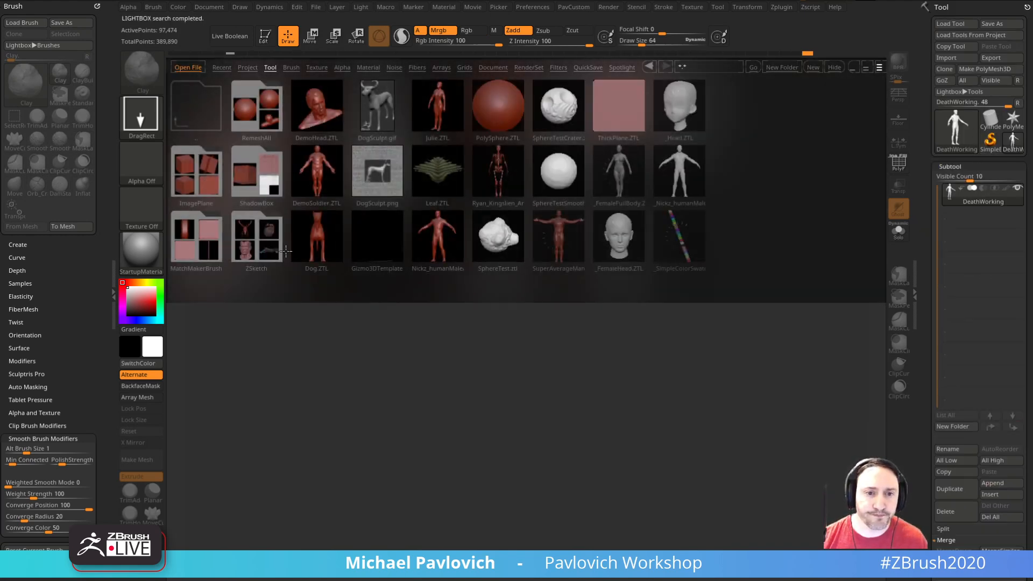
double_click(511, 161)
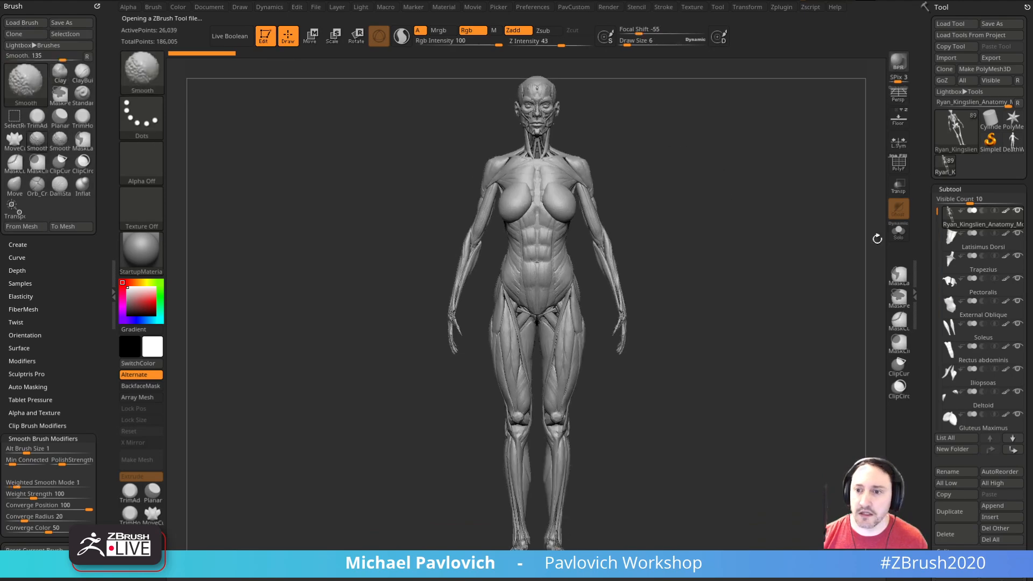
Step: Solo the anatomy model's skeleton, isolate the skull and split the hidden bones into a separate subtool
click(899, 232)
mouse_move(833, 215)
mouse_down()
mouse_move(805, 268)
mouse_move(737, 299)
mouse_move(702, 509)
mouse_up()
ctrl+shift+click(142, 79)
ctrl+shift+click(431, 129)
ctrl+shift+drag(441, 165, 533, 152)
key(ctrl+shift+a)
key(3)
click(751, 286)
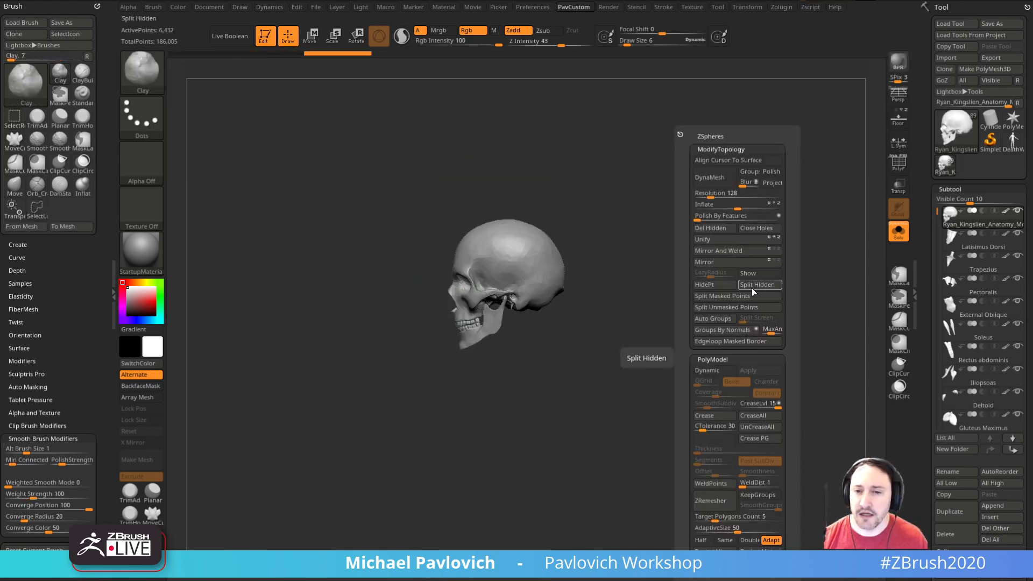
click(721, 240)
Step: Delete all subtools of the anatomy model except the skull
drag(932, 247, 927, 179)
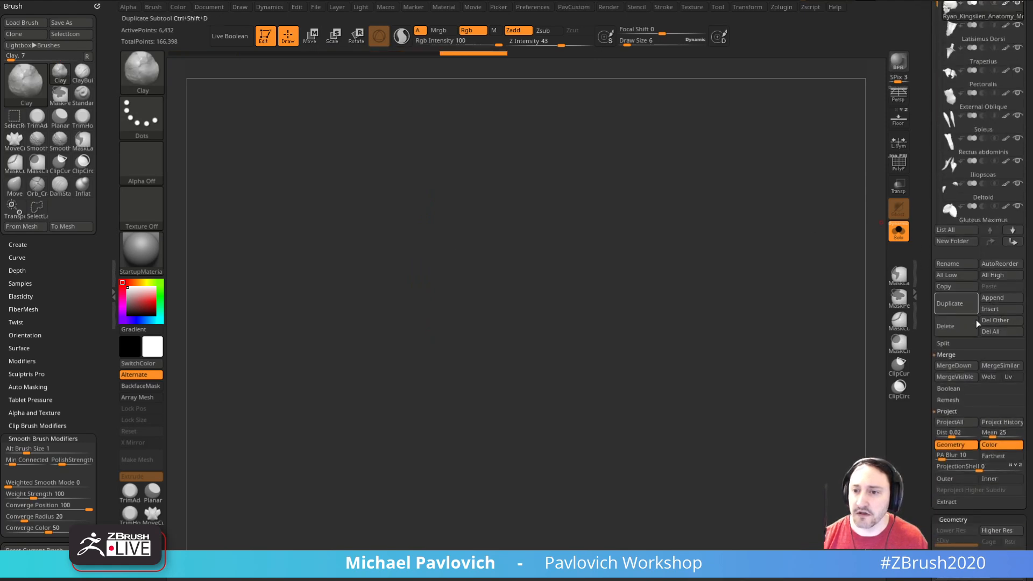
drag(928, 288, 930, 406)
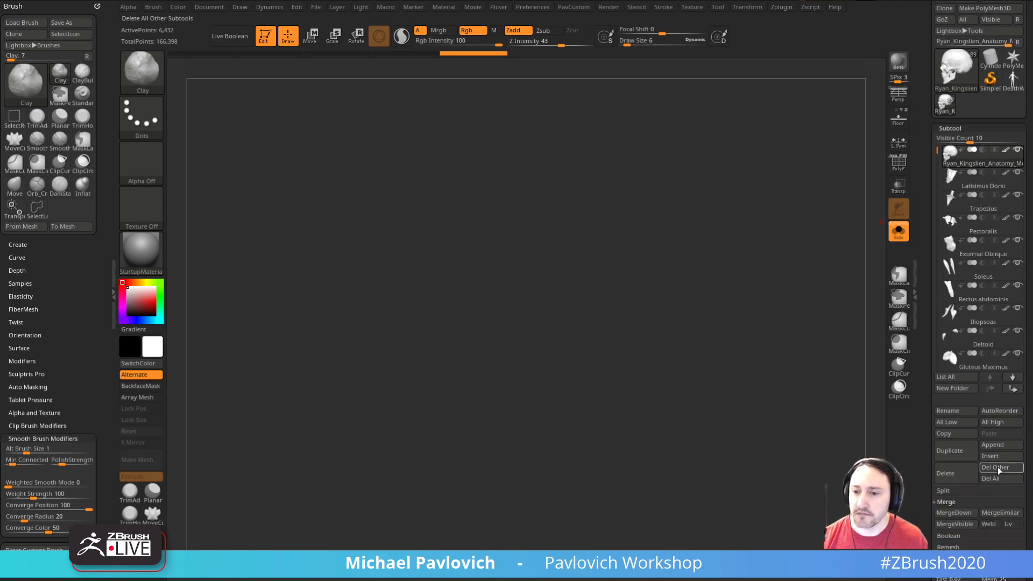
click(998, 468)
click(947, 491)
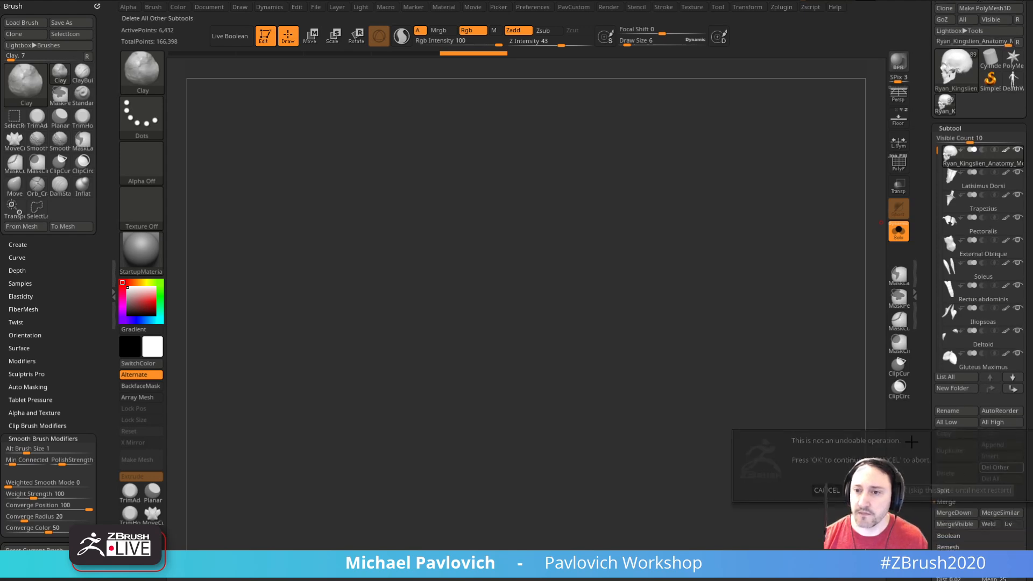
Step: Switch to the DeathWorking tool, insert the skull as a subtool and show it together with the body
click(1010, 86)
click(984, 457)
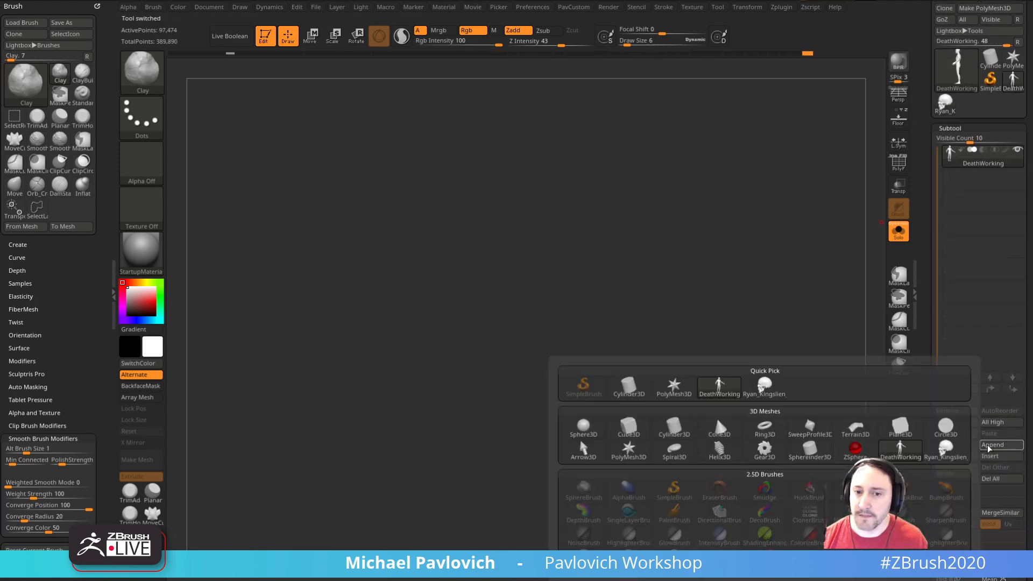
click(757, 396)
key(f)
drag(772, 263, 820, 287)
click(899, 232)
Step: Select the skull subtool and place the Move gizmo on it
click(973, 190)
shift+drag(829, 216, 792, 303)
key(2)
click(670, 240)
key(w)
drag(523, 313, 448, 353)
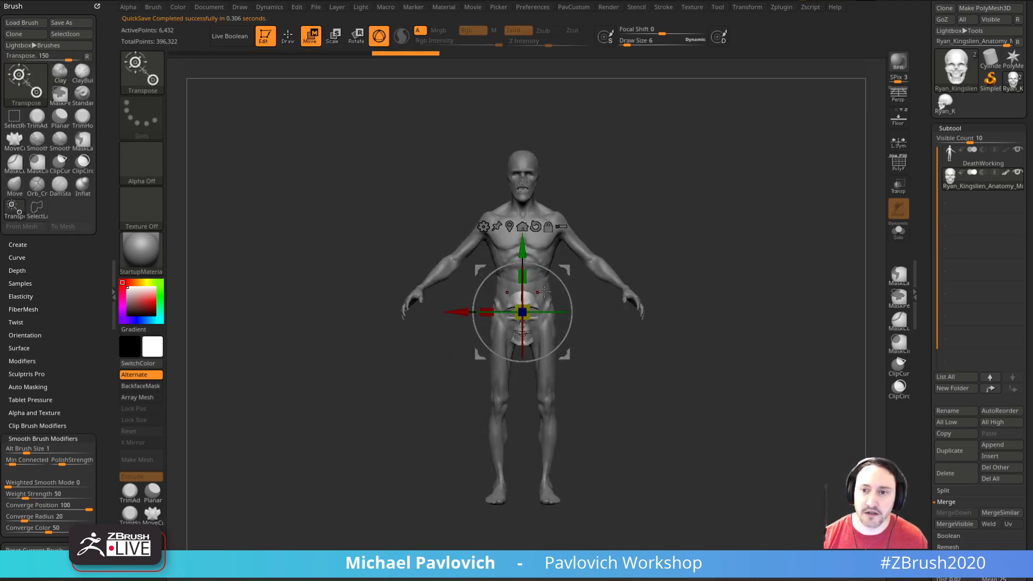
Step: Turn on ghosted transparency so the skull can be aligned through the body from the side
click(898, 234)
click(897, 187)
shift+drag(867, 192, 840, 200)
alt+drag(840, 200, 842, 242)
click(900, 232)
alt+drag(795, 208, 799, 296)
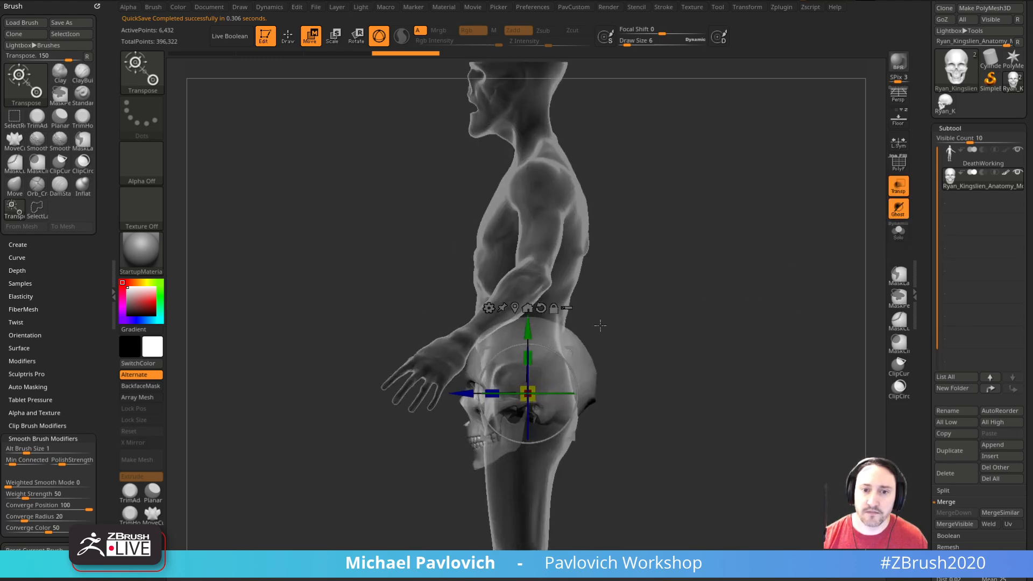
Step: Move the skull up into the character's head and scale it to fit the head's outline
drag(569, 438, 569, 189)
alt+drag(701, 199, 731, 450)
drag(602, 351, 594, 289)
drag(551, 331, 542, 331)
alt+drag(674, 269, 724, 294)
drag(592, 308, 590, 294)
Step: Return to Draw mode, check the skull's fit from the side and turn off transparency
key(q)
mouse_move(683, 284)
mouse_down()
mouse_move(746, 284)
mouse_move(746, 270)
mouse_move(733, 270)
mouse_move(786, 279)
mouse_up()
drag(744, 388, 733, 375)
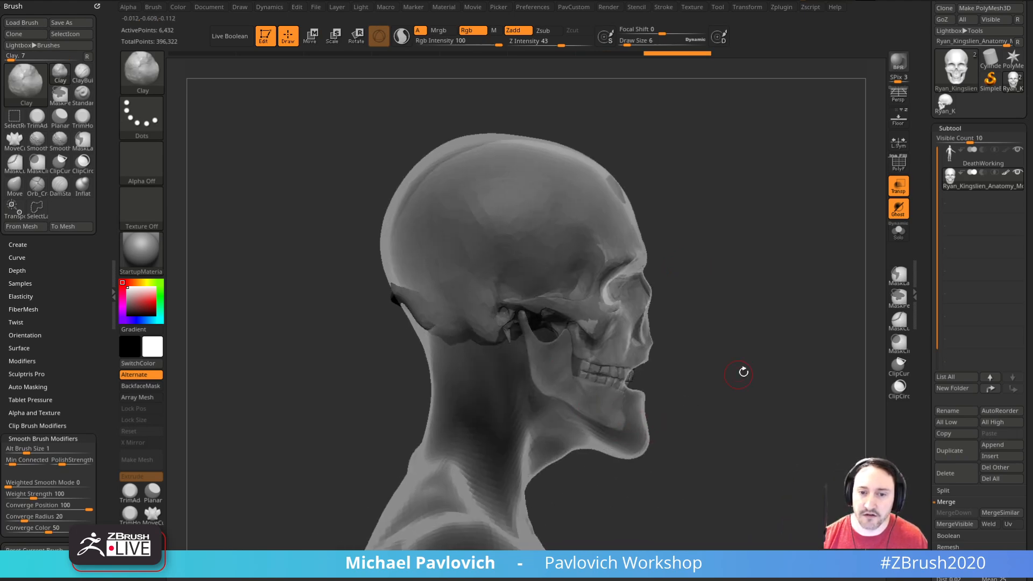
drag(772, 301, 736, 338)
click(898, 188)
Step: Solo the skull, isolate the teeth and split them into their own subtool
click(899, 231)
mouse_move(786, 290)
mouse_down()
mouse_move(834, 295)
mouse_move(724, 290)
mouse_up()
key(ctrl+shift)
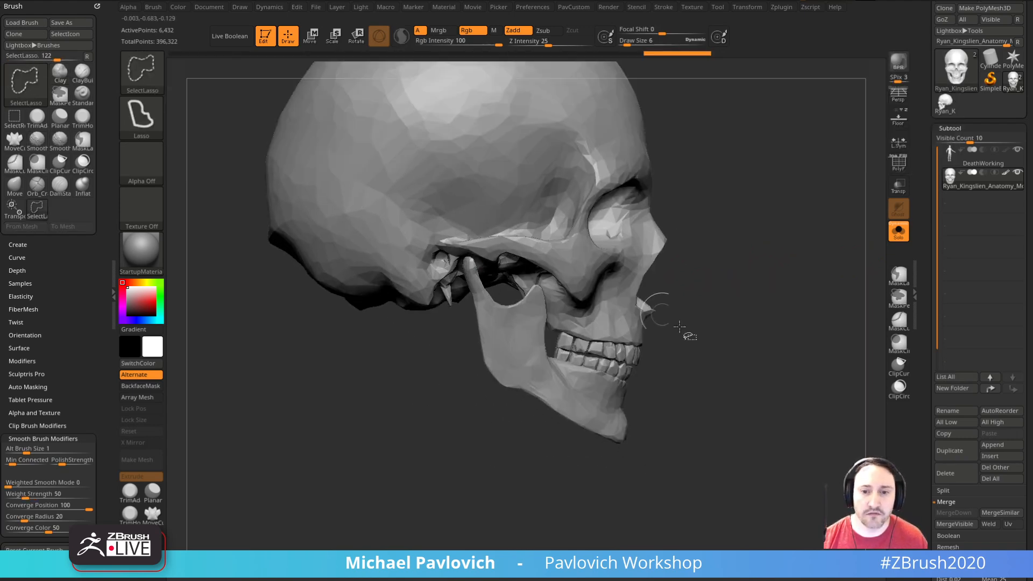
mouse_move(682, 372)
ctrl+shift+mouse_down()
mouse_move(550, 344)
mouse_move(676, 378)
ctrl+shift+mouse_up()
key(ctrl+shift+a)
key(4)
click(802, 286)
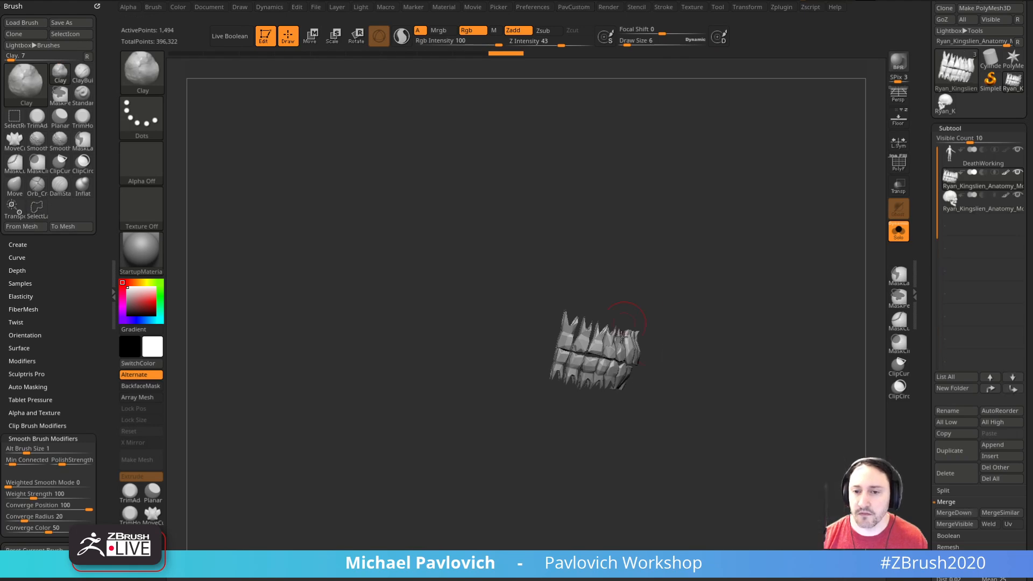
Step: Hide the toothless skull, leave Solo mode and select the DeathWorking body with the teeth showing in its mouth
click(997, 208)
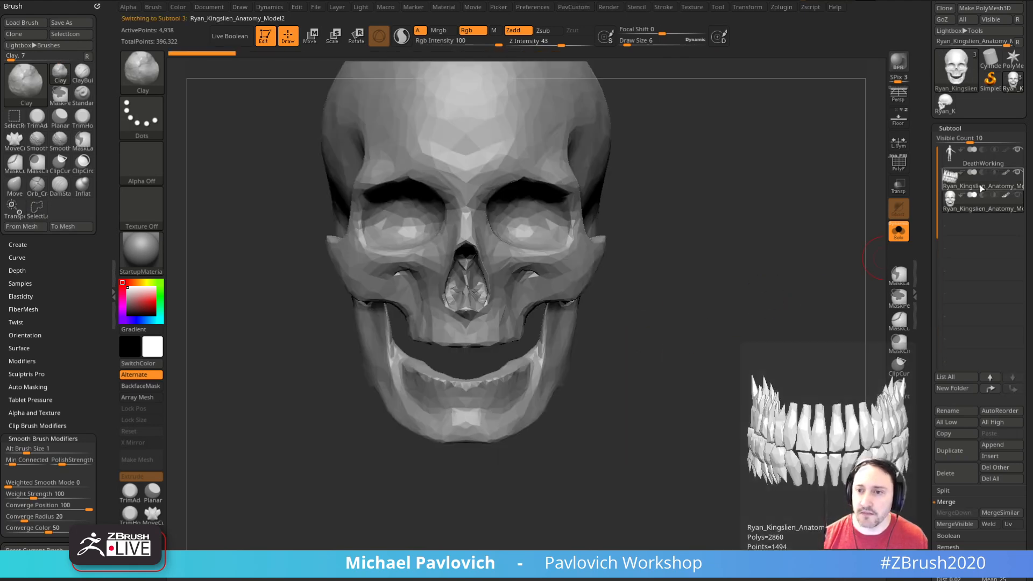
click(899, 232)
drag(761, 262, 764, 289)
alt+click(614, 218)
mouse_move(734, 252)
shift+mouse_down()
mouse_move(821, 301)
mouse_move(741, 274)
mouse_move(753, 294)
mouse_move(719, 295)
mouse_move(844, 272)
shift+mouse_up()
Step: Switch to the Standard brush and select the skull subtool to compare it with the sculpted head
key(b)
key(s)
key(t)
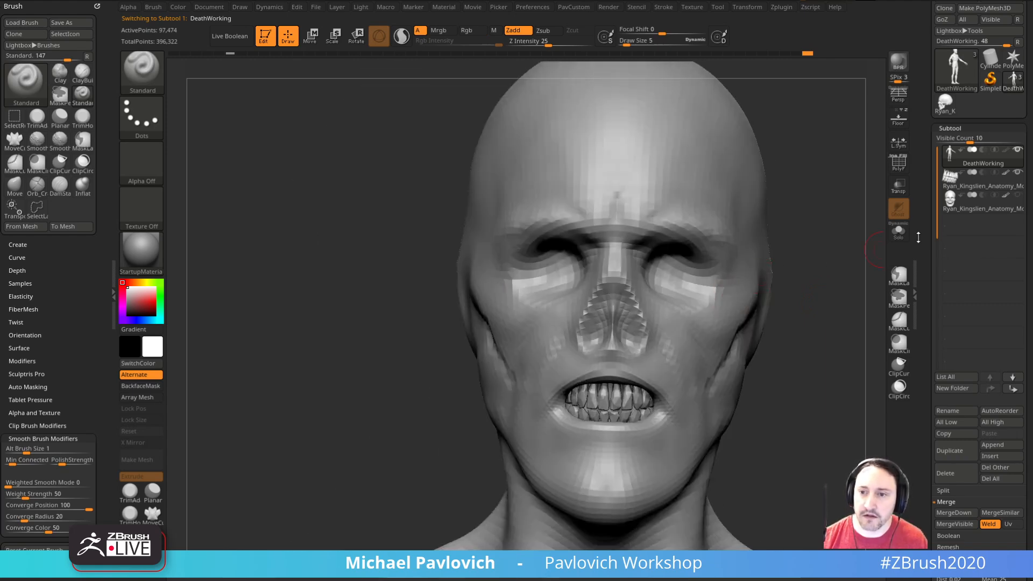
click(955, 208)
alt+drag(841, 327, 825, 287)
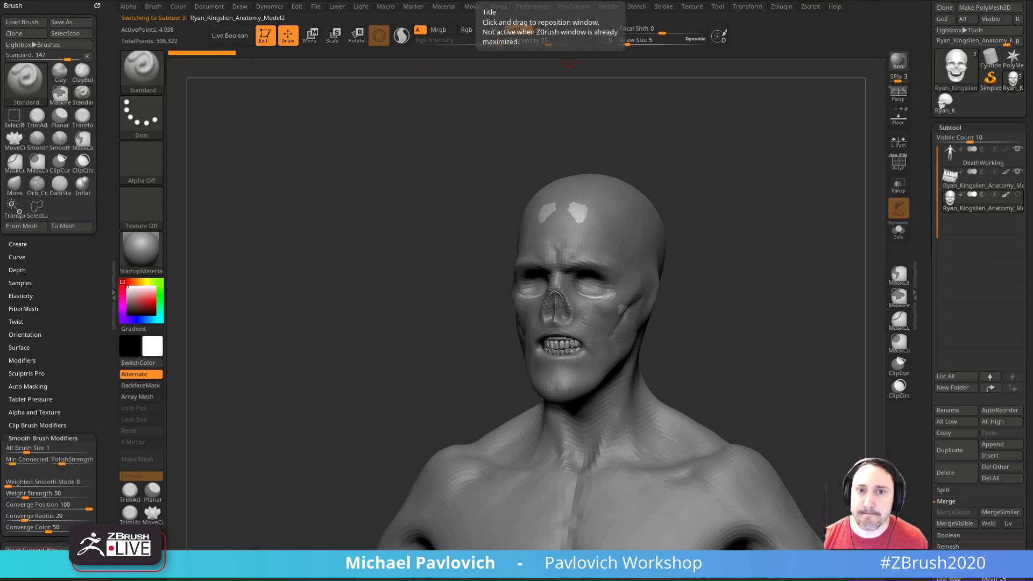
Step: Toggle the thumbnail preview on and off in the preferences
click(537, 8)
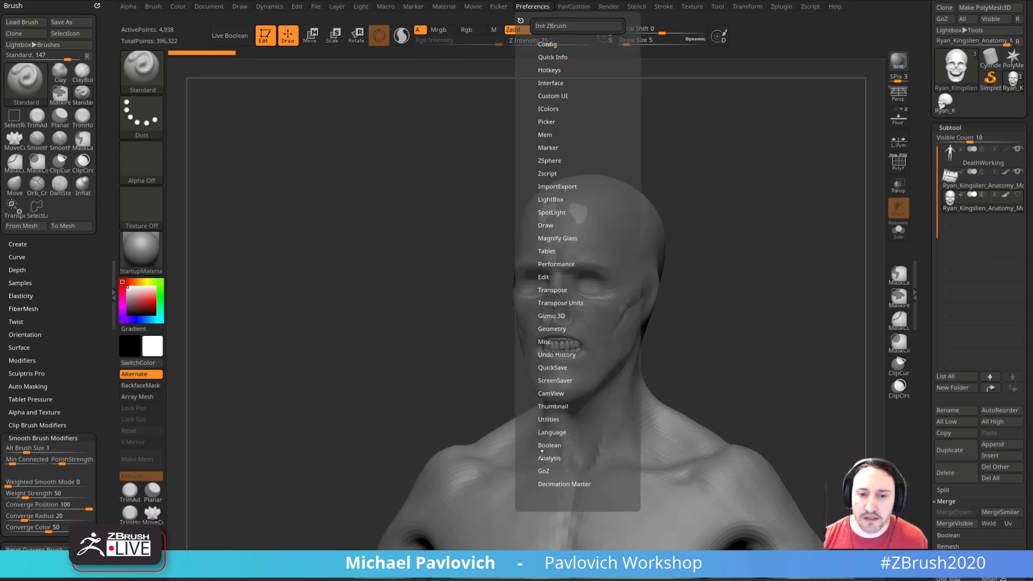
click(550, 407)
click(548, 418)
click(549, 417)
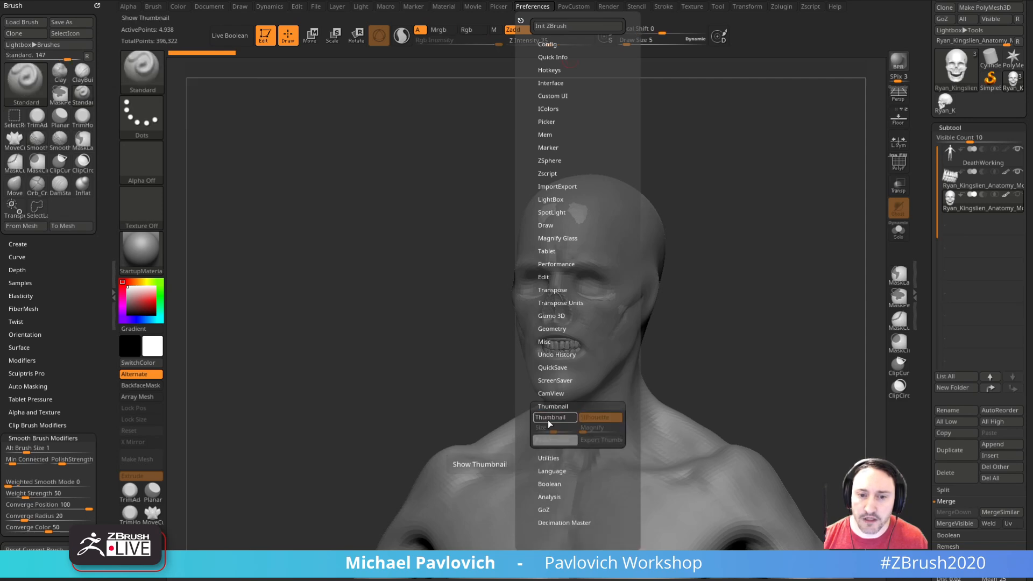
Step: Turn on CamView and cycle through its models to the skull
click(551, 393)
click(550, 405)
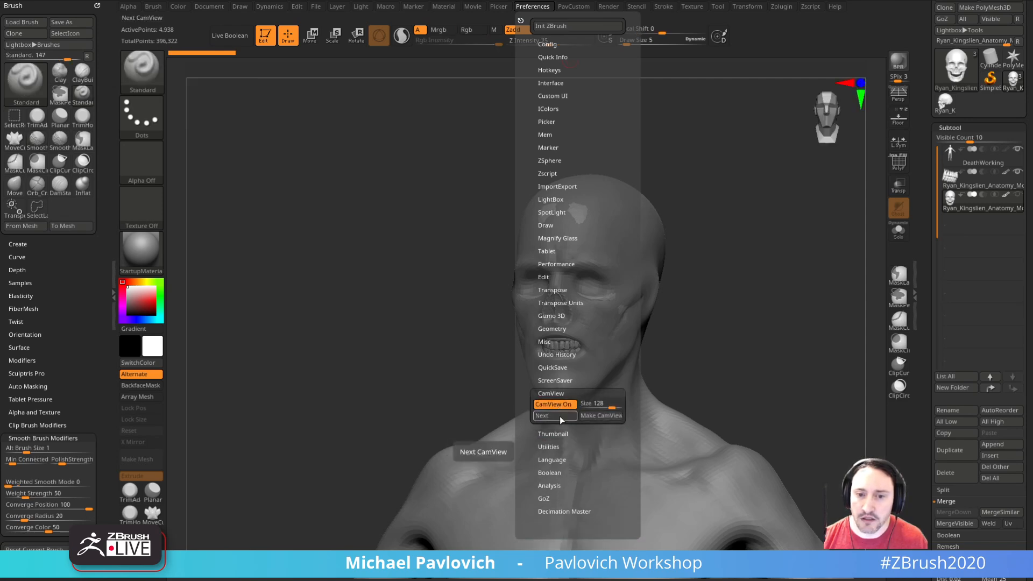
click(560, 415)
click(560, 415)
click(560, 416)
click(559, 416)
click(559, 415)
click(559, 416)
click(560, 415)
click(560, 416)
Step: Set the CamView size to 250, try it while turning the head, and switch CamView off
drag(608, 404, 627, 402)
drag(785, 263, 701, 330)
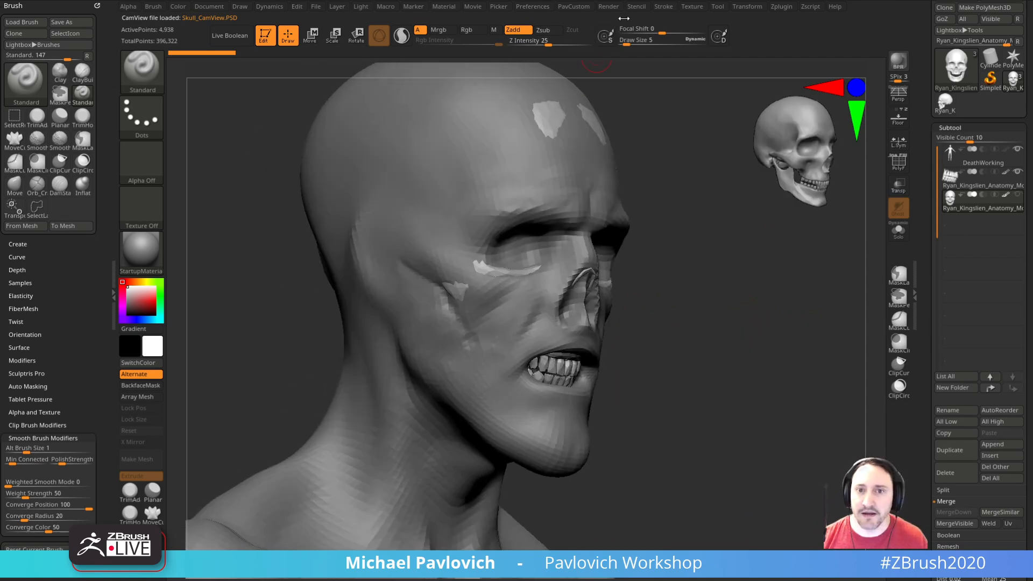
click(543, 8)
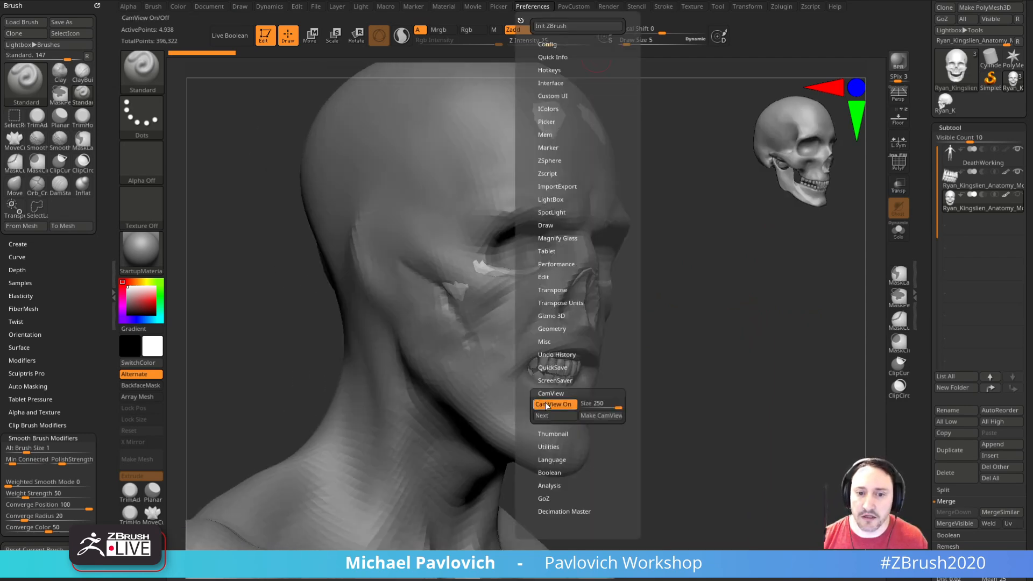
click(547, 406)
Step: Select the DeathWorking body and pull the mouth corners back over the teeth with the MoveAccu brush
mouse_move(691, 287)
mouse_down()
mouse_move(720, 311)
mouse_move(729, 307)
mouse_move(544, 353)
mouse_up()
mouse_move(712, 311)
mouse_down()
mouse_move(738, 334)
mouse_move(775, 325)
mouse_move(733, 335)
mouse_move(712, 327)
mouse_move(740, 326)
mouse_up()
alt+click(515, 364)
key(1)
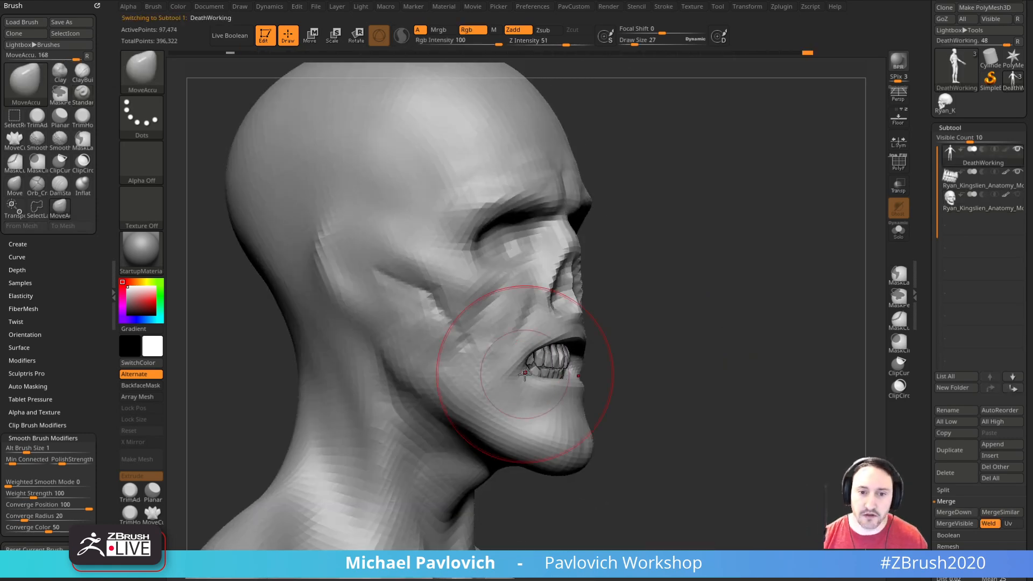
drag(511, 369, 507, 368)
key(s)
drag(507, 368, 496, 368)
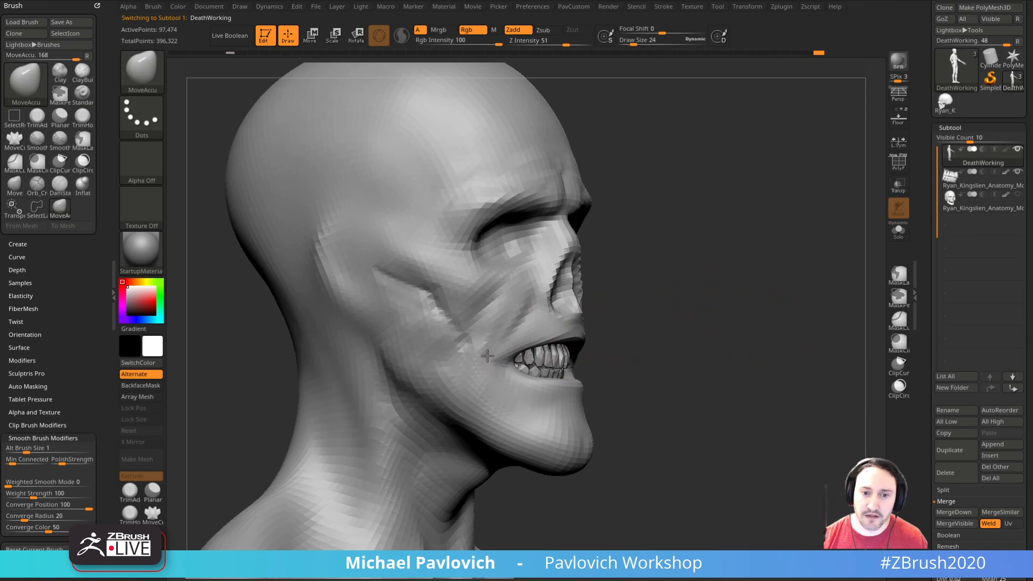
Step: Reshape the upper and lower lips around the teeth with the MoveAccu brush at varying draw sizes
drag(646, 350, 570, 352)
mouse_move(466, 405)
mouse_down()
mouse_move(495, 396)
mouse_move(496, 368)
mouse_up()
key(s)
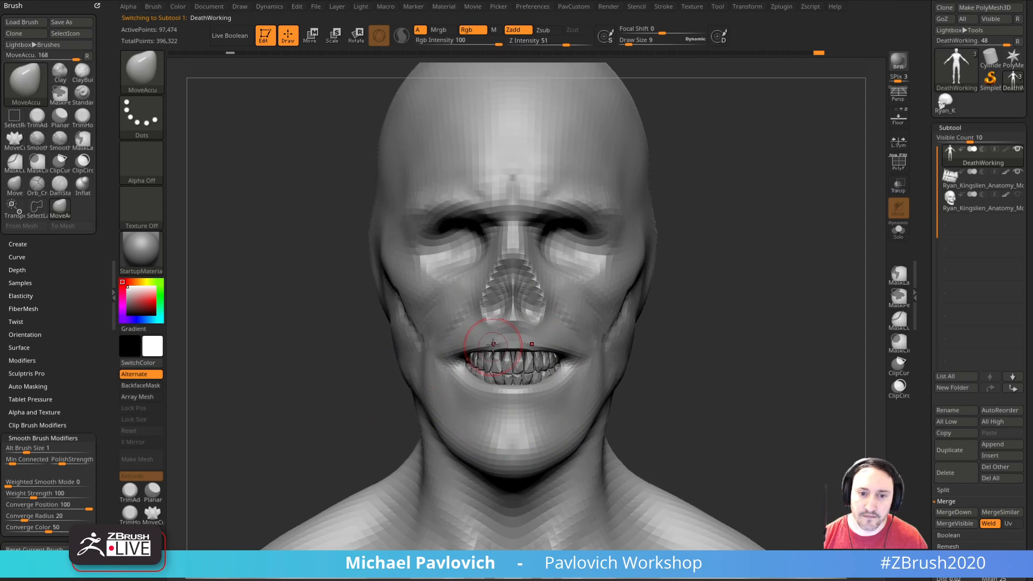
drag(685, 341, 457, 395)
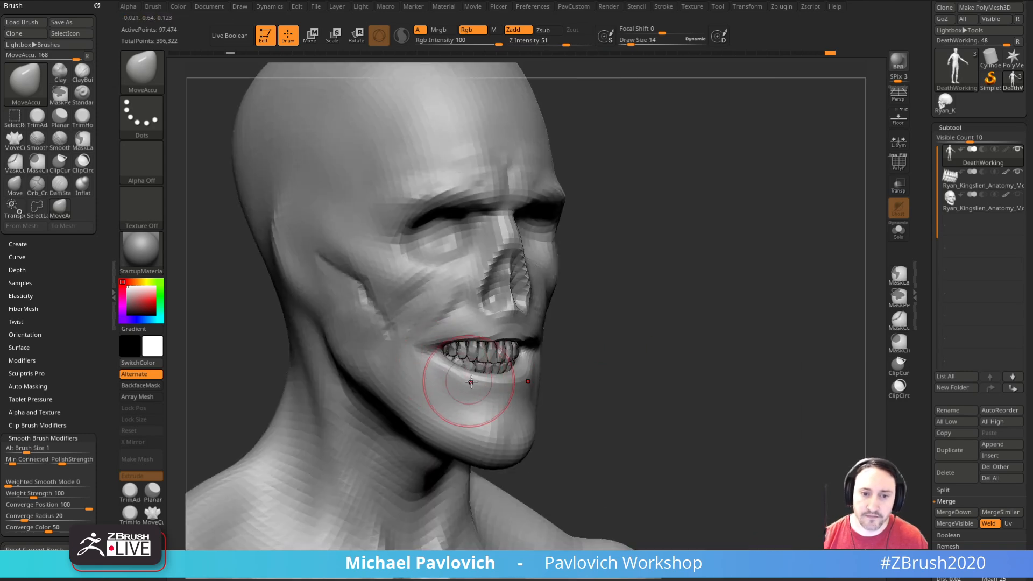
mouse_move(603, 357)
mouse_down()
mouse_move(648, 355)
mouse_move(633, 339)
mouse_move(517, 387)
mouse_move(463, 376)
mouse_up()
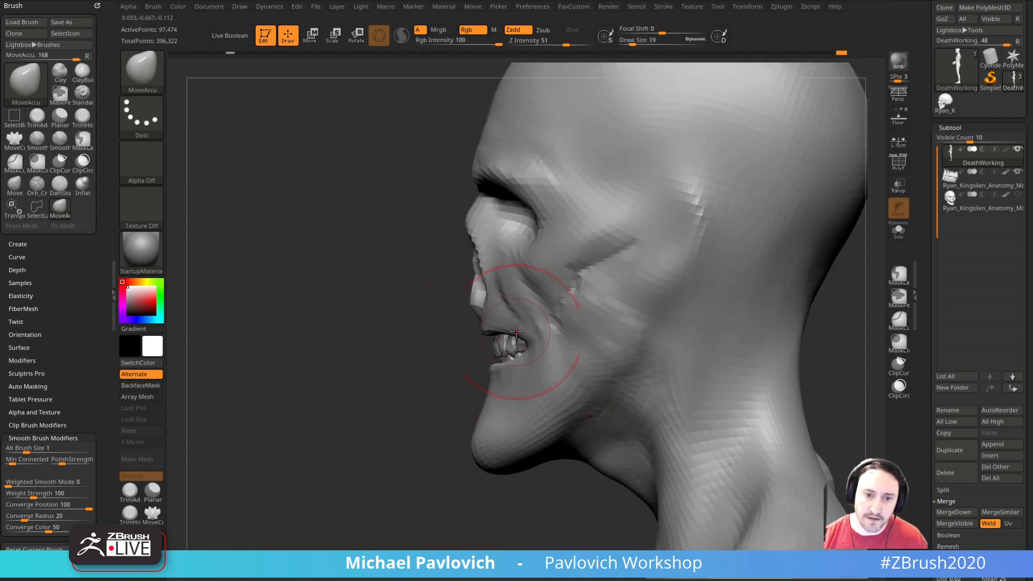
drag(516, 332, 508, 358)
drag(366, 371, 517, 371)
mouse_move(696, 329)
mouse_down()
mouse_move(695, 339)
mouse_move(698, 309)
mouse_move(667, 318)
mouse_up()
Step: Switch to the Standard brush and refine the lips and mouth corners around the teeth
key(b)
key(s)
key(t)
key(b)
key(d)
key(s)
key(b)
key(s)
key(t)
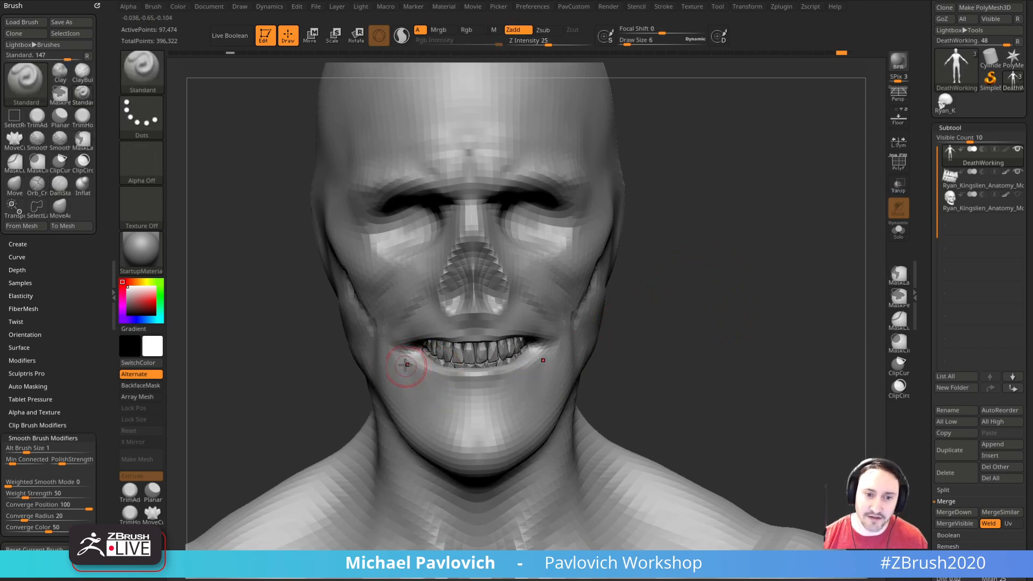
drag(783, 328, 815, 344)
mouse_move(464, 362)
shift+mouse_down()
mouse_move(487, 342)
mouse_move(479, 350)
shift+mouse_up()
Step: Refine the facial forms and brow above the eye socket with the Standard brush
drag(759, 322, 694, 321)
shift+drag(626, 317, 604, 309)
mouse_move(721, 297)
mouse_down()
mouse_move(788, 295)
mouse_move(770, 318)
mouse_move(729, 263)
mouse_up()
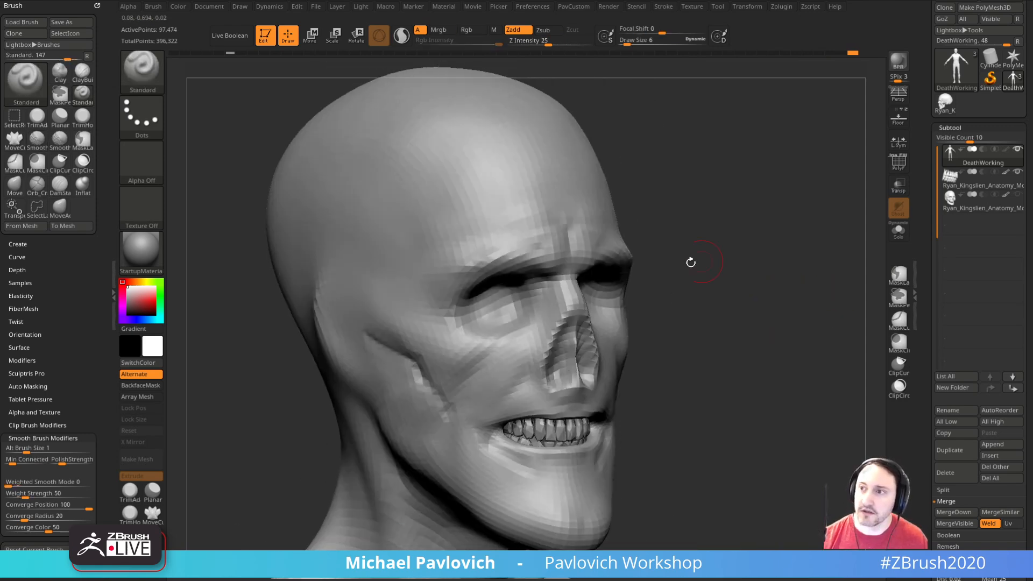
shift+drag(484, 272, 535, 261)
Step: Switch to the Clay brush and refine the cheek and jaw forms at draw sizes 5 to 10
mouse_move(730, 273)
mouse_down()
mouse_move(747, 273)
mouse_move(716, 302)
mouse_move(725, 300)
mouse_move(717, 263)
mouse_move(638, 269)
mouse_up()
key(b)
key(c)
key(l)
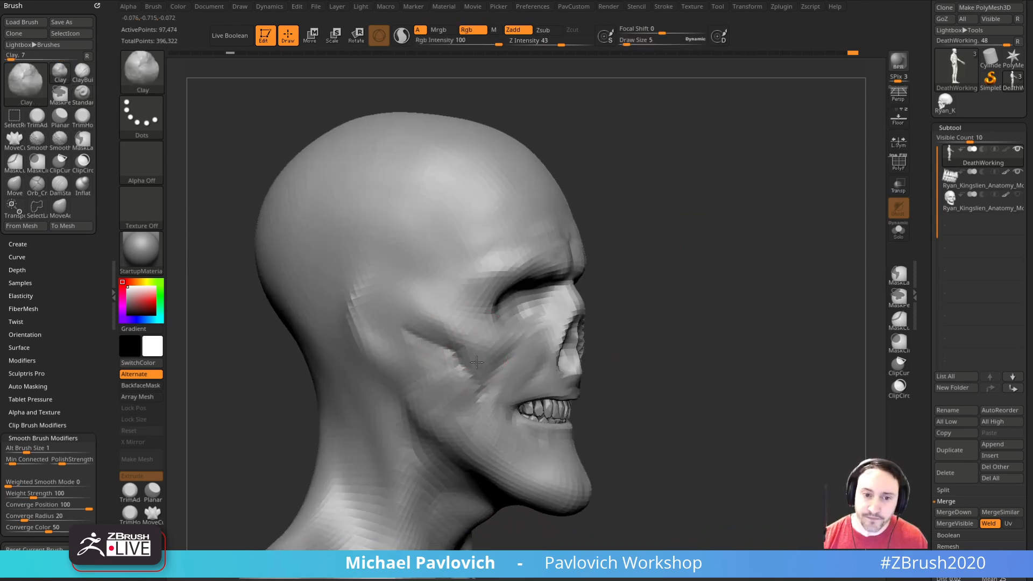
drag(711, 308, 635, 334)
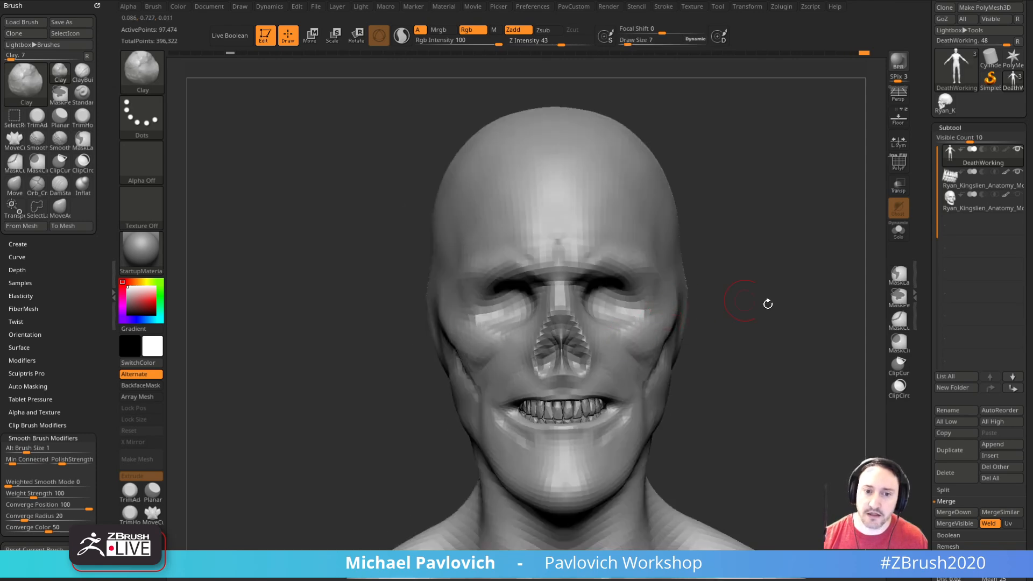
drag(727, 298, 647, 333)
mouse_move(748, 314)
mouse_down()
mouse_move(824, 313)
mouse_move(827, 272)
mouse_move(850, 264)
mouse_up()
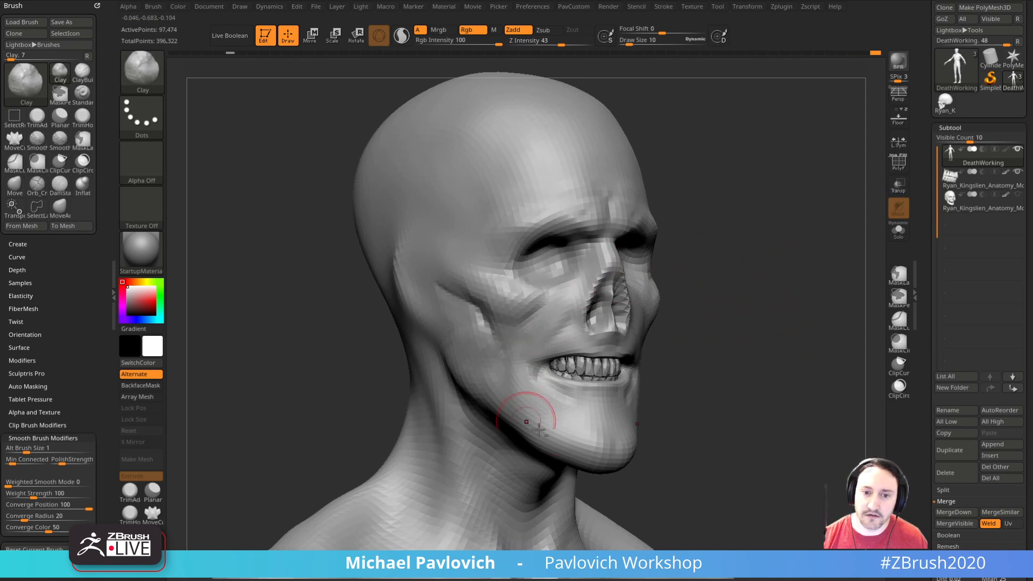
drag(705, 301, 764, 296)
drag(610, 392, 693, 296)
drag(600, 392, 767, 334)
Step: Switch to the Standard brush and define the neck muscles and tendons below the jaw at draw size 7
key(b)
key(s)
key(t)
key(s)
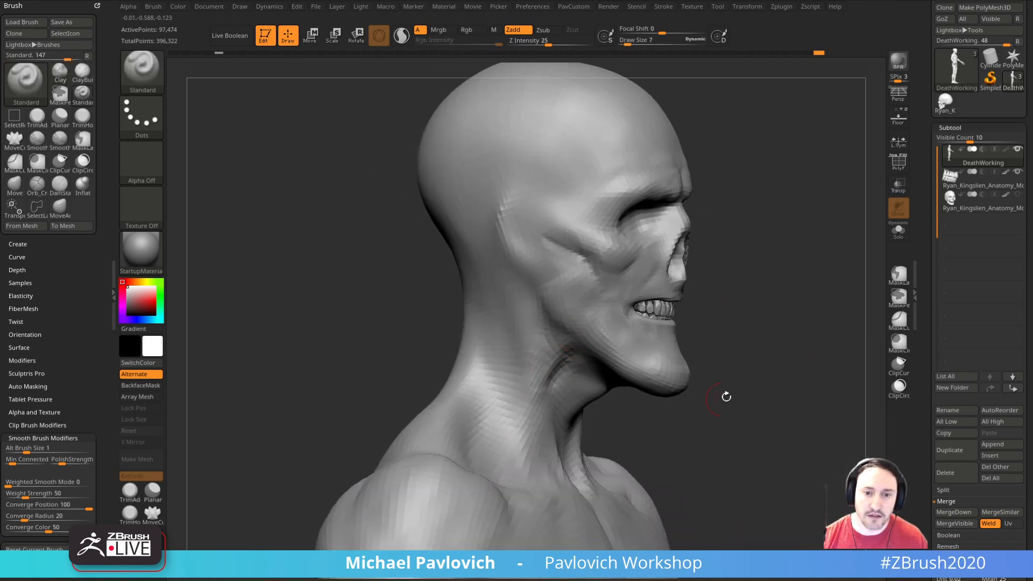
drag(698, 398, 554, 380)
drag(554, 436, 717, 287)
drag(669, 317, 696, 322)
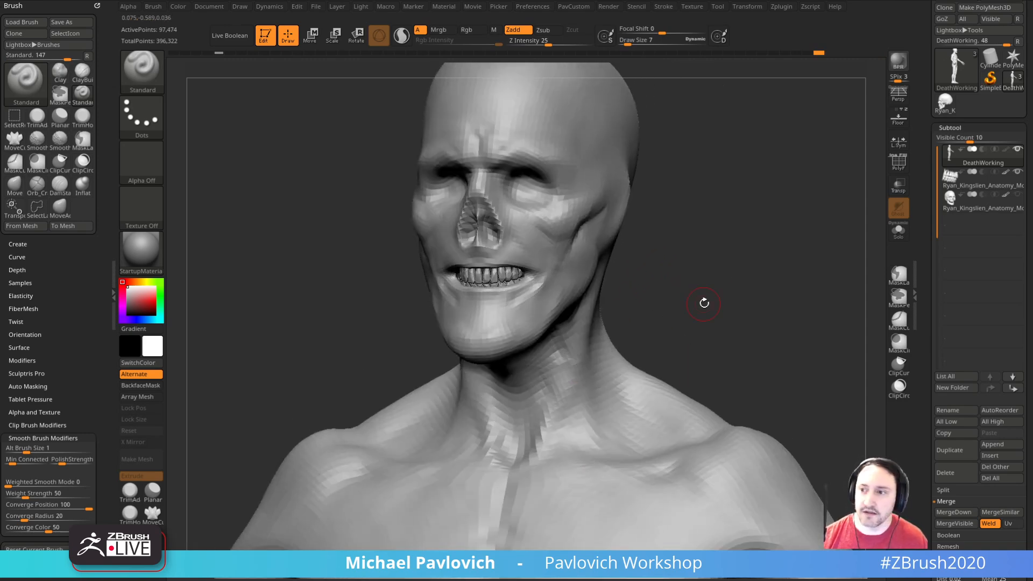
drag(1032, 216, 833, 102)
drag(1032, 485, 1032, 409)
drag(828, 141, 1032, 145)
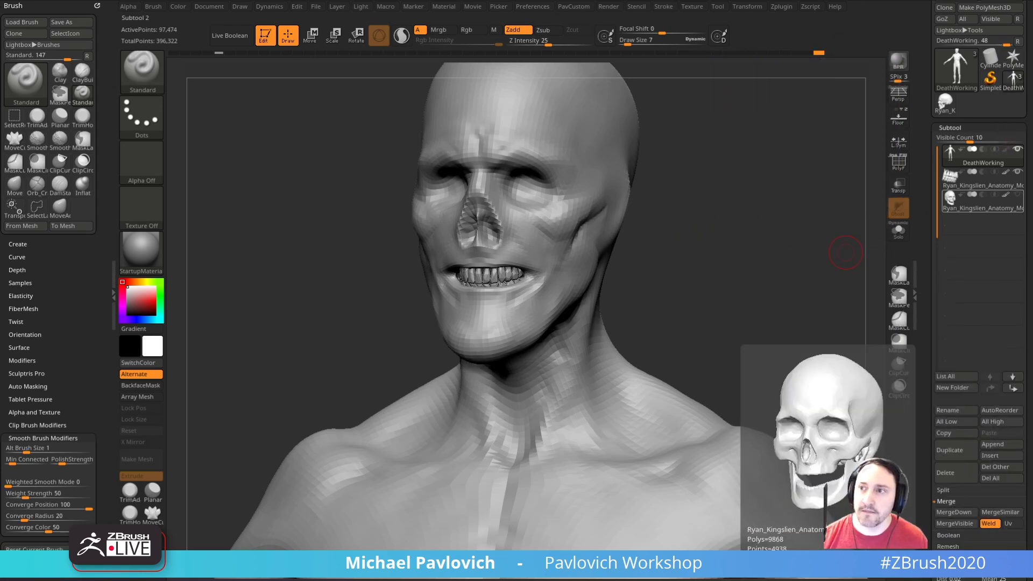
Step: Sculpt the collarbones and the base of the neck with the Standard brush at draw size 7
mouse_move(738, 236)
mouse_down()
mouse_move(770, 235)
mouse_move(766, 267)
mouse_move(745, 219)
mouse_up()
right_drag(531, 387, 620, 308)
right_drag(543, 320, 563, 355)
right_drag(546, 306, 611, 300)
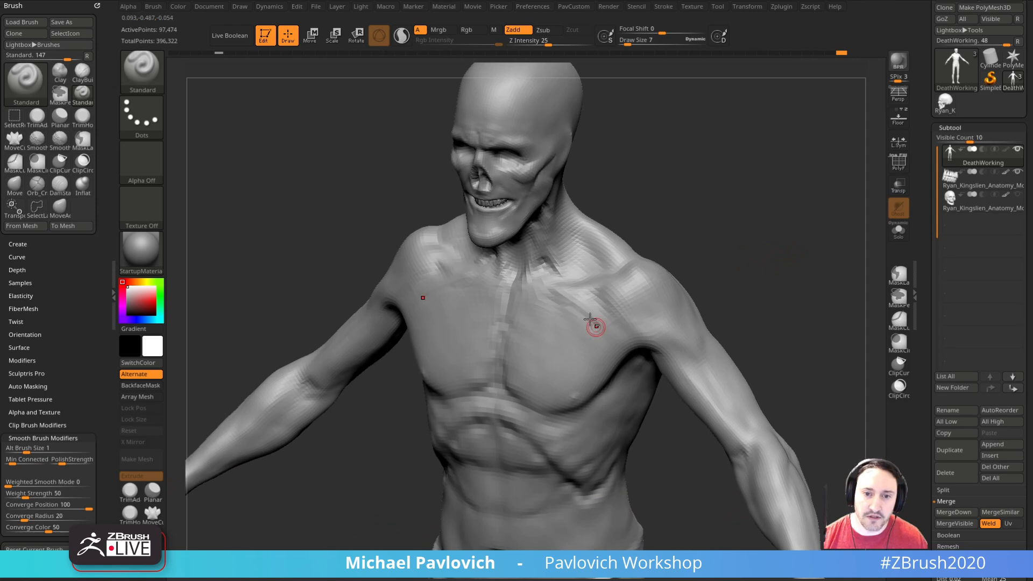
Step: Define the transition between the pectoral and the deltoid below the collarbone with the Standard brush at draw sizes 14 and 11
right_drag(748, 269, 685, 282)
key(s)
drag(592, 315, 598, 328)
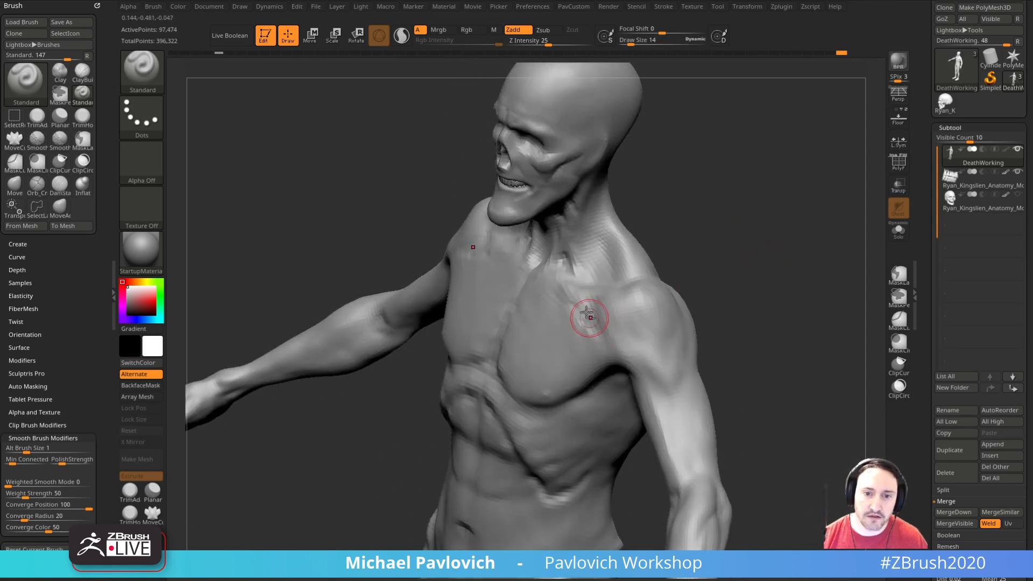
right_drag(619, 294, 678, 277)
right_drag(591, 318, 619, 319)
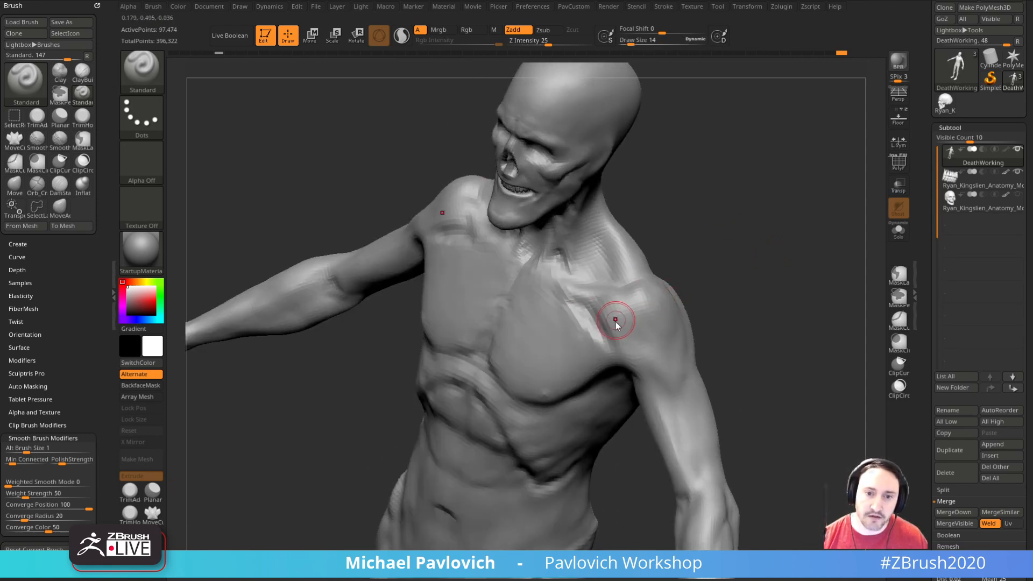
mouse_move(706, 327)
right_down()
mouse_move(735, 276)
mouse_move(596, 330)
mouse_move(740, 254)
mouse_move(623, 334)
mouse_move(742, 275)
mouse_move(764, 240)
mouse_move(786, 238)
mouse_move(521, 293)
right_up()
mouse_move(385, 339)
shift+right_down()
mouse_move(768, 249)
mouse_move(492, 350)
mouse_move(481, 343)
shift+right_up()
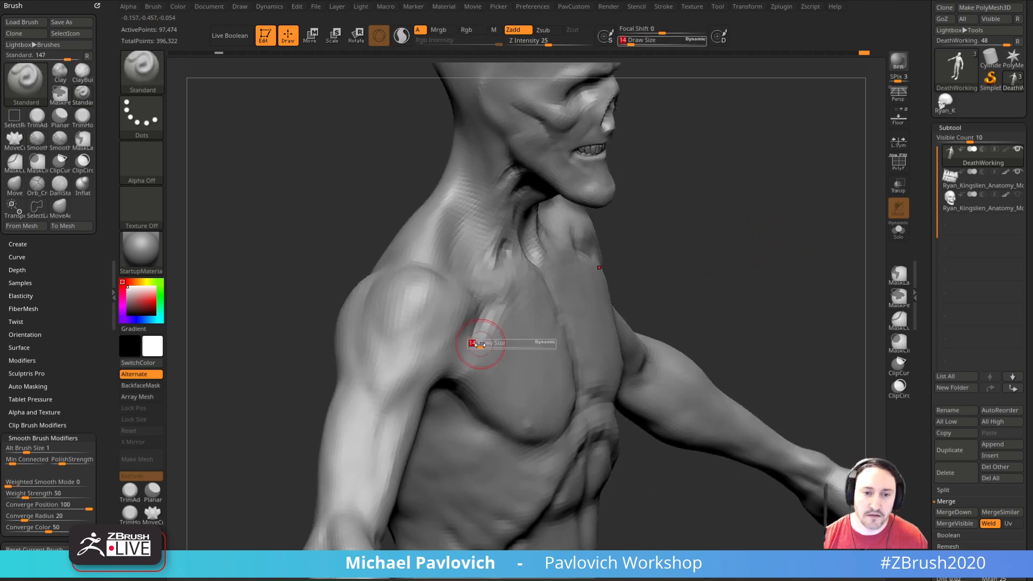
right_drag(628, 269, 538, 301)
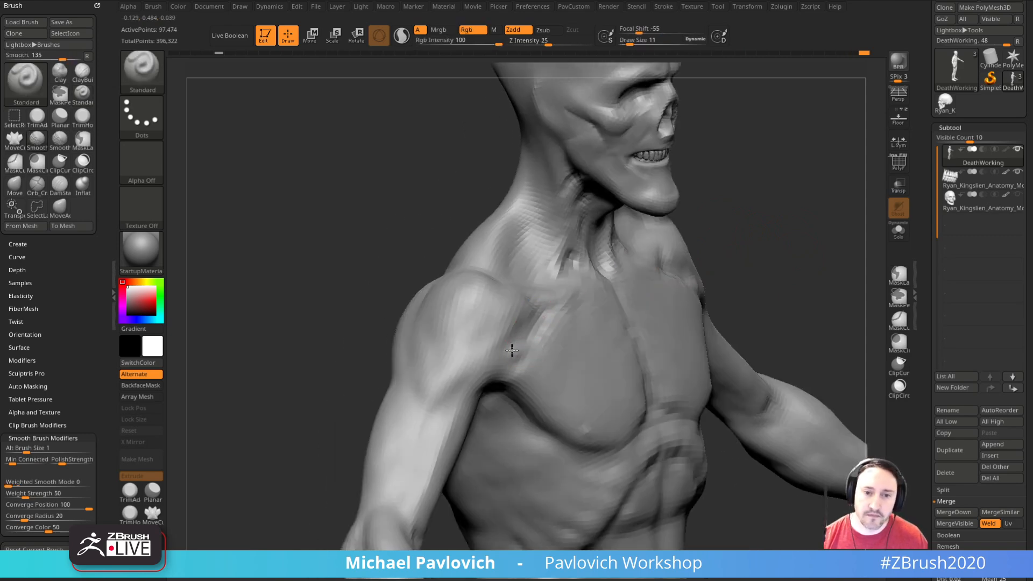
alt+drag(479, 378, 471, 384)
mouse_move(790, 252)
mouse_down()
mouse_move(749, 259)
mouse_move(709, 237)
mouse_up()
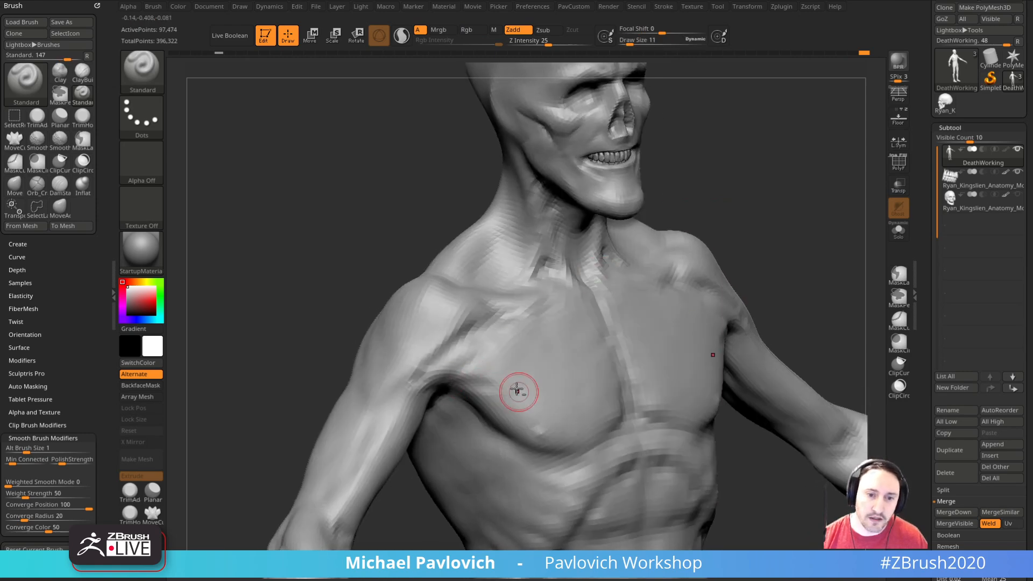
Step: Shape the armpit fold and the outer edge of the pectoral with the Standard brush at draw sizes 5 to 14
drag(740, 289, 735, 264)
key(s)
drag(521, 374, 517, 374)
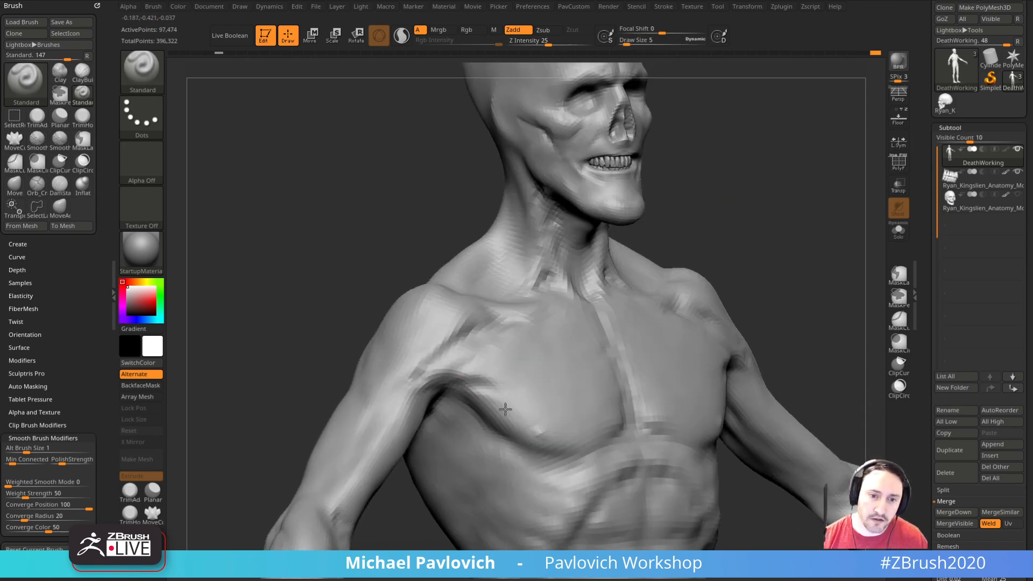
mouse_move(839, 264)
mouse_down()
mouse_move(807, 261)
mouse_move(818, 274)
mouse_up()
key(s)
drag(480, 374, 485, 375)
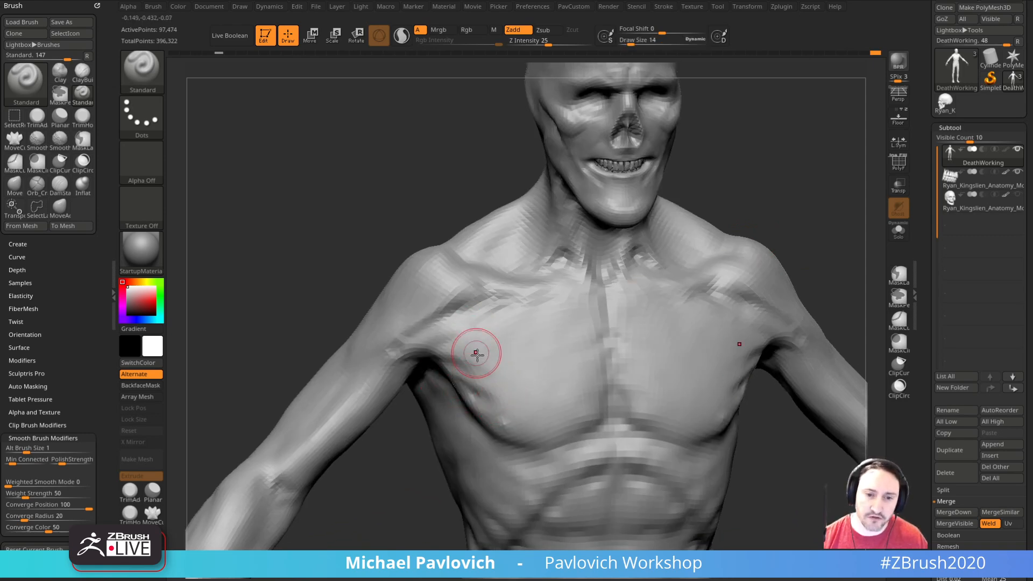
shift+drag(505, 401, 450, 376)
Step: Sculpt the sternum line and the upper chest muscle strands with the Standard brush at draw sizes 11 and 10
shift+drag(753, 232, 515, 342)
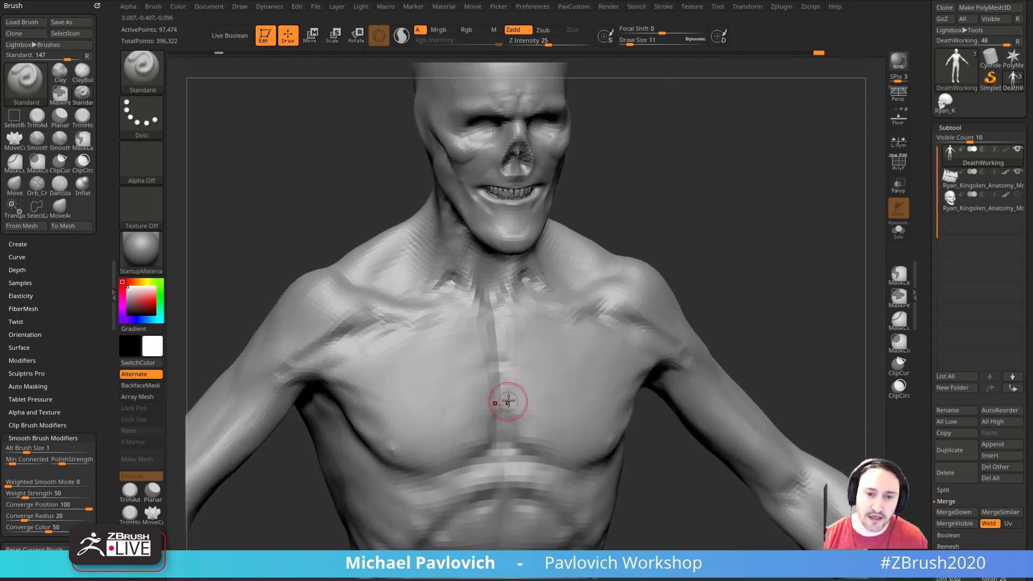
mouse_move(743, 300)
shift+mouse_down()
mouse_move(728, 318)
mouse_move(623, 341)
shift+mouse_up()
drag(856, 281, 461, 353)
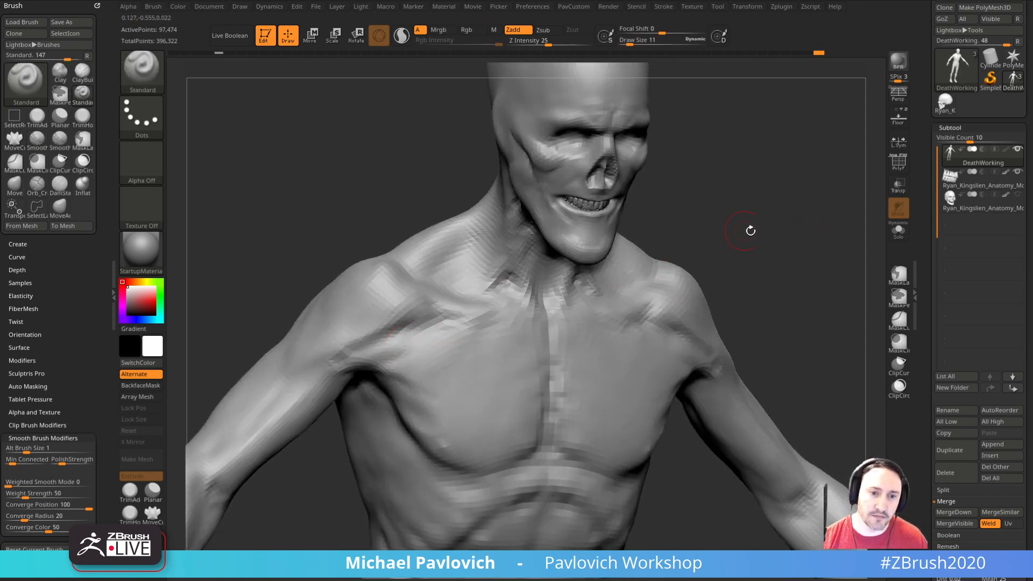
shift+drag(731, 230, 426, 346)
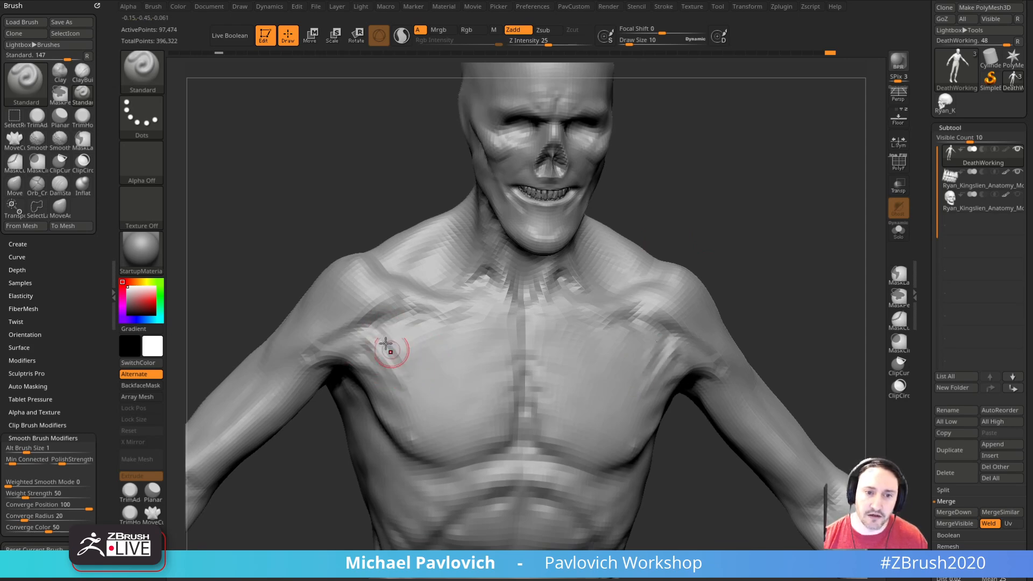
shift+drag(787, 272, 812, 263)
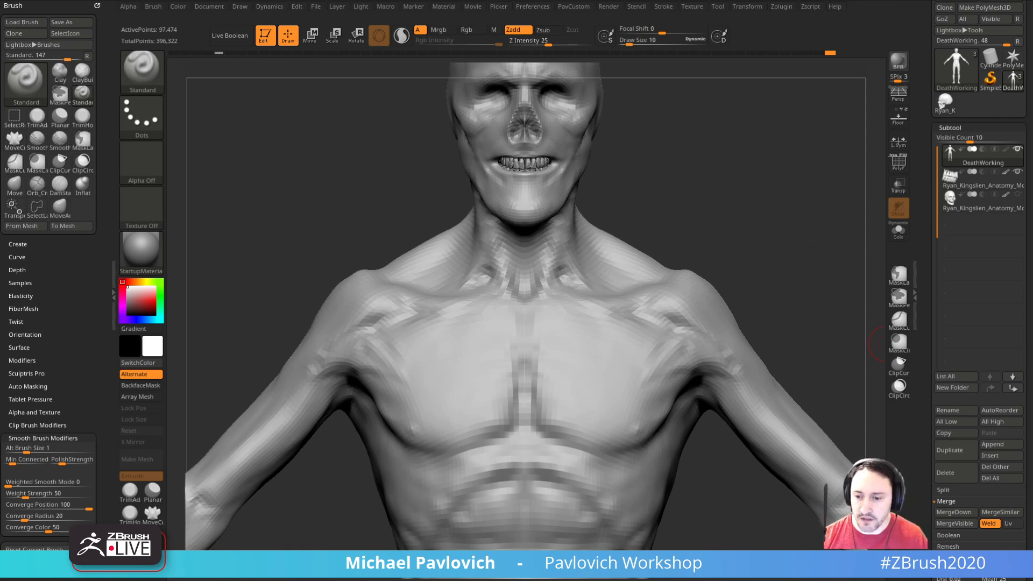
Step: Switch to the Zygote Body page in the browser, enable separate layer opacity controls and display the muscles without the nervous system
drag(882, 580, 766, 53)
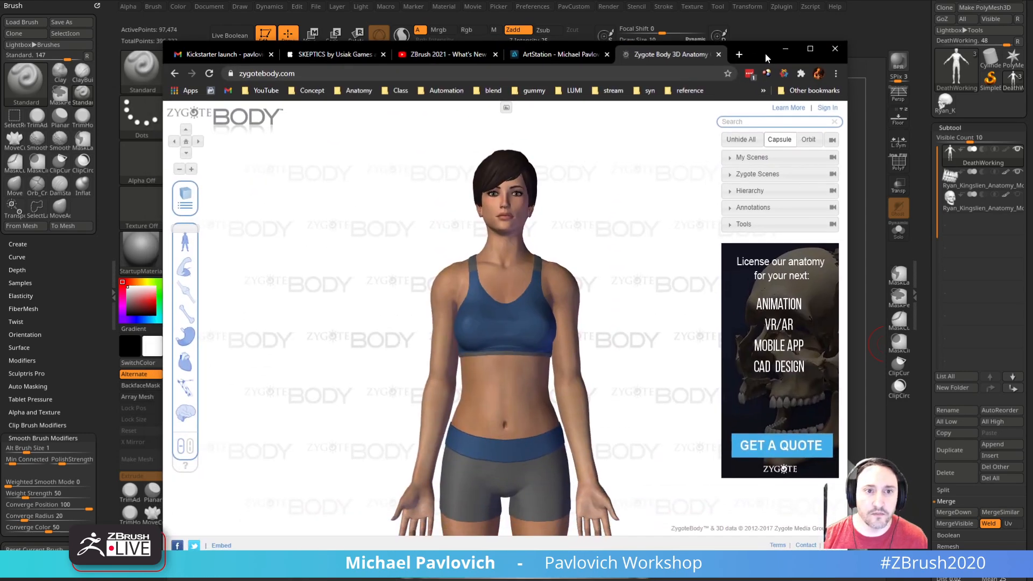
click(358, 55)
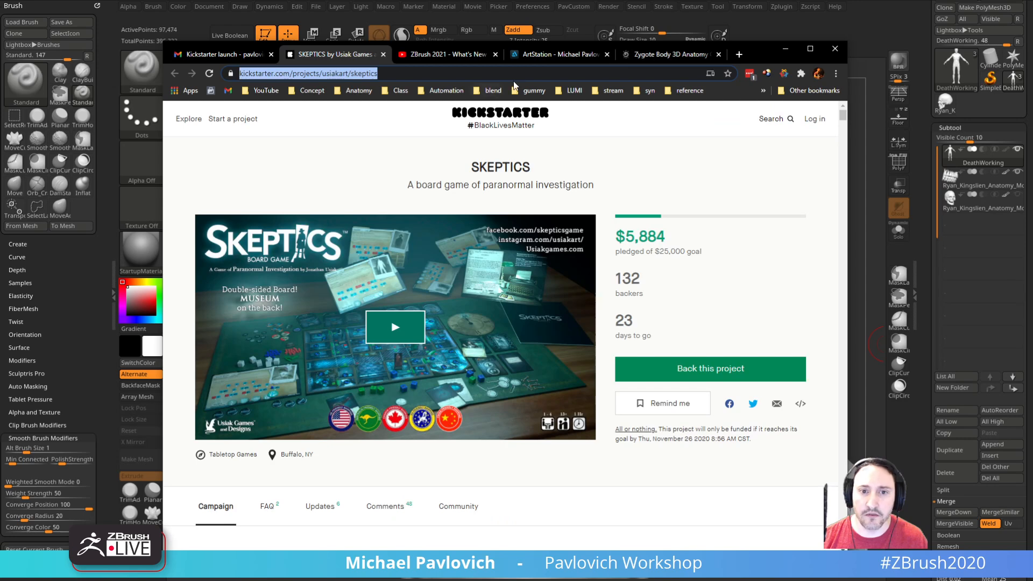
click(656, 54)
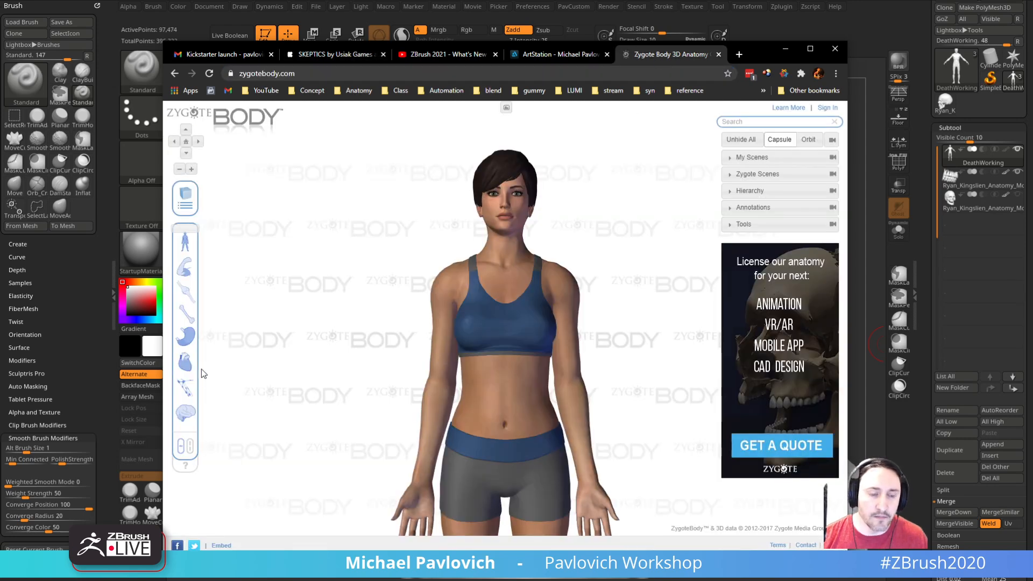
click(185, 412)
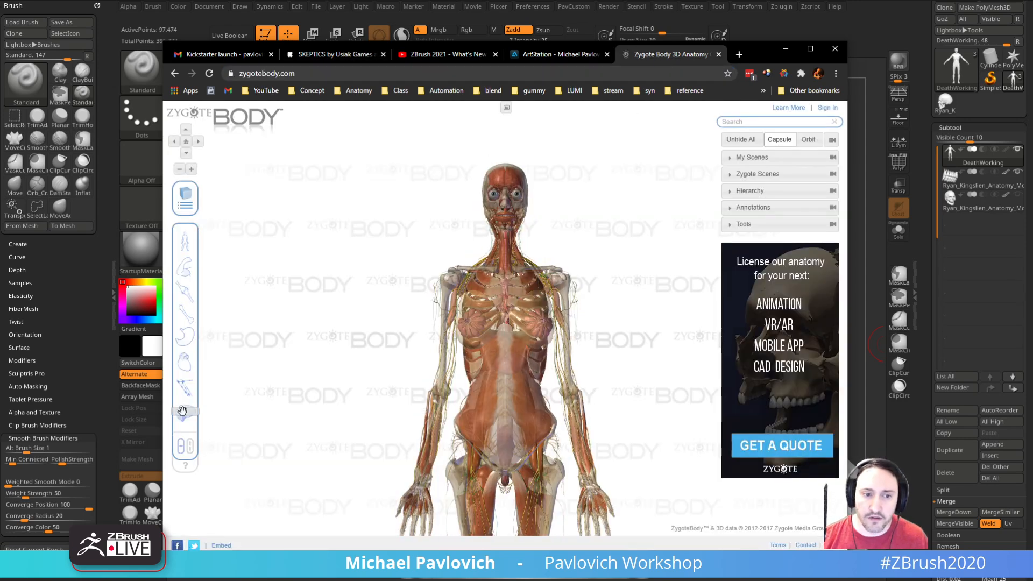
click(189, 448)
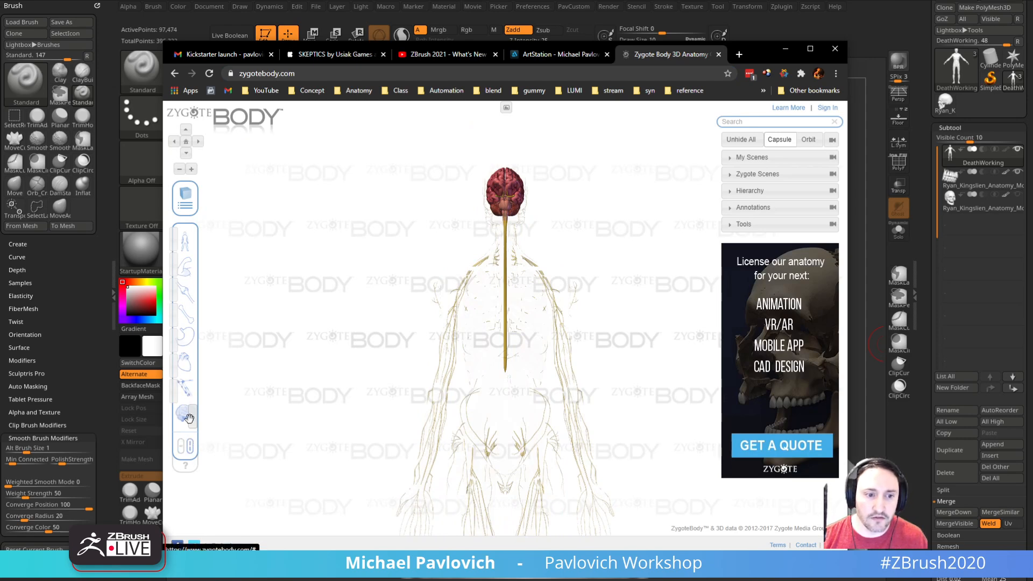
drag(188, 418, 163, 426)
drag(182, 269, 209, 277)
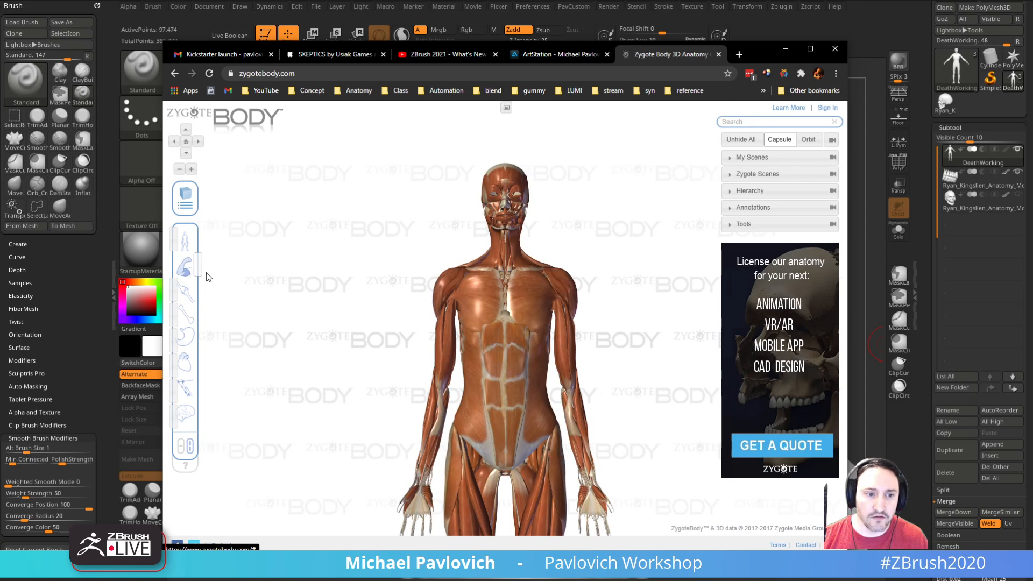
Step: Isolate the pectoralis major and the pectoralis minor on the anatomy figure and examine how they attach to the chest and shoulder
drag(339, 307, 410, 345)
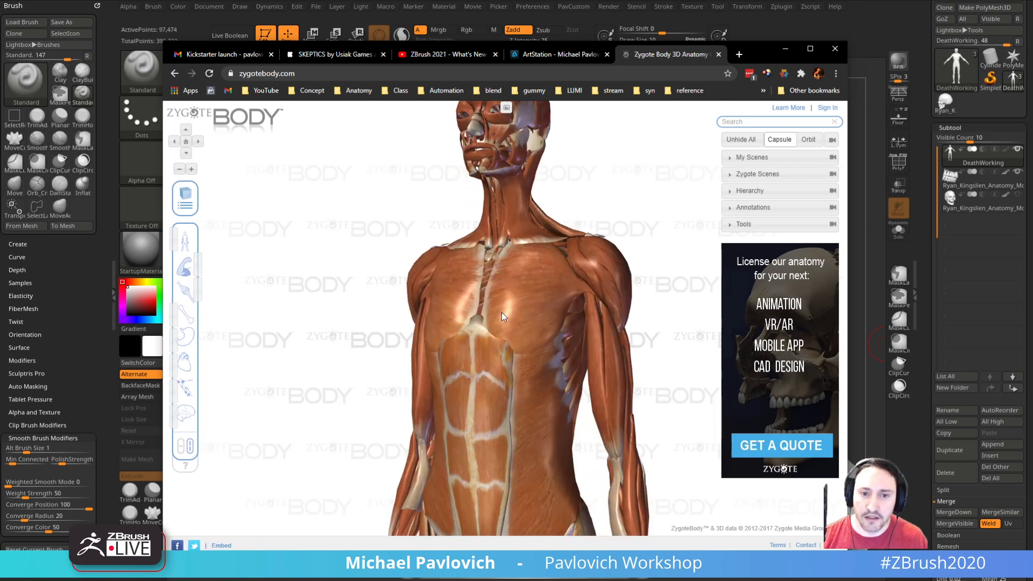
click(512, 302)
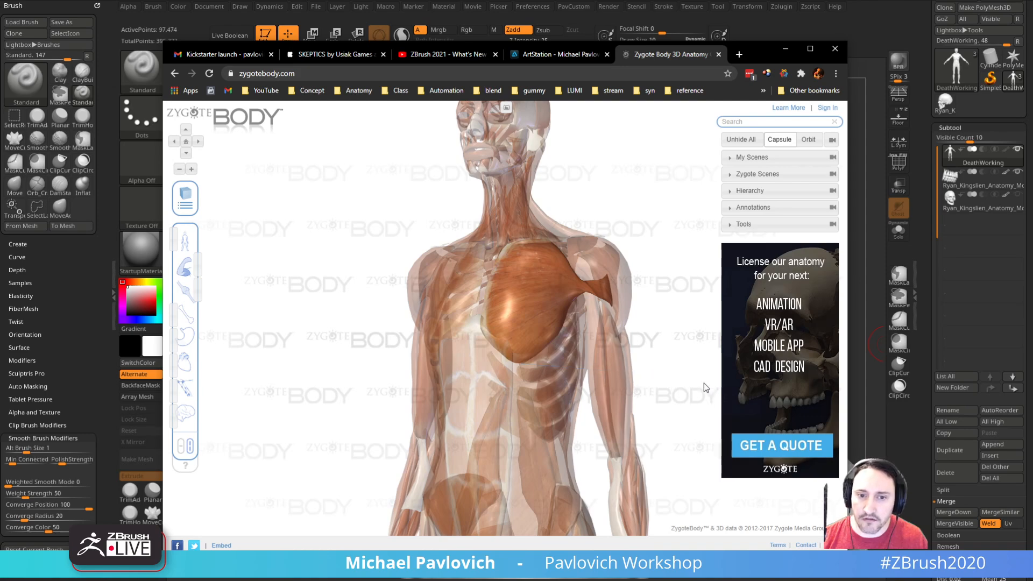
click(703, 383)
click(574, 295)
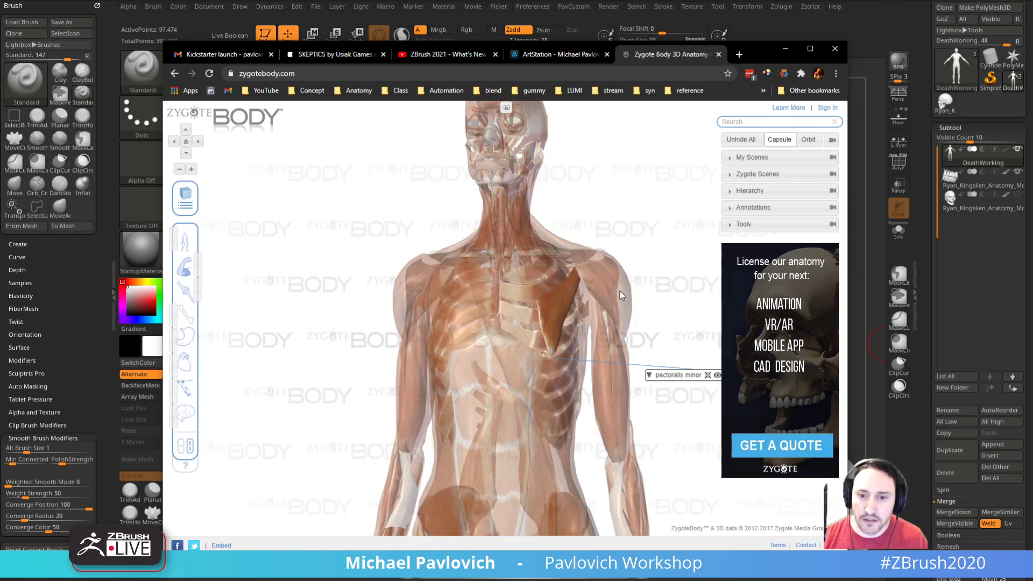
drag(661, 288, 638, 305)
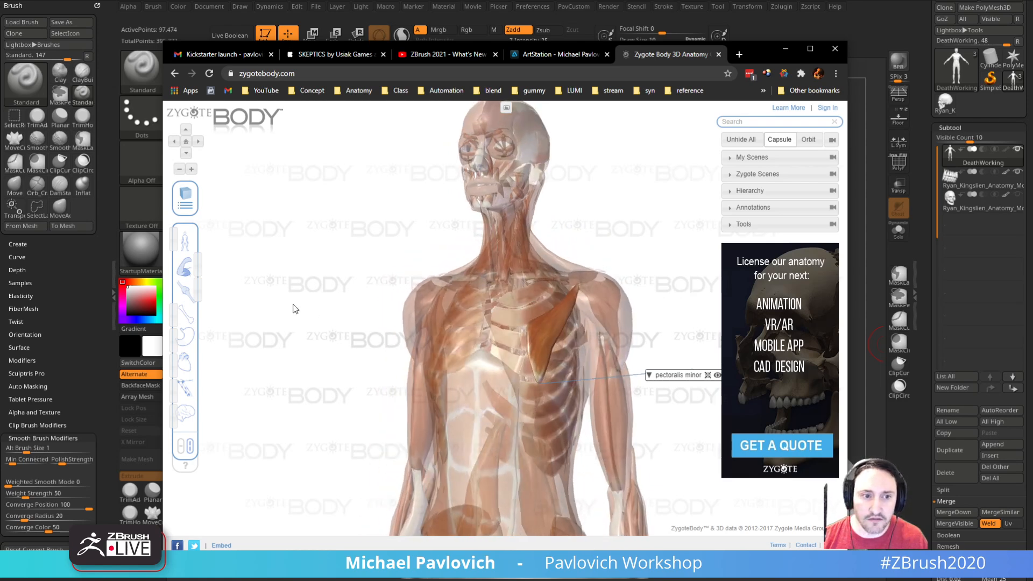
Step: Hide the muscle and ligament layers, examine the skeleton around the pectoralis minor, and return to ZBrush
drag(197, 263, 197, 285)
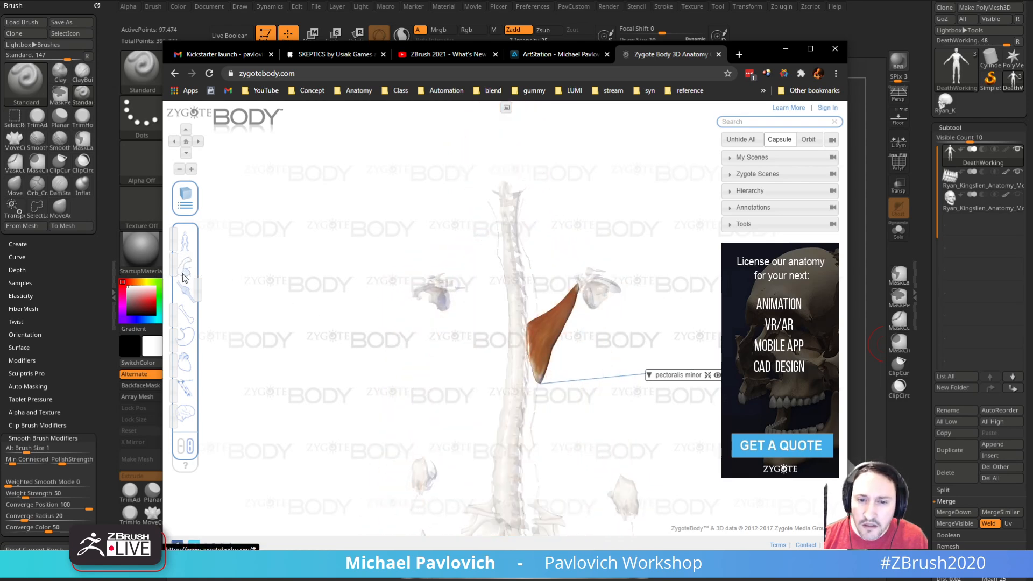
drag(566, 219, 424, 241)
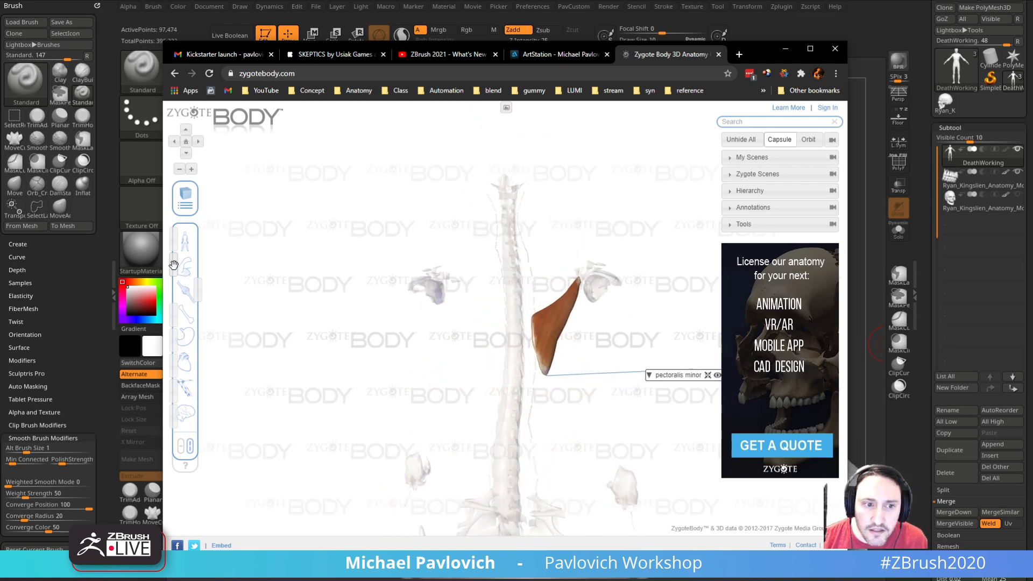
click(176, 265)
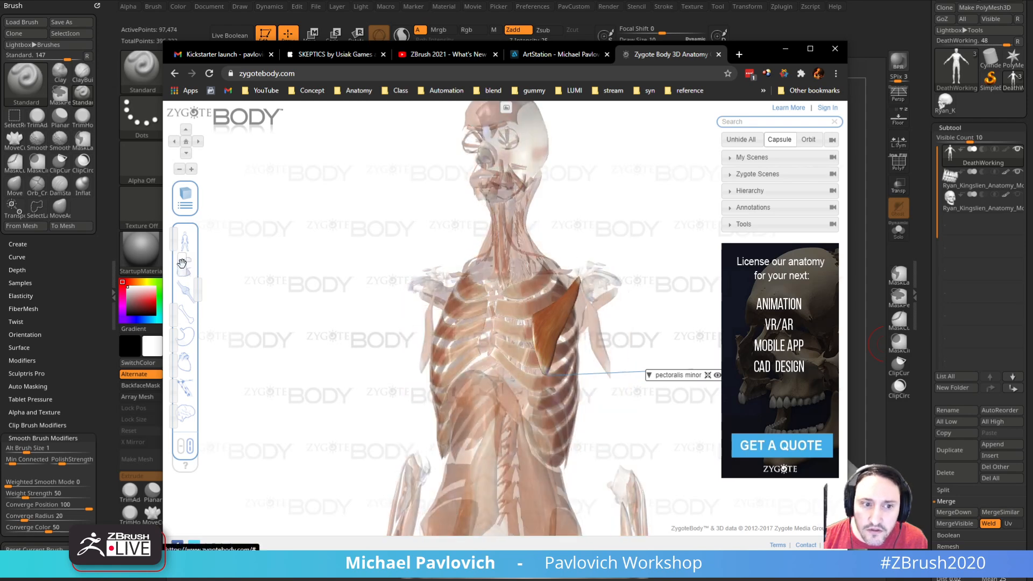
drag(182, 264, 168, 264)
click(167, 297)
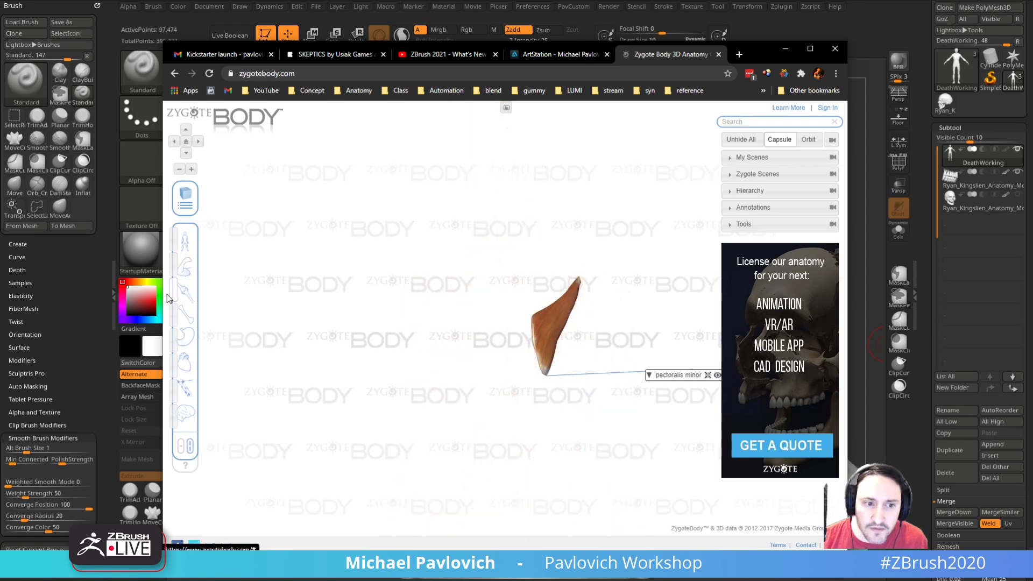
drag(174, 314, 204, 315)
drag(320, 314, 450, 360)
drag(647, 235, 650, 207)
click(785, 49)
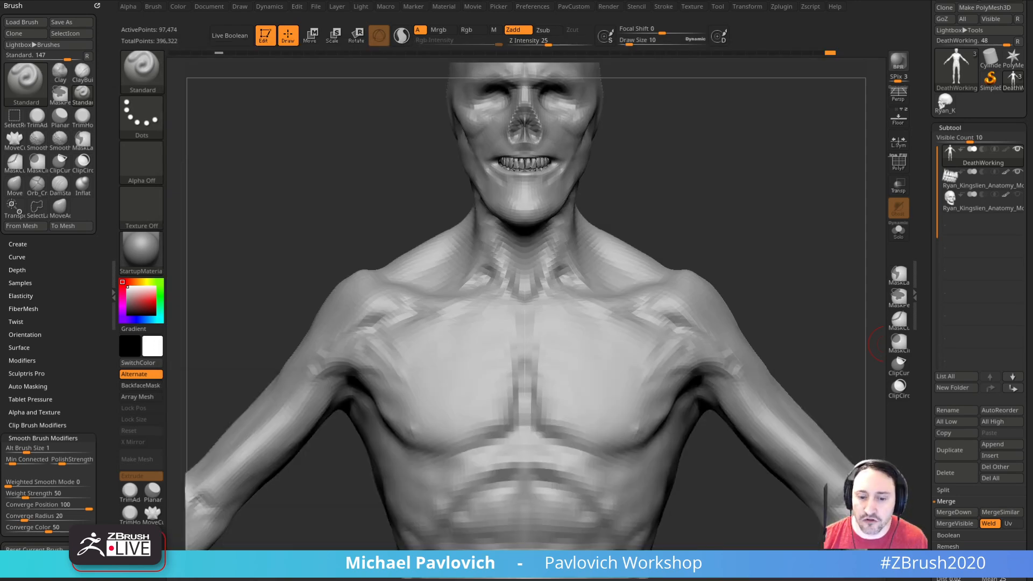
Step: Smooth and resculpt the area between the collarbone, pectoral and shoulder with the Standard brush at draw size 10
mouse_move(717, 236)
mouse_down()
mouse_move(745, 231)
mouse_move(701, 221)
mouse_move(718, 240)
mouse_move(718, 275)
mouse_up()
key(shift)
alt+drag(584, 350, 598, 303)
mouse_move(706, 293)
mouse_down()
mouse_move(659, 265)
mouse_move(713, 275)
mouse_up()
key(shift)
shift+drag(595, 323, 587, 340)
mouse_move(654, 264)
mouse_down()
mouse_move(683, 240)
mouse_move(669, 245)
mouse_up()
drag(471, 299, 401, 319)
mouse_move(701, 224)
mouse_down()
mouse_move(710, 237)
mouse_move(726, 233)
mouse_move(666, 233)
mouse_up()
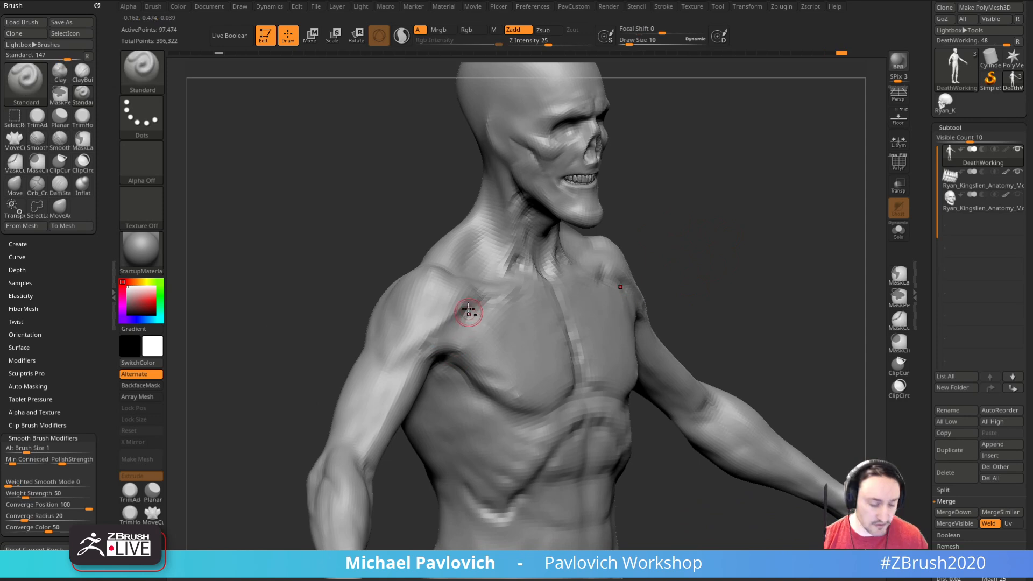
Step: Carve the grooves between the shoulder, collarbone and pectoral with the DamStandard brush at draw size 15
key(b)
key(d)
key(s)
right_drag(490, 333, 489, 316)
key(])
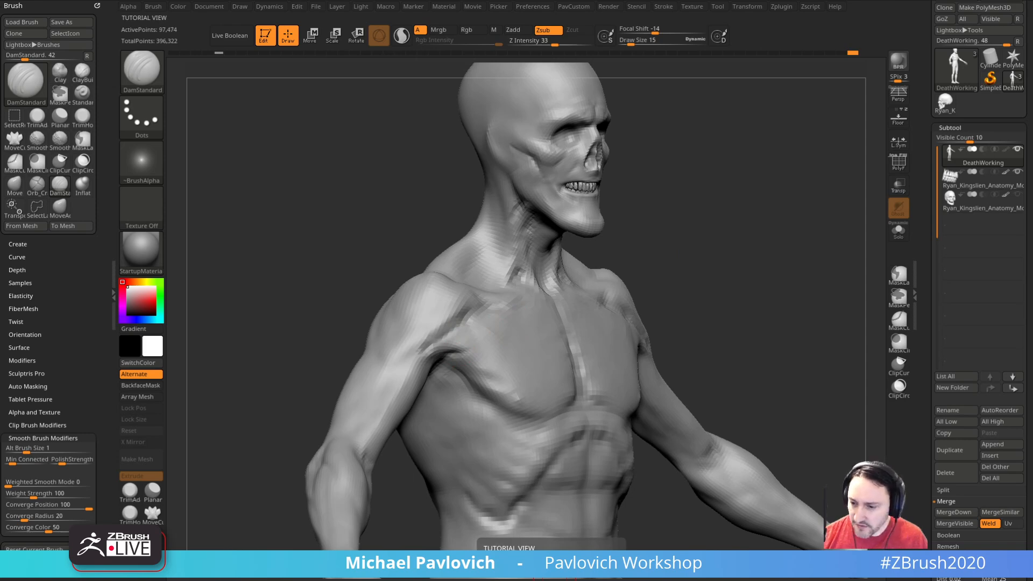
mouse_move(746, 213)
right_down()
mouse_move(764, 226)
mouse_move(724, 238)
right_up()
key(s)
mouse_move(492, 330)
mouse_down()
mouse_move(500, 354)
mouse_move(541, 386)
mouse_up()
mouse_move(786, 253)
right_down()
mouse_move(740, 263)
mouse_move(768, 254)
right_up()
Step: Define the lower edge of the pectoral with the DamStandard brush and soften it with Smooth at draw size 14
key(s)
key(s)
drag(556, 368, 548, 368)
key(s)
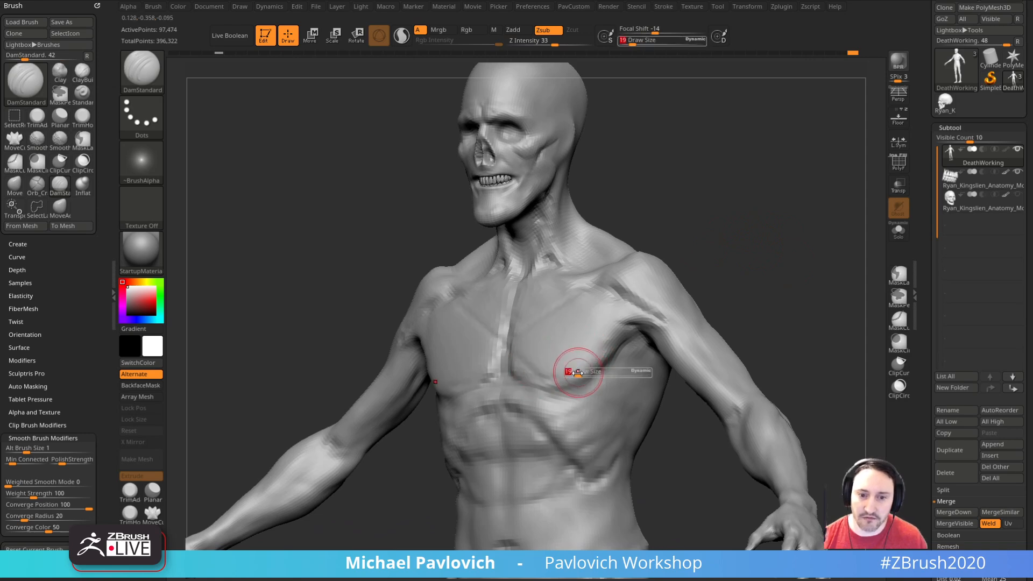
key(ctrl+1)
shift+drag(710, 290, 594, 342)
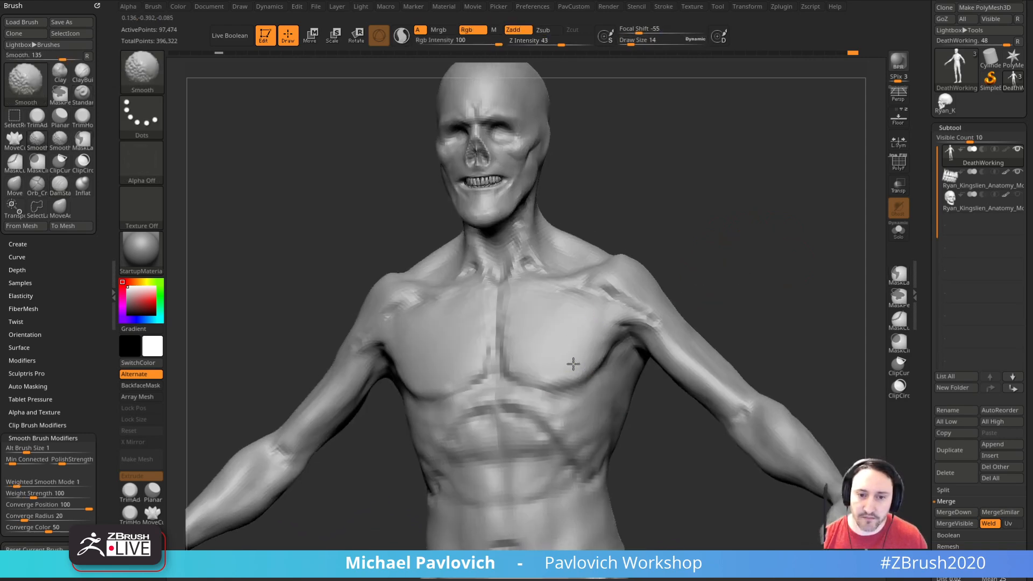
Step: Sculpt the sternum and the rib ridges on both sides of it with the Standard brush, reducing the draw size to 12
shift+drag(511, 349, 510, 340)
drag(663, 257, 691, 254)
drag(510, 305, 515, 327)
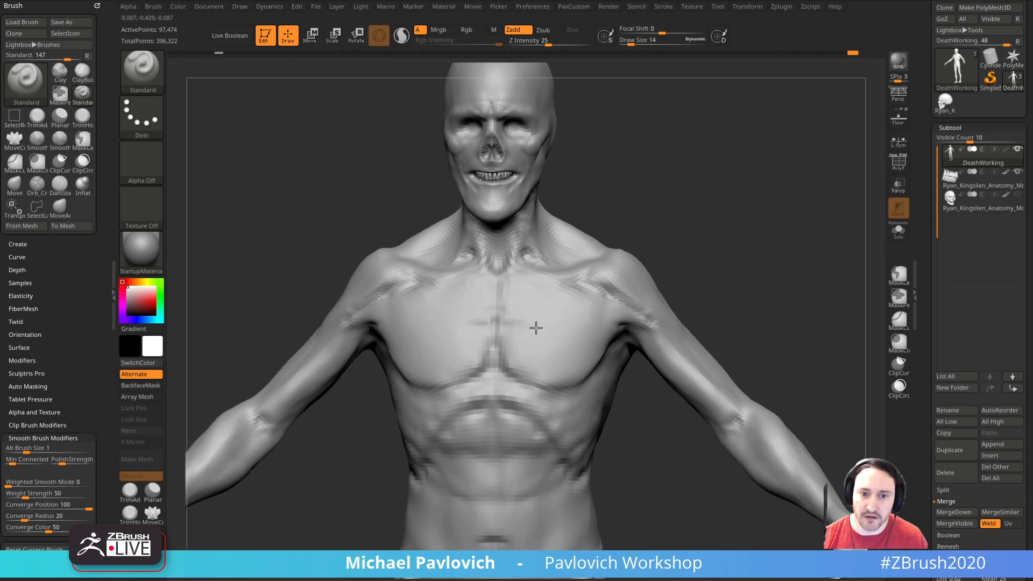
drag(649, 254, 547, 304)
mouse_move(697, 277)
mouse_down()
mouse_move(754, 203)
mouse_move(726, 244)
mouse_move(678, 241)
mouse_up()
mouse_move(770, 323)
mouse_down()
mouse_move(745, 293)
mouse_move(710, 284)
mouse_move(509, 303)
mouse_move(507, 337)
mouse_move(666, 285)
mouse_move(491, 334)
mouse_move(705, 252)
mouse_move(477, 321)
mouse_up()
drag(782, 231, 804, 213)
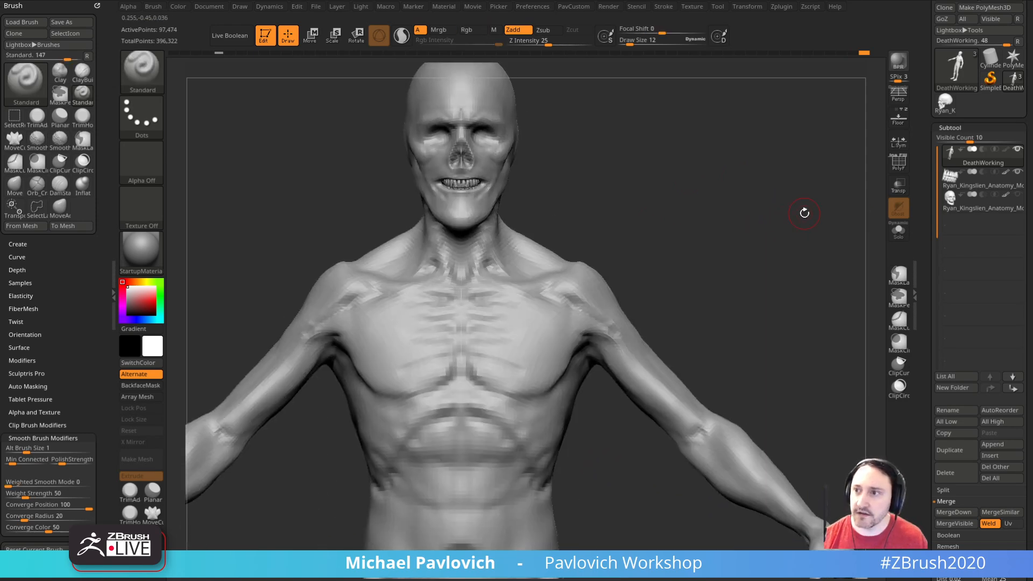
Step: Raise the ribs along the lower pectoral and the front of the ribcage with the Standard brush
mouse_move(1032, 215)
right_down()
mouse_move(779, 235)
mouse_move(1032, 215)
right_up()
mouse_move(641, 249)
mouse_down()
mouse_move(678, 258)
mouse_move(772, 230)
mouse_move(645, 275)
mouse_move(750, 237)
mouse_move(694, 273)
mouse_up()
alt+drag(463, 359, 515, 365)
mouse_move(682, 312)
alt+mouse_down()
mouse_move(694, 282)
mouse_move(681, 277)
alt+mouse_up()
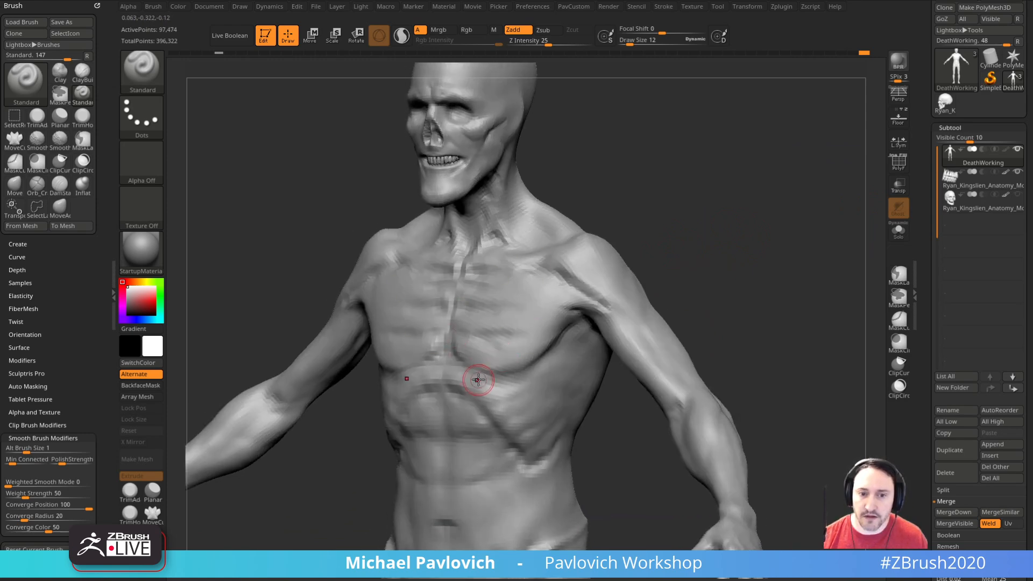
drag(465, 379, 540, 377)
drag(699, 269, 646, 258)
drag(478, 385, 544, 371)
drag(504, 401, 532, 396)
Step: Add the lower ribs wrapping around the side of the ribcage with the Standard brush at draw size 11
drag(699, 330, 649, 307)
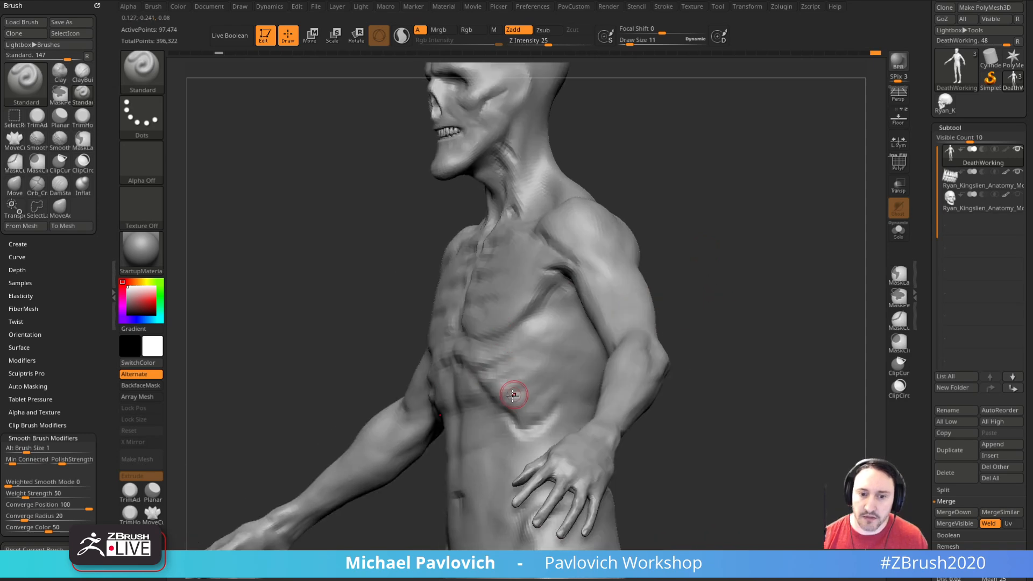
drag(498, 394, 537, 373)
drag(511, 407, 533, 396)
mouse_move(509, 418)
mouse_down()
mouse_move(553, 388)
mouse_move(545, 407)
mouse_up()
mouse_move(717, 293)
mouse_down()
mouse_move(749, 284)
mouse_move(665, 308)
mouse_up()
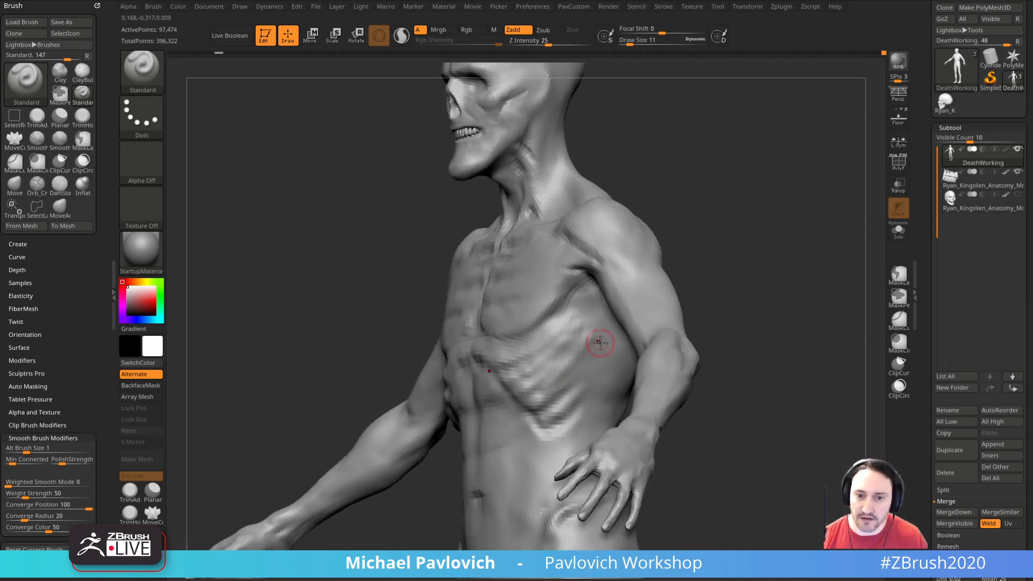
drag(728, 284, 749, 275)
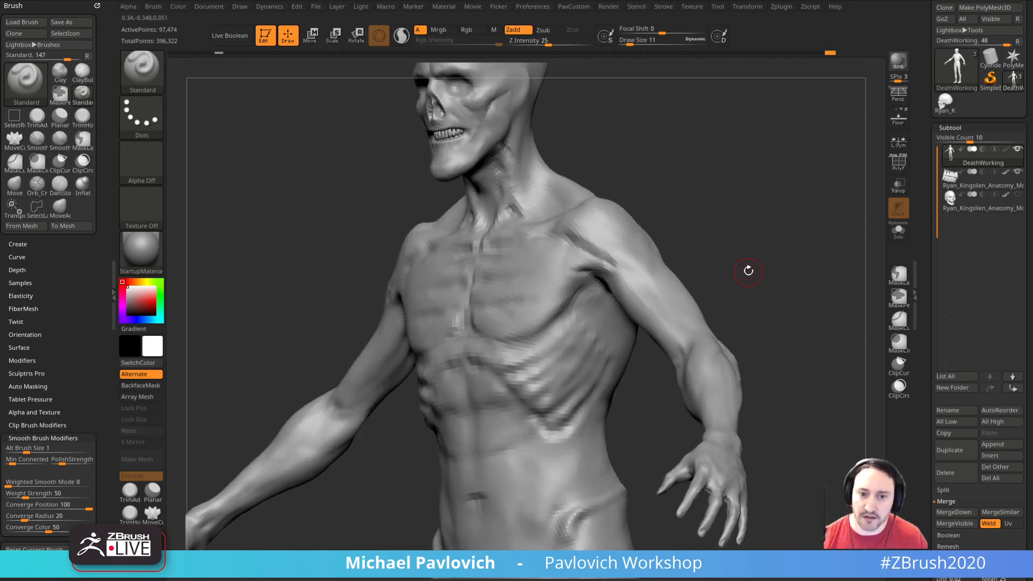
Step: Build up the side ribs toward the armpit with the Standard brush at draw size 17
right_drag(748, 276, 646, 312)
key(s)
drag(583, 334, 586, 334)
right_drag(611, 297, 707, 259)
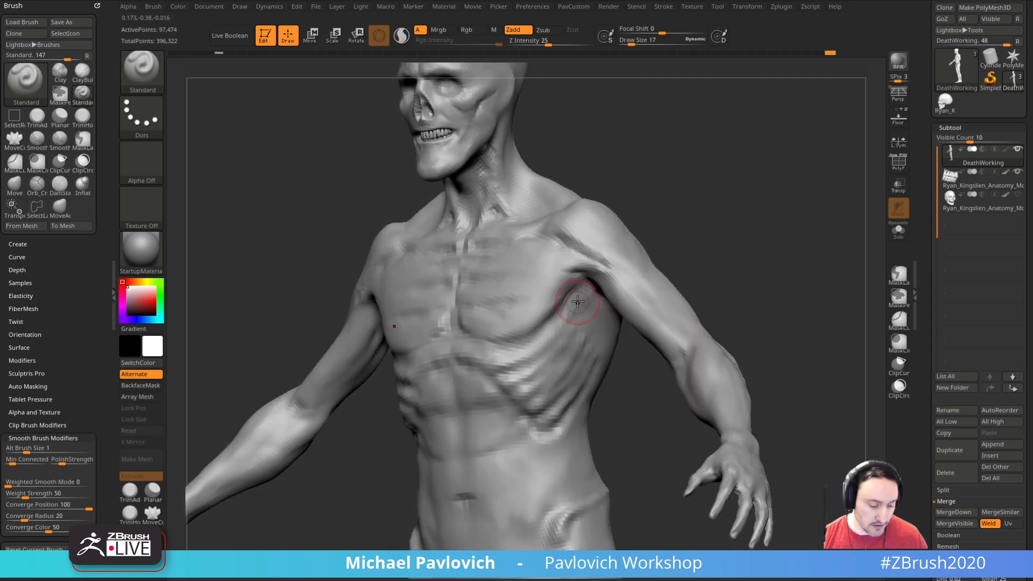
Step: Carve the gaps between the side ribs with the DamStandard brush at draw size 24 and smooth the ridges
key(b)
key(d)
key(s)
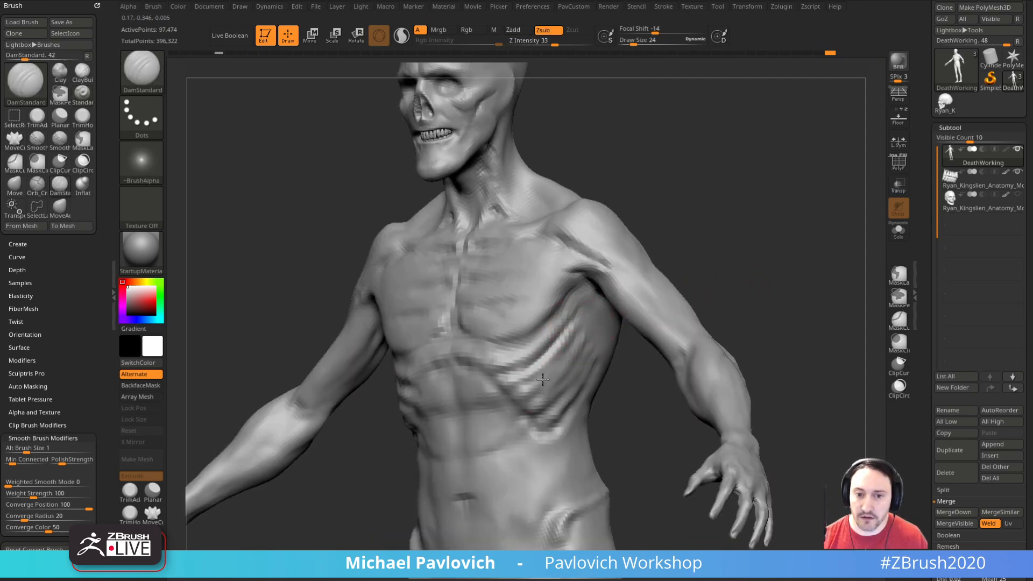
right_drag(590, 355, 573, 358)
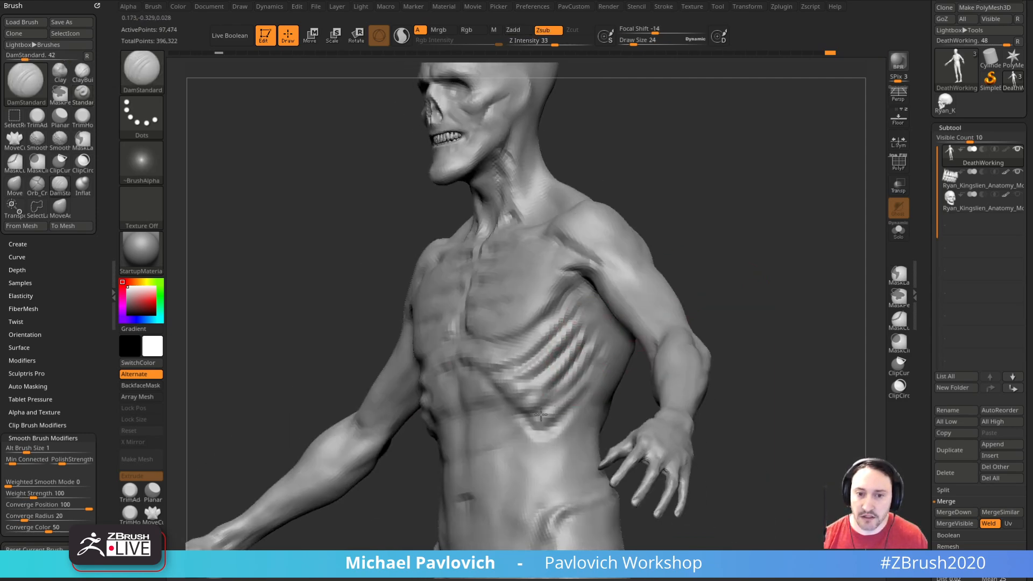
right_drag(700, 289, 707, 238)
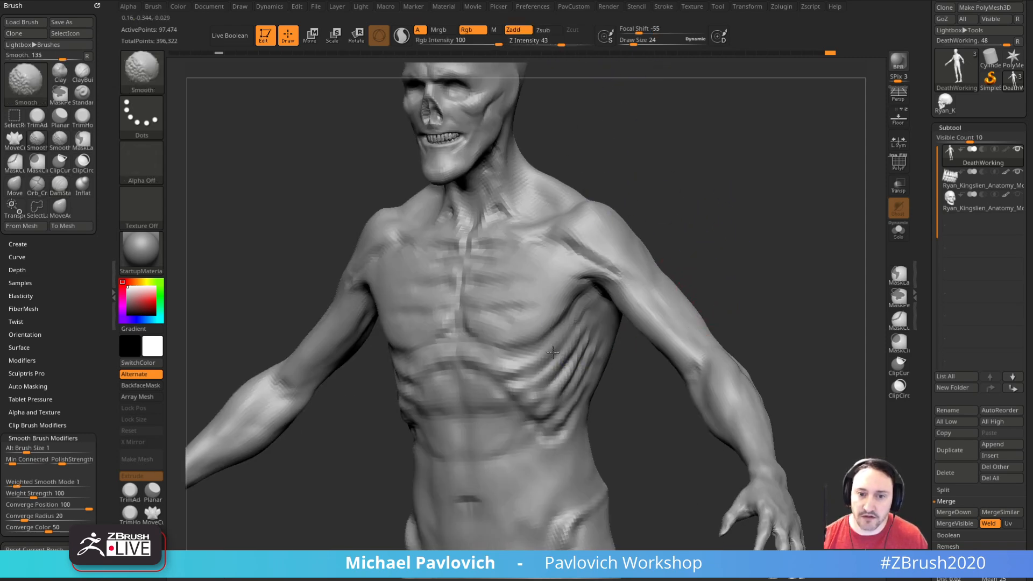
shift+drag(533, 381, 548, 372)
right_drag(715, 299, 754, 276)
Step: Smooth the ribs beside the sternum and across the chest at draw size 14
key(bracketleft)
alt+right_drag(627, 240, 624, 312)
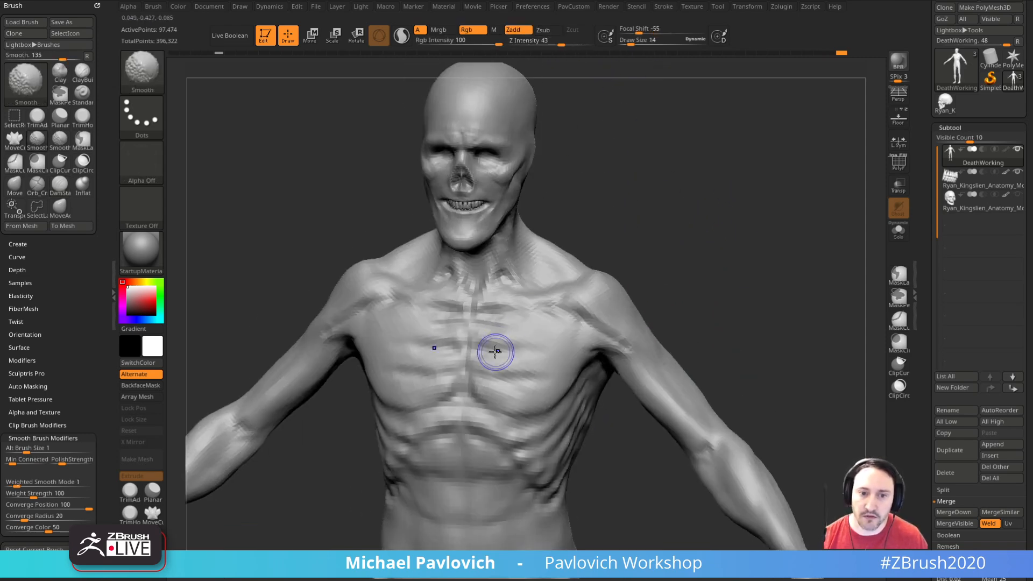
shift+drag(517, 337, 533, 373)
mouse_move(726, 326)
right_down()
mouse_move(738, 311)
mouse_move(656, 317)
right_up()
shift+drag(592, 337, 603, 344)
Step: Carve the fold running from the rear armpit below the shoulder blade with the DamStandard brush at draw size 27
mouse_move(701, 296)
right_down()
mouse_move(791, 306)
mouse_move(764, 292)
mouse_move(766, 259)
mouse_move(793, 256)
mouse_move(791, 269)
right_up()
right_drag(683, 269, 749, 231)
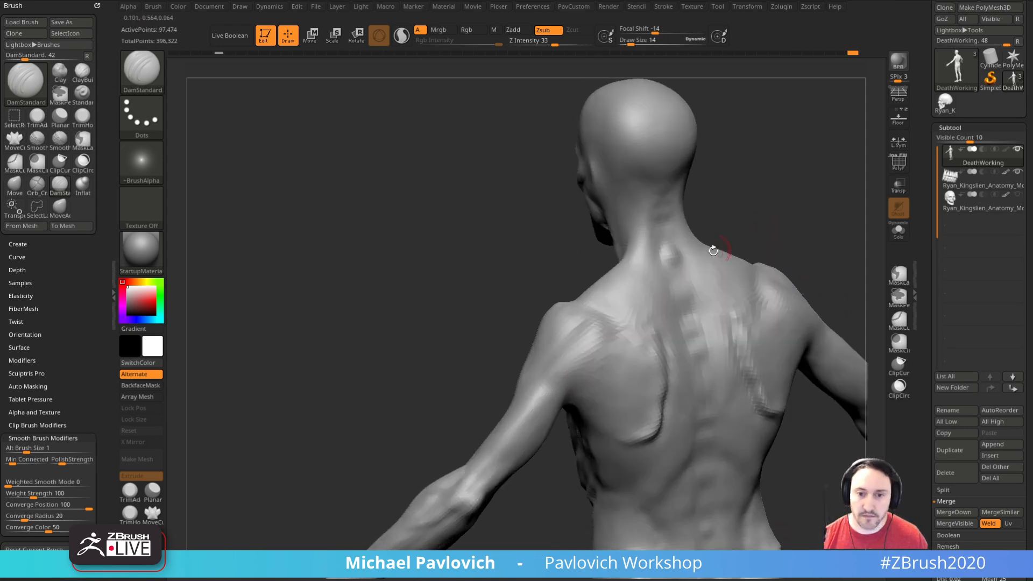
ctrl+right_drag(509, 354, 463, 341)
key(s)
drag(505, 344, 511, 344)
mouse_move(486, 359)
right_down()
mouse_move(502, 362)
mouse_move(450, 350)
mouse_move(581, 363)
right_up()
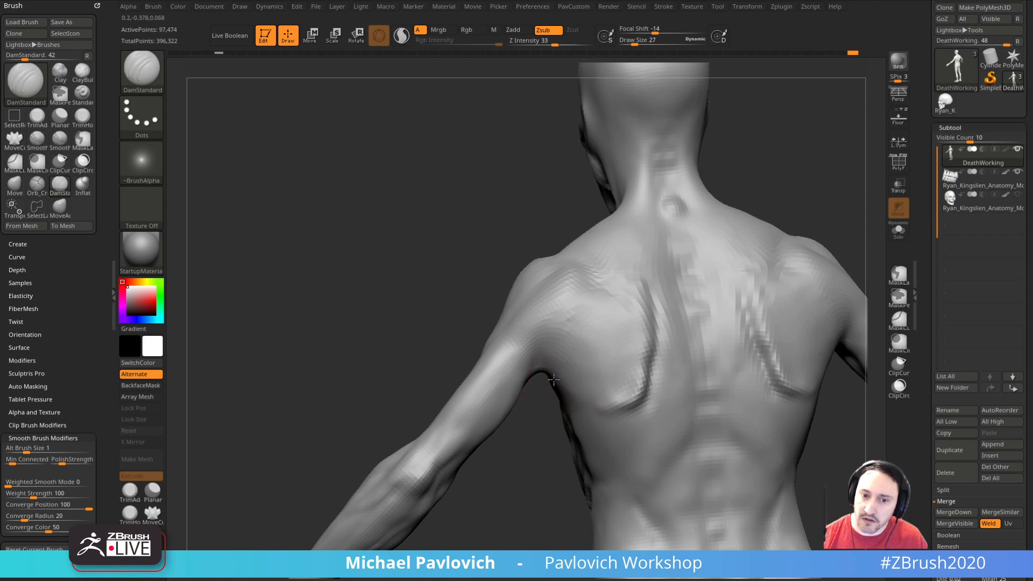
Step: Deepen the hollow at the rear armpit with the DamStandard brush at draw size 36
drag(564, 392, 609, 411)
right_drag(515, 471, 517, 458)
key(s)
drag(539, 379, 546, 379)
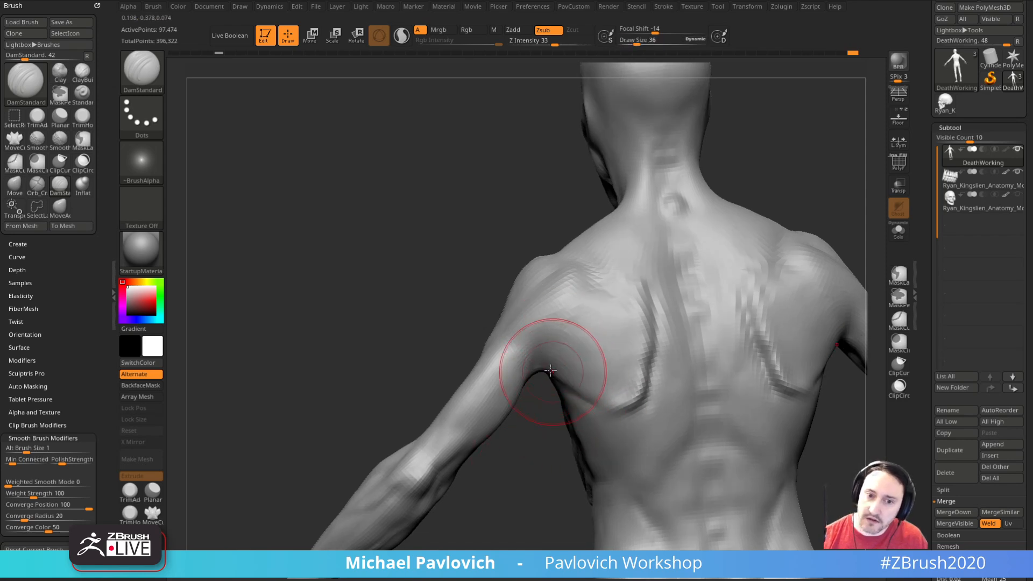
right_drag(534, 404, 530, 381)
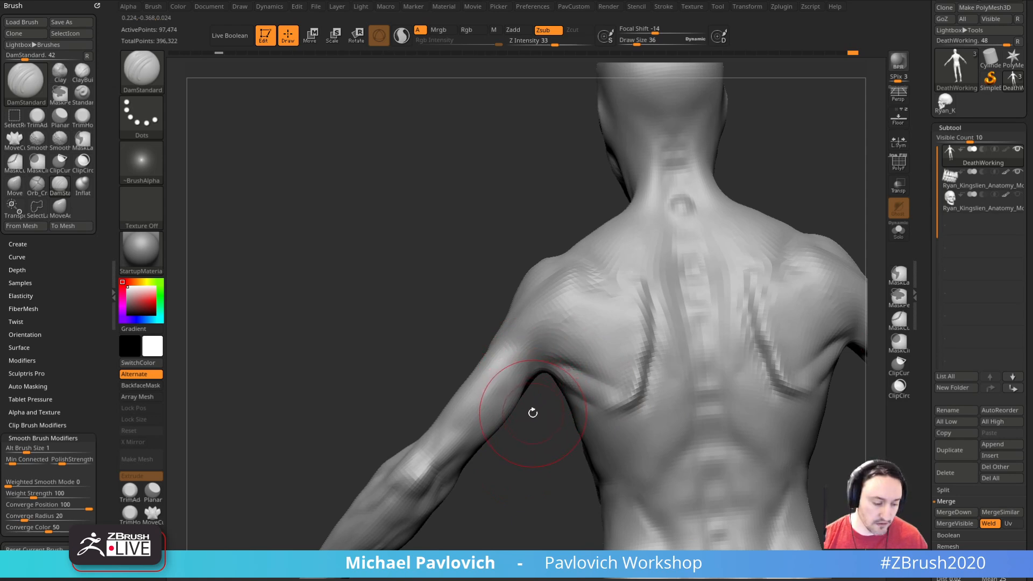
Step: Build up the back of the shoulder above the armpit with the Clay brush at draw size 22
key(b)
key(c)
key(l)
right_drag(512, 409, 534, 354)
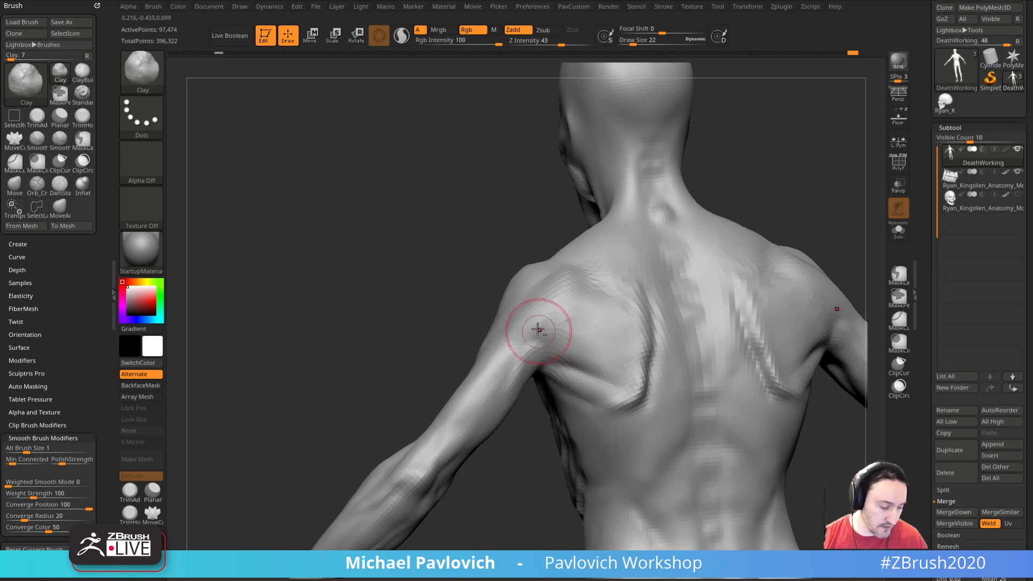
Step: Carve the creases between the rear armpit and the back of the upper arm with the DamStandard brush at draw size 22
key(b)
key(d)
key(s)
mouse_move(565, 347)
right_down()
mouse_move(537, 472)
mouse_move(547, 350)
right_up()
mouse_move(523, 387)
right_down()
mouse_move(530, 352)
mouse_move(516, 429)
mouse_move(479, 392)
right_up()
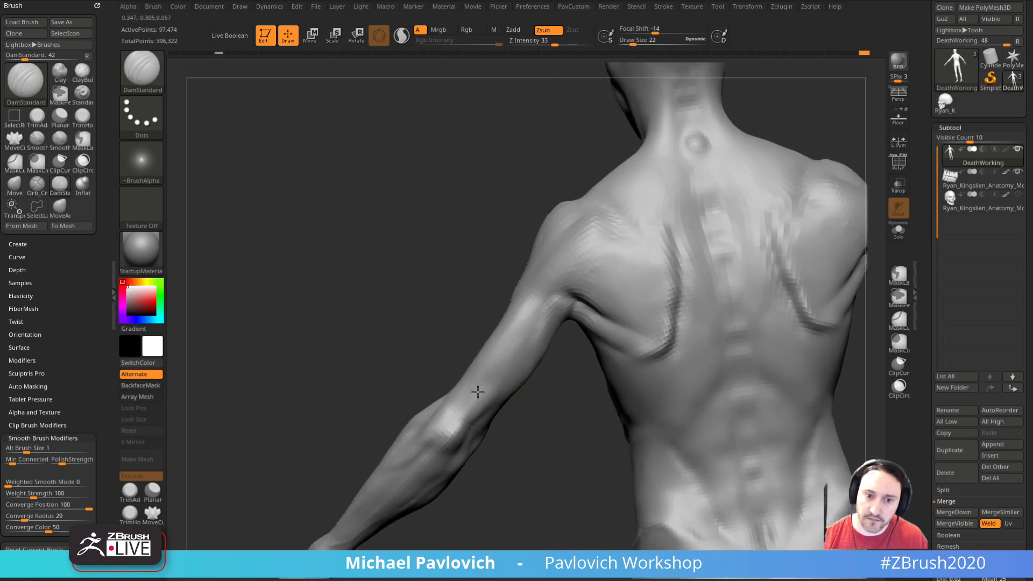
mouse_move(484, 437)
right_down()
mouse_move(510, 370)
mouse_move(553, 411)
mouse_move(415, 425)
mouse_move(452, 361)
mouse_move(593, 420)
mouse_move(531, 373)
right_up()
Step: Shape the back of the upper arm and the rear shoulder with the Clay brush
key(b)
key(c)
key(l)
right_drag(595, 397, 513, 332)
mouse_move(478, 370)
right_down()
mouse_move(644, 323)
mouse_move(625, 300)
mouse_move(547, 337)
mouse_move(650, 307)
mouse_move(517, 317)
mouse_move(435, 309)
mouse_move(560, 264)
right_up()
Step: Carve the edge of the rear deltoid on the shoulder with the DamStandard brush
text(bdss33)
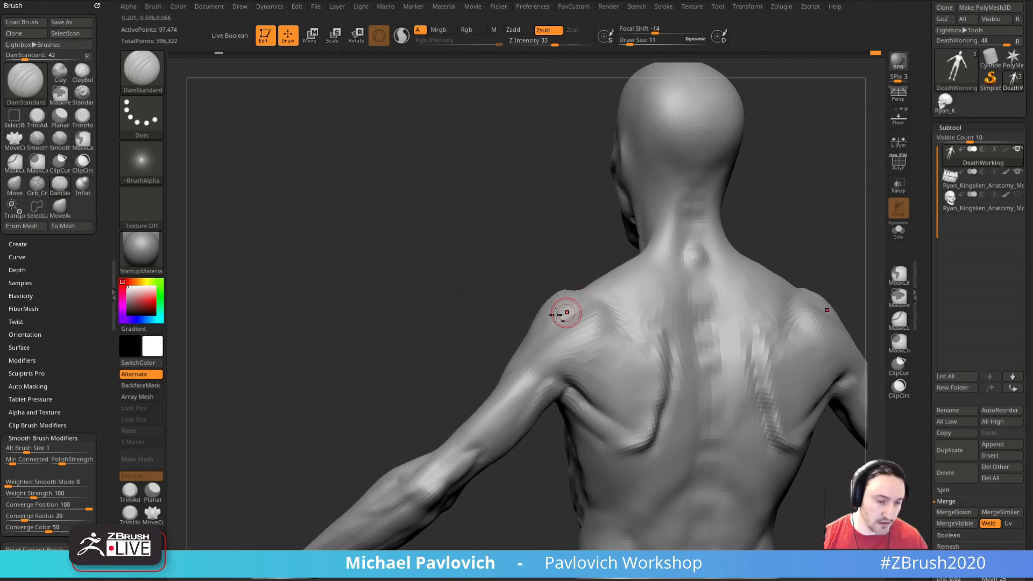
right_drag(569, 311, 593, 334)
text(s44)
key(Return)
right_drag(784, 242, 595, 314)
mouse_move(712, 258)
right_down()
mouse_move(696, 244)
mouse_move(768, 254)
mouse_move(713, 291)
mouse_move(663, 283)
mouse_move(680, 295)
mouse_move(632, 307)
right_up()
Step: Resculpt the muscles over the outer shoulder blade at draw size 17
key(bracketleft)
key(bracketleft)
key(s)
drag(592, 335, 589, 334)
right_drag(648, 341, 654, 303)
shift+drag(590, 332, 600, 334)
right_drag(599, 334, 581, 359)
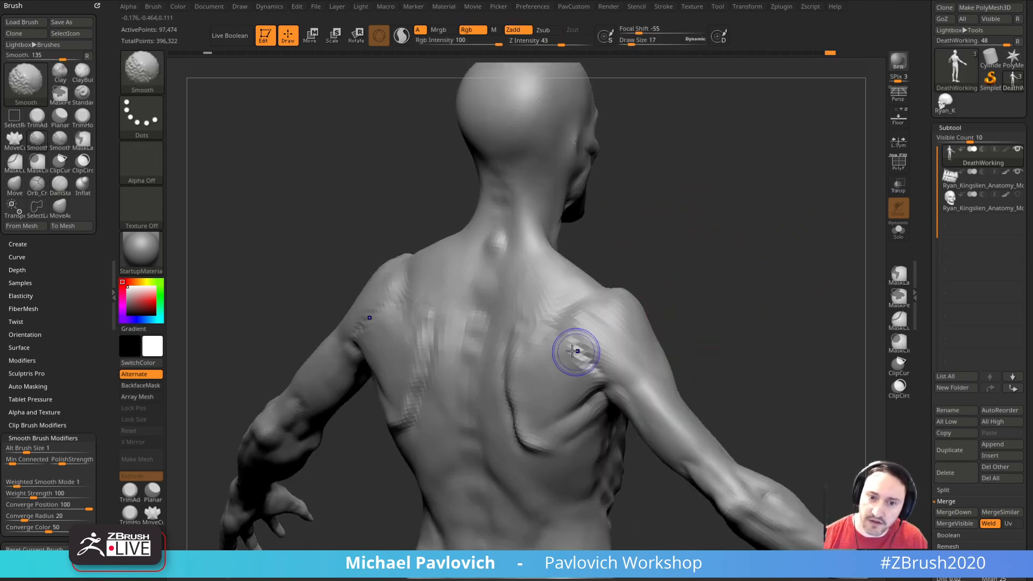
Step: Smooth and refine the transition between the shoulder blade, rear deltoid and armpit
shift+drag(581, 346, 591, 352)
right_drag(683, 311, 724, 250)
mouse_move(598, 347)
shift+mouse_down()
mouse_move(574, 377)
mouse_move(587, 361)
shift+mouse_up()
right_drag(676, 302, 673, 338)
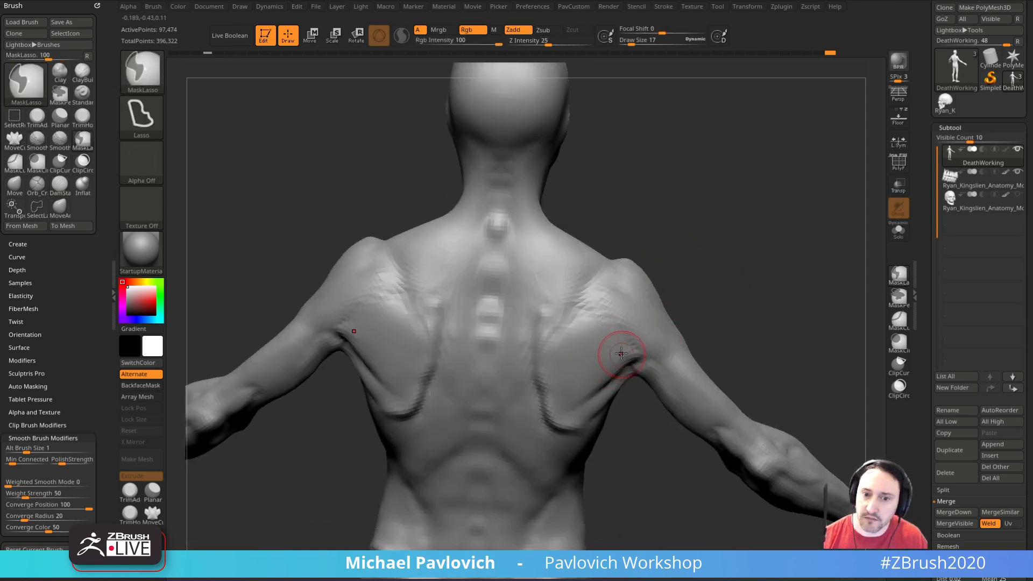
drag(621, 344, 595, 381)
mouse_move(713, 307)
right_down()
mouse_move(709, 259)
mouse_move(703, 280)
mouse_move(721, 301)
mouse_move(595, 351)
right_up()
Step: Build up the muscle strands between the shoulder blade and the armpit with the Clay brush at draw size 17
key(b)
key(c)
key(l)
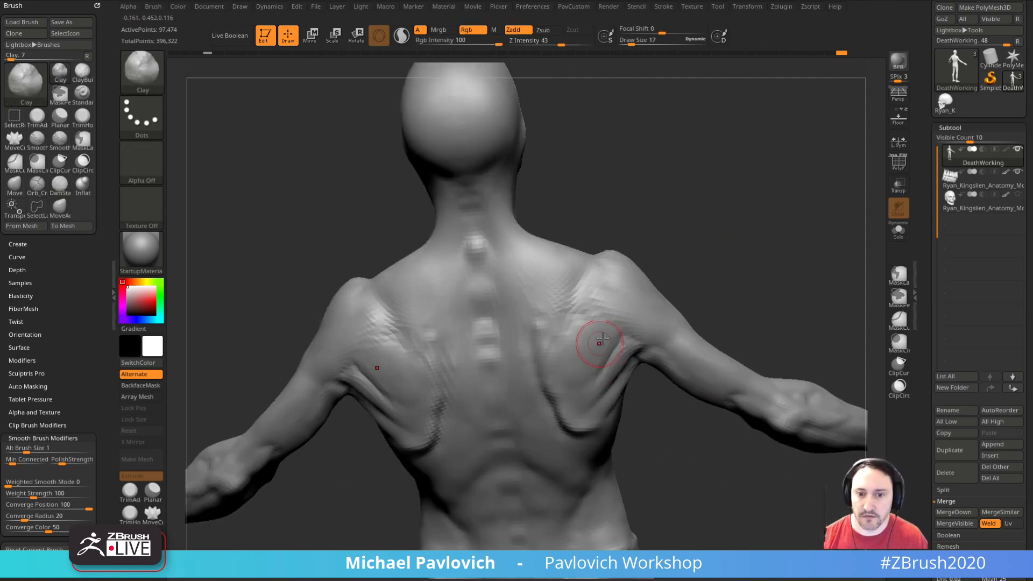
mouse_move(674, 213)
right_down()
mouse_move(576, 323)
mouse_move(715, 260)
mouse_move(715, 237)
mouse_move(705, 277)
right_up()
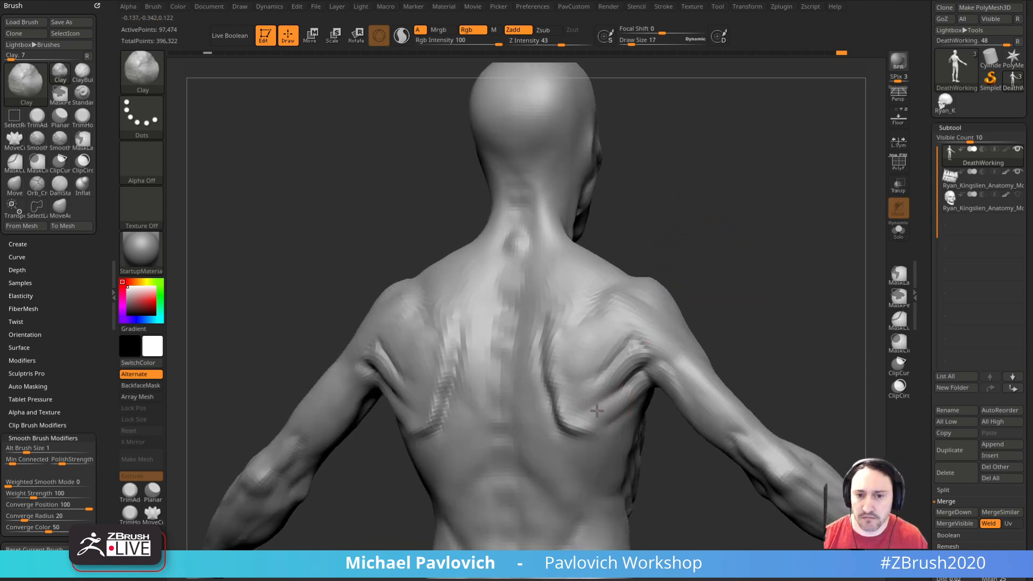
Step: Tighten the muscle ridges beside the rear armpit with the Pinch brush at draw size 10
text(bpi)
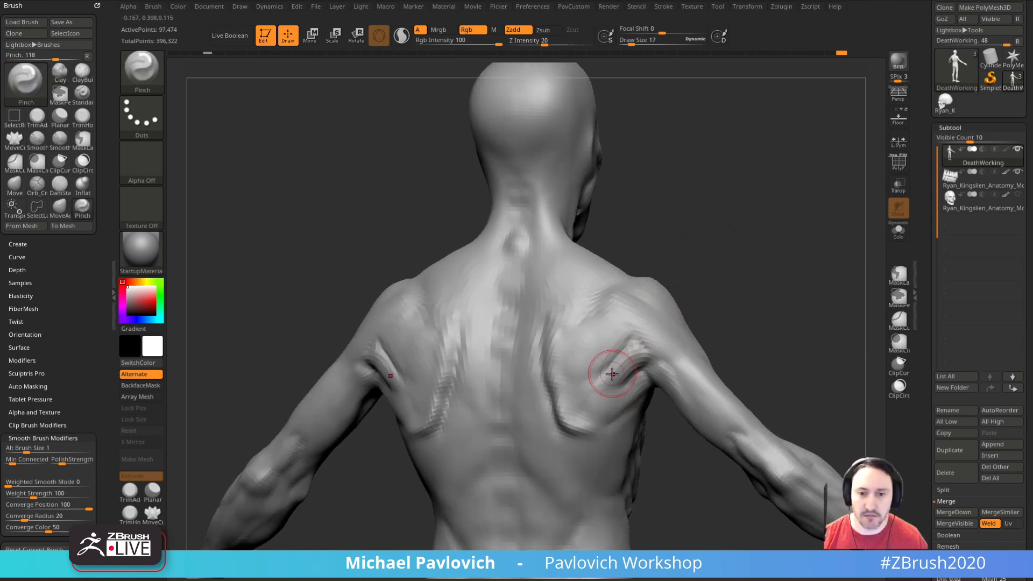
text(s10)
key(Return)
right_drag(775, 309, 773, 300)
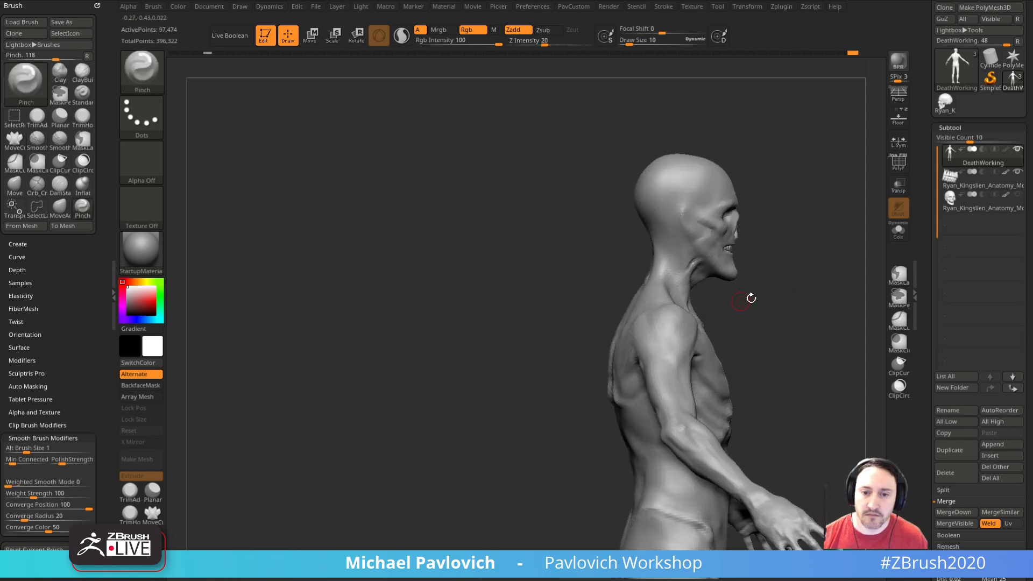
Step: Examine the whole figure from several sides, then look closely at the face
mouse_move(752, 298)
shift+right_down()
mouse_move(853, 289)
mouse_move(775, 286)
mouse_move(768, 260)
mouse_move(778, 252)
shift+right_up()
right_drag(778, 252, 791, 296)
ctrl+right_drag(791, 296, 814, 415)
mouse_move(807, 97)
alt+right_down()
mouse_move(752, 353)
mouse_move(754, 399)
alt+right_up()
alt+right_drag(740, 285, 762, 333)
mouse_move(762, 334)
right_down()
mouse_move(788, 318)
mouse_move(732, 306)
right_up()
right_drag(736, 246, 760, 295)
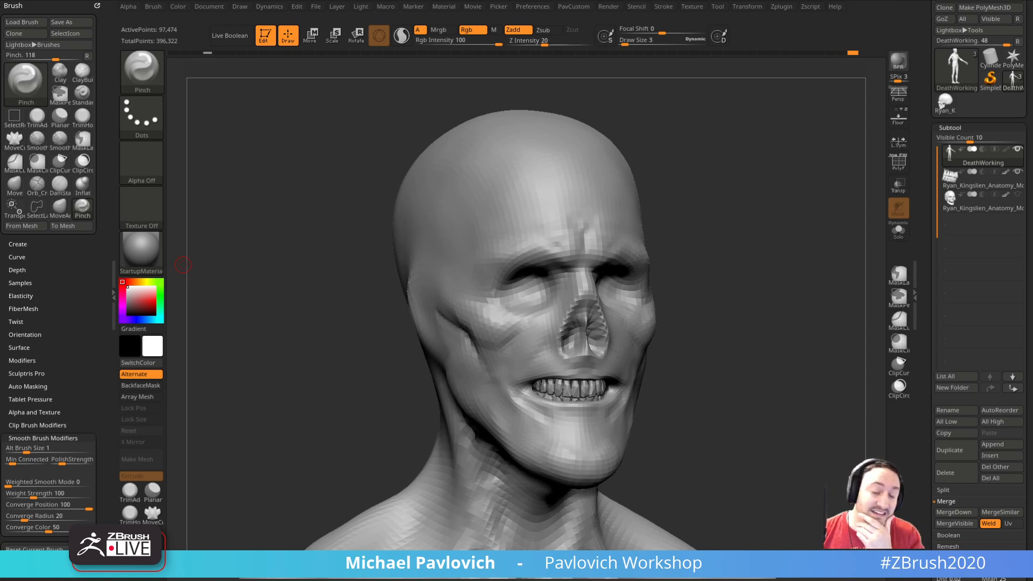
Step: Sculpt the area under the eye sockets with the Standard brush, reducing the draw size to 6
shift+drag(780, 242, 775, 268)
key(s)
click(518, 331)
key(b)
key(s)
key(t)
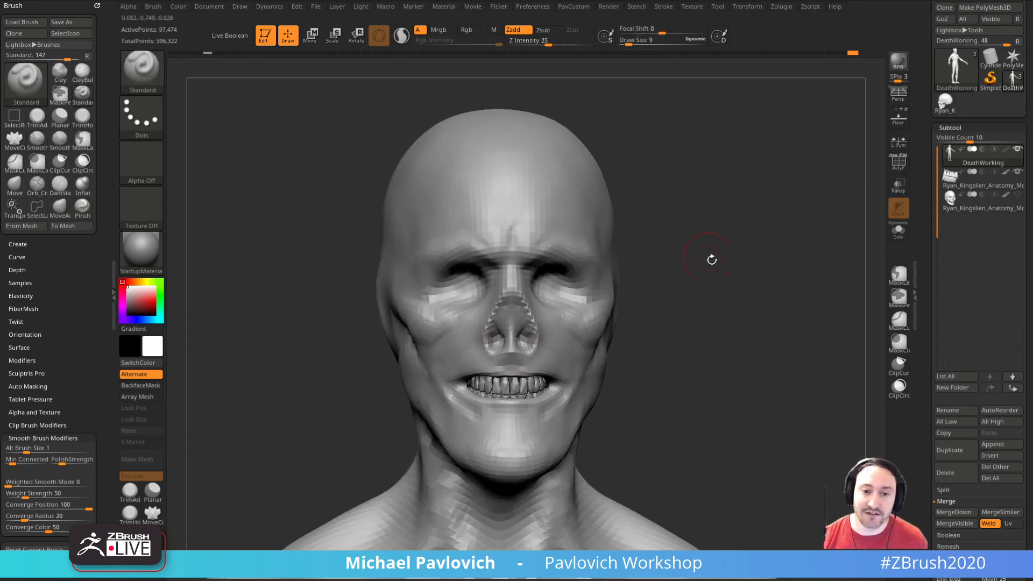
drag(700, 251, 624, 334)
key([)
key([)
key([)
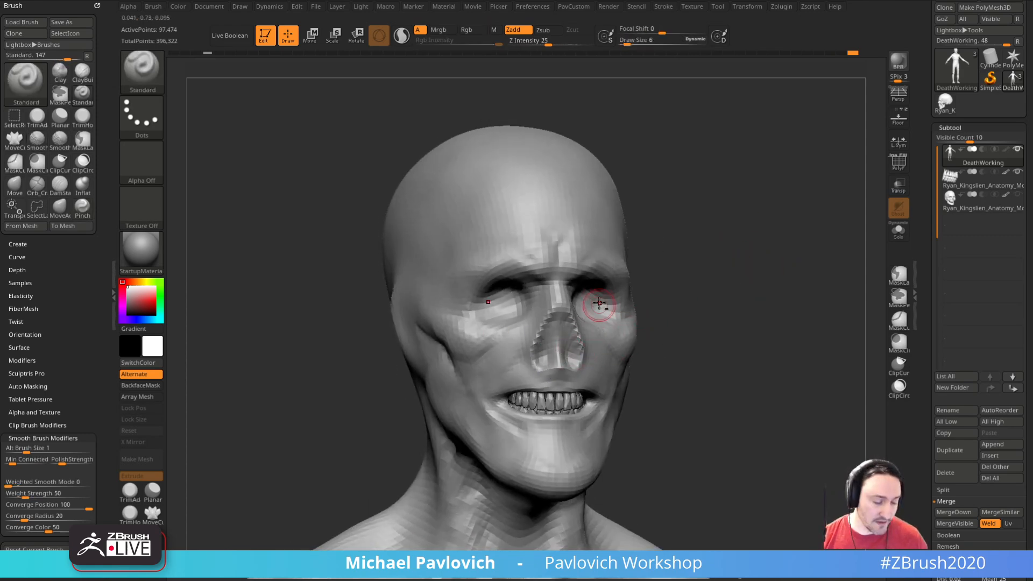
Step: Add muscle strands on the cheek between the eye socket and the mouth with the Standard brush
key(s)
drag(559, 334, 565, 353)
drag(699, 301, 651, 318)
alt+drag(557, 346, 561, 330)
mouse_move(664, 304)
mouse_down()
mouse_move(700, 288)
mouse_move(664, 307)
mouse_move(490, 339)
mouse_move(579, 371)
mouse_up()
Step: Carve the creases on the cheek and around the corner of the mouth with the DamStandard brush at draw size 5
key(d)
key(shift+d)
key(b)
key(d)
key(s)
drag(573, 340, 596, 371)
right_drag(602, 410, 753, 387)
drag(505, 369, 487, 393)
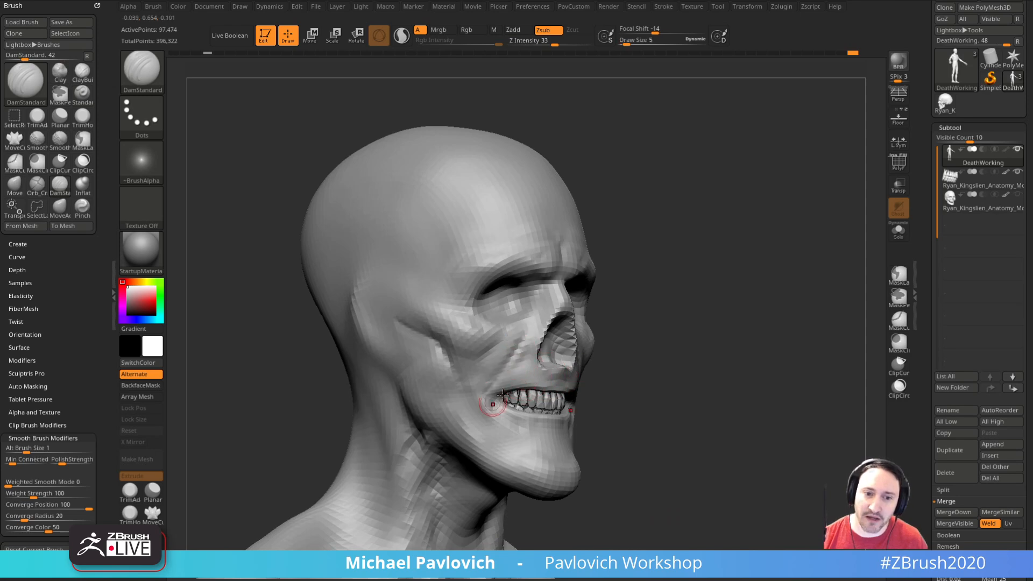
right_drag(470, 418, 519, 411)
shift+drag(519, 348, 514, 354)
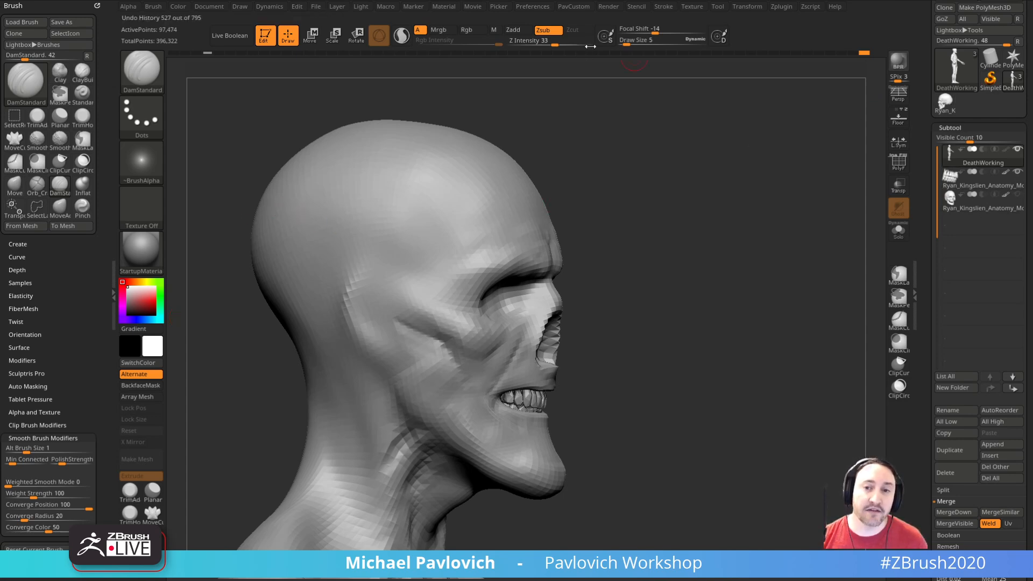
Step: Open the Scale Master plugin and look up its ZBrush Scale Unify option
shift+click(782, 7)
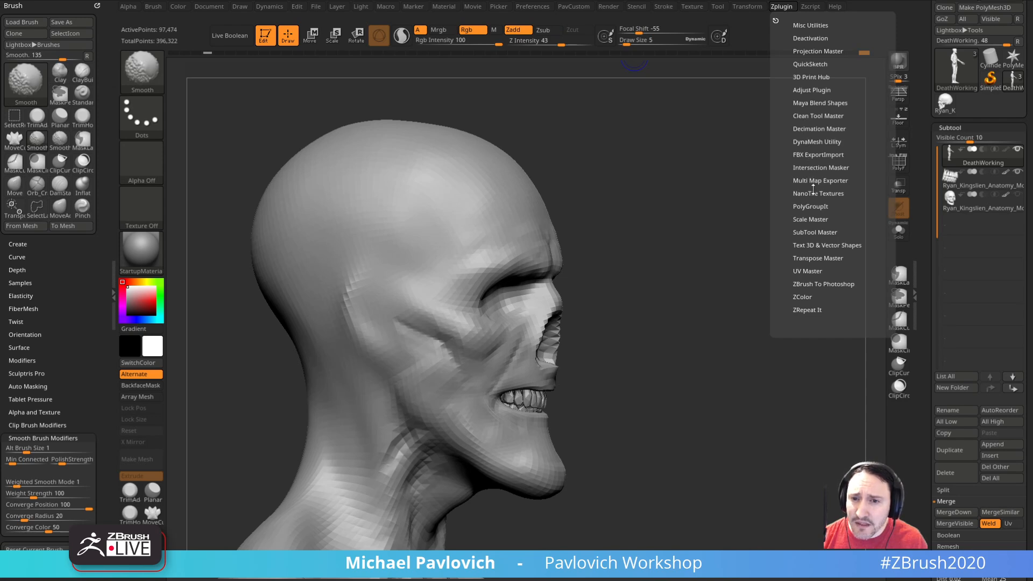
click(811, 217)
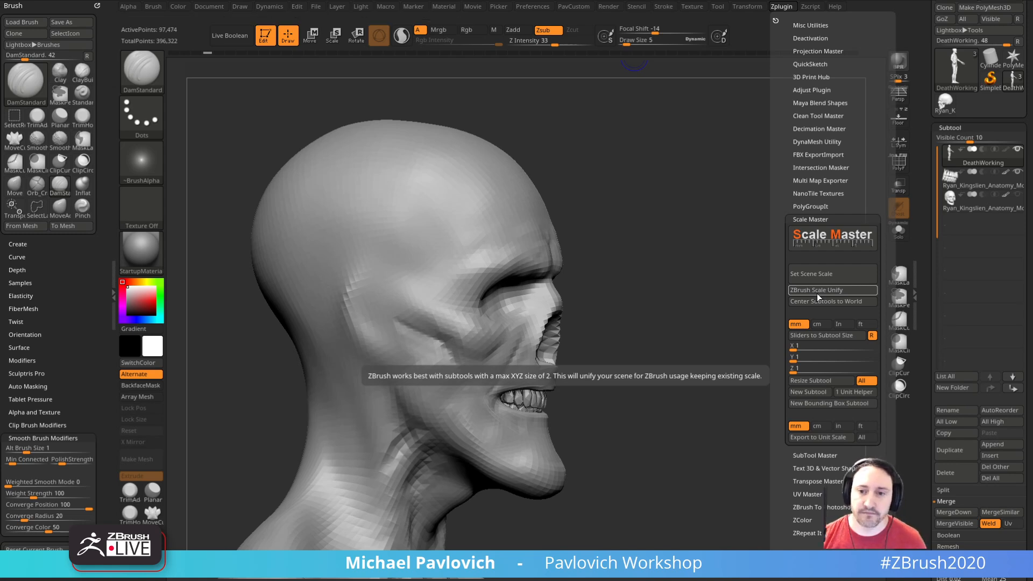
click(817, 293)
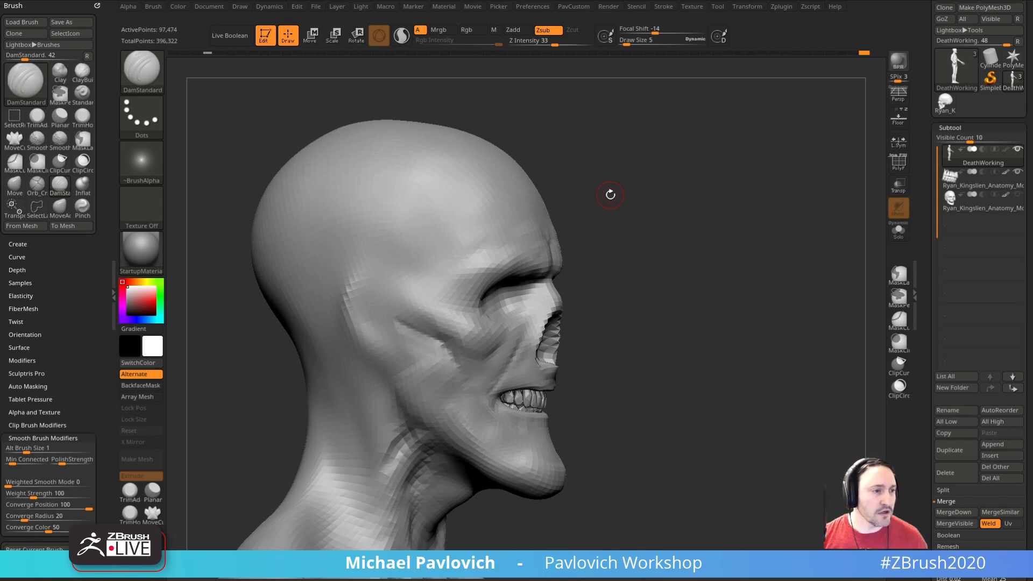
Step: Carve beside the mouth corner with the DamStandard brush and build up the mouth area with the Clay brush at draw size 5
mouse_move(611, 195)
mouse_down()
mouse_move(692, 183)
mouse_move(751, 189)
mouse_move(788, 258)
mouse_move(821, 261)
mouse_move(781, 284)
mouse_up()
mouse_move(498, 362)
shift+mouse_down()
mouse_move(491, 389)
mouse_move(500, 416)
mouse_move(512, 412)
shift+mouse_up()
key(b)
key(c)
key(l)
key(s)
mouse_move(673, 376)
mouse_down()
mouse_move(627, 409)
mouse_move(583, 411)
mouse_up()
shift+drag(796, 362, 779, 356)
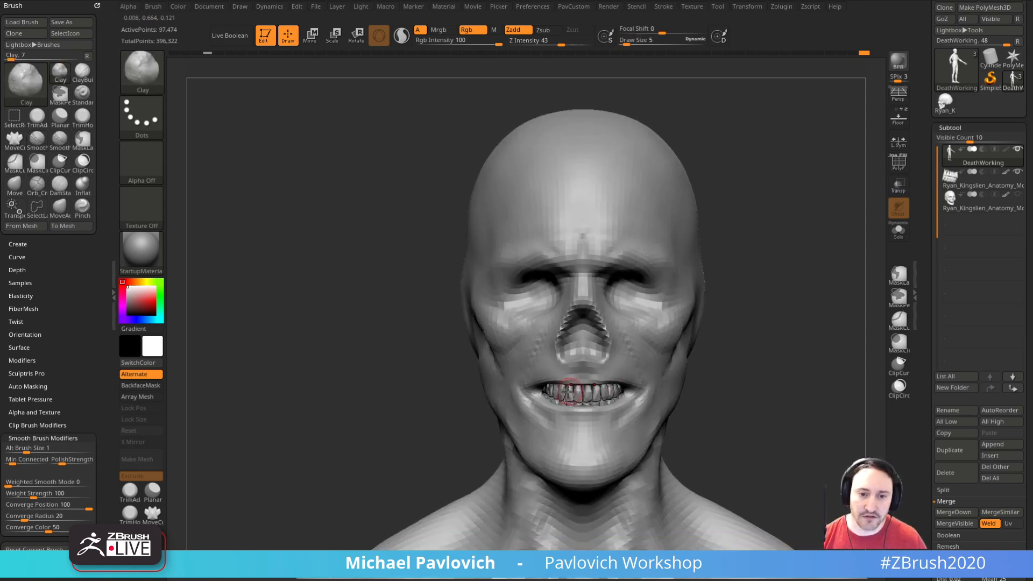
Step: Reshape the mouth corners and lips around the teeth with the MoveAccurate brush at draw size 15
key(b)
key(m)
key(a)
key(s)
mouse_move(537, 392)
mouse_down()
mouse_move(546, 393)
mouse_move(528, 381)
mouse_up()
drag(439, 383, 532, 385)
key(s)
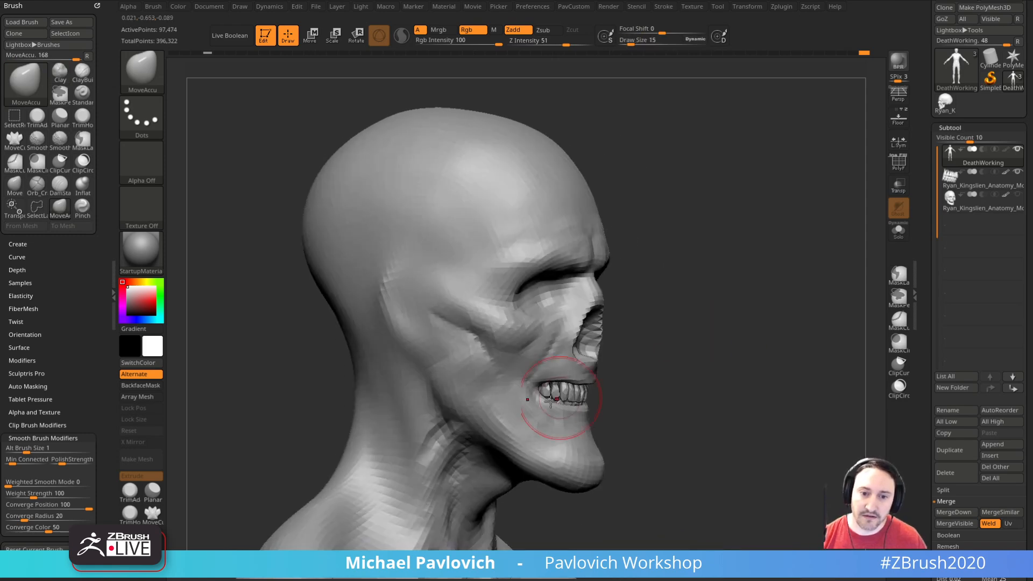
drag(662, 371, 683, 341)
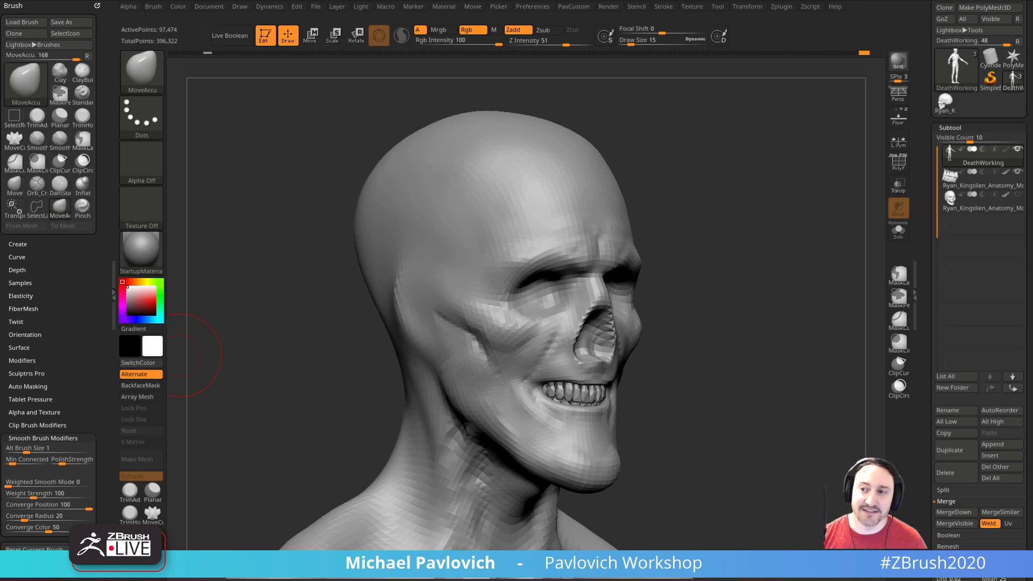
mouse_move(784, 249)
mouse_down()
mouse_move(793, 300)
mouse_move(806, 306)
mouse_up()
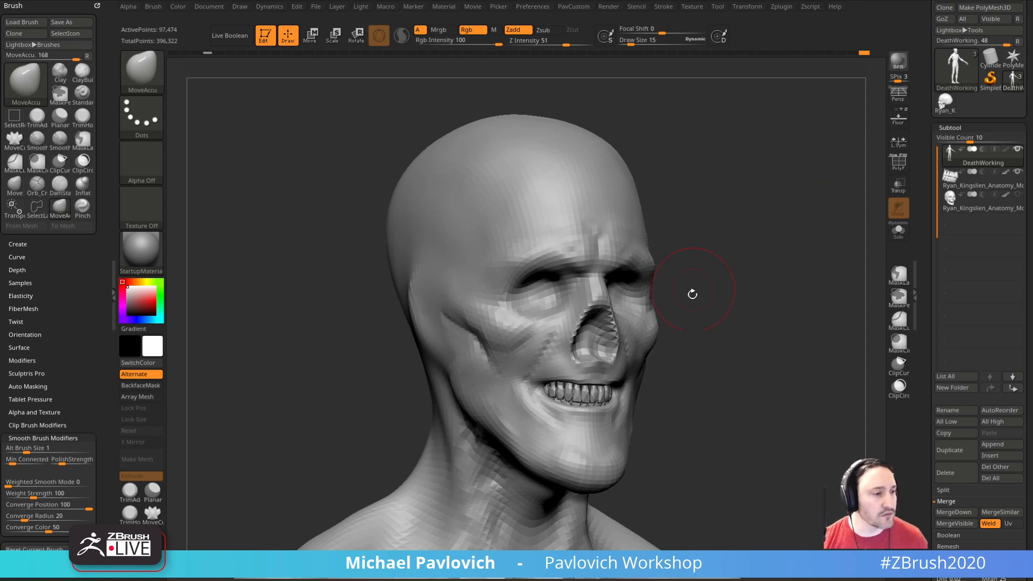
mouse_move(766, 286)
mouse_down()
mouse_move(782, 293)
mouse_move(777, 261)
mouse_move(772, 307)
mouse_move(786, 314)
mouse_move(775, 309)
mouse_up()
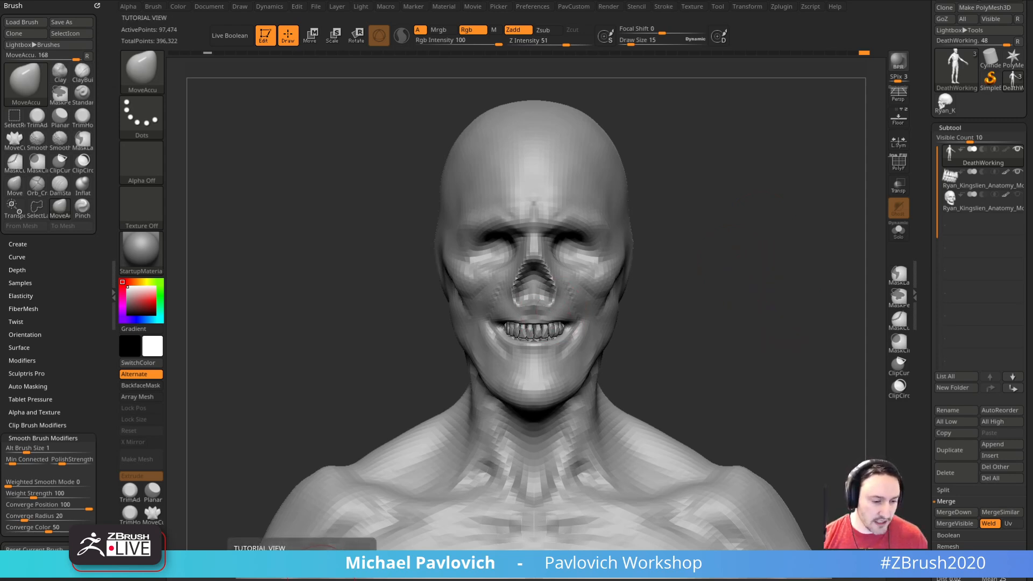
Step: Switch to the browser, look through the ArtStation portfolio's tutorial projects, and return to ZBrush
drag(732, 580, 769, 61)
scroll(538, 353, down, 6)
scroll(532, 357, down, 5)
scroll(424, 336, up, 3)
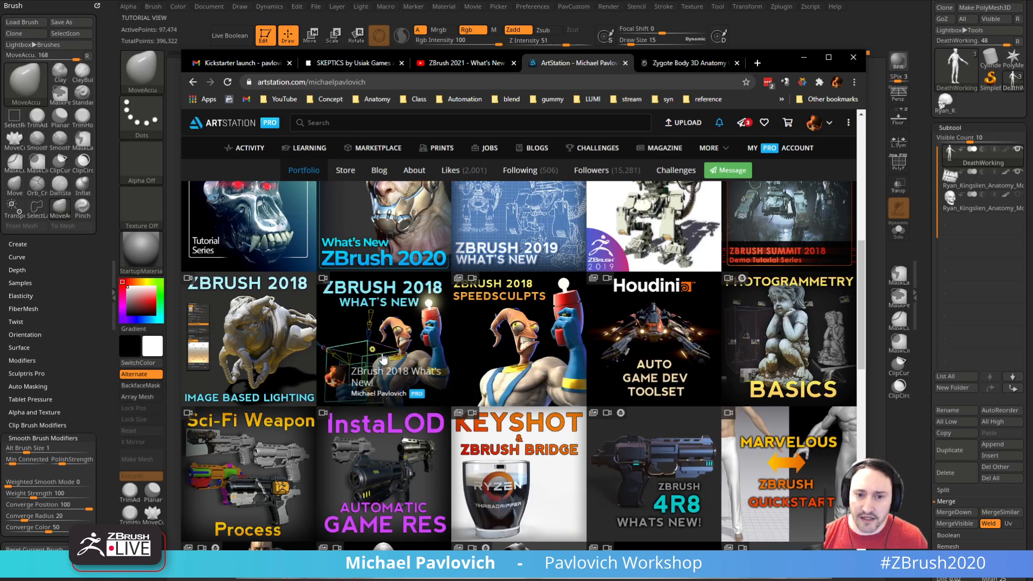
scroll(383, 347, down, 3)
scroll(383, 348, down, 8)
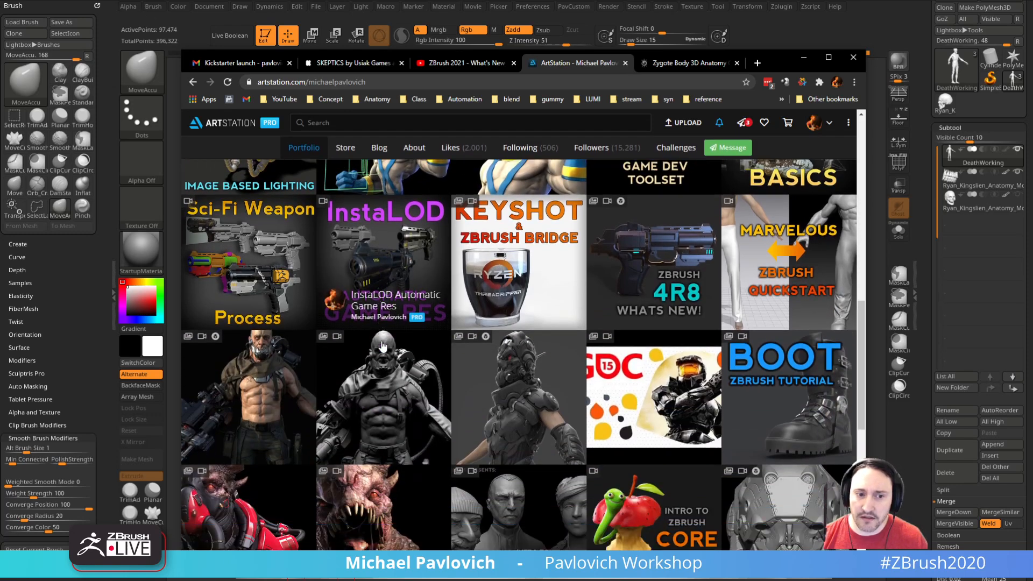
scroll(383, 347, down, 1)
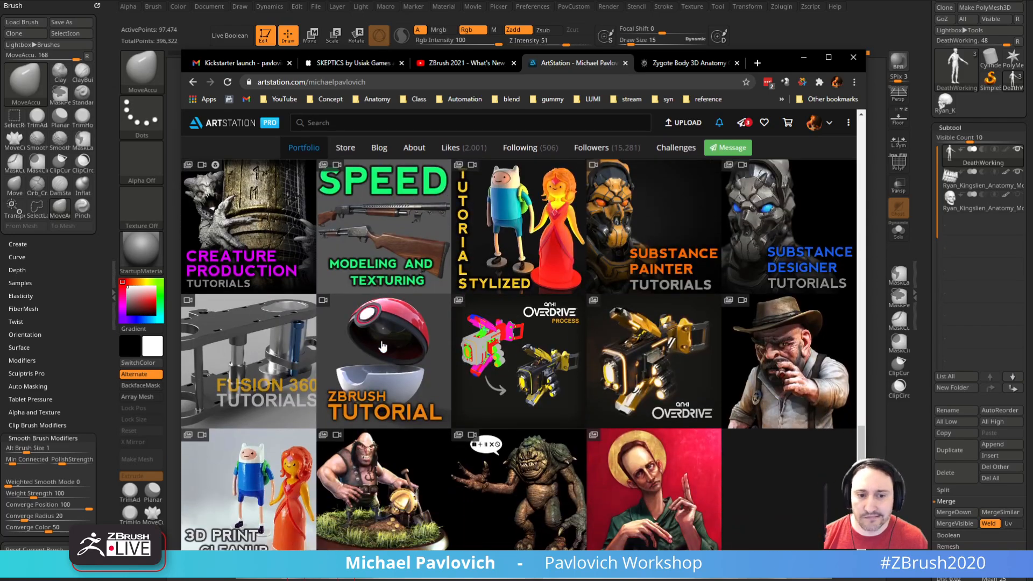
scroll(387, 382, up, 12)
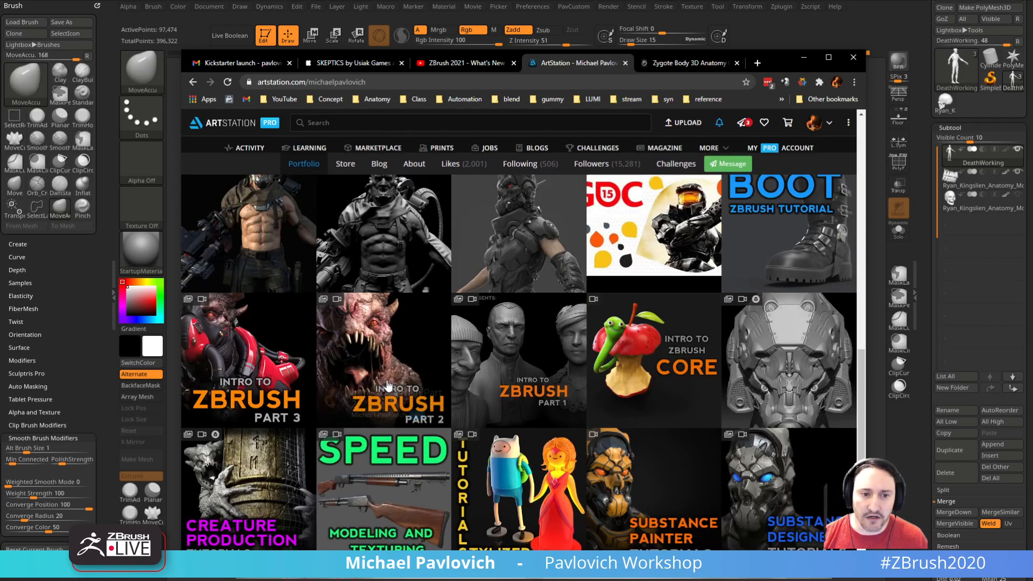
scroll(388, 386, up, 3)
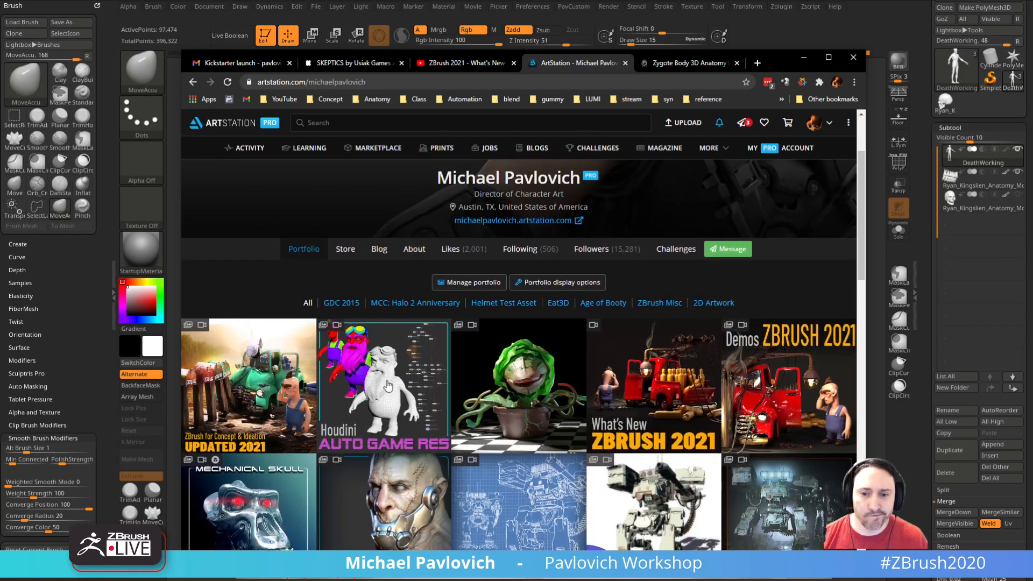
scroll(388, 386, down, 5)
click(567, 80)
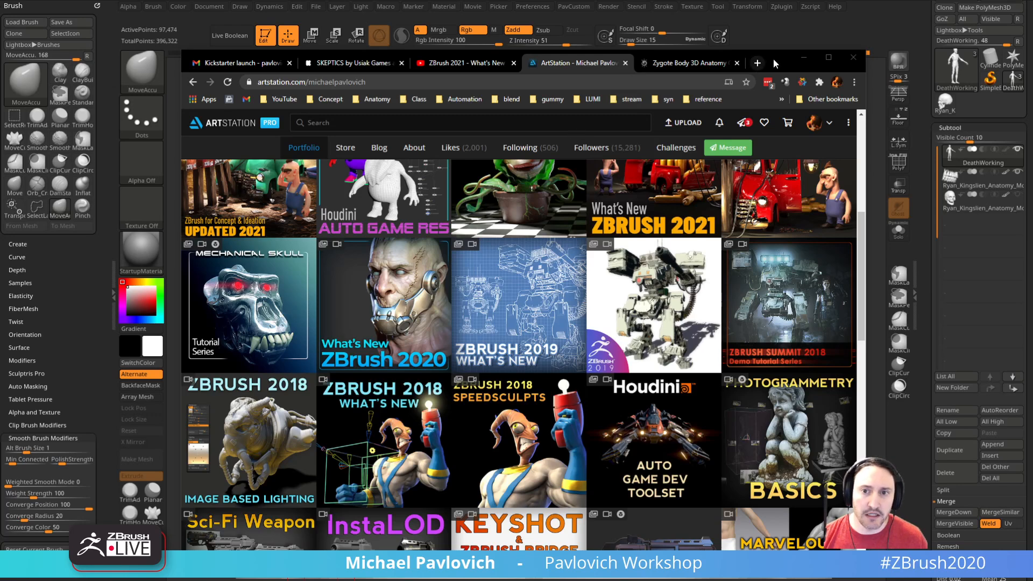
click(803, 58)
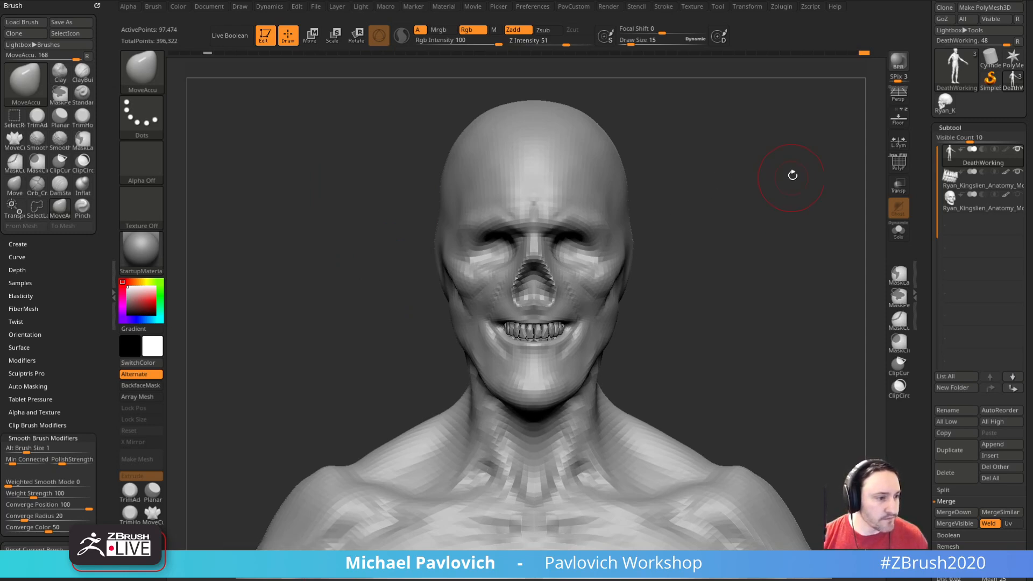
Step: Sculpt muscle strands down the side of the neck with the Standard brush at draw size 5
drag(815, 228, 808, 202)
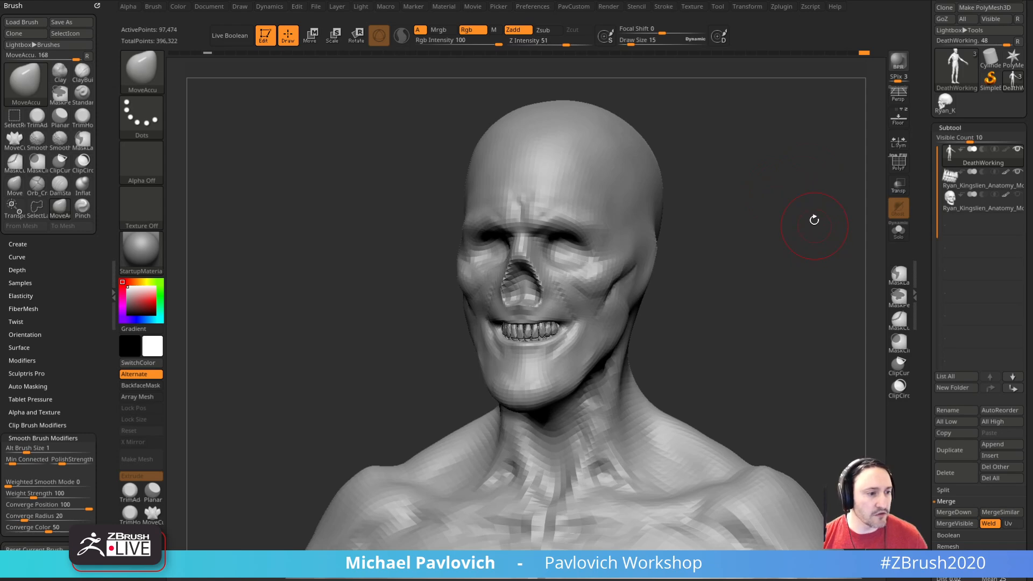
shift+drag(792, 238, 789, 242)
mouse_move(787, 280)
alt+mouse_down()
mouse_move(795, 243)
mouse_move(777, 256)
mouse_move(800, 252)
mouse_move(756, 253)
alt+mouse_up()
key(b)
key(s)
key(t)
key([)
drag(574, 373, 575, 357)
drag(656, 299, 703, 292)
alt+drag(702, 292, 706, 307)
alt+drag(571, 396, 570, 377)
drag(664, 324, 639, 327)
mouse_move(568, 397)
alt+mouse_down()
mouse_move(565, 368)
mouse_move(582, 398)
alt+mouse_up()
drag(663, 320, 619, 323)
alt+drag(594, 366, 591, 321)
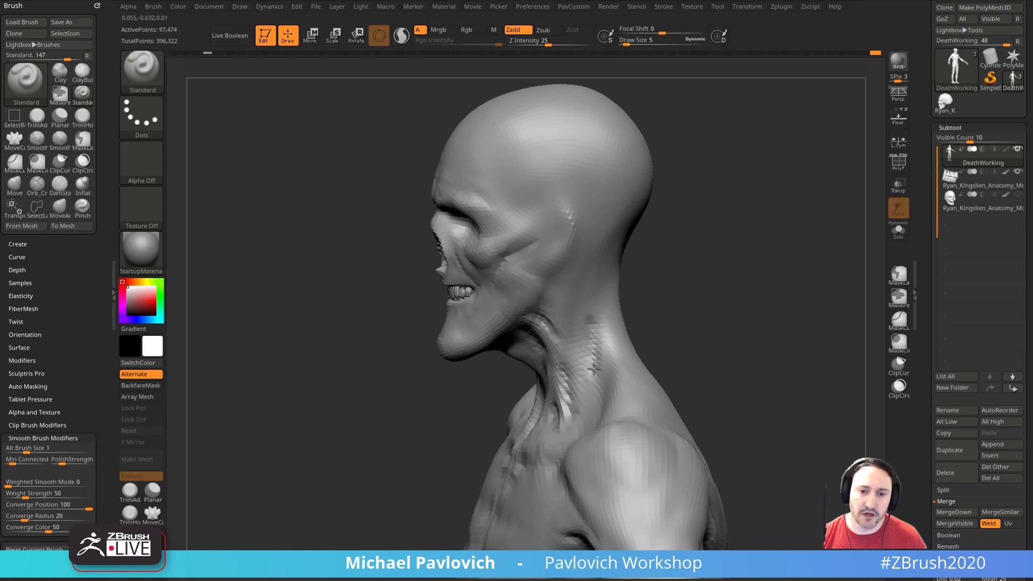
Step: Build up the side of the neck below the ear with the Clay brush, using draw sizes 17 and 9
mouse_move(656, 293)
mouse_down()
mouse_move(669, 273)
mouse_move(634, 273)
mouse_up()
key(b)
key(c)
key(l)
key(bracketright)
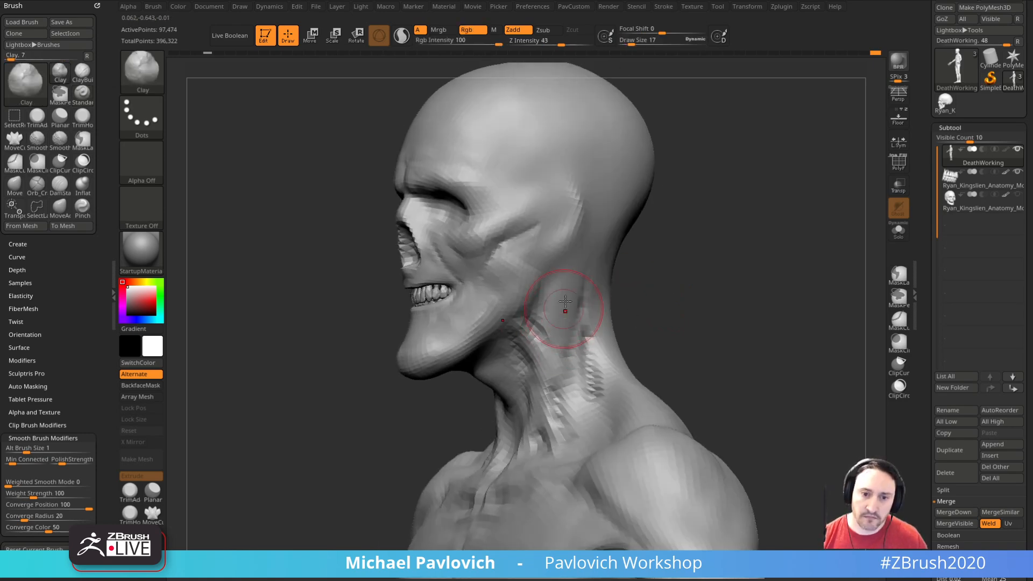
drag(638, 310, 627, 310)
key(bracketleft)
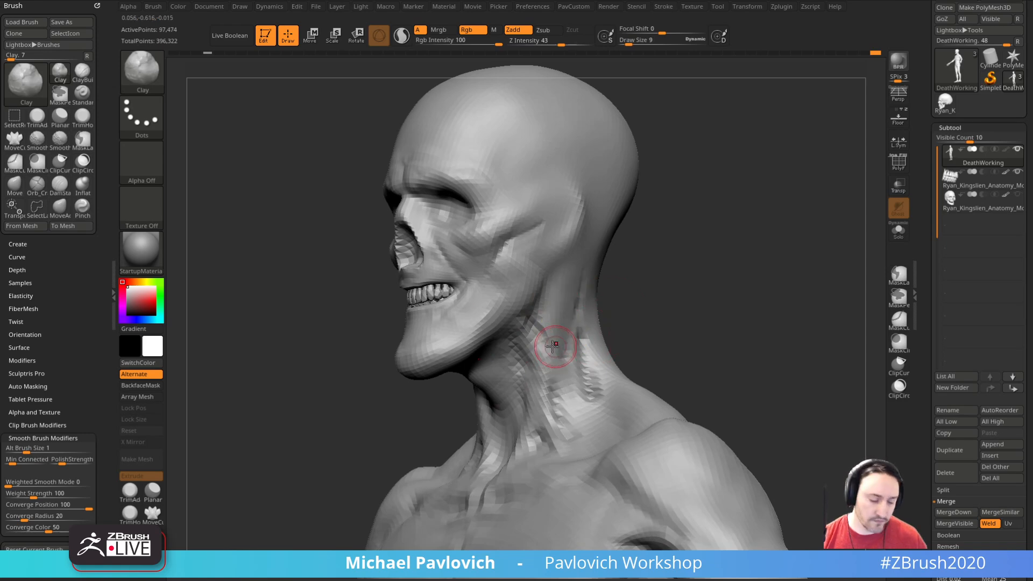
Step: Sculpt the neck strands and the area behind the jaw with the Standard brush at draw size 9
key(b)
key(s)
key(t)
drag(612, 356, 742, 316)
right_drag(742, 317, 703, 266)
key(s)
drag(520, 336, 509, 337)
right_drag(512, 337, 548, 329)
key(s)
click(523, 334)
drag(523, 334, 519, 342)
drag(789, 321, 768, 321)
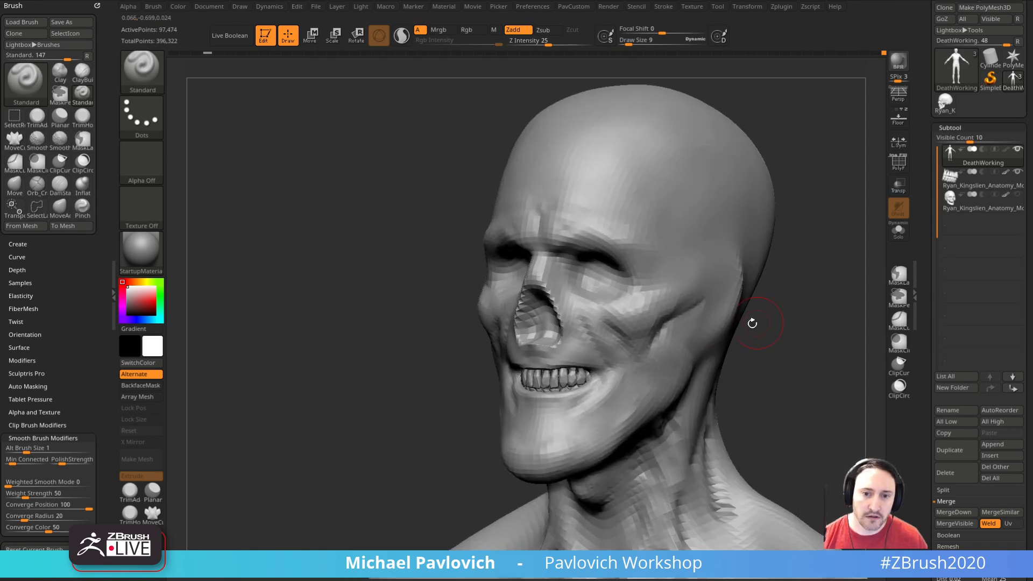
Step: Build up the cheek below the eye socket with the Clay brush at draw size 9
key(b)
key(c)
key(l)
right_drag(692, 310, 718, 300)
drag(643, 334, 620, 319)
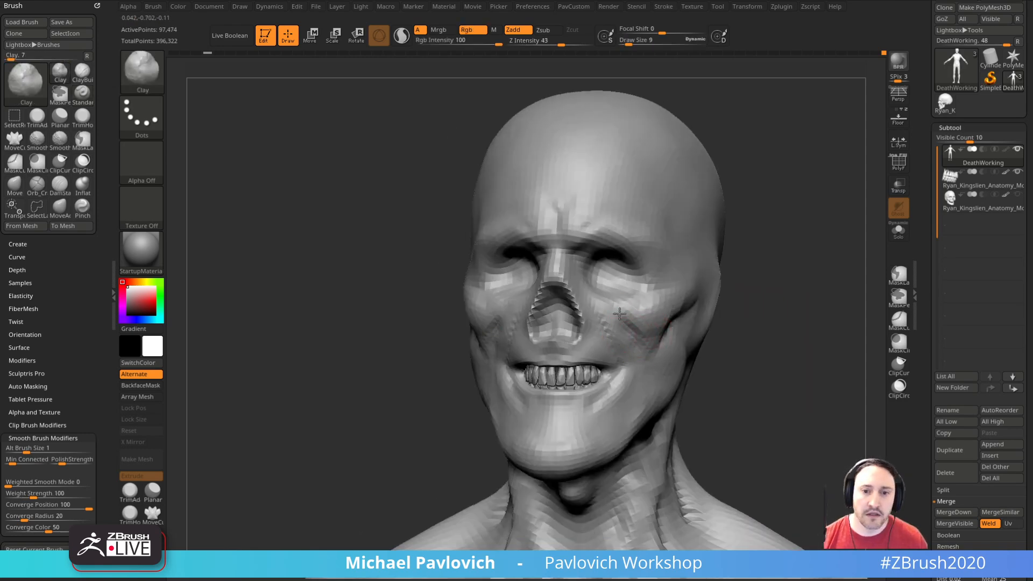
right_drag(725, 309, 761, 312)
mouse_move(788, 269)
right_down()
mouse_move(747, 265)
mouse_move(780, 274)
mouse_move(787, 256)
mouse_move(761, 224)
mouse_move(699, 269)
right_up()
Step: Refine the side of the head around the temple with the Move and Clay brushes
key(b)
key(m)
key(v)
drag(799, 296, 748, 295)
key(bracketright)
key(b)
key(c)
key(l)
drag(461, 332, 498, 335)
key(bracketleft)
drag(733, 216, 773, 212)
mouse_move(759, 270)
mouse_down()
mouse_move(672, 267)
mouse_move(626, 227)
mouse_up()
Step: Sculpt a curved temporal ridge from the brow over the side of the skull with the Standard brush and smooth it
key(b)
key(s)
key(t)
key(bracketleft)
drag(759, 219, 724, 221)
mouse_move(653, 223)
mouse_down()
mouse_move(742, 231)
mouse_move(652, 243)
mouse_move(586, 282)
mouse_up()
key(bracketright)
key(shift)
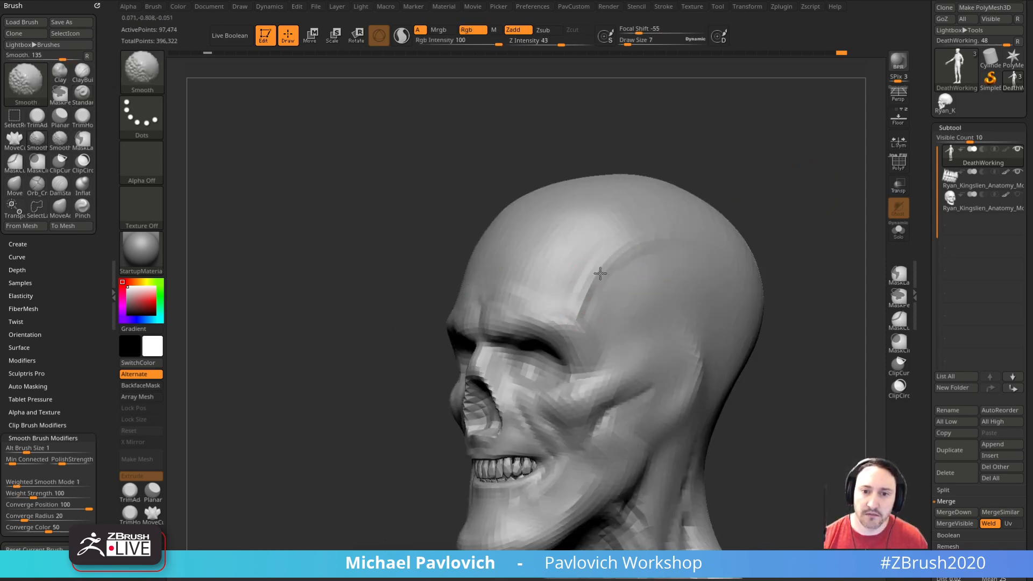
drag(805, 313, 853, 269)
shift+drag(665, 177, 670, 188)
mouse_move(573, 352)
shift+mouse_down()
mouse_move(495, 364)
mouse_move(372, 350)
shift+mouse_up()
alt+drag(749, 309, 773, 277)
Step: Set the DeathWorking mesh to subdivision level 4 and frame the model
drag(917, 302, 917, 187)
drag(963, 238, 976, 239)
alt+drag(791, 311, 678, 463)
key(f)
Step: Refine the body's muscle forms at the higher subdivision level with the Standard brush
alt+drag(802, 344, 768, 262)
shift+drag(473, 403, 468, 362)
drag(710, 229, 738, 215)
shift+drag(516, 374, 500, 379)
mouse_move(718, 323)
mouse_down()
mouse_move(613, 364)
mouse_move(588, 357)
mouse_up()
mouse_move(791, 333)
alt+mouse_down()
mouse_move(805, 275)
mouse_move(796, 245)
mouse_move(807, 300)
mouse_move(802, 240)
mouse_move(772, 290)
mouse_move(828, 332)
mouse_move(813, 301)
alt+mouse_up()
key(s)
click(559, 384)
Step: Adjust the chest and armpit shapes with the Move brush at draw size 27 and smooth the transition
key(b)
key(m)
key(v)
mouse_move(694, 457)
mouse_down()
mouse_move(665, 379)
mouse_move(696, 364)
mouse_move(691, 318)
mouse_up()
key(s)
drag(691, 316, 686, 316)
mouse_move(655, 316)
right_down()
mouse_move(643, 335)
mouse_move(674, 376)
right_up()
right_drag(756, 252, 692, 258)
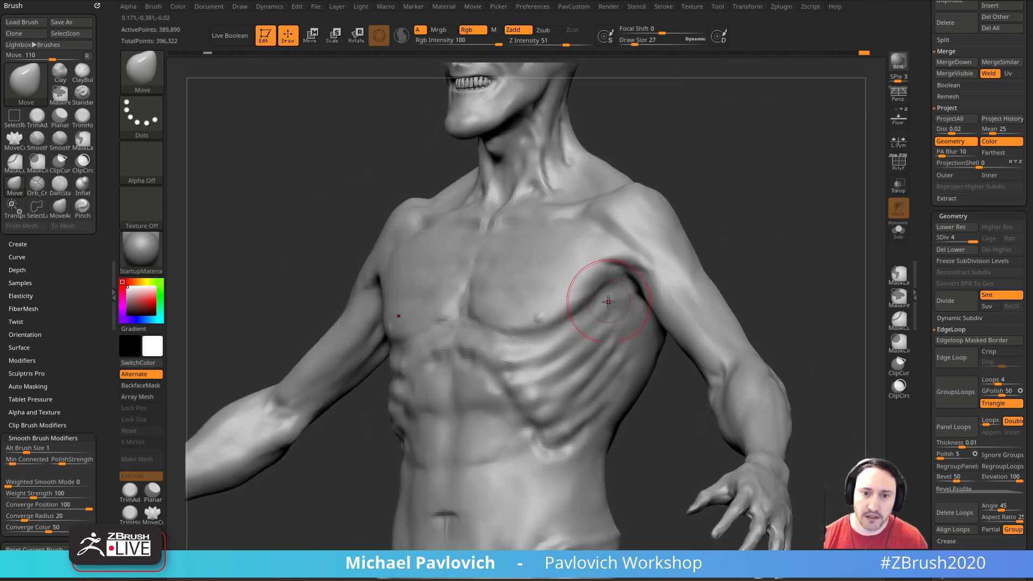
key(shift)
mouse_move(576, 289)
right_down()
mouse_move(777, 226)
mouse_move(777, 274)
mouse_move(786, 267)
mouse_move(752, 236)
mouse_move(786, 234)
mouse_move(812, 204)
right_up()
Step: Carve a muscle crease down the shoulder and upper arm with the DamStandard brush at draw size 11
key(b)
key(d)
key(s)
key(s)
right_drag(542, 333, 542, 411)
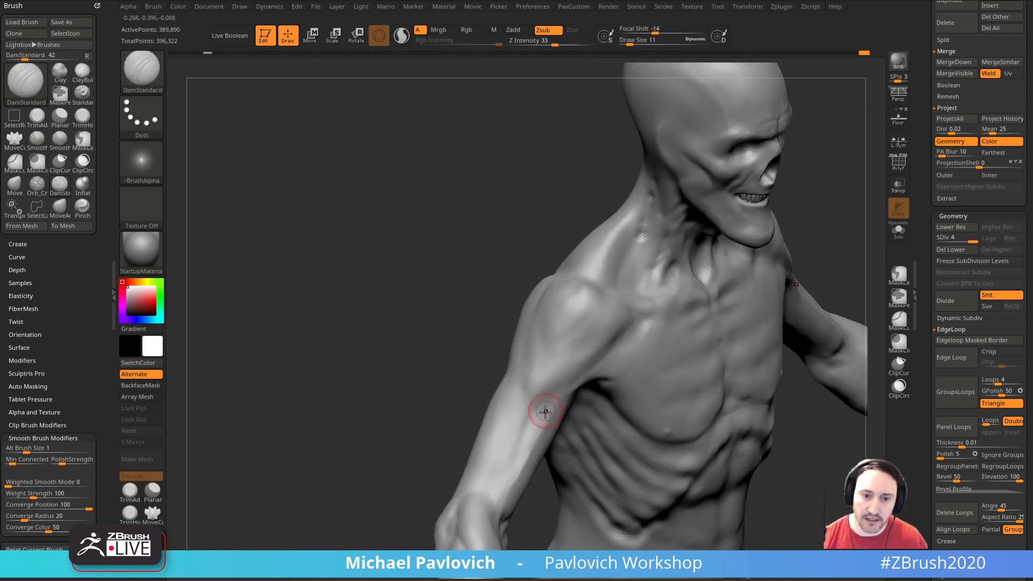
Step: Reshape the lower ribcage and waist with the Move brush at draw size 46
key(b)
key(m)
key(v)
alt+drag(595, 491, 431, 293)
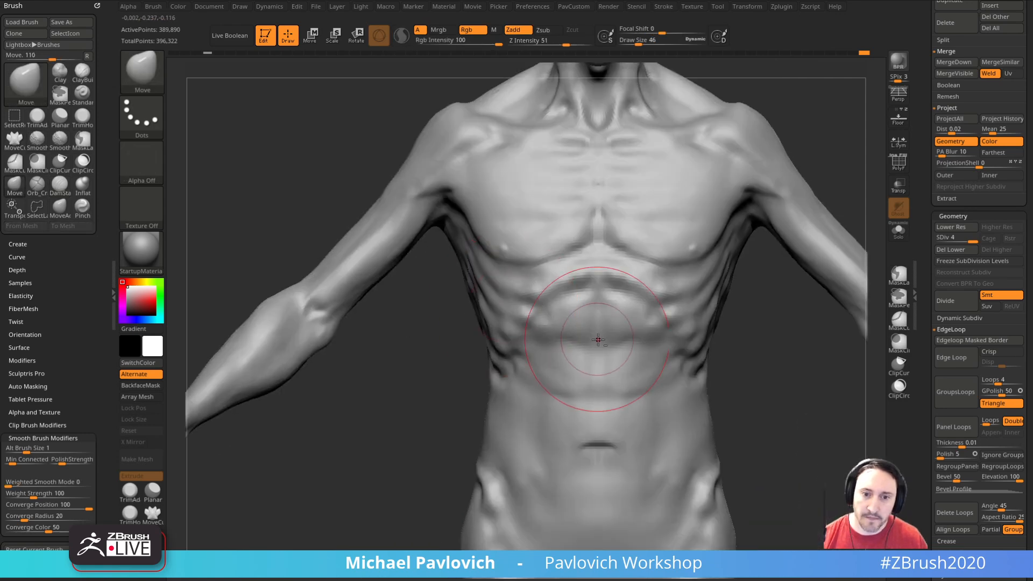
Step: Define the abdominal muscles beneath the rib arch with the Standard brush at draw size 14
key(b)
key(s)
key(t)
mouse_move(437, 372)
alt+mouse_down()
mouse_move(413, 452)
mouse_move(434, 426)
alt+mouse_up()
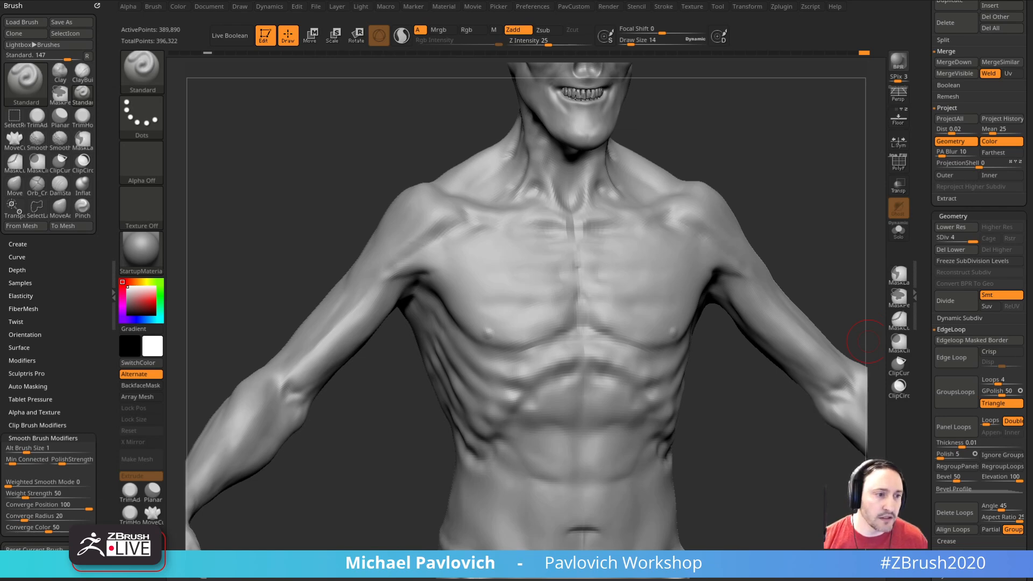
Step: Sculpt fine forms along the sternum with the Standard brush at draw size 6 and undo the last stroke
mouse_move(777, 202)
mouse_down()
mouse_move(807, 219)
mouse_move(805, 166)
mouse_move(834, 215)
mouse_move(824, 205)
mouse_move(861, 199)
mouse_move(830, 189)
mouse_move(857, 115)
mouse_move(823, 168)
mouse_move(810, 171)
mouse_move(835, 175)
mouse_move(800, 191)
mouse_up()
key(s)
mouse_move(517, 329)
mouse_down()
mouse_move(528, 330)
mouse_move(519, 328)
mouse_up()
alt+drag(667, 223, 707, 222)
key([)
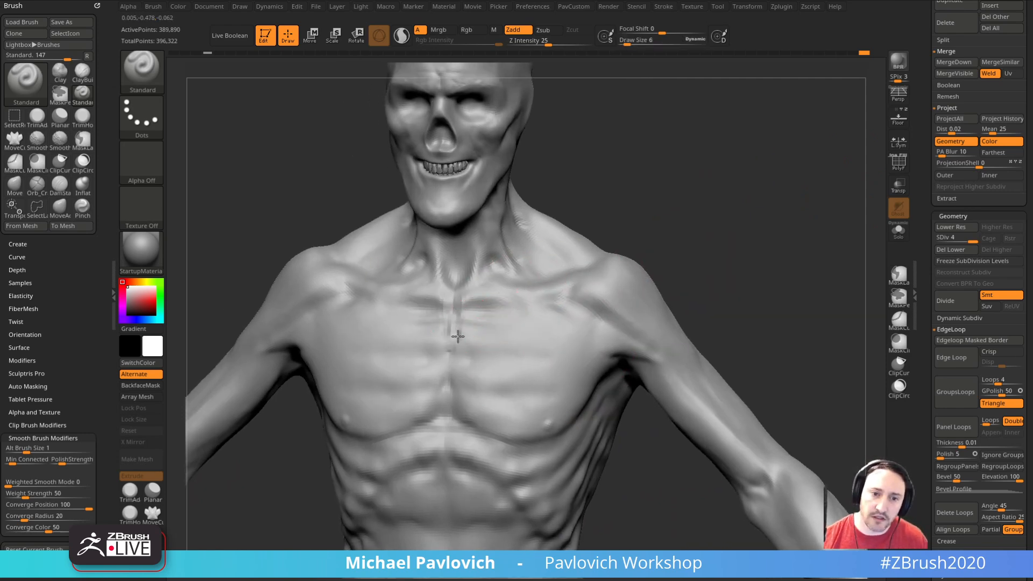
key(ctrl+z)
Step: Work over the central chest with the Standard brush at draw size 22 and undo the last stroke
shift+drag(660, 199, 667, 200)
mouse_move(664, 258)
mouse_down()
mouse_move(694, 248)
mouse_move(635, 262)
mouse_up()
key(s)
drag(491, 353, 500, 353)
drag(619, 329, 506, 353)
key(s)
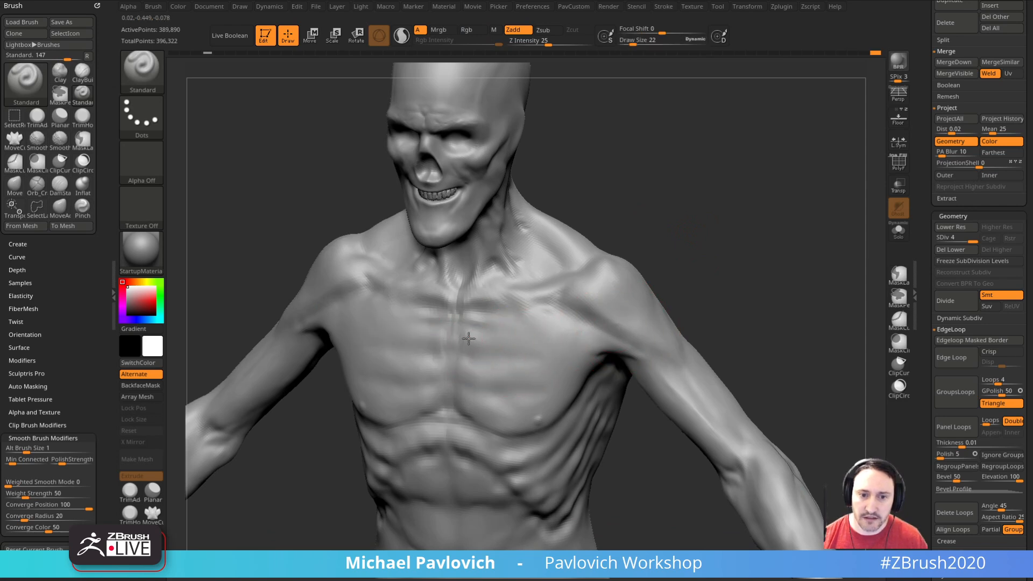
key(ctrl+z)
key(3)
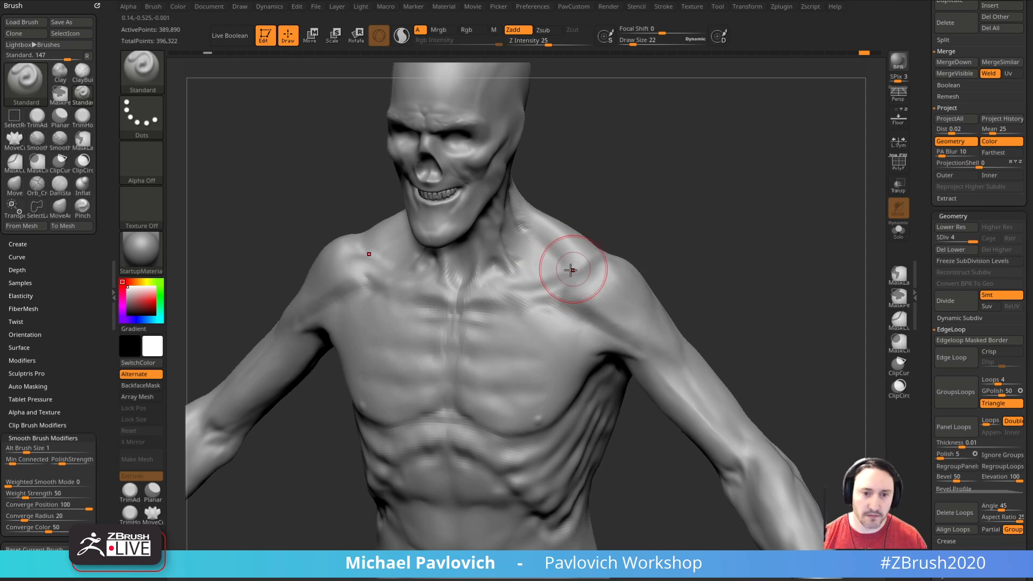
Step: Sculpt visible ribs across the upper chest on both sides of the sternum and smooth them
mouse_move(665, 229)
mouse_down()
mouse_move(714, 219)
mouse_move(694, 248)
mouse_up()
mouse_move(478, 348)
mouse_down()
mouse_move(544, 363)
mouse_move(481, 386)
mouse_move(504, 397)
mouse_up()
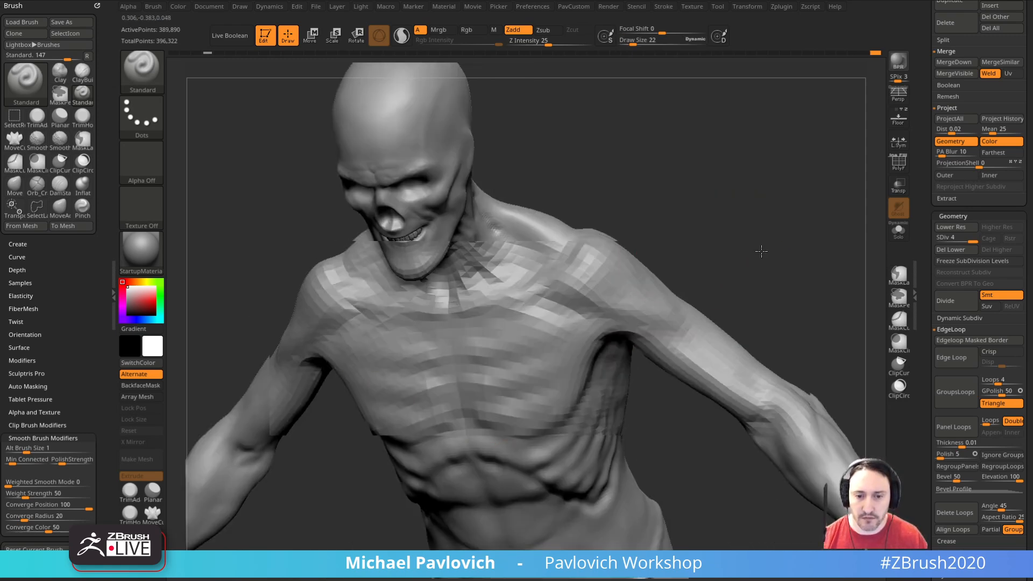
drag(749, 285, 673, 324)
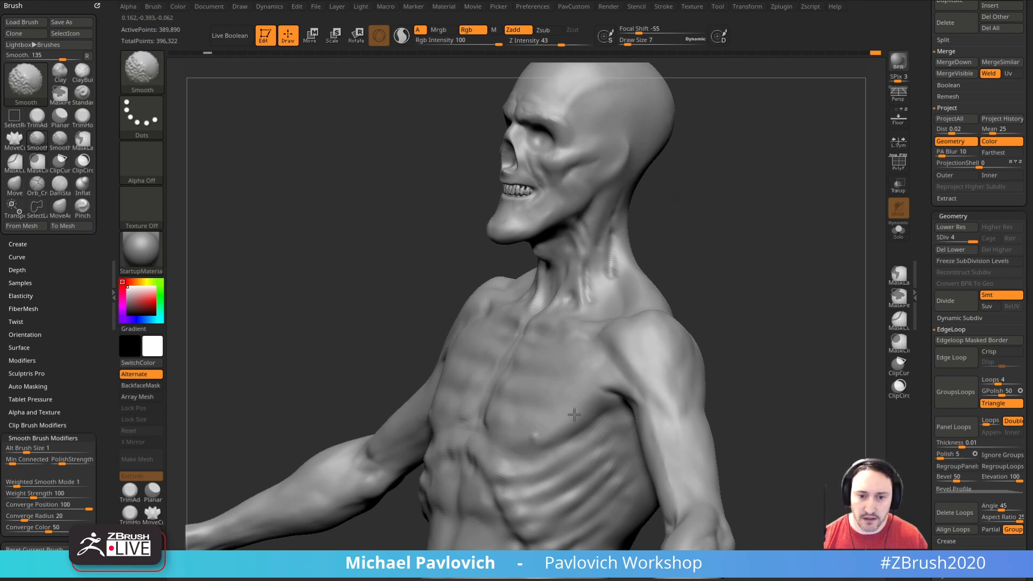
shift+drag(742, 328, 774, 289)
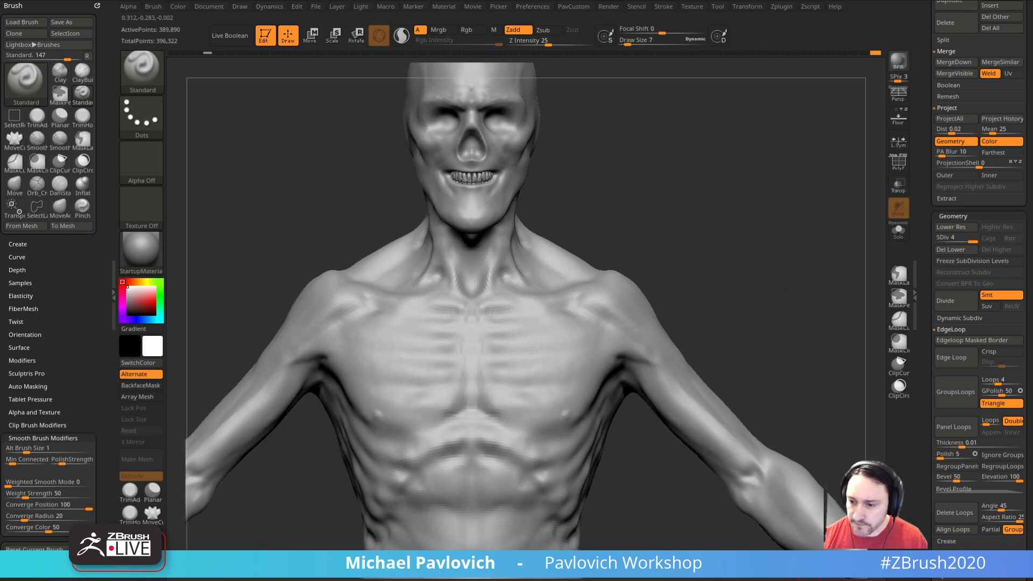
Step: Sculpt the shoulder blades on the back with the Standard brush at draw size 12
mouse_move(722, 203)
mouse_down()
mouse_move(786, 194)
mouse_move(738, 203)
mouse_move(762, 192)
mouse_move(706, 260)
mouse_move(710, 232)
mouse_up()
key(s)
drag(547, 351, 538, 362)
drag(724, 234, 702, 246)
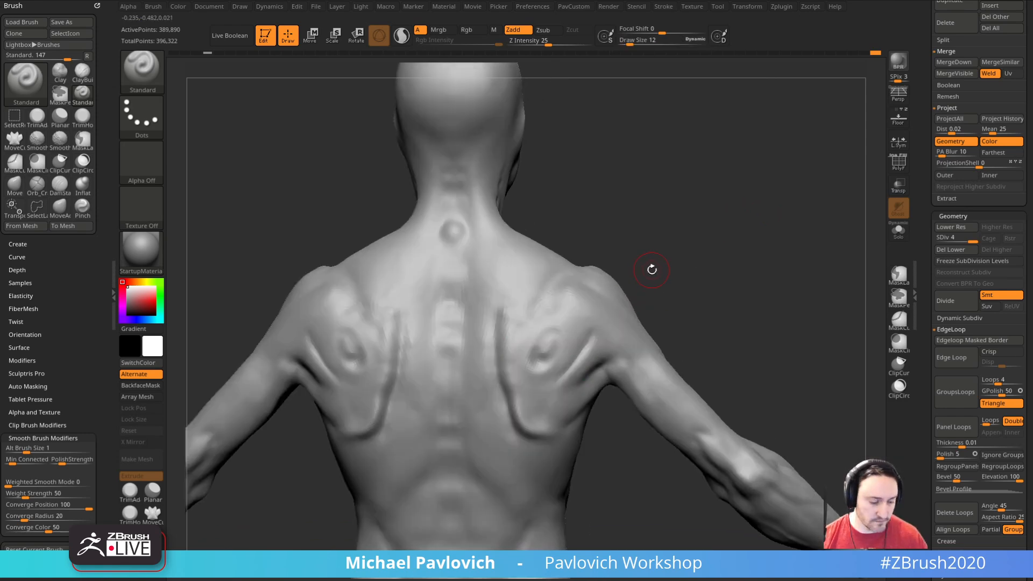
Step: Fill and even out the surface of the shoulder blades with the Clay brush at draw size 12
key(b)
key(c)
key(l)
alt+drag(651, 269, 689, 257)
mouse_move(586, 328)
shift+mouse_down()
mouse_move(597, 315)
mouse_move(566, 344)
shift+mouse_up()
drag(738, 298, 707, 274)
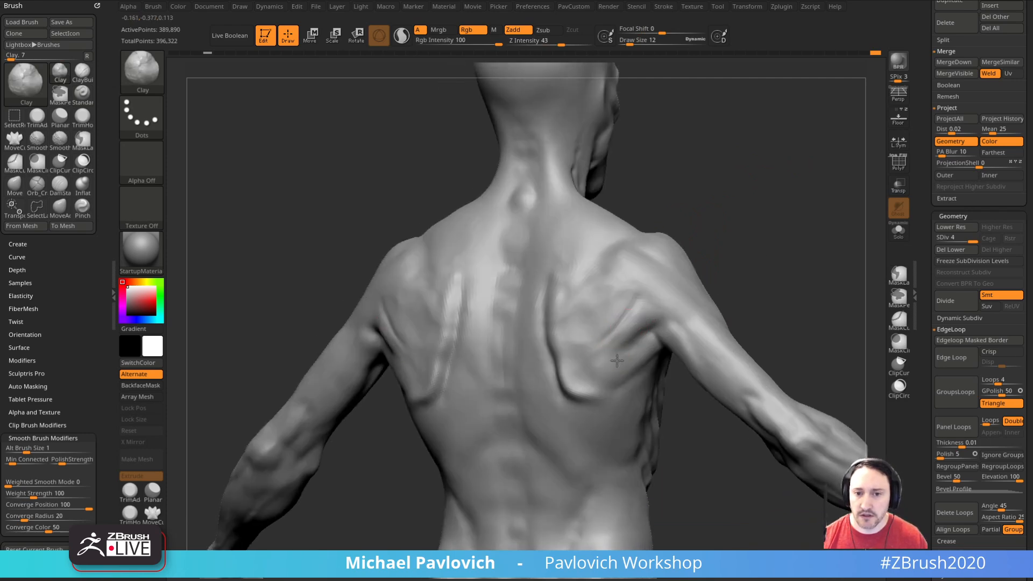
Step: Build up the lower part of the shoulder blade with the Clay brush at draw size 12
shift+drag(630, 346, 598, 363)
shift+drag(581, 326, 572, 315)
mouse_move(728, 263)
mouse_down()
mouse_move(780, 251)
mouse_move(854, 205)
mouse_move(680, 184)
mouse_move(770, 214)
mouse_up()
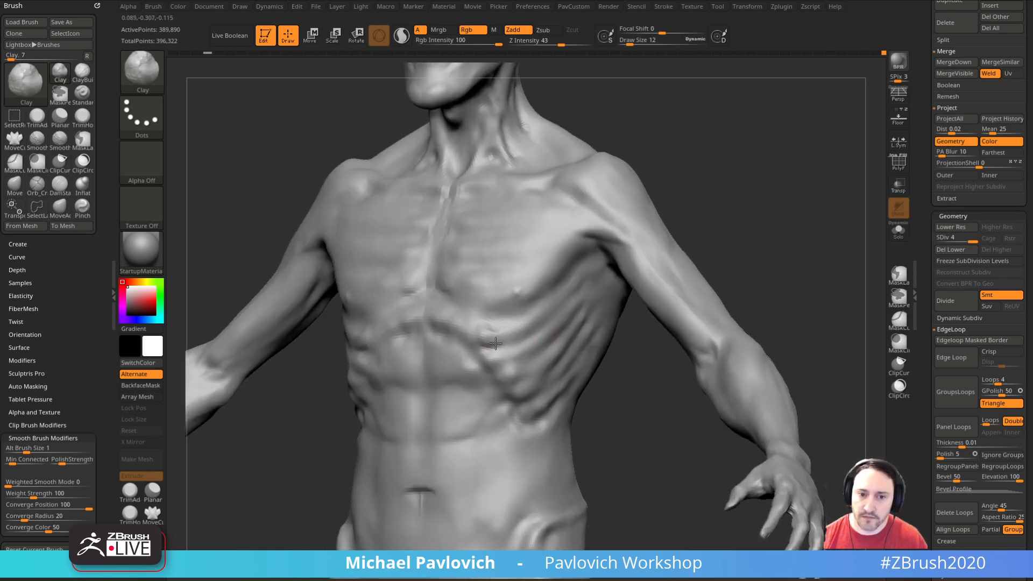
Step: Refine the lower side ribs and the edge of the ribcage with the Clay brush at draw size 12
right_drag(518, 373, 603, 318)
right_drag(576, 375, 706, 265)
mouse_move(588, 383)
right_down()
mouse_move(657, 376)
mouse_move(570, 385)
right_up()
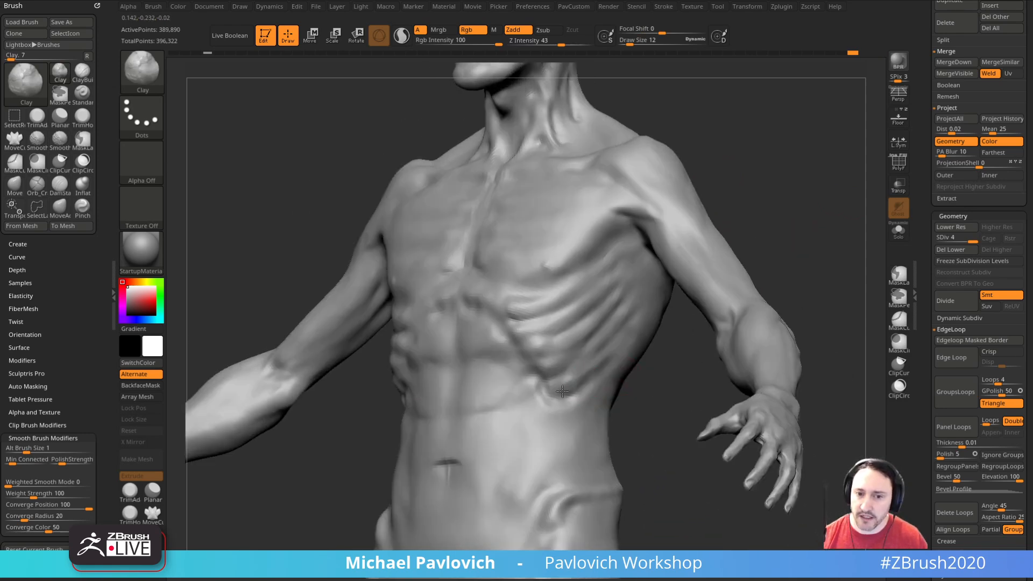
right_drag(625, 404, 540, 411)
mouse_move(642, 392)
right_down()
mouse_move(661, 416)
mouse_move(661, 397)
right_up()
right_drag(598, 427, 586, 373)
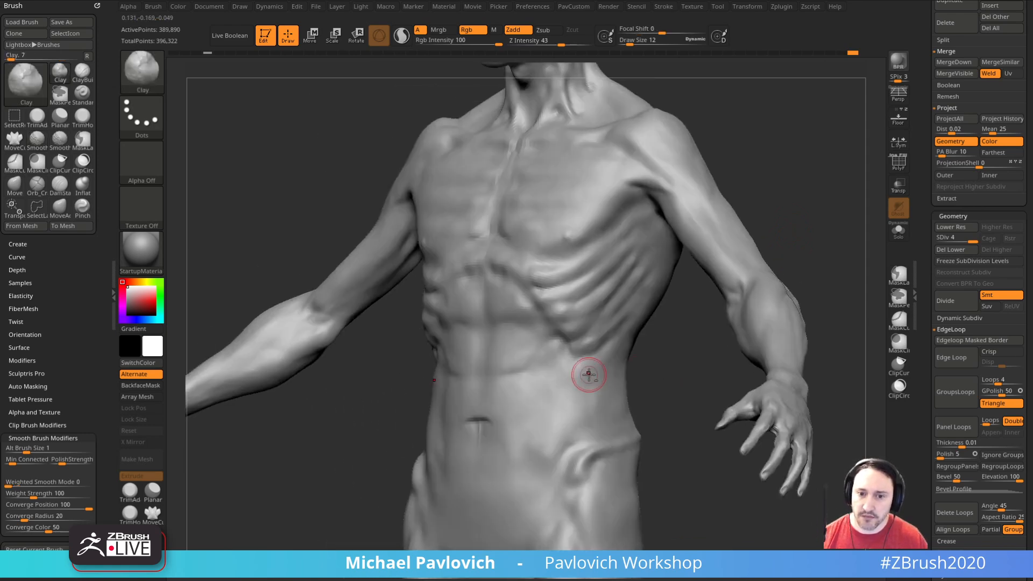
Step: Sculpt the muscle form on the waist below the ribcage with the Standard brush at draw size 11 and smooth it
key(b)
key(s)
key(t)
mouse_move(665, 382)
right_down()
mouse_move(586, 375)
mouse_move(601, 369)
mouse_move(591, 356)
right_up()
key(shift)
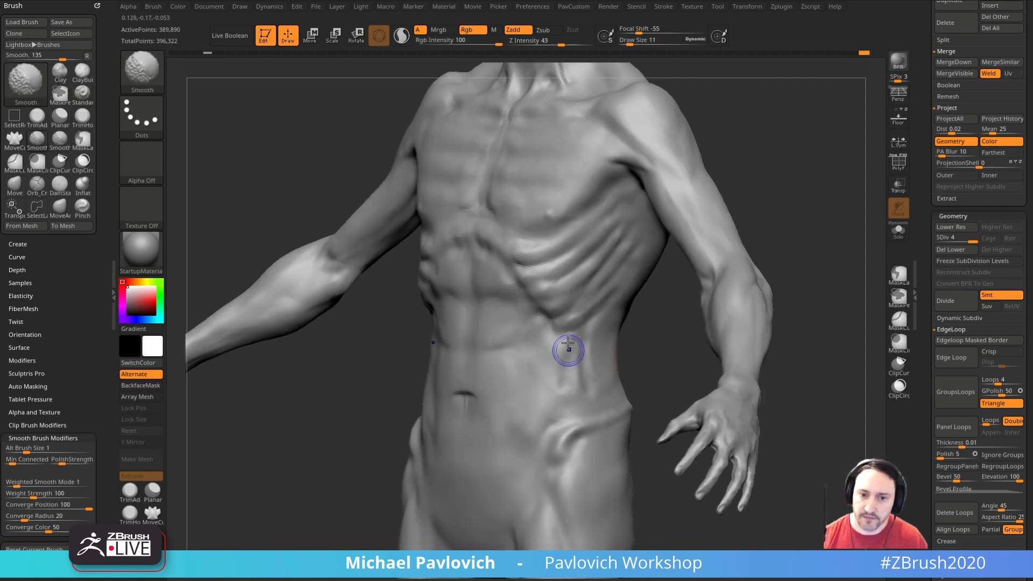
shift+drag(570, 334, 581, 353)
mouse_move(589, 359)
right_down()
mouse_move(637, 357)
mouse_move(586, 369)
right_up()
shift+drag(586, 369, 580, 345)
mouse_move(667, 371)
right_down()
mouse_move(648, 373)
mouse_move(635, 353)
right_up()
Step: Build up the protruding hip bones and the surrounding waist with the Clay brush at draw sizes 19 and 14, smoothing the forms
key(b)
key(c)
key(l)
key(s)
drag(593, 377, 597, 376)
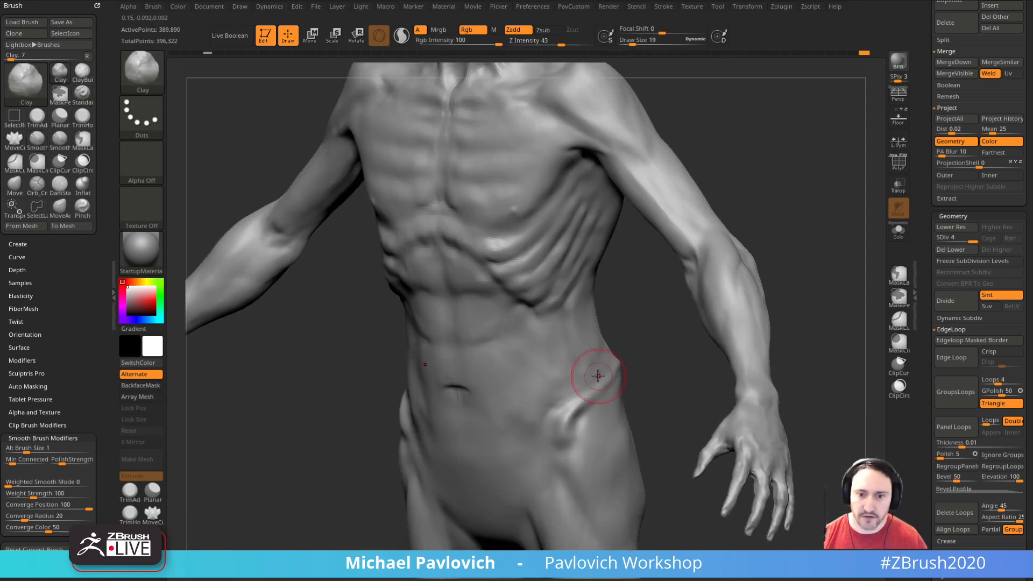
right_drag(596, 339, 572, 416)
mouse_move(721, 460)
right_down()
mouse_move(721, 438)
mouse_move(650, 365)
mouse_move(610, 383)
right_up()
shift+right_drag(662, 343, 664, 356)
right_drag(615, 408, 689, 321)
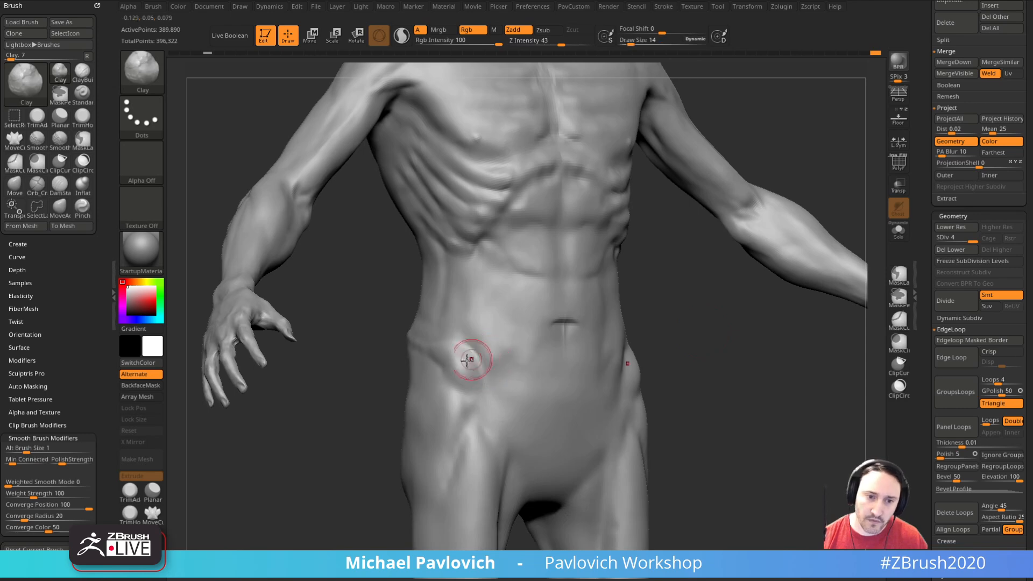
mouse_move(692, 353)
shift+right_down()
mouse_move(662, 367)
mouse_move(733, 355)
mouse_move(645, 369)
mouse_move(646, 379)
shift+right_up()
mouse_move(716, 375)
right_down()
mouse_move(669, 357)
mouse_move(531, 385)
mouse_move(485, 380)
mouse_move(569, 374)
right_up()
key(shift)
mouse_move(466, 399)
right_down()
mouse_move(649, 389)
mouse_move(697, 358)
mouse_move(742, 377)
mouse_move(766, 404)
mouse_move(778, 451)
mouse_move(748, 431)
mouse_move(768, 445)
right_up()
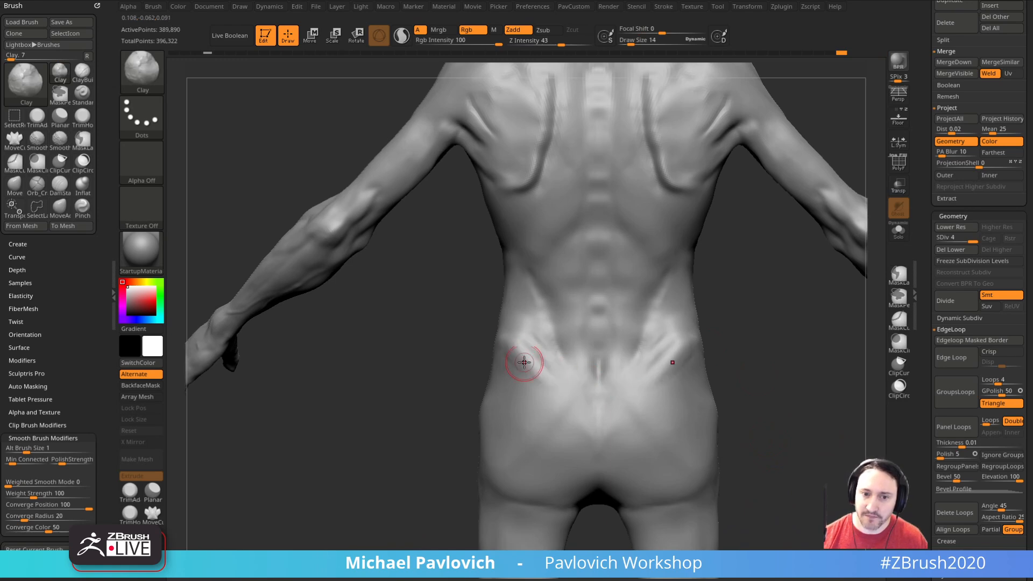
Step: Hollow out the upper outer buttocks below the pelvis rim with the Clay brush at draw size 14 and smooth them
right_drag(652, 350, 624, 377)
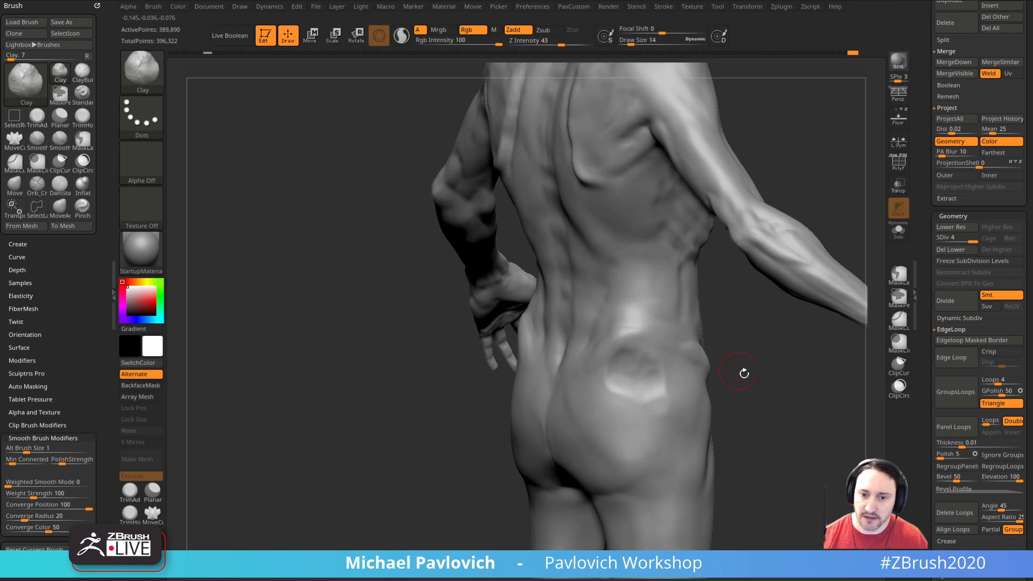
right_drag(729, 369, 592, 365)
key(shift)
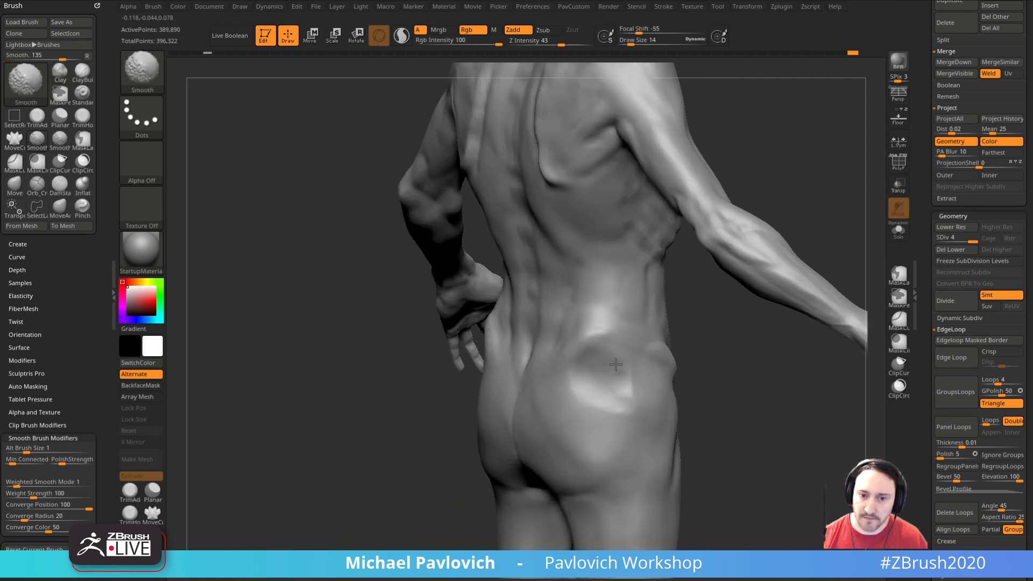
right_drag(702, 397, 601, 355)
right_drag(506, 450, 472, 393)
key(bracketleft)
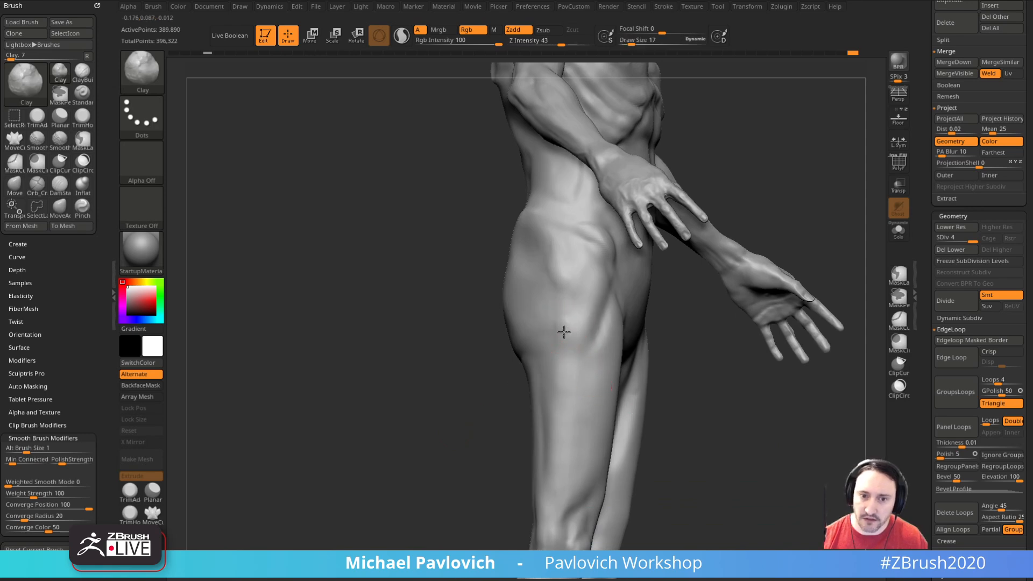
Step: Add a bony bump on the outer hip at the top of the thigh with the Clay brush at draw size 17 and smooth it
shift+drag(570, 329, 562, 342)
right_drag(685, 376, 605, 362)
shift+drag(564, 323, 570, 345)
right_drag(597, 355, 667, 366)
shift+drag(567, 307, 542, 264)
right_drag(542, 264, 683, 300)
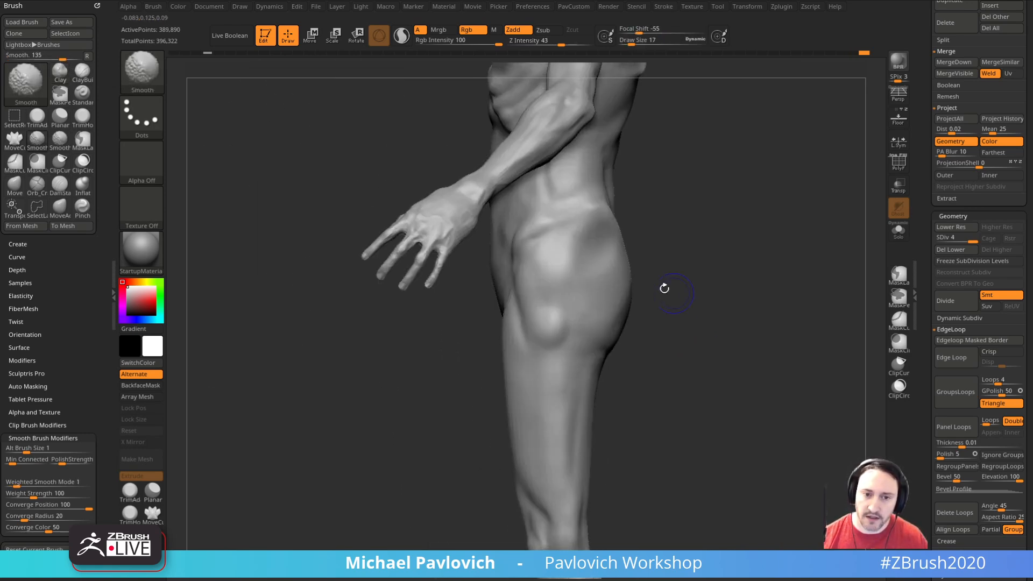
mouse_move(541, 341)
right_down()
mouse_move(664, 328)
mouse_move(657, 337)
mouse_move(635, 307)
mouse_move(688, 295)
mouse_move(646, 296)
right_up()
Step: Carve a groove down the front of the upper thigh with the DamStandard brush at draw size 33
key(b)
key(d)
key(s)
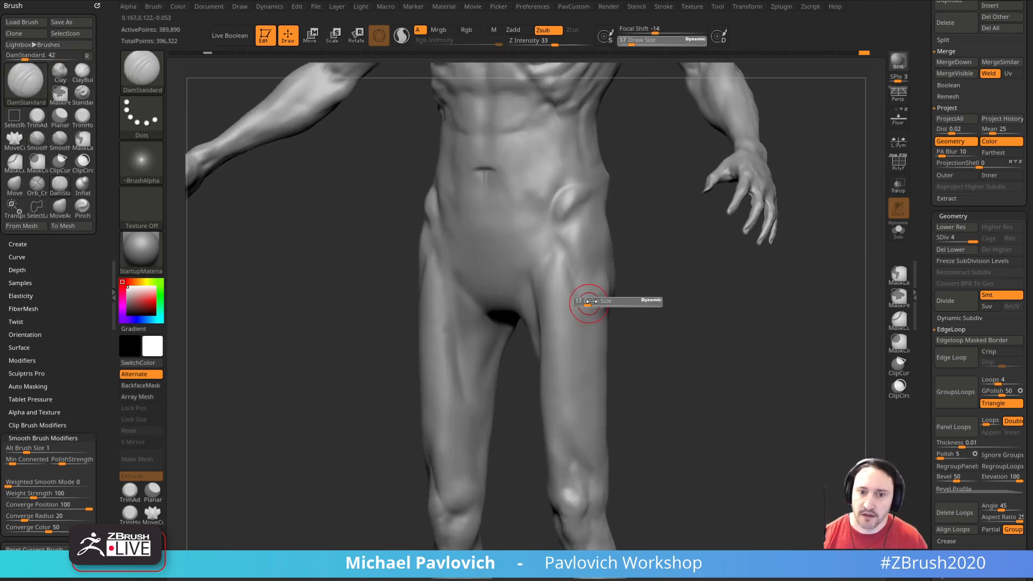
right_drag(637, 342, 571, 276)
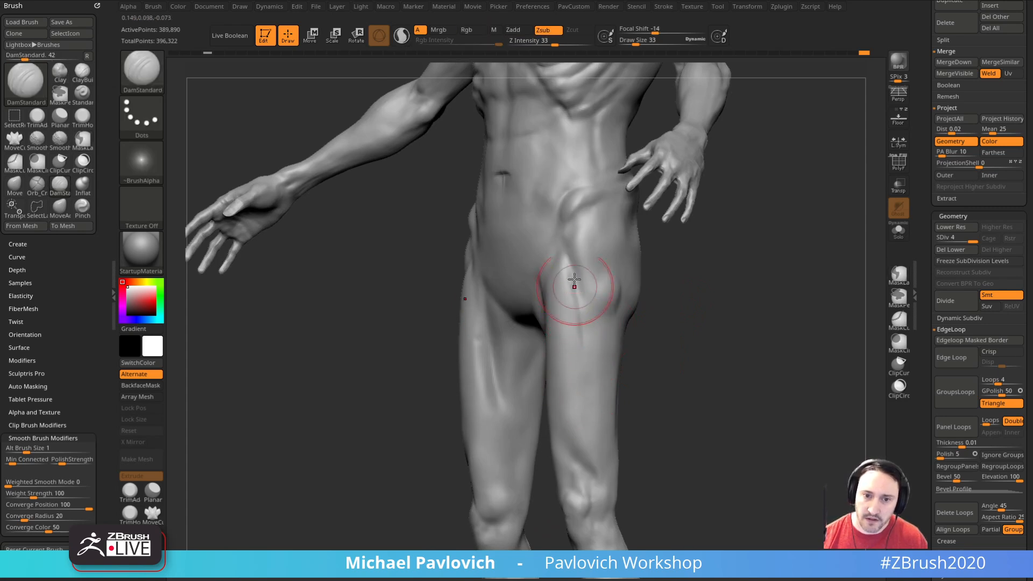
drag(574, 285, 583, 402)
Step: Shape the upper thigh muscles around the groove with the Clay brush
key(b)
key(c)
key(l)
right_drag(679, 302, 646, 296)
shift+drag(576, 306, 572, 340)
key(s)
mouse_move(673, 344)
right_down()
mouse_move(625, 339)
mouse_move(685, 325)
mouse_move(687, 244)
right_up()
click(625, 339)
mouse_move(599, 268)
alt+right_down()
mouse_move(608, 376)
mouse_move(683, 358)
mouse_move(696, 309)
alt+right_up()
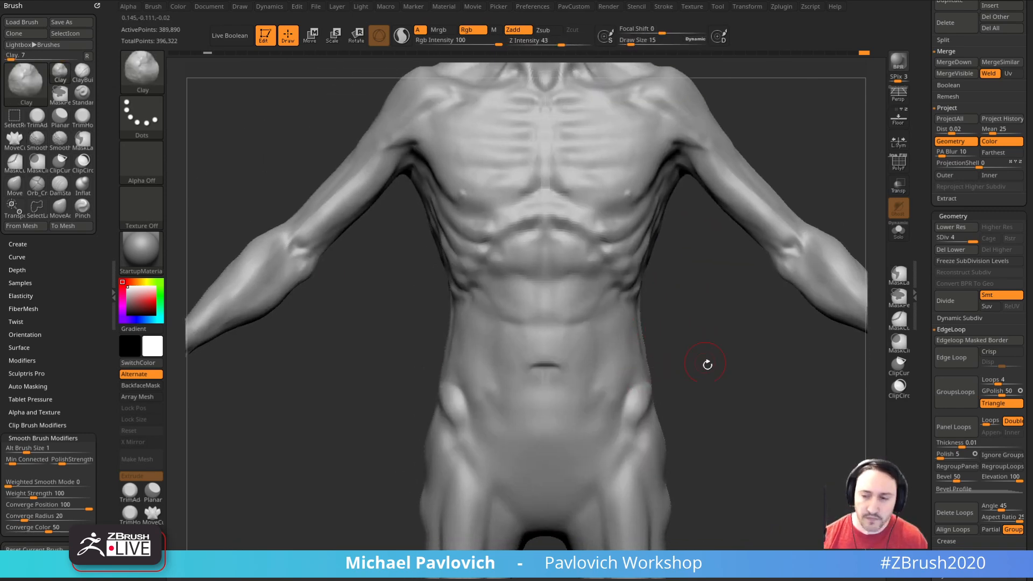
Step: Sculpt thin skin folds above the hip bones with the Standard brush at draw size 7
mouse_move(740, 380)
right_down()
mouse_move(740, 358)
mouse_move(767, 357)
right_up()
key(b)
key(s)
key(t)
key(s)
click(491, 343)
drag(491, 343, 458, 344)
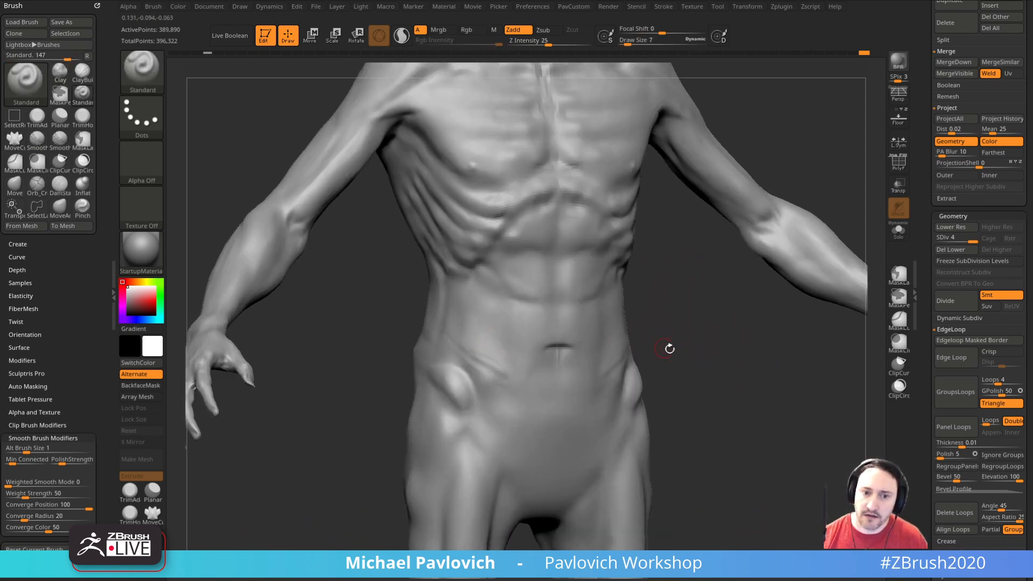
right_drag(656, 351, 622, 371)
Step: Extend the skin wrinkles from the flanks inward across the lower abdomen, varying the Standard brush's draw size
key(s)
click(582, 385)
key(s)
click(606, 373)
text(5)
key(Return)
drag(665, 348, 708, 332)
key(s)
click(464, 352)
drag(431, 348, 508, 385)
drag(654, 342, 691, 376)
drag(460, 372, 532, 418)
Step: Add more wrinkles below the navel and along the groin with the Standard brush
key(bracketleft)
drag(662, 385, 627, 383)
key(s)
click(579, 388)
mouse_move(692, 378)
mouse_down()
mouse_move(673, 372)
mouse_move(653, 314)
mouse_move(690, 366)
mouse_up()
drag(518, 455, 516, 429)
right_drag(643, 394, 641, 396)
key(bracketright)
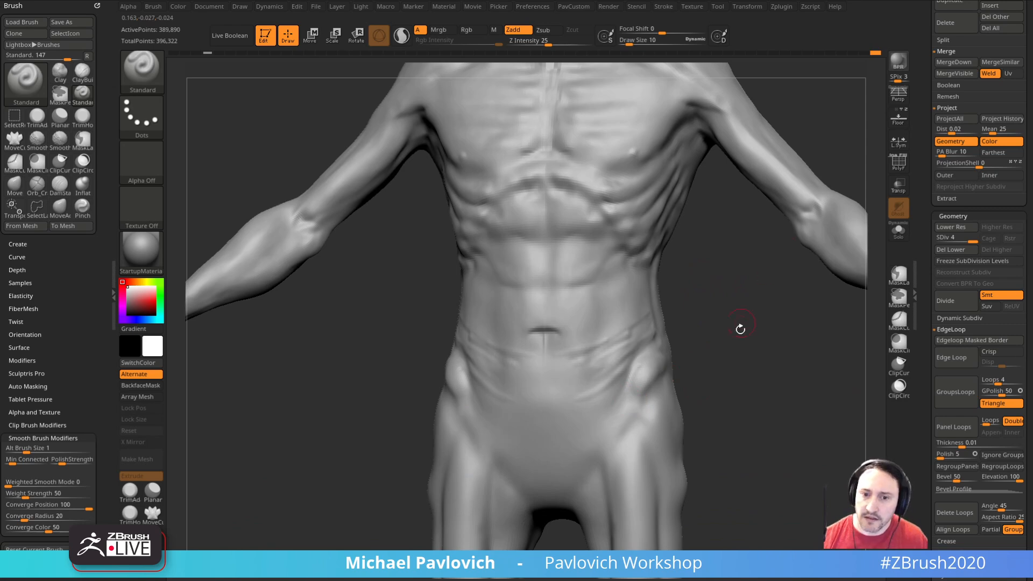
Step: Sculpt stretched skin strands between the hip bones and the groin with the Standard brush at draw size 9, smoothing them
drag(744, 314, 619, 333)
key(bracketleft)
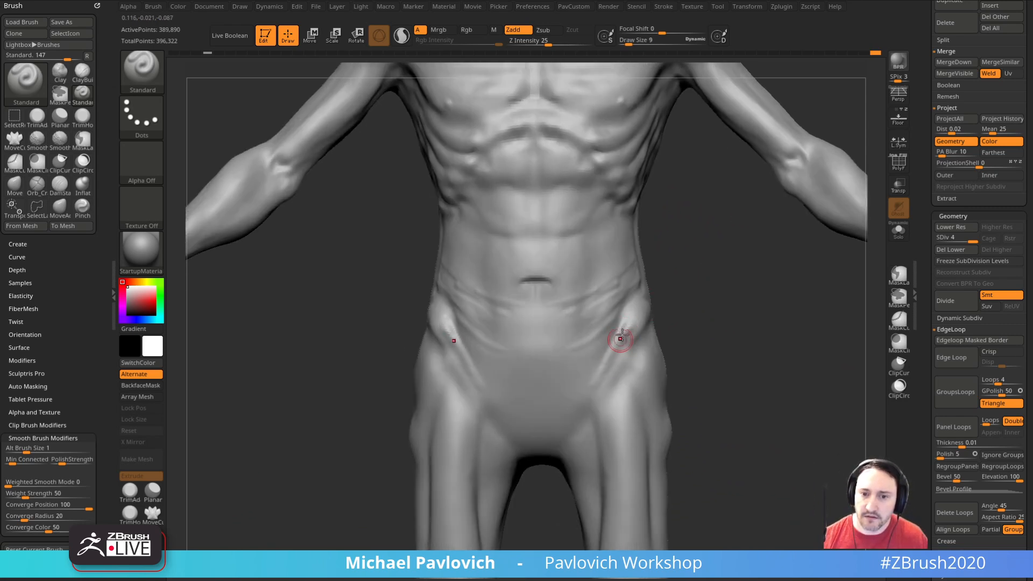
mouse_move(588, 397)
right_down()
mouse_move(619, 342)
mouse_move(715, 337)
mouse_move(472, 366)
right_up()
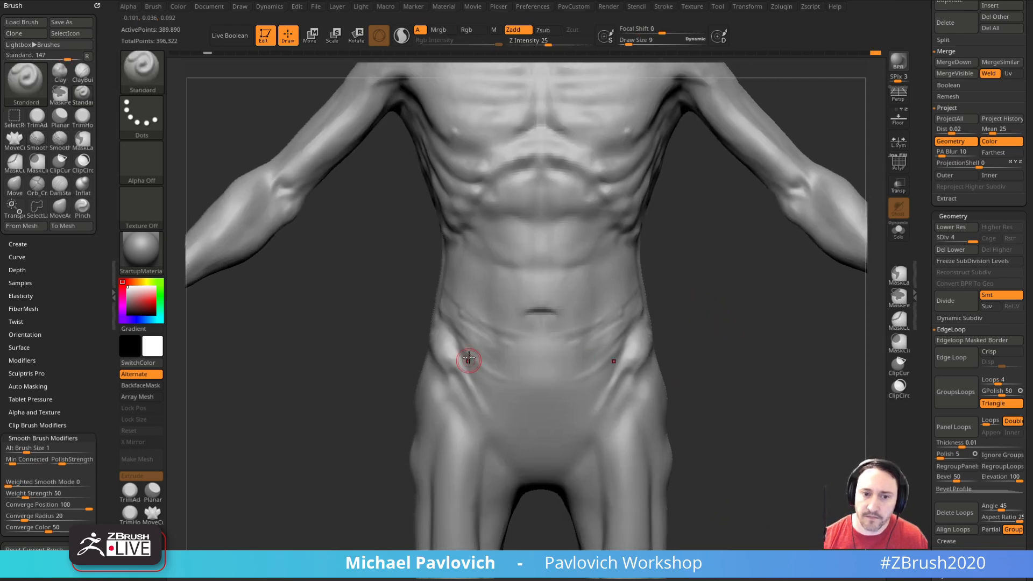
key(shift)
mouse_move(699, 295)
mouse_down()
mouse_move(710, 325)
mouse_move(767, 328)
mouse_up()
shift+drag(449, 341, 453, 325)
Step: Deepen the creases between the abdominal skin folds and on the flanks with the DamStandard brush, starting from draw size 19
key(b)
key(d)
key(s)
key(s)
mouse_move(687, 340)
mouse_down()
mouse_move(634, 345)
mouse_move(614, 371)
mouse_move(659, 349)
mouse_up()
key(bracketright)
drag(607, 372, 578, 402)
drag(675, 343, 710, 351)
mouse_move(641, 344)
mouse_down()
mouse_move(657, 307)
mouse_move(680, 311)
mouse_up()
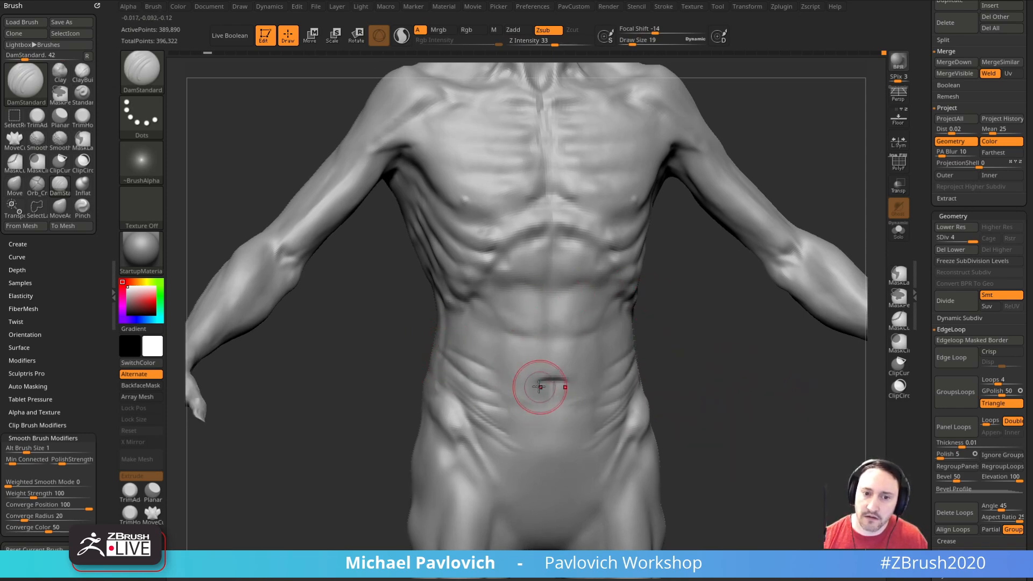
key(bracketleft)
mouse_move(678, 346)
mouse_down()
mouse_move(605, 348)
mouse_move(764, 335)
mouse_up()
shift+drag(482, 374, 467, 367)
drag(688, 343, 718, 340)
Step: Raise the skin folds along the waist and beside the navel with the Standard brush at draw size 11
key(b)
key(s)
key(t)
key(bracketleft)
drag(450, 385, 473, 384)
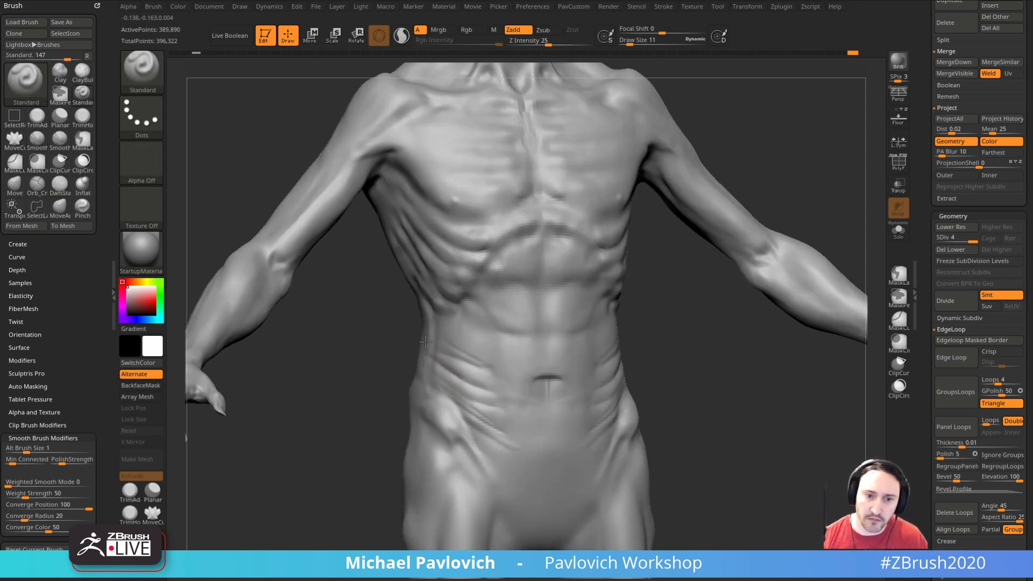
mouse_move(705, 339)
mouse_down()
mouse_move(673, 342)
mouse_move(647, 371)
mouse_move(706, 404)
mouse_move(518, 442)
mouse_up()
drag(694, 425, 668, 403)
mouse_move(736, 430)
mouse_down()
mouse_move(723, 395)
mouse_move(731, 422)
mouse_up()
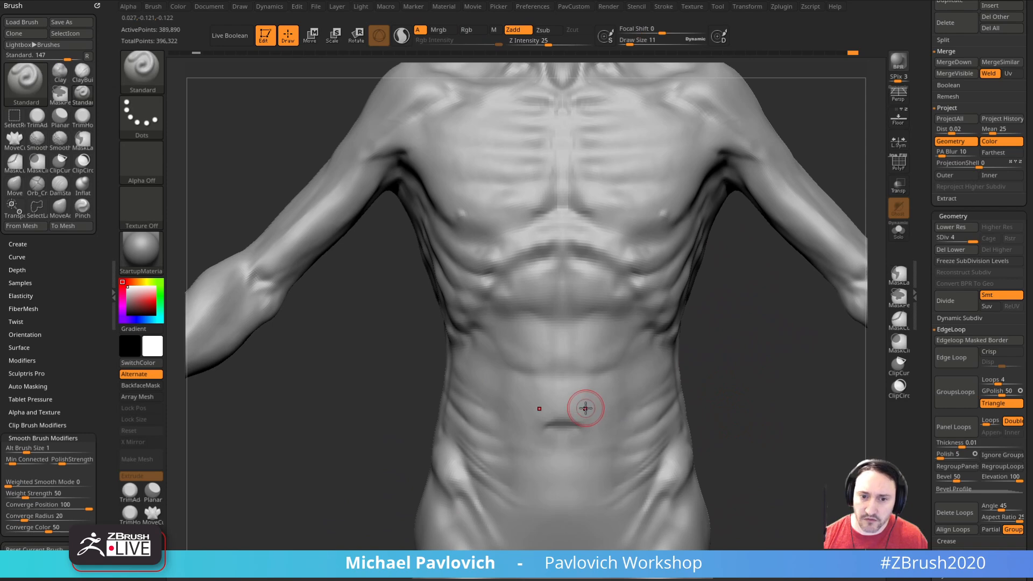
Step: Add fine folds under the ribcage and over the mid abdomen with the Standard brush at draw sizes 9 and 7
mouse_move(677, 398)
mouse_down()
mouse_move(737, 425)
mouse_move(664, 415)
mouse_move(652, 397)
mouse_up()
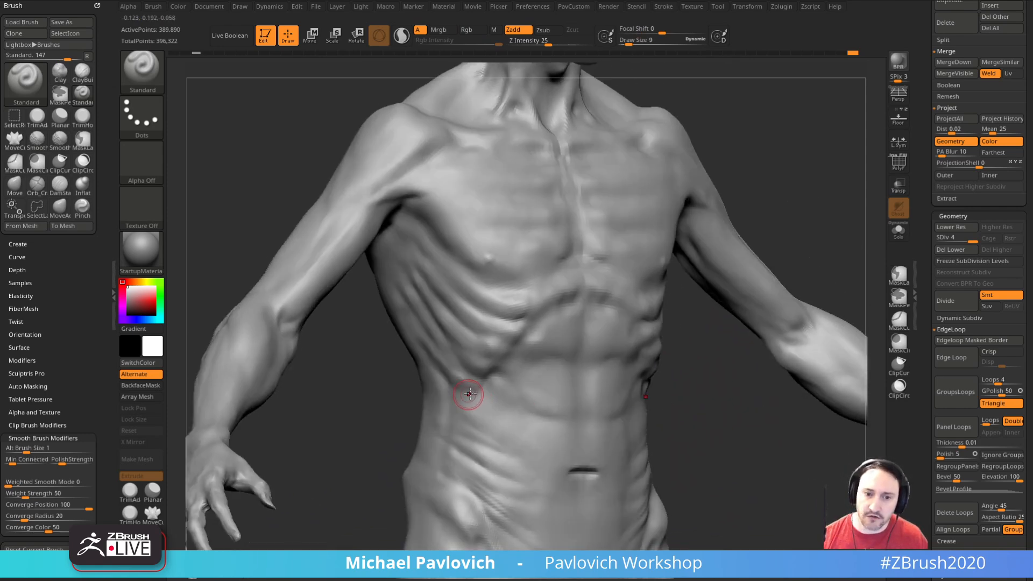
drag(490, 403, 506, 425)
drag(701, 404, 649, 414)
mouse_move(745, 408)
mouse_down()
mouse_move(686, 412)
mouse_move(731, 354)
mouse_up()
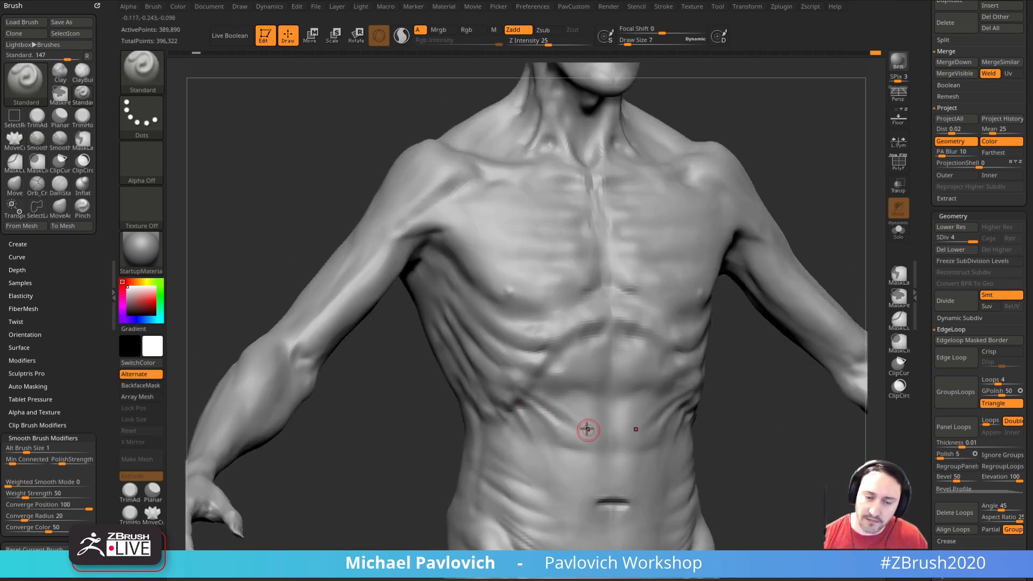
mouse_move(765, 407)
mouse_down()
mouse_move(664, 426)
mouse_move(766, 429)
mouse_move(777, 363)
mouse_move(775, 420)
mouse_up()
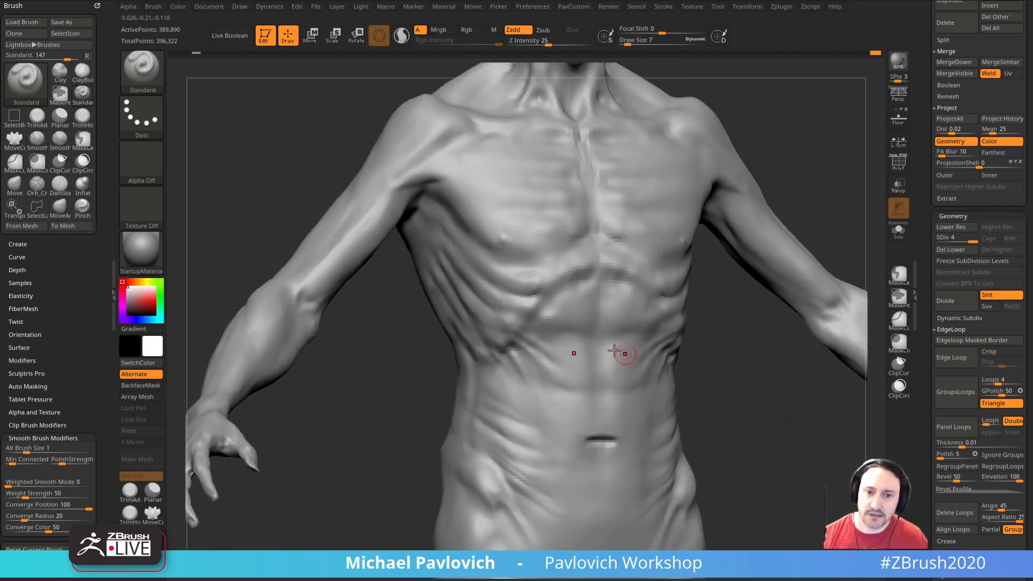
Step: Switch to the ClayBuildup brush at draw size 11
key(2)
key(s)
key(3)
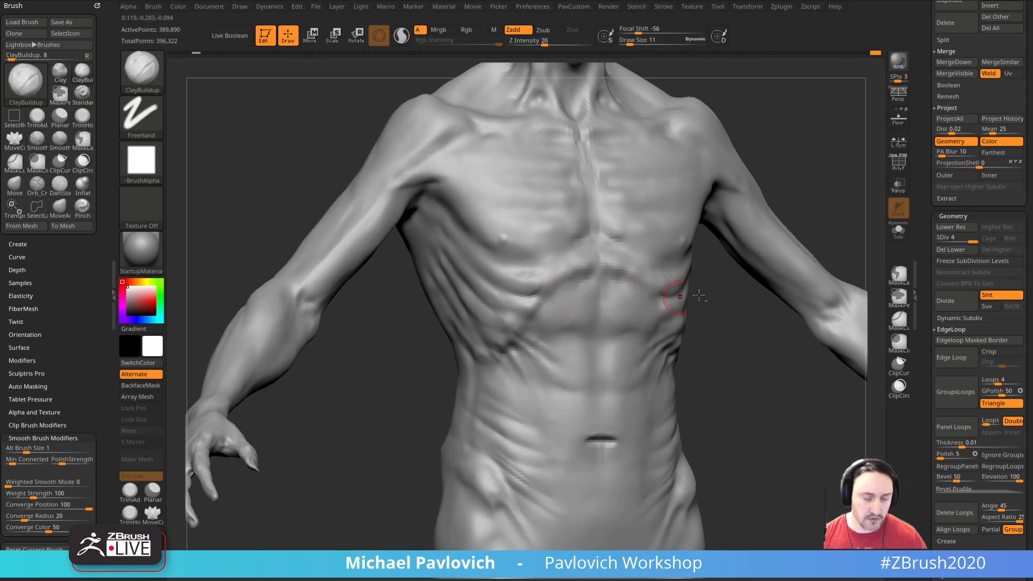
Step: Try ClayBuildup strokes running down the upper abdomen and undo them
alt+drag(770, 353, 730, 360)
drag(513, 280, 530, 361)
drag(526, 298, 546, 396)
key(ctrl+z)
key(ctrl+z)
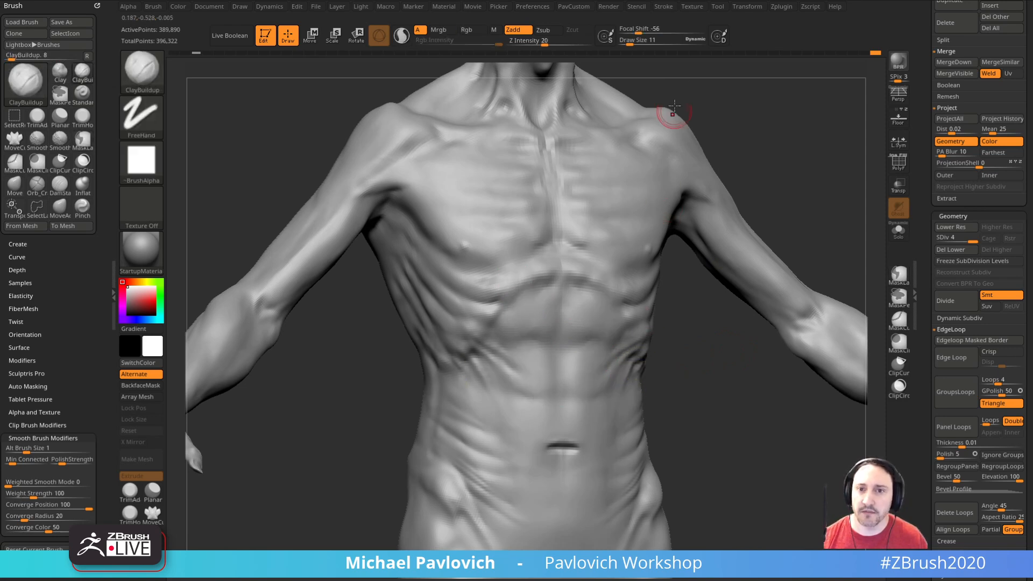
Step: Examine the ClayBuildup brush's stroke modifiers, including the No Back And Forth option
click(664, 7)
key(shift)
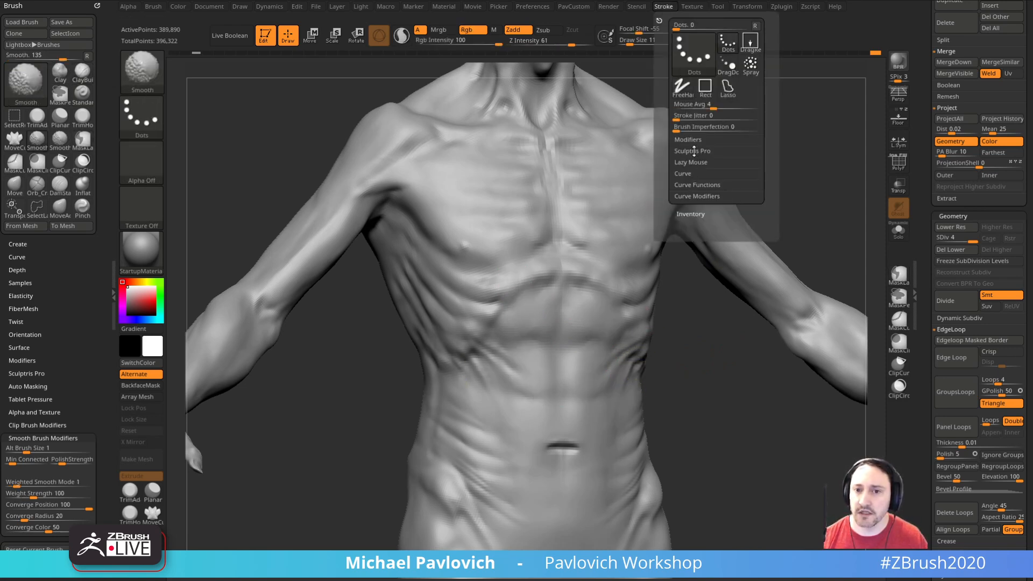
click(691, 140)
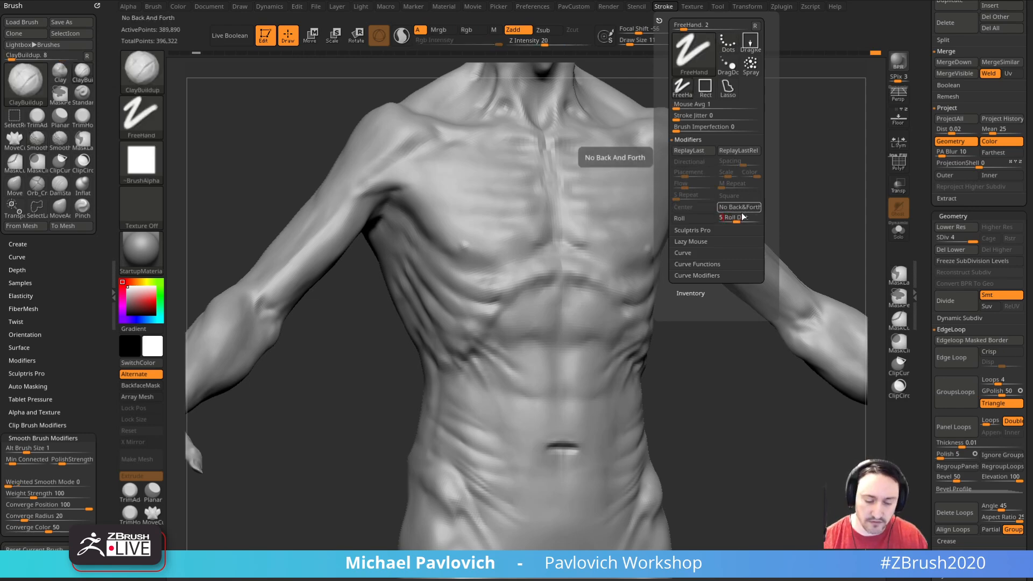
drag(684, 381, 672, 371)
Step: Lower the ClayBuildup Z intensity to 17 and stroke vertical muscle fibers across the upper abdomen
drag(545, 42, 541, 42)
key(s)
mouse_move(505, 306)
mouse_down()
mouse_move(521, 299)
mouse_move(551, 311)
mouse_move(537, 293)
mouse_move(551, 269)
mouse_move(542, 348)
mouse_up()
key(bracketleft)
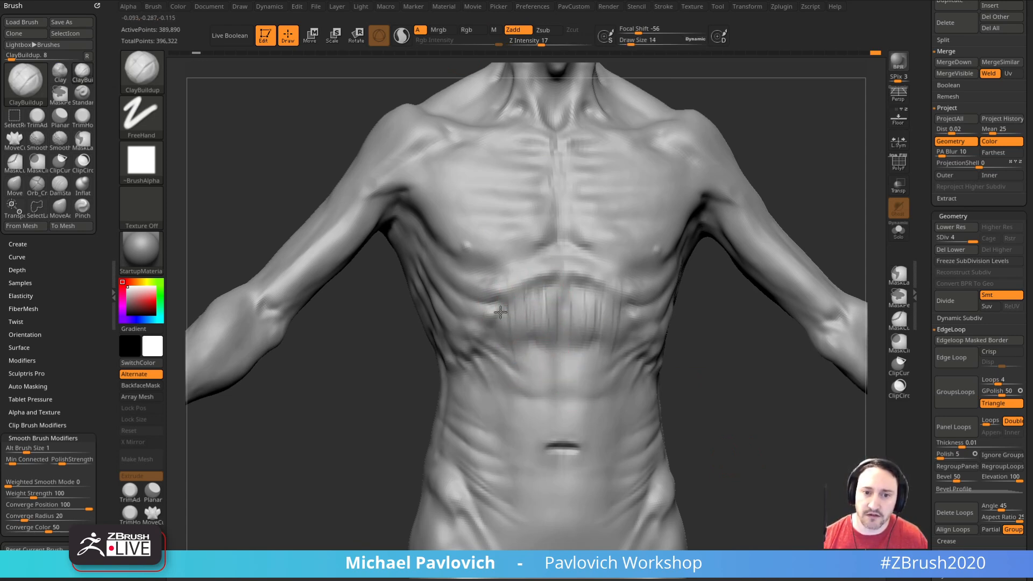
Step: Set the Z intensity to 11 and extend the vertical muscle fibers down the abdomen
drag(541, 43, 534, 43)
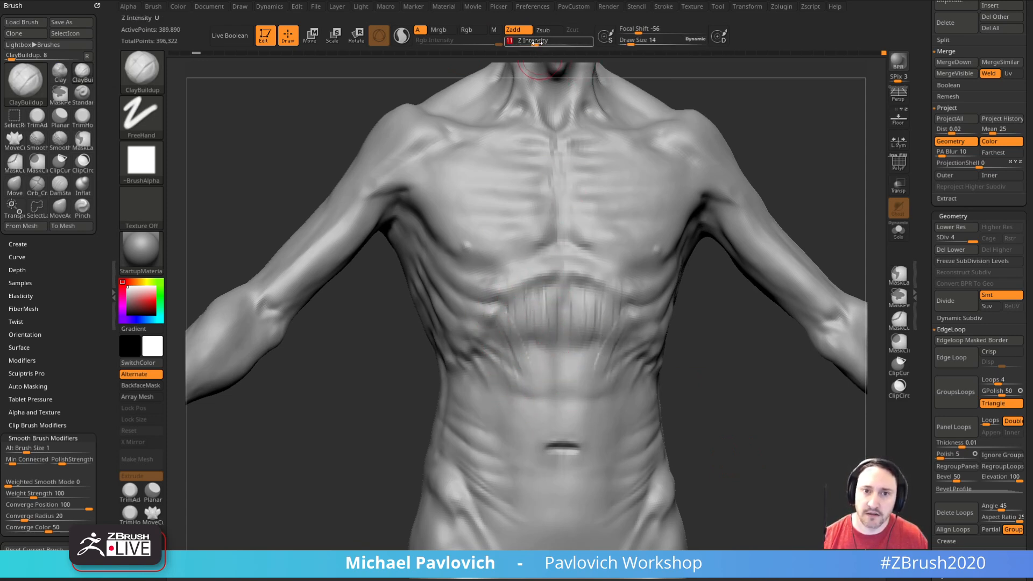
drag(526, 365, 531, 421)
drag(716, 388, 701, 357)
mouse_move(517, 279)
shift+mouse_down()
mouse_move(542, 285)
mouse_move(551, 327)
shift+mouse_up()
right_drag(584, 201, 551, 273)
mouse_move(551, 272)
shift+mouse_down()
mouse_move(544, 331)
mouse_move(491, 303)
mouse_move(565, 399)
shift+mouse_up()
drag(702, 361, 665, 327)
Step: Blend more ClayBuildup fiber strokes around the rib arch and the center of the upper abdomen
shift+drag(580, 341, 581, 372)
drag(699, 368, 642, 301)
shift+drag(510, 278, 538, 271)
drag(679, 323, 665, 327)
mouse_move(737, 321)
mouse_down()
mouse_move(703, 343)
mouse_move(659, 339)
mouse_up()
key(9)
Step: Layer further ClayBuildup strokes over the abdominal muscles between the rib arch and the navel
drag(678, 390, 770, 345)
mouse_move(586, 289)
mouse_down()
mouse_move(536, 380)
mouse_move(564, 342)
mouse_up()
shift+drag(570, 323, 558, 337)
drag(700, 366, 657, 371)
drag(589, 377, 557, 401)
drag(616, 351, 536, 420)
shift+drag(586, 345, 565, 393)
mouse_move(663, 354)
shift+mouse_down()
mouse_move(690, 354)
mouse_move(575, 353)
mouse_move(611, 362)
shift+mouse_up()
Step: Stroke ClayBuildup muscle strands over the side of the ribcage below the armpit at a Draw Size of 12
mouse_move(695, 338)
mouse_down()
mouse_move(660, 322)
mouse_move(860, 290)
mouse_move(812, 222)
mouse_move(736, 212)
mouse_move(786, 185)
mouse_move(689, 224)
mouse_up()
mouse_move(780, 215)
mouse_down()
mouse_move(791, 203)
mouse_move(770, 232)
mouse_up()
drag(698, 326, 654, 299)
drag(782, 194, 844, 207)
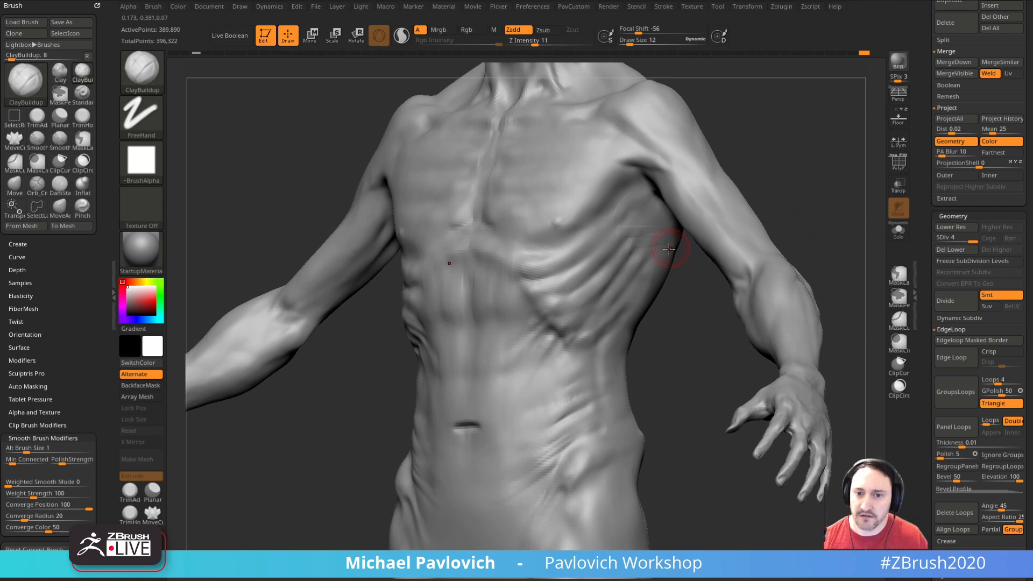
mouse_move(692, 293)
mouse_down()
mouse_move(673, 339)
mouse_move(644, 258)
mouse_up()
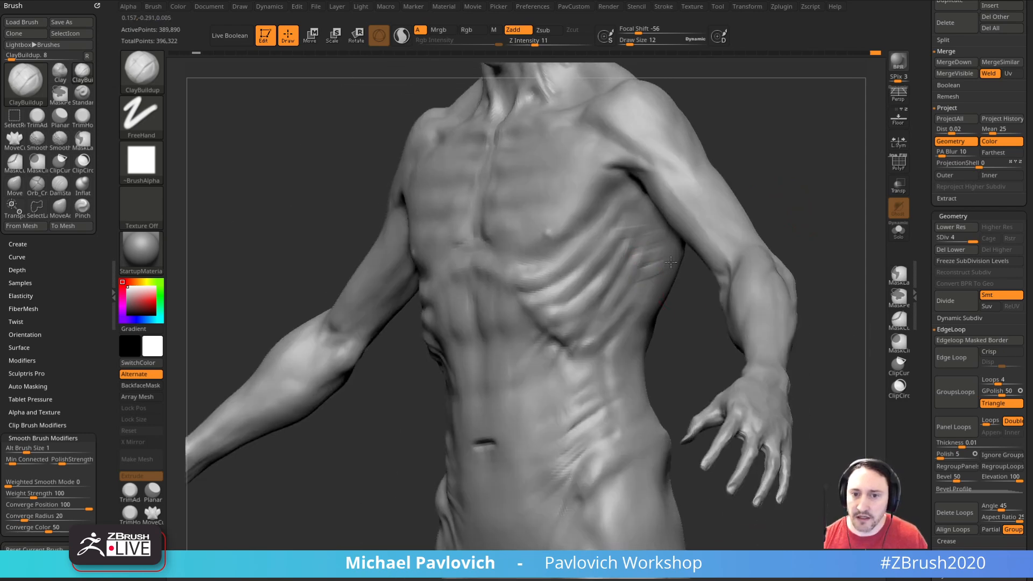
drag(690, 295, 700, 294)
mouse_move(658, 261)
shift+mouse_down()
mouse_move(643, 250)
mouse_move(648, 242)
shift+mouse_up()
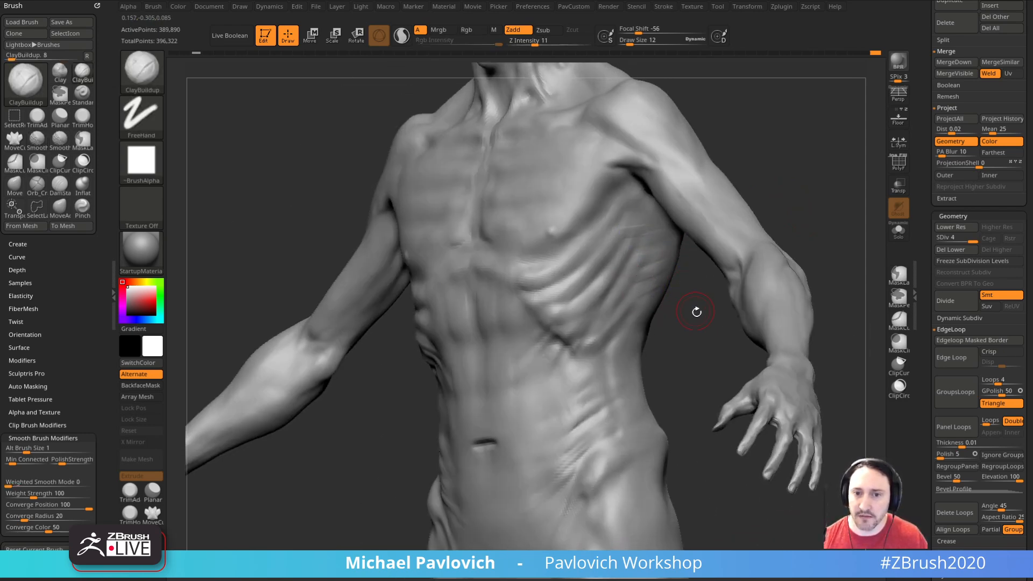
Step: Build up the lower side ribs with ClayBuildup and smooth the flank beneath them
drag(692, 303, 695, 288)
shift+drag(638, 234, 626, 218)
mouse_move(671, 295)
mouse_down()
mouse_move(690, 297)
mouse_move(630, 246)
mouse_up()
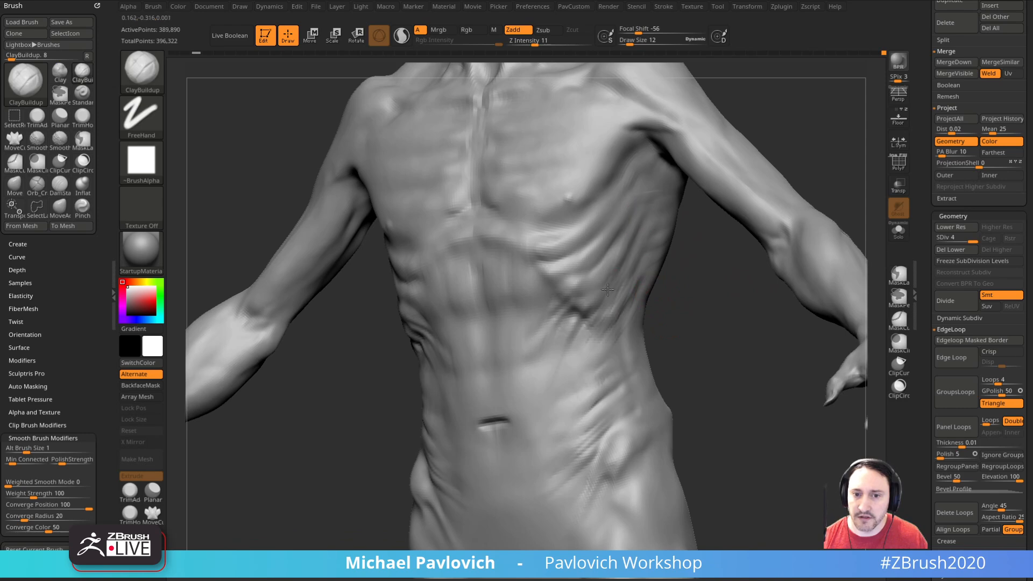
drag(697, 311, 702, 311)
drag(637, 291, 605, 328)
mouse_move(679, 309)
mouse_down()
mouse_move(662, 307)
mouse_move(700, 310)
mouse_move(642, 329)
mouse_up()
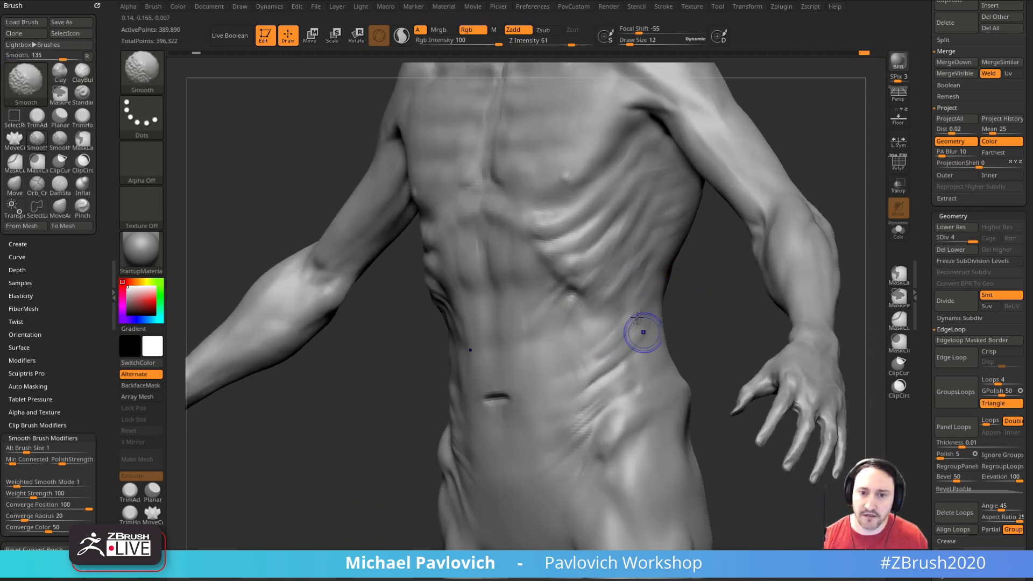
Step: Stroke ClayBuildup muscle fibers over the trapezius between the neck and the shoulder blades
mouse_move(702, 286)
mouse_down()
mouse_move(619, 341)
mouse_move(623, 323)
mouse_move(811, 192)
mouse_move(861, 233)
mouse_move(537, 387)
mouse_move(327, 510)
mouse_up()
drag(779, 161, 765, 167)
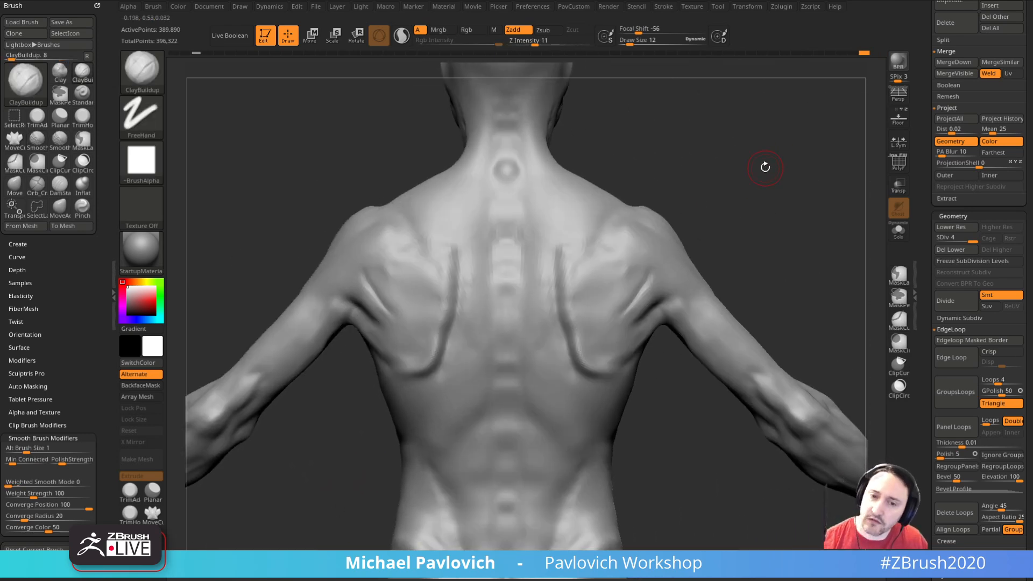
mouse_move(758, 195)
mouse_down()
mouse_move(789, 208)
mouse_move(714, 229)
mouse_move(745, 226)
mouse_move(566, 306)
mouse_up()
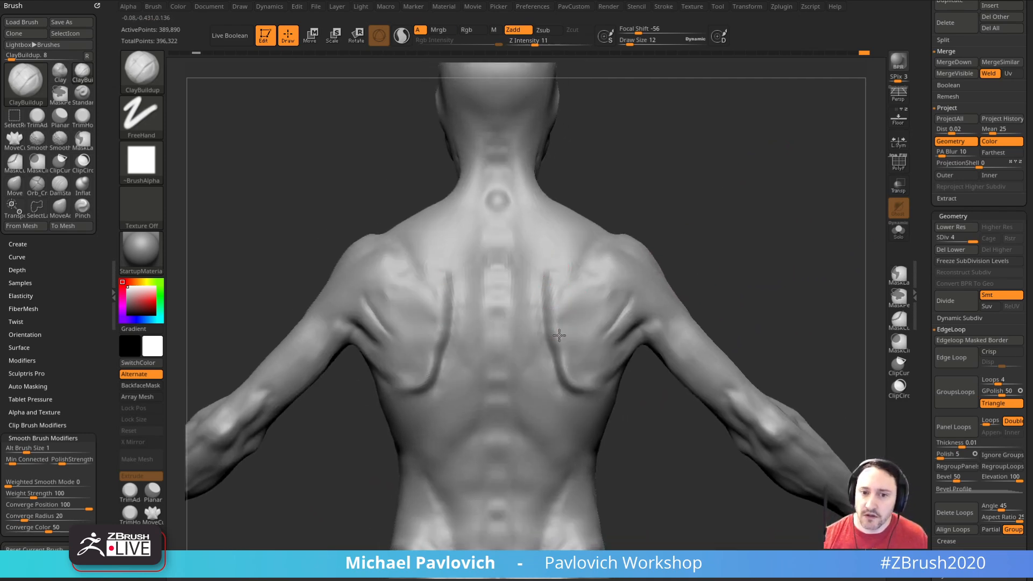
mouse_move(699, 253)
mouse_down()
mouse_move(716, 230)
mouse_move(699, 196)
mouse_move(667, 210)
mouse_up()
mouse_move(721, 233)
mouse_down()
mouse_move(680, 242)
mouse_move(756, 219)
mouse_move(568, 284)
mouse_up()
key(bracketleft)
key(bracketright)
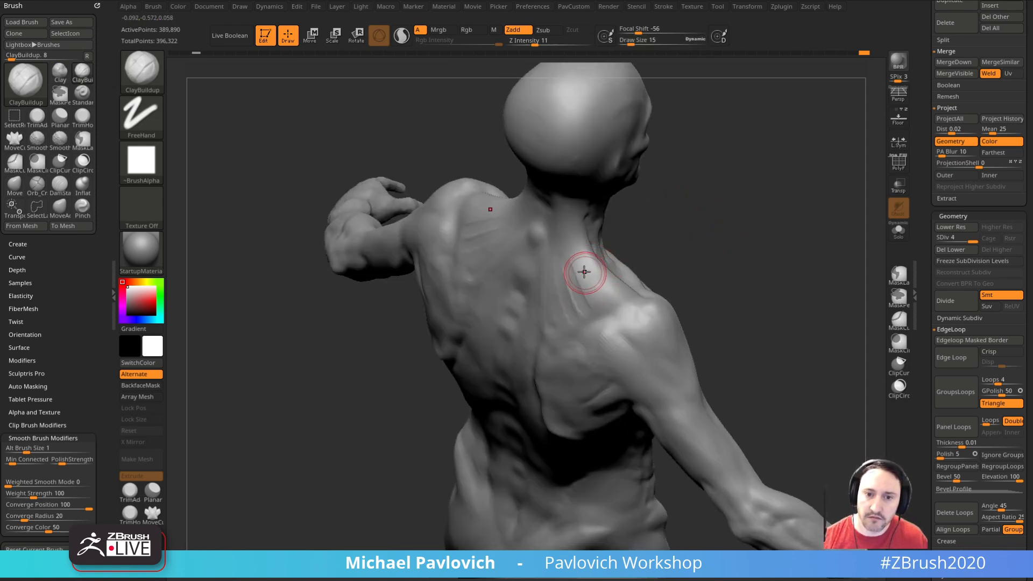
mouse_move(767, 247)
mouse_down()
mouse_move(782, 252)
mouse_move(602, 264)
mouse_up()
Step: Push down the top contour of the trapezius beside the neck with the Move brush
key(bracketleft)
key(b)
key(m)
key(v)
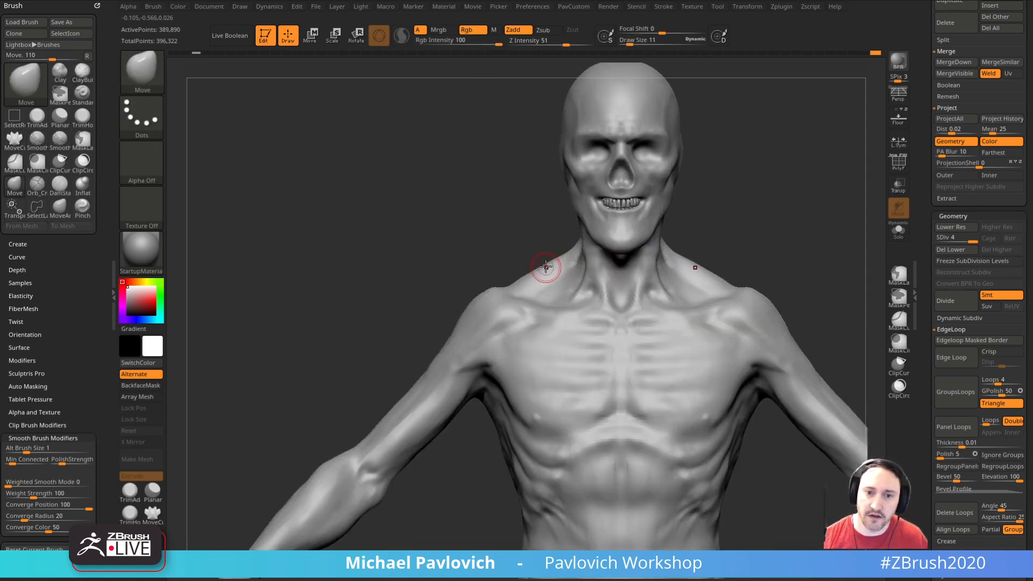
drag(549, 266, 548, 277)
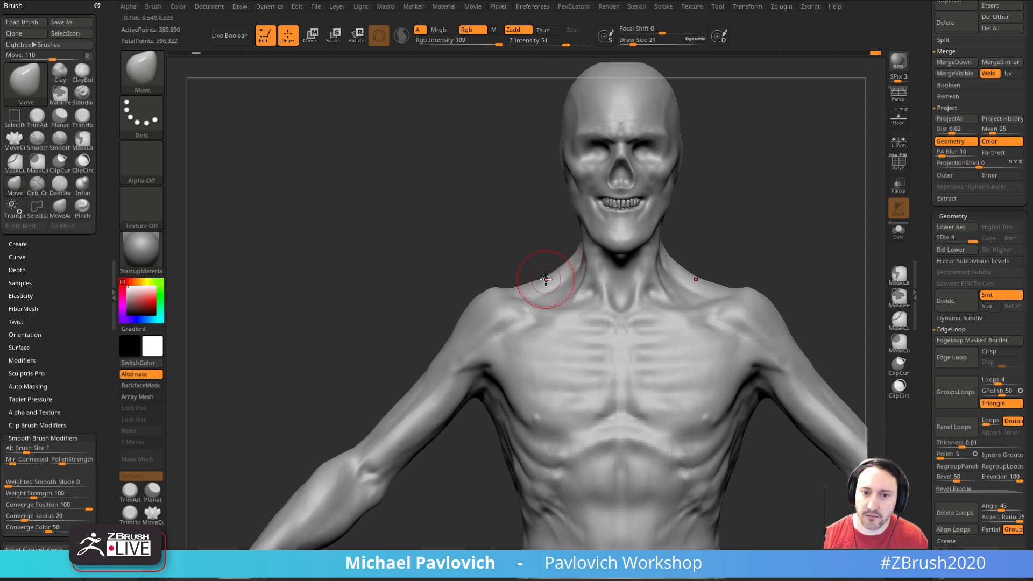
mouse_move(581, 252)
right_down()
mouse_move(588, 260)
mouse_move(627, 247)
mouse_move(630, 233)
mouse_move(598, 265)
right_up()
Step: Add ClayBuildup fibers running from the back of the neck over the trapezius to the shoulders
key(b)
key(c)
key(l)
mouse_move(511, 316)
right_down()
mouse_move(616, 273)
mouse_move(615, 248)
right_up()
key(b)
key(c)
Step: Reshape the transition from the neck to the shoulders with the Move brush
key(b)
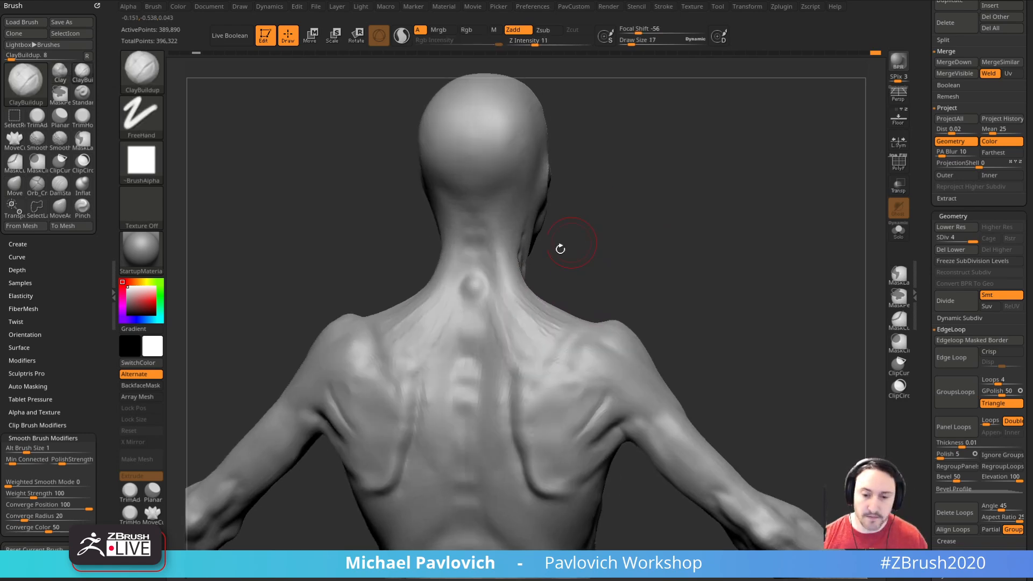
right_drag(605, 294, 556, 293)
key(bracketright)
key(bracketright)
Step: Refine the trapezius with more ClayBuildup strokes along the neck and upper back
key(b)
key(m)
key(v)
key(bracketleft)
key(bracketleft)
drag(583, 306, 595, 295)
right_drag(652, 247, 764, 256)
mouse_move(608, 295)
shift+right_down()
mouse_move(653, 296)
mouse_move(647, 282)
shift+right_up()
key(b)
key(c)
key(l)
mouse_move(611, 237)
right_down()
mouse_move(612, 252)
mouse_move(455, 314)
mouse_move(618, 284)
mouse_move(610, 309)
right_up()
key(b)
key(c)
key(b)
right_drag(617, 257, 542, 315)
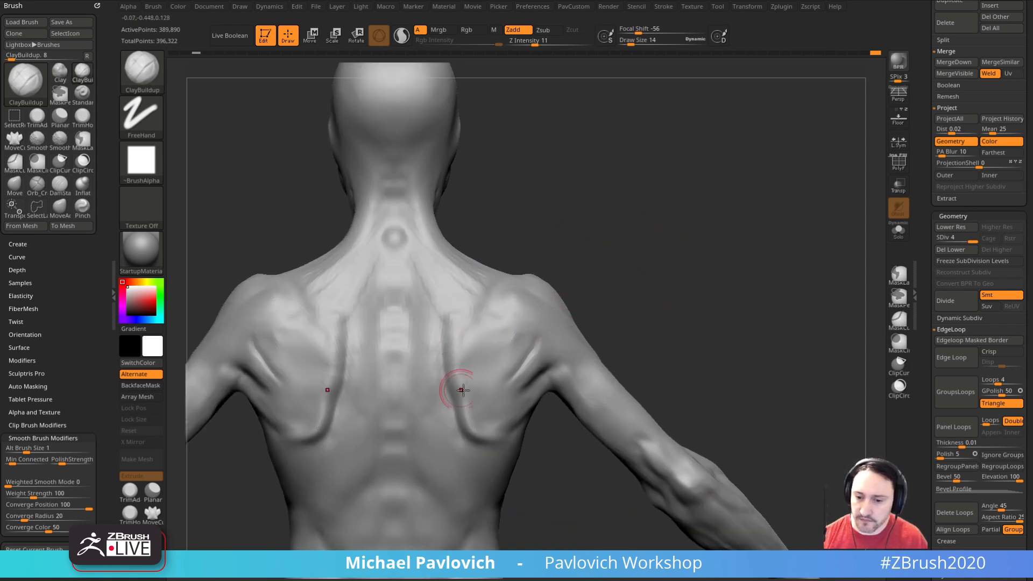
Step: Raise the inner edges of the shoulder blades with ClayBuildup and Standard brush strokes
right_drag(454, 380, 453, 356)
drag(445, 341, 450, 376)
key(b)
key(s)
key(t)
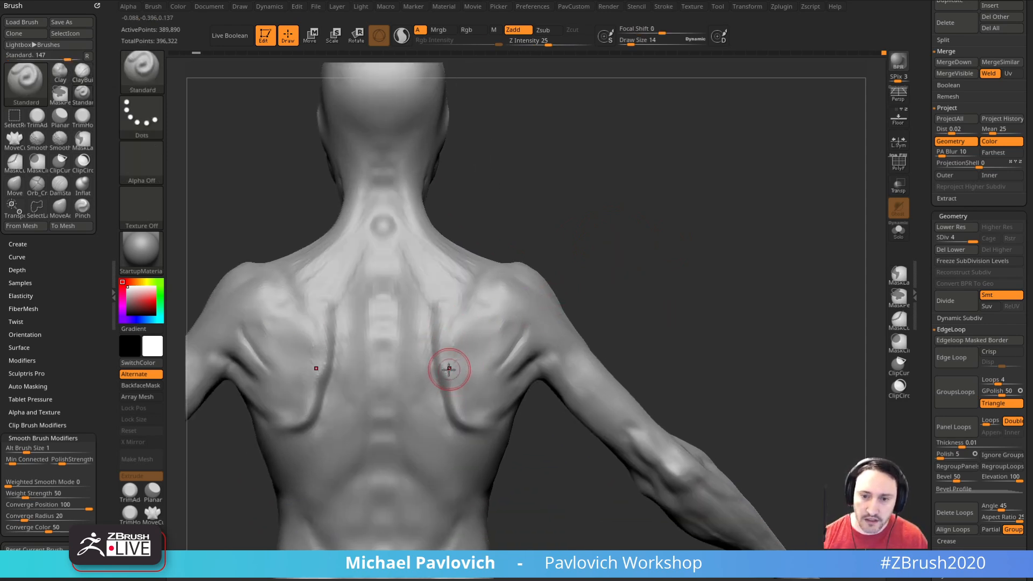
alt+right_drag(610, 280, 595, 254)
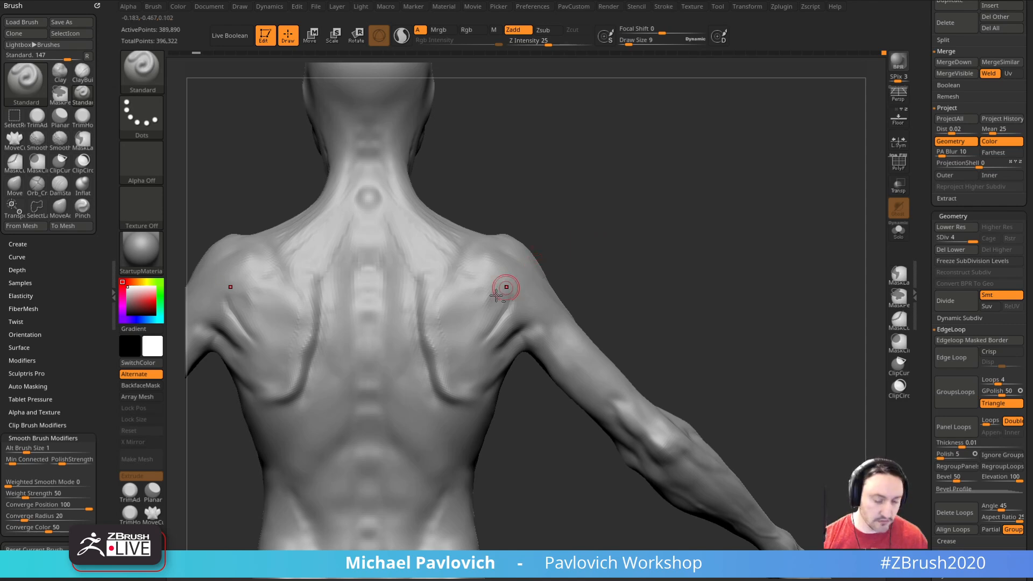
Step: Carve a sharper groove along the inner and lower edges of the shoulder blades with DamStandard
key(b)
key(d)
key(s)
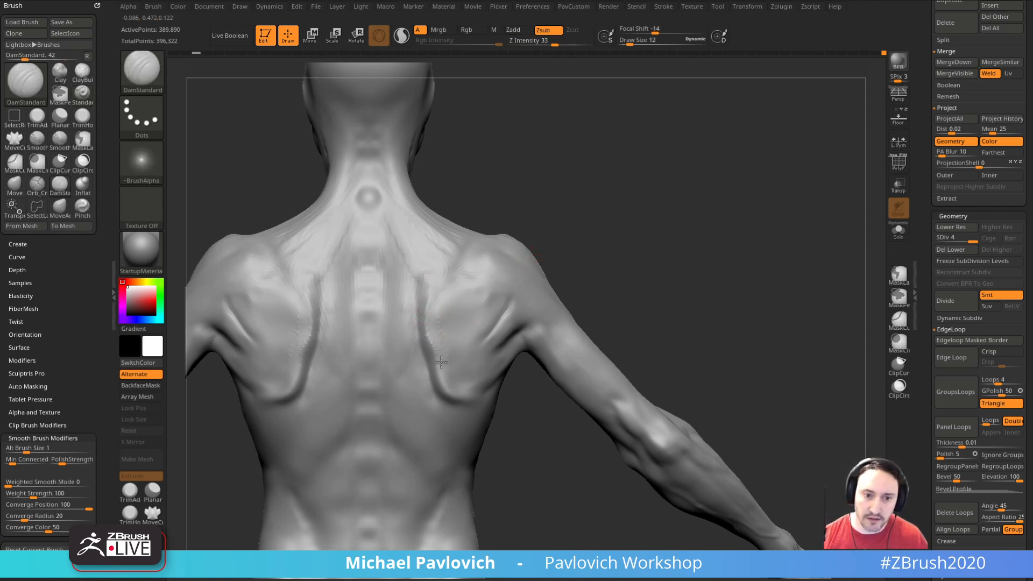
right_drag(446, 389, 454, 358)
mouse_move(593, 264)
right_down()
mouse_move(615, 258)
mouse_move(611, 240)
mouse_move(438, 307)
right_up()
Step: Stroke diagonal ClayBuildup muscle fibers across the shoulder blades toward the armpits at a Draw Size of 14
key(b)
key(c)
key(b)
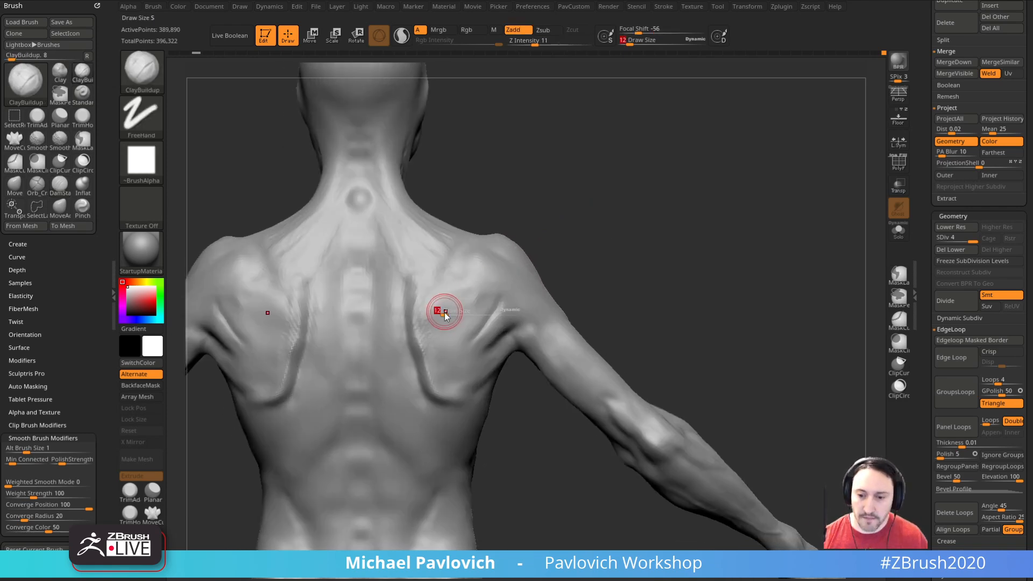
right_drag(607, 257, 438, 306)
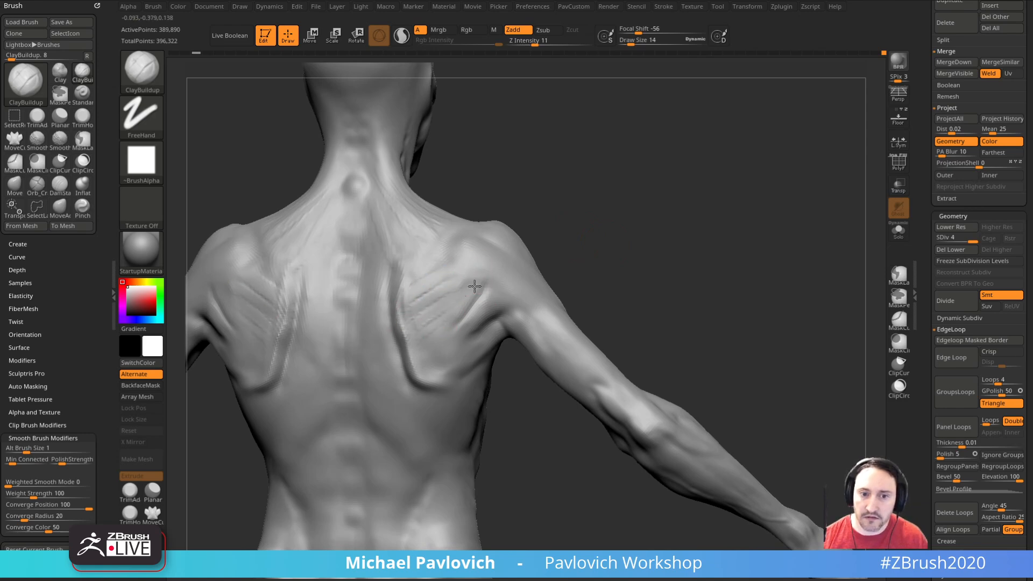
right_drag(445, 314, 572, 237)
right_drag(533, 278, 505, 307)
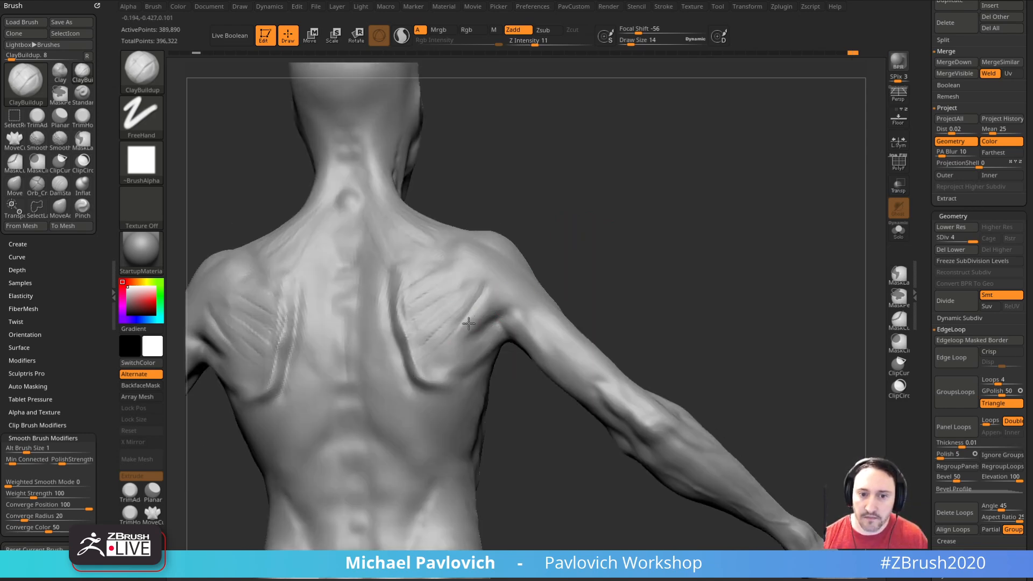
right_drag(593, 249, 449, 368)
right_drag(598, 268, 605, 209)
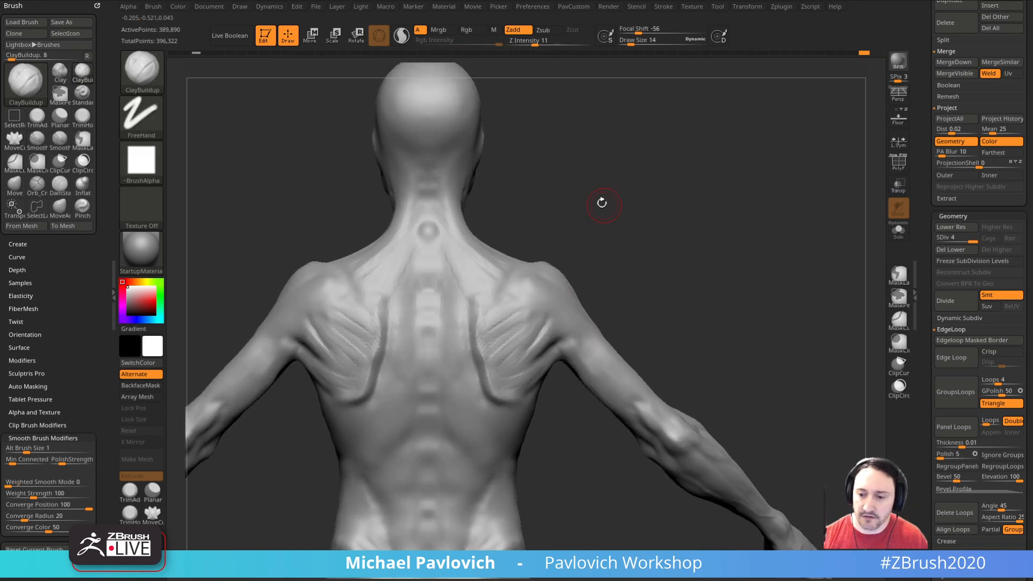
Step: Layer ClayBuildup strokes over the upper trapezius at the base of the neck
mouse_move(579, 262)
right_down()
mouse_move(571, 267)
mouse_move(576, 242)
right_up()
mouse_move(447, 263)
mouse_down()
mouse_move(459, 272)
mouse_move(452, 250)
mouse_up()
mouse_move(593, 215)
right_down()
mouse_move(581, 208)
mouse_move(624, 223)
mouse_move(540, 281)
mouse_move(563, 267)
right_up()
Step: Raise the bony ridge along the top of the shoulder blades with the Standard brush at Draw Size 10
key(b)
key(s)
key(t)
key(s)
click(475, 294)
key(s)
click(562, 270)
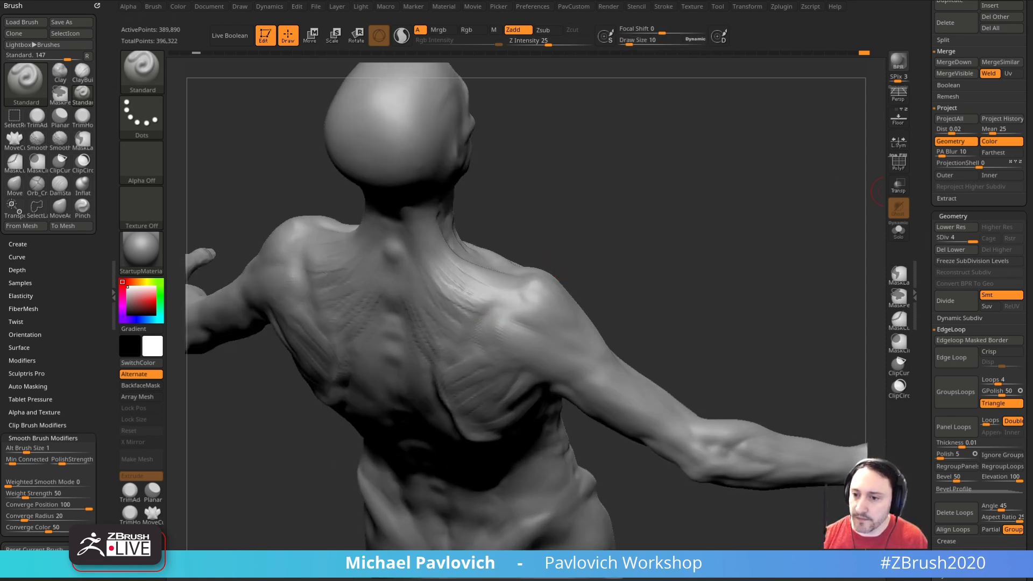
right_drag(517, 271, 554, 217)
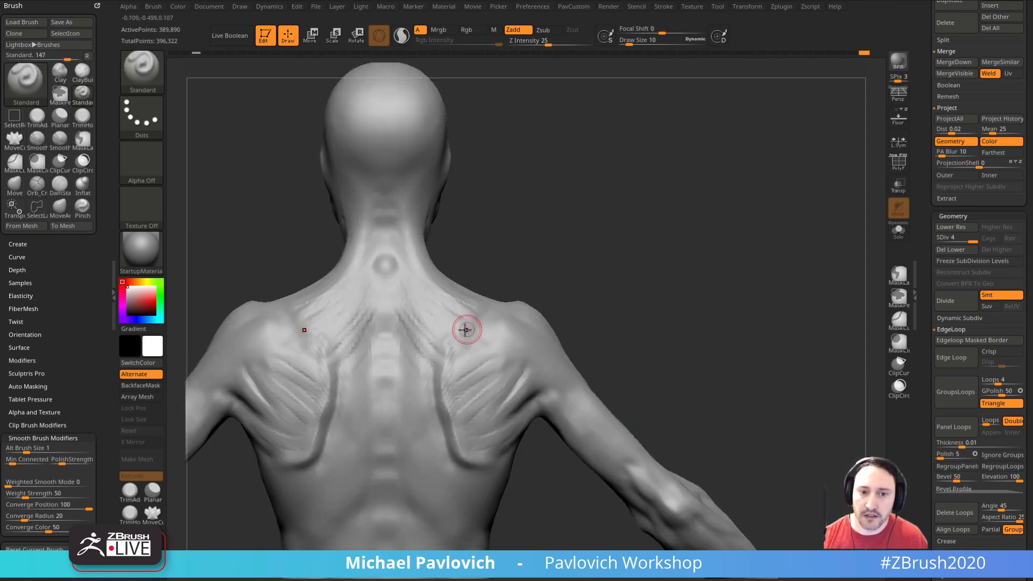
right_drag(471, 327, 543, 306)
drag(459, 334, 494, 296)
right_drag(506, 237, 540, 279)
drag(469, 325, 515, 283)
Step: Extend the bony ridge over the top of the shoulders with the Standard brush and smooth it
mouse_move(530, 269)
right_down()
mouse_move(663, 157)
mouse_move(635, 246)
right_up()
mouse_move(570, 284)
right_down()
mouse_move(497, 349)
mouse_move(372, 373)
mouse_move(419, 398)
mouse_move(461, 373)
right_up()
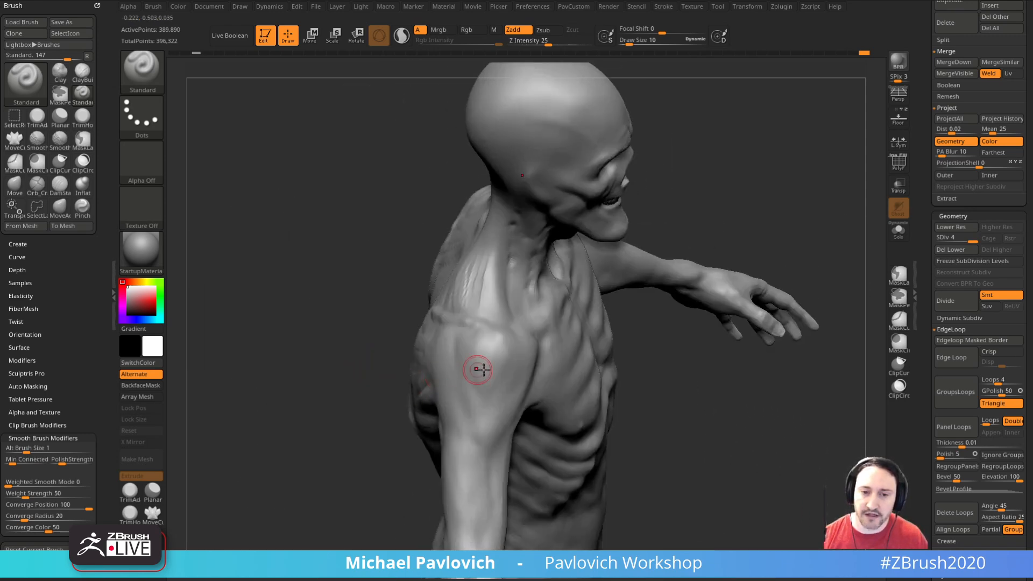
mouse_move(638, 358)
right_down()
mouse_move(572, 323)
mouse_move(500, 369)
mouse_move(390, 295)
mouse_move(479, 375)
mouse_move(418, 307)
mouse_move(484, 371)
right_up()
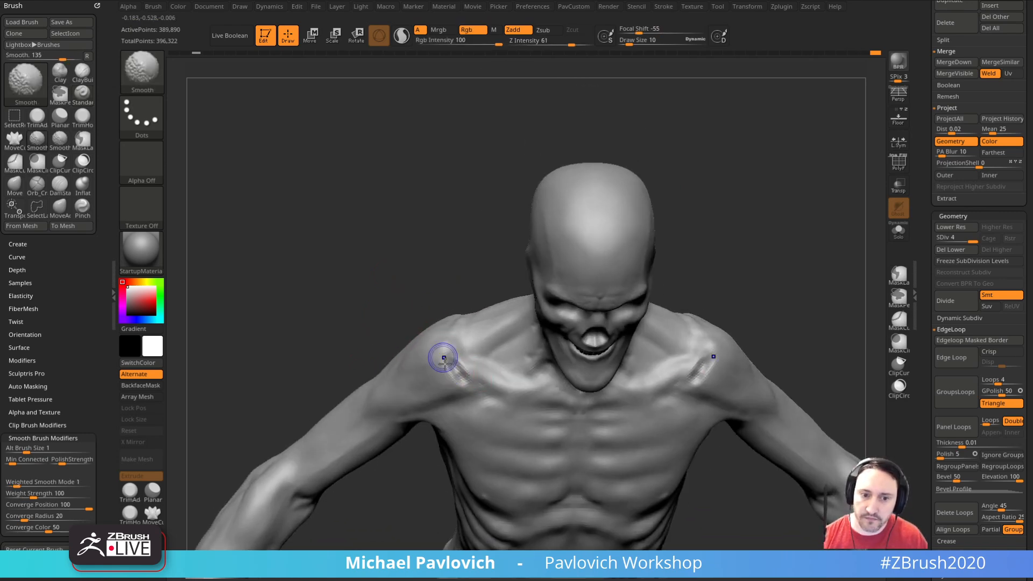
Step: Build up the front of the shoulders at the outer ends of the collarbones with ClayBuildup
key(b)
key(c)
key(b)
right_drag(384, 301, 420, 347)
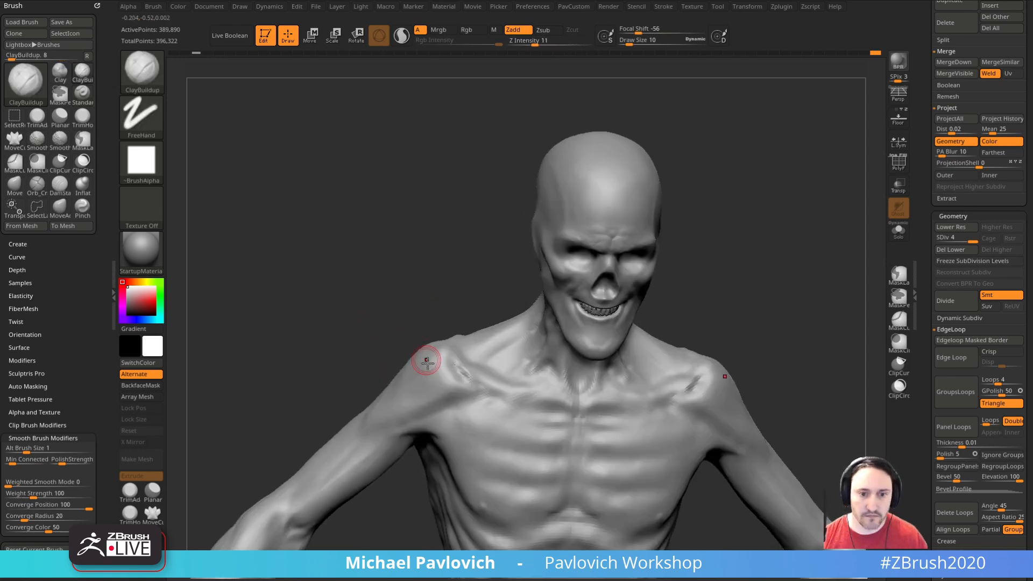
mouse_move(467, 389)
right_down()
mouse_move(404, 299)
mouse_move(431, 365)
mouse_move(410, 360)
right_up()
mouse_move(520, 400)
right_down()
mouse_move(588, 300)
mouse_move(694, 304)
mouse_move(558, 279)
mouse_move(710, 203)
mouse_move(761, 214)
mouse_move(719, 251)
mouse_move(748, 243)
mouse_move(699, 266)
right_up()
Step: Enlarge the ClayBuildup brush to a Draw Size of 21 and work over the upper chest
key(s)
drag(696, 269, 693, 268)
mouse_move(727, 229)
right_down()
mouse_move(711, 231)
mouse_move(724, 269)
right_up()
key(s)
drag(492, 349, 497, 348)
right_drag(664, 256, 635, 288)
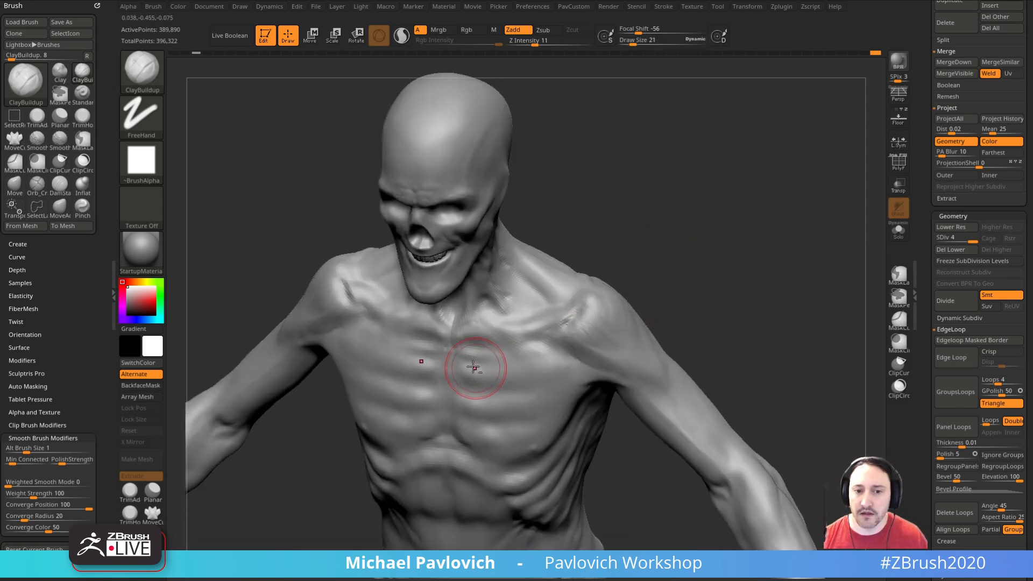
Step: Set the Draw Size to 15 and stroke ClayBuildup fibers across the upper chest muscles toward the armpits
mouse_move(699, 279)
right_down()
mouse_move(710, 273)
mouse_move(670, 282)
right_up()
key(s)
drag(524, 348, 535, 357)
key(s)
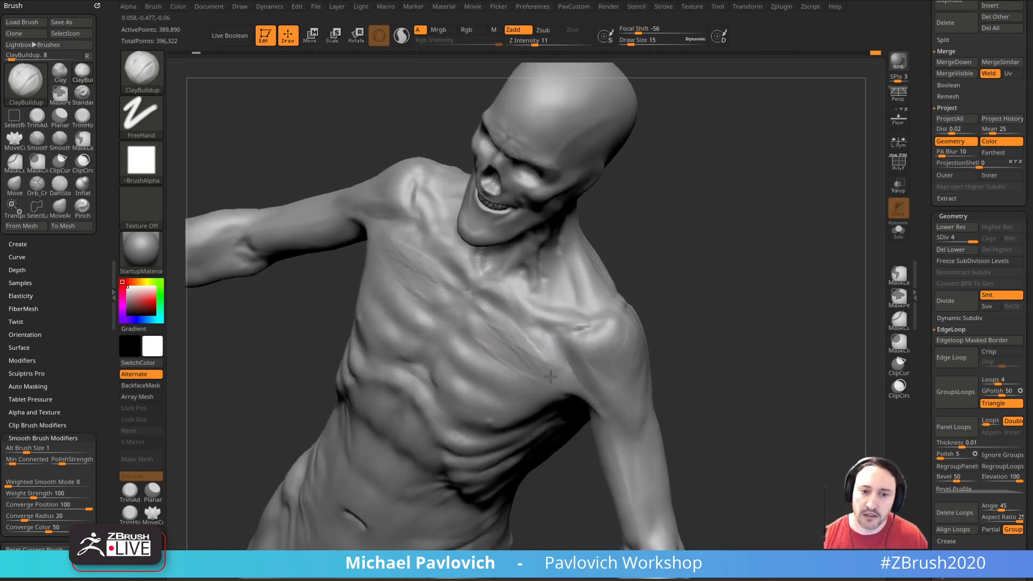
mouse_move(700, 280)
right_down()
mouse_move(708, 289)
mouse_move(641, 315)
right_up()
right_drag(484, 378, 562, 398)
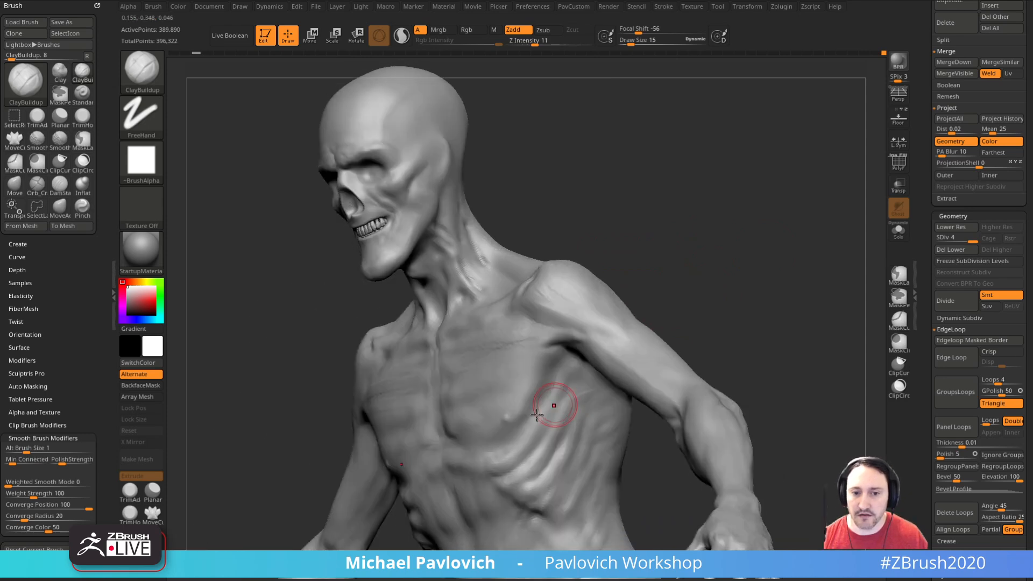
Step: Fan ClayBuildup muscle fibers from the breastbone across the lower chest to the armpits
right_drag(648, 279, 487, 353)
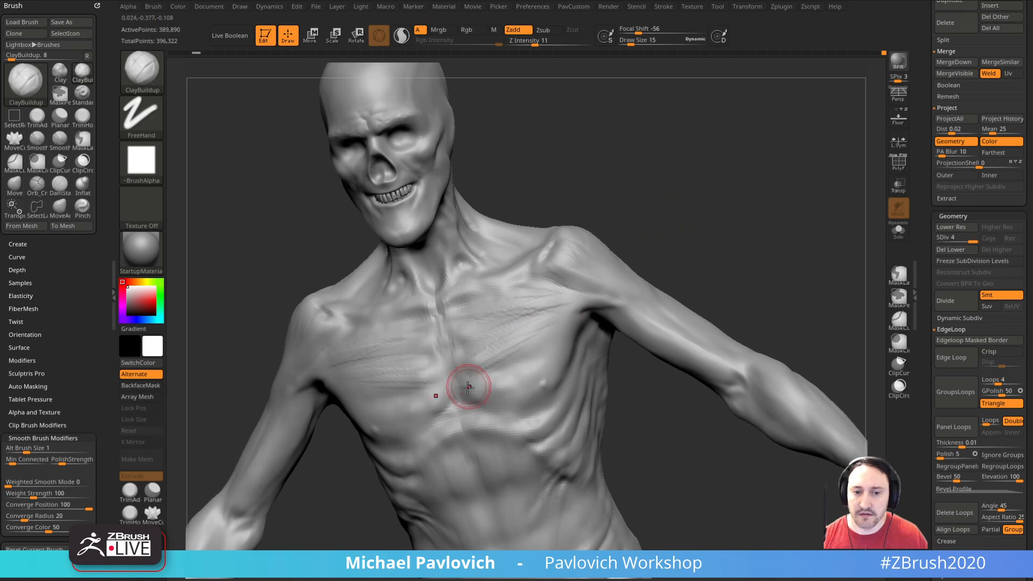
right_drag(512, 405, 591, 365)
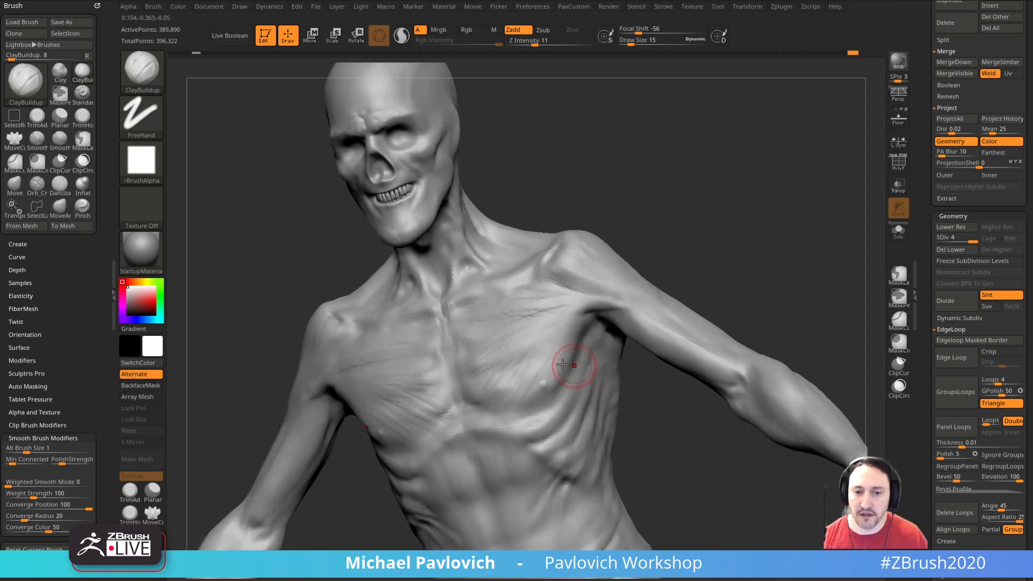
right_drag(596, 272, 501, 372)
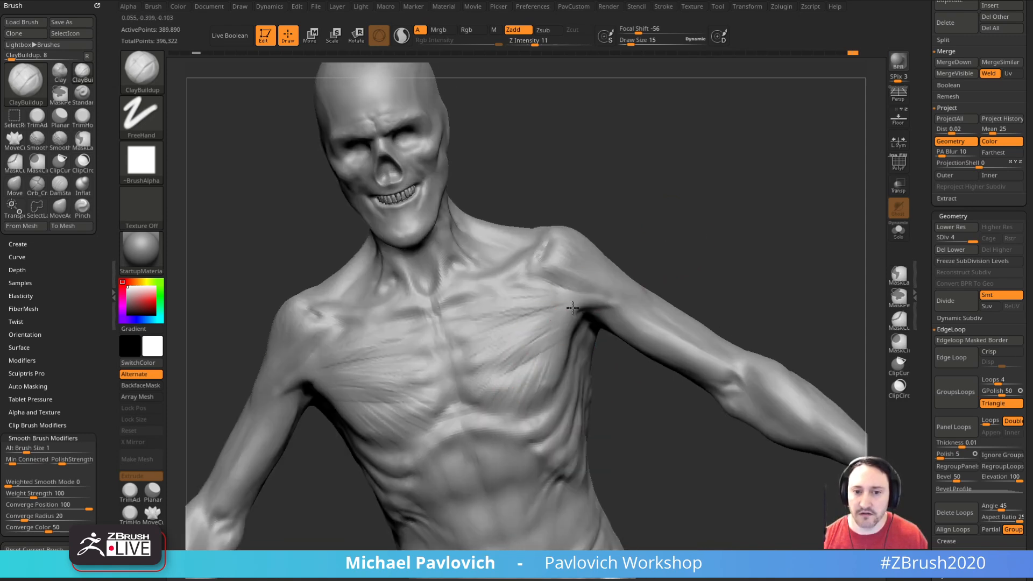
right_drag(624, 278, 459, 327)
drag(540, 298, 565, 292)
Step: Refine the chest muscle fibers with further ClayBuildup strokes and smooth the lower chest over the ribs
mouse_move(667, 178)
mouse_down()
mouse_move(724, 192)
mouse_move(640, 258)
mouse_move(735, 289)
mouse_move(699, 299)
mouse_up()
key(s)
shift+drag(530, 342, 554, 337)
mouse_move(681, 253)
mouse_down()
mouse_move(738, 253)
mouse_move(672, 298)
mouse_up()
shift+drag(555, 350, 473, 392)
mouse_move(645, 409)
mouse_down()
mouse_move(570, 395)
mouse_move(495, 403)
mouse_move(635, 349)
mouse_up()
mouse_move(526, 378)
shift+mouse_down()
mouse_move(559, 350)
mouse_move(539, 387)
shift+mouse_up()
mouse_move(686, 280)
shift+mouse_down()
mouse_move(745, 265)
mouse_move(684, 274)
mouse_move(741, 266)
mouse_move(722, 286)
shift+mouse_up()
mouse_move(724, 329)
alt+mouse_down()
mouse_move(728, 288)
mouse_move(683, 296)
alt+mouse_up()
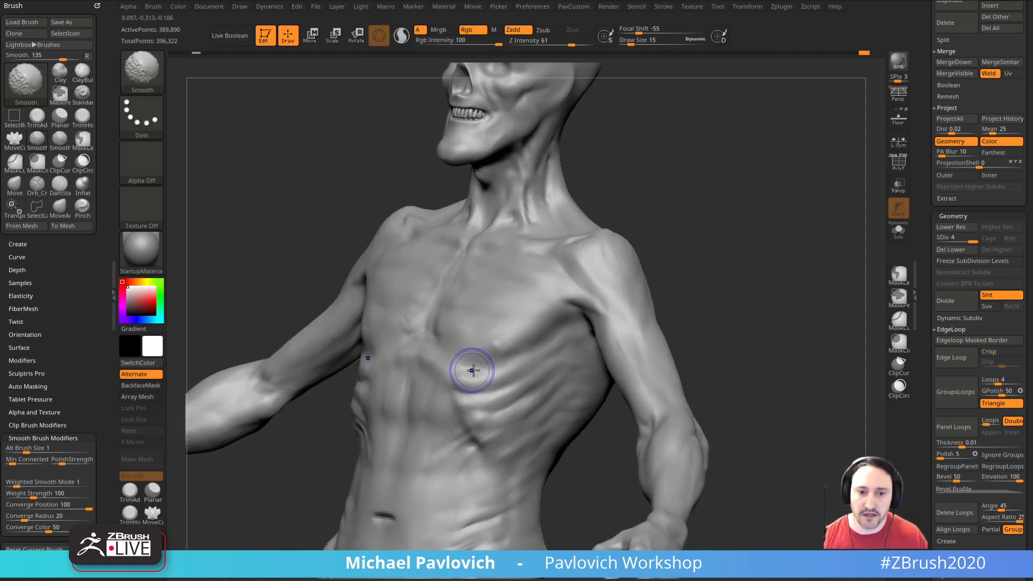
Step: Carve a DamStandard crease behind the armpit where the upper arm meets the back, using Draw Size 15
mouse_move(700, 242)
mouse_down()
mouse_move(714, 221)
mouse_move(754, 279)
mouse_move(738, 265)
mouse_move(728, 195)
mouse_move(765, 196)
mouse_move(742, 215)
mouse_up()
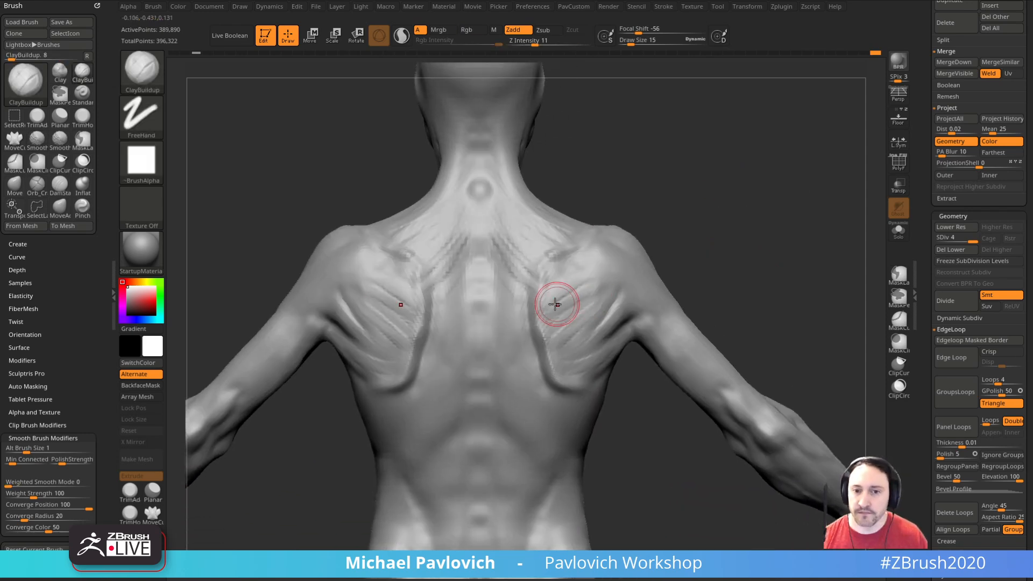
mouse_move(662, 237)
mouse_down()
mouse_move(688, 233)
mouse_move(737, 192)
mouse_move(771, 242)
mouse_move(709, 237)
mouse_up()
key(b)
key(d)
key(s)
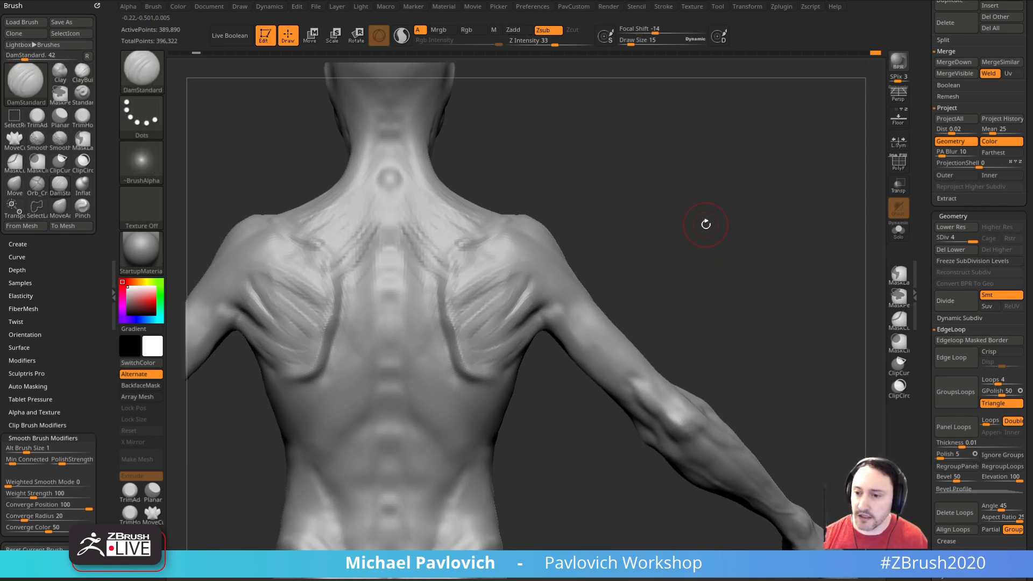
mouse_move(618, 219)
mouse_down()
mouse_move(671, 233)
mouse_move(645, 216)
mouse_move(547, 310)
mouse_up()
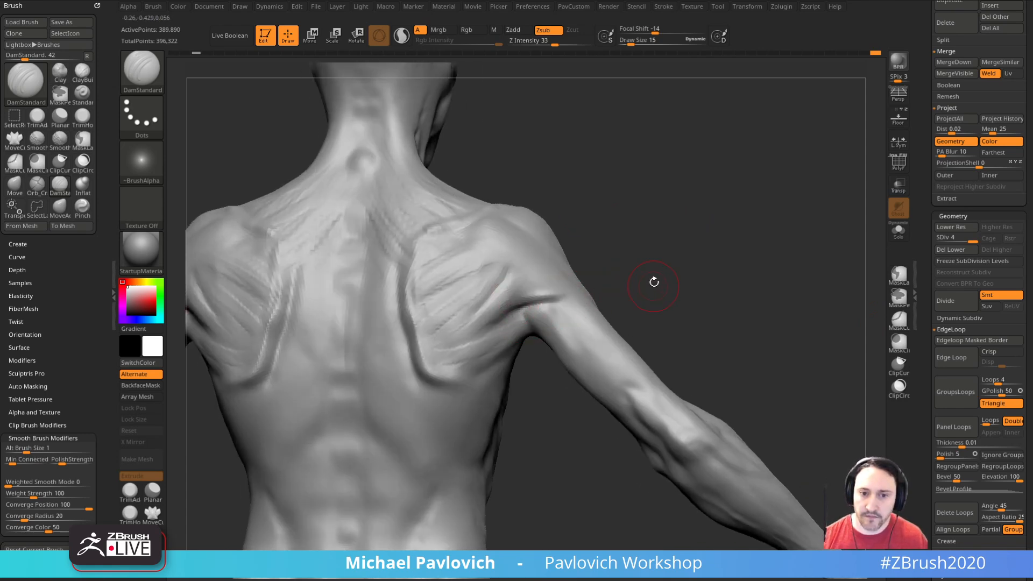
drag(652, 285, 533, 305)
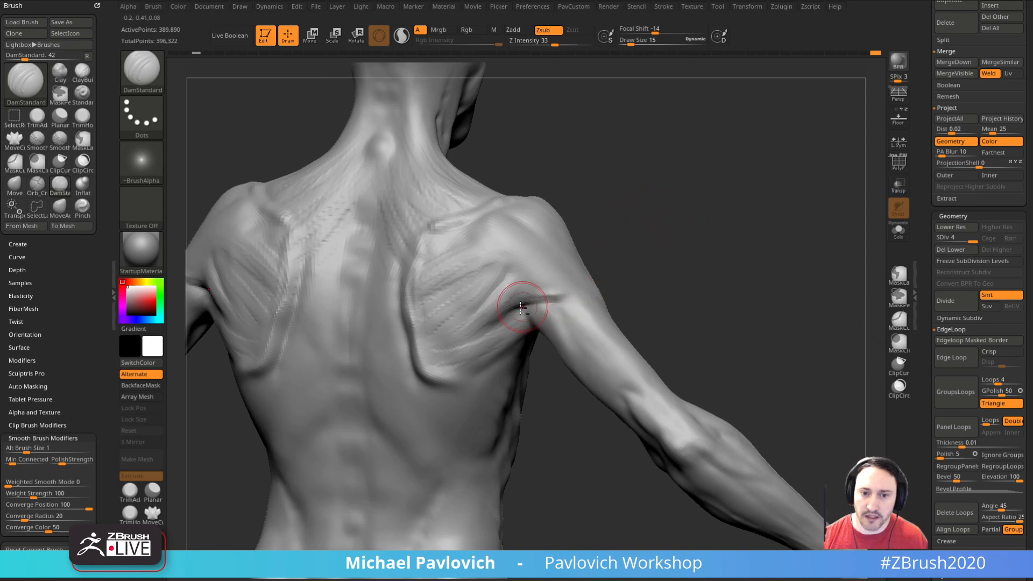
Step: Build up the muscle behind the armpit and over the rear shoulder using the Clay brush at Draw Size 15
mouse_move(632, 299)
mouse_down()
mouse_move(676, 263)
mouse_move(618, 302)
mouse_move(653, 284)
mouse_move(632, 284)
mouse_move(623, 249)
mouse_move(554, 284)
mouse_move(650, 208)
mouse_move(636, 286)
mouse_up()
key(b)
key(c)
key(l)
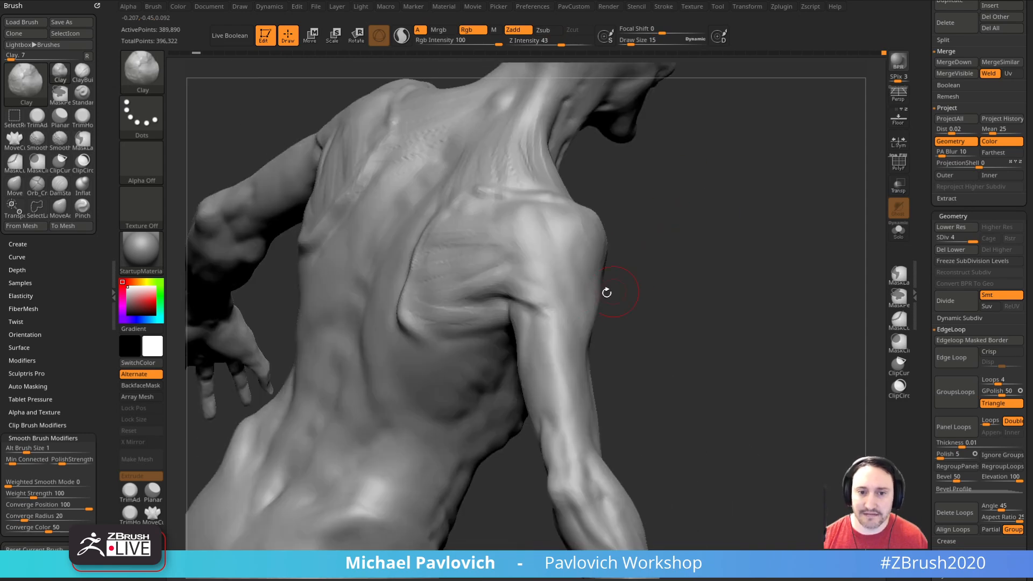
mouse_move(548, 306)
mouse_down()
mouse_move(533, 288)
mouse_move(554, 283)
mouse_up()
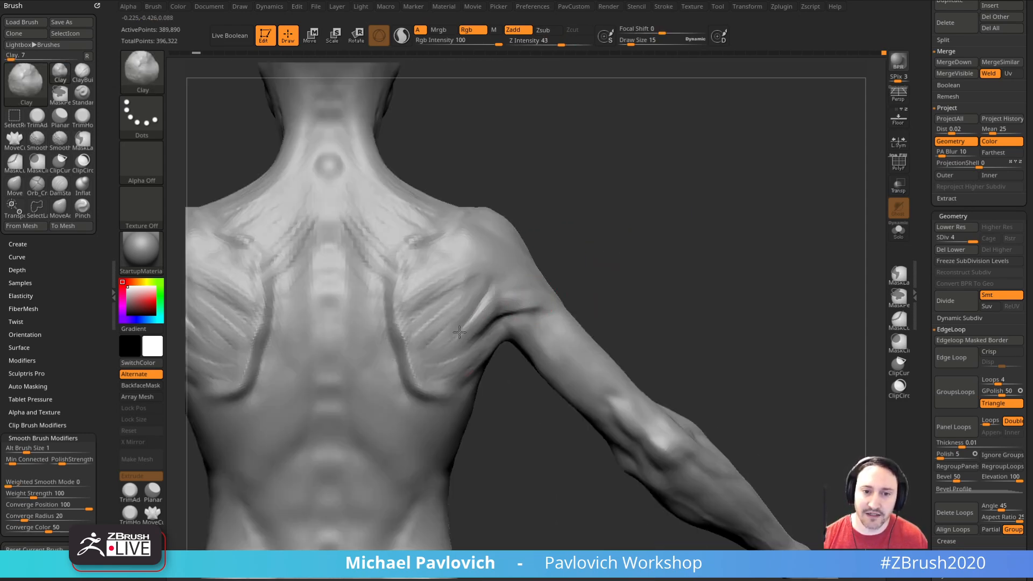
drag(615, 218, 613, 229)
mouse_move(648, 274)
mouse_down()
mouse_move(690, 245)
mouse_move(685, 283)
mouse_move(529, 322)
mouse_up()
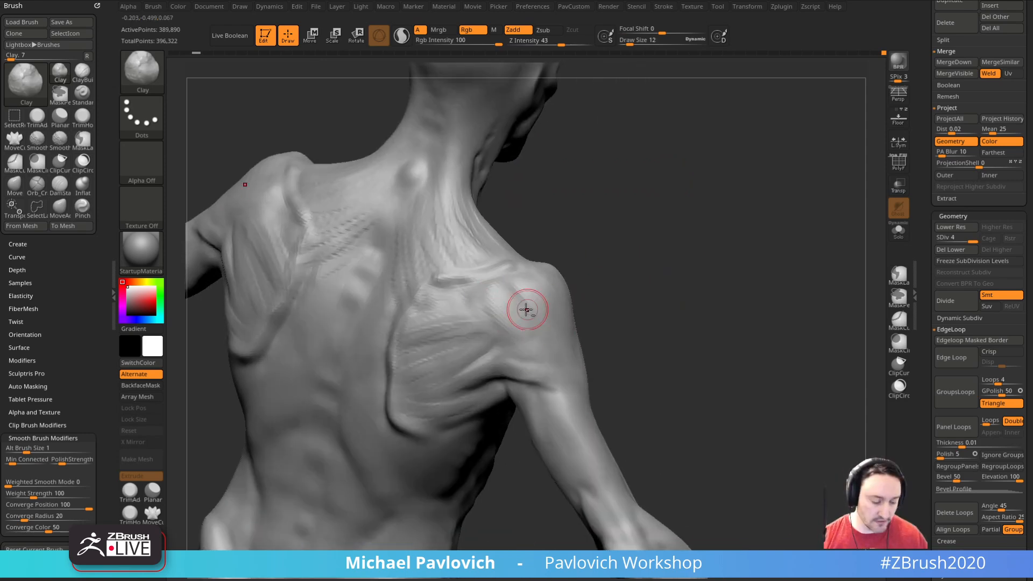
Step: Stroke ClayBuildup muscle fibers over the rear shoulder and onto the back of the upper arm, using Draw Size 15
key(b)
key(c)
key(b)
mouse_move(545, 355)
mouse_down()
mouse_move(651, 311)
mouse_move(616, 288)
mouse_move(616, 273)
mouse_move(569, 339)
mouse_move(653, 295)
mouse_move(631, 277)
mouse_up()
mouse_move(627, 369)
mouse_down()
mouse_move(618, 299)
mouse_move(548, 323)
mouse_up()
drag(664, 298, 639, 259)
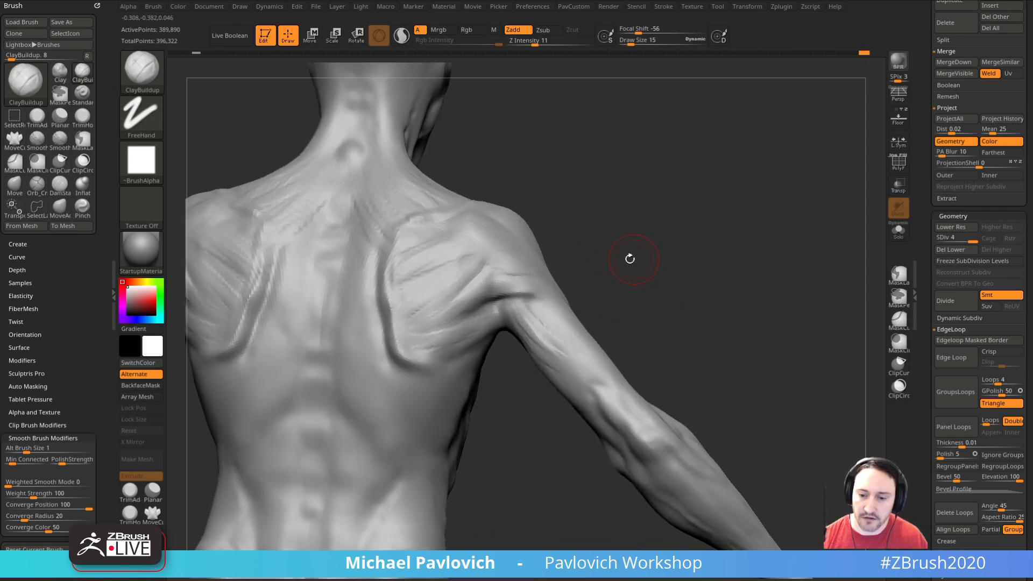
mouse_move(627, 300)
mouse_down()
mouse_move(571, 362)
mouse_move(692, 242)
mouse_move(668, 259)
mouse_up()
mouse_move(603, 317)
mouse_down()
mouse_move(708, 231)
mouse_move(597, 240)
mouse_move(623, 237)
mouse_move(410, 313)
mouse_up()
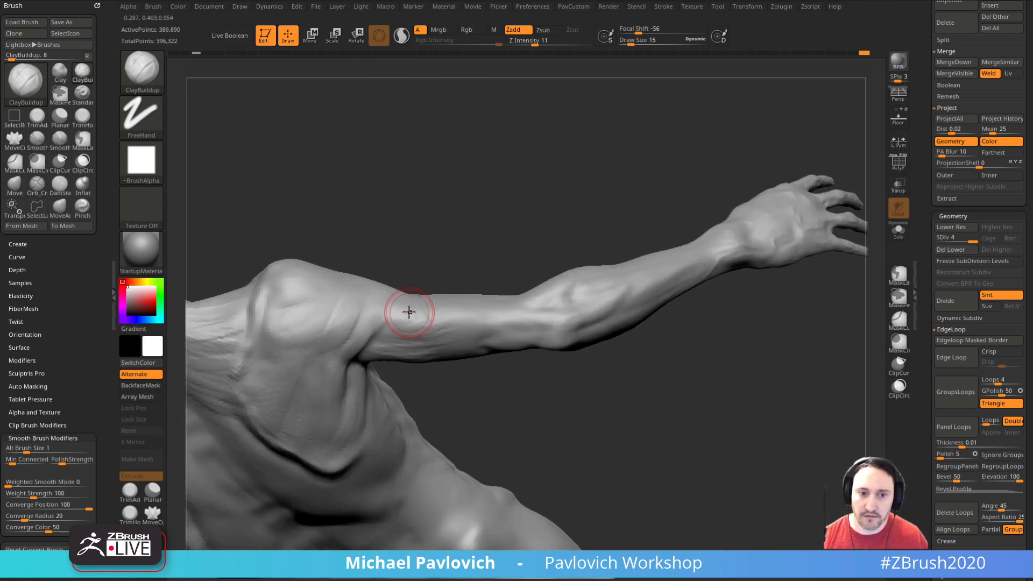
Step: Add ClayBuildup muscle fibers along the back of the upper arm and reduce the Draw Size to 12
drag(447, 255, 466, 346)
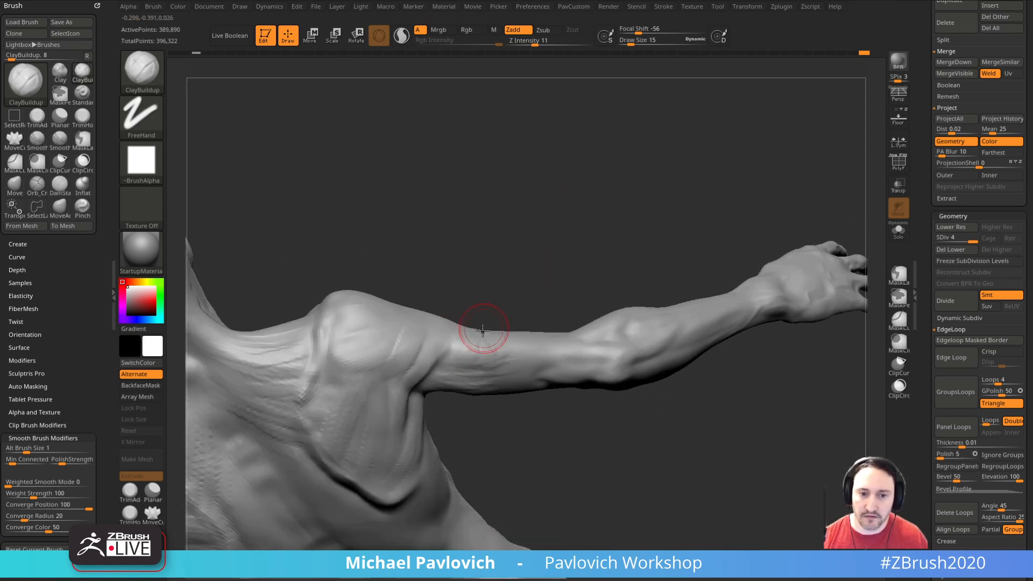
drag(522, 298, 564, 271)
mouse_move(508, 340)
mouse_down()
mouse_move(507, 358)
mouse_move(520, 352)
mouse_up()
drag(552, 407, 595, 417)
mouse_move(525, 334)
mouse_down()
mouse_move(532, 351)
mouse_move(546, 342)
mouse_up()
drag(586, 417, 559, 404)
key(s)
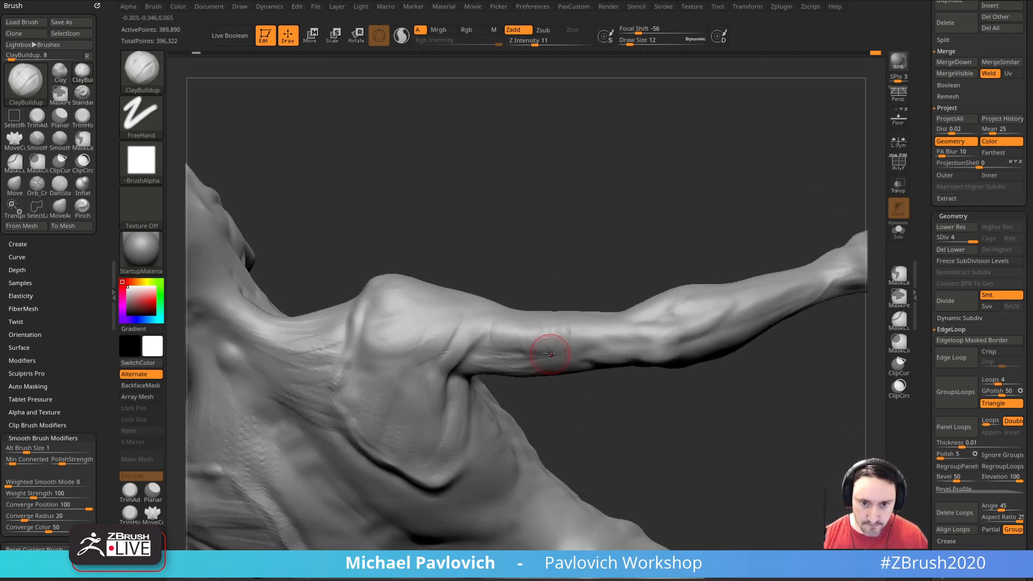
Step: Refine the triceps with finer ClayBuildup fibers running from the armpit toward the elbow at Draw Size 12
drag(554, 353, 552, 354)
drag(560, 415, 530, 400)
mouse_move(498, 341)
mouse_down()
mouse_move(507, 364)
mouse_move(570, 411)
mouse_move(497, 368)
mouse_move(541, 382)
mouse_up()
drag(549, 351, 562, 376)
drag(490, 345, 523, 366)
mouse_move(535, 392)
mouse_down()
mouse_move(564, 366)
mouse_move(530, 376)
mouse_move(508, 368)
mouse_move(548, 371)
mouse_up()
mouse_move(581, 236)
mouse_down()
mouse_move(602, 228)
mouse_move(580, 261)
mouse_move(609, 228)
mouse_move(484, 380)
mouse_move(513, 386)
mouse_up()
mouse_move(589, 359)
mouse_down()
mouse_move(606, 320)
mouse_move(632, 317)
mouse_up()
drag(615, 357, 535, 297)
mouse_move(619, 315)
mouse_down()
mouse_move(636, 293)
mouse_move(643, 226)
mouse_up()
key(s)
Step: Stroke diagonal ClayBuildup fibers between the spine and the shoulder blades at Draw Size 12
alt+right_drag(438, 346, 452, 328)
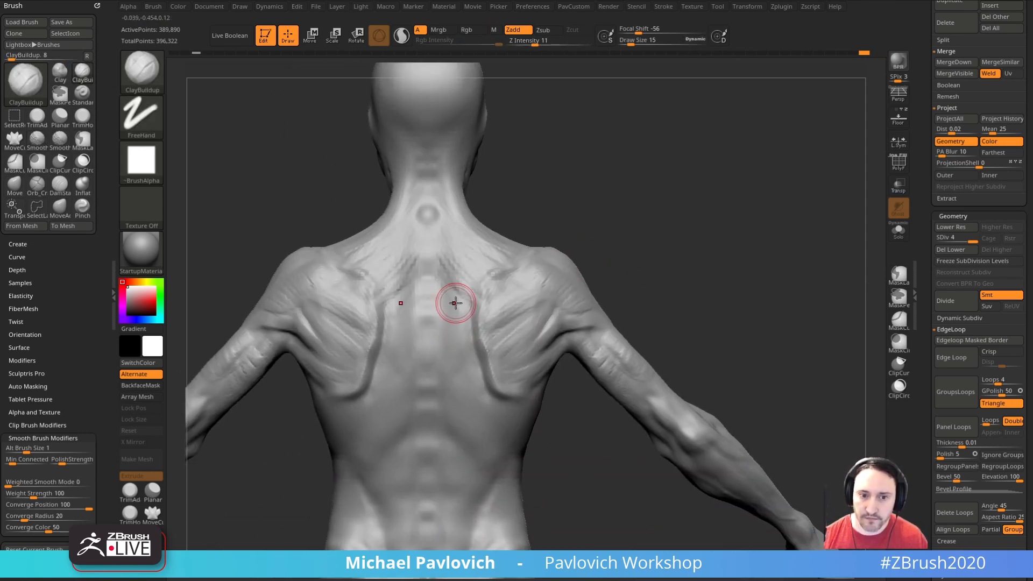
key(s)
mouse_move(457, 316)
mouse_down()
mouse_move(460, 287)
mouse_move(480, 287)
mouse_move(456, 317)
mouse_up()
drag(588, 258, 598, 228)
mouse_move(486, 293)
mouse_down()
mouse_move(455, 318)
mouse_move(450, 339)
mouse_up()
mouse_move(629, 258)
mouse_down()
mouse_move(670, 251)
mouse_move(634, 222)
mouse_up()
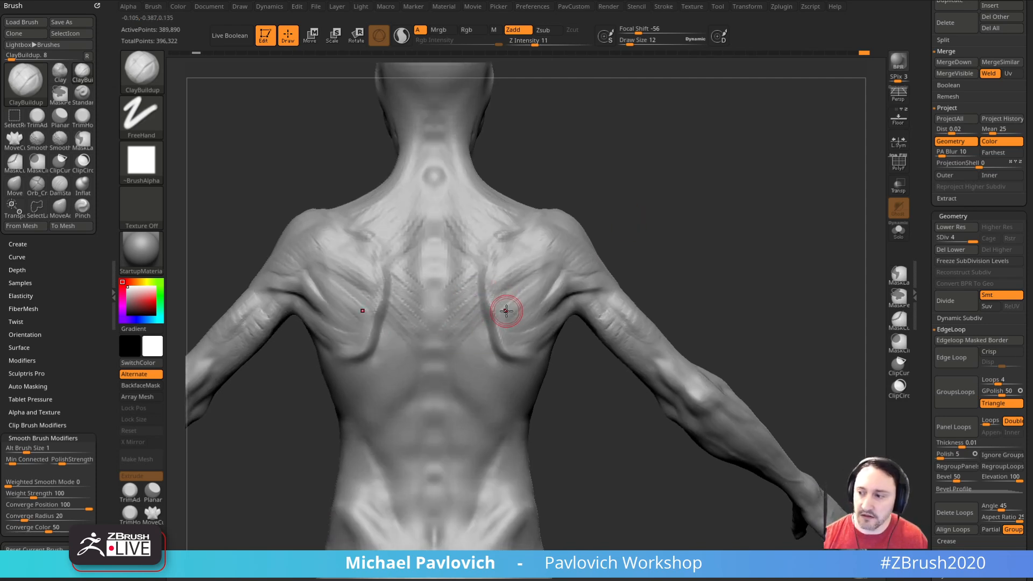
drag(471, 357, 439, 407)
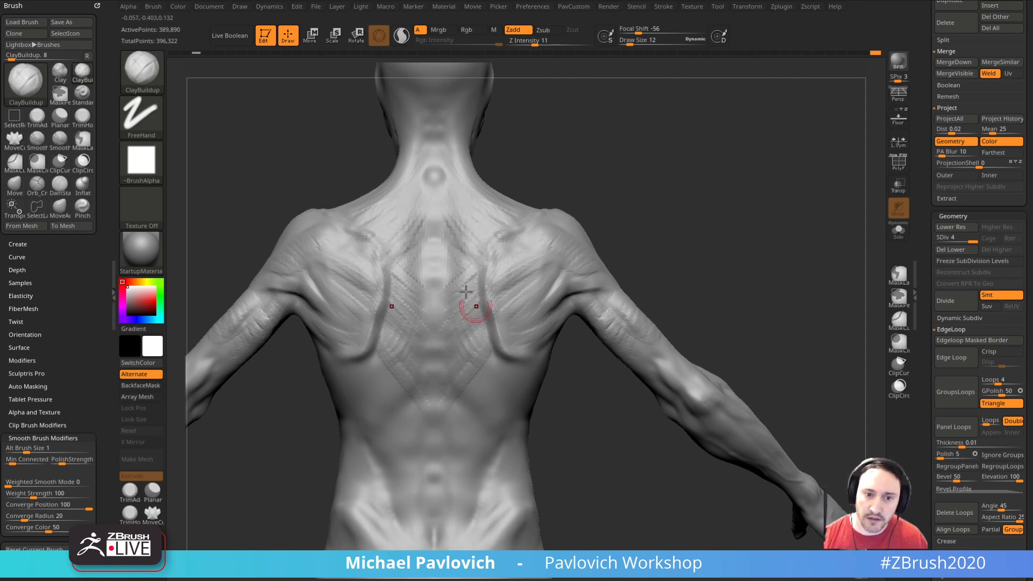
Step: Fan ClayBuildup muscle fibers from the lower spine across the mid back toward the armpits and flanks
drag(488, 342, 488, 297)
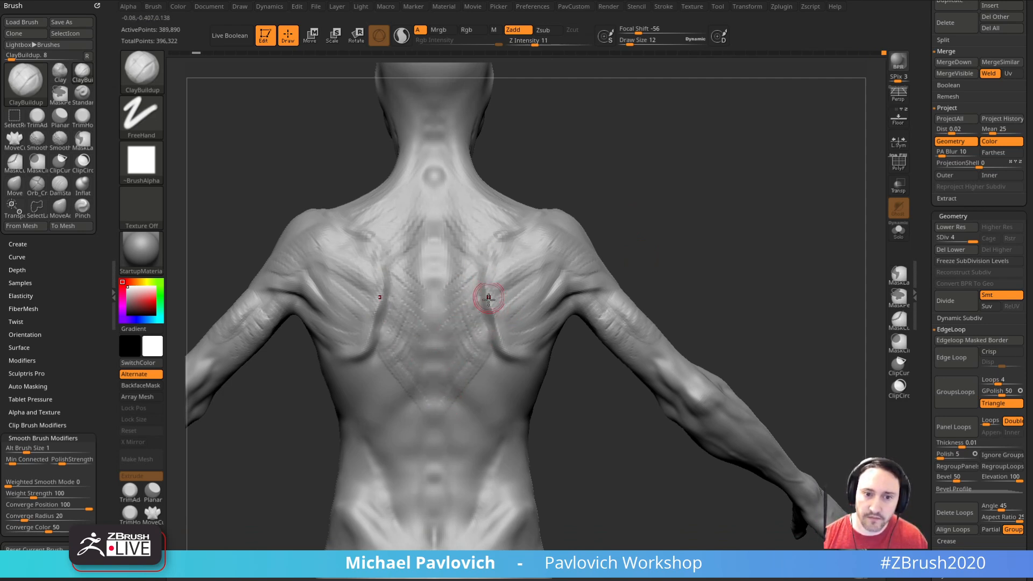
alt+drag(579, 424, 564, 339)
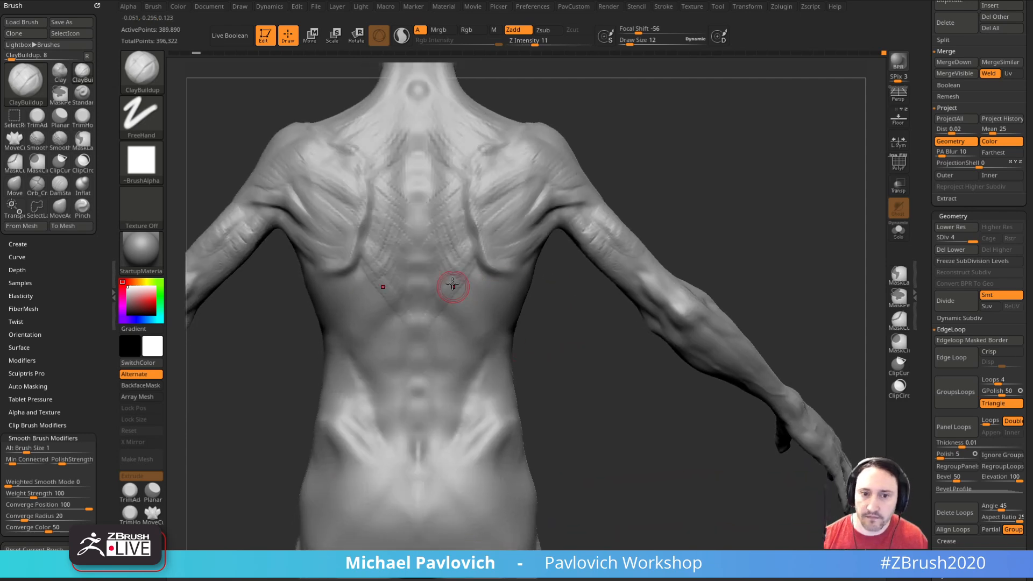
drag(546, 247, 563, 299)
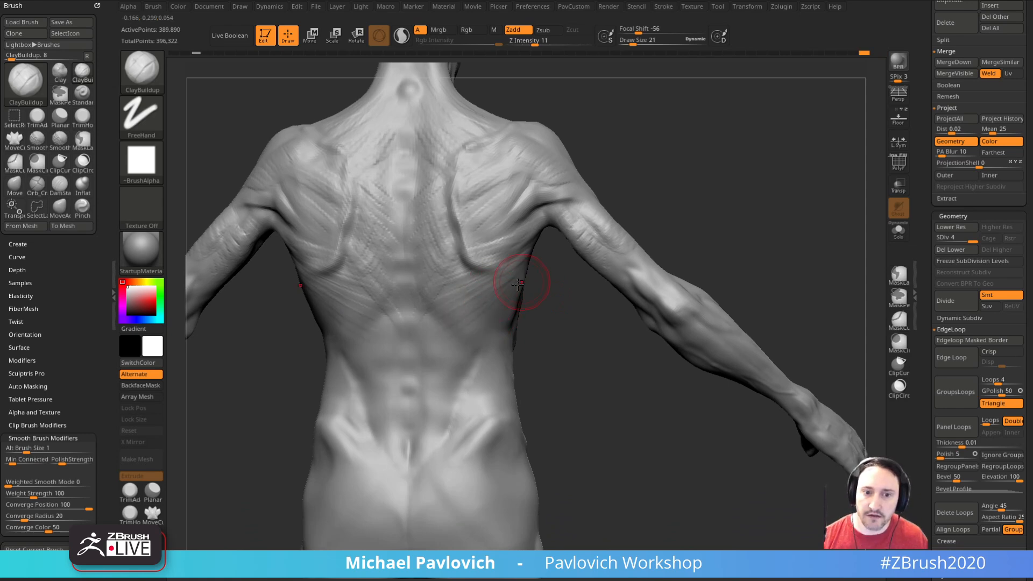
shift+drag(529, 365, 563, 355)
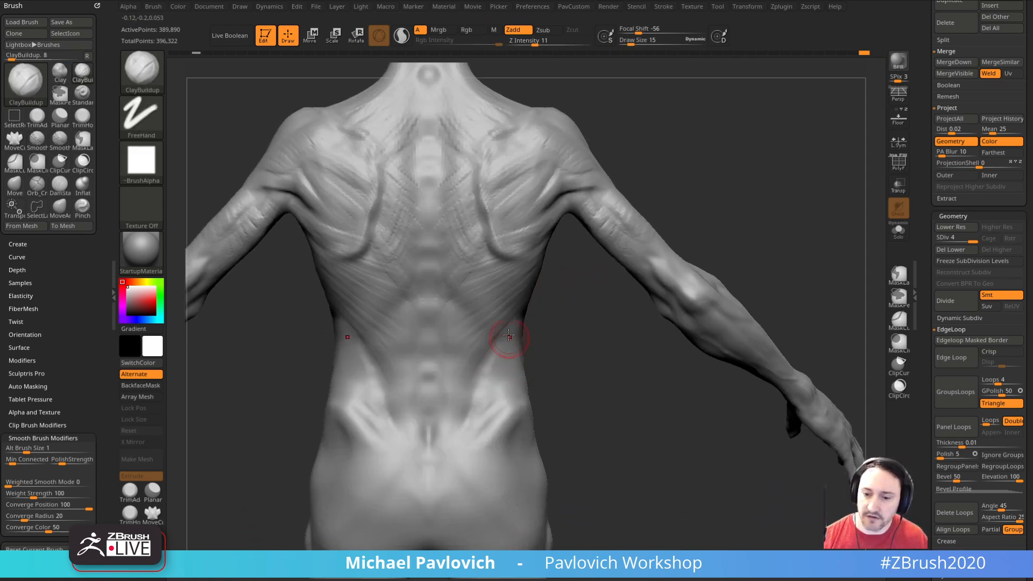
key(s)
Step: Build up the lower back beside the sacrum with ClayBuildup and define its edges with DamStandard
drag(428, 375, 469, 417)
key(b)
key(d)
key(s)
key(])
mouse_move(566, 351)
mouse_down()
mouse_move(551, 377)
mouse_move(524, 385)
mouse_move(655, 429)
mouse_move(581, 457)
mouse_up()
key(b)
key(c)
key(b)
key([)
Step: Refine the ClayBuildup fibers along the spine and between the shoulder blades at Draw Size 15
mouse_move(457, 420)
mouse_down()
mouse_move(441, 434)
mouse_move(540, 362)
mouse_move(653, 233)
mouse_move(702, 225)
mouse_move(579, 307)
mouse_move(546, 396)
mouse_move(424, 272)
mouse_up()
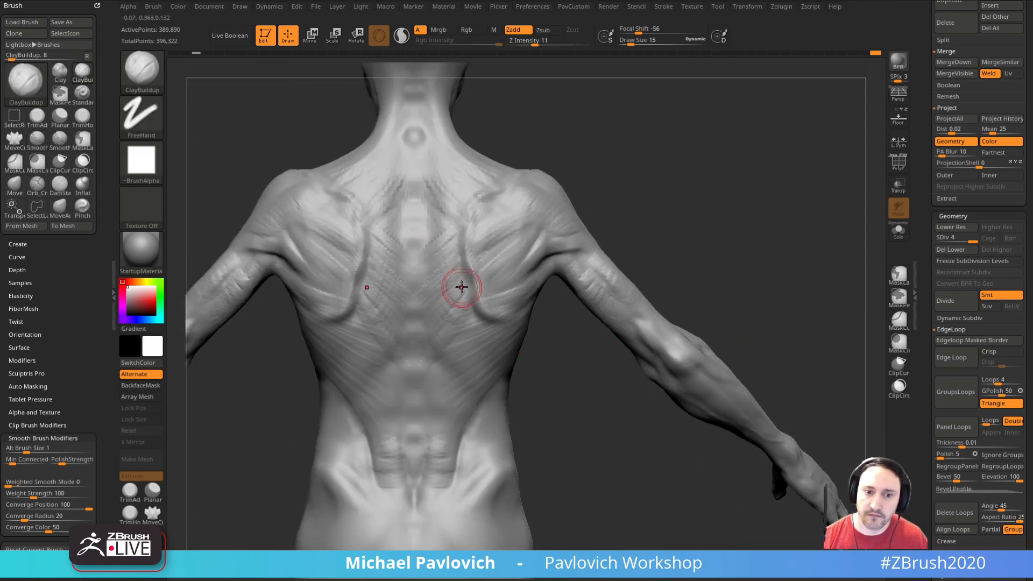
mouse_move(595, 240)
mouse_down()
mouse_move(611, 218)
mouse_move(578, 186)
mouse_up()
mouse_move(471, 264)
mouse_down()
mouse_move(449, 289)
mouse_move(429, 289)
mouse_up()
drag(569, 187, 645, 232)
drag(498, 302, 467, 317)
drag(599, 226, 604, 218)
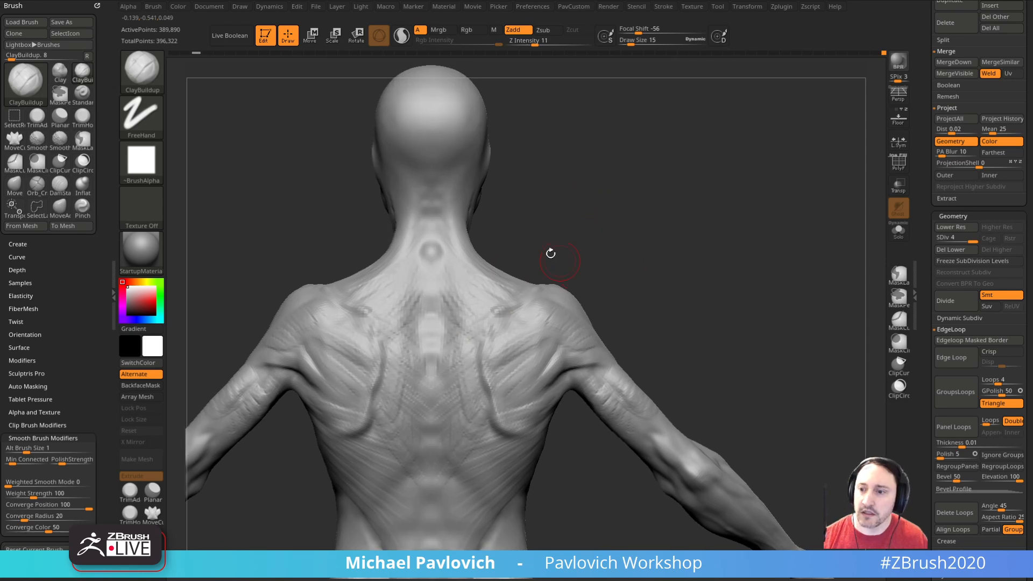
mouse_move(579, 272)
mouse_down()
mouse_move(550, 266)
mouse_move(631, 254)
mouse_move(710, 334)
mouse_move(710, 236)
mouse_move(611, 238)
mouse_move(678, 242)
mouse_move(710, 267)
mouse_move(698, 301)
mouse_move(719, 299)
mouse_move(673, 258)
mouse_move(720, 248)
mouse_up()
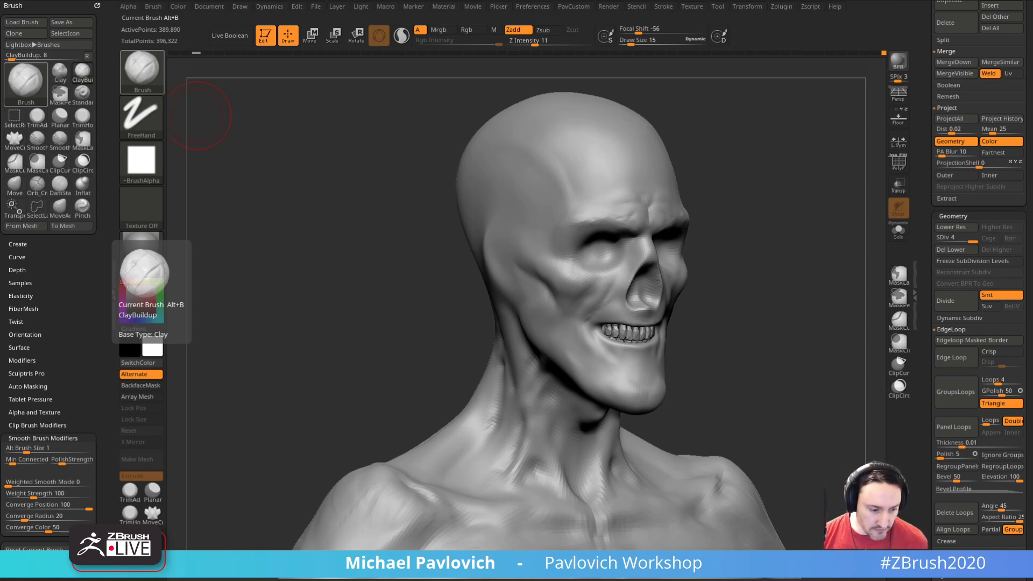
Step: Switch to the web browser and look through the tutorial projects in the ArtStation portfolio
key(alt+Tab)
scroll(356, 302, down, 8)
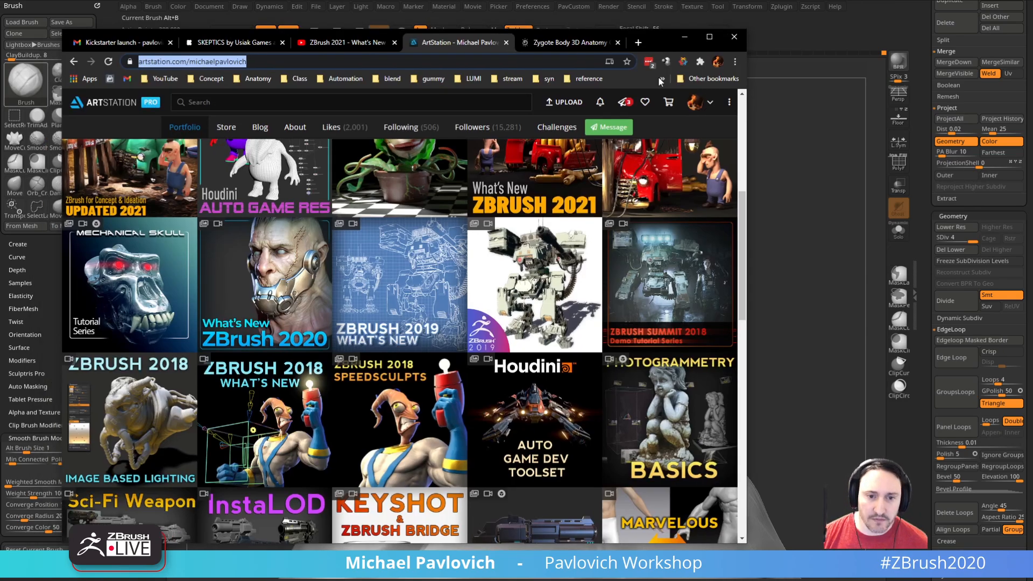
scroll(356, 302, down, 6)
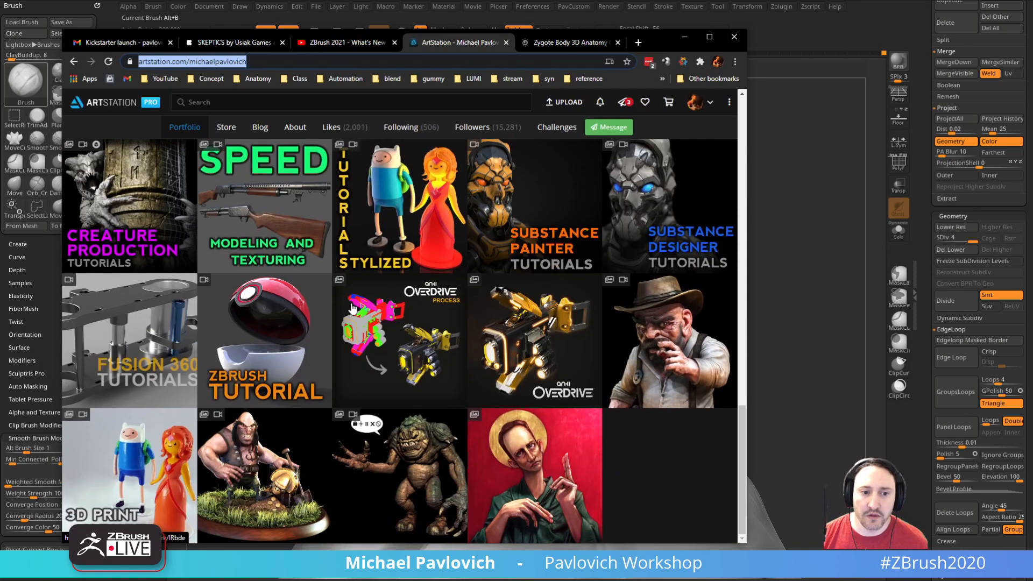
scroll(352, 308, up, 10)
scroll(352, 308, up, 5)
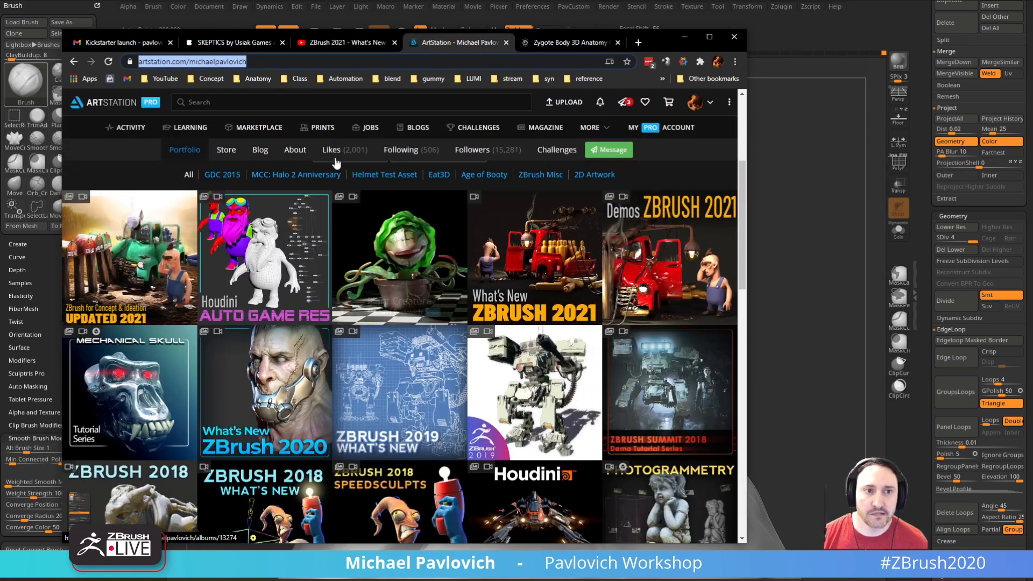
Step: Look through the YouTube channel's playlists of ZBrush tutorials and return to ZBrush
click(361, 43)
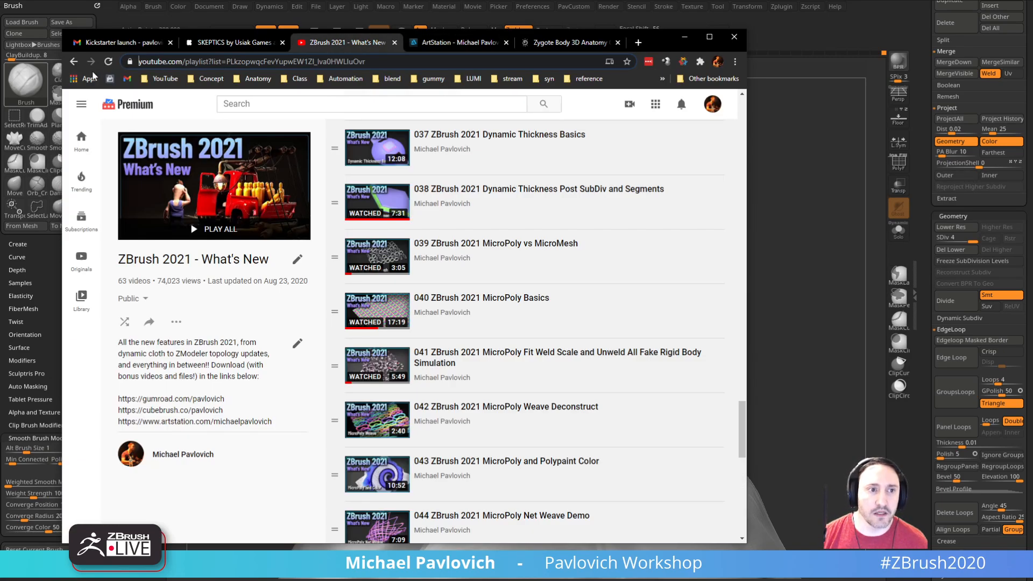
click(74, 62)
scroll(300, 428, down, 10)
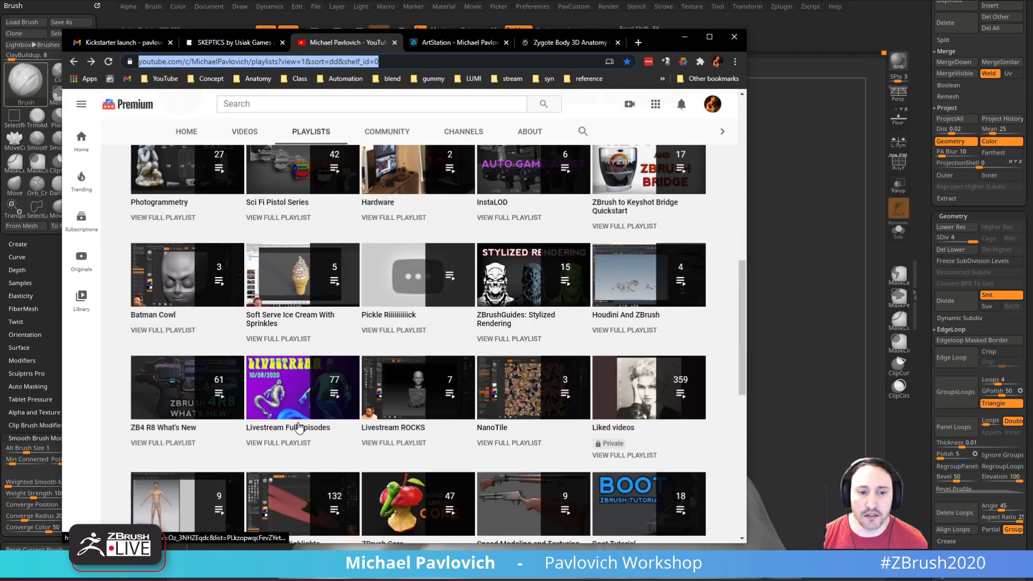
scroll(299, 428, down, 6)
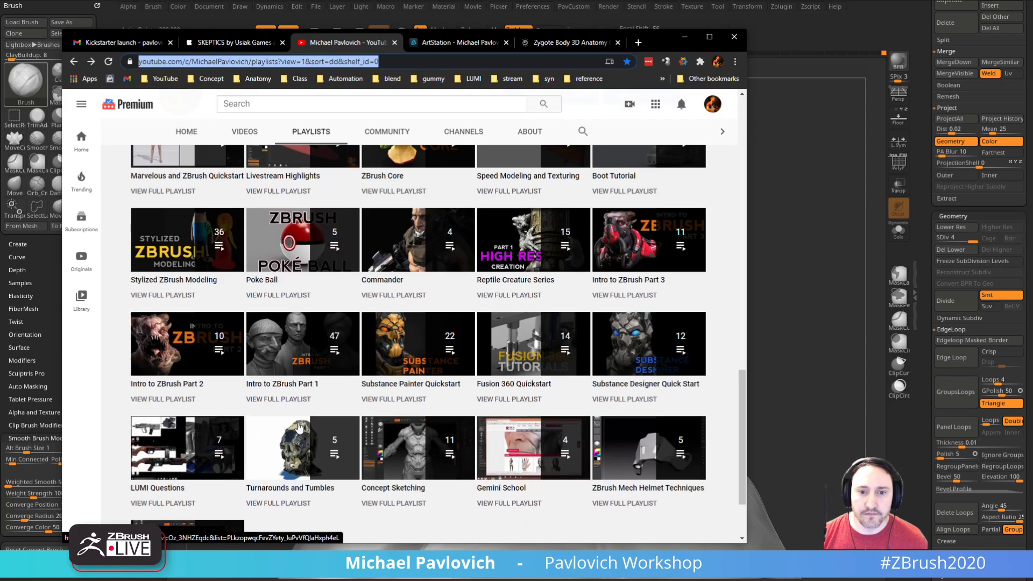
scroll(300, 428, up, 3)
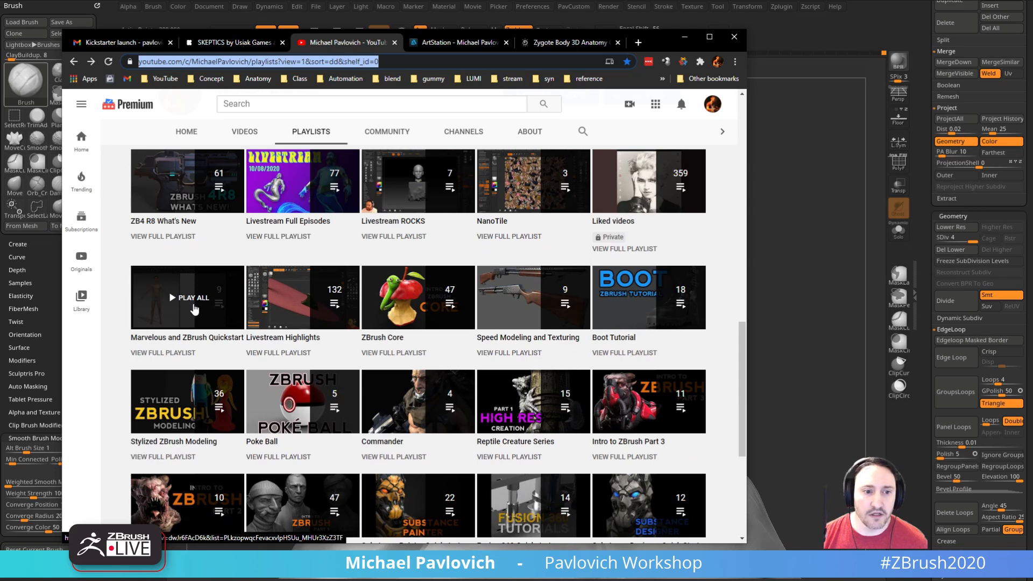
click(396, 61)
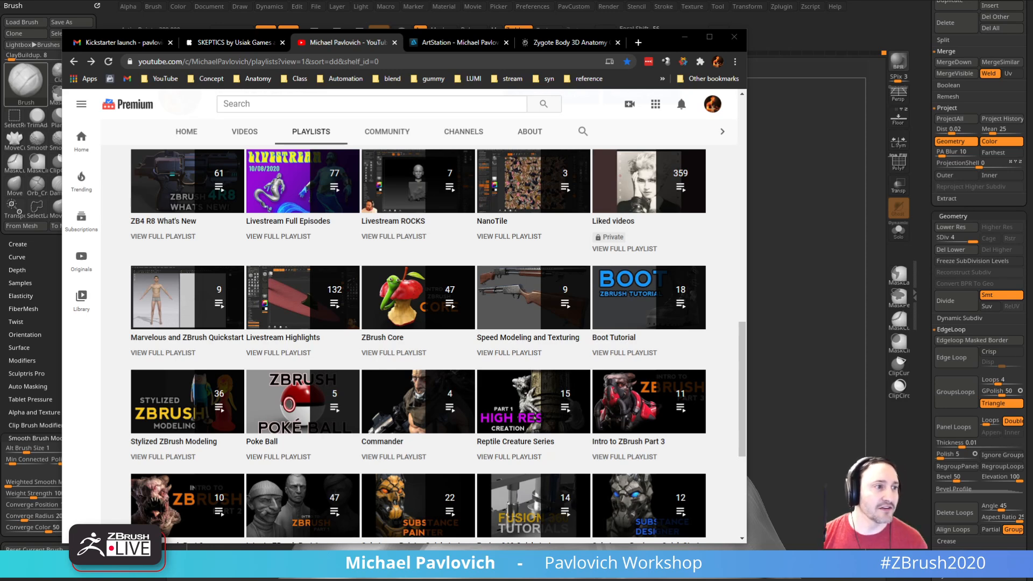
drag(660, 40, 0, 75)
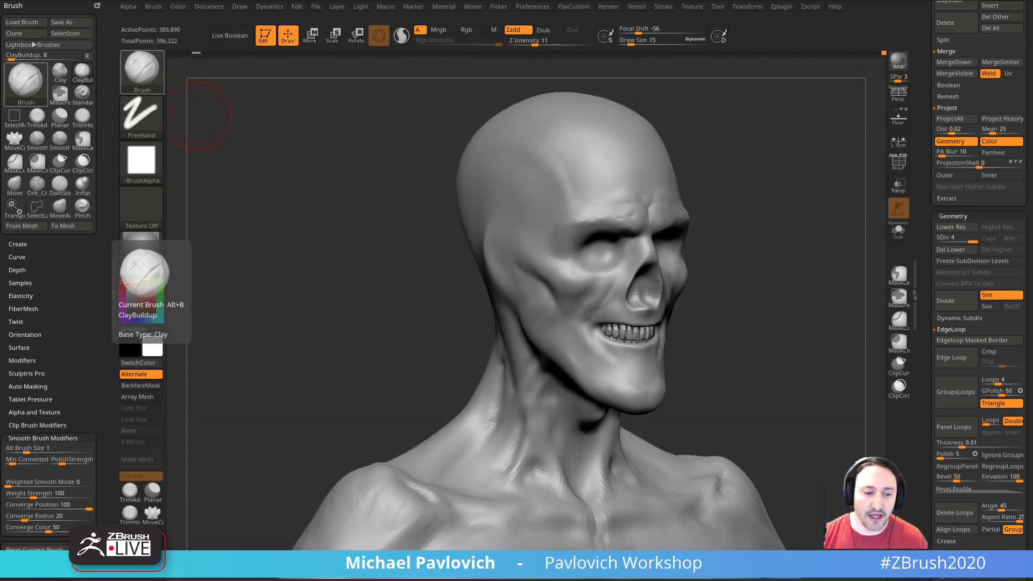
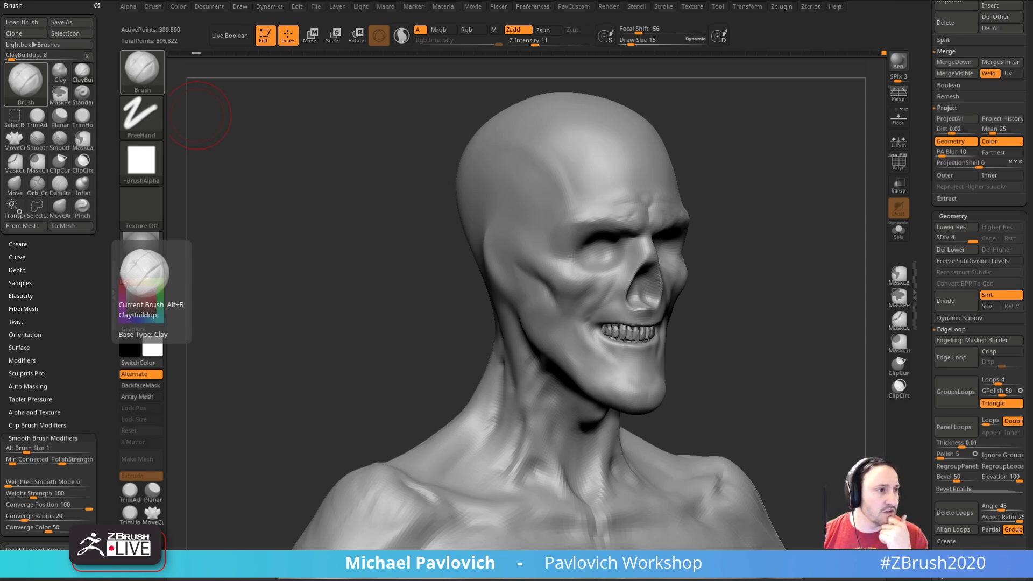
click(782, 7)
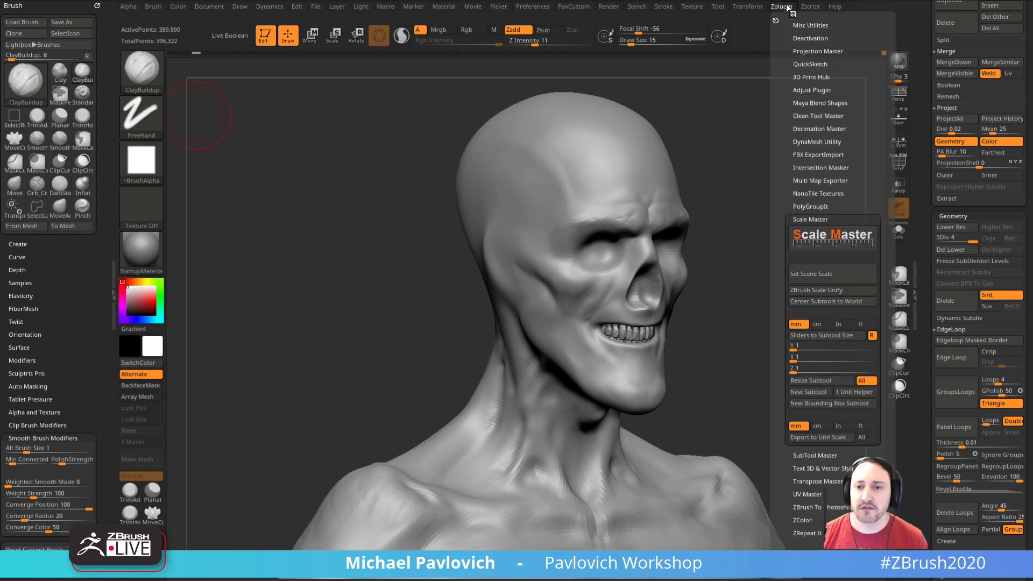
click(813, 219)
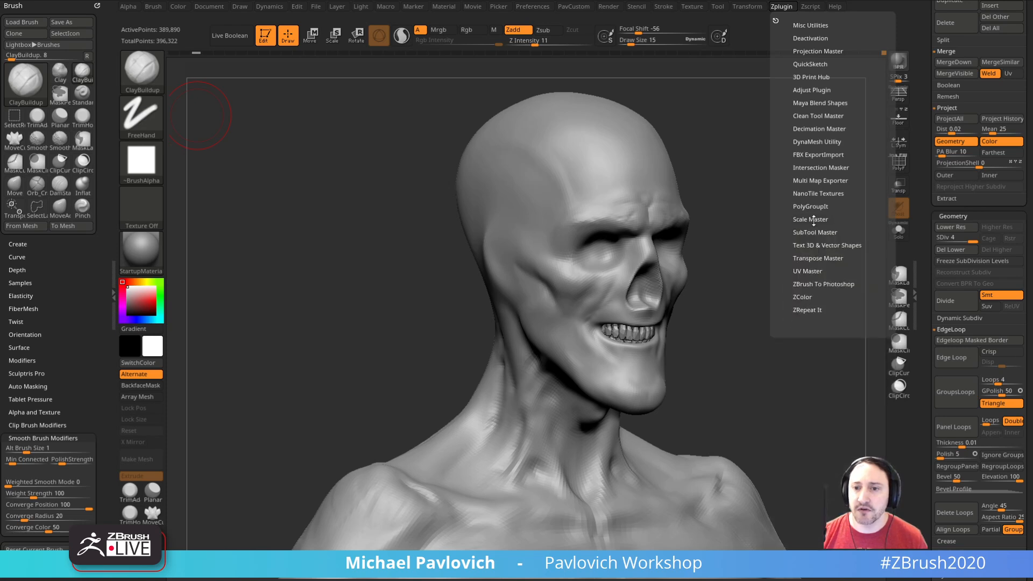
click(805, 256)
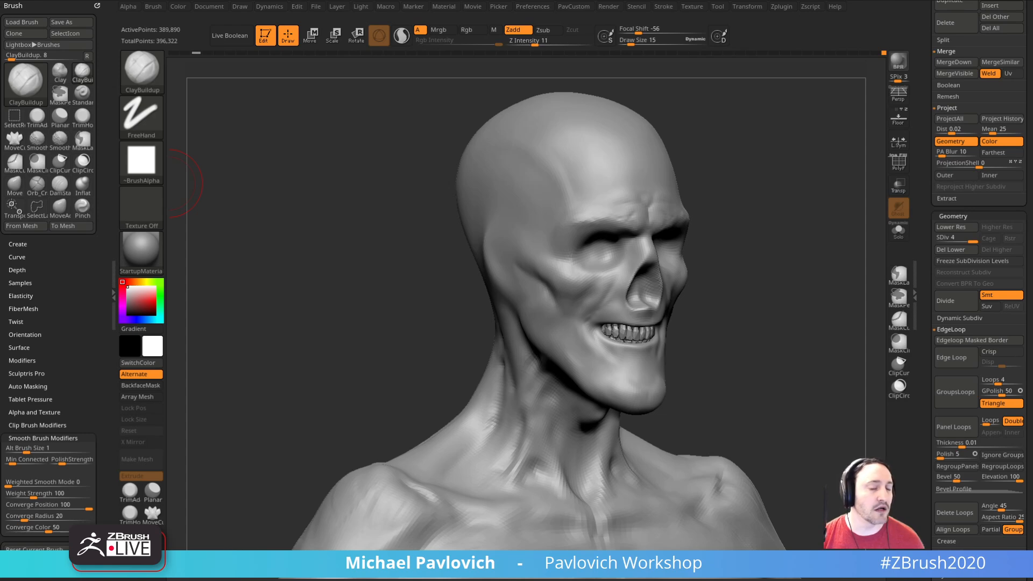
Step: Lightly smooth the chest surface with the Smooth brush at Draw Size 24
mouse_move(746, 285)
shift+mouse_down()
mouse_move(736, 298)
mouse_move(747, 401)
mouse_move(740, 235)
mouse_move(773, 225)
mouse_move(781, 291)
shift+mouse_up()
drag(781, 290, 798, 296)
key(s)
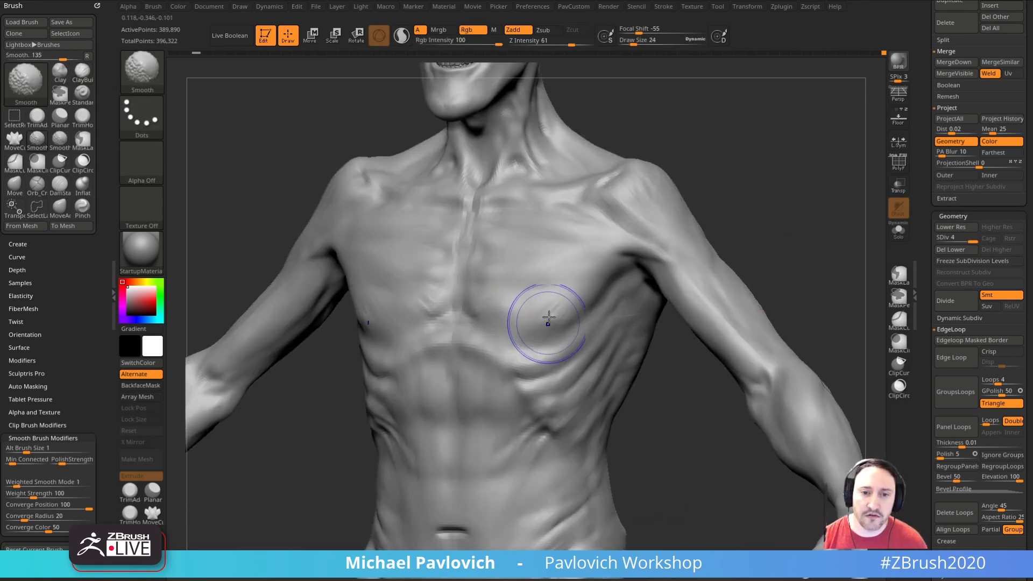
shift+drag(541, 305, 551, 310)
shift+drag(753, 228, 775, 237)
shift+drag(496, 364, 463, 401)
mouse_move(764, 255)
shift+mouse_down()
mouse_move(749, 242)
mouse_move(781, 264)
mouse_move(791, 258)
mouse_move(760, 205)
mouse_move(819, 257)
shift+mouse_up()
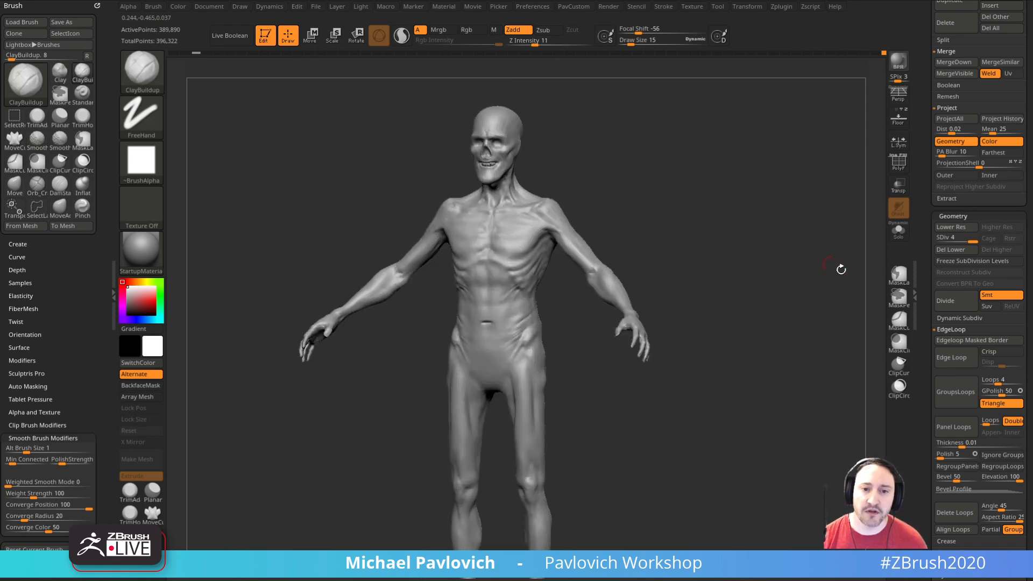
Step: Lower the body mesh to subdivision level 3 and reduce the ClayBuildup Draw Size to 7
drag(924, 340, 918, 188)
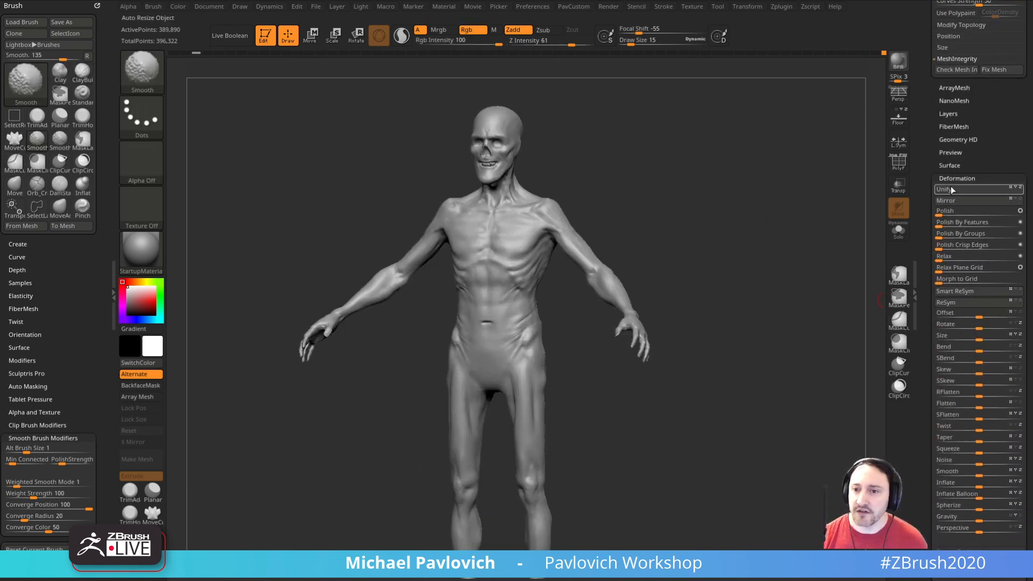
shift+click(950, 181)
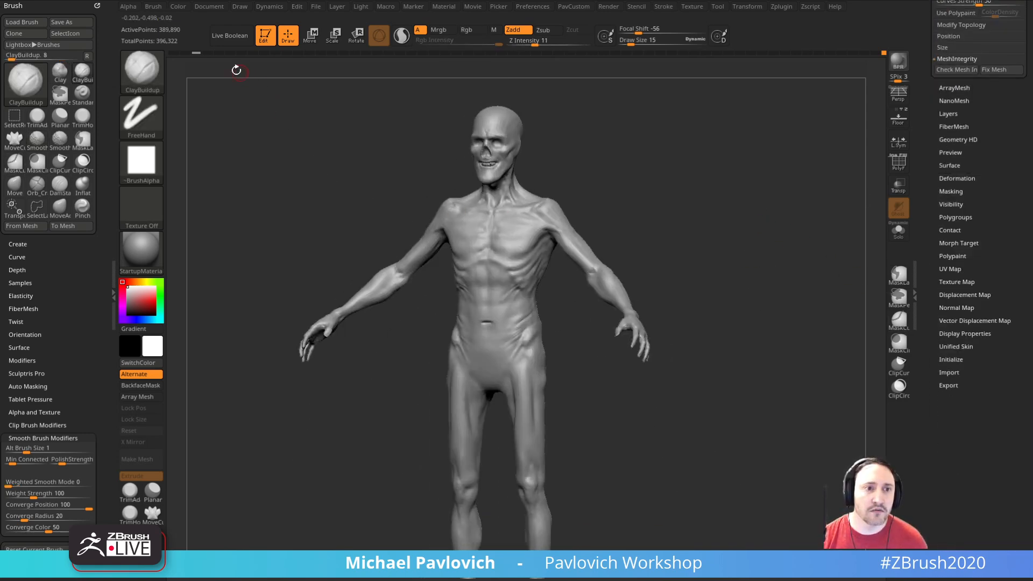
drag(926, 179, 927, 306)
drag(965, 139, 955, 139)
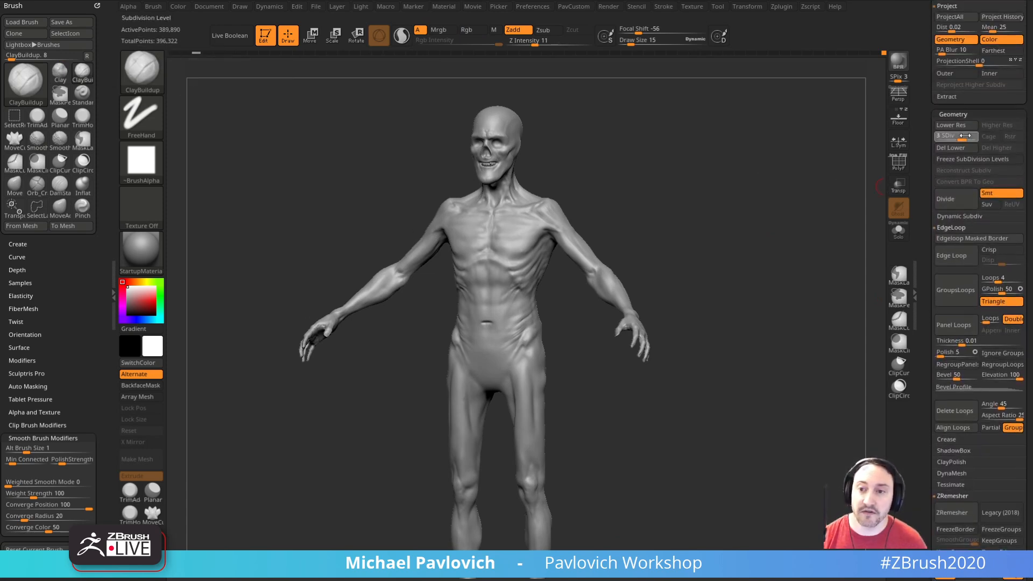
drag(769, 279, 830, 231)
mouse_move(973, 134)
mouse_down()
mouse_move(982, 142)
mouse_move(963, 139)
mouse_up()
alt+drag(718, 236, 735, 207)
mouse_move(574, 312)
mouse_down()
mouse_move(592, 224)
mouse_move(661, 232)
mouse_up()
key(s)
mouse_move(686, 187)
mouse_down()
mouse_move(685, 220)
mouse_move(611, 237)
mouse_up()
shift+drag(716, 239, 727, 169)
drag(786, 223, 738, 201)
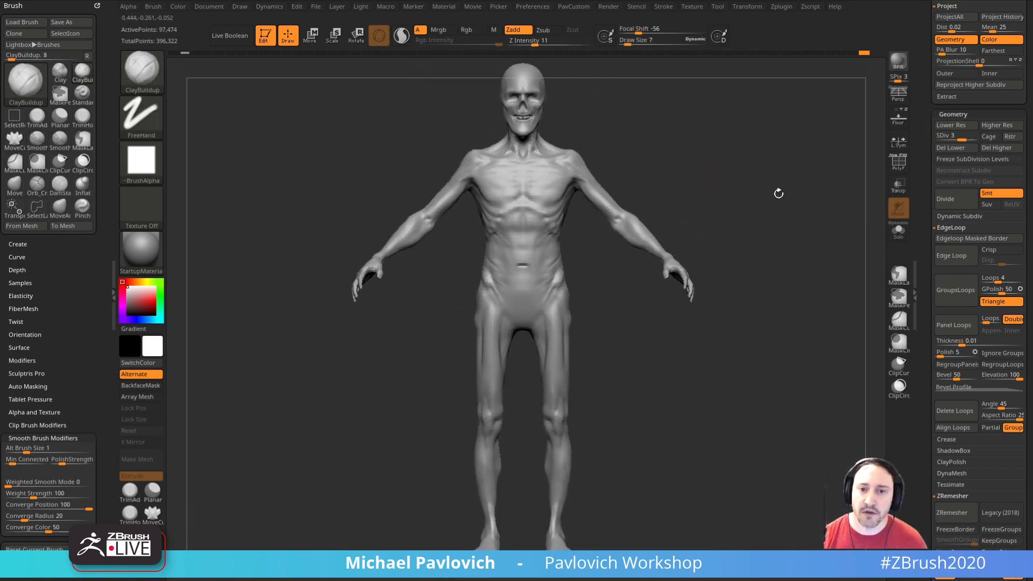
Step: Open the Morph Target settings and store a morph target for the body
drag(922, 297, 921, 168)
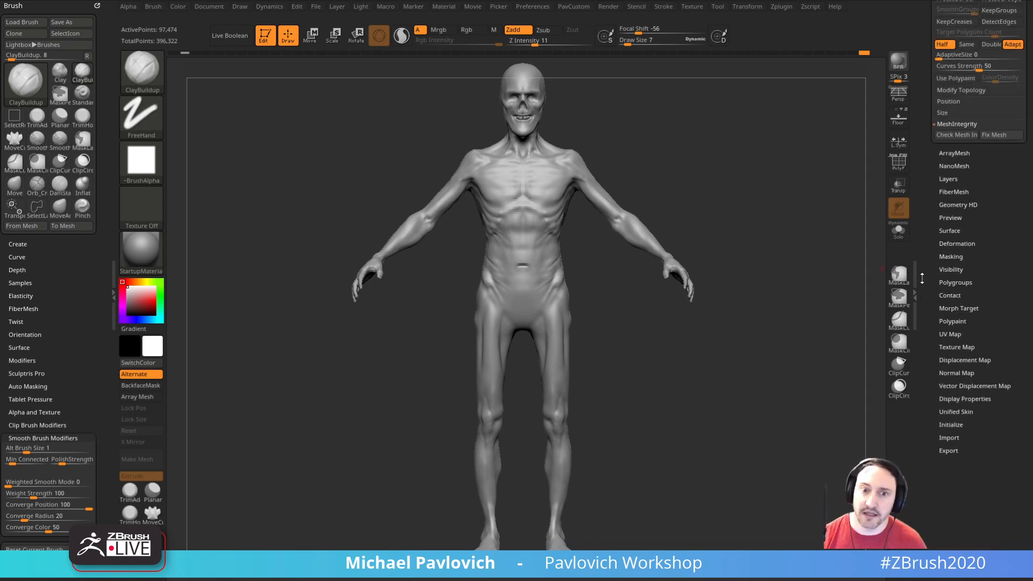
key(shift)
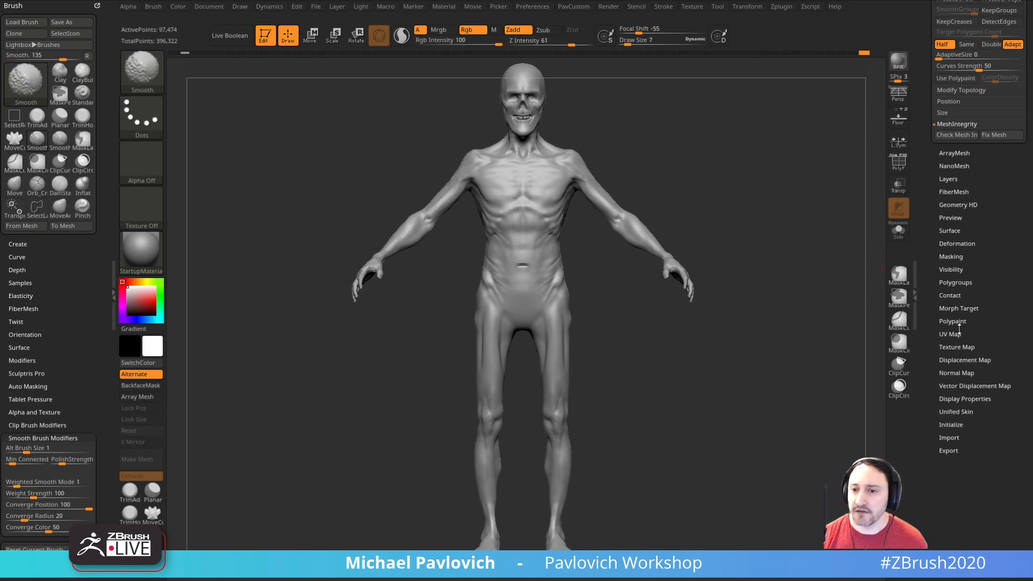
click(955, 310)
drag(802, 282, 625, 263)
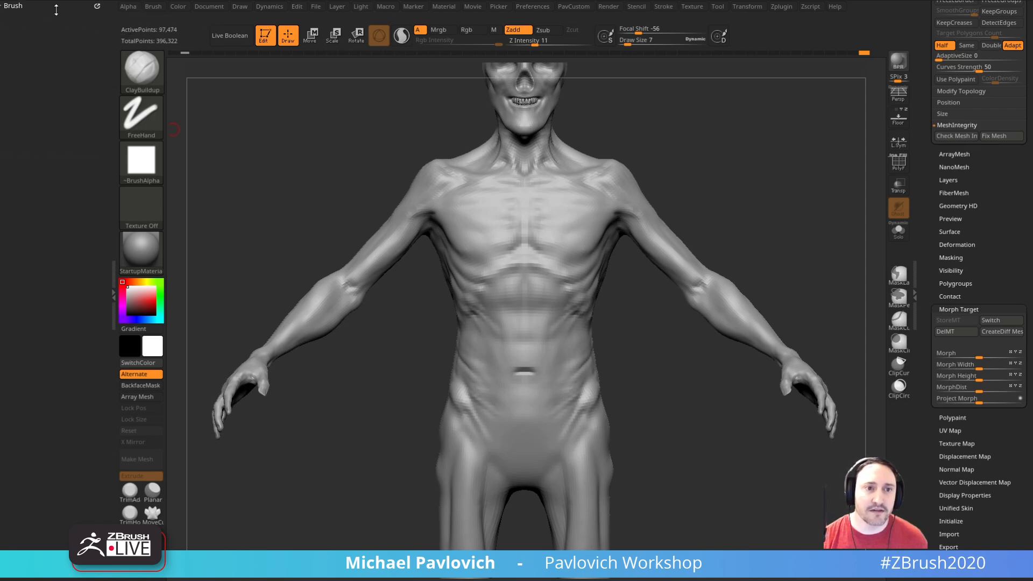
Step: Dock the Dynamics palette beside the brush settings and select the ClothHook brush at Draw Size 24
click(270, 6)
click(262, 18)
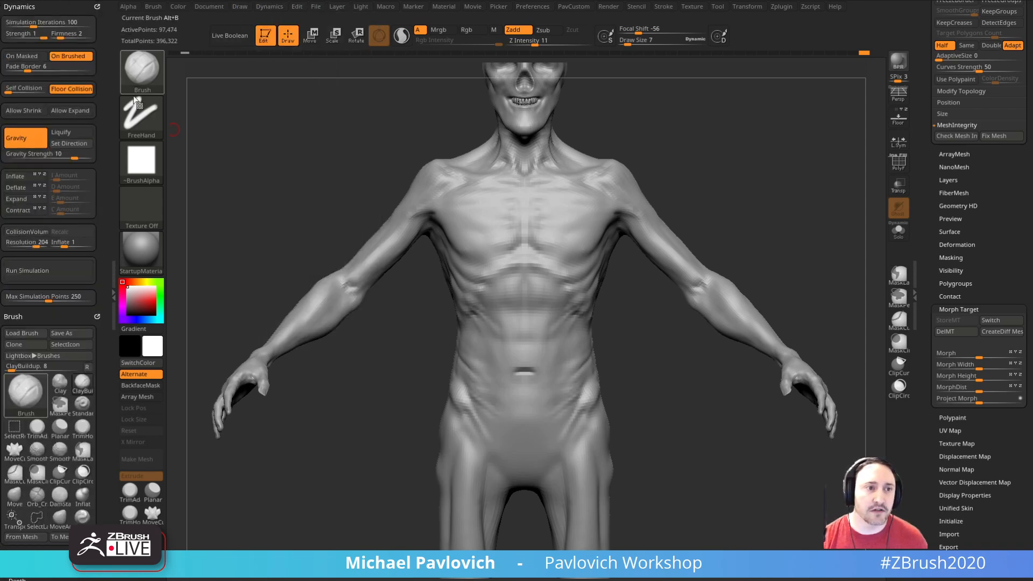
key(b)
key(c)
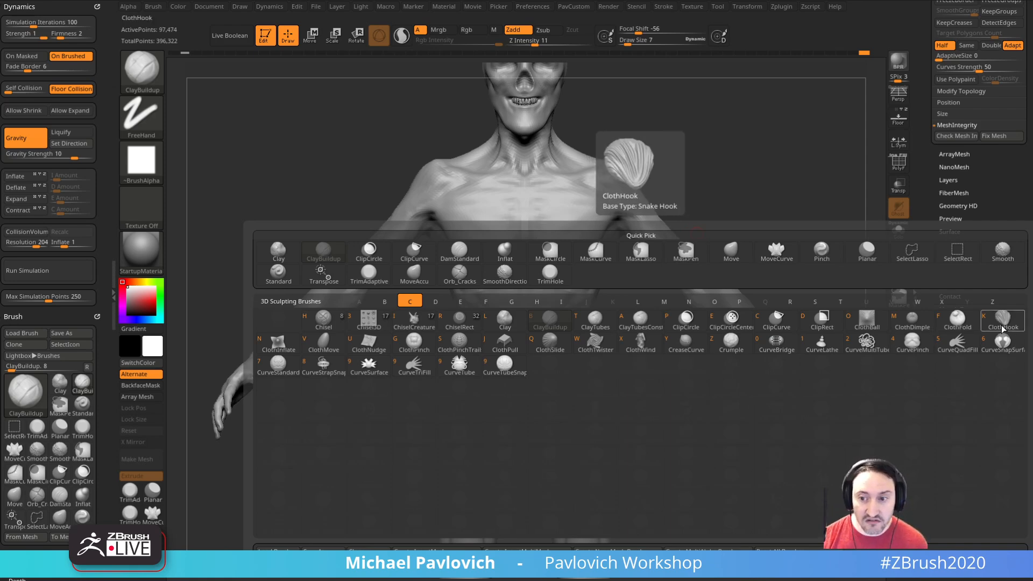
key(k)
key(s)
drag(597, 279, 602, 279)
Step: Try pulling cloth-like skin folds on the chest and abdomen with ClothHook and undo them
alt+drag(682, 200, 667, 212)
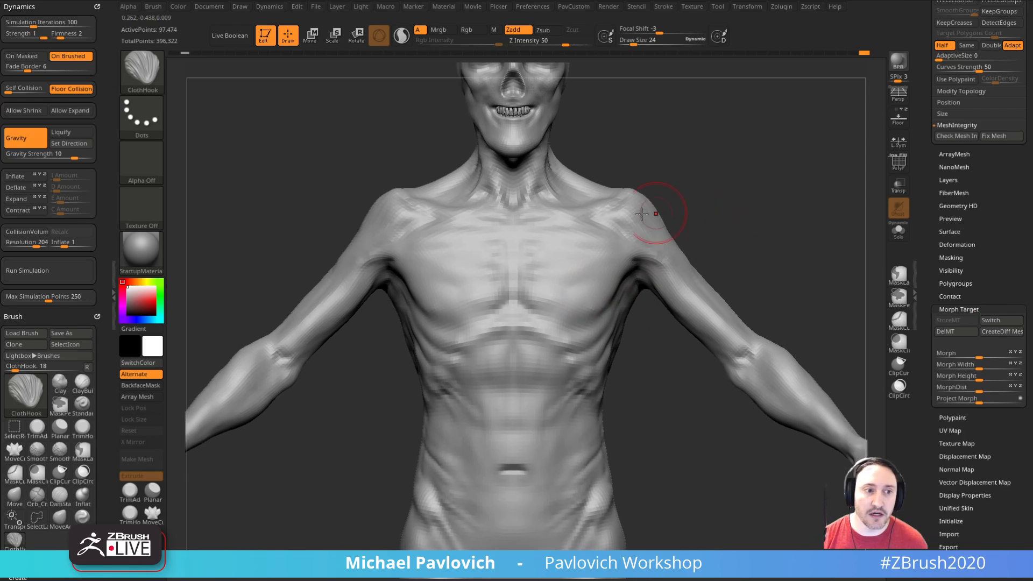
key(s)
drag(578, 276, 578, 281)
key(ctrl+z)
mouse_move(787, 283)
alt+mouse_down()
mouse_move(773, 263)
mouse_move(725, 285)
alt+mouse_up()
alt+drag(636, 404, 635, 377)
key(s)
mouse_move(569, 381)
mouse_down()
mouse_move(567, 369)
mouse_move(577, 374)
mouse_move(552, 350)
mouse_up()
key(ctrl+z)
key(s)
key(ctrl+z)
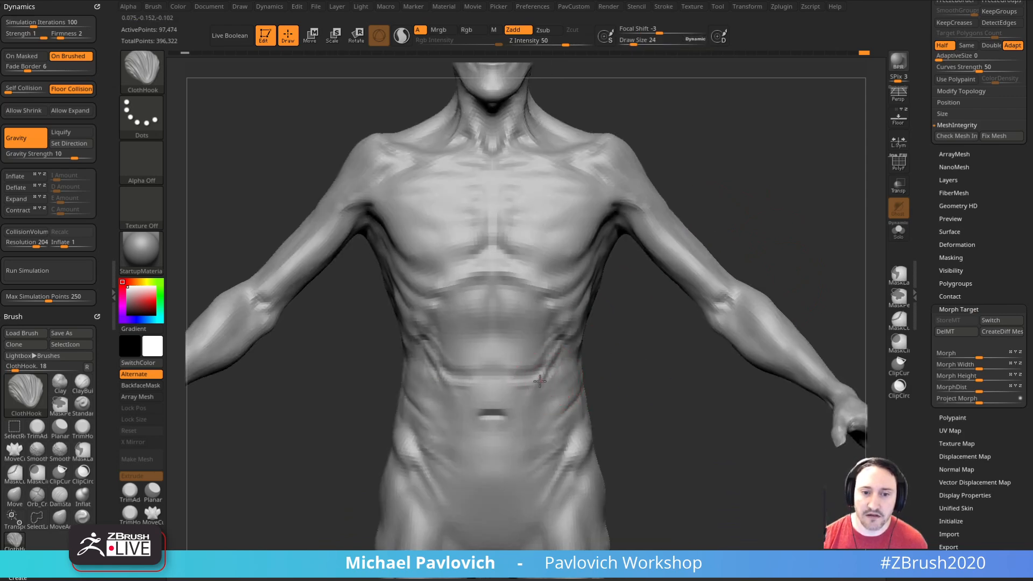
key(ctrl)
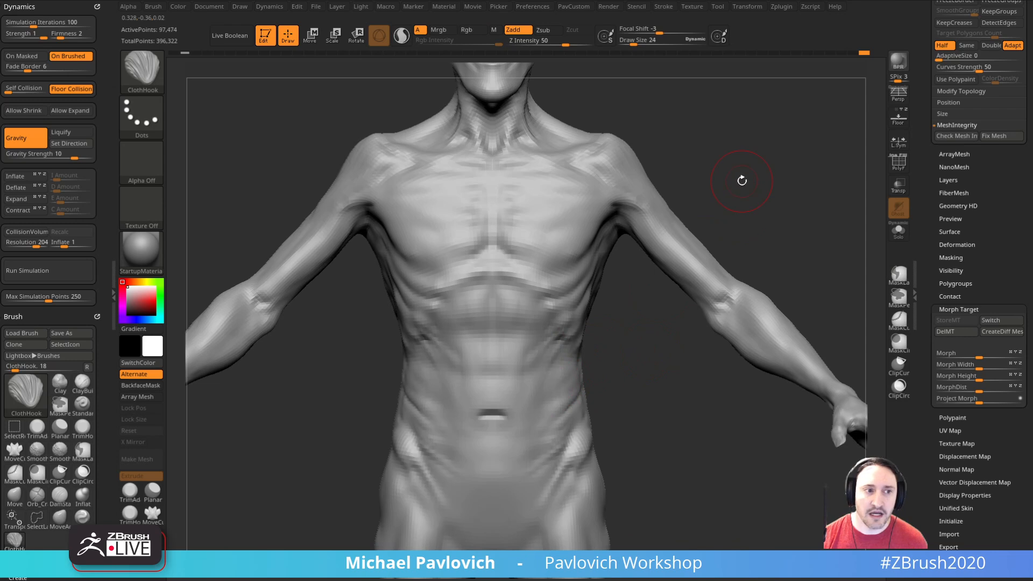
Step: Try further ClothHook pulls across the abdomen and waist and undo each one
drag(743, 178, 713, 295)
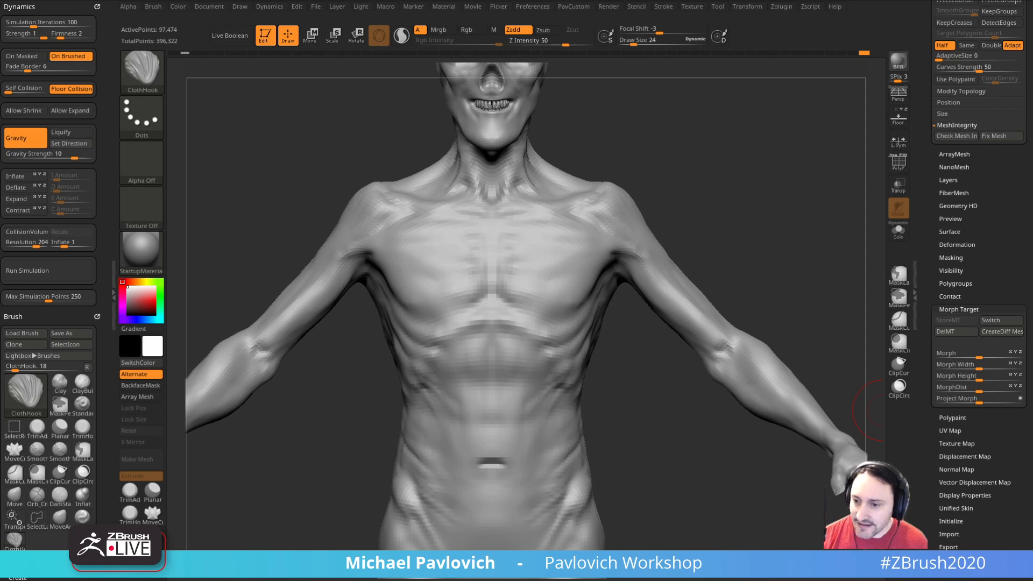
mouse_move(883, 409)
mouse_down()
mouse_move(703, 208)
mouse_move(618, 364)
mouse_move(597, 309)
mouse_move(471, 315)
mouse_move(516, 417)
mouse_move(618, 366)
mouse_up()
ctrl+click(500, 360)
key(ctrl+z)
key(ctrl+z)
ctrl+click(617, 357)
key(ctrl+z)
key(ctrl+z)
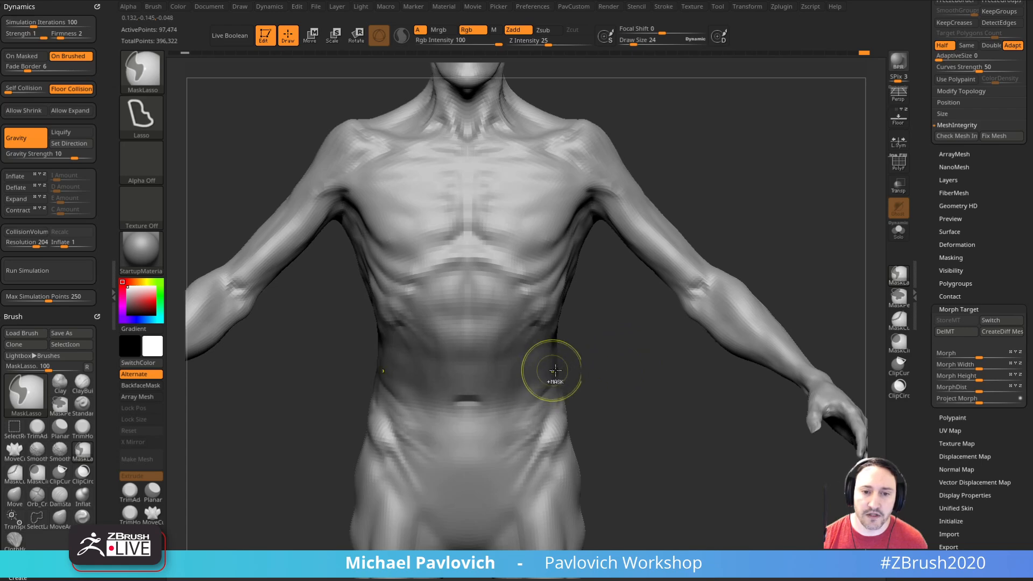
Step: Mask everything except a soft-edged band around the abdomen with MaskLasso and select the TransposeCloth brush
ctrl+click(638, 371)
drag(641, 371, 623, 373)
key(w)
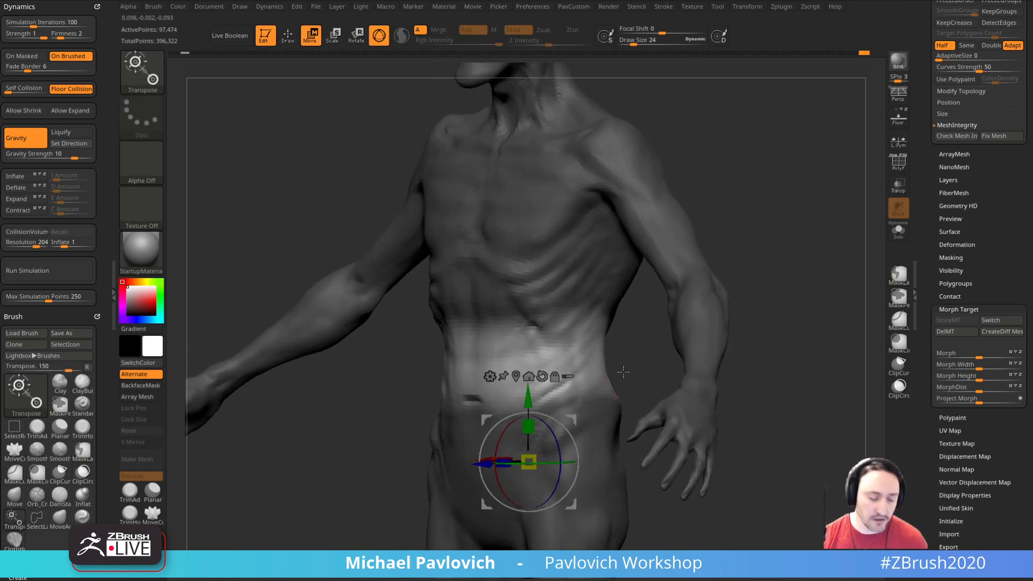
key(b)
key(t)
key(c)
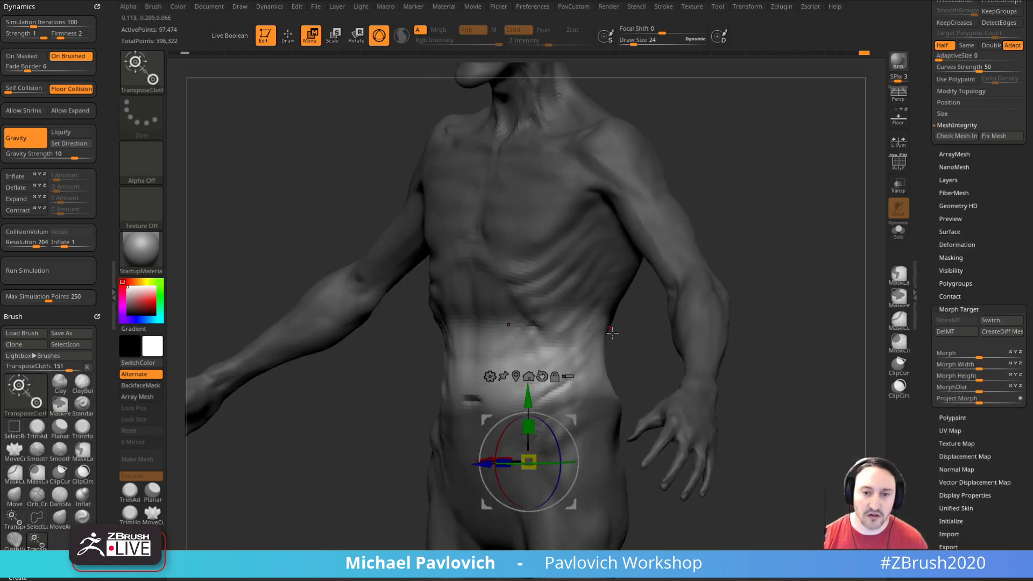
Step: Pull the unmasked abdomen upward with TransposeCloth to simulate bunched skin
shift+drag(619, 370, 632, 318)
mouse_move(529, 401)
alt+mouse_down()
mouse_move(529, 297)
mouse_move(529, 339)
alt+mouse_up()
key(q)
drag(664, 354, 566, 368)
mouse_move(384, 417)
mouse_down()
mouse_move(467, 425)
mouse_move(648, 364)
mouse_move(650, 353)
mouse_up()
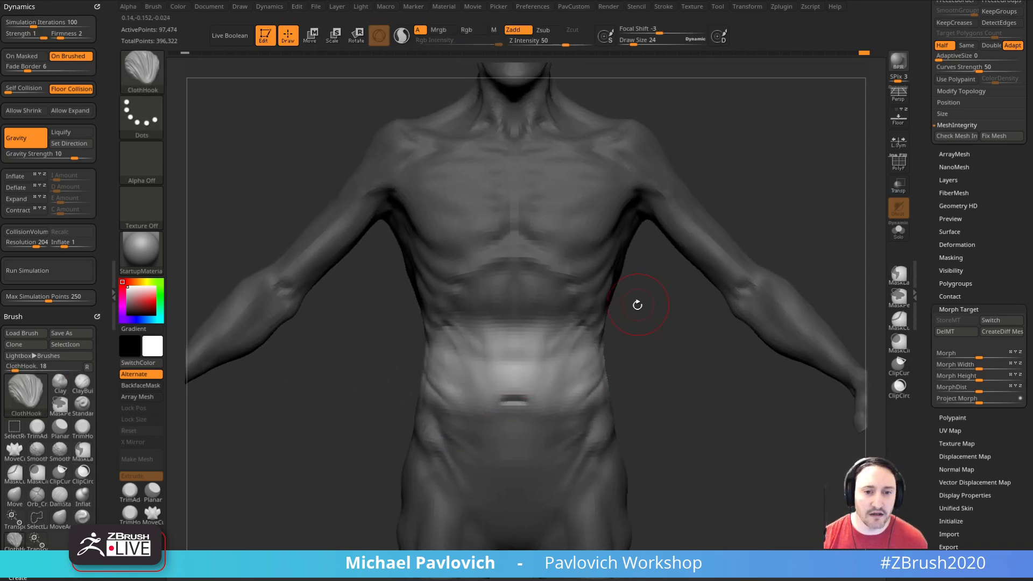
Step: Enable Expand in the cloth dynamics with an amount of 0.10 and simulate the unmasked abdomen with TransposeCloth
click(16, 198)
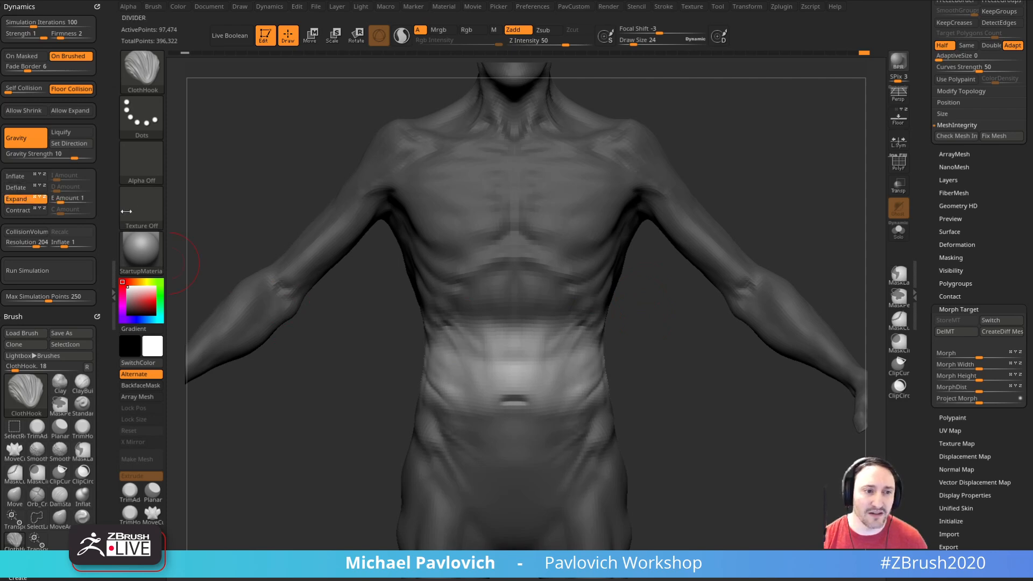
key(w)
drag(60, 201, 55, 201)
drag(523, 329, 515, 424)
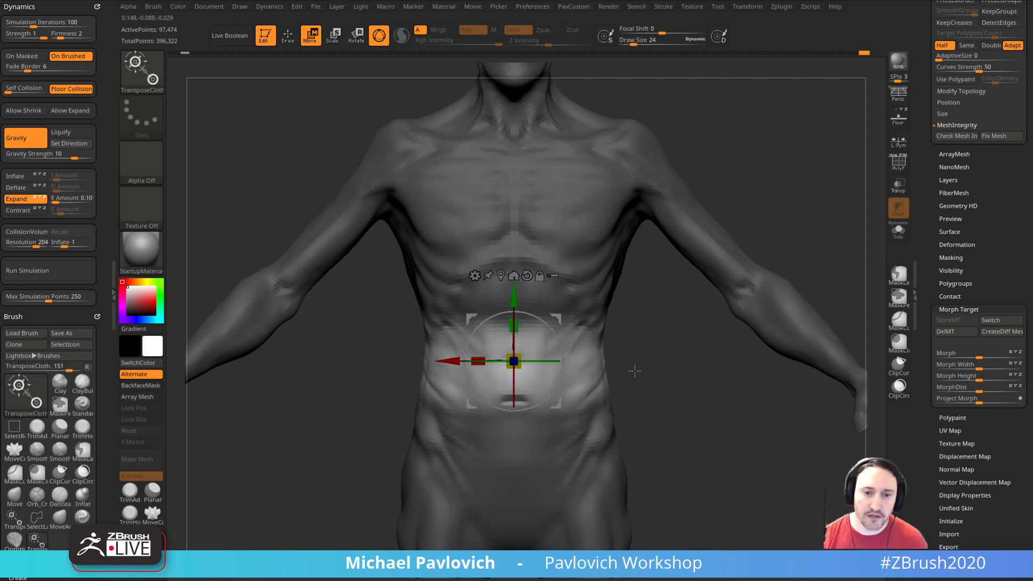
Step: Raise the Expand amount to 0.29, simulate the abdomen's skin folds again and clear the mask
drag(54, 203, 58, 203)
drag(515, 326, 515, 332)
key(q)
mouse_move(721, 372)
mouse_down()
mouse_move(659, 380)
mouse_move(681, 383)
mouse_move(648, 369)
mouse_move(638, 377)
mouse_move(616, 343)
mouse_move(634, 339)
mouse_move(530, 358)
mouse_move(548, 379)
mouse_move(540, 375)
mouse_up()
Step: Switch to the Standard brush at Draw Size 14 and blend the fold above the navel with Smooth
key(b)
key(s)
key(t)
key(s)
mouse_move(669, 373)
alt+mouse_down()
mouse_move(730, 281)
mouse_move(708, 293)
alt+mouse_up()
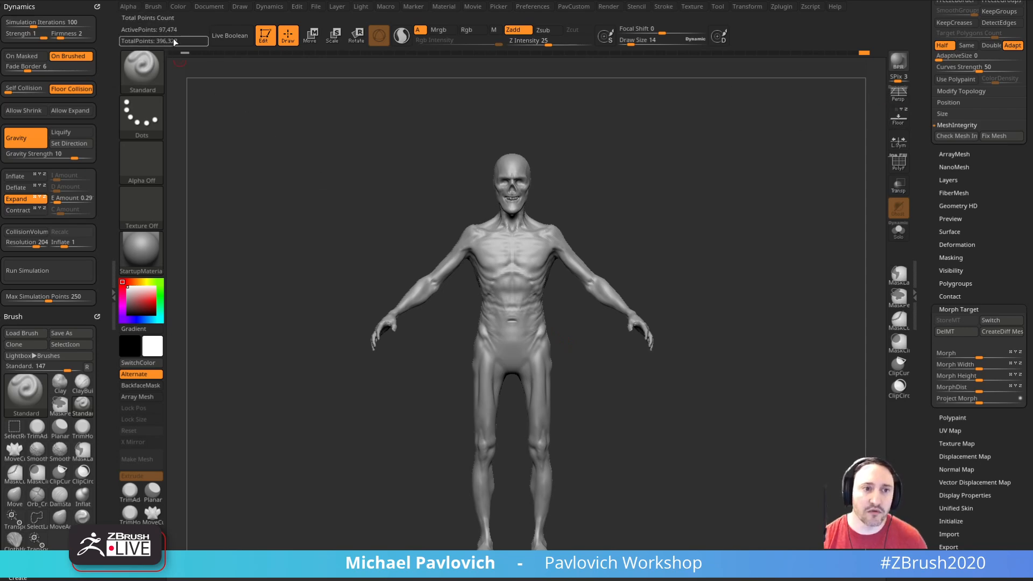
mouse_move(762, 294)
alt+mouse_down()
mouse_move(819, 411)
mouse_move(648, 341)
mouse_move(645, 355)
alt+mouse_up()
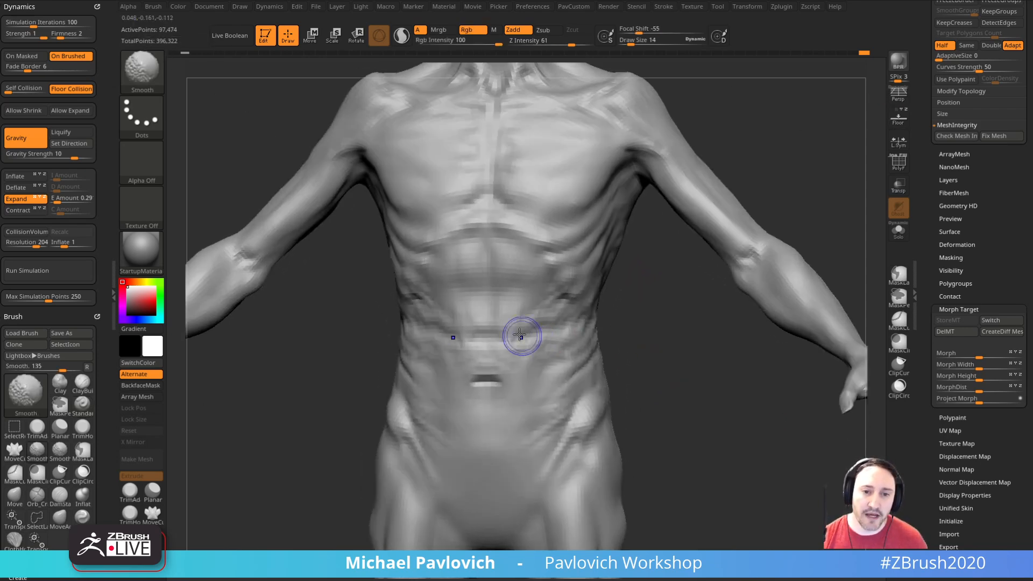
right_drag(590, 328, 532, 326)
key(s)
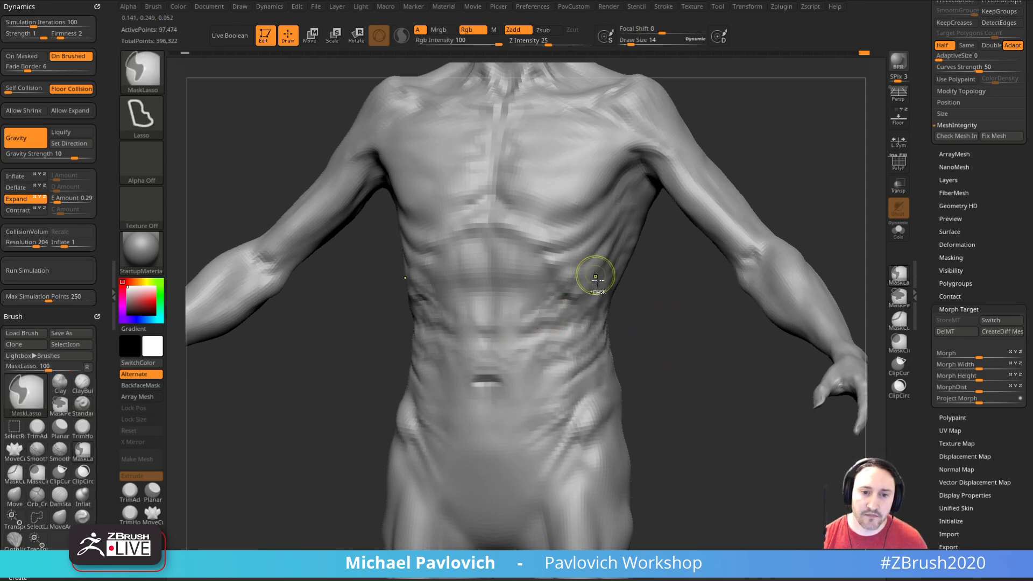
Step: Reduce the Draw Size to 7, set the Smooth Z Intensity to 41 and soften the folds beside the navel
key(s)
drag(631, 316, 628, 316)
shift+right_drag(643, 311, 655, 307)
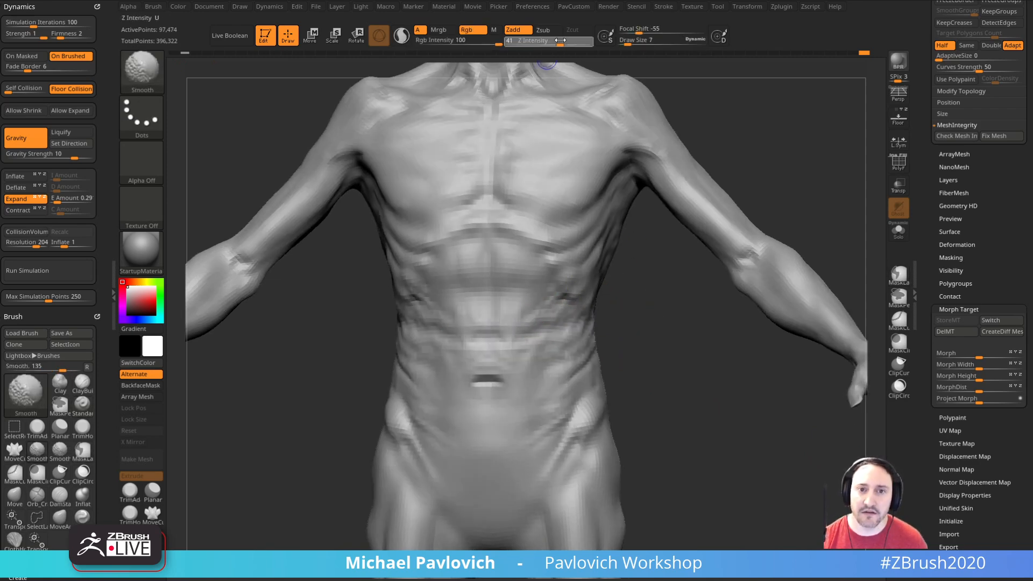
right_drag(571, 327, 550, 333)
key(shift)
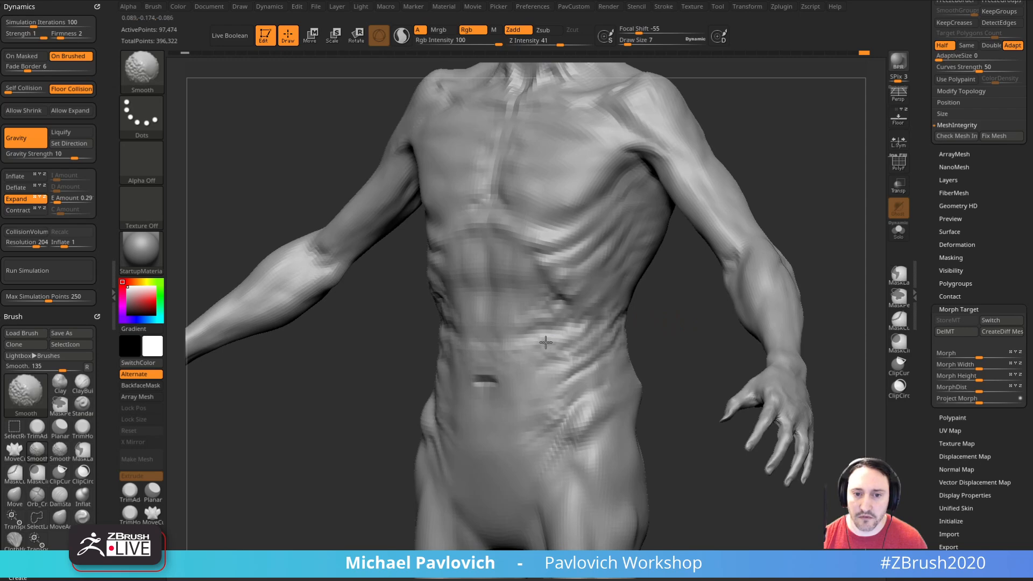
Step: Sculpt and soften skin wrinkles around the side of the waist and into the lower back with the Standard brush
right_drag(662, 330, 694, 328)
mouse_move(640, 361)
shift+right_down()
mouse_move(669, 350)
mouse_move(617, 366)
mouse_move(542, 357)
mouse_move(655, 339)
mouse_move(623, 336)
mouse_move(595, 353)
mouse_move(546, 339)
mouse_move(757, 289)
mouse_move(805, 242)
mouse_move(731, 259)
shift+right_up()
mouse_move(681, 336)
ctrl+right_down()
mouse_move(703, 376)
mouse_move(620, 350)
ctrl+right_up()
key(shift)
drag(675, 369, 609, 365)
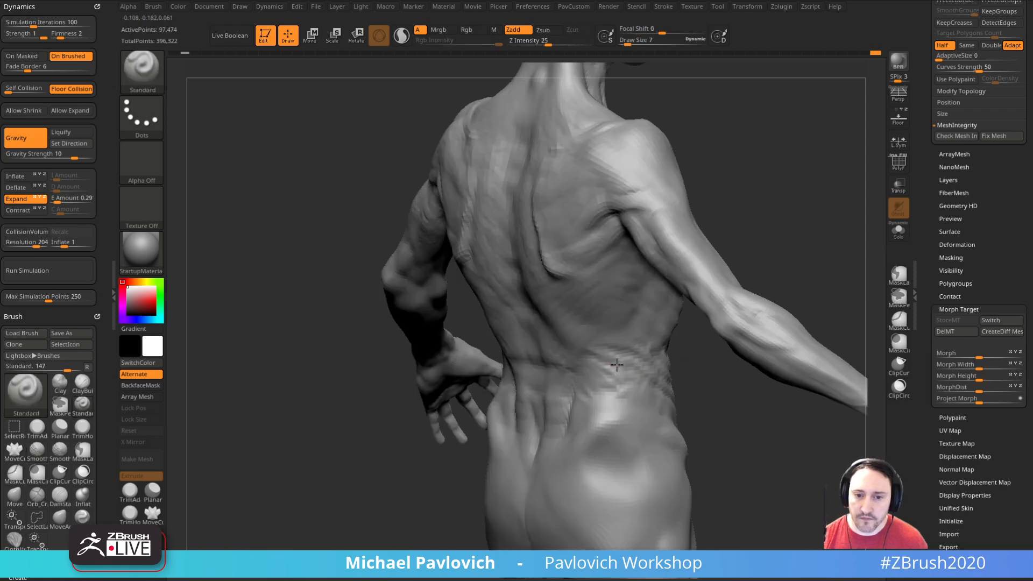
mouse_move(609, 376)
right_down()
mouse_move(659, 376)
mouse_move(691, 482)
mouse_move(651, 331)
right_up()
alt+right_drag(647, 372, 743, 361)
ctrl+right_drag(743, 361, 621, 357)
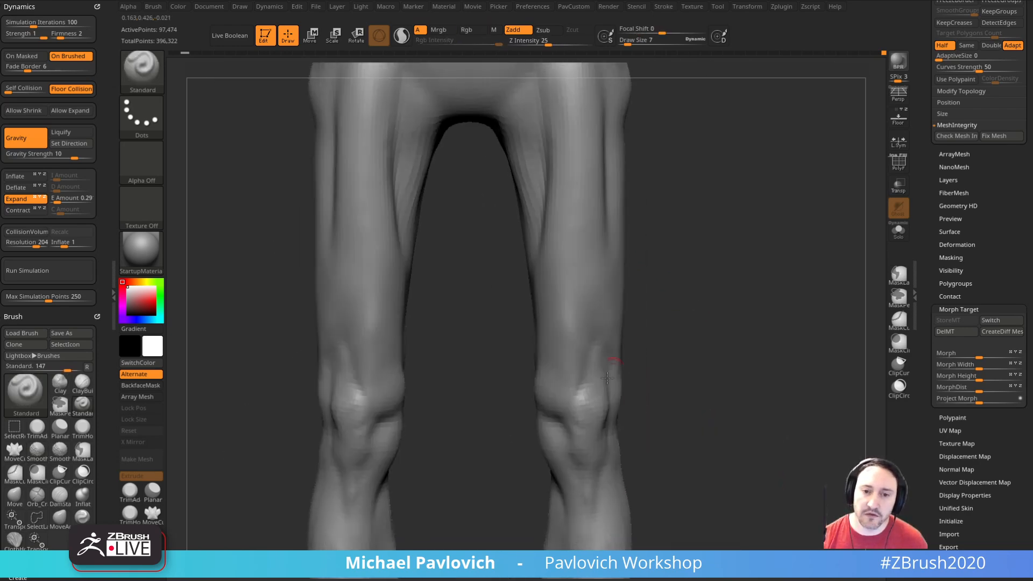
Step: Frame the lower legs and raise the body mesh to subdivision level 4
ctrl+right_drag(687, 362, 693, 404)
drag(919, 200, 922, 383)
scroll(928, 404, down, 10)
scroll(937, 430, up, 3)
drag(963, 329, 974, 328)
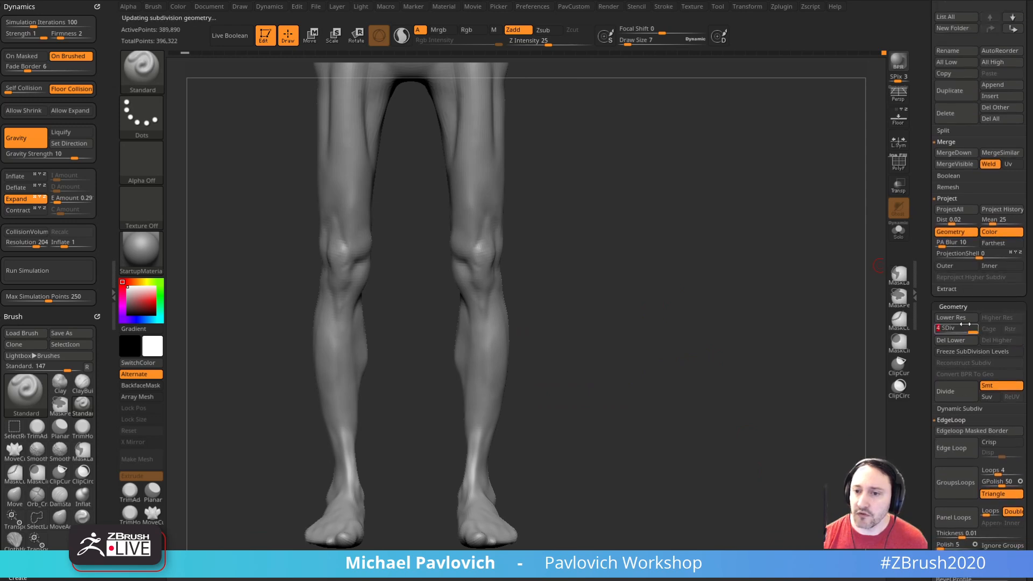
Step: Duplicate the DeathWorking subtool and isolate only the knees of the copy in Solo mode with SelectLasso
scroll(957, 373, up, 8)
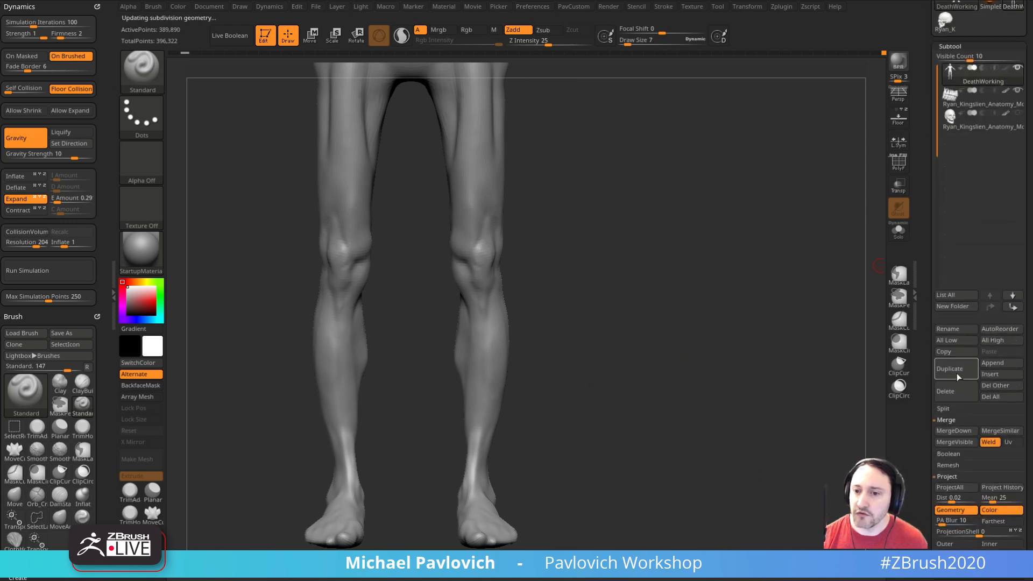
click(958, 371)
click(901, 239)
mouse_move(691, 280)
alt+mouse_down()
mouse_move(722, 280)
mouse_move(675, 282)
alt+mouse_up()
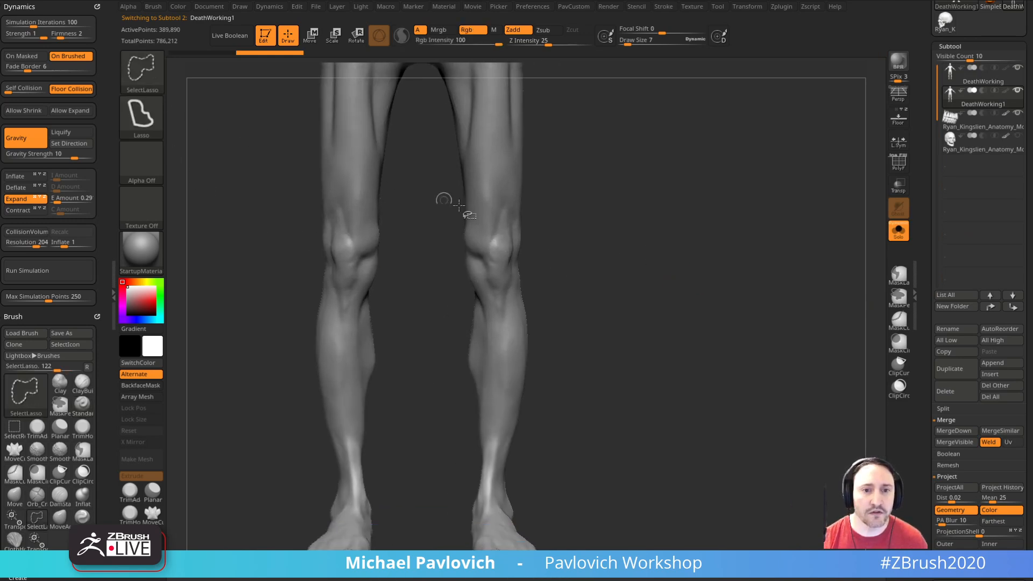
ctrl+shift+drag(576, 222, 586, 308)
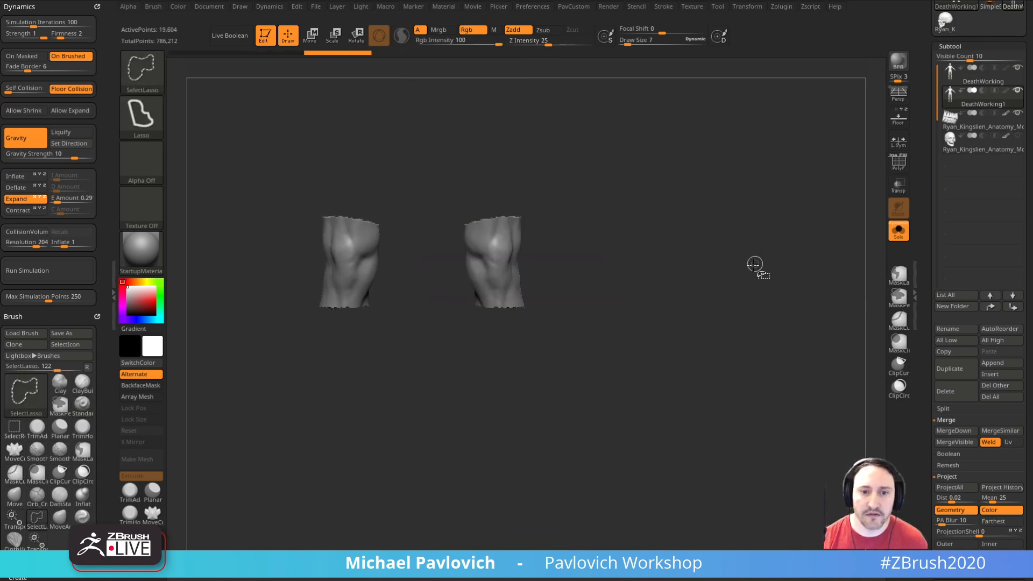
Step: Show the whole duplicated body again, lower it to subdivision level 1 with polyframe on and isolate the knees with SelectLasso
ctrl+shift+click(716, 267)
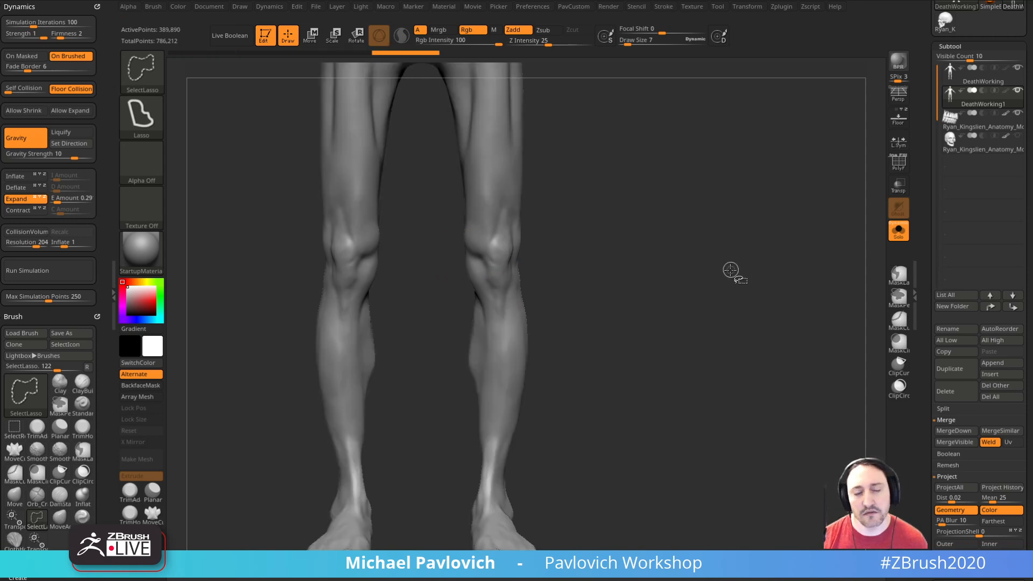
scroll(947, 301, down, 10)
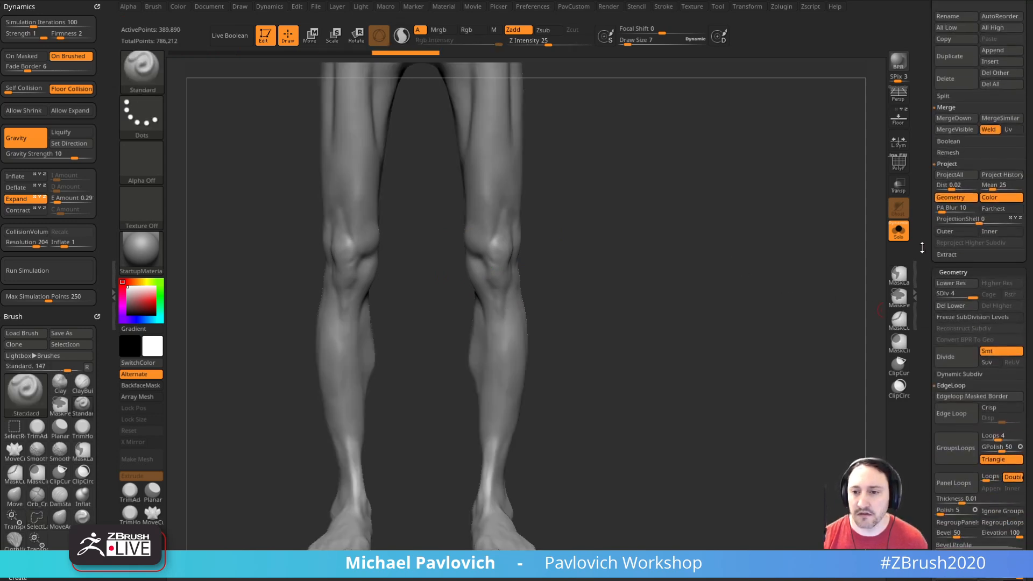
drag(944, 297, 937, 295)
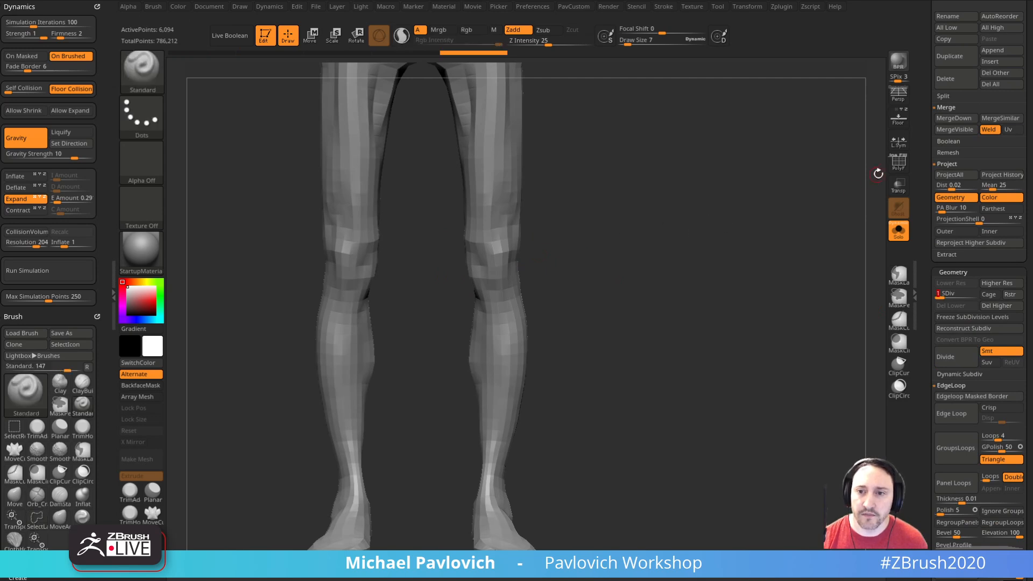
key(shift+f)
mouse_move(511, 206)
ctrl+shift+mouse_down()
mouse_move(434, 231)
mouse_move(473, 296)
mouse_move(552, 248)
mouse_move(549, 215)
mouse_move(423, 224)
mouse_move(473, 323)
mouse_move(525, 325)
mouse_move(584, 302)
ctrl+shift+mouse_up()
ctrl+shift+click(650, 273)
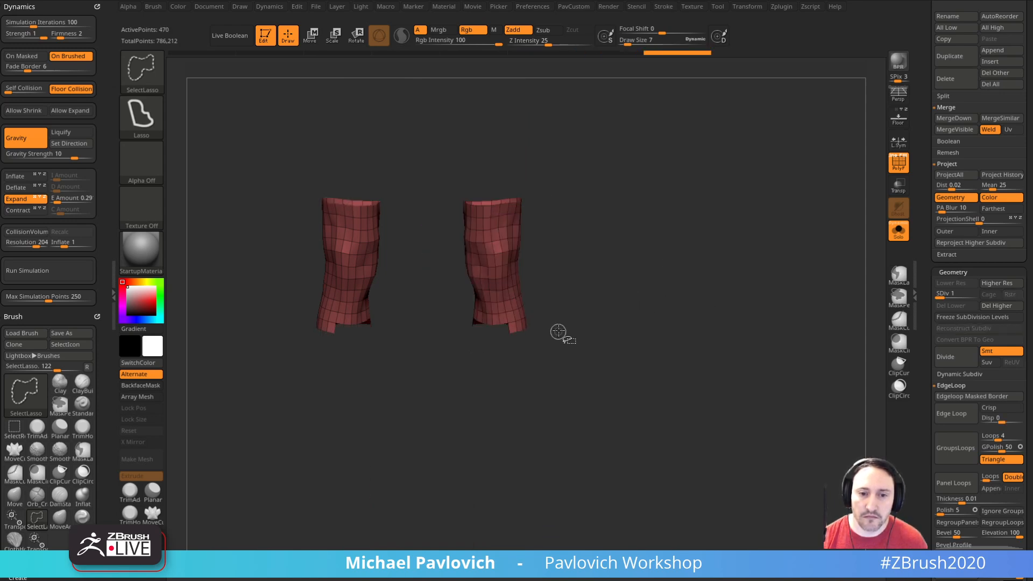
Step: Trim the visible selection with SelectLasso so both knee pieces end on clean polygon rows
drag(476, 360, 497, 348)
drag(549, 293, 667, 249)
alt+drag(714, 221, 731, 258)
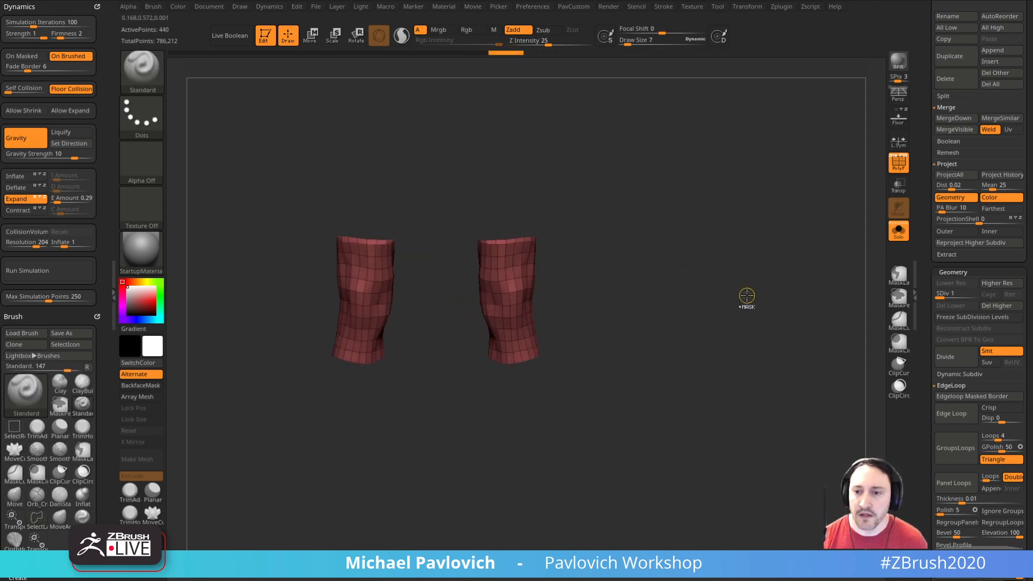
ctrl+click(748, 294)
Step: At subdivision level 4, delete the copy's lower subdivision levels and its hidden geometry so only the knees remain
drag(950, 294, 977, 294)
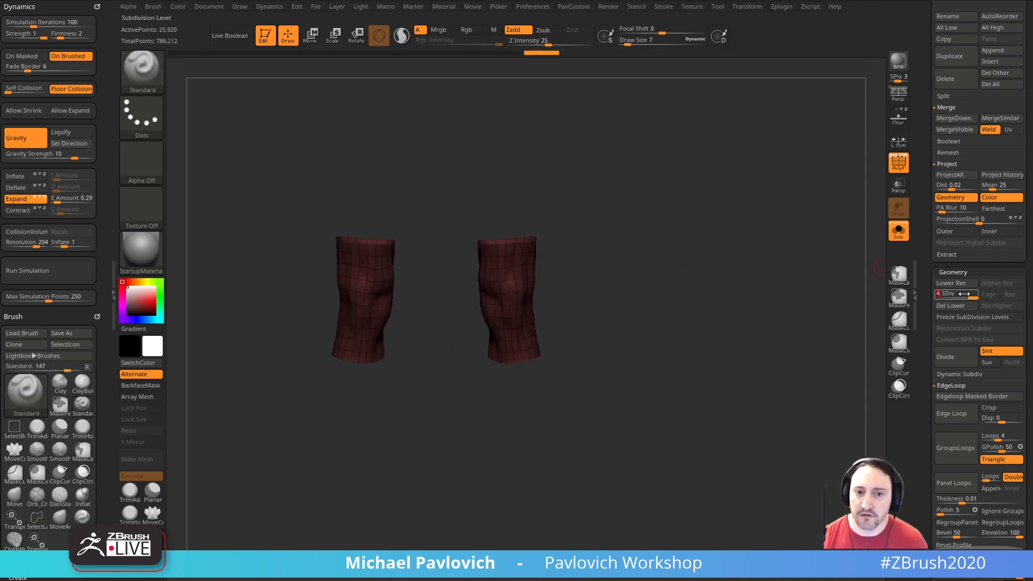
key(space)
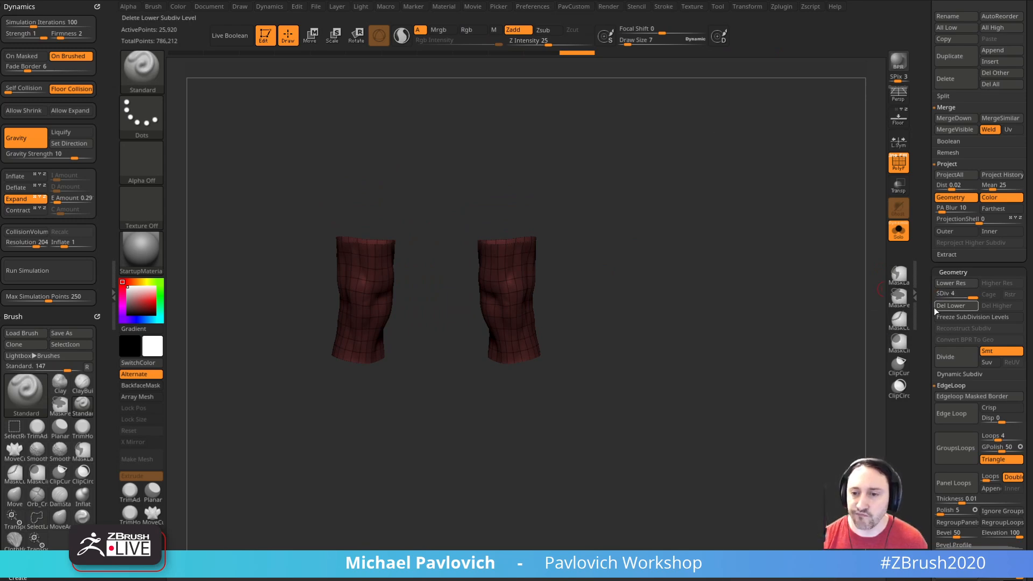
key(space)
click(773, 234)
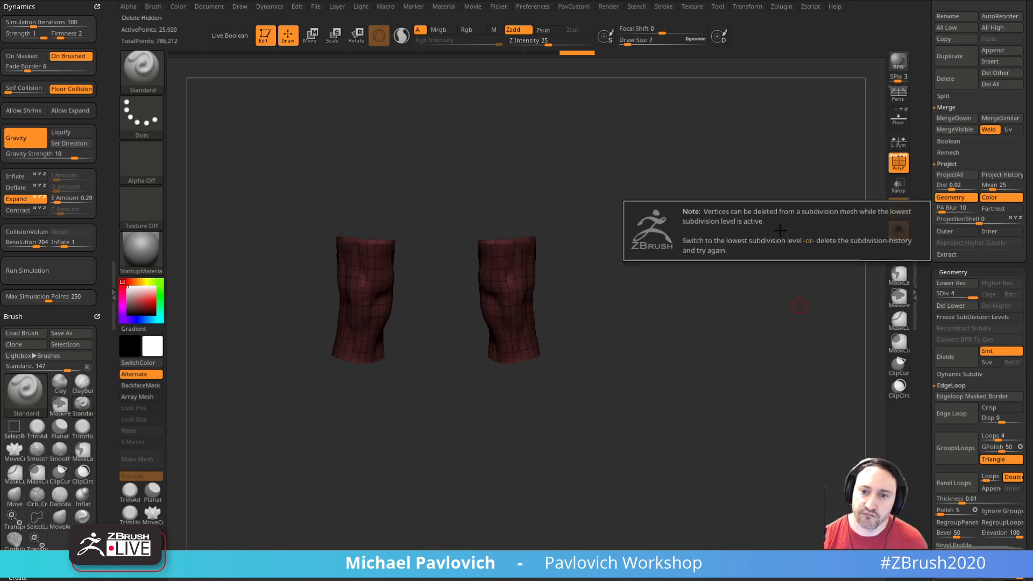
key(space)
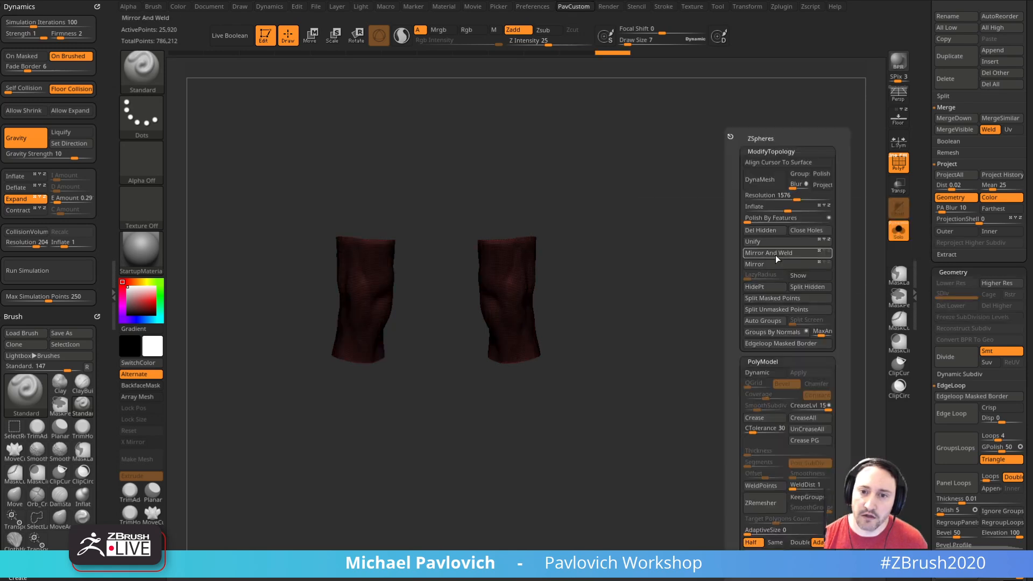
click(773, 234)
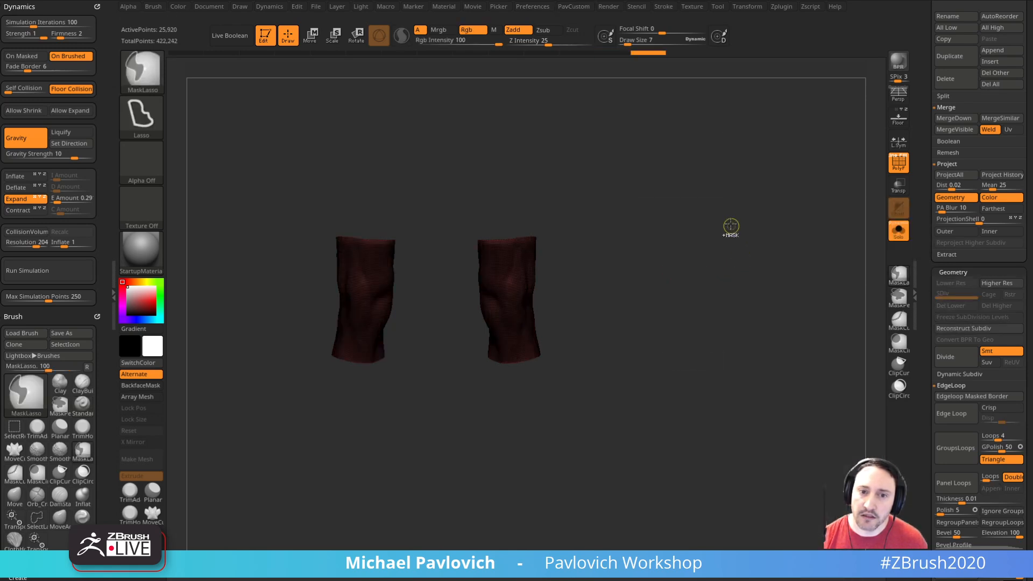
Step: Try to reconstruct the knee mesh's lower subdivision levels, and turn the polyframe display off
click(954, 328)
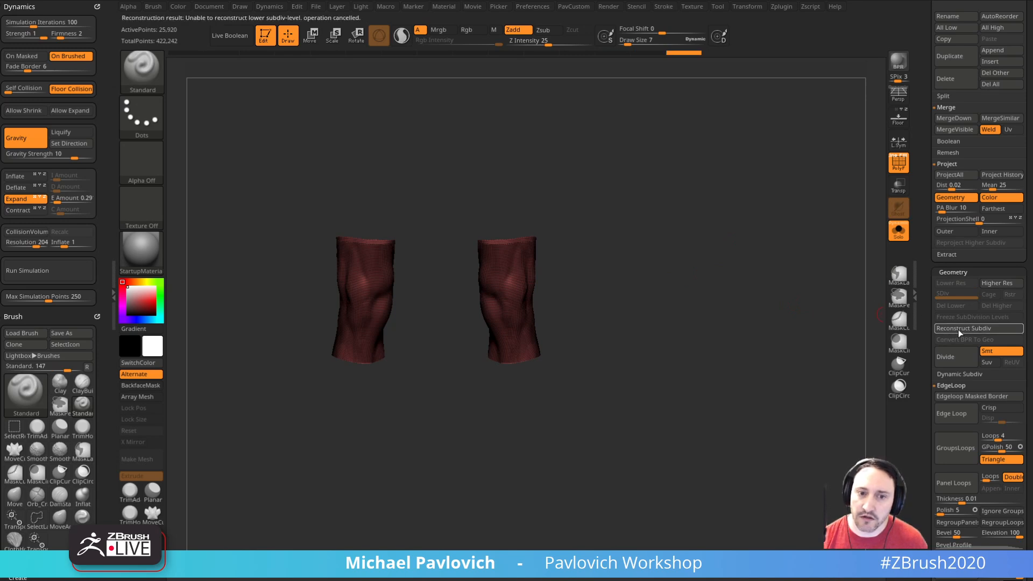
drag(832, 327, 789, 291)
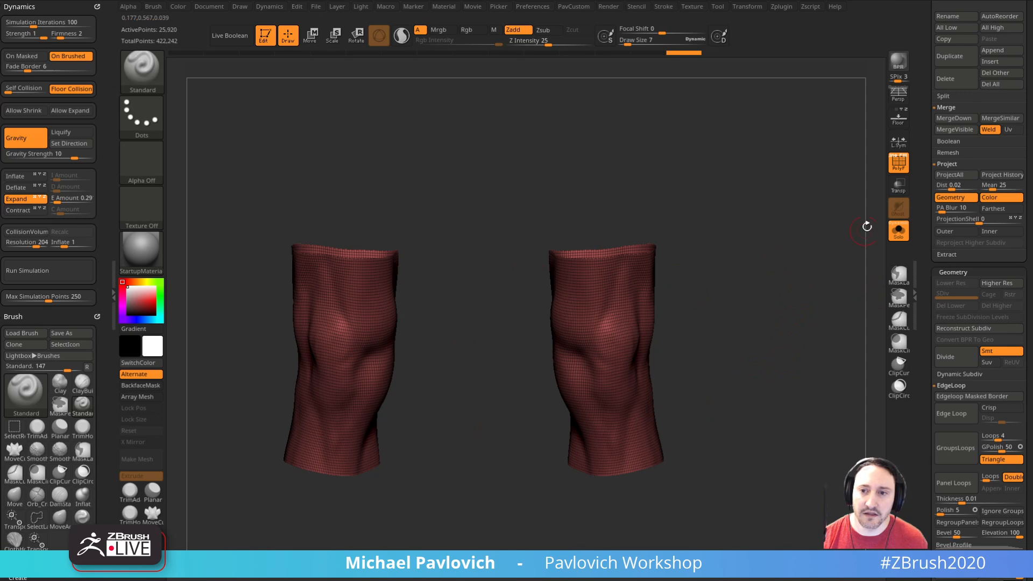
key(shift+f)
drag(825, 208, 737, 336)
Step: Try deforming the knee pieces with the TransposeCloth gizmo placed just below the kneecap, and undo it
key(space)
click(744, 504)
drag(630, 458, 782, 288)
key(w)
click(617, 345)
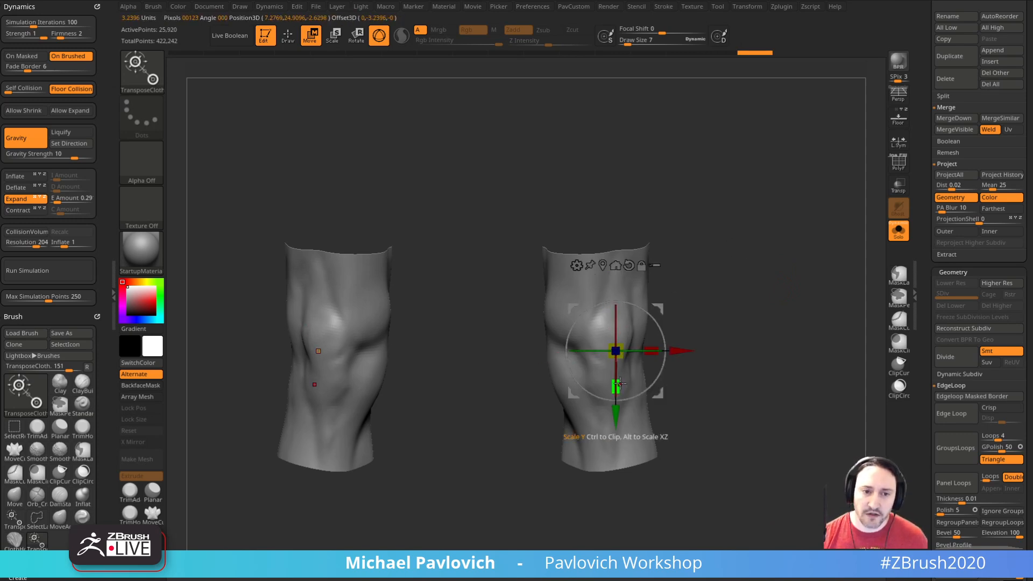
key(ctrl+z)
key(q)
drag(727, 306, 650, 373)
drag(716, 301, 814, 264)
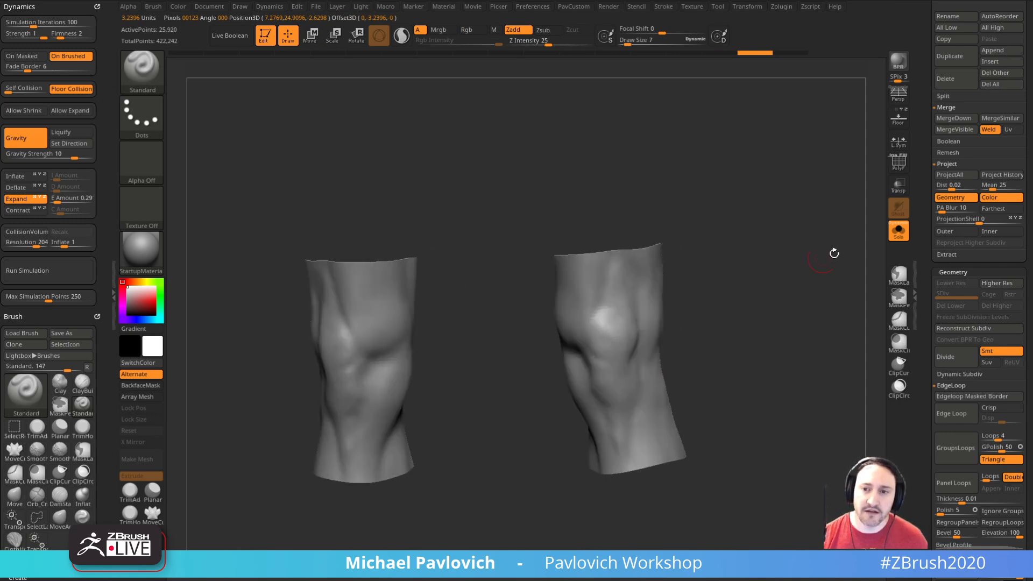
drag(425, 208, 263, 134)
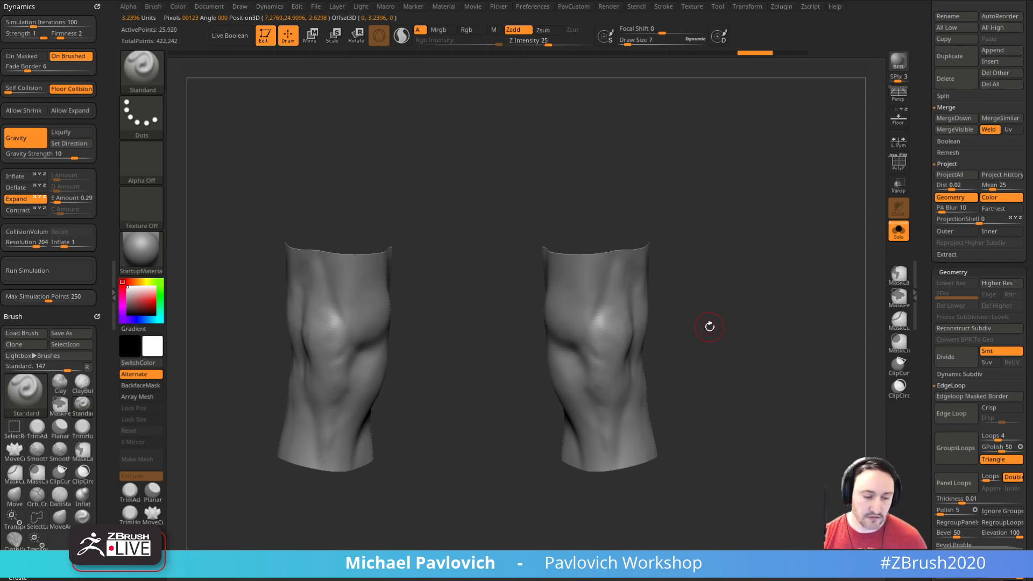
key(w)
alt+drag(709, 326, 700, 317)
key(q)
Step: Try ClothHook strokes below the kneecaps with the draw size at 22, and undo them
key(b)
key(c)
key(h)
mouse_move(650, 323)
mouse_down()
mouse_move(613, 339)
mouse_move(610, 369)
mouse_move(605, 357)
mouse_move(570, 364)
mouse_up()
key(ctrl+z)
key(s)
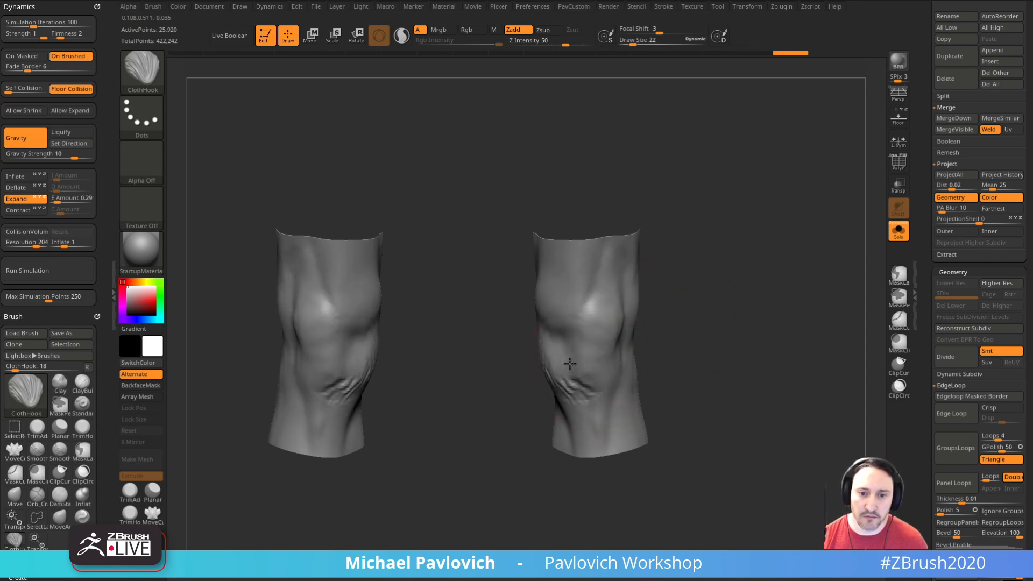
key(ctrl+z)
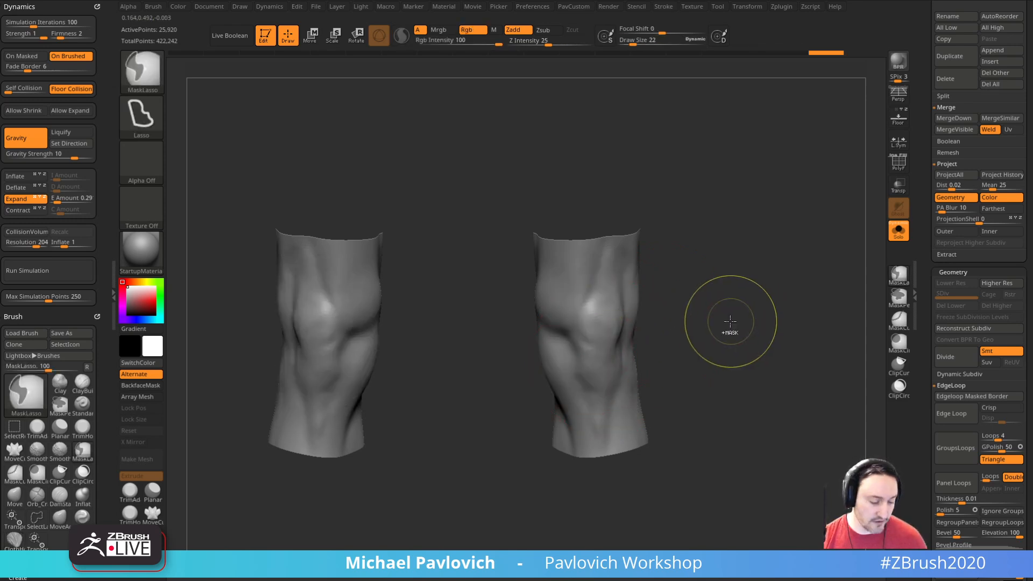
Step: Try ClothHook on the knees after dividing the mesh to subdivision level 2, and undo both
key(d)
mouse_move(729, 326)
mouse_down()
mouse_move(611, 393)
mouse_move(620, 369)
mouse_up()
drag(702, 331, 731, 338)
key(ctrl+z)
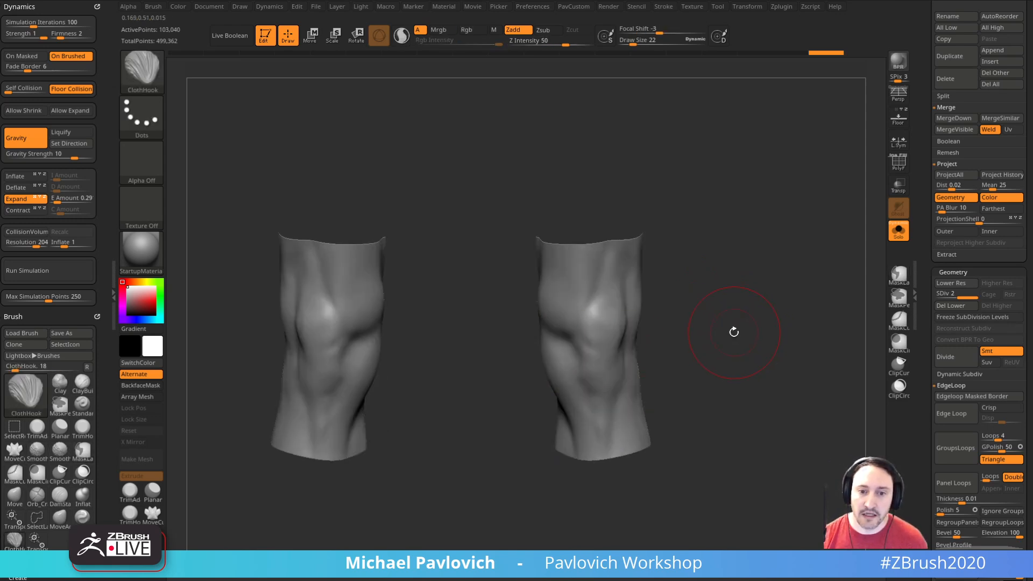
key(ctrl+z)
key(ctrl+z)
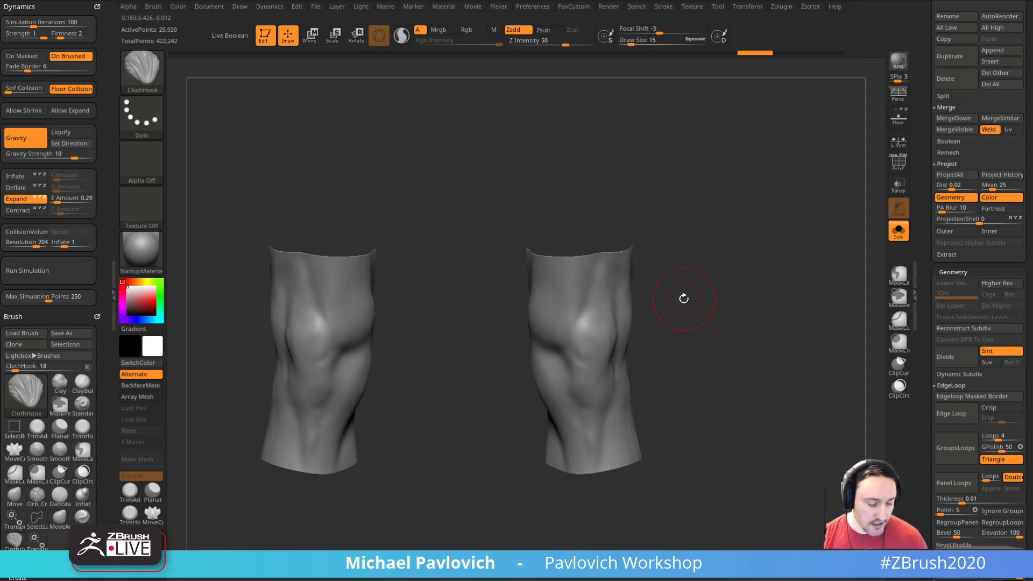
Step: Select the ClothHook brush and set its draw size to 22
key(b)
key(c)
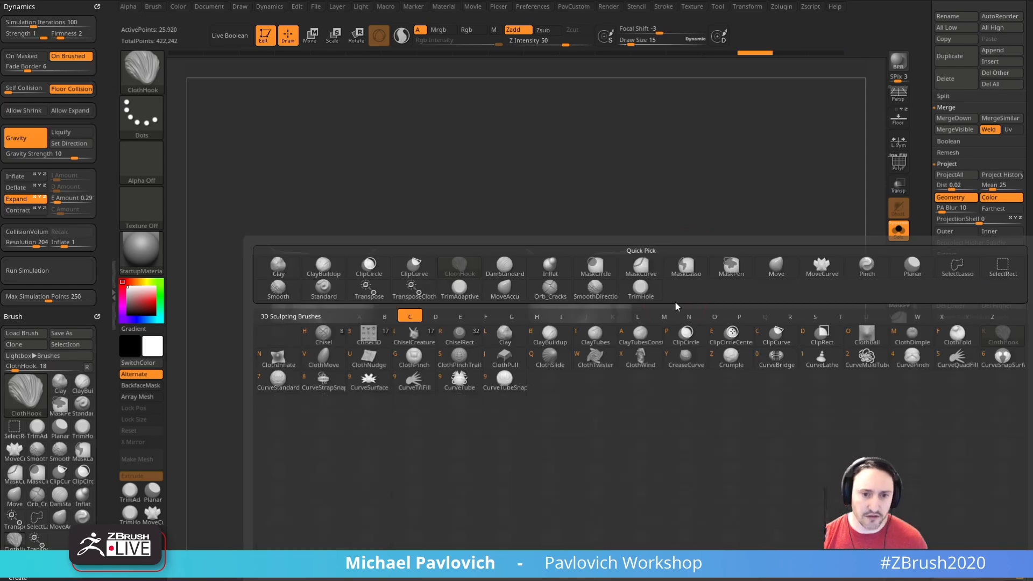
key(h)
key(s)
mouse_move(652, 334)
alt+mouse_down()
mouse_move(655, 317)
mouse_move(637, 324)
mouse_move(558, 293)
mouse_move(635, 292)
alt+mouse_up()
key(s)
ctrl+drag(671, 256, 699, 285)
Step: Choose MaskPen for masking, paint a mask over the kneecap area, soften its edge and invert it
ctrl+click(142, 72)
ctrl+click(337, 82)
ctrl+drag(578, 291, 546, 296)
mouse_move(739, 320)
alt+mouse_down()
mouse_move(708, 319)
mouse_move(737, 286)
mouse_move(715, 293)
mouse_move(761, 291)
mouse_move(757, 300)
alt+mouse_up()
ctrl+click(560, 280)
ctrl+click(757, 298)
Step: Place the TransposeCloth gizmo on the front of the knee above the kneecap and reset its orientation
key(w)
click(554, 254)
alt+click(562, 281)
click(574, 196)
drag(648, 226, 658, 229)
Step: Try bunching the unmasked kneecap area into folds by scaling it vertically with TransposeCloth, and undo the attempts
drag(560, 245, 558, 268)
key(q)
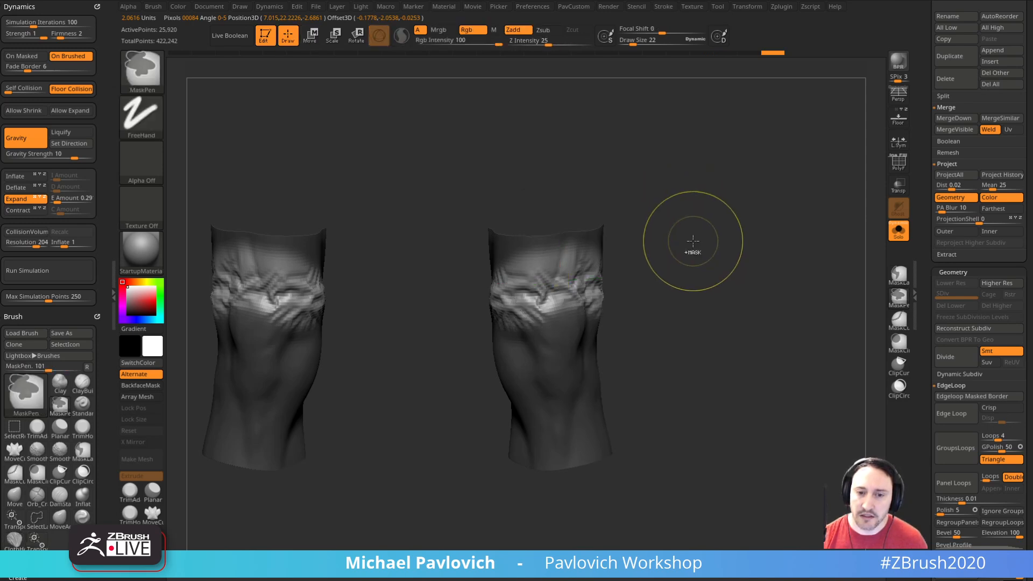
key(ctrl+z)
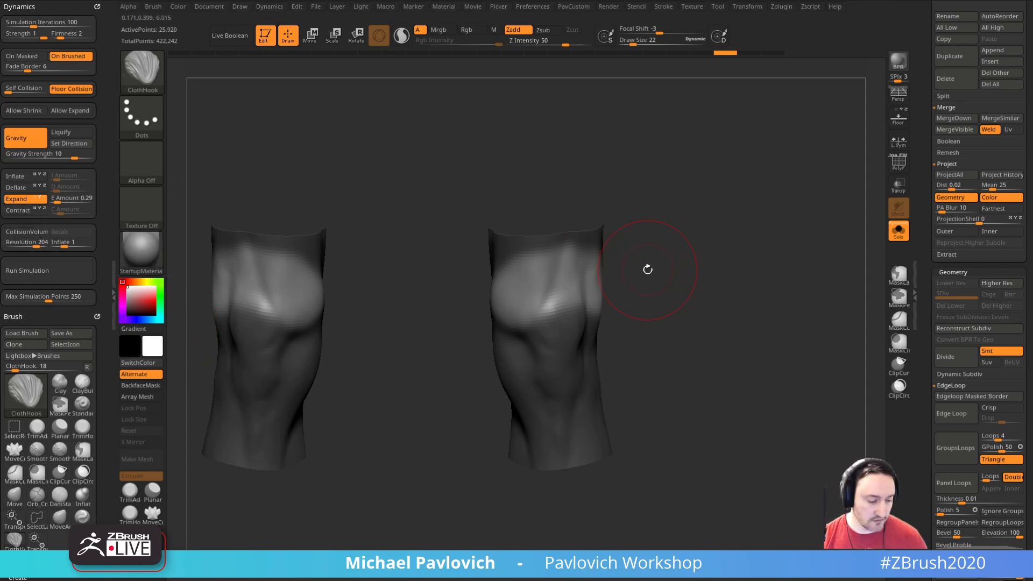
key(w)
drag(562, 246, 566, 269)
key(q)
mouse_move(644, 252)
mouse_down()
mouse_move(619, 275)
mouse_move(622, 291)
mouse_up()
drag(721, 266, 717, 211)
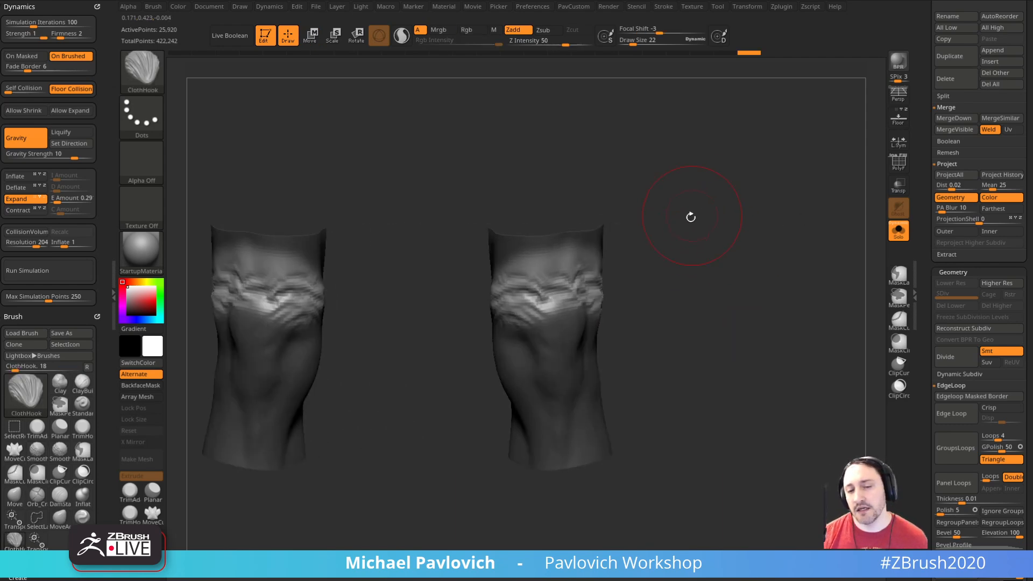
key(ctrl+z)
Step: Try ClothHook strokes across the unmasked kneecaps at draw sizes from 22 to 36, undoing each one
key(b)
key(m)
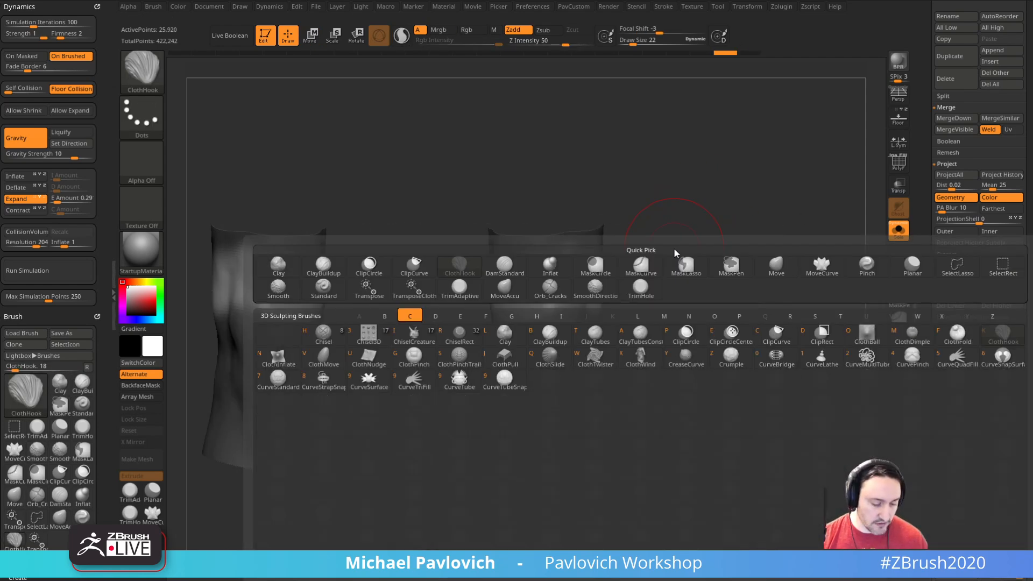
key(p)
ctrl+click(550, 394)
ctrl+click(554, 394)
ctrl+click(561, 394)
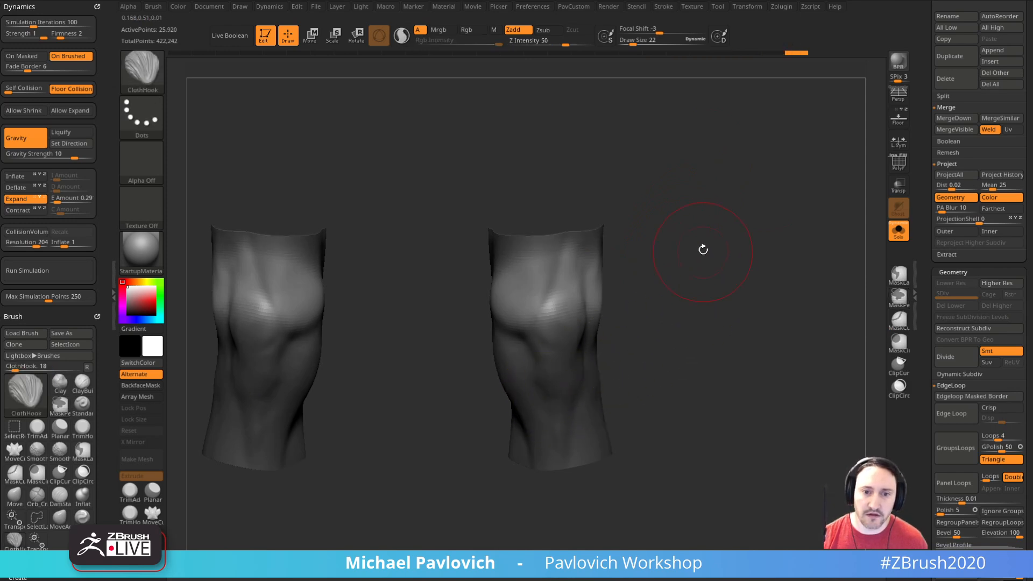
drag(553, 271, 544, 310)
key(ctrl+z)
key(bracketright)
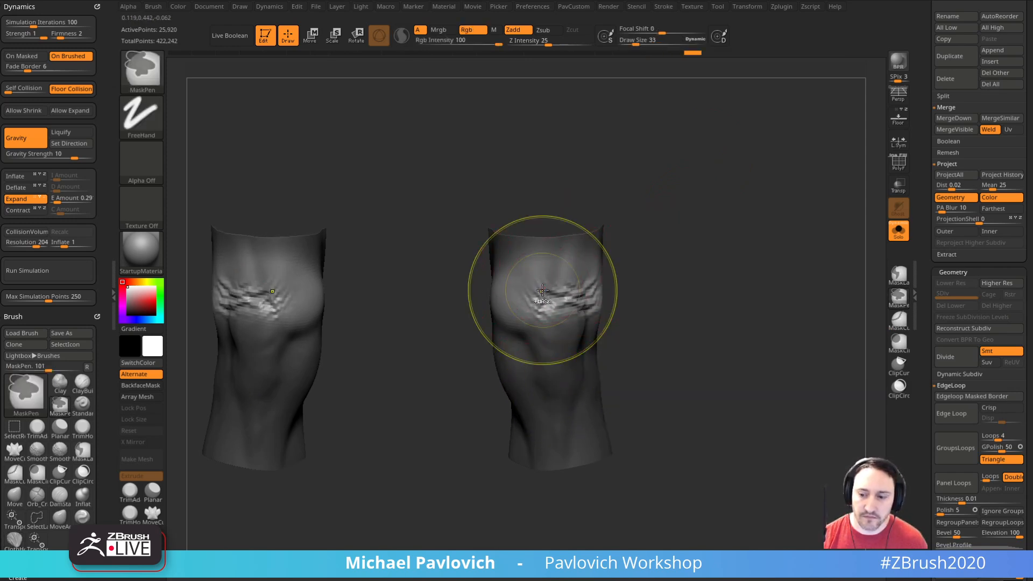
key(ctrl+z)
key(bracketright)
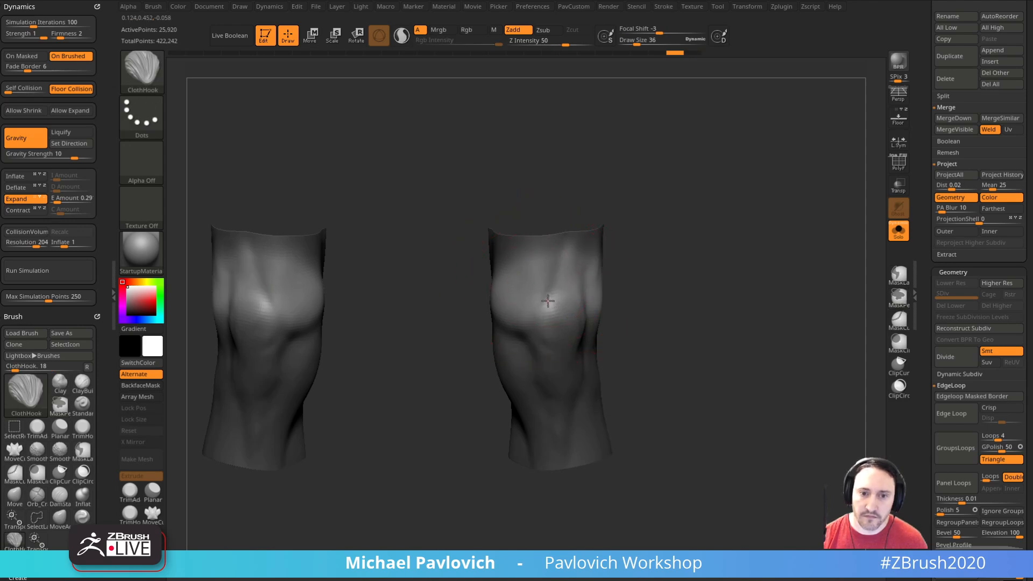
drag(547, 300, 565, 293)
key(ctrl+z)
key(bracketleft)
key(ctrl+z)
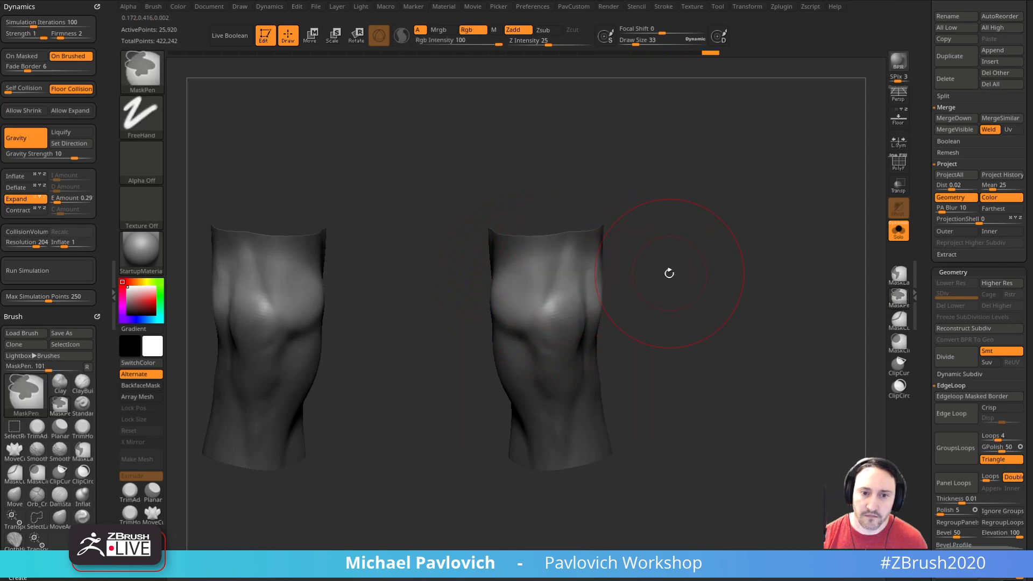
Step: Compress the unmasked kneecap area slightly in height with TransposeCloth to raise folds
key(w)
drag(665, 265, 645, 259)
mouse_move(558, 223)
mouse_down()
mouse_move(559, 254)
mouse_move(558, 225)
mouse_up()
key(q)
Step: Work over the kneecap folds with strokes of varying draw size, down to 5
drag(641, 257, 632, 259)
key(s)
mouse_move(574, 291)
mouse_down()
mouse_move(550, 285)
mouse_move(608, 276)
mouse_up()
drag(657, 271, 695, 270)
key(s)
mouse_move(571, 294)
mouse_down()
mouse_move(535, 318)
mouse_move(516, 277)
mouse_up()
key(s)
mouse_move(641, 267)
mouse_down()
mouse_move(672, 273)
mouse_move(663, 258)
mouse_move(673, 256)
mouse_up()
key(s)
shift+drag(512, 293, 519, 290)
Step: Undo the recent fold deformations on the knees
drag(923, 339, 922, 220)
key(ctrl+z)
key(ctrl+z)
key(ctrl+z)
key(ctrl+z)
key(ctrl+z)
key(ctrl+z)
key(ctrl+z)
key(ctrl+z)
key(ctrl+z)
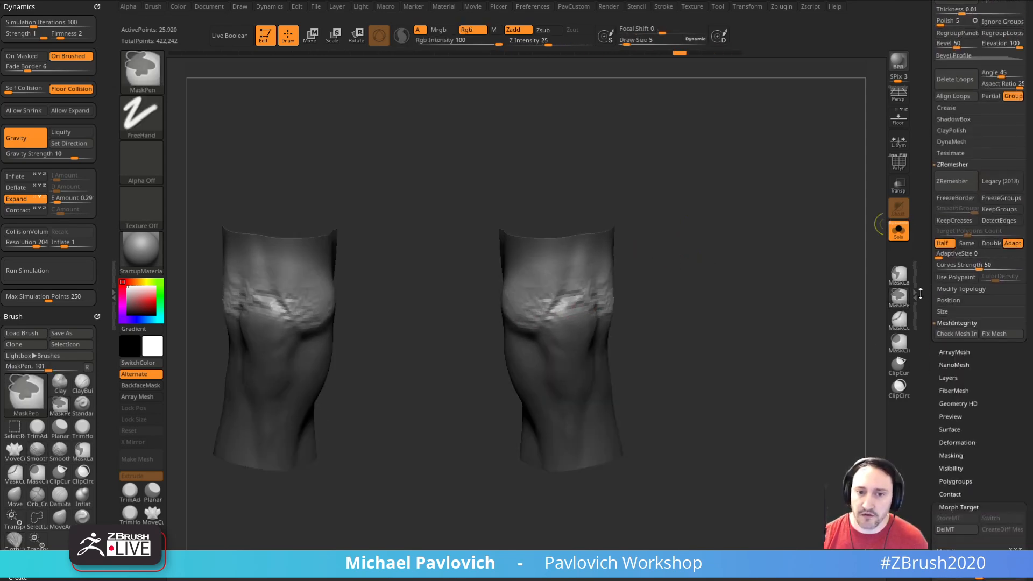
Step: Clear the mask, delete the old morph target and store a new one from the smooth knees
ctrl+drag(803, 282, 824, 297)
drag(927, 377, 927, 197)
click(947, 350)
click(948, 337)
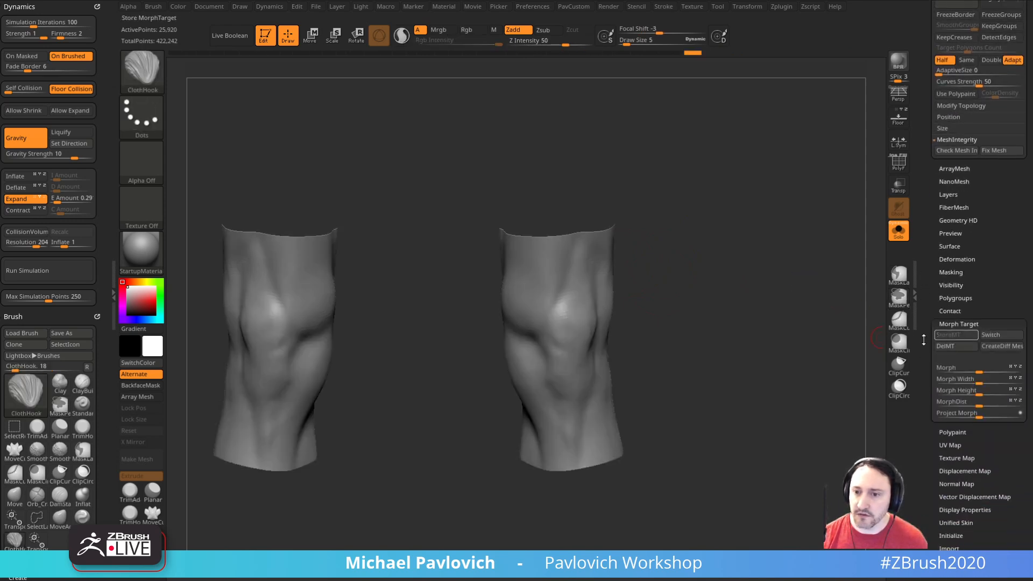
Step: Try compressing the whole unmasked knee mesh vertically with TransposeCloth, and undo it
alt+drag(793, 276, 780, 276)
key(s)
mouse_move(556, 310)
mouse_down()
mouse_move(565, 311)
mouse_move(556, 311)
mouse_up()
key(1)
key(s)
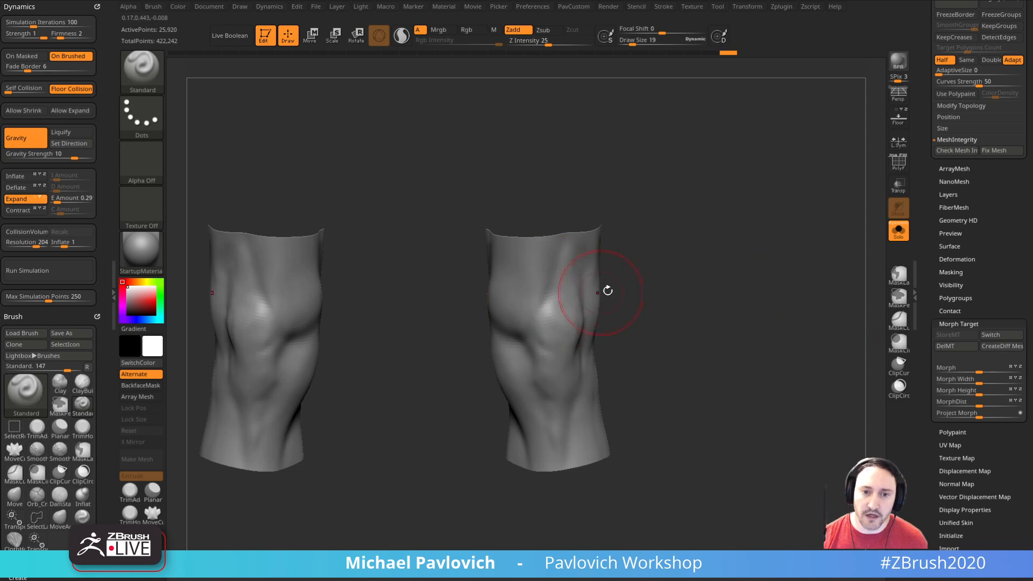
drag(624, 288, 630, 282)
key(w)
drag(557, 244, 558, 263)
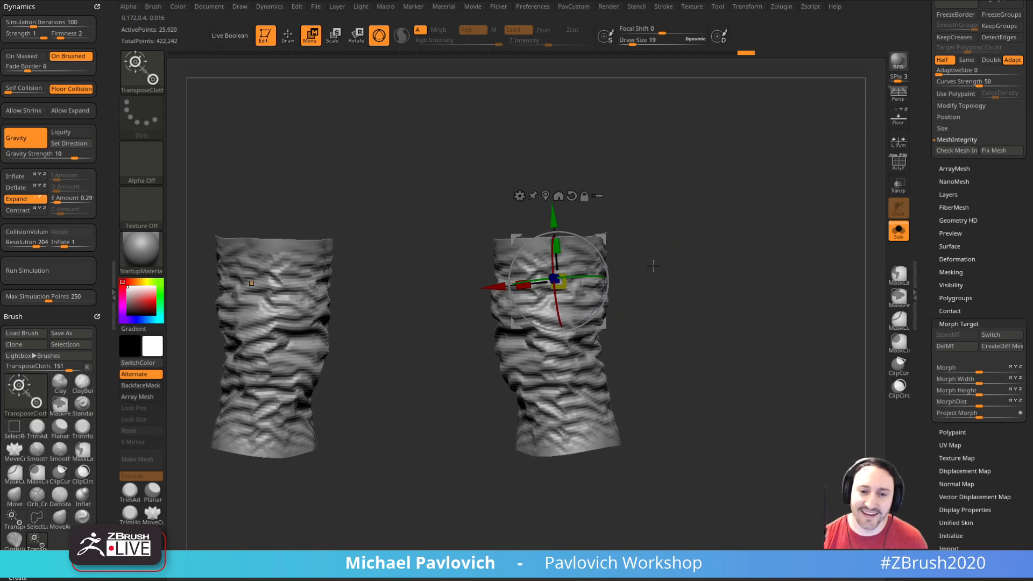
key(ctrl+z)
Step: Set the draw size to 21, mask the kneecap area, blur the mask's edge and invert it
key(s)
drag(538, 294, 546, 294)
mouse_move(538, 297)
ctrl+mouse_down()
mouse_move(532, 303)
mouse_move(565, 283)
mouse_move(592, 305)
mouse_move(641, 280)
ctrl+mouse_up()
ctrl+click(576, 333)
ctrl+click(568, 277)
ctrl+click(580, 276)
ctrl+click(720, 257)
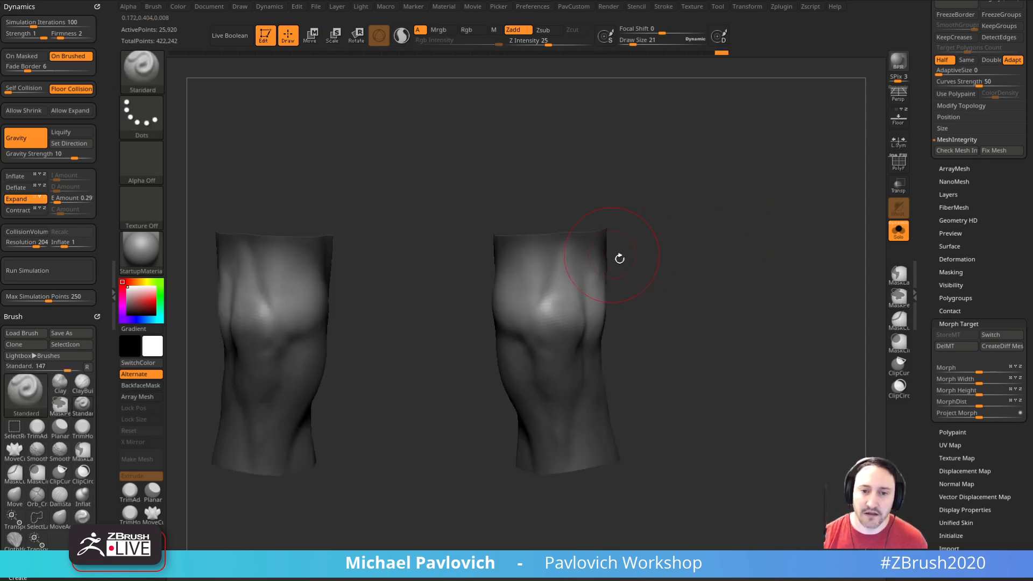
Step: Scale the unmasked kneecap area down slightly in height with TransposeCloth to form fine skin folds
key(w)
drag(557, 244, 559, 250)
key(q)
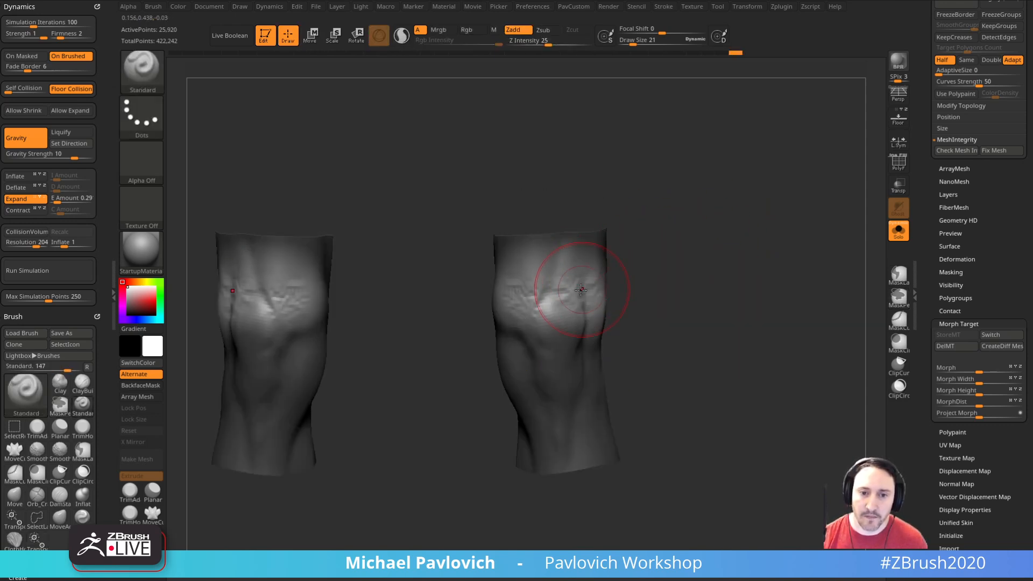
Step: Try a stroke on the kneecap folds, undo it, and switch to the ClothHook brush
mouse_move(557, 286)
mouse_down()
mouse_move(538, 297)
mouse_move(540, 317)
mouse_up()
key(ctrl+z)
key(b)
key(c)
key(h)
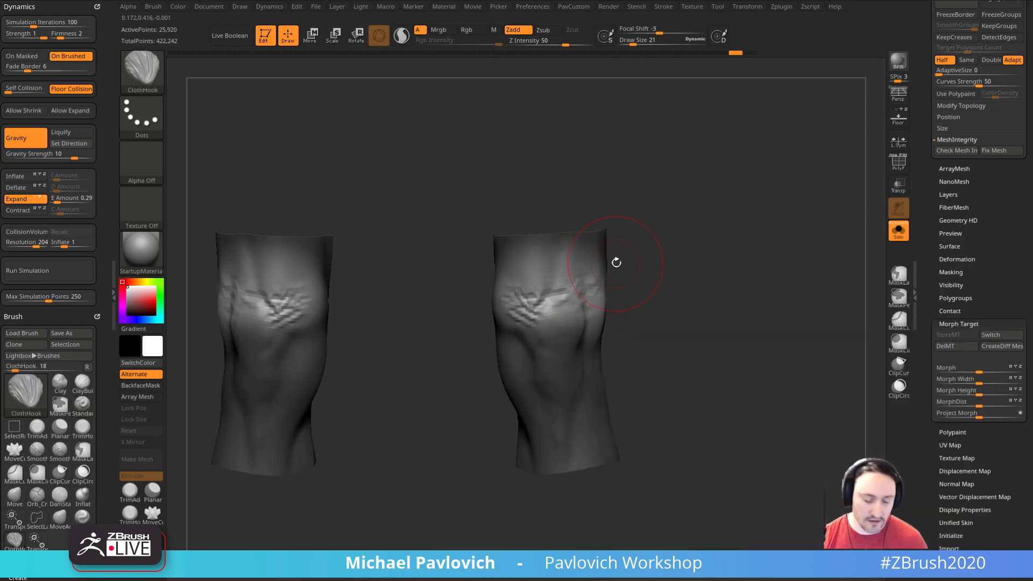
Step: Switch to the ClothNudge brush and undo the last changes to the kneecap folds
key(b)
key(c)
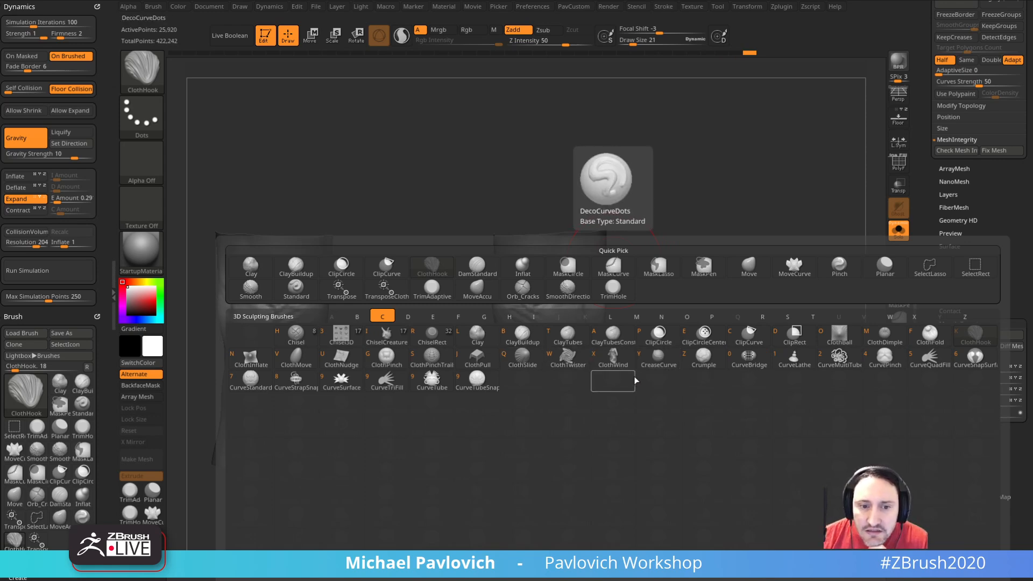
click(341, 357)
key(ctrl+z)
key(ctrl+z)
key(ctrl+z)
key(ctrl+z)
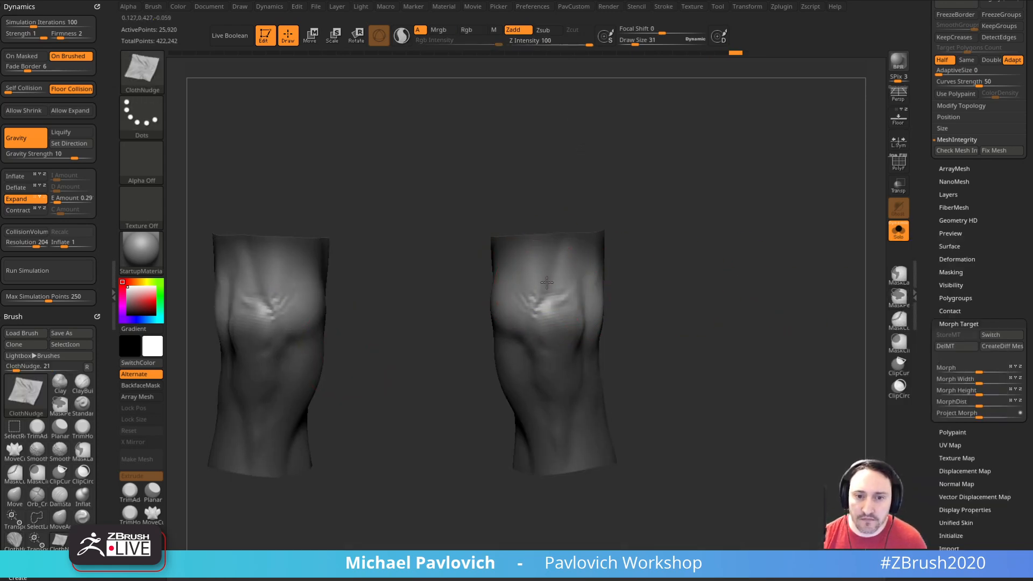
Step: Nudge the skin around both kneecaps with ClothNudge at draw size 31 to bunch up wrapping folds
drag(628, 280, 596, 273)
drag(642, 275, 592, 280)
drag(603, 300, 620, 273)
right_drag(621, 277, 665, 278)
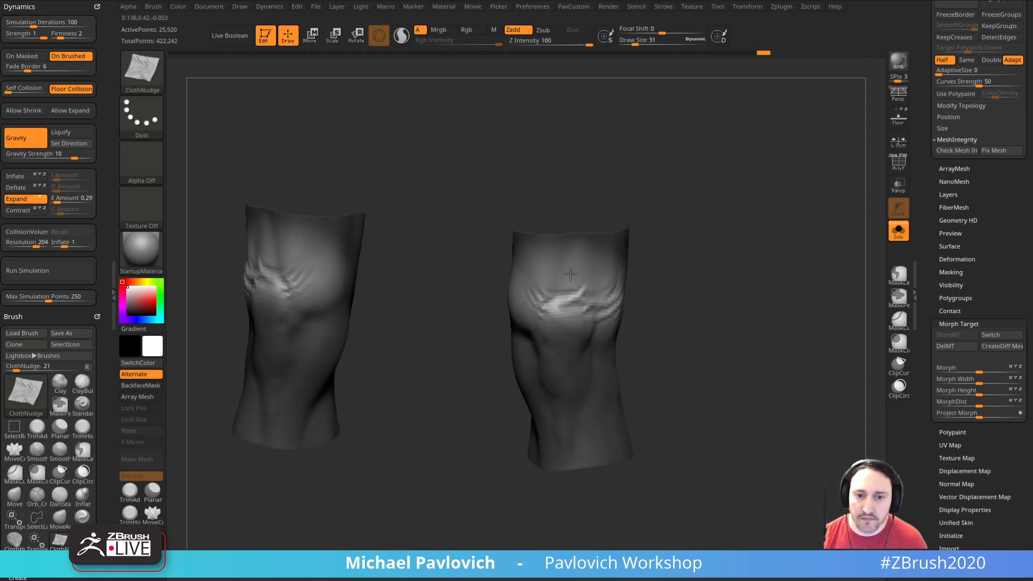
right_drag(571, 273, 669, 268)
drag(520, 272, 518, 278)
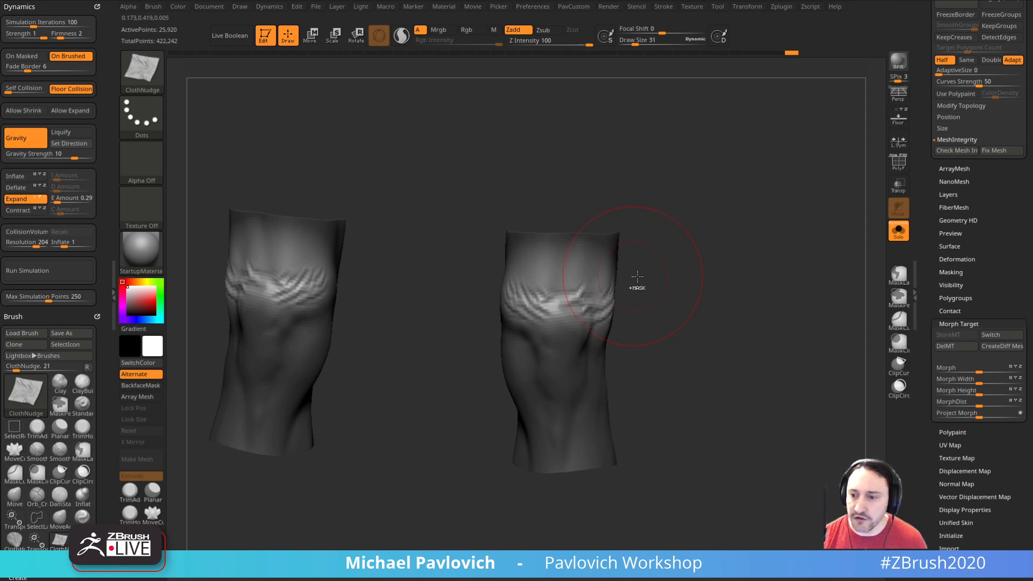
Step: Refine the folds around the kneecaps with ClothNudge strokes at a smaller draw size, undoing the last stroke
right_drag(647, 291, 616, 292)
key(s)
drag(582, 297, 575, 297)
right_drag(607, 299, 637, 288)
key(s)
drag(561, 309, 584, 316)
key(ctrl+z)
Step: Nudge further fine wrinkles over the tops of the kneecaps and reduce the draw size to 10
key(s)
right_drag(643, 308, 615, 317)
right_drag(605, 260, 528, 284)
mouse_move(711, 276)
right_down()
mouse_move(689, 286)
mouse_move(728, 273)
mouse_move(722, 323)
mouse_move(612, 316)
mouse_move(692, 316)
mouse_move(752, 180)
right_up()
key(s)
click(691, 291)
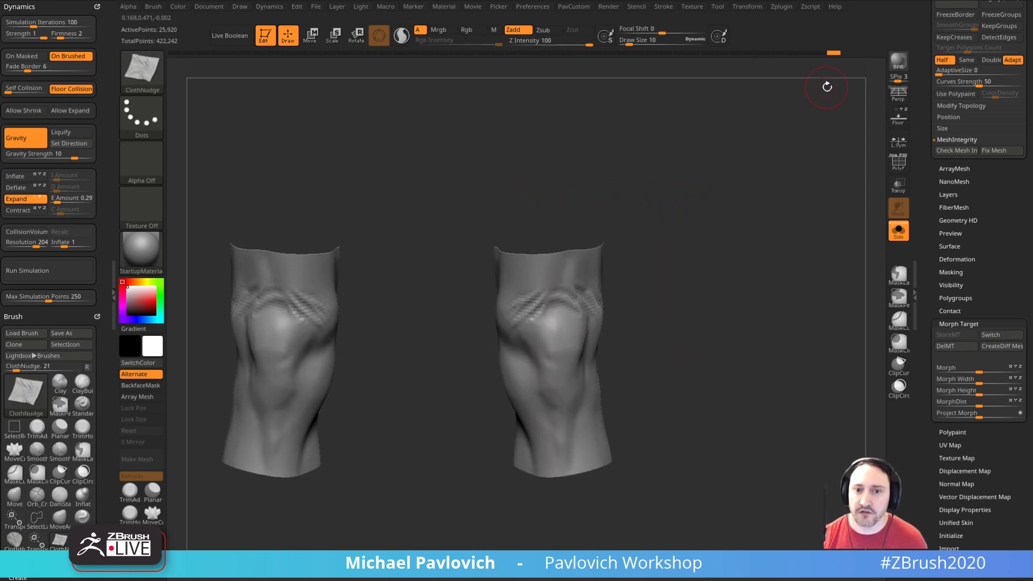
Step: Show the full body together with the knee copy, turn off Solo and make the DeathWorking subtool active
drag(924, 132, 915, 264)
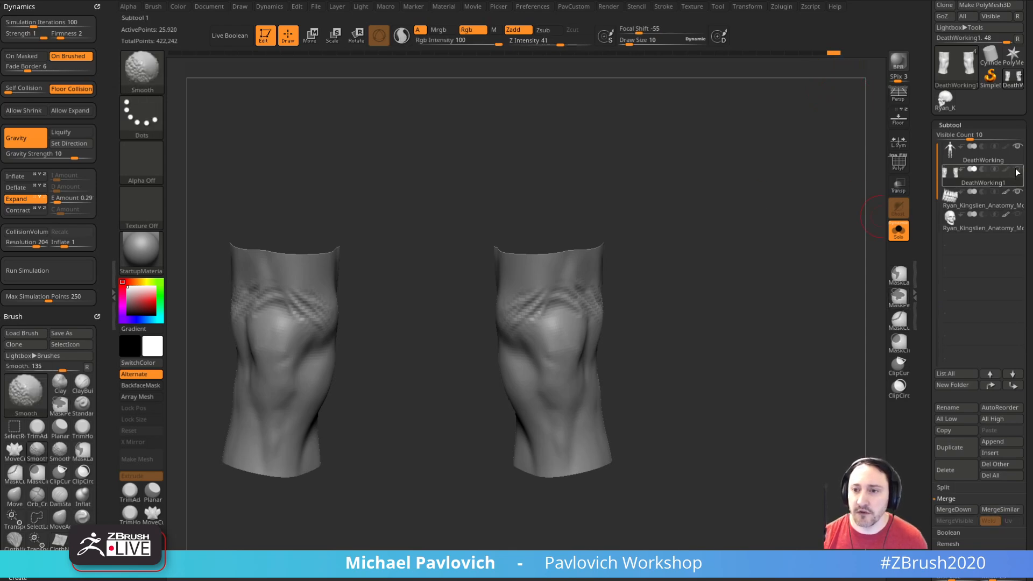
click(1018, 146)
click(898, 231)
right_drag(742, 272, 768, 265)
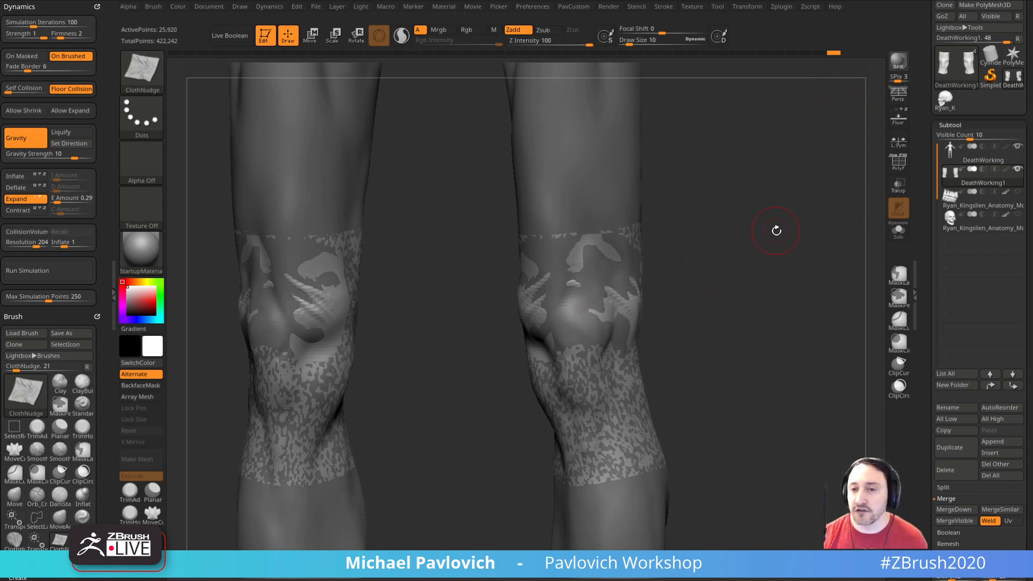
click(970, 156)
right_drag(811, 299, 751, 294)
mouse_move(672, 280)
ctrl+right_down()
mouse_move(680, 233)
mouse_move(701, 274)
ctrl+right_up()
key(b)
key(s)
key(t)
key(s)
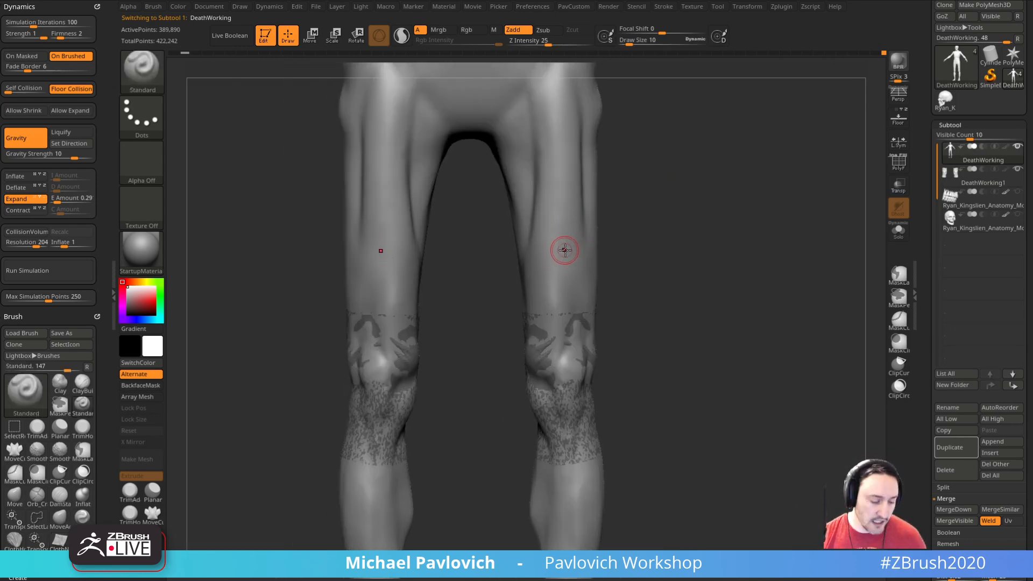
ctrl+right_drag(716, 254, 736, 295)
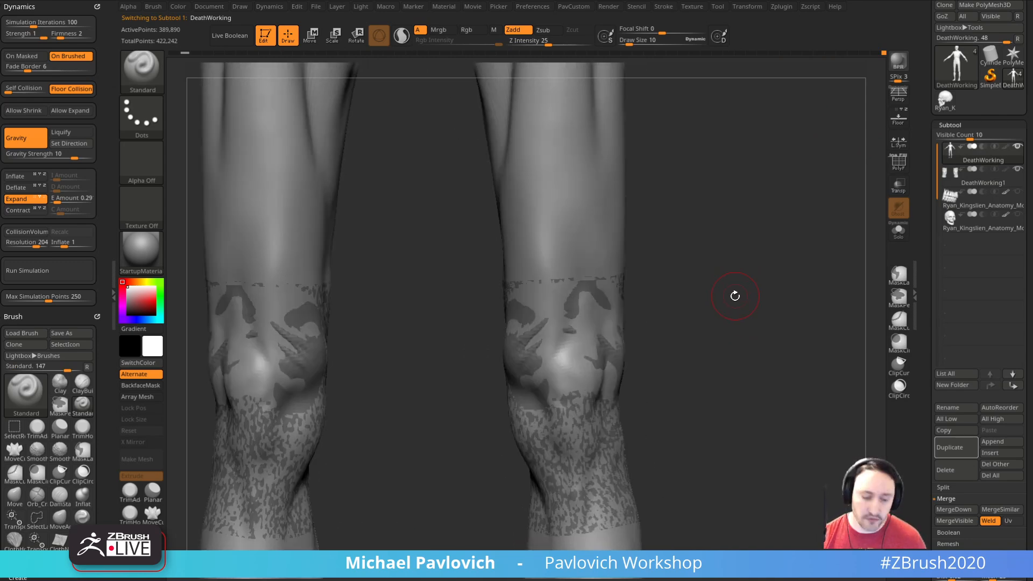
Step: Project the knee copy's folds onto the body's kneecap with the ZProject brush at draw size 19
key(b)
key(z)
key(p)
mouse_move(686, 323)
alt+right_down()
mouse_move(696, 294)
mouse_move(708, 295)
alt+right_up()
key(s)
drag(554, 319, 556, 320)
mouse_move(544, 314)
right_down()
mouse_move(653, 289)
mouse_move(640, 307)
mouse_move(655, 336)
right_up()
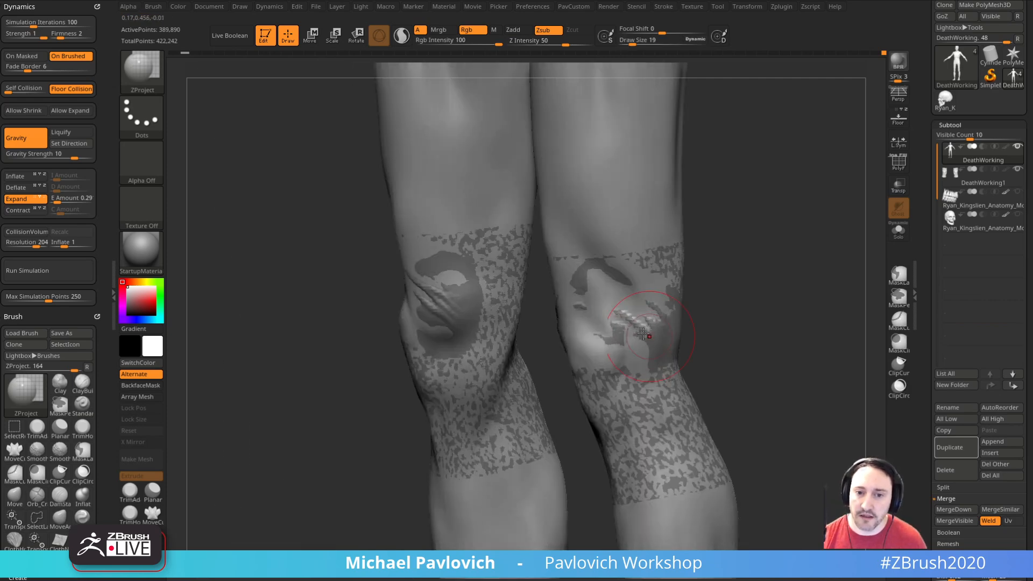
right_drag(706, 304, 614, 312)
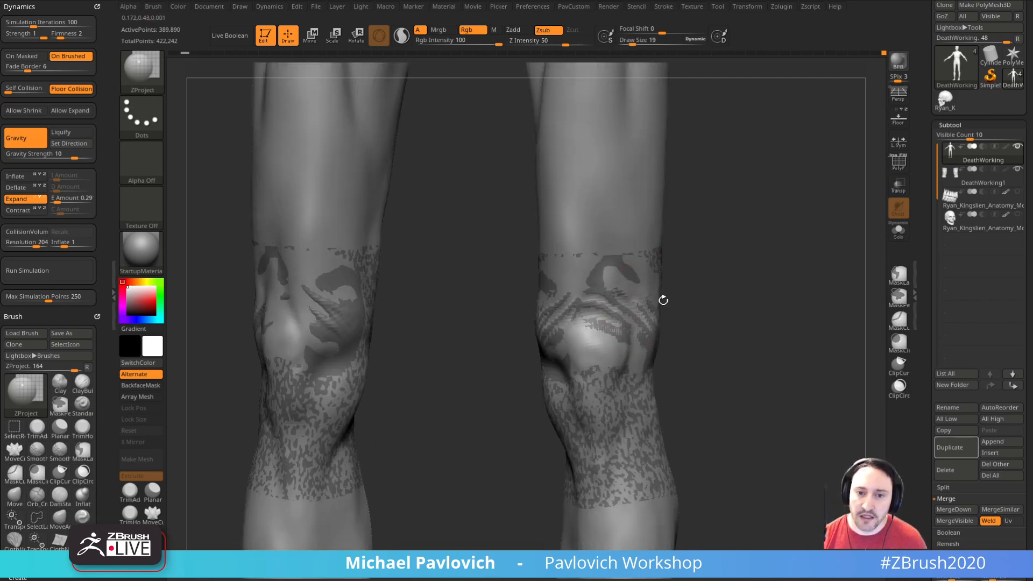
Step: Project the remaining folds along the sides of the kneecap with ZProject at draw size 15
key(s)
right_drag(671, 295, 604, 330)
right_drag(855, 258, 694, 281)
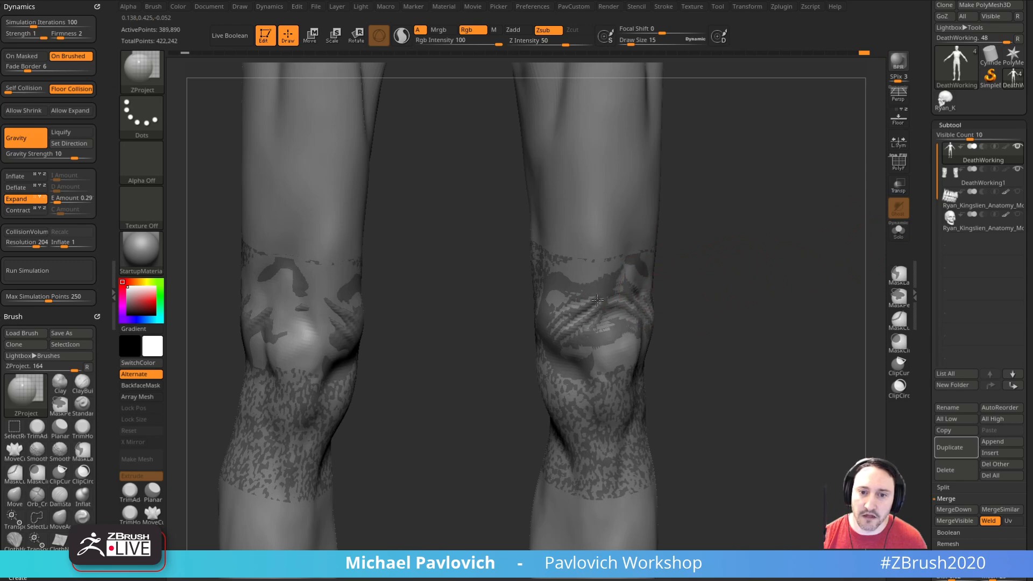
right_drag(731, 309, 643, 302)
right_drag(698, 323, 778, 275)
Step: Isolate the body with Solo and lower its subdivision level to 1
click(897, 234)
right_drag(863, 247, 666, 345)
alt+right_drag(779, 333, 761, 332)
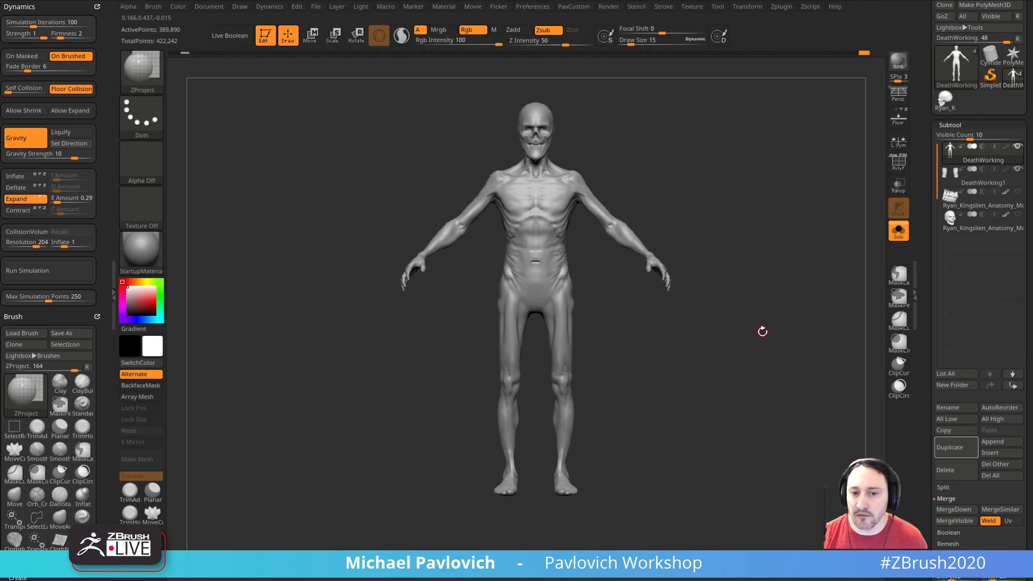
scroll(925, 358, down, 5)
key(shift+d)
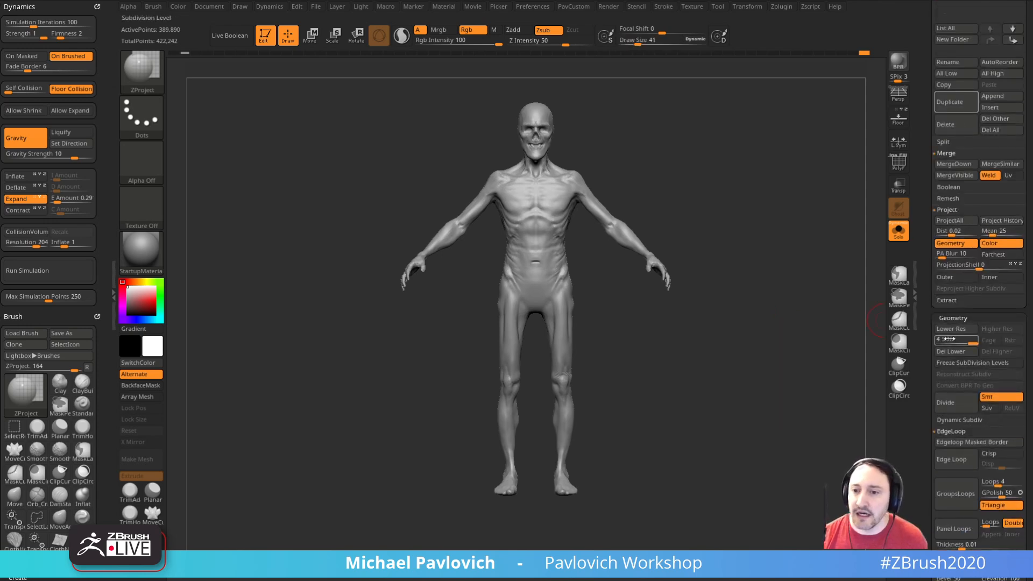
drag(965, 342, 980, 342)
ctrl+right_drag(866, 341, 860, 352)
drag(947, 343, 924, 339)
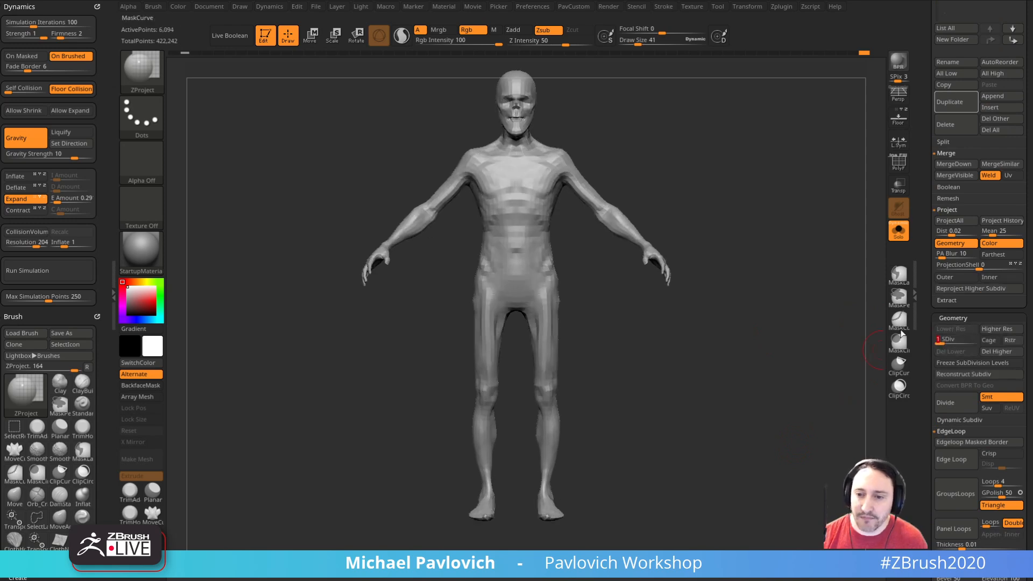
Step: Mask one half of the low-resolution body along its centre line
alt+right_drag(728, 296, 723, 316)
mouse_move(703, 215)
alt+right_down()
mouse_move(706, 233)
mouse_move(705, 218)
alt+right_up()
mouse_move(725, 107)
ctrl+mouse_down()
mouse_move(535, 534)
mouse_move(619, 336)
ctrl+mouse_up()
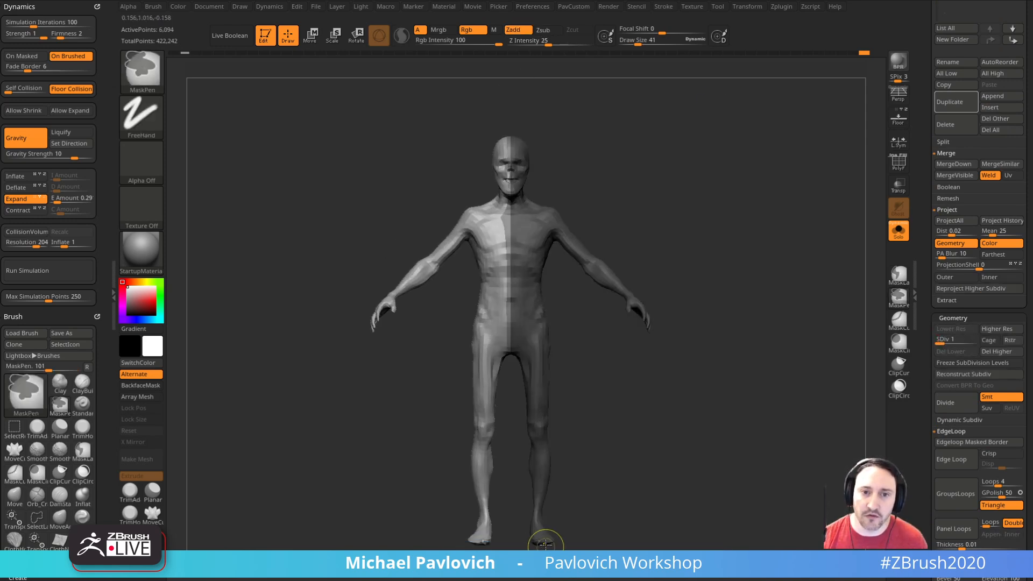
scroll(923, 394, down, 8)
key(shift)
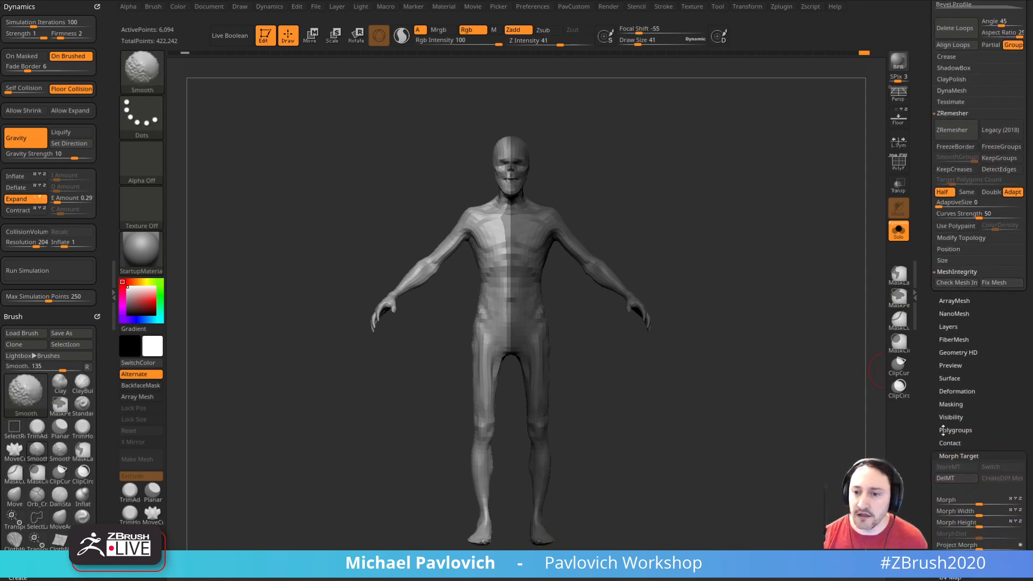
Step: Restore the body's left-right symmetry with Smart ReSym, going back up to subdivision level 4
shift+click(946, 453)
shift+click(952, 391)
drag(935, 389, 927, 312)
click(957, 404)
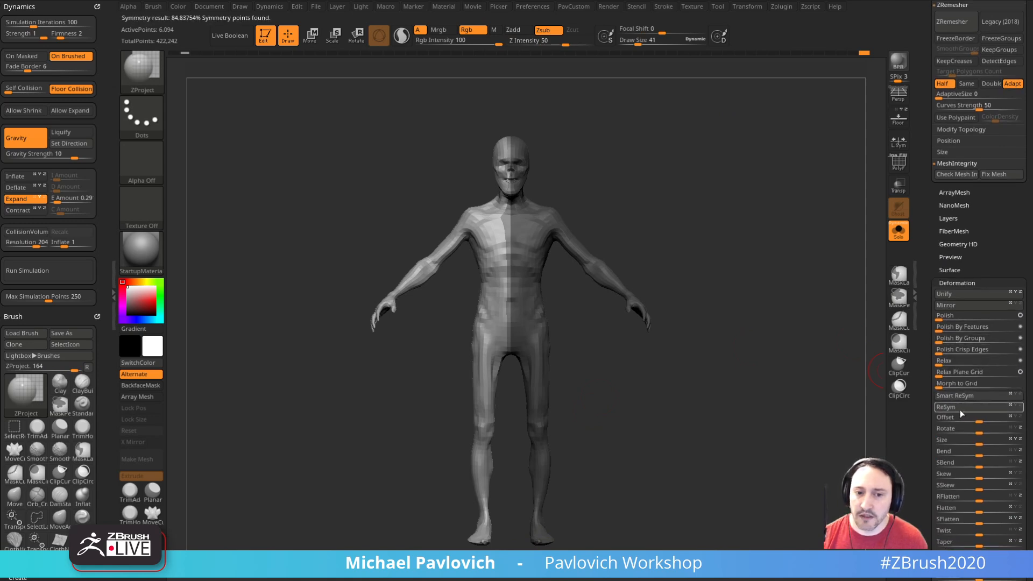
key(d)
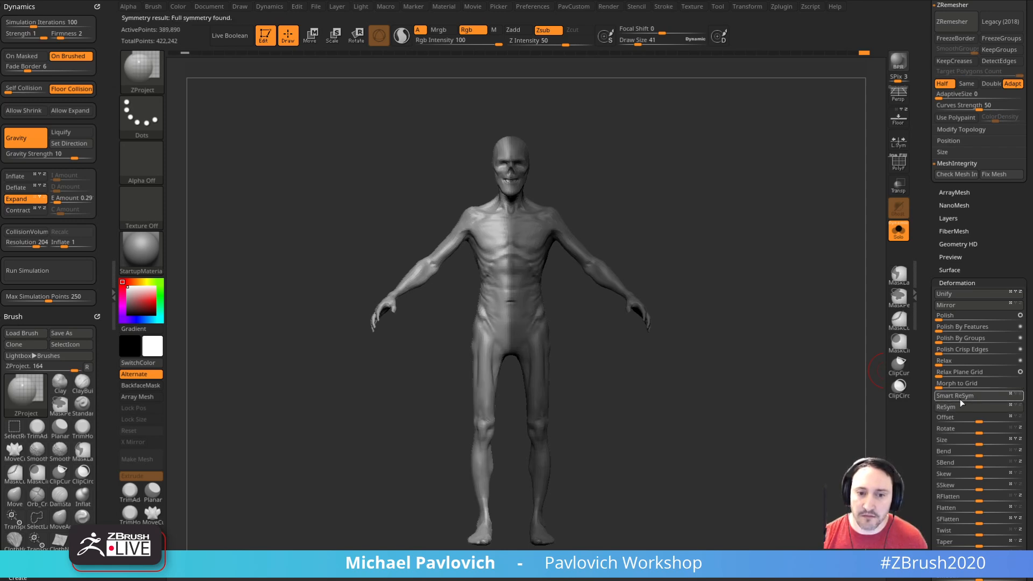
click(962, 396)
Step: Carve deeper creases between the folds above the kneecaps with DamStandard at draw size 15
ctrl+right_drag(693, 336, 611, 442)
ctrl+right_drag(634, 373, 656, 323)
scroll(928, 264, up, 5)
mouse_move(750, 205)
ctrl+right_down()
mouse_move(635, 315)
mouse_move(657, 258)
mouse_move(703, 404)
mouse_move(695, 397)
ctrl+right_up()
key(b)
key(s)
key(t)
mouse_move(648, 338)
right_down()
mouse_move(710, 336)
mouse_move(710, 297)
right_up()
key(b)
key(d)
key(s)
key(s)
click(521, 389)
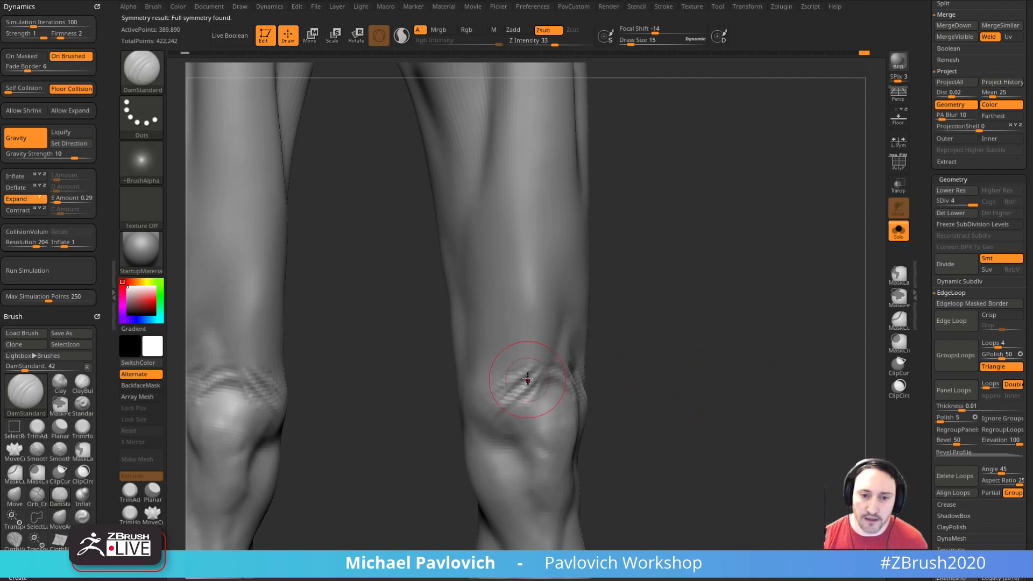
right_drag(512, 382, 632, 341)
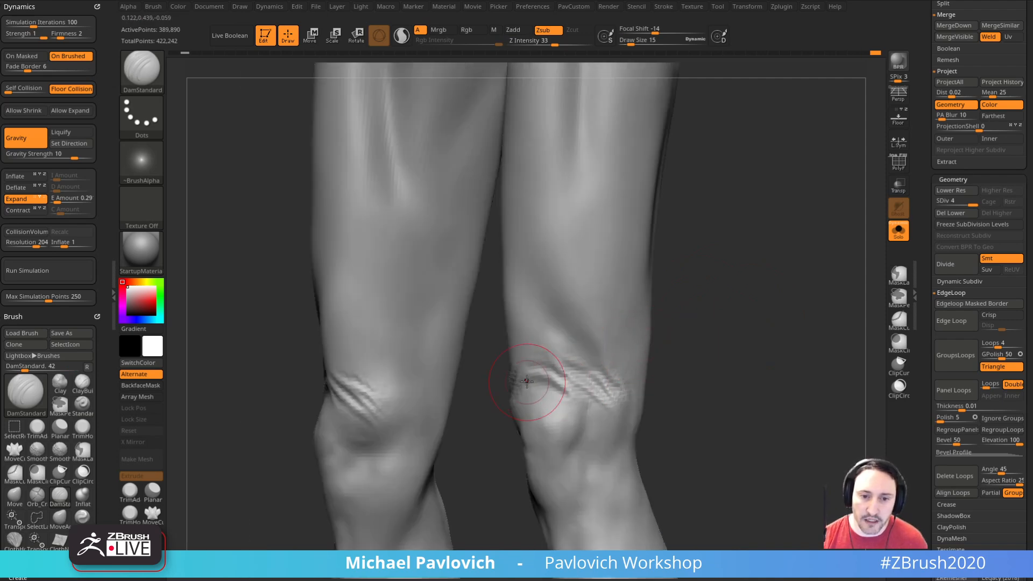
right_drag(687, 383, 560, 393)
drag(560, 393, 613, 414)
mouse_move(675, 397)
right_down()
mouse_move(556, 415)
mouse_move(687, 325)
mouse_move(678, 336)
mouse_move(682, 323)
mouse_move(640, 300)
right_up()
Step: Build up subtle raised skin above the kneecaps with the Standard brush at draw size 11 and smooth it
key(b)
key(s)
key(t)
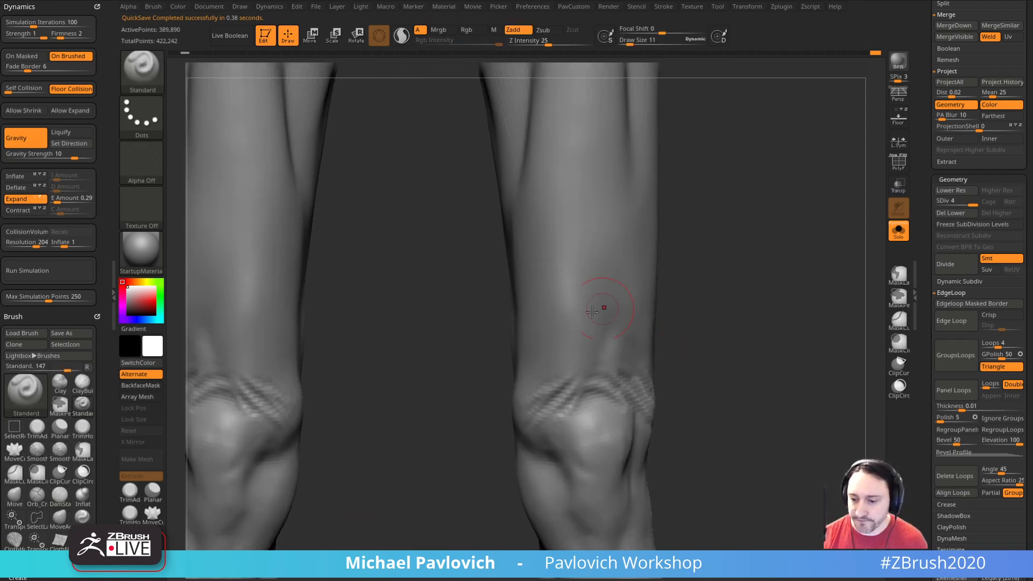
mouse_move(578, 366)
right_down()
mouse_move(615, 375)
mouse_move(742, 314)
right_up()
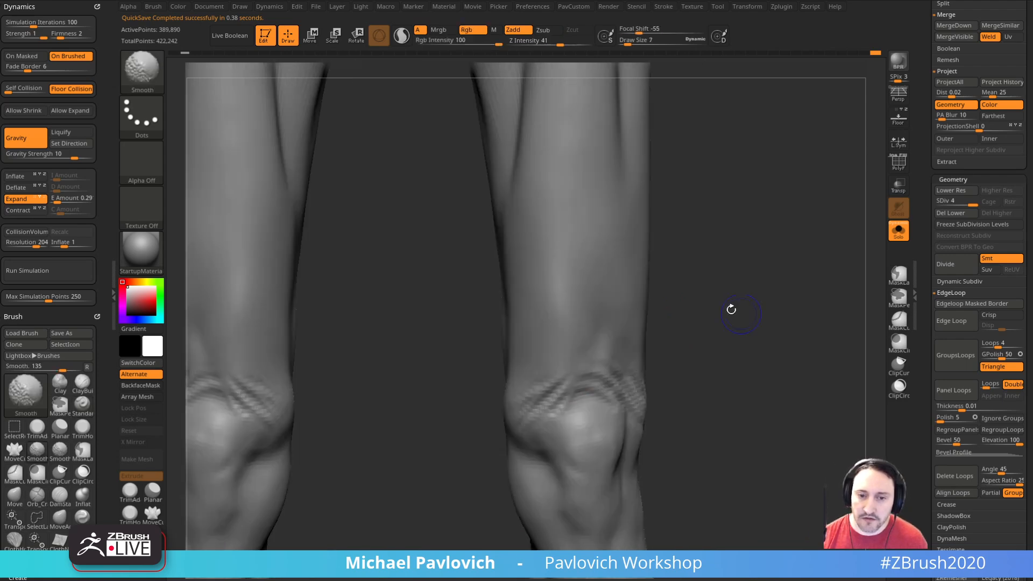
right_drag(722, 387, 670, 304)
alt+right_drag(670, 304, 674, 425)
alt+right_drag(677, 363, 660, 278)
mouse_move(651, 317)
ctrl+right_down()
mouse_move(680, 383)
mouse_move(679, 370)
ctrl+right_up()
Step: Puff up the ridges of the knee folds with short Inflate brush strokes
key(b)
key(i)
key(n)
mouse_move(522, 402)
right_down()
mouse_move(565, 401)
mouse_move(609, 376)
mouse_move(600, 419)
right_up()
mouse_move(544, 417)
shift+mouse_down()
mouse_move(500, 397)
mouse_move(530, 404)
shift+mouse_up()
right_drag(609, 407, 565, 410)
key(s)
drag(553, 413, 546, 413)
mouse_move(620, 350)
right_down()
mouse_move(624, 329)
mouse_move(530, 397)
right_up()
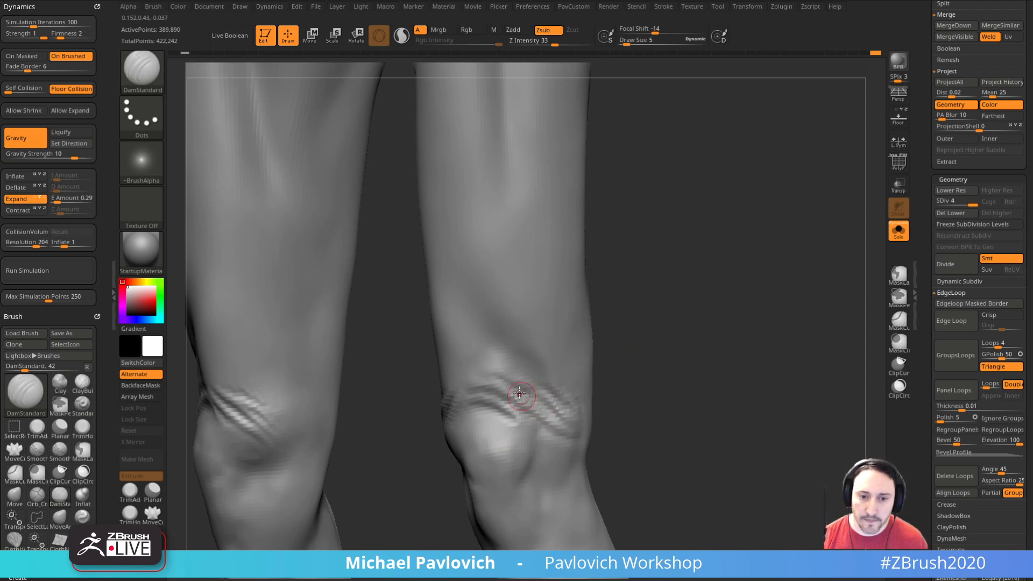
Step: Cut and soften fine creases among the knee folds with DamStandard at draw size 5
key(shift)
key(s)
mouse_move(533, 396)
mouse_down()
mouse_move(550, 422)
mouse_move(565, 422)
mouse_up()
key(shift)
key(s)
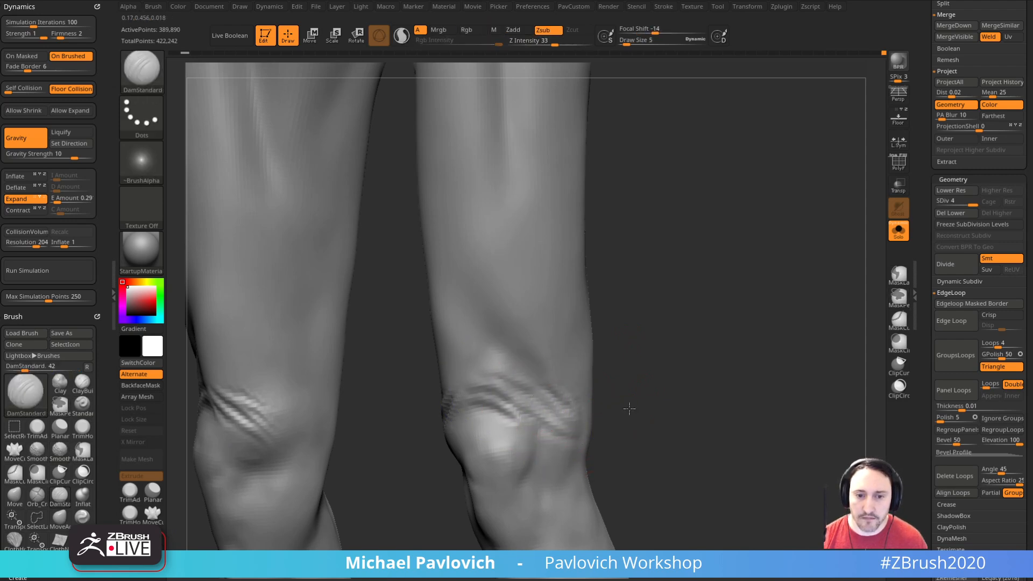
right_drag(624, 408, 640, 408)
mouse_move(641, 372)
right_down()
mouse_move(758, 330)
mouse_move(727, 336)
right_up()
mouse_move(542, 388)
shift+mouse_down()
mouse_move(505, 412)
mouse_move(544, 382)
shift+mouse_up()
Step: Delete the knee copy subtool DeathWorking1 and make the DeathWorking body active again
mouse_move(600, 362)
right_down()
mouse_move(750, 370)
mouse_move(726, 290)
mouse_move(631, 449)
right_up()
shift+drag(561, 512, 579, 540)
right_drag(634, 459, 667, 377)
mouse_move(668, 376)
alt+right_down()
mouse_move(584, 268)
mouse_move(609, 421)
mouse_move(681, 419)
alt+right_up()
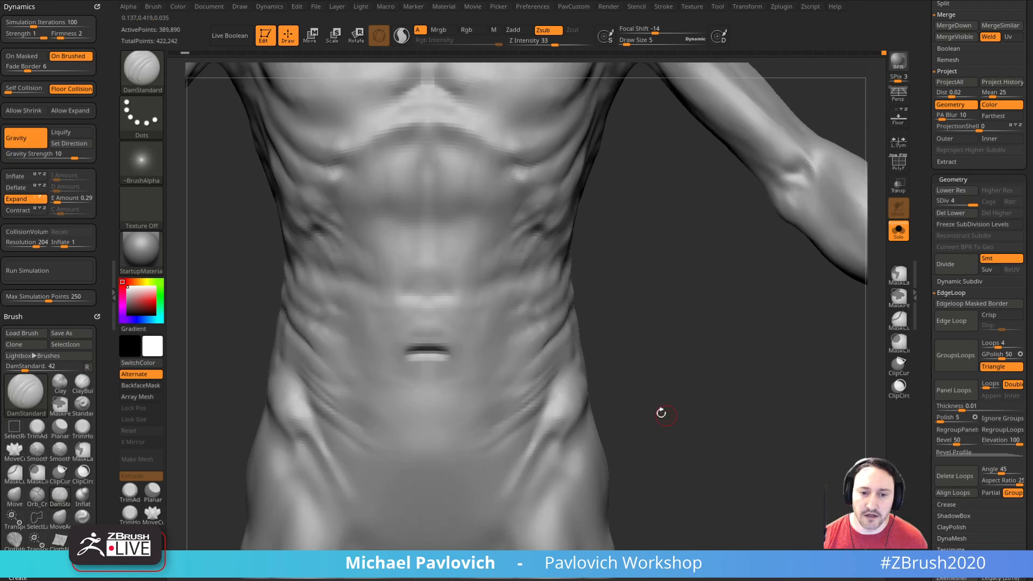
shift+drag(465, 454, 580, 362)
mouse_move(614, 368)
alt+right_down()
mouse_move(694, 388)
mouse_move(694, 363)
mouse_move(658, 381)
mouse_move(809, 267)
mouse_move(781, 425)
alt+right_up()
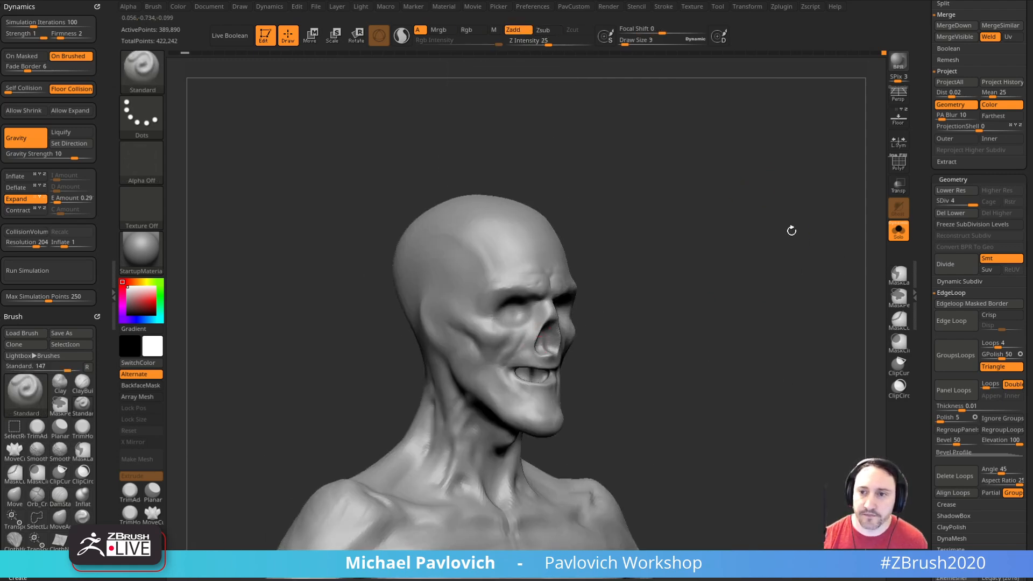
scroll(934, 322, up, 5)
scroll(934, 321, up, 5)
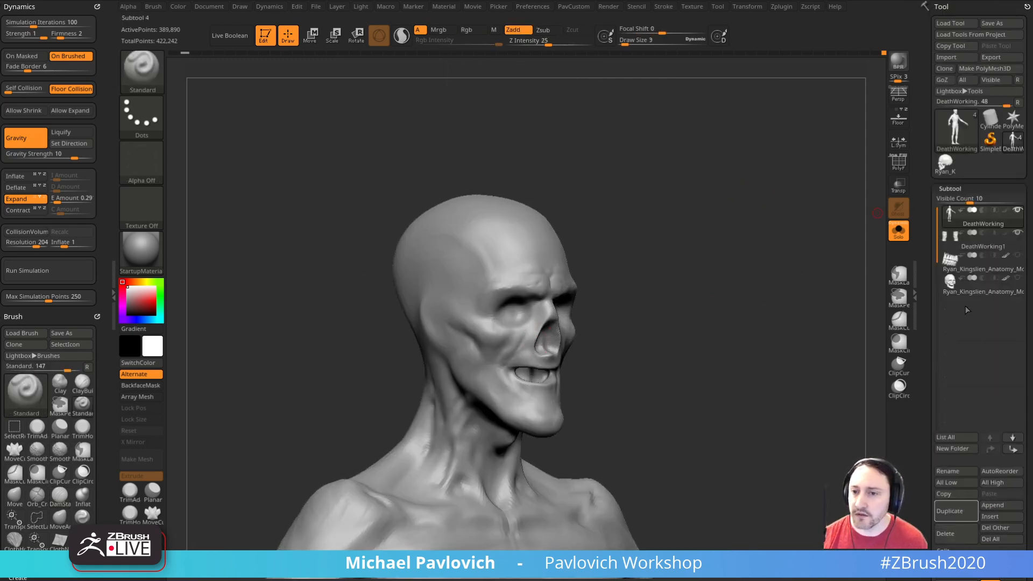
scroll(930, 347, down, 6)
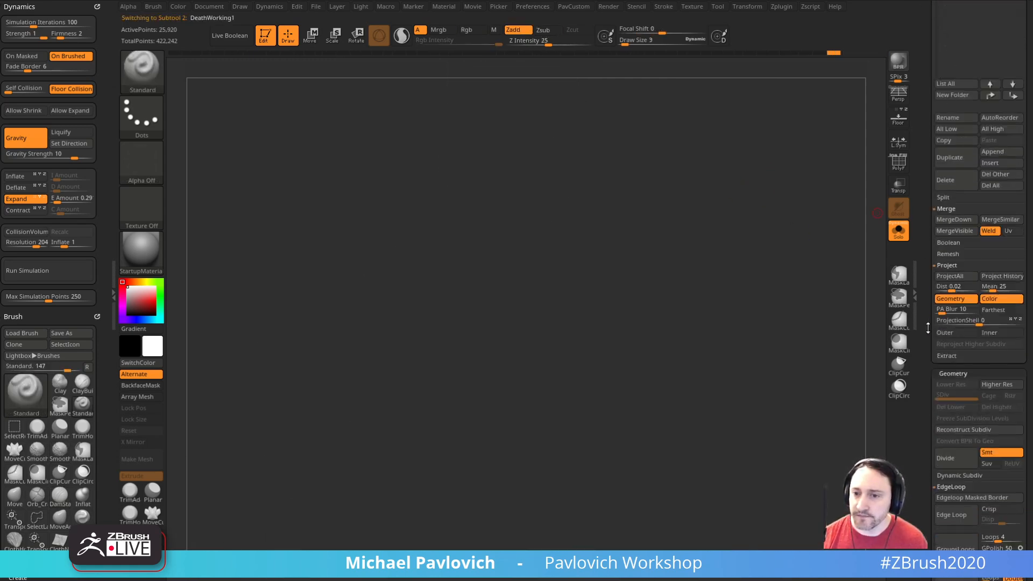
scroll(966, 305, up, 6)
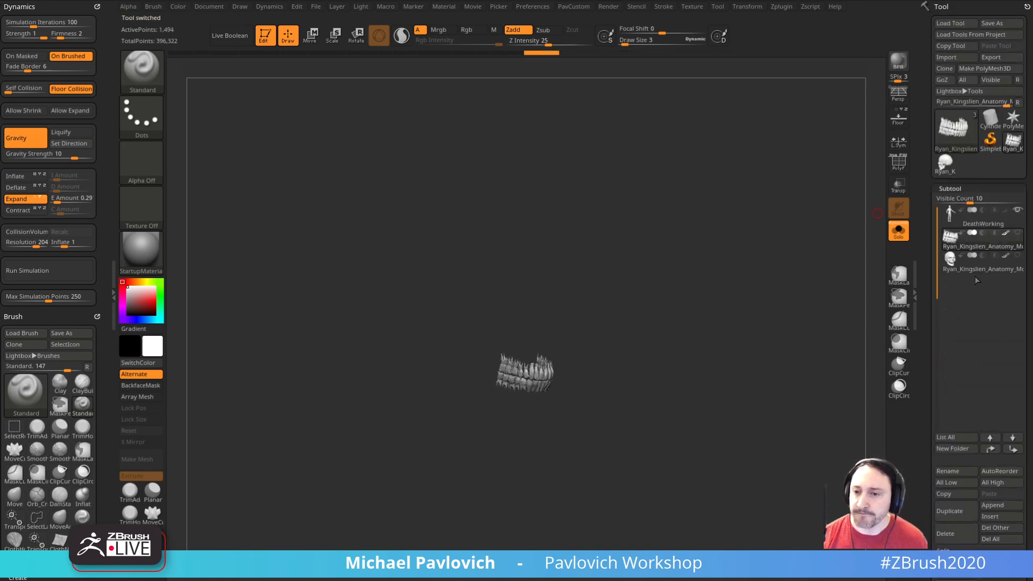
click(968, 225)
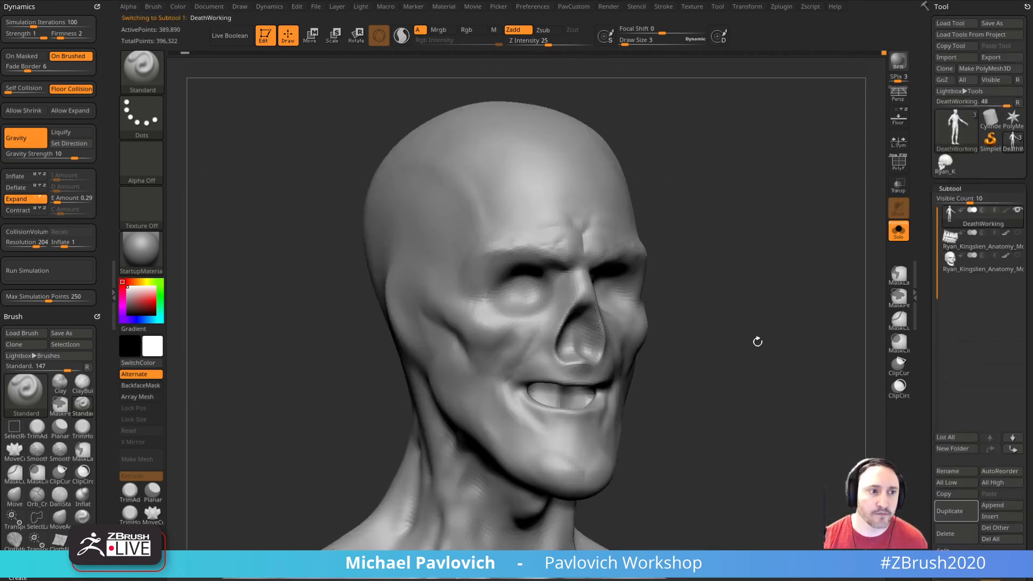
Step: Turn off Solo to show the teeth with the head, face it frontally and check the character reference image
mouse_move(675, 330)
mouse_down()
mouse_move(724, 341)
mouse_move(818, 321)
mouse_up()
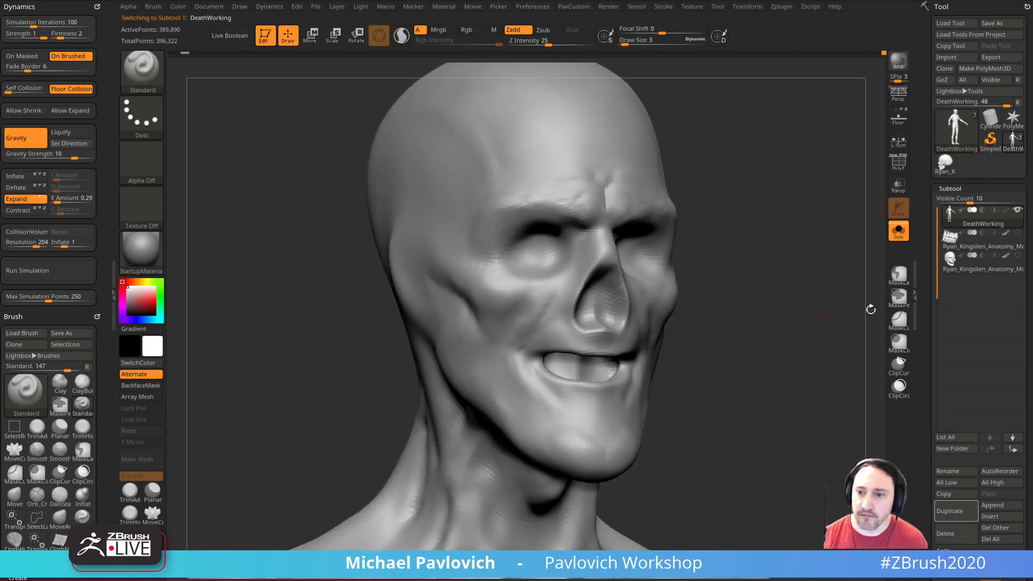
click(898, 231)
mouse_move(748, 293)
mouse_down()
mouse_move(768, 296)
mouse_move(767, 307)
mouse_move(798, 293)
mouse_move(786, 332)
mouse_move(784, 308)
mouse_up()
key(alt+Tab)
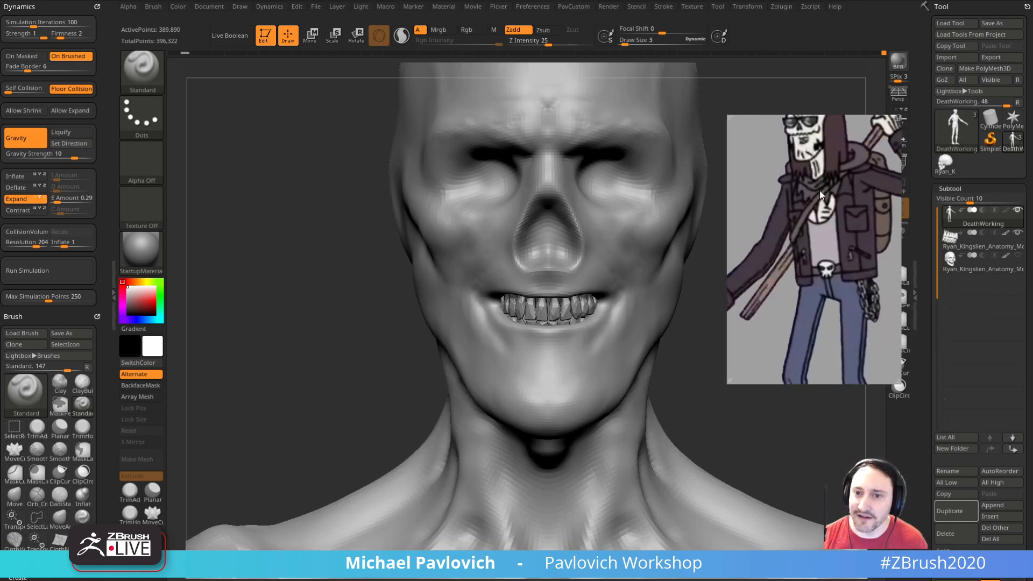
key(alt+Tab)
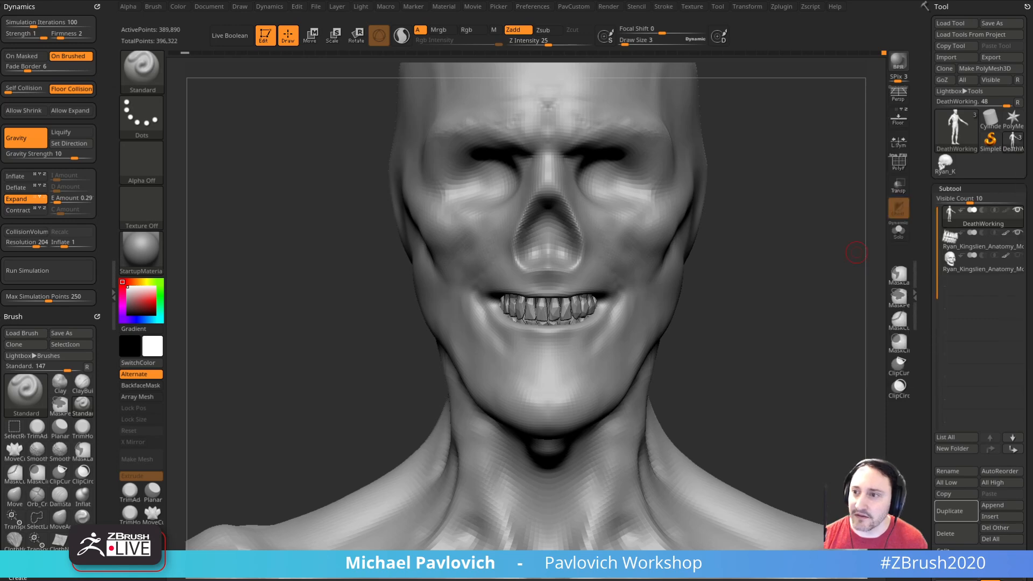
Step: Examine the head and face from three-quarter and distant angles to judge the overall skull shape
mouse_move(735, 232)
mouse_down()
mouse_move(766, 274)
mouse_move(745, 296)
mouse_move(779, 222)
mouse_move(767, 319)
mouse_move(750, 305)
mouse_move(825, 336)
mouse_move(799, 339)
mouse_up()
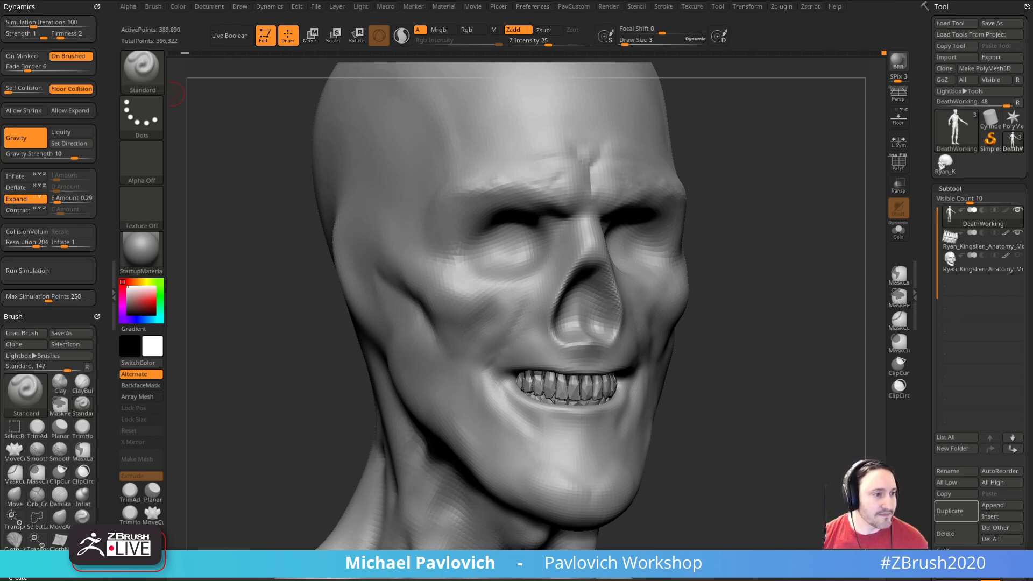
drag(734, 231, 807, 417)
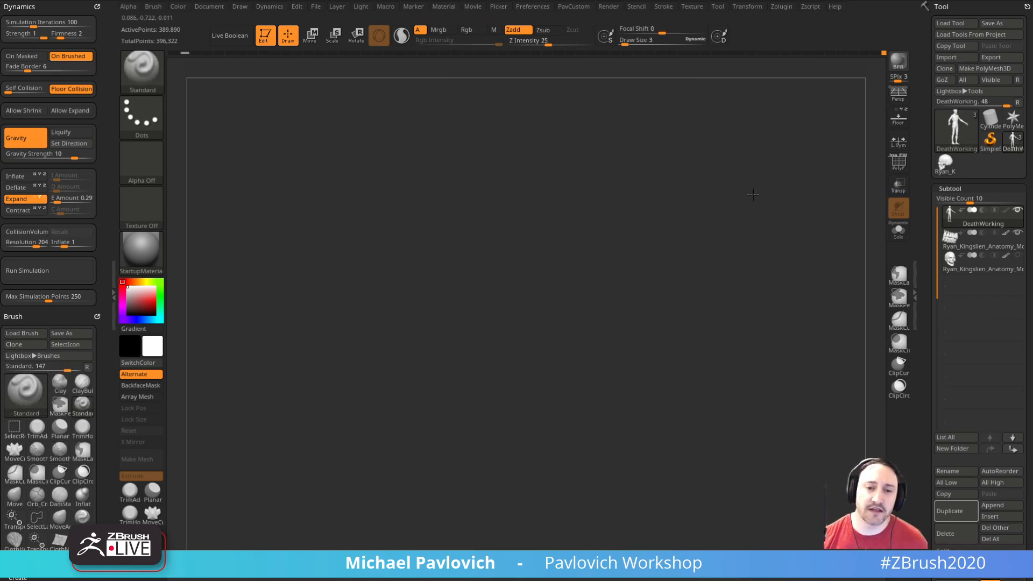
alt+drag(757, 270, 731, 178)
key(s)
click(601, 281)
key(s)
click(587, 284)
key(s)
click(579, 284)
Step: Mirror and weld the DeathWorking body mesh, with the whole upper body in view
drag(738, 322, 711, 237)
drag(758, 267, 754, 269)
key(1)
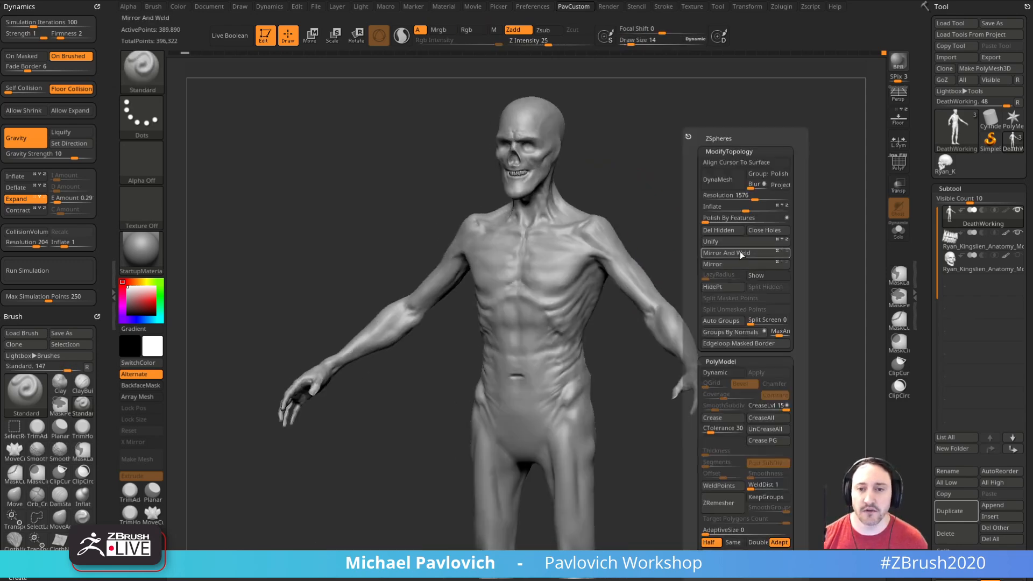
click(705, 254)
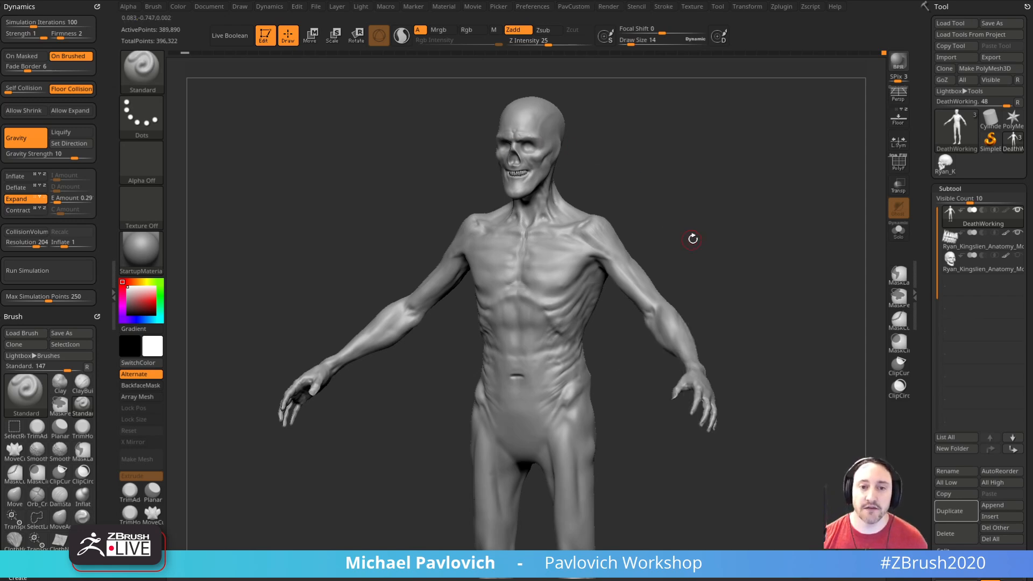
shift+drag(688, 236, 712, 240)
key(s)
click(704, 244)
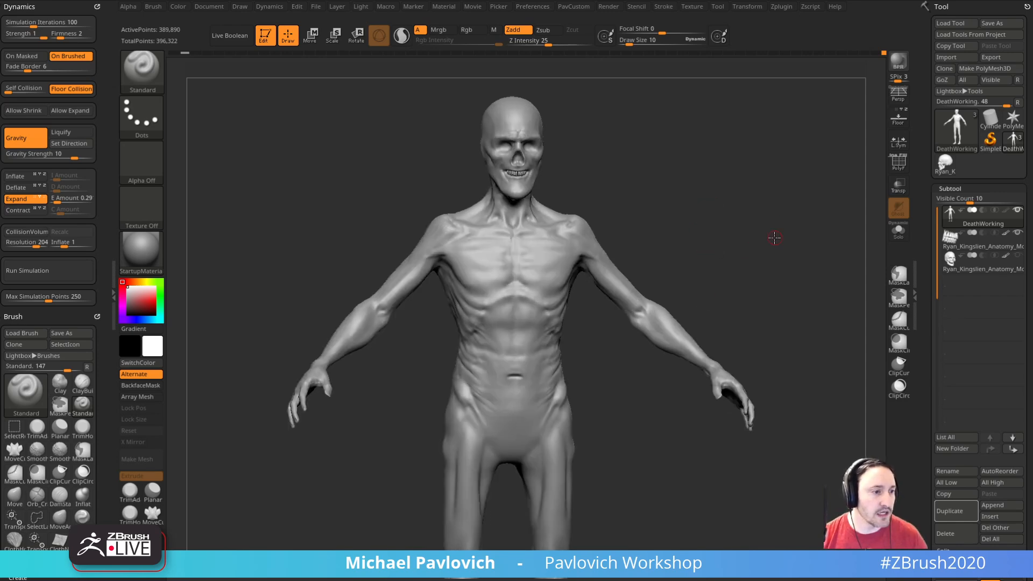
Step: Cut fine creases into the neck below the jaw with DamStandard at draw size 7
right_drag(781, 244, 605, 309)
mouse_move(674, 218)
alt+right_down()
mouse_move(673, 254)
mouse_move(765, 277)
mouse_move(651, 313)
alt+right_up()
key(s)
right_drag(721, 296, 754, 301)
key(b)
key(d)
key(s)
key(s)
click(533, 358)
mouse_move(542, 333)
mouse_down()
mouse_move(505, 392)
mouse_move(514, 330)
mouse_up()
mouse_move(704, 328)
alt+right_down()
mouse_move(698, 318)
mouse_move(598, 323)
alt+right_up()
ctrl+right_drag(747, 332, 646, 337)
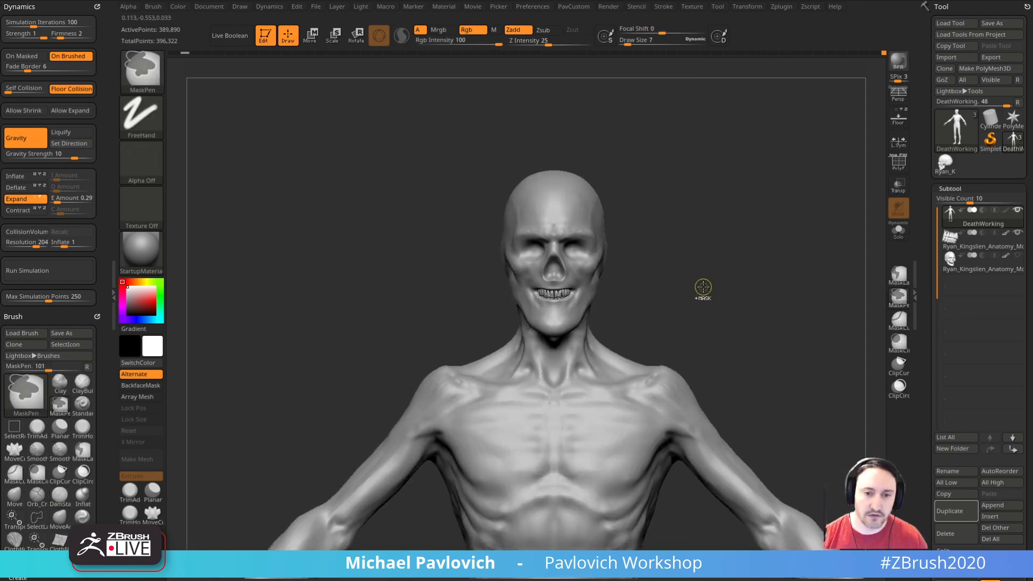
right_drag(695, 262, 703, 265)
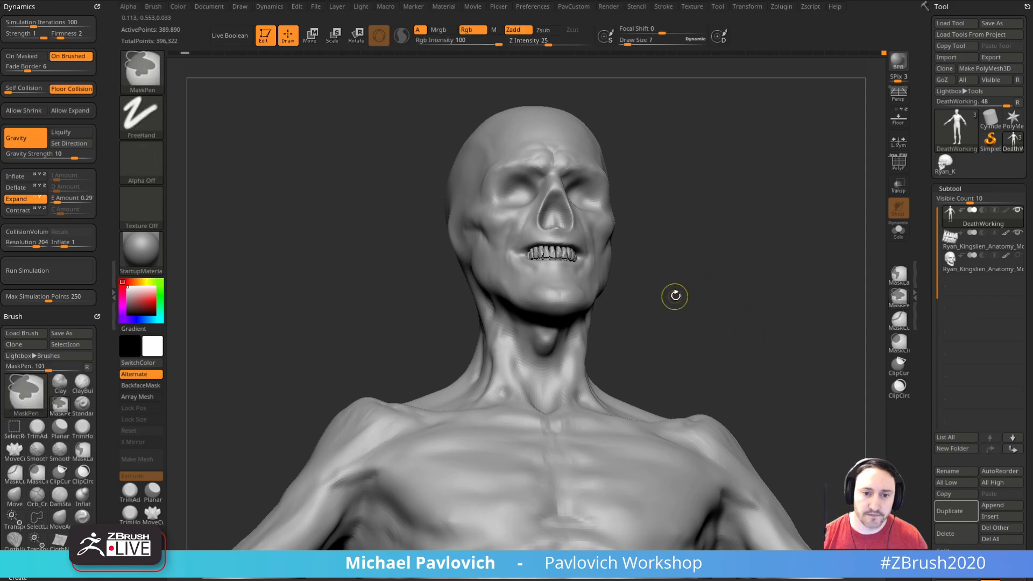
mouse_move(646, 312)
right_down()
mouse_move(578, 352)
mouse_move(676, 323)
mouse_move(487, 350)
right_up()
right_drag(540, 325, 729, 302)
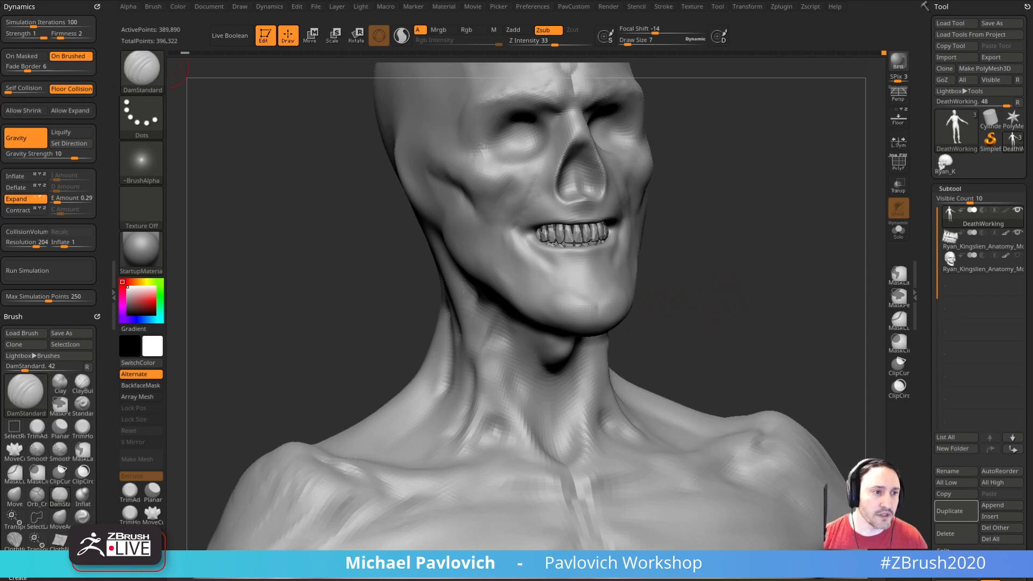
Step: Raise thin muscle strands along the side of the neck with the Standard brush
right_drag(825, 239, 483, 380)
key(b)
key(s)
key(t)
key(s)
right_drag(747, 215, 797, 218)
Step: Carve grooves between the neck tendons down to the collarbones with DamStandard at draw size 5
key(b)
key(d)
key(s)
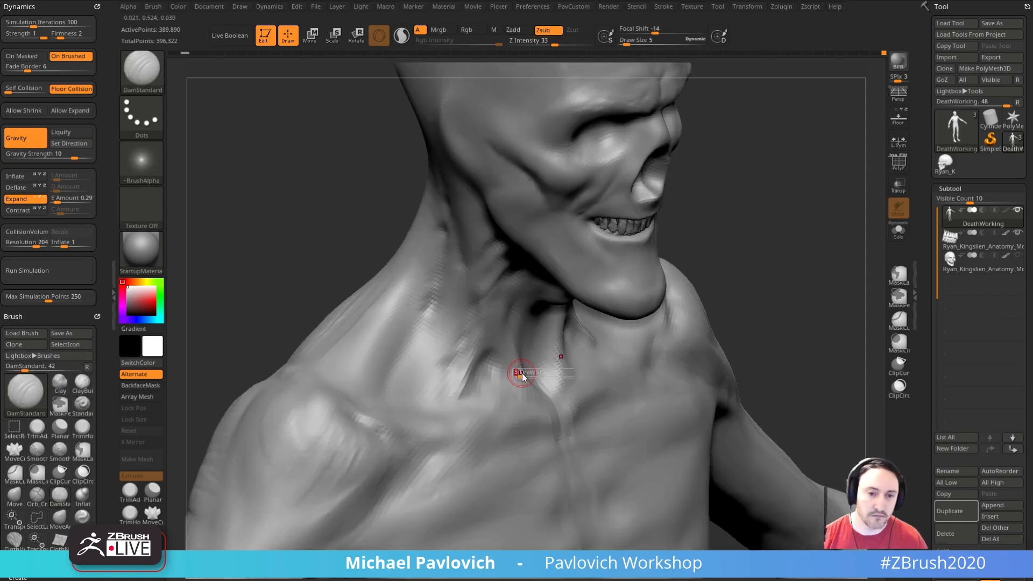
key(s)
click(483, 368)
right_drag(484, 357, 757, 218)
drag(757, 218, 718, 204)
drag(444, 374, 467, 417)
drag(769, 307, 729, 259)
drag(527, 340, 504, 413)
mouse_move(695, 263)
mouse_down()
mouse_move(717, 274)
mouse_move(750, 245)
mouse_up()
Step: Build up stringy tendons and skin folds under the jaw and down the neck with the Standard brush
key(b)
key(s)
key(t)
drag(527, 334, 511, 325)
drag(662, 269, 641, 260)
drag(478, 301, 441, 288)
drag(746, 258, 641, 271)
mouse_move(511, 283)
mouse_down()
mouse_move(533, 267)
mouse_move(438, 270)
mouse_move(627, 243)
mouse_up()
drag(569, 290, 470, 246)
mouse_move(754, 288)
mouse_down()
mouse_move(708, 284)
mouse_move(720, 240)
mouse_move(706, 242)
mouse_up()
drag(572, 272, 564, 260)
mouse_move(717, 221)
mouse_down()
mouse_move(784, 240)
mouse_move(757, 249)
mouse_move(768, 242)
mouse_move(764, 274)
mouse_up()
Step: Add volume to the cheek and jaw area with the Clay brush, adjusting its draw size between strokes
key(b)
key(c)
key(l)
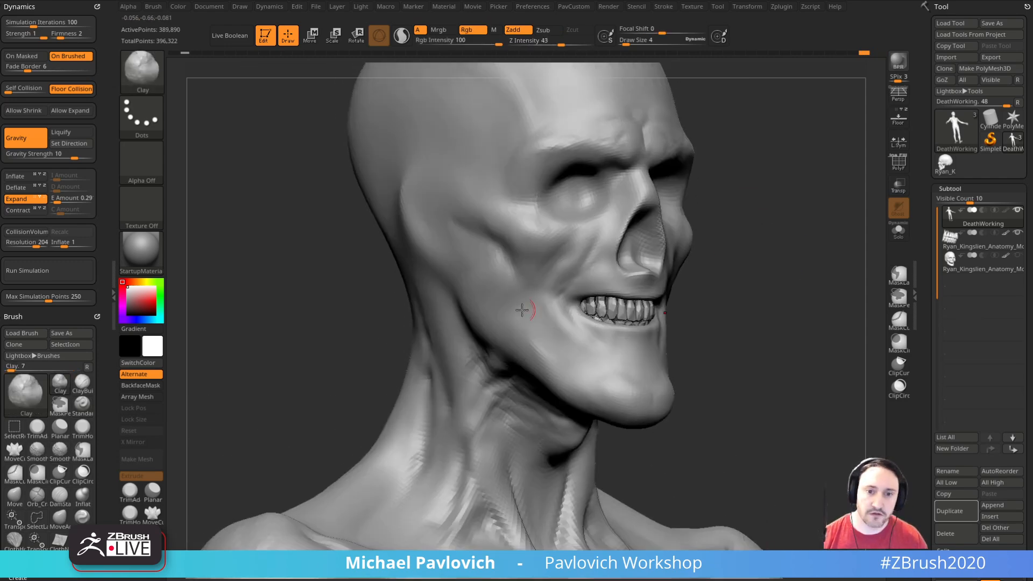
drag(397, 335, 513, 299)
key(bracketright)
key(bracketright)
key(bracketright)
key(bracketleft)
key(bracketleft)
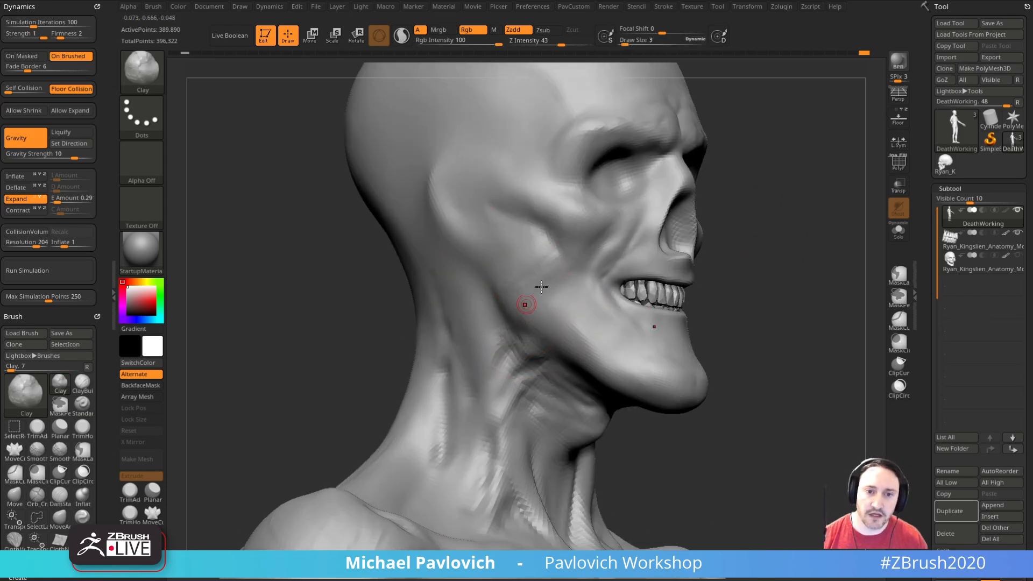
drag(715, 245, 506, 253)
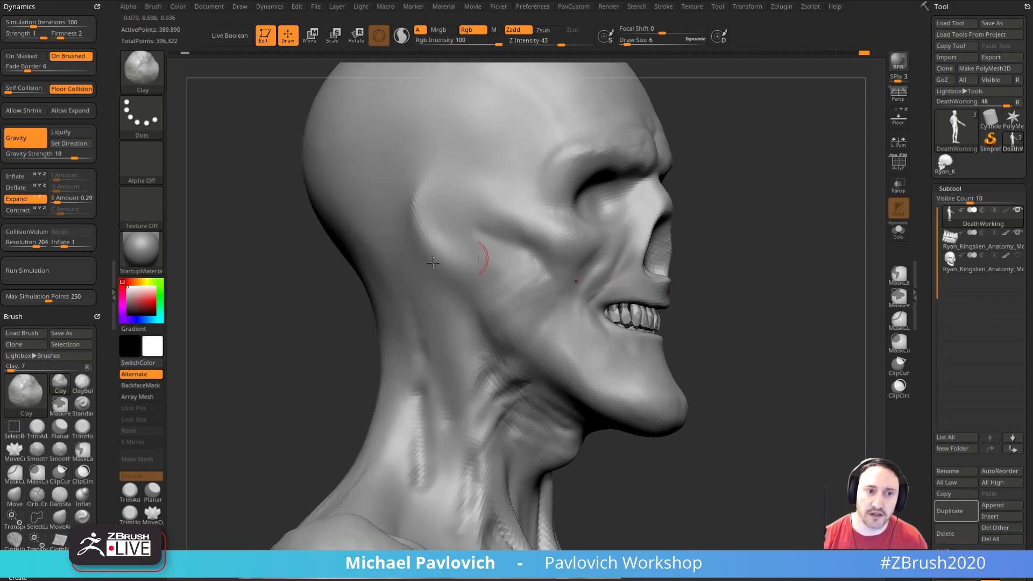
Step: Assign Alpha 06 to the Clay brush and build up the jaw muscle below the cheekbone
click(141, 162)
click(519, 208)
mouse_move(692, 270)
mouse_down()
mouse_move(511, 294)
mouse_move(498, 309)
mouse_move(539, 325)
mouse_up()
drag(713, 282, 622, 290)
drag(517, 350, 555, 322)
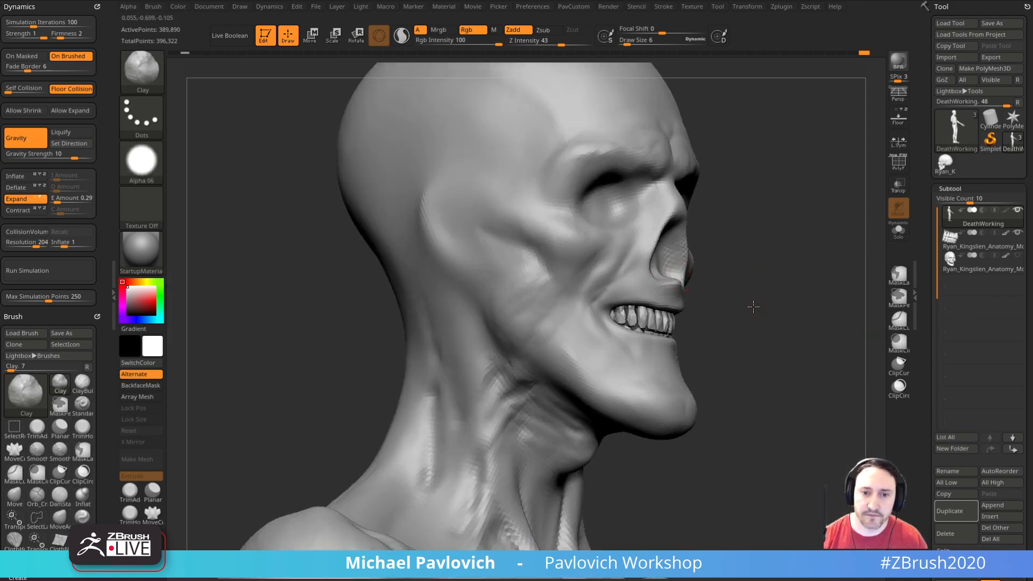
Step: Cut the upper lip line and mouth corner above the teeth with DamStandard at draw size 6
drag(763, 300, 679, 306)
mouse_move(805, 296)
mouse_down()
mouse_move(773, 270)
mouse_move(743, 286)
mouse_move(763, 295)
mouse_up()
key(shift+d)
key(shift+d)
key(b)
key(d)
key(s)
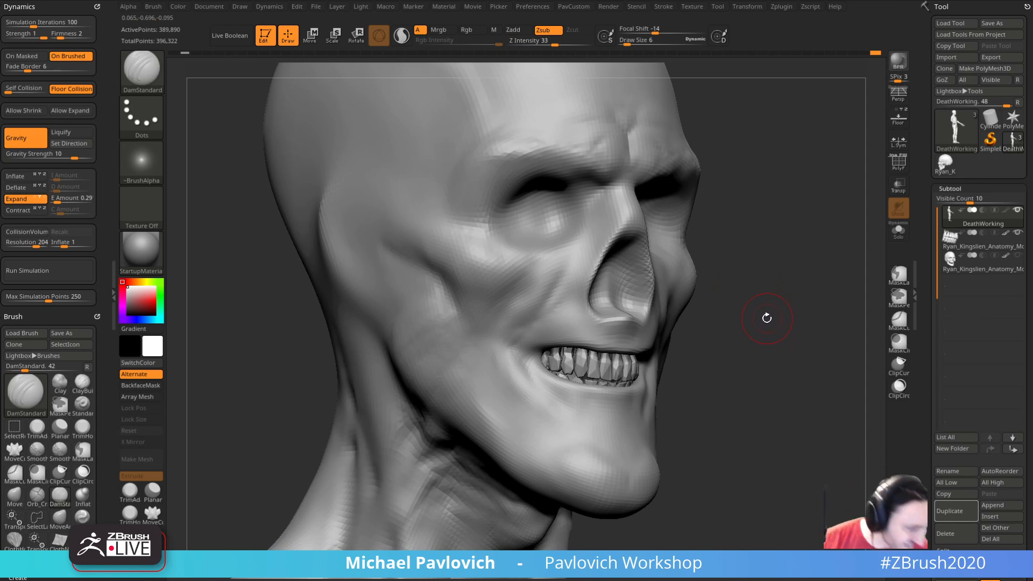
drag(777, 309, 801, 294)
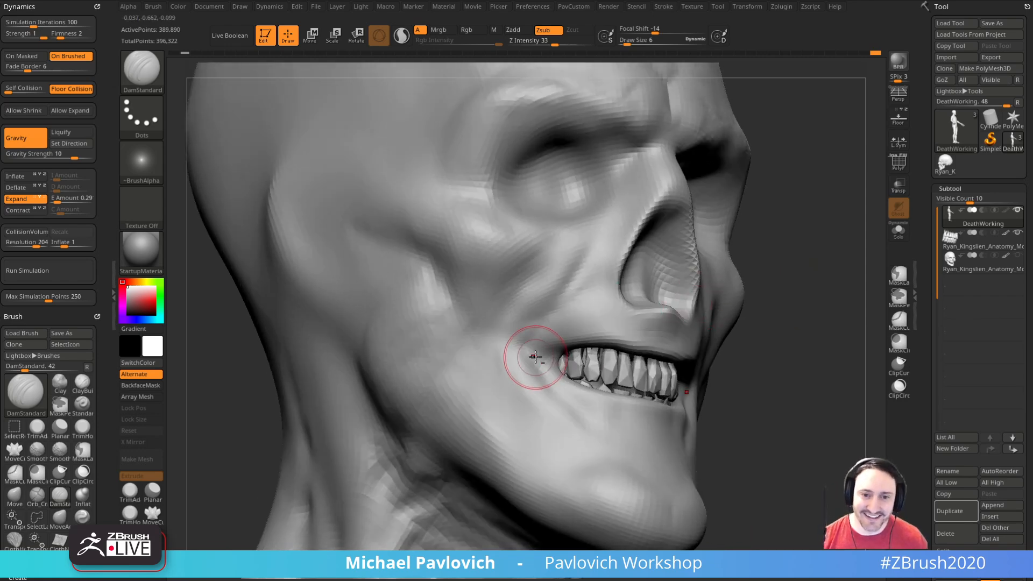
drag(540, 346, 589, 344)
drag(756, 323, 753, 329)
drag(549, 344, 592, 345)
mouse_move(730, 333)
mouse_down()
mouse_move(805, 374)
mouse_move(756, 282)
mouse_move(795, 333)
mouse_move(784, 330)
mouse_move(822, 336)
mouse_move(759, 308)
mouse_move(780, 300)
mouse_move(775, 348)
mouse_move(485, 306)
mouse_up()
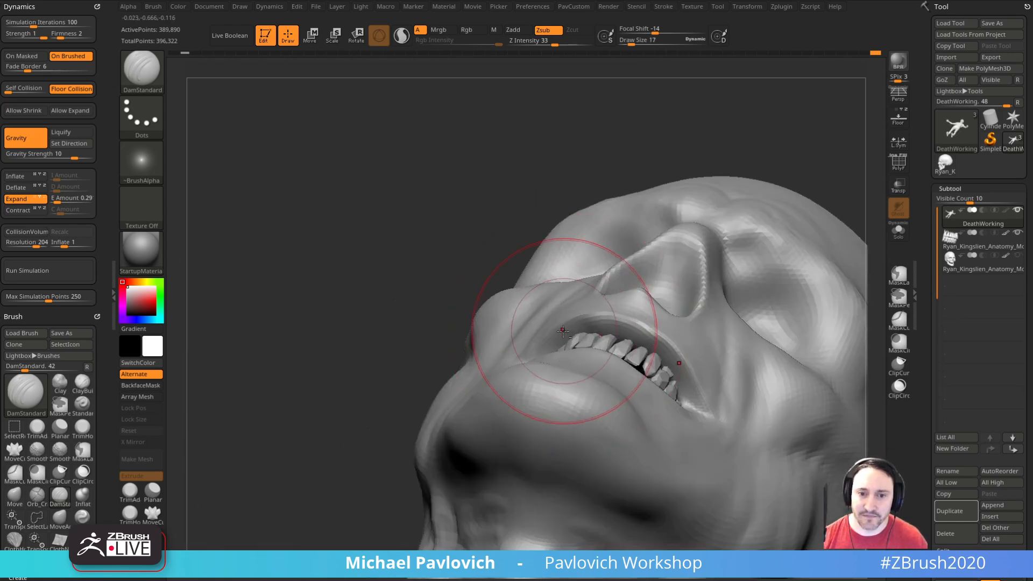
Step: Reshape the lips and mouth corners around the teeth with the Move brush
key(b)
key(m)
key(v)
drag(447, 270, 484, 313)
drag(596, 329, 585, 319)
drag(458, 371, 394, 402)
mouse_move(474, 327)
mouse_down()
mouse_move(609, 314)
mouse_move(746, 322)
mouse_move(642, 335)
mouse_move(689, 289)
mouse_move(608, 334)
mouse_up()
Step: Fill out the skin around the mouth with the Clay brush at a reduced draw size
key(b)
key(c)
key(l)
key(bracketleft)
mouse_move(533, 364)
mouse_down()
mouse_move(648, 348)
mouse_move(544, 357)
mouse_move(620, 359)
mouse_up()
mouse_move(774, 319)
shift+mouse_down()
mouse_move(796, 305)
mouse_move(850, 300)
shift+mouse_up()
Step: Adjust the mouth corners and surrounding cheek so the lips fit along the teeth, varying the brush size
key(b)
key(m)
key(a)
key(bracketright)
key(bracketright)
key(bracketleft)
drag(489, 324, 469, 320)
drag(722, 329, 625, 317)
key(bracketleft)
key(bracketleft)
key(s)
mouse_move(392, 369)
mouse_down()
mouse_move(405, 396)
mouse_move(768, 306)
mouse_move(796, 337)
mouse_move(495, 357)
mouse_move(450, 319)
mouse_up()
key(bracketright)
key(bracketright)
key(bracketright)
key(s)
mouse_move(776, 325)
mouse_down()
mouse_move(770, 331)
mouse_move(805, 346)
mouse_move(611, 334)
mouse_up()
drag(724, 326, 783, 339)
Step: Build up the cheek flesh beside the mouth corners with the Clay brush at draw size 5
key(b)
key(d)
key(s)
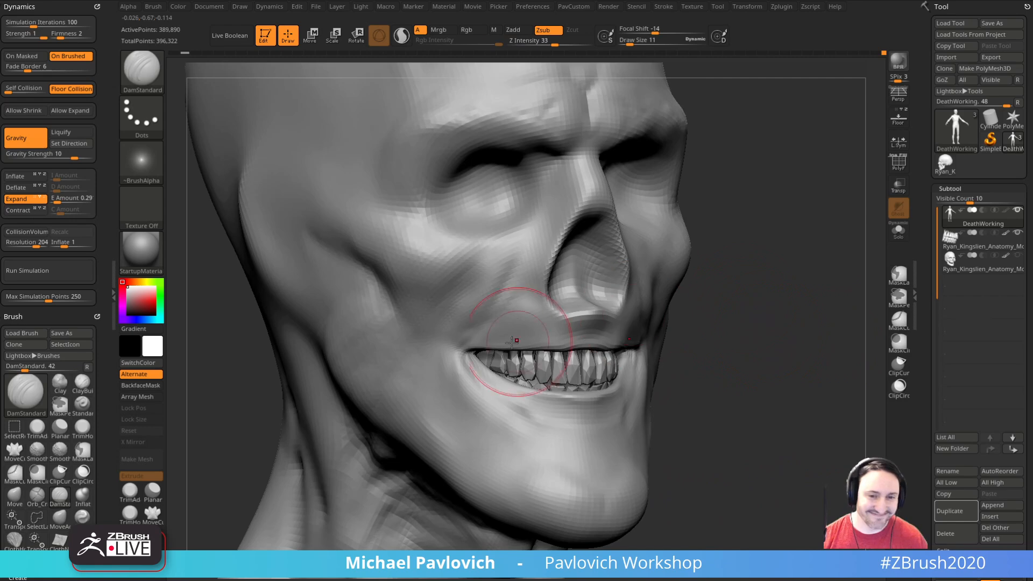
key(b)
key(c)
key(l)
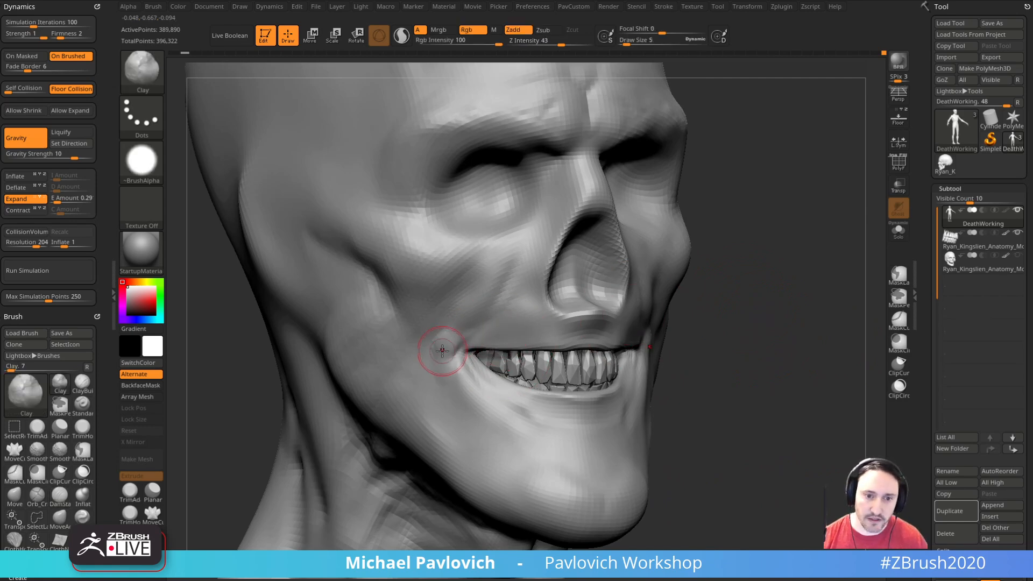
drag(712, 319, 692, 339)
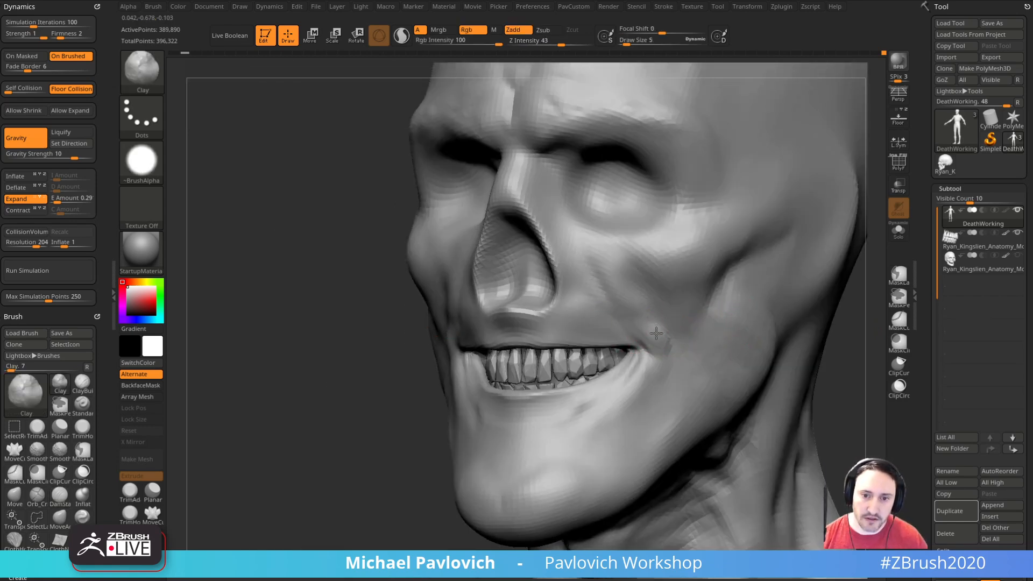
drag(280, 387, 372, 385)
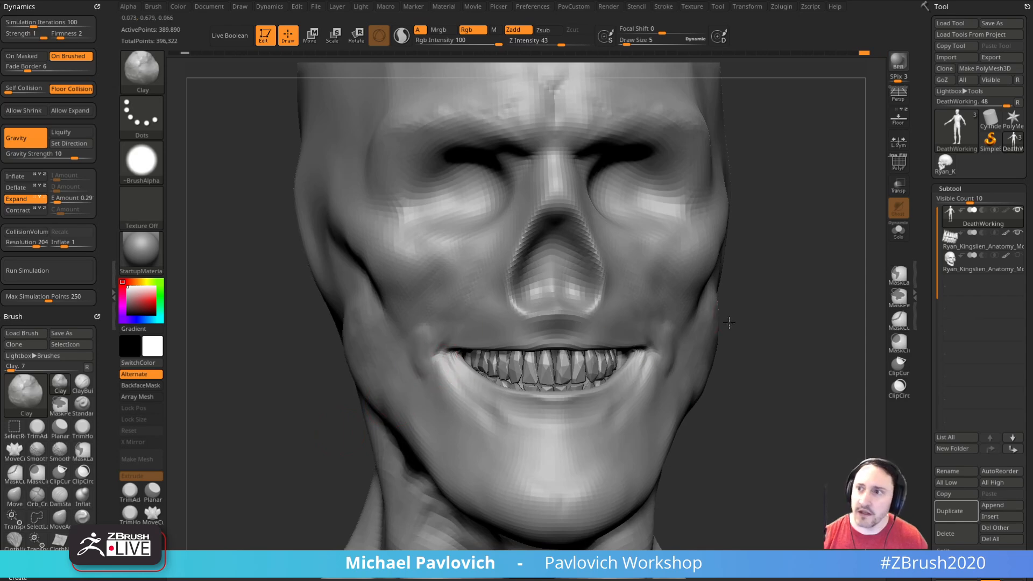
drag(724, 321, 749, 285)
shift+drag(496, 309, 465, 318)
Step: Cut fine cheek folds running from beside the nose toward the mouth corner with DamStandard at draw size 4
mouse_move(807, 318)
mouse_down()
mouse_move(727, 323)
mouse_move(666, 279)
mouse_move(670, 247)
mouse_up()
mouse_move(375, 422)
mouse_down()
mouse_move(761, 311)
mouse_move(738, 307)
mouse_move(746, 298)
mouse_move(762, 314)
mouse_up()
key(b)
key(d)
key(s)
key(s)
drag(581, 330, 579, 330)
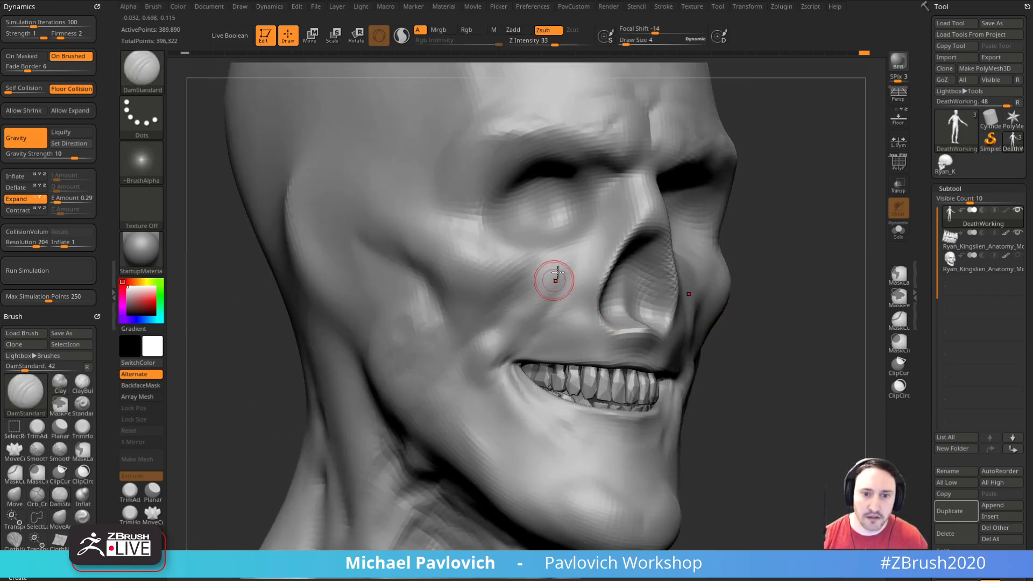
drag(768, 274, 764, 299)
mouse_move(584, 320)
shift+mouse_down()
mouse_move(588, 289)
mouse_move(541, 363)
mouse_move(558, 330)
shift+mouse_up()
key(s)
drag(576, 294, 538, 339)
shift+drag(573, 276, 526, 325)
Step: Carve creases from the mouth corners down toward the chin with DamStandard at draw size 7
drag(851, 302, 713, 309)
shift+drag(625, 276, 696, 378)
mouse_move(696, 378)
right_down()
mouse_move(775, 392)
mouse_move(761, 299)
mouse_move(780, 299)
mouse_move(745, 312)
right_up()
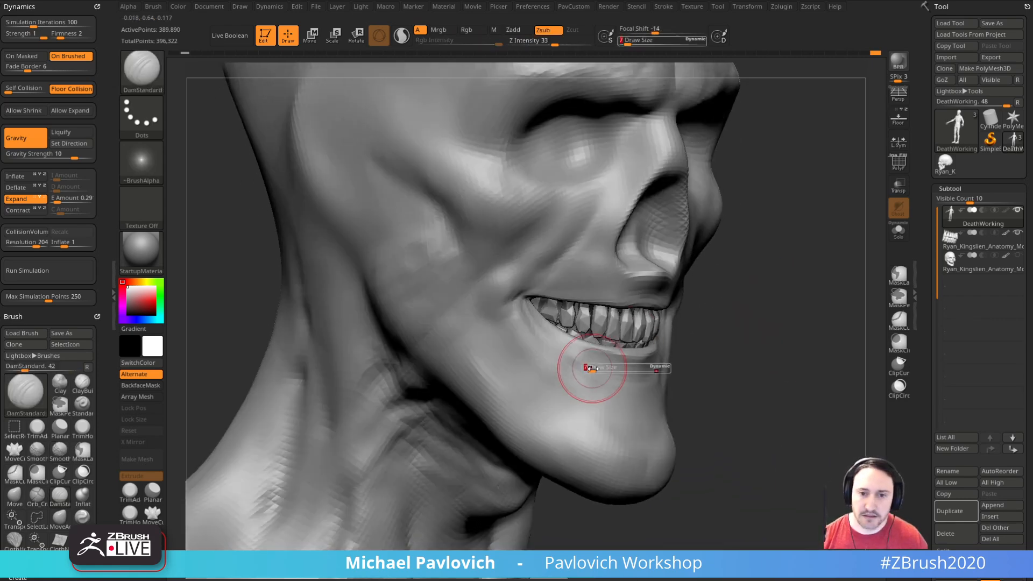
drag(720, 319, 566, 348)
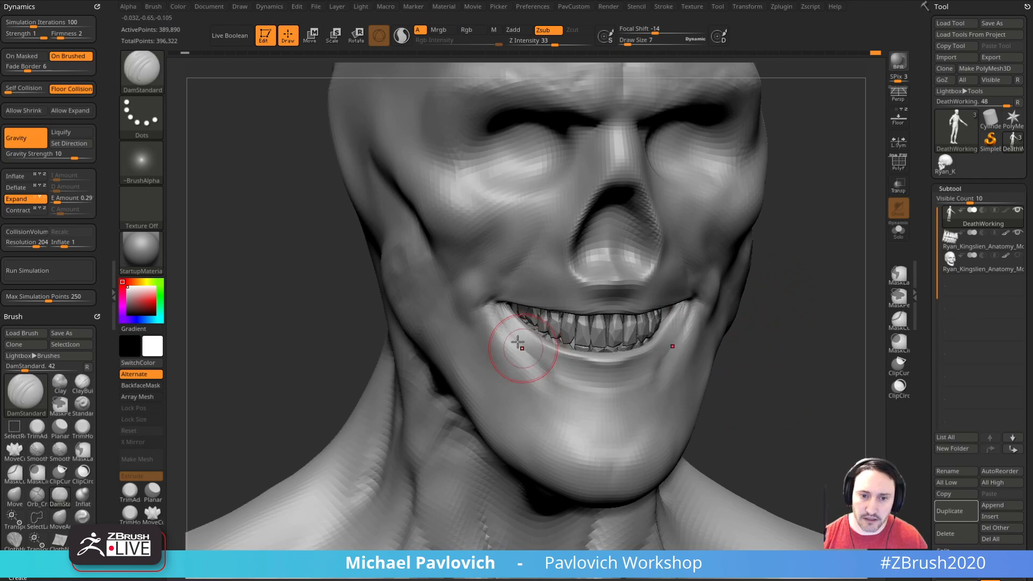
drag(753, 375, 690, 337)
key(shift)
drag(805, 352, 559, 367)
mouse_move(746, 317)
mouse_down()
mouse_move(756, 307)
mouse_move(563, 361)
mouse_up()
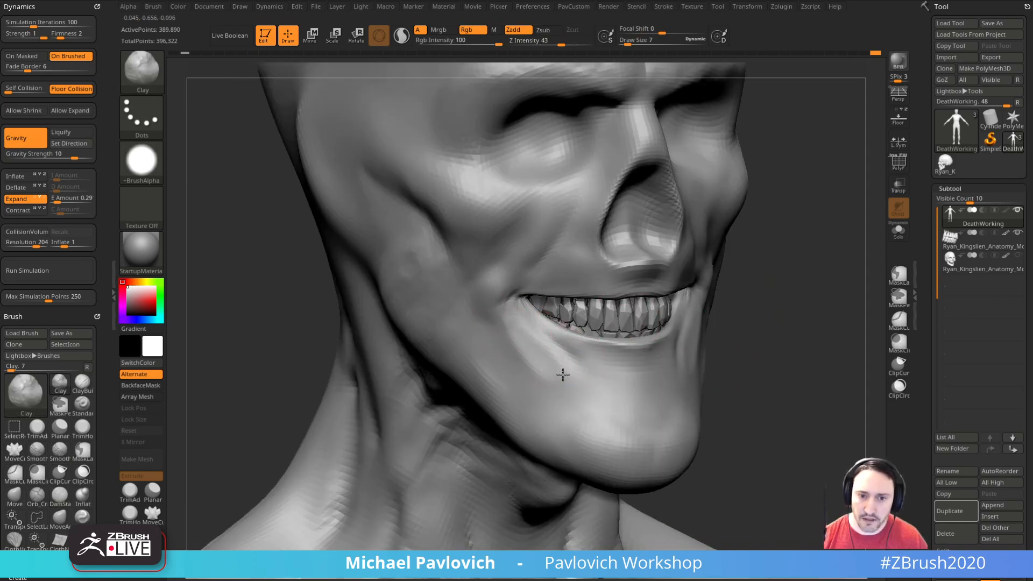
Step: Soften and fill the folds below the mouth corners with the Clay brush at draw size 7
drag(748, 361, 720, 335)
drag(432, 448, 518, 325)
drag(413, 402, 526, 346)
drag(576, 374, 680, 357)
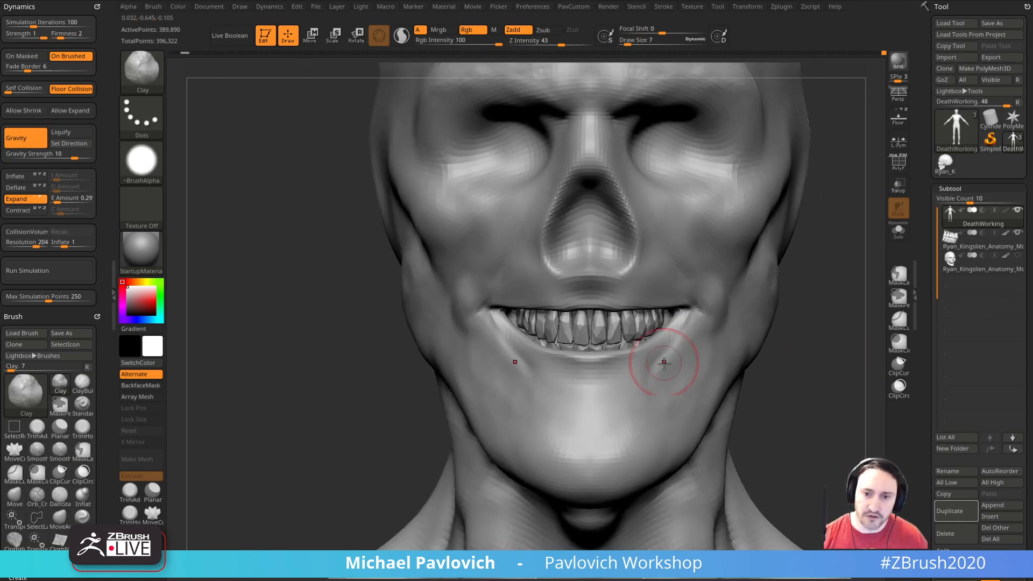
Step: Raise the front neck tendons beside the throat with the Standard brush at draw size 5
mouse_move(805, 394)
mouse_down()
mouse_move(797, 364)
mouse_move(807, 364)
mouse_move(776, 312)
mouse_move(784, 314)
mouse_move(722, 295)
mouse_up()
key(1)
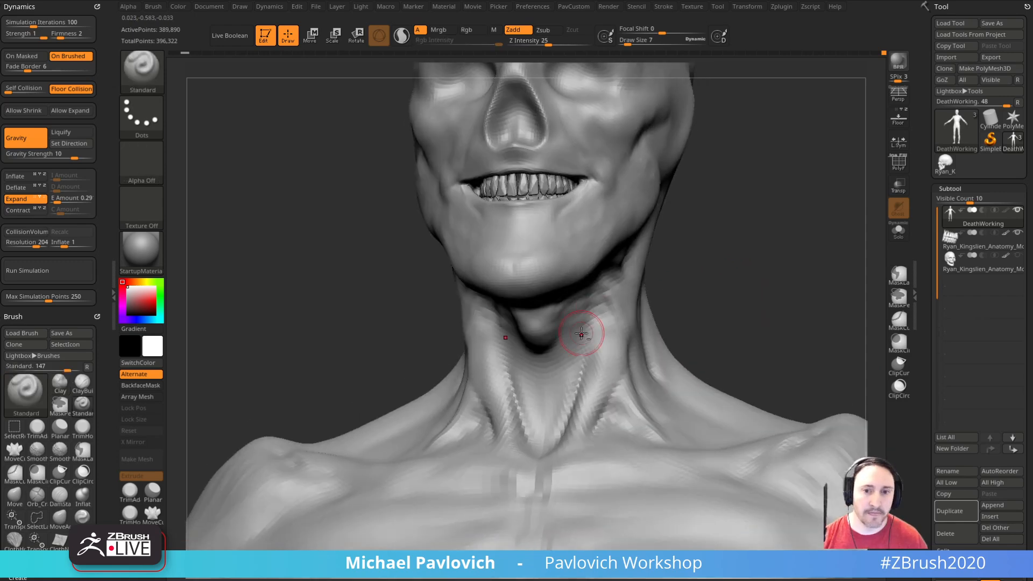
key(s)
click(573, 330)
drag(713, 301, 694, 288)
drag(761, 319, 747, 303)
key(s)
click(588, 308)
drag(580, 314, 584, 377)
drag(722, 327, 752, 347)
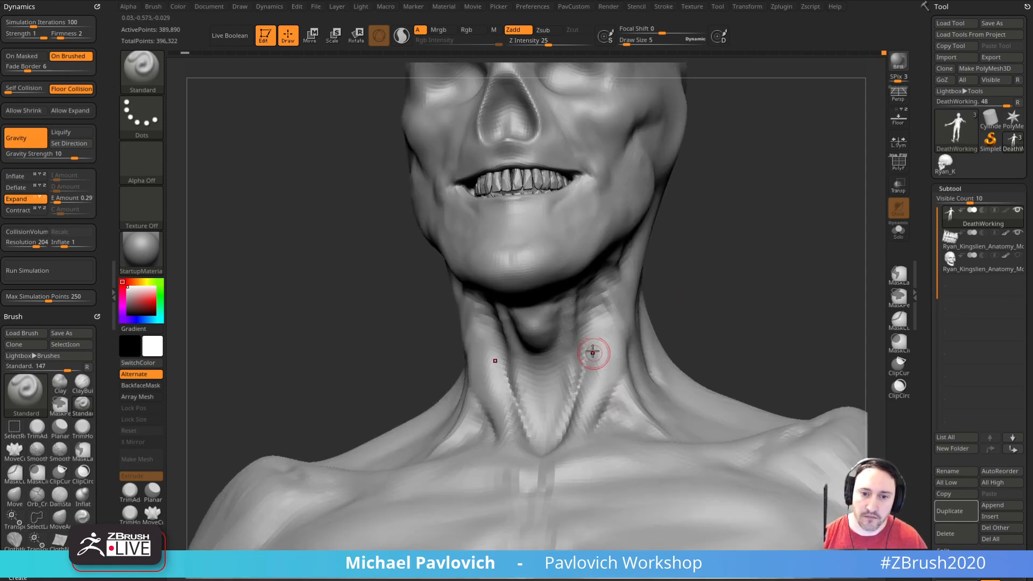
Step: Define the tendons along the side of the neck down to the collarbone with the Standard brush at draw size 5
drag(738, 289, 590, 303)
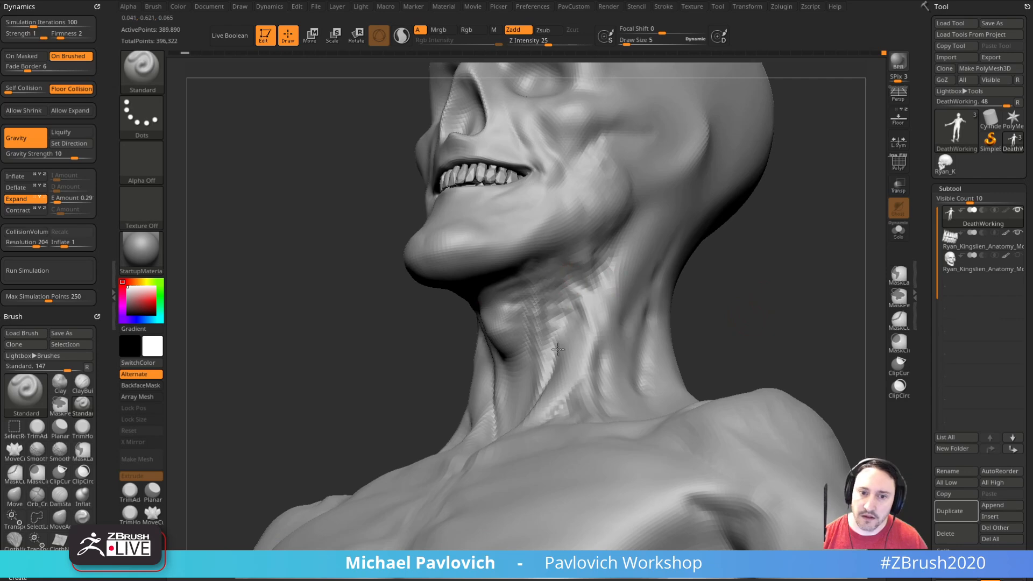
drag(562, 337, 563, 375)
mouse_move(704, 320)
mouse_down()
mouse_move(732, 311)
mouse_move(725, 288)
mouse_move(556, 322)
mouse_up()
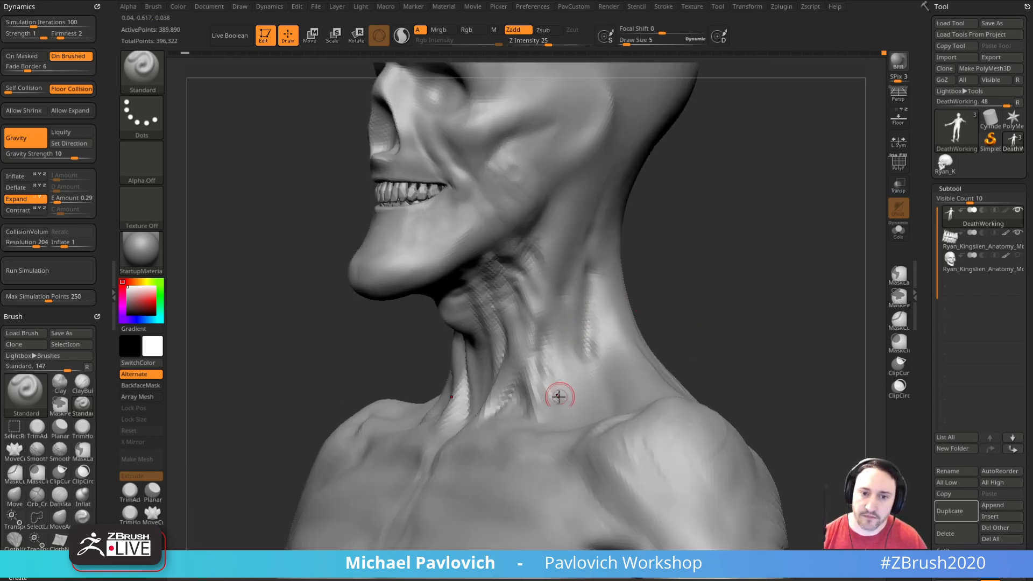
mouse_move(683, 277)
mouse_down()
mouse_move(662, 279)
mouse_move(745, 243)
mouse_move(721, 289)
mouse_move(743, 273)
mouse_move(641, 272)
mouse_up()
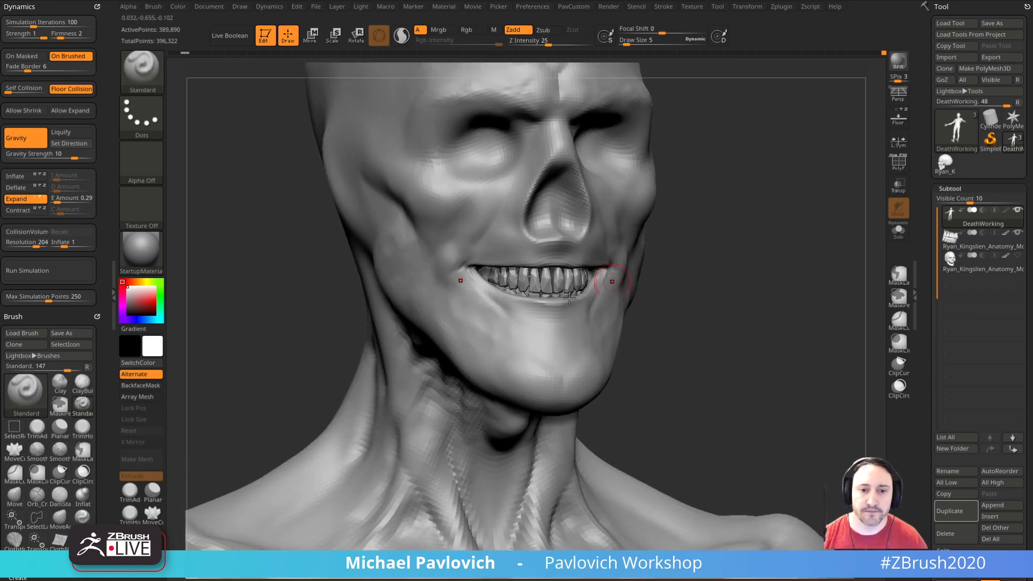
Step: Smooth and rework the flesh below the mouth corners and along the jaw
key(shift)
shift+drag(560, 332, 576, 344)
mouse_move(686, 345)
mouse_down()
mouse_move(818, 334)
mouse_move(798, 334)
mouse_move(792, 358)
mouse_up()
key(s)
drag(591, 447, 591, 446)
key(1)
mouse_move(699, 382)
mouse_down()
mouse_move(766, 330)
mouse_move(796, 323)
mouse_move(718, 325)
mouse_move(775, 330)
mouse_move(820, 315)
mouse_move(777, 318)
mouse_move(784, 337)
mouse_move(768, 335)
mouse_move(764, 312)
mouse_up()
key(2)
Step: Carve creases at the outer corners of the eye sockets with DamStandard at draw size 5
key(s)
mouse_move(775, 213)
alt+mouse_down()
mouse_move(787, 269)
mouse_move(559, 269)
alt+mouse_up()
key(b)
key(d)
key(s)
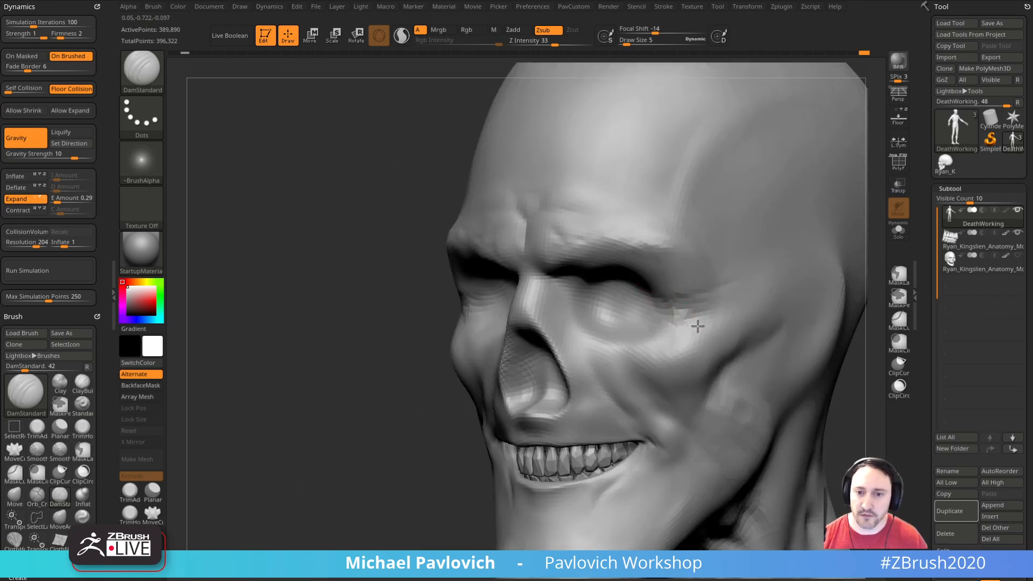
mouse_move(494, 349)
mouse_down()
mouse_move(697, 292)
mouse_move(650, 274)
mouse_up()
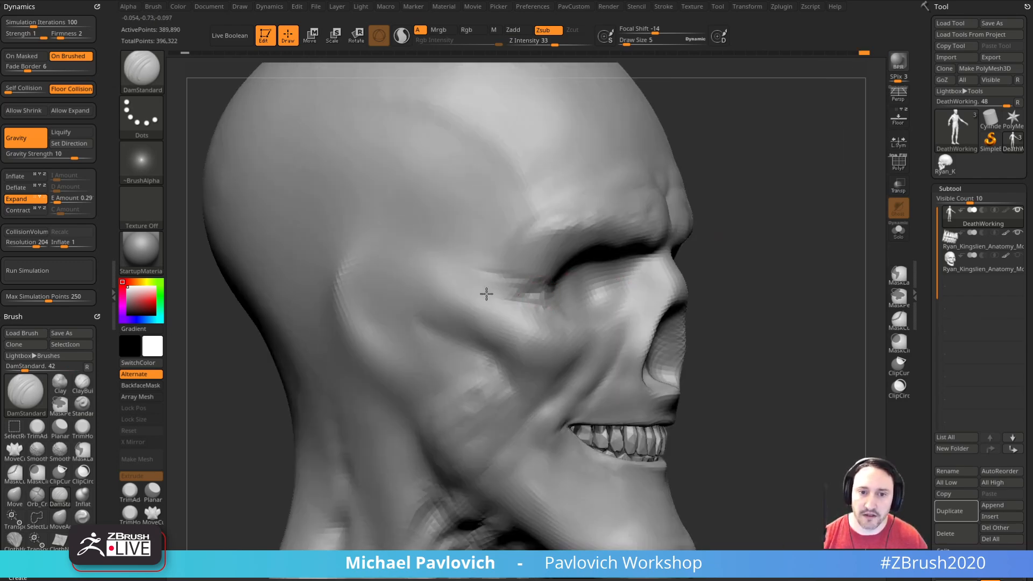
drag(740, 268, 614, 286)
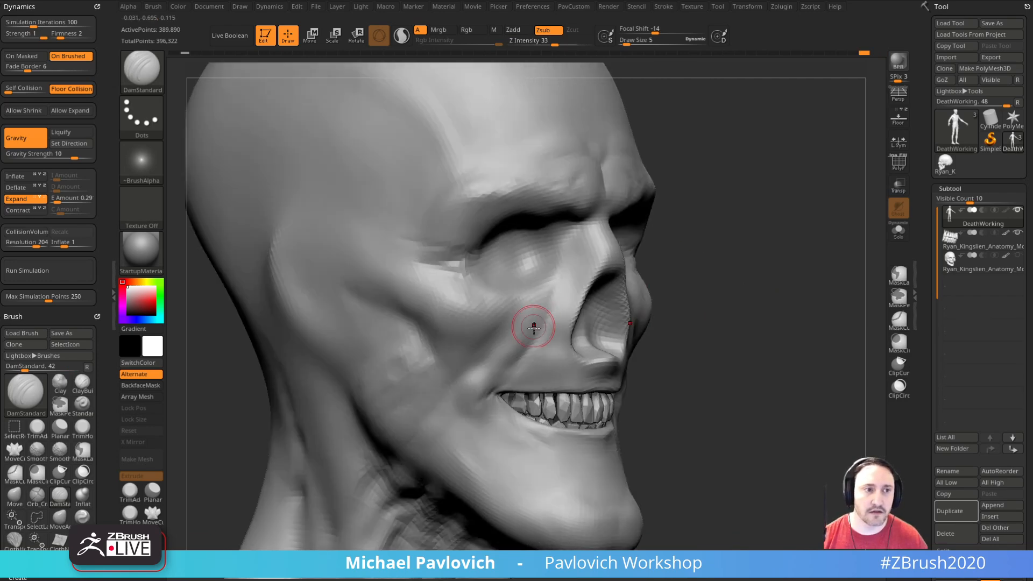
right_drag(559, 329, 505, 325)
Step: Raise fleshy folds under the cheekbones and beside the nose with the Standard brush at draw size 5
key(b)
key(s)
key(t)
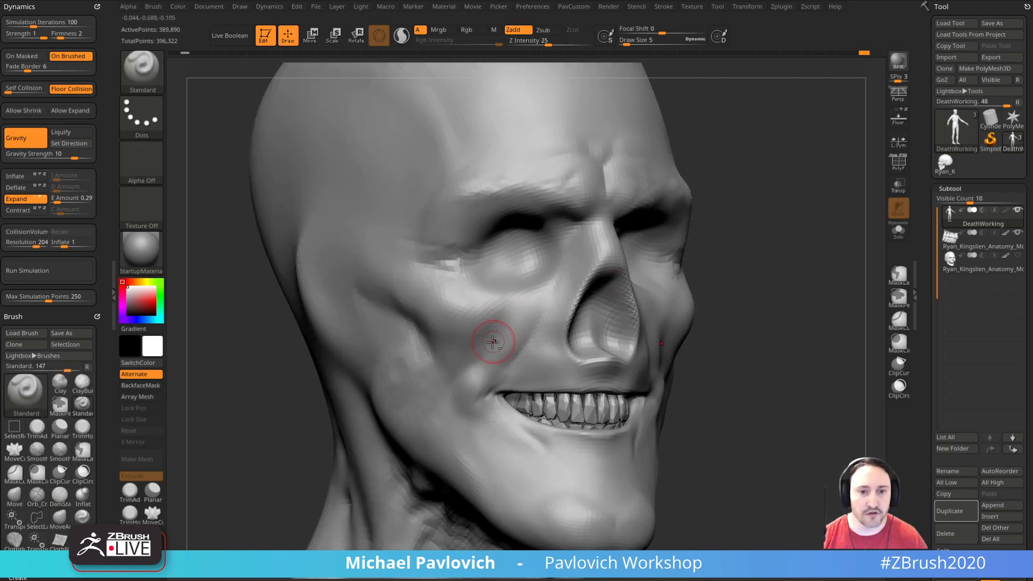
drag(469, 334, 528, 327)
drag(764, 302, 589, 310)
mouse_move(642, 323)
mouse_down()
mouse_move(657, 326)
mouse_move(632, 348)
mouse_move(624, 333)
mouse_up()
shift+drag(627, 328, 684, 315)
mouse_move(323, 352)
mouse_down()
mouse_move(462, 356)
mouse_move(464, 340)
mouse_up()
mouse_move(758, 307)
alt+mouse_down()
mouse_move(781, 290)
mouse_move(489, 330)
mouse_move(508, 311)
mouse_move(651, 306)
mouse_move(701, 321)
mouse_move(712, 311)
alt+mouse_up()
Step: Fill out the lower edge of the cheekbones with the Clay brush at draw size 6 and smooth the cheek
key(b)
key(c)
key(l)
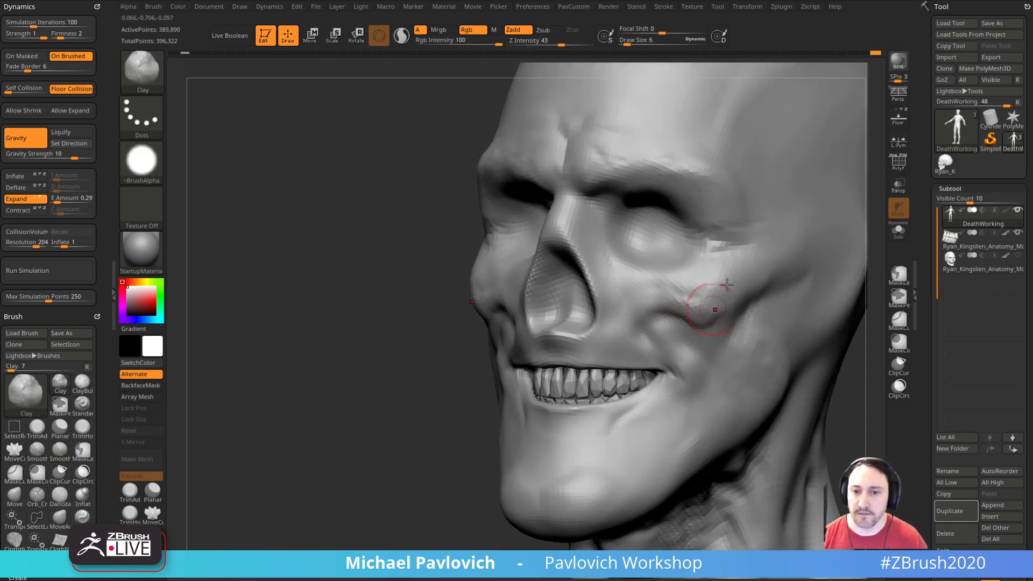
drag(366, 328, 497, 334)
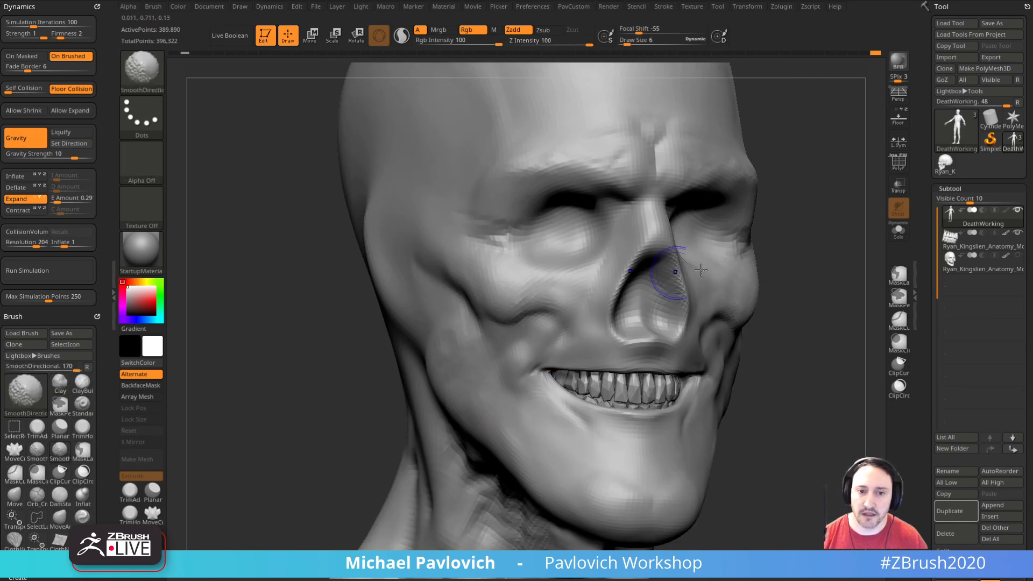
drag(835, 261, 797, 258)
Step: Build up strands of flesh between the cheekbones and mouth corners with ClayBuildup at draw size 5
key(b)
key(c)
key(b)
drag(786, 293, 715, 304)
mouse_move(856, 323)
alt+mouse_down()
mouse_move(798, 316)
mouse_move(861, 316)
alt+mouse_up()
drag(749, 269, 797, 281)
key(bracketleft)
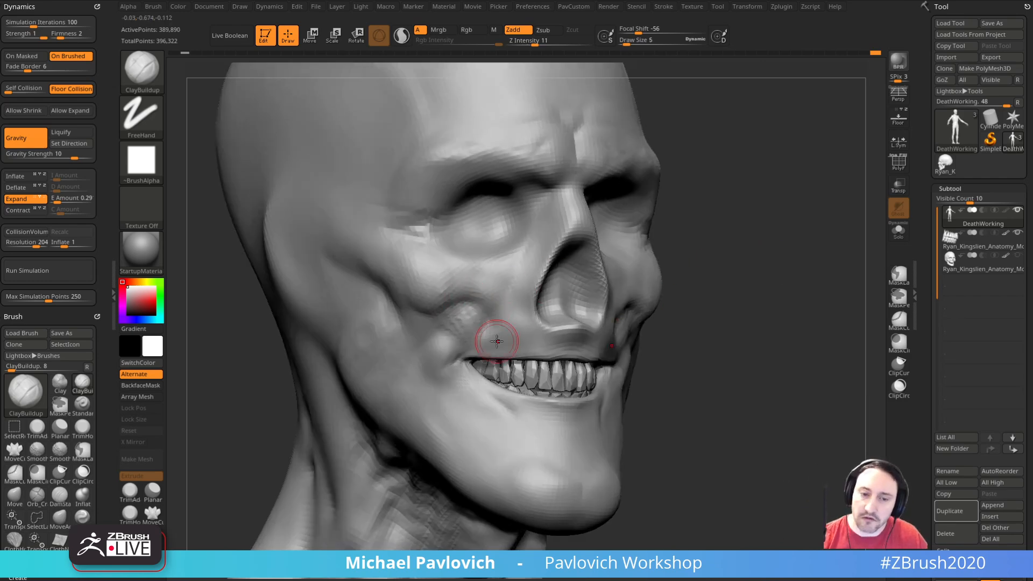
drag(799, 337, 575, 297)
drag(465, 277, 469, 251)
drag(748, 285, 675, 289)
drag(655, 250, 623, 239)
mouse_move(801, 306)
mouse_down()
mouse_move(787, 279)
mouse_move(768, 297)
mouse_move(744, 278)
mouse_up()
Step: Cut wrinkles above the upper lip and beside the mouth corners with DamStandard at draw size 4
key(b)
key(d)
key(s)
drag(724, 325, 675, 318)
drag(736, 304, 665, 321)
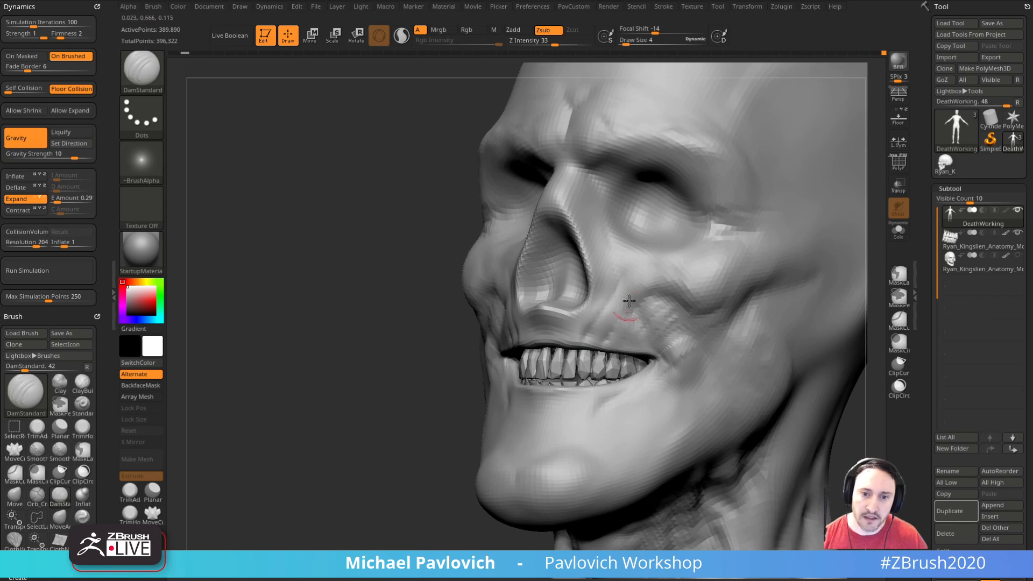
drag(404, 383, 497, 371)
drag(633, 306, 518, 294)
mouse_move(679, 311)
mouse_down()
mouse_move(673, 281)
mouse_move(650, 276)
mouse_up()
key(s)
drag(498, 265, 514, 259)
mouse_move(658, 274)
mouse_down()
mouse_move(678, 271)
mouse_move(654, 277)
mouse_move(692, 296)
mouse_move(726, 277)
mouse_move(539, 341)
mouse_up()
Step: Add volume below the lower lip and mouth corners with the Clay brush at draw size 5
key(b)
key(c)
key(l)
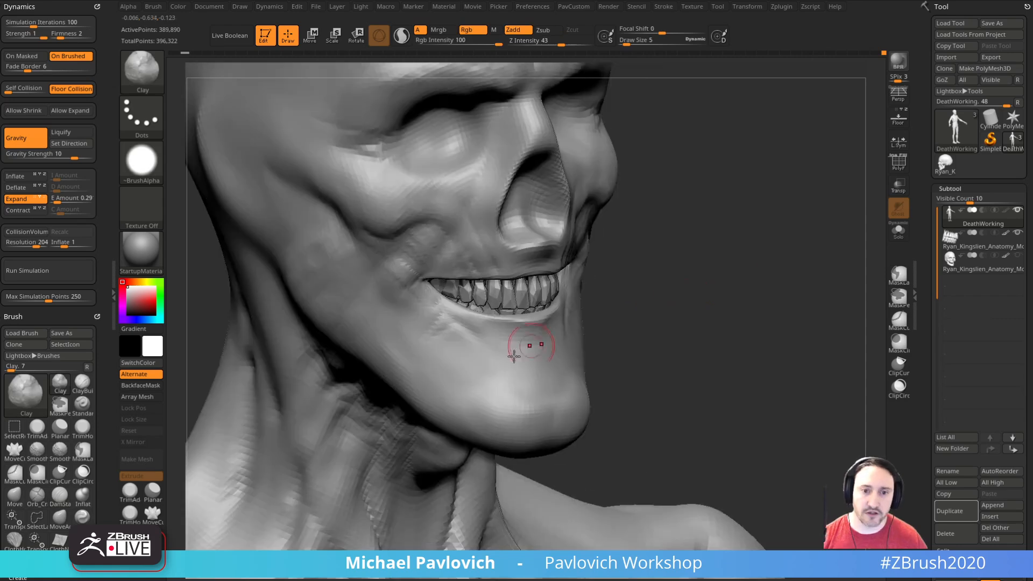
mouse_move(688, 325)
mouse_down()
mouse_move(710, 311)
mouse_move(597, 342)
mouse_up()
mouse_move(740, 312)
mouse_down()
mouse_move(762, 306)
mouse_move(525, 300)
mouse_up()
Step: Carve fine wrinkles around the lips and mouth corners with DamStandard at draw sizes 1 and 2
key(b)
key(d)
key(s)
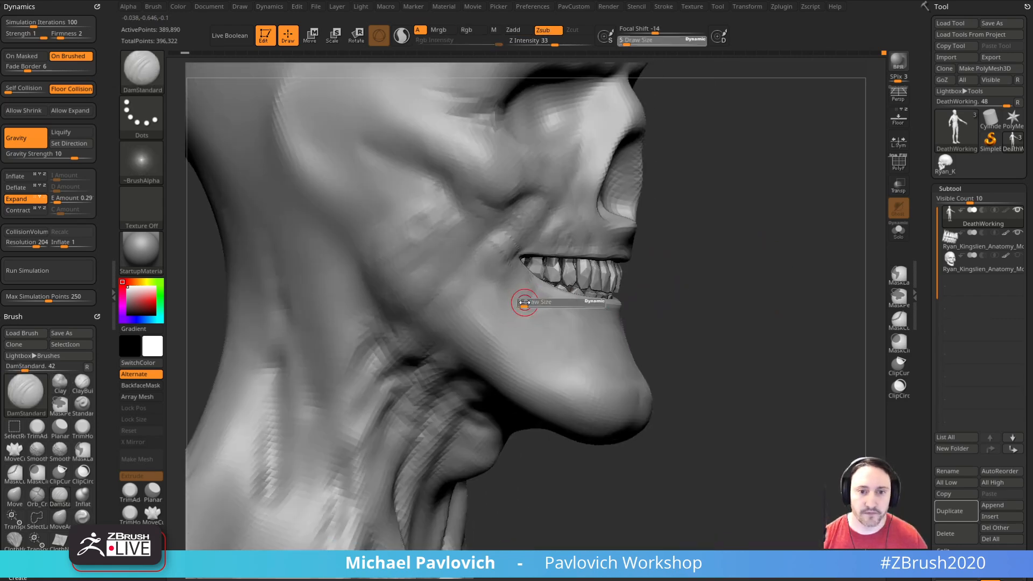
key(bracketleft)
mouse_move(694, 301)
mouse_down()
mouse_move(584, 311)
mouse_move(692, 302)
mouse_move(655, 305)
mouse_up()
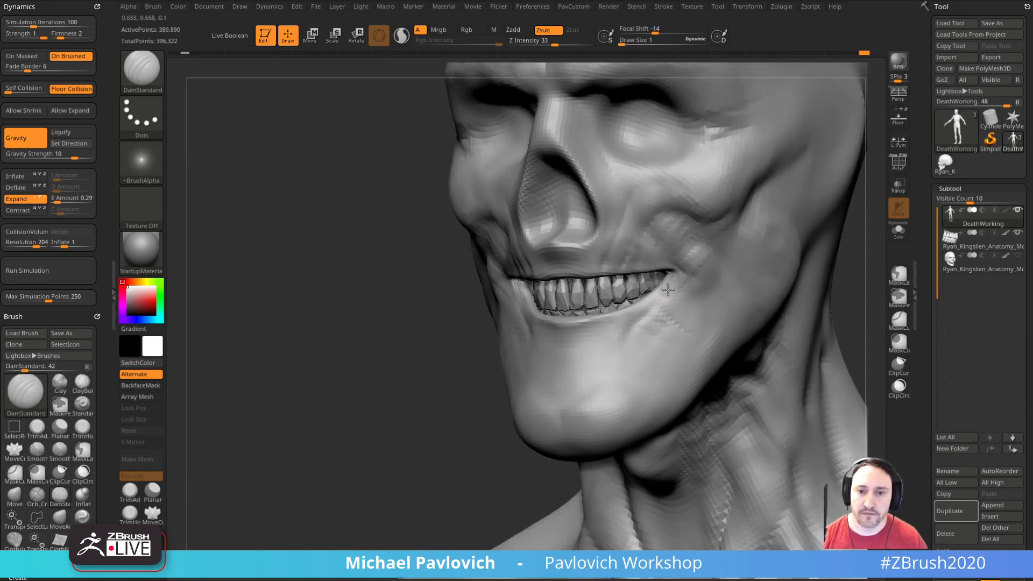
right_drag(403, 397, 495, 377)
key(bracketleft)
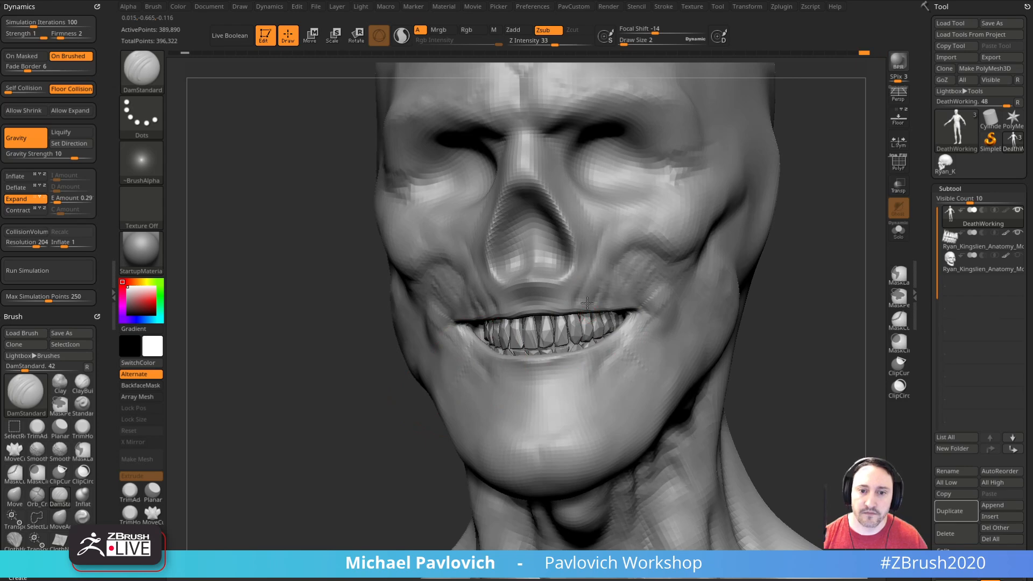
right_drag(725, 278, 706, 267)
Step: Deepen the creases around the mouth and beside the nose with DamStandard at draw size 3
text(s3)
mouse_move(662, 276)
mouse_down()
mouse_move(643, 314)
mouse_move(682, 289)
mouse_up()
mouse_move(414, 361)
right_down()
mouse_move(750, 306)
mouse_move(554, 328)
right_up()
right_drag(657, 311, 770, 328)
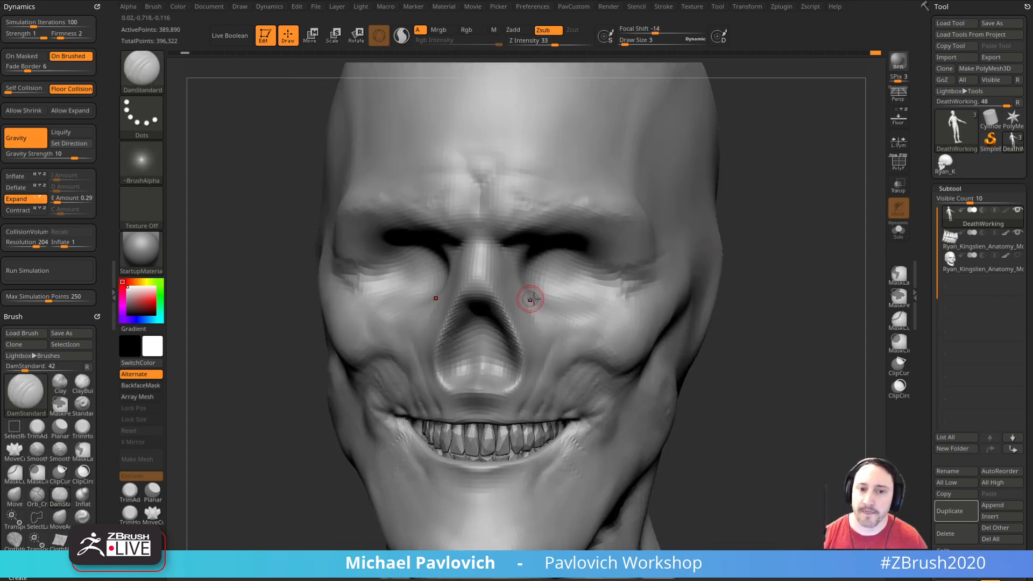
Step: Carve vertical frown lines between the brows with DamStandard at draw size 5
mouse_move(554, 293)
right_down()
mouse_move(764, 273)
mouse_move(657, 276)
mouse_move(780, 261)
mouse_move(788, 304)
mouse_move(768, 250)
mouse_move(653, 260)
right_up()
key([)
drag(645, 253, 627, 265)
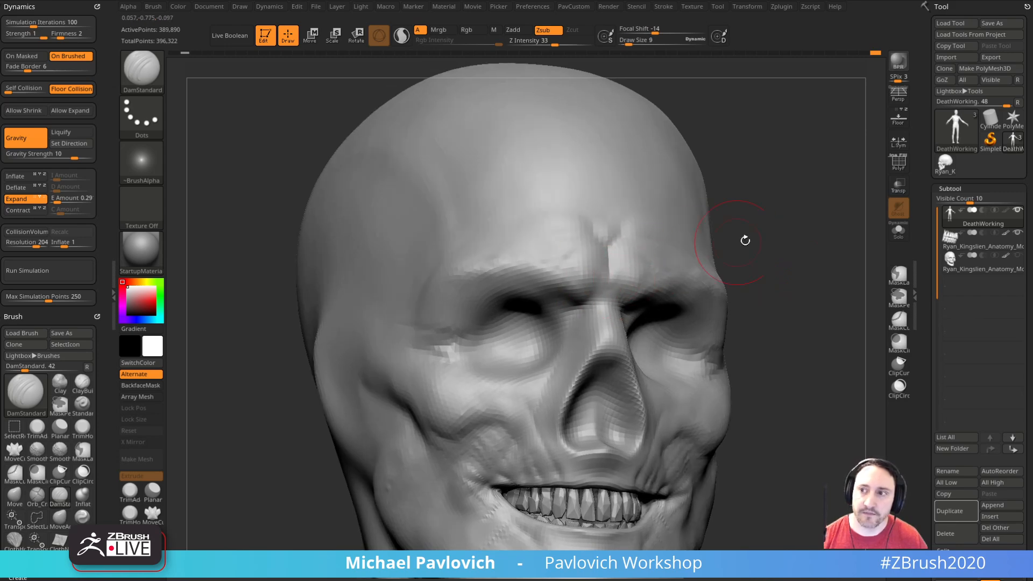
right_drag(699, 249, 634, 278)
mouse_move(615, 294)
mouse_down()
mouse_move(616, 254)
mouse_move(624, 292)
mouse_up()
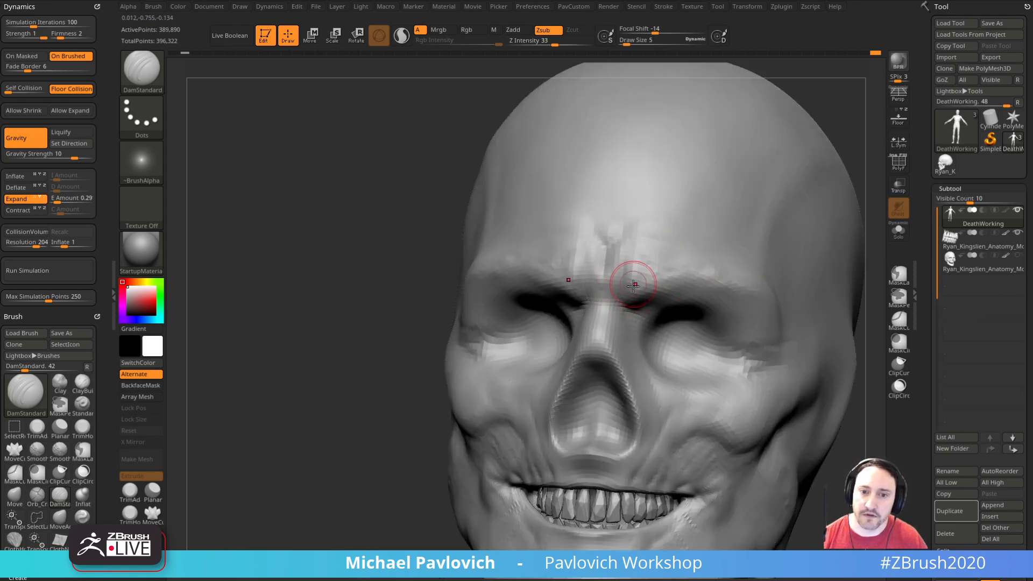
right_drag(850, 150, 733, 152)
right_drag(632, 261, 653, 240)
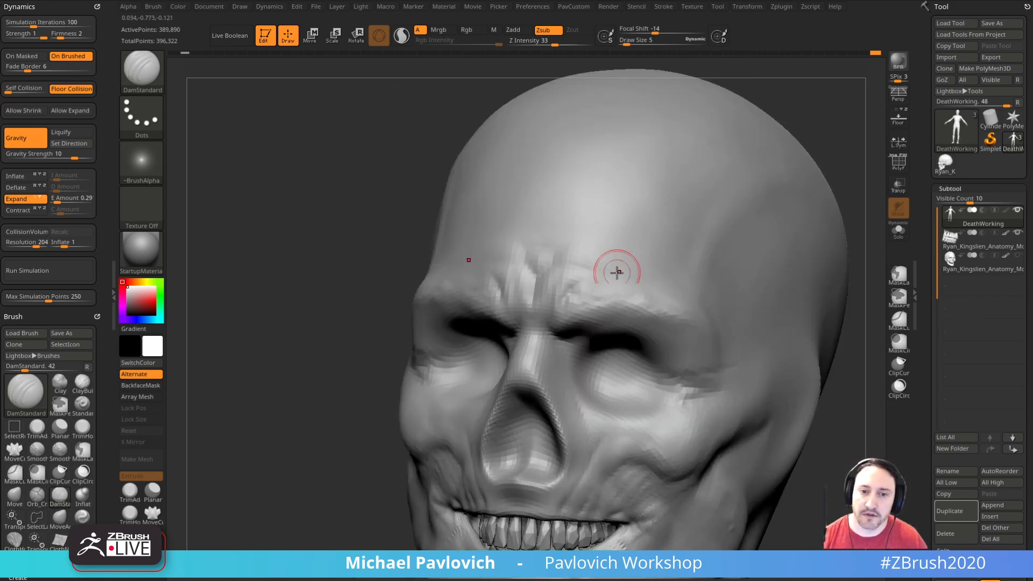
Step: Cut angry furrows above the inner brows and sharpen the brow creases with DamStandard at draw size 5
mouse_move(795, 121)
right_down()
mouse_move(793, 145)
mouse_move(579, 271)
right_up()
right_drag(431, 264, 483, 304)
right_drag(720, 223, 600, 252)
right_drag(714, 256, 499, 310)
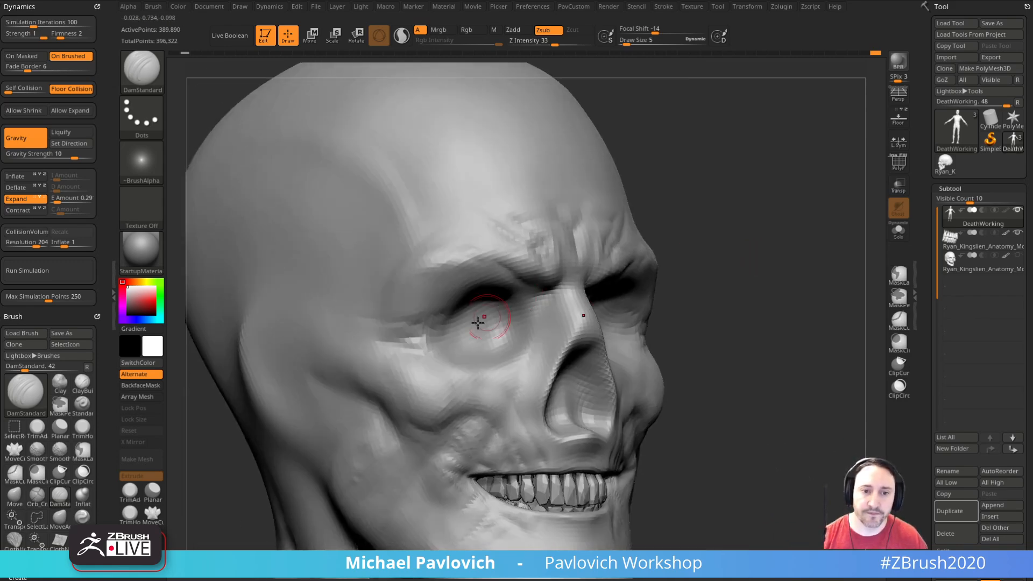
right_drag(367, 351, 603, 274)
Step: Build up the jaw muscle below the cheekbone with the Clay brush
mouse_move(773, 260)
right_down()
mouse_move(772, 341)
mouse_move(734, 299)
mouse_move(839, 312)
mouse_move(812, 308)
mouse_move(835, 330)
mouse_move(805, 318)
mouse_move(795, 268)
mouse_move(560, 272)
right_up()
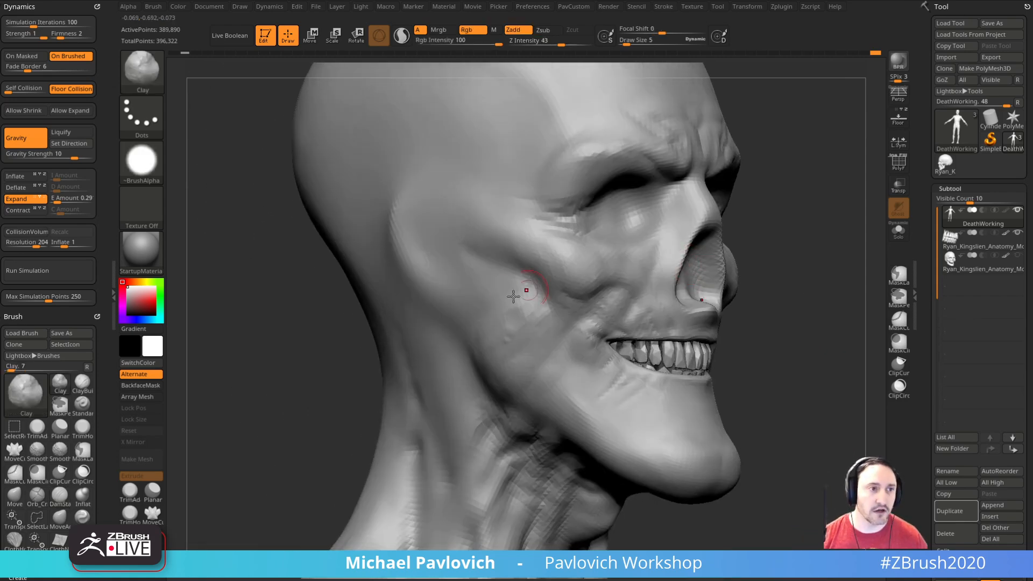
key(b)
key(c)
key(l)
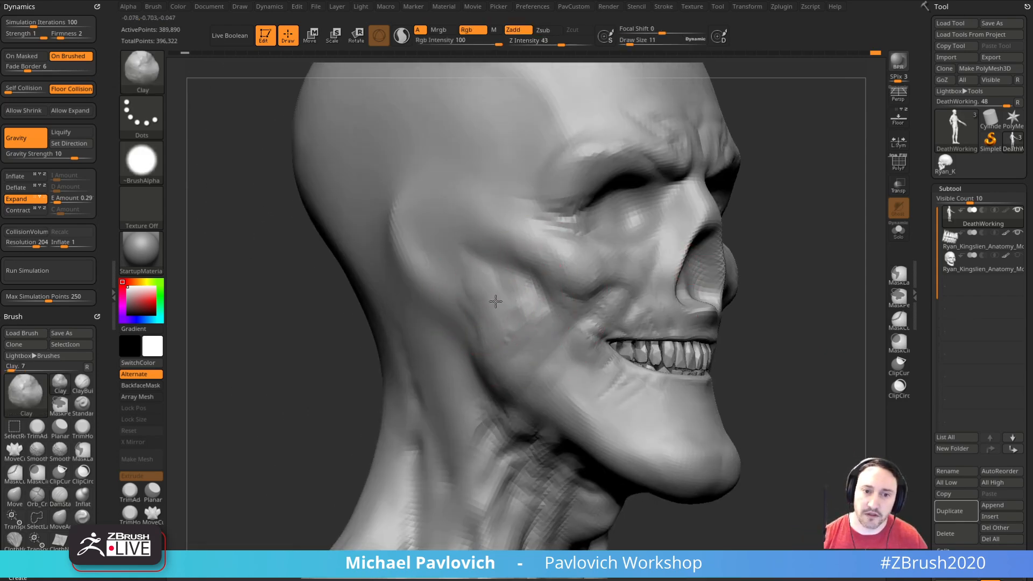
Step: Extend the bony cheekbone arch back toward the ear area with ClayBuildup at draw size 5
key(b)
key(c)
key(b)
key(s)
mouse_move(477, 281)
mouse_down()
mouse_move(511, 294)
mouse_move(525, 281)
mouse_up()
right_drag(813, 239, 745, 257)
key(bracketright)
mouse_move(484, 262)
mouse_down()
mouse_move(450, 257)
mouse_move(475, 248)
mouse_move(526, 269)
mouse_move(513, 257)
mouse_up()
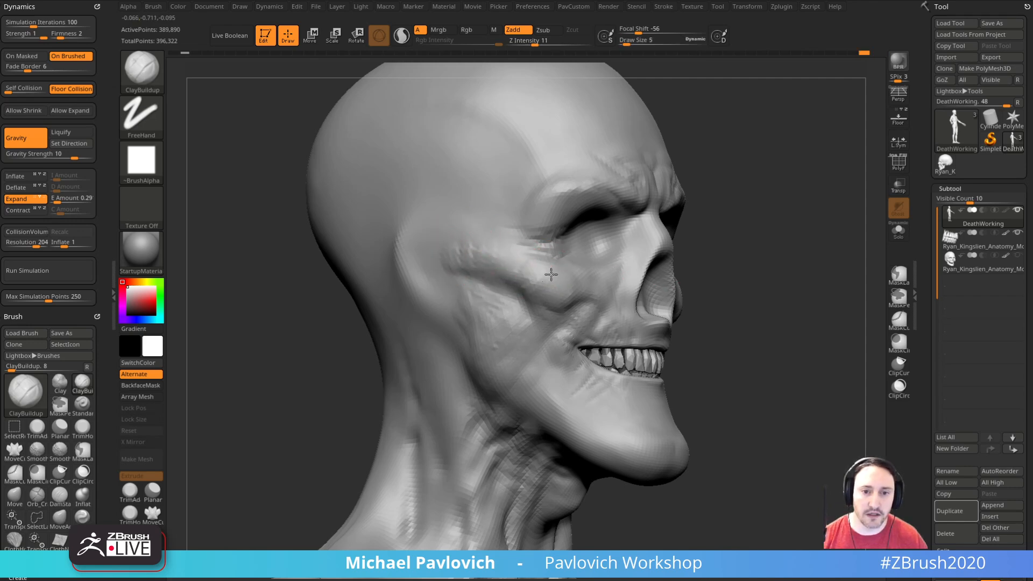
right_drag(731, 261, 549, 273)
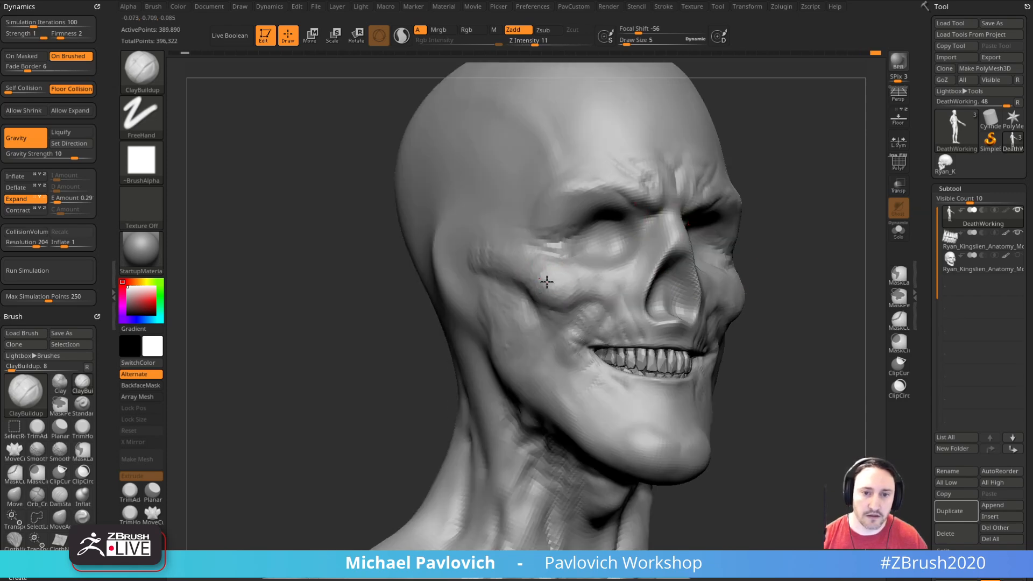
right_drag(587, 316, 446, 304)
right_drag(875, 290, 771, 284)
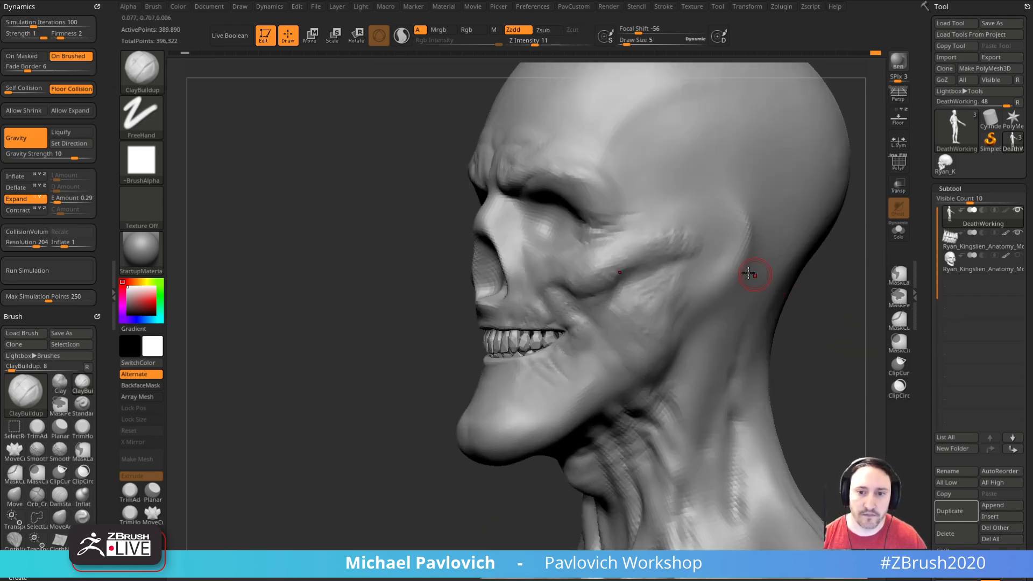
drag(659, 251, 698, 267)
Step: Refine the flesh around the lower lip, cheeks and nose bridge with ClayBuildup at draw size 5
mouse_move(828, 342)
mouse_down()
mouse_move(780, 285)
mouse_move(784, 293)
mouse_up()
key(bracketleft)
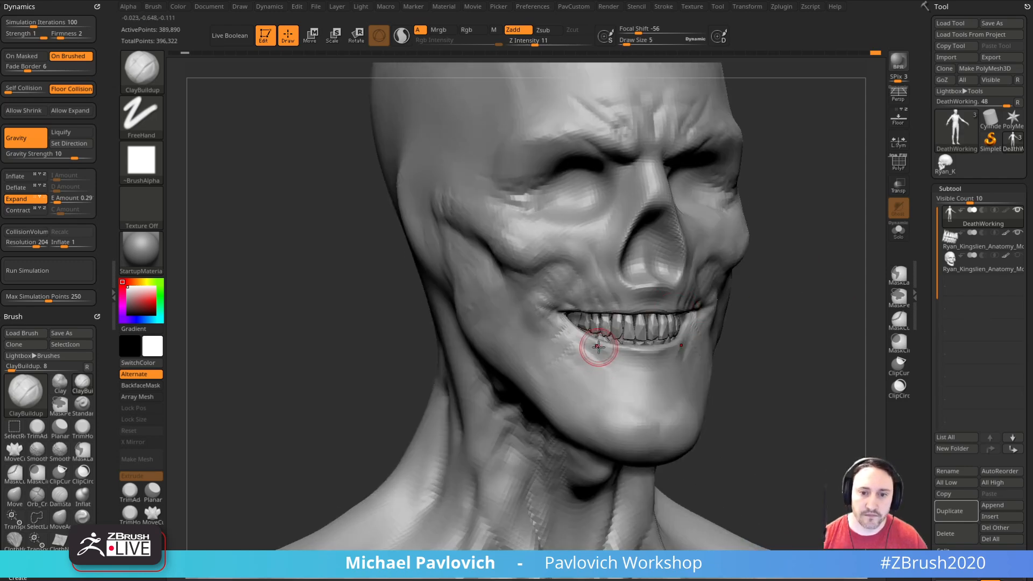
mouse_move(793, 335)
mouse_down()
mouse_move(770, 331)
mouse_move(777, 303)
mouse_move(855, 357)
mouse_move(835, 316)
mouse_move(775, 328)
mouse_up()
drag(775, 287, 830, 276)
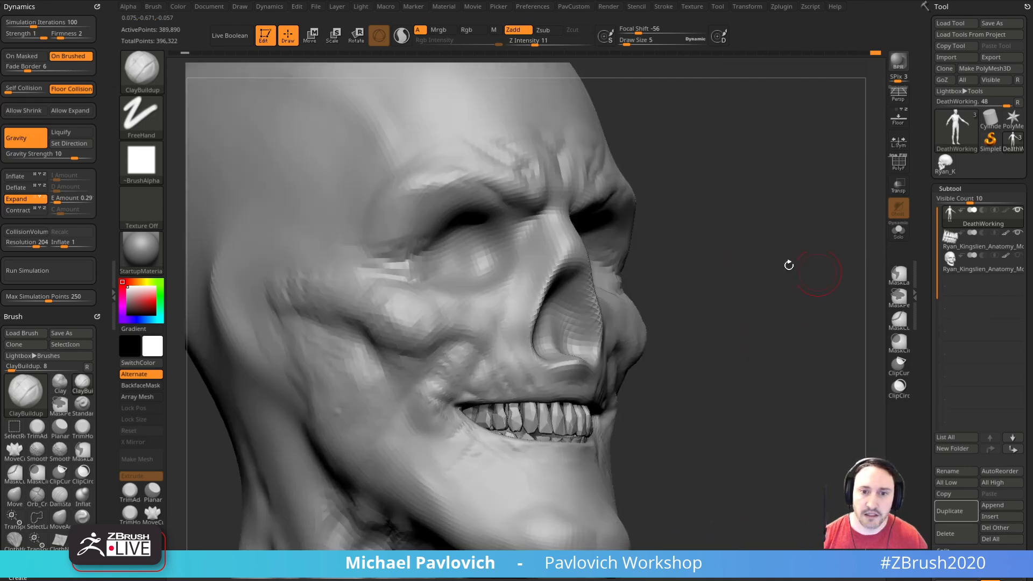
drag(672, 247, 659, 231)
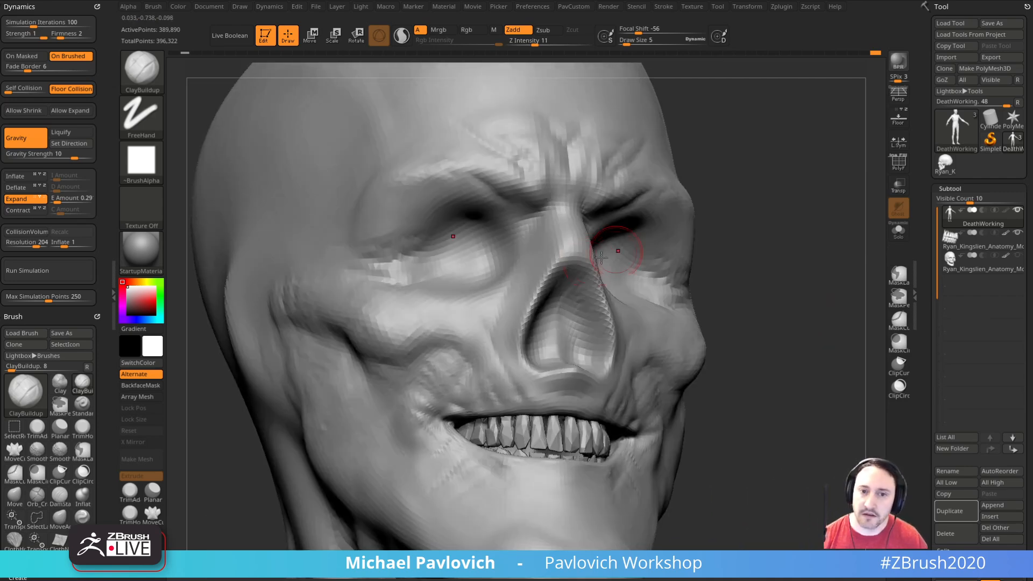
Step: Define the nose bridge and inner eye socket edges with the Standard brush at draw size 3
key(b)
key(s)
key(t)
key(s)
drag(565, 290, 567, 289)
drag(713, 237, 651, 247)
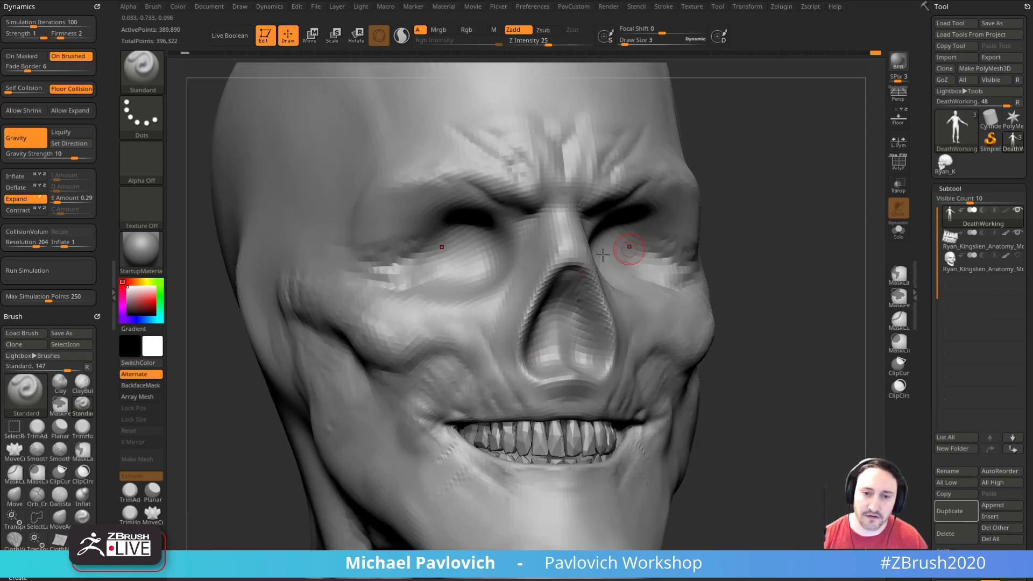
Step: Refine the folds beside the nose cavity and at the outer eye corners with the Standard brush at draw size 3
mouse_move(756, 259)
mouse_down()
mouse_move(732, 261)
mouse_move(736, 339)
mouse_move(526, 340)
mouse_up()
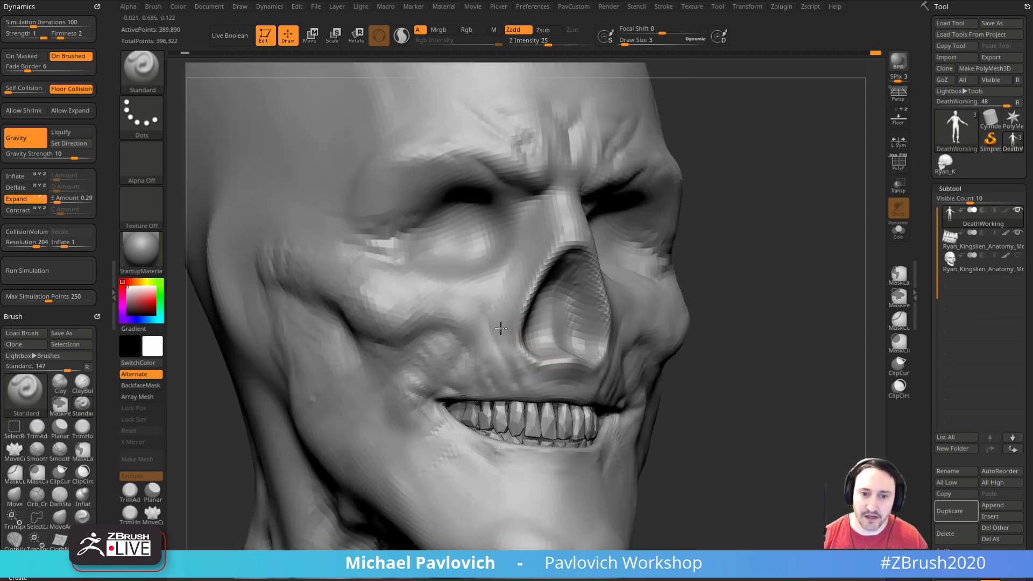
drag(753, 207, 691, 201)
drag(839, 265, 802, 269)
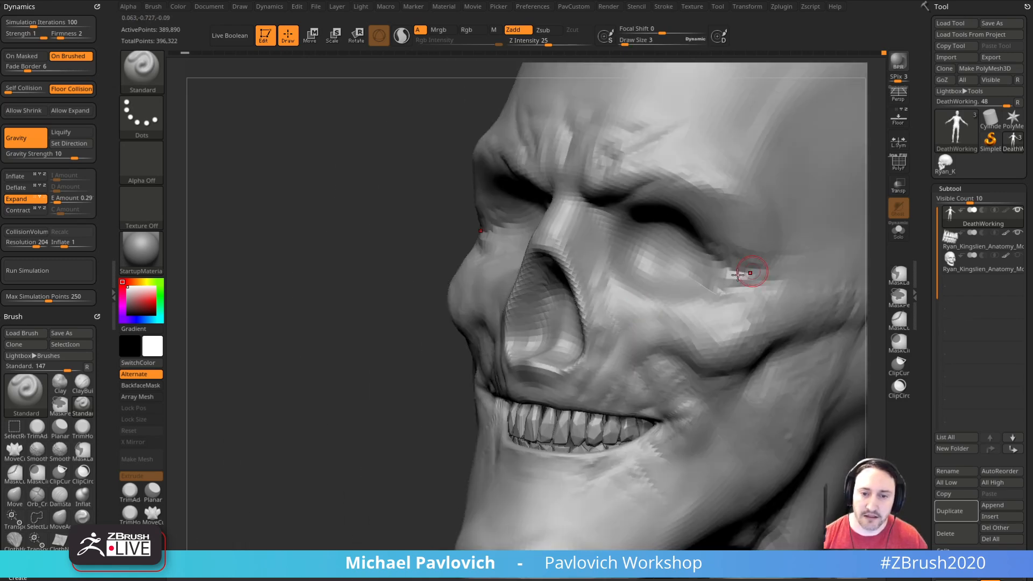
drag(358, 277, 438, 284)
key([)
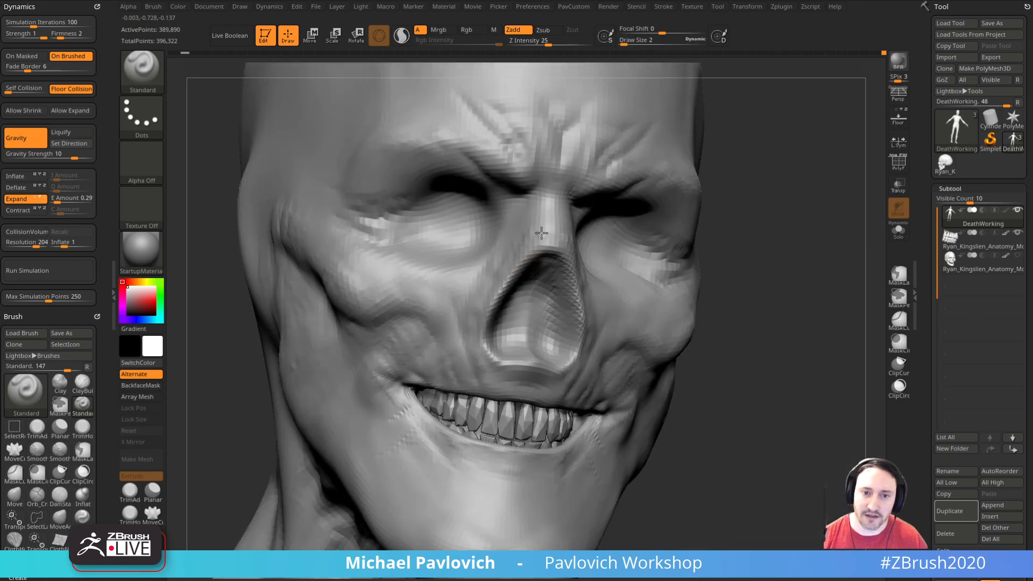
Step: Refine the tendons and skin folds down the front and side of the neck with the Standard brush at draw size 6
drag(701, 295, 756, 295)
mouse_move(699, 336)
mouse_down()
mouse_move(832, 337)
mouse_move(789, 302)
mouse_move(811, 320)
mouse_move(806, 253)
mouse_move(805, 321)
mouse_move(782, 291)
mouse_move(839, 293)
mouse_move(811, 308)
mouse_move(784, 282)
mouse_up()
key(s)
click(464, 291)
drag(664, 306, 662, 287)
key(bracketright)
key(bracketright)
key(bracketright)
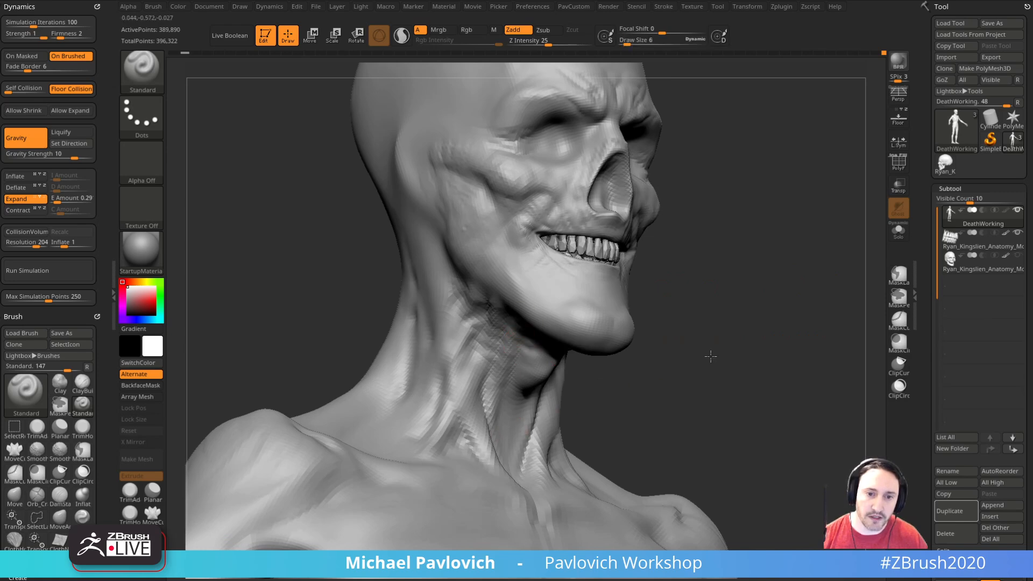
drag(715, 360, 653, 334)
drag(748, 366, 754, 320)
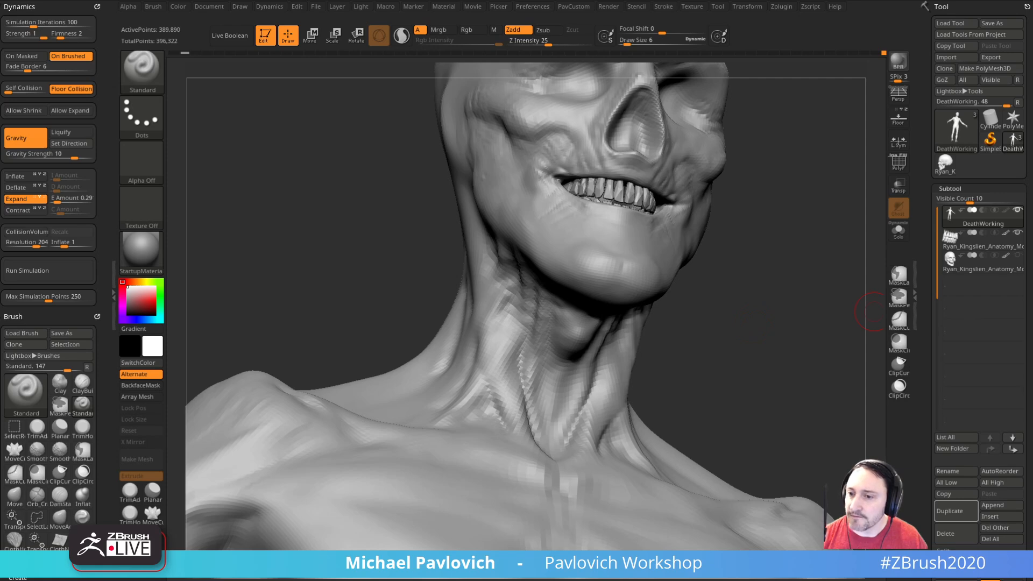
mouse_move(805, 335)
mouse_down()
mouse_move(814, 297)
mouse_move(779, 328)
mouse_move(800, 312)
mouse_move(775, 325)
mouse_move(791, 290)
mouse_move(747, 304)
mouse_up()
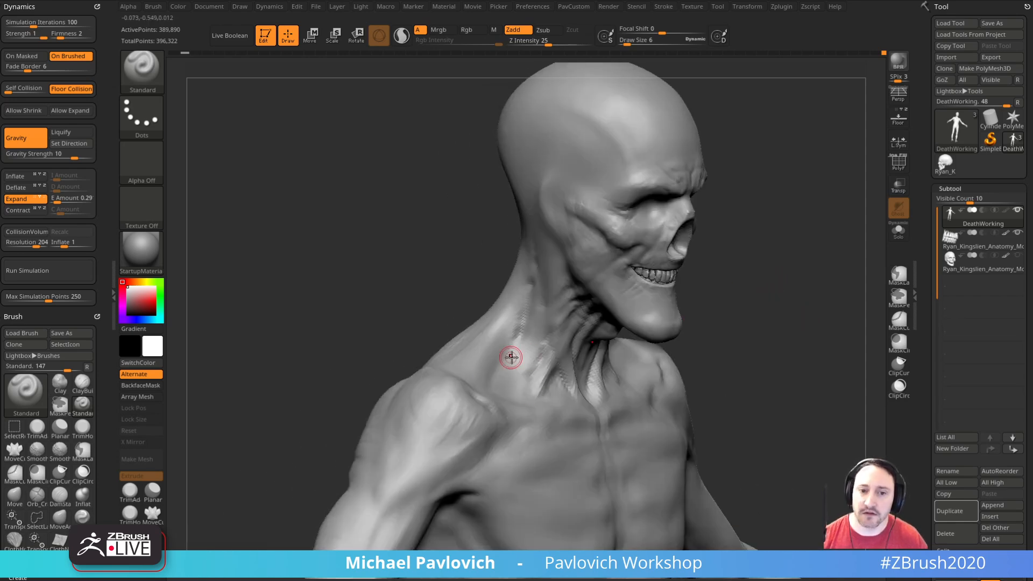
Step: Carve grooves along the side of the neck above the trapezius with DamStandard at draw size 12
alt+drag(706, 339, 730, 354)
key(b)
key(d)
key(s)
mouse_move(757, 320)
mouse_down()
mouse_move(778, 327)
mouse_move(747, 316)
mouse_up()
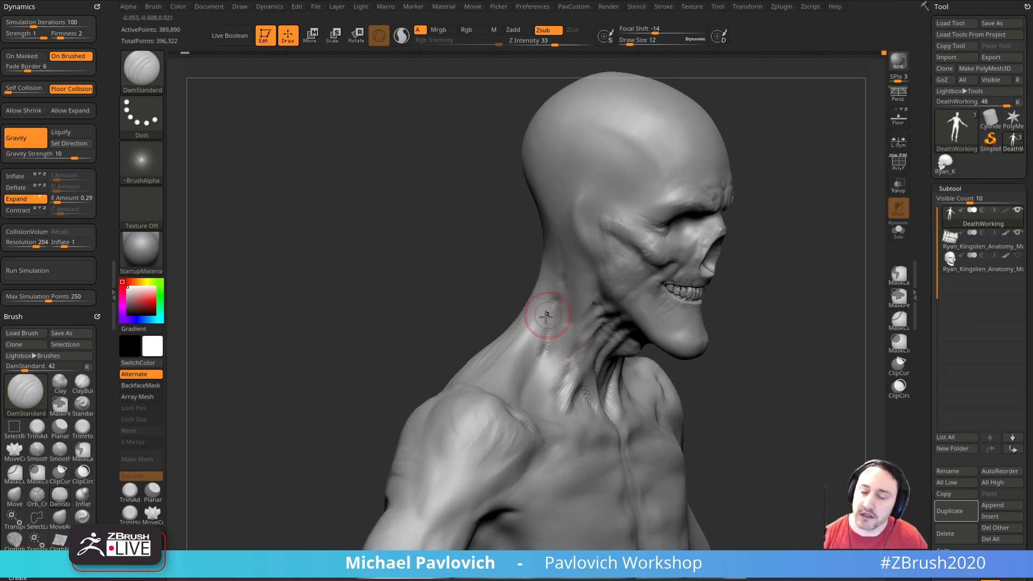
mouse_move(761, 349)
mouse_down()
mouse_move(735, 353)
mouse_move(731, 364)
mouse_move(745, 358)
mouse_up()
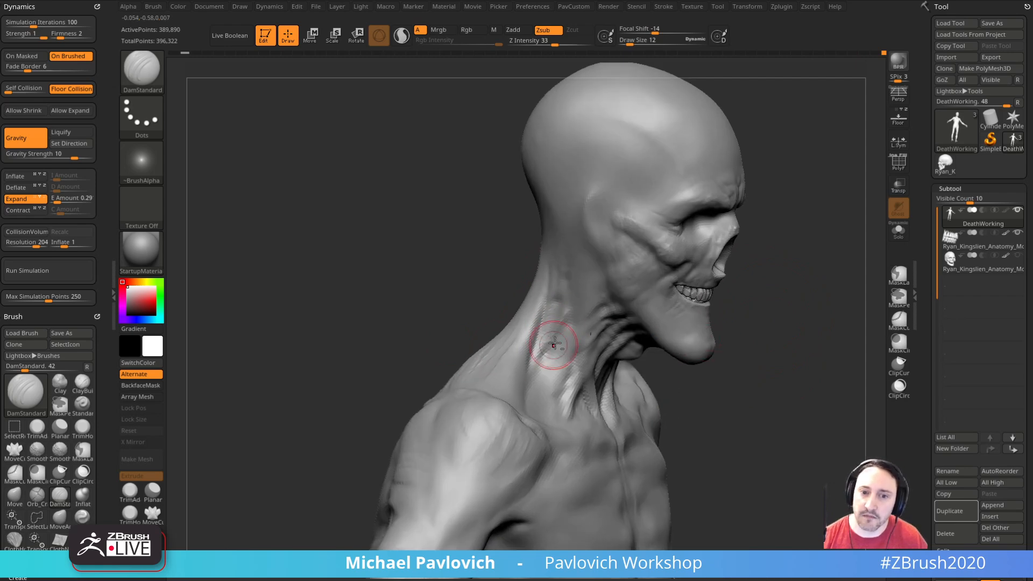
drag(819, 368, 784, 381)
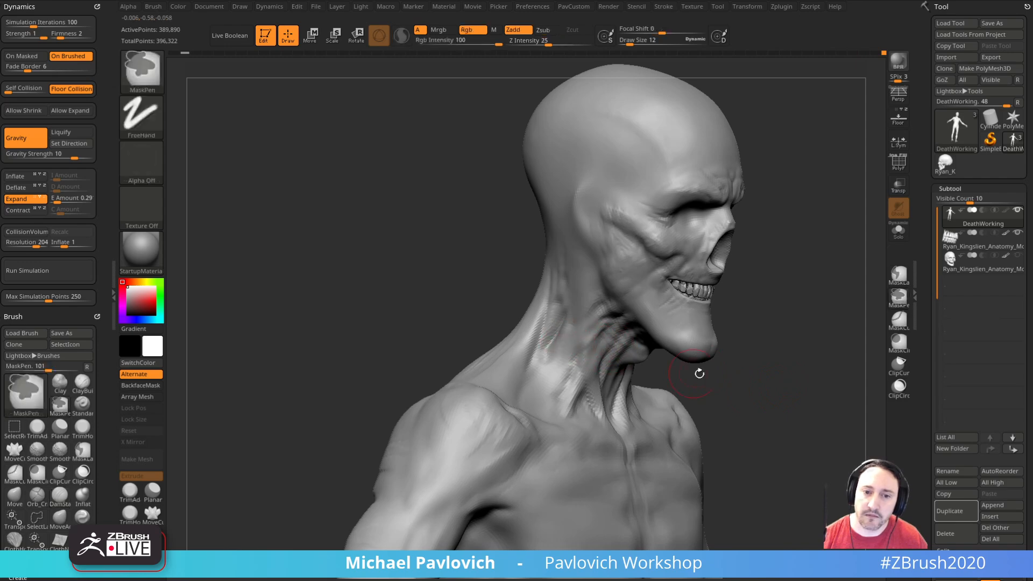
Step: Mask the hollows between the trapezius and collarbones with MaskPen at draw size 10, and invert the mask
drag(680, 370, 702, 350)
key(s)
drag(540, 332, 544, 333)
mouse_move(575, 284)
right_down()
mouse_move(565, 353)
mouse_move(791, 334)
mouse_move(739, 327)
mouse_move(764, 326)
right_up()
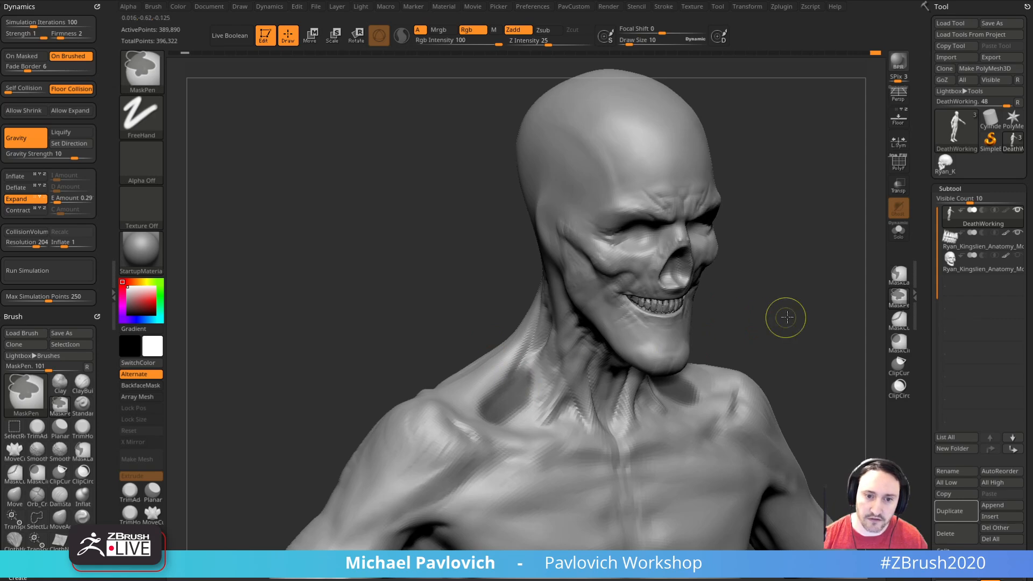
right_drag(761, 317, 532, 386)
Step: Reshape the unmasked hollows above the collarbones with the Move brush at draw size 36, and clear the mask
key(b)
key(m)
key(v)
key(s)
mouse_move(509, 387)
mouse_down()
mouse_move(512, 404)
mouse_move(500, 404)
mouse_up()
drag(505, 377, 500, 357)
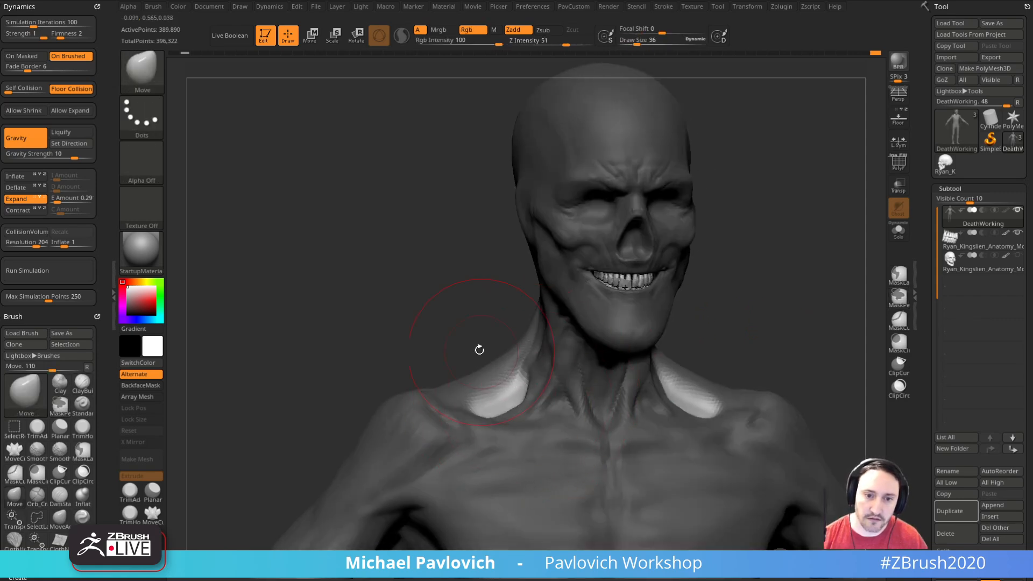
right_drag(501, 357, 759, 284)
Step: Adjust and smooth the base of the neck and collarbone hollows with the Move brush at a smaller draw size
ctrl+drag(759, 284, 812, 318)
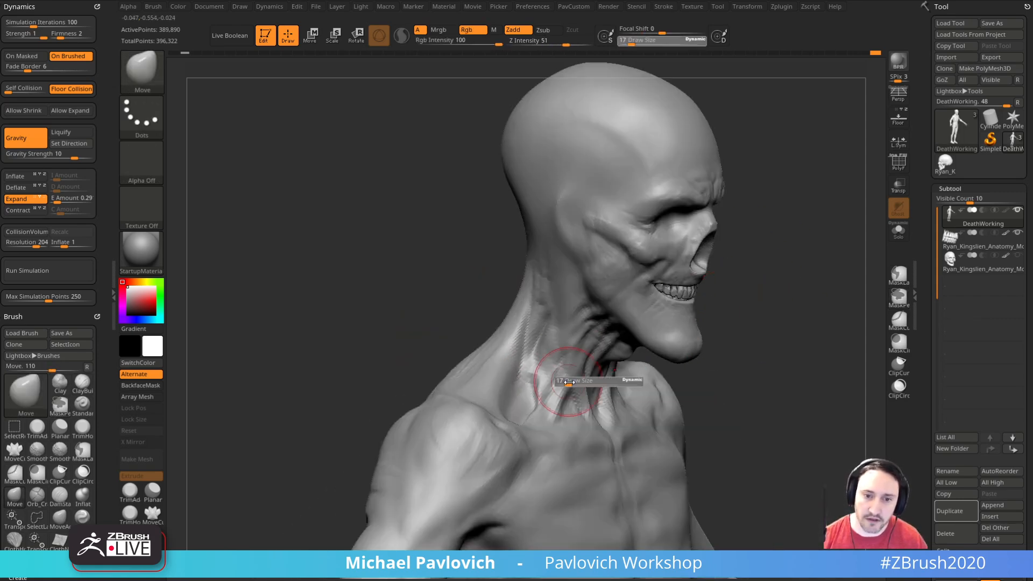
key(shift)
mouse_move(663, 352)
right_down()
mouse_move(537, 408)
mouse_move(542, 375)
right_up()
shift+drag(542, 375, 530, 395)
drag(772, 297, 796, 322)
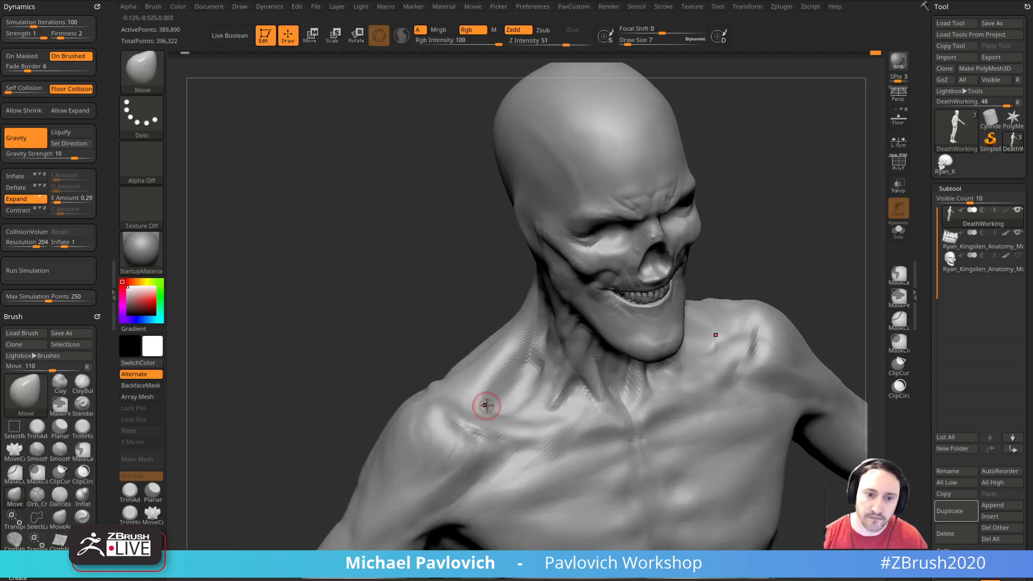
Step: Define ridges on top of the shoulder and along the side of the neck with the Standard brush at draw size 5
key(b)
key(s)
key(t)
right_drag(490, 401, 486, 387)
drag(486, 390, 495, 415)
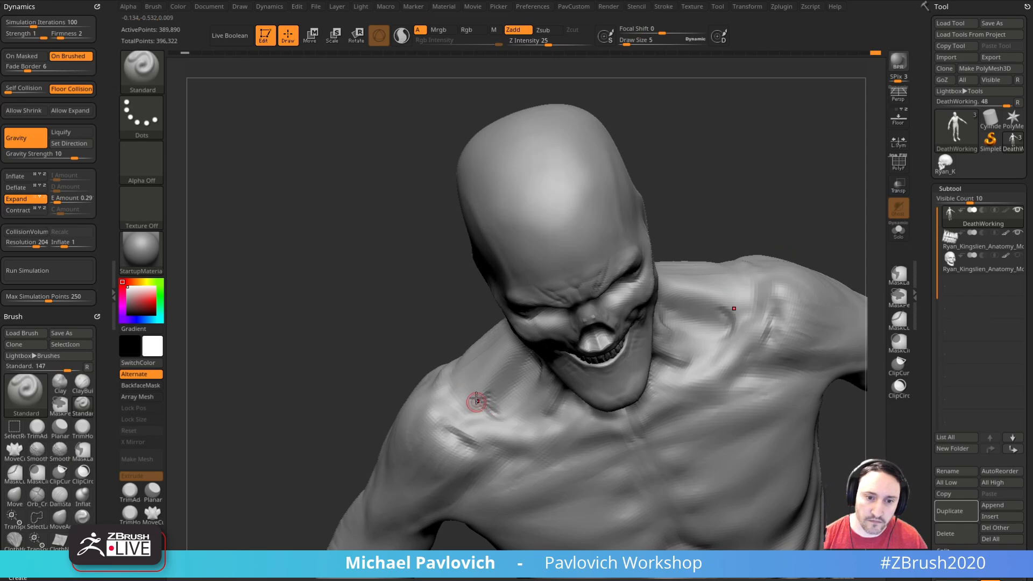
mouse_move(489, 330)
right_down()
mouse_move(489, 311)
mouse_move(404, 306)
mouse_move(736, 251)
mouse_move(716, 265)
right_up()
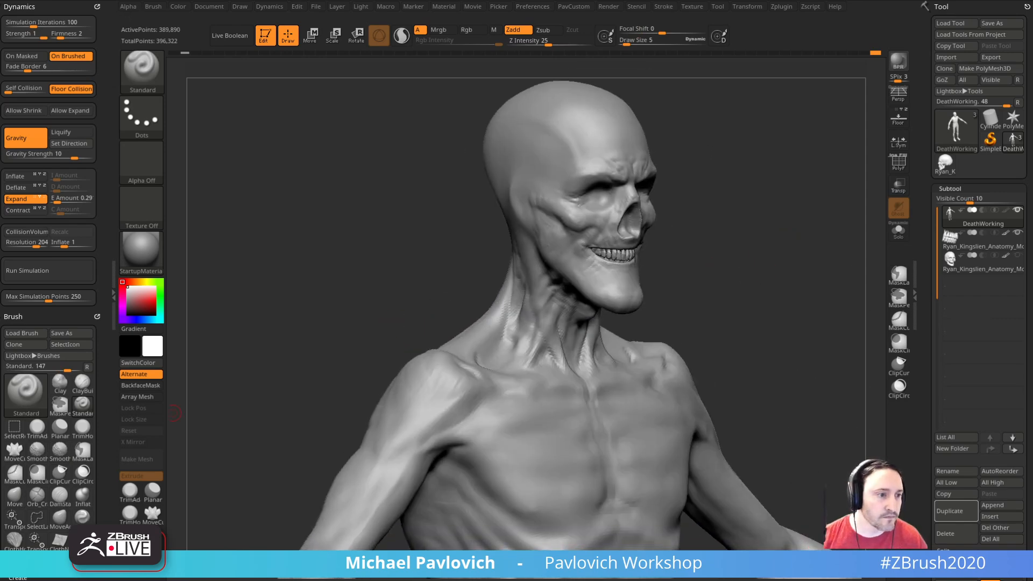
mouse_move(742, 297)
right_down()
mouse_move(835, 295)
mouse_move(779, 311)
mouse_move(791, 337)
mouse_move(700, 328)
right_up()
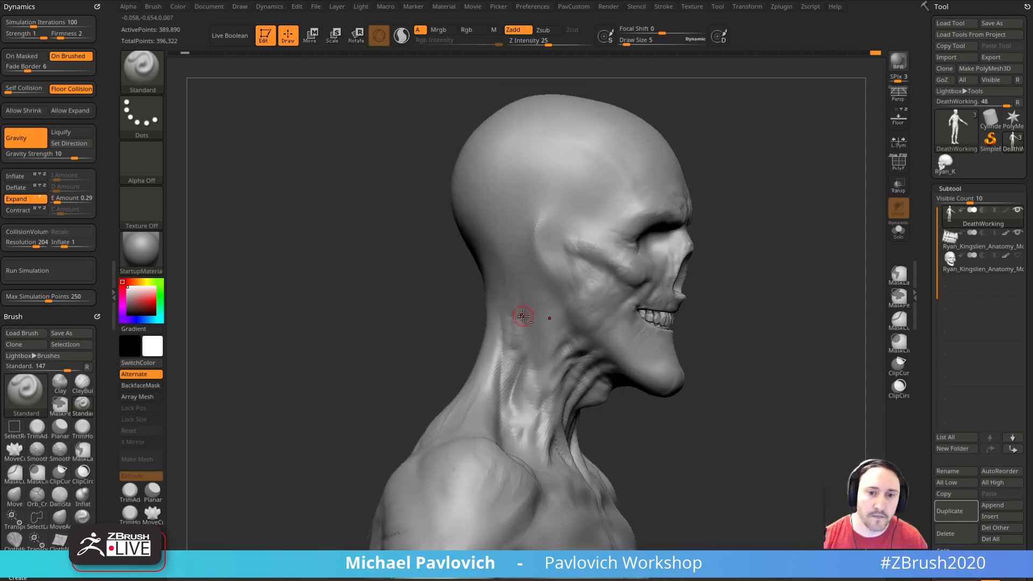
right_drag(773, 302, 787, 278)
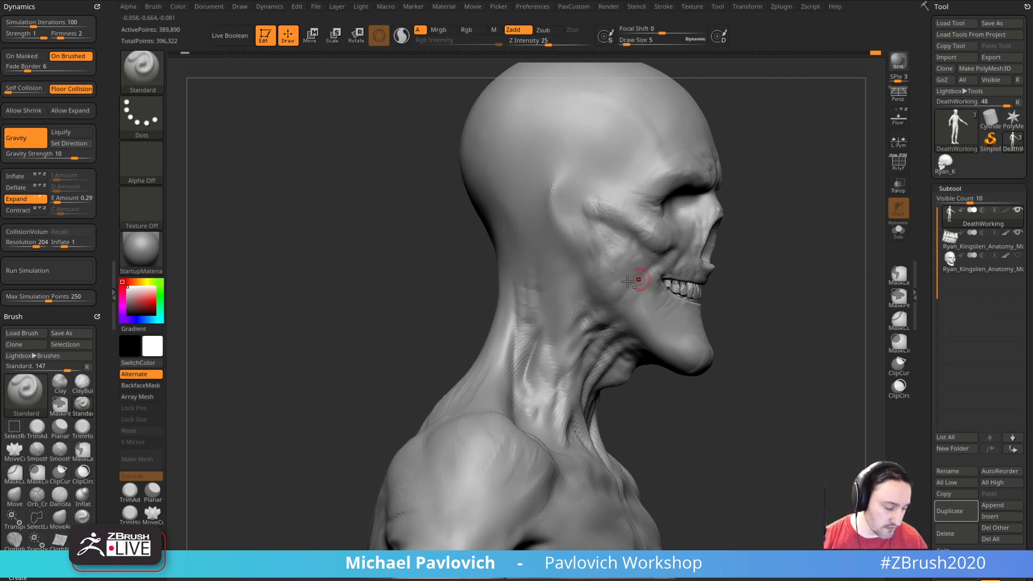
Step: Carve a groove down the neck behind the jaw with DamStandard at draw size 19
key(b)
key(d)
key(s)
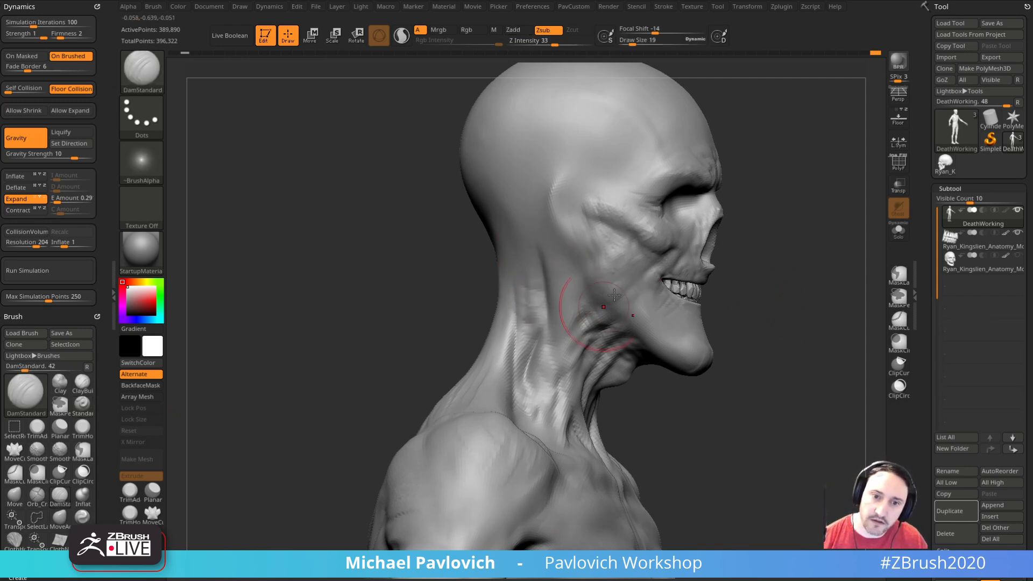
right_drag(577, 339, 725, 246)
ctrl+right_drag(724, 328, 750, 314)
Step: Sharpen the rear jaw edge and the neck grooves below the ear with DamStandard at draw sizes 11 and 9
key(s)
drag(575, 319, 566, 318)
right_drag(712, 244, 701, 235)
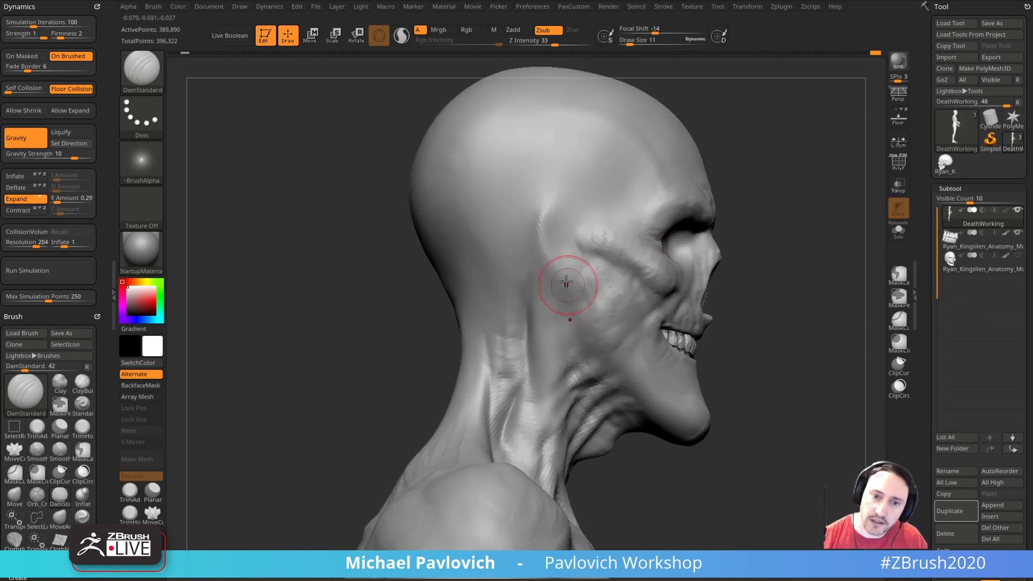
right_drag(742, 298, 619, 295)
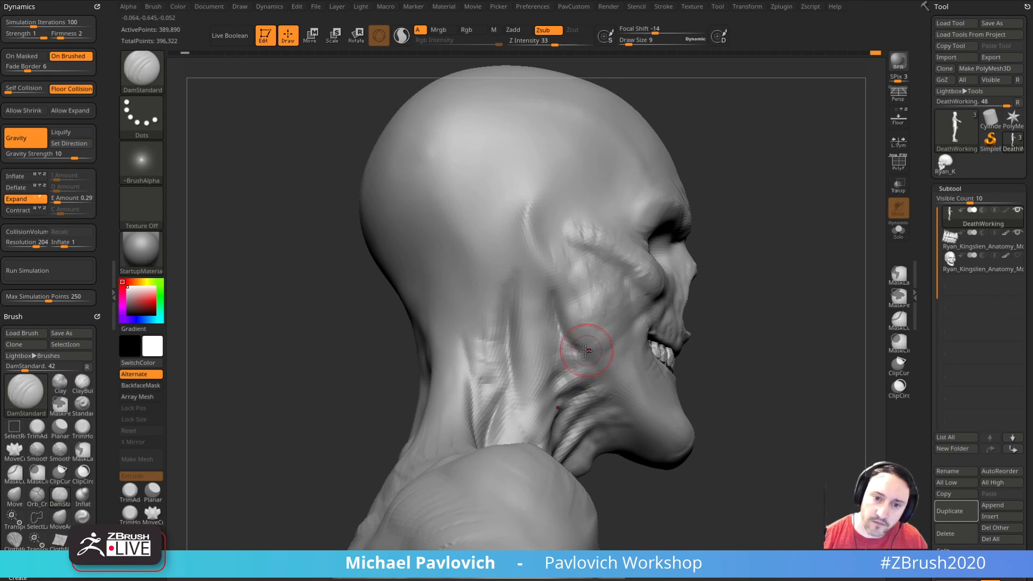
mouse_move(722, 344)
right_down()
mouse_move(750, 318)
mouse_move(785, 309)
right_up()
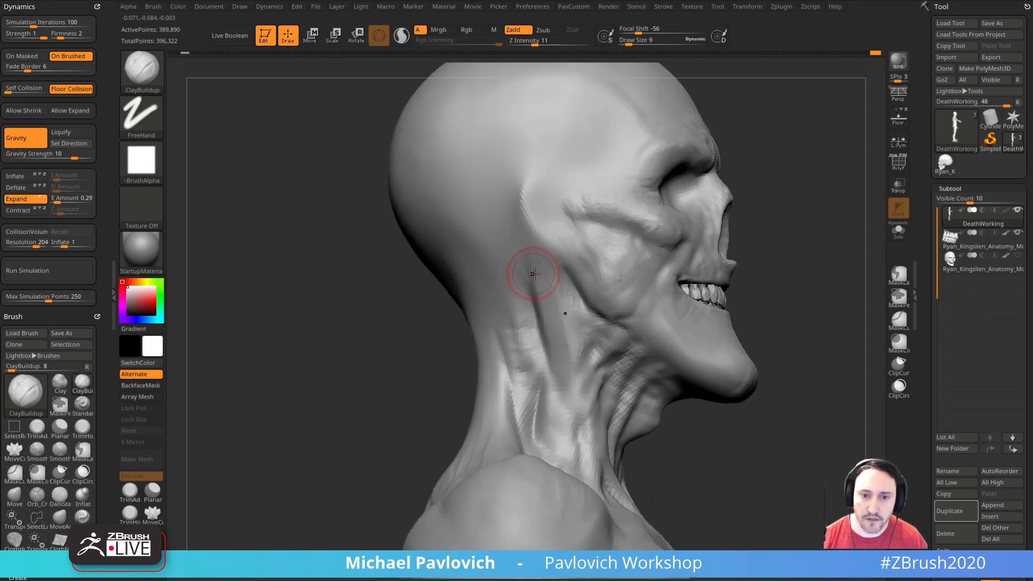
Step: Build up the long muscle running from behind the ear down the neck with ClayBuildup, reducing the draw size to 5
drag(579, 359, 587, 326)
mouse_move(764, 272)
right_down()
mouse_move(849, 289)
mouse_move(772, 277)
right_up()
mouse_move(571, 285)
right_down()
mouse_move(800, 196)
mouse_move(841, 215)
mouse_move(838, 288)
mouse_move(850, 237)
right_up()
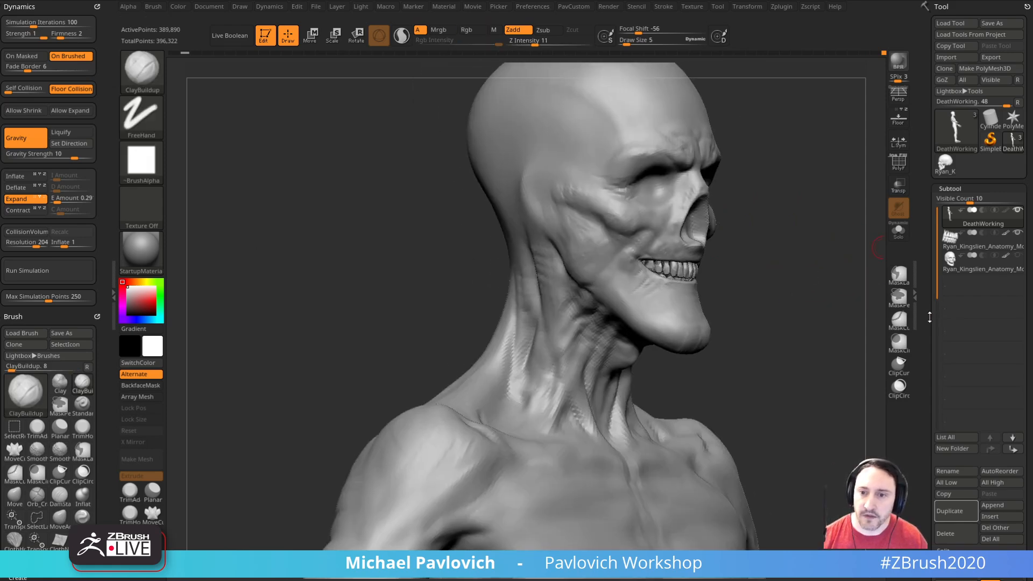
ctrl+right_drag(789, 351, 780, 323)
mouse_move(779, 323)
shift+right_down()
mouse_move(766, 328)
mouse_move(769, 245)
mouse_move(797, 271)
mouse_move(707, 268)
mouse_move(726, 254)
mouse_move(789, 267)
mouse_move(595, 278)
mouse_move(753, 245)
shift+right_up()
shift+drag(447, 309, 467, 286)
mouse_move(753, 264)
shift+right_down()
mouse_move(788, 267)
mouse_move(736, 276)
mouse_move(759, 309)
mouse_move(810, 283)
shift+right_up()
alt+right_drag(731, 200, 766, 292)
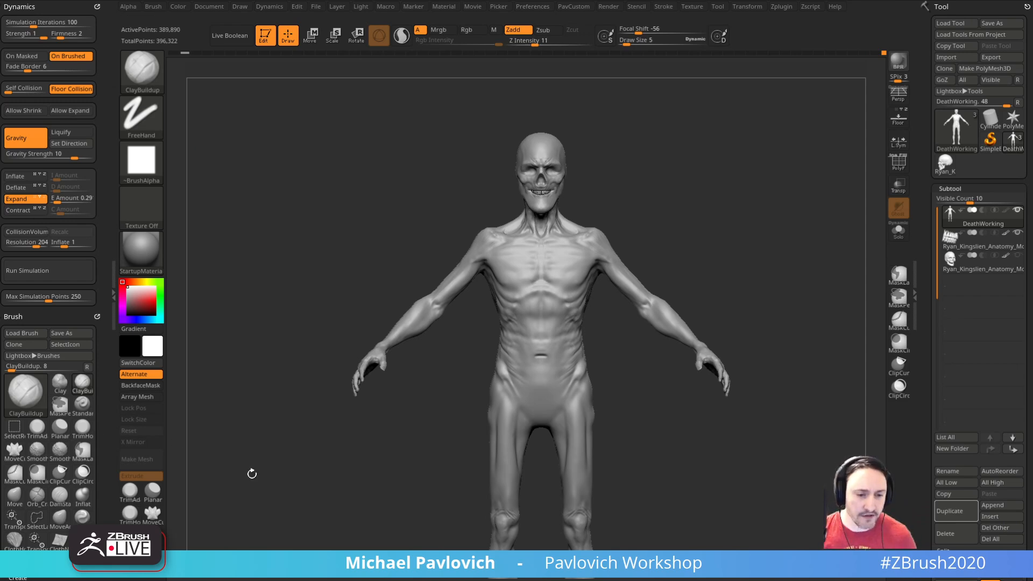
Step: Switch to the browser, look over the YouTube channel's created playlists and select the page address
click(218, 571)
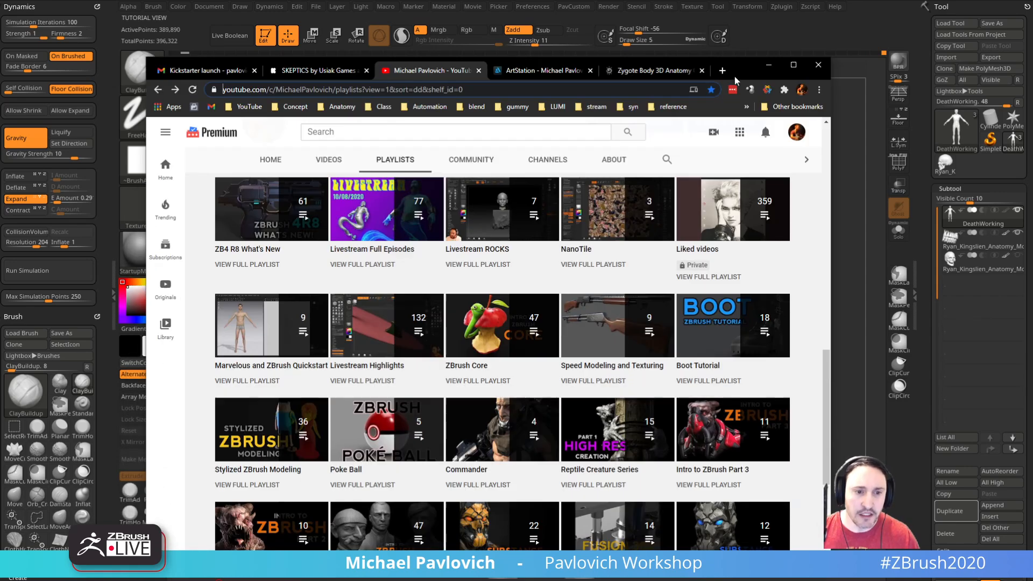
scroll(564, 263, up, 12)
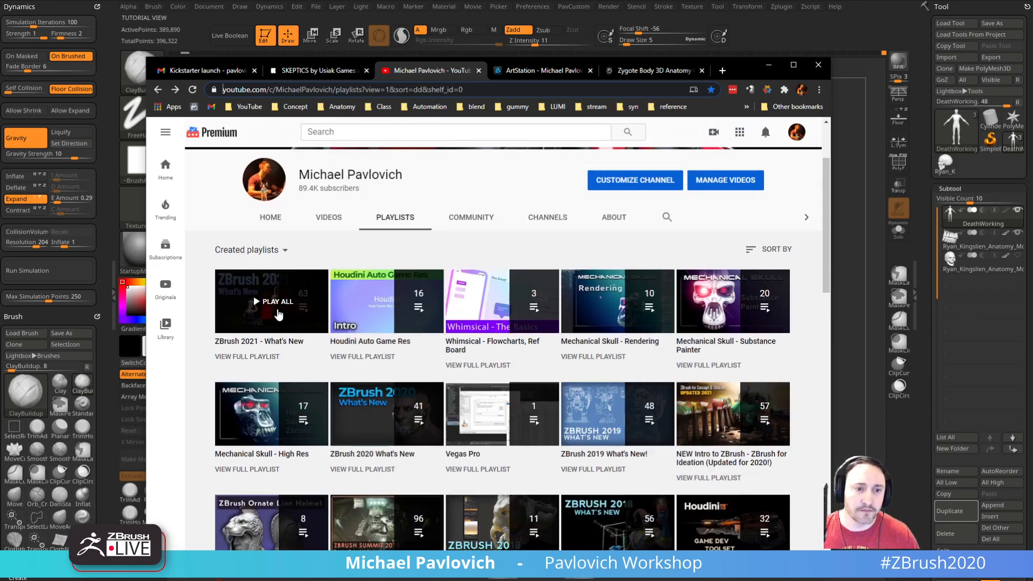
click(491, 89)
click(450, 92)
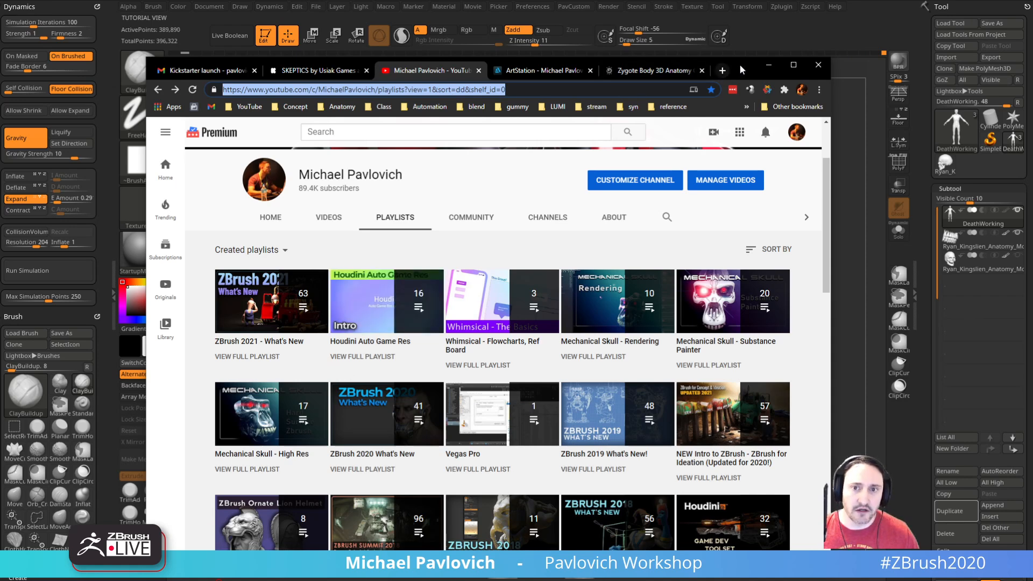
click(769, 65)
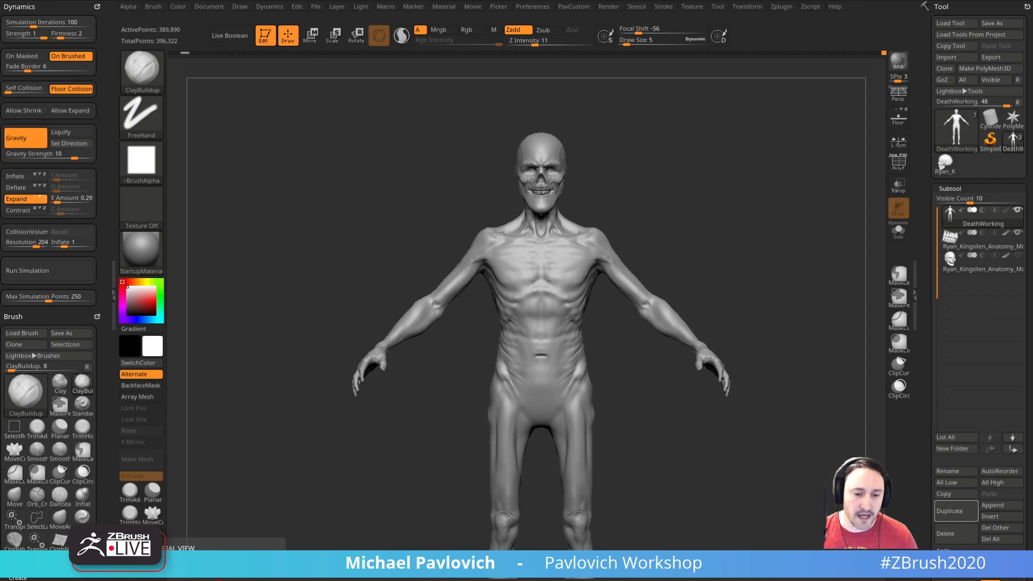
Step: Bring the browser back, show the ArtStation portfolio and select its address
key(alt+Tab)
click(572, 13)
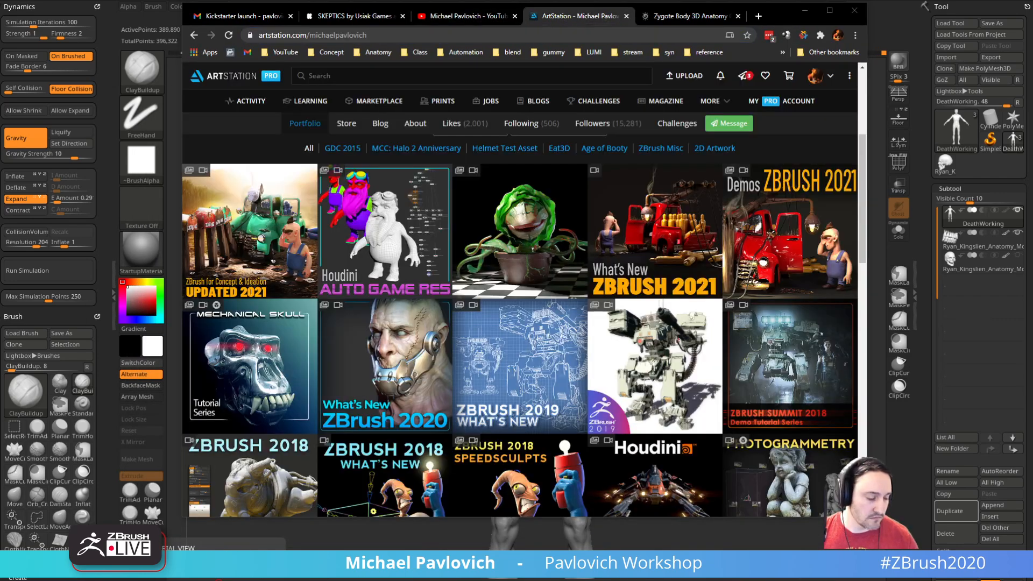
click(548, 35)
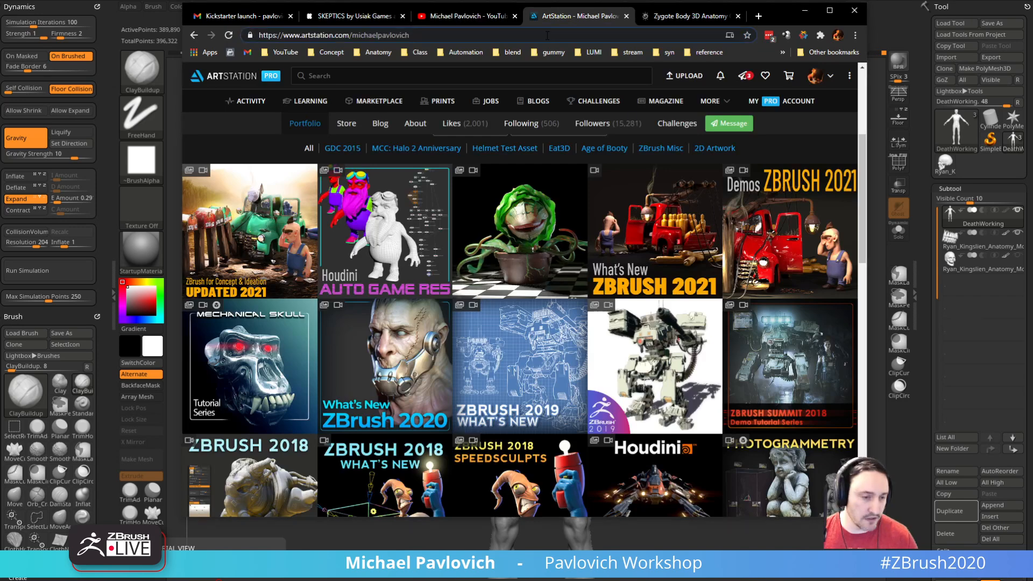
key(ctrl+a)
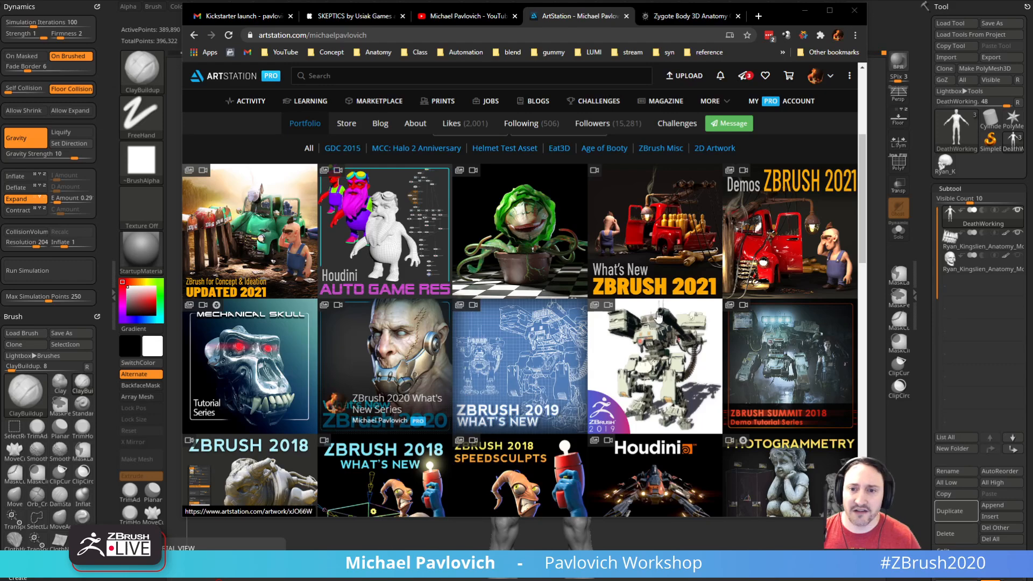
Step: View the ZBrush 2021 Timelapse Demos and Renders artwork page and return to the portfolio
click(816, 219)
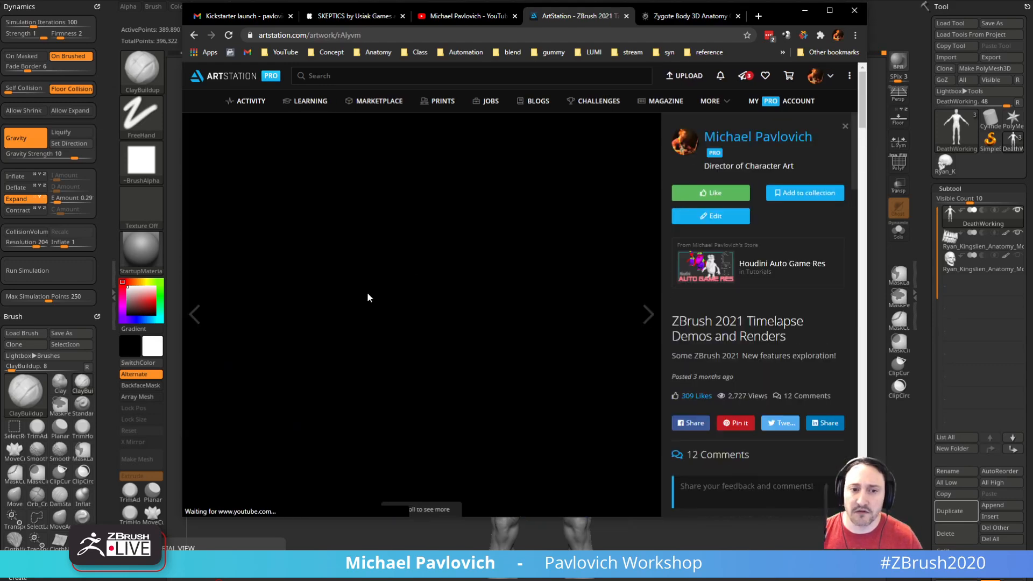
scroll(402, 261, down, 10)
scroll(402, 261, up, 3)
click(195, 35)
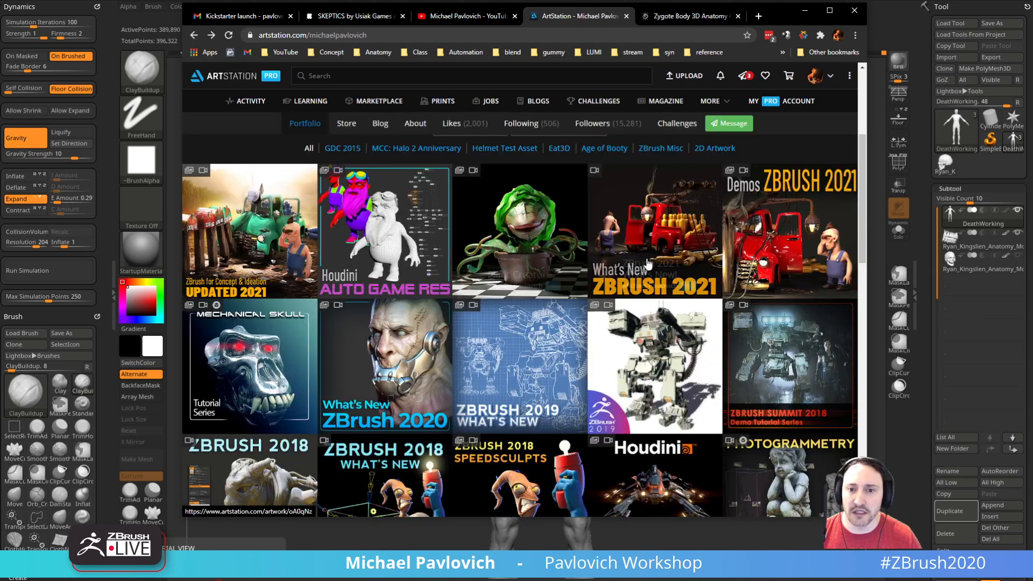
Step: Open the What's New ZBrush 2021 artwork and play the Dynamic Retopology Simulation video from its playlist
click(653, 242)
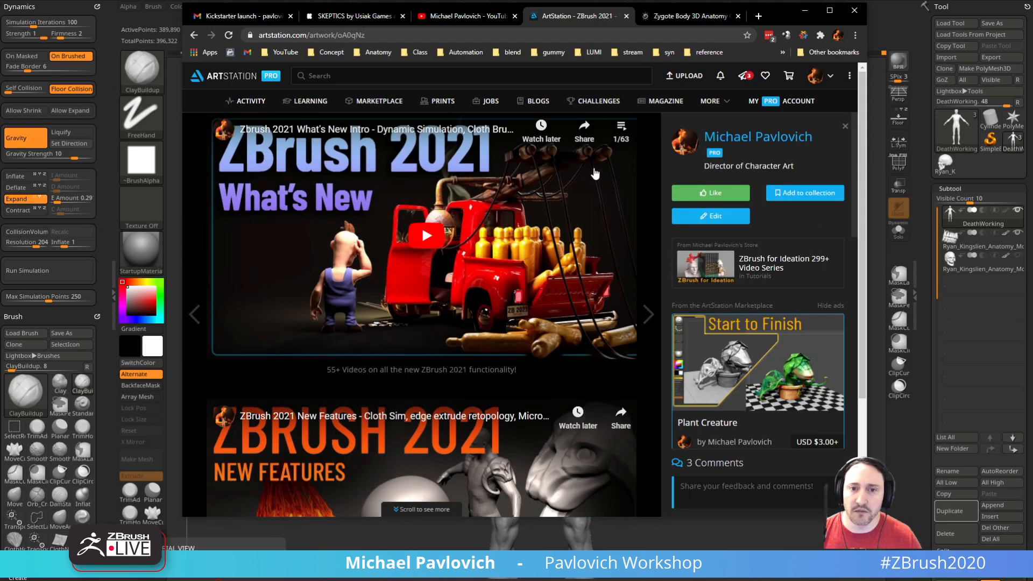
click(621, 132)
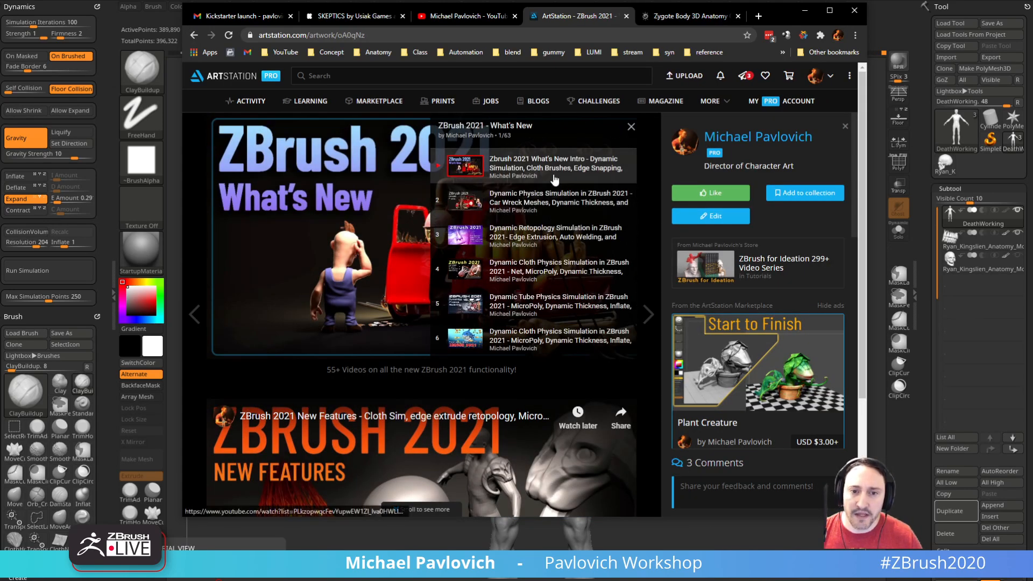
click(474, 241)
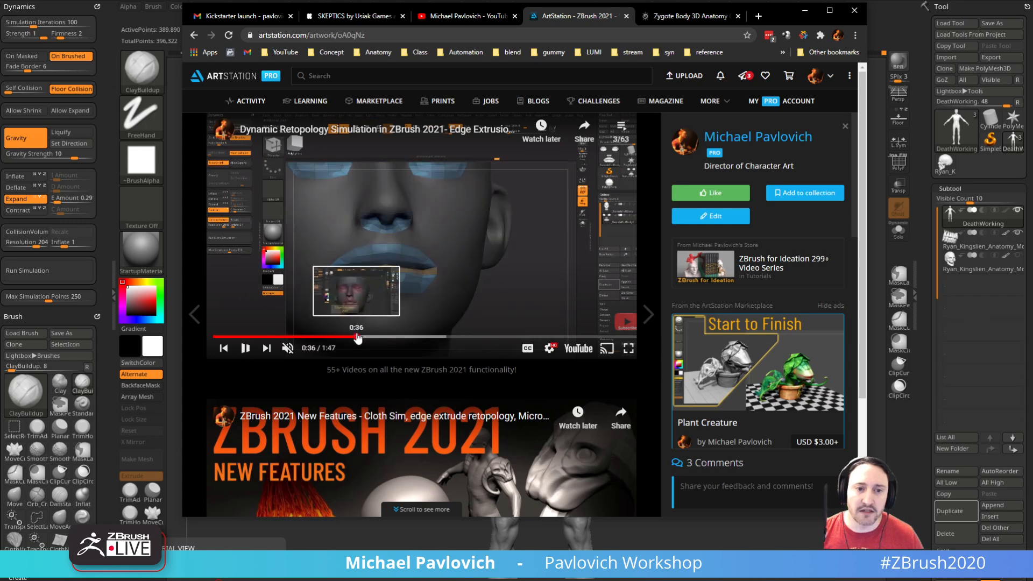
Step: Skim the retopology video for the Auto Welding and Cloth Transpose parts, and return to ZBrush
click(374, 337)
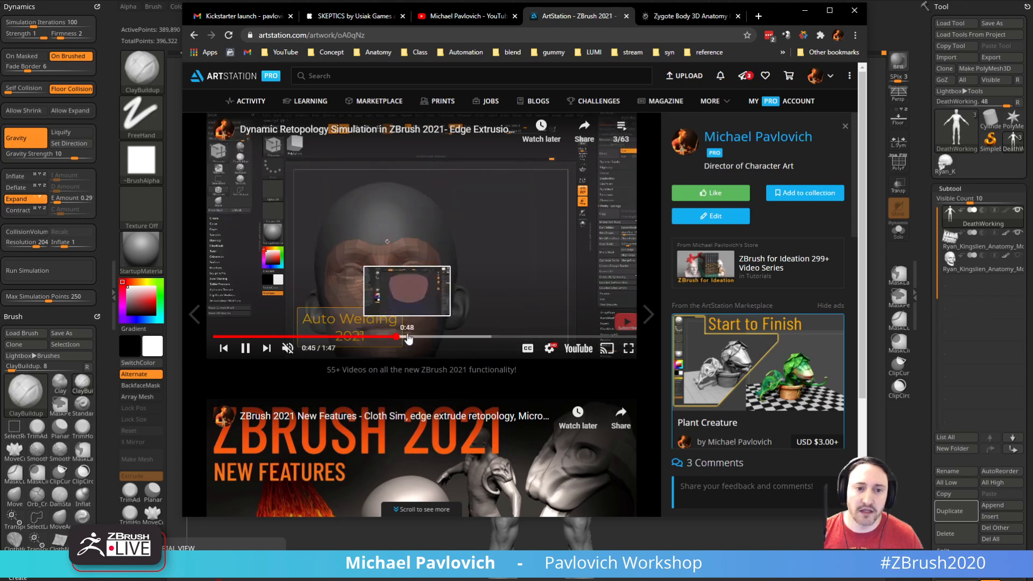
click(431, 338)
click(409, 337)
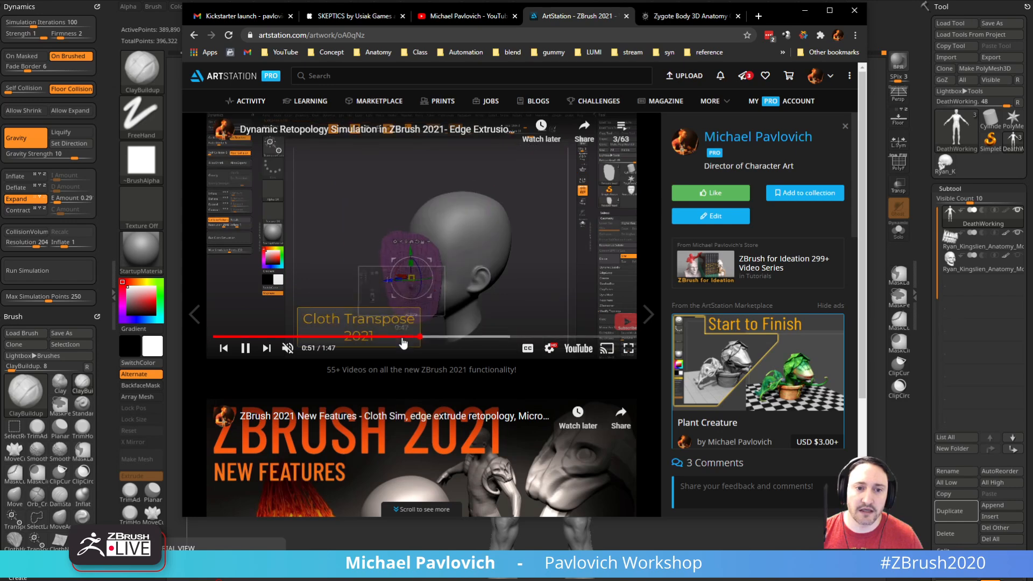
click(407, 338)
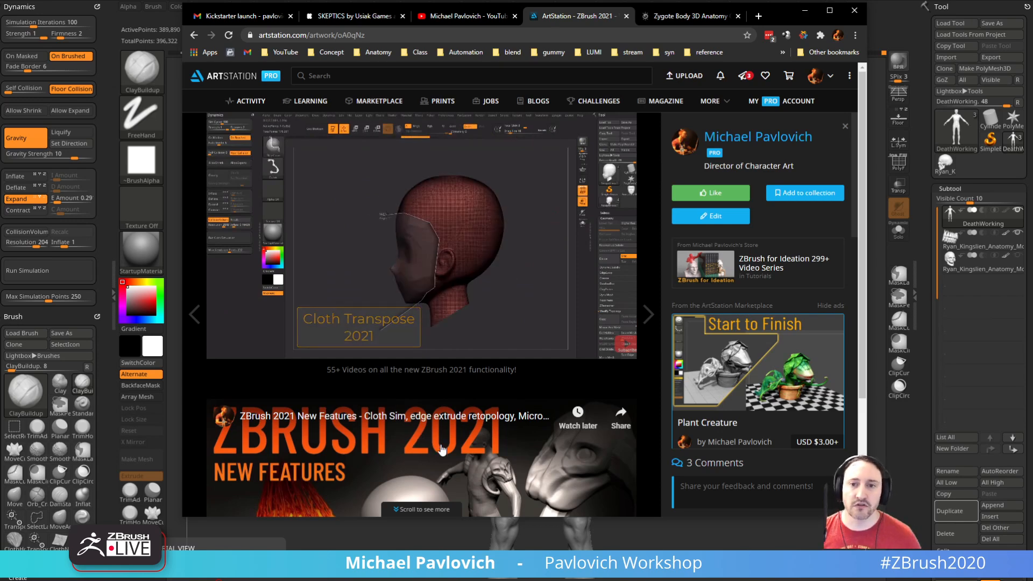
click(805, 10)
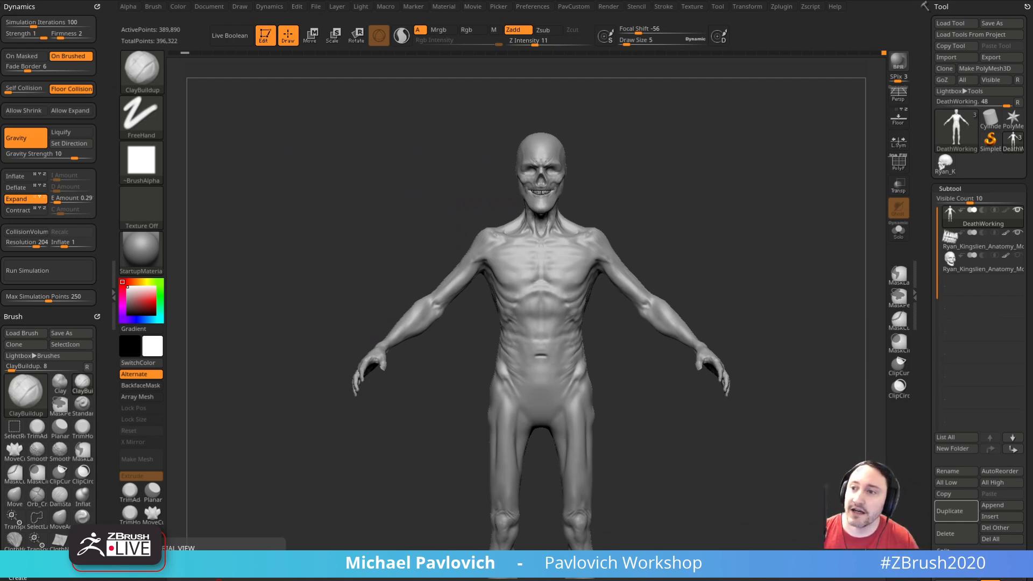
Step: Show the cartoon reference image of the long-haired skull-faced character beside the model, and hide it again
drag(637, 214, 736, 153)
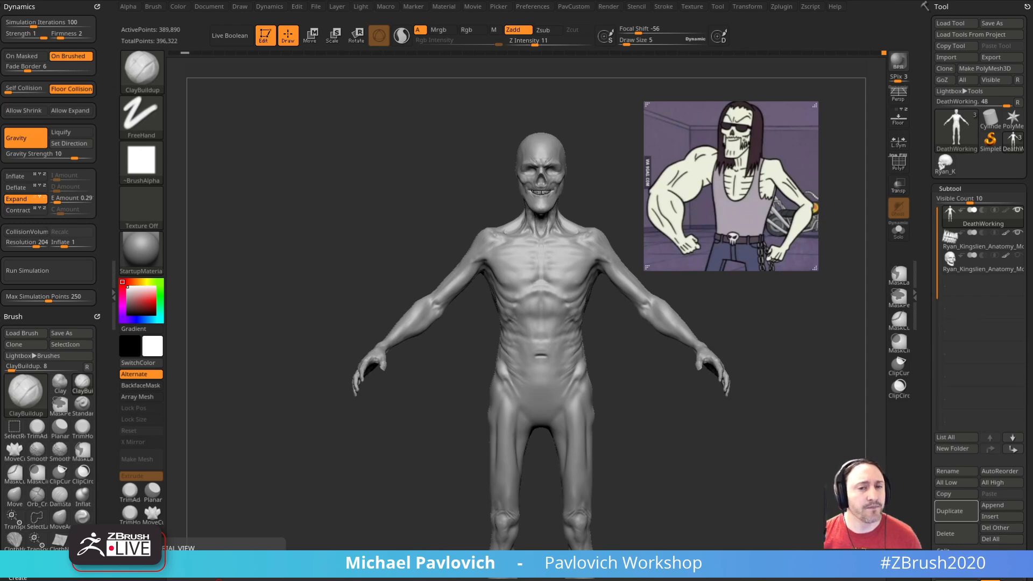
click(844, 228)
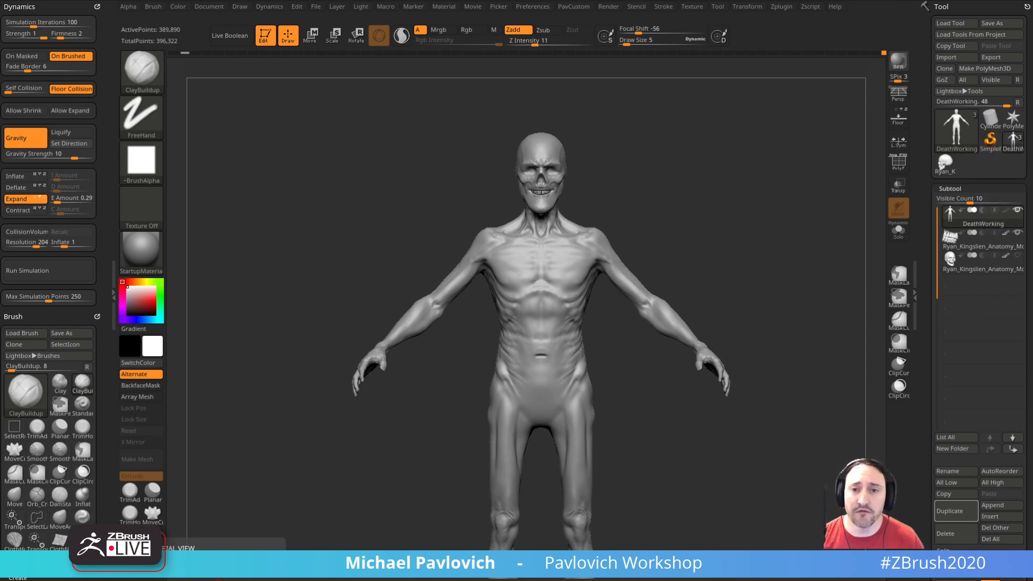
Step: Expand the Remesh settings of the subtool
drag(935, 308, 928, 211)
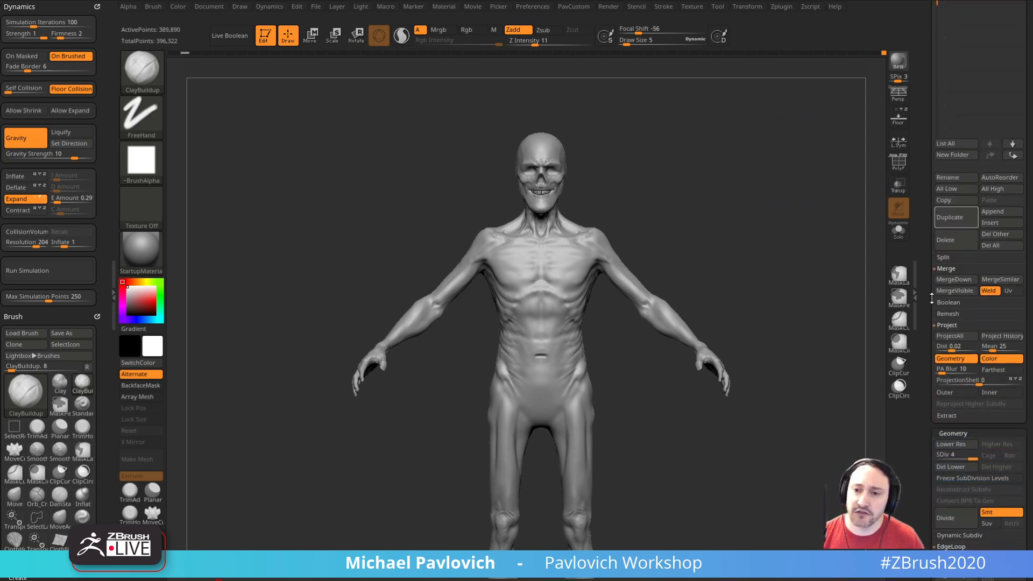
drag(927, 316, 930, 294)
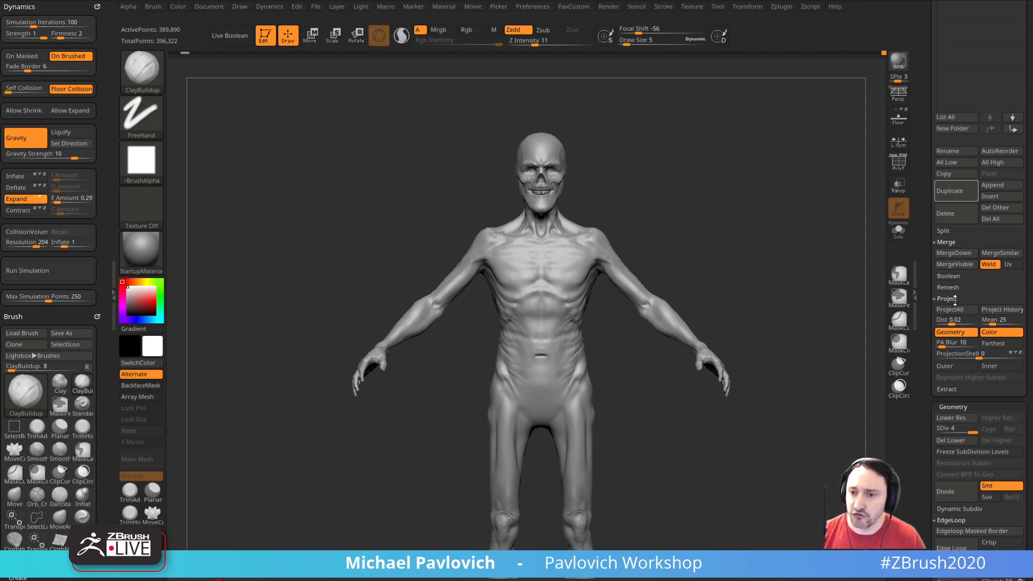
click(948, 287)
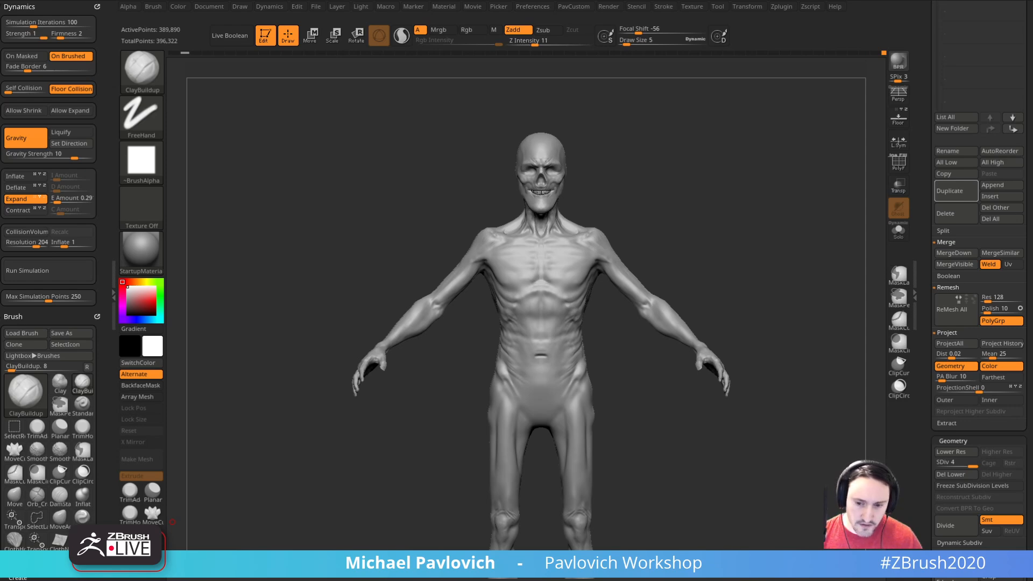
Step: Bring up the browser's image results for the Saipa logo, and return to ZBrush
drag(396, 580, 409, 115)
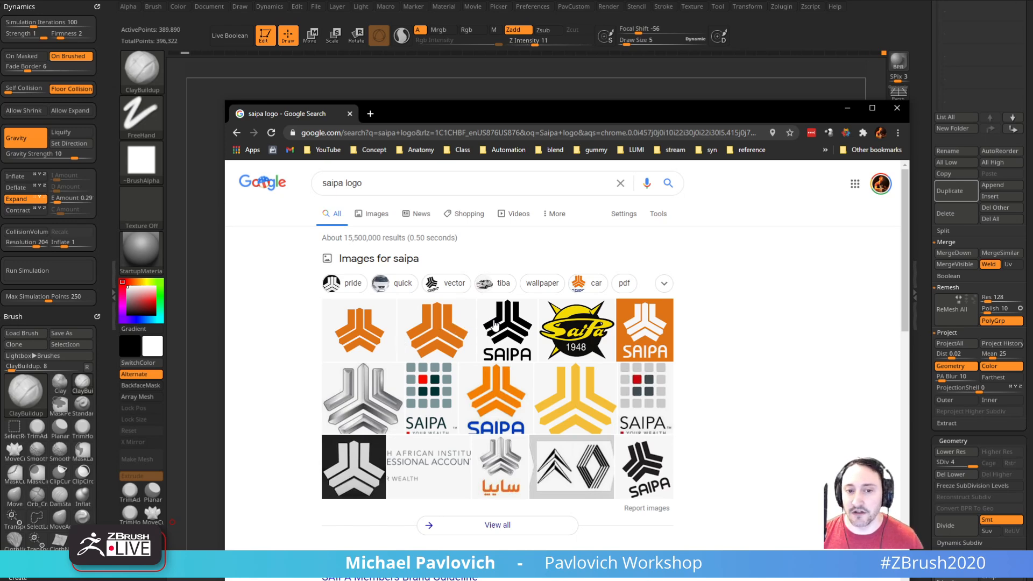
key(alt+Tab)
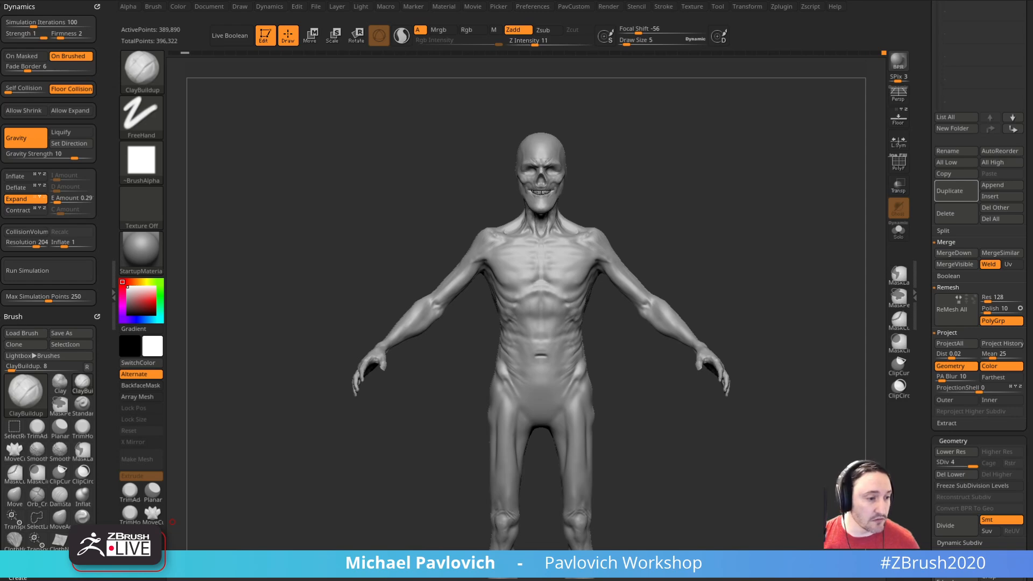
Step: Choose the Standard brush and build up and smooth the forms of the torso and back
mouse_move(715, 210)
mouse_down()
mouse_move(786, 238)
mouse_move(782, 224)
mouse_move(761, 222)
mouse_move(823, 221)
mouse_move(673, 269)
mouse_move(724, 263)
mouse_up()
key(b)
key(s)
key(t)
key(shift)
drag(761, 224, 705, 221)
key(shift)
mouse_move(773, 237)
shift+mouse_down()
mouse_move(721, 240)
mouse_move(759, 236)
shift+mouse_up()
mouse_move(585, 265)
shift+mouse_down()
mouse_move(561, 347)
mouse_move(584, 434)
shift+mouse_up()
mouse_move(712, 272)
mouse_down()
mouse_move(724, 254)
mouse_move(708, 258)
mouse_up()
shift+drag(560, 360, 576, 393)
drag(668, 429, 632, 423)
Step: Set the Standard brush's draw size to 12 and sculpt skin wrinkles from the lower back around the waist
key(s)
mouse_move(755, 253)
alt+mouse_down()
mouse_move(635, 285)
mouse_move(603, 320)
alt+mouse_up()
key(s)
mouse_move(667, 353)
shift+mouse_down()
mouse_move(757, 272)
mouse_move(807, 204)
shift+mouse_up()
mouse_move(646, 377)
mouse_down()
mouse_move(627, 307)
mouse_move(583, 384)
mouse_move(577, 422)
mouse_up()
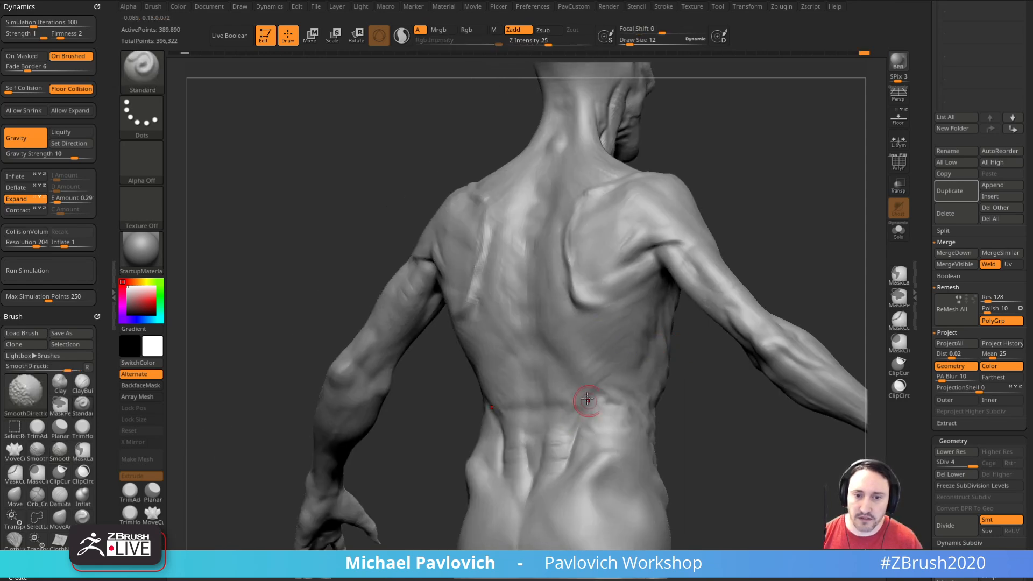
drag(669, 403, 611, 369)
mouse_move(803, 273)
mouse_down()
mouse_move(843, 275)
mouse_move(788, 175)
mouse_move(807, 249)
mouse_move(810, 219)
mouse_up()
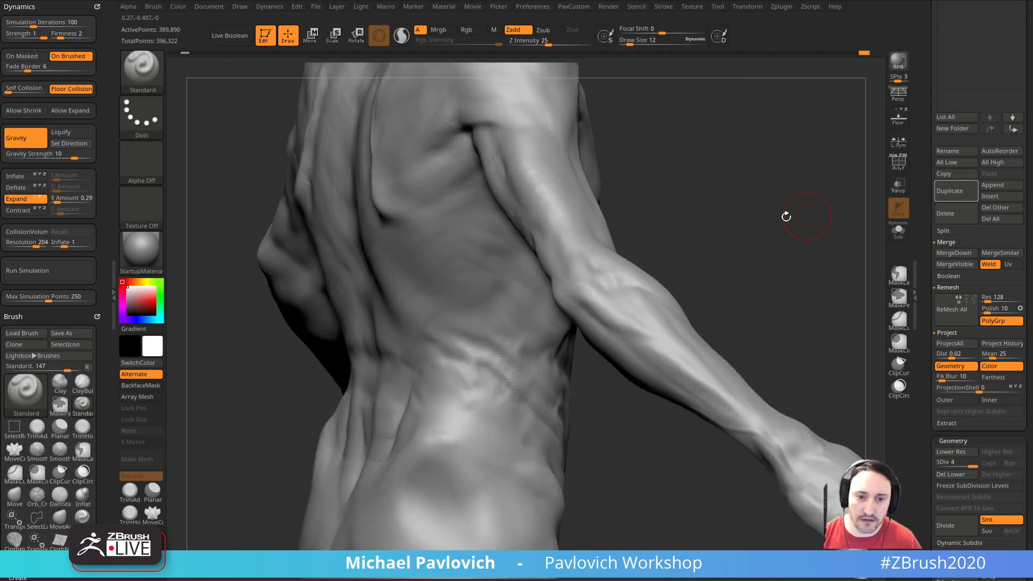
Step: Carve creases between the waist folds with the DamStandard brush at draw size 14, working from the belly side to the lower back
key(b)
key(d)
key(s)
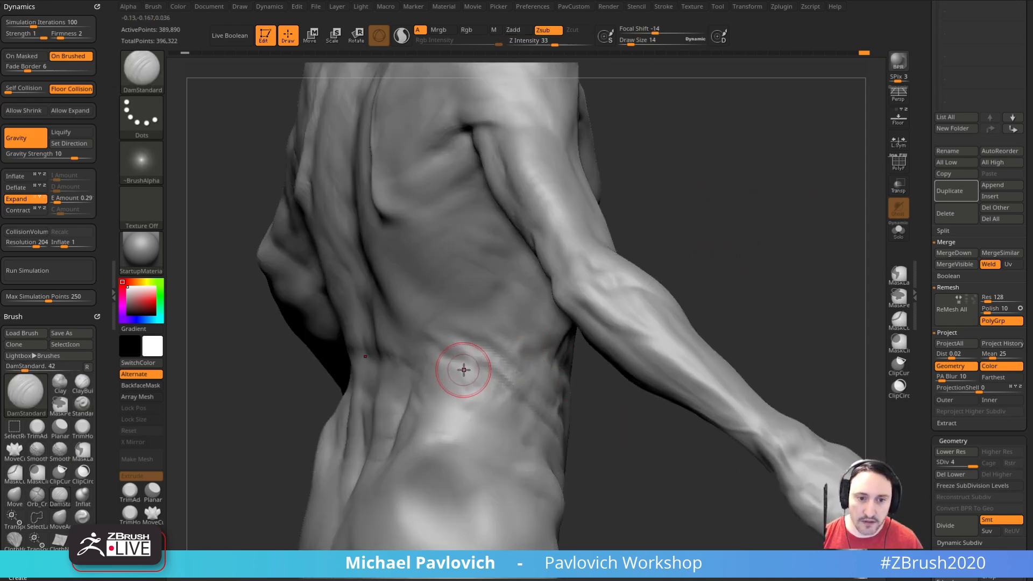
drag(585, 424, 519, 388)
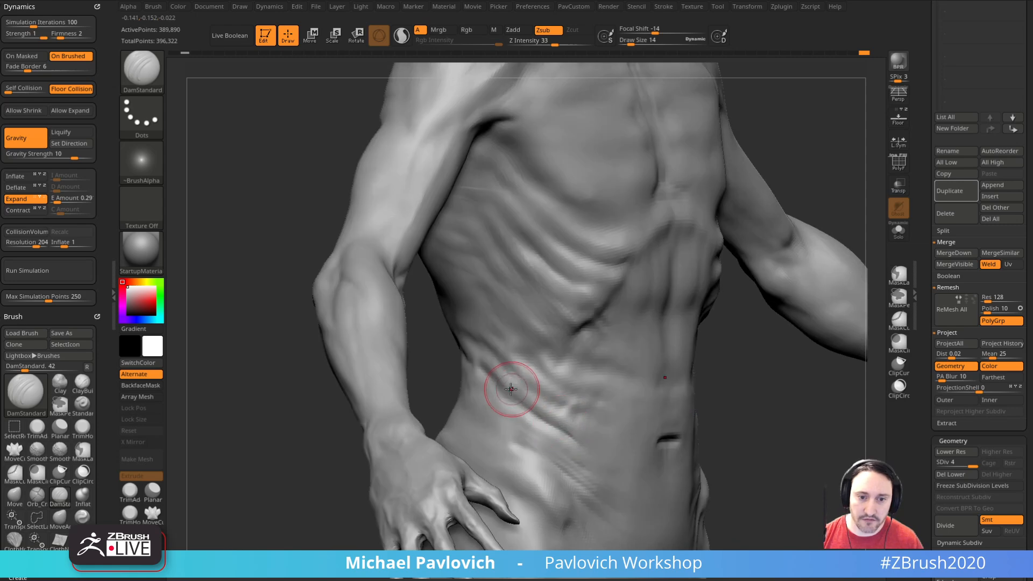
drag(721, 402, 535, 410)
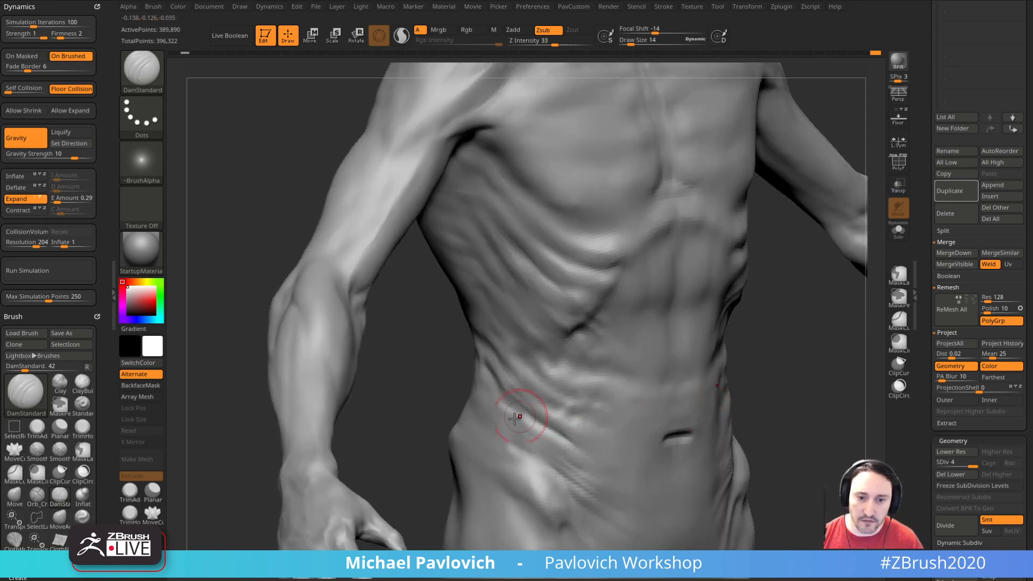
drag(429, 377, 547, 361)
mouse_move(632, 336)
mouse_down()
mouse_move(553, 395)
mouse_move(576, 369)
mouse_up()
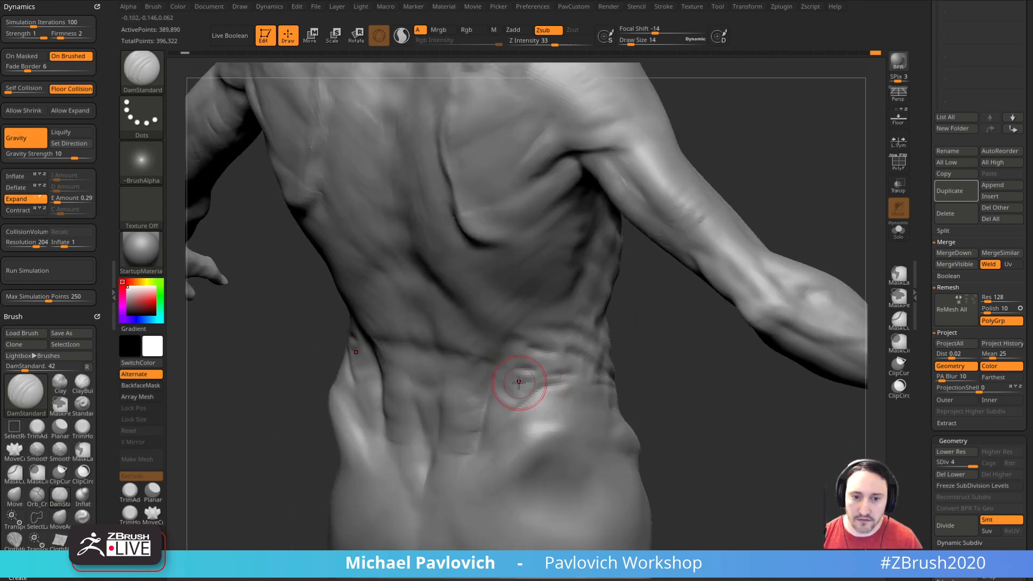
mouse_move(630, 360)
mouse_down()
mouse_move(532, 369)
mouse_move(503, 399)
mouse_move(581, 376)
mouse_up()
Step: Raise fine skin folds on the side of the lower back with the Standard brush, reducing its draw size to 6
key(b)
key(s)
key(t)
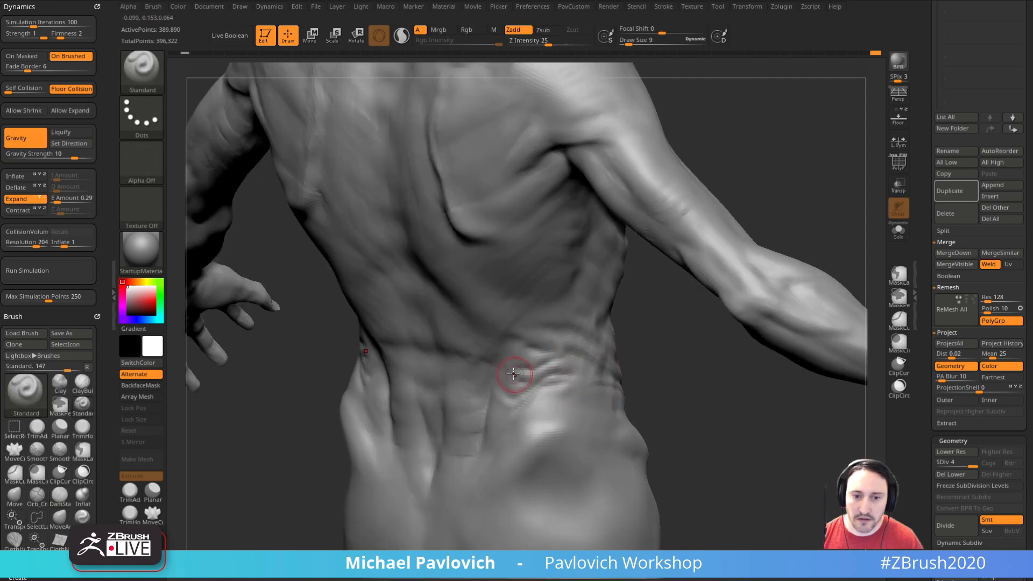
mouse_move(642, 363)
mouse_down()
mouse_move(523, 346)
mouse_move(589, 343)
mouse_up()
key(s)
right_drag(589, 343, 600, 321)
shift+drag(580, 339, 569, 341)
right_drag(569, 341, 506, 376)
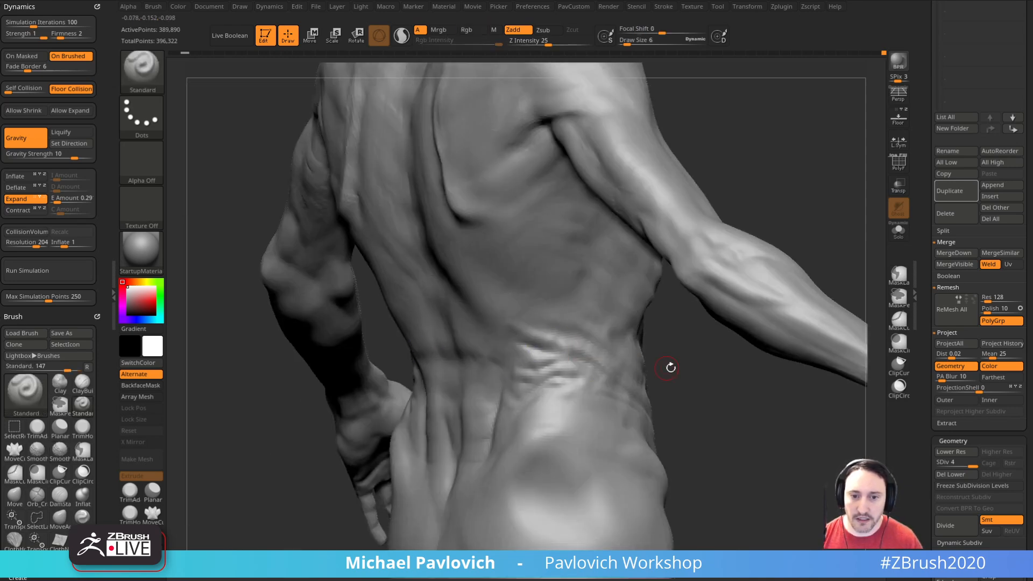
Step: Extend the waist wrinkles to the front and smooth the surface over the ribs, shoulder and neck
right_drag(652, 367, 560, 386)
right_drag(624, 434, 588, 380)
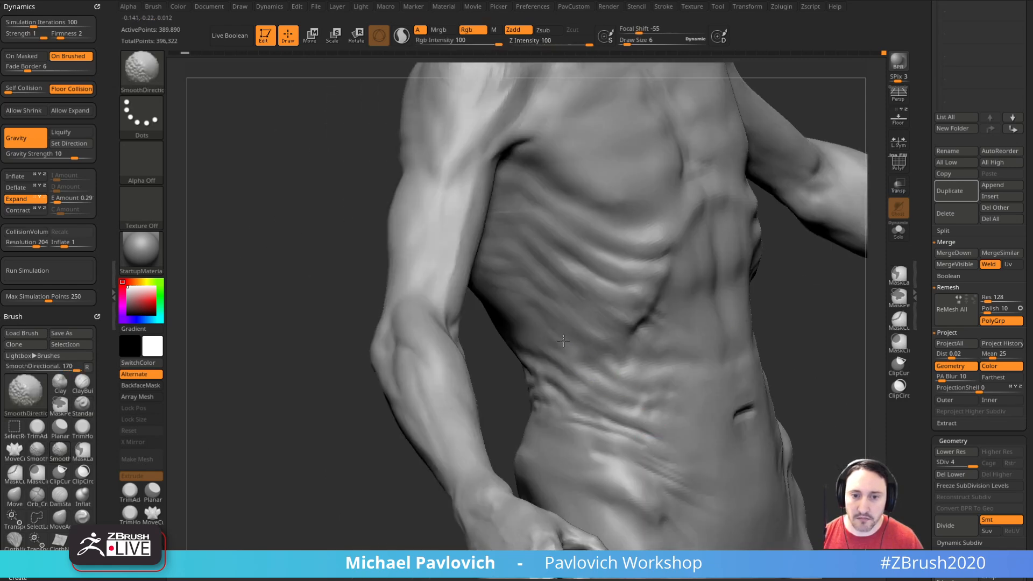
mouse_move(690, 300)
right_down()
mouse_move(542, 364)
mouse_move(671, 325)
right_up()
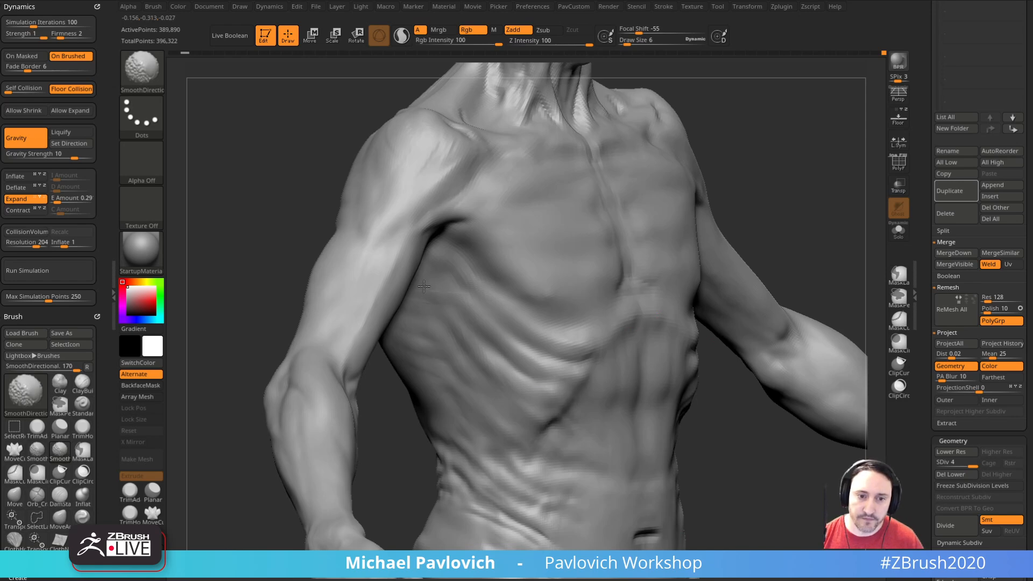
right_drag(484, 305, 408, 271)
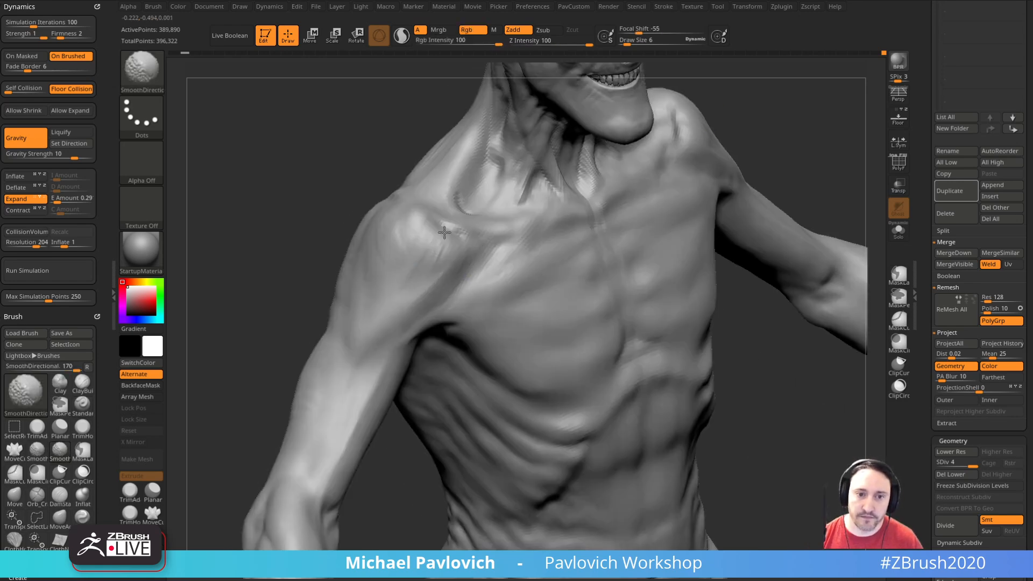
mouse_move(523, 241)
right_down()
mouse_move(791, 106)
mouse_move(745, 284)
mouse_move(461, 342)
right_up()
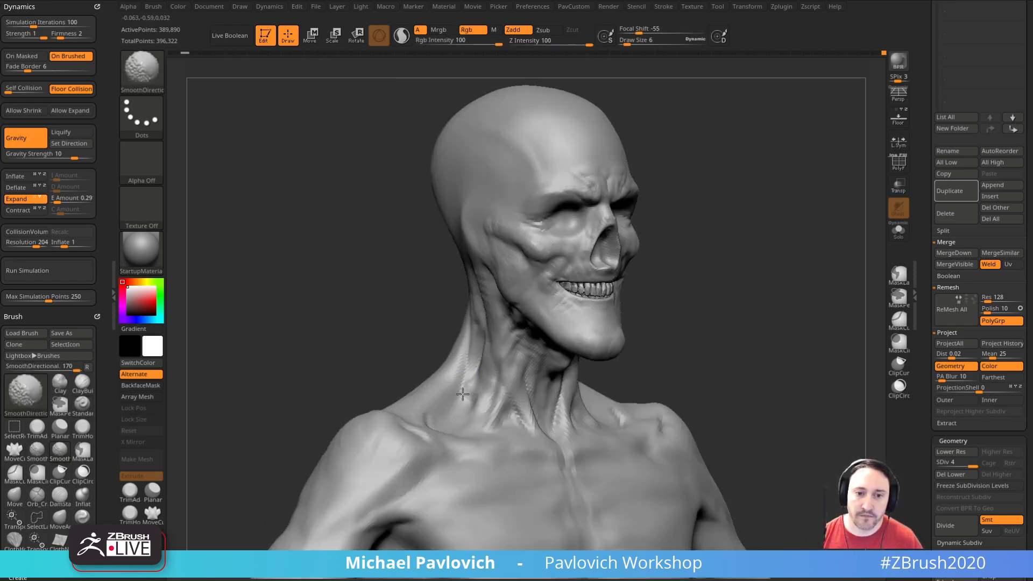
mouse_move(608, 271)
right_down()
mouse_move(719, 203)
mouse_move(710, 233)
mouse_move(592, 202)
right_up()
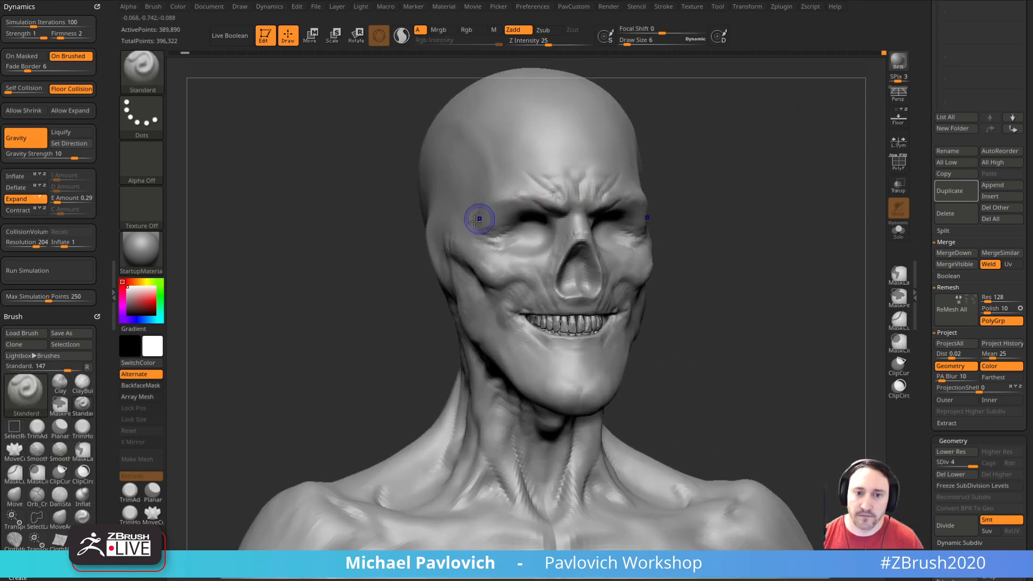
Step: Save the Death character tool to disk
mouse_move(771, 250)
ctrl+right_down()
mouse_move(773, 318)
mouse_move(746, 256)
ctrl+right_up()
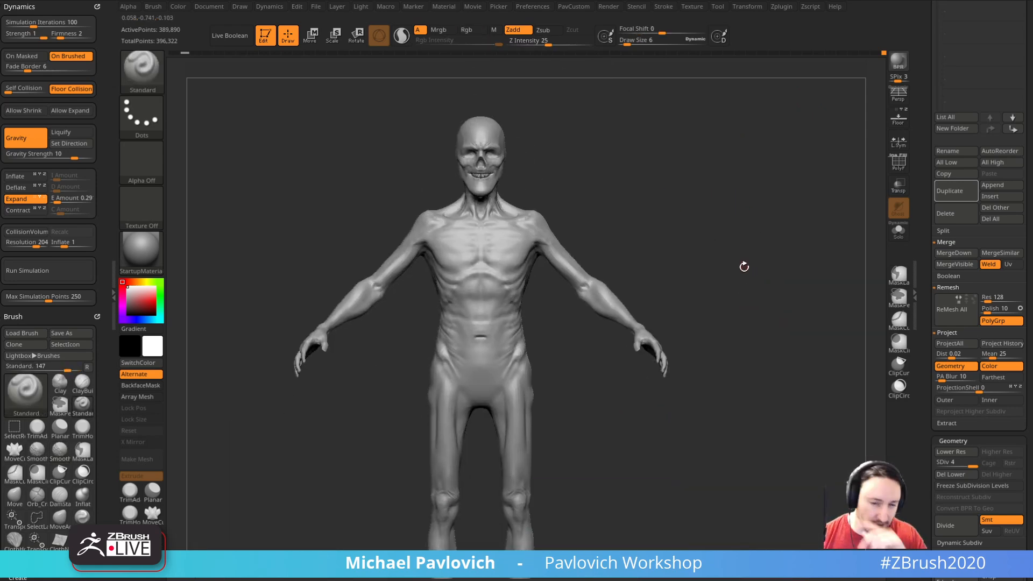
mouse_move(794, 308)
right_down()
mouse_move(766, 323)
mouse_move(786, 323)
right_up()
drag(927, 267, 934, 520)
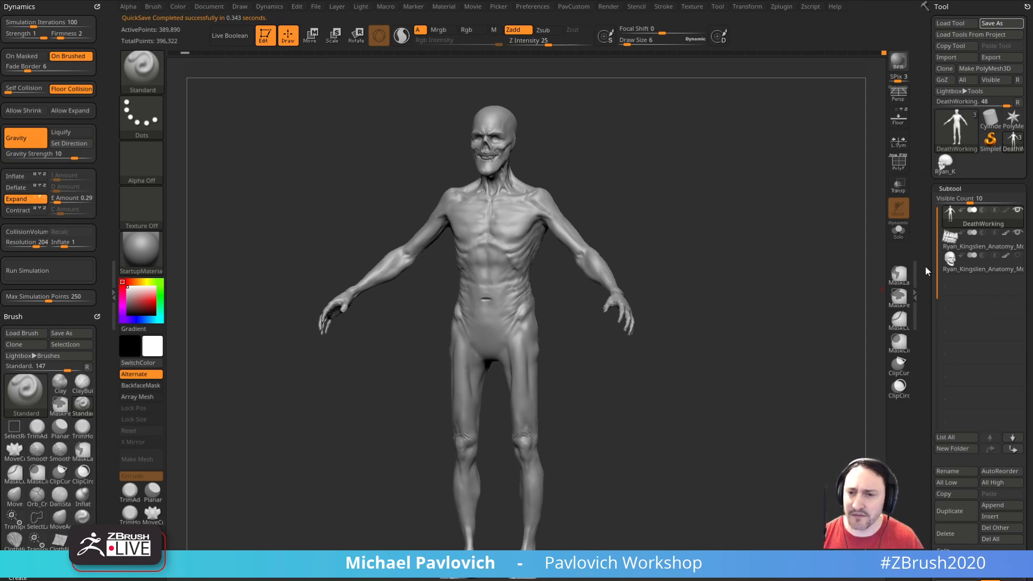
Step: Switch the body to subdivision level 1 and turn on the polyframe display
scroll(952, 237, down, 10)
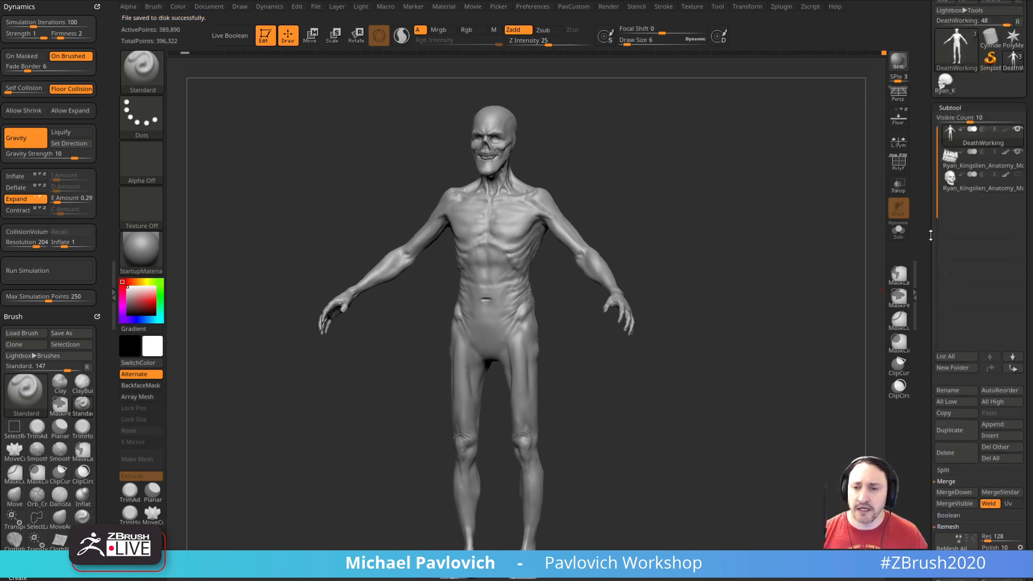
drag(956, 224, 936, 224)
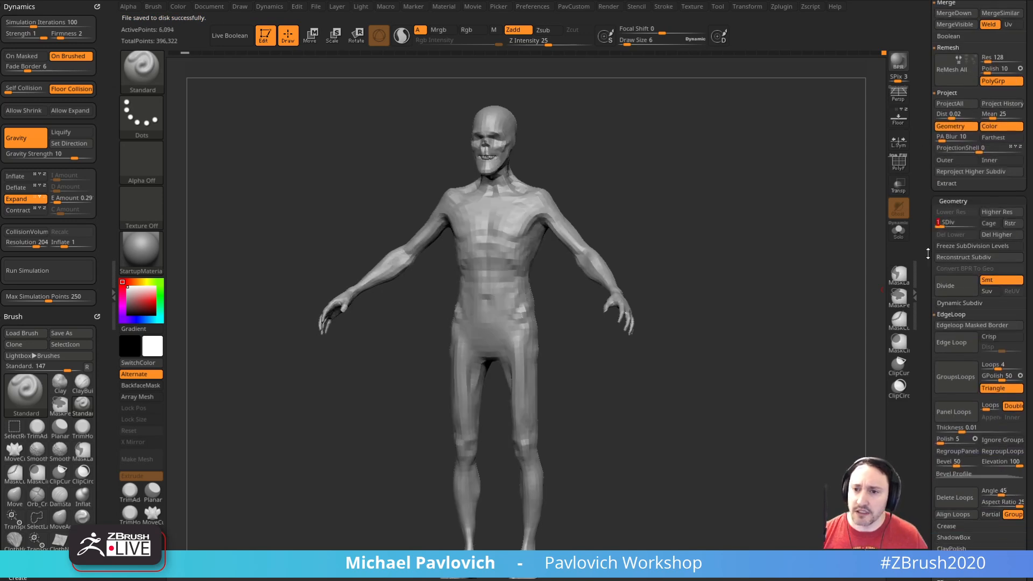
mouse_move(791, 273)
mouse_down()
mouse_move(794, 256)
mouse_move(800, 282)
mouse_up()
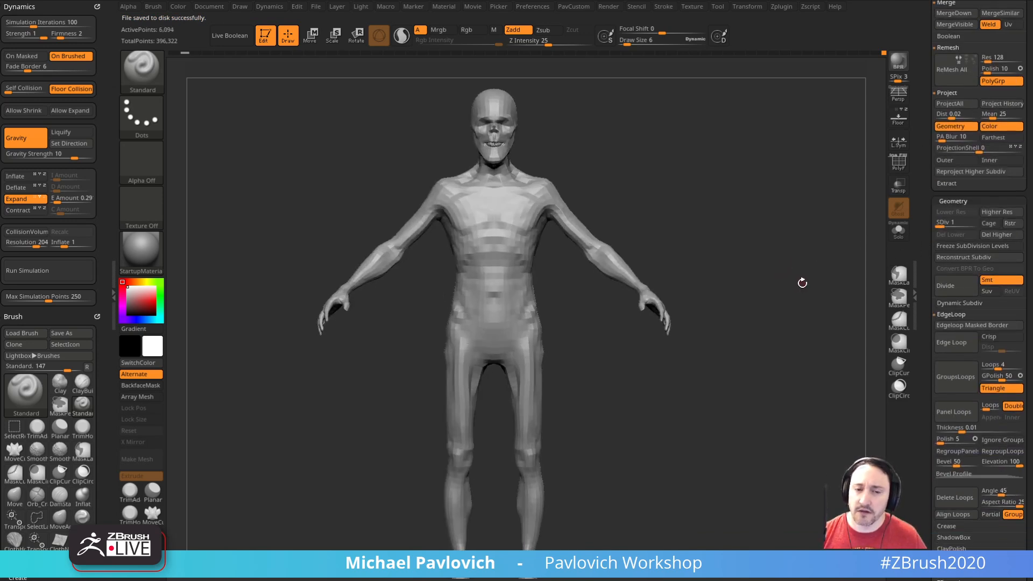
click(898, 161)
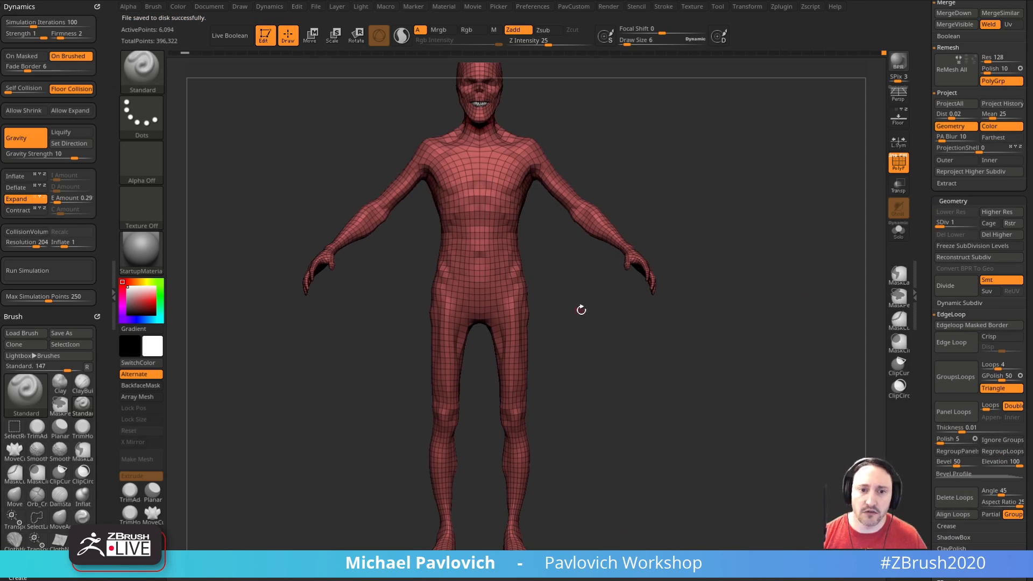
drag(567, 310, 606, 318)
Step: Hide the legs below the hips with the SelectLasso brush, undoing the unwanted selection
key(ctrl+shift)
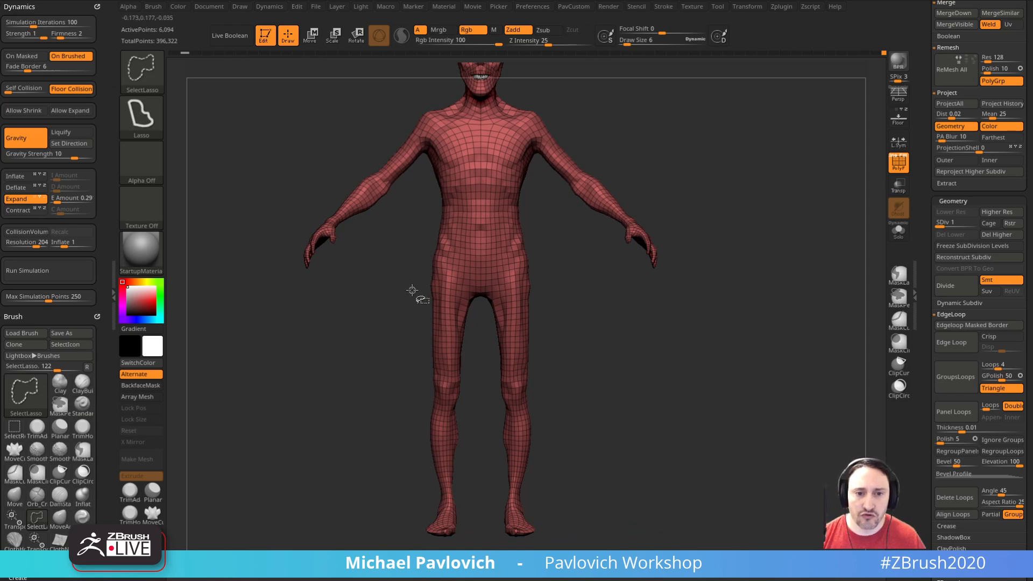
ctrl+shift+drag(417, 549, 637, 364)
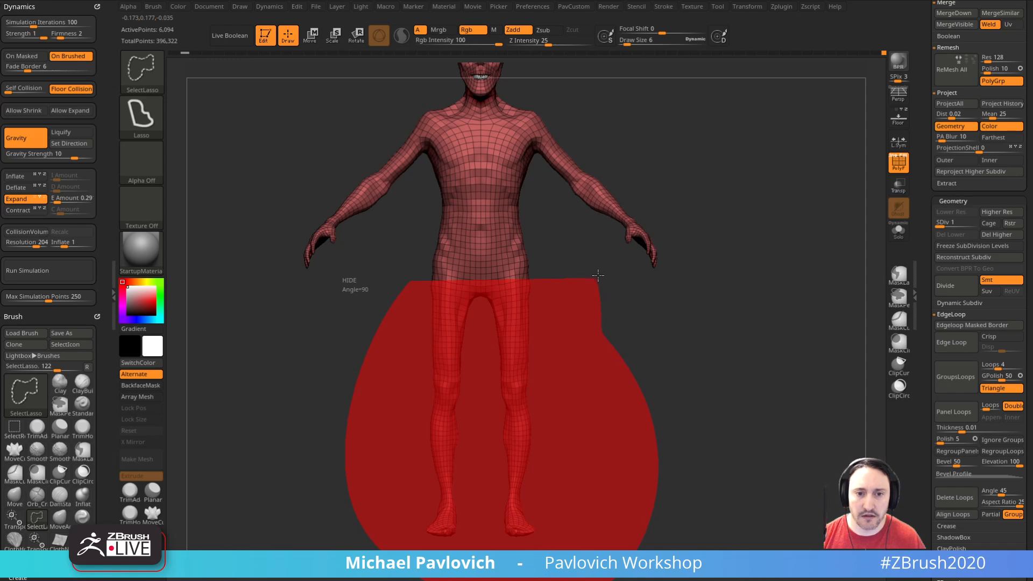
ctrl+shift+drag(598, 279, 595, 293)
key(f)
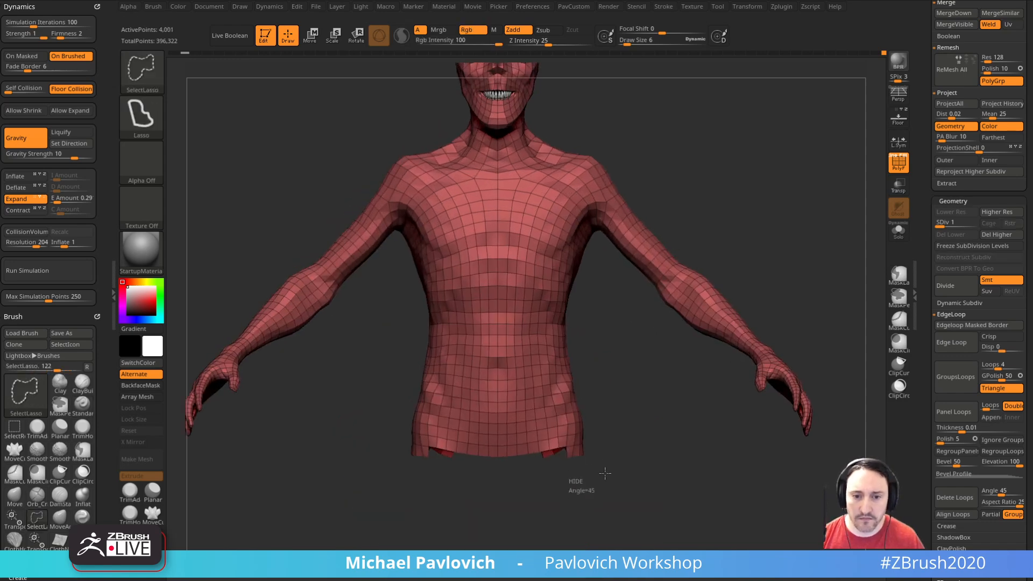
ctrl+shift+drag(563, 452, 563, 452)
mouse_move(669, 450)
mouse_down()
mouse_move(570, 464)
mouse_move(606, 463)
mouse_move(652, 401)
mouse_move(641, 417)
mouse_move(674, 406)
mouse_move(644, 399)
mouse_move(640, 433)
mouse_move(247, 491)
mouse_move(619, 530)
mouse_up()
key(ctrl+z)
ctrl+shift+click(644, 420)
Step: Hide the stray polygons along the open lower edge of the torso
alt+drag(681, 458, 616, 302)
mouse_move(619, 265)
ctrl+alt+shift+mouse_down()
mouse_move(301, 346)
mouse_move(619, 430)
ctrl+alt+shift+mouse_up()
drag(725, 380, 764, 387)
mouse_move(764, 388)
alt+mouse_down()
mouse_move(796, 496)
mouse_move(724, 182)
mouse_move(648, 410)
mouse_move(665, 495)
mouse_move(686, 479)
mouse_move(623, 462)
mouse_move(600, 469)
alt+mouse_up()
mouse_move(767, 455)
mouse_down()
mouse_move(689, 470)
mouse_move(622, 466)
mouse_move(554, 411)
mouse_move(553, 467)
mouse_move(566, 478)
mouse_move(545, 483)
mouse_move(555, 478)
mouse_up()
ctrl+alt+shift+drag(478, 442, 482, 445)
mouse_move(484, 446)
mouse_down()
mouse_move(512, 473)
mouse_move(514, 442)
mouse_move(624, 417)
mouse_move(617, 474)
mouse_move(611, 427)
mouse_move(657, 512)
mouse_move(732, 510)
mouse_move(775, 468)
mouse_up()
ctrl+shift+drag(790, 449, 803, 374)
ctrl+alt+shift+drag(712, 410, 713, 412)
Step: Undo the last visibility change and hide the remaining uneven polygons at the hip opening
mouse_move(763, 486)
mouse_down()
mouse_move(689, 496)
mouse_move(780, 447)
mouse_move(749, 477)
mouse_move(810, 429)
mouse_up()
key(ctrl+z)
key(ctrl+shift)
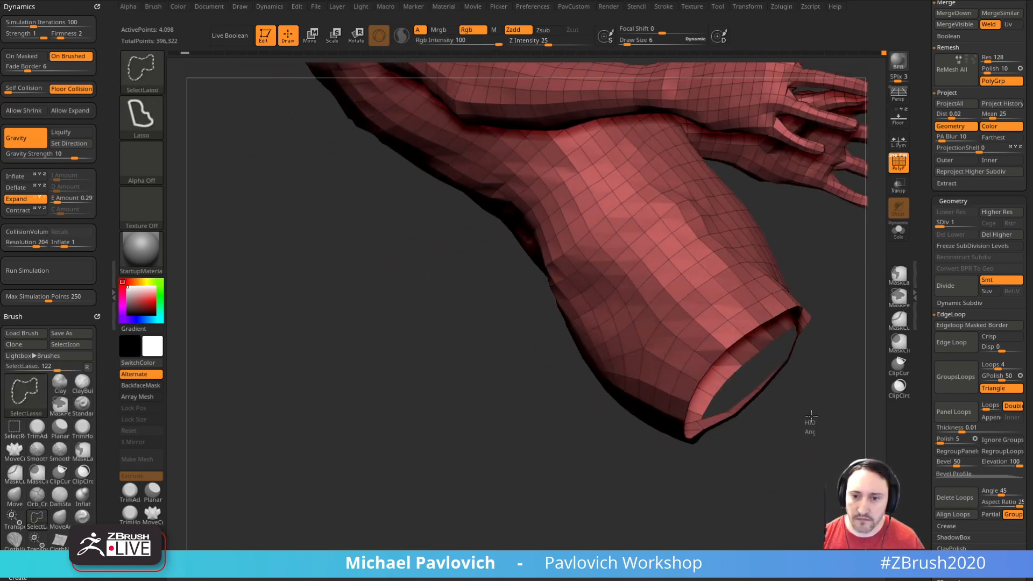
ctrl+alt+shift+drag(782, 348, 746, 398)
mouse_move(759, 443)
ctrl+alt+shift+mouse_down()
mouse_move(742, 401)
mouse_move(720, 416)
ctrl+alt+shift+mouse_up()
mouse_move(767, 463)
mouse_down()
mouse_move(743, 478)
mouse_move(745, 489)
mouse_move(773, 487)
mouse_move(654, 65)
mouse_move(735, 331)
mouse_move(759, 295)
mouse_move(771, 302)
mouse_up()
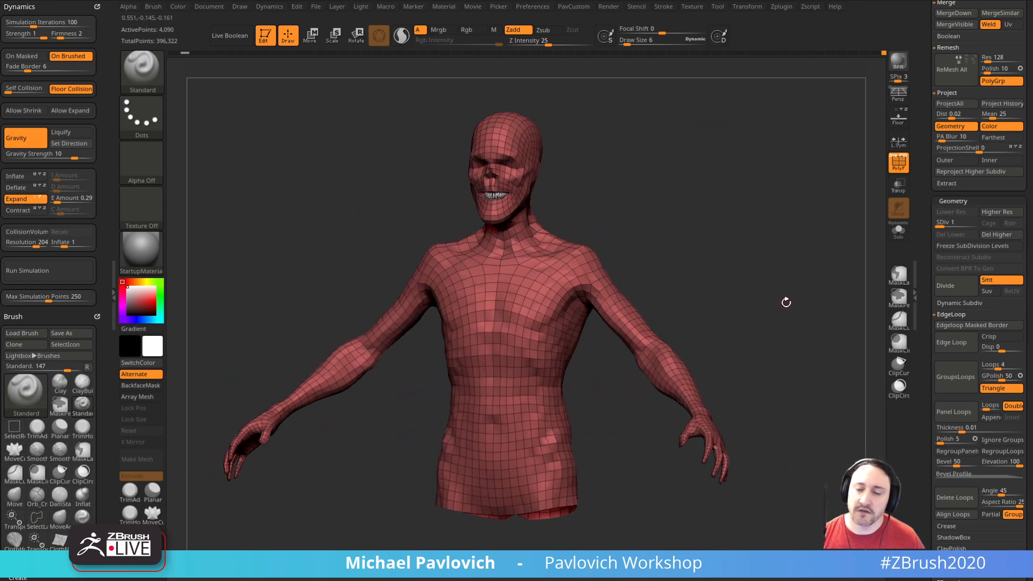
Step: Mask the whole visible torso, and delete its lower subdivision levels from level 4
ctrl+click(812, 315)
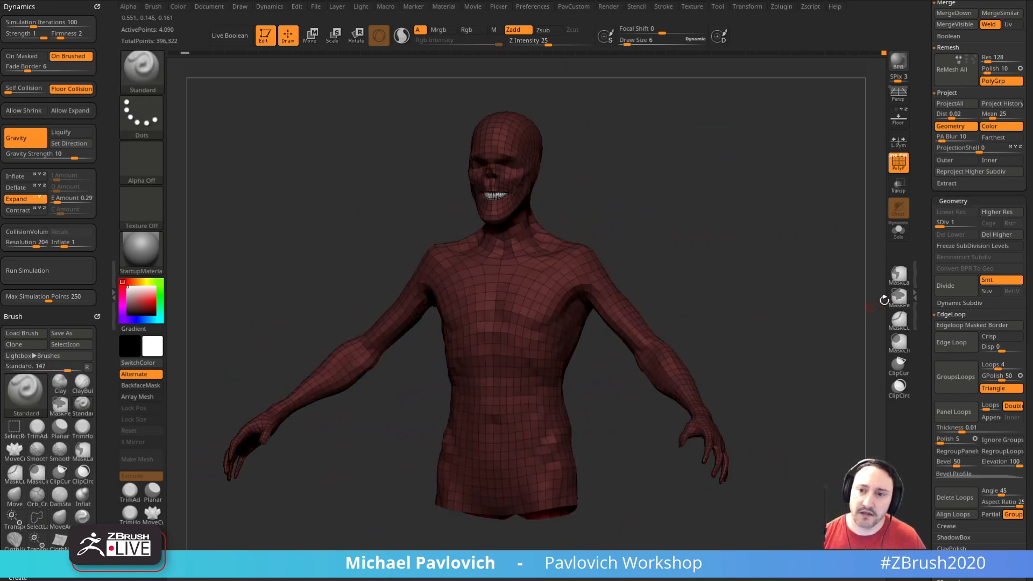
drag(972, 223, 981, 229)
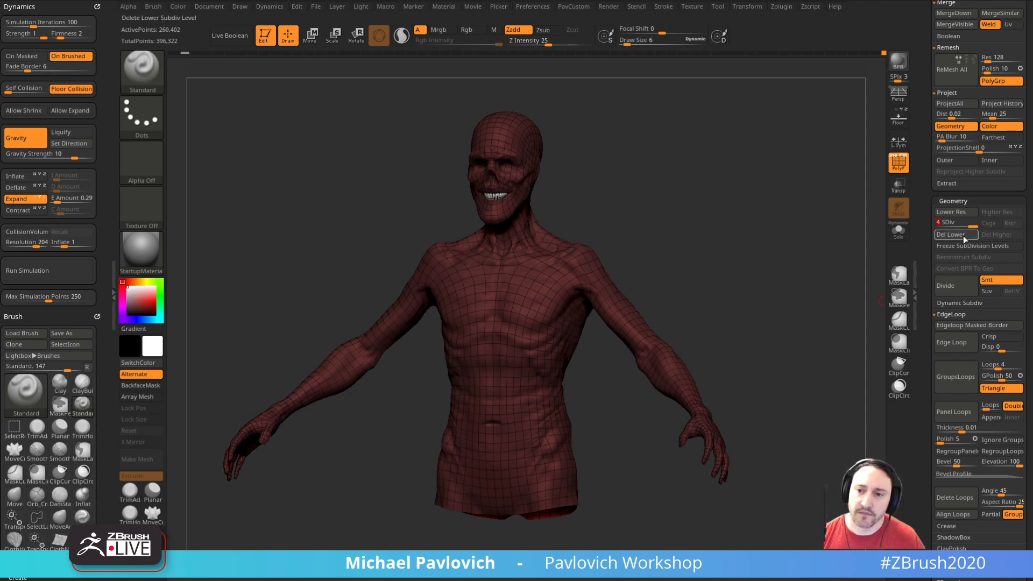
click(965, 236)
Step: Delete the hidden leg geometry and reconstruct the lower subdivision levels down to the base mesh
key(m)
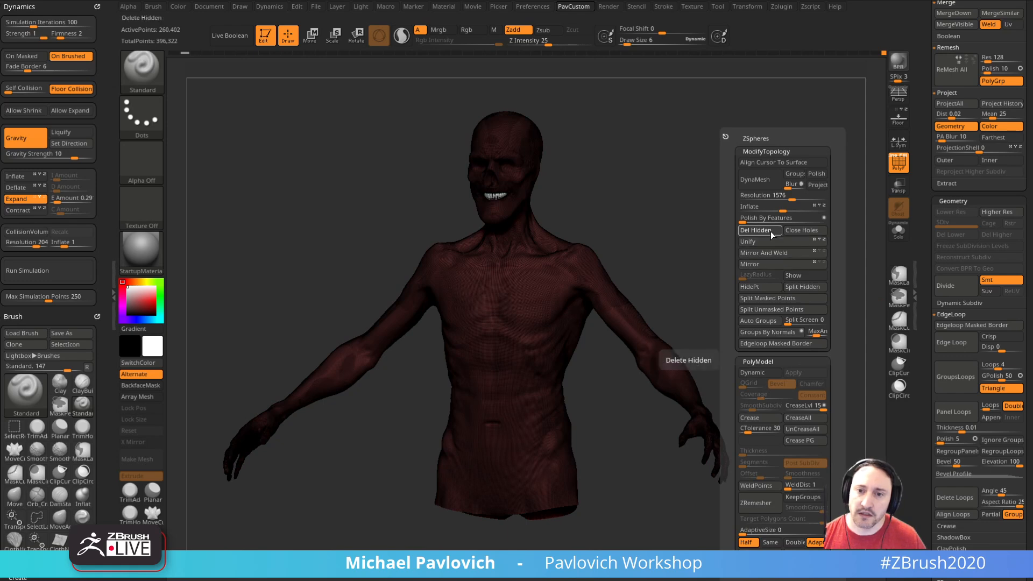
click(954, 257)
click(953, 257)
click(953, 257)
click(955, 257)
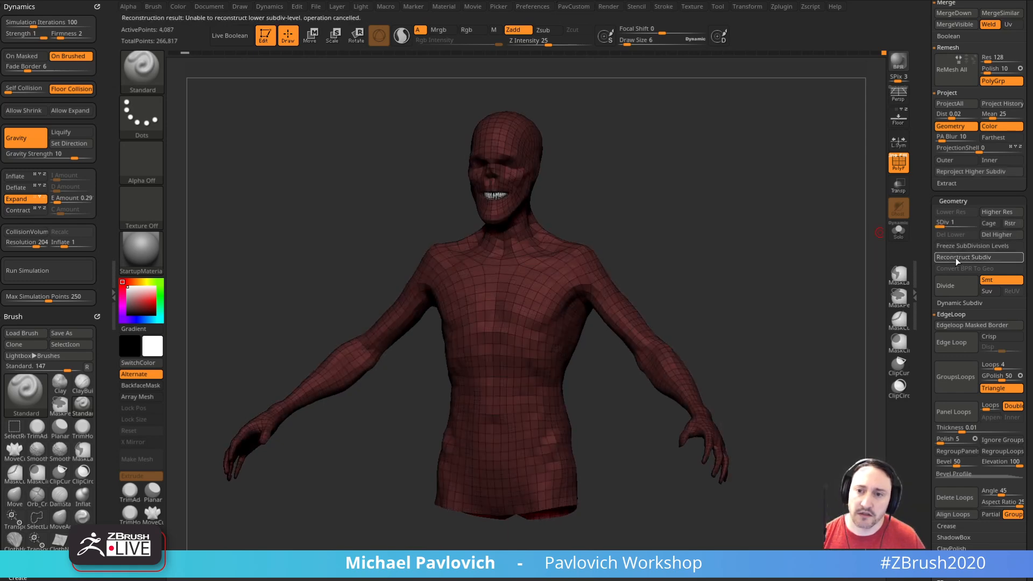
Step: Clear the torso's mask and show the mesh at subdivision level 4 without the polygon wireframe
ctrl+drag(751, 215, 884, 237)
key(d)
key(d)
key(d)
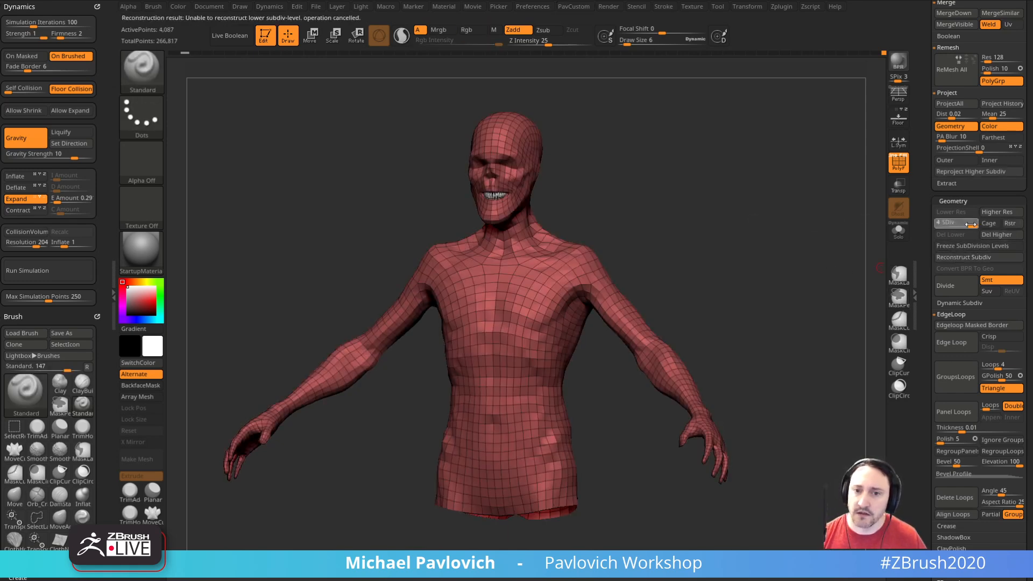
key(shift+f)
alt+drag(817, 232, 805, 317)
alt+drag(805, 317, 824, 307)
drag(824, 307, 811, 305)
click(940, 225)
drag(838, 266, 796, 260)
click(973, 223)
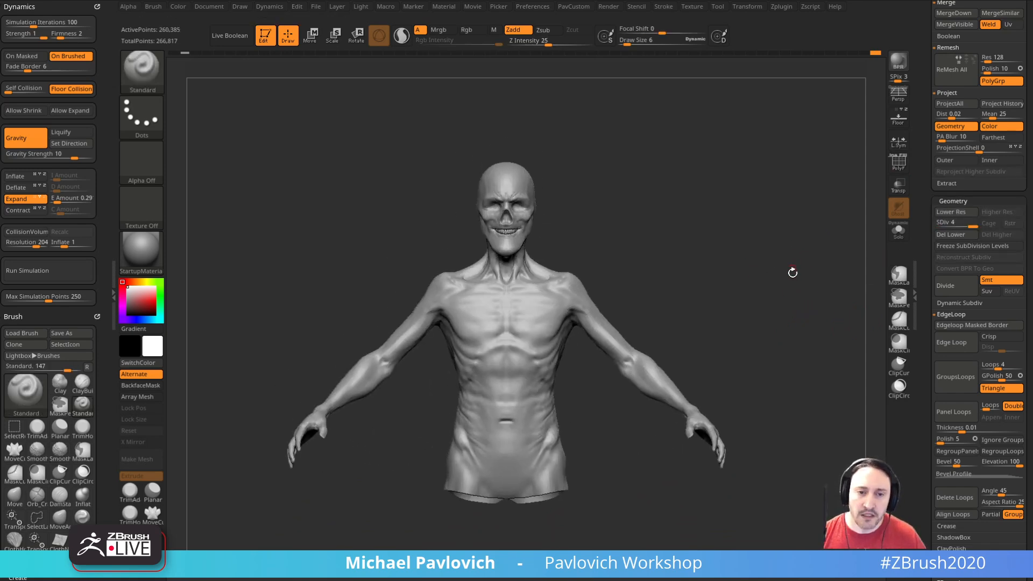
Step: Duplicate the torso subtool, and return the original DeathWorking subtool to its earlier history state with the legs
drag(926, 280, 938, 429)
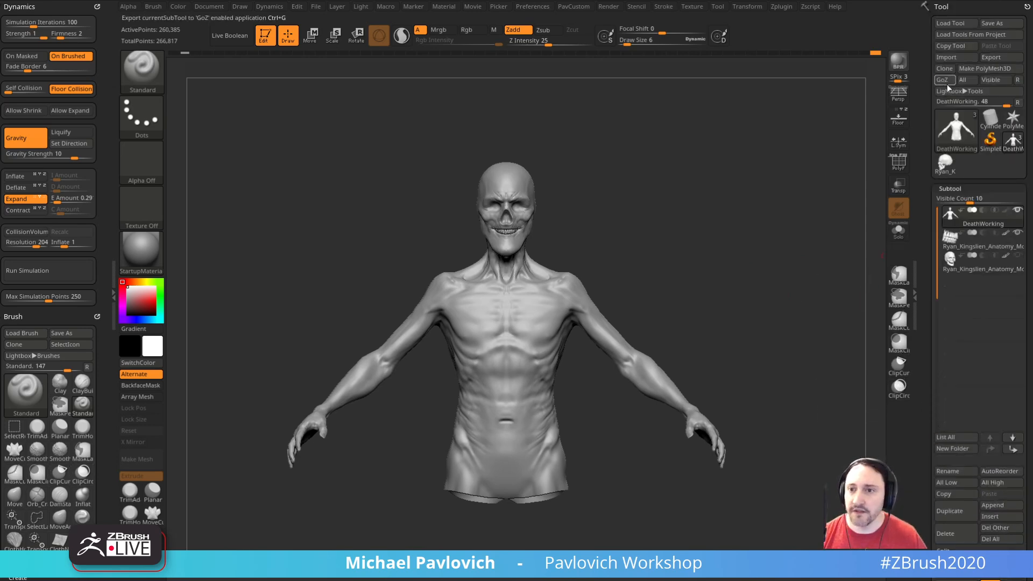
drag(926, 305, 916, 122)
click(948, 330)
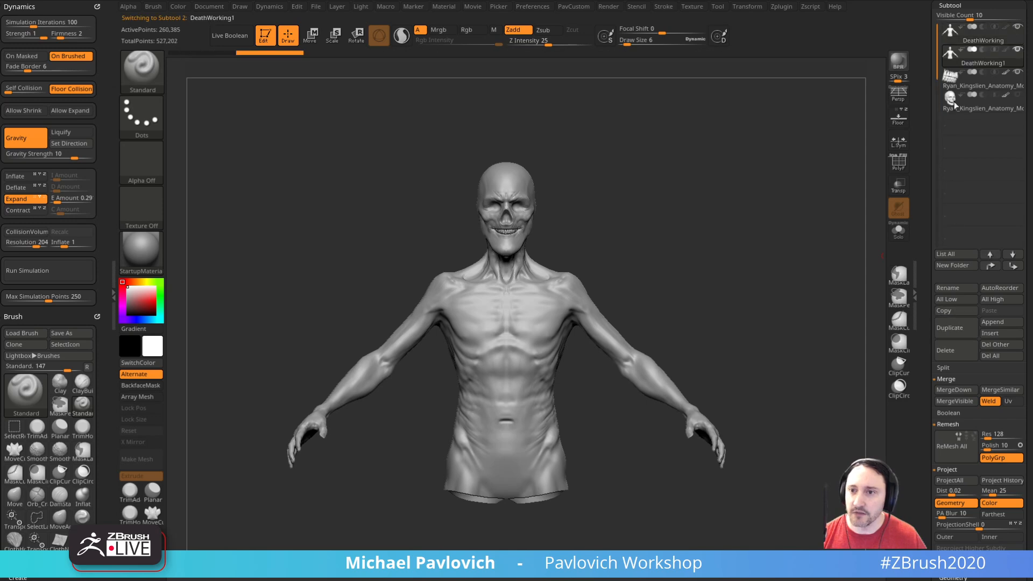
click(974, 39)
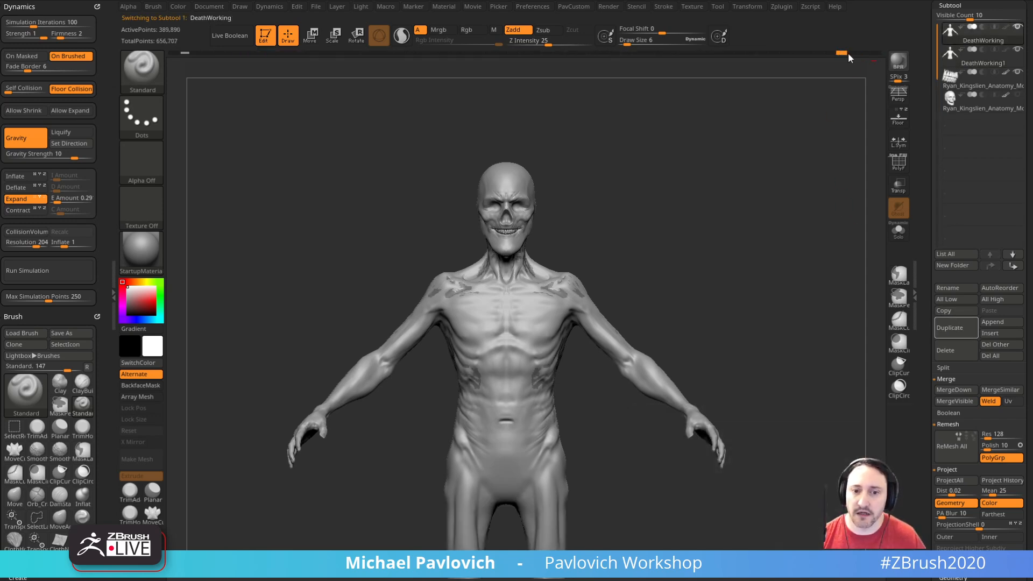
click(866, 53)
mouse_move(780, 277)
alt+mouse_down()
mouse_move(769, 262)
mouse_move(827, 240)
mouse_move(802, 249)
mouse_move(789, 206)
alt+mouse_up()
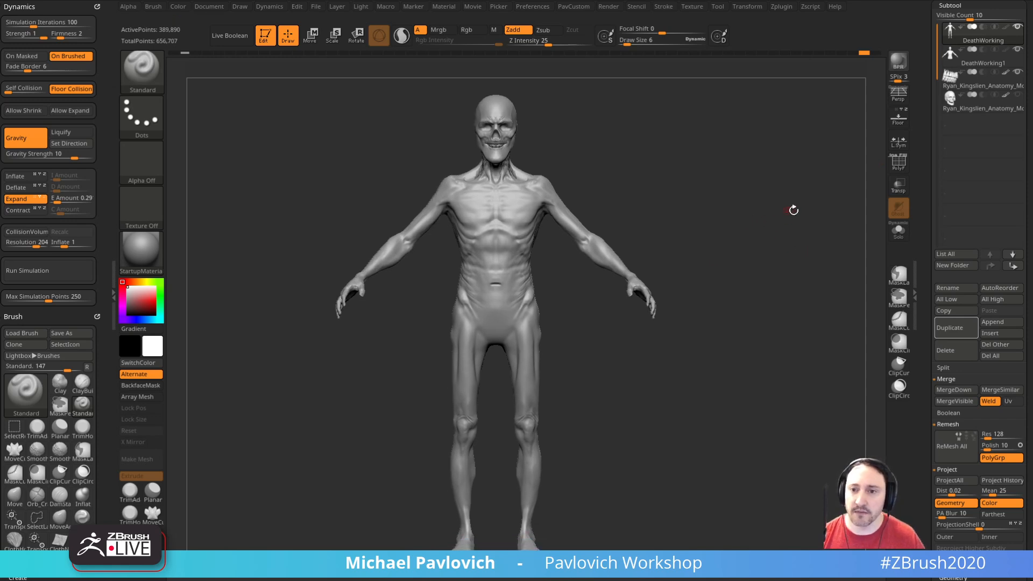
Step: At subdivision level 1 with transparency on, hide the original body's upper part above the hips, leaving the legs
scroll(925, 407, down, 5)
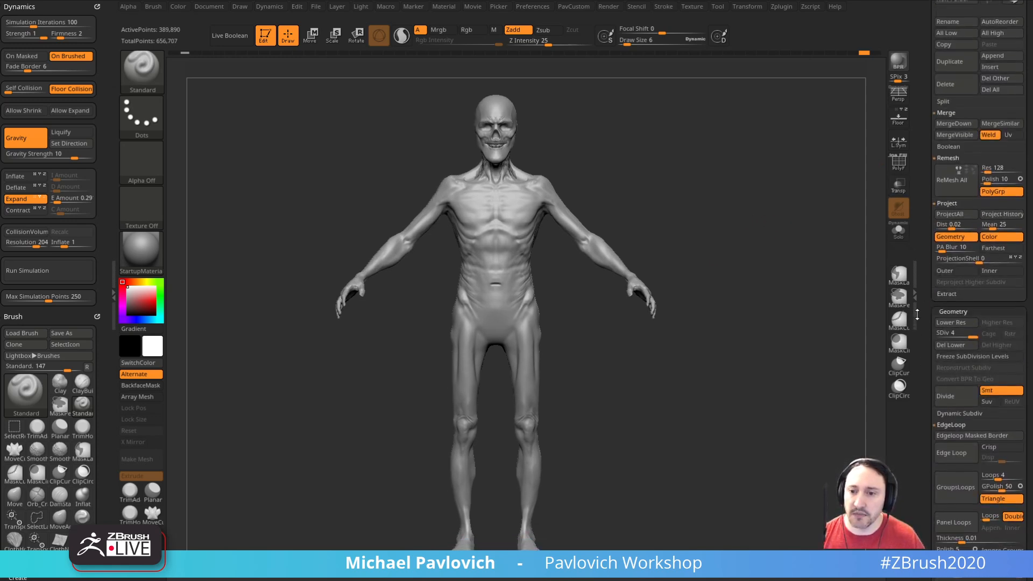
click(937, 301)
alt+drag(794, 357, 756, 253)
click(899, 186)
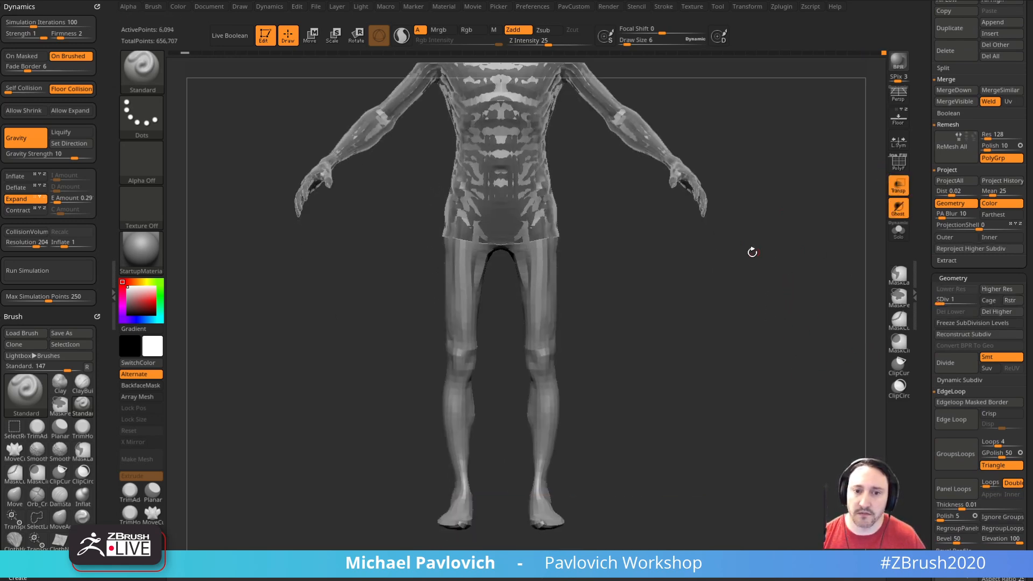
key(ctrl+shift)
mouse_move(432, 216)
ctrl+shift+mouse_down()
mouse_move(404, 524)
mouse_move(694, 280)
mouse_move(646, 226)
ctrl+shift+mouse_up()
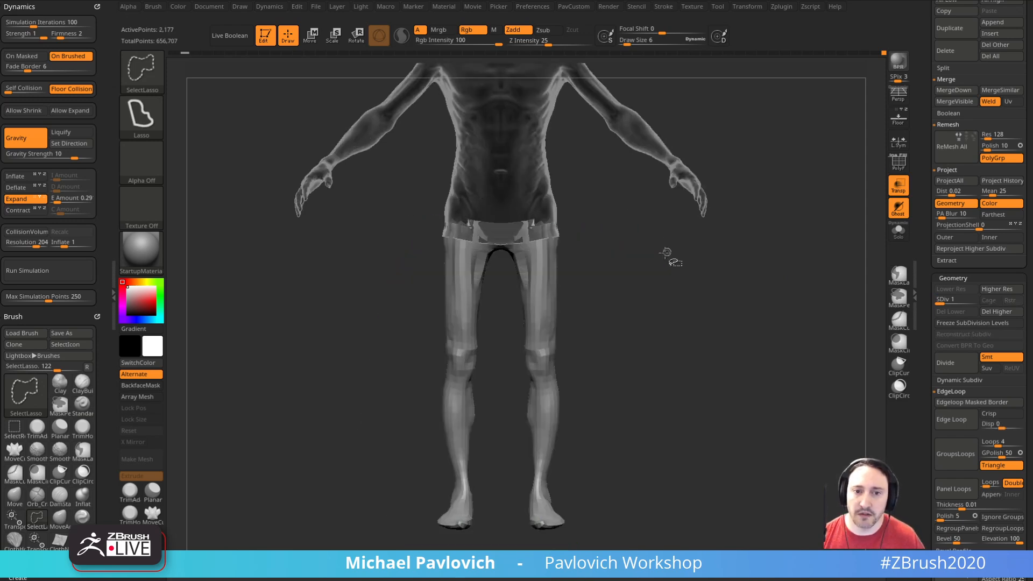
Step: Isolate the legs in wireframe view and hide the stray polygons along their open upper edge
click(899, 232)
shift+drag(770, 241, 754, 164)
key(shift+f)
key(ctrl+shift)
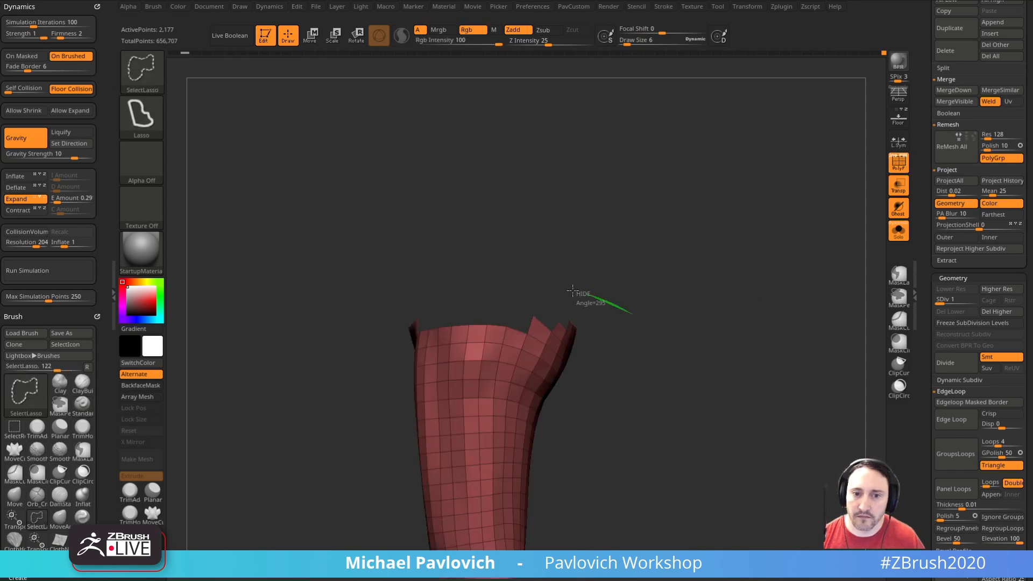
ctrl+shift+drag(537, 326, 537, 326)
mouse_move(669, 351)
mouse_down()
mouse_move(611, 316)
mouse_move(525, 291)
mouse_move(646, 302)
mouse_move(795, 219)
mouse_up()
ctrl+alt+shift+drag(741, 251, 773, 254)
mouse_move(814, 210)
shift+mouse_down()
mouse_move(789, 231)
mouse_move(787, 183)
shift+mouse_up()
Step: Mask the visible legs, and delete the lower subdivision levels from level 4 together with the hidden upper body
click(899, 231)
alt+drag(818, 291, 798, 256)
mouse_move(749, 306)
alt+mouse_down()
mouse_move(733, 272)
mouse_move(740, 352)
mouse_move(733, 335)
mouse_move(761, 283)
mouse_move(838, 286)
mouse_move(860, 298)
mouse_move(777, 307)
mouse_move(790, 306)
alt+mouse_up()
click(964, 323)
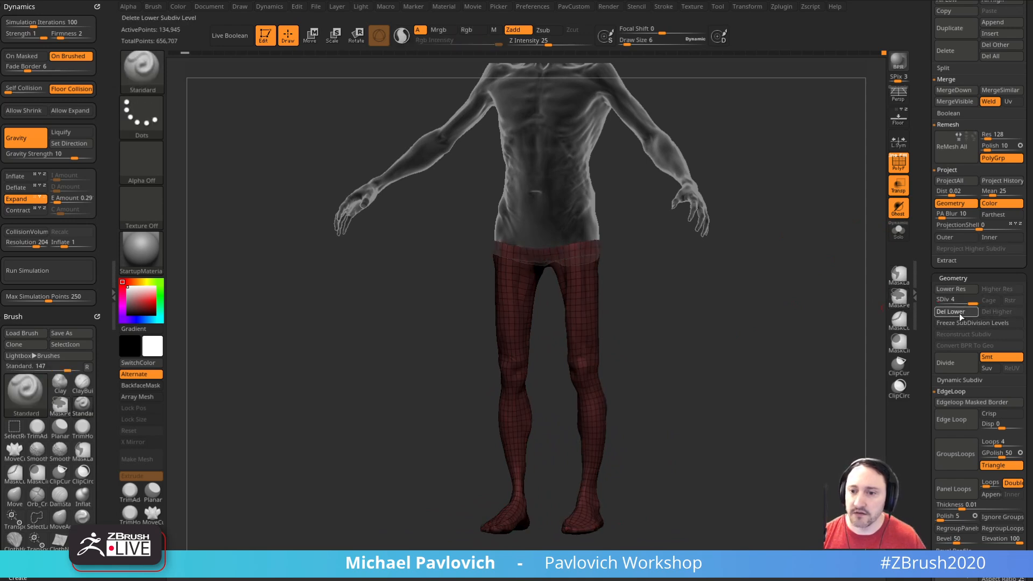
click(960, 315)
key(1)
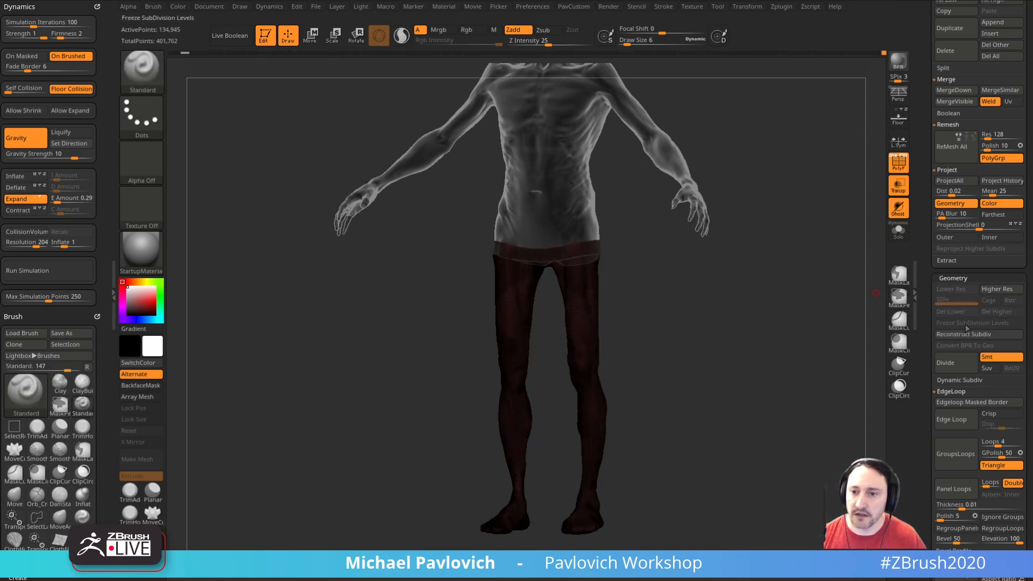
Step: Reconstruct the legs' lower subdivision levels down to the base mesh and clear the mask
click(961, 334)
click(961, 335)
alt+drag(791, 346, 773, 307)
click(899, 232)
mouse_move(797, 344)
mouse_down()
mouse_move(784, 334)
mouse_move(793, 327)
mouse_up()
drag(974, 299, 975, 299)
Step: Freeze the legs' subdivision levels and cap the open waist using ZModeler's Close edge action
click(980, 325)
mouse_move(782, 341)
alt+mouse_down()
mouse_move(805, 323)
mouse_move(797, 202)
alt+mouse_up()
key(b)
key(z)
key(m)
key(space)
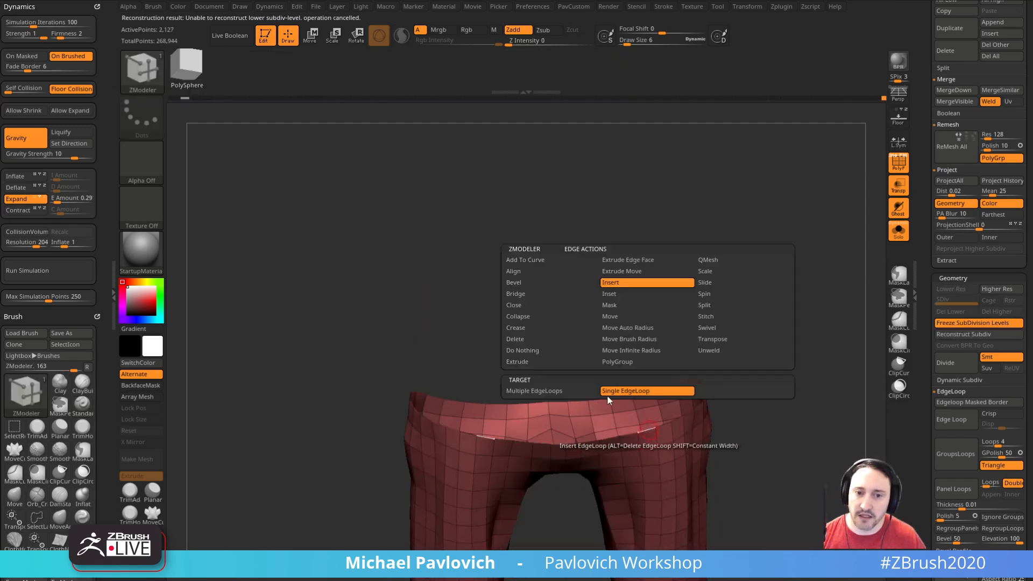
click(546, 307)
click(627, 434)
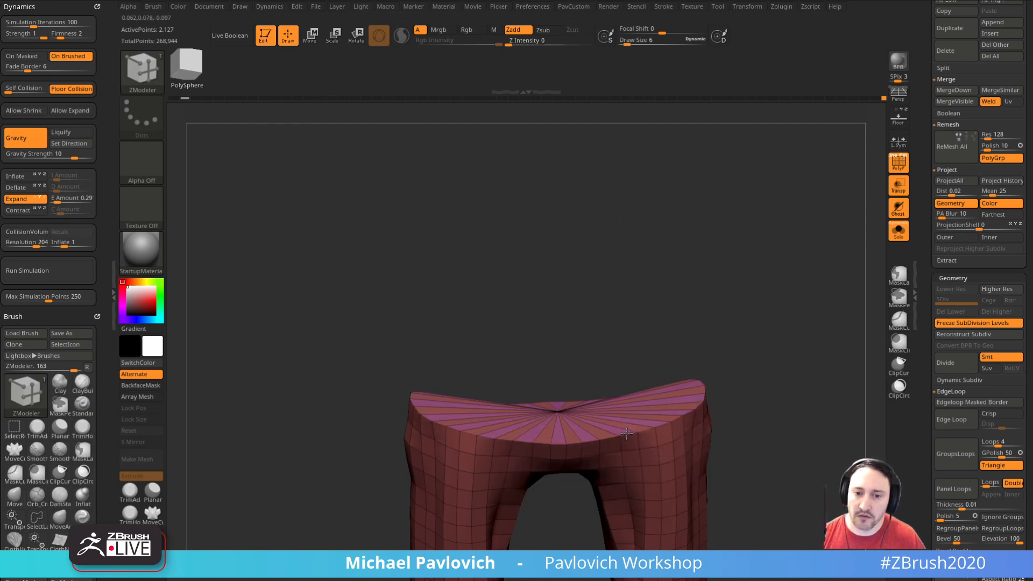
Step: Isolate the new waist cap, assign it its own polygroup and show the whole leg mesh again
drag(704, 360, 700, 397)
ctrl+shift+click(556, 382)
key(ctrl+w)
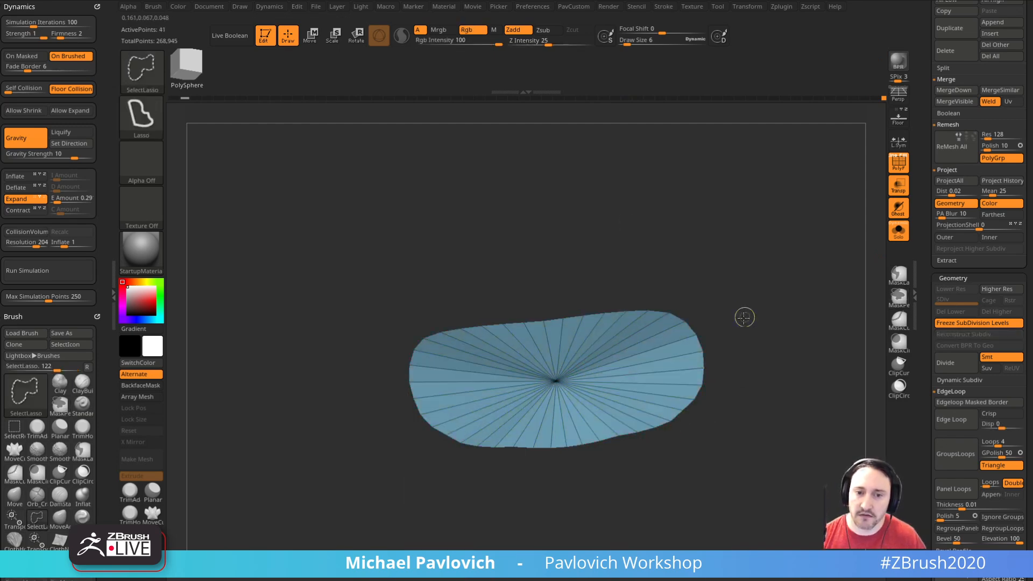
ctrl+shift+click(745, 314)
mouse_move(783, 325)
mouse_down()
mouse_move(784, 293)
mouse_move(772, 323)
mouse_move(628, 376)
mouse_move(561, 387)
mouse_up()
Step: Unfreeze the legs' subdivision levels and smooth the waist cap with the wireframe off
click(972, 323)
key(shift+f)
drag(668, 323, 692, 290)
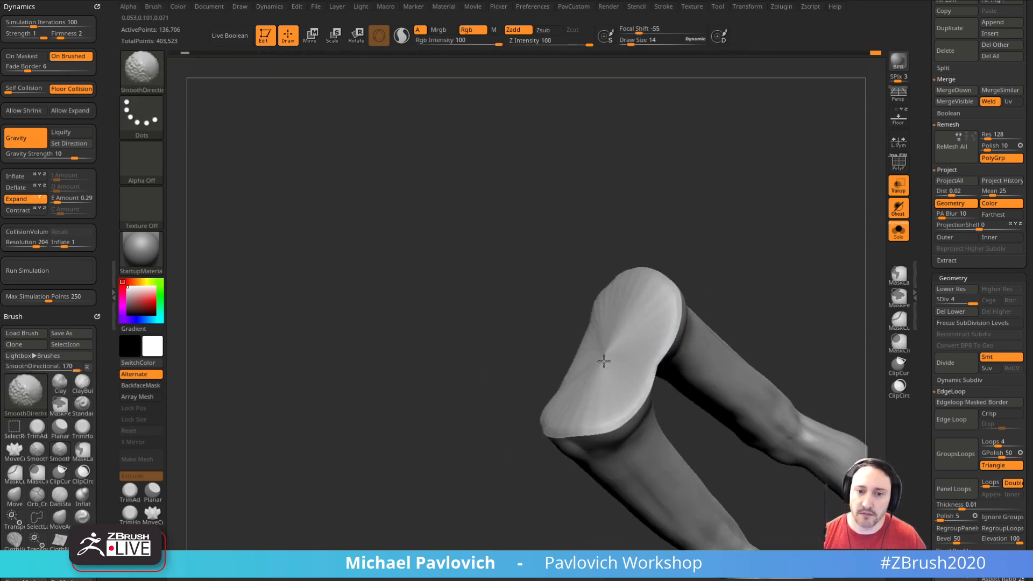
drag(764, 259, 842, 180)
Step: Make the DeathWorking1 torso the active subtool and freeze its subdivision levels
drag(927, 226, 933, 358)
click(974, 239)
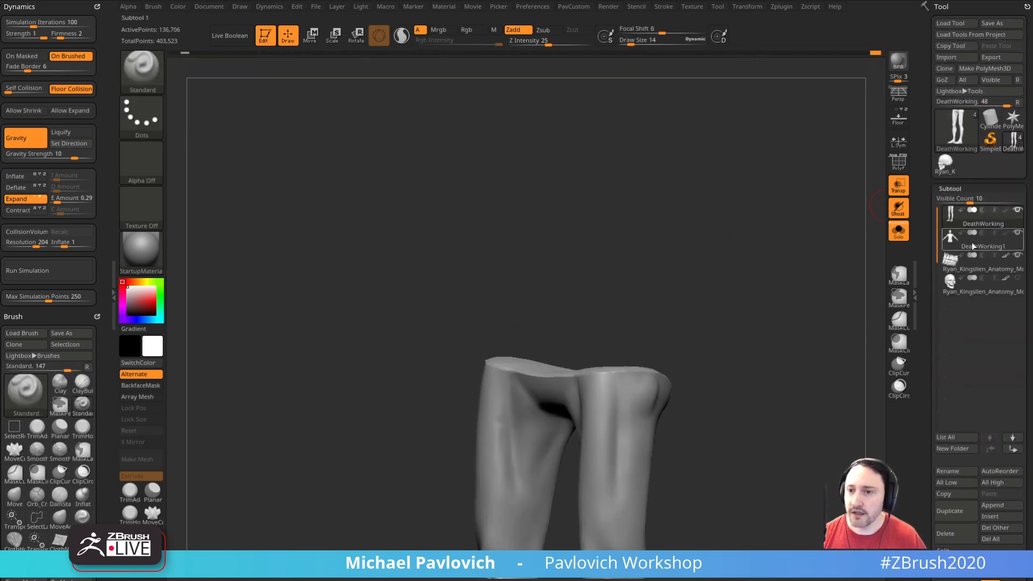
drag(834, 305, 813, 360)
drag(923, 318, 946, 271)
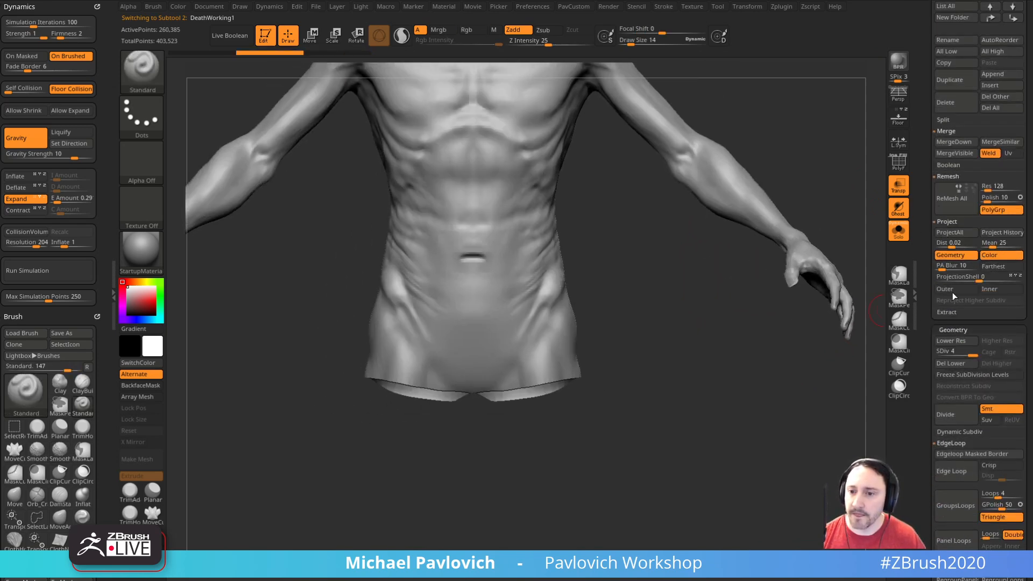
click(973, 376)
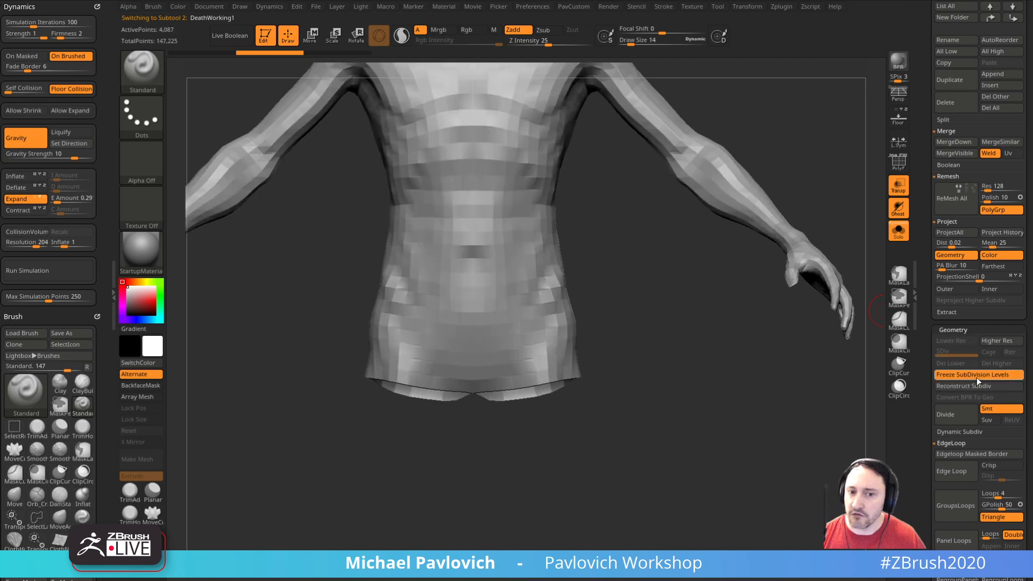
Step: Cap the torso's open lower edge with ZModeler and unfreeze its subdivision levels
mouse_move(768, 381)
mouse_down()
mouse_move(742, 422)
mouse_move(719, 390)
mouse_up()
key(b)
key(z)
key(m)
click(470, 472)
alt+drag(555, 438, 690, 480)
ctrl+shift+click(424, 404)
ctrl+shift+click(618, 389)
click(959, 375)
Step: Smooth the new cap on the underside of the torso and its edge around the hips
drag(568, 386, 525, 393)
mouse_move(372, 422)
shift+mouse_down()
mouse_move(556, 357)
mouse_move(528, 376)
shift+mouse_up()
drag(645, 418, 549, 401)
mouse_move(549, 401)
shift+mouse_down()
mouse_move(571, 468)
mouse_move(568, 422)
mouse_move(557, 415)
mouse_move(384, 420)
mouse_move(412, 417)
shift+mouse_up()
mouse_move(630, 417)
mouse_down()
mouse_move(664, 434)
mouse_move(488, 374)
mouse_up()
mouse_move(539, 396)
mouse_down()
mouse_move(602, 302)
mouse_move(461, 346)
mouse_up()
mouse_move(690, 395)
mouse_down()
mouse_move(712, 318)
mouse_move(723, 398)
mouse_move(728, 384)
mouse_up()
Step: Select the Standard brush and set the draw size to 17
mouse_move(745, 197)
alt+mouse_down()
mouse_move(746, 299)
mouse_move(731, 286)
mouse_move(800, 279)
mouse_move(769, 284)
alt+mouse_up()
key(s)
key(b)
key(s)
key(t)
key(s)
shift+drag(769, 283, 777, 333)
Step: Show the torso and legs together without solo or transparency, and set the draw size to 19
click(899, 232)
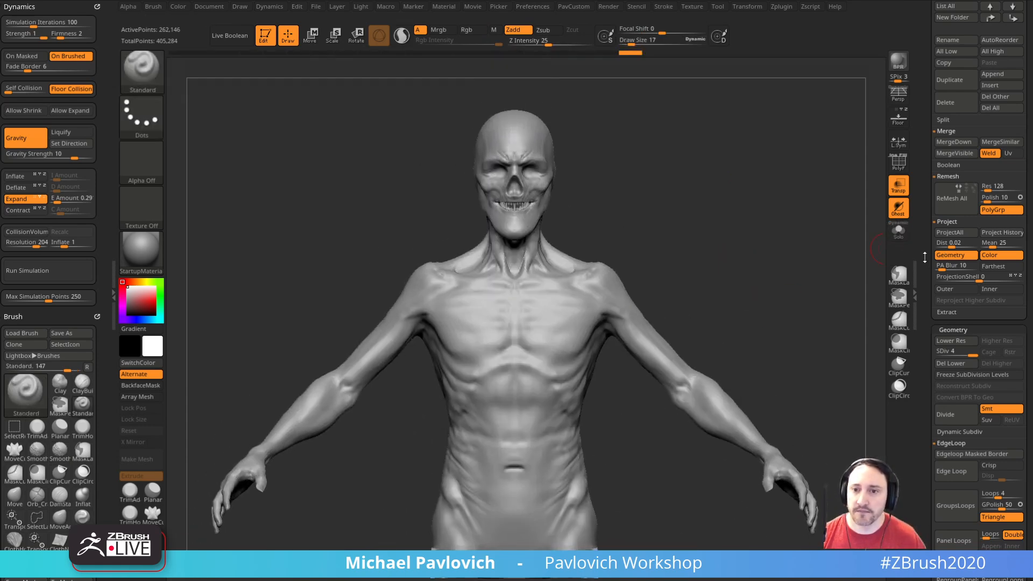
drag(926, 248, 935, 397)
click(897, 193)
alt+drag(772, 298, 789, 202)
alt+drag(814, 244, 805, 250)
key(s)
click(793, 269)
alt+drag(796, 202, 803, 288)
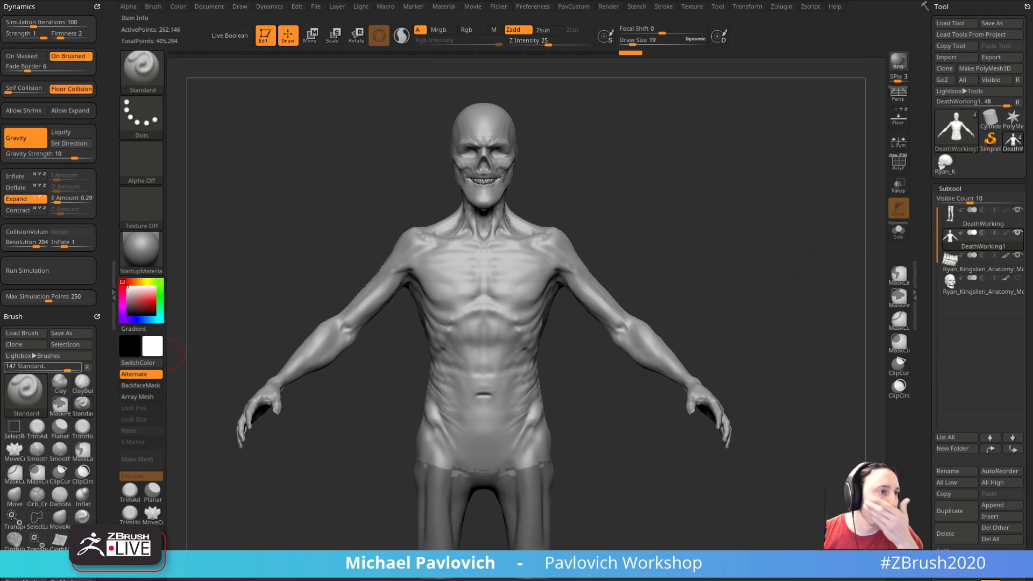
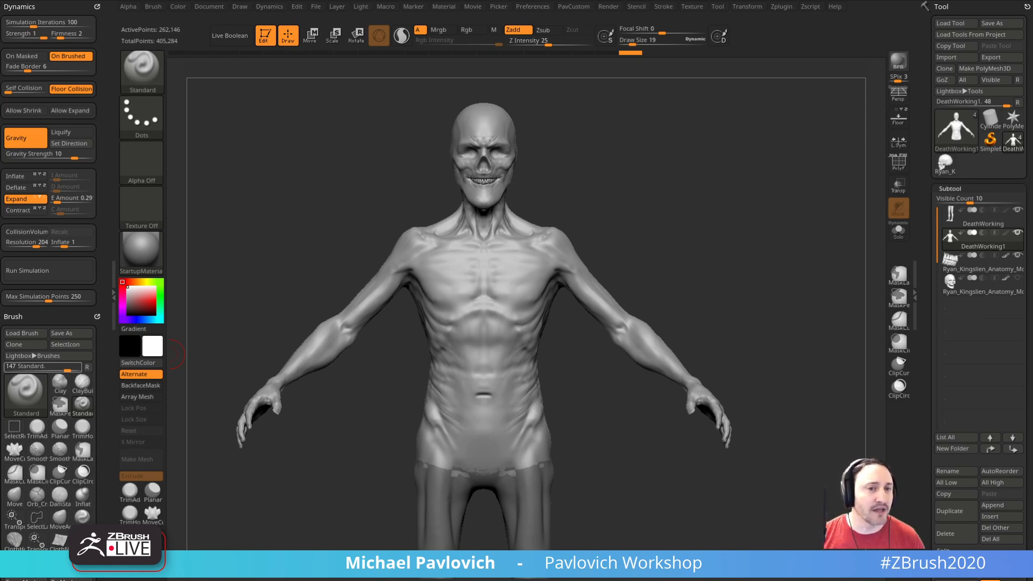
Step: Sculpt fine muscle striations across the chest toward the armpits with the Standard brush at draw size 3
drag(796, 157, 635, 455)
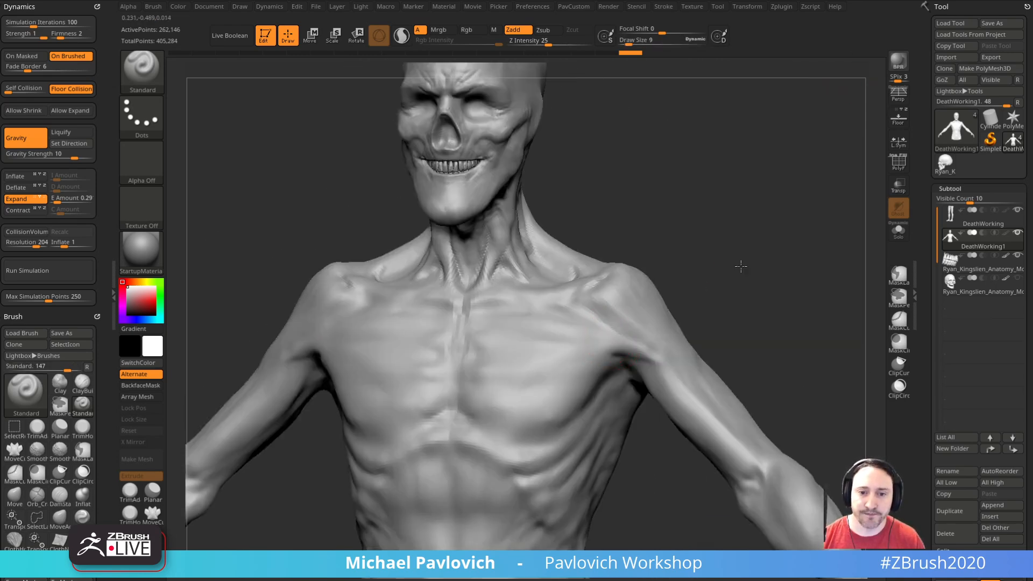
alt+drag(743, 265, 743, 256)
alt+drag(670, 311, 625, 312)
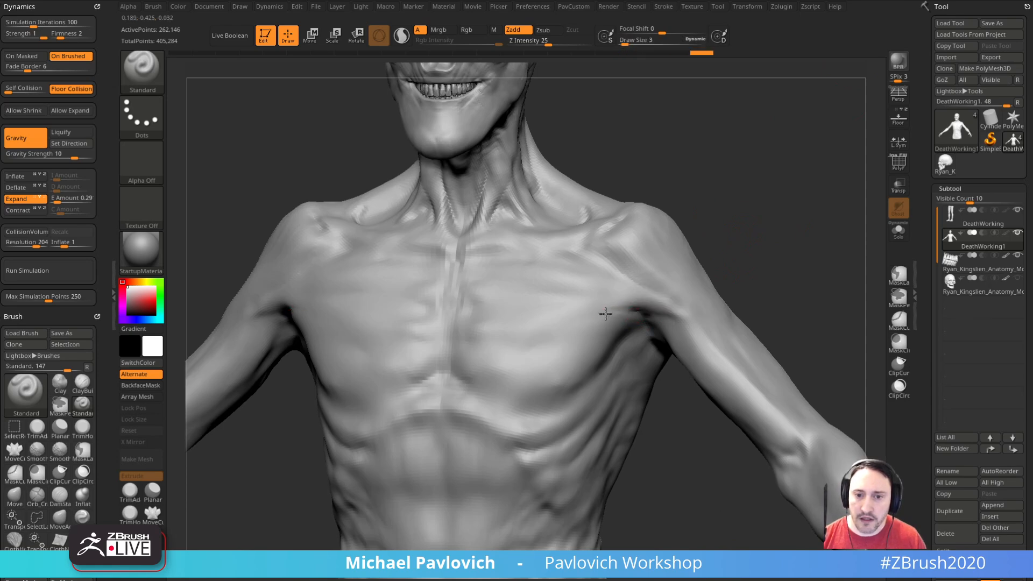
mouse_move(736, 251)
mouse_down()
mouse_move(759, 210)
mouse_move(748, 193)
mouse_up()
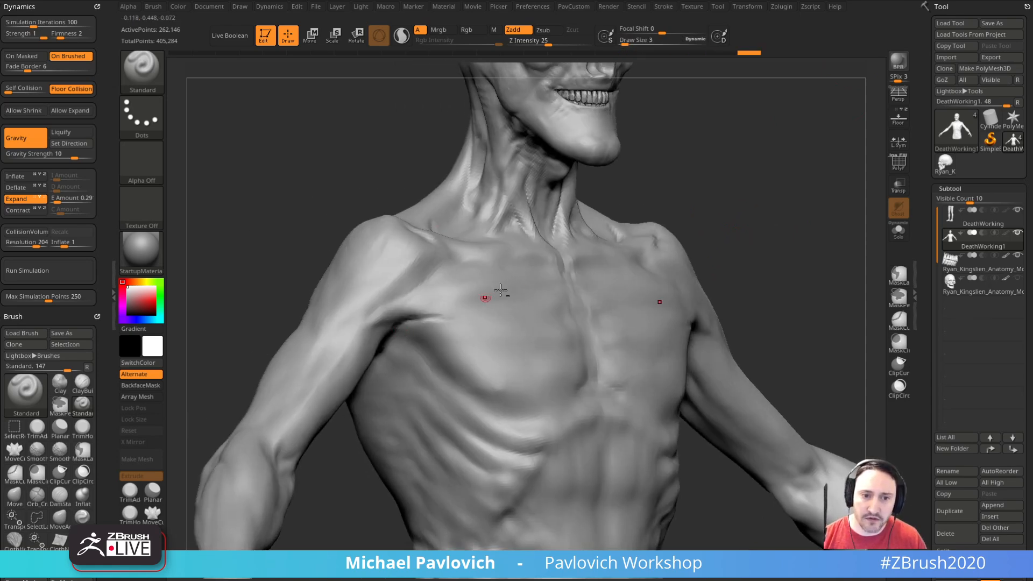
right_drag(472, 303, 458, 325)
alt+drag(428, 337, 410, 328)
drag(816, 204, 771, 216)
Step: Work the forms around the armpit with the Standard brush, varying the draw size
key(s)
drag(481, 335, 477, 335)
key(s)
mouse_move(423, 398)
mouse_down()
mouse_move(408, 372)
mouse_move(432, 353)
mouse_move(404, 394)
mouse_up()
key(s)
mouse_move(410, 445)
mouse_down()
mouse_move(424, 425)
mouse_move(427, 386)
mouse_up()
Step: Build up the shoulder and upper arm transition with the Clay brush
key(b)
key(c)
key(l)
mouse_move(381, 241)
mouse_down()
mouse_move(369, 299)
mouse_move(358, 275)
mouse_move(406, 270)
mouse_up()
drag(713, 229, 779, 218)
drag(408, 487, 426, 432)
Step: Carve the creases between the armpit and inner upper arm with the DamStandard brush at draw size 7
key(b)
key(d)
key(s)
key(s)
drag(462, 334, 463, 335)
mouse_move(432, 410)
mouse_down()
mouse_move(451, 445)
mouse_move(492, 277)
mouse_up()
drag(469, 425, 453, 342)
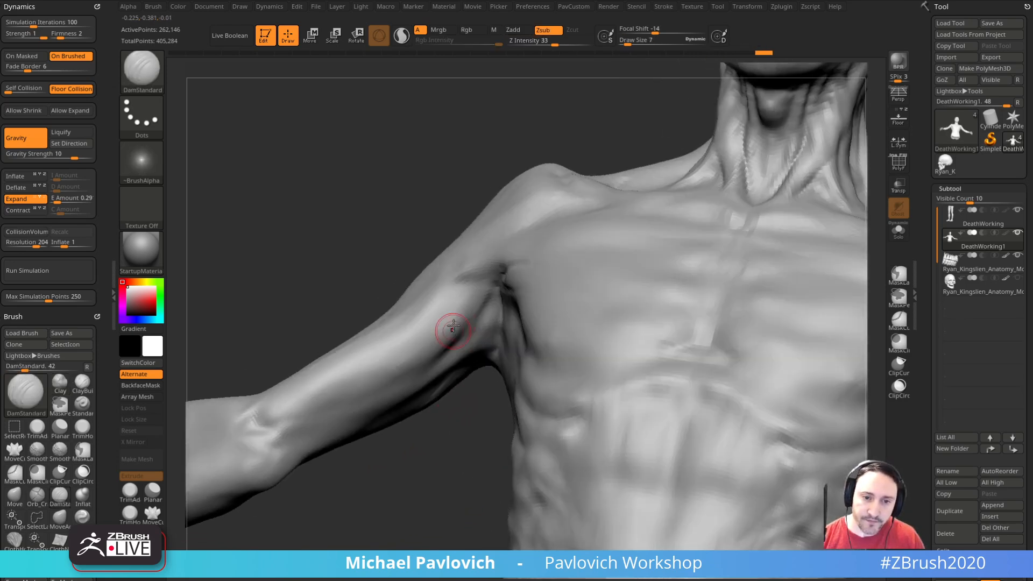
Step: Deepen the upper arm's muscle separations with DamStandard at draw size 15 and the front armpit folds at size 4
drag(457, 406, 473, 345)
mouse_move(424, 376)
mouse_down()
mouse_move(491, 422)
mouse_move(495, 321)
mouse_move(407, 311)
mouse_up()
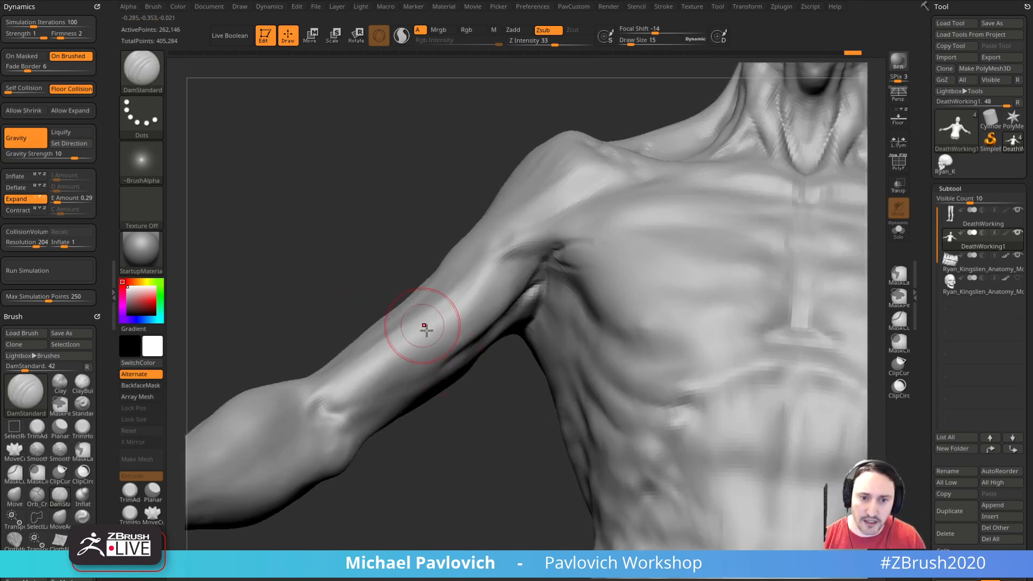
mouse_move(459, 354)
mouse_down()
mouse_move(489, 421)
mouse_move(468, 305)
mouse_up()
mouse_move(461, 265)
mouse_down()
mouse_move(340, 322)
mouse_move(518, 321)
mouse_up()
drag(319, 301, 494, 339)
key(bracketleft)
key(bracketleft)
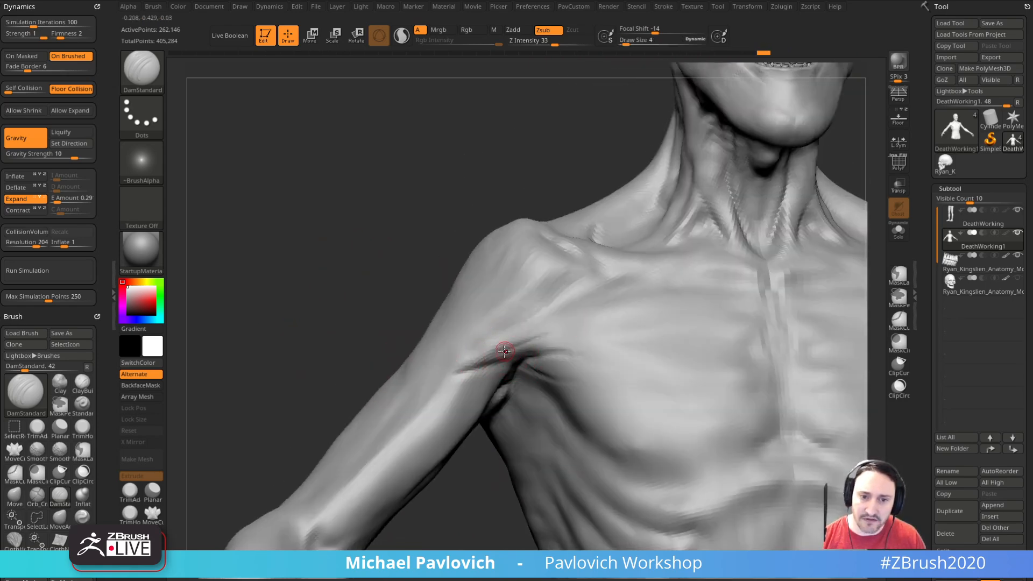
Step: Raise thin skin folds between the armpit creases with the Standard brush at draw size 5
key(b)
key(s)
key(t)
drag(407, 309, 526, 341)
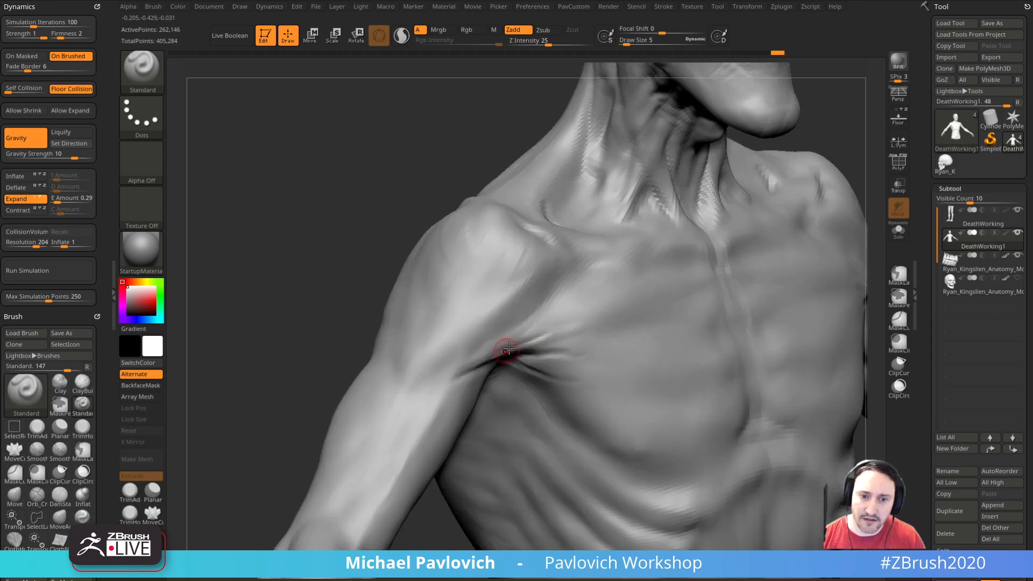
mouse_move(456, 524)
mouse_down()
mouse_move(536, 369)
mouse_move(571, 369)
mouse_up()
drag(455, 252, 456, 370)
Step: Smooth the shoulder and shoulder blade surfaces with the SmoothDirectional brush
mouse_move(348, 280)
mouse_down()
mouse_move(728, 289)
mouse_move(534, 292)
mouse_up()
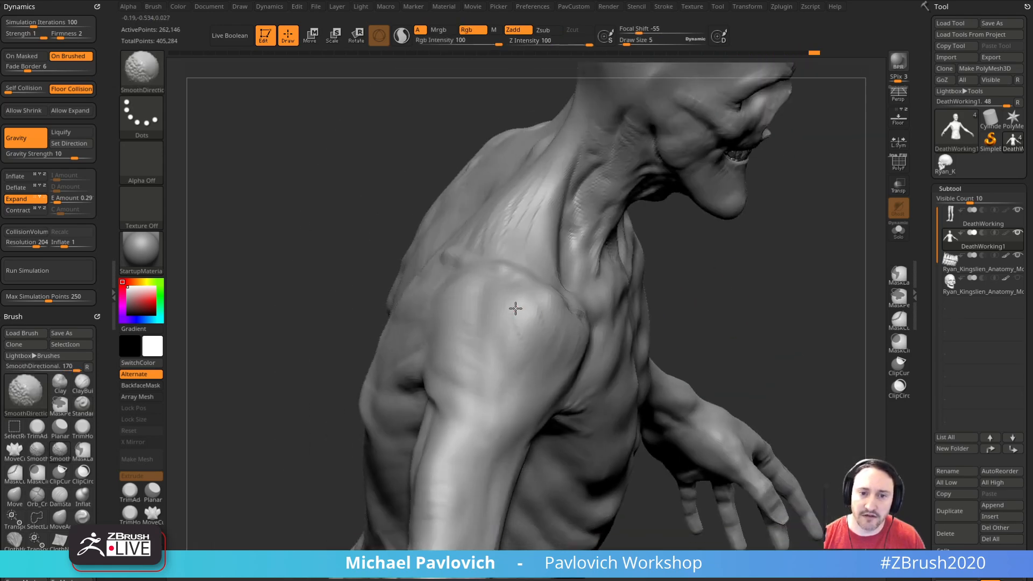
drag(686, 318, 783, 302)
mouse_move(703, 263)
shift+mouse_down()
mouse_move(774, 257)
mouse_move(470, 442)
shift+mouse_up()
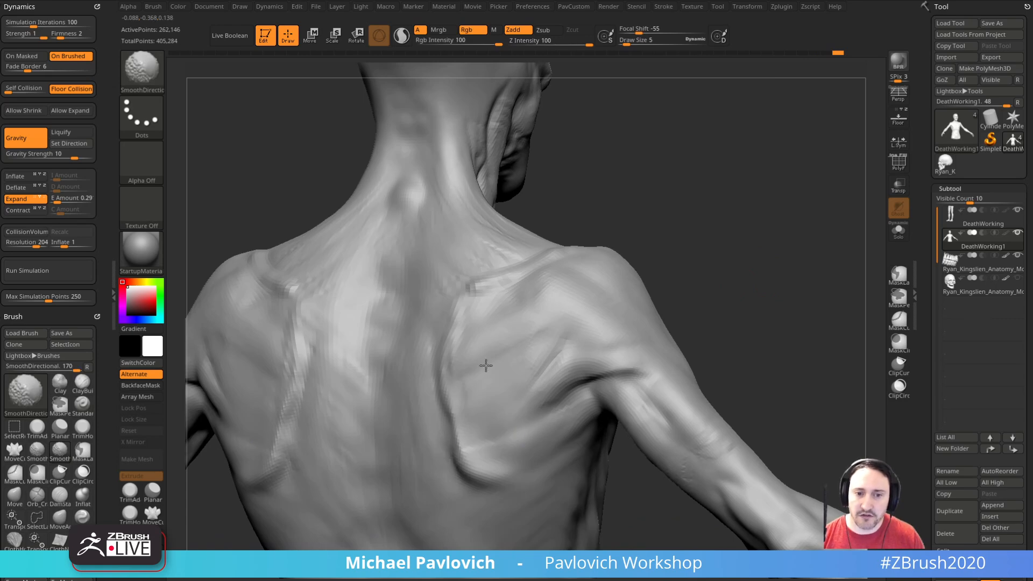
drag(678, 293, 700, 317)
shift+drag(546, 375, 518, 404)
mouse_move(700, 309)
mouse_down()
mouse_move(712, 307)
mouse_move(695, 263)
mouse_up()
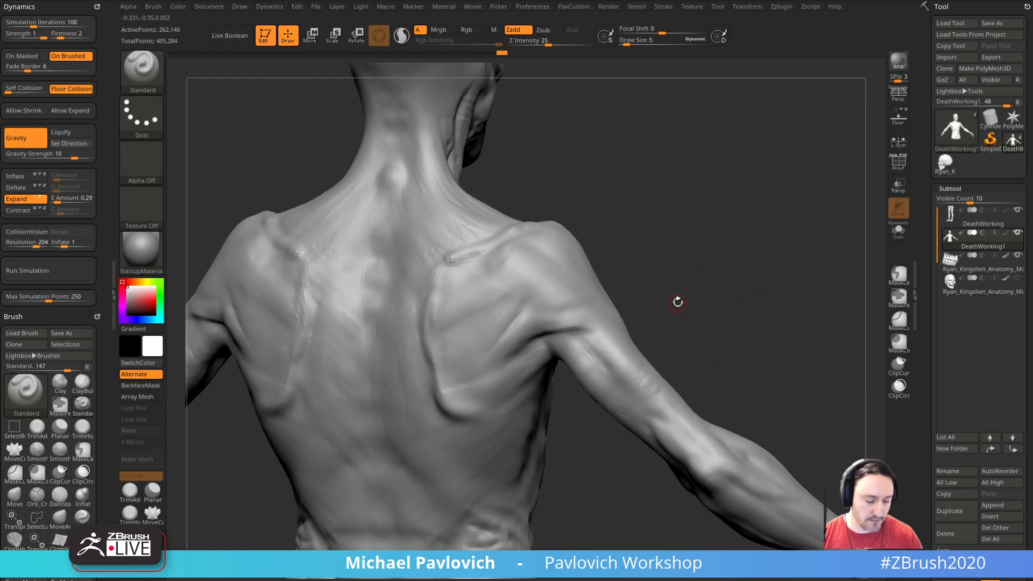
Step: Build up the muscles on the back of the upper arm and around the elbow with the Clay brush
drag(678, 304, 724, 306)
key(b)
key(c)
key(l)
drag(598, 358, 608, 377)
mouse_move(667, 344)
mouse_down()
mouse_move(715, 354)
mouse_move(595, 323)
mouse_up()
drag(754, 312, 695, 193)
drag(740, 289, 683, 279)
mouse_move(636, 375)
mouse_down()
mouse_move(628, 363)
mouse_move(633, 371)
mouse_up()
mouse_move(753, 274)
mouse_down()
mouse_move(803, 234)
mouse_move(721, 269)
mouse_up()
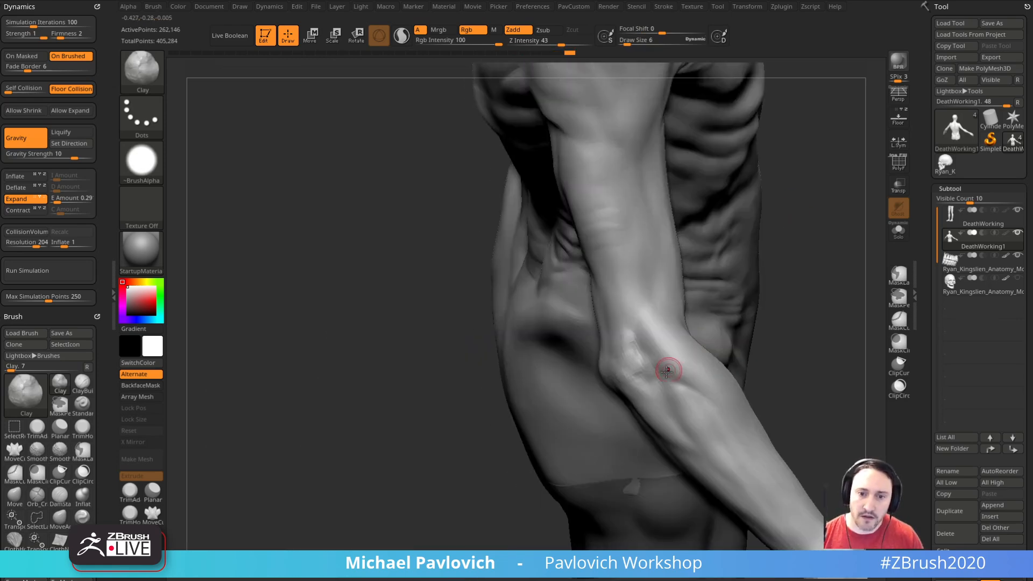
Step: Carve creases around the elbow and upper forearm with the DamStandard brush
key(b)
key(d)
key(s)
key(bracketright)
drag(636, 345, 685, 390)
right_drag(685, 390, 692, 394)
mouse_move(668, 382)
mouse_down()
mouse_move(687, 409)
mouse_move(664, 402)
mouse_up()
mouse_move(761, 408)
mouse_down()
mouse_move(823, 338)
mouse_move(845, 225)
mouse_up()
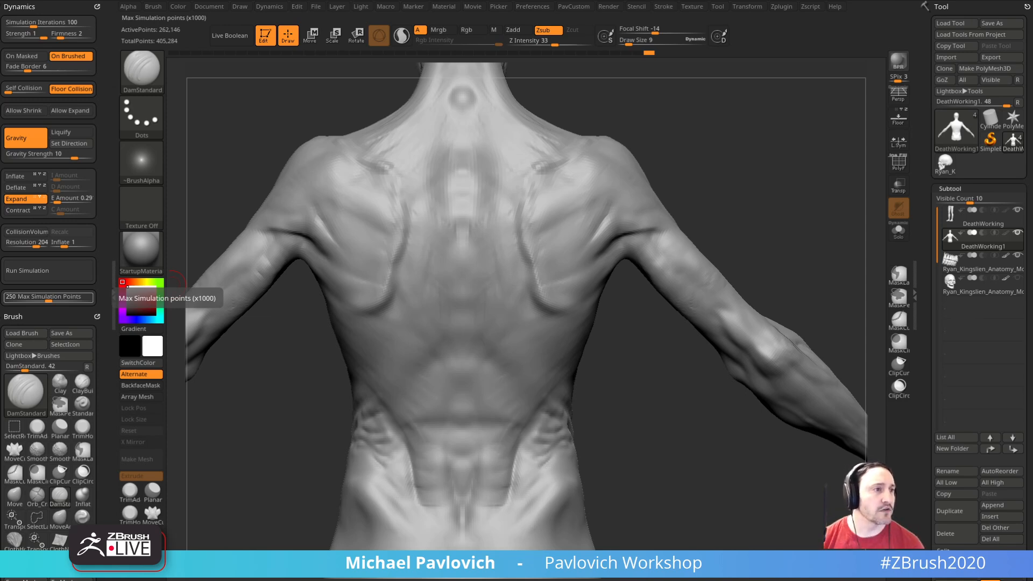
Step: Carve wrinkles and muscle separations along the torso's side and waist with DamStandard at draw size 9
mouse_move(775, 196)
mouse_down()
mouse_move(791, 232)
mouse_move(807, 237)
mouse_up()
right_drag(588, 280, 498, 299)
mouse_move(496, 303)
shift+mouse_down()
mouse_move(467, 311)
mouse_move(487, 355)
shift+mouse_up()
drag(669, 252, 685, 228)
shift+drag(498, 320, 477, 415)
drag(648, 389, 661, 374)
shift+drag(507, 394, 498, 429)
alt+drag(605, 389, 598, 334)
shift+drag(508, 406, 474, 424)
mouse_move(610, 433)
alt+mouse_down()
mouse_move(608, 404)
mouse_move(530, 425)
alt+mouse_up()
drag(721, 344, 573, 377)
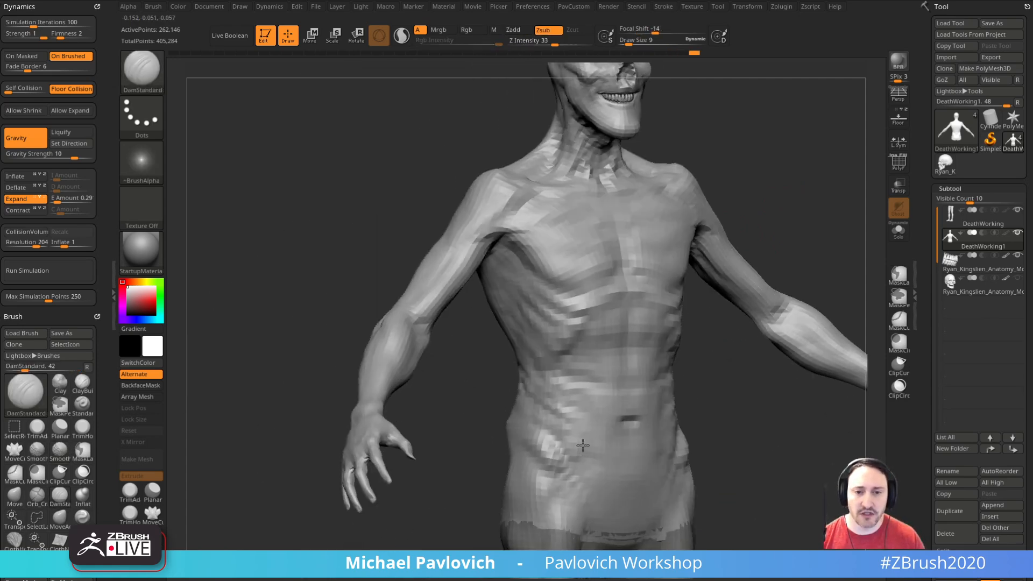
Step: Raise fine skin wrinkles across the abdomen and waist with the Standard brush at draw size 4
drag(769, 274, 702, 258)
drag(818, 218, 731, 221)
mouse_move(648, 246)
mouse_down()
mouse_move(562, 307)
mouse_move(613, 339)
mouse_move(661, 335)
mouse_up()
key(1)
key(s)
key(s)
drag(503, 328, 499, 330)
drag(630, 291, 657, 275)
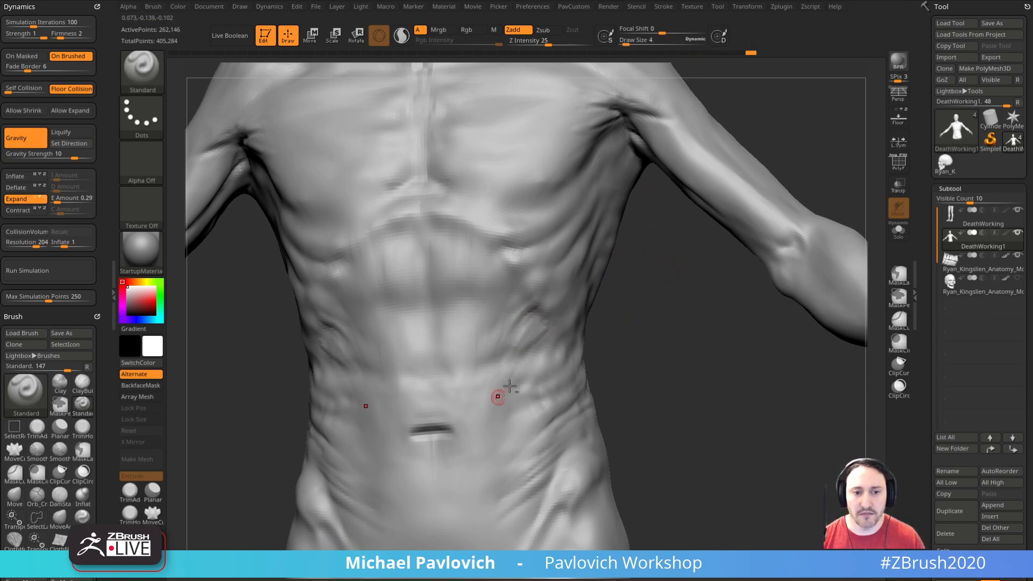
alt+drag(489, 411, 486, 416)
drag(701, 263, 667, 269)
shift+drag(529, 296, 533, 313)
drag(624, 323, 654, 332)
alt+drag(753, 140, 802, 288)
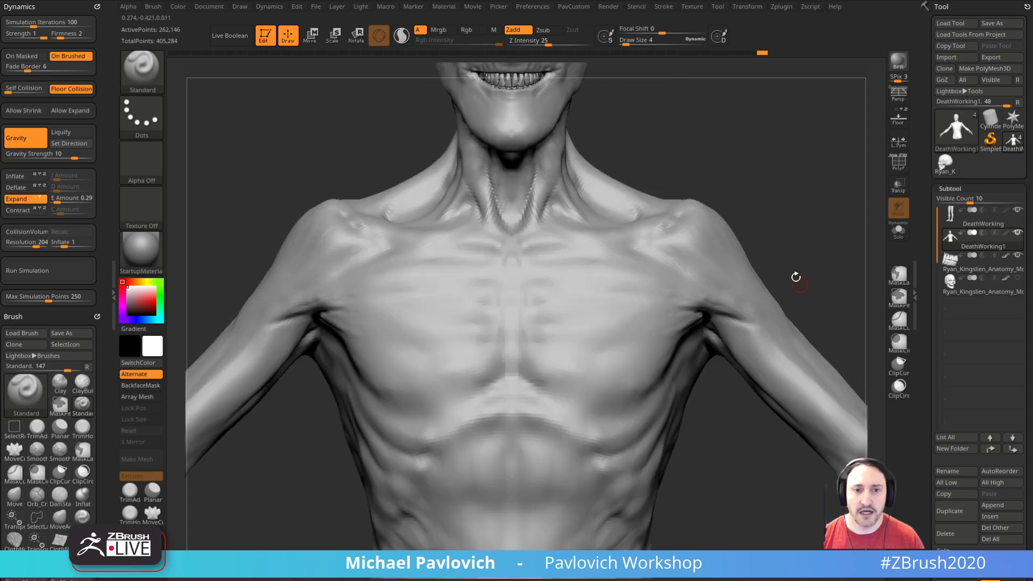
Step: Define the rib attachments beside the sternum with the Standard brush, and carve between them with DamStandard at draw size 12
mouse_move(815, 207)
mouse_down()
mouse_move(792, 232)
mouse_move(793, 217)
mouse_up()
key(s)
drag(517, 354, 524, 353)
drag(649, 185, 678, 204)
key(b)
key(d)
key(s)
drag(463, 349, 483, 369)
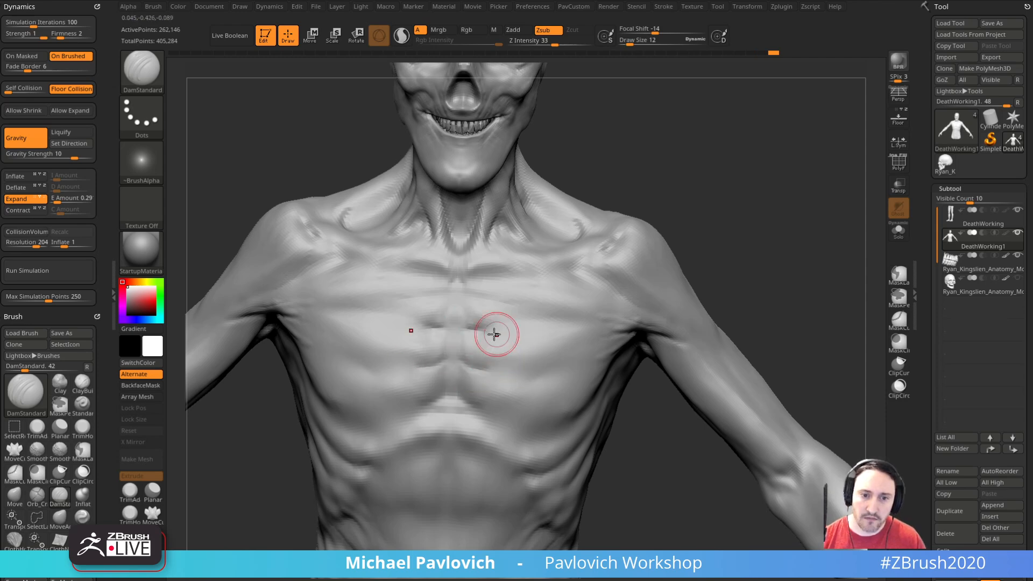
mouse_move(738, 233)
mouse_down()
mouse_move(687, 244)
mouse_move(597, 294)
mouse_move(750, 233)
mouse_move(604, 307)
mouse_up()
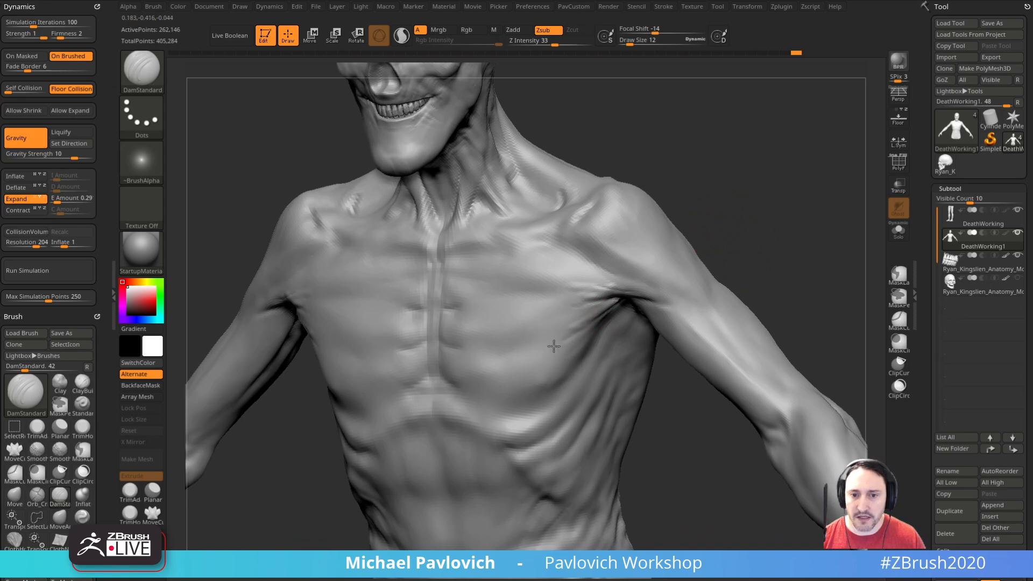
Step: Carve finer grooves across the outer chest toward the armpit with a smaller DamStandard brush
mouse_move(722, 237)
mouse_down()
mouse_move(739, 251)
mouse_move(691, 263)
mouse_up()
key(bracketleft)
drag(609, 312, 567, 326)
mouse_move(715, 258)
shift+mouse_down()
mouse_move(769, 275)
mouse_move(725, 265)
mouse_move(720, 252)
shift+mouse_up()
mouse_move(699, 321)
alt+mouse_down()
mouse_move(737, 305)
mouse_move(733, 277)
mouse_move(772, 185)
mouse_move(807, 164)
alt+mouse_up()
Step: Raise a vein along the front of the shoulder and the armpit folds with the Standard brush at draw size 3
key(b)
key(s)
key(t)
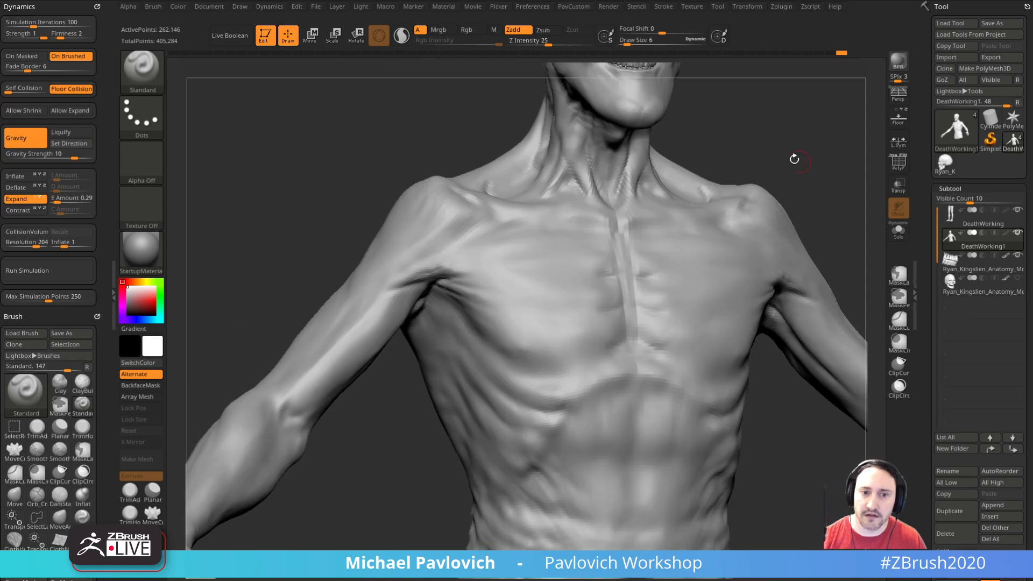
alt+drag(391, 435, 457, 483)
alt+drag(383, 239, 380, 305)
key(s)
drag(547, 260, 543, 260)
key(bracketright)
key(bracketright)
key(bracketleft)
drag(549, 264, 490, 295)
drag(417, 287, 523, 278)
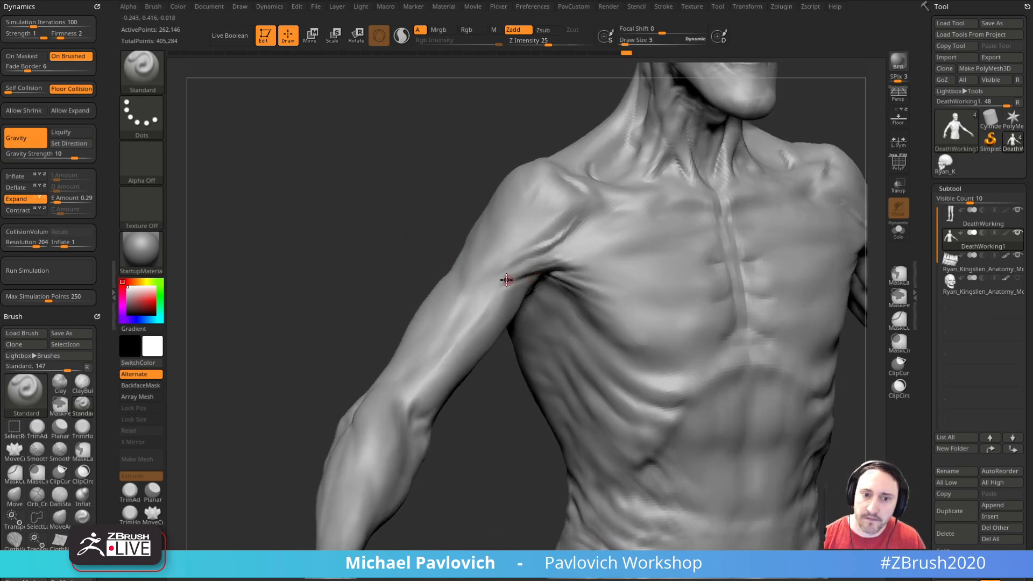
Step: Sculpt a raised vein down the inner upper arm to the elbow crease with the Standard brush at draw size 3
mouse_move(441, 330)
mouse_down()
mouse_move(374, 280)
mouse_move(493, 293)
mouse_up()
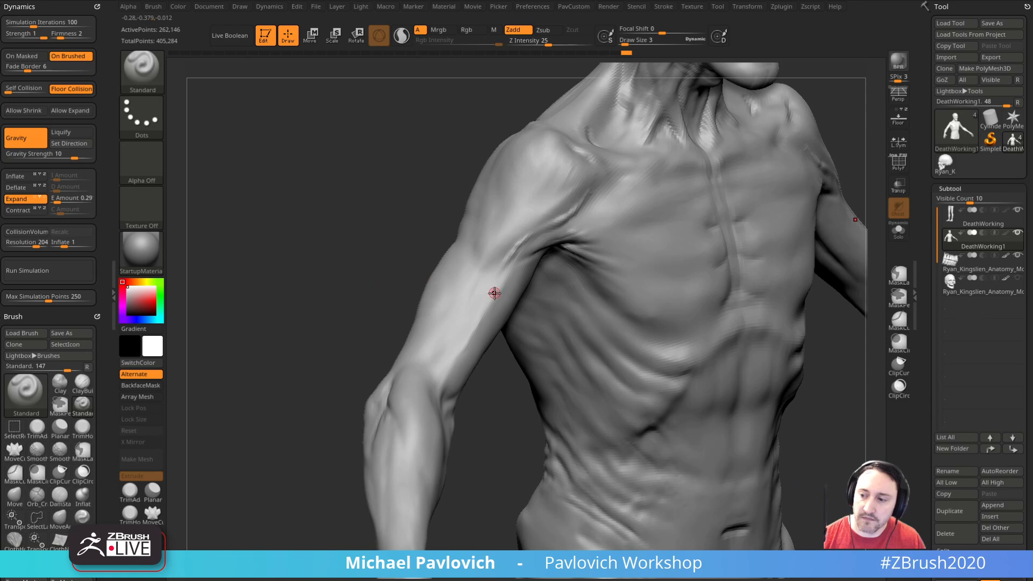
mouse_move(466, 332)
right_down()
mouse_move(492, 304)
mouse_move(500, 373)
mouse_move(472, 337)
mouse_move(531, 382)
mouse_move(509, 307)
right_up()
right_drag(510, 394, 488, 364)
drag(512, 382, 484, 356)
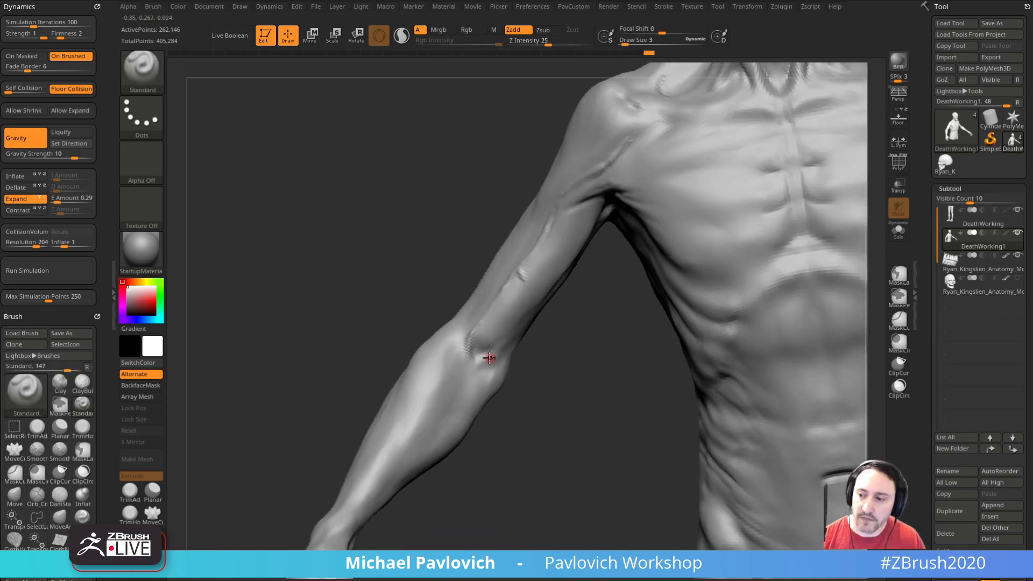
mouse_move(547, 349)
mouse_down()
mouse_move(549, 368)
mouse_move(521, 304)
mouse_up()
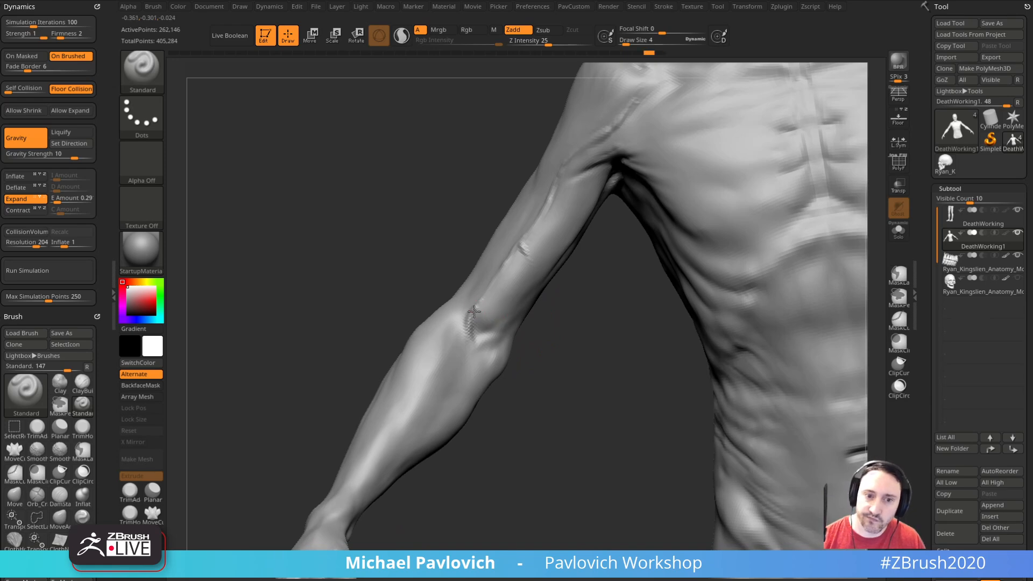
Step: Add branching veins across the inner elbow onto the upper forearm with the Standard brush at draw size 4
mouse_move(549, 371)
mouse_down()
mouse_move(565, 364)
mouse_move(531, 325)
mouse_move(565, 357)
mouse_move(546, 314)
mouse_up()
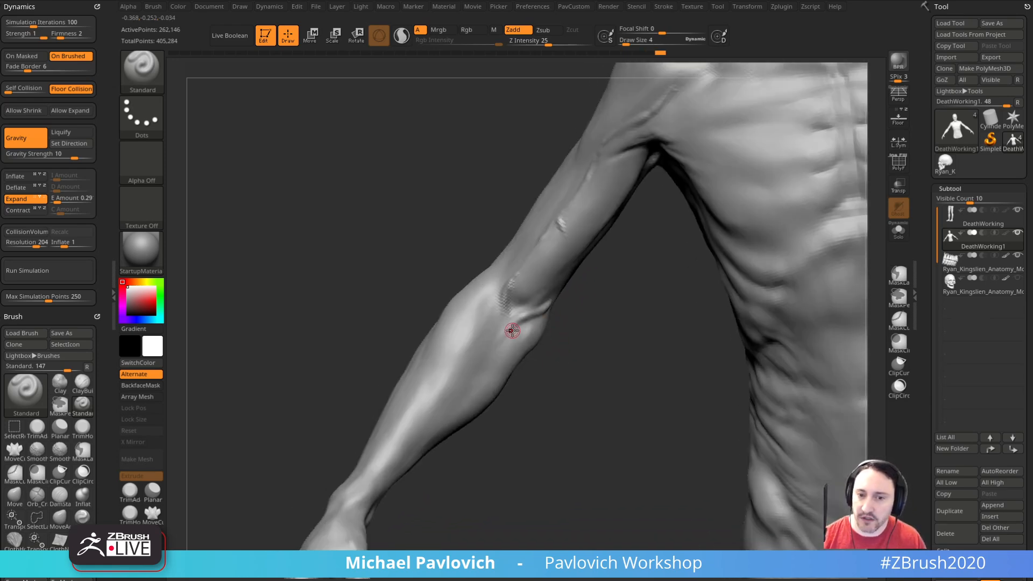
drag(473, 360, 532, 301)
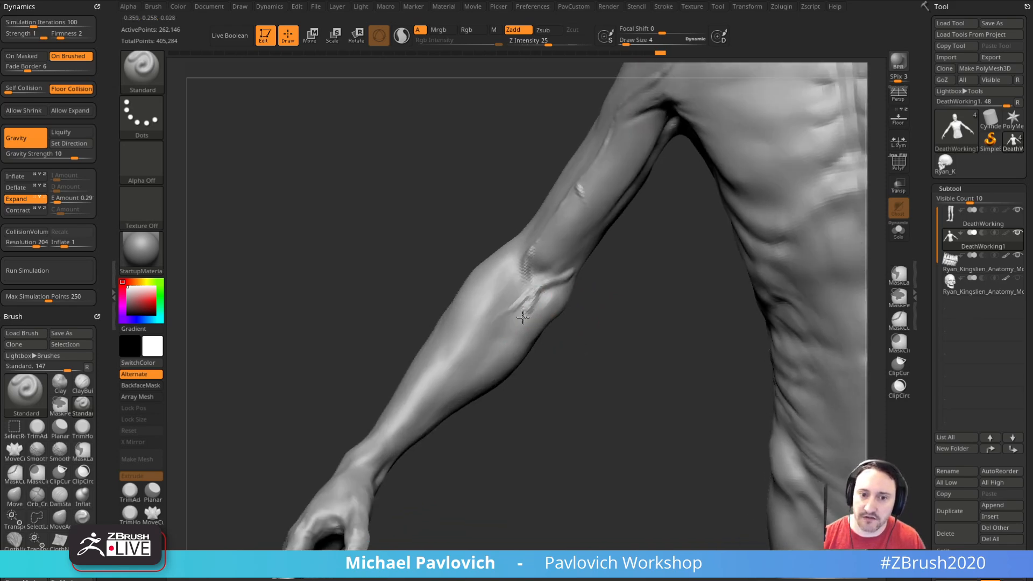
drag(536, 365, 562, 305)
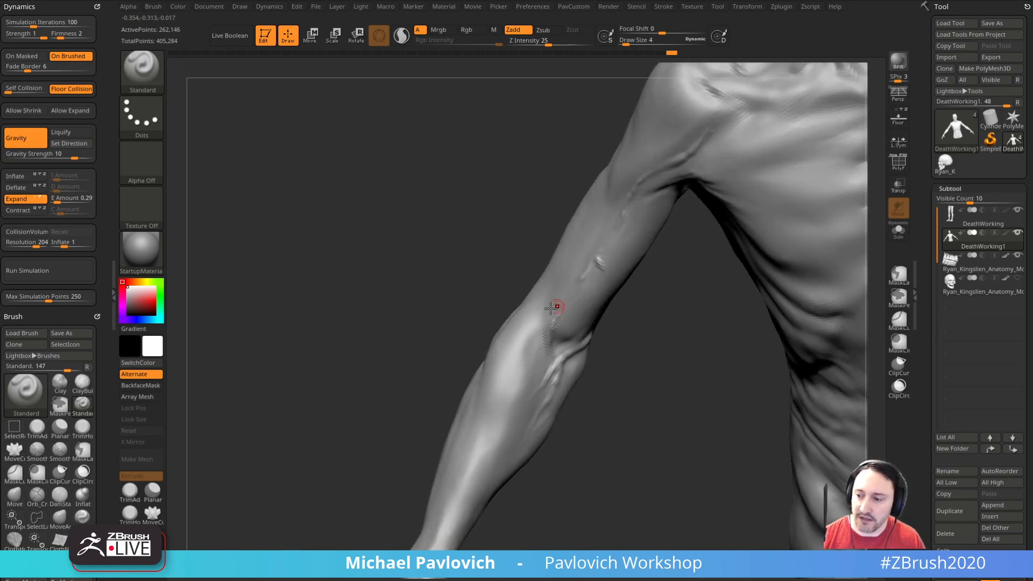
Step: Connect the elbow veins and extend them down the forearm with the Standard brush at draw sizes 2 and 3
drag(517, 401, 542, 318)
drag(590, 372, 542, 322)
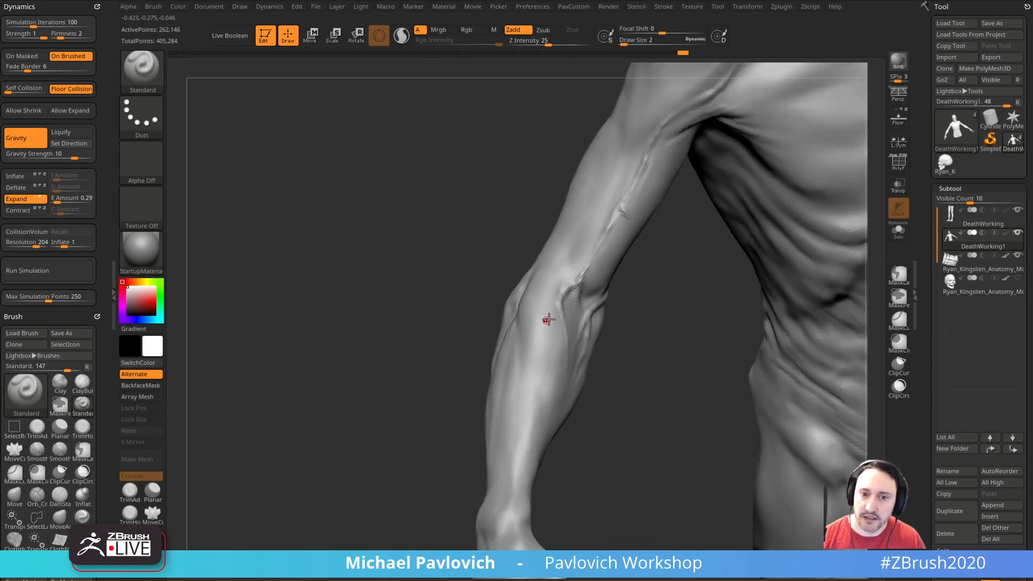
drag(439, 427, 541, 363)
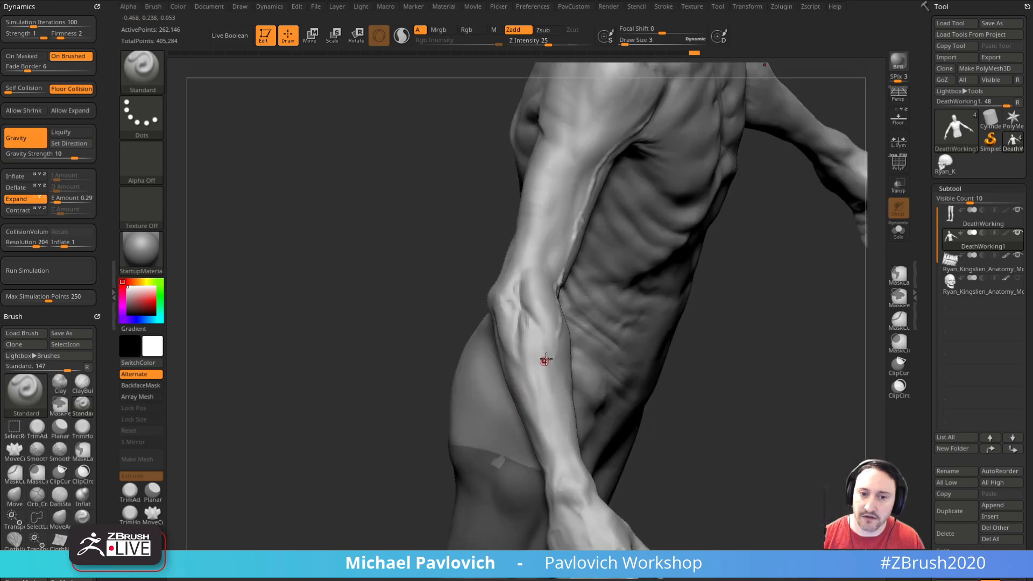
drag(677, 367, 743, 386)
Step: Reshape the elbow and forearm contours with the Move brush, setting the draw size to 31
key(b)
key(m)
key(v)
drag(569, 324, 562, 325)
key(bracketleft)
right_drag(556, 321, 588, 321)
drag(503, 370, 515, 378)
right_drag(605, 353, 520, 328)
key(bracketleft)
drag(484, 371, 492, 377)
mouse_move(472, 335)
right_down()
mouse_move(548, 346)
mouse_move(439, 312)
right_up()
key(s)
drag(413, 305, 423, 310)
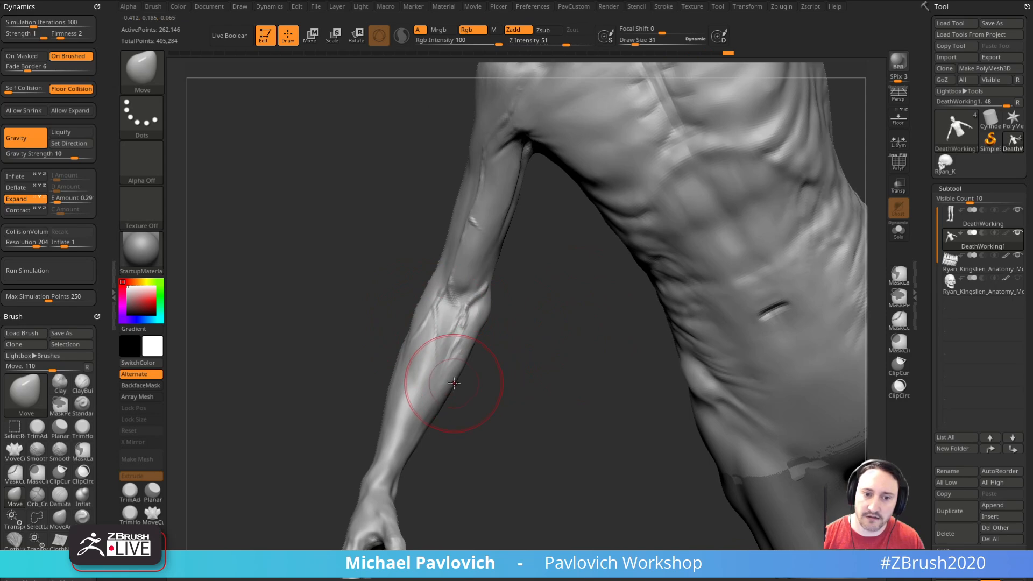
Step: Refine the contours of the upper arm, elbow and armpit with the Move brush at draw sizes 19 and 11
mouse_move(455, 379)
right_down()
mouse_move(468, 374)
mouse_move(369, 392)
mouse_move(457, 392)
mouse_move(567, 295)
mouse_move(512, 323)
mouse_move(568, 280)
right_up()
key(s)
click(572, 281)
drag(562, 288, 567, 284)
mouse_move(600, 256)
right_down()
mouse_move(653, 275)
mouse_move(651, 285)
right_up()
right_drag(561, 287, 603, 265)
drag(564, 285, 557, 279)
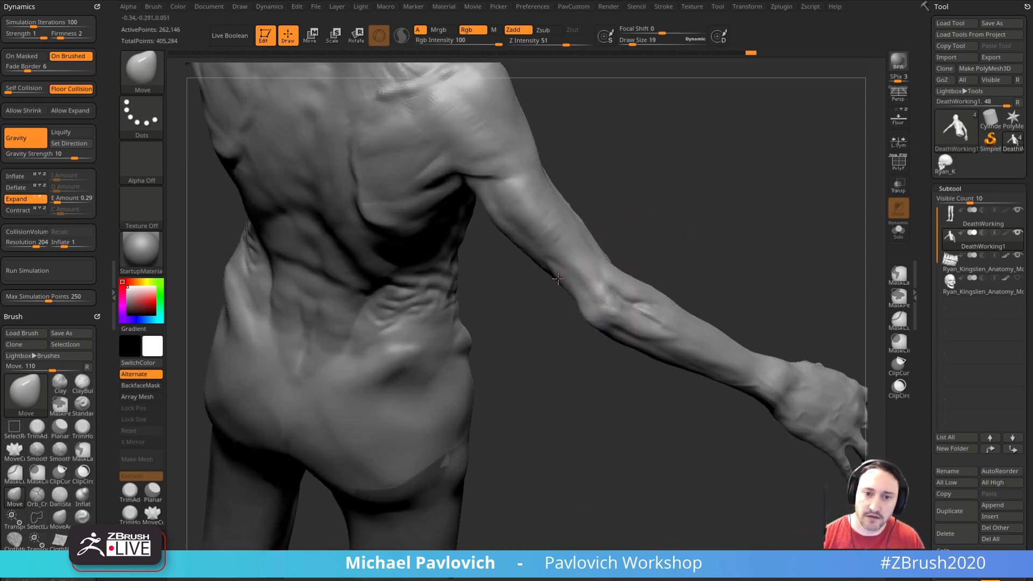
right_drag(553, 291, 565, 282)
drag(570, 286, 569, 284)
mouse_move(569, 283)
right_down()
mouse_move(597, 231)
mouse_move(591, 218)
mouse_move(668, 282)
mouse_move(764, 215)
mouse_move(705, 264)
mouse_move(576, 320)
mouse_move(558, 266)
mouse_move(473, 178)
mouse_move(464, 277)
mouse_move(443, 281)
mouse_move(560, 291)
right_up()
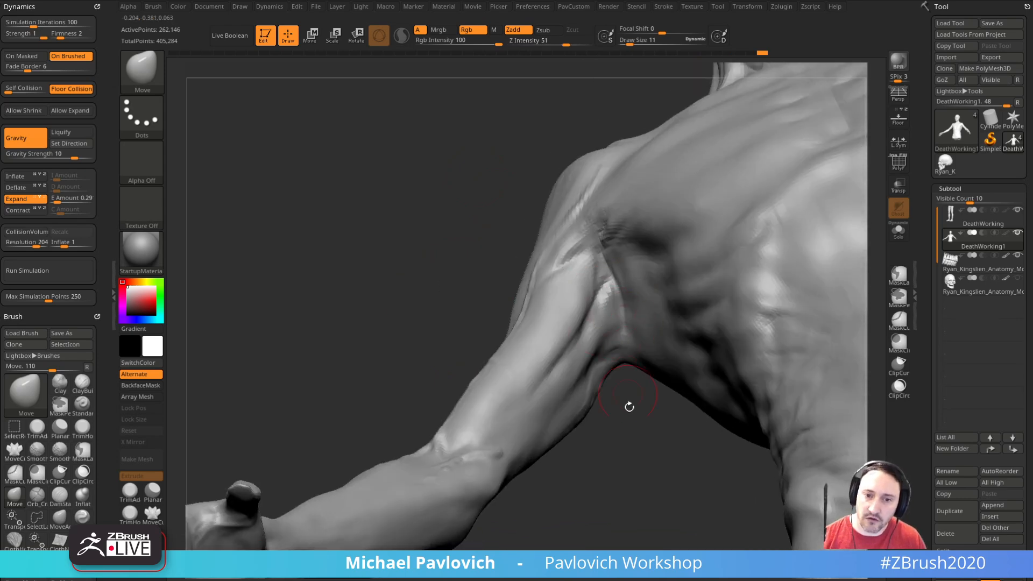
Step: Carve the muscle separations under the armpit and along the inner upper arm with DamStandard at draw size 12
key(b)
key(d)
key(s)
right_drag(613, 368, 608, 338)
right_drag(616, 293, 652, 317)
right_drag(633, 390, 637, 290)
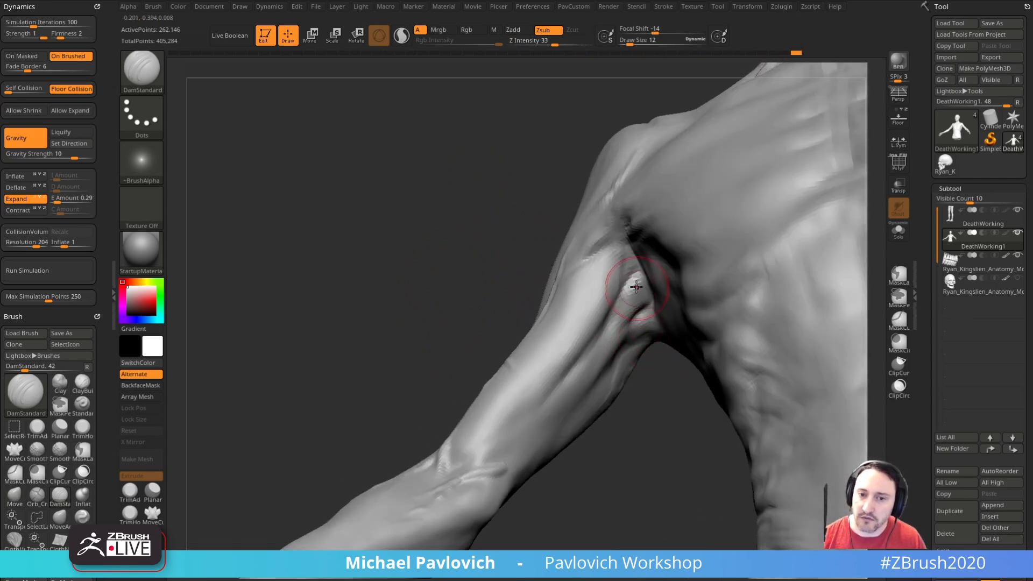
right_drag(643, 370, 628, 297)
right_drag(657, 404, 647, 302)
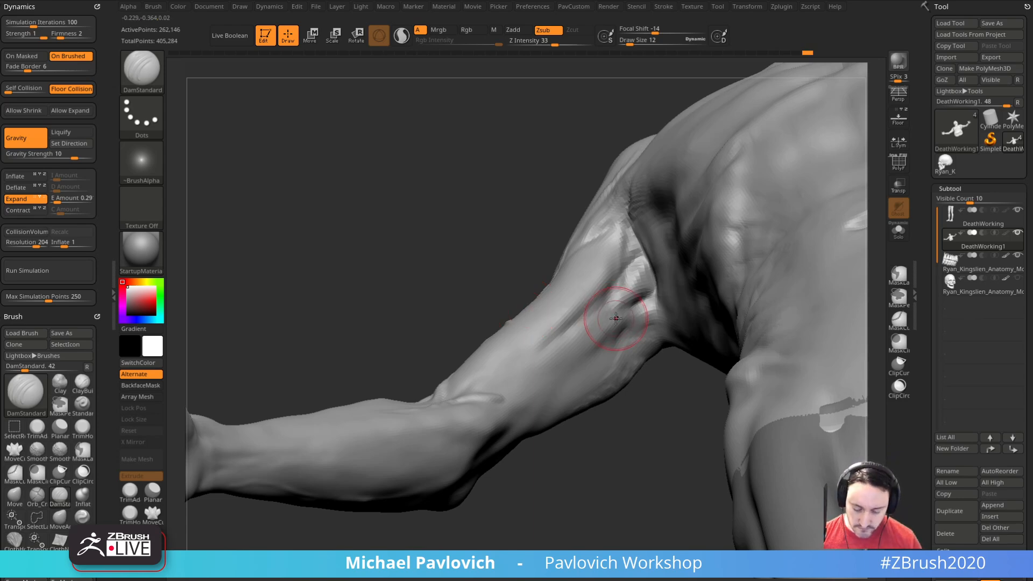
Step: Build up the muscle beneath the armpit with the Clay brush at draw size 12
mouse_move(440, 282)
mouse_down()
mouse_move(426, 270)
mouse_move(607, 341)
mouse_move(623, 307)
mouse_move(604, 285)
mouse_move(620, 358)
mouse_move(660, 388)
mouse_move(588, 260)
mouse_up()
mouse_move(665, 393)
mouse_down()
mouse_move(622, 356)
mouse_move(676, 286)
mouse_move(683, 300)
mouse_move(675, 311)
mouse_move(655, 282)
mouse_up()
key(b)
key(c)
key(l)
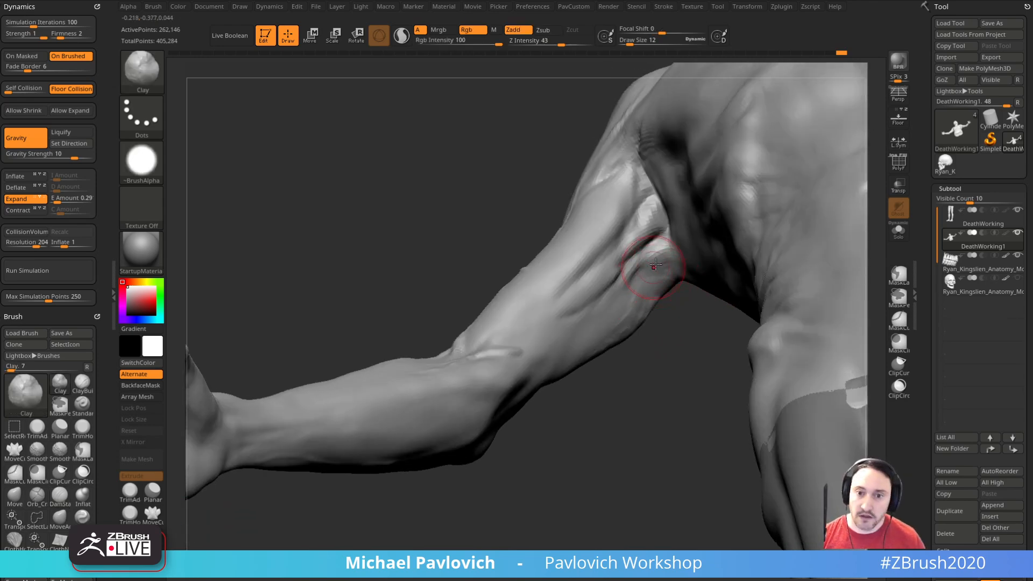
right_drag(669, 257, 663, 261)
mouse_move(676, 343)
mouse_down()
mouse_move(644, 360)
mouse_move(652, 355)
mouse_up()
Step: Carve the muscle separations around the armpit and shoulder with DamStandard at draw size 12
key(b)
key(d)
key(s)
mouse_move(665, 258)
right_down()
mouse_move(658, 228)
mouse_move(668, 253)
right_up()
drag(640, 395, 650, 175)
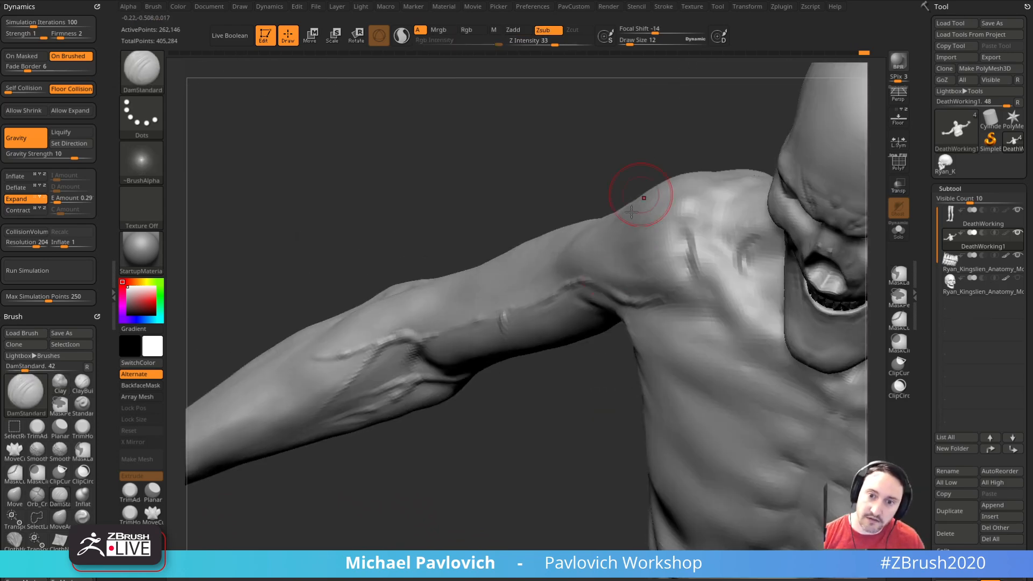
mouse_move(531, 195)
mouse_down()
mouse_move(793, 143)
mouse_move(807, 127)
mouse_move(813, 158)
mouse_move(641, 255)
mouse_up()
right_drag(627, 249, 739, 245)
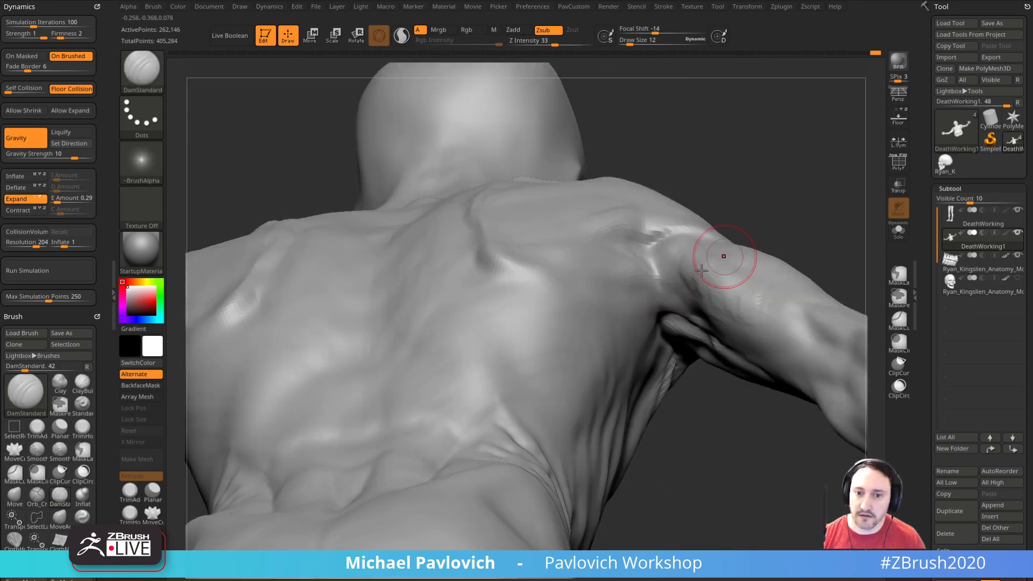
mouse_move(803, 237)
right_down()
mouse_move(672, 313)
mouse_move(738, 346)
right_up()
mouse_move(724, 416)
right_down()
mouse_move(701, 410)
mouse_move(681, 269)
mouse_move(703, 323)
mouse_move(759, 371)
mouse_move(694, 337)
mouse_move(703, 331)
right_up()
Step: Build up muscle fibres on the back of the shoulder and rear armpit with ClayBuildup at draw sizes 12 and 5
key(b)
key(c)
key(b)
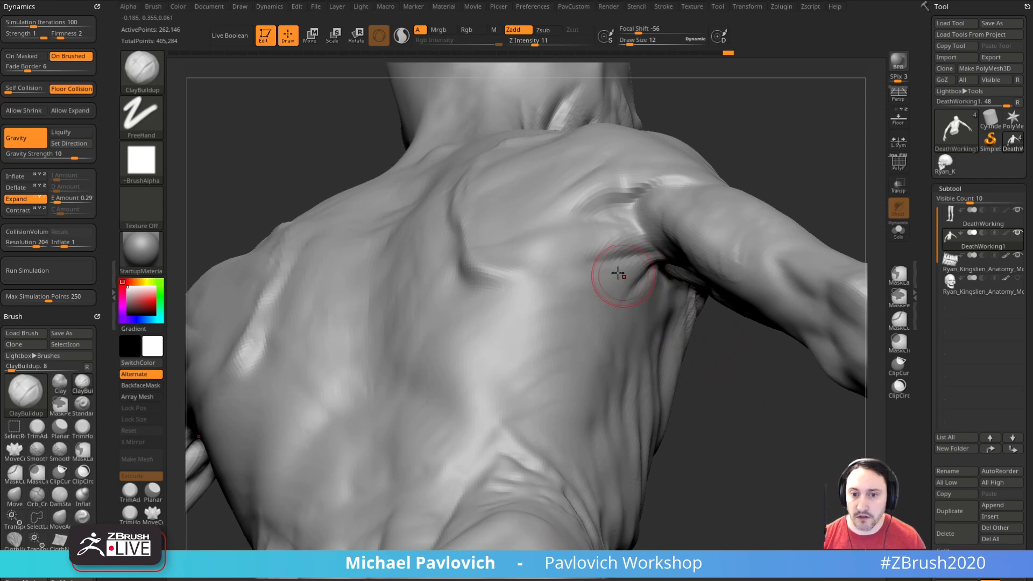
right_drag(646, 253, 631, 238)
mouse_move(584, 267)
ctrl+right_down()
mouse_move(685, 397)
mouse_move(543, 425)
mouse_move(473, 461)
mouse_move(850, 304)
mouse_move(793, 258)
mouse_move(809, 231)
ctrl+right_up()
mouse_move(808, 230)
right_down()
mouse_move(508, 295)
mouse_move(685, 289)
mouse_move(710, 274)
right_up()
mouse_move(711, 274)
shift+right_down()
mouse_move(727, 263)
mouse_move(805, 111)
mouse_move(699, 329)
shift+right_up()
mouse_move(699, 329)
right_down()
mouse_move(757, 323)
mouse_move(814, 295)
mouse_move(760, 340)
right_up()
key(s)
drag(762, 340, 758, 340)
alt+right_drag(759, 339, 802, 261)
right_drag(802, 261, 753, 304)
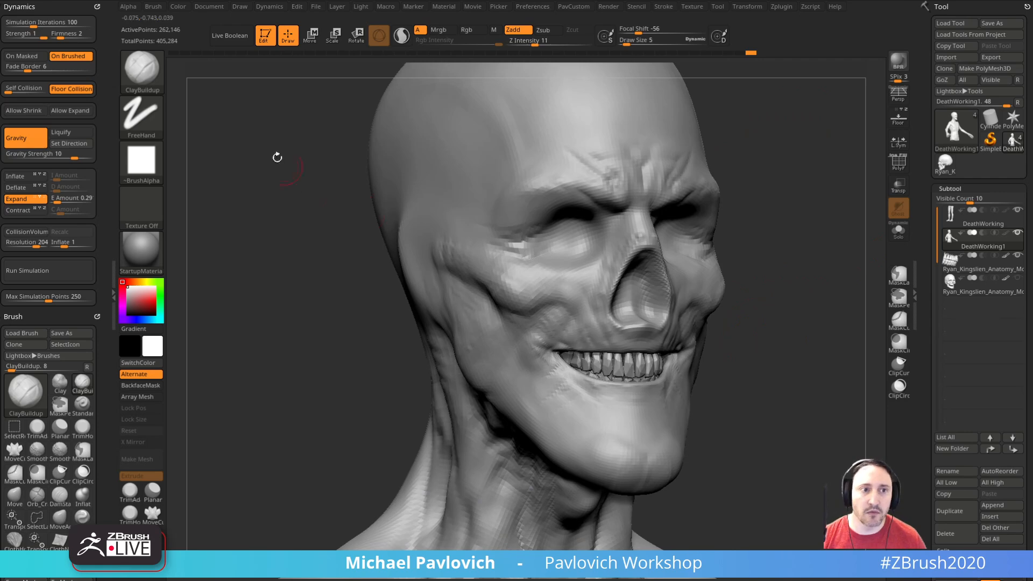
Step: Subdivide the body mesh to subdivision level 5 with Smt switched off, undoing the first subdivision
mouse_move(690, 358)
right_down()
mouse_move(842, 297)
mouse_move(825, 335)
mouse_move(837, 352)
right_up()
key(ctrl+d)
key(ctrl+z)
drag(923, 358, 915, 203)
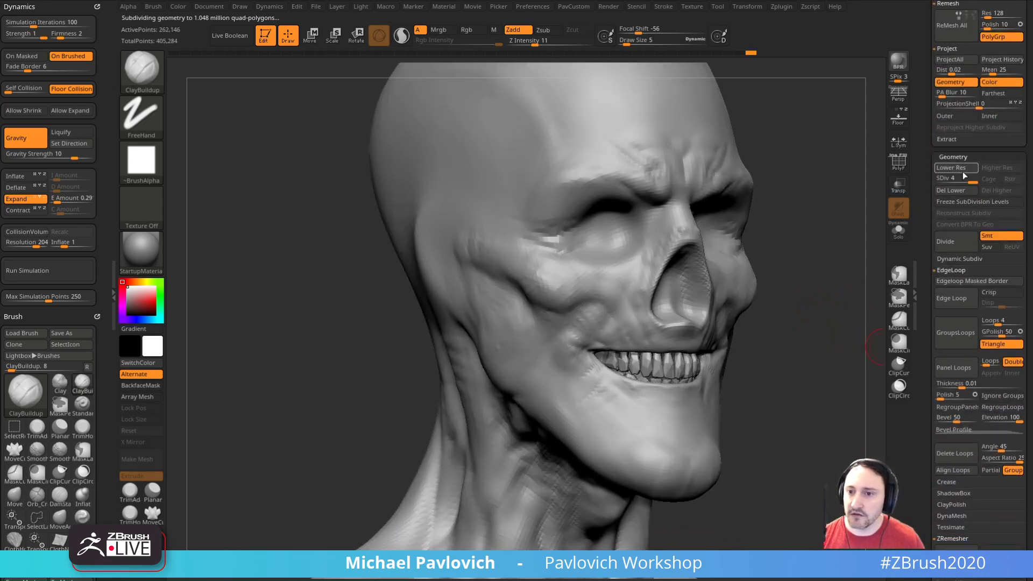
click(991, 236)
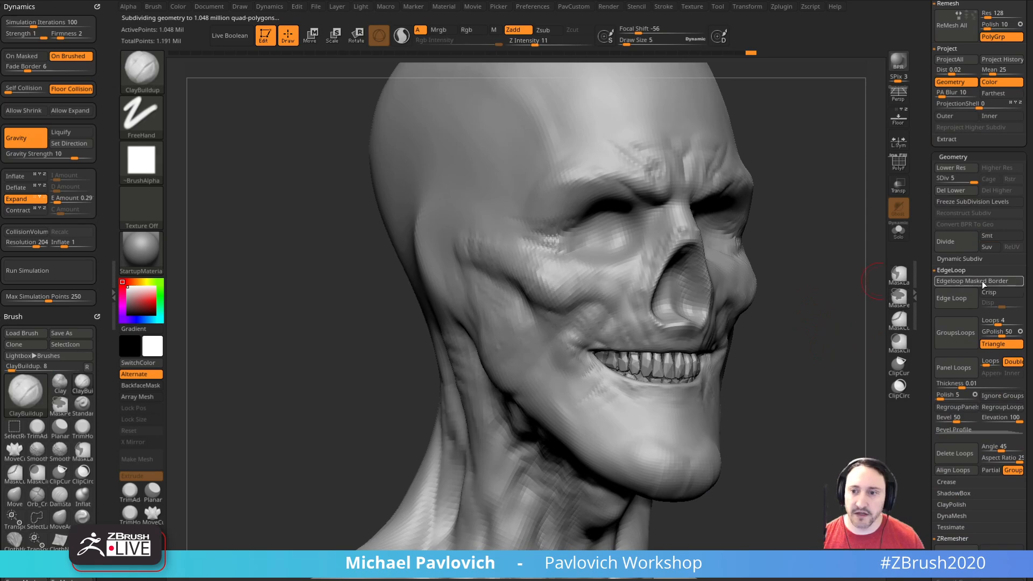
drag(860, 305, 594, 283)
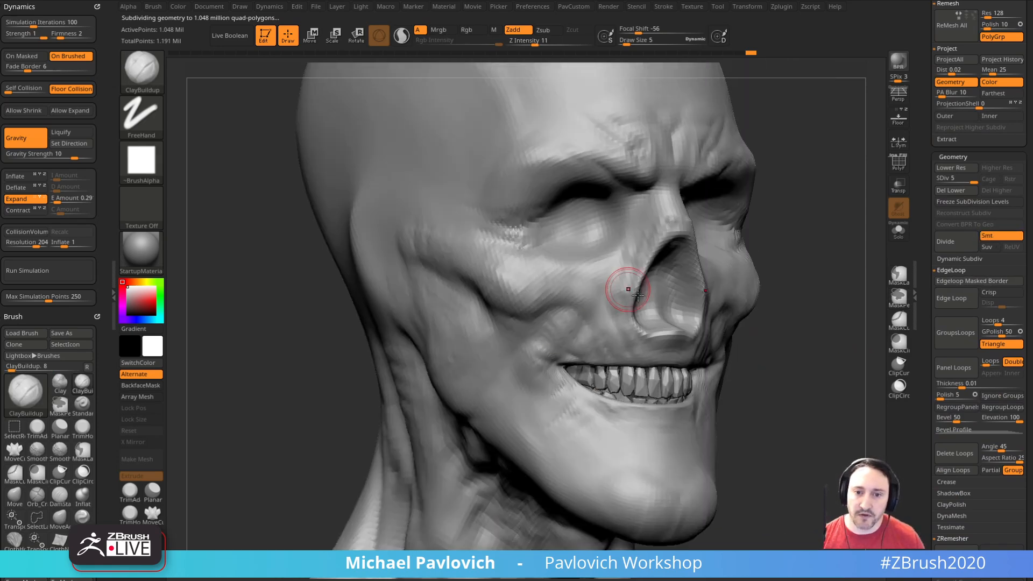
Step: Carve skin creases above the mouth corner and across the cheek with DamStandard at draw sizes 3 and 4, smoothing the cheek
key(b)
key(d)
key(s)
mouse_move(790, 312)
alt+mouse_down()
mouse_move(814, 258)
mouse_move(831, 279)
alt+mouse_up()
key(s)
drag(614, 317, 602, 308)
key(s)
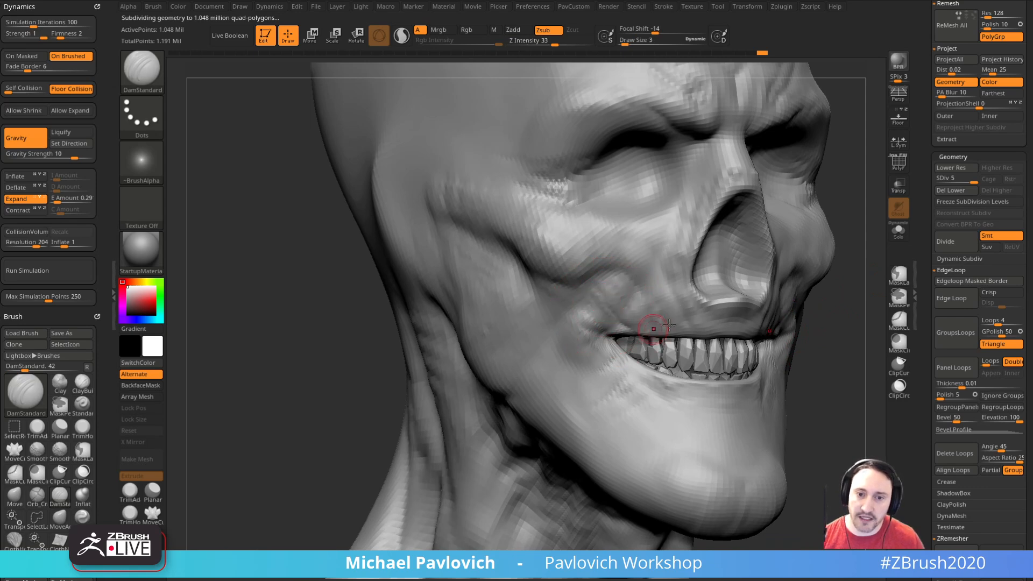
alt+drag(822, 322, 789, 342)
key(s)
drag(606, 323, 607, 323)
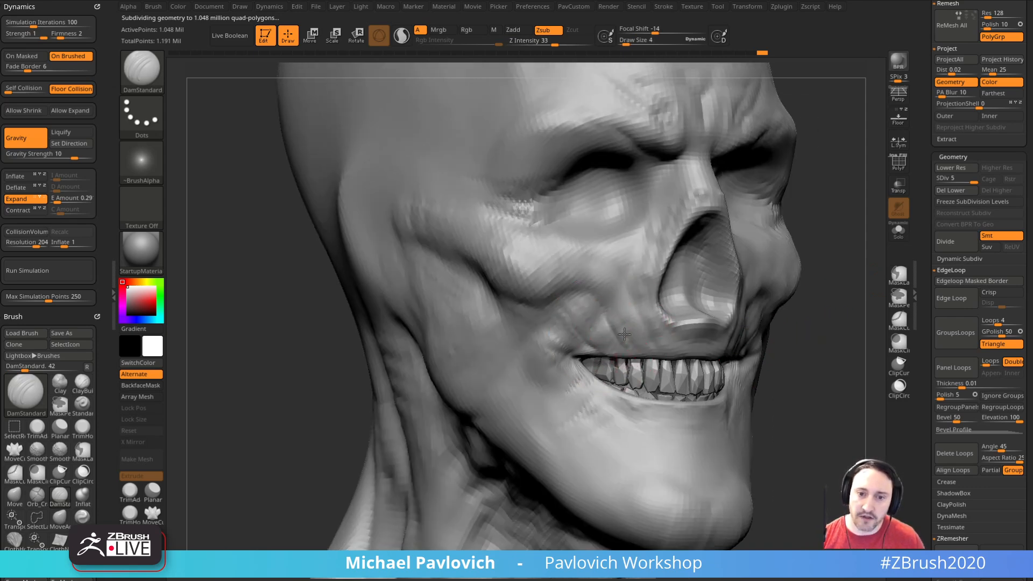
mouse_move(775, 311)
mouse_down()
mouse_move(610, 351)
mouse_move(624, 375)
mouse_up()
alt+drag(801, 300, 826, 311)
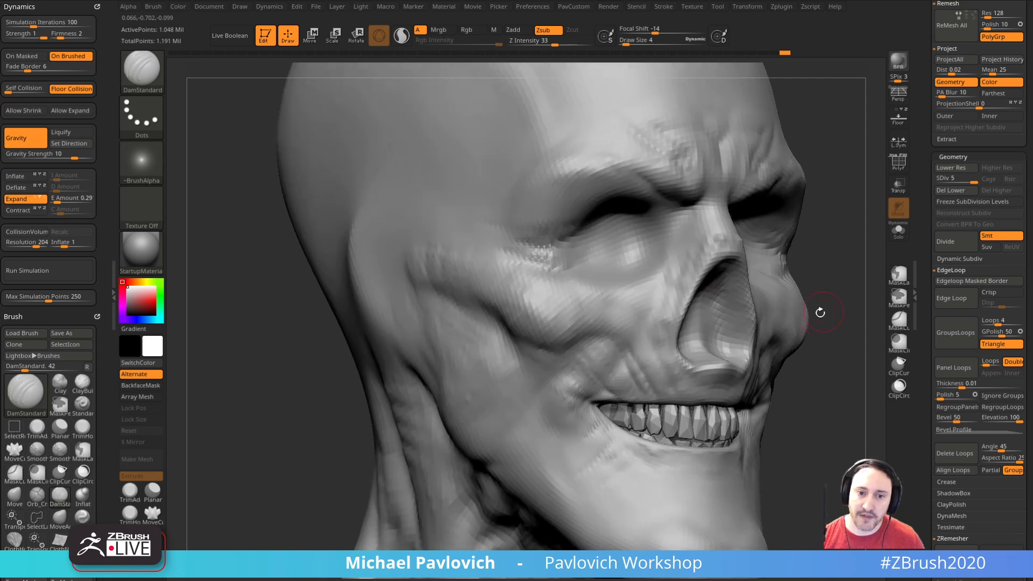
key(shift)
shift+drag(507, 294, 607, 315)
mouse_move(842, 289)
mouse_down()
mouse_move(842, 307)
mouse_move(857, 286)
mouse_move(831, 290)
mouse_up()
Step: Reshape the cheek hollow beneath the cheekbone with the MoveAccu brush, adjusting the draw size between 22 and 5
key(s)
click(561, 362)
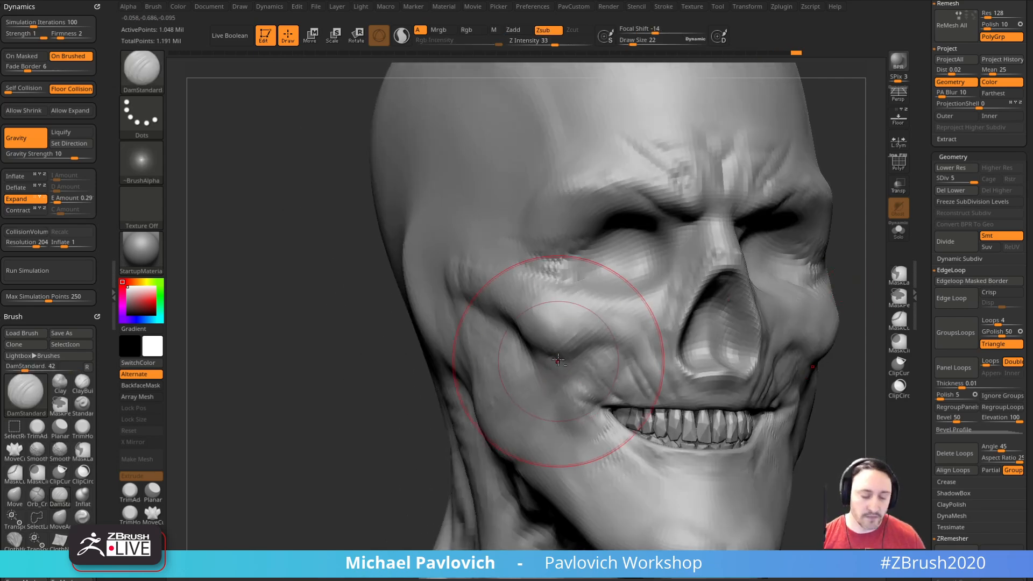
key(2)
drag(554, 361, 550, 378)
key(s)
click(543, 379)
mouse_move(843, 408)
mouse_down()
mouse_move(514, 441)
mouse_move(807, 362)
mouse_move(803, 313)
mouse_move(812, 329)
mouse_move(830, 300)
mouse_up()
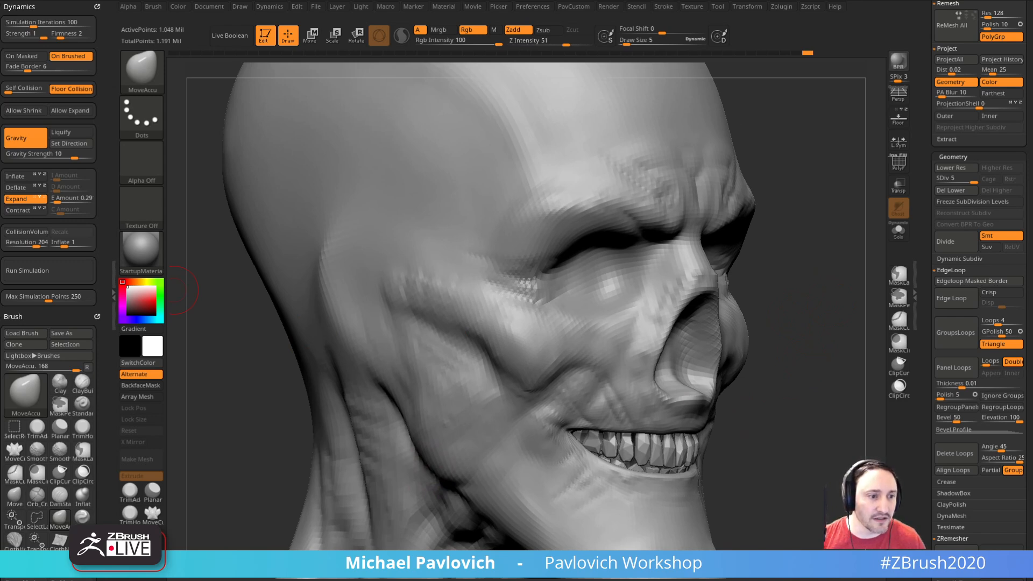
mouse_move(822, 275)
mouse_down()
mouse_move(330, 387)
mouse_move(349, 381)
mouse_up()
mouse_move(821, 258)
mouse_down()
mouse_move(855, 237)
mouse_move(615, 247)
mouse_up()
Step: Sharpen the frown creases between and above the brows with DamStandard at draw size 5
key(b)
key(d)
key(s)
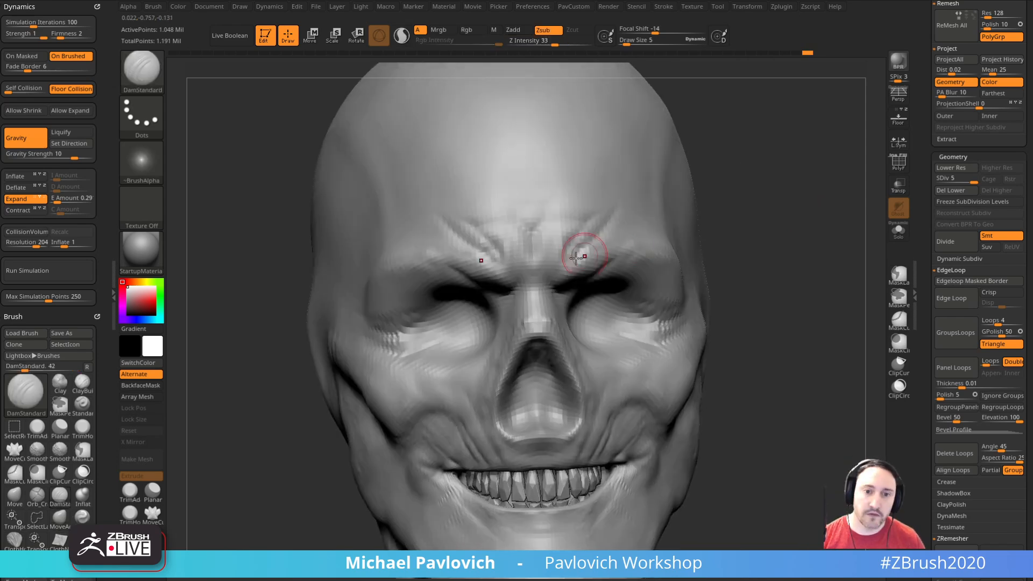
right_drag(559, 255, 530, 223)
key(s)
mouse_move(586, 270)
mouse_down()
mouse_move(543, 260)
mouse_move(545, 289)
mouse_up()
key(s)
alt+drag(773, 178, 747, 204)
mouse_move(549, 286)
shift+mouse_down()
mouse_move(579, 258)
mouse_move(569, 257)
shift+mouse_up()
shift+drag(747, 257, 554, 245)
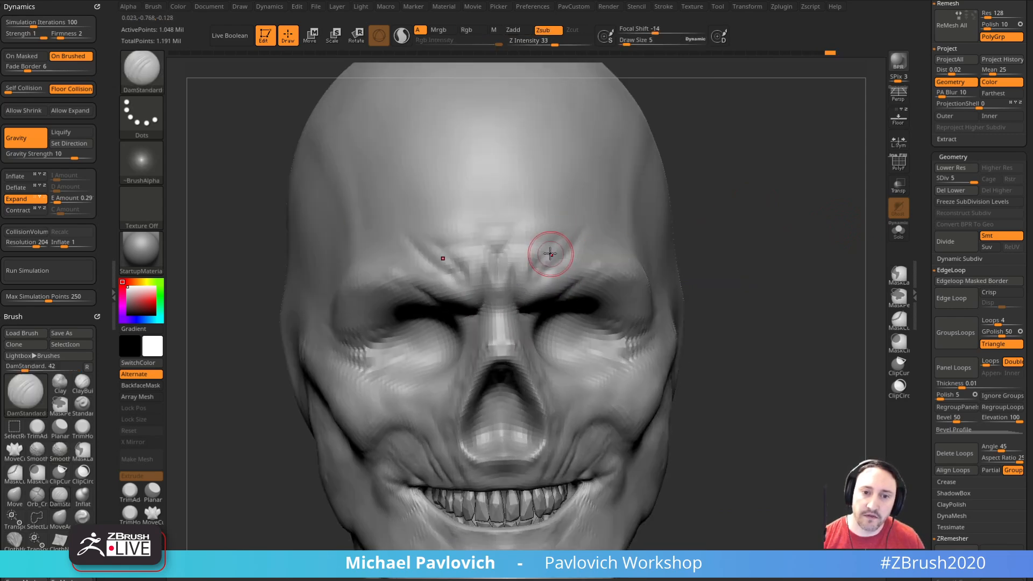
Step: Carve curved horizontal wrinkles across the forehead with DamStandard at draw size 6
mouse_move(730, 173)
alt+mouse_down()
mouse_move(725, 205)
mouse_move(739, 207)
alt+mouse_up()
mouse_move(463, 259)
mouse_down()
mouse_move(491, 272)
mouse_move(516, 261)
mouse_up()
drag(744, 224, 719, 216)
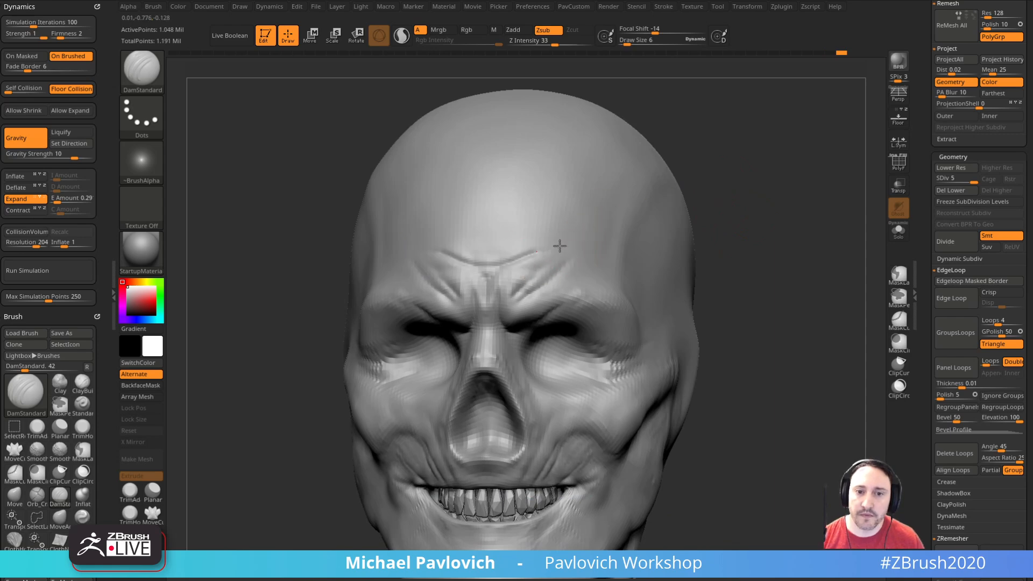
drag(542, 250, 589, 248)
drag(738, 250, 723, 253)
drag(661, 187, 679, 182)
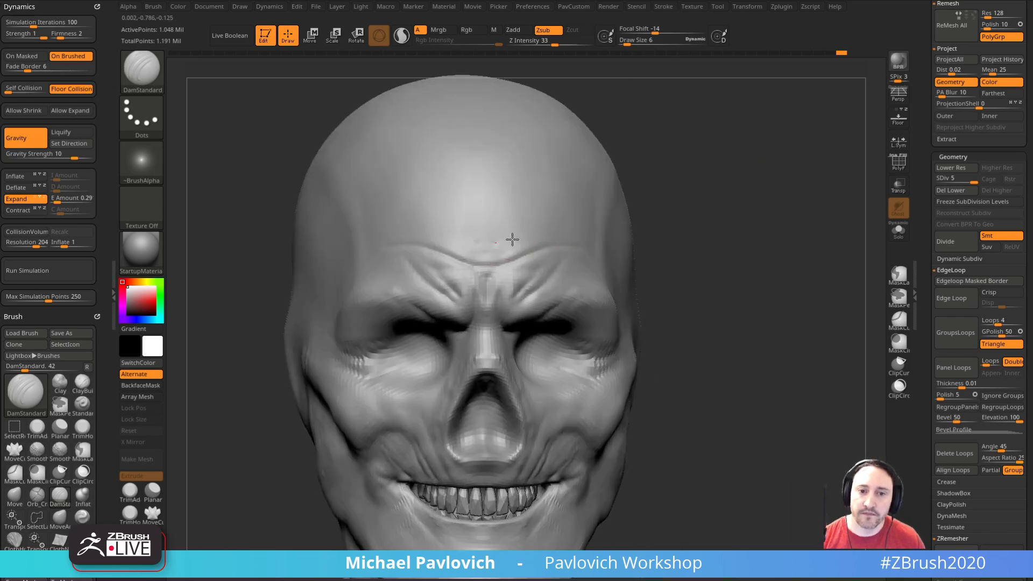
drag(710, 213, 628, 210)
mouse_move(745, 242)
mouse_down()
mouse_move(756, 249)
mouse_move(715, 239)
mouse_move(775, 243)
mouse_up()
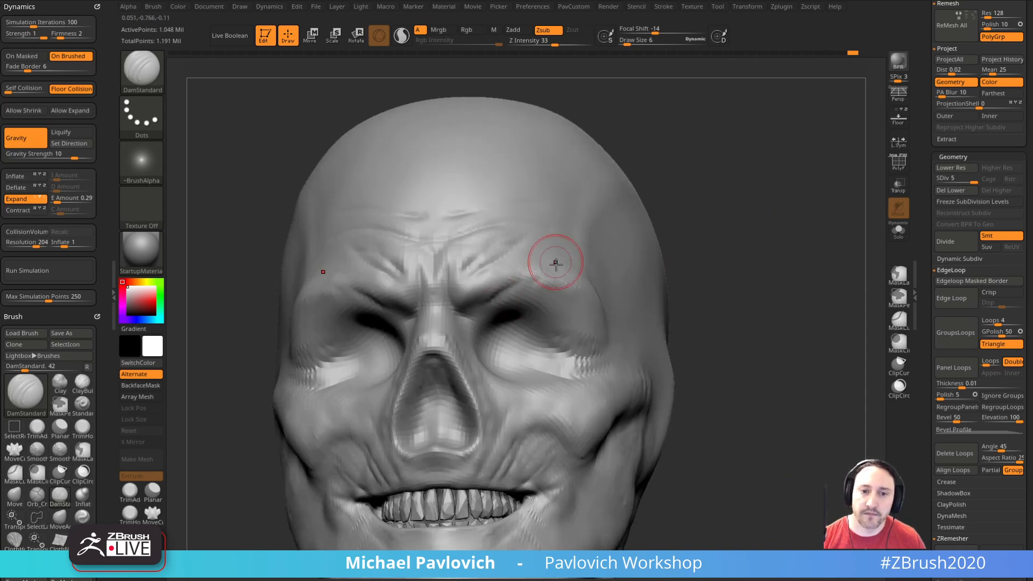
mouse_move(694, 235)
mouse_down()
mouse_move(701, 210)
mouse_move(676, 235)
mouse_move(660, 230)
mouse_up()
Step: Raise the skin folds along the brow ridge toward the temple with the Standard brush at draw size 5, smoothing them
key(b)
key(s)
key(t)
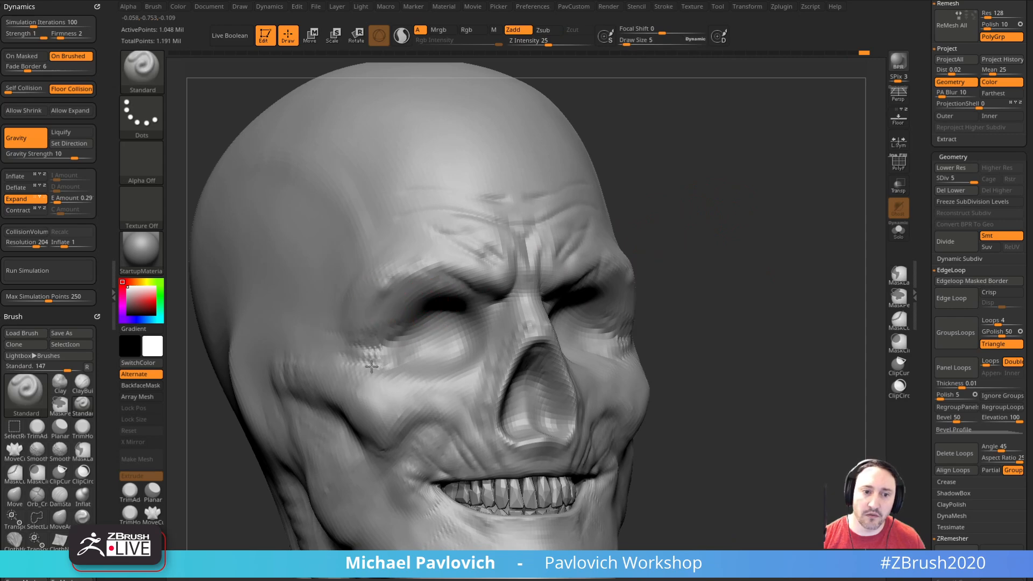
drag(724, 237, 654, 242)
mouse_move(802, 345)
mouse_down()
mouse_move(838, 381)
mouse_move(715, 284)
mouse_up()
drag(565, 266, 623, 348)
drag(817, 303, 759, 296)
shift+drag(576, 265, 601, 250)
drag(786, 265, 631, 268)
drag(824, 333, 601, 277)
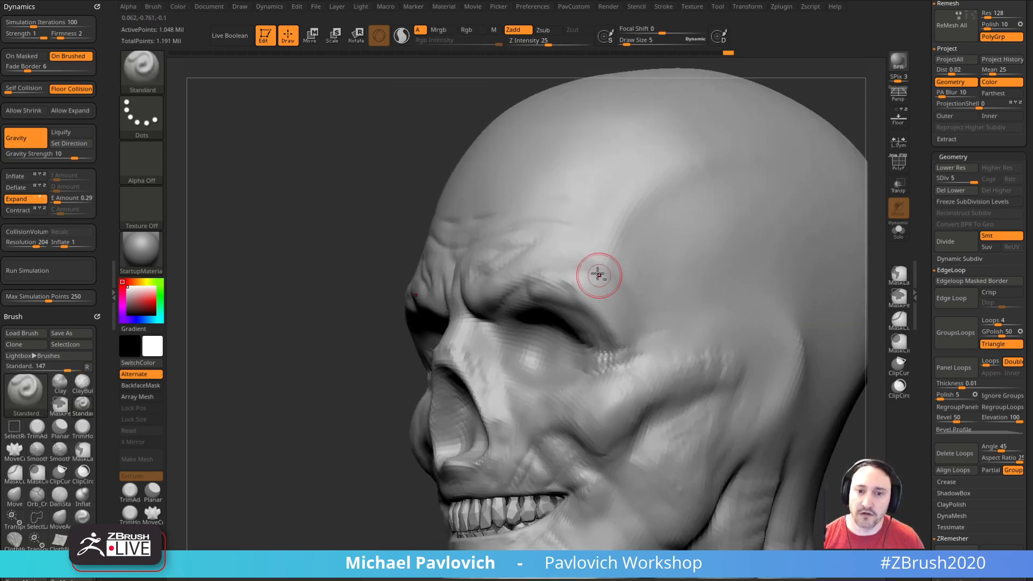
right_drag(555, 276, 583, 270)
shift+drag(583, 270, 598, 272)
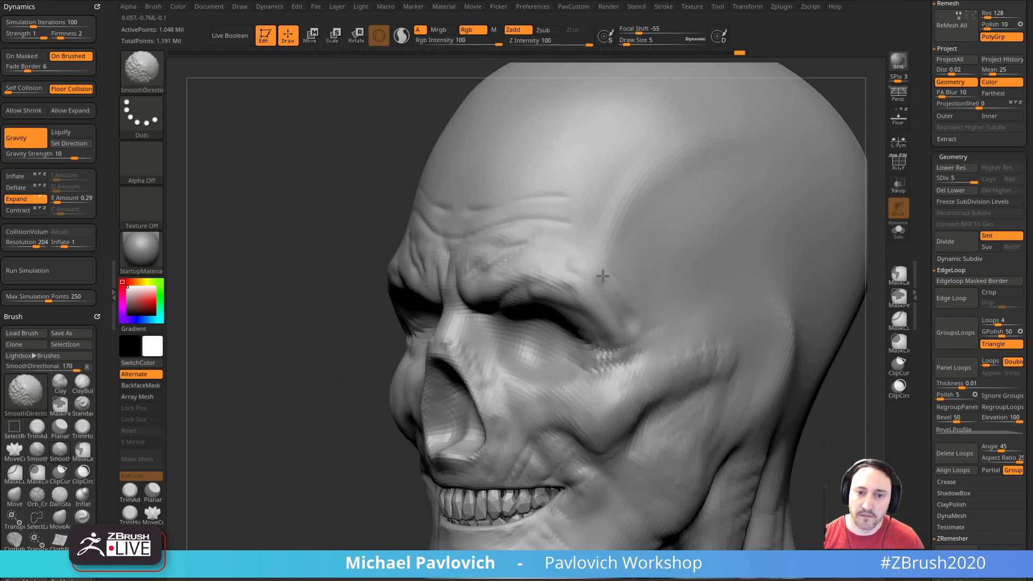
Step: Build up the outer edges of the eye sockets with the Standard brush at draw size 5
right_drag(574, 259, 742, 260)
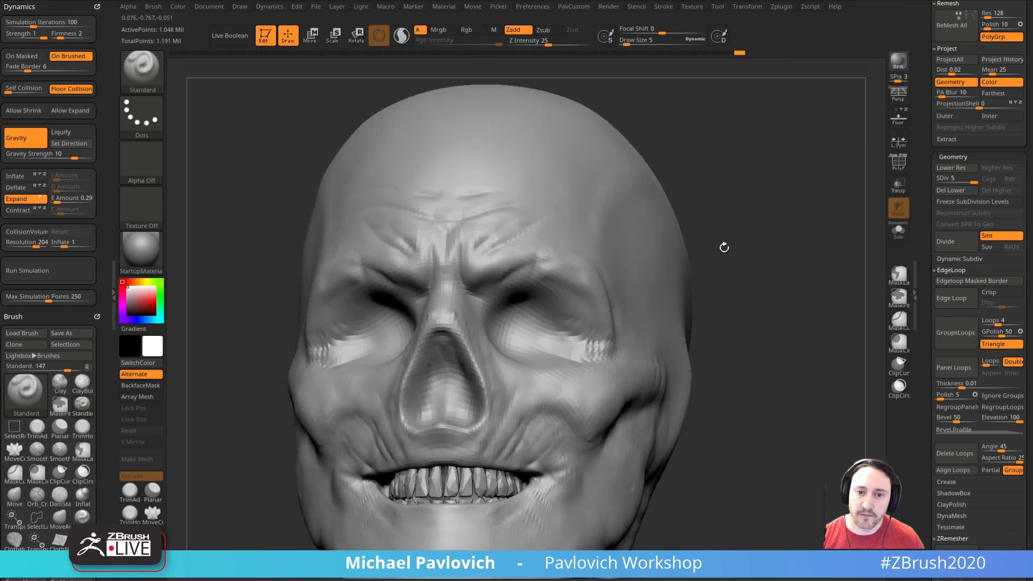
right_drag(577, 332, 585, 296)
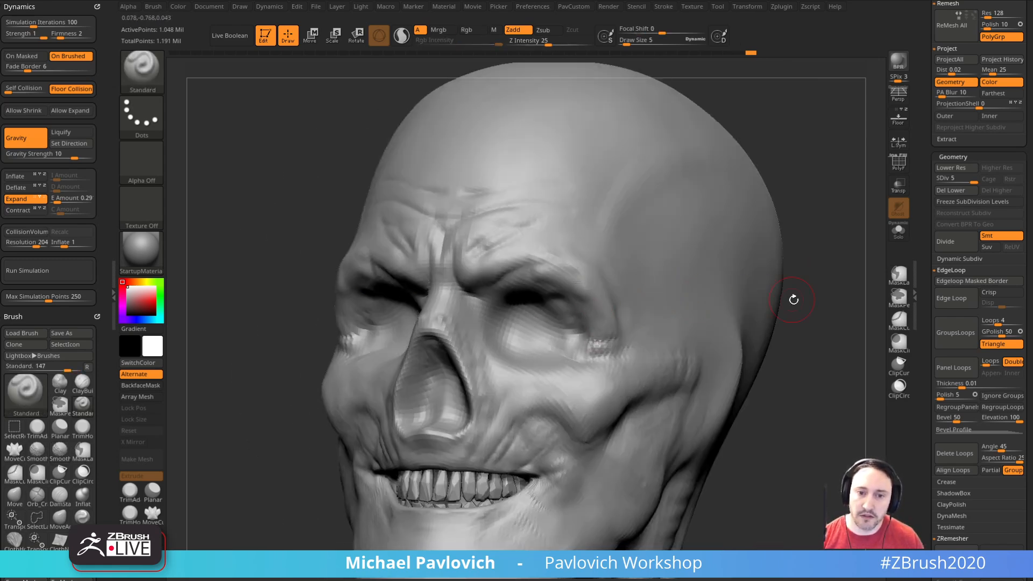
right_drag(785, 298, 692, 329)
right_drag(830, 363, 801, 322)
drag(618, 330, 613, 307)
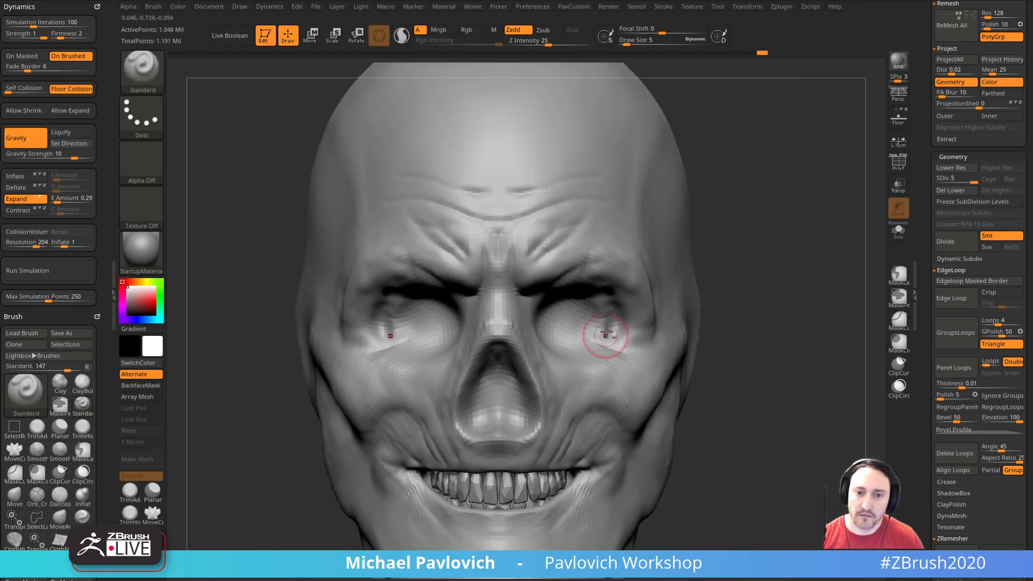
right_drag(640, 305, 616, 301)
right_drag(766, 272, 620, 285)
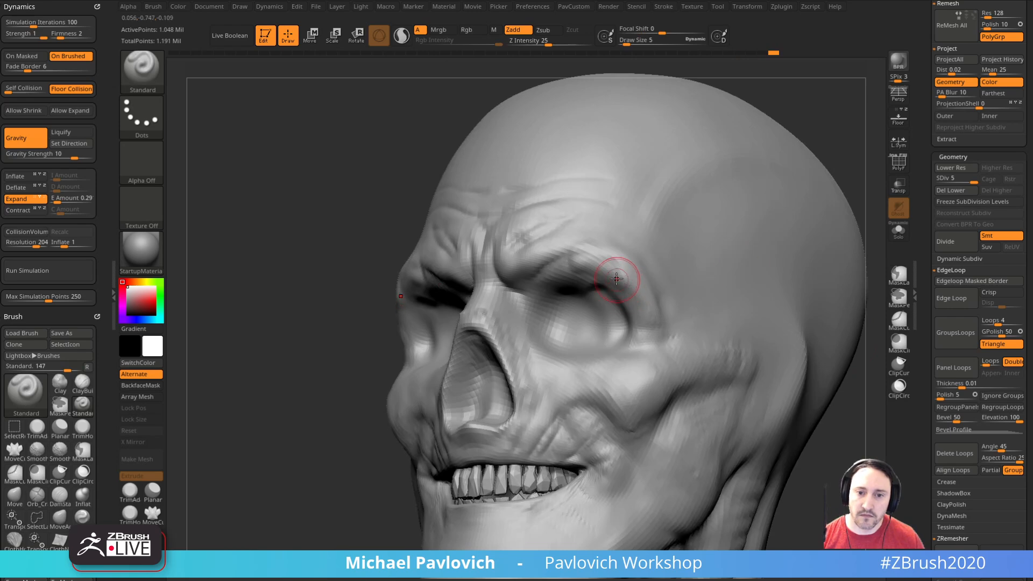
Step: Refine the socket rims toward the temples and cheekbones with the Standard brush at draw size 5
right_drag(685, 300, 358, 323)
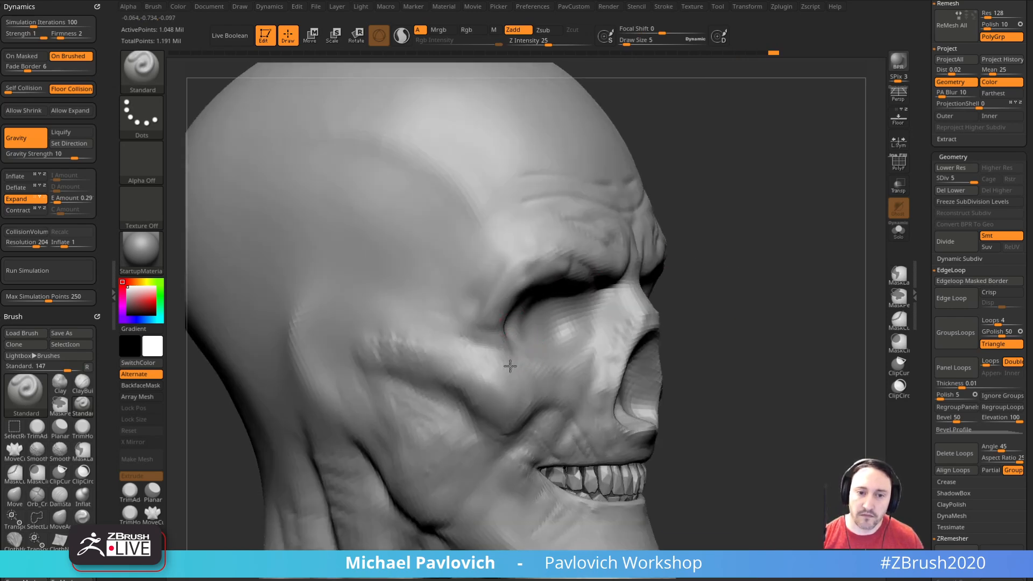
mouse_move(708, 314)
mouse_down()
mouse_move(838, 296)
mouse_move(819, 233)
mouse_move(791, 236)
mouse_up()
right_drag(546, 335, 500, 357)
mouse_move(861, 318)
alt+mouse_down()
mouse_move(794, 325)
mouse_move(808, 283)
alt+mouse_up()
drag(451, 297, 469, 249)
drag(748, 253, 657, 312)
shift+drag(583, 358, 595, 325)
mouse_move(829, 312)
mouse_down()
mouse_move(809, 323)
mouse_move(780, 313)
mouse_move(796, 289)
mouse_move(780, 288)
mouse_up()
Step: Fill out the cheekbone and the area outside the eye socket with the Clay brush, adjusting its draw size from 5
key(b)
key(c)
key(l)
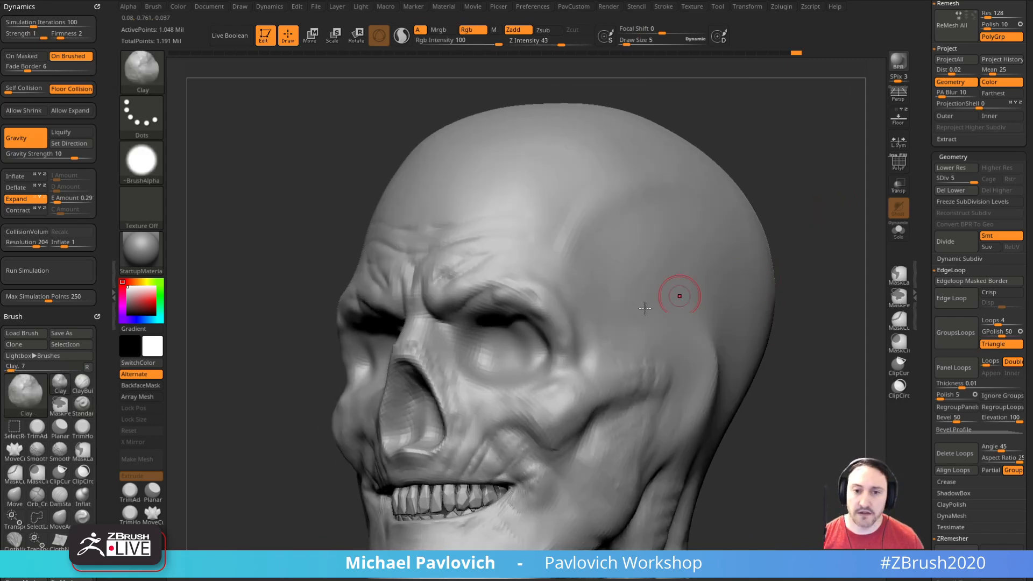
right_drag(619, 360, 775, 309)
key(s)
drag(423, 362, 426, 361)
key(s)
drag(764, 326, 653, 340)
mouse_move(632, 352)
mouse_down()
mouse_move(623, 341)
mouse_move(629, 348)
mouse_up()
mouse_move(808, 290)
mouse_down()
mouse_move(789, 283)
mouse_move(783, 305)
mouse_up()
Step: Raise fine skin folds around the sunken eyes with the Standard brush at draw size 3
key(b)
key(s)
key(t)
right_drag(700, 328, 598, 344)
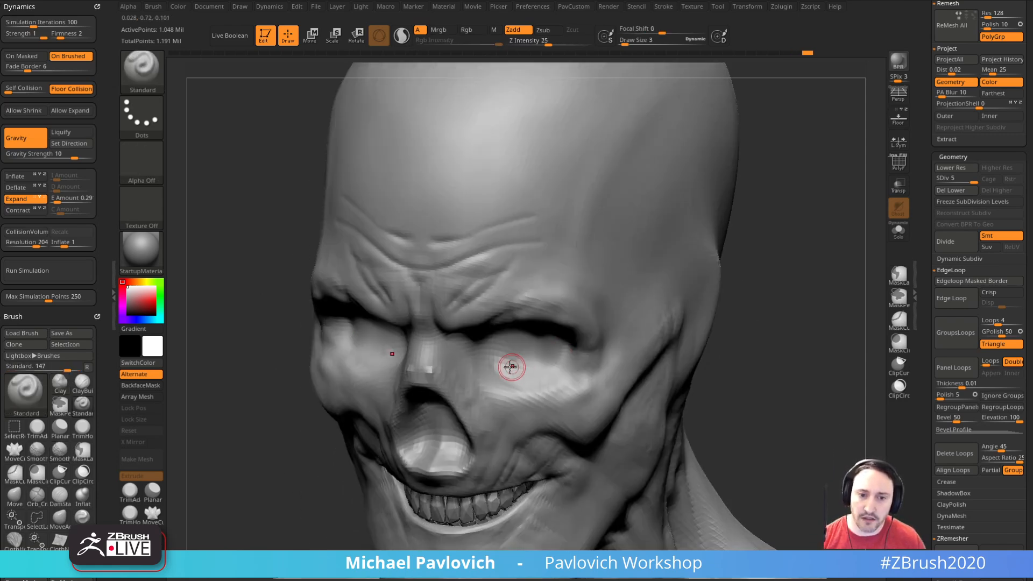
right_drag(704, 342, 767, 316)
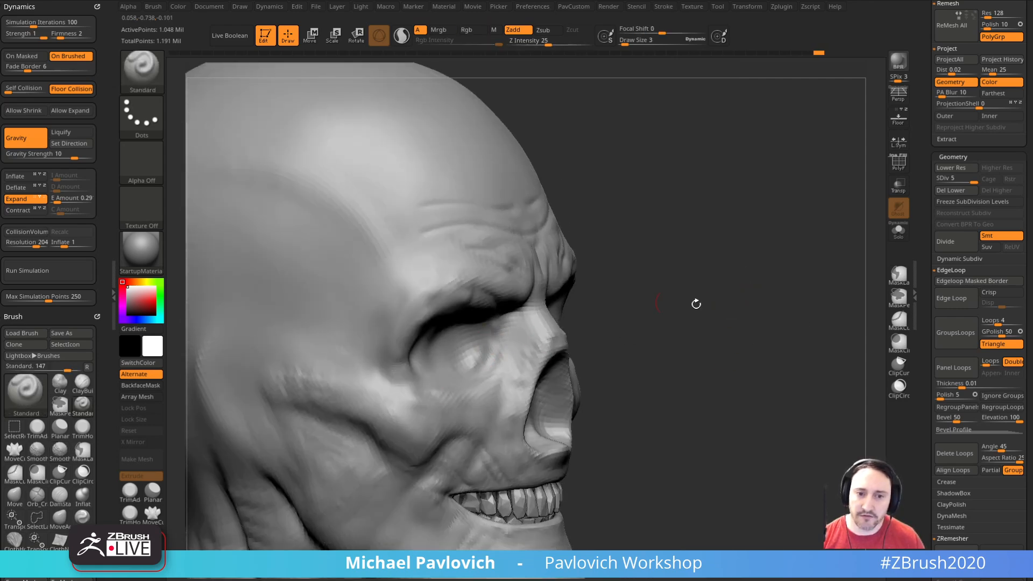
right_drag(623, 300, 595, 341)
right_drag(830, 253, 579, 352)
mouse_move(345, 464)
mouse_down()
mouse_move(375, 461)
mouse_move(745, 265)
mouse_move(722, 246)
mouse_up()
Step: Carve fine creases at the inner eye corners and across the nose bridge with DamStandard at draw sizes 1 and 3
key(b)
key(d)
key(s)
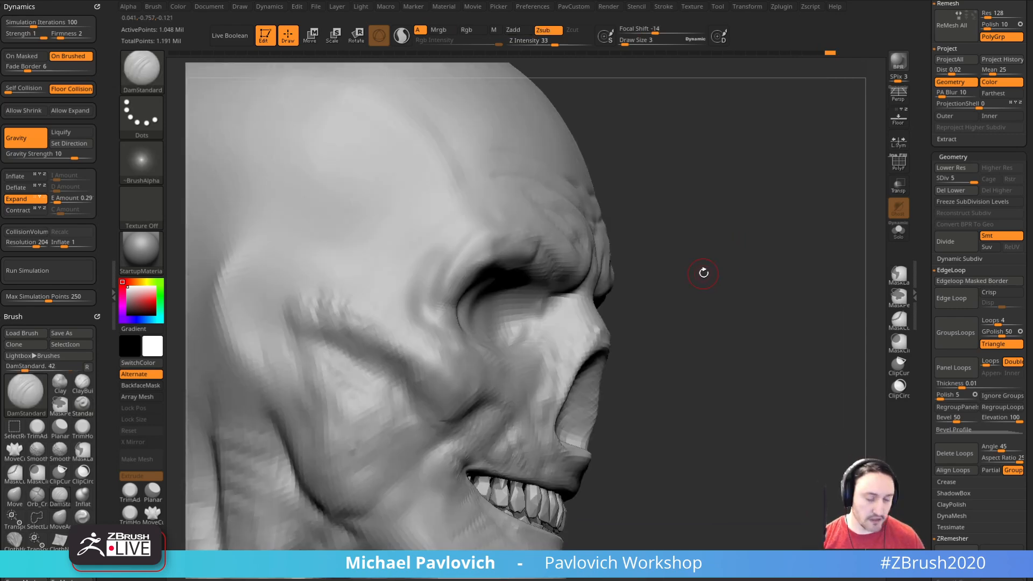
key(s)
click(537, 325)
mouse_move(639, 280)
mouse_down()
mouse_move(722, 282)
mouse_move(691, 289)
mouse_up()
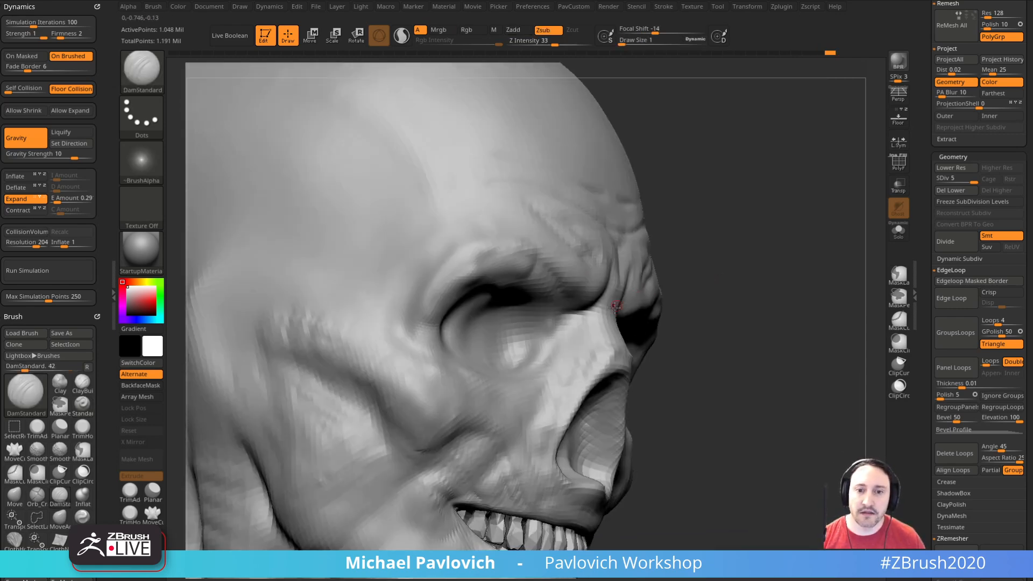
right_drag(564, 351, 656, 305)
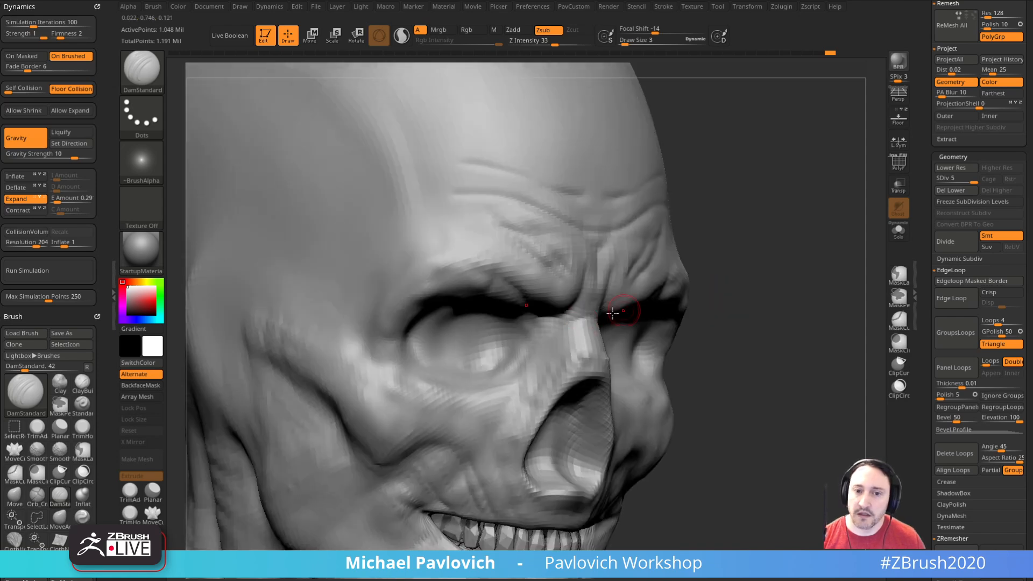
drag(806, 274, 760, 259)
drag(857, 213, 807, 214)
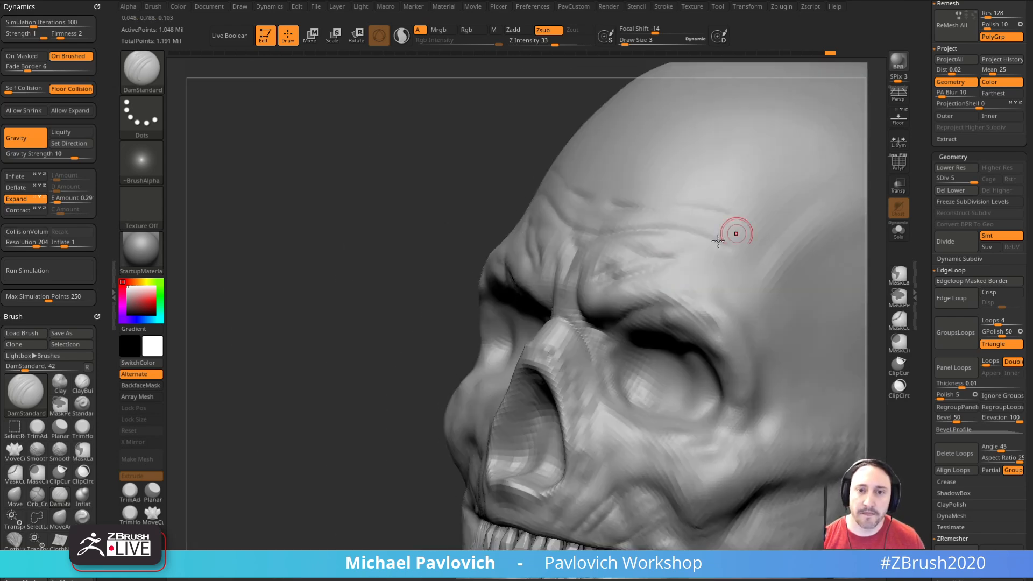
drag(447, 377, 433, 381)
mouse_move(567, 322)
mouse_down()
mouse_move(584, 339)
mouse_move(621, 345)
mouse_up()
drag(418, 355, 517, 344)
Step: Raise skin folds across the brow and lower forehead with the Standard brush at draw size 3
key(b)
key(s)
key(t)
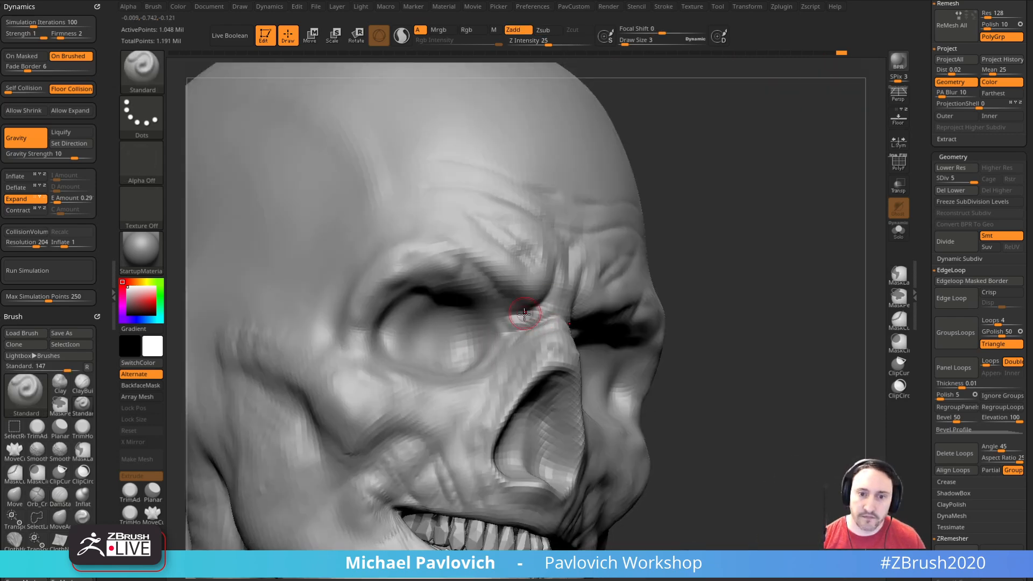
drag(766, 248, 545, 296)
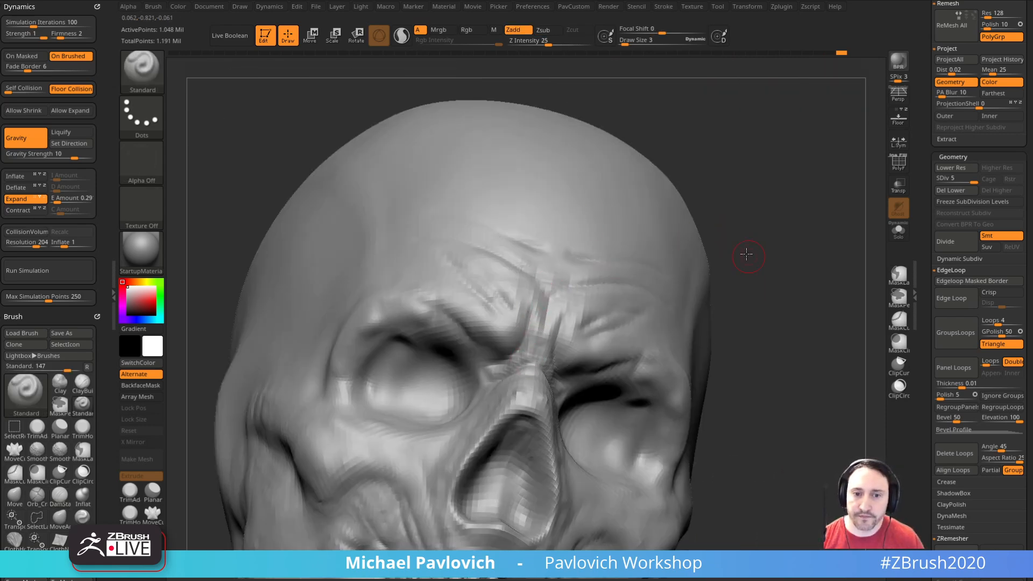
drag(748, 255, 577, 336)
drag(803, 282, 595, 301)
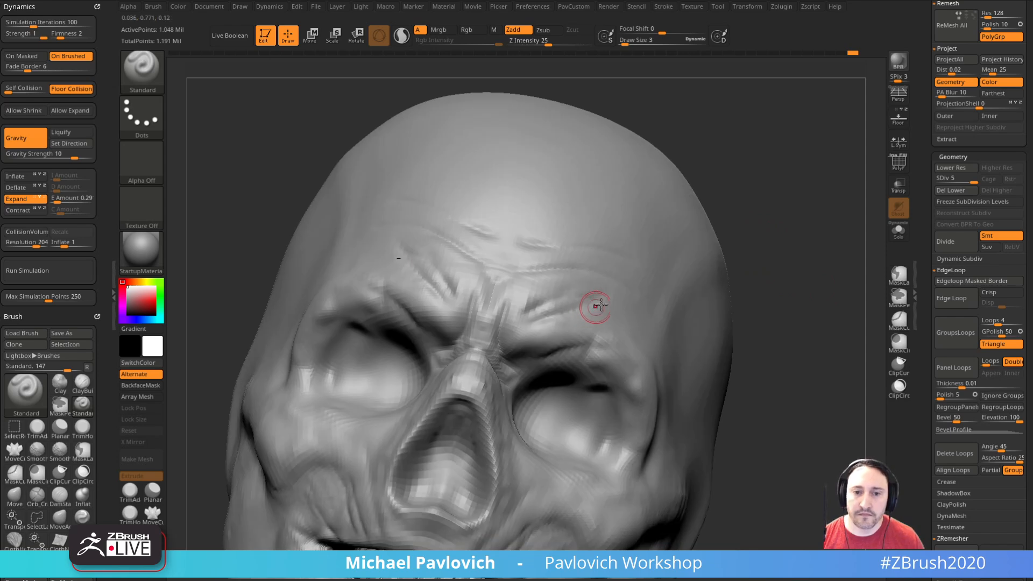
Step: Carve creases between the brow folds and above the eye sockets with DamStandard at draw size 4
key(b)
key(d)
key(s)
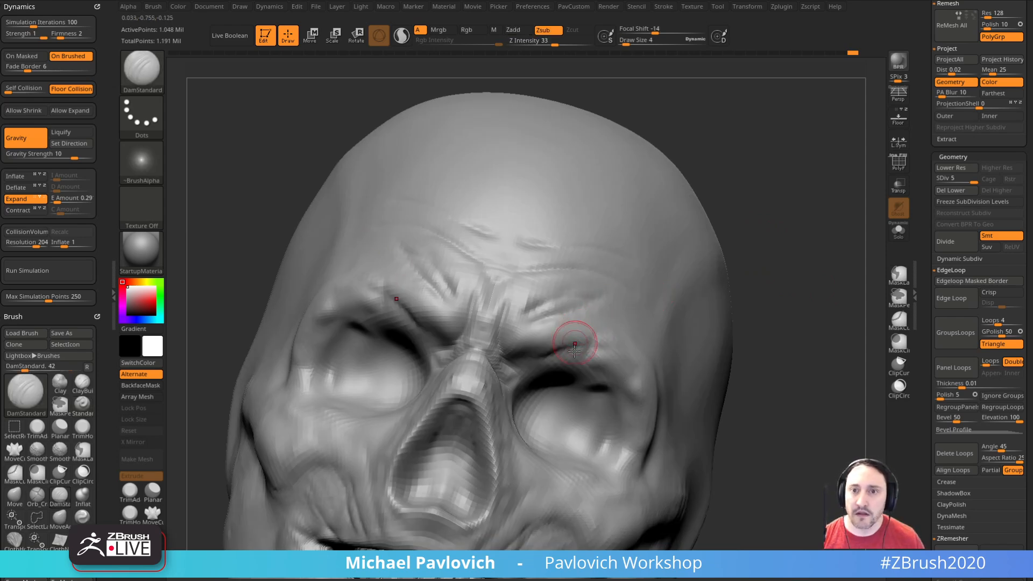
drag(531, 313, 520, 336)
mouse_move(738, 269)
mouse_down()
mouse_move(760, 281)
mouse_move(726, 270)
mouse_move(748, 278)
mouse_up()
drag(760, 322, 694, 304)
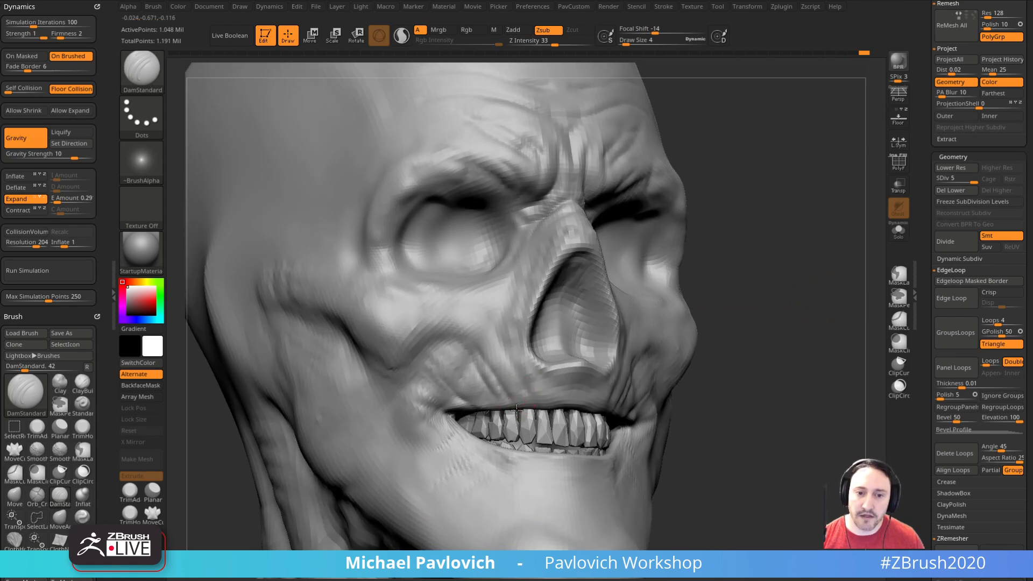
Step: Carve wrinkles into the upper lip and the cheek beside the teeth with DamStandard at draw size 4
drag(507, 385, 508, 388)
right_drag(508, 389, 538, 366)
mouse_move(493, 385)
mouse_down()
mouse_move(517, 414)
mouse_move(492, 412)
mouse_up()
drag(724, 345, 694, 347)
drag(522, 408, 571, 417)
drag(807, 368, 749, 352)
drag(845, 355, 780, 350)
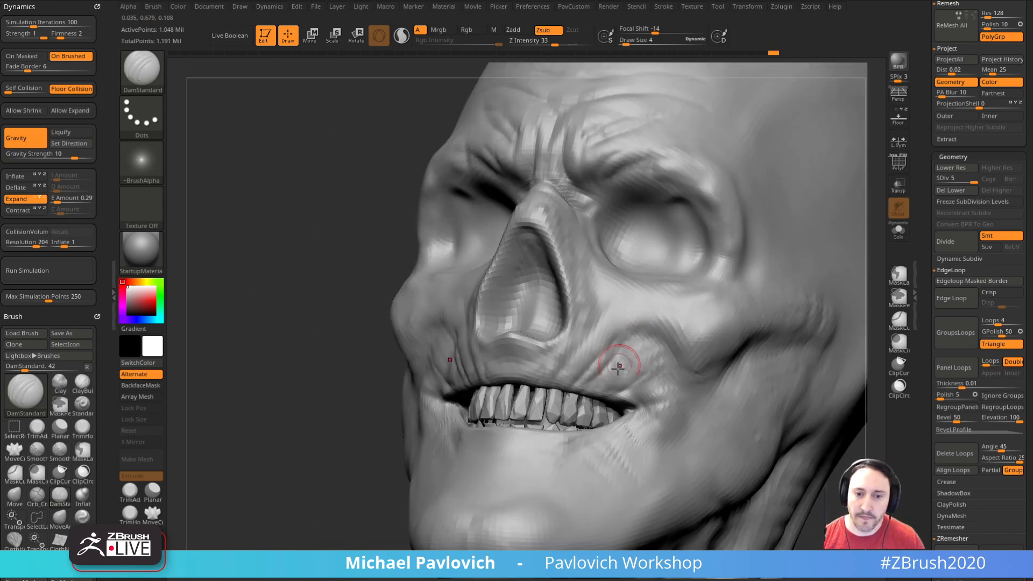
drag(609, 367, 636, 355)
Step: Cut long creases beneath the eye sockets and down over the cheekbones with DamStandard at draw size 4
drag(371, 438, 790, 295)
mouse_move(693, 221)
mouse_down()
mouse_move(578, 327)
mouse_move(523, 343)
mouse_up()
mouse_move(772, 261)
mouse_down()
mouse_move(787, 273)
mouse_move(740, 243)
mouse_up()
drag(575, 288, 565, 319)
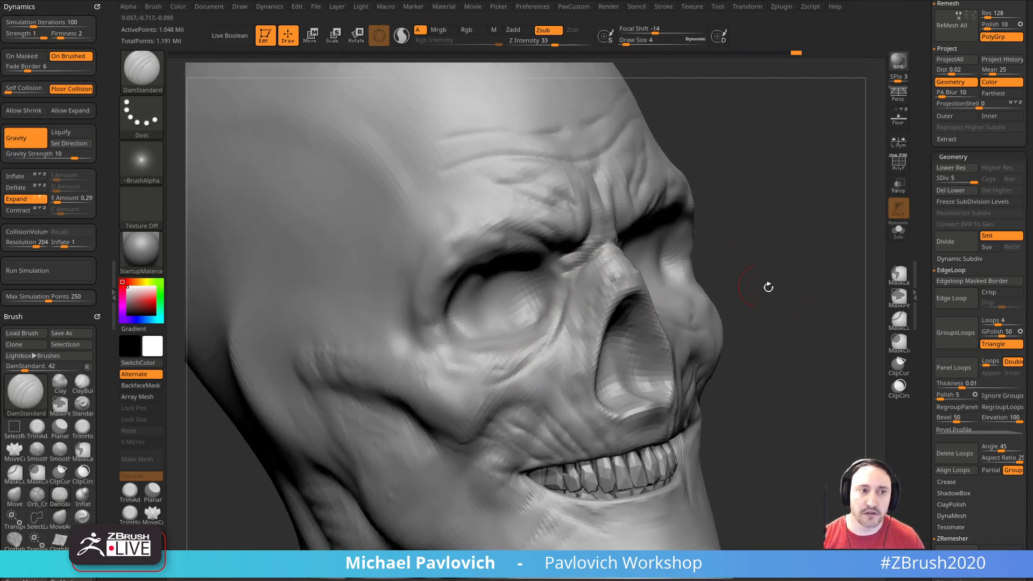
drag(724, 286, 652, 255)
mouse_move(764, 301)
mouse_down()
mouse_move(800, 312)
mouse_move(770, 318)
mouse_move(830, 285)
mouse_move(848, 296)
mouse_move(816, 297)
mouse_move(759, 264)
mouse_up()
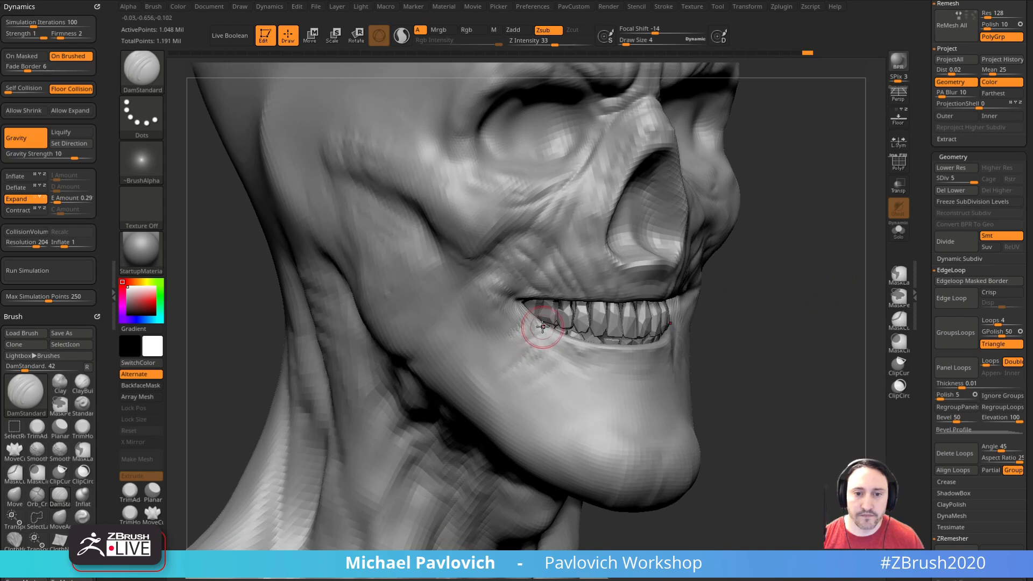
Step: Carve and smooth fine creases around the mouth corners, lower lip and chin with DamStandard at draw size 4
drag(762, 345, 705, 350)
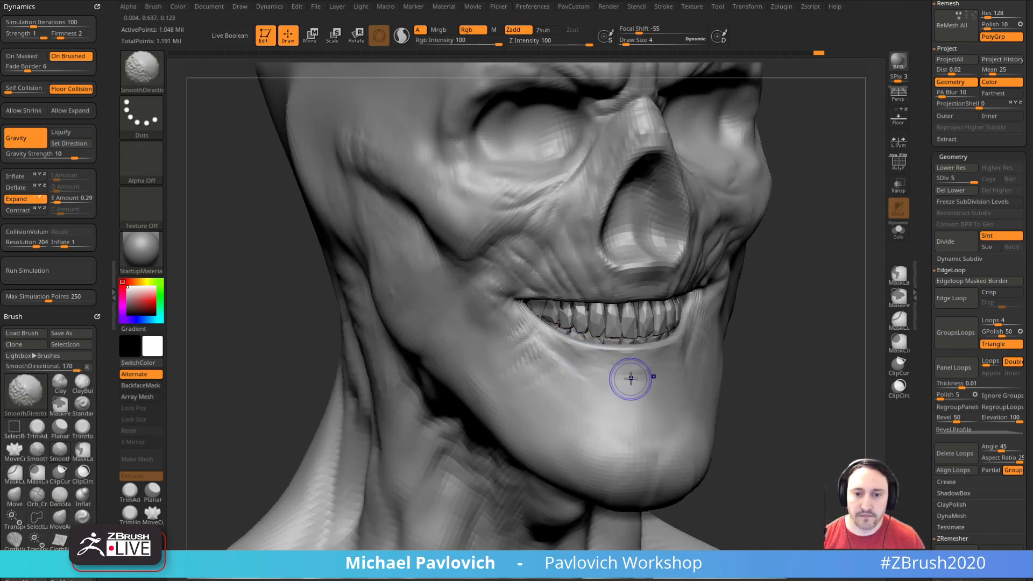
right_drag(663, 385, 813, 320)
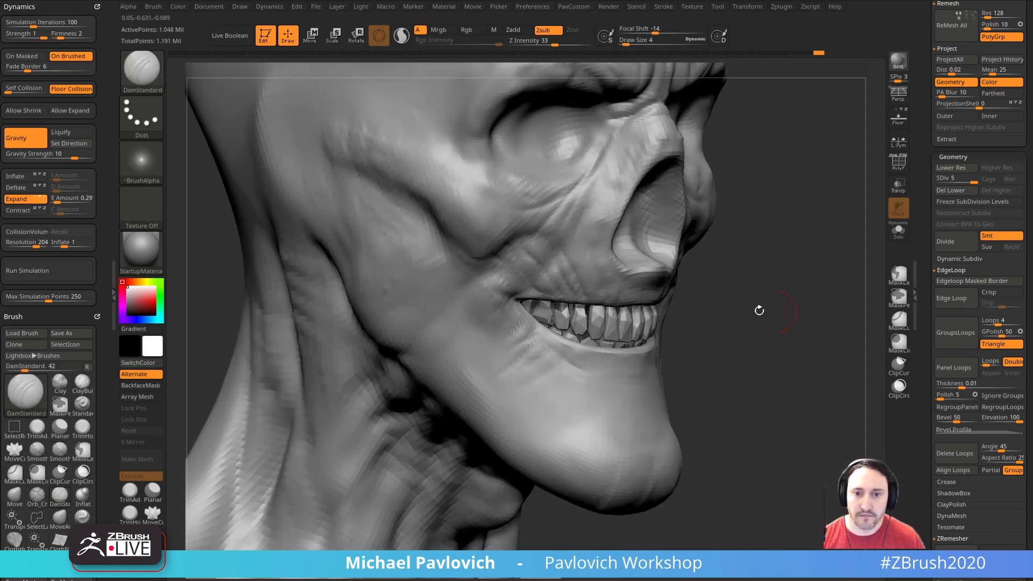
right_drag(623, 359, 747, 303)
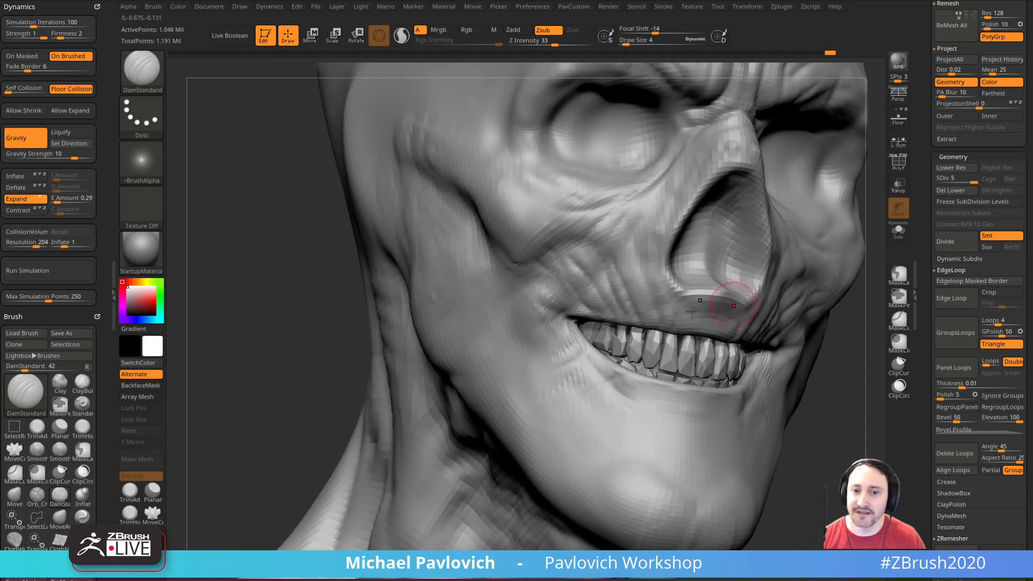
drag(356, 320, 474, 312)
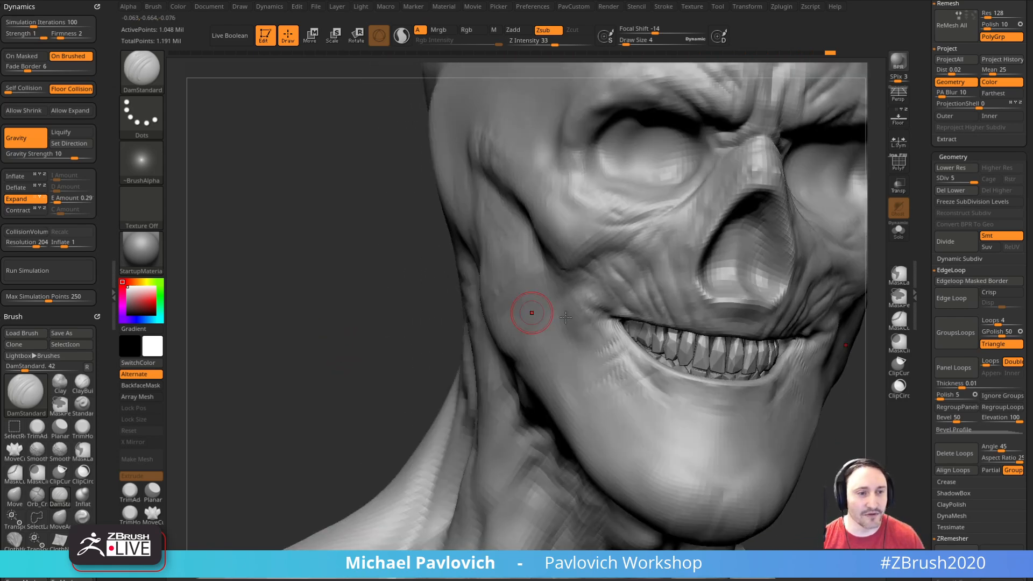
drag(364, 325, 392, 316)
drag(809, 329, 865, 364)
mouse_move(735, 358)
mouse_down()
mouse_move(802, 364)
mouse_move(754, 307)
mouse_move(805, 330)
mouse_move(823, 312)
mouse_move(828, 249)
mouse_move(805, 291)
mouse_up()
Step: Shape the folds at the outer eye sockets with the Standard brush and DamStandard at draw size 5
key(b)
key(s)
key(t)
mouse_move(812, 255)
alt+mouse_down()
mouse_move(807, 293)
mouse_move(815, 261)
mouse_move(809, 273)
mouse_move(757, 279)
mouse_move(800, 288)
alt+mouse_up()
key(])
key(b)
key(d)
key(s)
key([)
drag(684, 290, 577, 322)
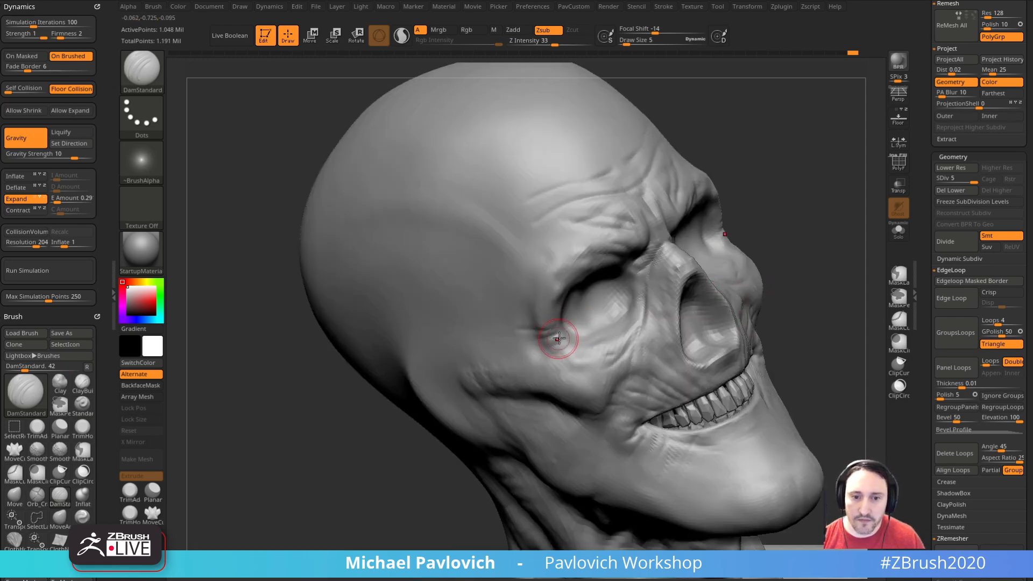
Step: Deepen the creases running from the outer eye corners toward the temples with DamStandard at draw size 5
drag(369, 459, 752, 293)
drag(692, 271, 698, 274)
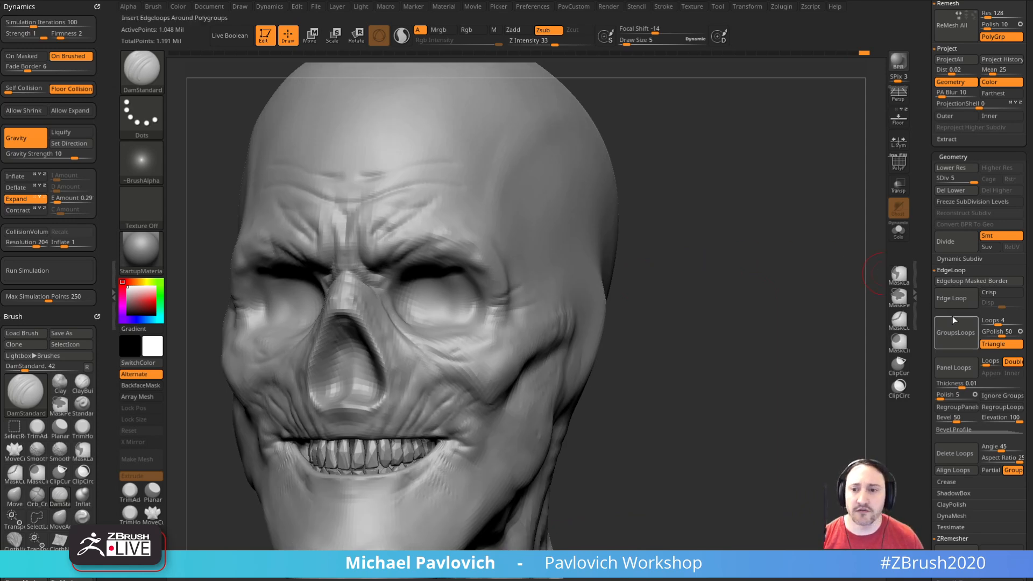
drag(965, 180, 975, 174)
drag(761, 277, 794, 259)
drag(506, 275, 545, 268)
drag(784, 258, 845, 264)
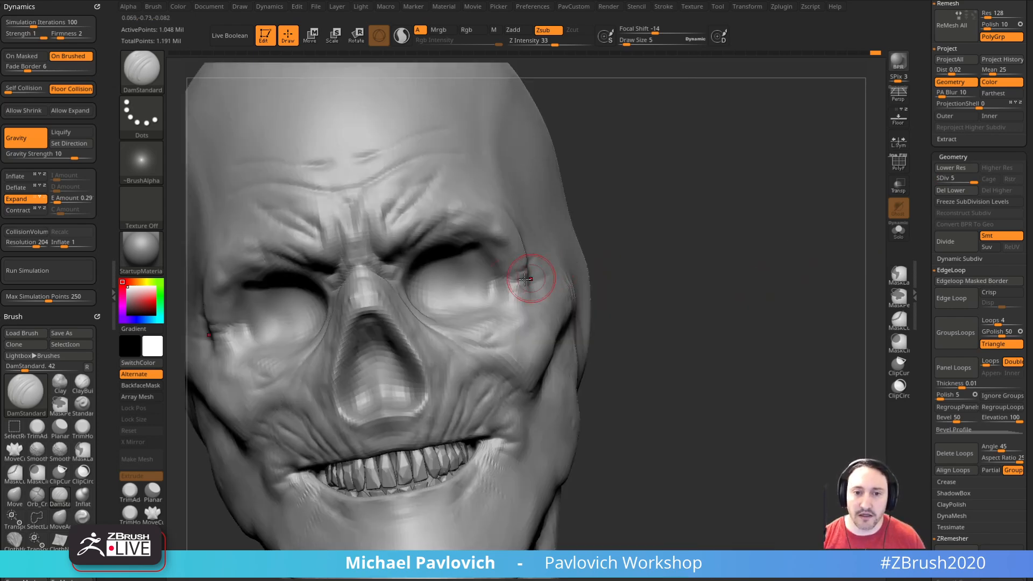
Step: Try finer crow's-feet creases beside the eye socket with DamStandard at draw size 3 and undo the last stroke
key(s)
drag(511, 284, 509, 284)
drag(667, 285, 597, 290)
drag(523, 291, 577, 265)
key(ctrl+z)
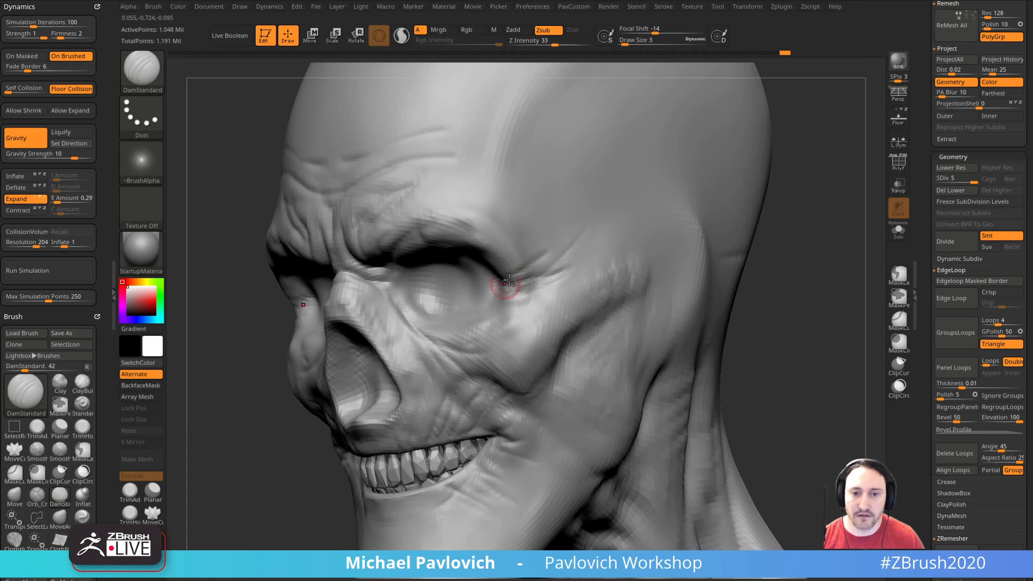
Step: Carve fine crow's-feet outside the eye sockets and across the cheekbone with DamStandard at draw size 3
right_drag(587, 227, 811, 233)
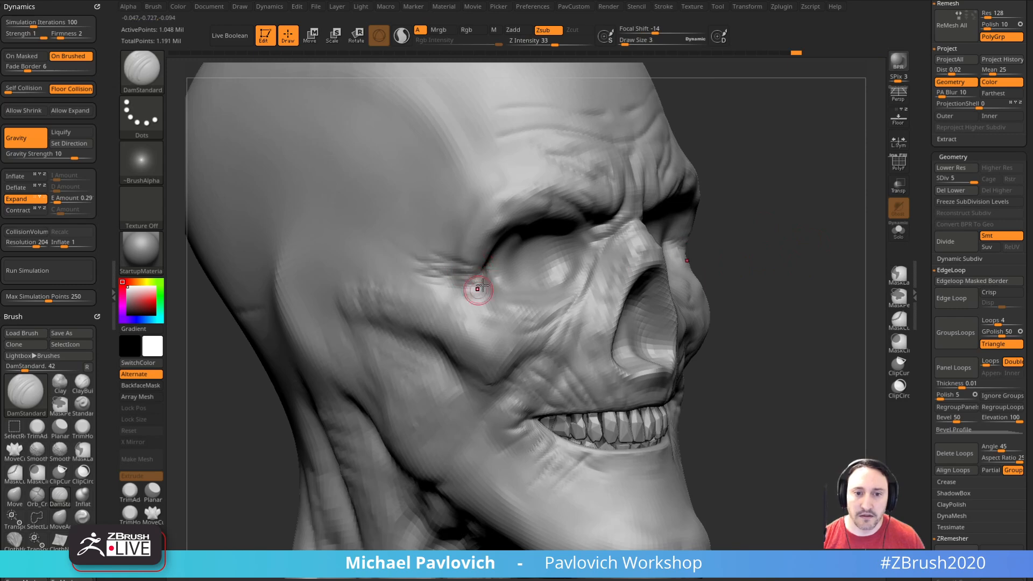
right_drag(732, 213, 673, 226)
drag(479, 305, 459, 308)
drag(815, 251, 856, 256)
drag(452, 303, 423, 301)
mouse_move(860, 261)
mouse_down()
mouse_move(881, 272)
mouse_move(904, 264)
mouse_up()
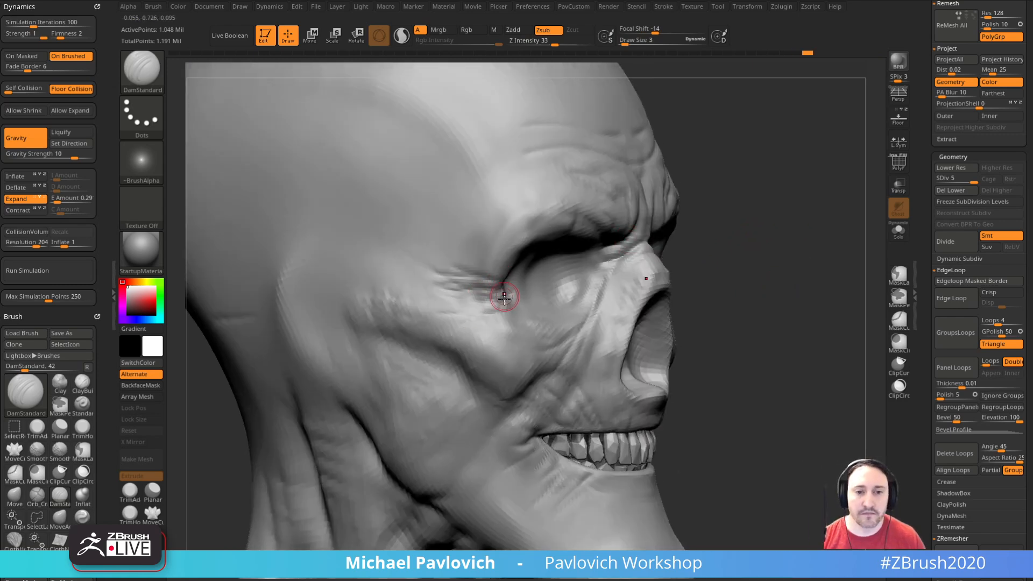
Step: Refine the crow's-feet by raising folds with the Standard brush and cutting between them with DamStandard at draw size 2
mouse_move(727, 303)
mouse_down()
mouse_move(749, 270)
mouse_move(766, 283)
mouse_move(786, 259)
mouse_move(775, 253)
mouse_up()
key(b)
key(s)
key(t)
mouse_move(743, 173)
mouse_down()
mouse_move(800, 221)
mouse_move(791, 215)
mouse_move(786, 240)
mouse_move(784, 223)
mouse_move(795, 249)
mouse_move(778, 251)
mouse_up()
key(b)
key(d)
key(s)
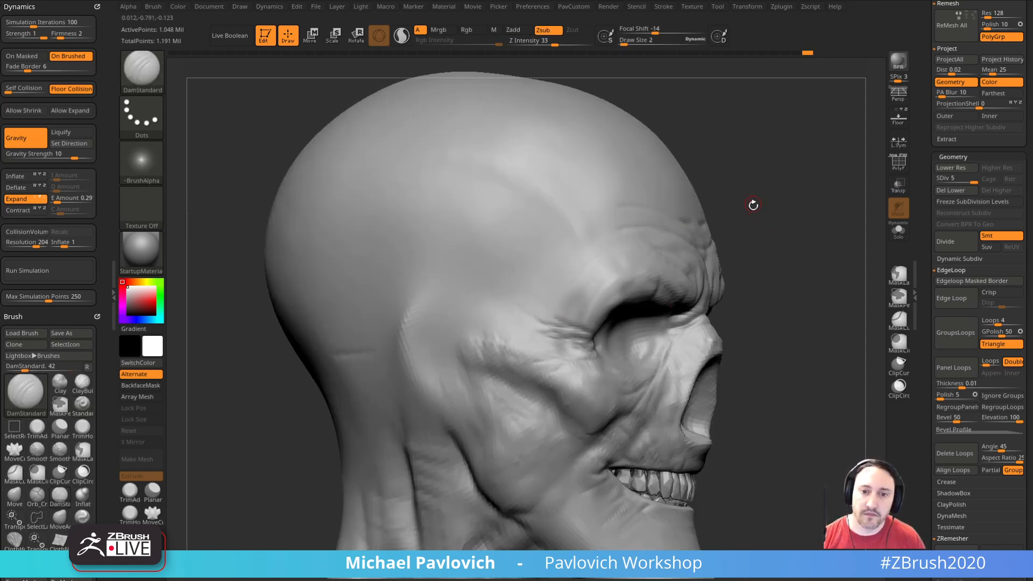
drag(748, 201, 739, 215)
Step: Carve broader creases over the temple beside the brow with DamStandard at draw size 5 and smooth them
key(s)
drag(592, 273, 590, 275)
text(s5)
key(Return)
drag(733, 191, 740, 180)
mouse_move(541, 311)
mouse_down()
mouse_move(555, 286)
mouse_move(536, 283)
mouse_up()
mouse_move(757, 232)
mouse_down()
mouse_move(767, 215)
mouse_move(704, 189)
mouse_up()
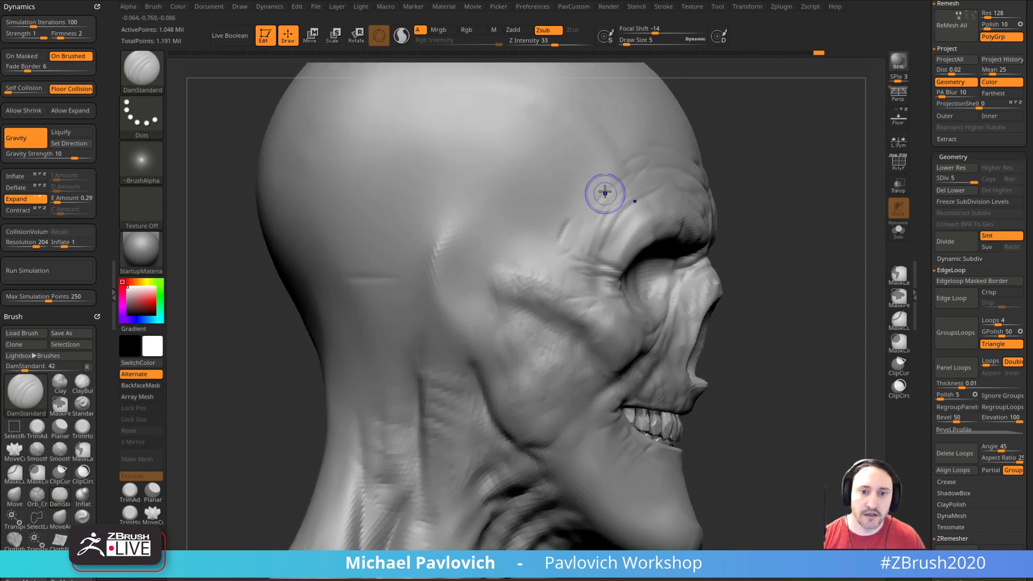
key(shift)
shift+drag(580, 193, 603, 226)
mouse_move(613, 244)
shift+mouse_down()
mouse_move(659, 180)
mouse_move(658, 128)
shift+mouse_up()
Step: Carve and smooth creases across the hollow cheek and the back of the jaw with DamStandard at draw size 5
drag(826, 223, 781, 208)
shift+drag(373, 254, 374, 231)
mouse_move(840, 253)
mouse_down()
mouse_move(780, 262)
mouse_move(760, 254)
mouse_move(810, 245)
mouse_move(800, 246)
mouse_up()
shift+drag(463, 246, 492, 311)
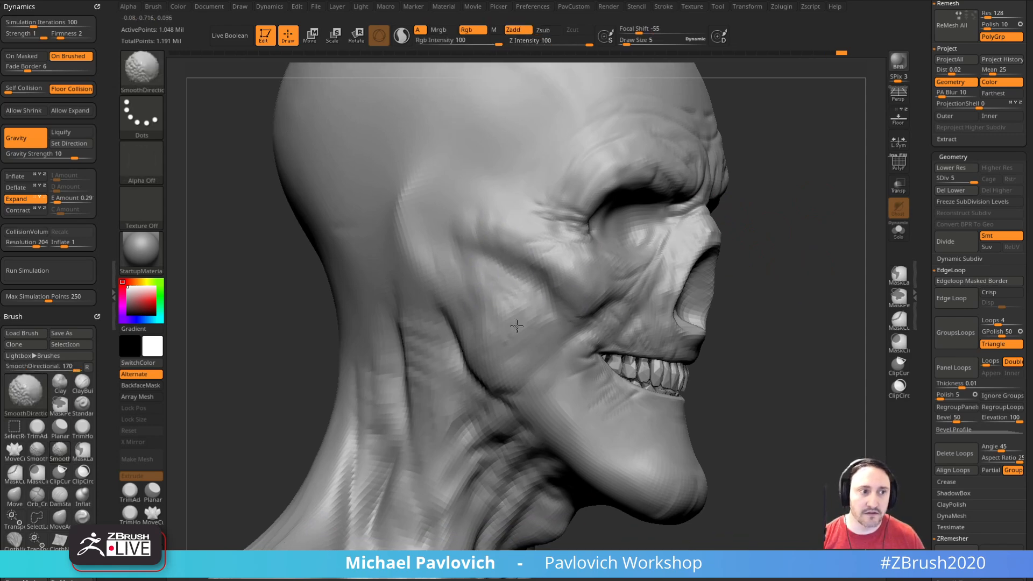
drag(775, 269, 753, 257)
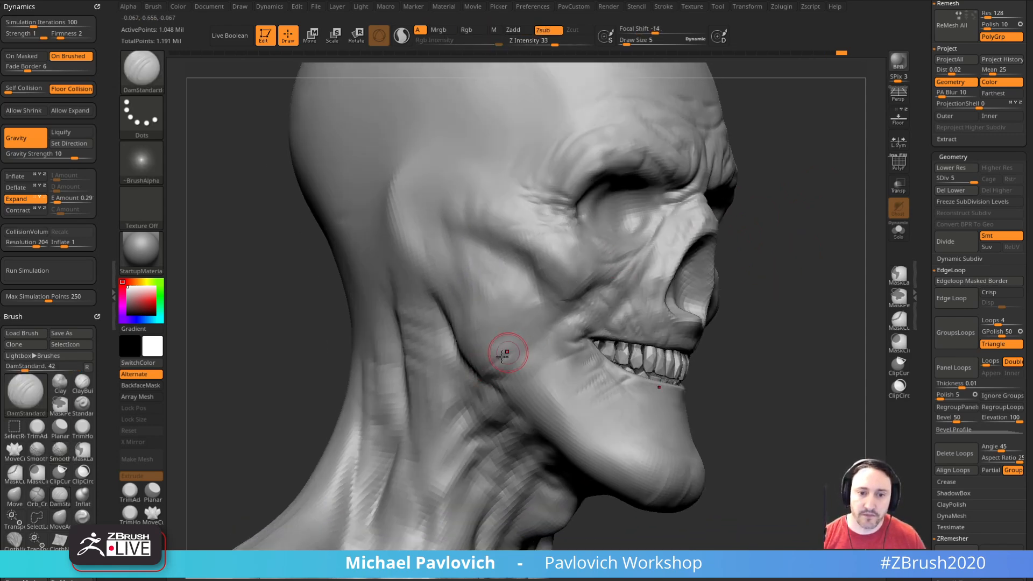
mouse_move(732, 312)
mouse_down()
mouse_move(745, 302)
mouse_move(823, 309)
mouse_move(805, 301)
mouse_up()
shift+drag(465, 319, 500, 346)
mouse_move(807, 301)
mouse_down()
mouse_move(799, 273)
mouse_move(784, 351)
mouse_move(773, 270)
mouse_up()
Step: Raise a thin winding vein across the temple with the Standard brush at draw size 2, undoing one stroke
key(b)
key(s)
key(t)
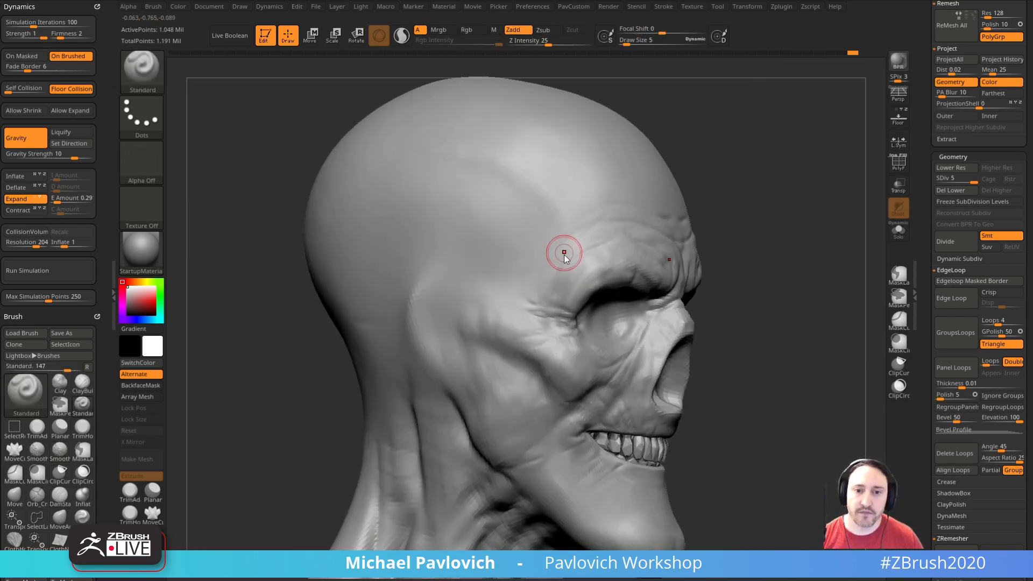
drag(753, 216, 768, 215)
mouse_move(590, 431)
mouse_down()
mouse_move(587, 447)
mouse_move(595, 418)
mouse_up()
mouse_move(796, 317)
alt+mouse_down()
mouse_move(810, 360)
mouse_move(789, 370)
alt+mouse_up()
key(bracketleft)
key(bracketleft)
key(bracketleft)
key(bracketleft)
mouse_move(716, 269)
mouse_down()
mouse_move(756, 263)
mouse_move(727, 274)
mouse_up()
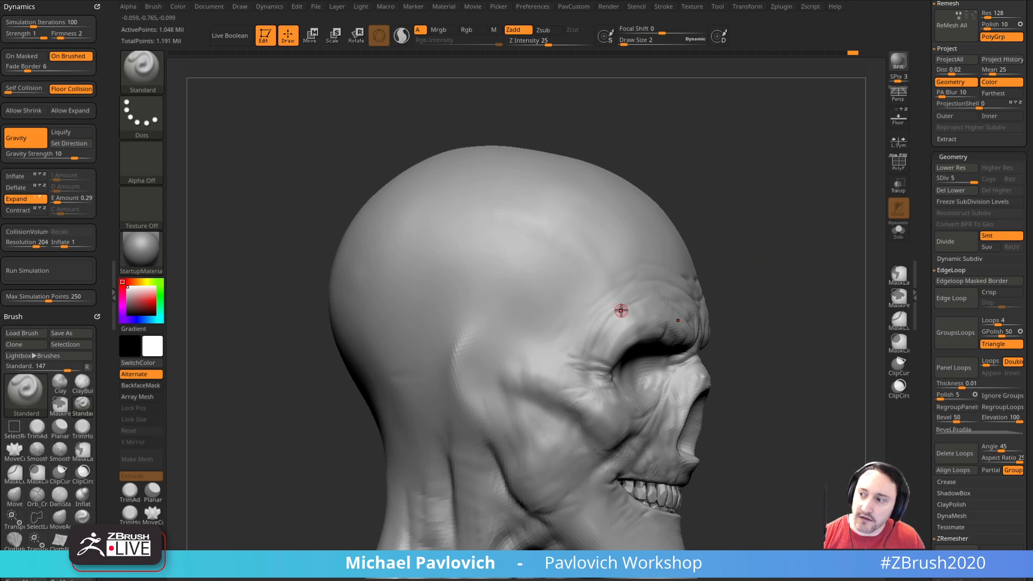
key(ctrl+z)
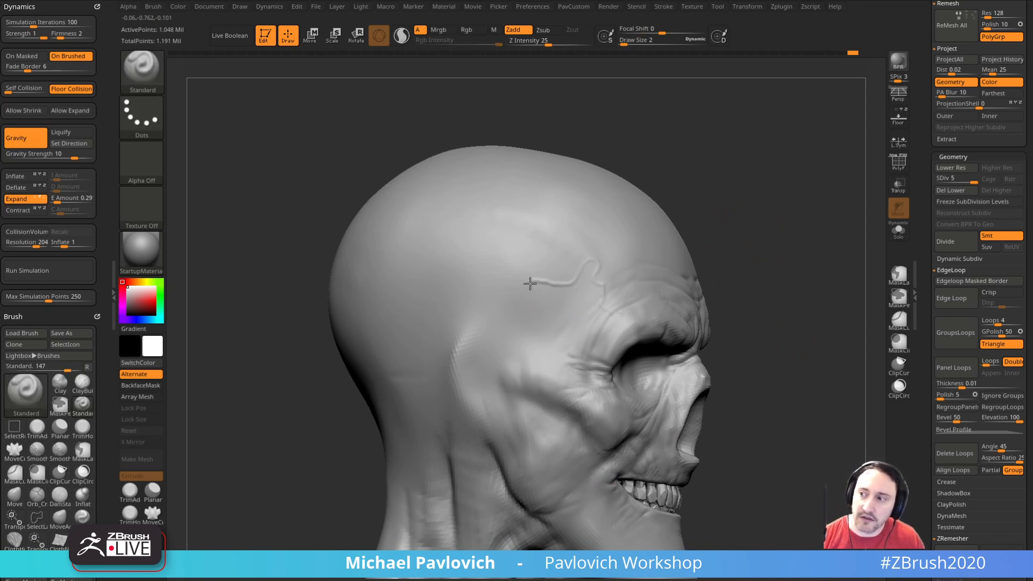
alt+drag(756, 269, 762, 230)
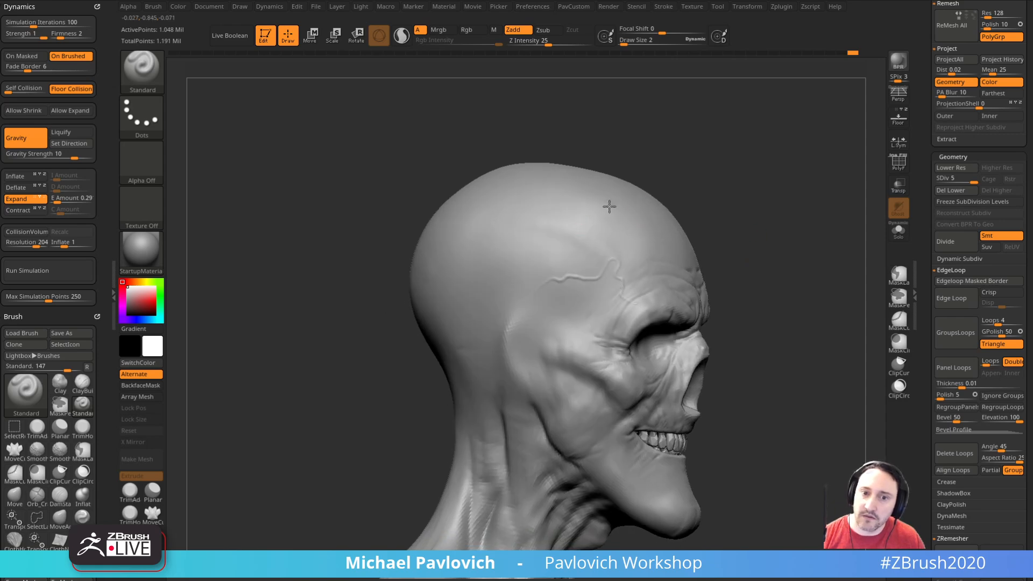
Step: Extend the vein from the temple down the side of the head with the Standard brush at draw size 3
alt+drag(750, 277, 740, 261)
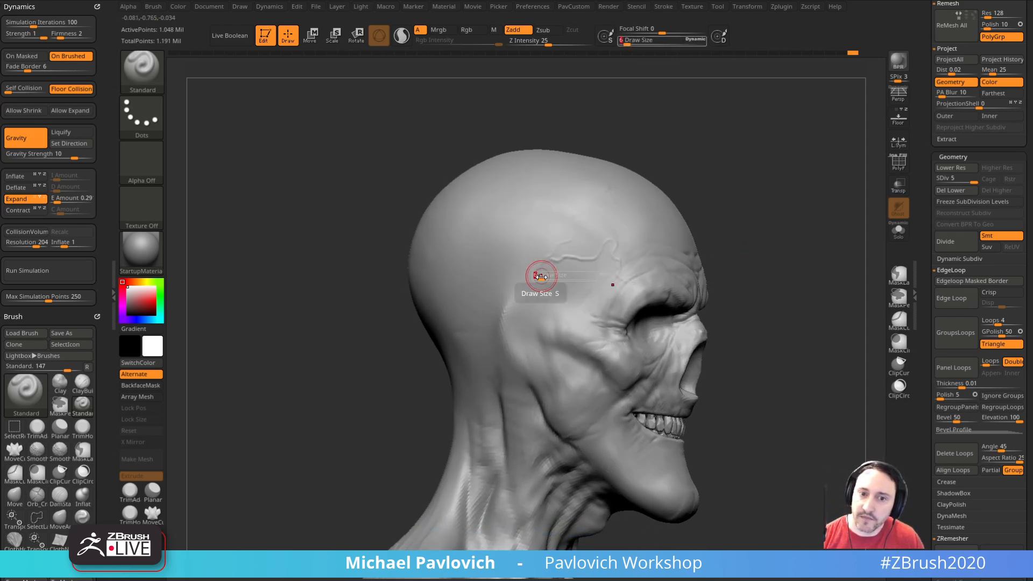
key(ctrl)
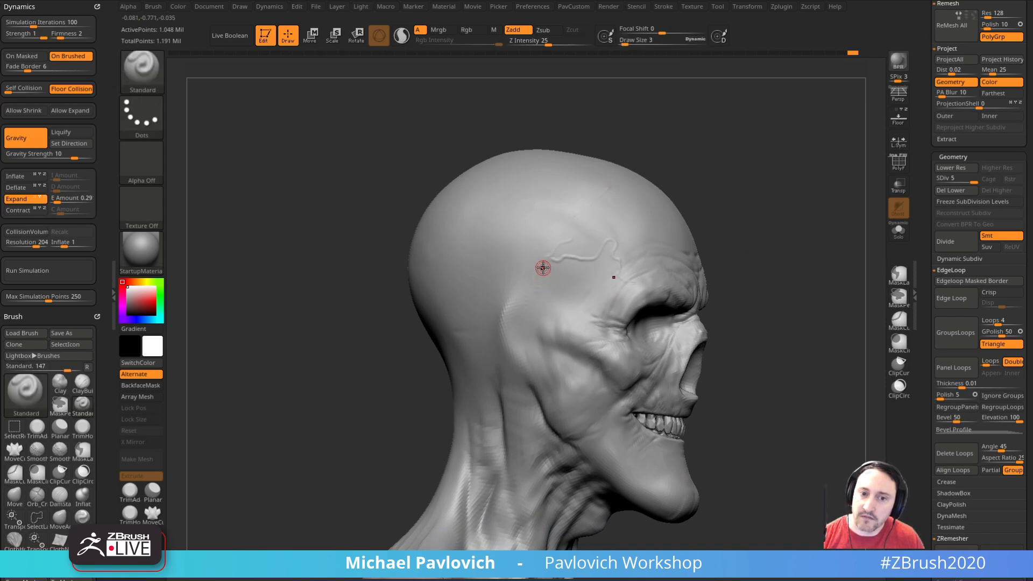
alt+drag(775, 305, 780, 273)
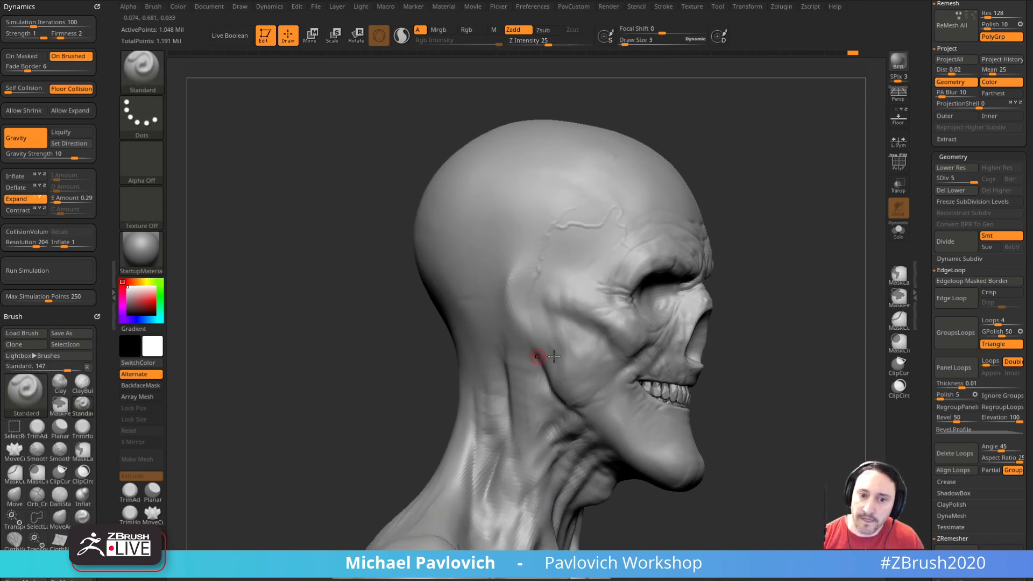
alt+drag(753, 356, 754, 269)
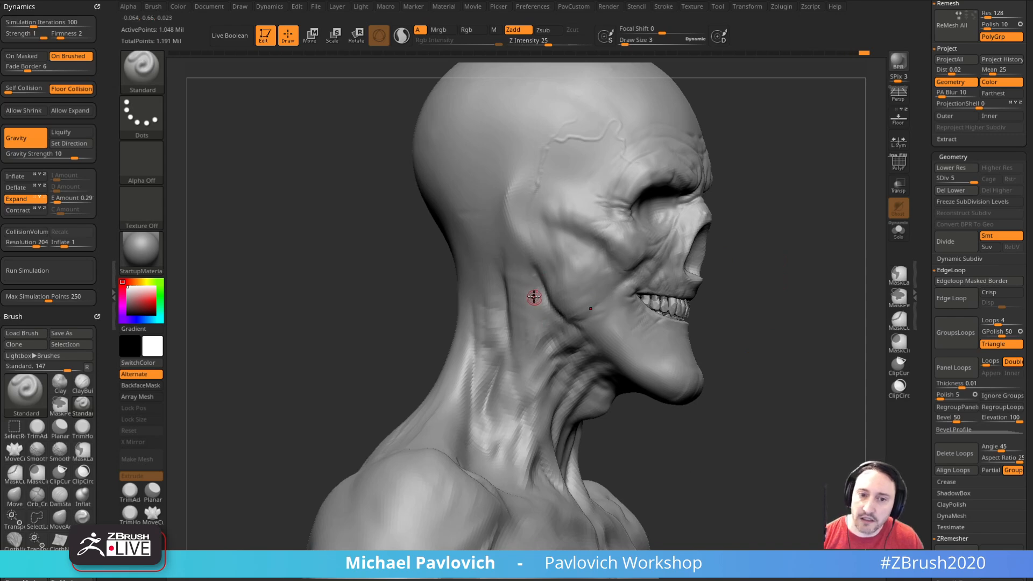
Step: Raise thin strands behind the jaw hinge and down the upper neck with the Standard brush at draw size 3
drag(731, 399, 686, 356)
drag(746, 345, 788, 318)
drag(537, 363, 535, 262)
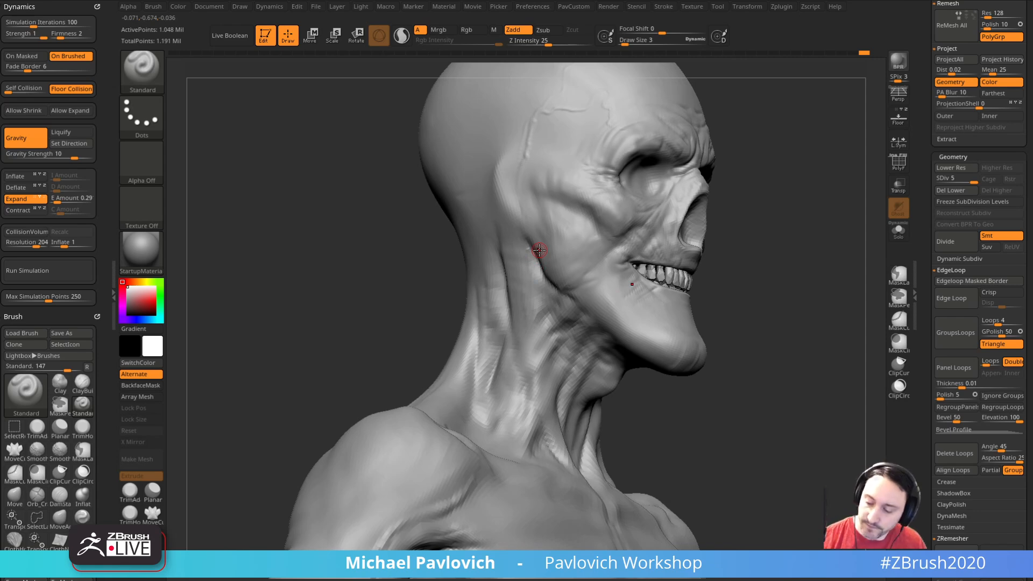
drag(790, 208, 823, 237)
shift+drag(562, 279, 532, 231)
drag(831, 248, 799, 241)
Step: Carve creases between the neck tendons beneath the back of the jaw with the DamStandard brush at draw size 7
key(b)
key(d)
key(s)
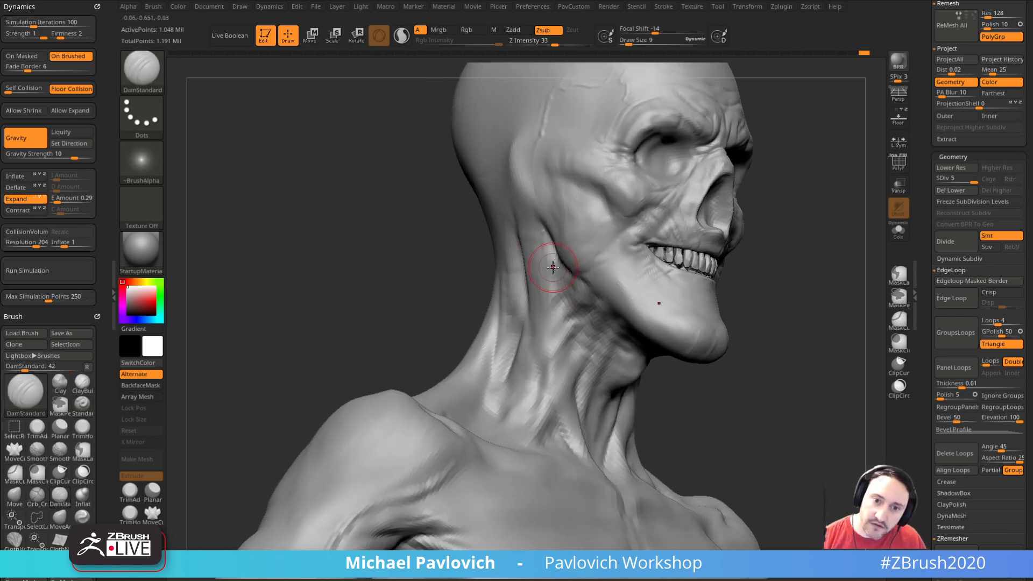
drag(603, 325, 612, 317)
right_drag(525, 291, 546, 291)
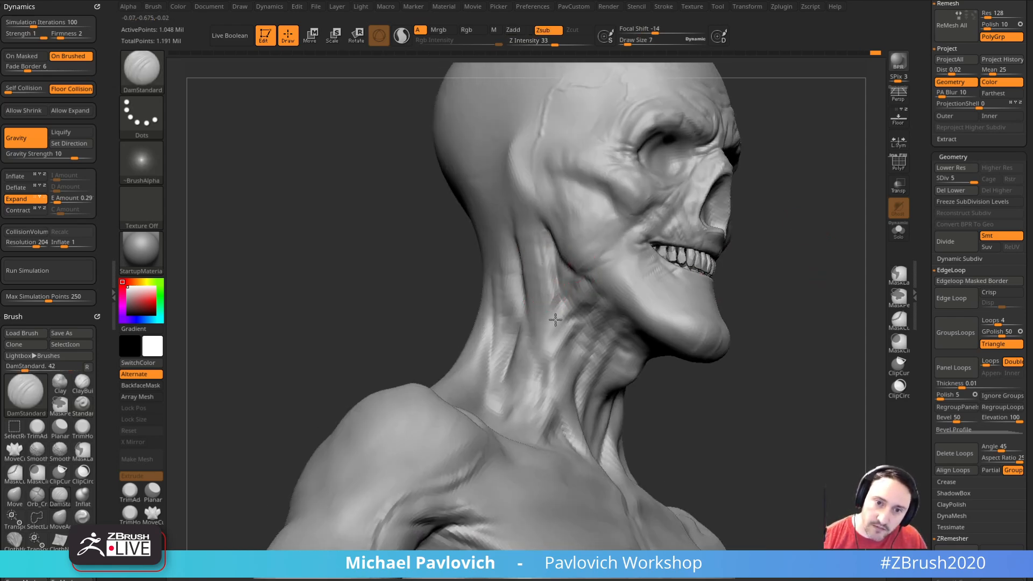
right_drag(683, 302, 768, 259)
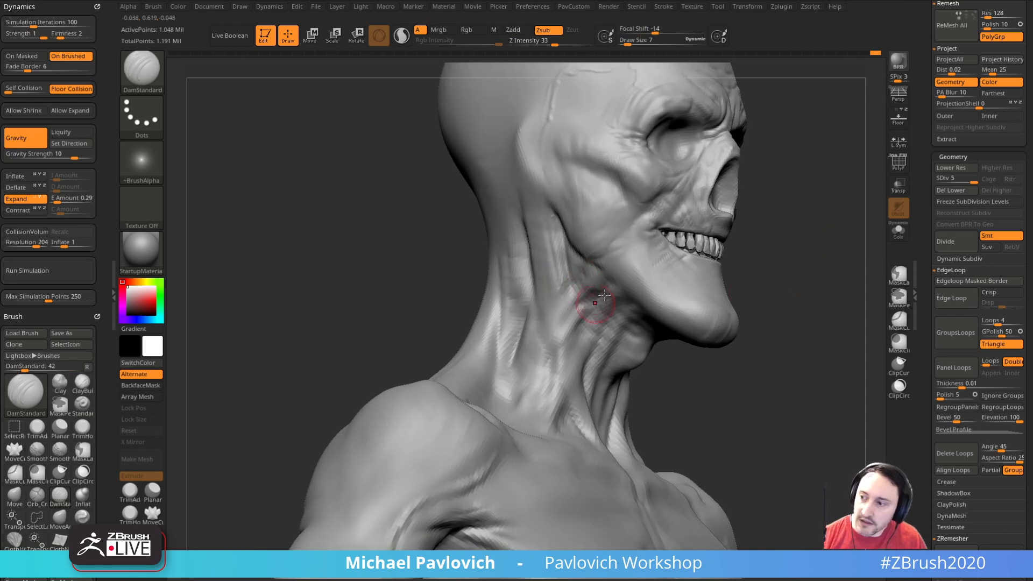
right_drag(589, 313, 565, 313)
shift+drag(565, 312, 554, 336)
right_drag(610, 342, 578, 323)
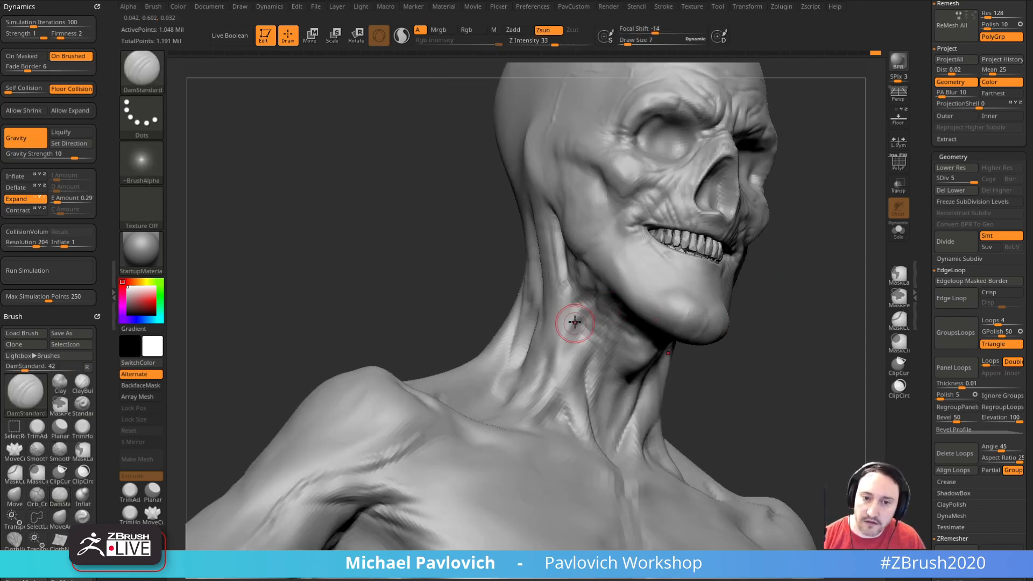
shift+drag(565, 329, 553, 286)
right_drag(545, 325, 565, 346)
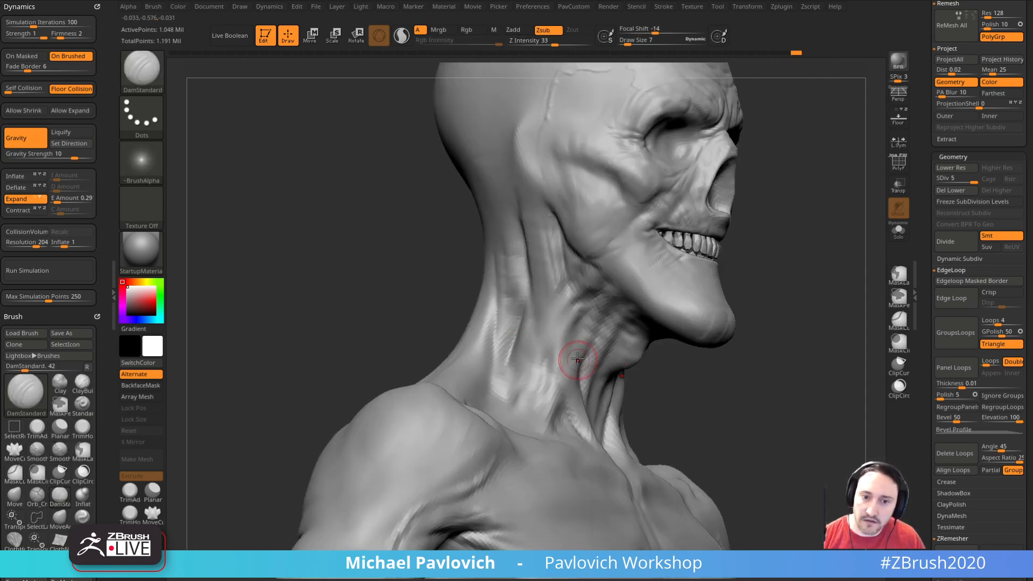
Step: Build up the skin folds under the jaw and along the lower jaw with the ClayBuildup brush, reducing the draw size to 5
key(b)
key(c)
key(b)
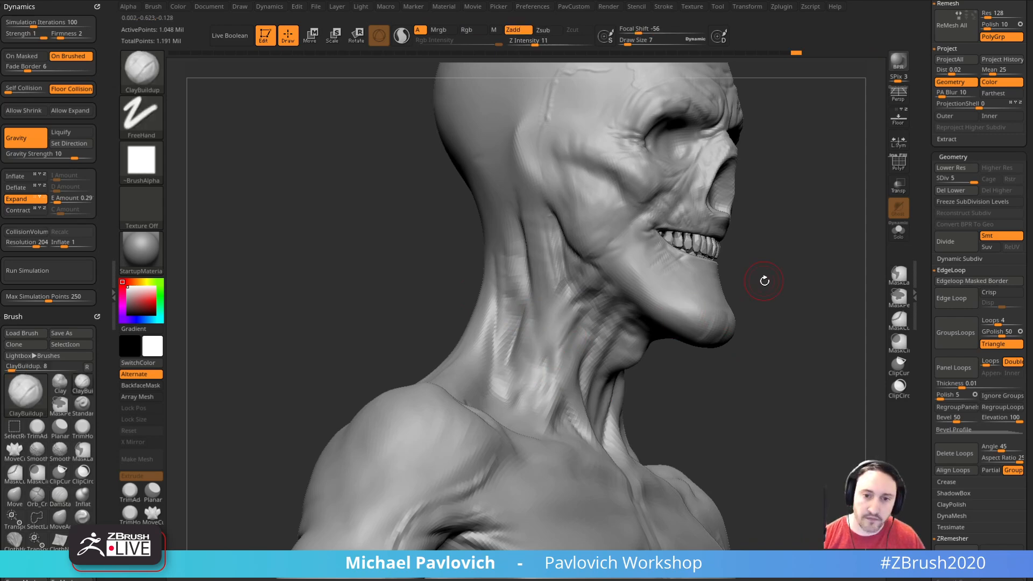
right_drag(761, 280, 749, 273)
right_drag(807, 253, 820, 239)
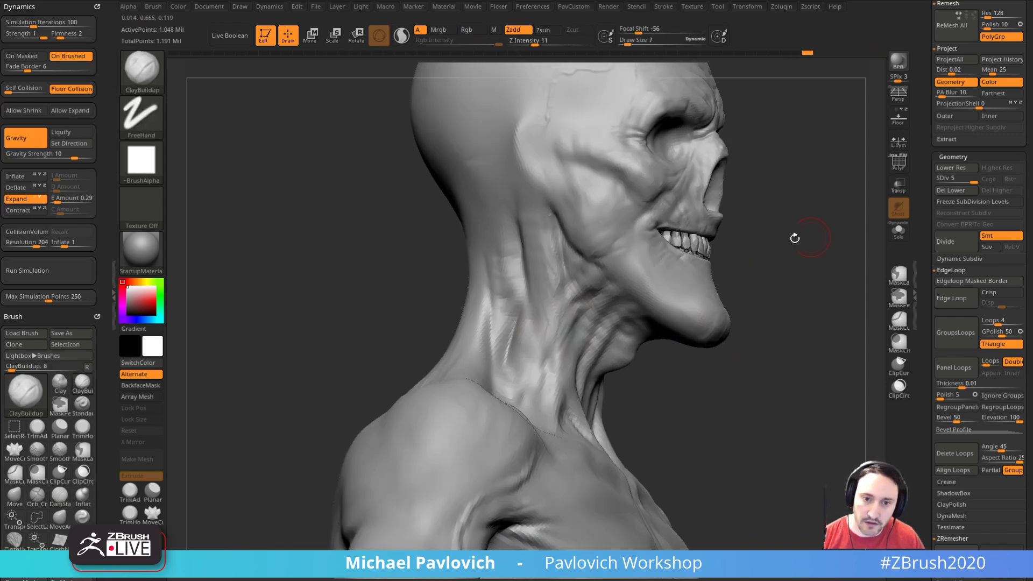
mouse_move(745, 256)
right_down()
mouse_move(726, 260)
mouse_move(708, 245)
right_up()
drag(597, 307, 629, 325)
right_drag(766, 272, 739, 282)
key(])
key([)
right_drag(585, 286, 607, 293)
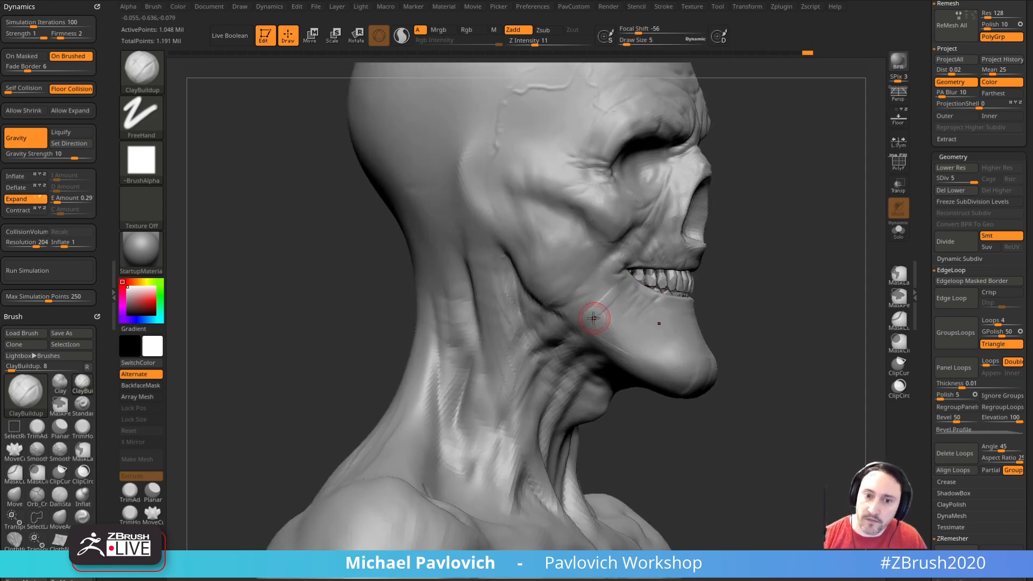
Step: Lower the ClayBuildup Z intensity to 9 and add light strokes on the jaw behind the mouth corner
click(532, 42)
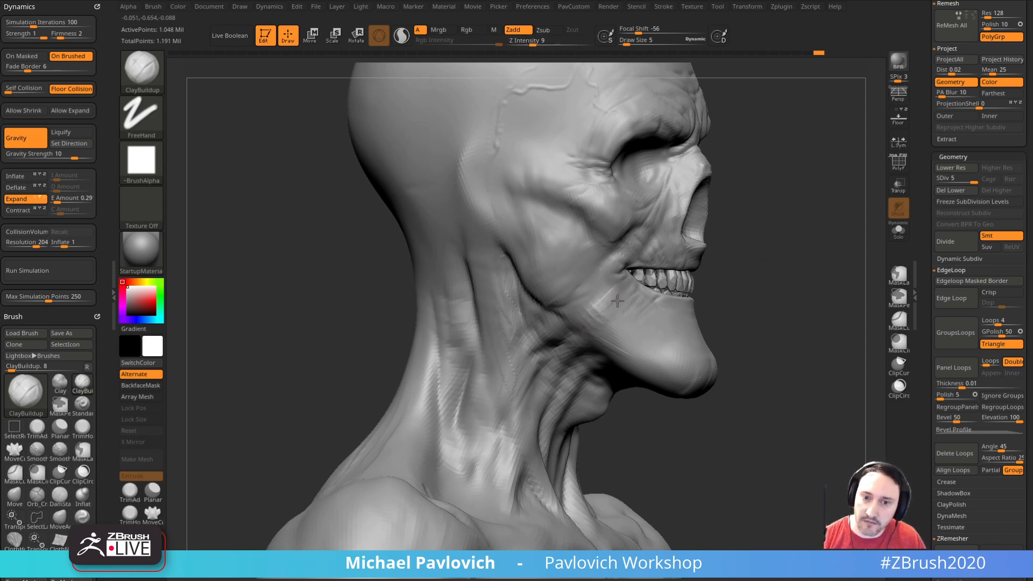
right_drag(723, 254, 704, 261)
drag(616, 310, 583, 312)
mouse_move(614, 318)
right_down()
mouse_move(831, 284)
mouse_move(742, 247)
right_up()
Step: Fill and soften the skin between the mouth corner and the jaw with the Clay brush at draw sizes 5 and 4
key(b)
key(c)
key(l)
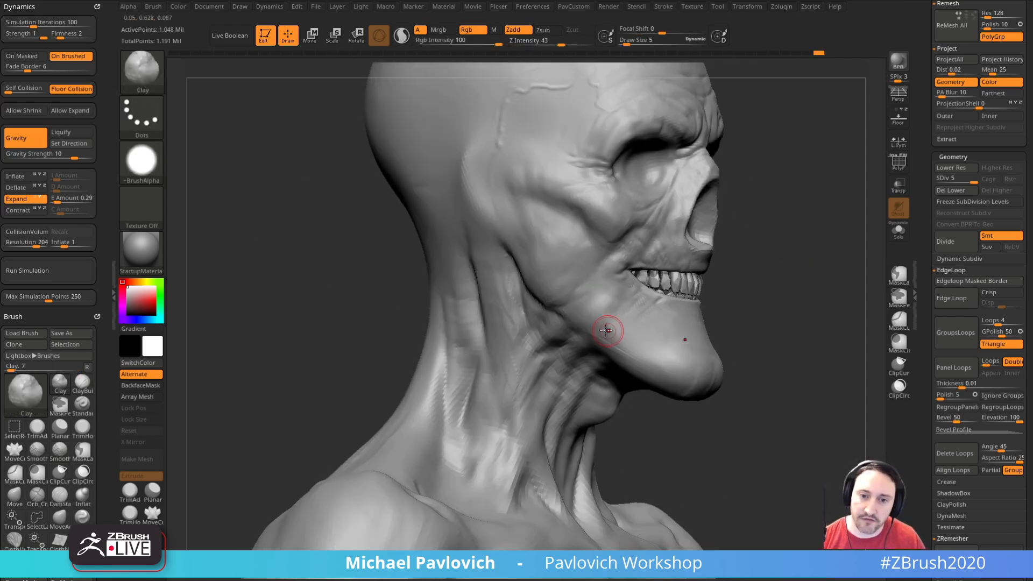
mouse_move(594, 311)
mouse_down()
mouse_move(594, 299)
mouse_move(624, 280)
mouse_move(597, 320)
mouse_move(616, 307)
mouse_up()
right_drag(616, 307, 604, 315)
mouse_move(733, 267)
right_down()
mouse_move(800, 276)
mouse_move(601, 288)
right_up()
right_drag(776, 262, 617, 298)
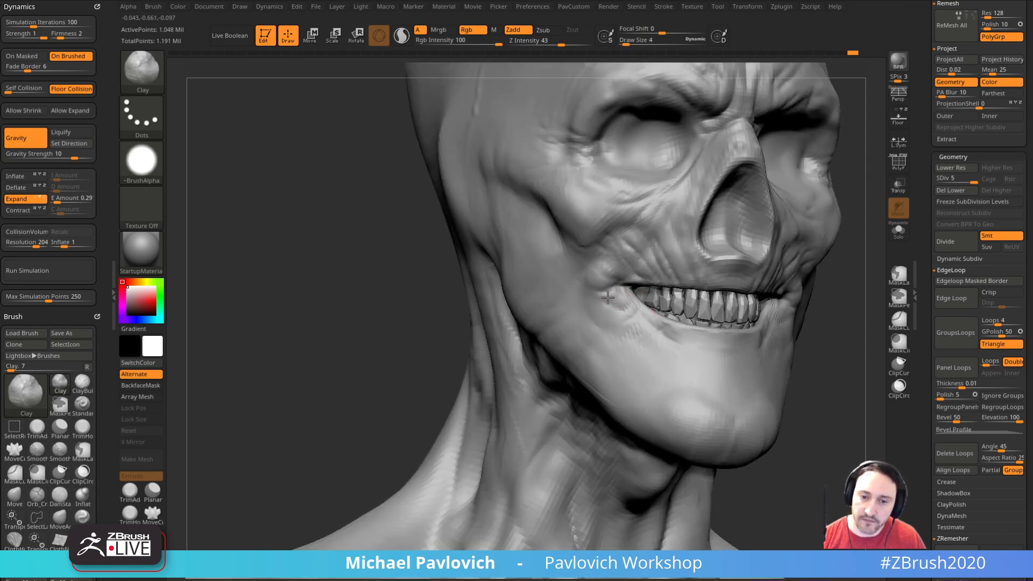
right_drag(445, 260, 566, 282)
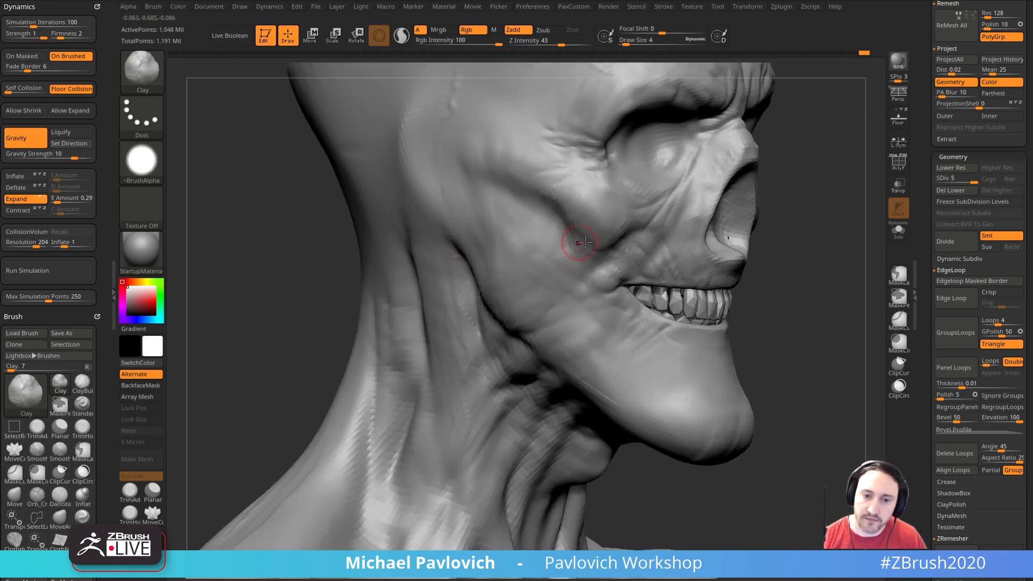
key(shift)
mouse_move(531, 284)
right_down()
mouse_move(857, 277)
mouse_move(791, 258)
mouse_move(832, 307)
mouse_move(813, 290)
right_up()
mouse_move(843, 308)
mouse_down()
mouse_move(834, 295)
mouse_move(843, 302)
mouse_up()
Step: Raise additional vein branches over the temple and toward the crown with the Standard brush, using draw sizes up to 3
key(b)
key(s)
key(t)
drag(387, 279, 411, 276)
key(s)
drag(518, 226, 512, 226)
drag(802, 196, 780, 195)
alt+drag(850, 139, 757, 169)
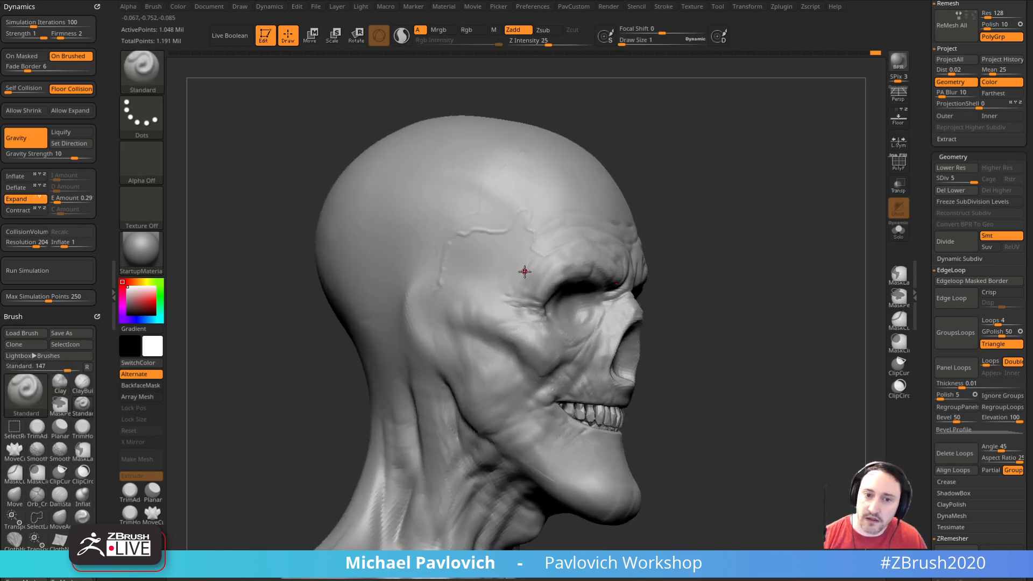
drag(725, 207, 753, 205)
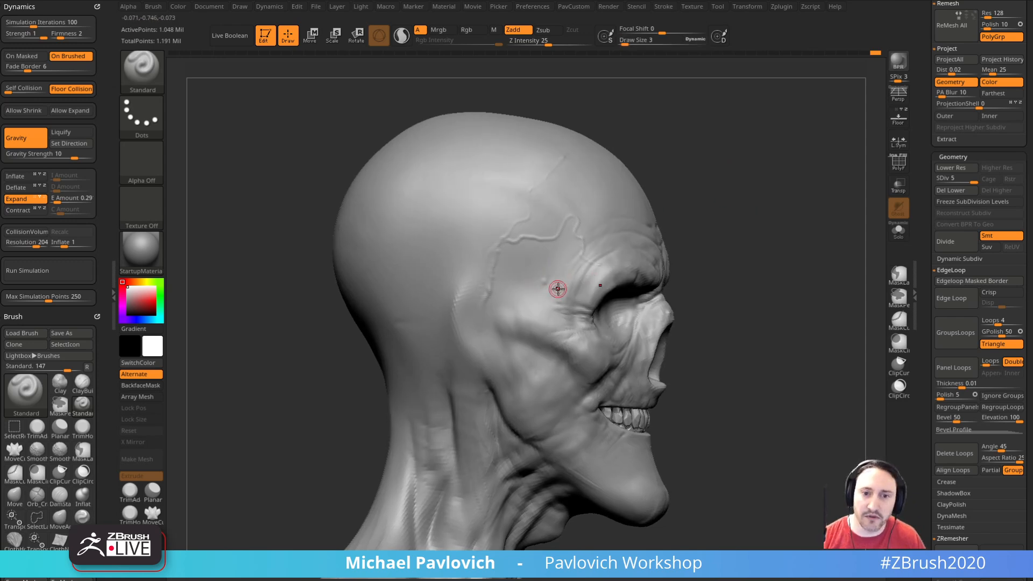
mouse_move(711, 215)
mouse_down()
mouse_move(780, 145)
mouse_move(824, 178)
mouse_move(753, 205)
mouse_up()
mouse_move(799, 242)
alt+mouse_down()
mouse_move(796, 212)
mouse_move(745, 194)
alt+mouse_up()
shift+drag(510, 165, 518, 162)
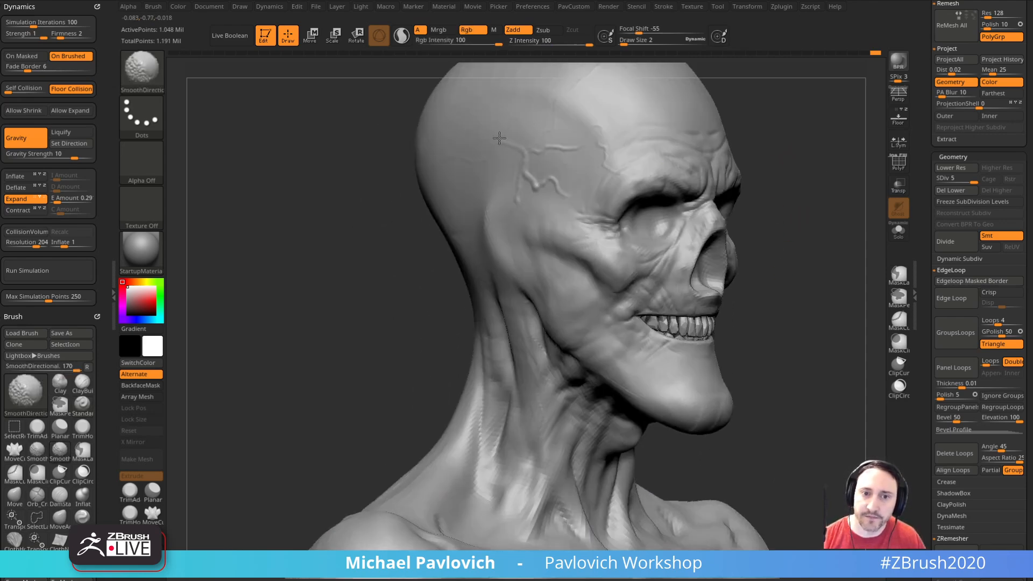
Step: Soften the temple vein branches with the SmoothDirectional brush at draw size 2
drag(395, 143, 432, 140)
alt+drag(765, 167, 764, 135)
drag(764, 134, 740, 135)
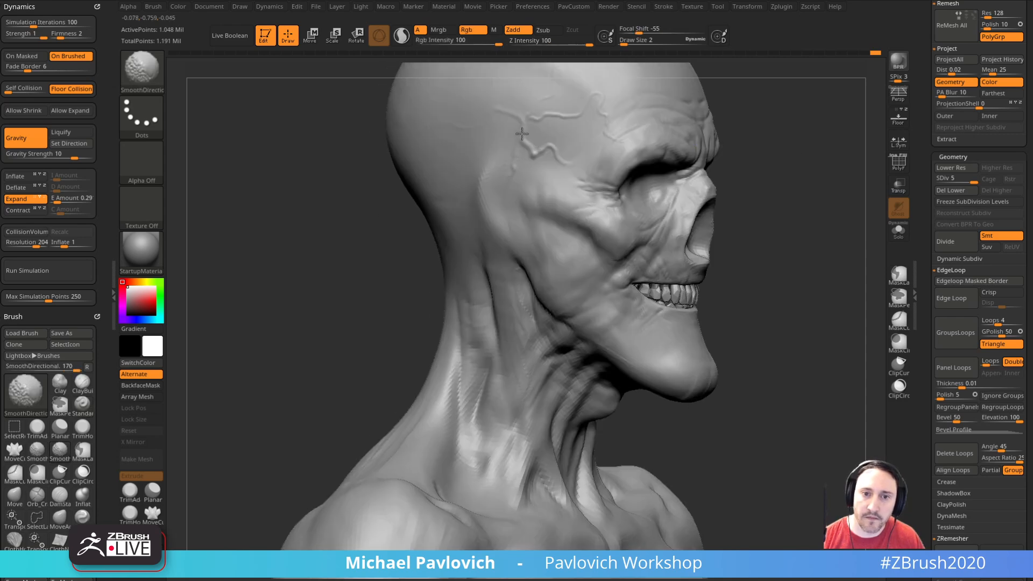
alt+drag(745, 81, 723, 152)
shift+drag(532, 185, 526, 188)
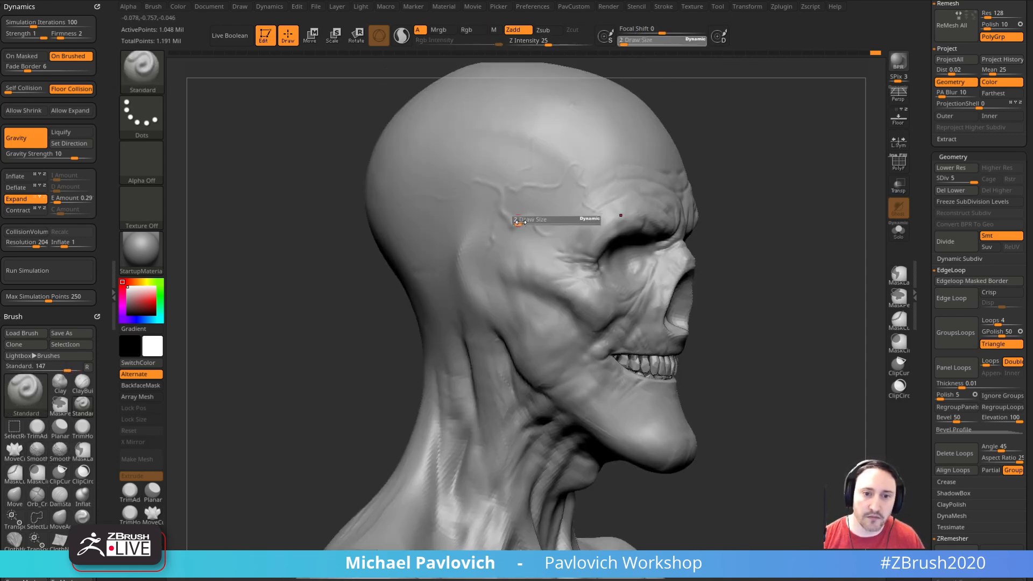
Step: Refine the lower branch of the temple vein with the Standard brush, adjusting the draw size between strokes
key(s)
drag(534, 203, 491, 243)
alt+drag(724, 236, 726, 180)
key(s)
drag(494, 225, 494, 226)
key(s)
alt+drag(731, 215, 735, 172)
Step: Raise thin branching veins from the jaw hinge down the side of the neck with the Standard brush at draw sizes 3 and 2
shift+drag(500, 286, 517, 356)
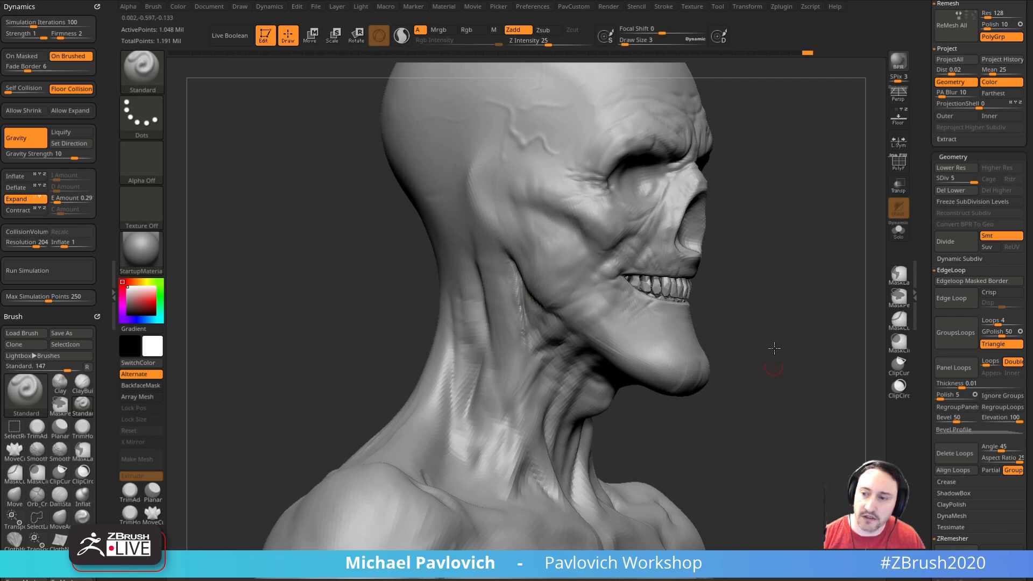
drag(773, 373, 686, 281)
mouse_move(680, 354)
mouse_down()
mouse_move(531, 366)
mouse_move(752, 314)
mouse_move(586, 328)
mouse_up()
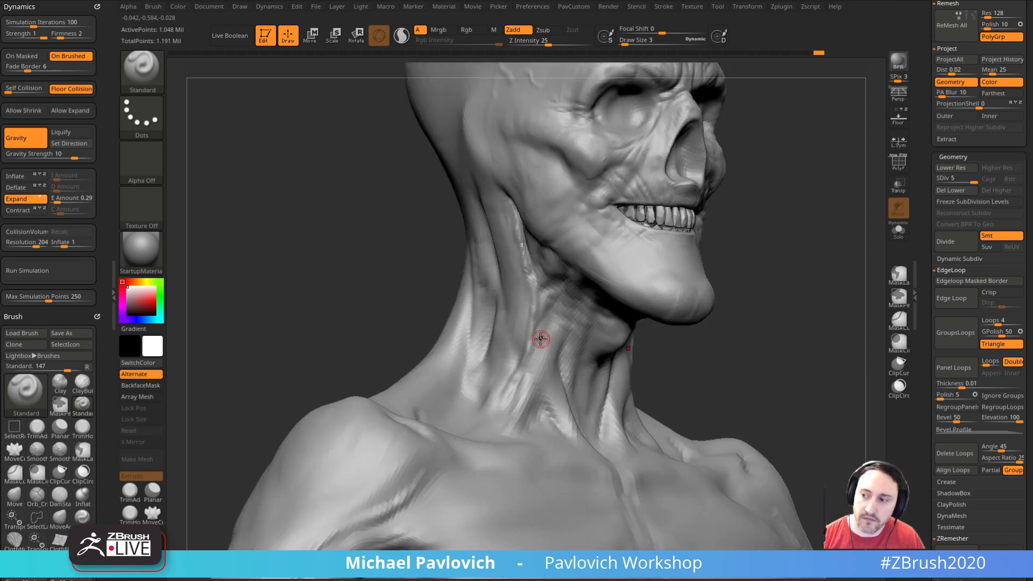
drag(755, 300, 535, 321)
key(s)
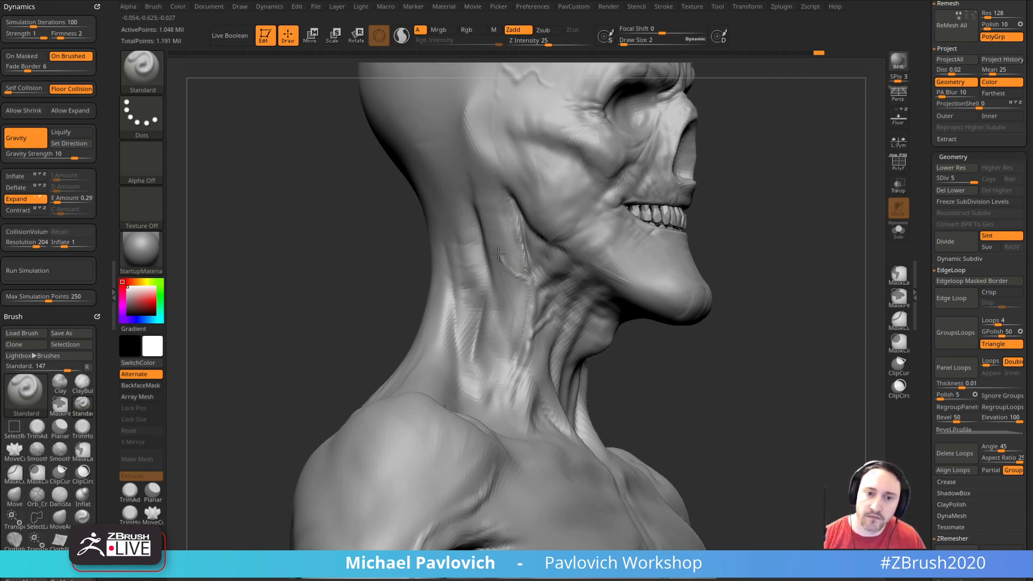
mouse_move(757, 172)
mouse_down()
mouse_move(761, 233)
mouse_move(523, 285)
mouse_up()
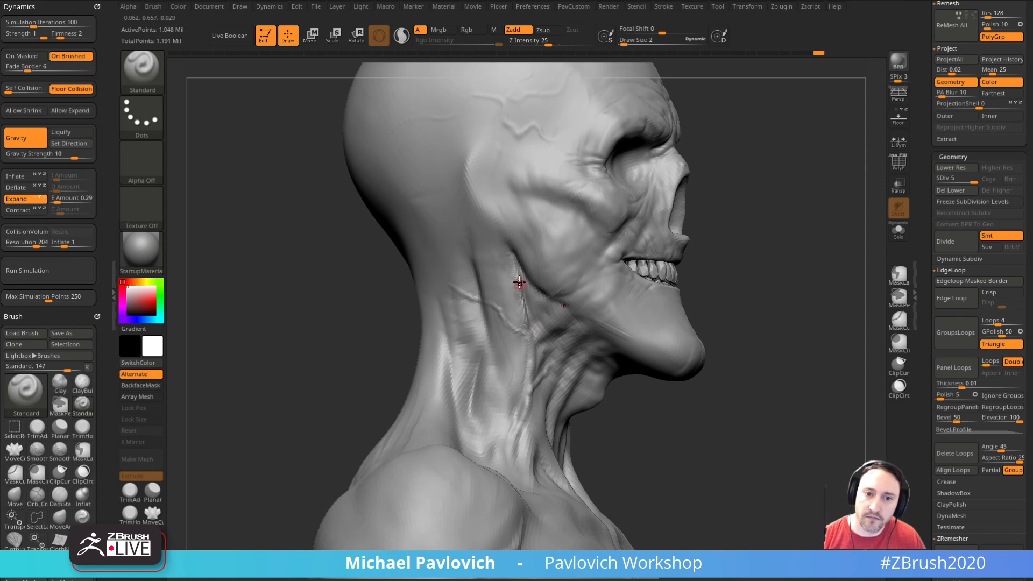
Step: Raise a thin vein across the back of the jaw toward the mouth corner with the Standard brush at draw size 2
mouse_move(749, 230)
mouse_down()
mouse_move(738, 201)
mouse_move(727, 224)
mouse_move(530, 293)
mouse_up()
drag(708, 225, 719, 242)
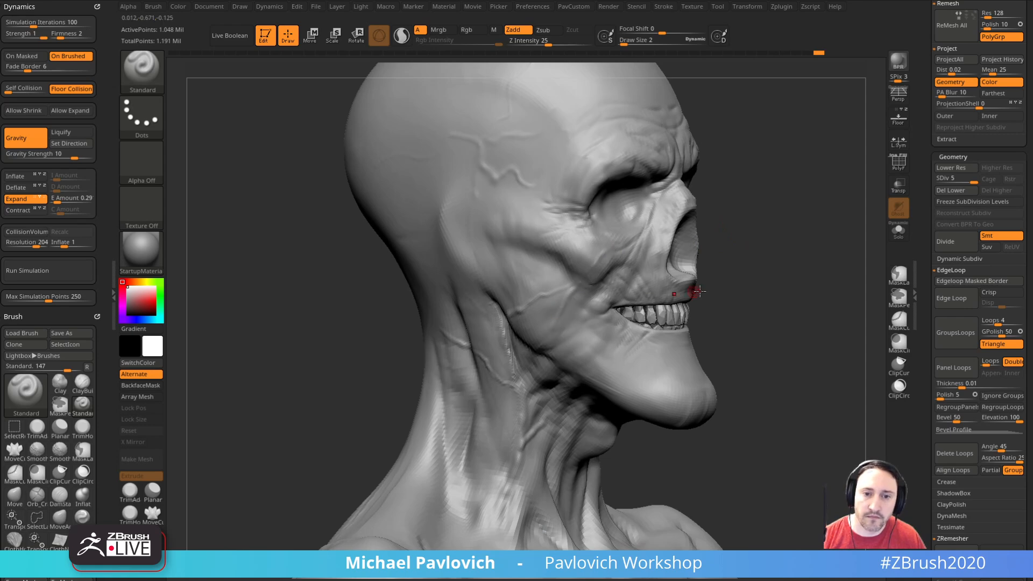
right_drag(667, 294, 565, 291)
drag(738, 296, 720, 297)
mouse_move(871, 266)
mouse_down()
mouse_move(830, 270)
mouse_move(871, 262)
mouse_up()
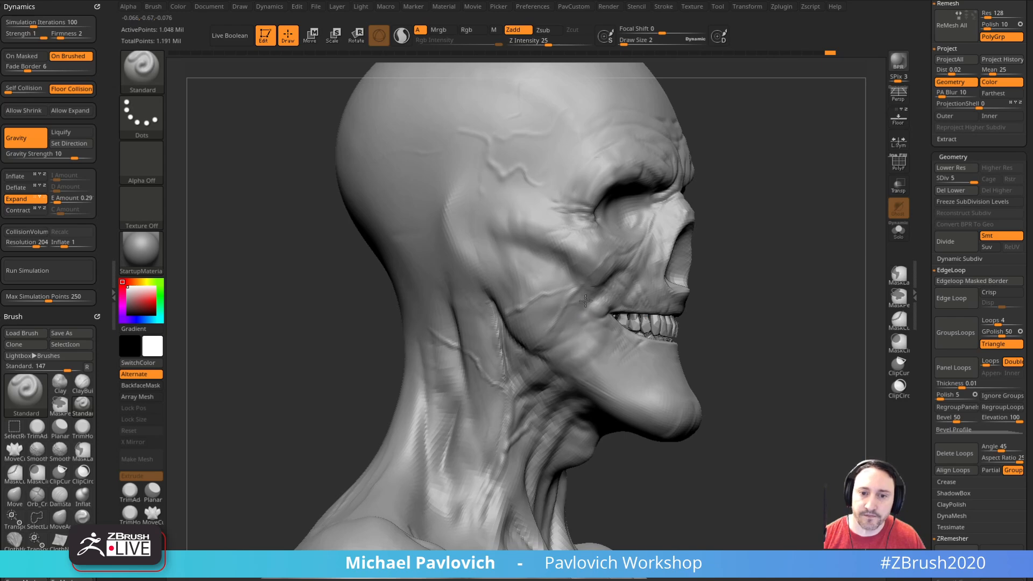
drag(751, 234, 583, 319)
mouse_move(759, 241)
mouse_down()
mouse_move(726, 289)
mouse_move(768, 244)
mouse_move(806, 260)
mouse_move(770, 237)
mouse_move(759, 253)
mouse_move(809, 284)
mouse_move(812, 254)
mouse_move(793, 230)
mouse_move(628, 369)
mouse_up()
mouse_move(804, 239)
mouse_down()
mouse_move(793, 218)
mouse_move(773, 258)
mouse_move(773, 224)
mouse_move(805, 189)
mouse_up()
Step: Raise tendon strands at the base of the neck above the collarbone with the Standard brush at draw size 5
key(2)
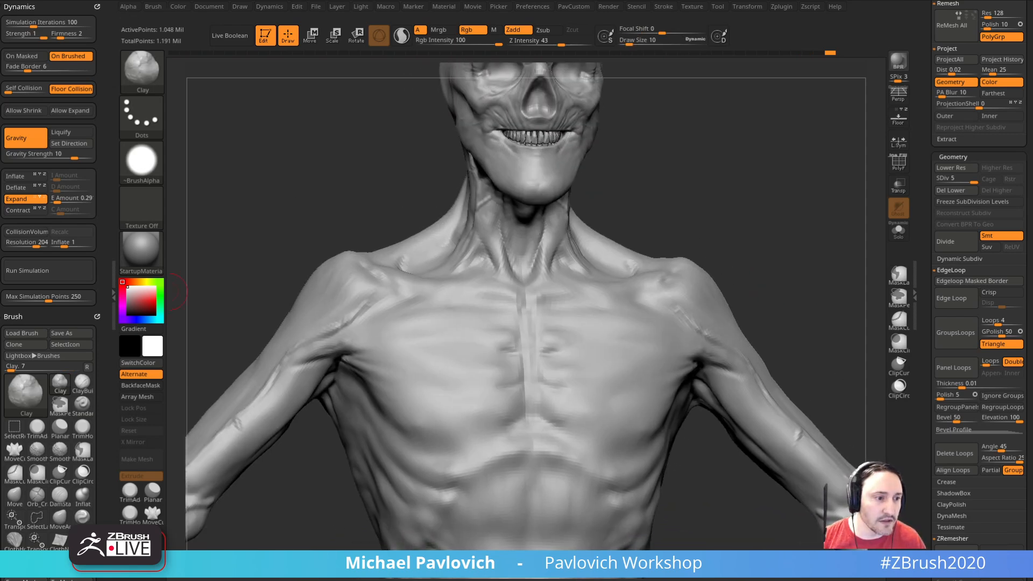
drag(778, 165, 578, 306)
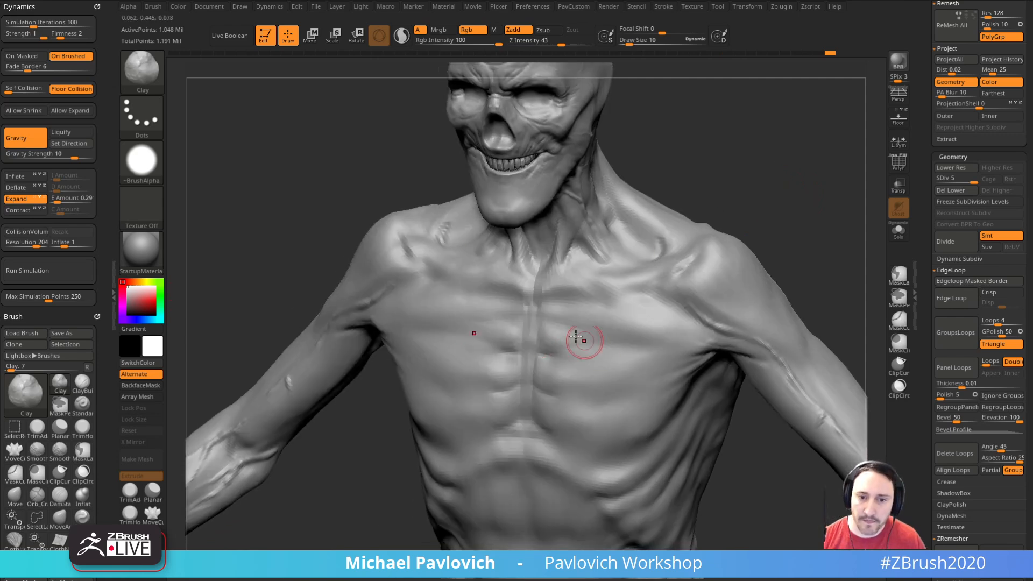
mouse_move(779, 186)
mouse_down()
mouse_move(803, 176)
mouse_move(694, 226)
mouse_up()
mouse_move(758, 277)
mouse_down()
mouse_move(807, 265)
mouse_move(749, 256)
mouse_move(746, 264)
mouse_up()
key(b)
key(s)
key(t)
drag(560, 314, 580, 287)
drag(719, 262, 693, 265)
key(s)
drag(575, 323, 572, 321)
key(s)
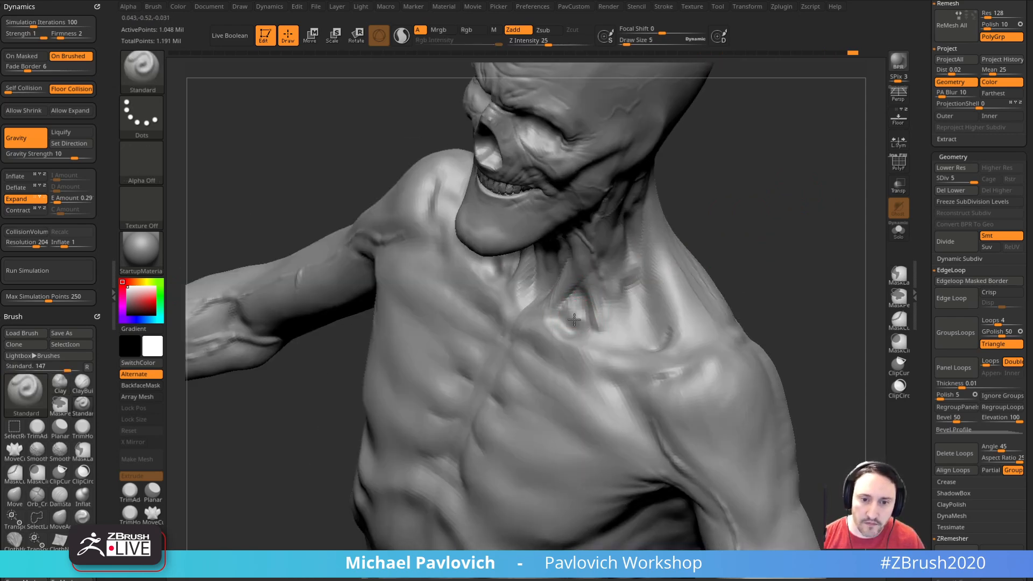
drag(704, 251, 554, 323)
Step: Smooth the strands at the neck base and sculpt skin folds along the collarbone toward the shoulder
key(shift)
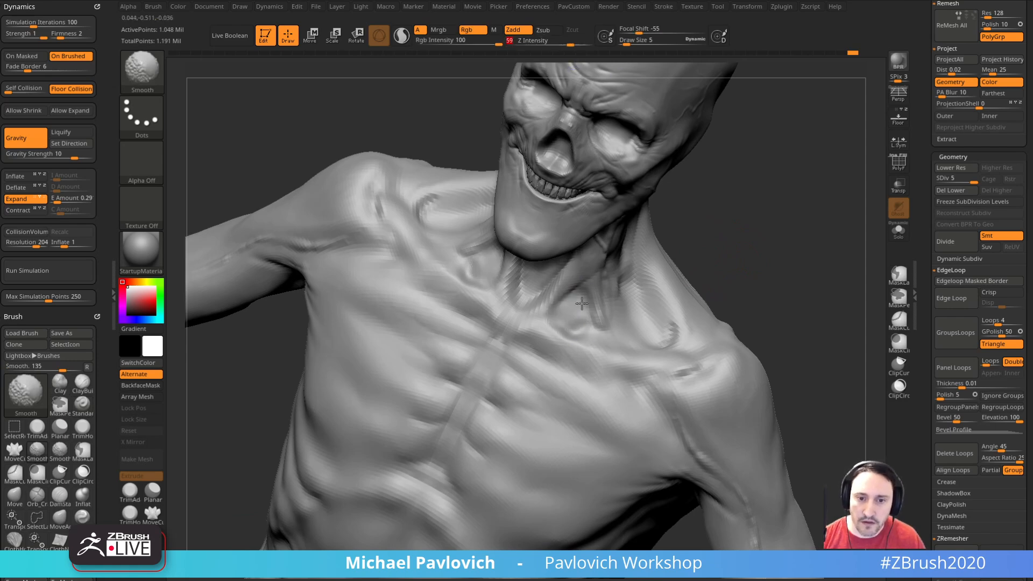
mouse_move(740, 247)
alt+mouse_down()
mouse_move(746, 288)
mouse_move(734, 250)
alt+mouse_up()
drag(616, 353, 634, 390)
mouse_move(753, 302)
mouse_down()
mouse_move(756, 237)
mouse_move(716, 238)
mouse_move(761, 270)
mouse_move(759, 302)
mouse_move(792, 247)
mouse_move(597, 355)
mouse_up()
mouse_move(788, 280)
mouse_down()
mouse_move(840, 240)
mouse_move(748, 323)
mouse_up()
mouse_move(593, 384)
alt+mouse_down()
mouse_move(590, 374)
mouse_move(605, 387)
alt+mouse_up()
drag(803, 300, 608, 396)
mouse_move(759, 313)
alt+mouse_down()
mouse_move(761, 295)
mouse_move(755, 335)
alt+mouse_up()
Step: Carve creases around the collarbone and upper chest with the DamStandard brush at draw size 10
key(b)
key(d)
key(s)
drag(600, 385, 608, 397)
key(s)
mouse_move(754, 369)
mouse_down()
mouse_move(605, 357)
mouse_move(637, 374)
mouse_up()
mouse_move(785, 355)
mouse_down()
mouse_move(799, 339)
mouse_move(806, 294)
mouse_move(796, 259)
mouse_move(611, 323)
mouse_move(749, 242)
mouse_move(556, 316)
mouse_up()
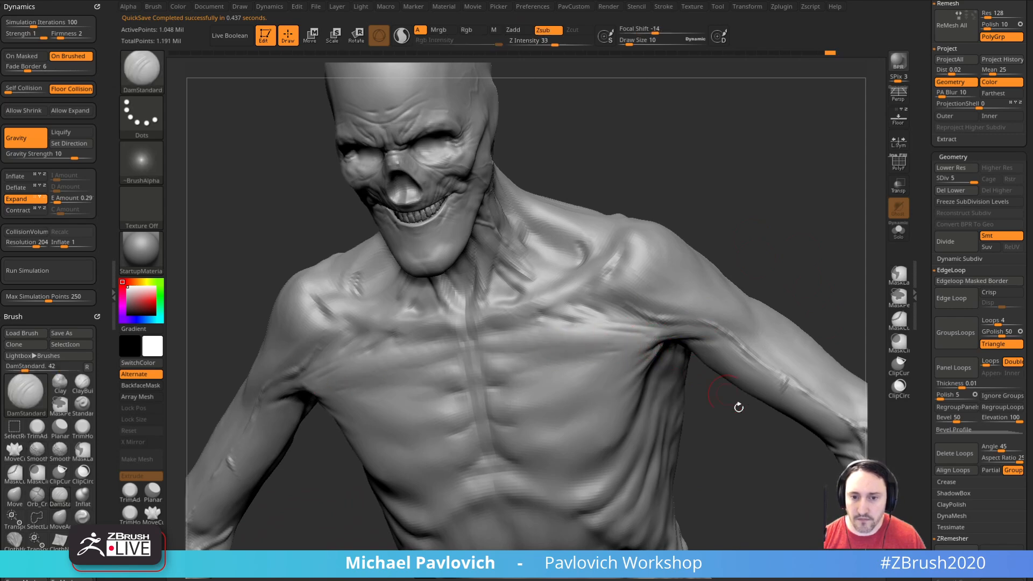
Step: Deepen the grooves between the ribs on the side of the torso with DamStandard, enlarging the draw size to 22
drag(716, 380, 618, 371)
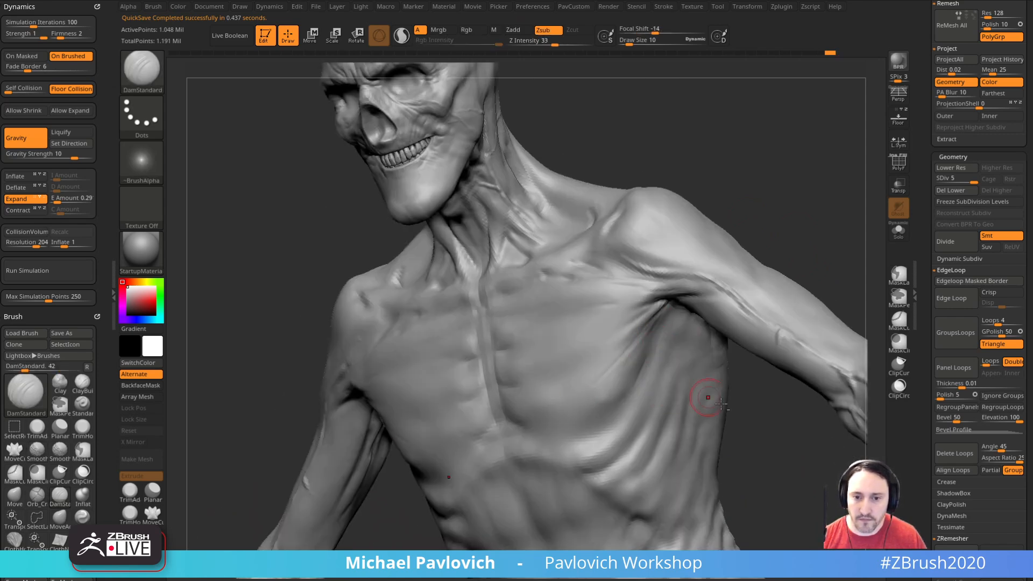
mouse_move(764, 226)
mouse_down()
mouse_move(824, 233)
mouse_move(849, 201)
mouse_move(810, 221)
mouse_move(793, 217)
mouse_up()
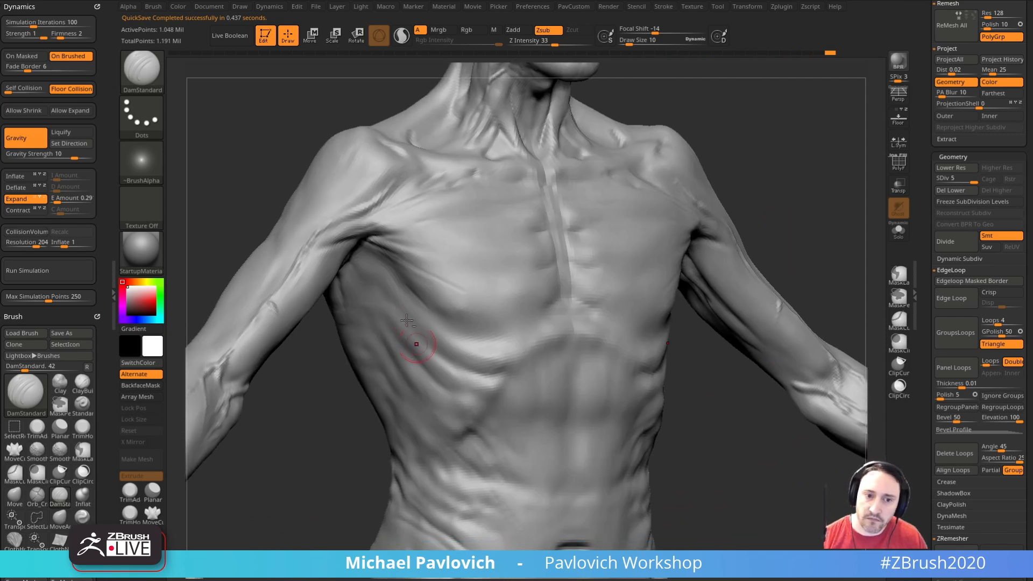
right_drag(416, 341, 422, 346)
mouse_move(399, 314)
mouse_down()
mouse_move(439, 352)
mouse_move(484, 347)
mouse_move(498, 360)
mouse_up()
key(bracketright)
key(bracketright)
mouse_move(407, 336)
mouse_down()
mouse_move(434, 384)
mouse_move(408, 346)
mouse_up()
drag(462, 392, 478, 392)
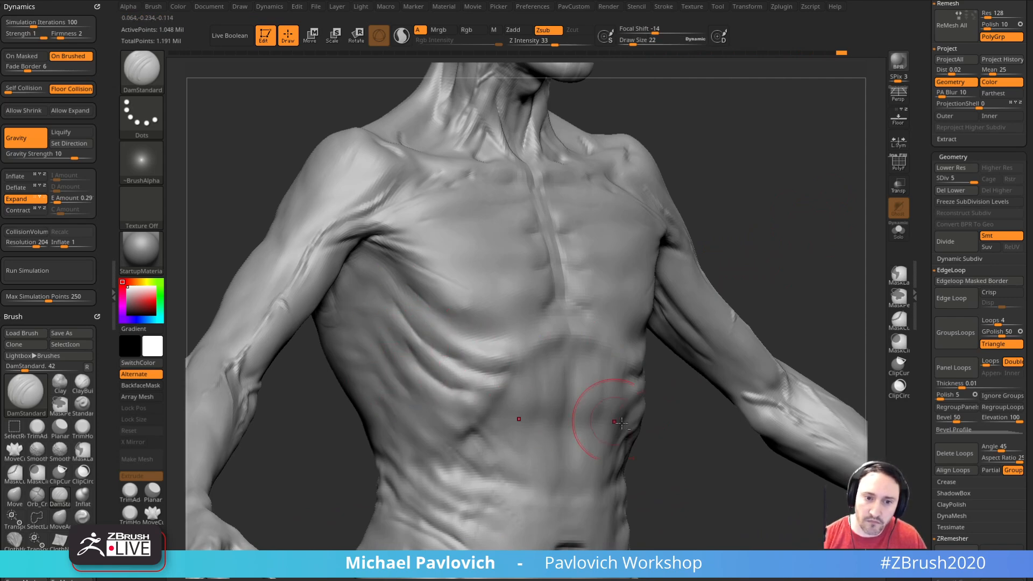
right_drag(569, 410, 576, 383)
mouse_move(468, 366)
mouse_down()
mouse_move(482, 363)
mouse_move(463, 371)
mouse_up()
mouse_move(733, 383)
alt+right_down()
mouse_move(692, 366)
mouse_move(708, 388)
mouse_move(694, 385)
alt+right_up()
Step: Build up and smooth the skin folds running from the armpit across the chest with the Clay brush at draw size 6
key(b)
key(c)
key(b)
key(s)
mouse_move(428, 296)
mouse_down()
mouse_move(395, 294)
mouse_move(413, 306)
mouse_move(376, 249)
mouse_up()
mouse_move(376, 249)
right_down()
mouse_move(775, 199)
mouse_move(791, 215)
right_up()
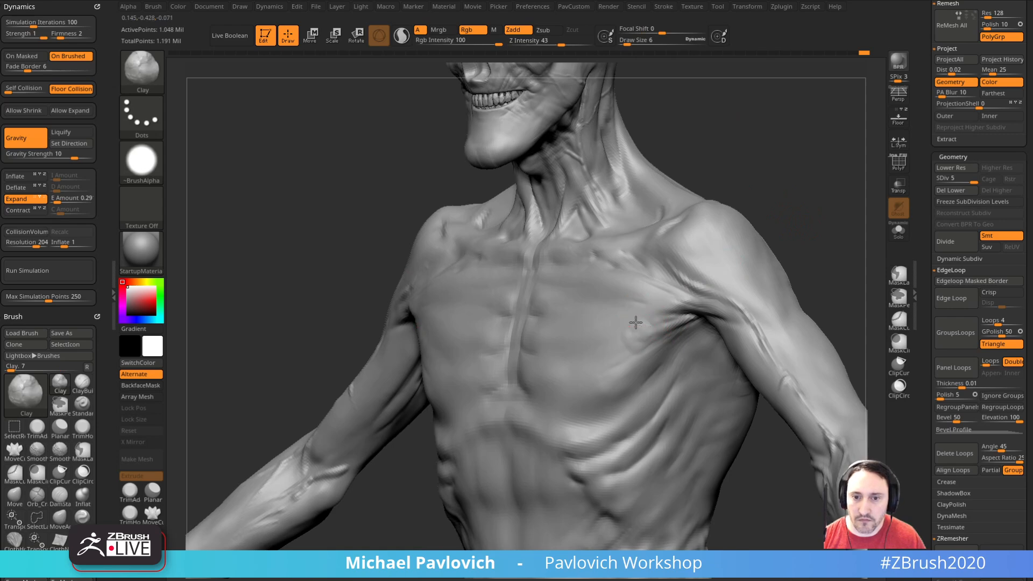
key(shift)
mouse_move(789, 232)
mouse_down()
mouse_move(821, 247)
mouse_move(815, 258)
mouse_move(837, 227)
mouse_up()
Step: Raise winding veins from the armpit across the chest with the Standard brush at draw size 5
key(b)
key(s)
key(t)
mouse_move(712, 174)
mouse_down()
mouse_move(719, 187)
mouse_move(746, 185)
mouse_up()
key(bracketleft)
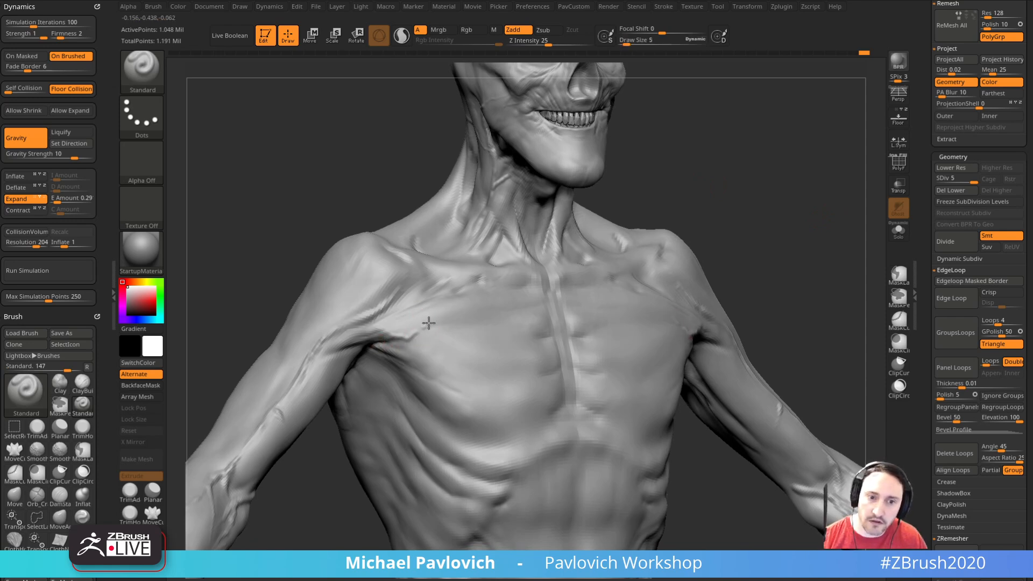
drag(442, 339, 450, 344)
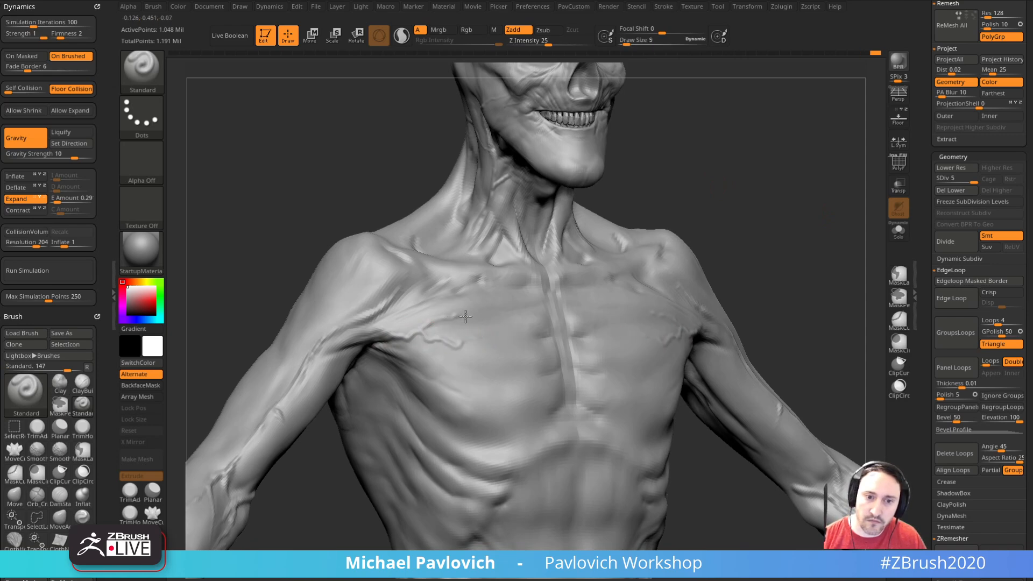
drag(740, 189, 705, 236)
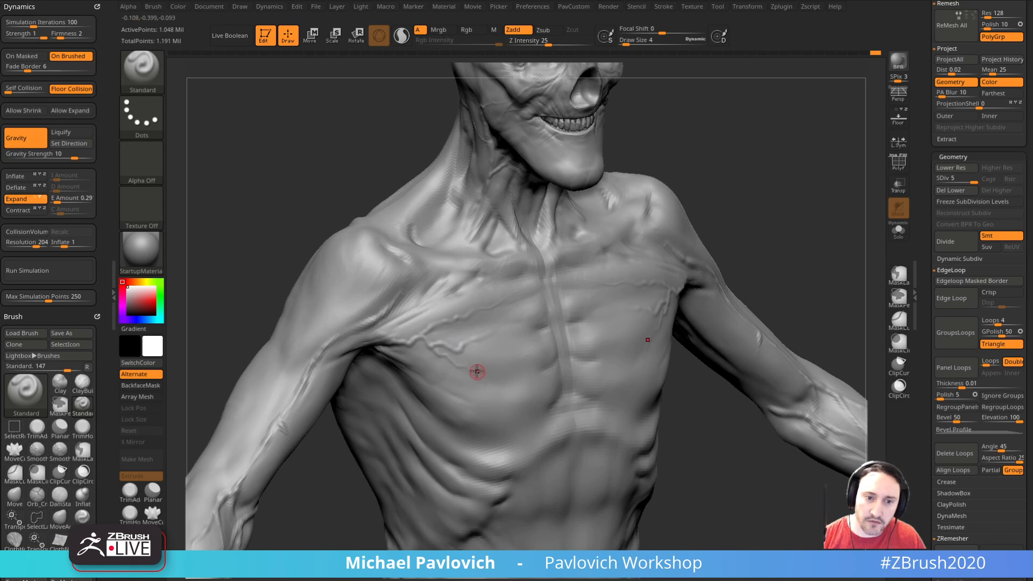
Step: Build up and smooth skin folds around the upper back and shoulder blades with the Standard brush
mouse_move(742, 216)
mouse_down()
mouse_move(789, 198)
mouse_move(651, 221)
mouse_move(728, 217)
mouse_move(553, 344)
mouse_up()
drag(586, 162, 438, 243)
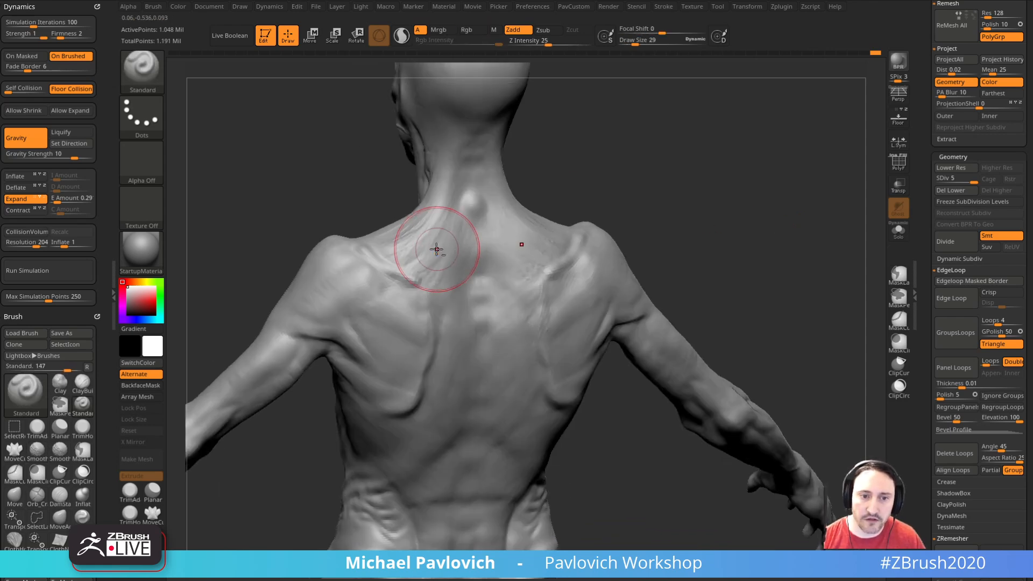
key(shift)
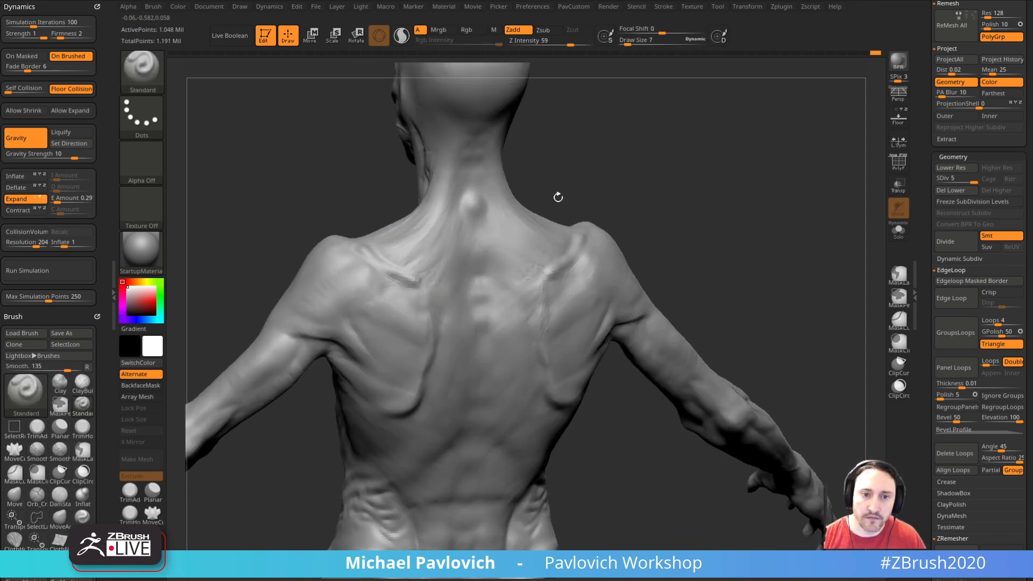
right_drag(487, 222, 422, 266)
shift+drag(418, 300, 391, 316)
drag(657, 228, 630, 258)
shift+drag(457, 378, 457, 369)
mouse_move(743, 292)
mouse_down()
mouse_move(777, 247)
mouse_move(764, 251)
mouse_move(789, 269)
mouse_move(768, 279)
mouse_move(803, 270)
mouse_up()
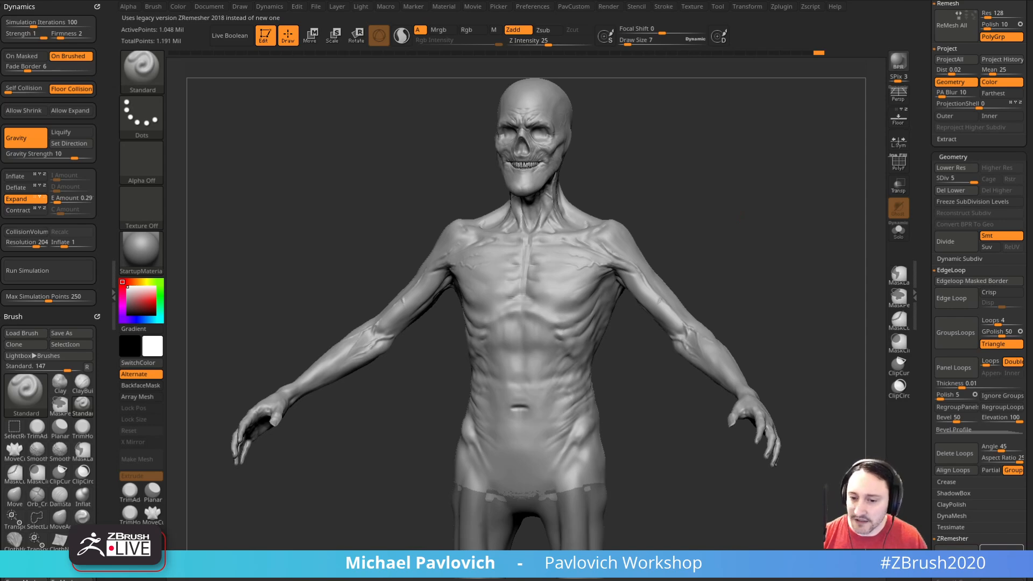
Step: Reduce the Standard brush to draw size 2 and examine the face from the front and the side
shift+drag(736, 184, 758, 236)
mouse_move(759, 171)
alt+mouse_down()
mouse_move(766, 353)
mouse_move(808, 357)
alt+mouse_up()
key(s)
drag(736, 249, 711, 255)
key(s)
drag(567, 332, 555, 331)
key(s)
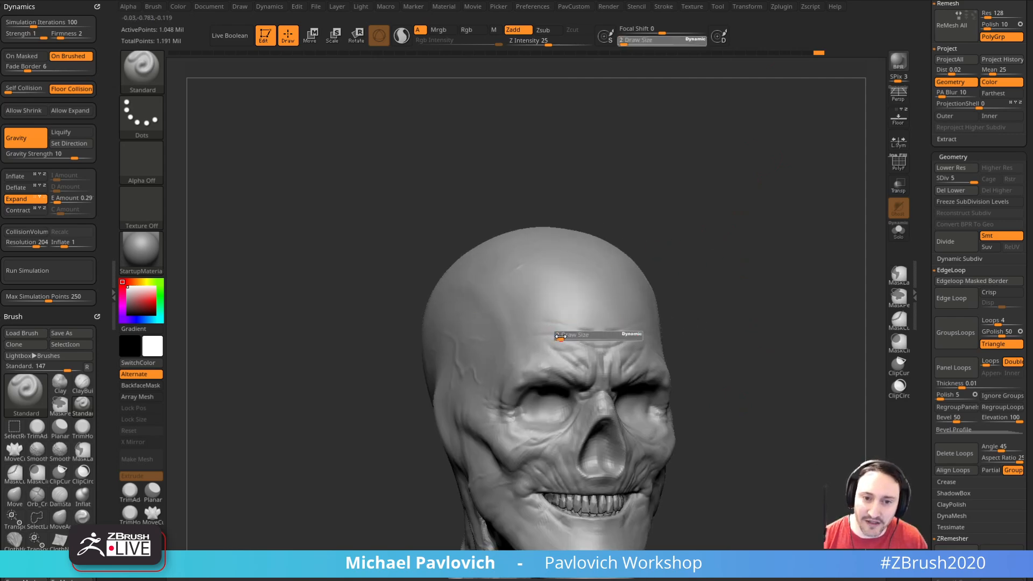
shift+drag(699, 238, 562, 328)
alt+drag(732, 251, 717, 161)
mouse_move(731, 343)
alt+mouse_down()
mouse_move(723, 286)
mouse_move(749, 320)
mouse_move(786, 312)
mouse_move(755, 341)
alt+mouse_up()
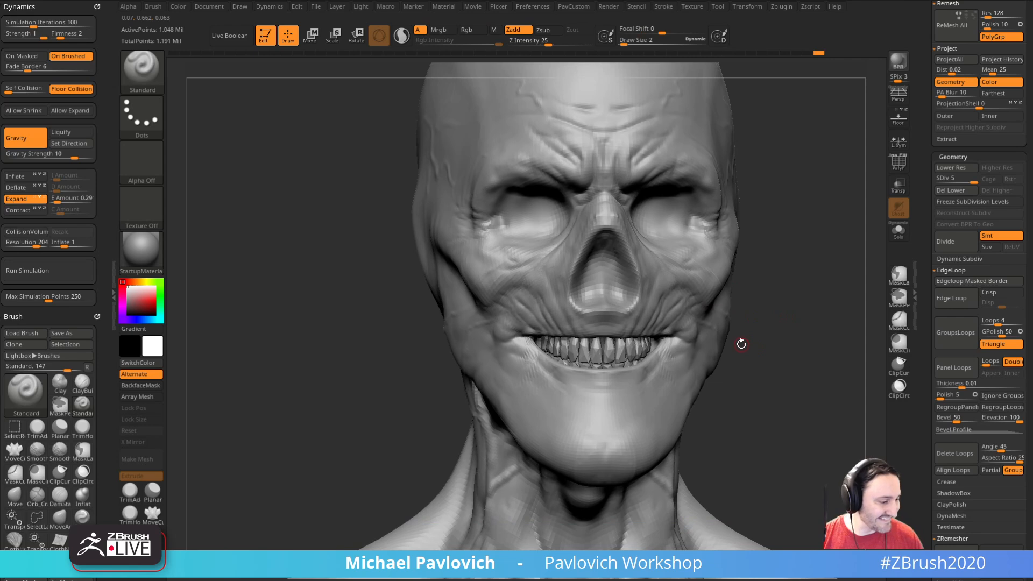
drag(735, 329, 604, 382)
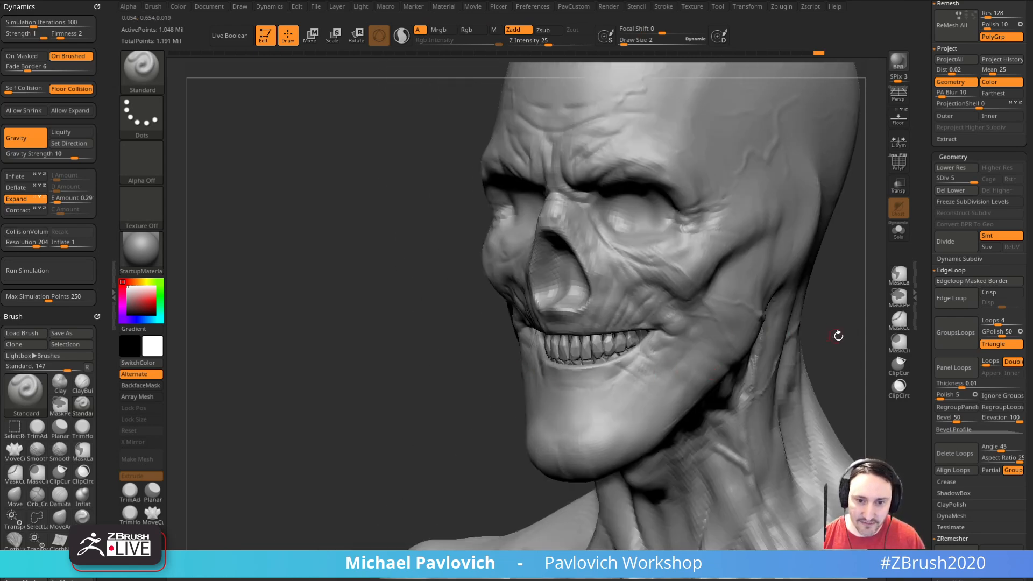
shift+drag(833, 335, 854, 319)
Step: Carve wrinkles beside and below the corner of the mouth with the DamStandard brush at draw size 4
key(b)
key(d)
key(s)
mouse_move(694, 371)
mouse_down()
mouse_move(767, 352)
mouse_move(700, 350)
mouse_up()
drag(737, 311, 702, 320)
key(s)
drag(625, 357, 627, 359)
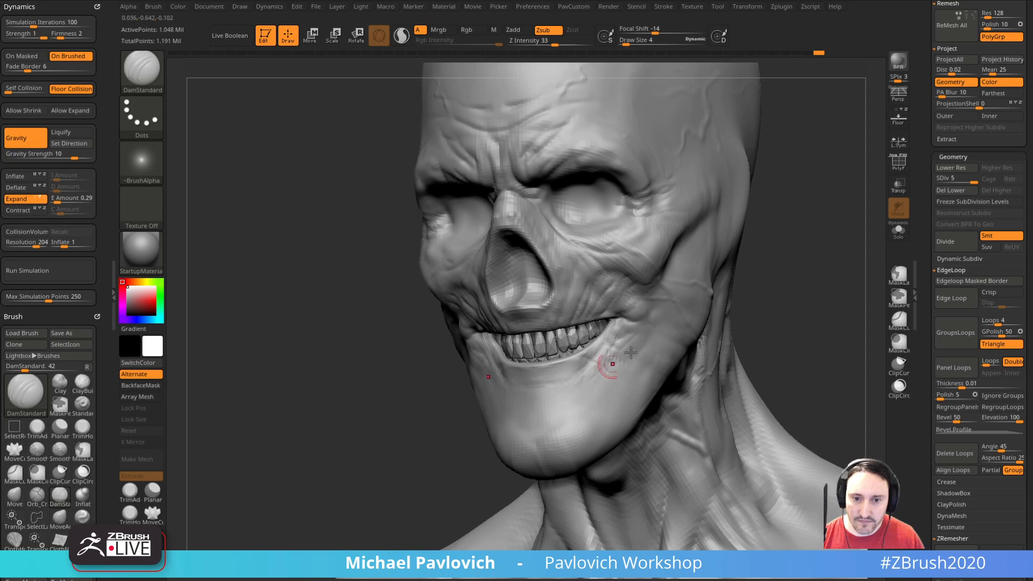
right_drag(598, 375, 616, 366)
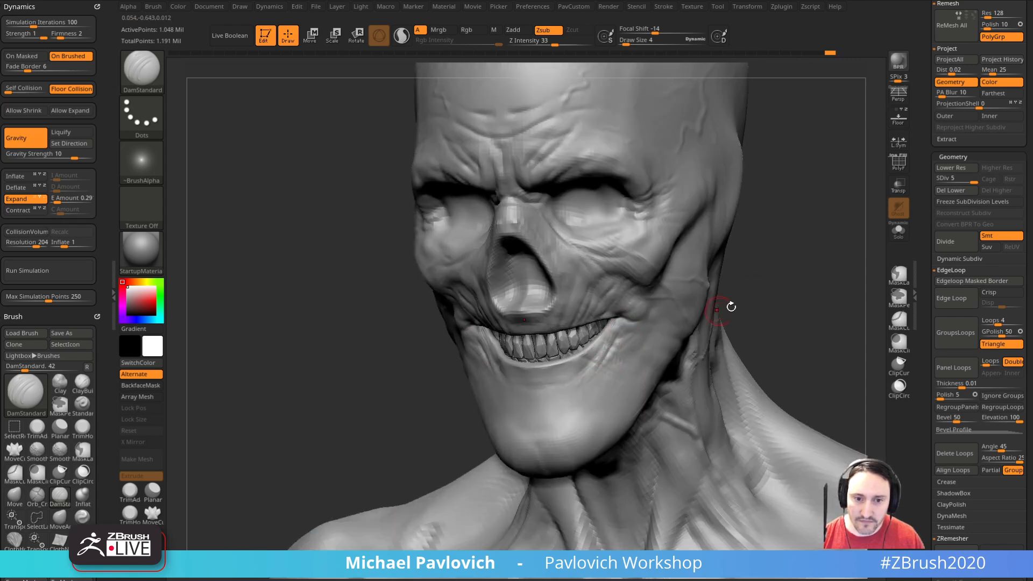
Step: Carve shallow creases across the lower jaw and chin with DamStandard, and soften them by smoothing
right_drag(696, 320, 500, 368)
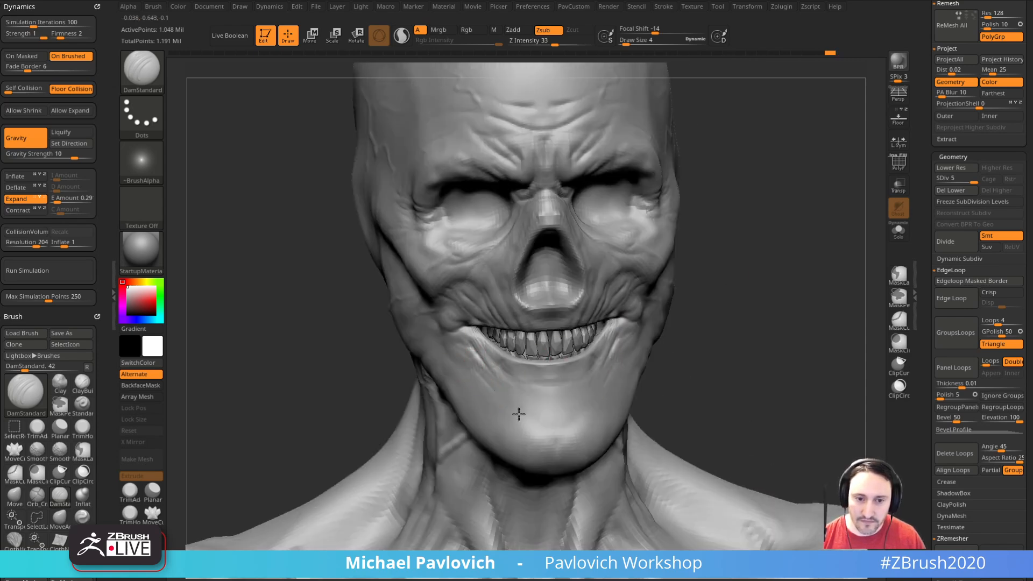
mouse_move(604, 411)
right_down()
mouse_move(640, 358)
mouse_move(634, 397)
right_up()
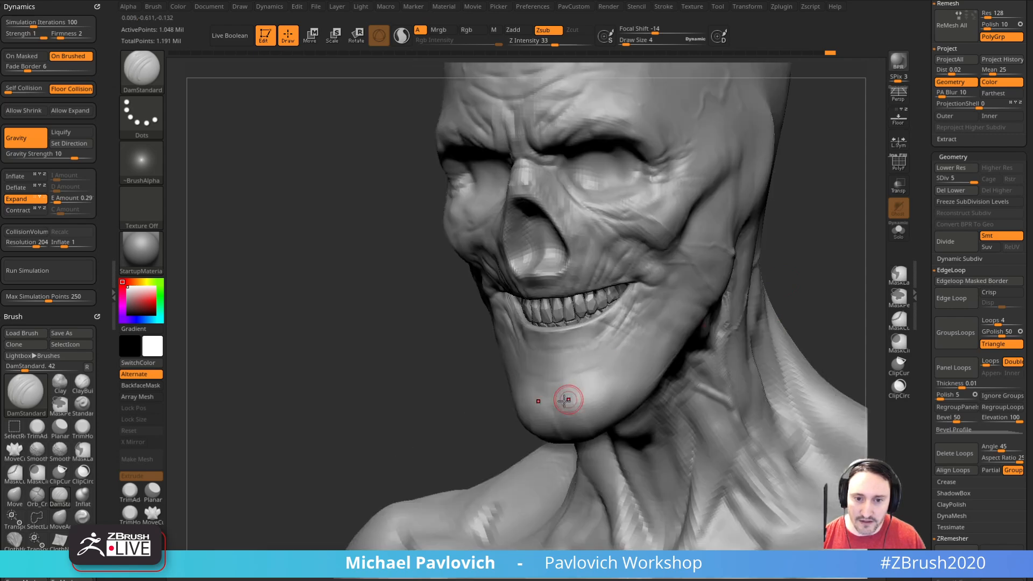
key(shift)
shift+drag(647, 340, 613, 355)
right_drag(554, 383, 689, 383)
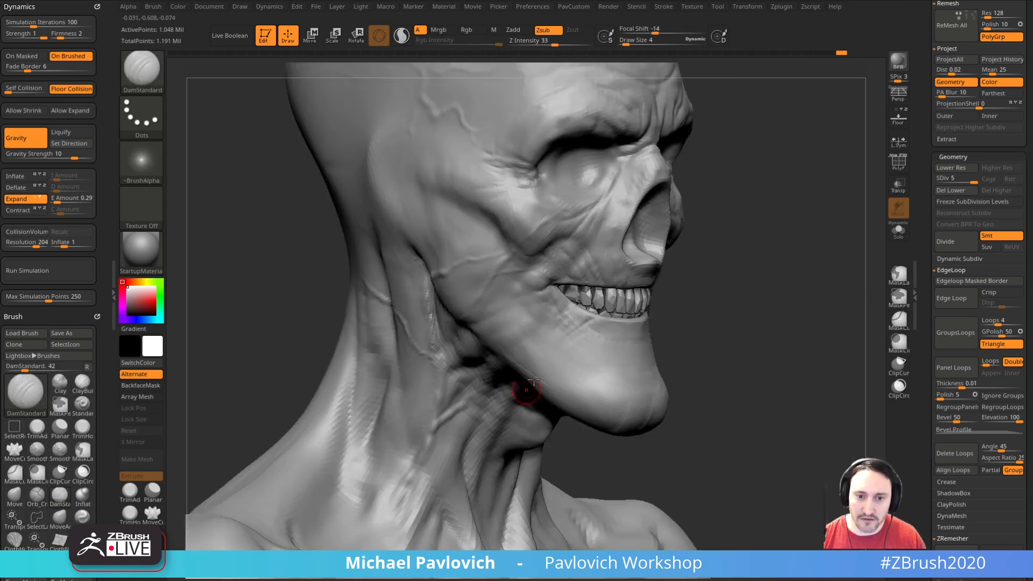
Step: Add fine DamStandard creases on the side of the jaw, just below the teeth and mouth corner
right_drag(754, 323, 780, 314)
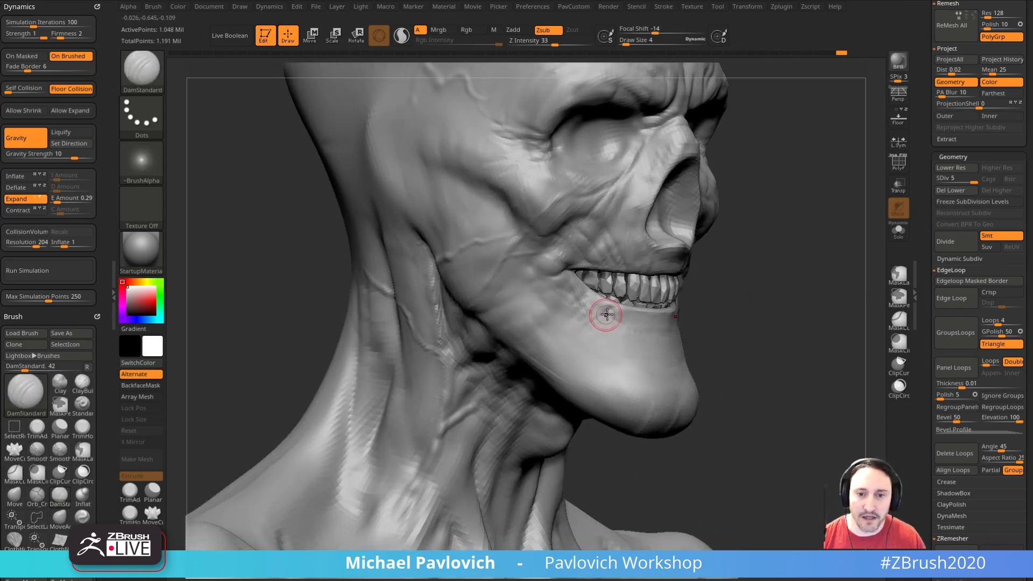
right_drag(597, 316, 710, 305)
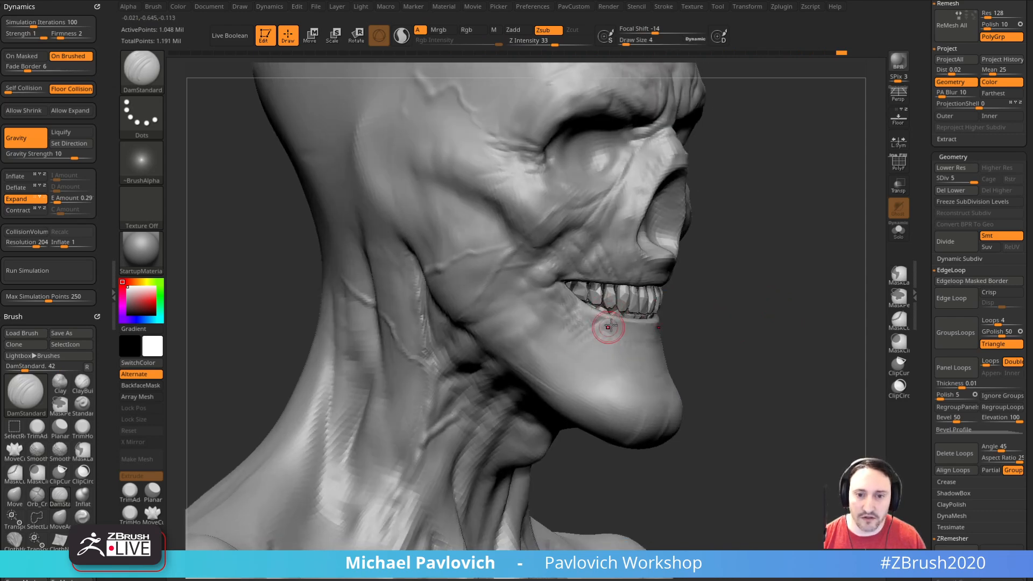
right_drag(603, 331, 621, 319)
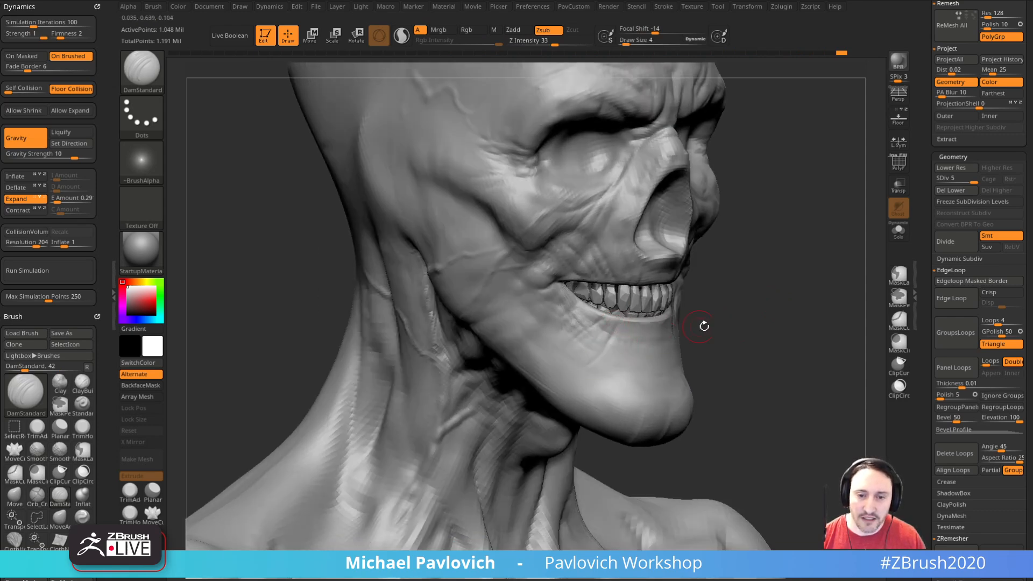
drag(689, 327, 706, 325)
drag(599, 356, 584, 360)
drag(696, 324, 712, 324)
shift+drag(551, 359, 581, 355)
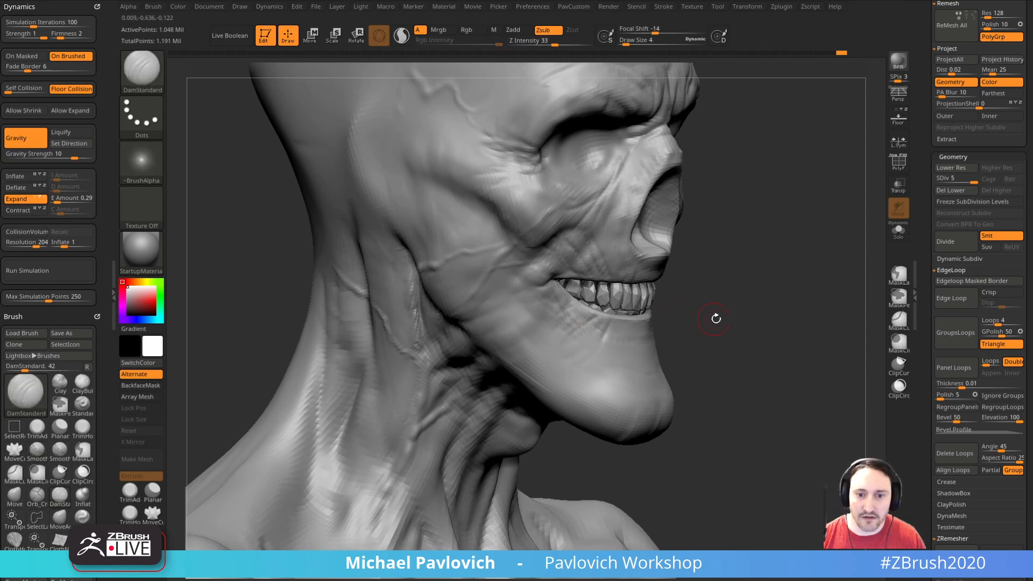
Step: Carve subtle creases into the front and centre of the chin with DamStandard
right_drag(619, 331, 700, 297)
drag(734, 374, 665, 391)
drag(777, 374, 749, 372)
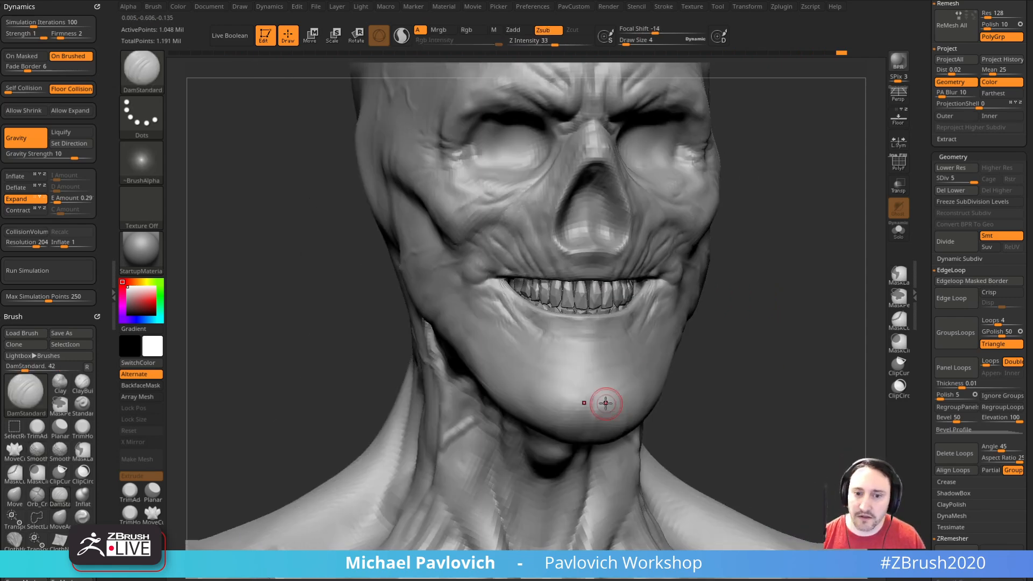
right_drag(592, 385, 708, 369)
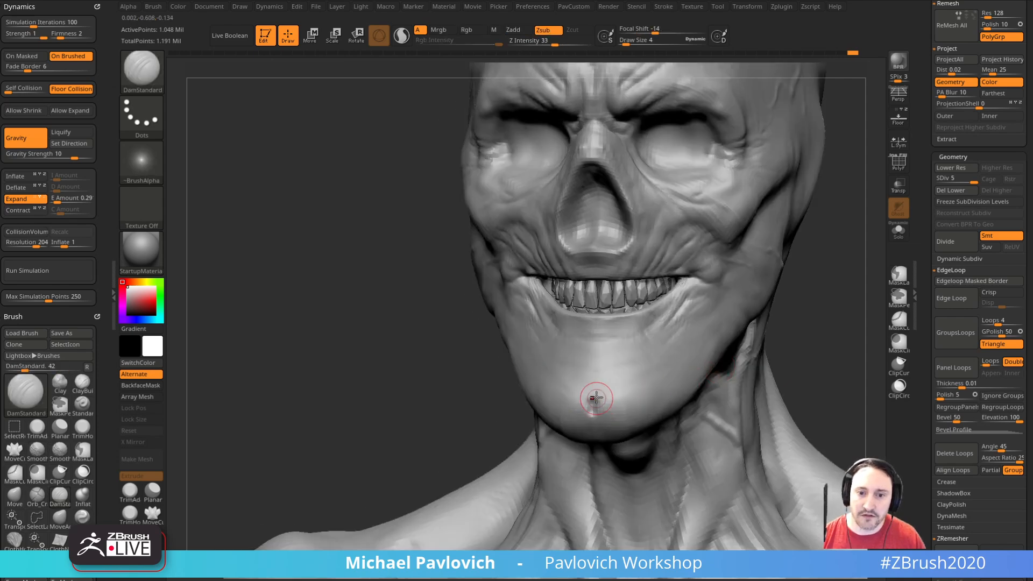
drag(754, 346, 740, 324)
mouse_move(676, 305)
mouse_down()
mouse_move(700, 335)
mouse_move(681, 328)
mouse_up()
Step: Build up the folds below the mouth with the Clay brush and smooth them into the jaw
key(b)
key(c)
key(l)
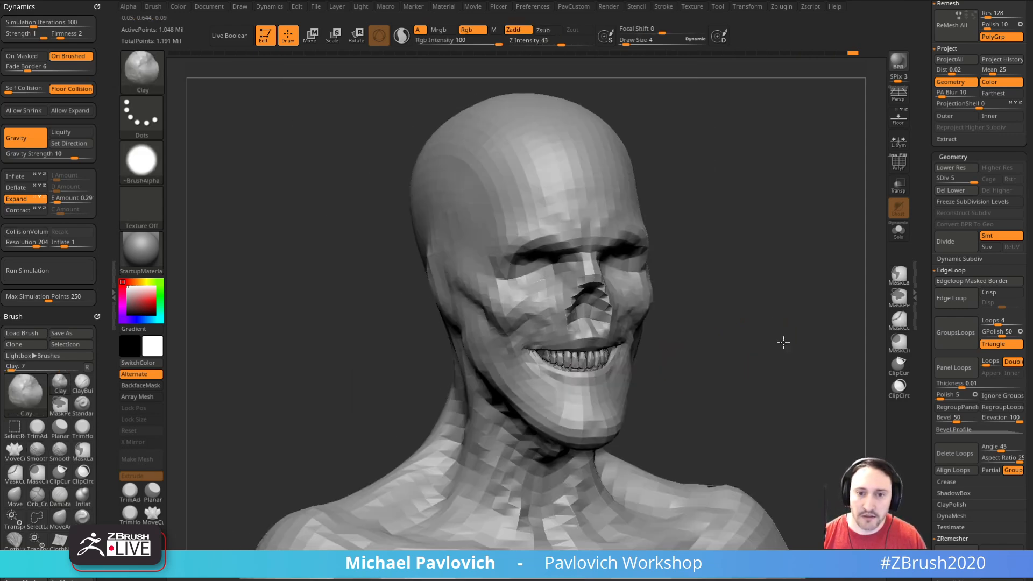
mouse_move(783, 343)
alt+mouse_down()
mouse_move(787, 381)
mouse_move(782, 301)
mouse_move(793, 279)
mouse_move(814, 330)
alt+mouse_up()
mouse_move(813, 330)
alt+mouse_down()
mouse_move(794, 350)
mouse_move(811, 300)
mouse_move(807, 320)
alt+mouse_up()
key(s)
drag(799, 316, 818, 293)
Step: Select the Standard brush and load the 256 clothing Spotlight set from LightBox with the full figure in view
key(b)
key(s)
key(t)
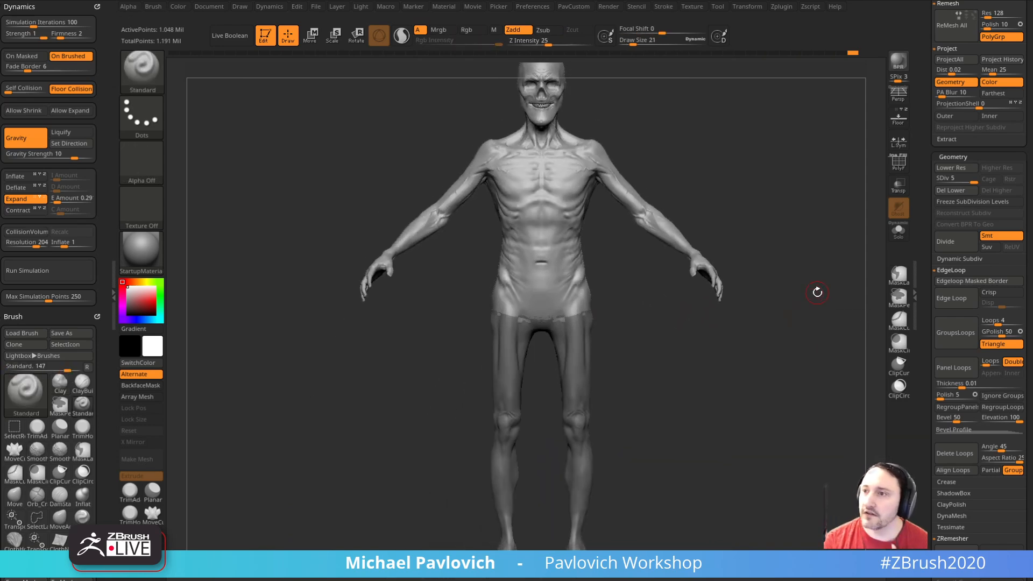
drag(661, 293, 787, 252)
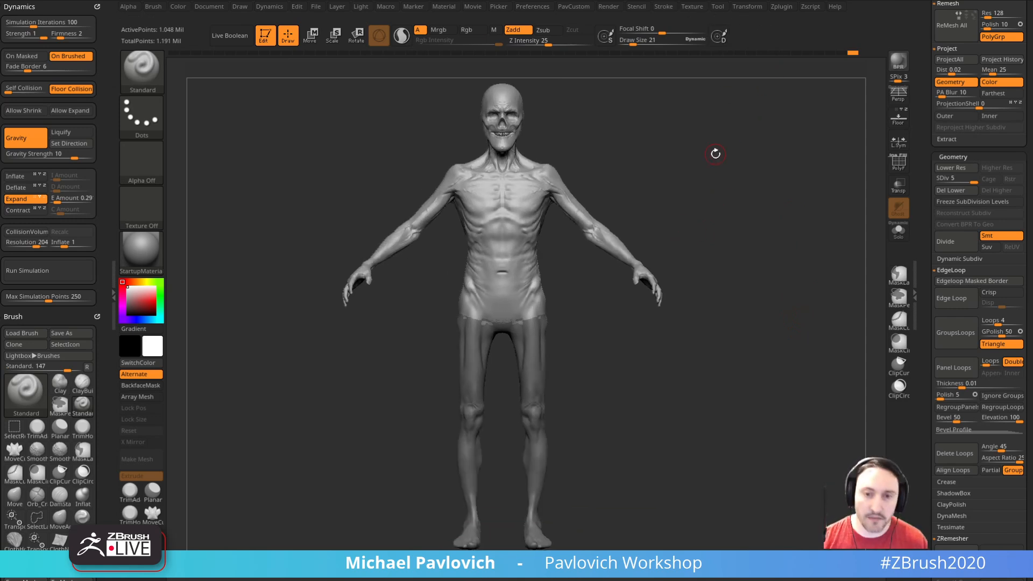
key(comma)
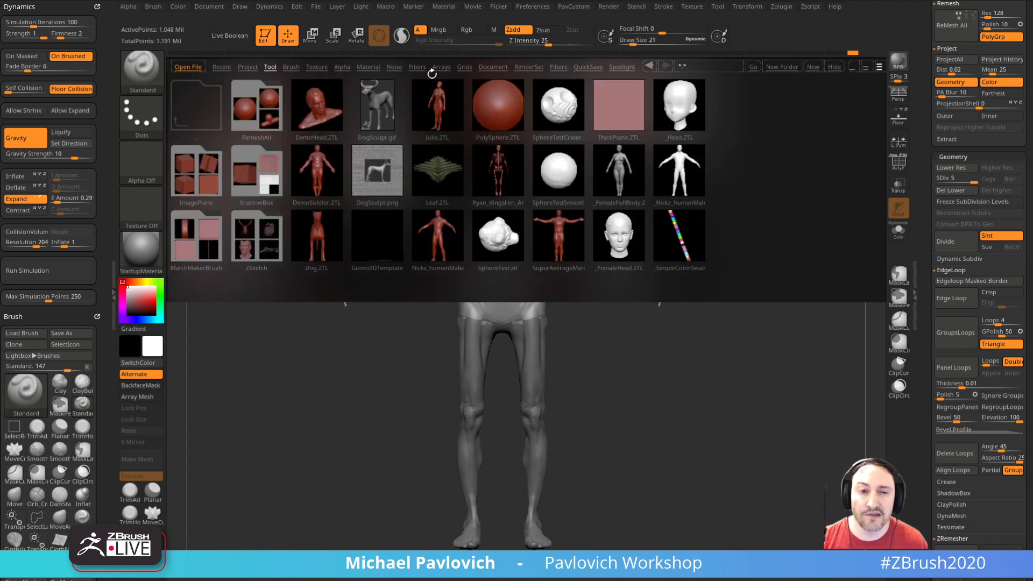
click(623, 67)
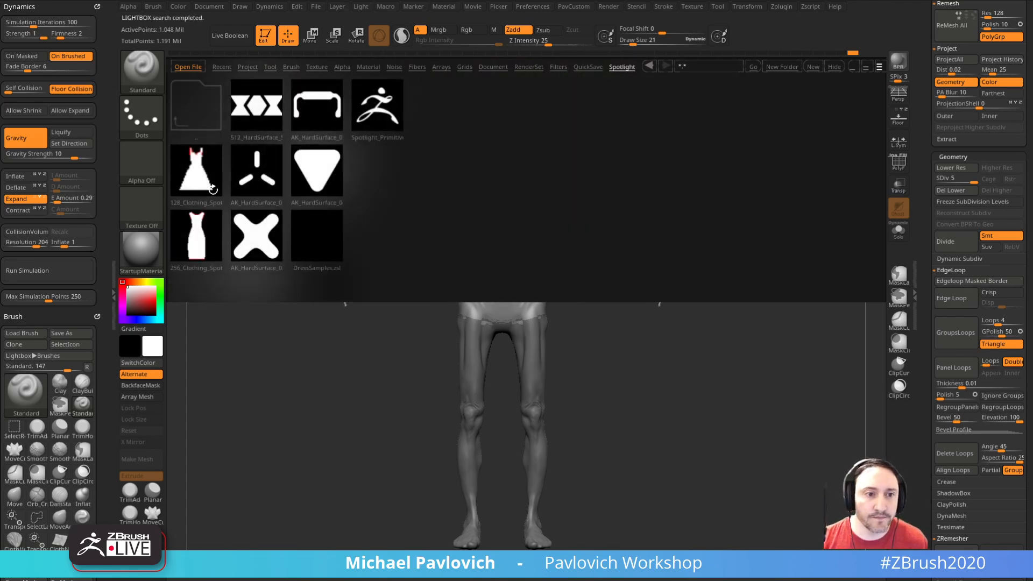
double_click(192, 237)
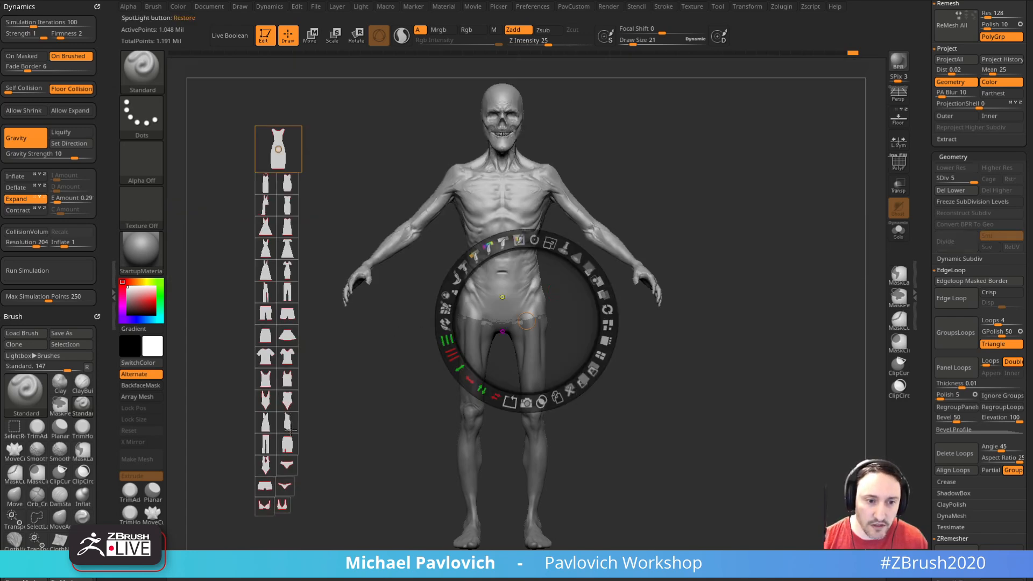
Step: Place the tank-top shape from the clothing set over the torso, enlarge it, and fit the figure behind it
drag(266, 381, 504, 234)
drag(528, 157, 536, 248)
drag(517, 191, 538, 197)
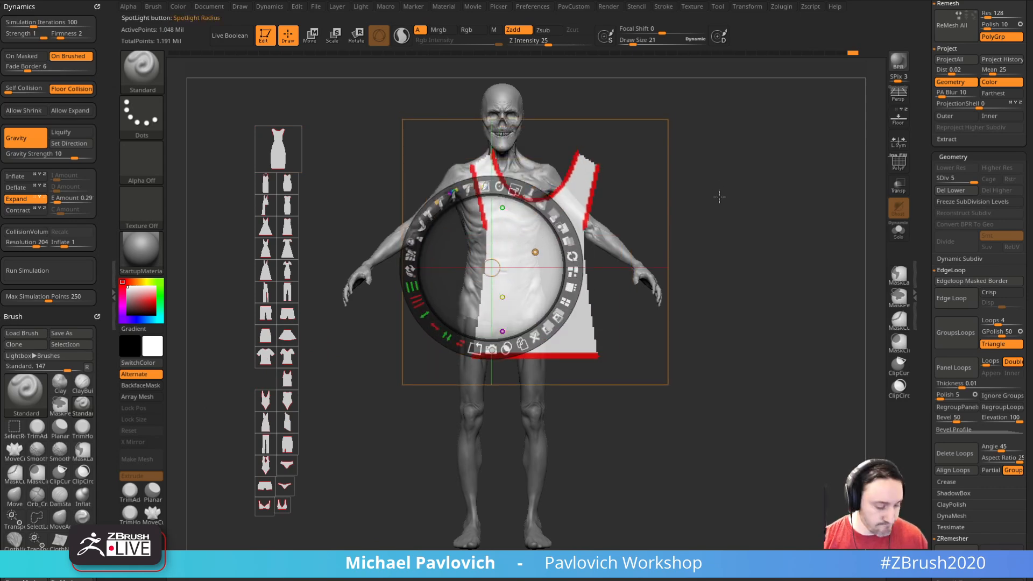
key(z)
alt+drag(773, 211, 783, 231)
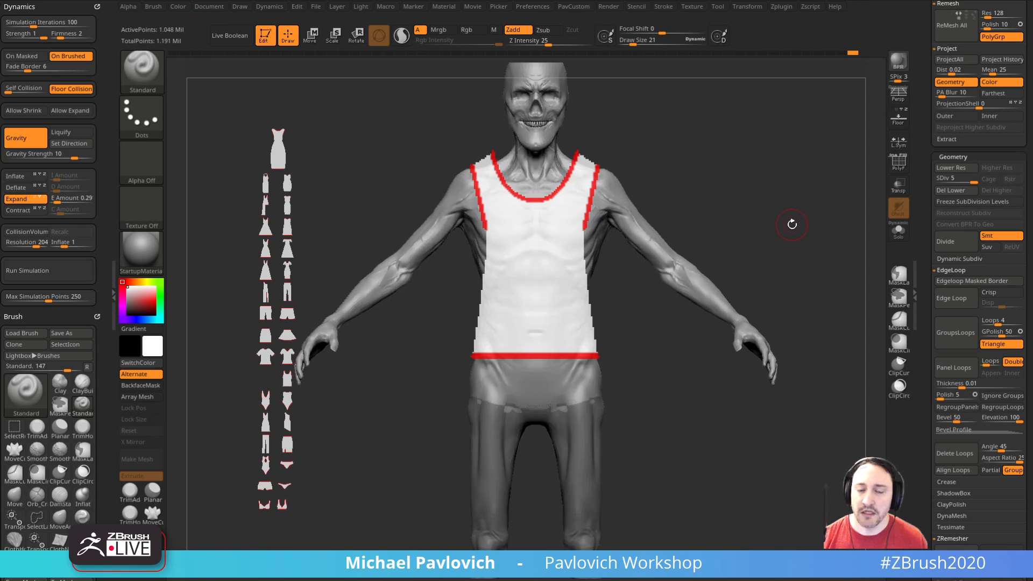
Step: Convert the tank-top image into a 3D mesh, hide Spotlight, and turn on the polyframe display
key(shift+z)
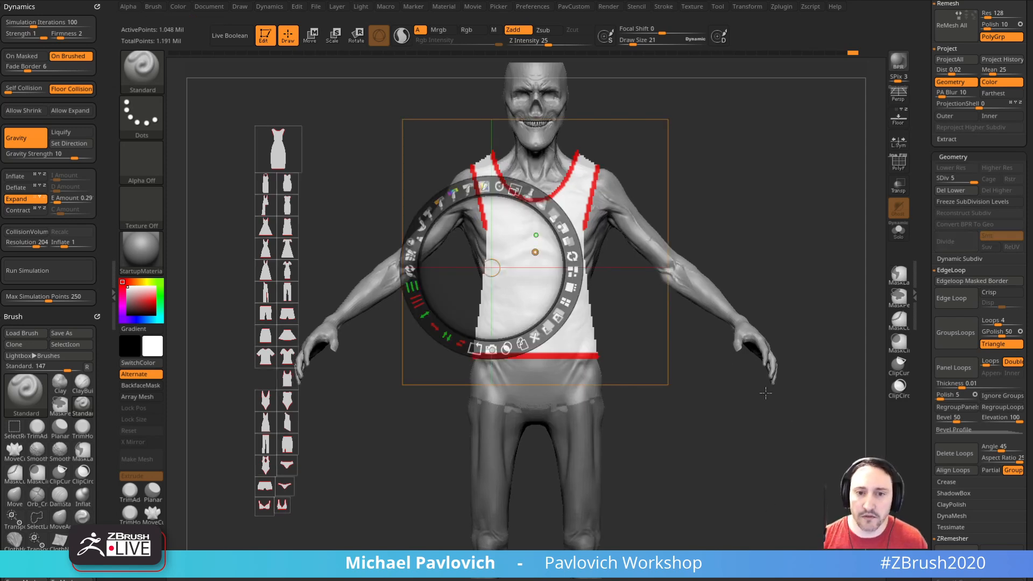
key(shift+a)
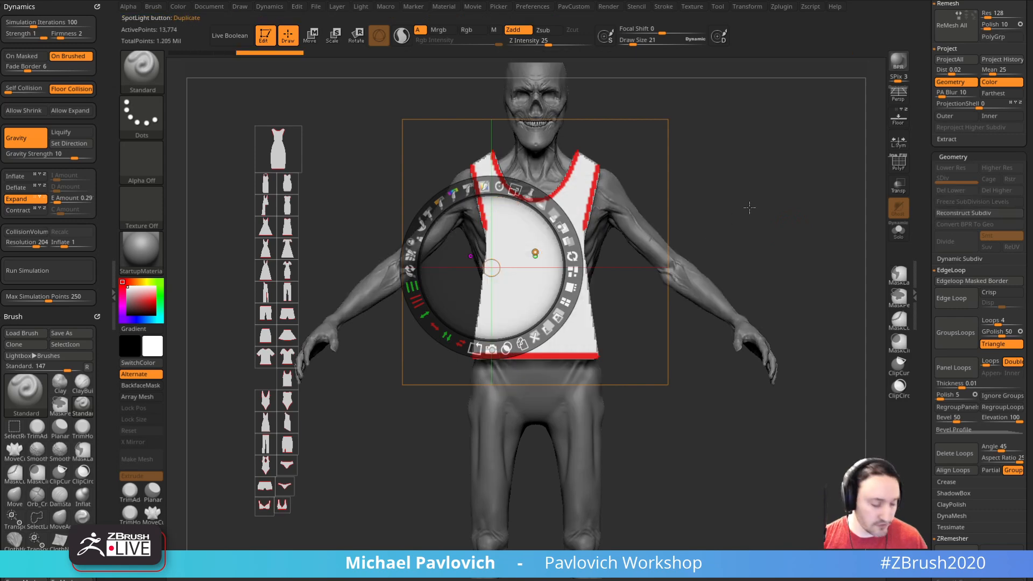
key(shift+z)
drag(772, 203, 718, 235)
click(898, 163)
Step: Stretch the tank-top mesh in depth so it surrounds the torso from chest to back
alt+drag(810, 193, 796, 239)
key(w)
ctrl+drag(379, 141, 457, 497)
drag(738, 296, 803, 296)
key(ctrl+z)
key(b)
key(t)
key(r)
mouse_move(745, 296)
mouse_down()
mouse_move(848, 299)
mouse_move(807, 296)
mouse_up()
key(q)
mouse_move(680, 293)
shift+right_down()
mouse_move(746, 293)
mouse_move(784, 271)
mouse_move(754, 269)
mouse_move(805, 273)
mouse_move(807, 252)
mouse_move(804, 301)
shift+right_up()
Step: With the SelectRect brush, hide the tank top's main cloth panels, leaving only the trim and opening polygroups
ctrl+shift+click(145, 71)
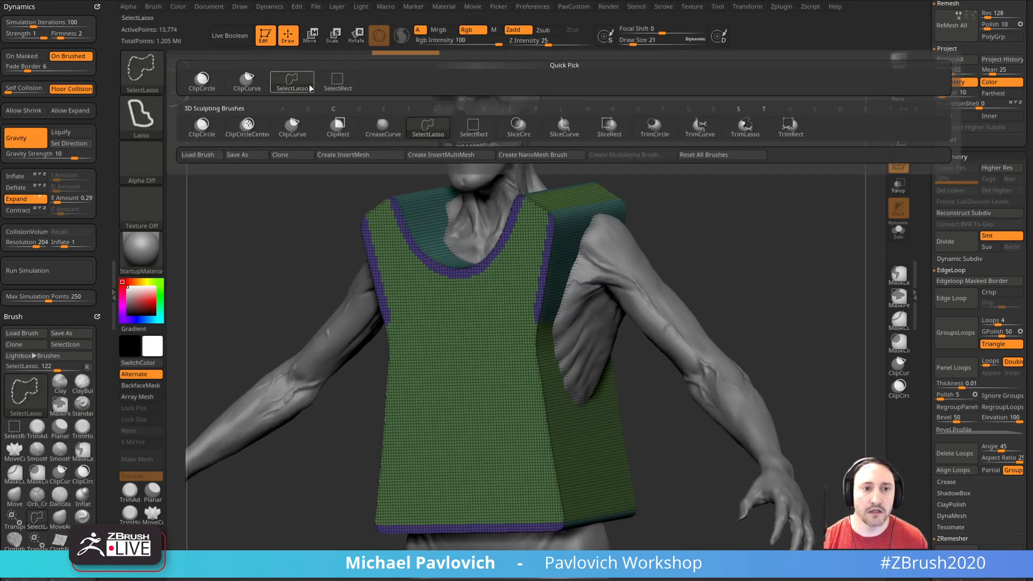
click(338, 80)
ctrl+shift+click(547, 231)
ctrl+shift+click(663, 200)
ctrl+shift+click(663, 200)
ctrl+shift+click(533, 251)
ctrl+shift+drag(695, 182, 717, 238)
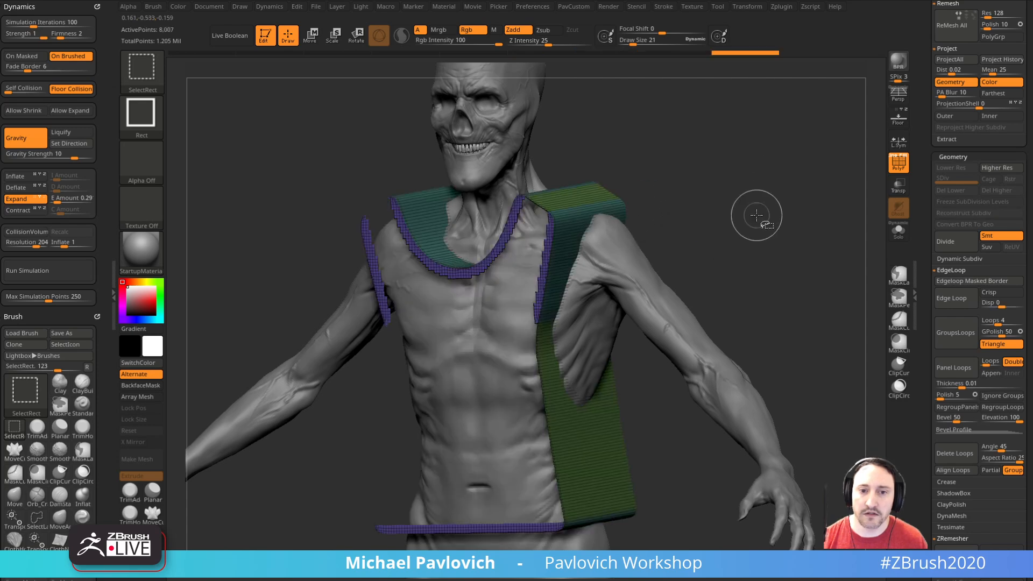
right_drag(755, 217, 654, 229)
ctrl+shift+click(580, 210)
ctrl+shift+click(720, 208)
ctrl+shift+click(560, 237)
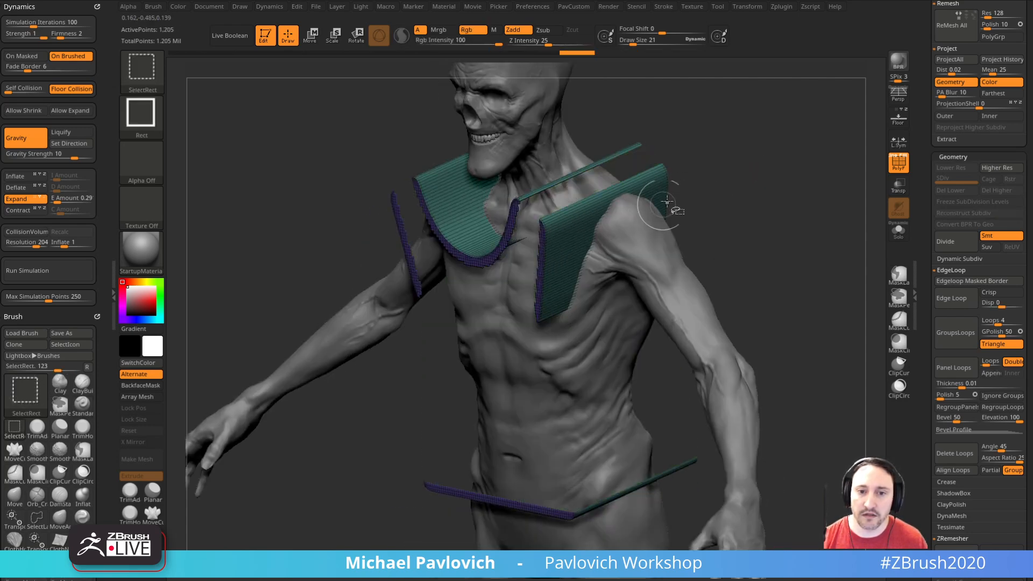
Step: Invert the visibility to the main cloth panels and delete the hidden trim and opening faces
ctrl+shift+drag(850, 188, 853, 261)
right_drag(830, 212, 750, 221)
ctrl+shift+click(701, 227)
right_drag(791, 162, 743, 168)
key(space)
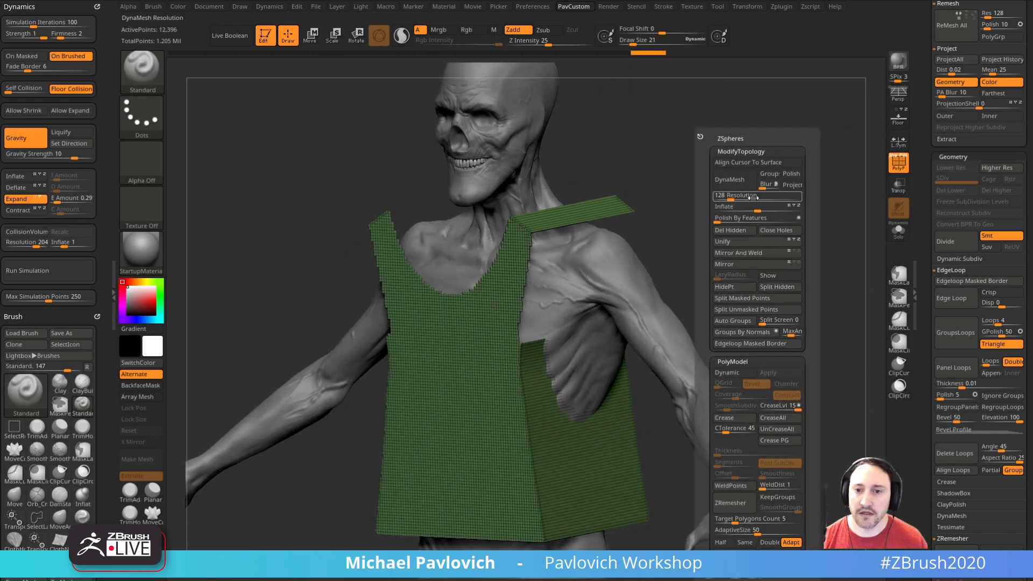
right_drag(637, 253, 771, 211)
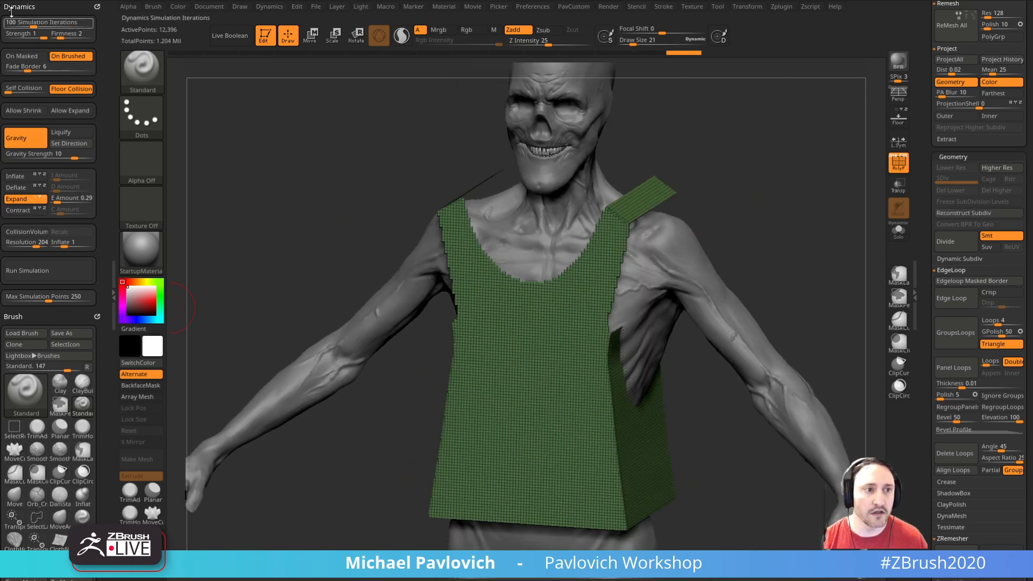
Step: Switch the cloth dynamics from Expand to Contract, try a simulation on the tank top, and undo it
click(37, 199)
click(36, 211)
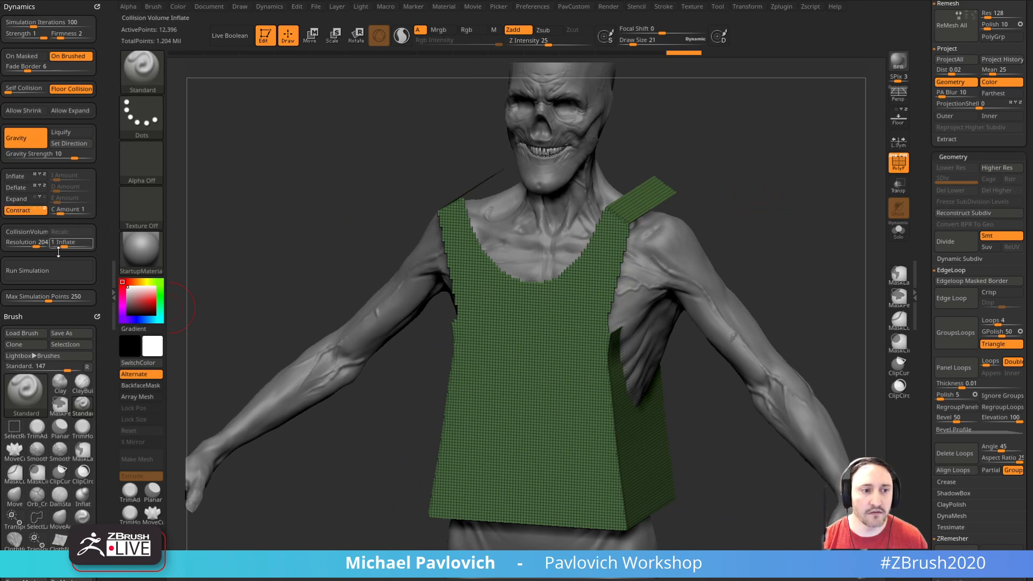
click(49, 275)
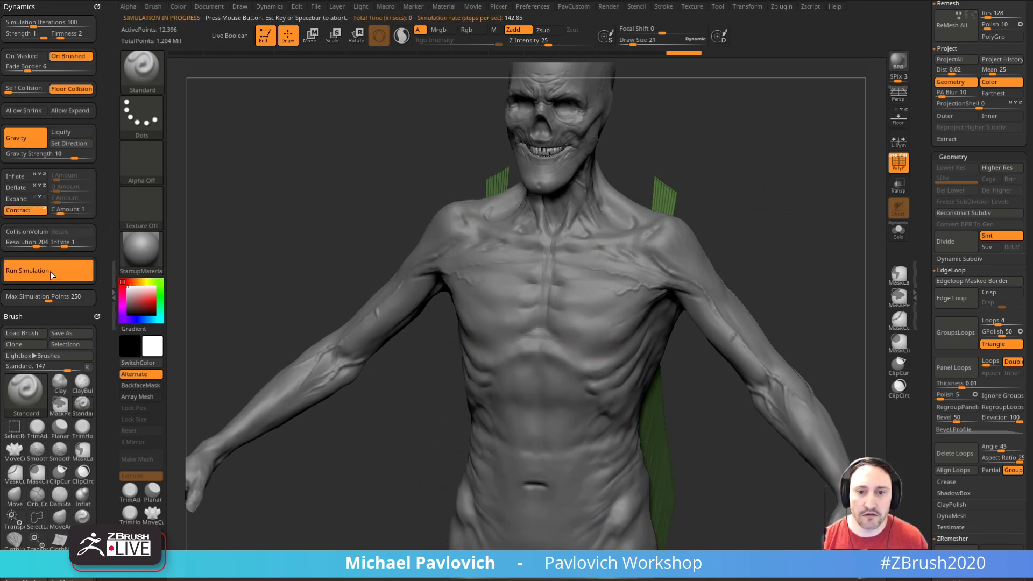
click(307, 185)
key(ctrl+z)
drag(105, 249, 105, 216)
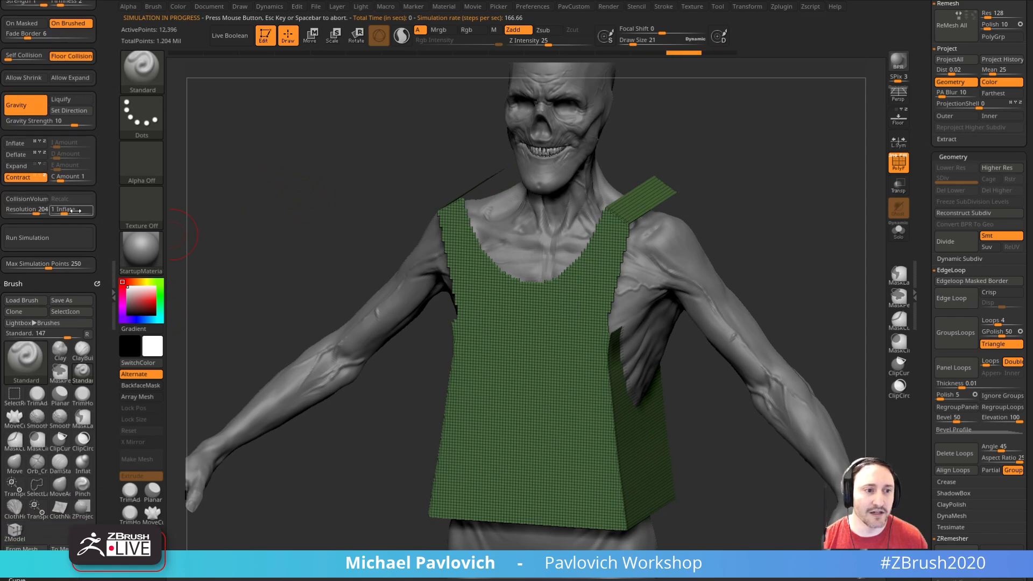
Step: Turn on the collision volume, try a contracting cloth simulation with gravity on the tank top, and undo the simulation
click(35, 199)
click(53, 238)
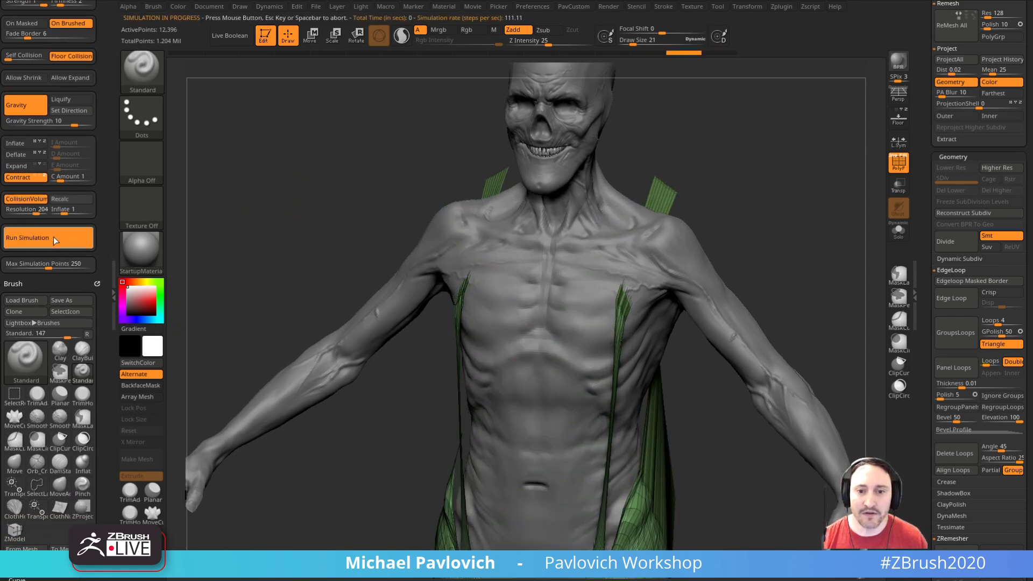
drag(314, 184, 699, 215)
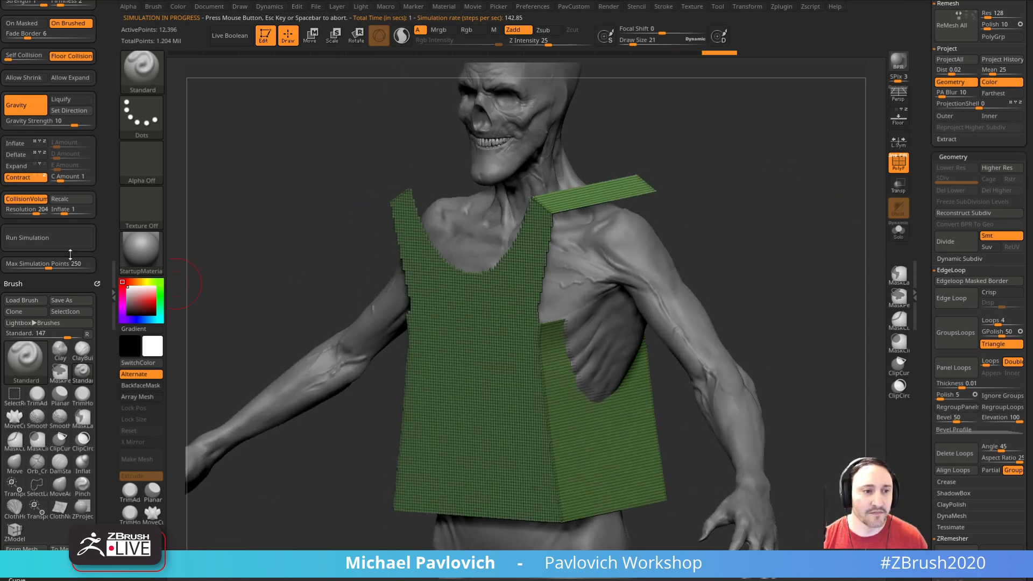
Step: Turn off gravity, set the collision volume's inflate to 0, and run the contracting cloth simulation to tighten the tank top around the torso
click(30, 107)
click(60, 236)
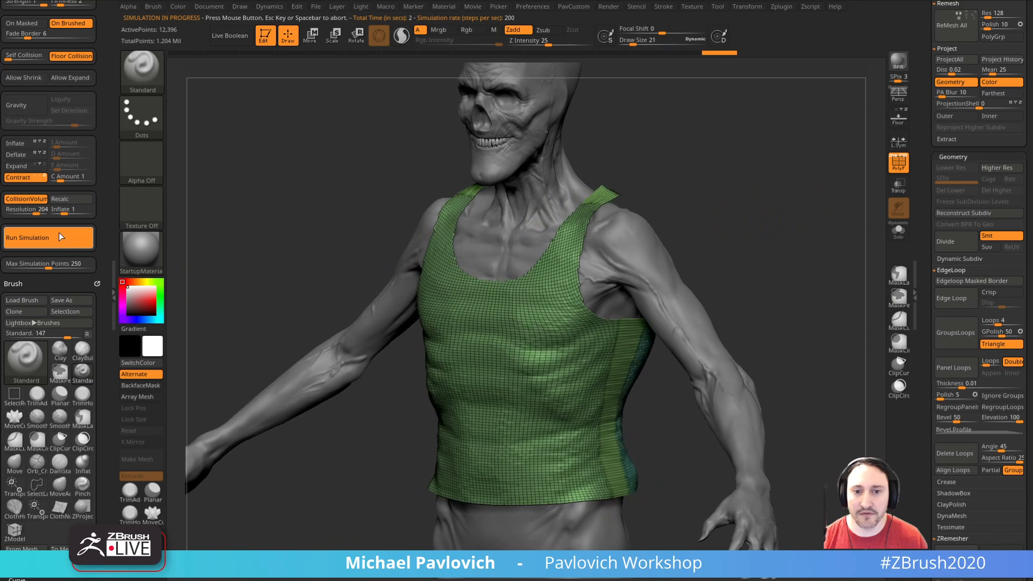
click(59, 234)
shift+drag(753, 253, 788, 247)
alt+drag(818, 240, 805, 235)
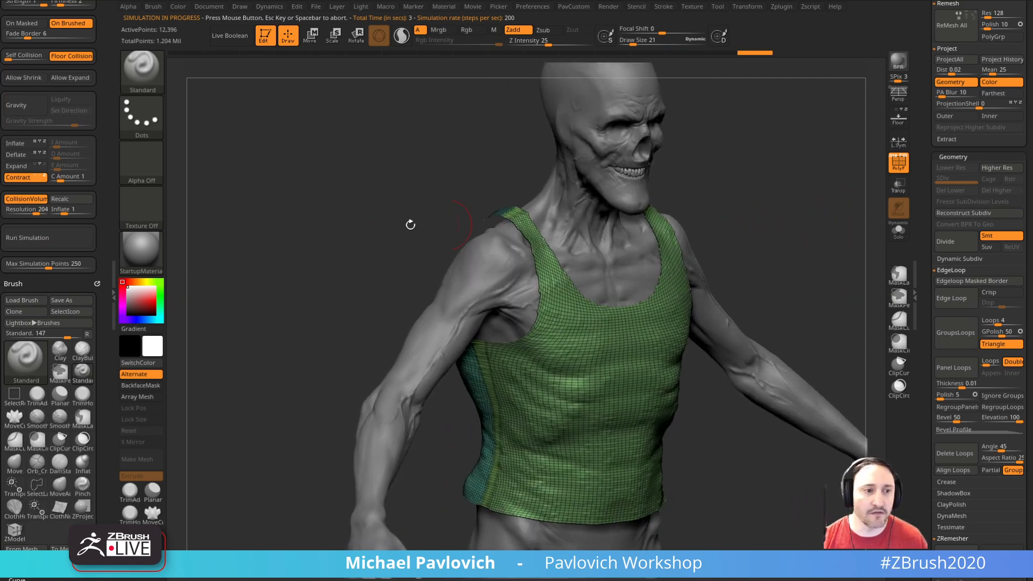
click(47, 238)
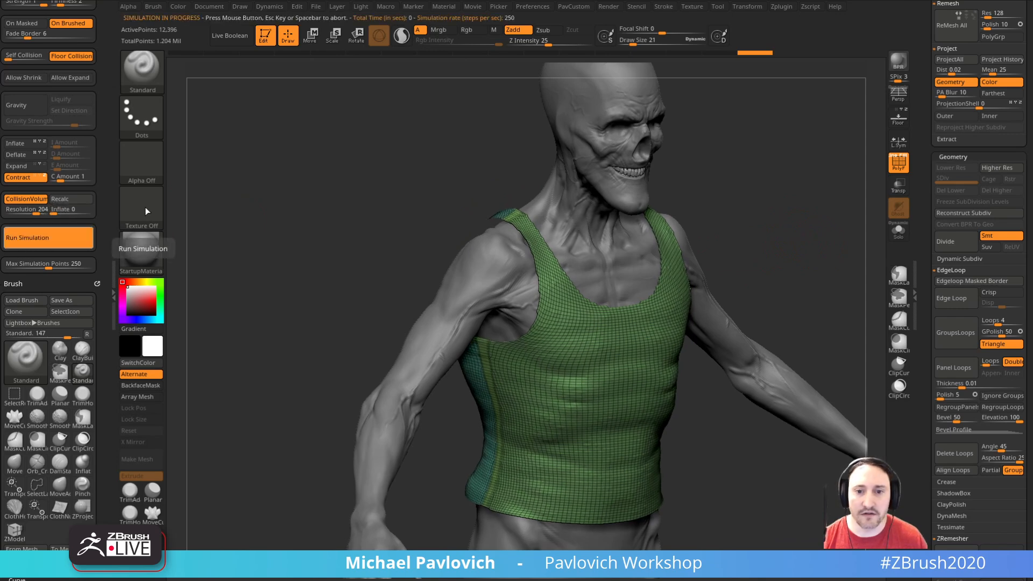
drag(818, 224, 776, 197)
Step: Hide the polyframe and reshape the tank top's lower hem around the hips with the Move brush
key(b)
key(m)
key(v)
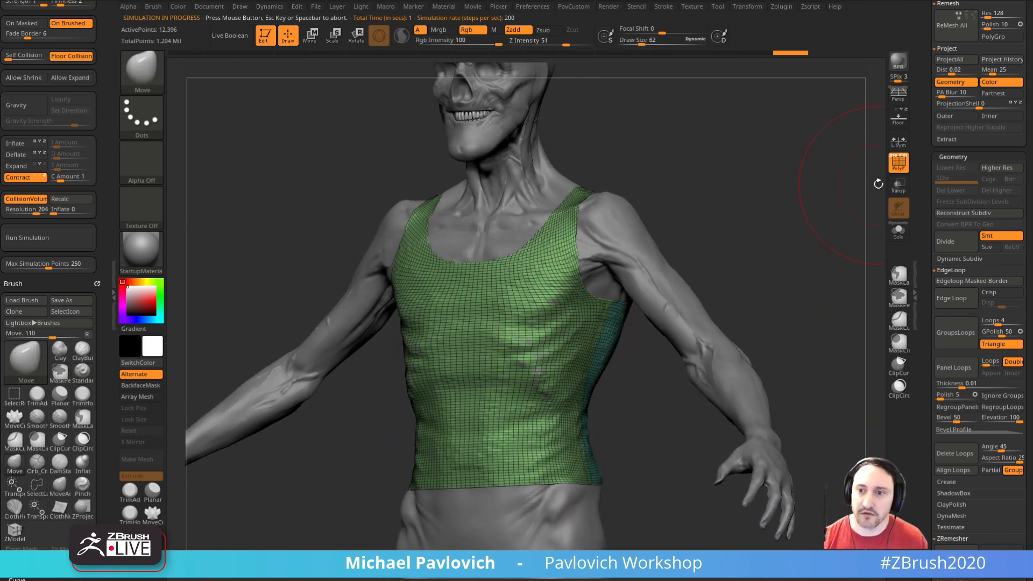
click(899, 162)
drag(710, 277, 745, 274)
drag(599, 265, 571, 257)
drag(662, 198, 795, 219)
drag(773, 161, 851, 194)
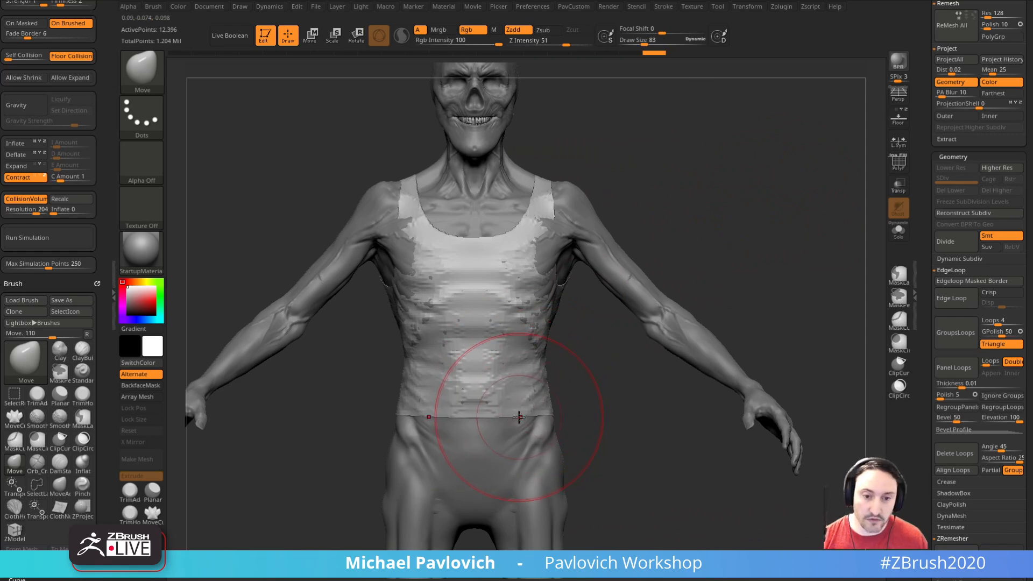
drag(520, 418, 545, 421)
key(s)
drag(601, 411, 506, 429)
shift+right_drag(506, 429, 508, 429)
drag(546, 420, 549, 422)
right_drag(528, 423, 557, 425)
mouse_move(582, 379)
right_down()
mouse_move(777, 300)
mouse_move(752, 268)
mouse_move(581, 253)
right_up()
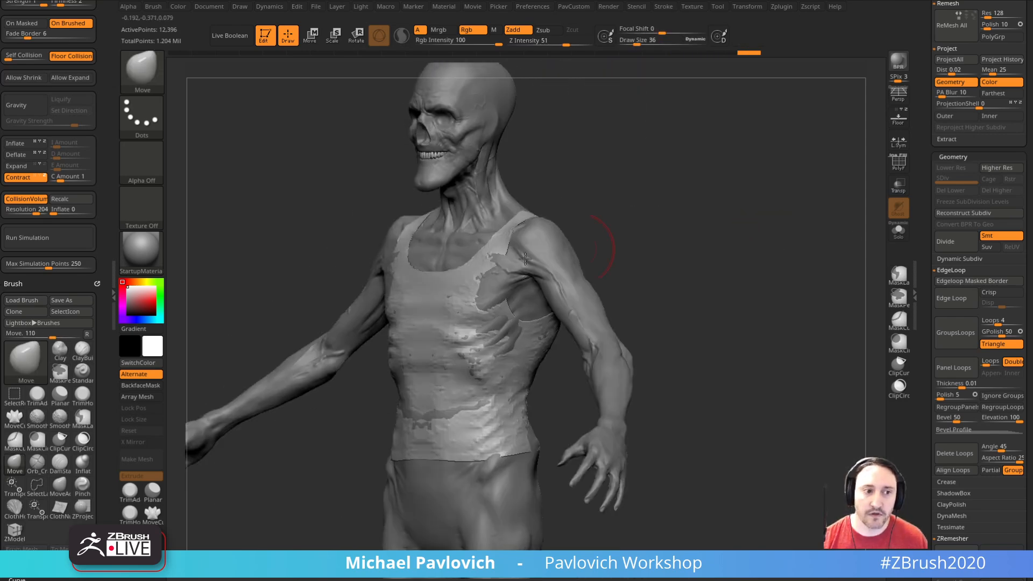
Step: Rerun the contracting cloth simulation on the reshaped tank top and show its polyframe
click(72, 238)
right_drag(398, 199, 867, 229)
click(894, 166)
right_drag(796, 221, 777, 263)
Step: Remesh the tank top with ZRemesher using the Half target and an adaptive size of 0
key(space)
key(space)
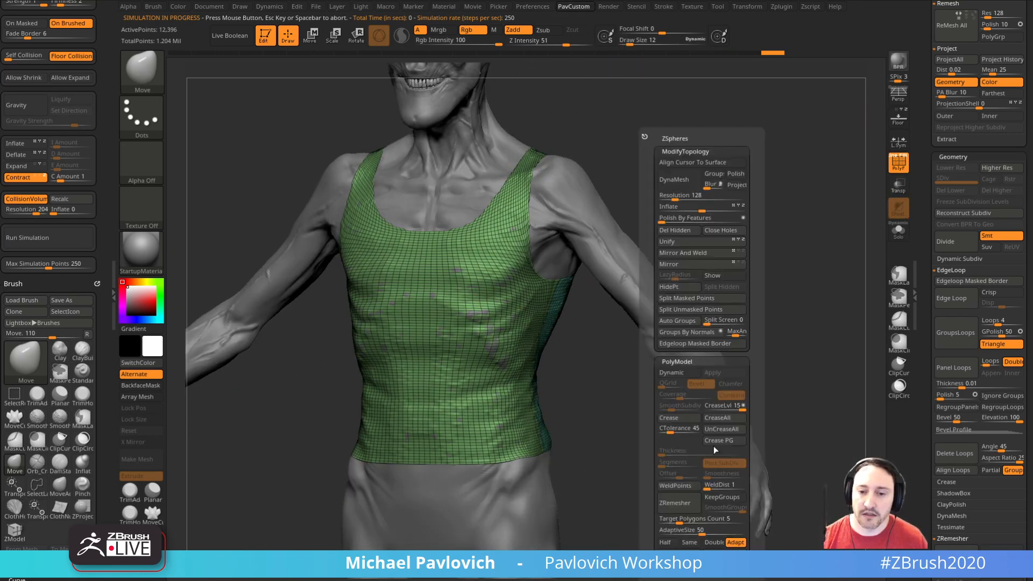
click(666, 543)
click(676, 530)
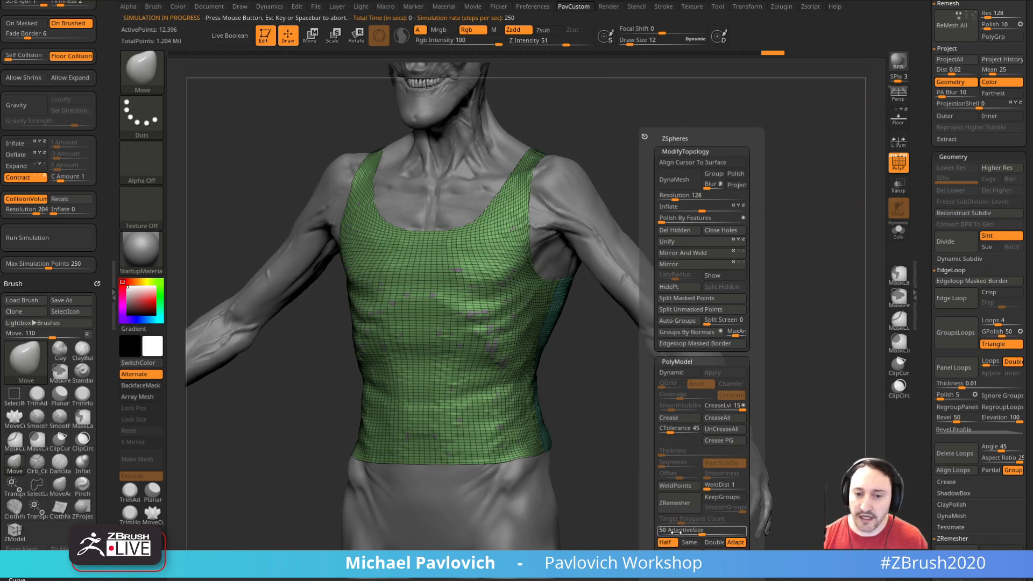
click(685, 503)
mouse_move(781, 224)
mouse_down()
mouse_move(677, 226)
mouse_move(784, 225)
mouse_up()
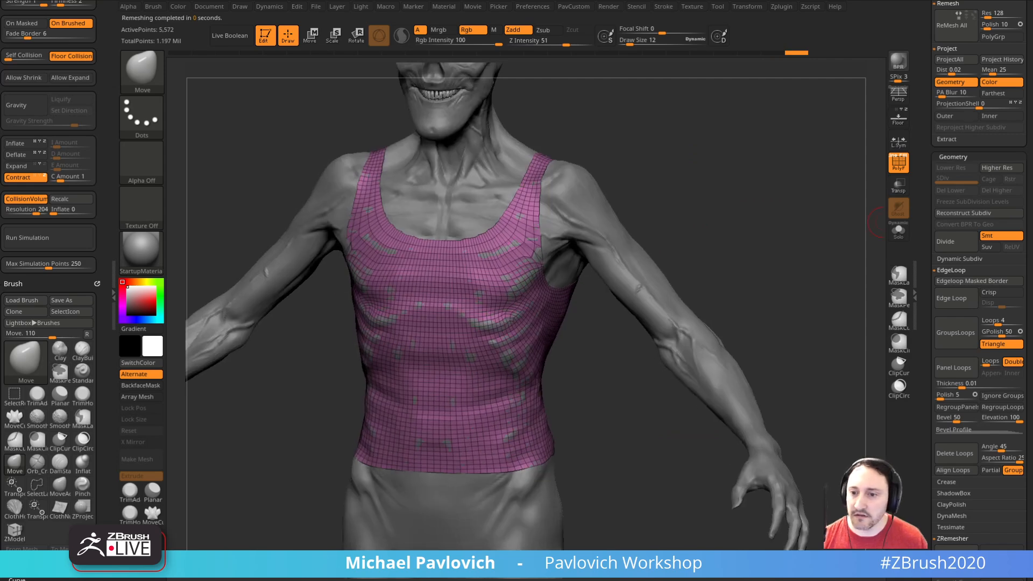
Step: Undo the last remesh and run ZRemesher on the tank top twice more with the Half target
key(ctrl+z)
scroll(947, 431, down, 5)
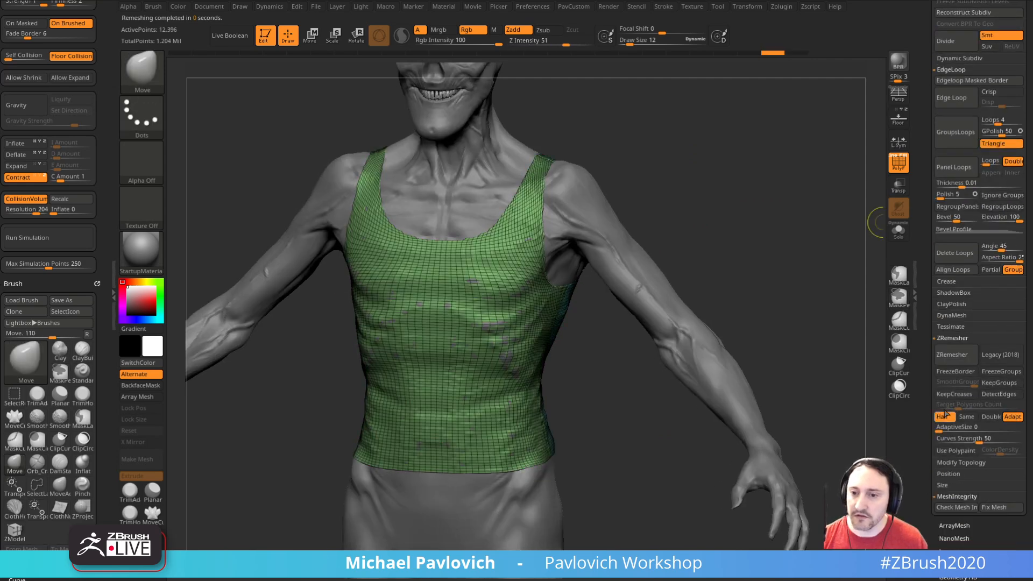
click(952, 356)
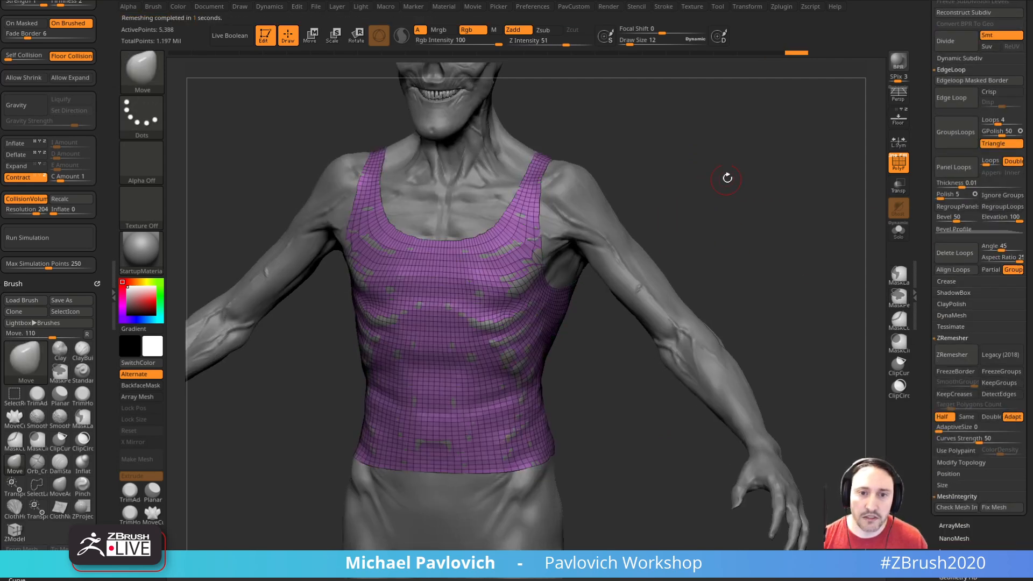
key(2)
click(708, 506)
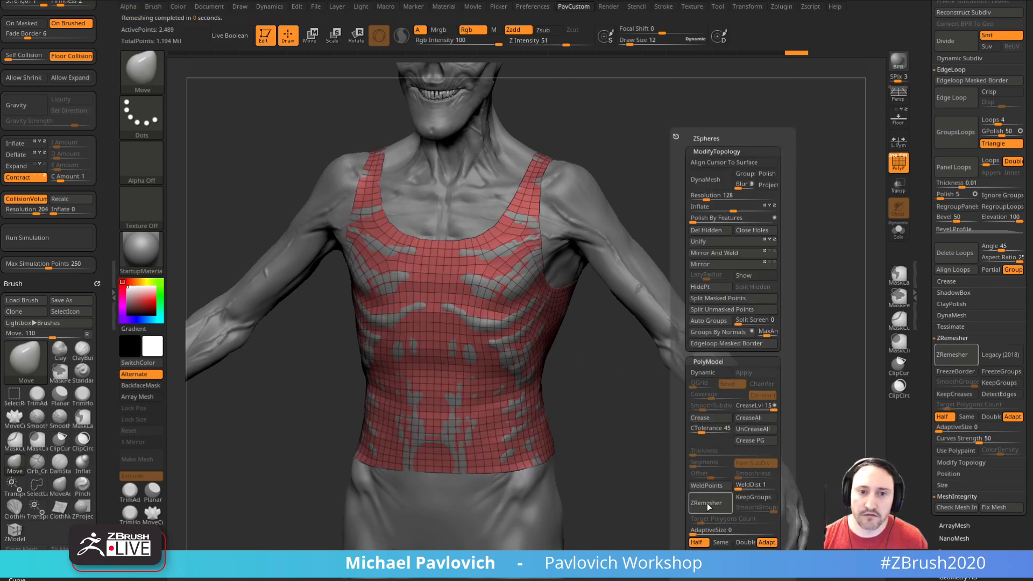
Step: Run the contracting cloth simulation on the remeshed tank top to settle its new topology over the body
right_drag(484, 188, 774, 233)
click(41, 238)
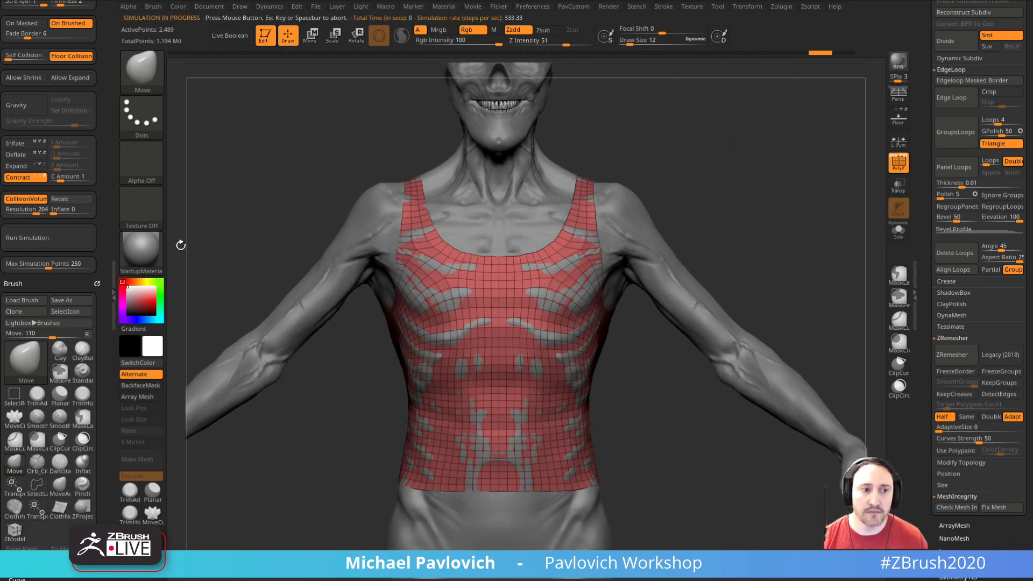
click(40, 237)
right_drag(245, 180, 279, 159)
right_drag(800, 254, 785, 230)
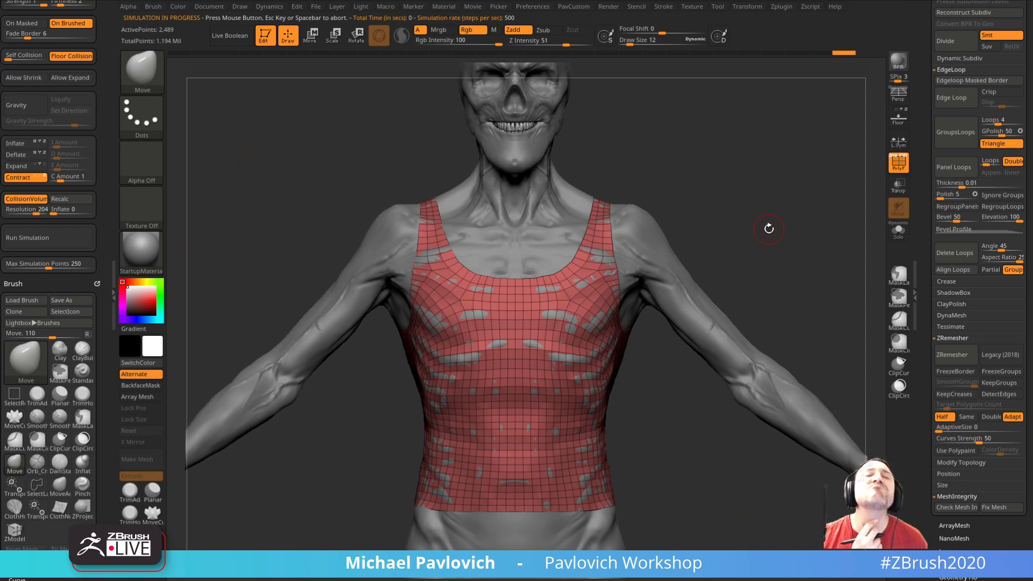
Step: Turn on Dynamic Subdiv for the tank top and choose to always auto-activate it
right_drag(701, 180, 934, 211)
mouse_move(923, 237)
mouse_down()
mouse_move(917, 363)
mouse_move(917, 314)
mouse_up()
shift+click(953, 264)
click(959, 256)
click(948, 207)
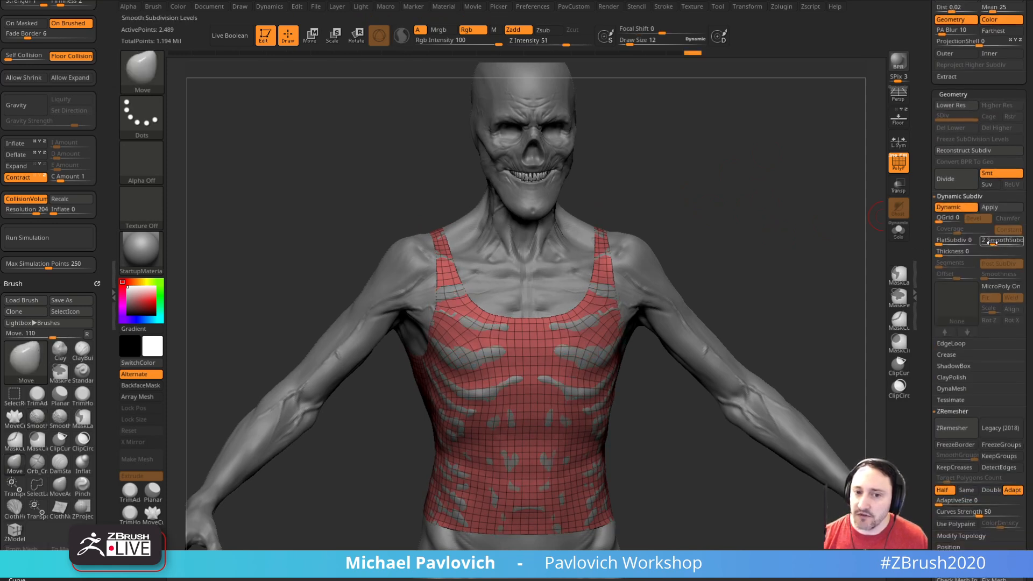
key(shift)
key(shift+d)
key(d)
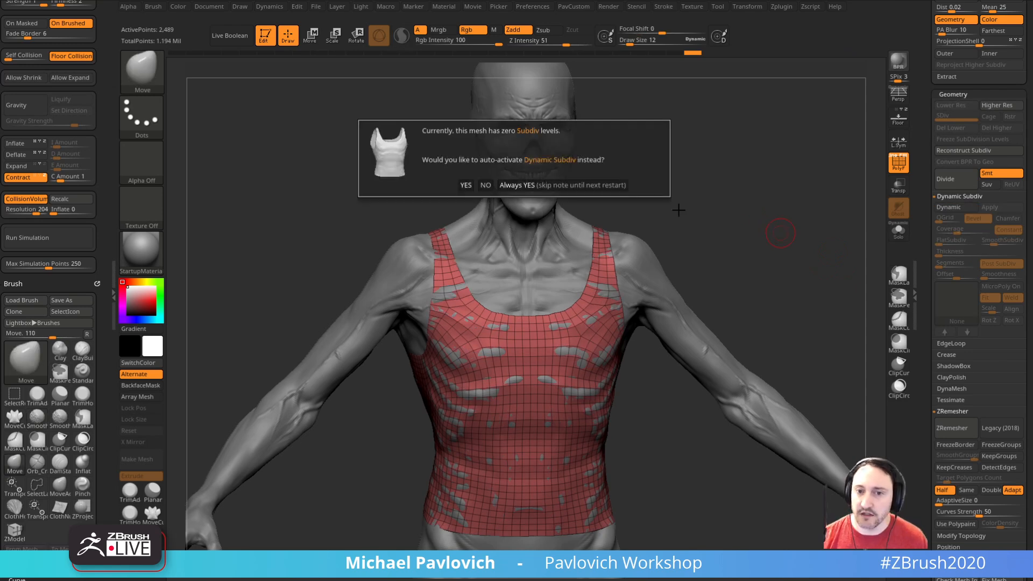
click(590, 185)
Step: Set the tank top's Dynamic Subdiv thickness to 0.00296 and hide the polyframe
drag(939, 252, 961, 252)
click(898, 161)
drag(839, 226, 665, 271)
drag(726, 233, 690, 241)
drag(752, 175, 815, 258)
click(960, 251)
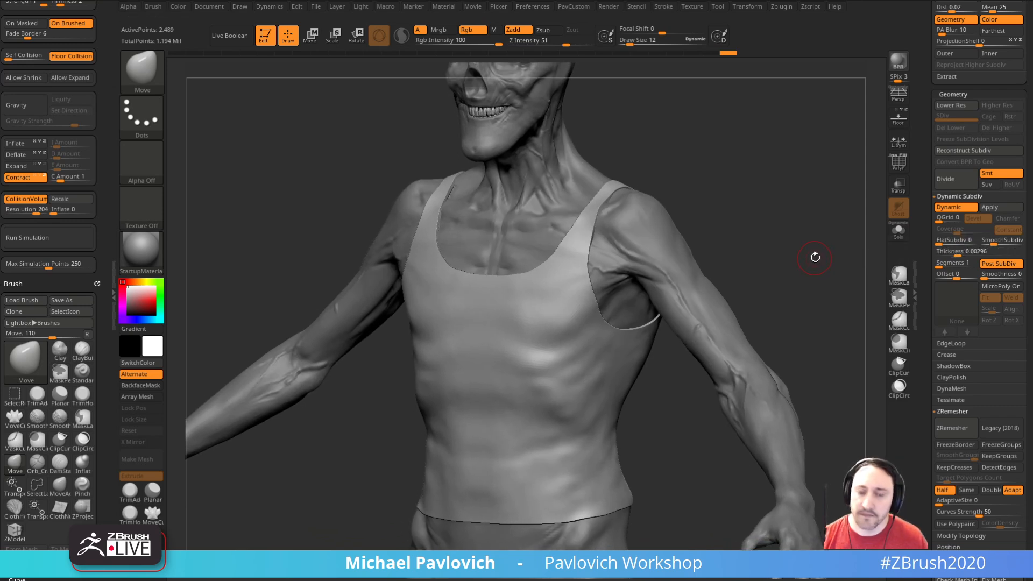
Step: Set the dynamic smooth subdivision to 0, divide the tank top to subdivision level 2, and simulate the cloth
click(986, 240)
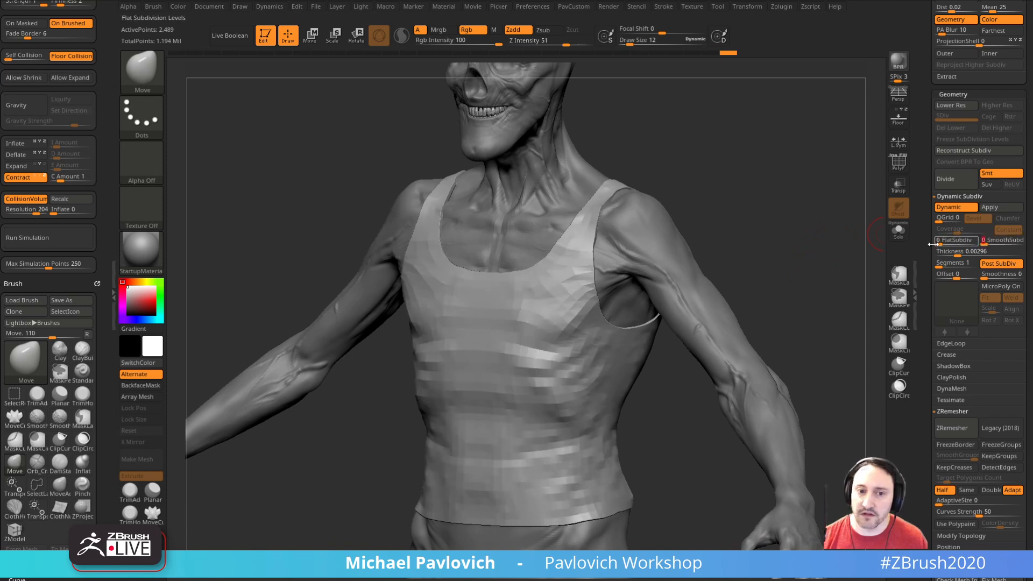
key(ctrl)
key(ctrl+d)
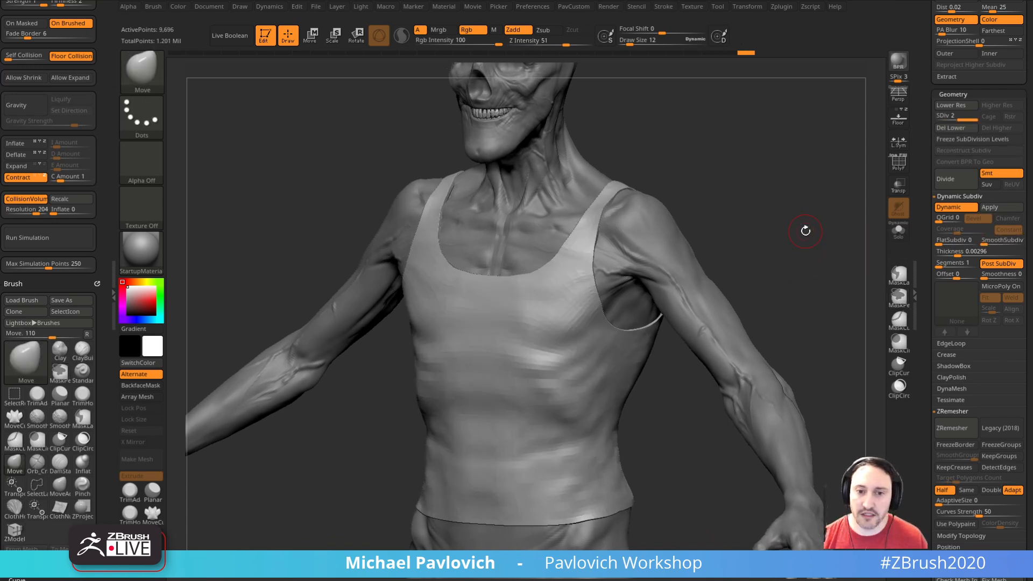
click(37, 238)
Step: Divide the tank top to subdivision level 3 and rerun the contracting cloth simulation
key(ctrl+d)
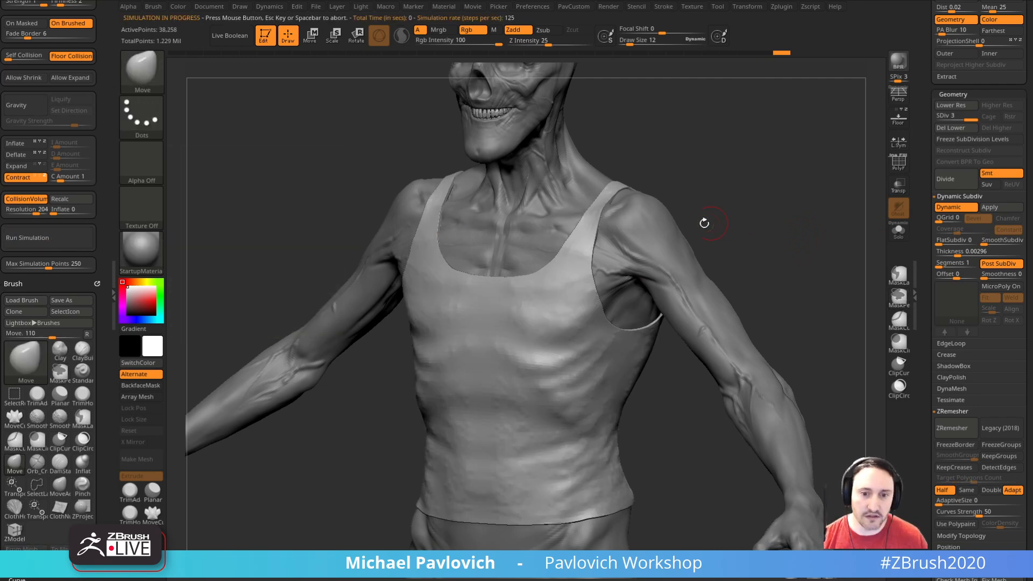
click(45, 234)
drag(783, 228, 824, 224)
drag(748, 235, 856, 272)
click(898, 231)
click(899, 233)
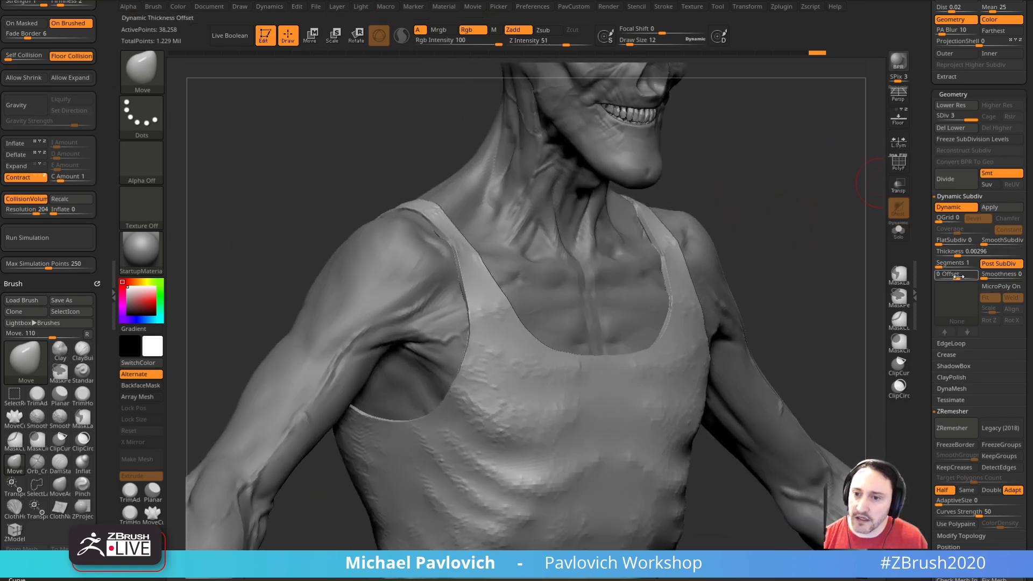
Step: Set the tank top's dynamic thickness offset to -51
drag(976, 276, 930, 279)
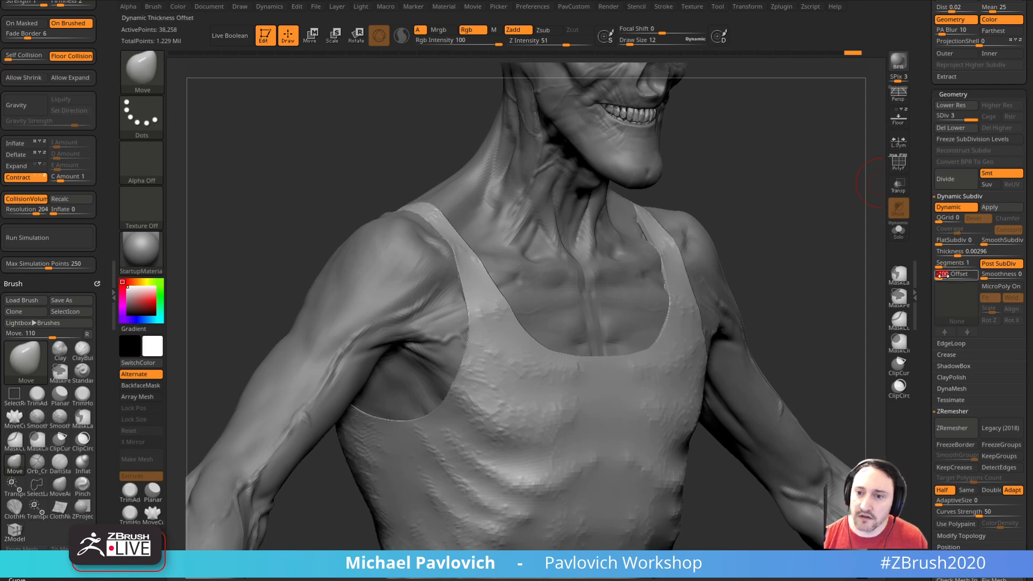
drag(948, 277, 947, 276)
drag(769, 319, 797, 240)
Step: Choose the Standard brush at a smaller size and smooth the rough simulated surface on the front of the tank top
key(b)
key(s)
key(t)
key(bracketleft)
alt+drag(702, 256, 698, 191)
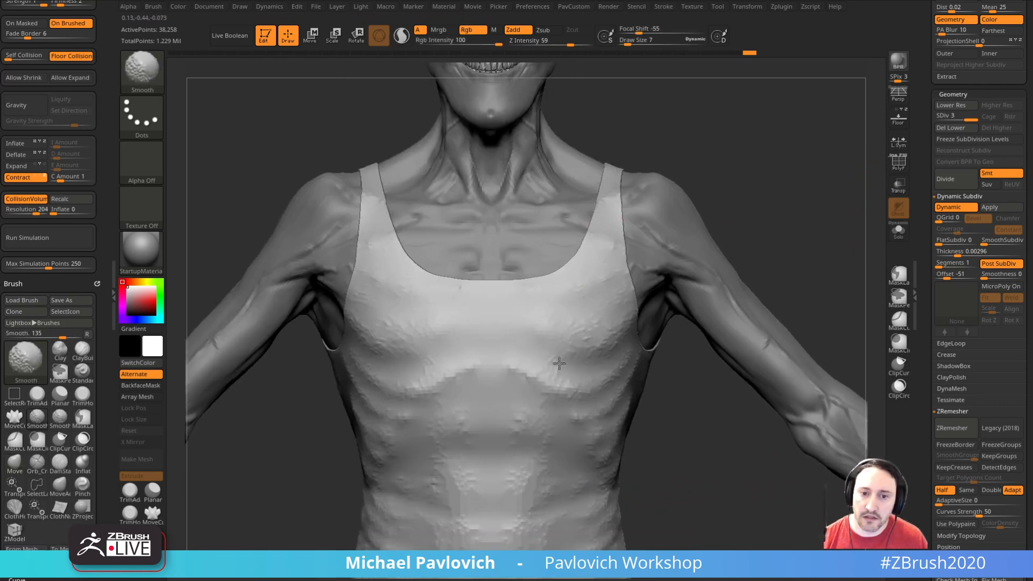
drag(750, 235, 742, 180)
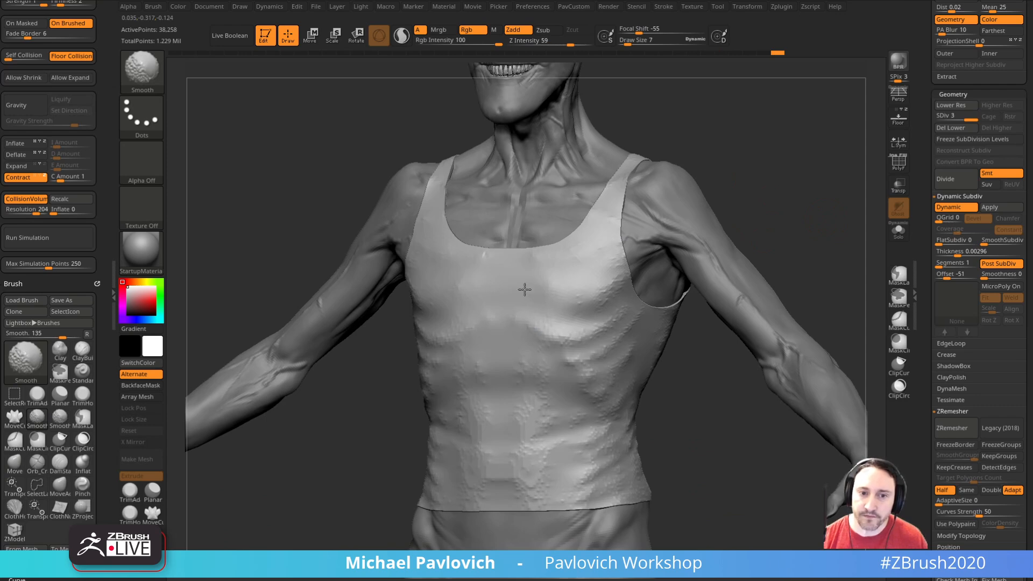
drag(724, 366, 687, 355)
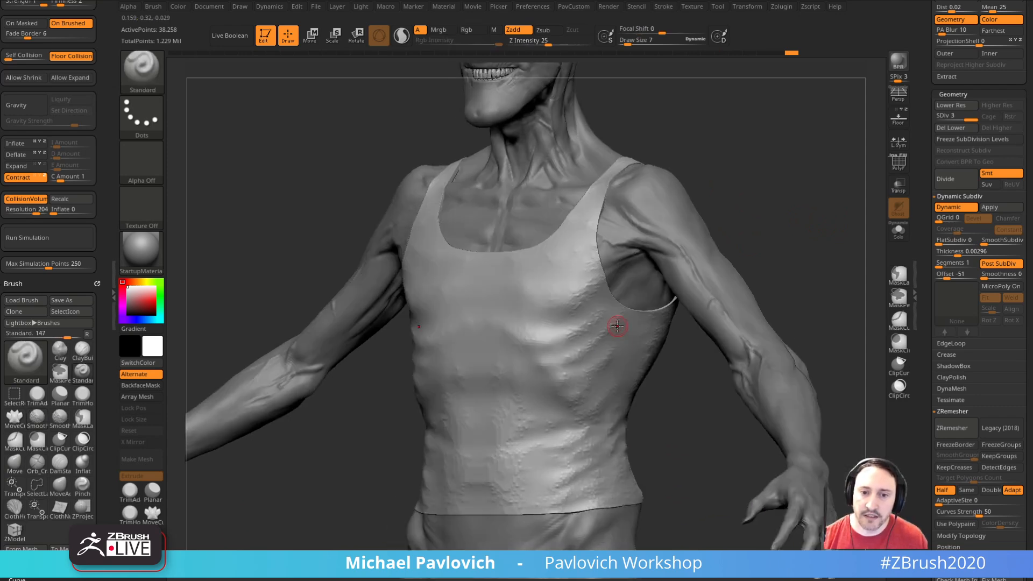
Step: Soften the rib bumps and shape broad cloth folds across the tank top's side and belly
key(s)
mouse_move(588, 342)
mouse_down()
mouse_move(580, 340)
mouse_move(605, 326)
mouse_up()
drag(688, 398, 720, 405)
mouse_move(554, 397)
shift+mouse_down()
mouse_move(483, 426)
mouse_move(498, 463)
shift+mouse_up()
mouse_move(576, 376)
shift+mouse_down()
mouse_move(495, 458)
mouse_move(504, 474)
shift+mouse_up()
drag(673, 416, 489, 408)
shift+drag(526, 468, 572, 465)
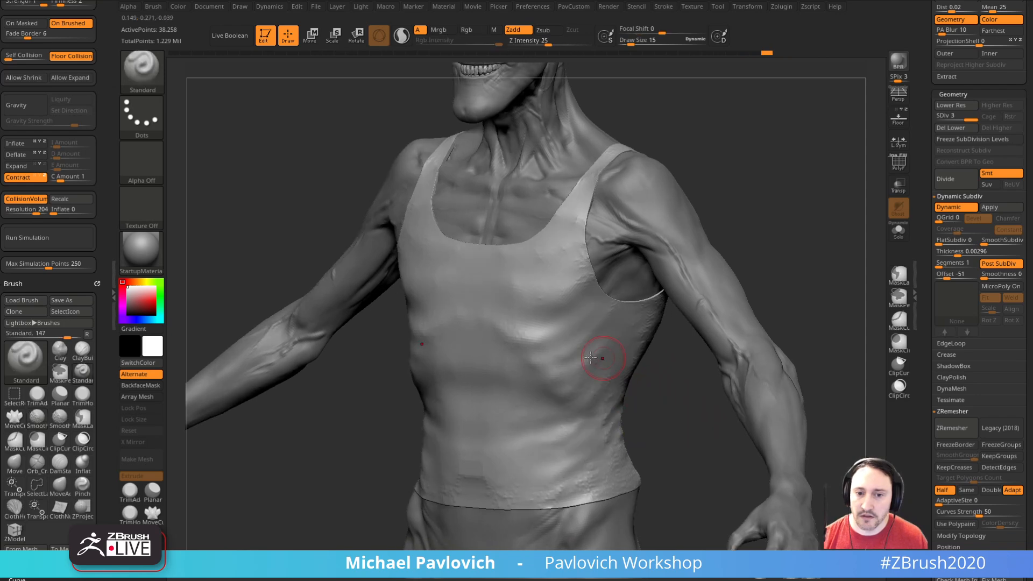
Step: Refine the tank top's surface around the shoulder straps and neckline with short brush strokes
mouse_move(800, 295)
mouse_down()
mouse_move(597, 320)
mouse_move(710, 312)
mouse_up()
drag(809, 361, 807, 226)
shift+drag(619, 249, 621, 268)
drag(519, 168, 514, 212)
shift+drag(608, 229, 602, 213)
drag(523, 170, 763, 231)
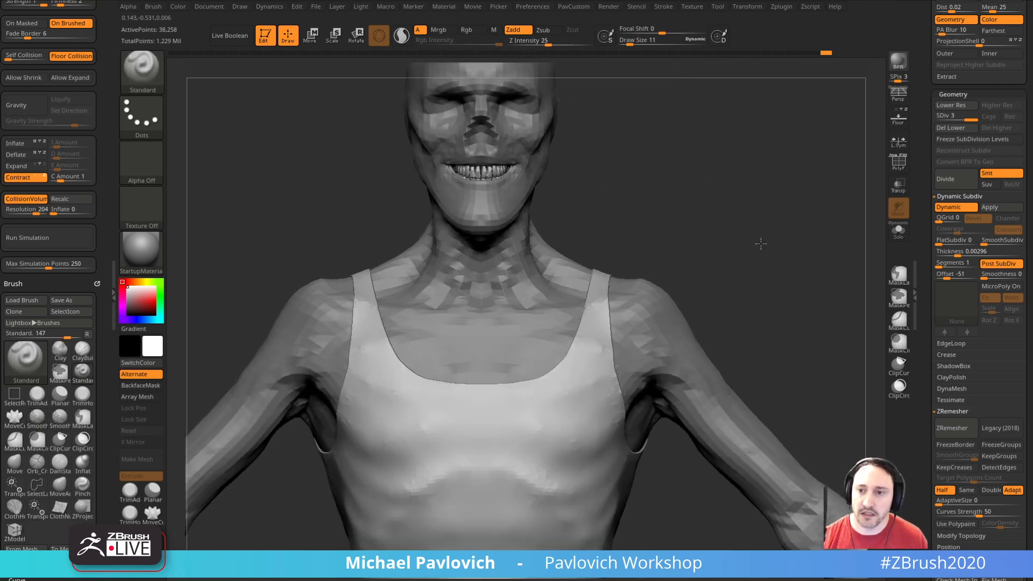
Step: Lower the tank top to subdivision level 1, show its polyframe, and turn off Dynamic Subdiv
drag(968, 117, 947, 117)
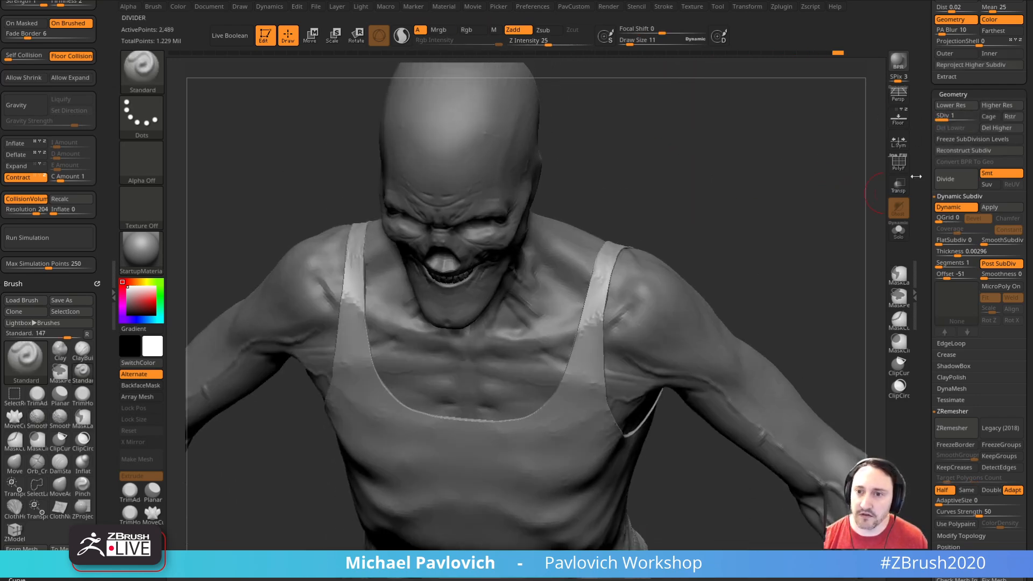
click(898, 161)
drag(770, 226, 773, 242)
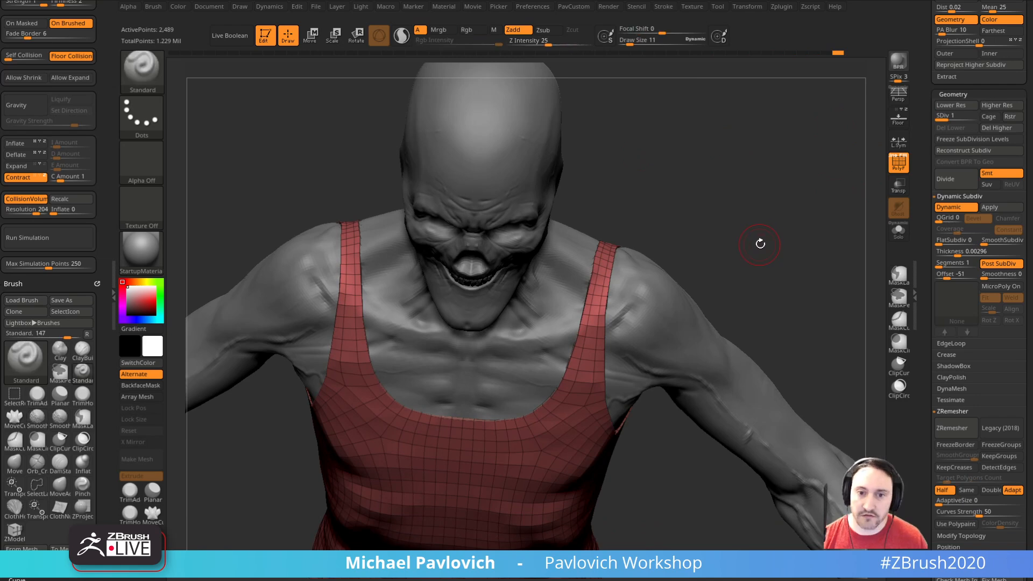
key(d)
key(shift+d)
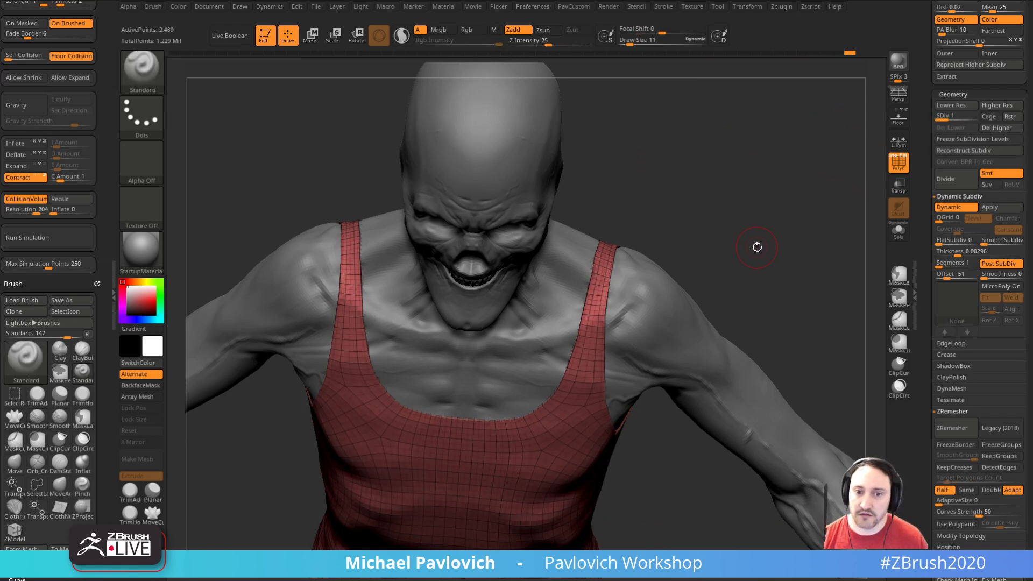
drag(887, 146, 821, 231)
click(950, 207)
mouse_move(627, 259)
mouse_down()
mouse_move(673, 261)
mouse_move(708, 212)
mouse_up()
Step: Mask all of the tank top except its shoulder straps and stretch the straps sideways with the transform gizmo under local symmetry
key(ctrl)
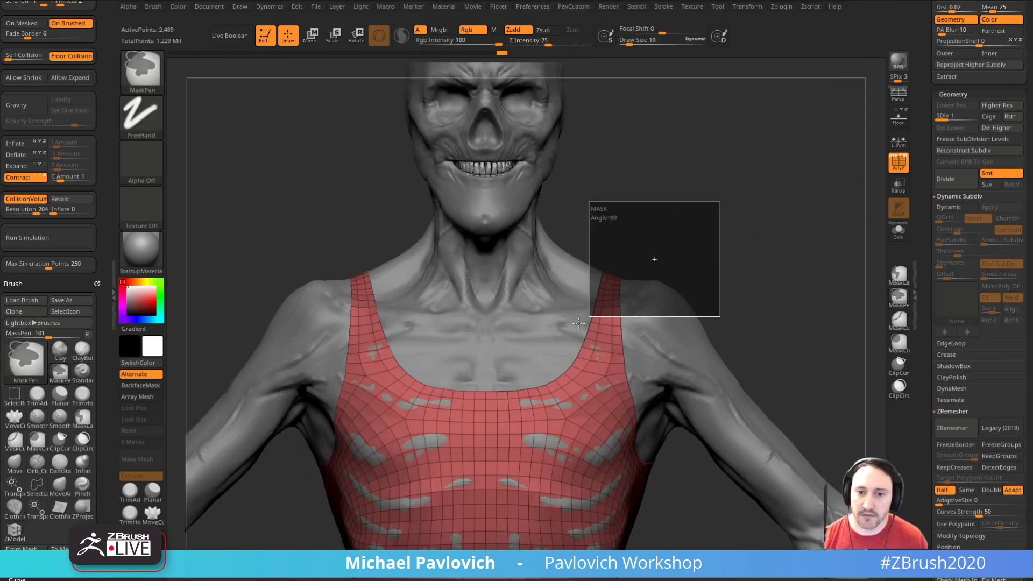
ctrl+click(604, 324)
ctrl+click(710, 230)
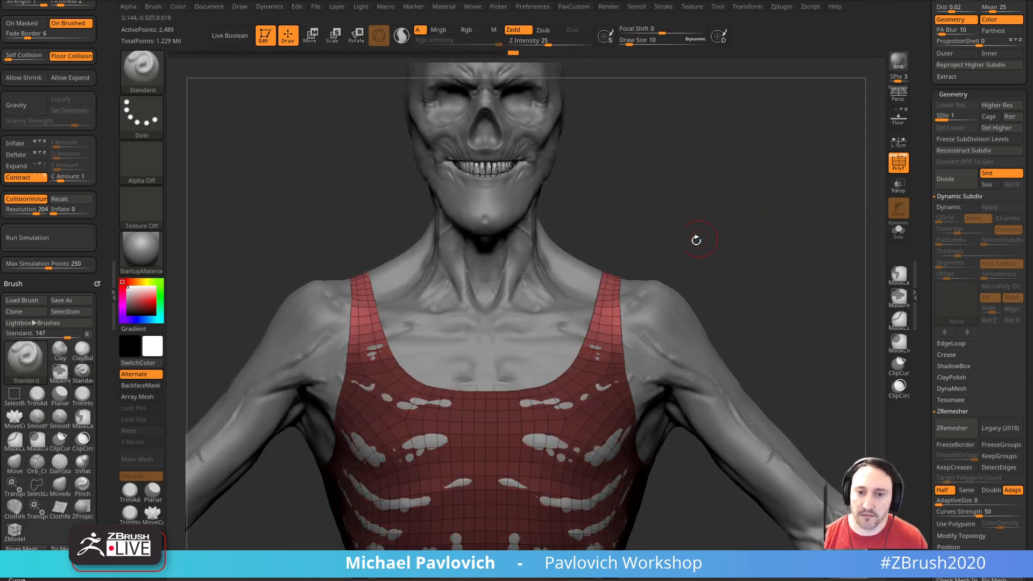
key(w)
click(614, 279)
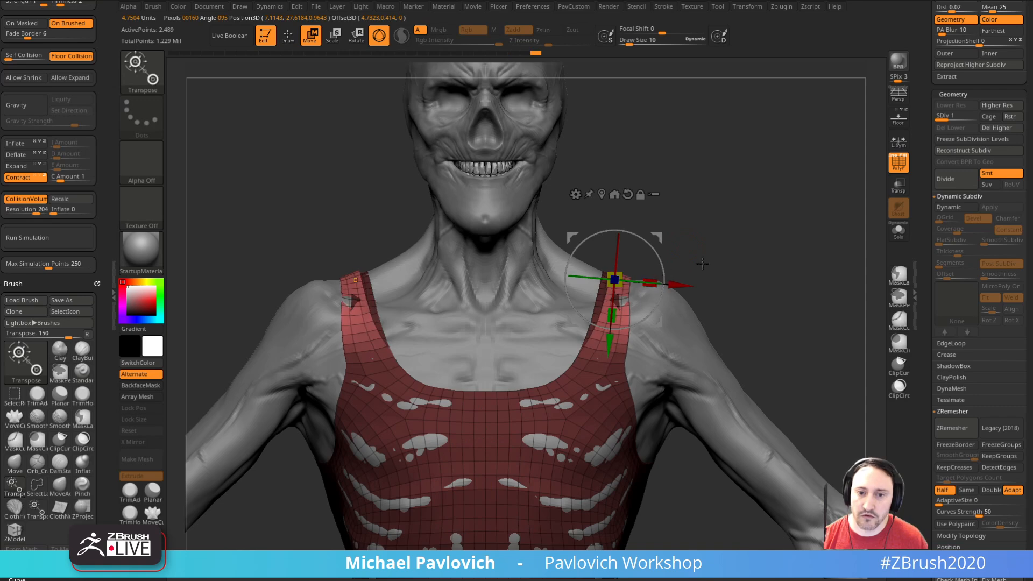
key(ctrl+z)
drag(666, 281, 707, 286)
key(q)
mouse_move(736, 264)
right_down()
mouse_move(665, 279)
mouse_move(678, 306)
right_up()
Step: Adjust the outer edge of the shoulder straps with the Move brush
key(b)
key(m)
key(v)
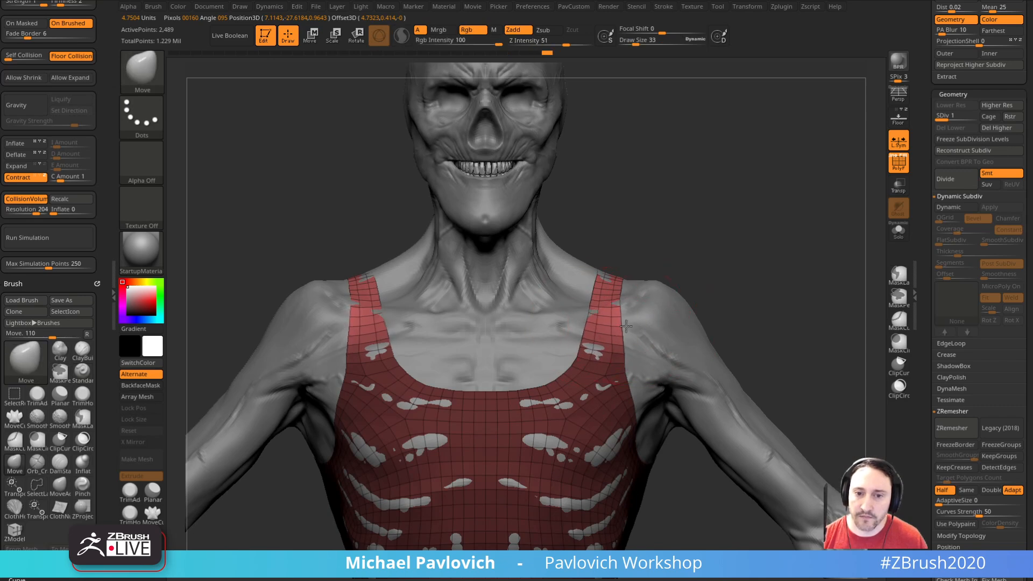
mouse_move(646, 334)
right_down()
mouse_move(784, 288)
mouse_move(886, 221)
right_up()
Step: Raise the tank top to subdivision level 3 and hide its polyframe
click(970, 118)
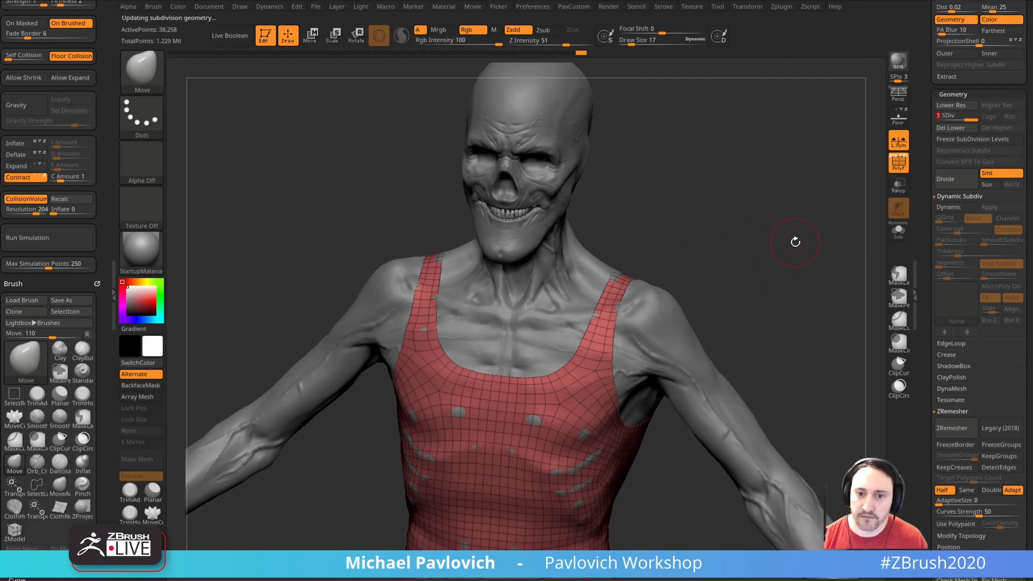
shift+right_drag(803, 241, 881, 219)
click(903, 170)
mouse_move(760, 277)
alt+right_down()
mouse_move(786, 218)
mouse_move(783, 186)
alt+right_up()
key(shift)
mouse_move(611, 342)
right_down()
mouse_move(710, 301)
mouse_move(800, 247)
right_up()
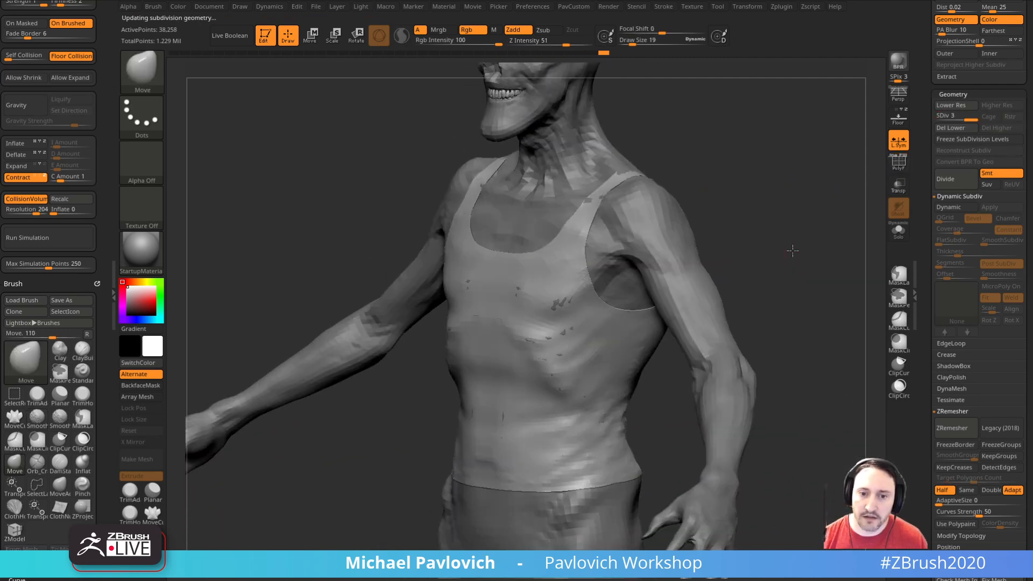
key(shift+z)
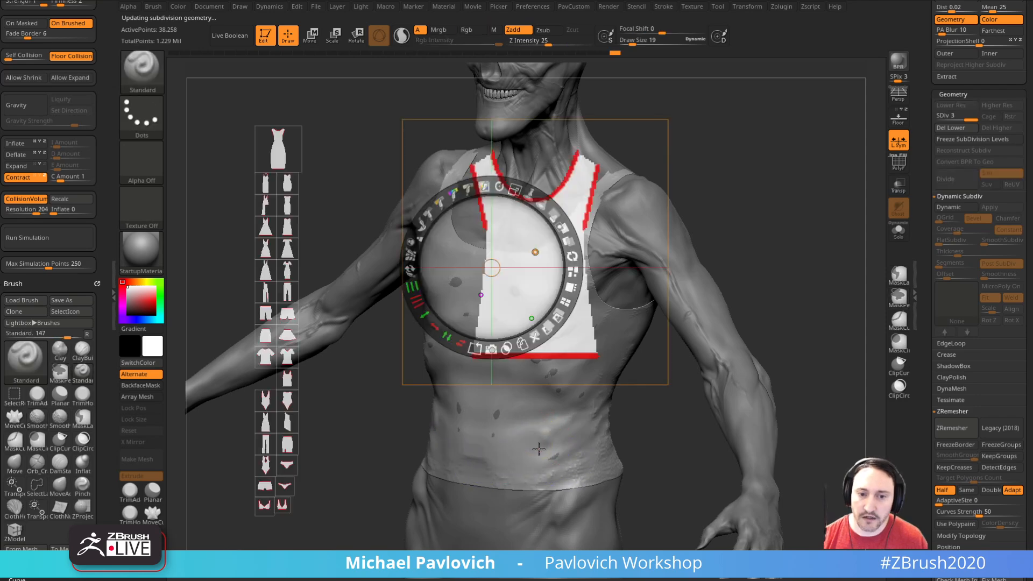
key(shift)
key(shift+z)
Step: Brush over the tank top's lower belly and turn off the cloth simulation's collision volume
mouse_move(552, 432)
alt+right_down()
mouse_move(549, 407)
mouse_move(627, 376)
mouse_move(612, 416)
alt+right_up()
key(s)
click(524, 418)
key(shift)
Step: Smooth the tank top's back surface where the body pokes through
key(shift)
click(20, 201)
mouse_move(397, 272)
right_down()
mouse_move(627, 299)
mouse_move(572, 341)
right_up()
key(shift)
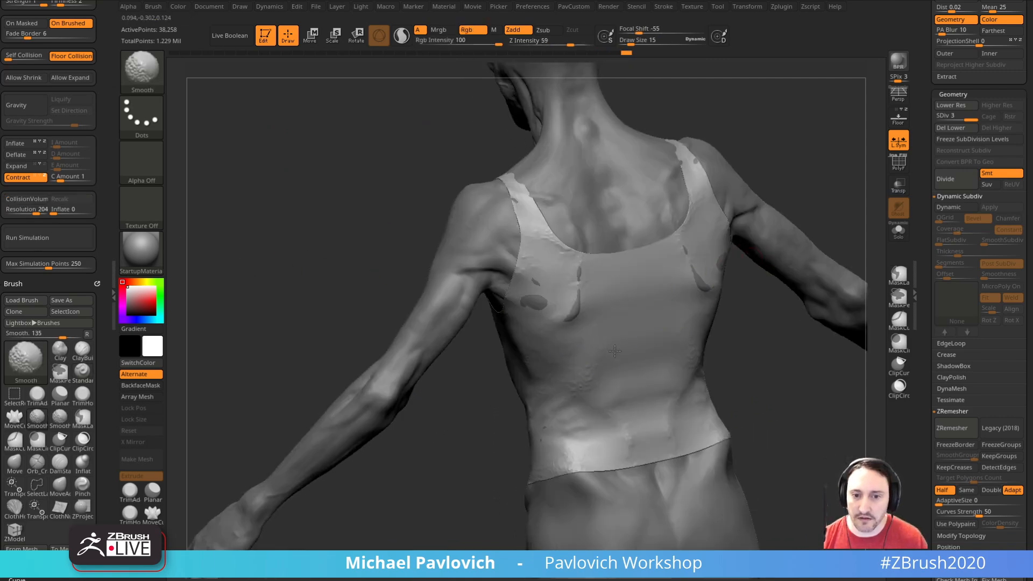
key(shift)
mouse_move(606, 403)
right_down()
mouse_move(796, 172)
mouse_move(623, 224)
right_up()
mouse_move(590, 280)
right_down()
mouse_move(796, 150)
mouse_move(720, 161)
mouse_move(766, 157)
right_up()
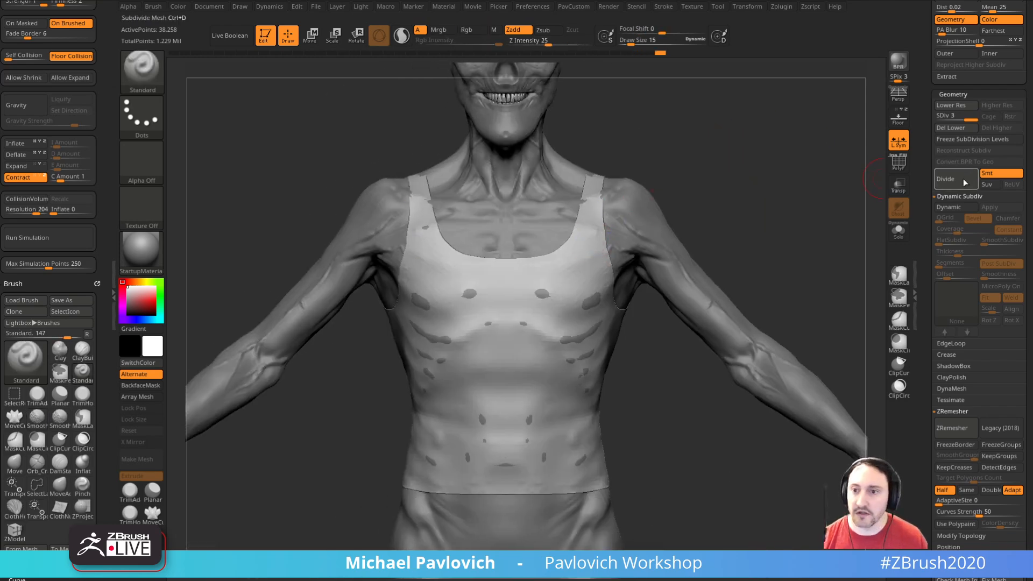
Step: Turn on Dynamic Subdiv for the tank top and lower it to subdivision level 2
click(948, 207)
right_drag(795, 249, 703, 318)
click(956, 117)
ctrl+right_drag(699, 395, 685, 394)
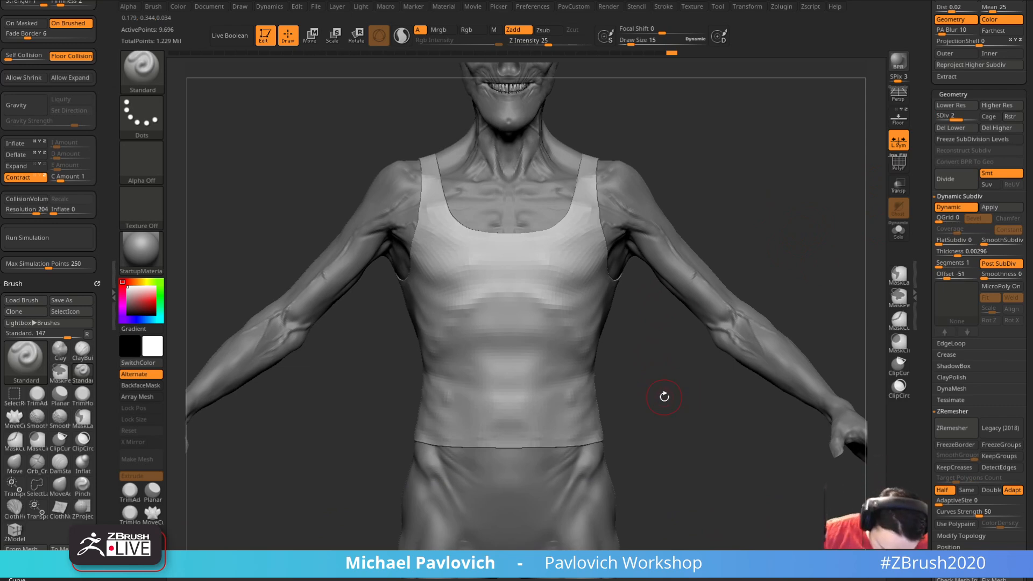
Step: Mask the tank top except its lower midsection and choose the TransposeCloth brush
right_drag(657, 319, 456, 387)
ctrl+drag(391, 330, 628, 419)
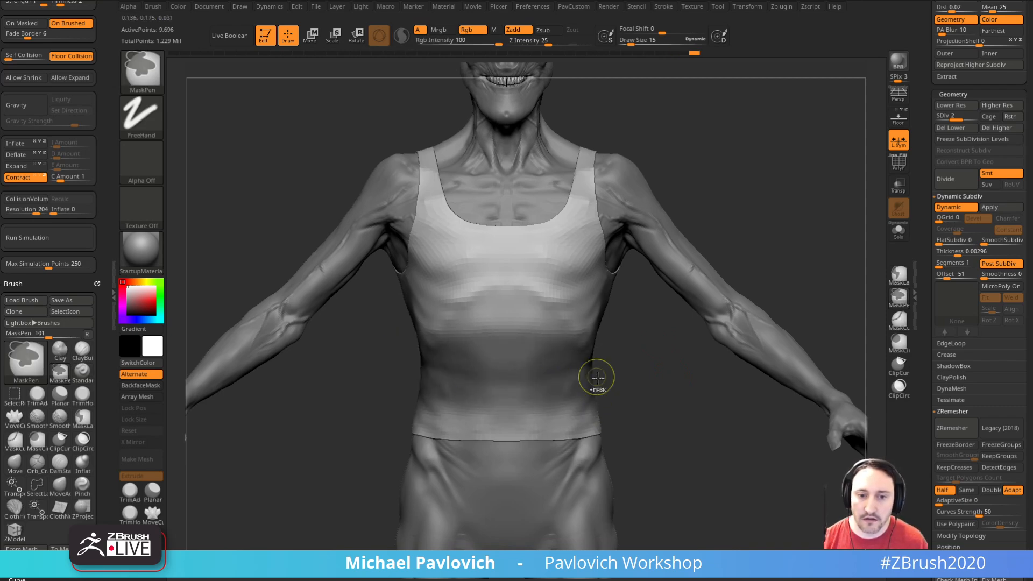
ctrl+click(662, 383)
key(w)
key(b)
key(t)
key(c)
Step: Enable Expand in the cloth dynamics, isolate the tank top, and bunch its waist into folds with TransposeCloth
drag(510, 371, 511, 328)
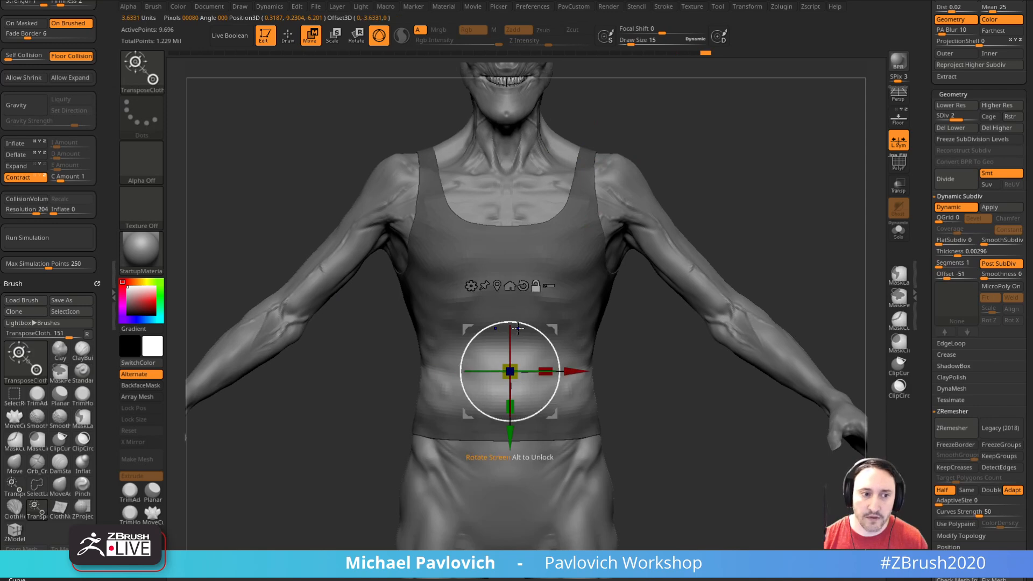
click(26, 167)
drag(510, 407, 512, 401)
click(898, 232)
drag(724, 321, 698, 331)
drag(507, 408, 506, 404)
key(q)
mouse_move(719, 334)
mouse_down()
mouse_move(797, 306)
mouse_move(729, 296)
mouse_move(768, 276)
mouse_move(761, 341)
mouse_up()
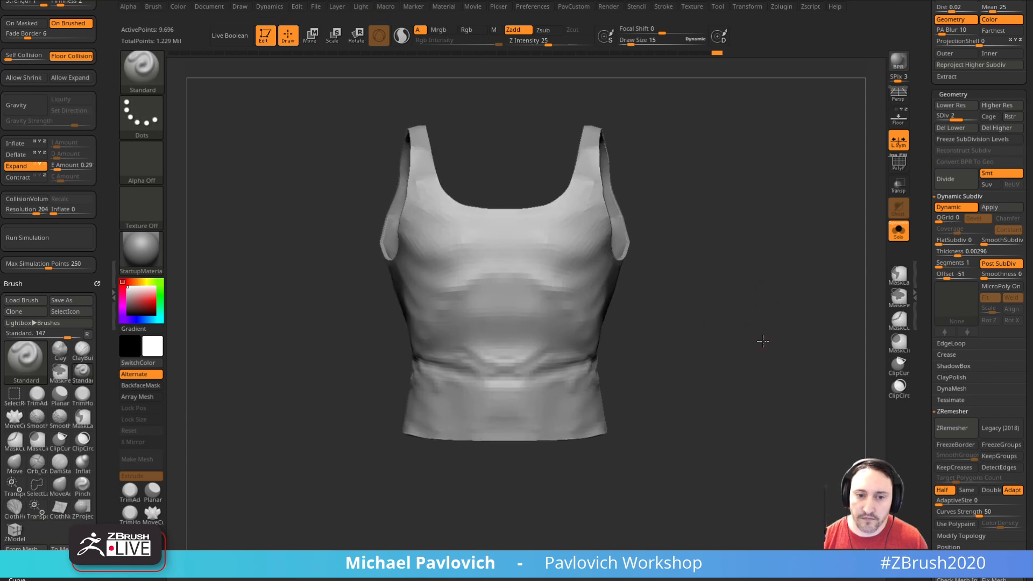
Step: Reshape the waist folds and side contour with the Move brush at a smaller size
key(b)
key(m)
key(v)
key(bracketleft)
drag(544, 343, 551, 346)
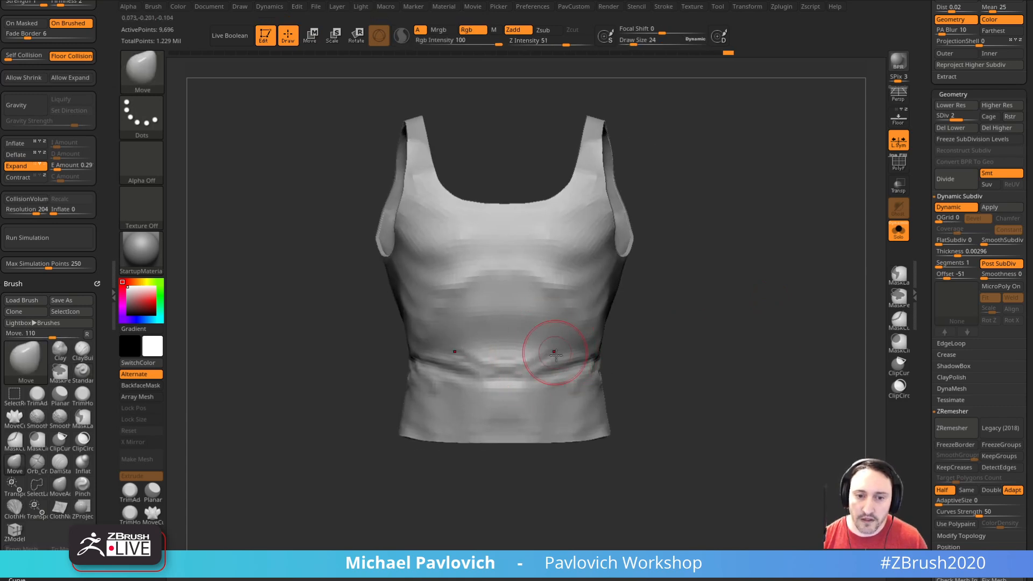
drag(598, 383, 600, 390)
drag(667, 395, 607, 393)
key(bracketleft)
mouse_move(731, 358)
alt+mouse_down()
mouse_move(703, 353)
mouse_move(700, 371)
alt+mouse_up()
Step: Raise the tank top to subdivision level 3 and build up the side waist folds with the Standard brush
key(b)
key(s)
key(t)
key(d)
drag(587, 371, 578, 368)
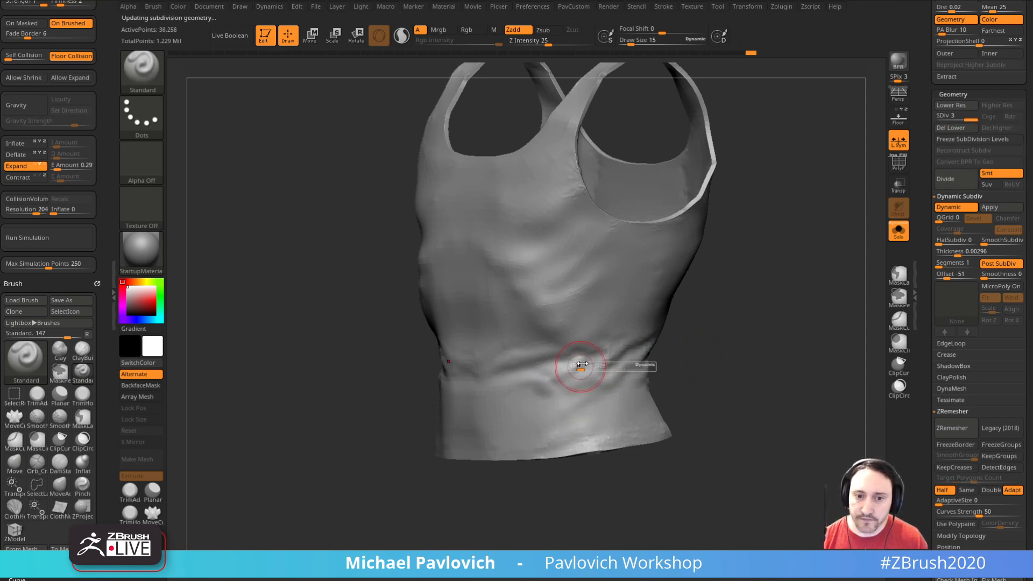
drag(654, 365, 697, 363)
key(bracketleft)
mouse_move(626, 364)
mouse_down()
mouse_move(687, 355)
mouse_move(542, 376)
mouse_move(517, 357)
mouse_up()
Step: Smooth and soften the new wrinkles around the tank top's waist
key(shift)
key(shift)
mouse_move(553, 397)
mouse_down()
mouse_move(604, 346)
mouse_move(573, 374)
mouse_up()
Step: Refine the tank top's surface around the upper chest and along the side of the waist
key(shift)
mouse_move(636, 348)
mouse_down()
mouse_move(570, 358)
mouse_move(581, 348)
mouse_up()
mouse_move(678, 352)
mouse_down()
mouse_move(617, 363)
mouse_move(553, 421)
mouse_up()
drag(711, 293, 752, 274)
key(shift)
shift+drag(546, 187, 541, 210)
drag(403, 372, 427, 394)
mouse_move(550, 179)
shift+mouse_down()
mouse_move(577, 204)
mouse_move(556, 276)
shift+mouse_up()
mouse_move(419, 371)
mouse_down()
mouse_move(480, 386)
mouse_move(509, 302)
mouse_up()
drag(581, 280, 747, 312)
Step: Sculpt finer creases across the side waist and reduce the Standard brush's draw size to 6
mouse_move(579, 371)
mouse_down()
mouse_move(636, 355)
mouse_move(586, 371)
mouse_up()
shift+drag(517, 395, 560, 380)
drag(635, 358, 597, 372)
drag(542, 392, 500, 414)
drag(609, 375, 651, 373)
key(s)
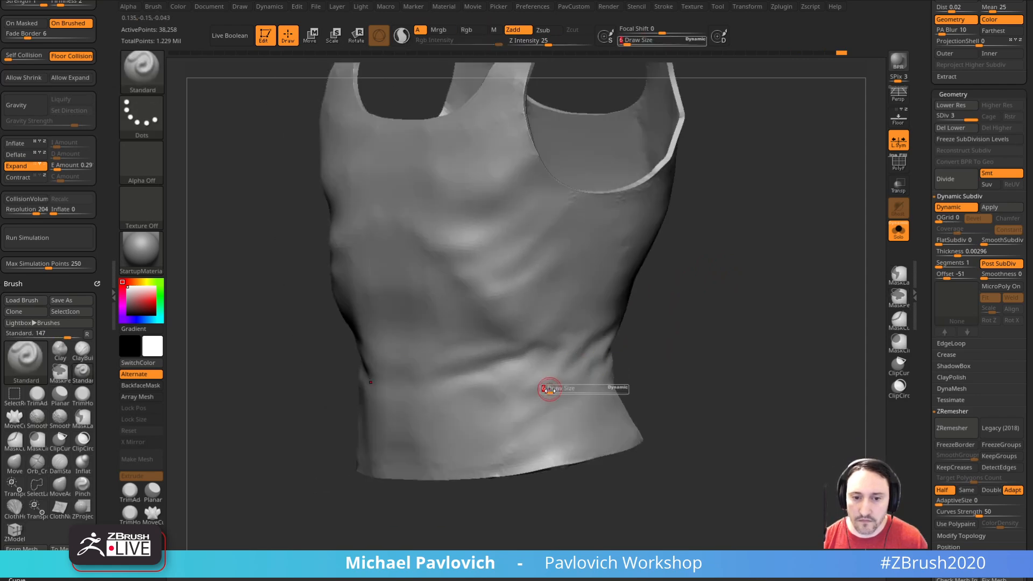
drag(545, 401, 562, 391)
key(5)
key(5)
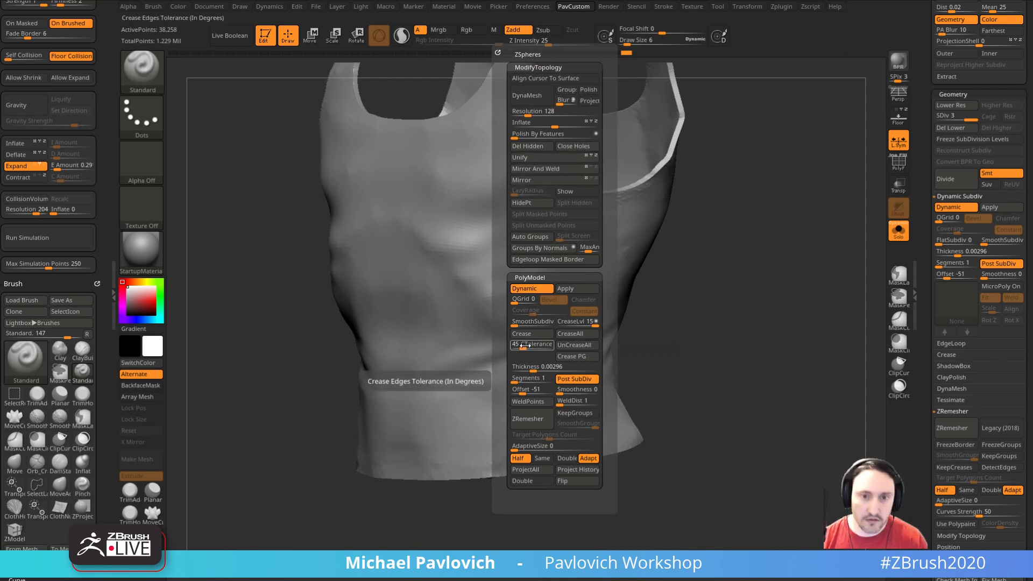
Step: Extend the creases across the tank top's lower side toward the hem with small brush strokes
drag(702, 309, 734, 286)
shift+drag(585, 372, 570, 375)
mouse_move(718, 334)
mouse_down()
mouse_move(555, 385)
mouse_move(574, 365)
mouse_move(561, 380)
mouse_up()
mouse_move(684, 280)
mouse_down()
mouse_move(676, 309)
mouse_move(646, 313)
mouse_up()
drag(529, 374, 470, 422)
drag(686, 344, 627, 353)
shift+drag(500, 406, 476, 419)
drag(620, 351, 677, 350)
shift+drag(536, 407, 518, 456)
Step: Sharpen the waist folds and blend them up into the tank top's midsection
mouse_move(675, 366)
mouse_down()
mouse_move(768, 283)
mouse_move(745, 267)
mouse_up()
mouse_move(531, 377)
mouse_down()
mouse_move(603, 359)
mouse_move(566, 385)
mouse_up()
right_drag(613, 369, 574, 388)
shift+drag(610, 369, 514, 405)
shift+drag(565, 334, 527, 341)
shift+drag(474, 306, 543, 179)
Step: Bring the body back into view around the tank top and enlarge the Standard brush
key(f)
mouse_move(696, 228)
shift+mouse_down()
mouse_move(850, 248)
mouse_move(809, 291)
mouse_move(789, 266)
mouse_move(858, 237)
mouse_move(758, 272)
mouse_move(782, 246)
mouse_move(814, 289)
mouse_move(767, 249)
shift+mouse_up()
click(899, 231)
key(s)
alt+drag(628, 326, 592, 353)
key(s)
drag(499, 371, 507, 372)
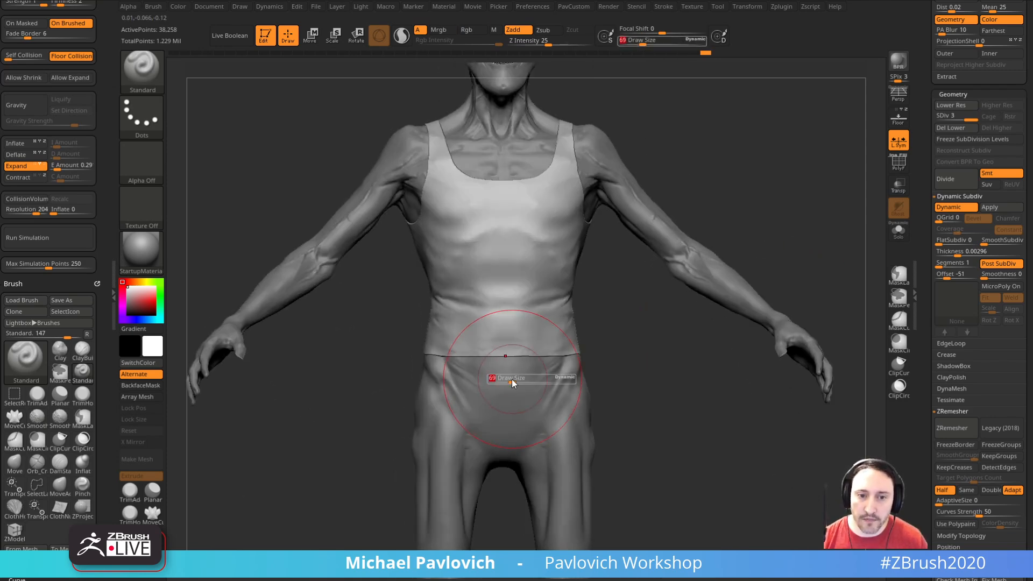
Step: Examine how the tank top fits the figure from the back, front, full length and close up
mouse_move(694, 375)
mouse_down()
mouse_move(617, 384)
mouse_move(527, 355)
mouse_up()
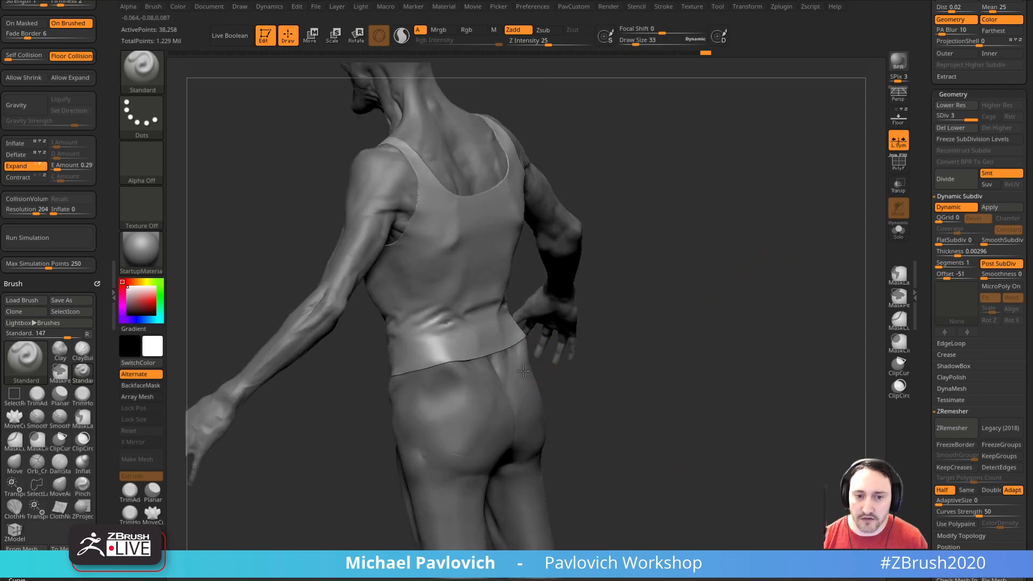
alt+drag(648, 336, 647, 320)
shift+drag(647, 321, 739, 323)
alt+drag(694, 357, 772, 314)
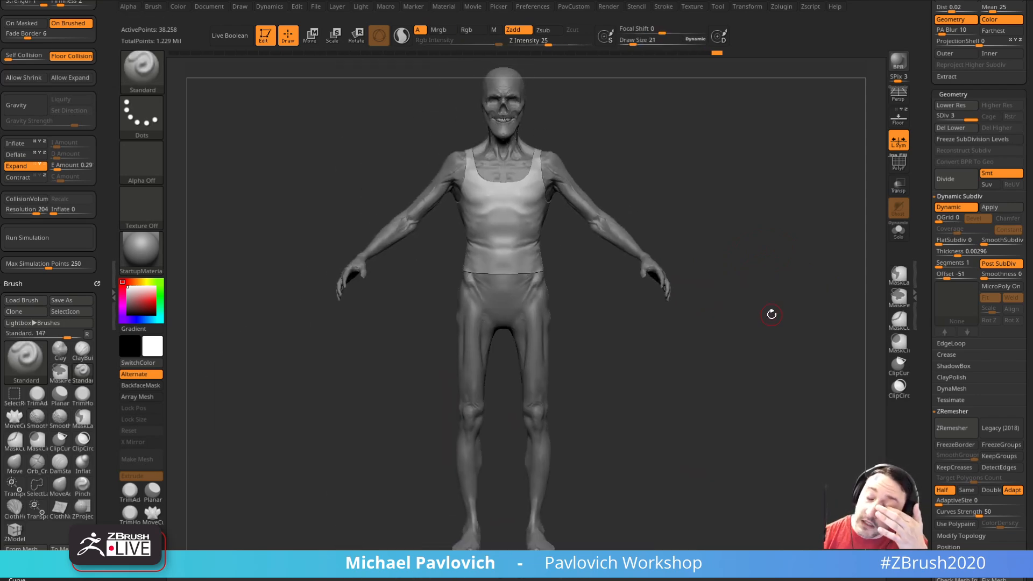
key(s)
alt+drag(741, 318, 698, 349)
key(s)
mouse_move(698, 348)
alt+mouse_down()
mouse_move(702, 360)
mouse_move(742, 341)
alt+mouse_up()
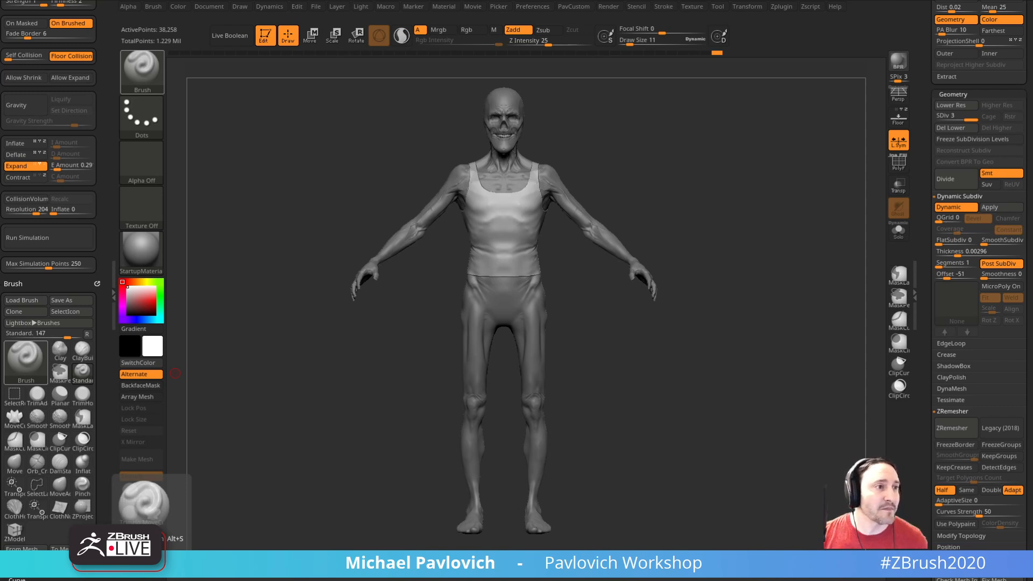
mouse_move(800, 173)
mouse_down()
mouse_move(858, 180)
mouse_move(801, 403)
mouse_move(750, 292)
mouse_move(733, 288)
mouse_move(769, 281)
mouse_move(791, 301)
mouse_move(754, 260)
mouse_move(597, 300)
mouse_up()
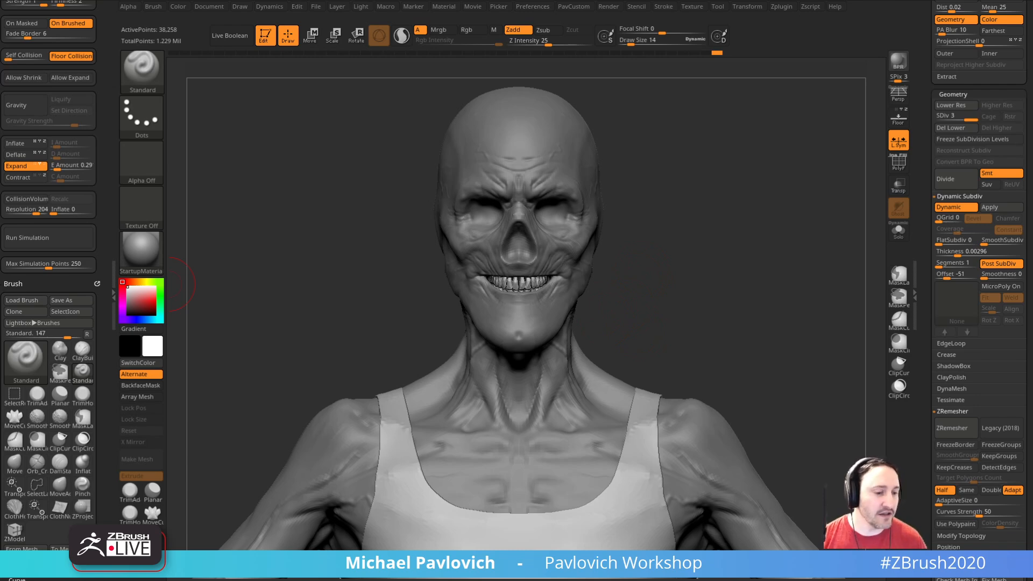
Step: Switch to the Chrome browser and view the YouTube channel's created playlists
drag(473, 580, 743, 23)
click(448, 36)
triple_click(408, 37)
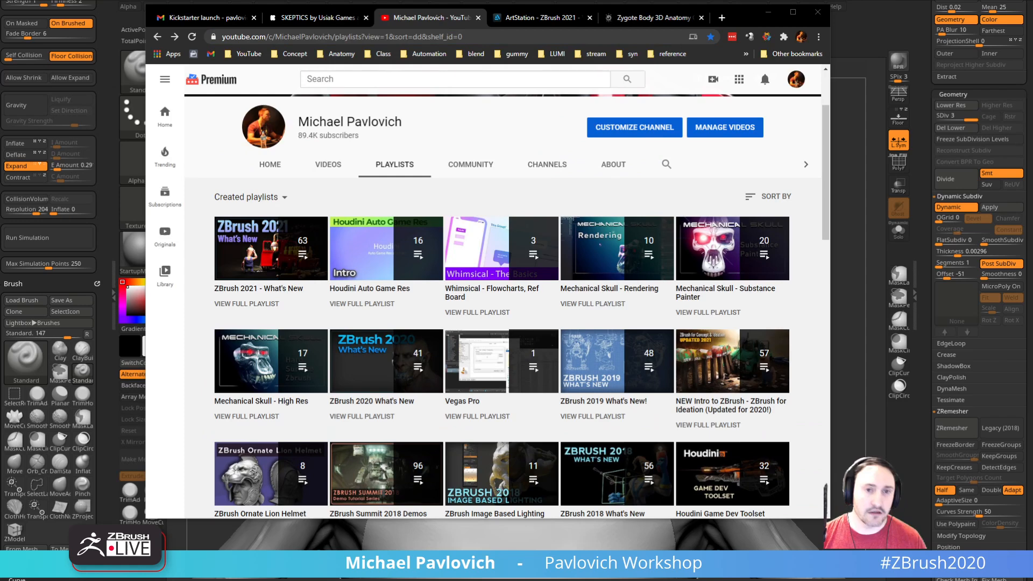
Step: Open the ZBrush for Concept & Ideation artwork from the ArtStation portfolio and browse its embedded video playlist
click(541, 18)
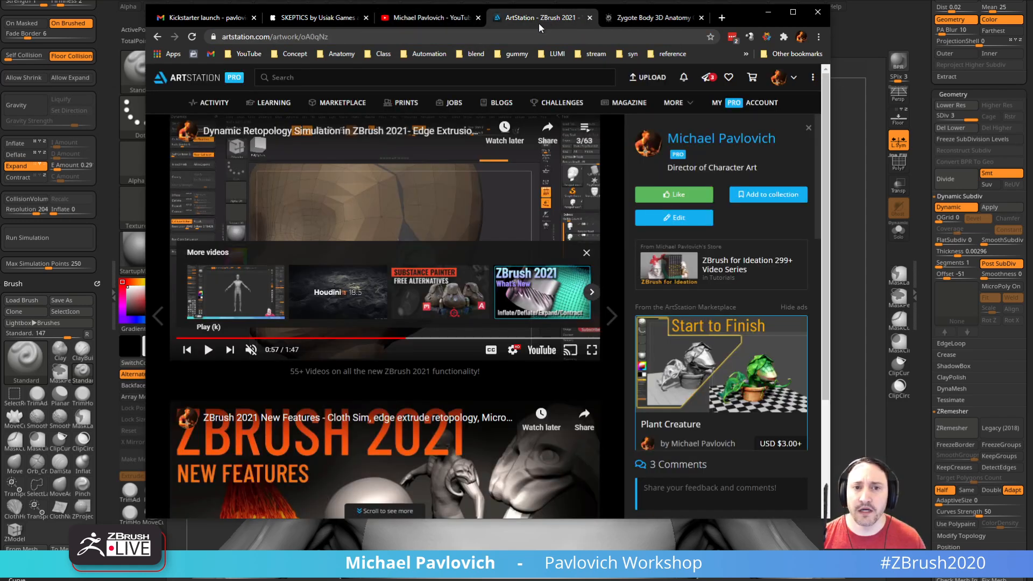
click(158, 37)
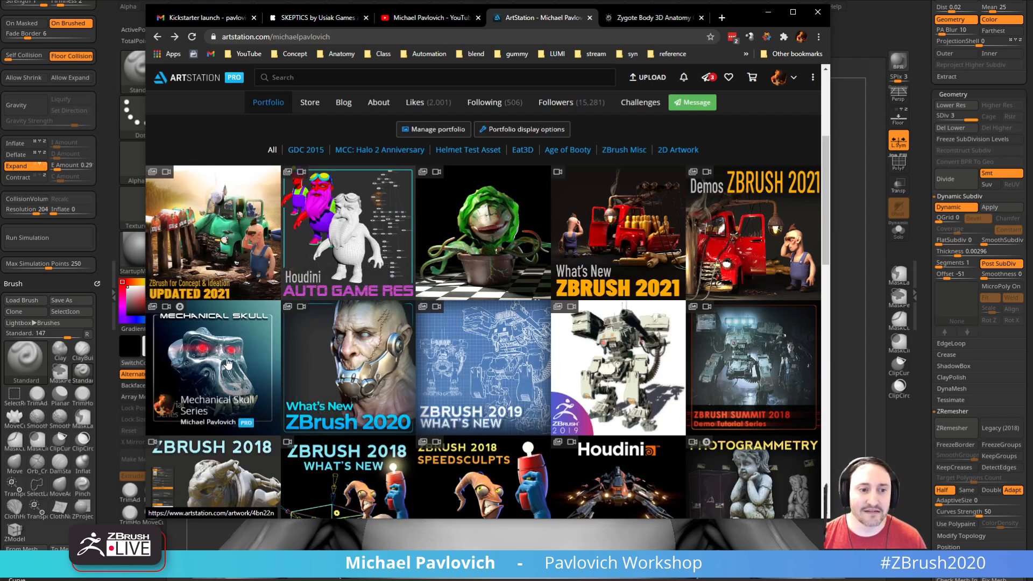
click(203, 218)
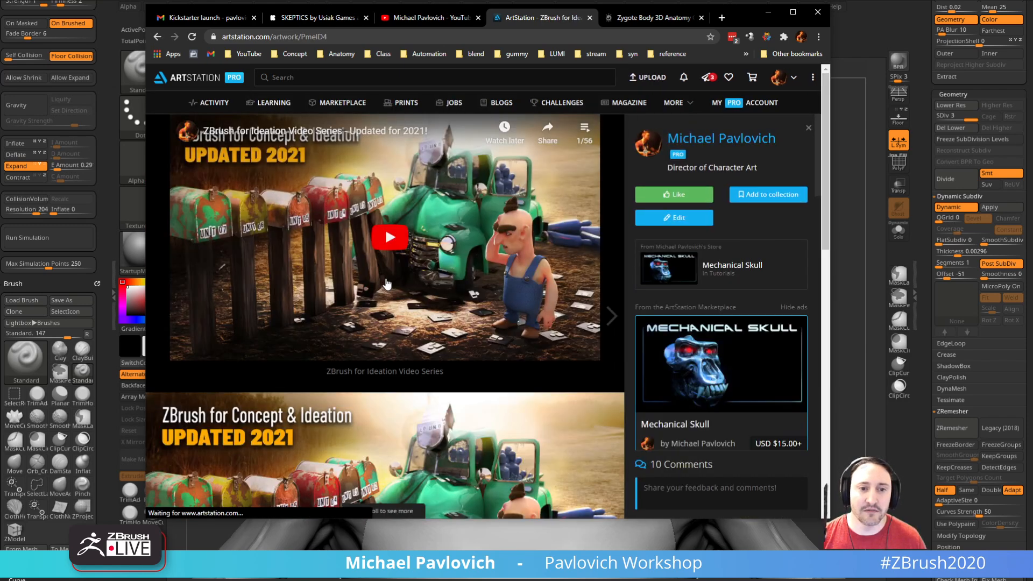
click(585, 132)
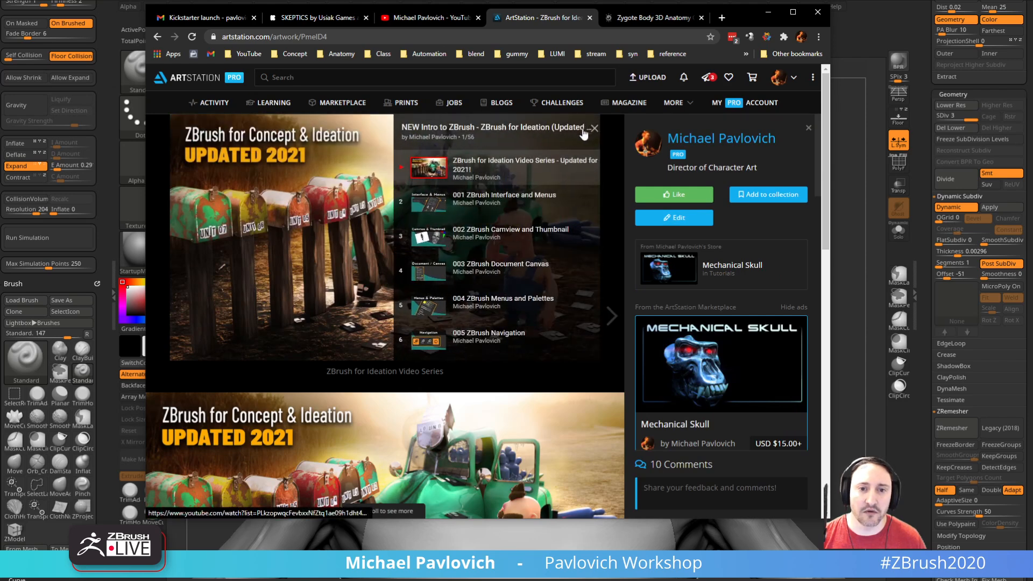
scroll(531, 189, down, 5)
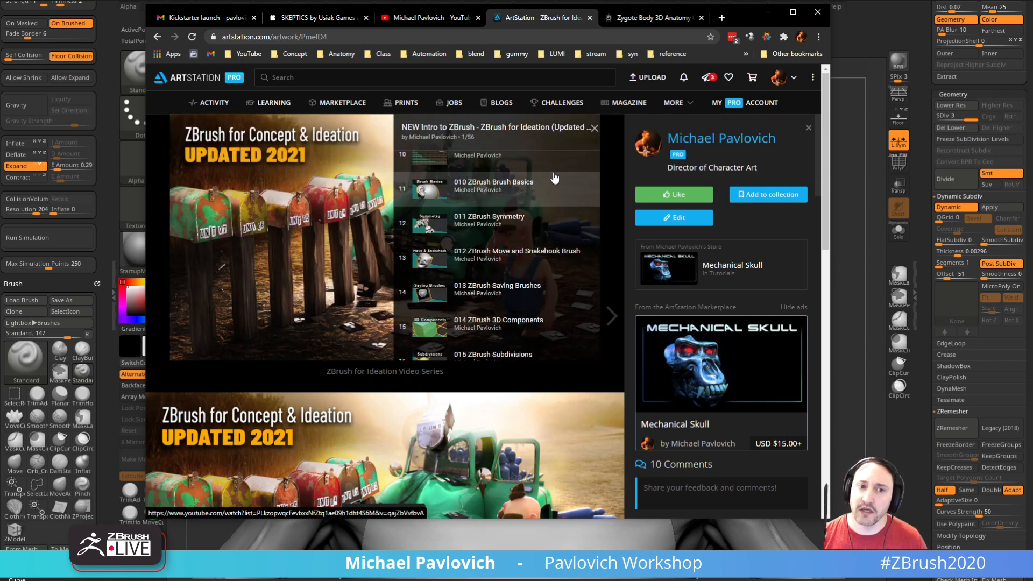
Step: Return to the ArtStation portfolio, reopen the ZBrush for Concept & Ideation artwork, and look through its playlist's lessons again
click(158, 37)
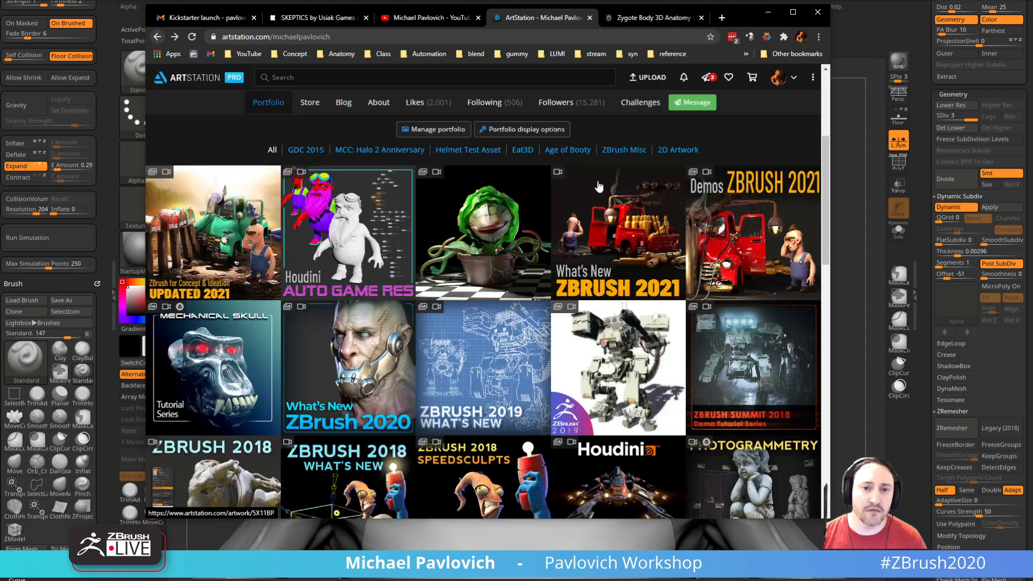
click(212, 218)
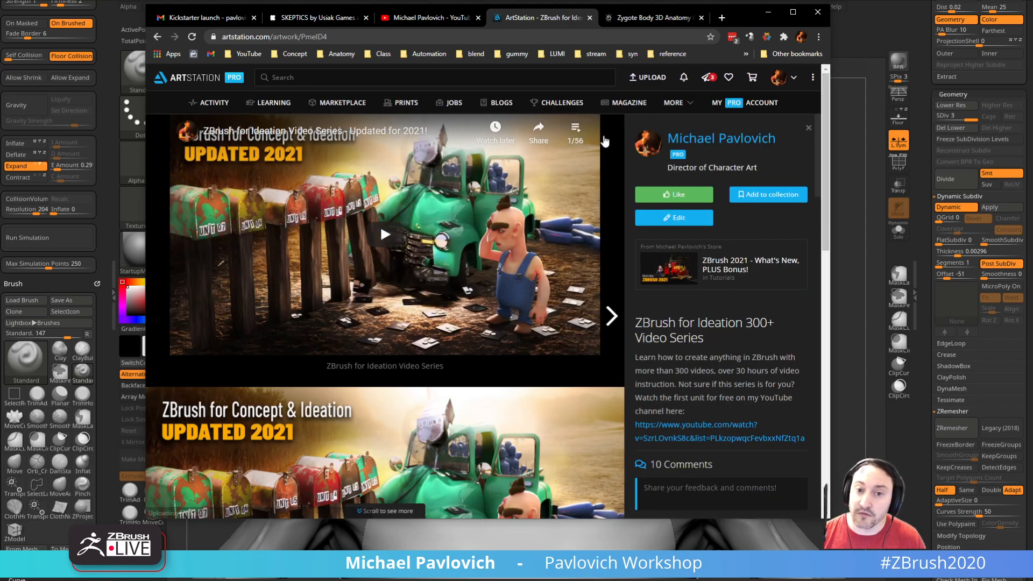
click(583, 130)
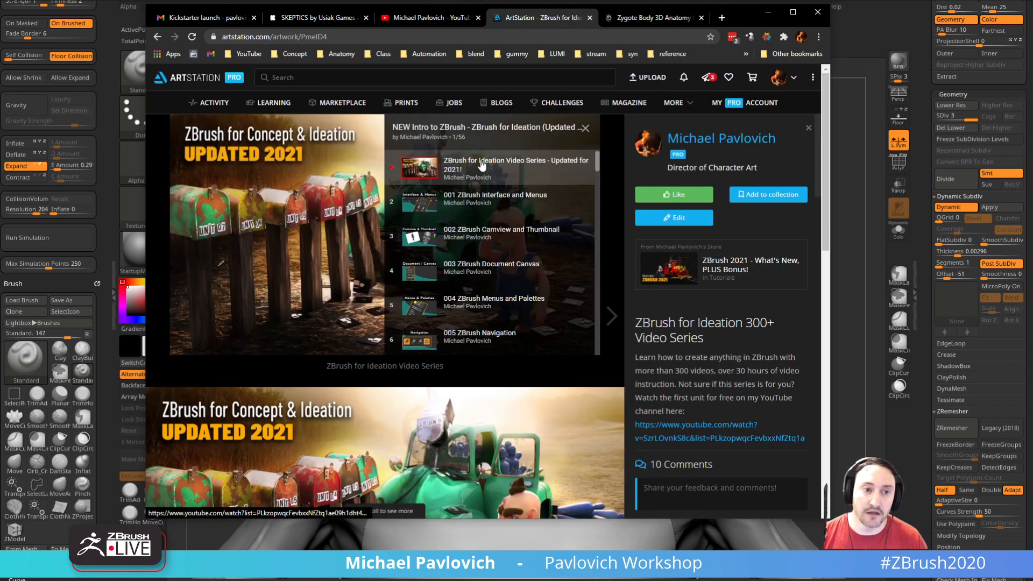
scroll(487, 178, down, 20)
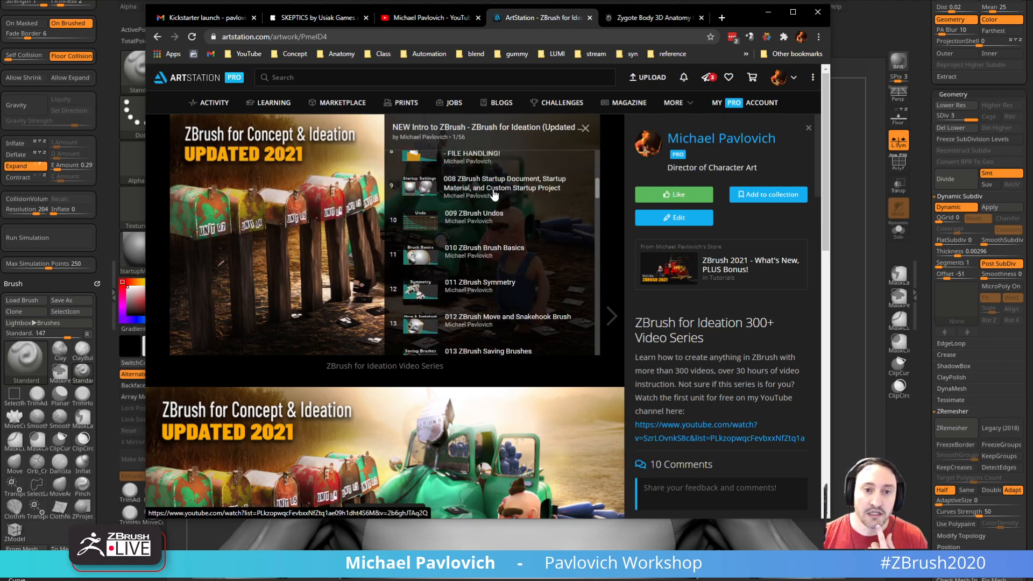
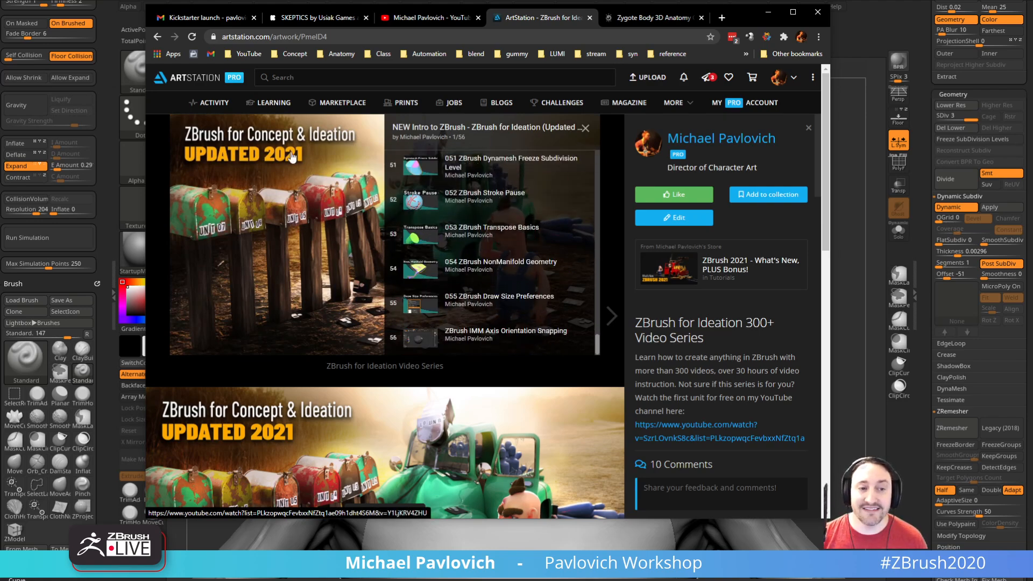
Step: Open the What's New ZBrush 2021 post from the ArtStation portfolio and look through its embedded video playlist
click(585, 128)
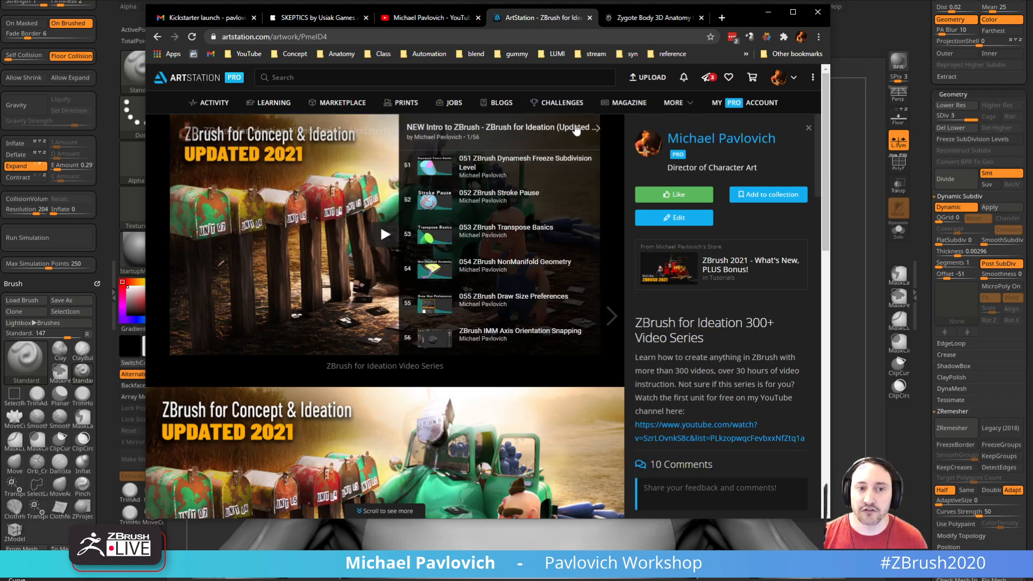
click(157, 38)
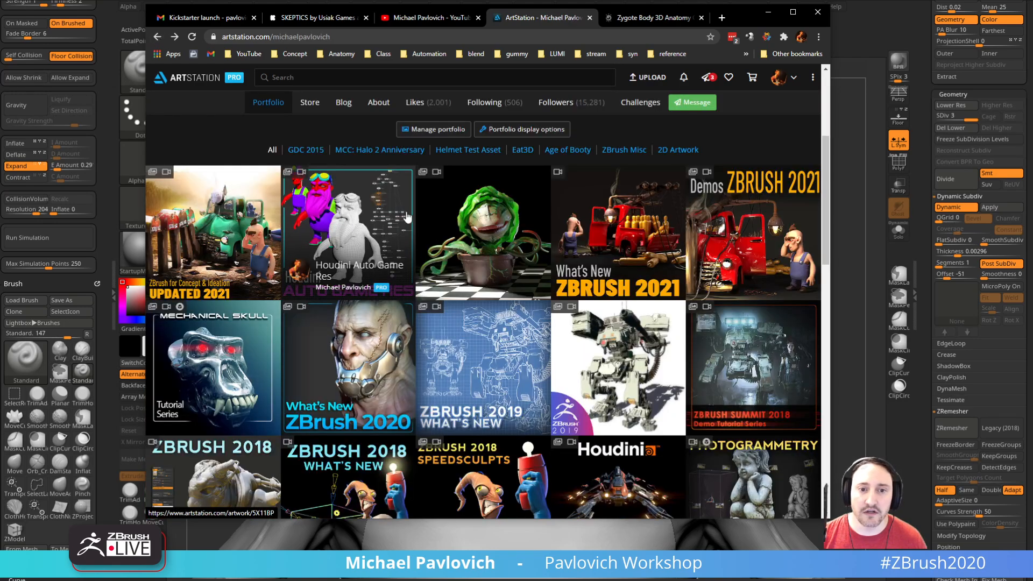
click(598, 215)
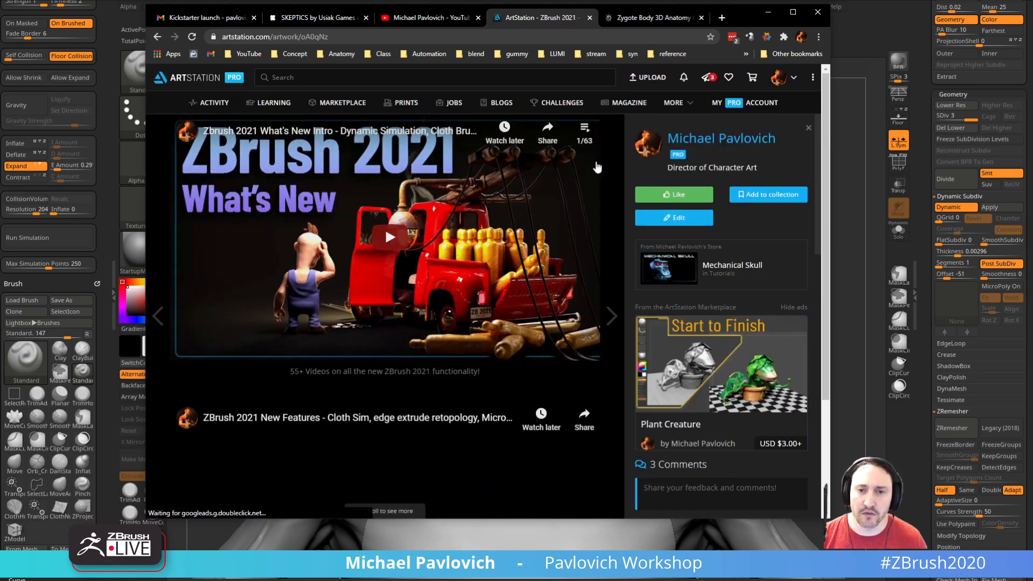
click(586, 125)
scroll(530, 262, down, 12)
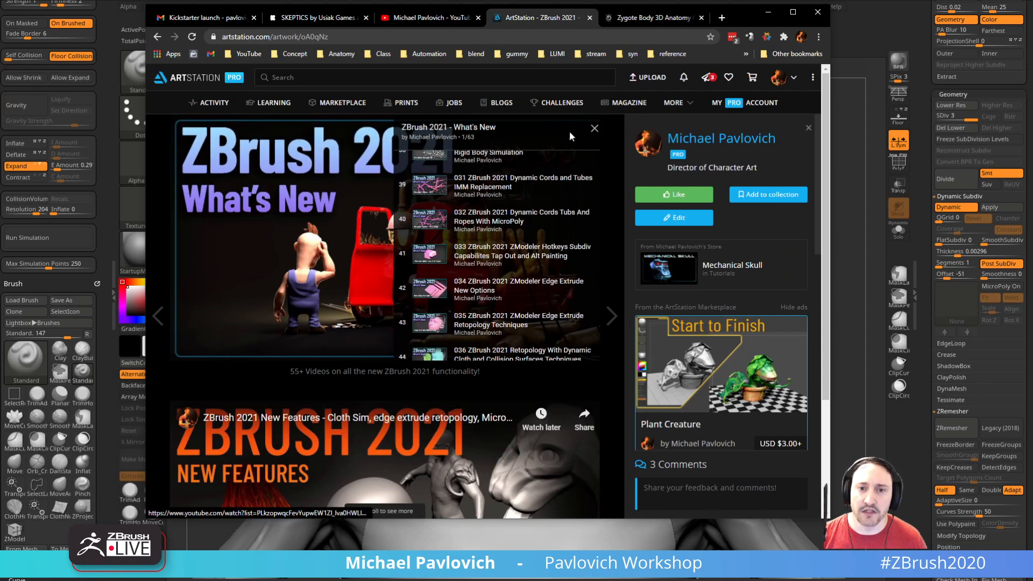
scroll(533, 209, up, 5)
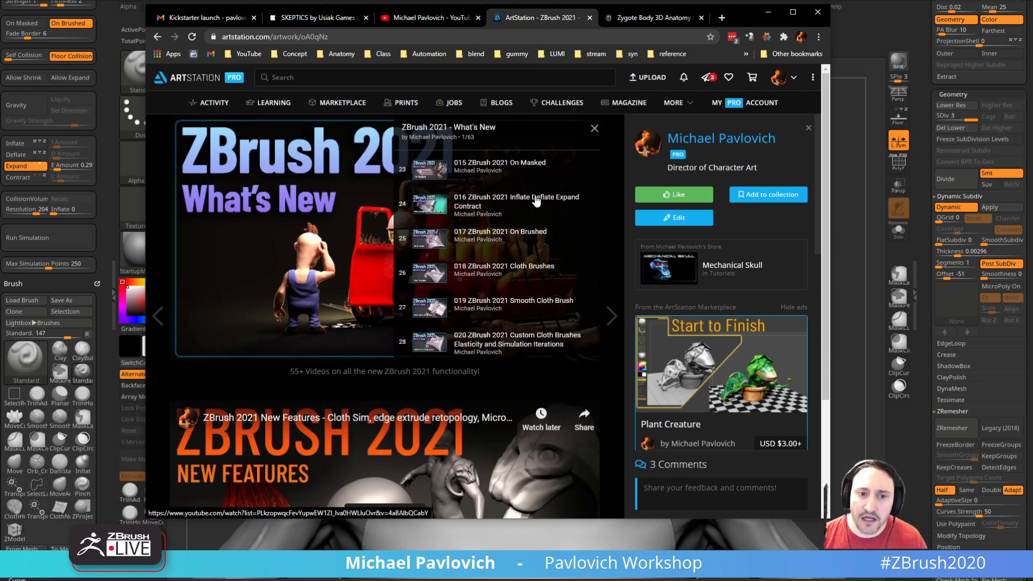
scroll(484, 237, up, 1)
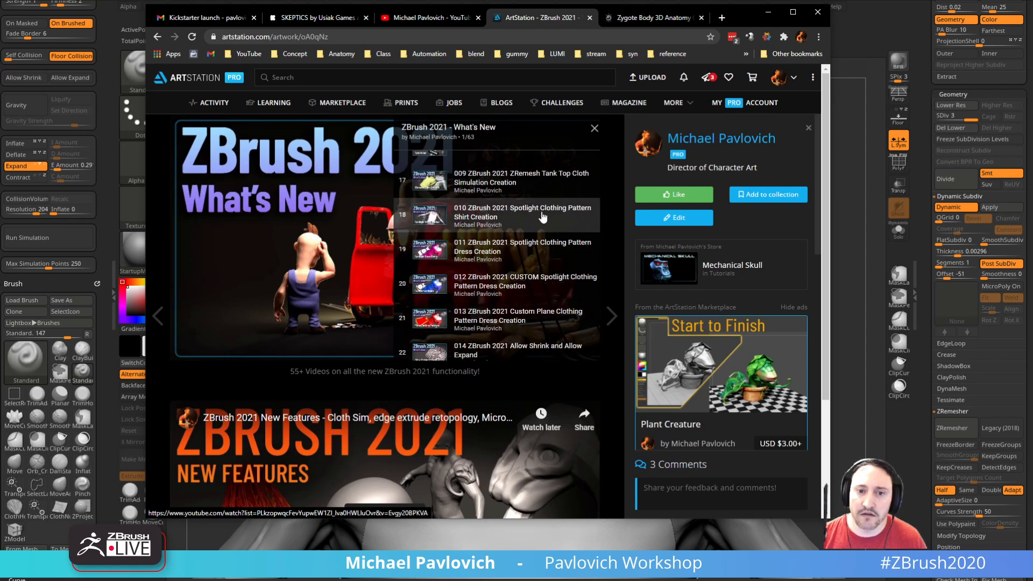
click(595, 130)
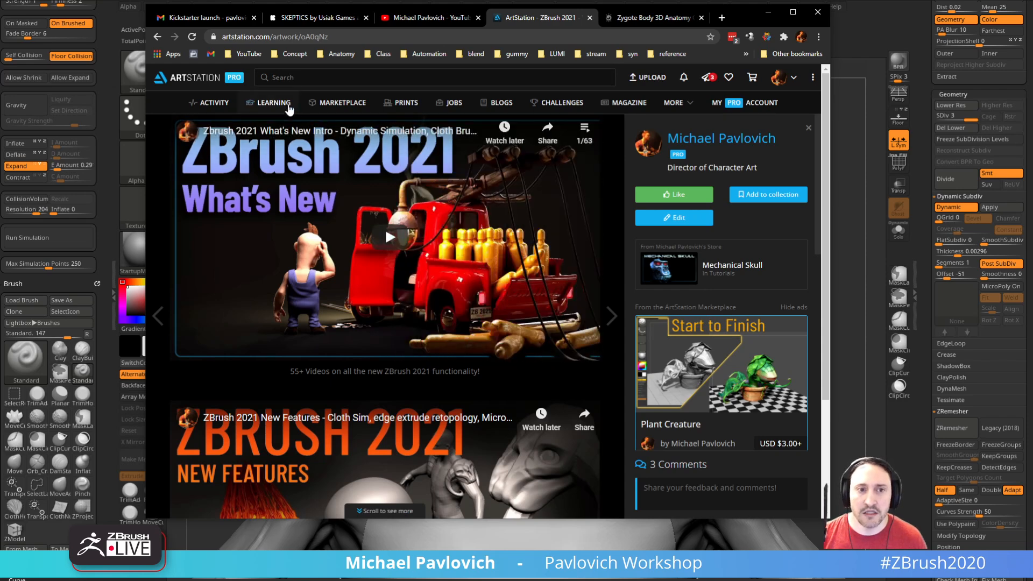
Step: Select the web address of the ZBrush 2021 post and move the browser window away to return to ZBrush
click(317, 39)
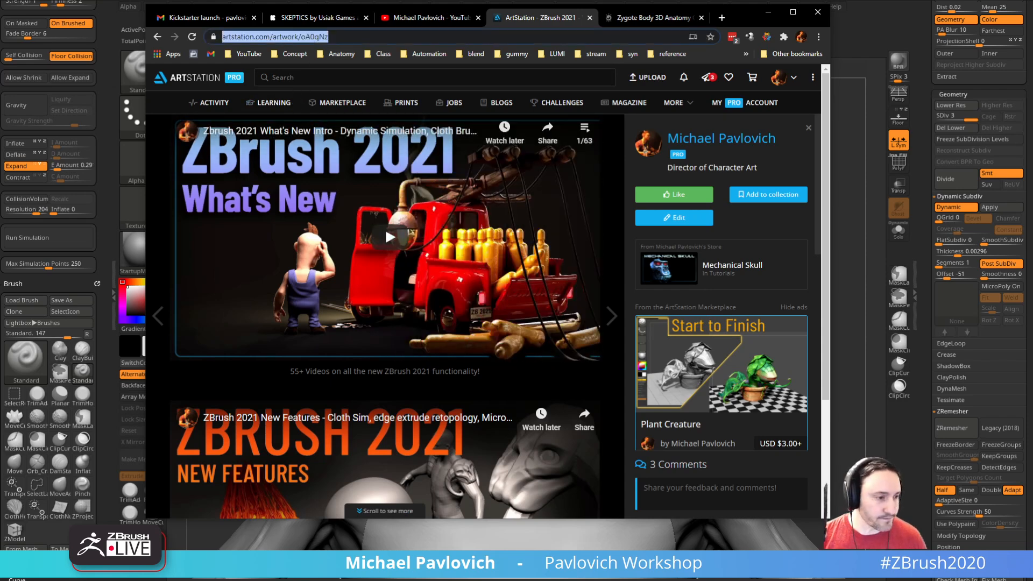
key(alt+Tab)
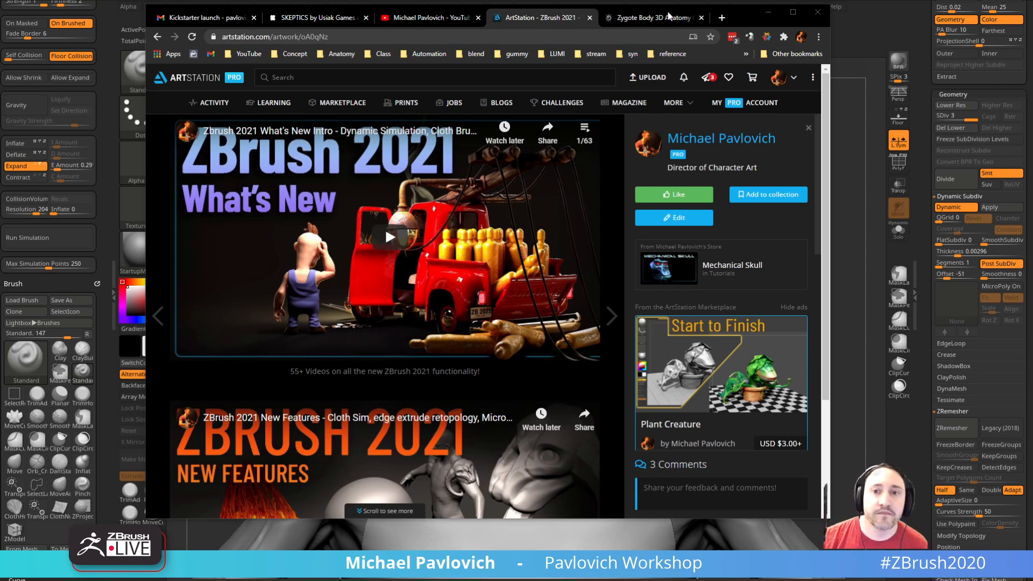
drag(740, 18, 0, 32)
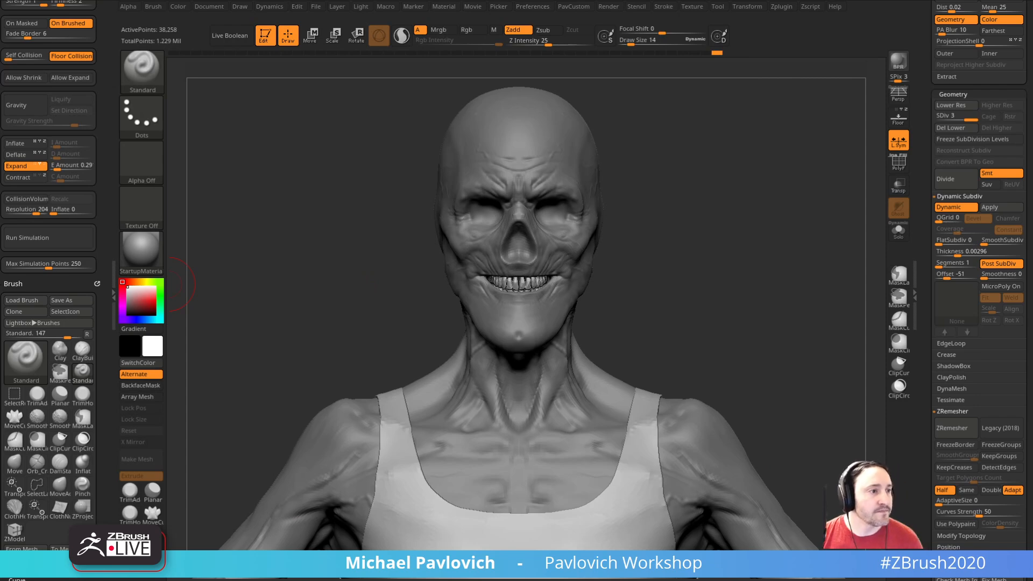
Step: Make DeathWorking1 the active subtool and append a Plane3D mesh as a new subtool
drag(743, 232, 753, 288)
drag(919, 211, 926, 438)
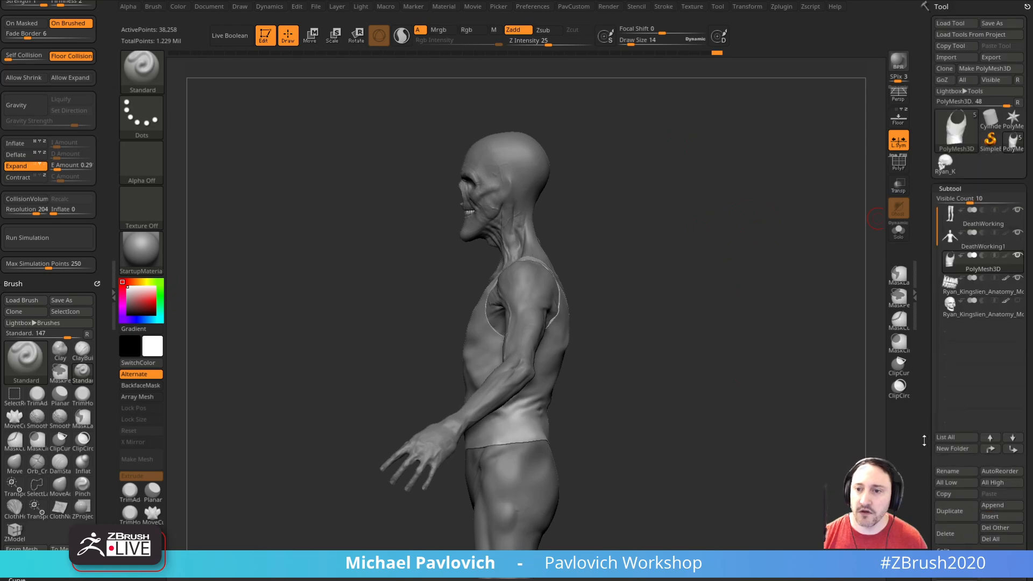
click(983, 247)
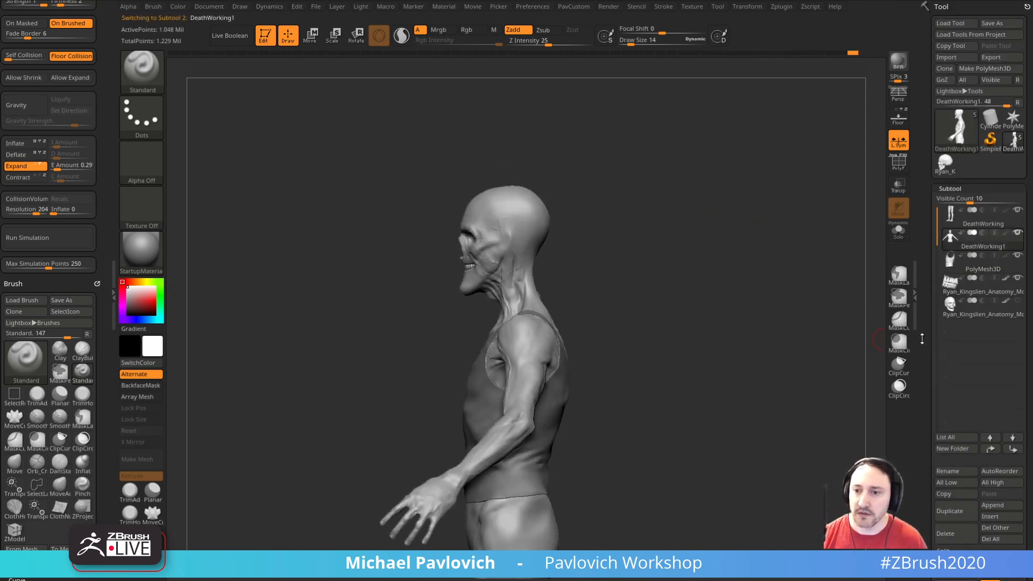
drag(931, 285, 934, 121)
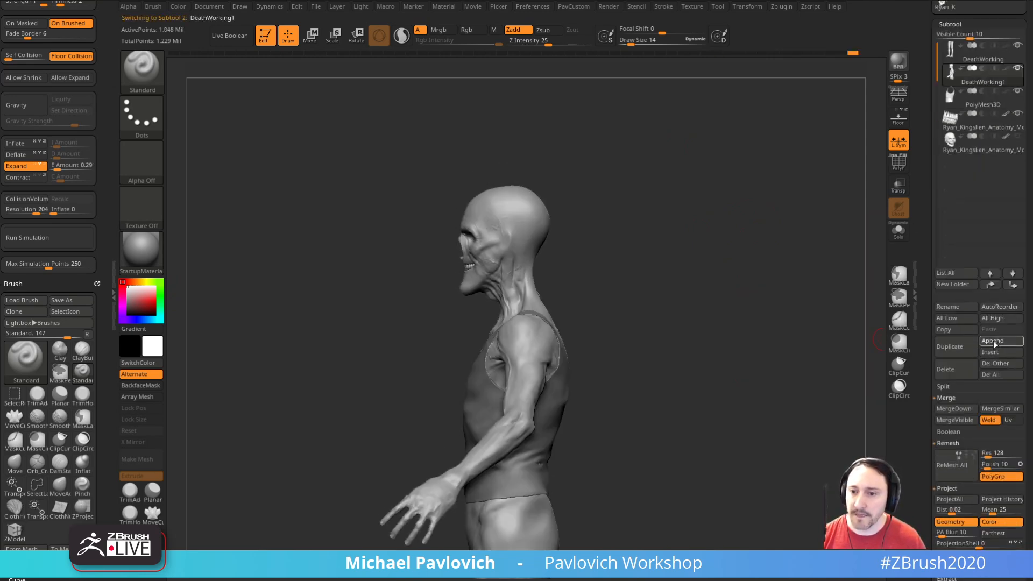
click(986, 345)
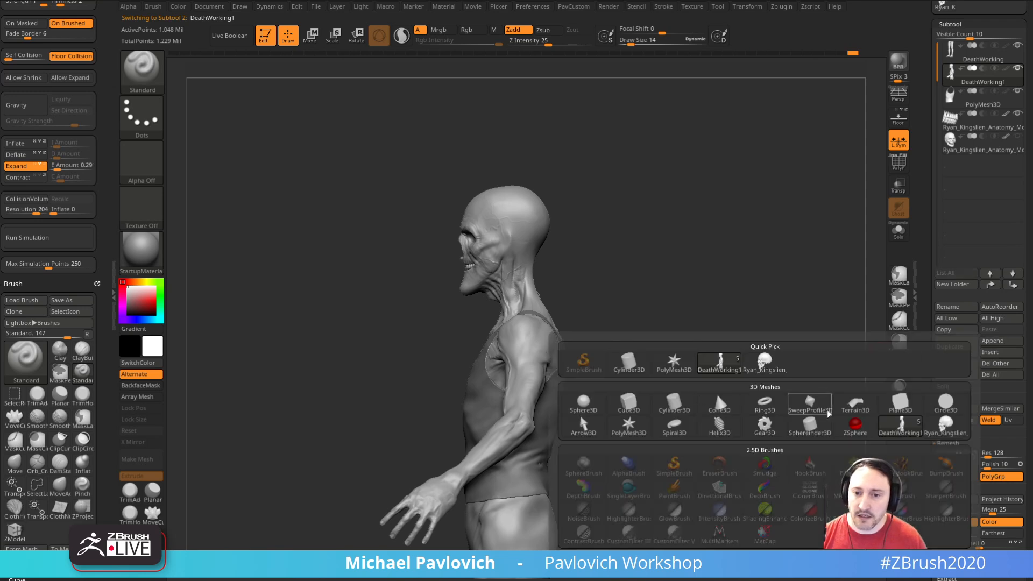
click(854, 405)
alt+drag(761, 311, 819, 272)
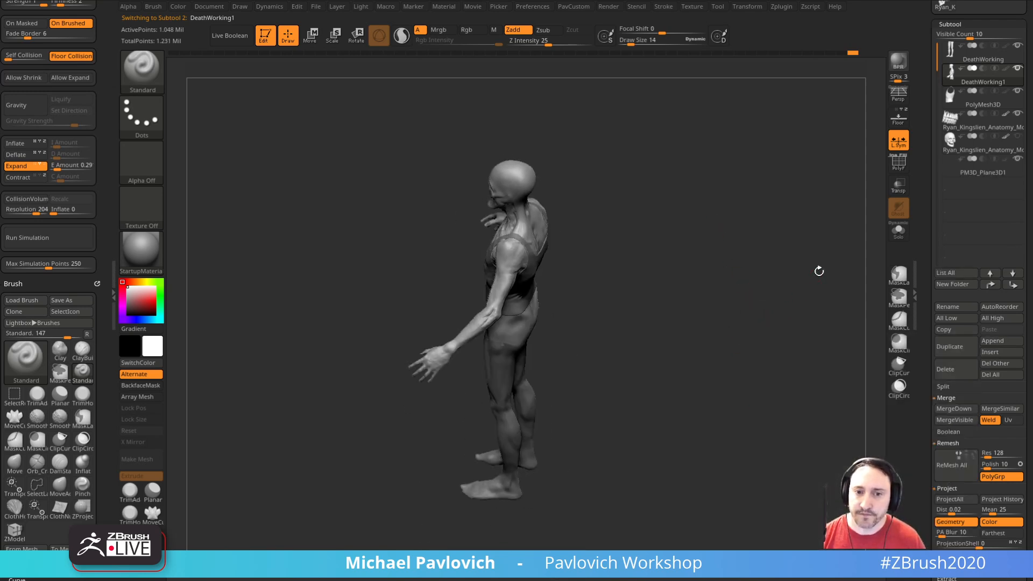
Step: Activate the PM3D_Plane3D1 subtool and try rotating it by -90 degrees with the gizmo and TransposeCloth brush
click(979, 175)
drag(794, 263, 771, 276)
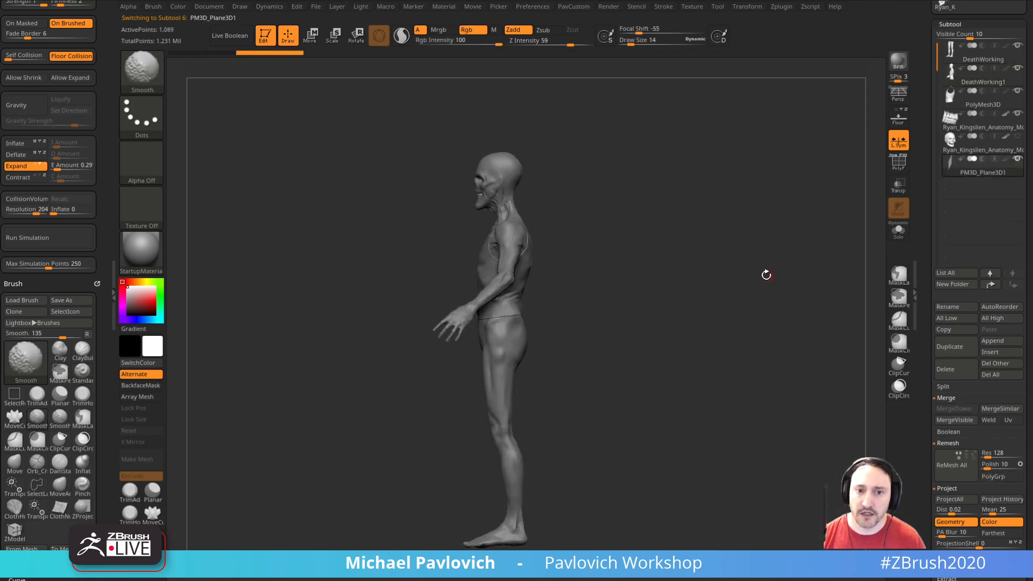
key(w)
drag(609, 398, 536, 296)
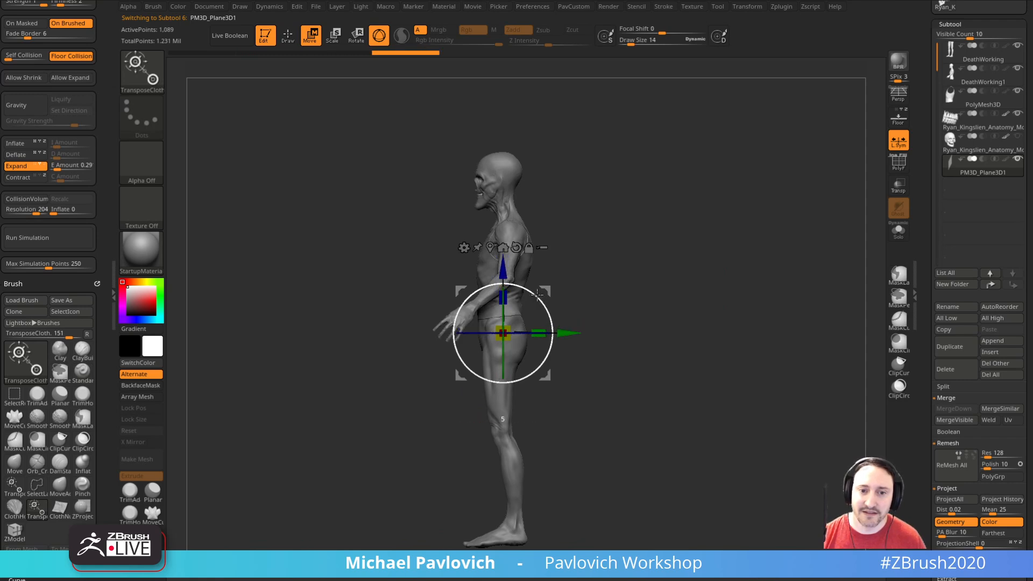
drag(639, 264, 713, 237)
drag(525, 288, 566, 380)
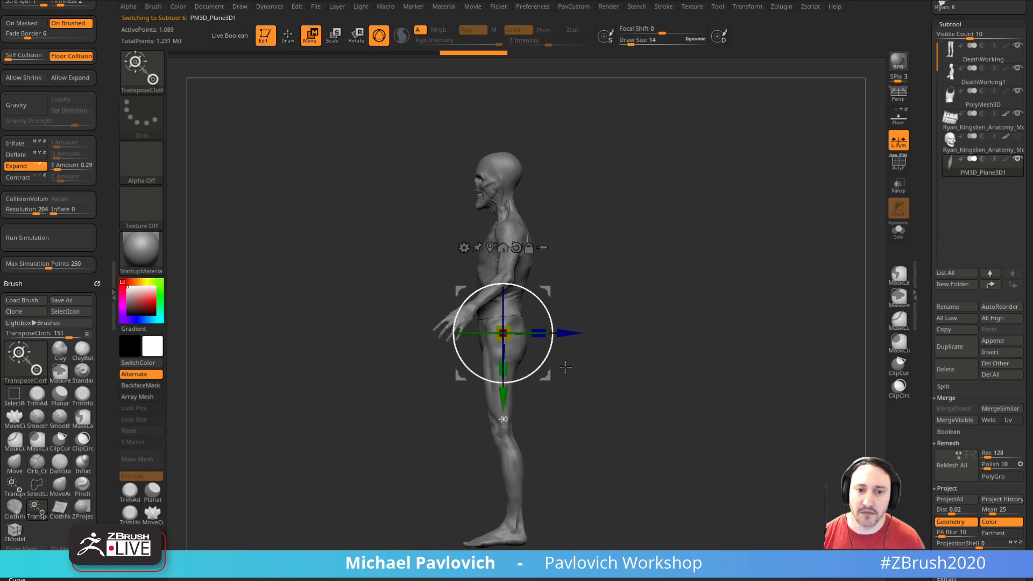
Step: Switch to the regular Transpose brush, show the polyframe, and rotate the plane so it stands upright at the figure
key(q)
shift+drag(885, 164, 827, 211)
key(b)
key(t)
key(r)
shift+drag(538, 299, 572, 372)
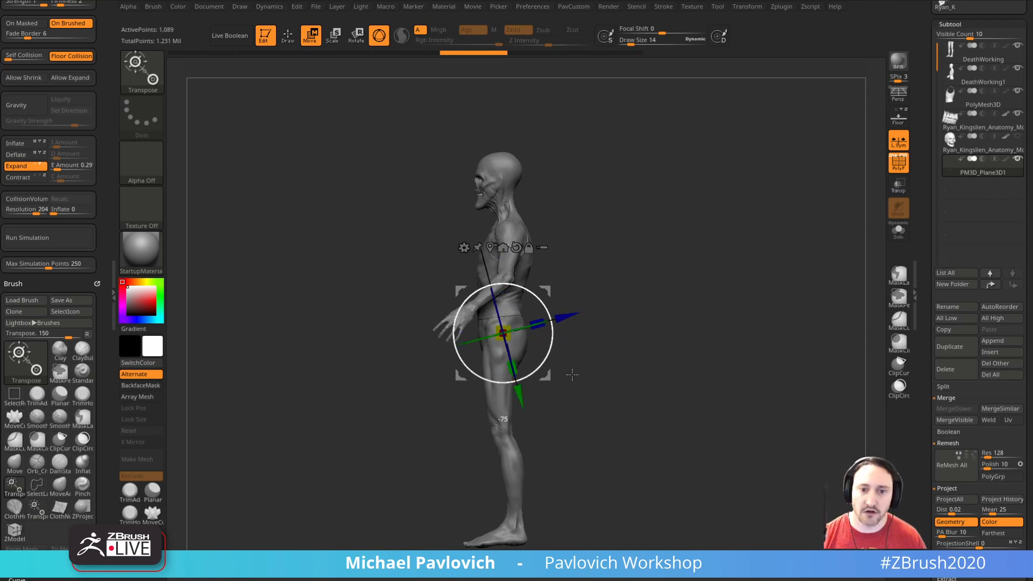
key(q)
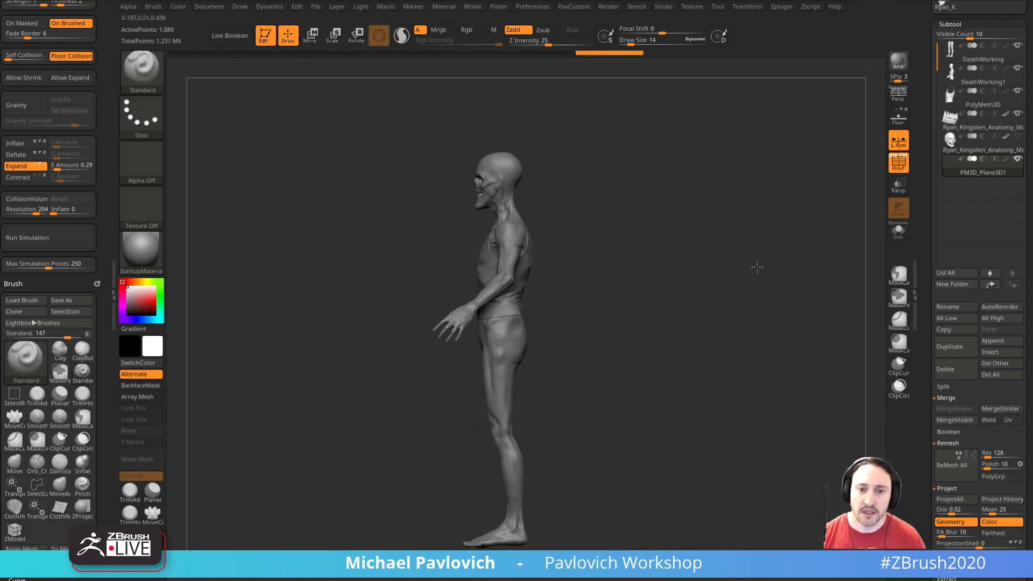
Step: Set the draw size to 24 and slice the plane with SliceCurve along a curve from its upper edge to a lower corner
shift+drag(776, 267, 743, 256)
mouse_move(883, 190)
alt+mouse_down()
mouse_move(857, 189)
mouse_move(802, 239)
mouse_move(812, 238)
alt+mouse_up()
key(s)
key(s)
drag(809, 240, 816, 244)
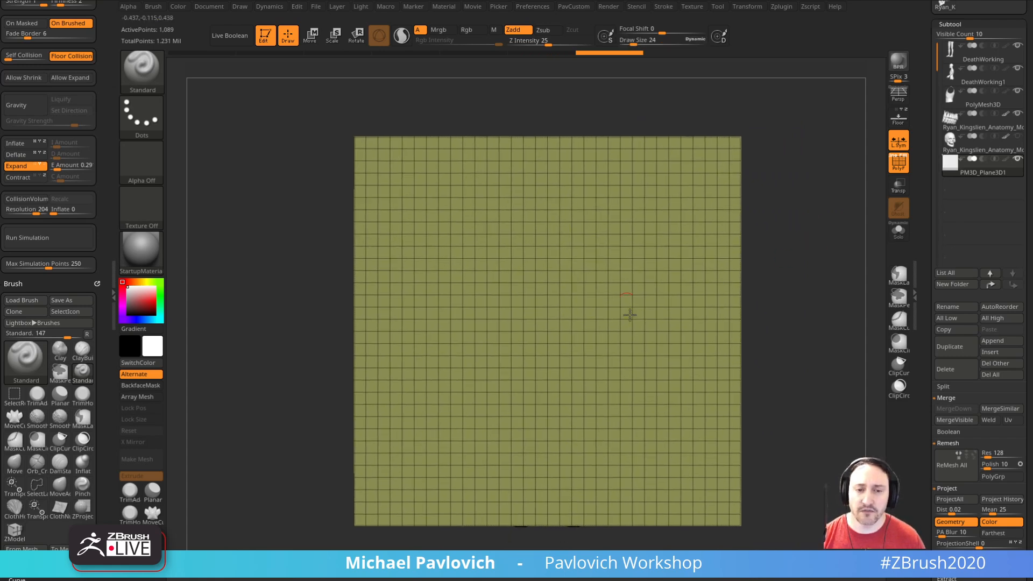
key(ctrl+shift+b)
click(563, 130)
mouse_move(611, 104)
ctrl+shift+mouse_down()
mouse_move(618, 258)
mouse_move(639, 265)
mouse_move(742, 549)
ctrl+shift+mouse_up()
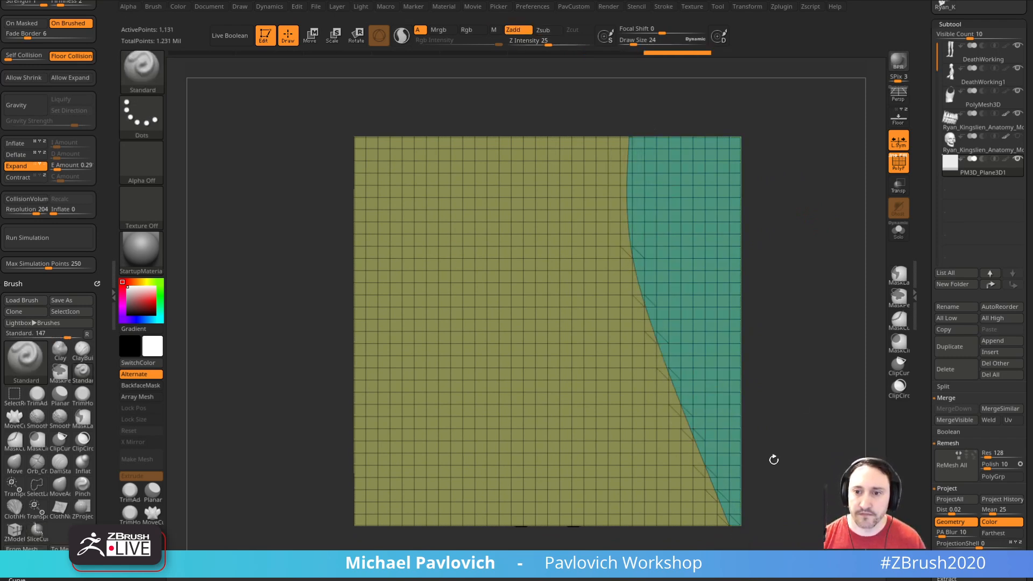
Step: Turn on transparency without Ghost and replace the slice with one running down close beside the figure's torso and legs
click(899, 188)
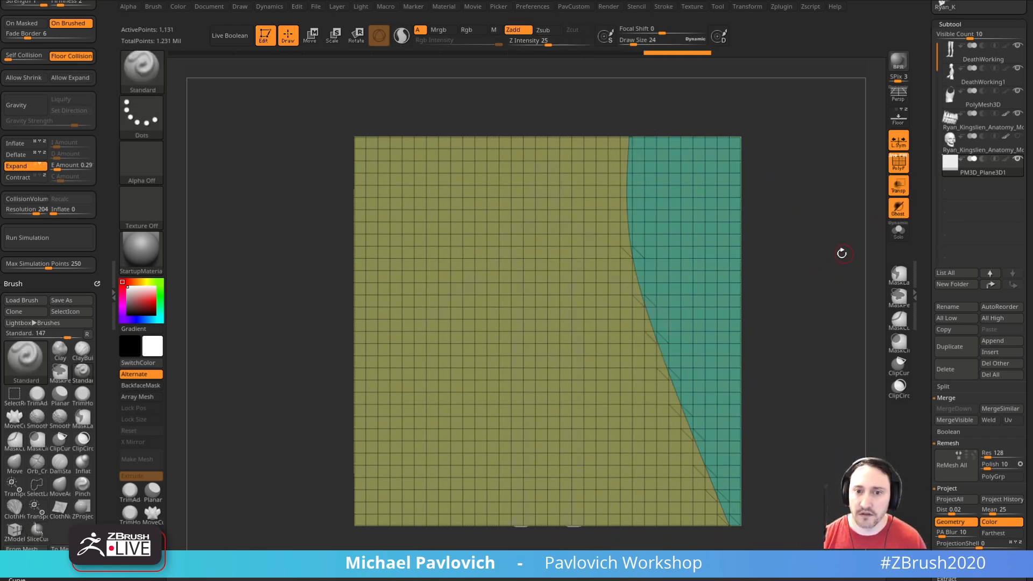
shift+drag(846, 251, 851, 250)
click(899, 208)
key(ctrl+z)
mouse_move(581, 117)
ctrl+shift+mouse_down()
mouse_move(587, 393)
mouse_move(613, 549)
ctrl+shift+mouse_up()
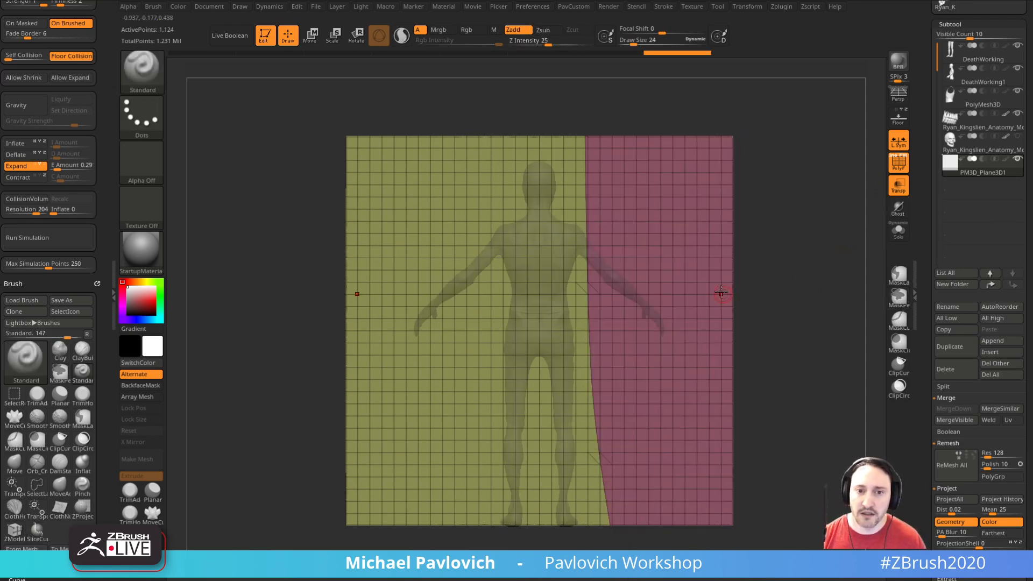
Step: Try to slice a U-shaped neckline around the figure's head with SliceCurve, and undo that cut
ctrl+shift+drag(491, 141, 518, 214)
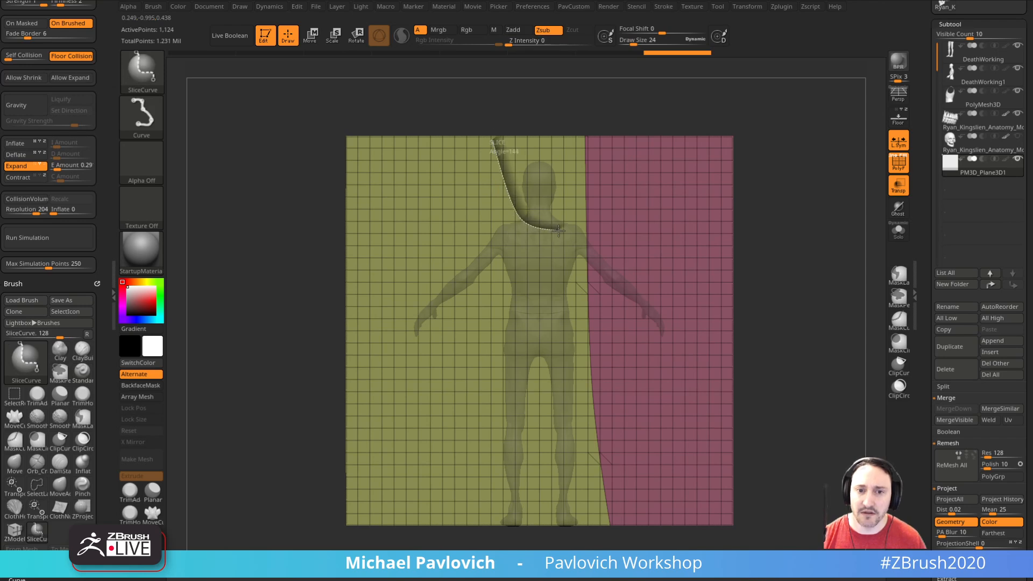
ctrl+shift+drag(601, 158, 606, 146)
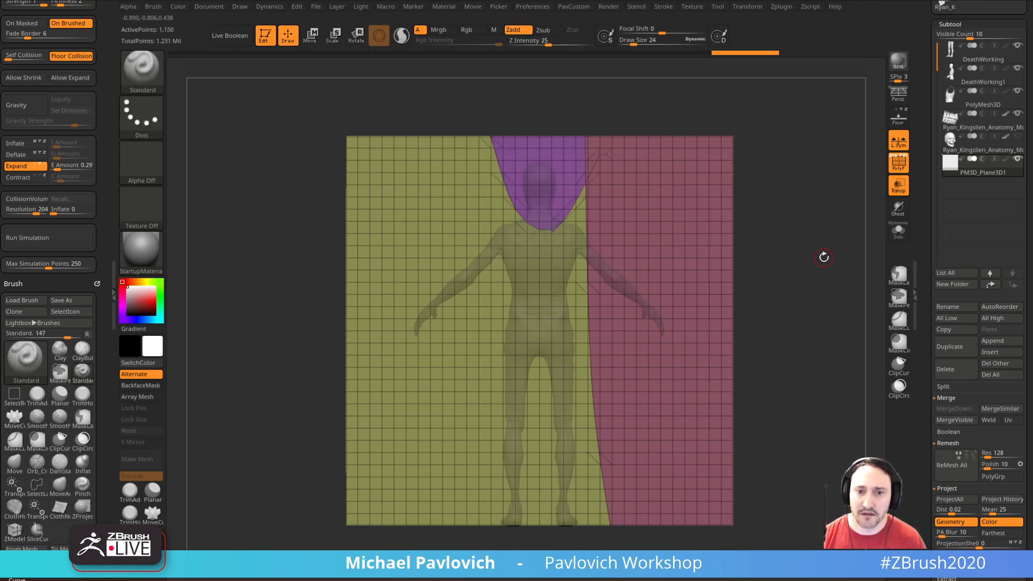
shift+drag(824, 255, 823, 258)
key(ctrl+z)
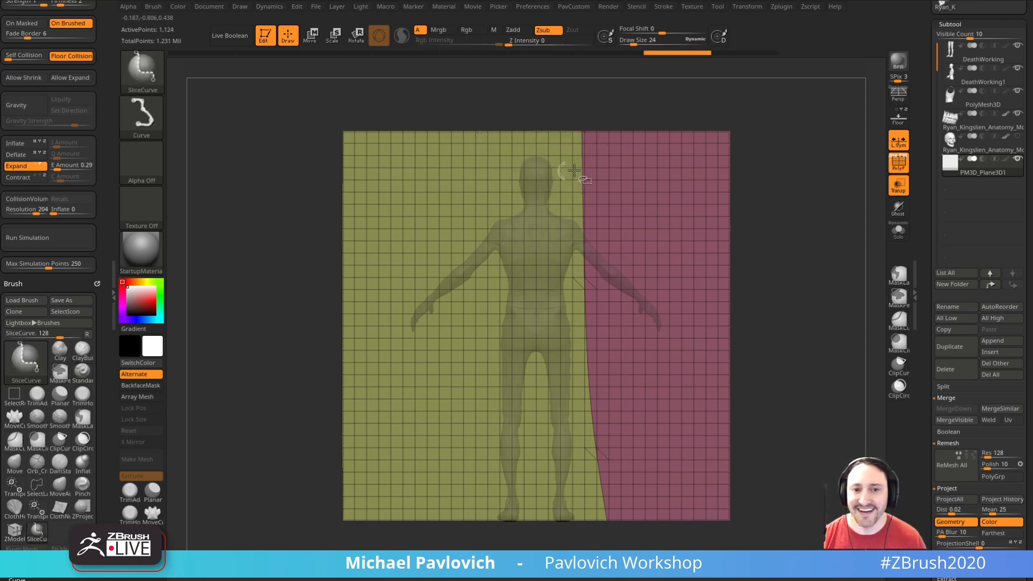
Step: Subdivide the plane once and delete its lower subdivision level
key(ctrl+d)
drag(927, 264, 928, 134)
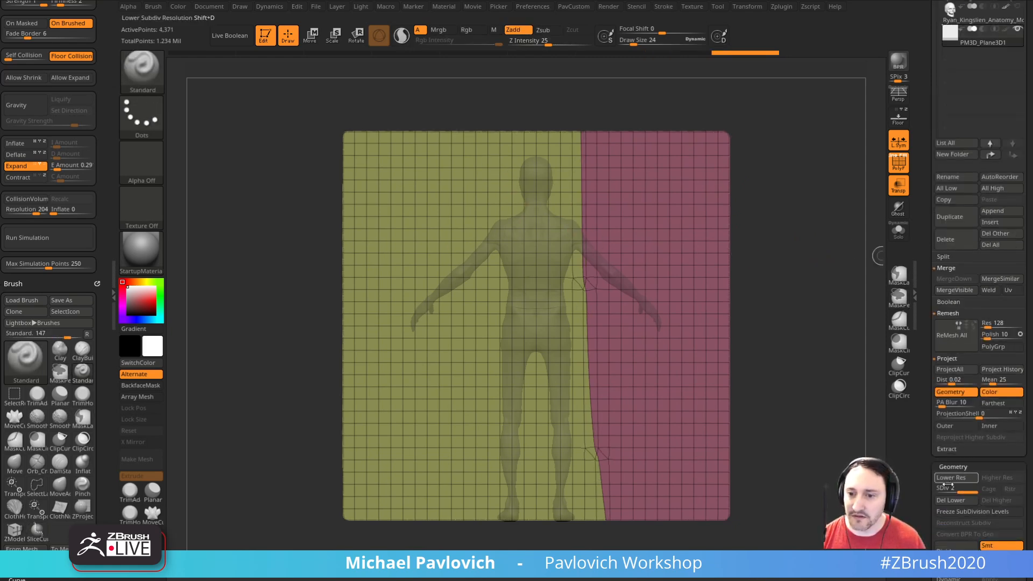
key(shift+d)
Step: Try slicing a wider neckline curve below the figure's head on the denser plane, and undo the cuts
ctrl+shift+drag(437, 147, 506, 227)
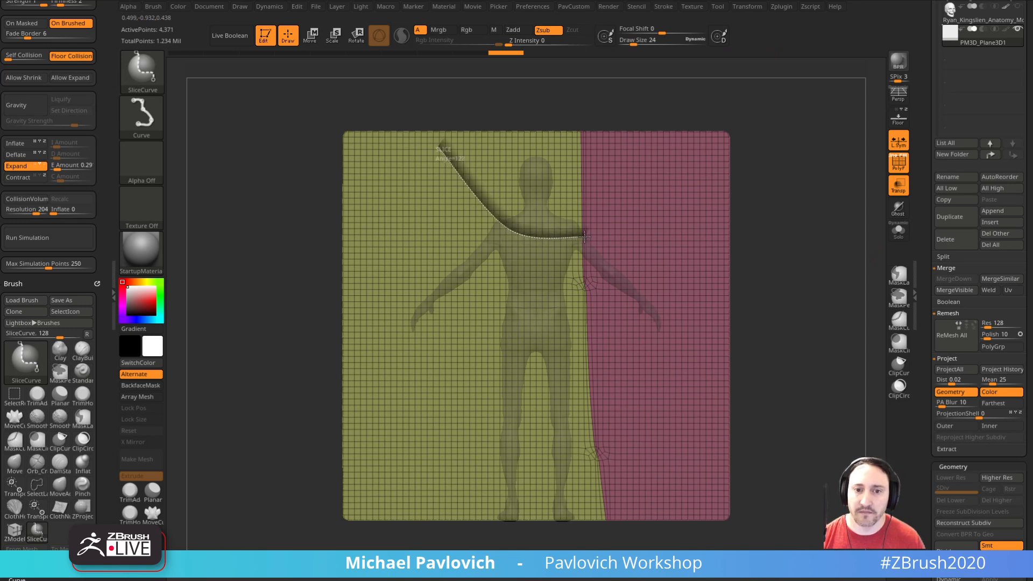
ctrl+shift+drag(627, 183, 595, 167)
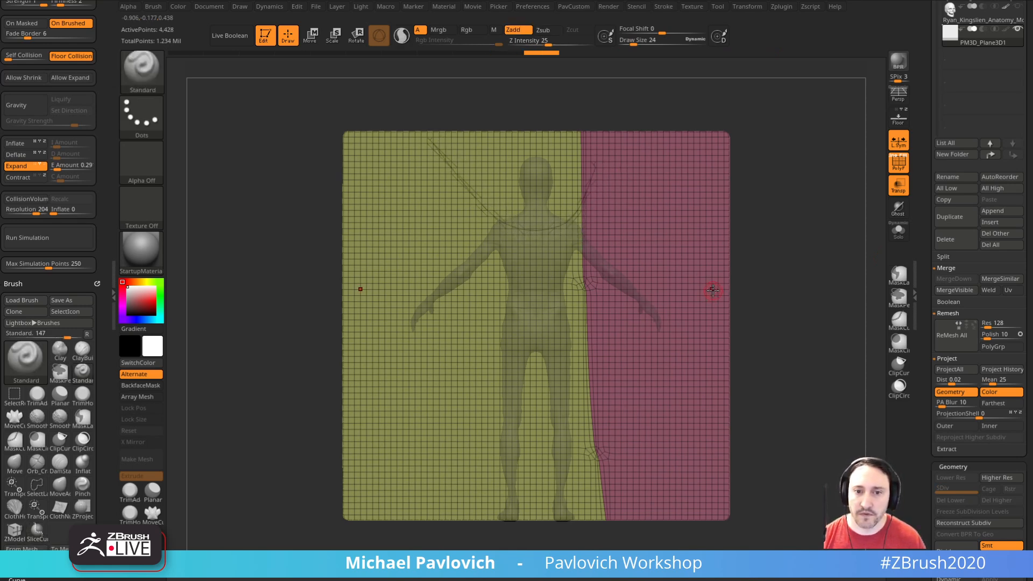
mouse_move(532, 146)
ctrl+shift+mouse_down()
mouse_move(692, 283)
mouse_move(760, 368)
mouse_move(769, 363)
ctrl+shift+mouse_up()
key(ctrl+z)
key(ctrl+z)
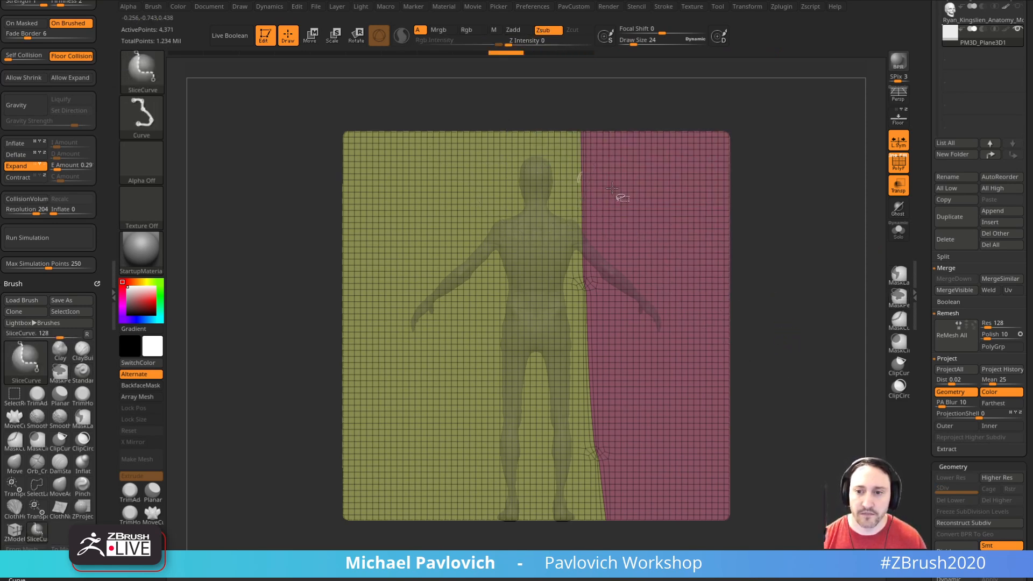
Step: Choose the SliceCirc brush and slice a round neckline around the figure's head at the plane's upper edge
click(899, 387)
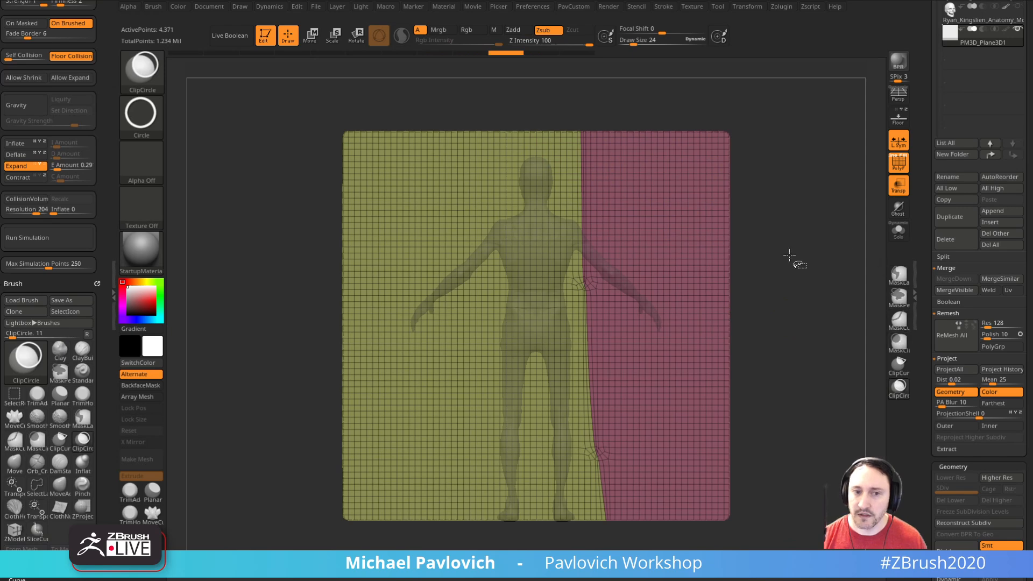
ctrl+shift+click(141, 74)
click(132, 76)
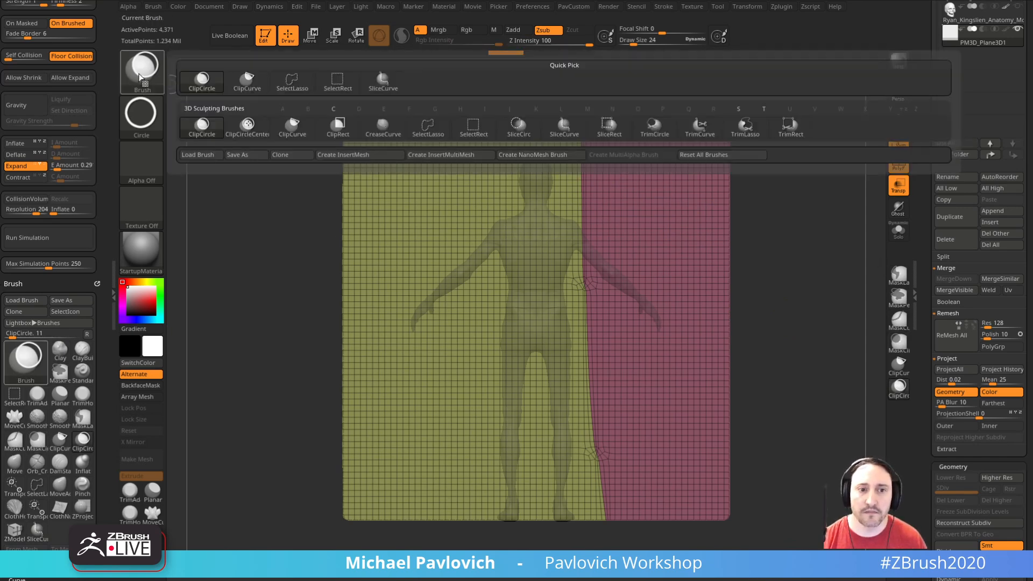
ctrl+shift+click(519, 129)
mouse_move(484, 145)
ctrl+shift+mouse_down()
mouse_move(583, 227)
mouse_move(615, 223)
ctrl+shift+mouse_up()
drag(831, 294, 800, 291)
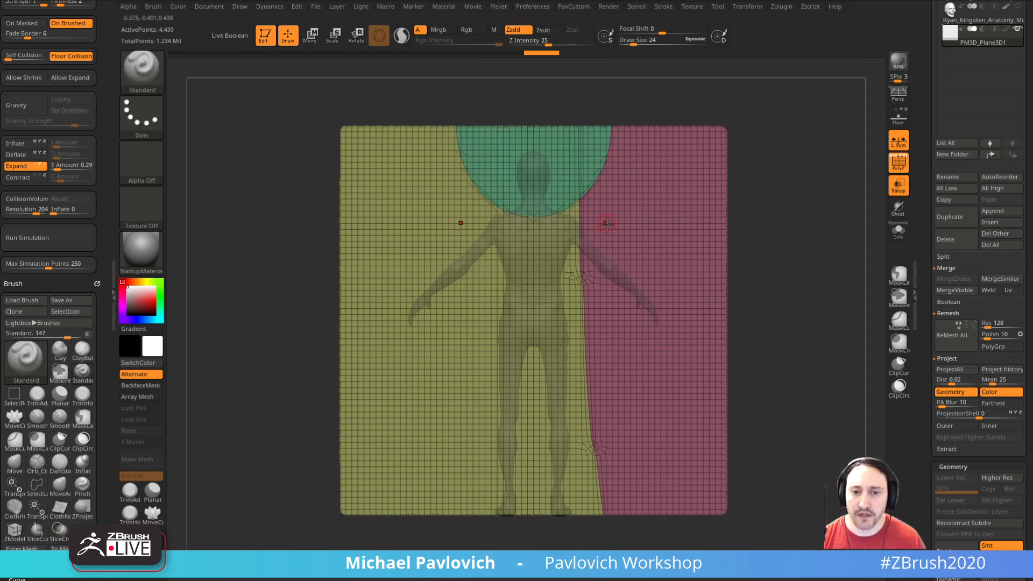
Step: Mirror the sliced plane across its vertical centre so the side cut and polygroups match on both sides
key(3)
click(785, 263)
click(792, 251)
key(ctrl+z)
key(ctrl+z)
click(790, 254)
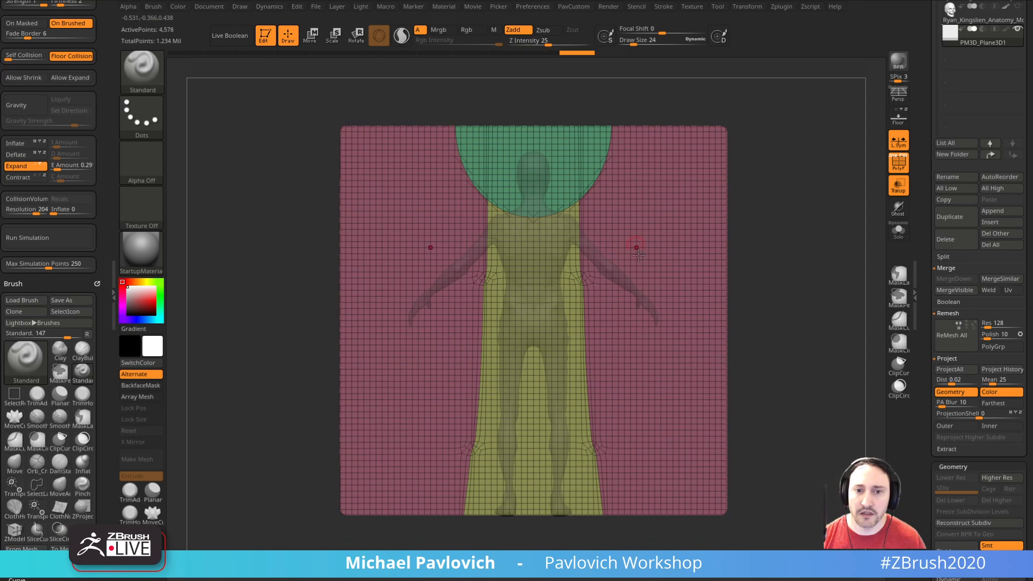
Step: Isolate the body polygroup and slice off one outer shoulder corner with the SliceCurve brush
ctrl+shift+click(560, 334)
key(ctrl+shift)
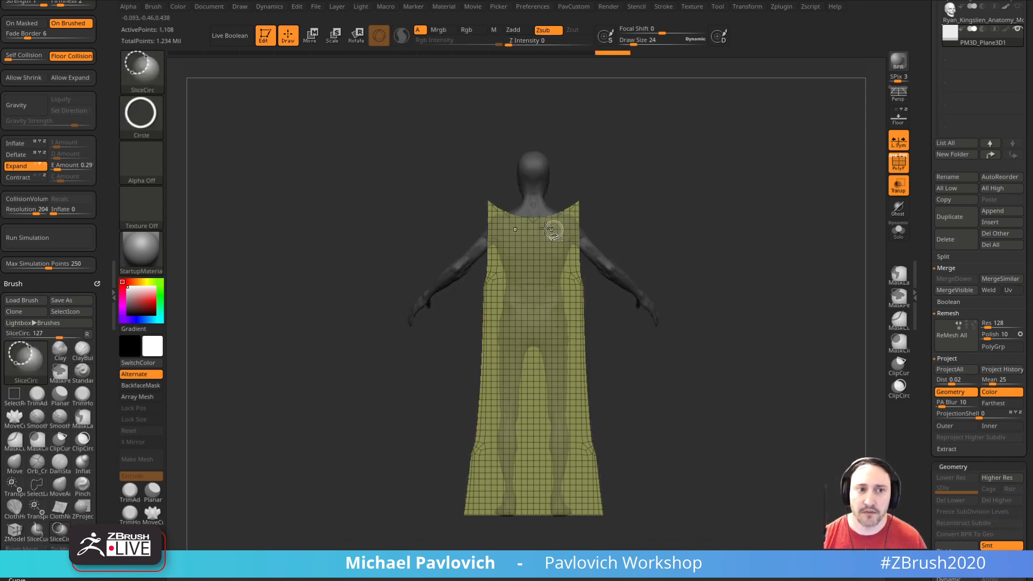
click(153, 84)
click(428, 80)
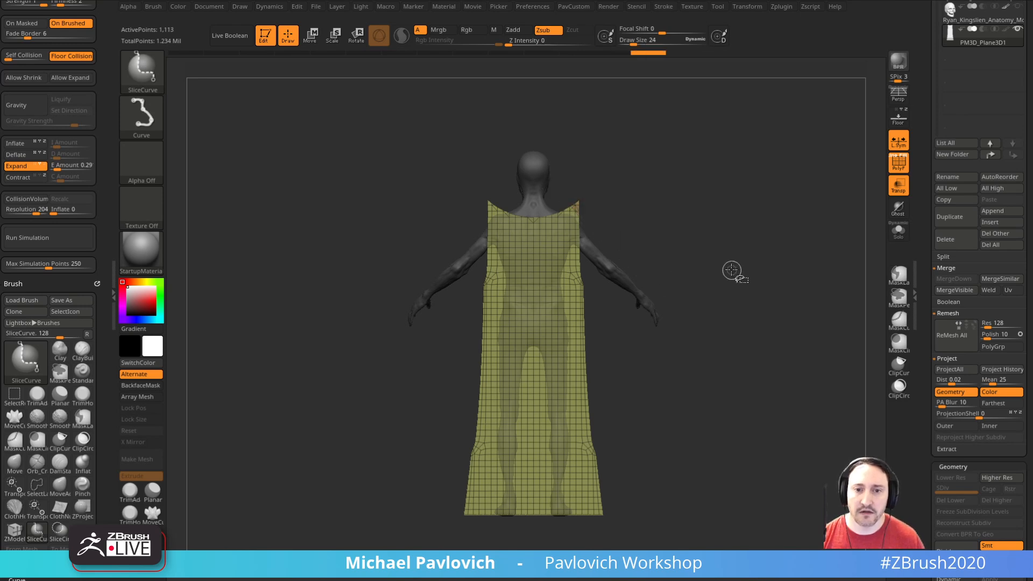
Step: Delete the hidden parts of the plane, and mirror and weld the remaining garment panel
key(2)
click(716, 252)
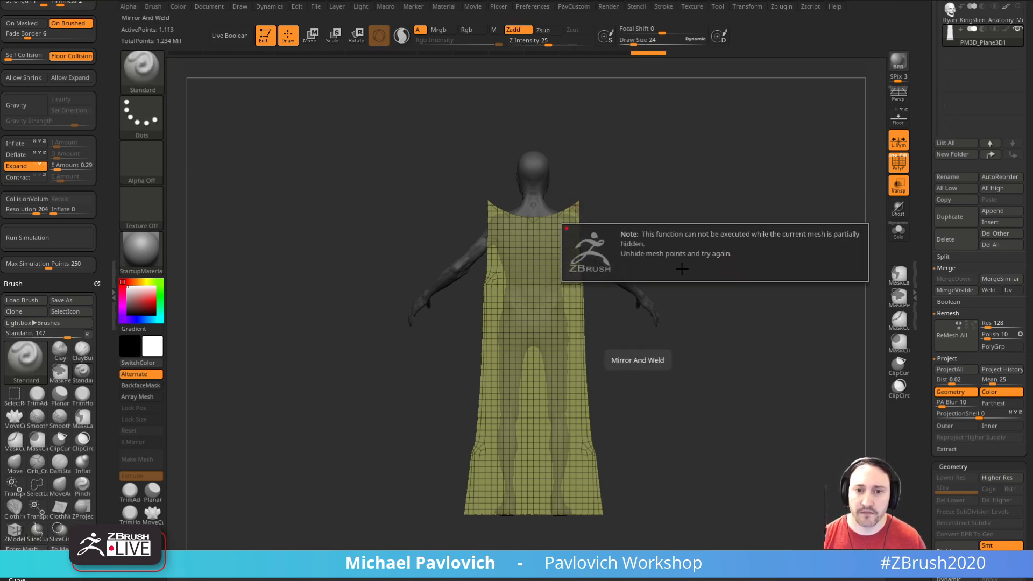
key(2)
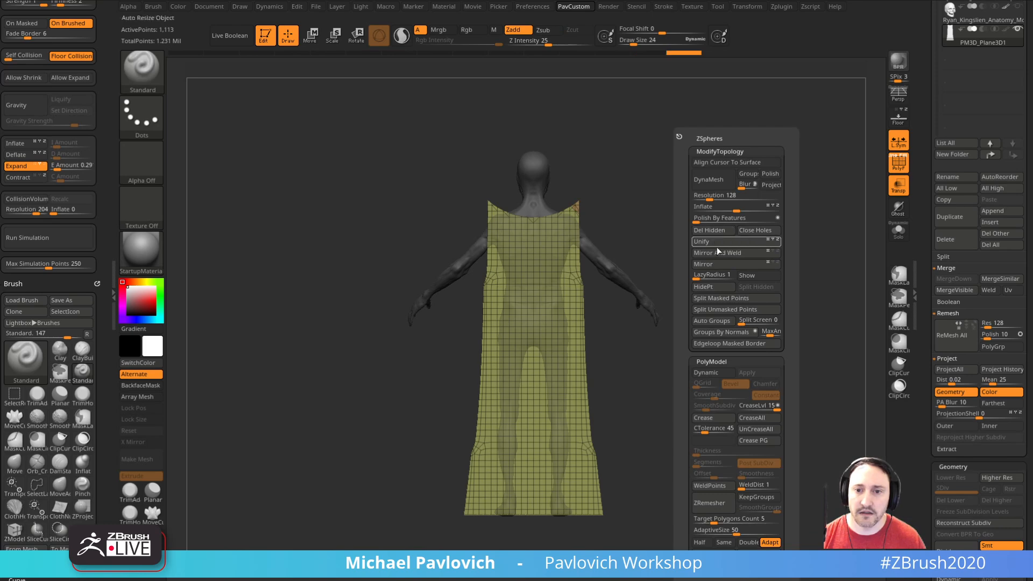
key(2)
click(686, 230)
drag(716, 231, 847, 291)
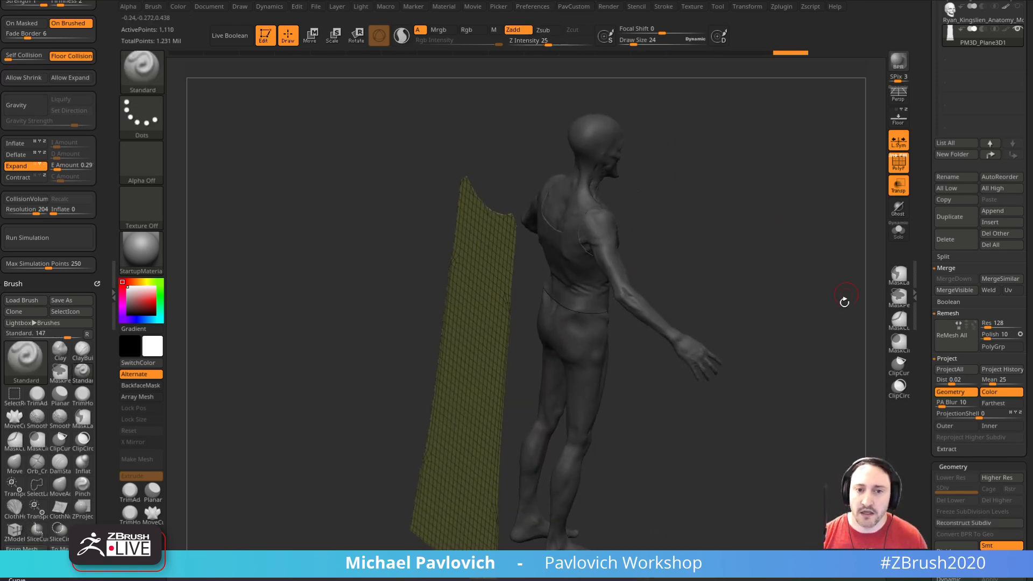
Step: Set the panel's dynamic subdivision thickness to 0.00675 and its smoothness to 100
scroll(932, 309, down, 5)
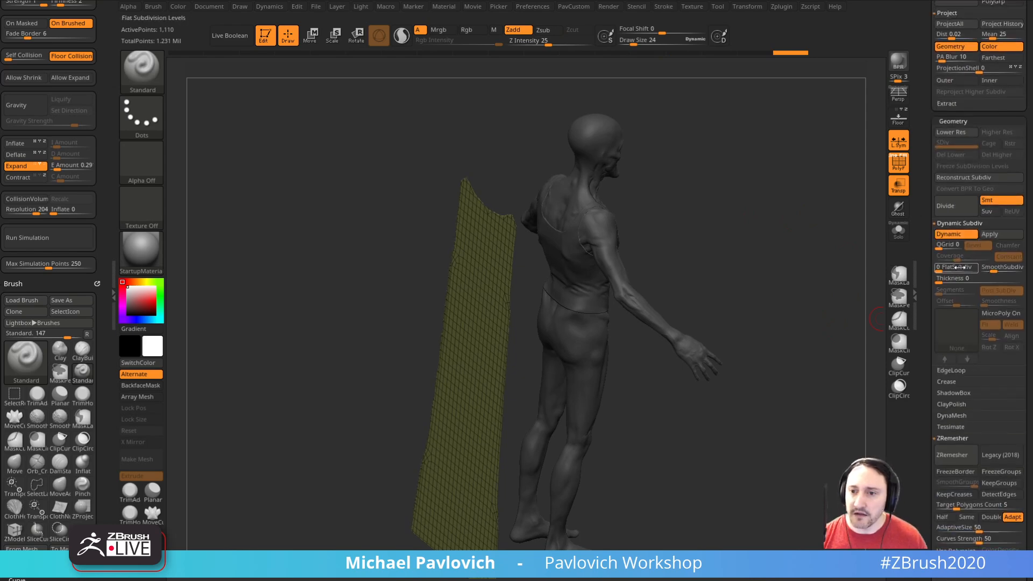
click(947, 279)
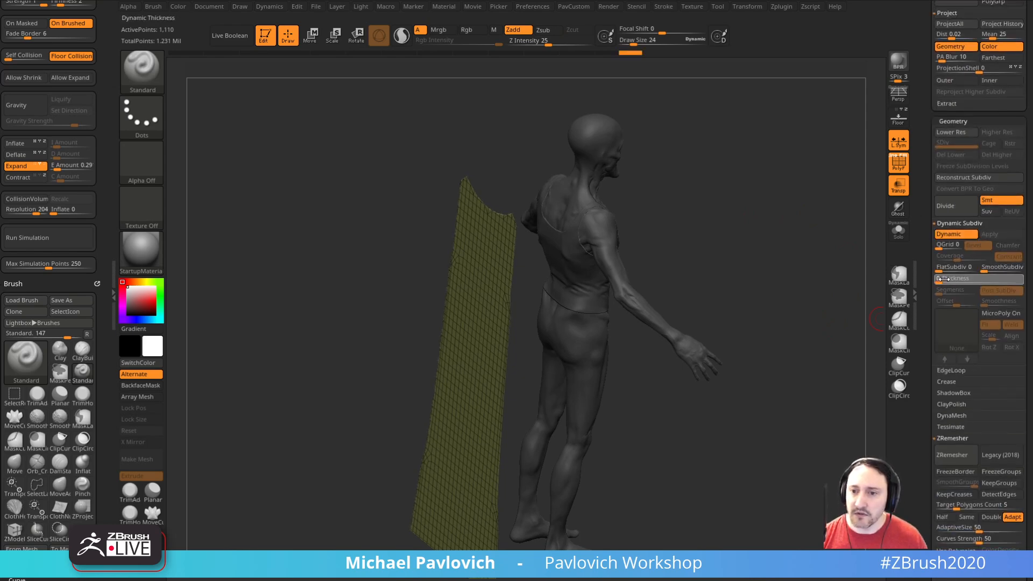
text(0.00065)
key(Return)
drag(856, 274, 800, 254)
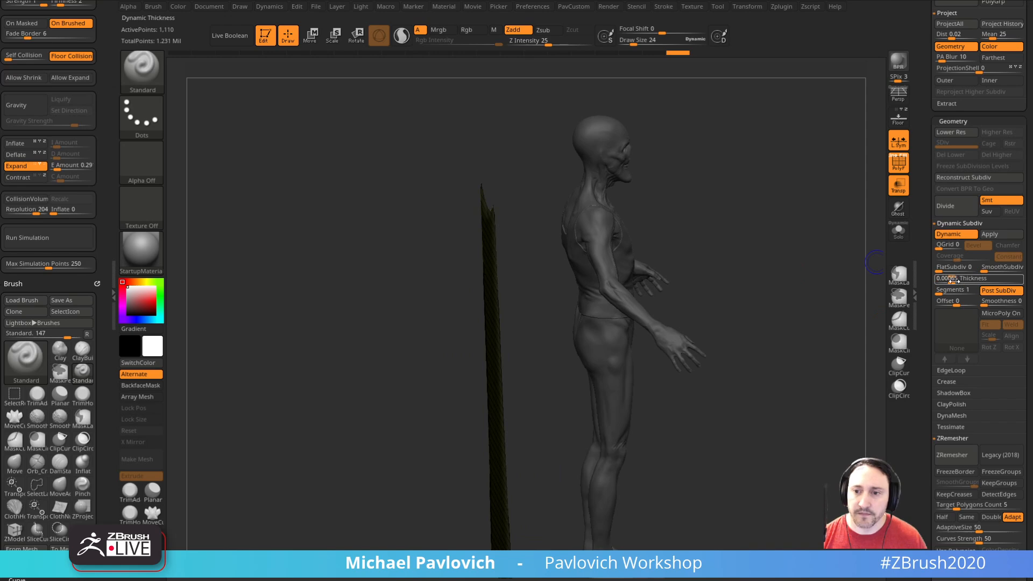
drag(956, 280, 963, 281)
drag(850, 277, 802, 265)
alt+drag(719, 220, 792, 255)
key(space)
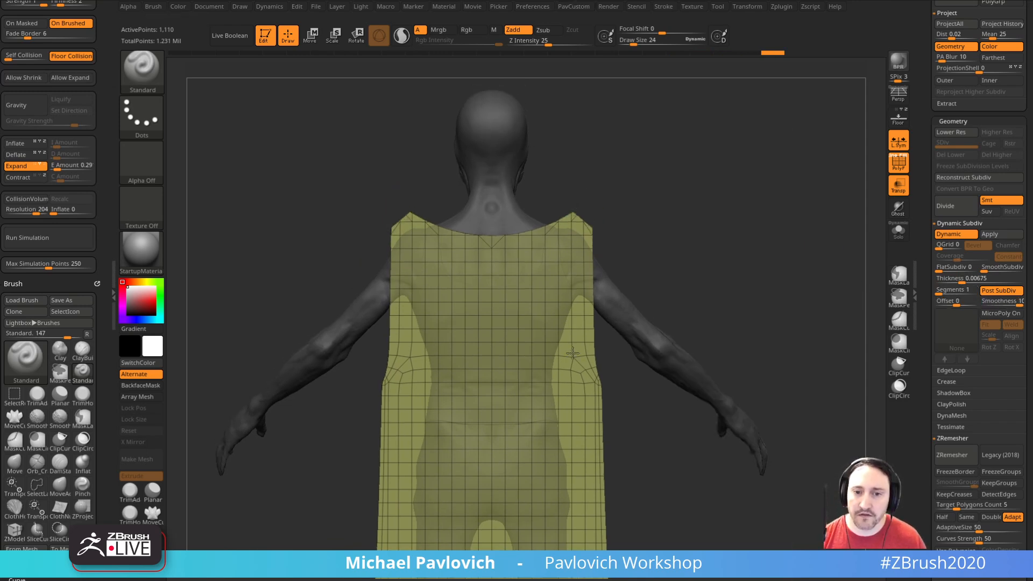
Step: Set ZRemesher to Half with an adaptive size of 0, and undo the last change to the panel
key(space)
click(692, 545)
click(685, 532)
key(ctrl+z)
alt+drag(745, 235, 780, 319)
drag(781, 319, 788, 291)
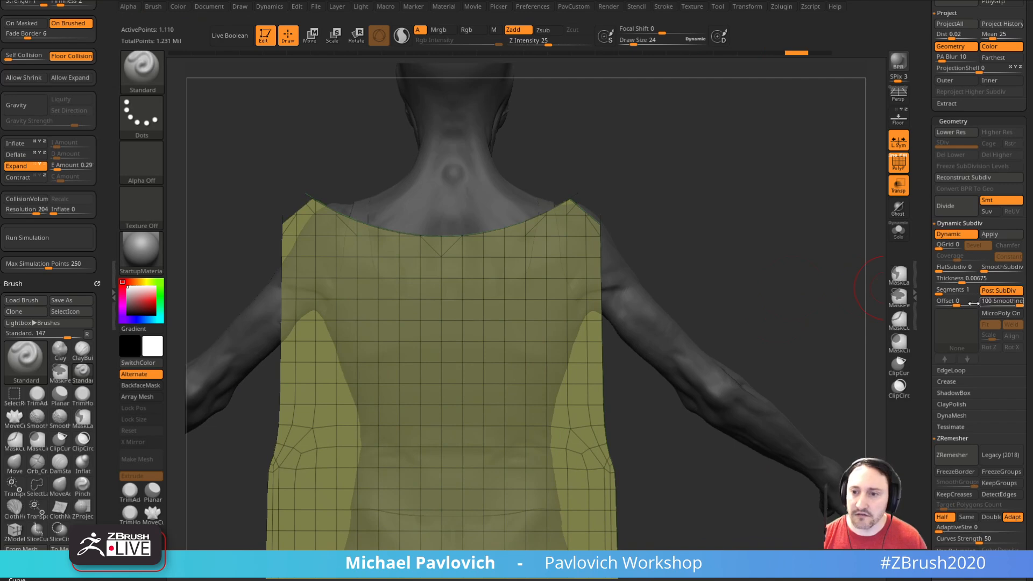
Step: Solo the garment panel and slice a smoother line down one side with the SliceCurve brush
alt+drag(796, 215, 822, 299)
click(899, 232)
mouse_move(828, 244)
mouse_down()
mouse_move(773, 253)
mouse_move(815, 249)
mouse_move(768, 339)
mouse_move(752, 221)
mouse_move(781, 289)
mouse_move(754, 215)
mouse_move(751, 243)
mouse_up()
key(ctrl+shift)
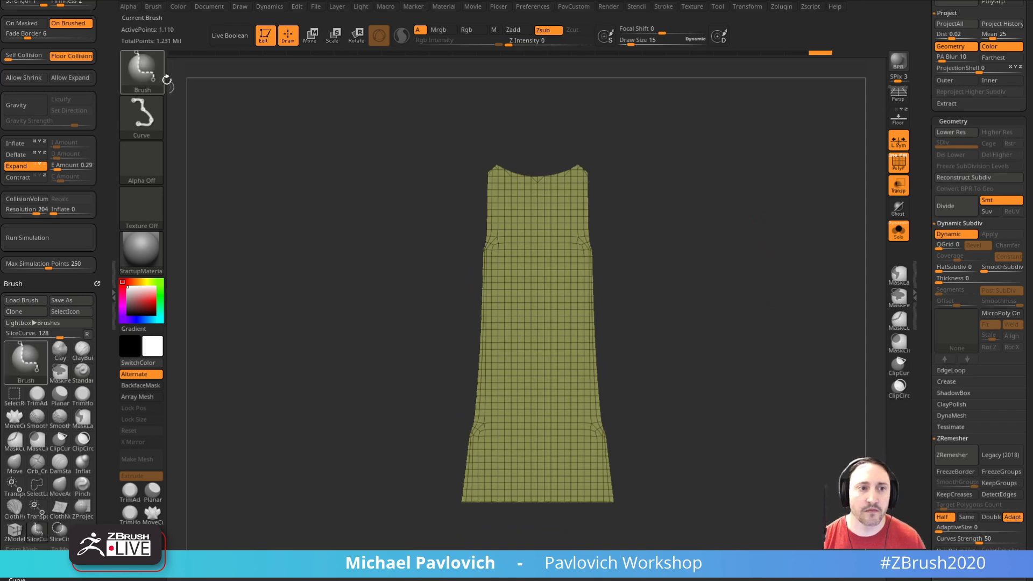
ctrl+shift+drag(584, 132, 607, 548)
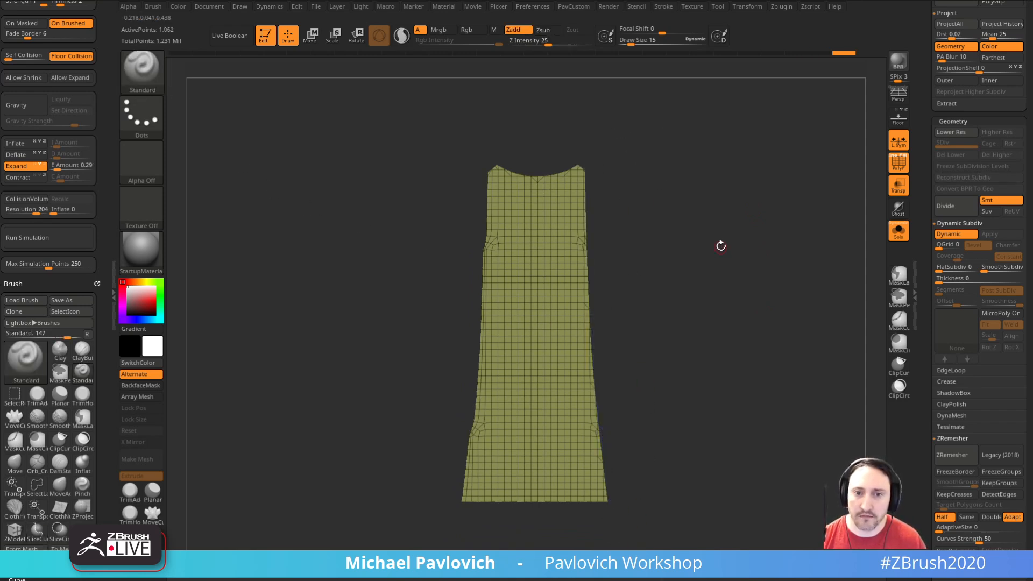
key(space)
click(716, 250)
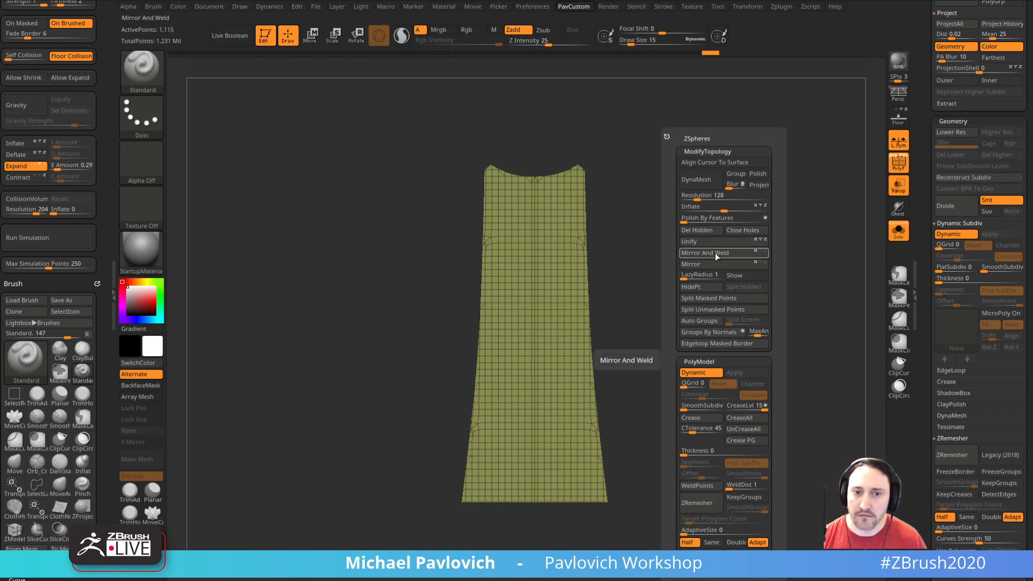
key(ctrl+z)
Step: Mirror and weld the trimmed panel with local symmetry off, and ZRemesh it at half density
key(space)
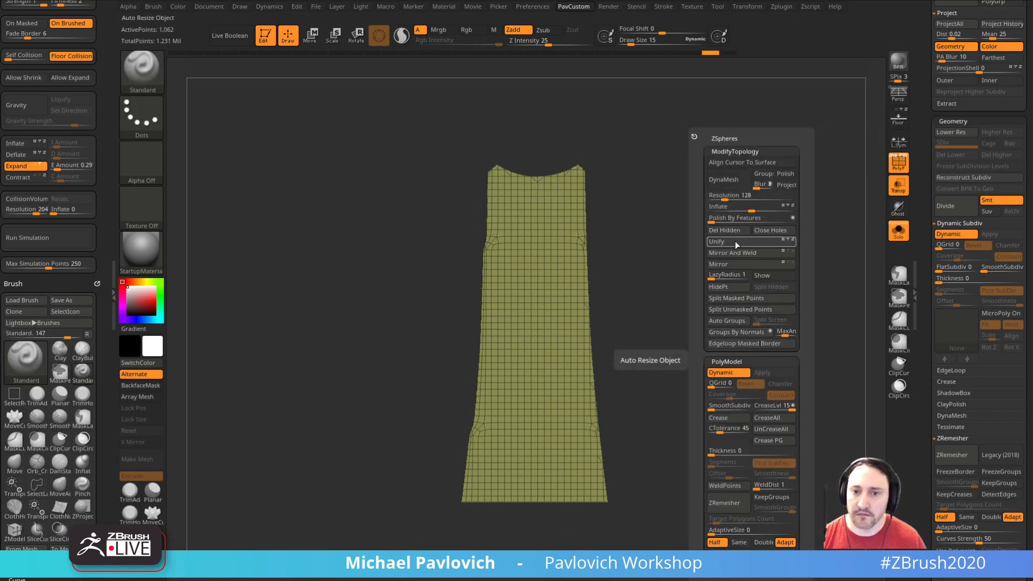
click(735, 232)
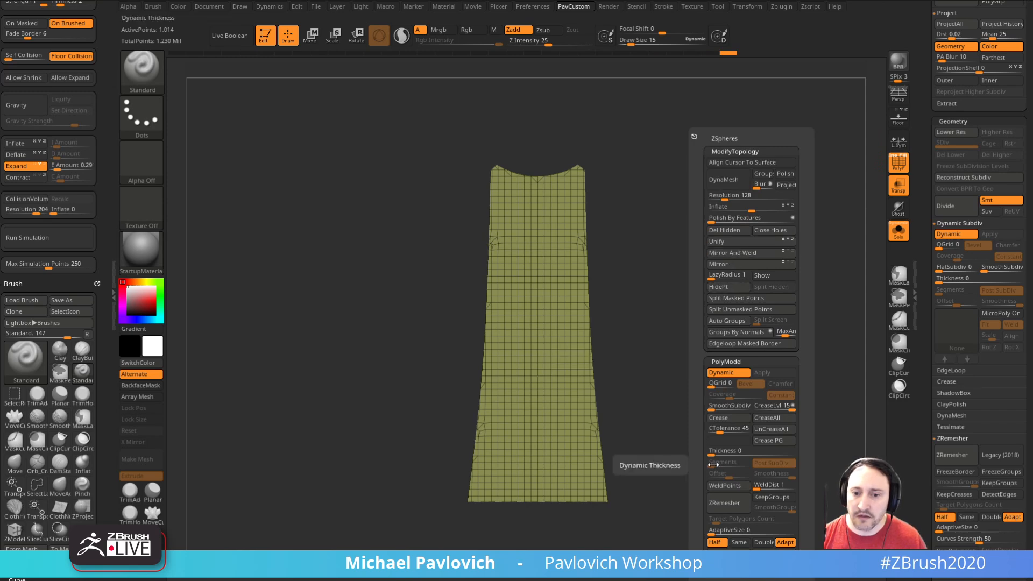
click(726, 502)
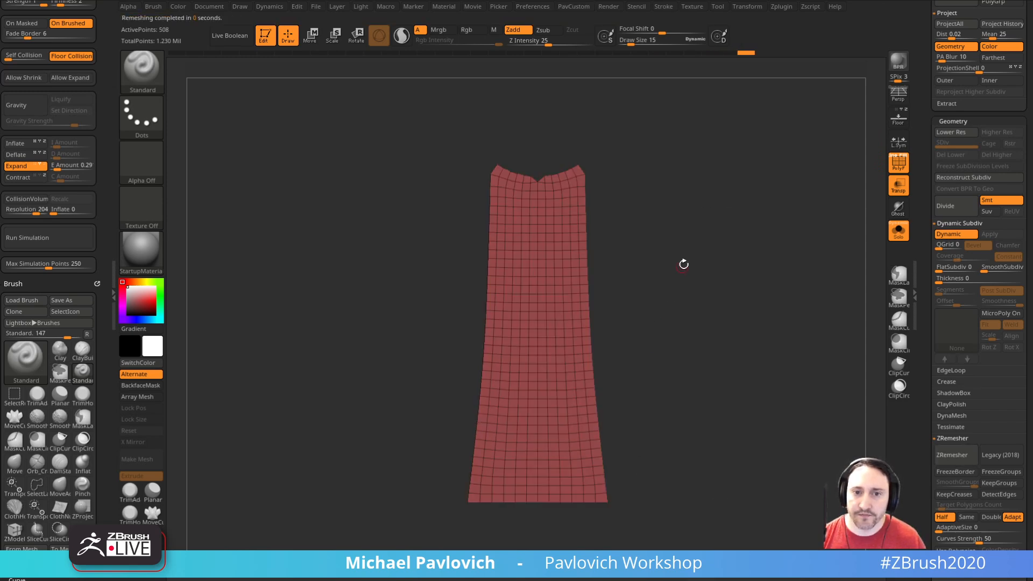
Step: Even out the notch at the centre of the remeshed panel's neckline with the Move brush
alt+drag(681, 271, 794, 470)
alt+drag(750, 144, 699, 376)
key(b)
key(z)
key(m)
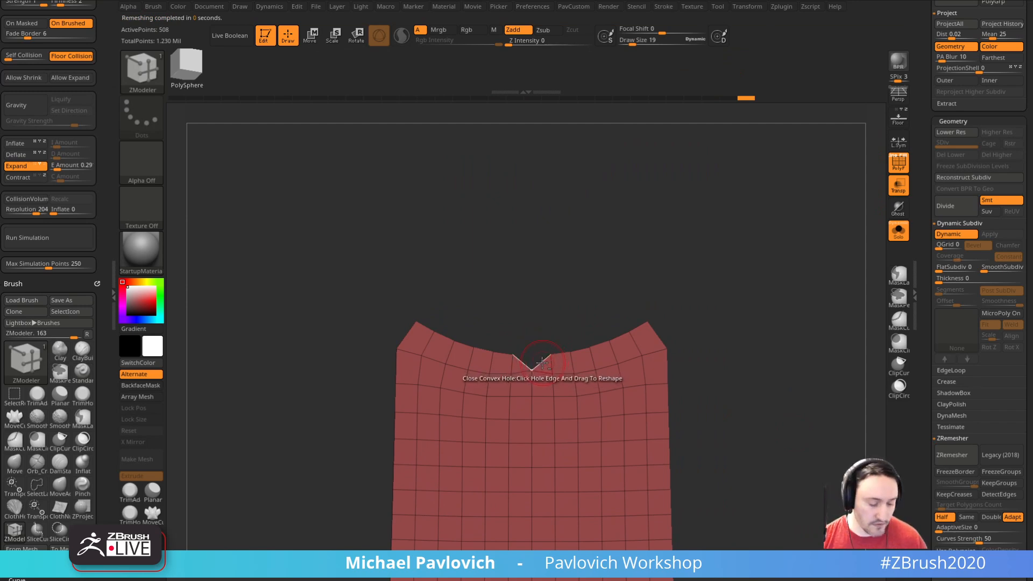
key(b)
key(m)
key(a)
drag(756, 290, 601, 328)
Step: Extrude the panel's shoulder edges twice with the ZModeler edge Extrude action to form shoulder straps
key(b)
key(z)
key(m)
key(space)
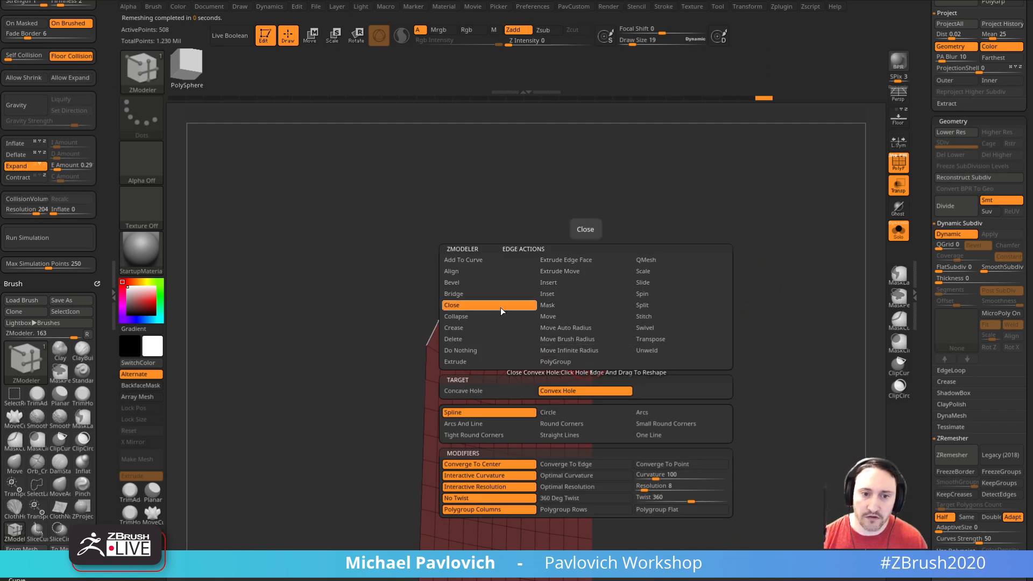
click(490, 362)
drag(561, 369, 635, 351)
drag(589, 350, 606, 349)
Step: Show the figure again and ZRemesh the garment with the target set to Same
drag(676, 344, 803, 304)
click(898, 231)
key(space)
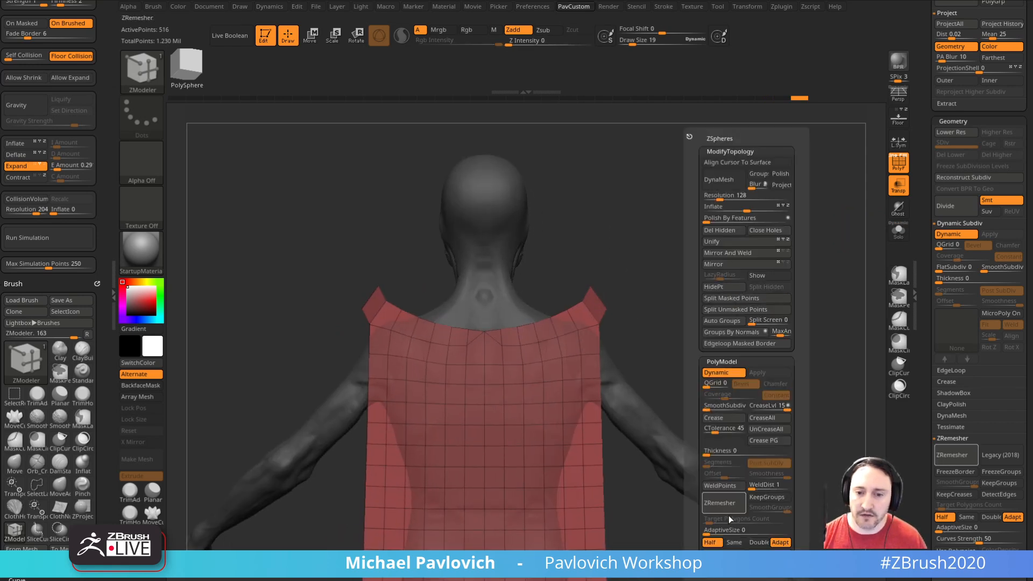
click(732, 542)
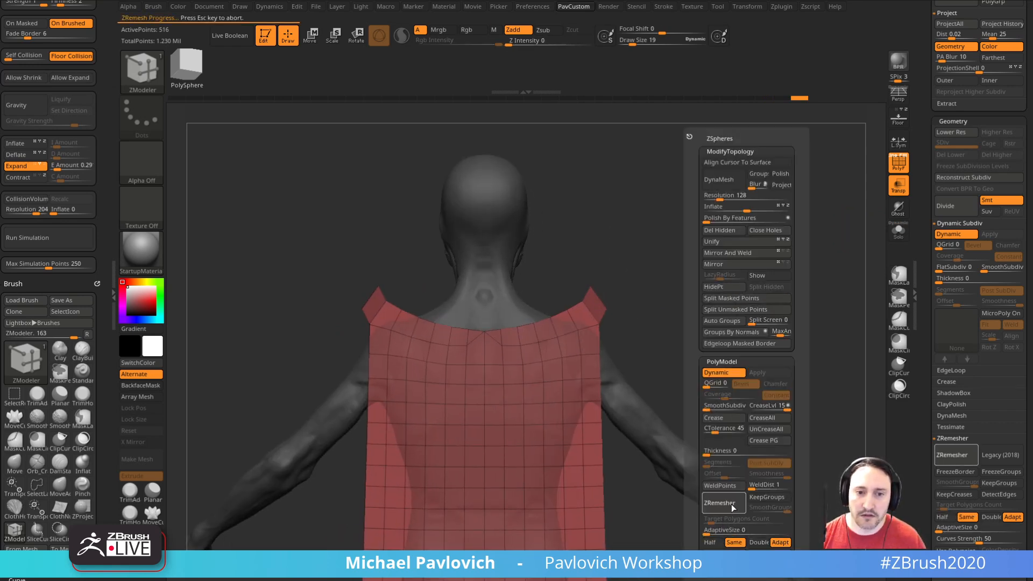
mouse_move(744, 345)
alt+mouse_down()
mouse_move(754, 236)
mouse_move(823, 383)
alt+mouse_up()
Step: Pull the notch at the neckline's centre up into a smooth curve with the Move brush
key(b)
key(m)
key(v)
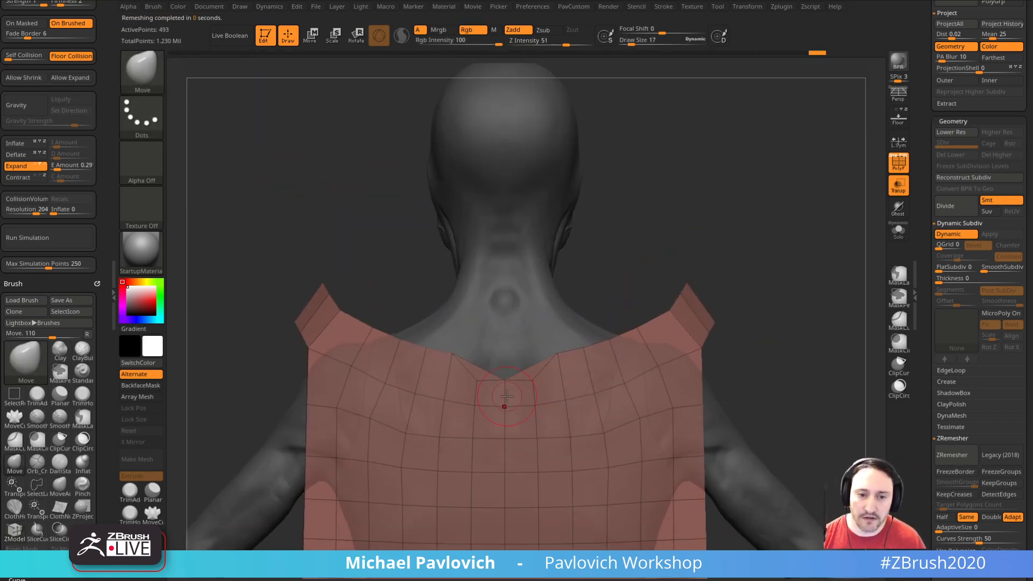
mouse_move(805, 311)
alt+mouse_down()
mouse_move(816, 308)
mouse_move(823, 355)
alt+mouse_up()
Step: Split the neckline edges on both sides of the centre with ZModeler and connect the new points to the vertices below
key(b)
key(z)
key(m)
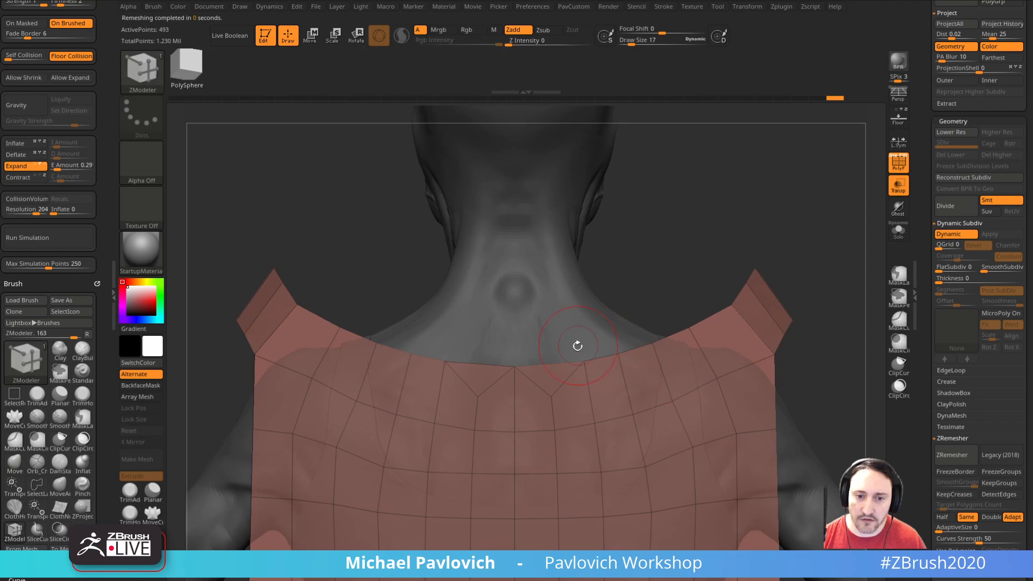
key(space)
click(615, 296)
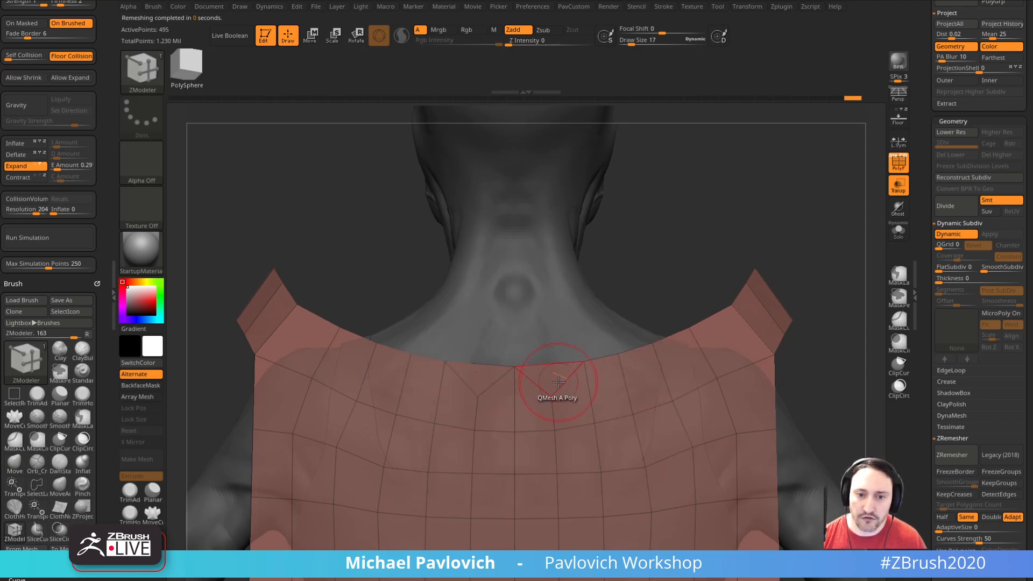
key(space)
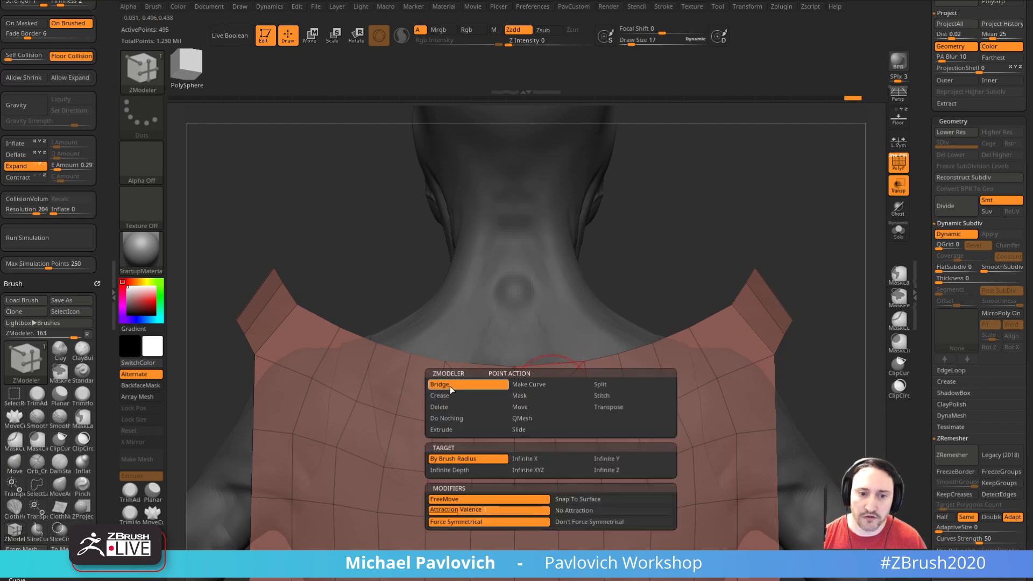
click(544, 429)
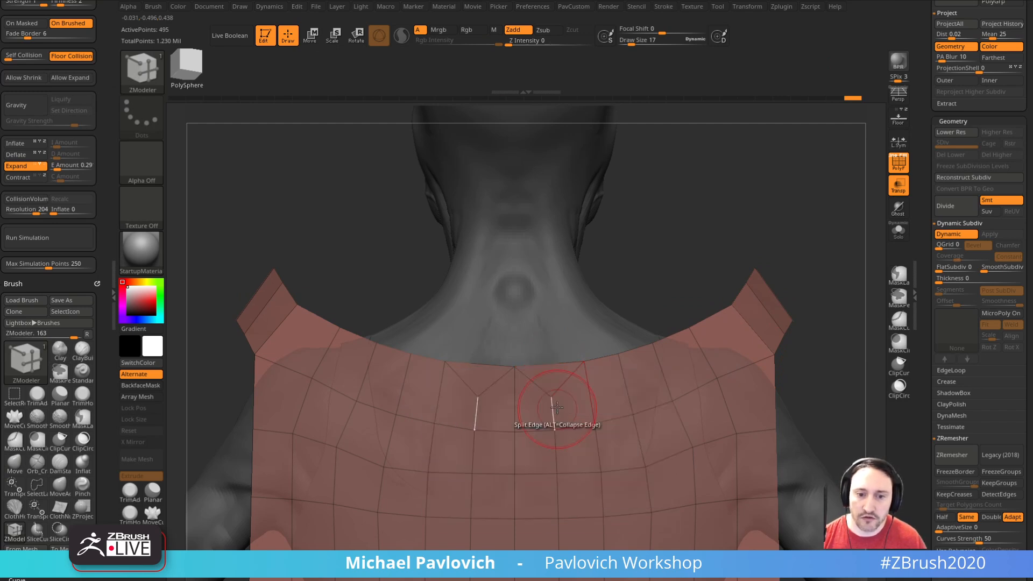
Step: Collapse the short edges beside the neckline's centre with the ZModeler edge Collapse action
key(space)
click(447, 321)
click(554, 375)
Step: Select the Move brush and set the garment's dynamic subdivision thickness to 0.00675
key(b)
key(m)
key(v)
alt+drag(838, 329, 796, 264)
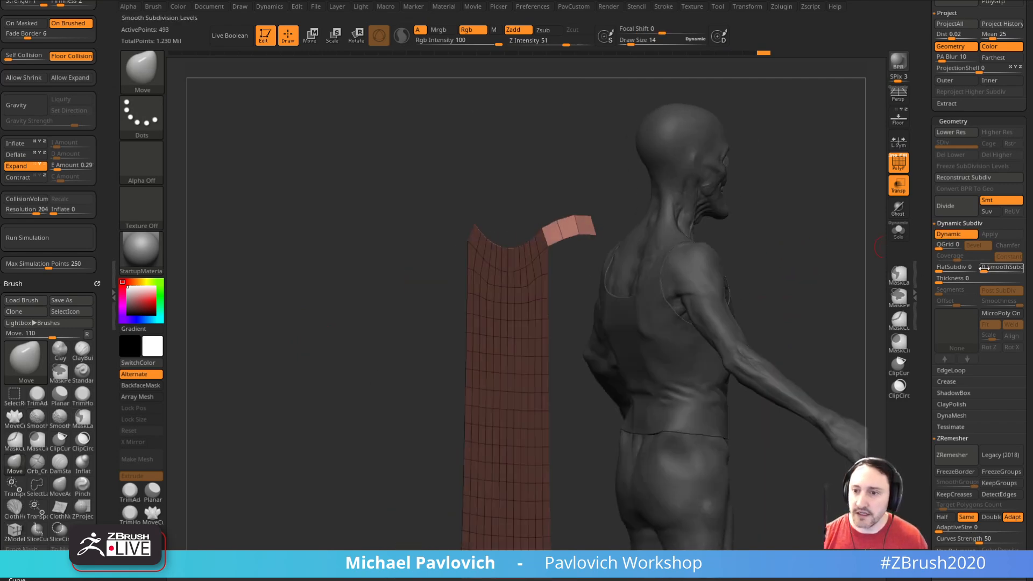
drag(948, 278, 962, 279)
mouse_move(800, 285)
shift+mouse_down()
mouse_move(815, 293)
mouse_move(808, 270)
shift+mouse_up()
Step: Move the whole garment forward against the figure's back with the gizmo
key(w)
drag(562, 339, 628, 345)
key(q)
drag(737, 293, 791, 288)
key(w)
key(q)
Step: Reshape the garment's upper corners around the figure's shoulders and smooth its upper area
drag(676, 247, 686, 269)
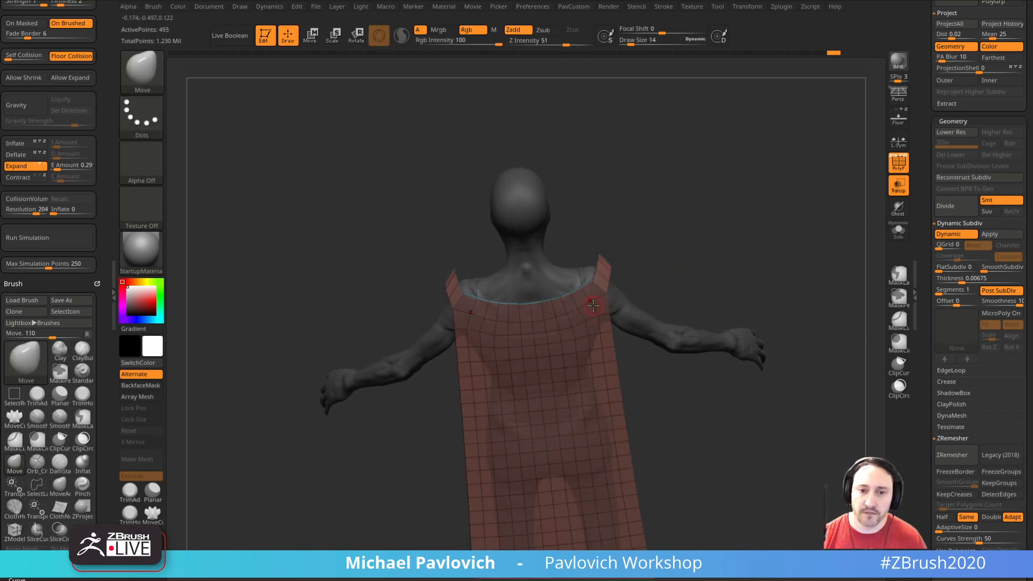
drag(618, 286, 597, 317)
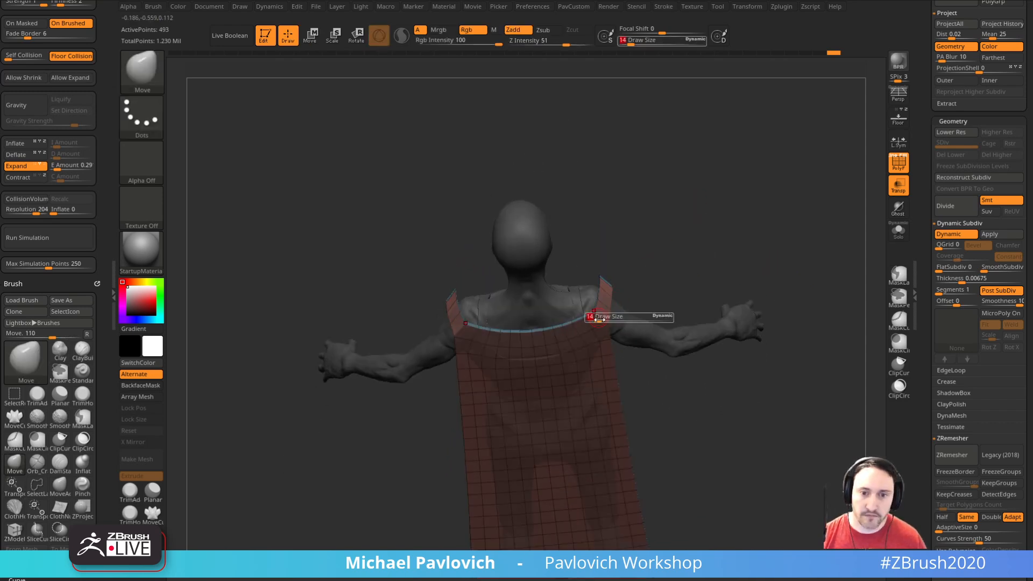
drag(565, 279, 648, 257)
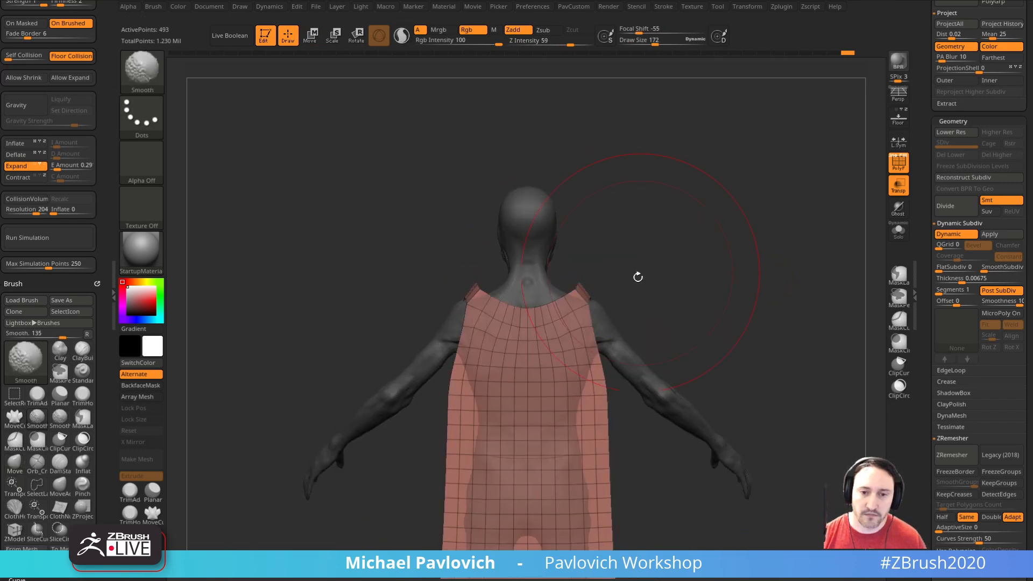
drag(585, 322, 635, 293)
Step: Turn off transparency and pull the straps over the figure's shoulders with the Move brush, adjusting the draw size to 21
click(895, 187)
alt+drag(773, 247, 619, 322)
mouse_move(700, 287)
mouse_down()
mouse_move(643, 309)
mouse_move(599, 311)
mouse_up()
key(s)
click(616, 320)
mouse_move(599, 305)
mouse_down()
mouse_move(679, 306)
mouse_move(740, 337)
mouse_move(774, 253)
mouse_up()
key(s)
click(667, 309)
mouse_move(774, 259)
mouse_down()
mouse_move(759, 267)
mouse_move(774, 269)
mouse_up()
mouse_move(774, 269)
alt+mouse_down()
mouse_move(777, 244)
mouse_move(773, 296)
mouse_move(754, 286)
mouse_move(760, 318)
alt+mouse_up()
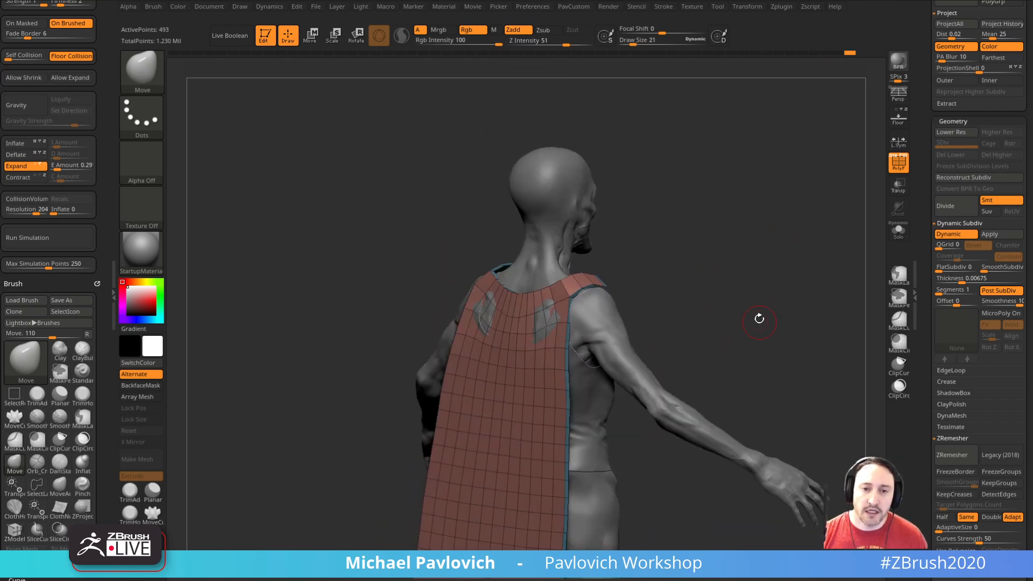
Step: Enable the collision volume and gravity for the cloth simulation, and turn off Expand
click(92, 231)
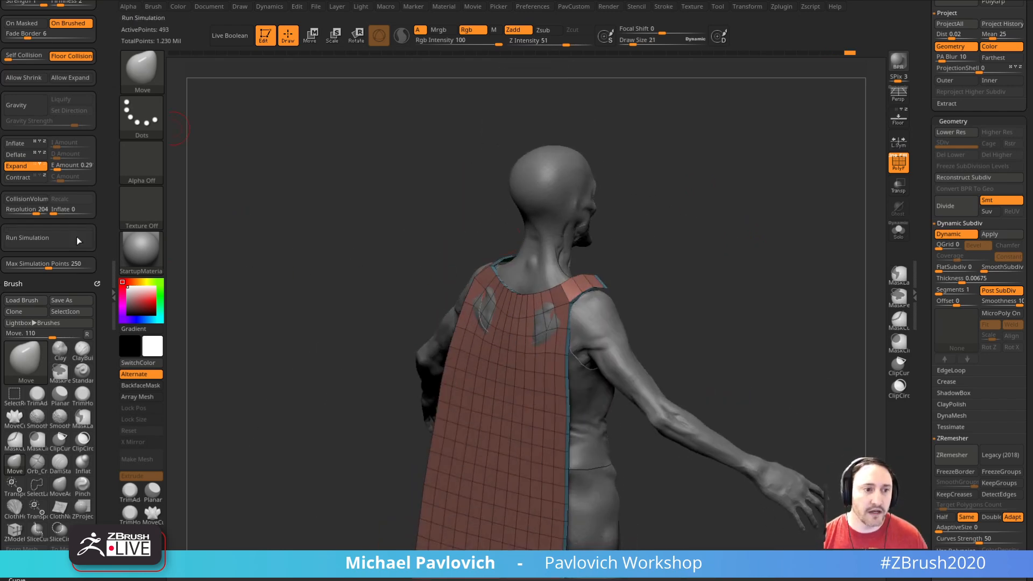
click(46, 199)
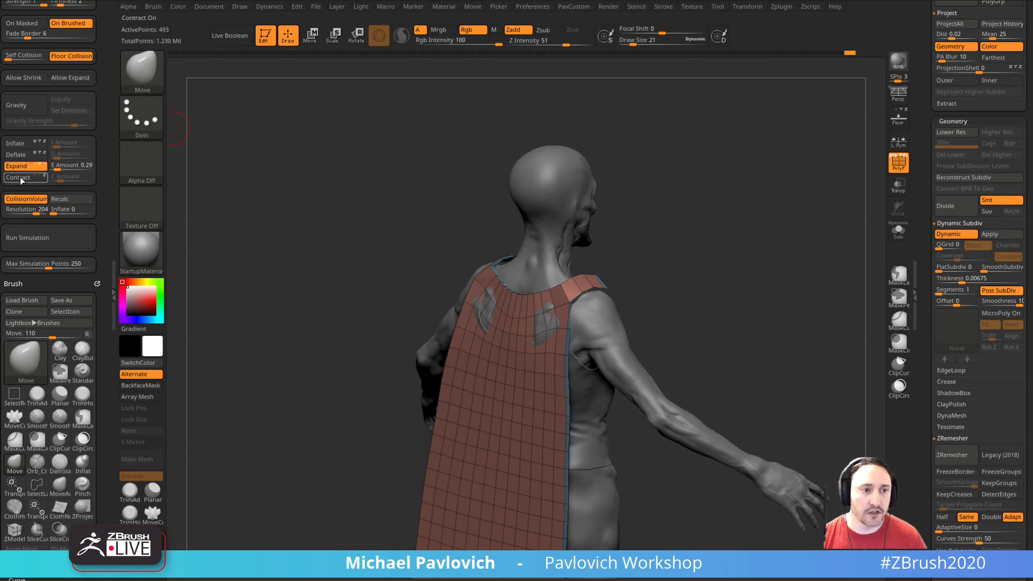
click(113, 89)
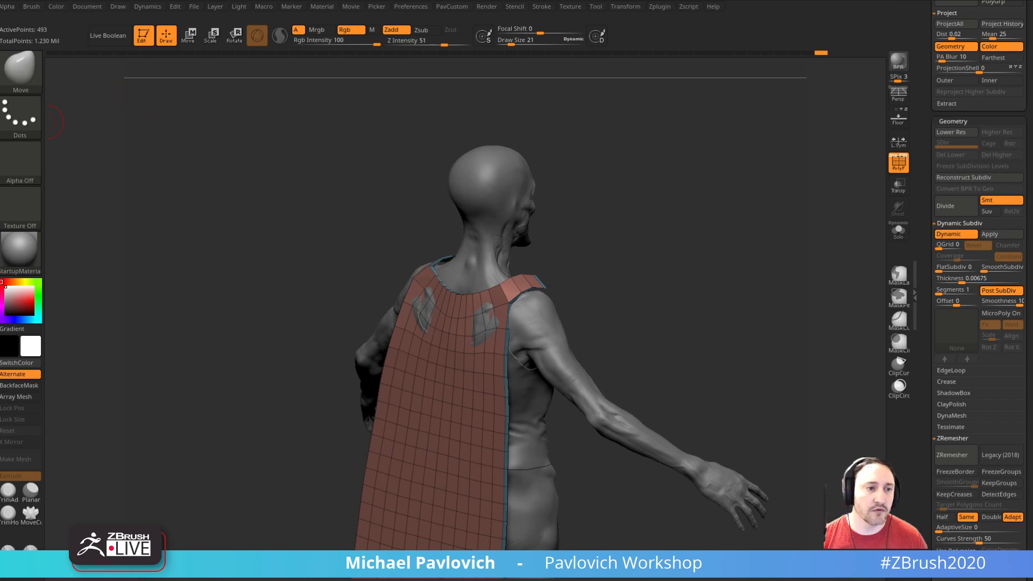
click(2, 151)
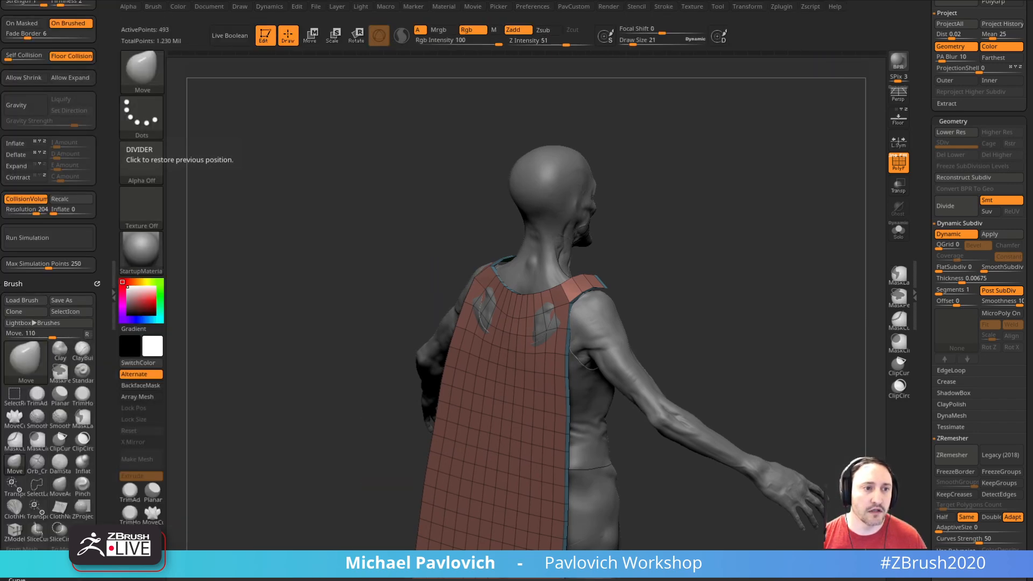
click(27, 101)
mouse_move(767, 226)
mouse_down()
mouse_move(745, 223)
mouse_move(689, 266)
mouse_move(756, 292)
mouse_move(749, 260)
mouse_move(754, 293)
mouse_move(302, 262)
mouse_up()
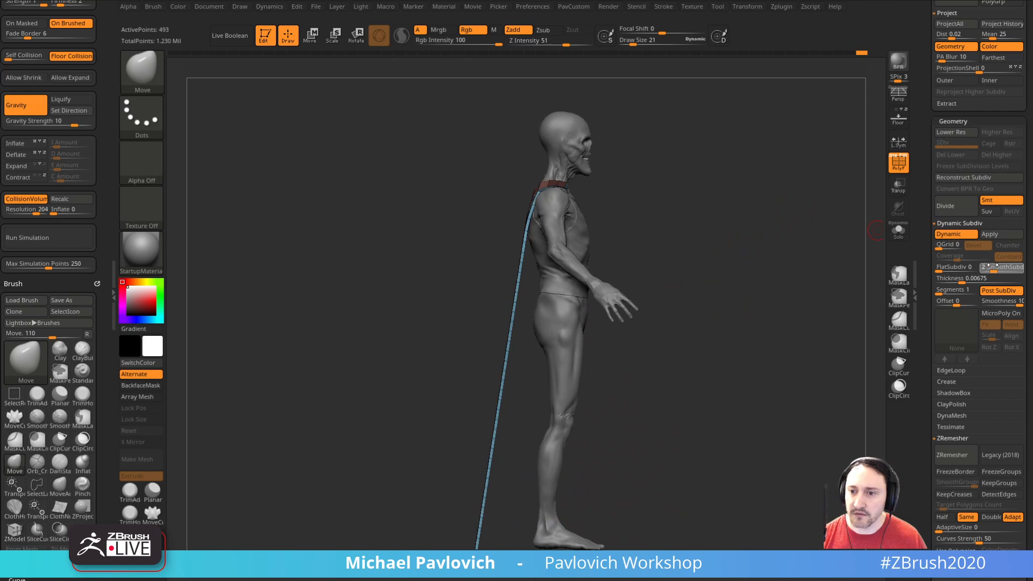
Step: Try the cloth simulation on the garment with gravity strength 10 and undo it
drag(848, 269, 795, 286)
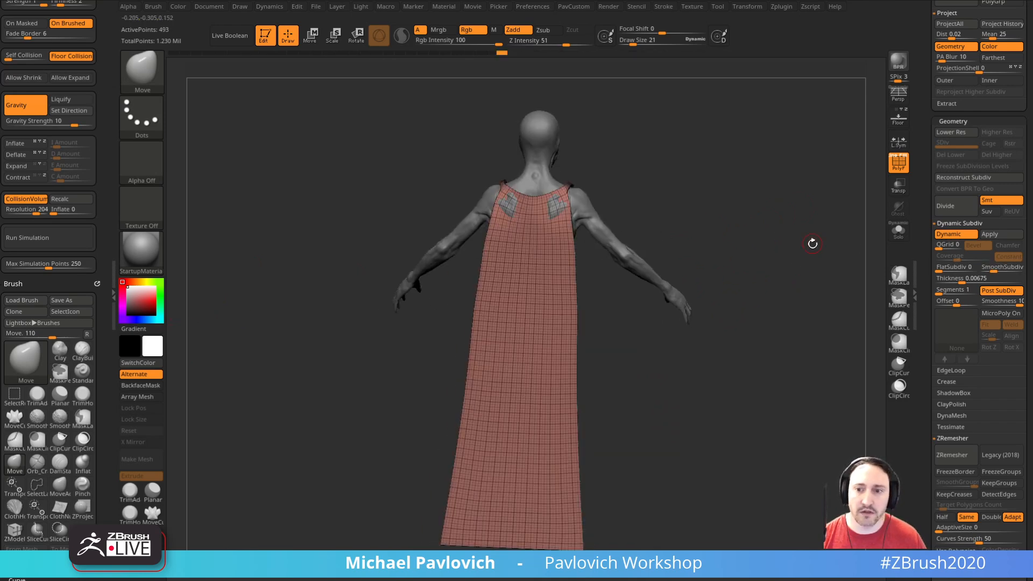
drag(813, 241, 839, 242)
click(75, 236)
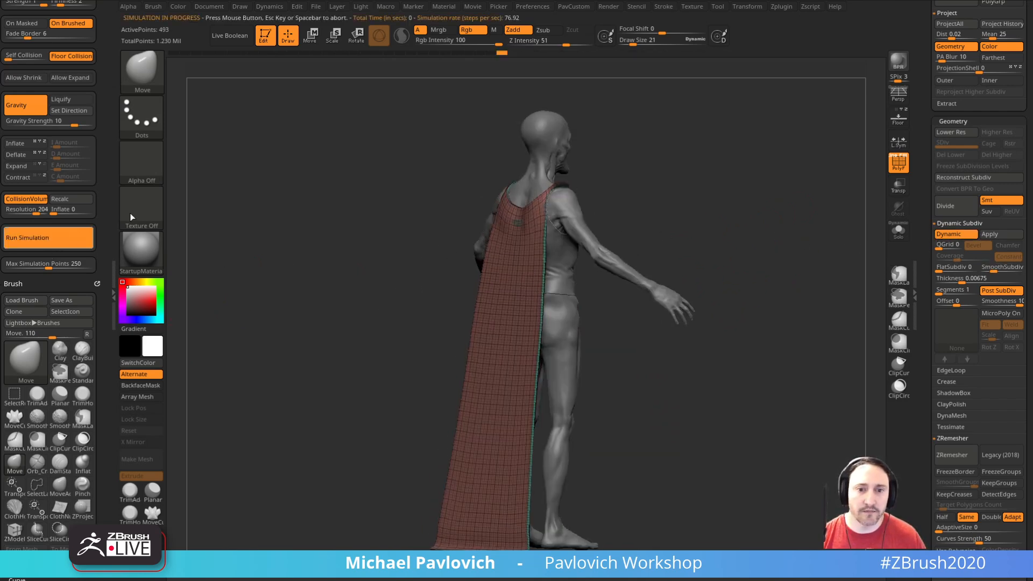
click(682, 203)
key(ctrl+z)
Step: Lower the gravity strength to 2.10636, hide the polyframe and test the cloth simulation on the garment
scroll(114, 151, up, 2)
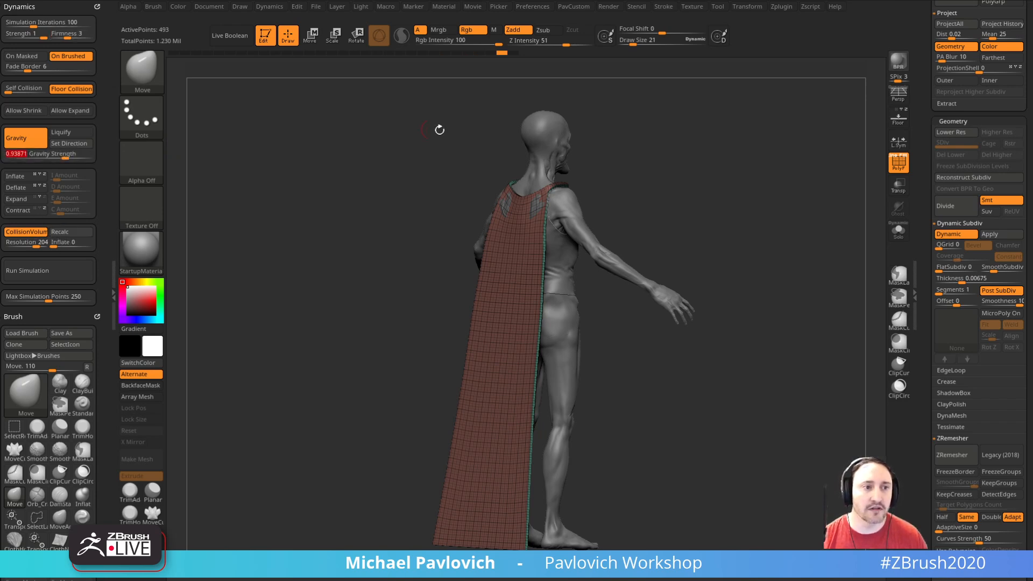
drag(720, 218, 712, 182)
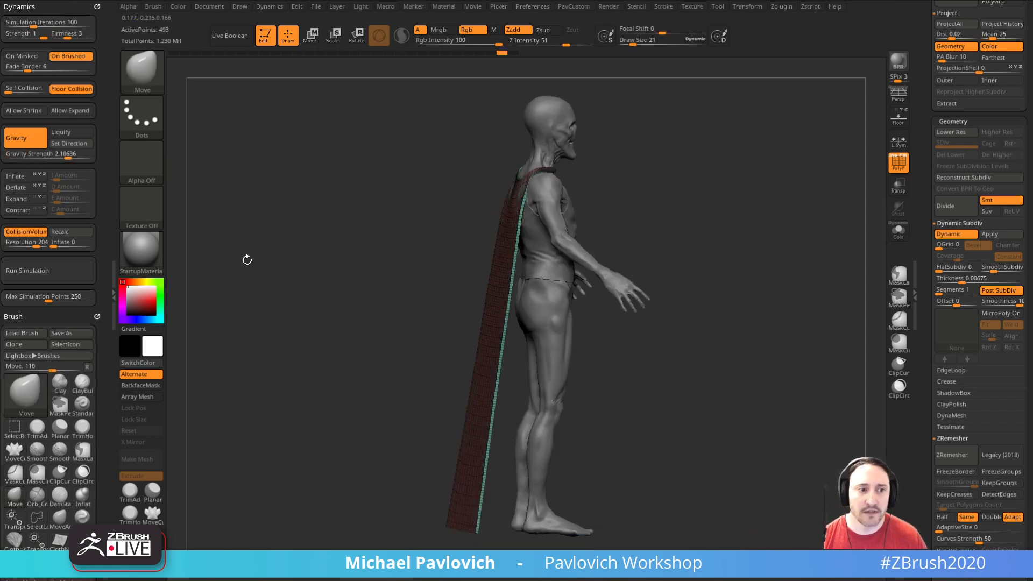
click(904, 168)
drag(814, 200, 871, 202)
click(79, 270)
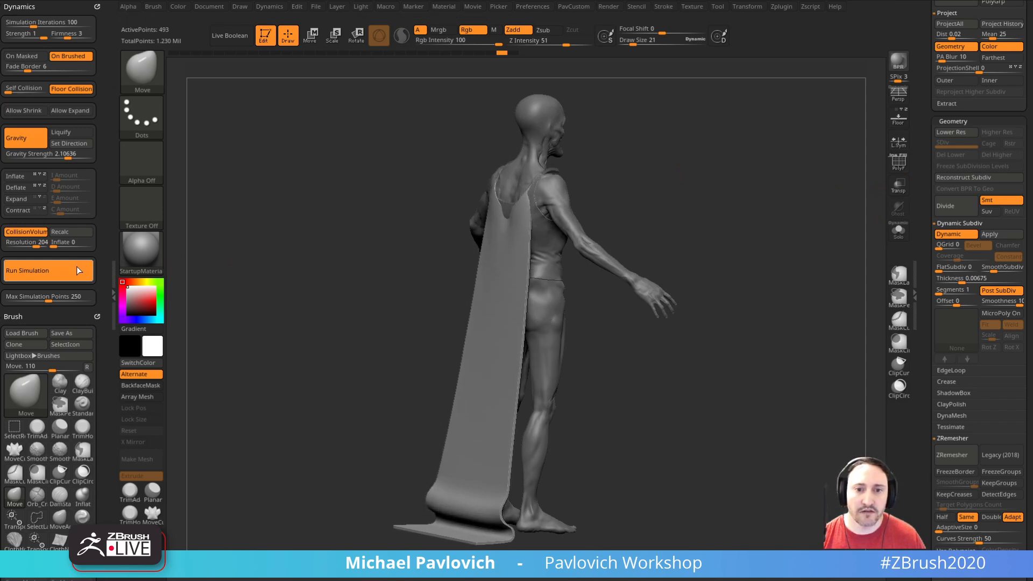
drag(767, 235, 814, 219)
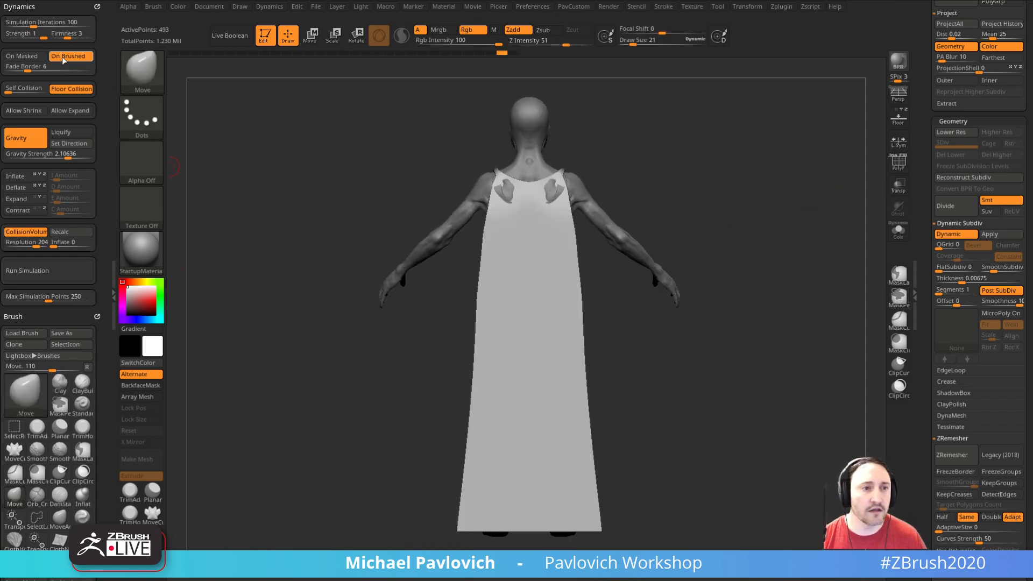
Step: Set the simulation firmness to 4, test the cloth simulation and undo the garment's deformation
click(64, 271)
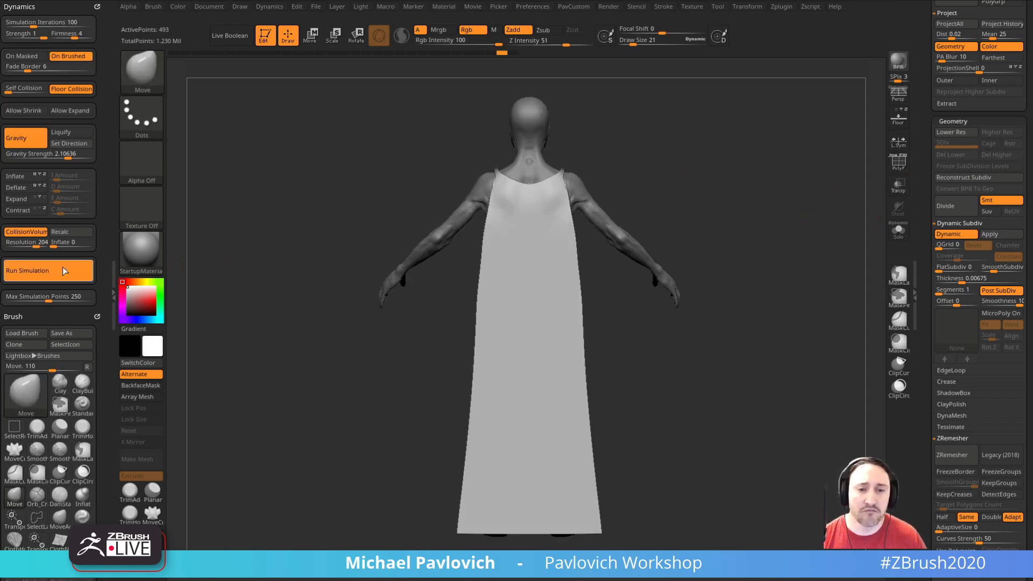
click(63, 270)
key(ctrl+z)
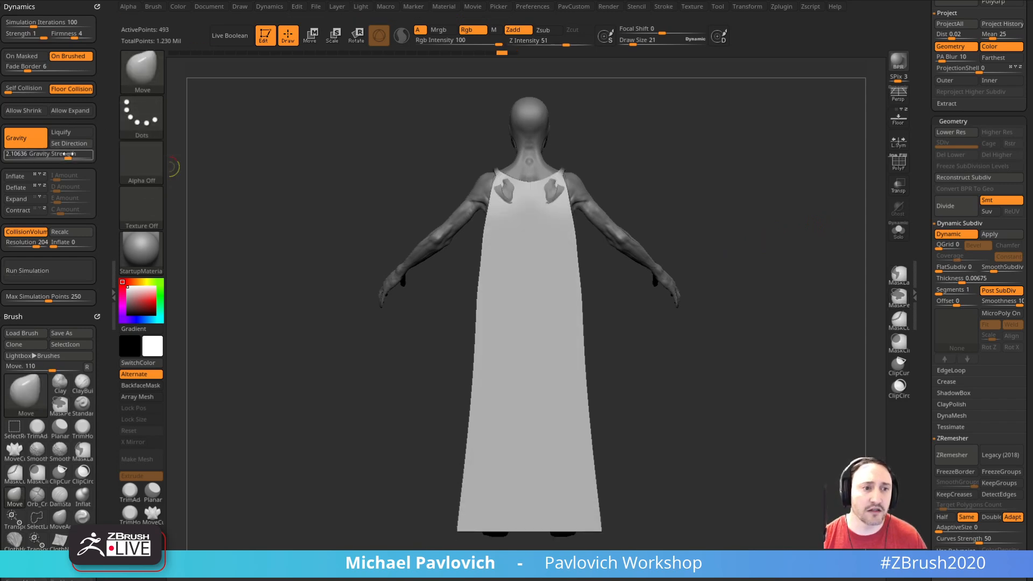
Step: Set the simulation iterations to 393 and run the cloth simulation with gravity strength 0.78518 and a recalculated collision volume
click(60, 268)
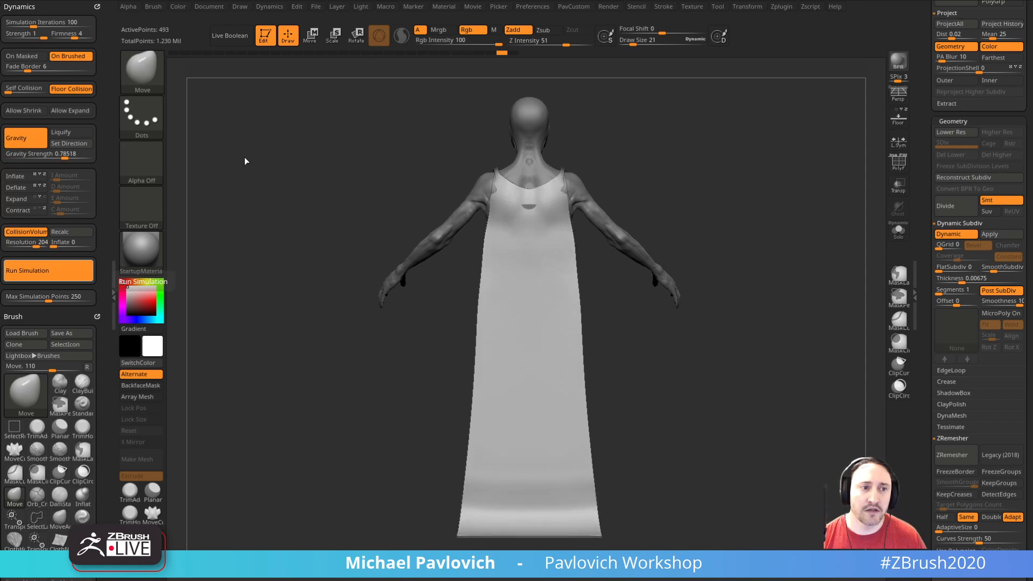
click(58, 231)
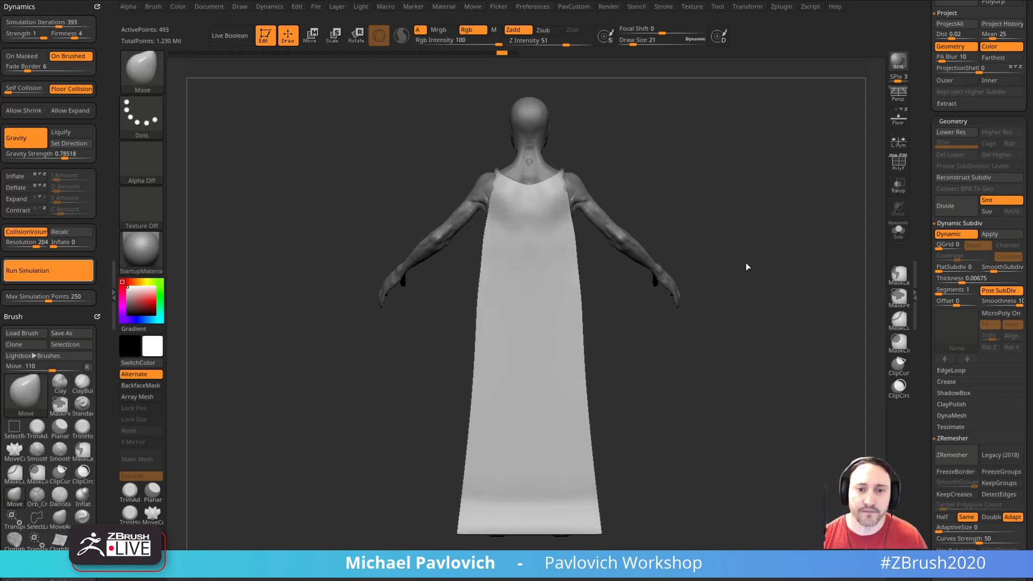
drag(761, 279, 750, 237)
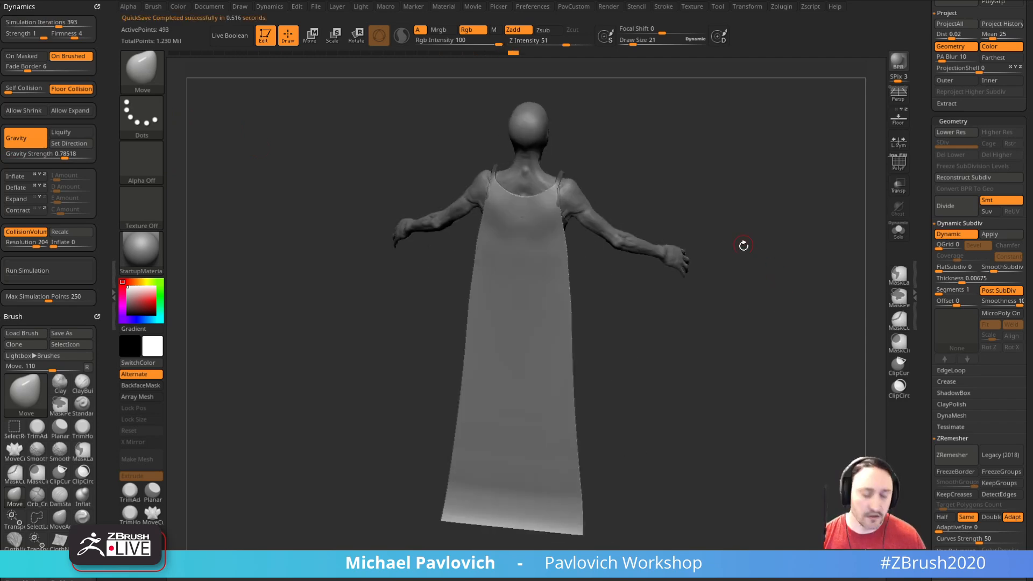
Step: Switch to the ClothHook brush and set its draw size to 95
key(b)
key(c)
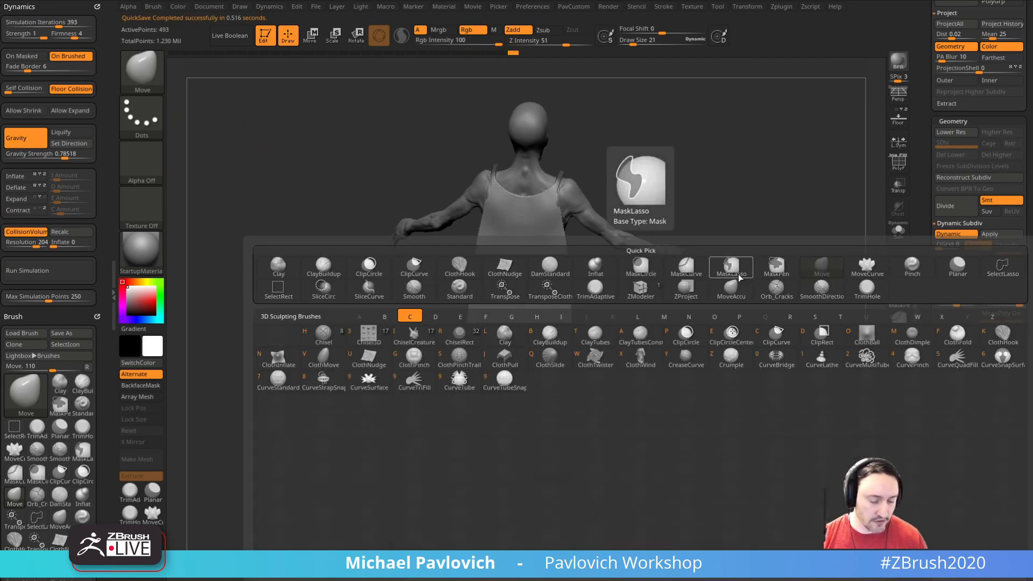
key(h)
drag(738, 277, 678, 285)
key(s)
mouse_move(543, 326)
mouse_down()
mouse_move(568, 326)
mouse_move(538, 344)
mouse_up()
mouse_move(625, 327)
mouse_down()
mouse_move(660, 328)
mouse_move(703, 366)
mouse_move(735, 346)
mouse_move(704, 364)
mouse_move(685, 352)
mouse_move(730, 265)
mouse_up()
key(s)
click(687, 351)
Step: Compare the garment without and with dynamic subdivision, leave it on and crease the garment's edges
key(shift+d)
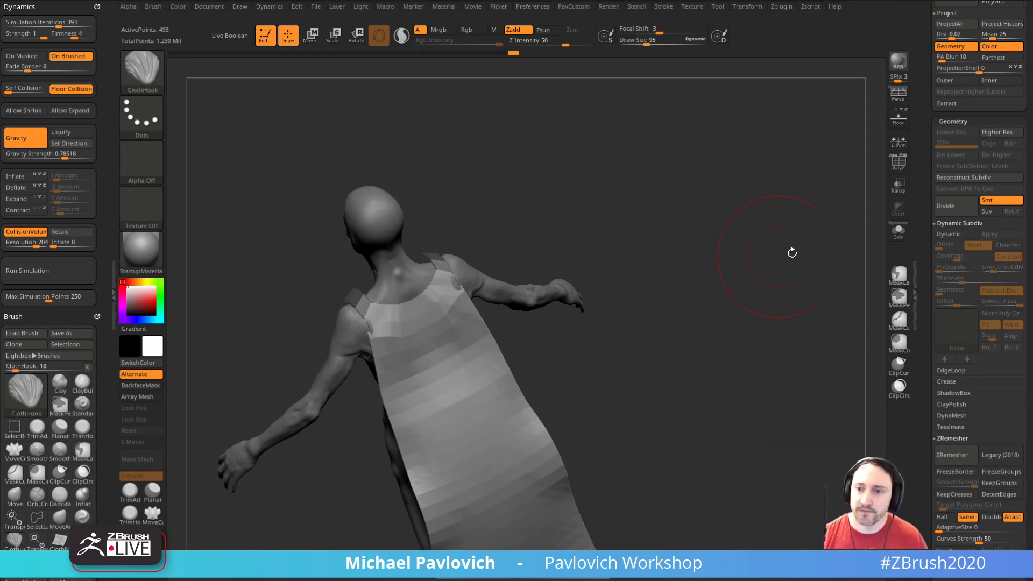
click(951, 235)
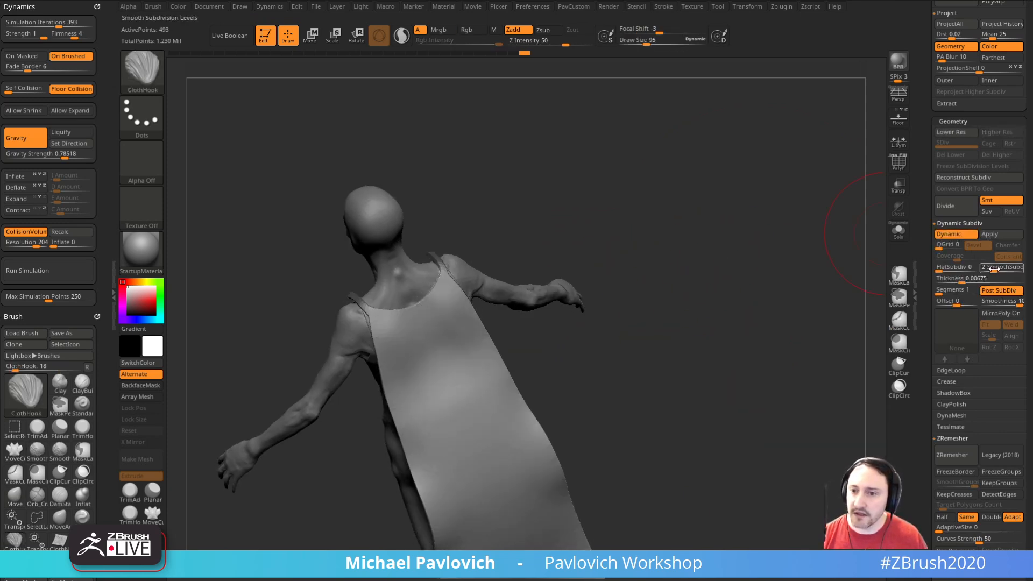
key(space)
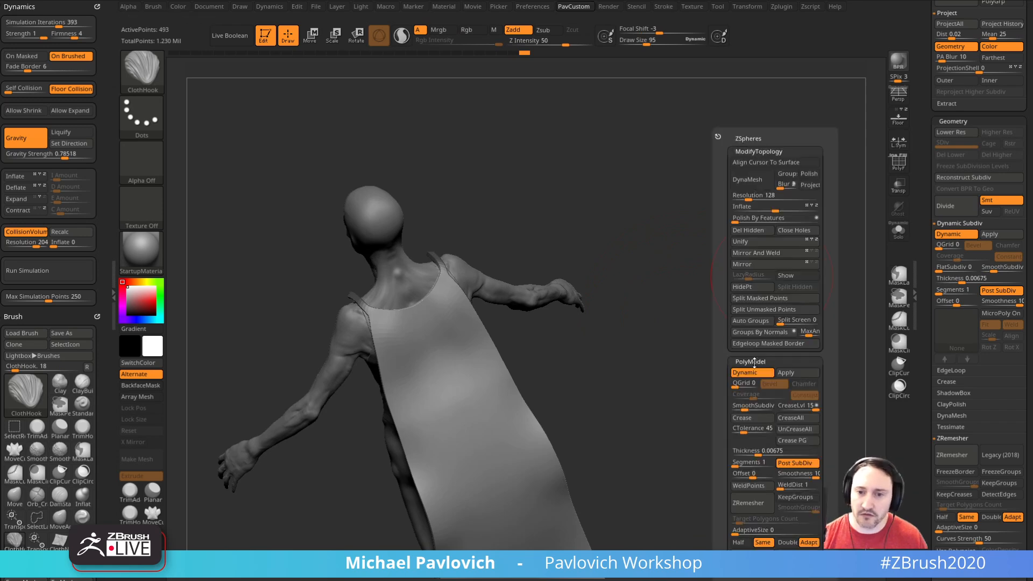
click(748, 418)
drag(750, 393, 763, 343)
drag(715, 284, 743, 274)
Step: Try deforming the garment with the TransposeCloth brush and undo the changes
key(w)
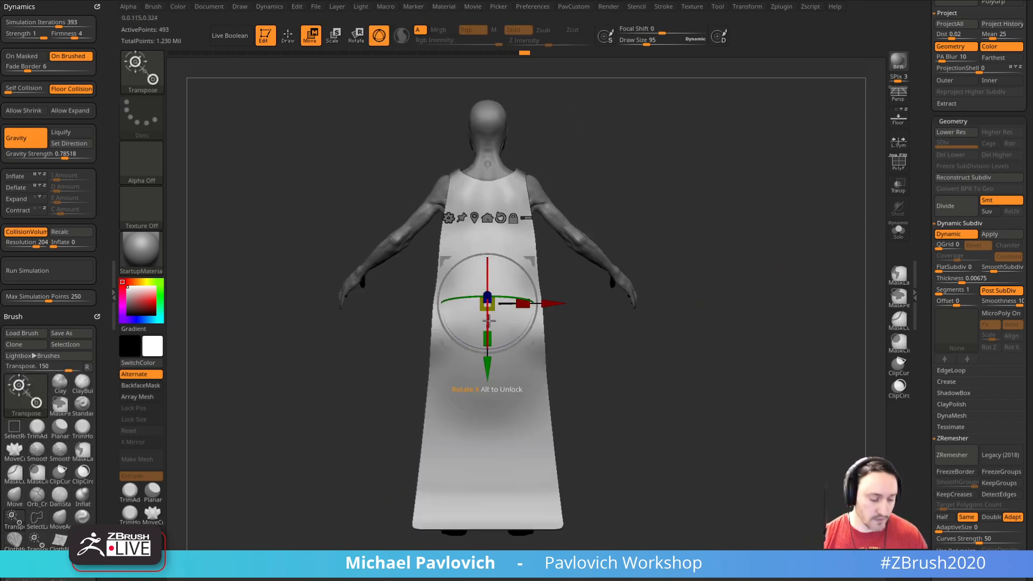
key(b)
key(c)
key(b)
key(t)
key(c)
mouse_move(488, 335)
mouse_down()
mouse_move(496, 228)
mouse_move(498, 349)
mouse_up()
shift+drag(652, 268, 656, 253)
key(ctrl+z)
drag(423, 295, 658, 332)
shift+drag(633, 217, 623, 237)
key(ctrl+z)
Step: Run the cloth simulation again and check the garment's topology with dynamic subdivision off
click(59, 274)
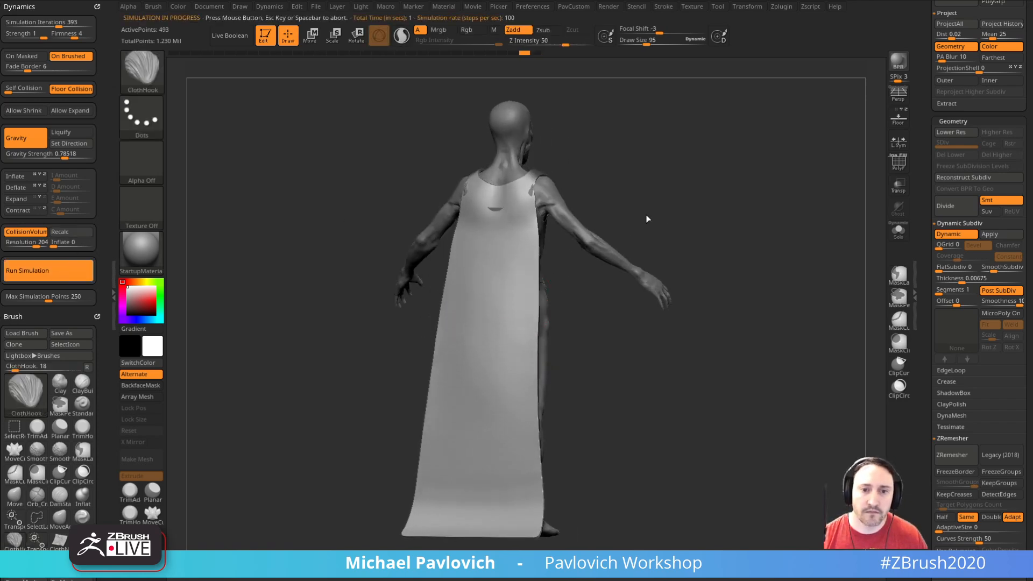
drag(763, 253, 786, 254)
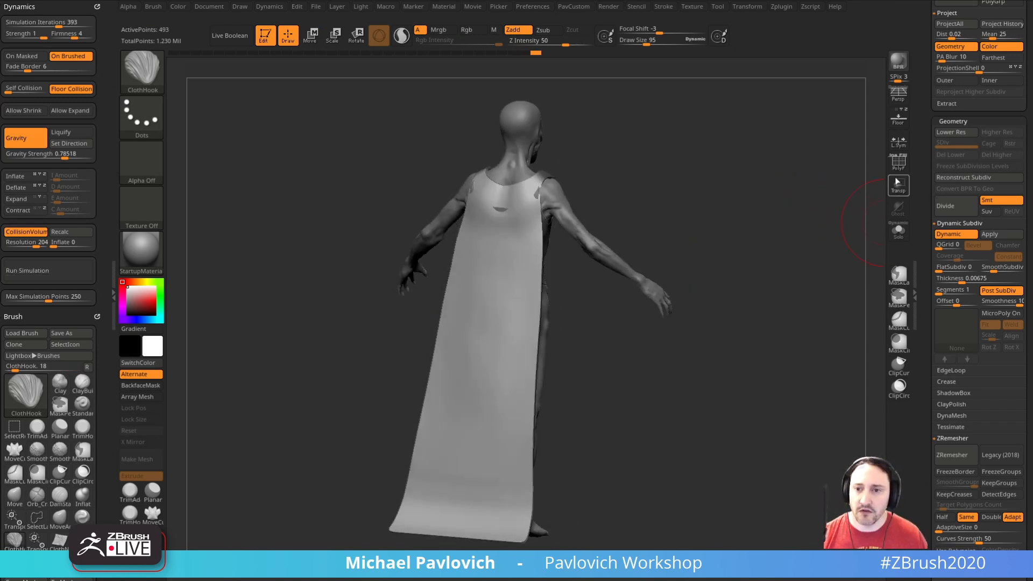
key(shift+d)
click(899, 161)
click(898, 162)
Step: Divide the garment to subdivision level 2 with dynamic subdivision on, and run the cloth simulation on it
key(ctrl+d)
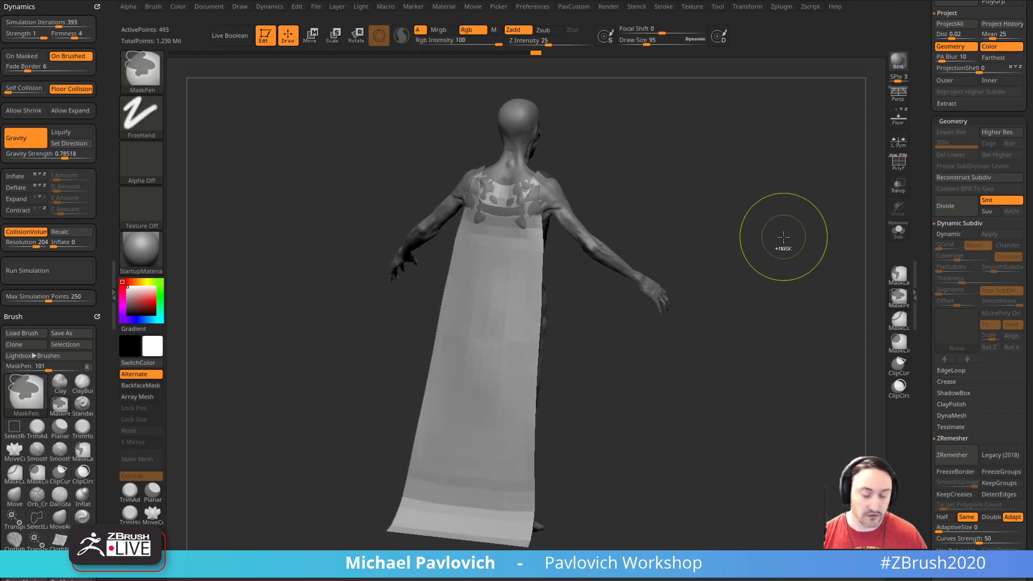
drag(795, 238, 682, 209)
key(shift+d)
key(ctrl+d)
mouse_move(740, 231)
mouse_down()
mouse_move(796, 252)
mouse_move(769, 245)
mouse_up()
click(79, 278)
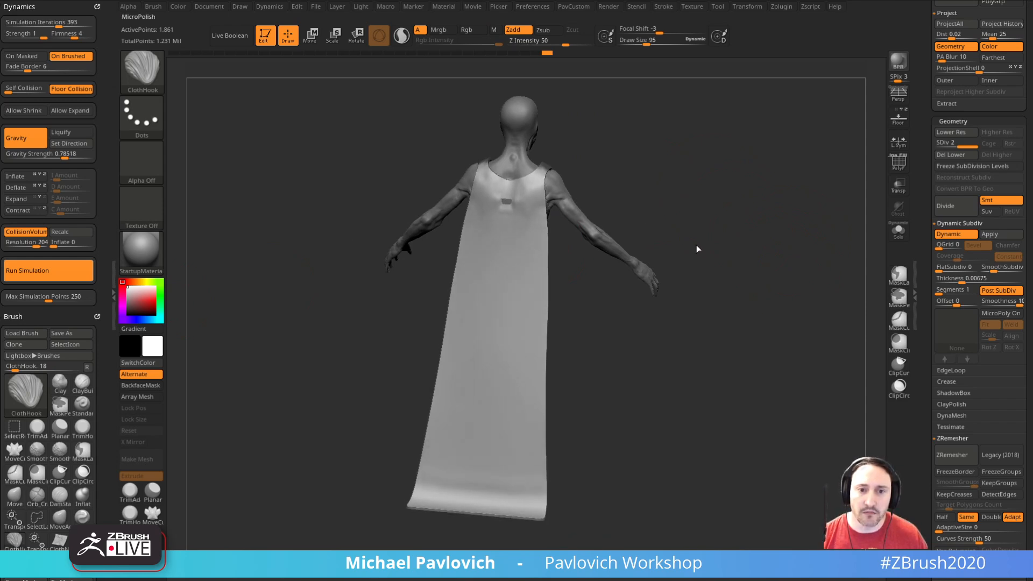
Step: Try ClothHook strokes with draw size 156 on the garment's lower part and undo them
mouse_move(673, 348)
mouse_down()
mouse_move(581, 346)
mouse_move(651, 351)
mouse_move(635, 353)
mouse_up()
mouse_move(518, 395)
mouse_down()
mouse_move(511, 406)
mouse_move(520, 397)
mouse_up()
shift+drag(588, 373, 571, 371)
drag(458, 360, 487, 359)
drag(459, 460, 523, 472)
key(ctrl+z)
key(ctrl+z)
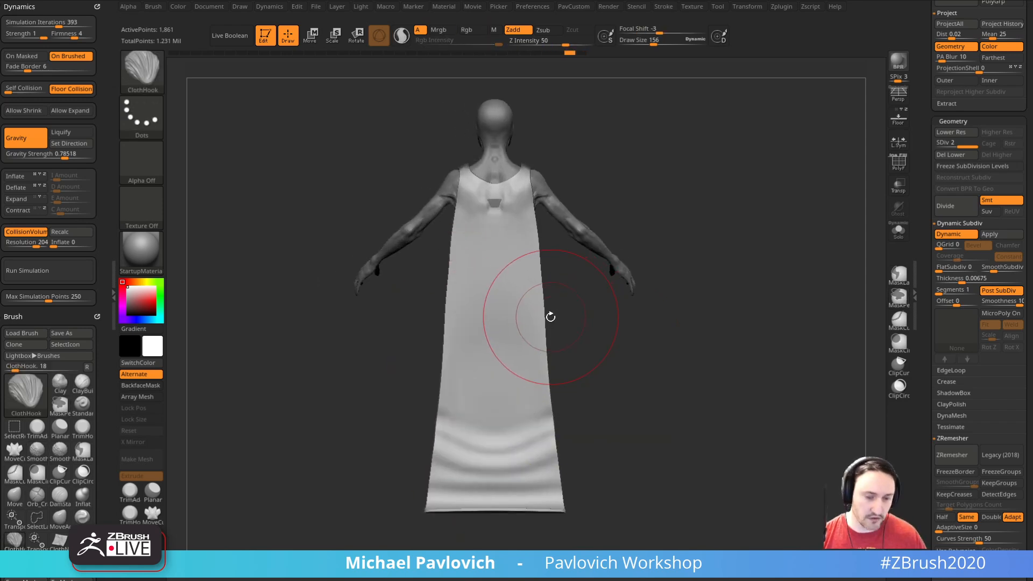
key(ctrl+z)
Step: Try pulling the garment sideways with the ClothHook brush at draw size 322 and undo the pulls
mouse_move(496, 404)
mouse_down()
mouse_move(531, 390)
mouse_move(596, 290)
mouse_up()
key(ctrl+z)
key(bracketright)
drag(494, 392, 680, 302)
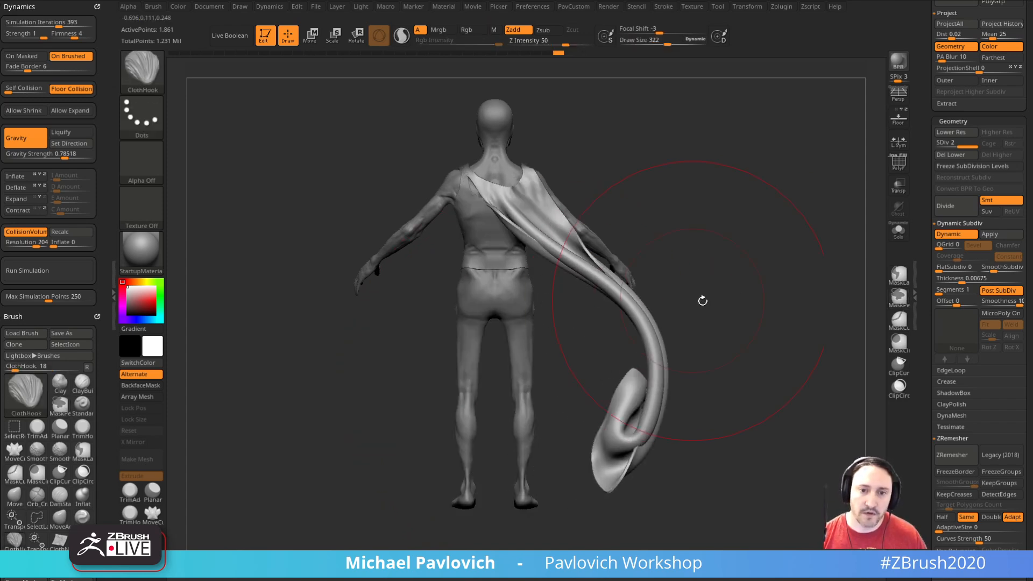
mouse_move(740, 267)
mouse_down()
mouse_move(702, 286)
mouse_move(741, 269)
mouse_up()
key(ctrl+z)
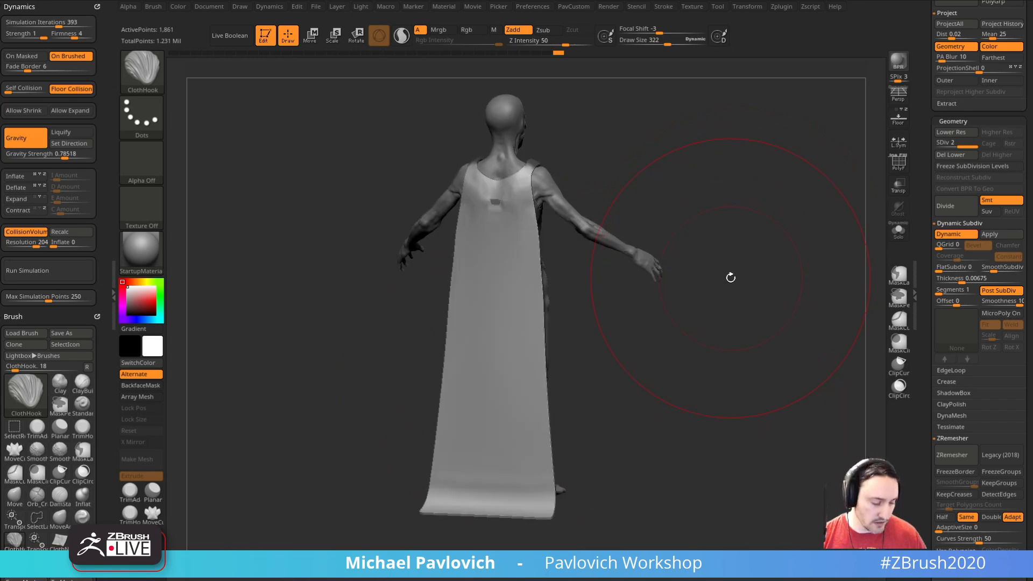
Step: Switch to the ClothWind brush
key(b)
key(c)
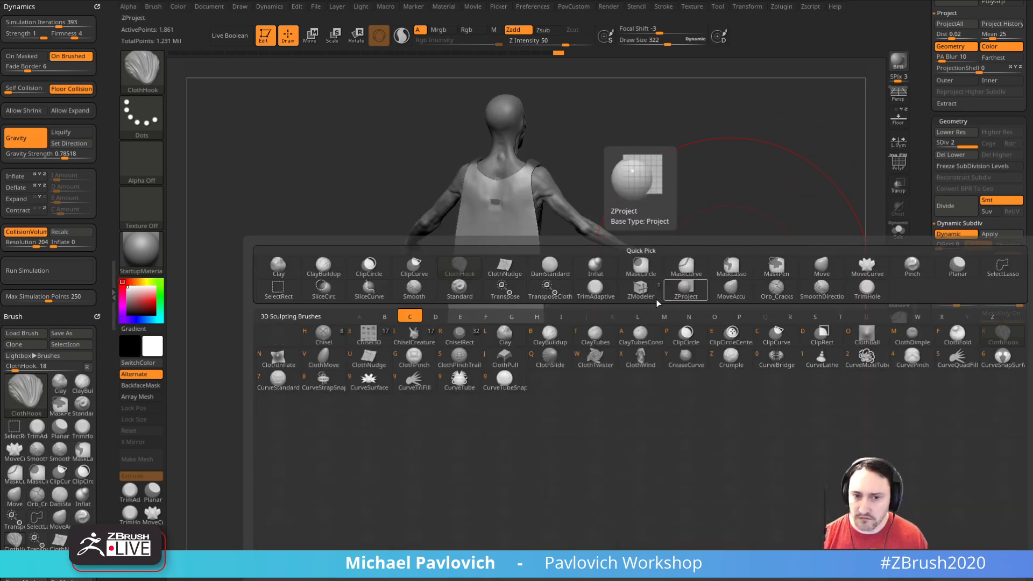
click(640, 358)
mouse_move(713, 279)
mouse_down()
mouse_move(625, 327)
mouse_move(661, 339)
mouse_up()
Step: Try blowing the garment around the figure with ClothWind strokes at draw size 393 and undo them
mouse_move(481, 355)
mouse_down()
mouse_move(503, 356)
mouse_move(498, 371)
mouse_move(496, 309)
mouse_move(563, 306)
mouse_move(651, 220)
mouse_up()
mouse_move(788, 220)
mouse_down()
mouse_move(717, 194)
mouse_move(646, 231)
mouse_move(605, 233)
mouse_move(625, 253)
mouse_up()
mouse_move(620, 431)
shift+mouse_down()
mouse_move(454, 355)
mouse_move(526, 315)
mouse_move(537, 263)
shift+mouse_up()
drag(531, 395, 618, 396)
mouse_move(561, 284)
mouse_down()
mouse_move(576, 312)
mouse_move(482, 422)
mouse_up()
drag(516, 449, 626, 454)
mouse_move(584, 333)
mouse_down()
mouse_move(685, 249)
mouse_move(674, 228)
mouse_move(627, 210)
mouse_move(645, 332)
mouse_up()
key(ctrl+z)
key(ctrl+z)
key(ctrl+z)
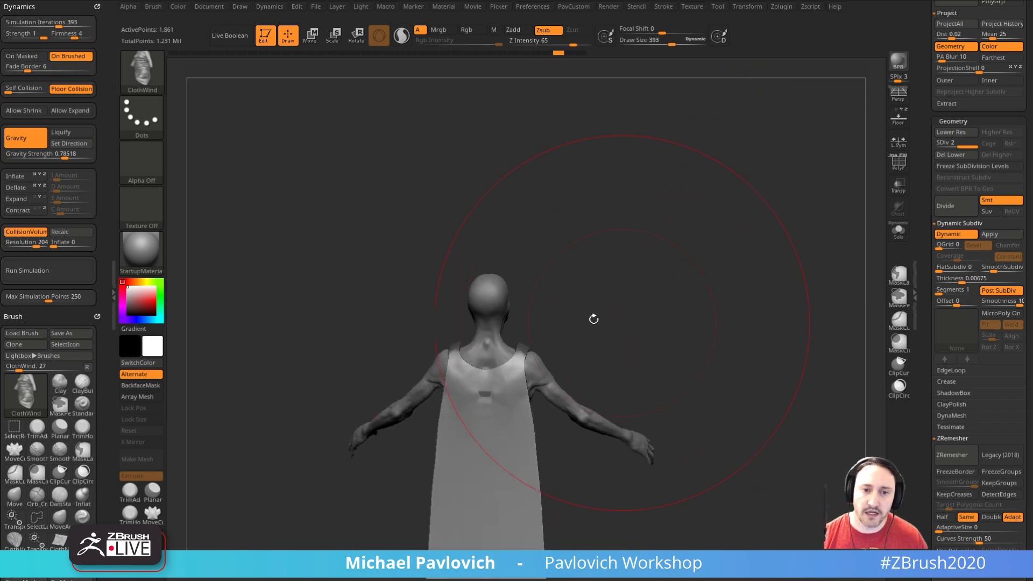
Step: Set the ClothWind draw size to 519 and blow the garment out to one side of the figure
key(ctrl)
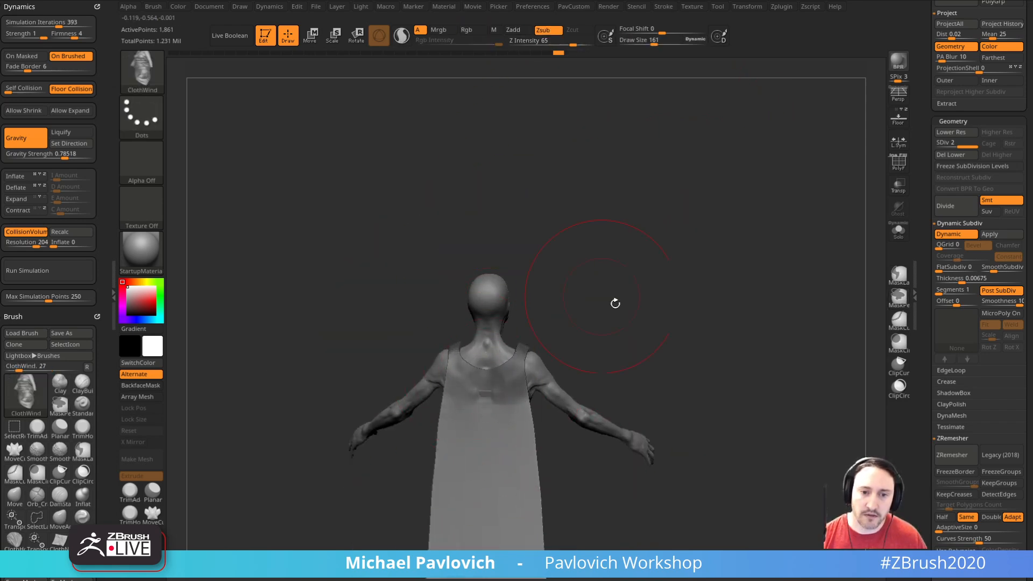
mouse_move(572, 318)
mouse_down()
mouse_move(655, 327)
mouse_move(673, 244)
mouse_move(678, 299)
mouse_up()
key(s)
mouse_move(678, 299)
mouse_down()
mouse_move(694, 300)
mouse_move(636, 332)
mouse_up()
key(s)
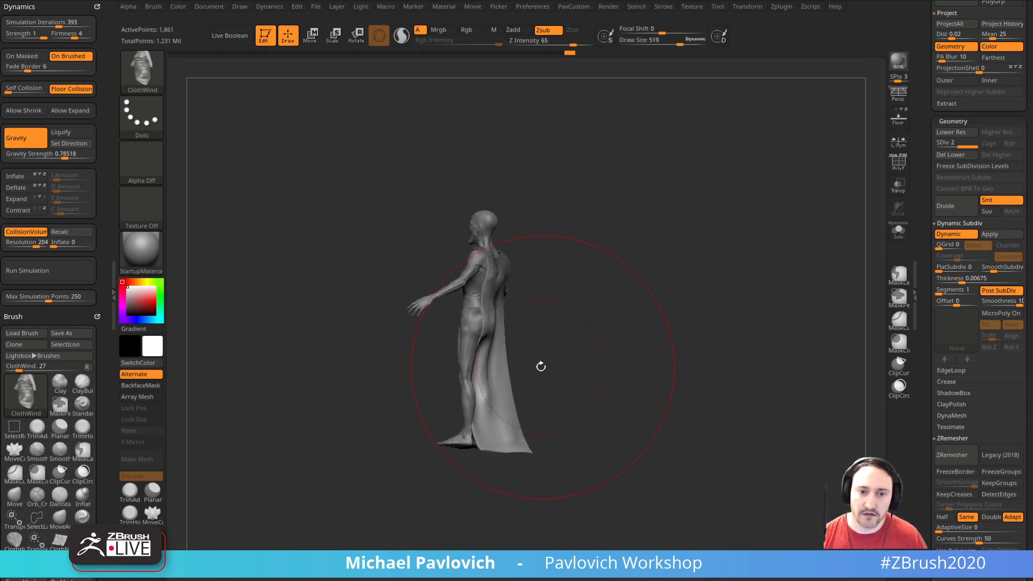
drag(491, 396, 528, 389)
drag(606, 346, 631, 360)
mouse_move(571, 350)
mouse_down()
mouse_move(501, 360)
mouse_move(513, 351)
mouse_up()
mouse_move(593, 338)
mouse_down()
mouse_move(667, 358)
mouse_move(659, 374)
mouse_move(743, 353)
mouse_move(643, 316)
mouse_move(623, 267)
mouse_move(626, 295)
mouse_up()
key(f)
Step: Pull the blown garment with the ClothHook brush and reduce its draw size to 38
key(b)
key(c)
key(h)
drag(573, 351, 605, 256)
drag(710, 318, 608, 327)
key(s)
drag(551, 341, 573, 328)
mouse_move(684, 326)
mouse_down()
mouse_move(595, 327)
mouse_move(551, 309)
mouse_move(772, 320)
mouse_move(713, 348)
mouse_up()
key(s)
drag(712, 344, 691, 329)
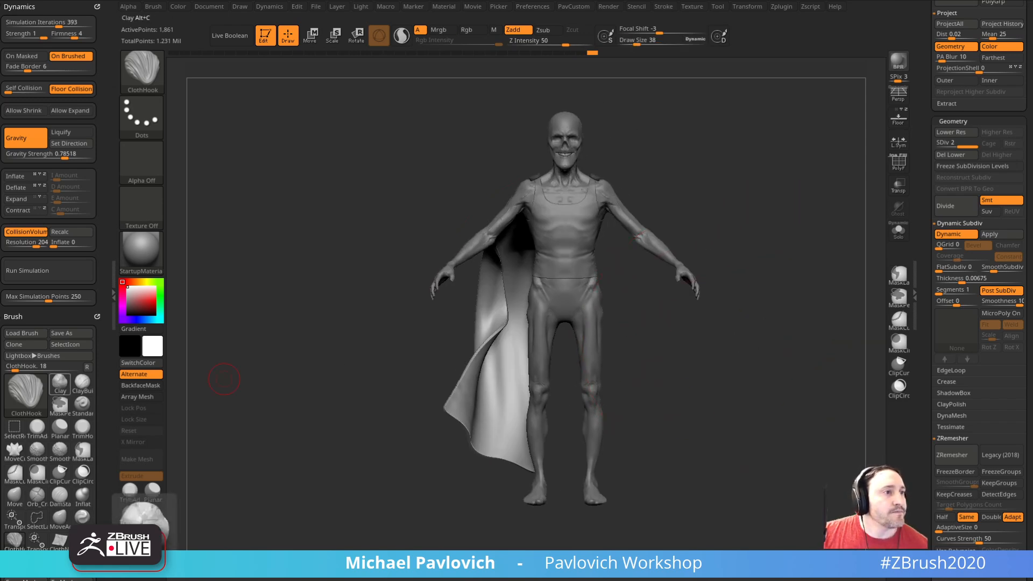
Step: Delete the PM3D_Plane3D1 garment subtool
drag(924, 175, 925, 348)
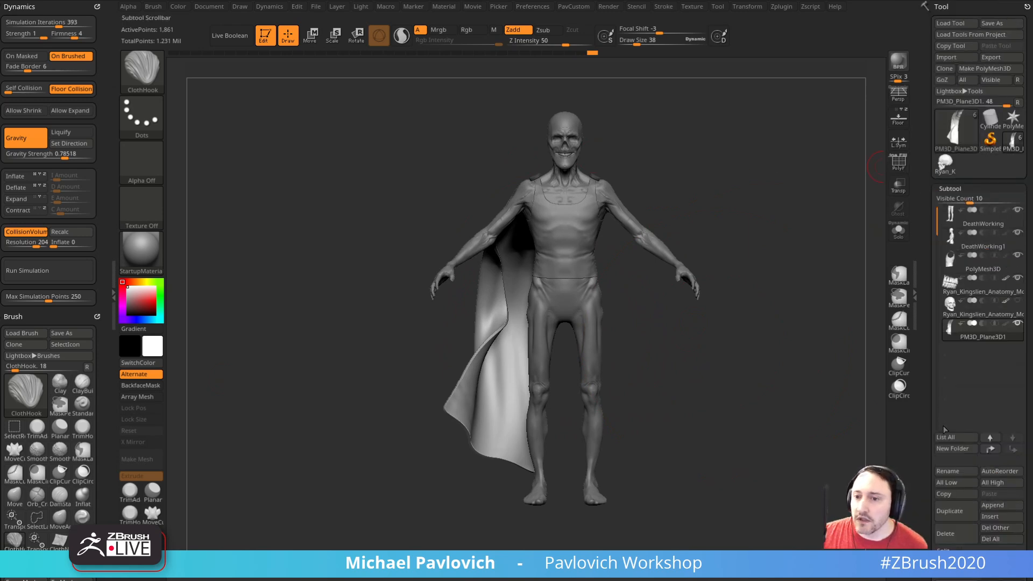
click(948, 531)
drag(808, 211, 776, 291)
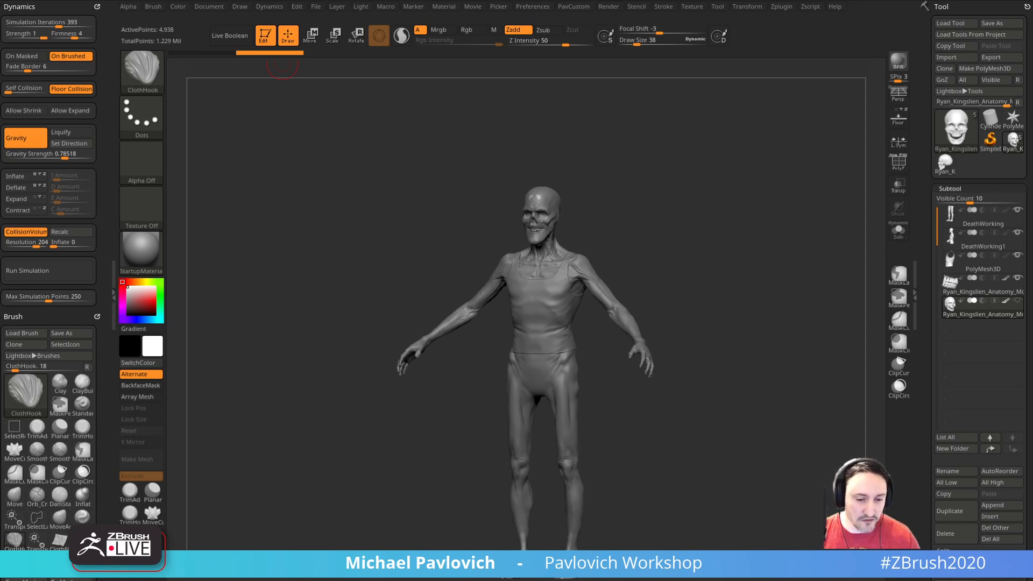
drag(602, 580, 731, 49)
drag(385, 65, 213, 70)
drag(735, 49, 732, 580)
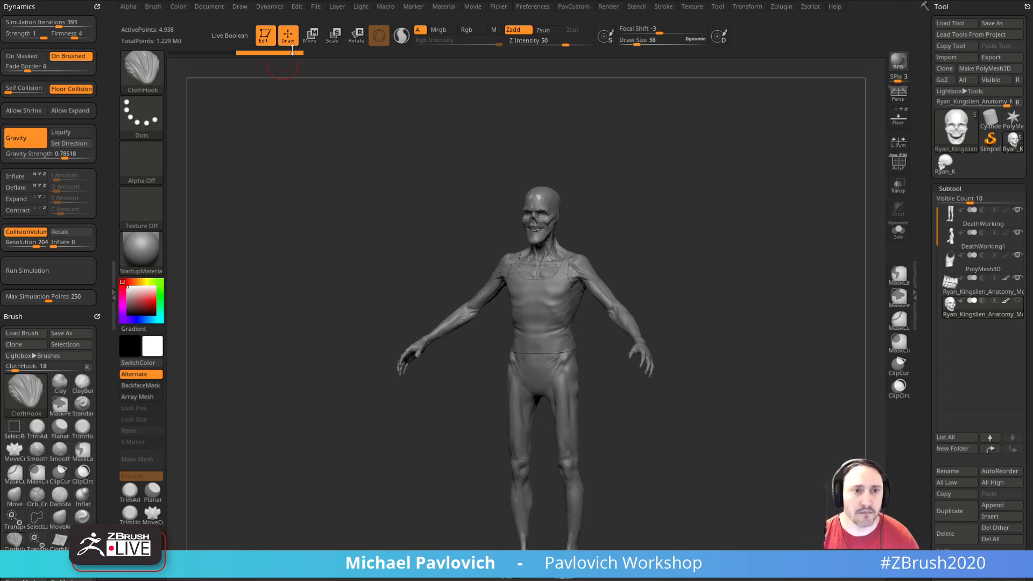
Step: Clear the canvas and draw a Cube3D primitive, entering edit mode
key(t)
key(ctrl+n)
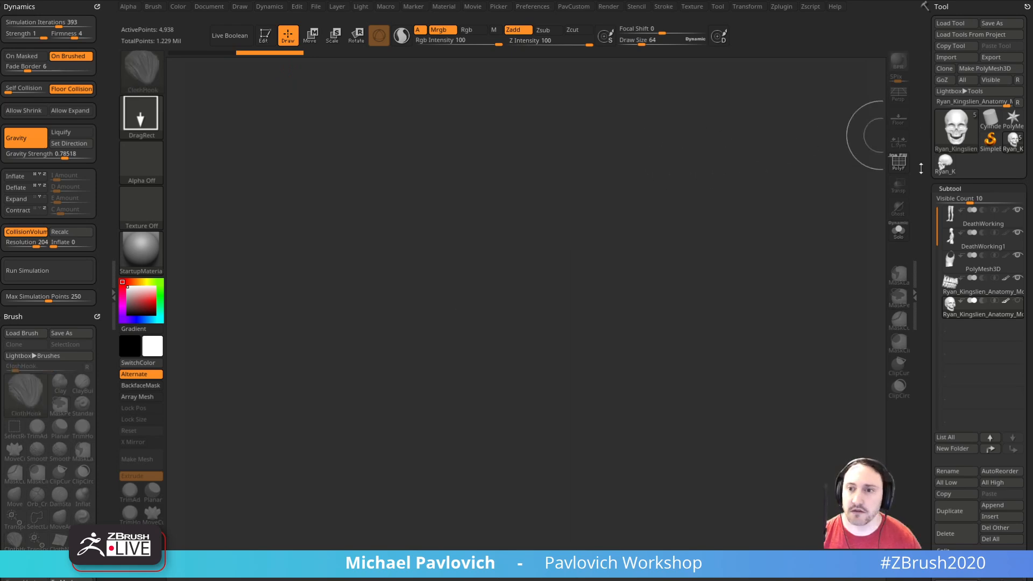
click(991, 120)
click(958, 128)
click(584, 186)
drag(489, 321, 520, 395)
click(261, 38)
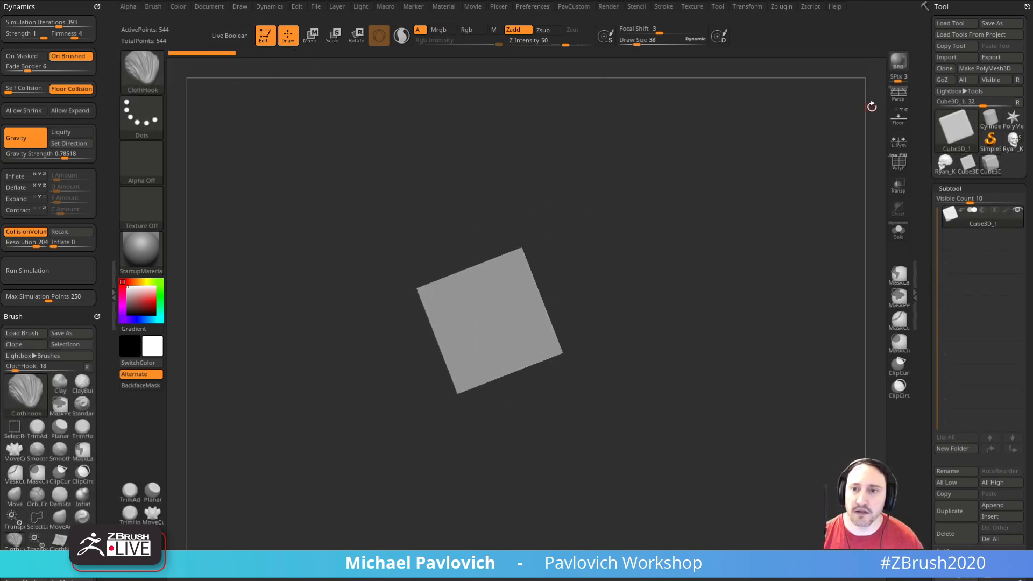
Step: Show the cube's polyframe and convert the primitive to a PolyMesh3D
click(898, 162)
shift+drag(818, 210, 772, 264)
key(1)
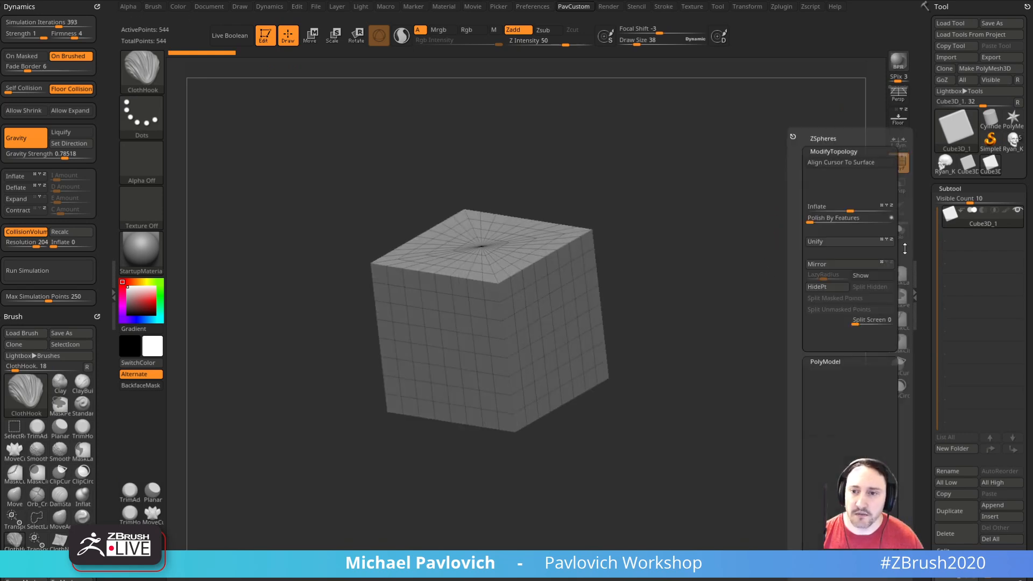
click(983, 70)
Step: Initialize the mesh as a QCube with a resolution of 2 on the X, Y and Z axes
drag(926, 269, 931, 99)
drag(925, 320, 930, 166)
shift+click(951, 221)
click(949, 224)
click(951, 197)
click(946, 209)
mouse_move(792, 268)
alt+mouse_down()
mouse_move(772, 307)
mouse_move(783, 264)
alt+mouse_up()
click(160, 262)
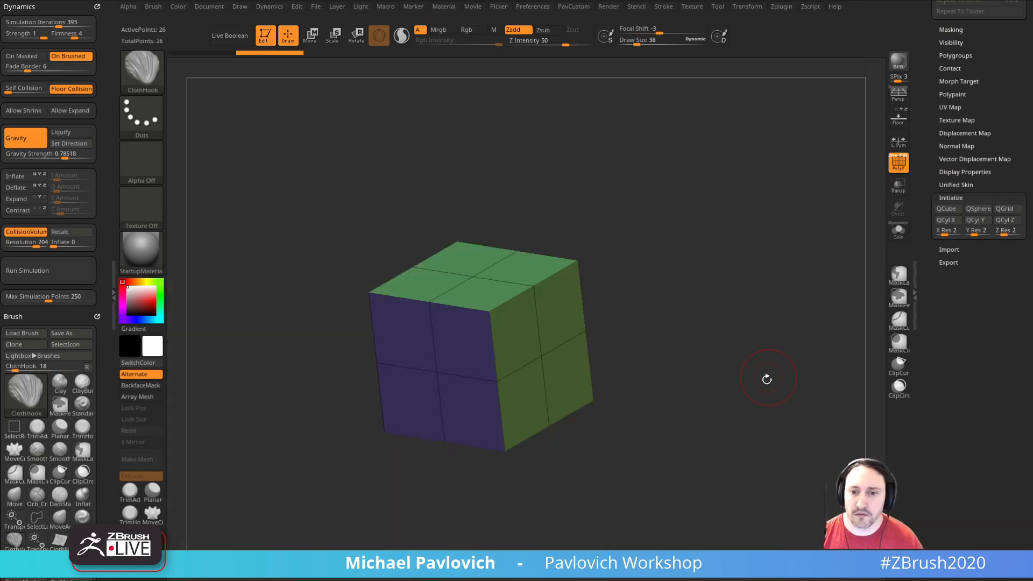
Step: Apply the SketchShaded2 material to the cube and enable Dynamic Subdiv with QGrid 8, coverage of about 0.13 and Chamfer mode
click(141, 250)
click(751, 377)
drag(924, 147, 927, 324)
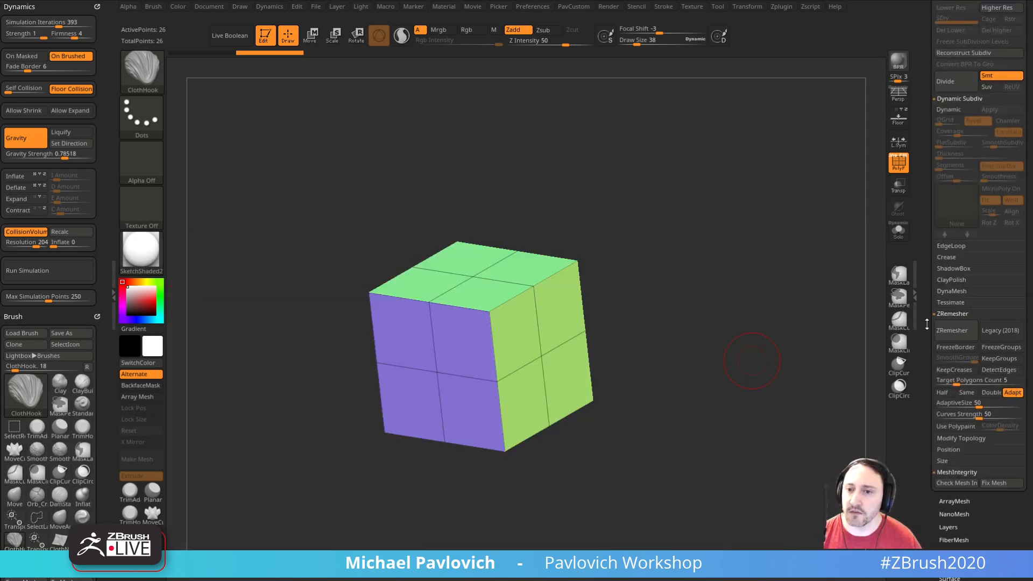
drag(926, 257, 927, 318)
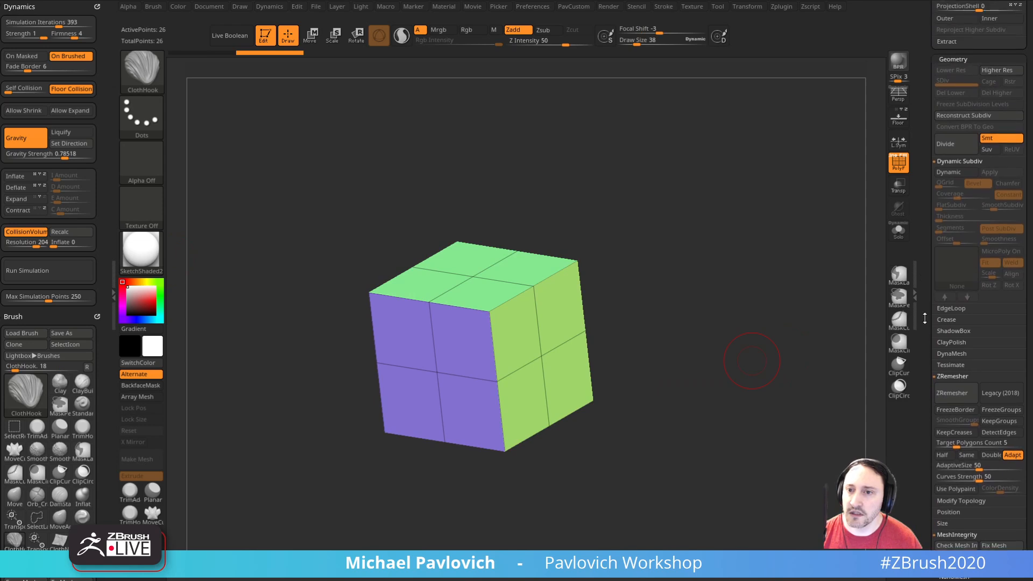
click(949, 172)
drag(941, 184, 971, 199)
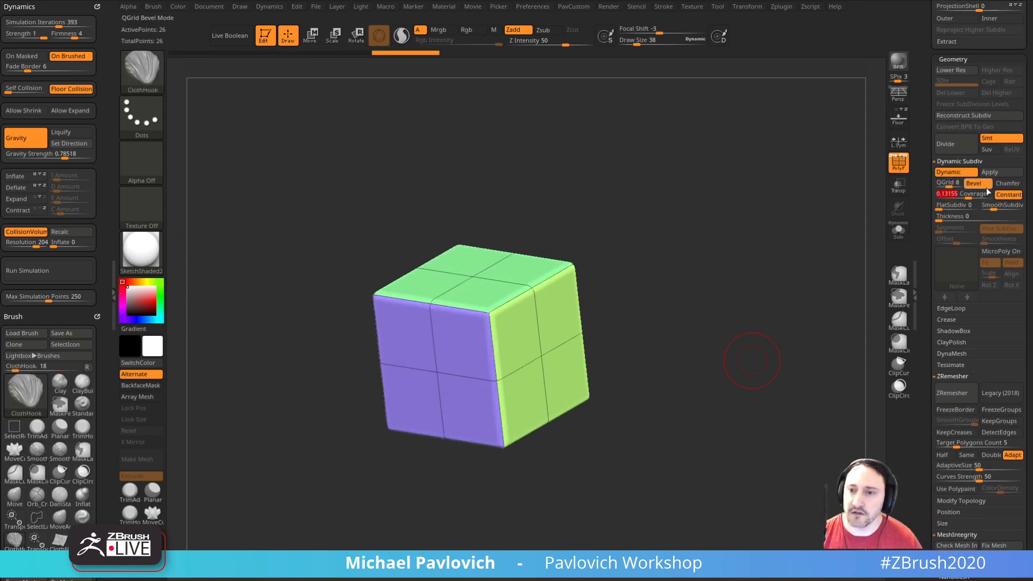
click(1008, 185)
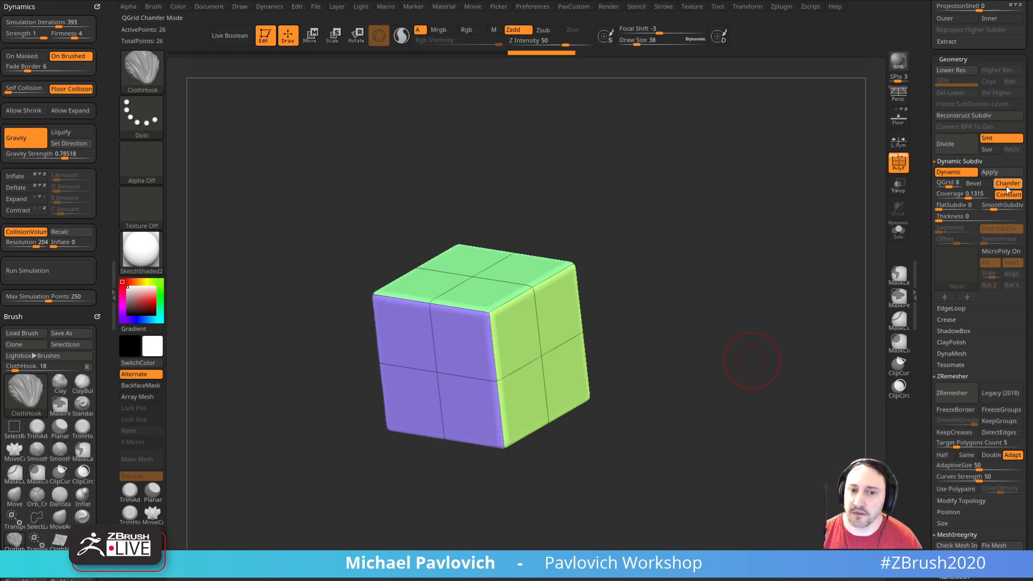
Step: Hide the cube's polyframe and assign StartupMaterial to it
click(899, 161)
click(141, 250)
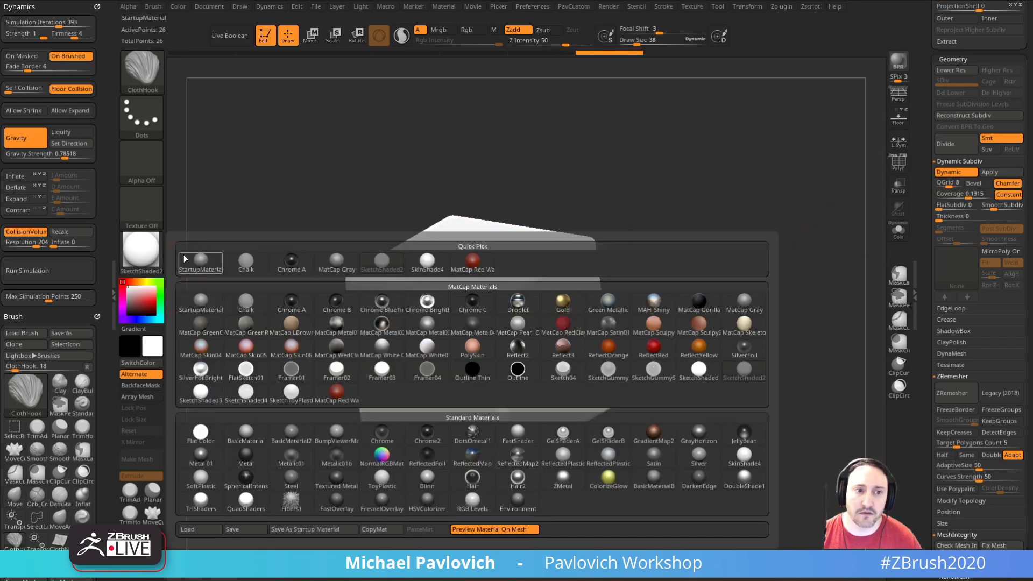
click(197, 256)
Step: Set the dynamic subdivision to Bevel mode with QGrid 13 and coverage of about 0.34
click(974, 183)
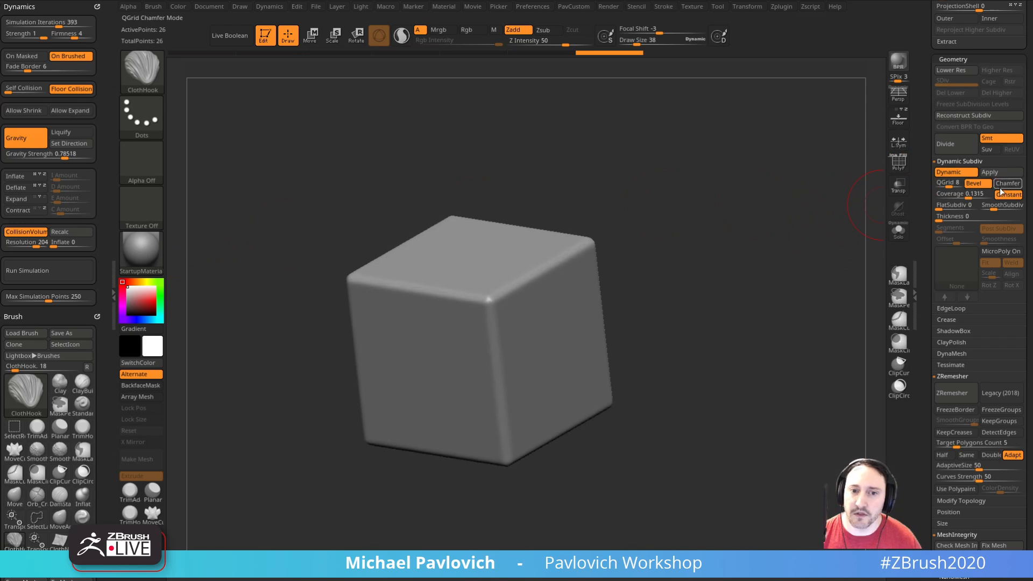
mouse_move(950, 187)
mouse_down()
mouse_move(939, 187)
mouse_move(976, 197)
mouse_move(957, 185)
mouse_up()
alt+drag(785, 257, 779, 267)
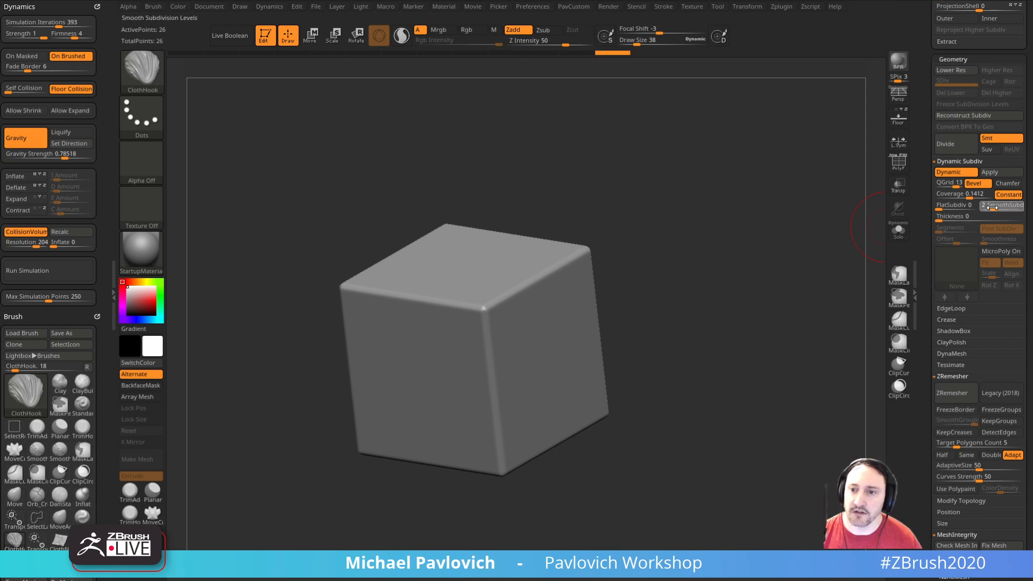
drag(795, 262, 801, 264)
drag(975, 197, 976, 197)
alt+drag(762, 272, 754, 283)
Step: Extrude blocks outward and upward from the cube with ZModeler's QMesh action targeting A Single Poly
key(b)
key(z)
key(m)
key(space)
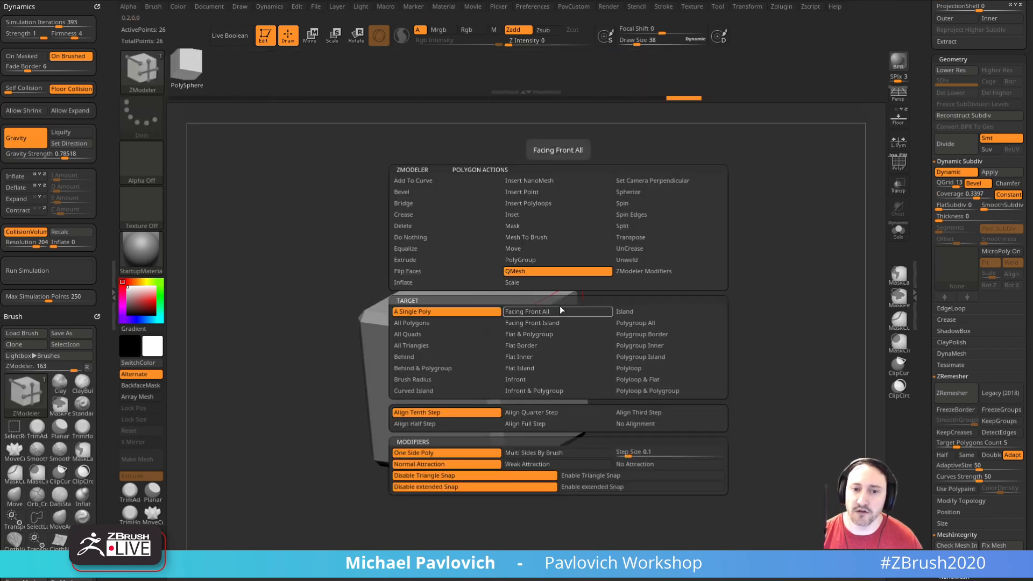
drag(546, 346, 705, 344)
drag(654, 308, 652, 247)
drag(629, 359, 606, 381)
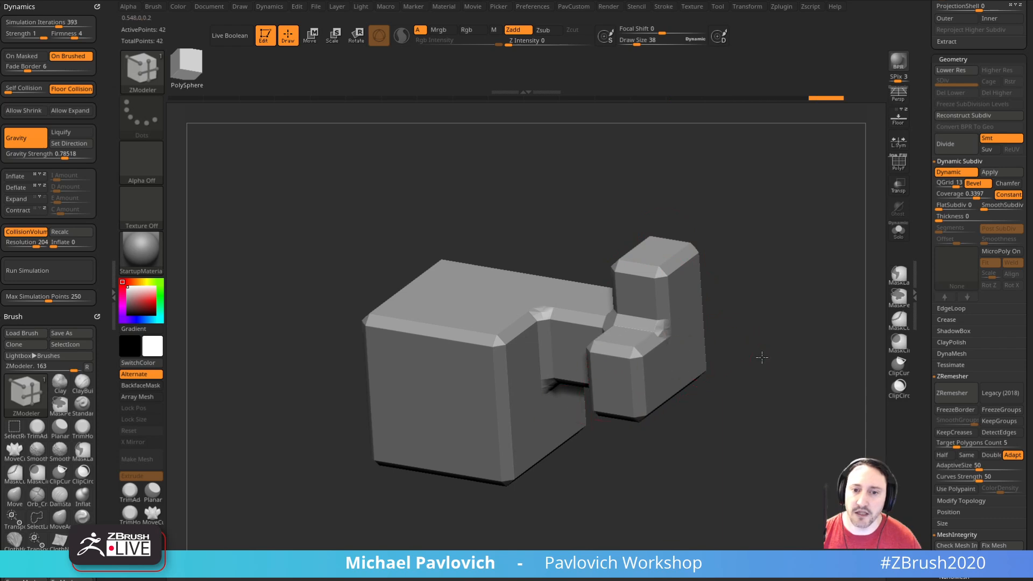
Step: Reduce the QGrid coverage to about 0.11 and set SmoothSubdiv to 1
alt+drag(765, 361, 768, 342)
drag(972, 194, 967, 194)
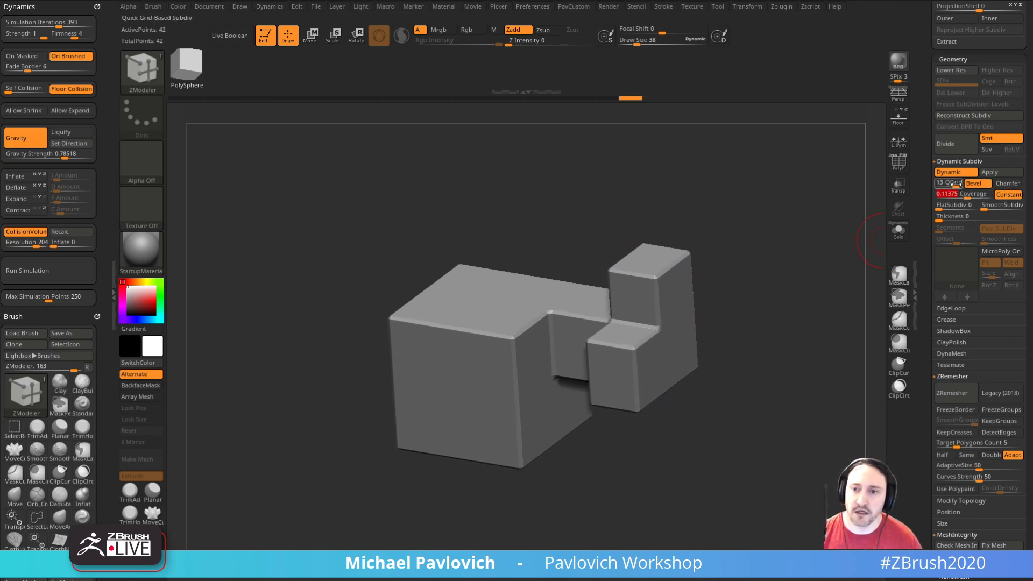
drag(986, 208, 992, 209)
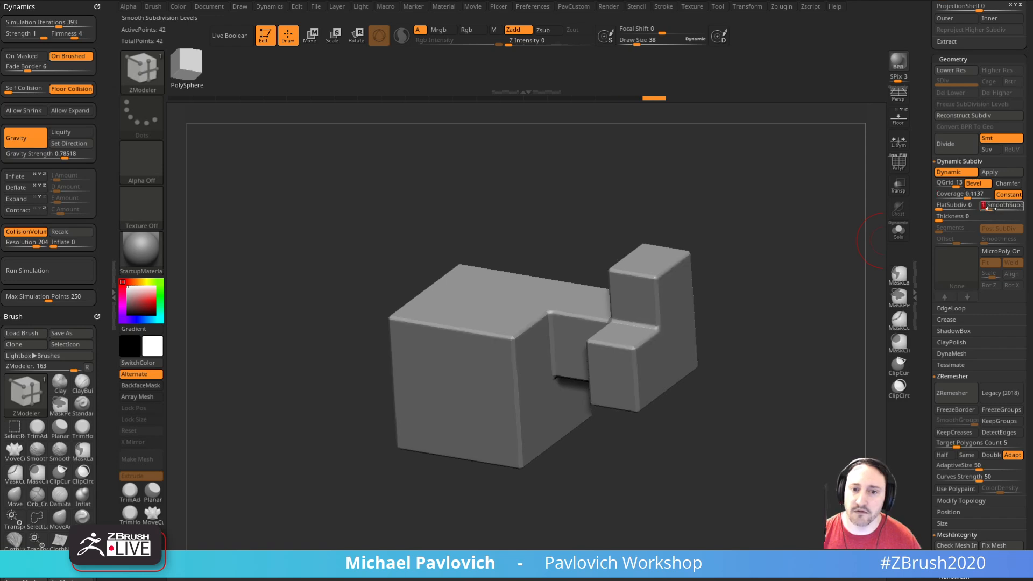
Step: Extrude the upper block sideways and raise its two top polygons with QMesh
drag(809, 307, 781, 299)
drag(675, 288, 745, 301)
drag(772, 290, 802, 271)
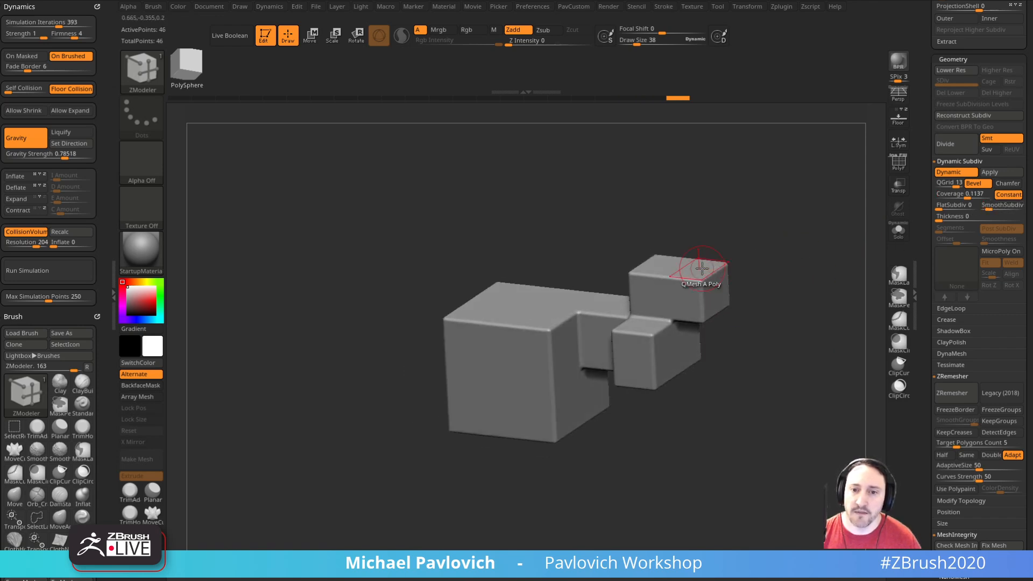
drag(703, 272, 706, 223)
drag(657, 268, 693, 201)
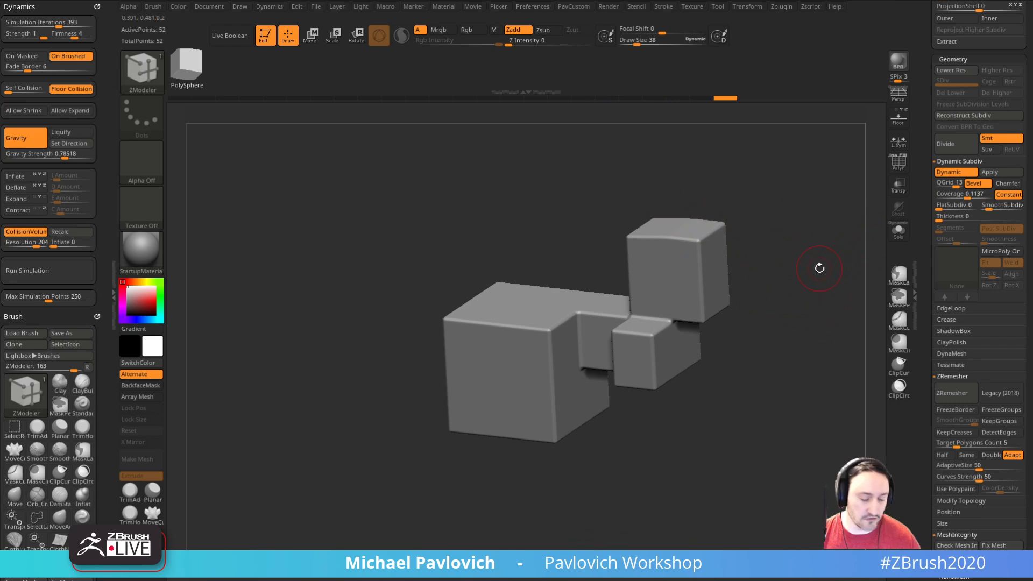
Step: Inspect the low-poly mesh with dynamic subdivision off and the polyframe shown, and return to the beveled preview
key(shift+d)
key(shift+f)
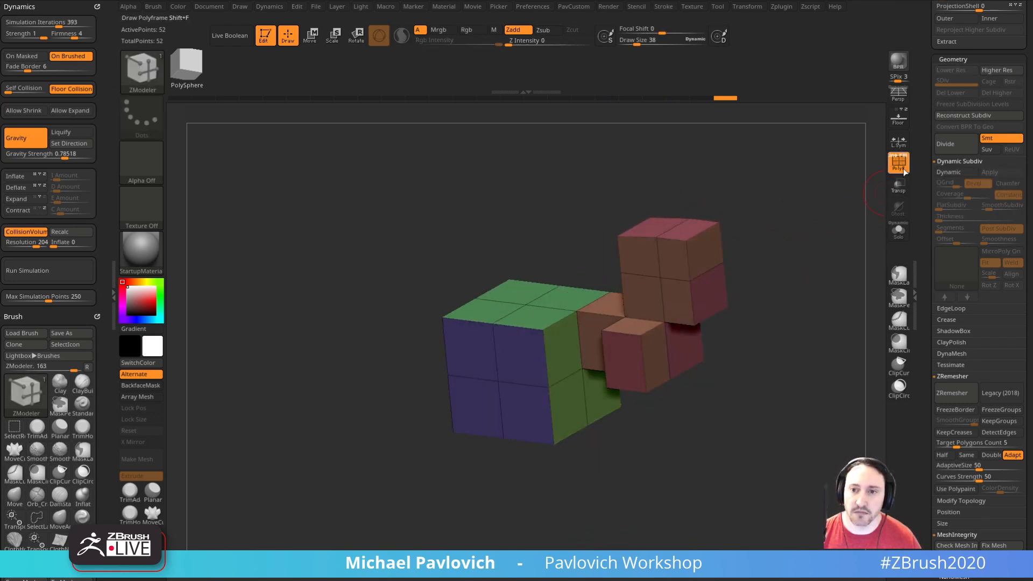
click(901, 172)
key(shift+d)
drag(803, 252, 775, 272)
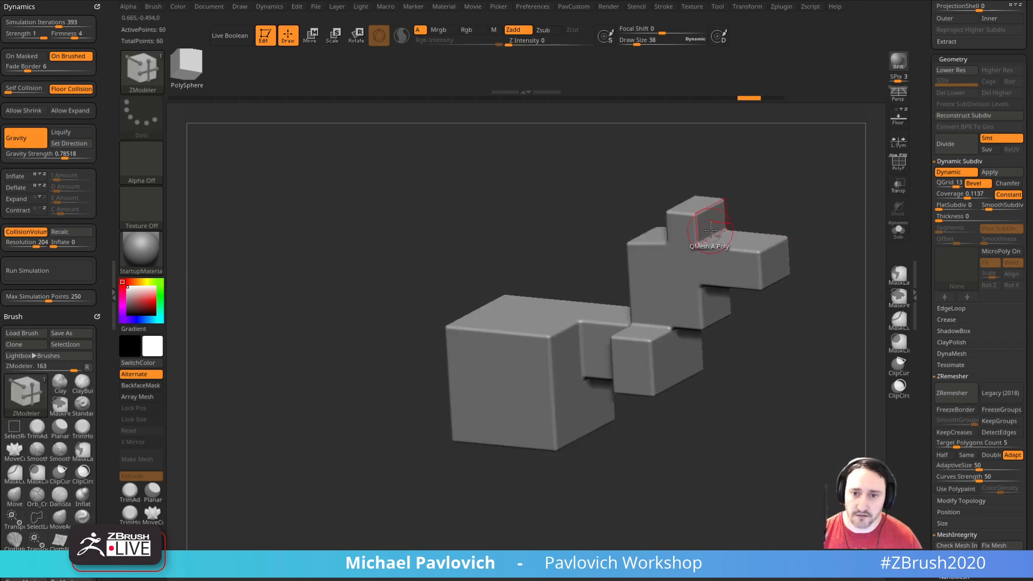
Step: Try further QMesh pulls on polygons of the upper block and undo them
drag(705, 226, 742, 205)
key(ctrl+z)
drag(661, 228, 657, 253)
key(ctrl+z)
Step: Display the polyframe, put the whole mesh in one polygroup, apply QMesh to a top polygon and hide the polyframe again
mouse_move(788, 199)
mouse_down()
mouse_move(694, 253)
mouse_move(722, 209)
mouse_move(694, 226)
mouse_up()
key(shift+f)
key(ctrl+w)
drag(635, 262, 651, 203)
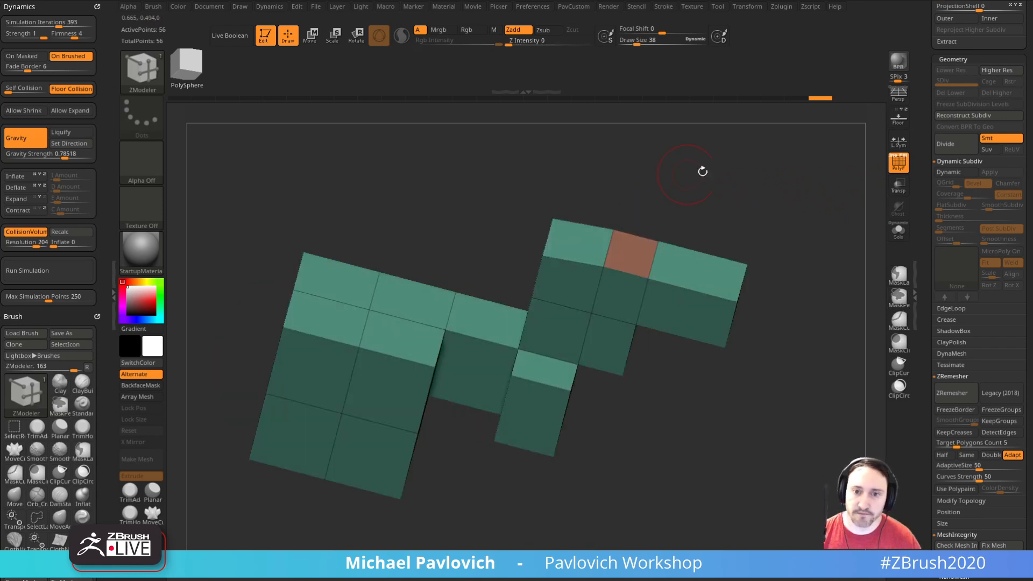
key(shift+f)
Step: Try a downward QMesh pull on the face of the protruding upper block and undo it
drag(851, 196, 770, 266)
drag(701, 285, 702, 324)
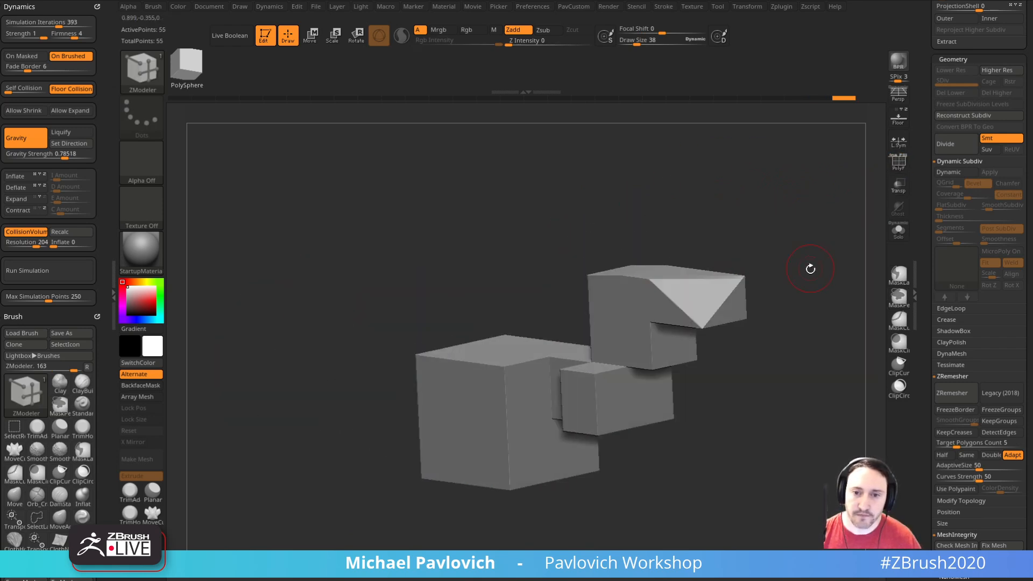
drag(812, 266, 709, 295)
key(ctrl+z)
Step: Extrude more blocks from the side of the upper block with QMesh, previewing them with dynamic subdivision on and off
drag(652, 354, 718, 377)
key(d)
drag(818, 350, 807, 316)
key(shift+d)
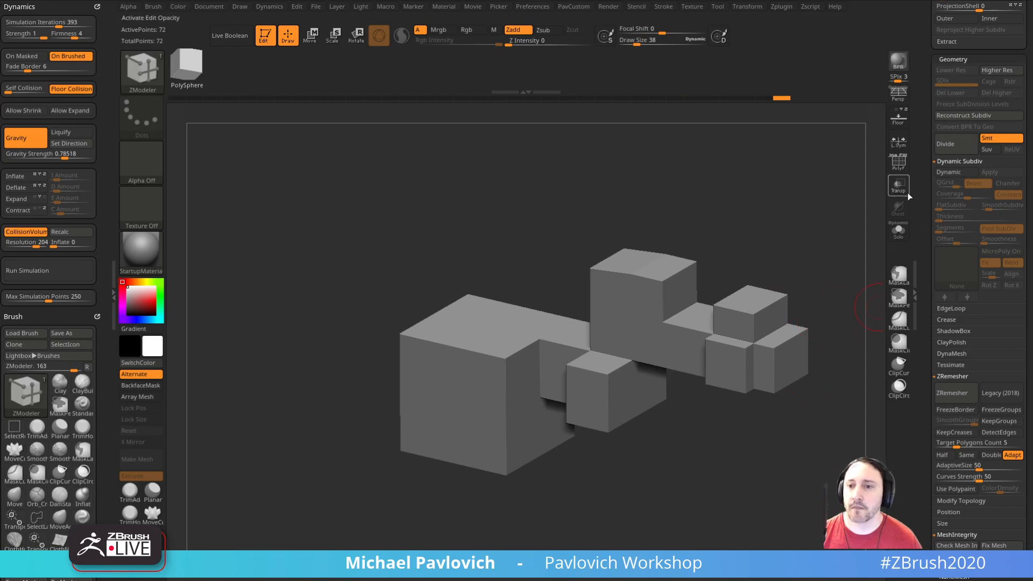
Step: Delete the PM3D_Cube3D_1 subtool and switch to the anatomy figure tool
drag(925, 174, 929, 469)
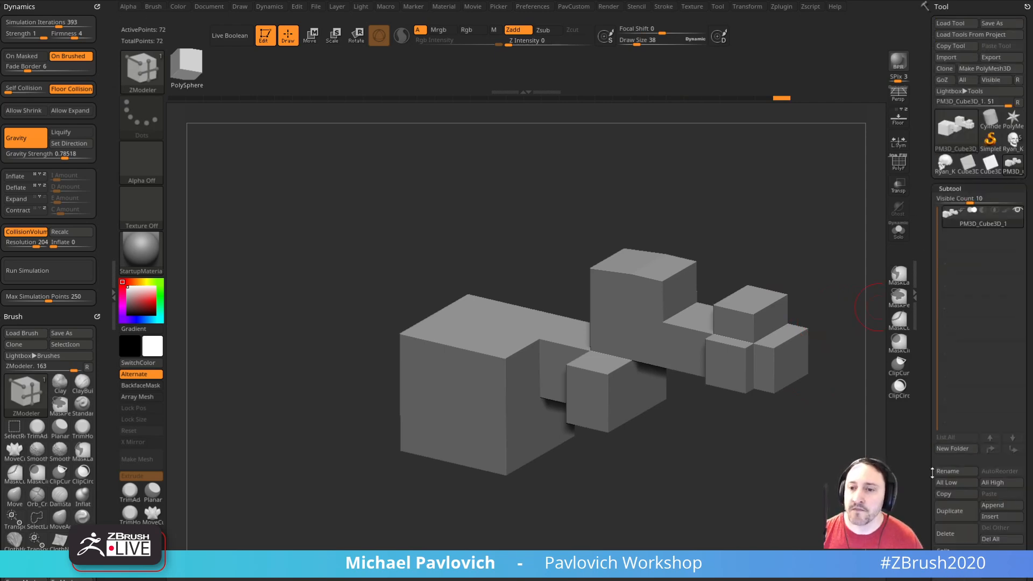
click(956, 540)
click(1012, 144)
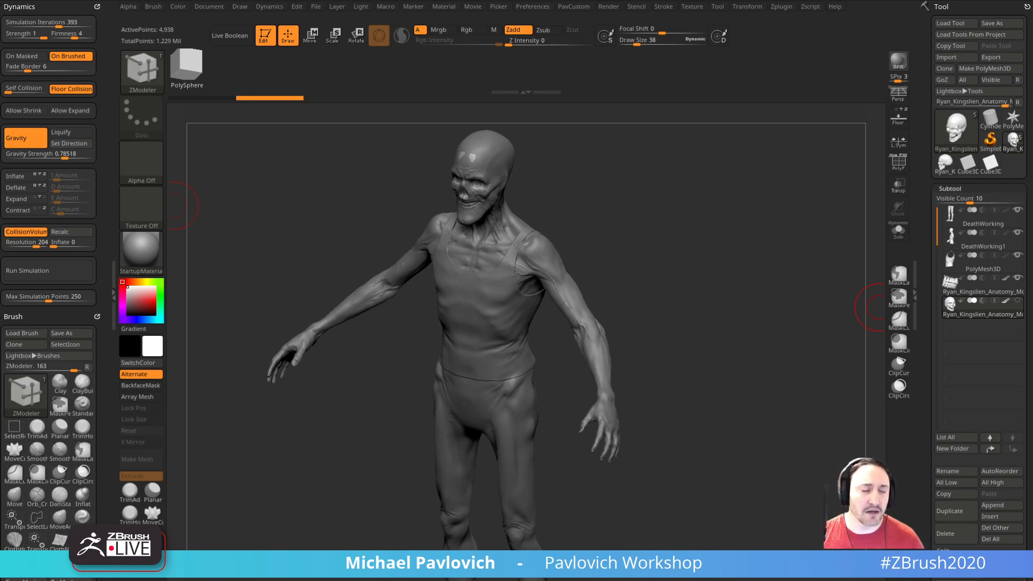
Step: Choose the Standard brush and examine the active skull subtool in Solo mode before showing the whole figure again
mouse_move(692, 218)
mouse_down()
mouse_move(701, 194)
mouse_move(685, 321)
mouse_move(657, 306)
mouse_move(655, 363)
mouse_move(684, 359)
mouse_up()
key(b)
key(s)
key(t)
key(s)
mouse_move(841, 307)
mouse_down()
mouse_move(789, 370)
mouse_move(794, 361)
mouse_up()
click(897, 239)
drag(834, 305, 807, 317)
click(894, 240)
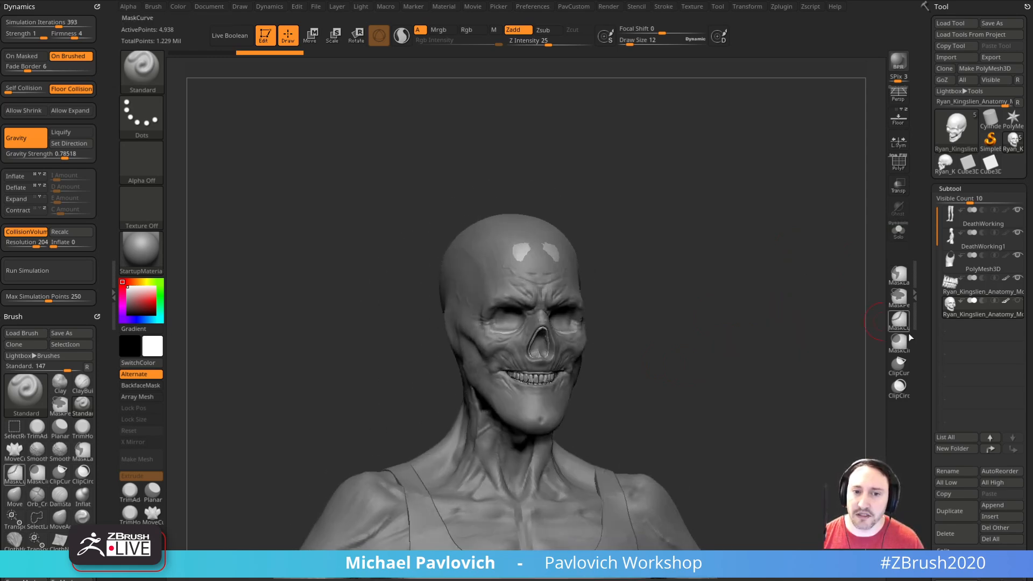
Step: Delete the active skull subtool from the figure
drag(978, 387, 978, 256)
click(954, 399)
drag(774, 318, 806, 269)
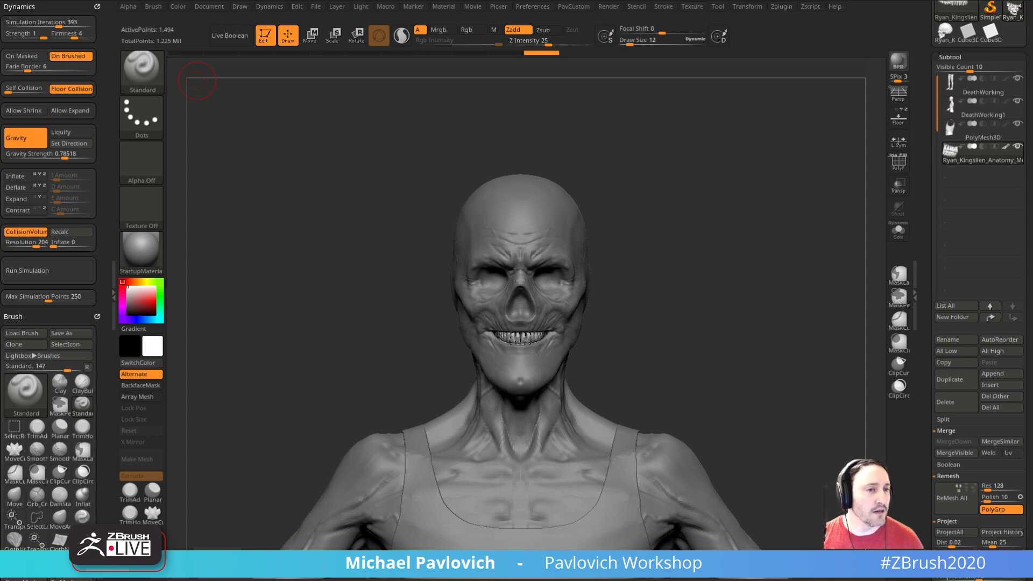
Step: Make the DeathWorking1 subtool active, reduce the brush draw size to 3 and examine the face up close
mouse_move(597, 210)
mouse_down()
mouse_move(651, 194)
mouse_move(680, 199)
mouse_up()
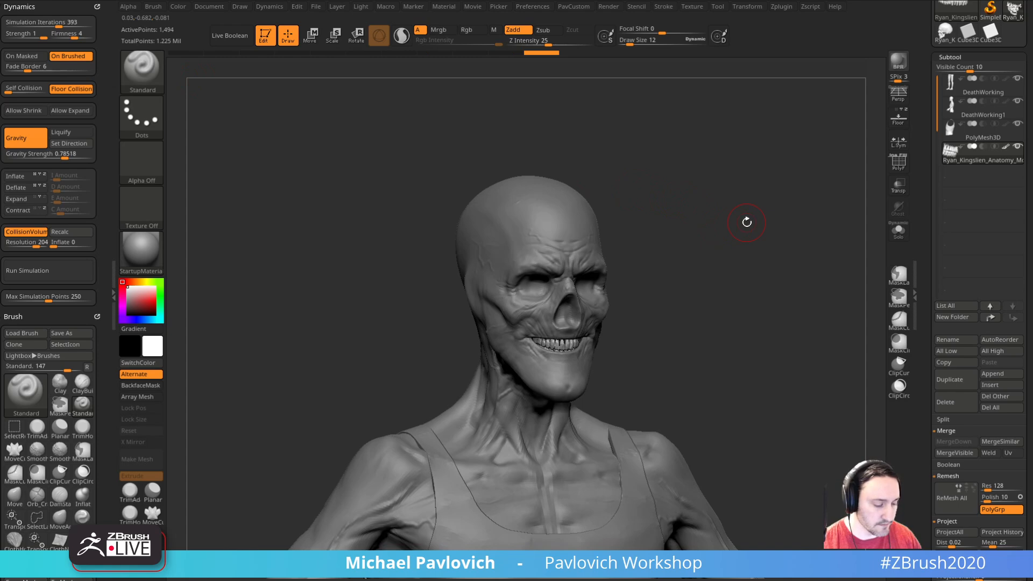
mouse_move(736, 205)
shift+mouse_down()
mouse_move(712, 199)
mouse_move(765, 271)
shift+mouse_up()
alt+click(548, 299)
key(bracketleft)
mouse_move(697, 258)
mouse_down()
mouse_move(649, 275)
mouse_move(723, 264)
mouse_up()
drag(566, 299, 559, 297)
drag(737, 270, 694, 270)
drag(677, 310, 747, 269)
drag(683, 245, 642, 264)
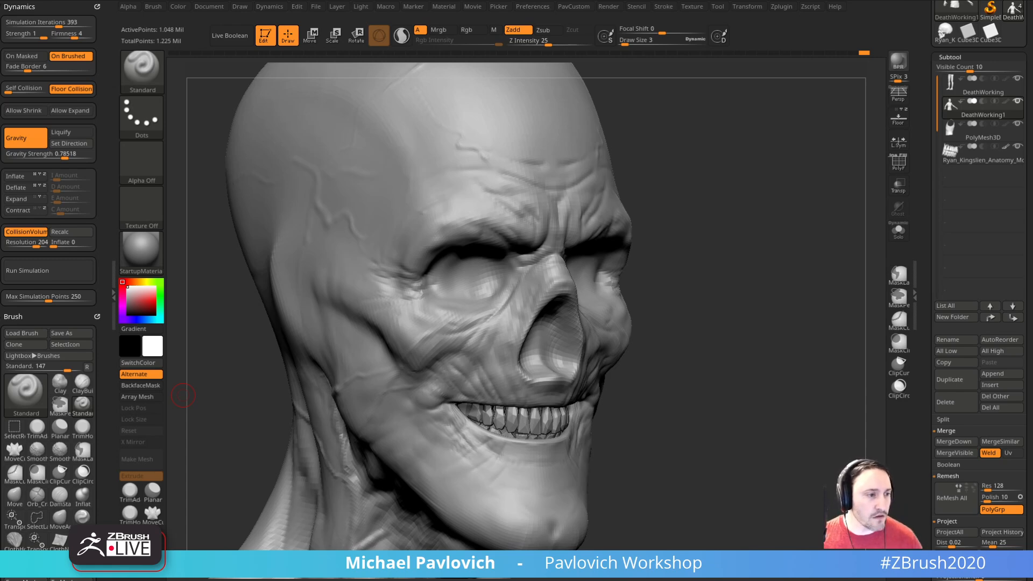
Step: Duplicate the DeathWorking1 subtool and show its polyframe
mouse_move(765, 225)
mouse_down()
mouse_move(805, 233)
mouse_move(811, 265)
mouse_move(800, 259)
mouse_move(798, 274)
mouse_move(789, 261)
mouse_up()
key(s)
click(809, 256)
click(948, 377)
key(shift+f)
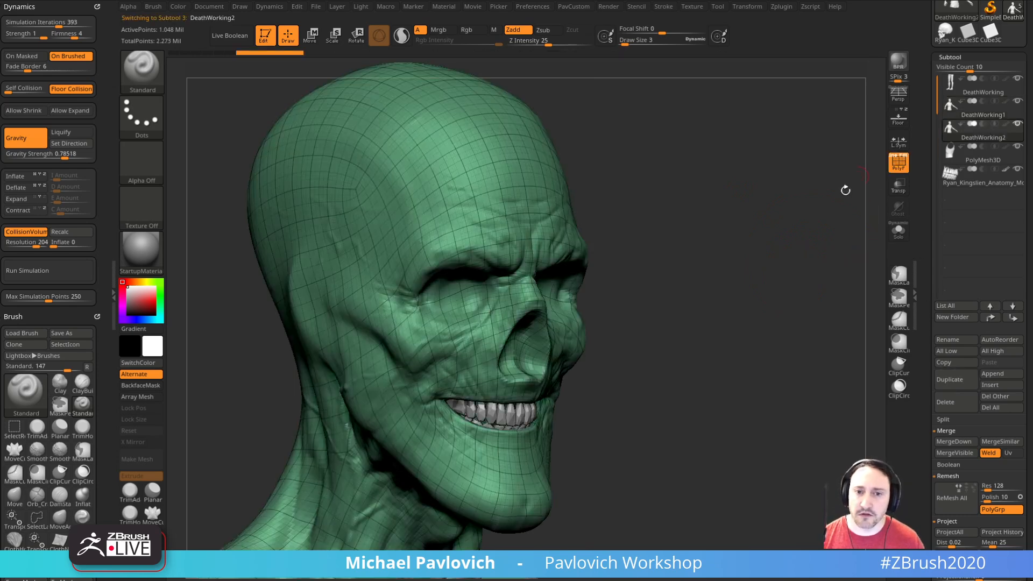
Step: Lower the DeathWorking2 subtool to subdivision level 1 and delete its higher subdivision levels
scroll(922, 273, down, 5)
drag(950, 455, 930, 456)
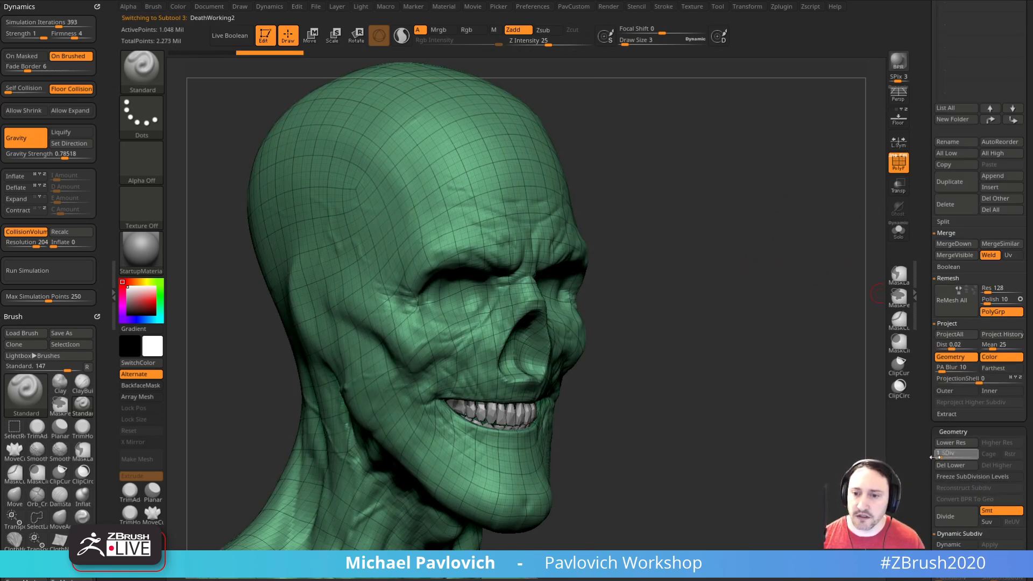
alt+drag(850, 302, 858, 307)
key(space)
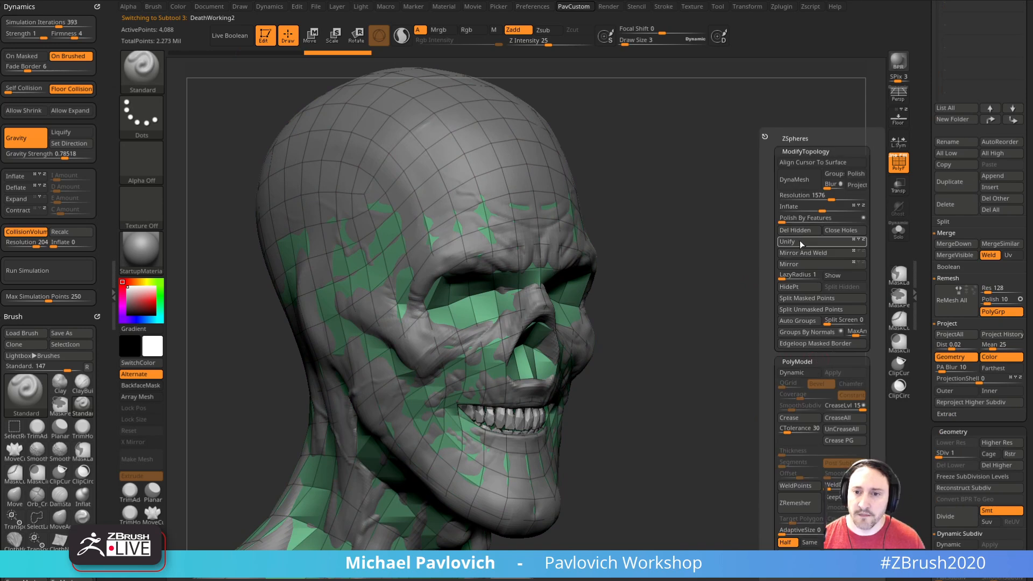
click(983, 463)
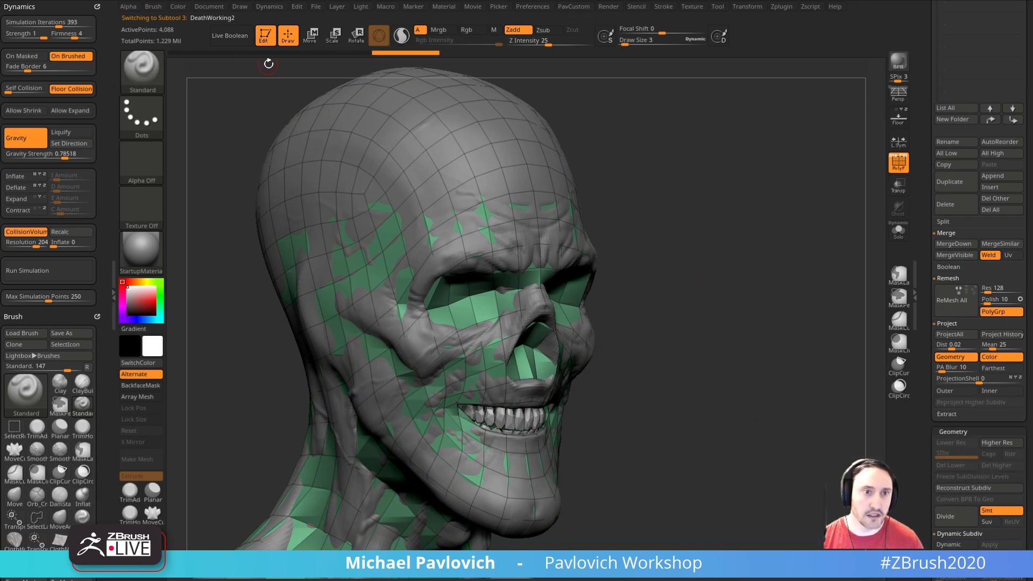
Step: Leave edit mode, clear the canvas and draw a PolyMesh3D star in edit mode
click(266, 36)
key(ctrl+n)
drag(925, 151, 941, 412)
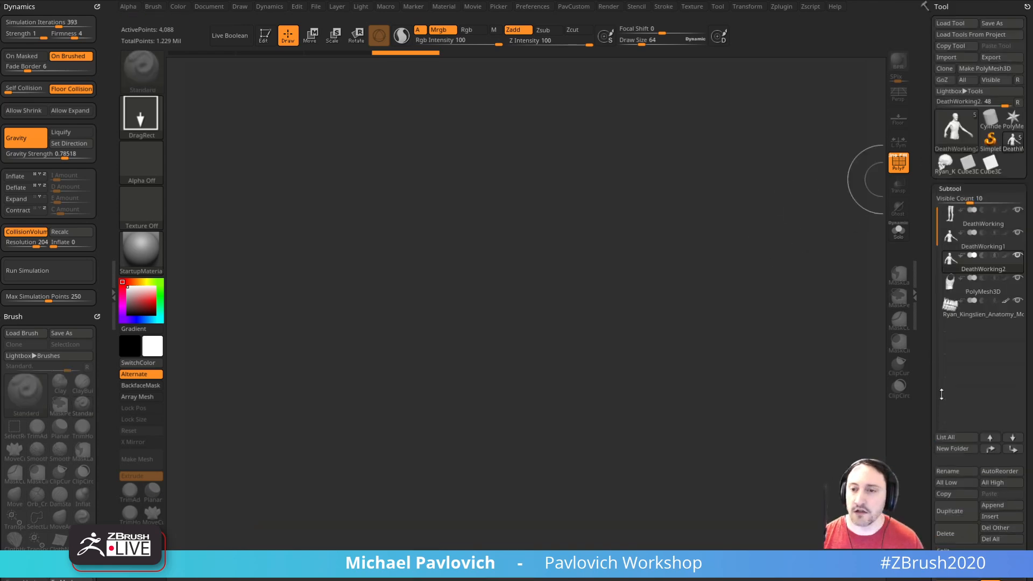
click(1013, 119)
drag(498, 269, 478, 348)
click(267, 39)
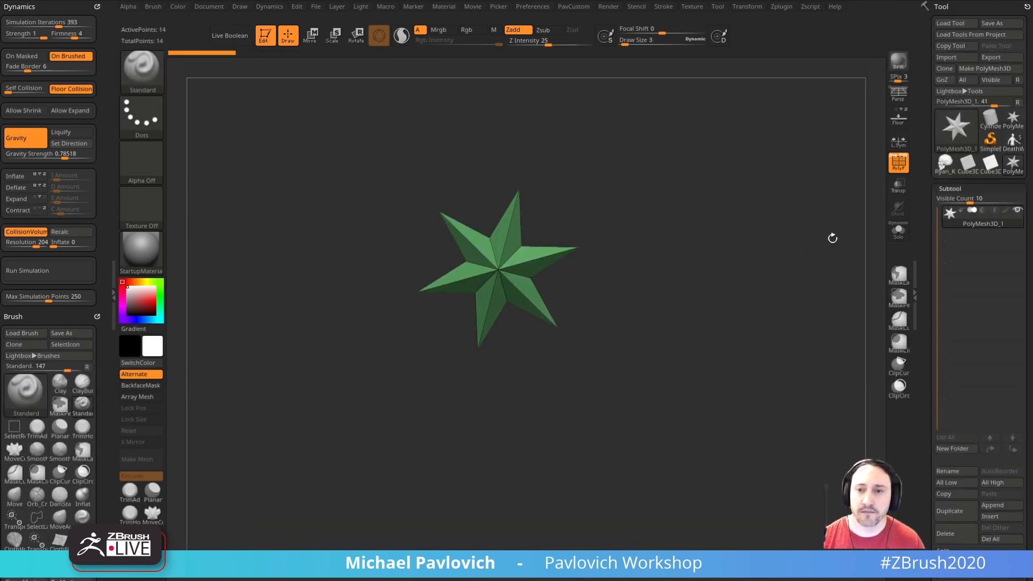
Step: Initialize the star as a QCube with a resolution of 2 on the X, Y and Z axes
drag(926, 316, 926, 213)
drag(926, 398, 920, 286)
click(946, 140)
drag(826, 171, 713, 263)
Step: Replace TransposeCloth with the standard Transpose brush and scale the cube into a tall, thin slab
key(w)
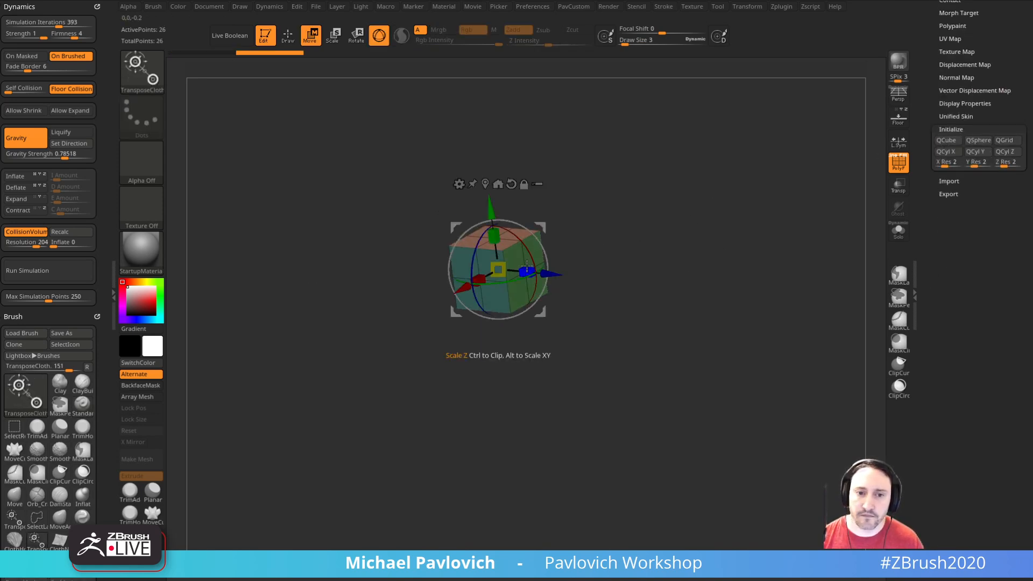
key(ctrl+z)
key(b)
key(t)
key(r)
mouse_move(528, 269)
mouse_down()
mouse_move(501, 269)
mouse_move(491, 210)
mouse_up()
mouse_move(635, 226)
mouse_down()
mouse_move(607, 222)
mouse_move(671, 240)
mouse_move(567, 232)
mouse_up()
Step: Return to Draw mode, DynaMesh the slab into an even dense grid and enlarge the brush
key(q)
key(2)
click(653, 181)
key(s)
click(544, 241)
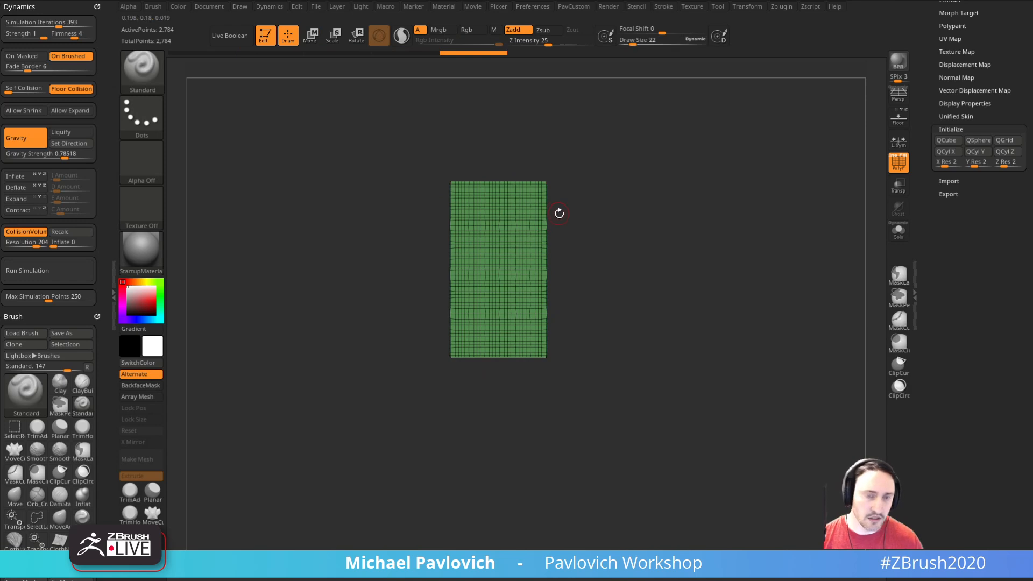
Step: Stretch the slab's upper part into a tapered peak with the SnakeHook brush at draw size 99 and re-DynaMesh it
key(b)
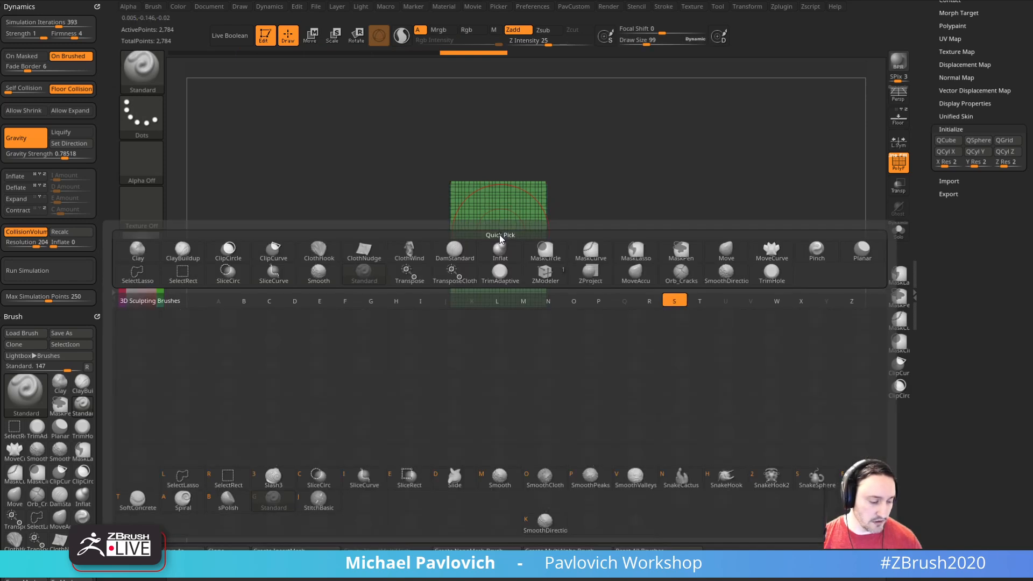
key(s)
key(h)
drag(499, 235, 520, 116)
mouse_move(483, 229)
mouse_down()
mouse_move(476, 188)
mouse_move(504, 175)
mouse_up()
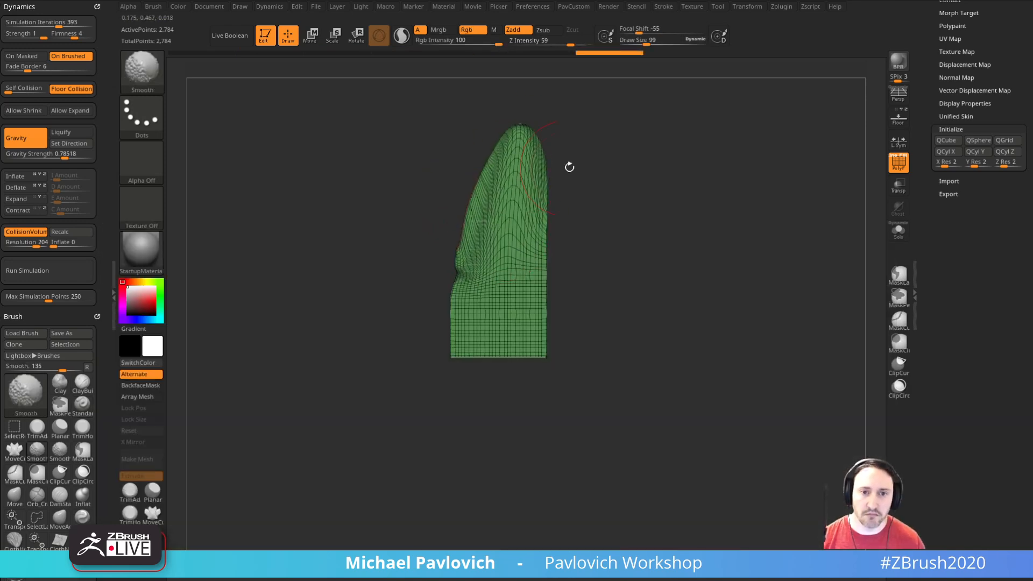
ctrl+drag(584, 231, 599, 272)
Step: Carve a vertical groove down the middle of the slab with the DamStandard brush
key(b)
key(d)
key(s)
mouse_move(484, 218)
mouse_down()
mouse_move(490, 334)
mouse_move(503, 226)
mouse_move(493, 347)
mouse_up()
Step: Build up volume on the slab's front with Clay brush strokes at draw size 72
key(b)
key(c)
Step: Sculpt lengthwise ridges and folds over the slab with the Standard and ClayBuildup brushes, hiding the polyframe
key(b)
key(s)
drag(476, 339, 489, 194)
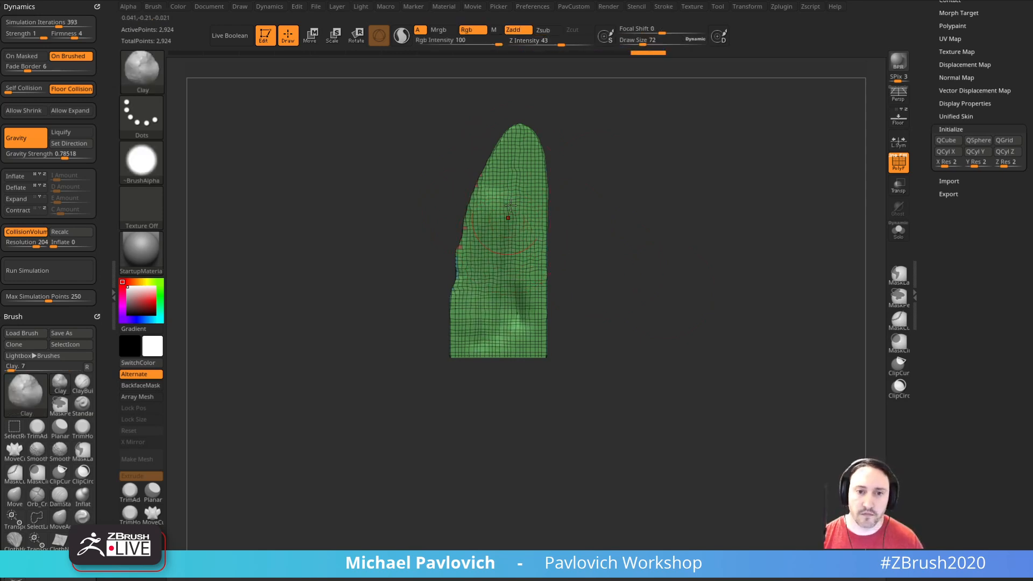
key(b)
key(s)
key(t)
key(s)
drag(520, 267, 511, 267)
drag(487, 347, 505, 254)
key(shift+f)
key(b)
key(c)
key(b)
mouse_move(496, 221)
mouse_down()
mouse_move(480, 304)
mouse_move(526, 208)
mouse_move(518, 156)
mouse_up()
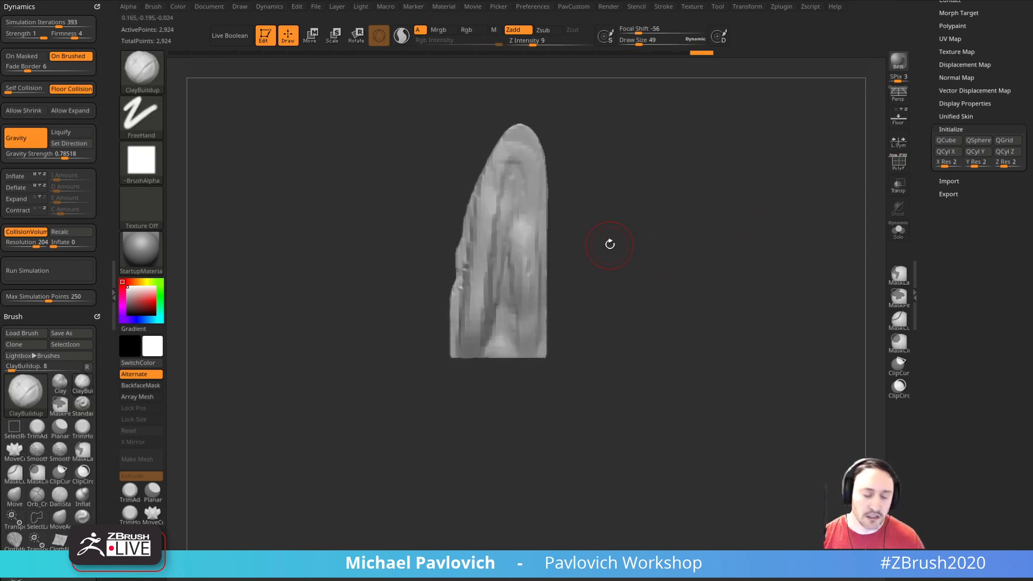
Step: Create a new InsertMesh brush from the sculpted slab, followed by a NanoMesh brush from the same mesh
key(b)
click(382, 541)
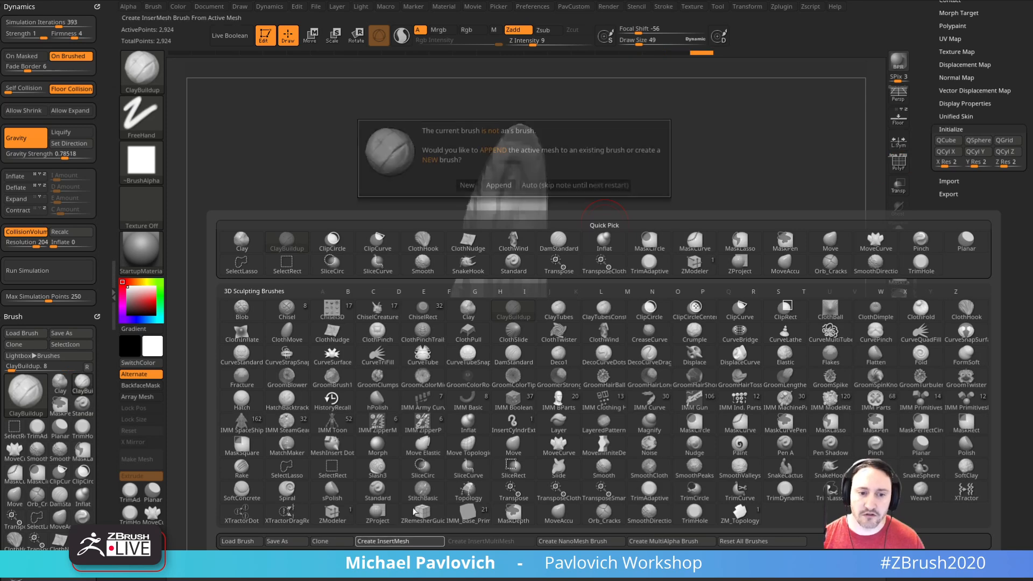
click(452, 189)
click(153, 7)
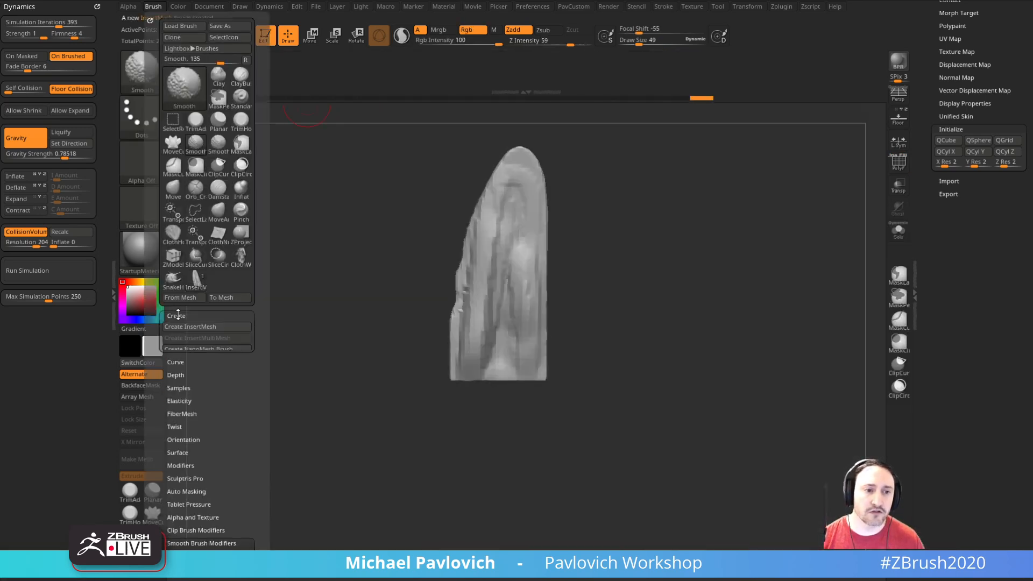
click(176, 316)
click(200, 350)
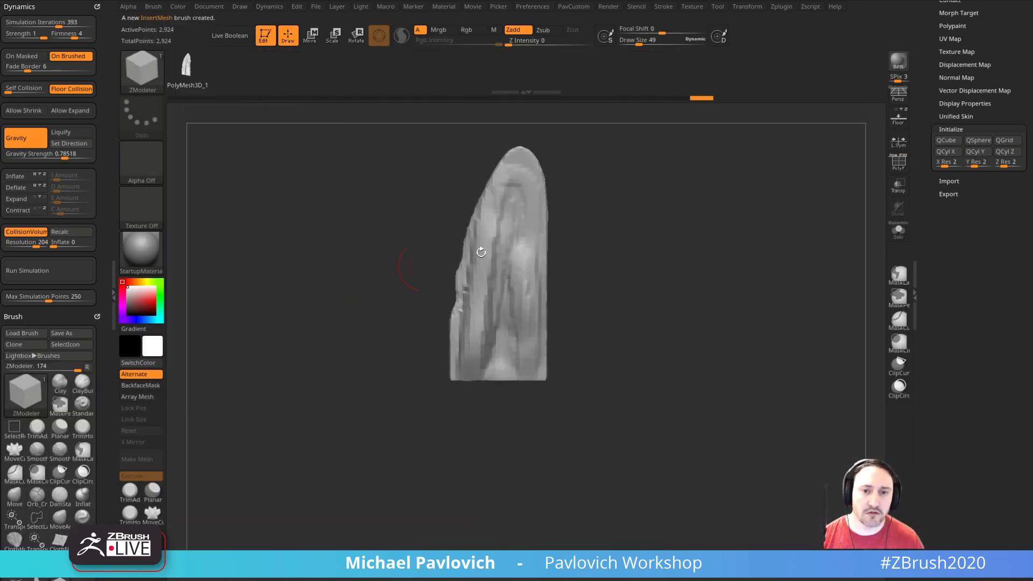
Step: Switch to the figure tool, solo the DeathWorking2 subtool, show its polyframe and frame the head from the front
drag(930, 225, 942, 246)
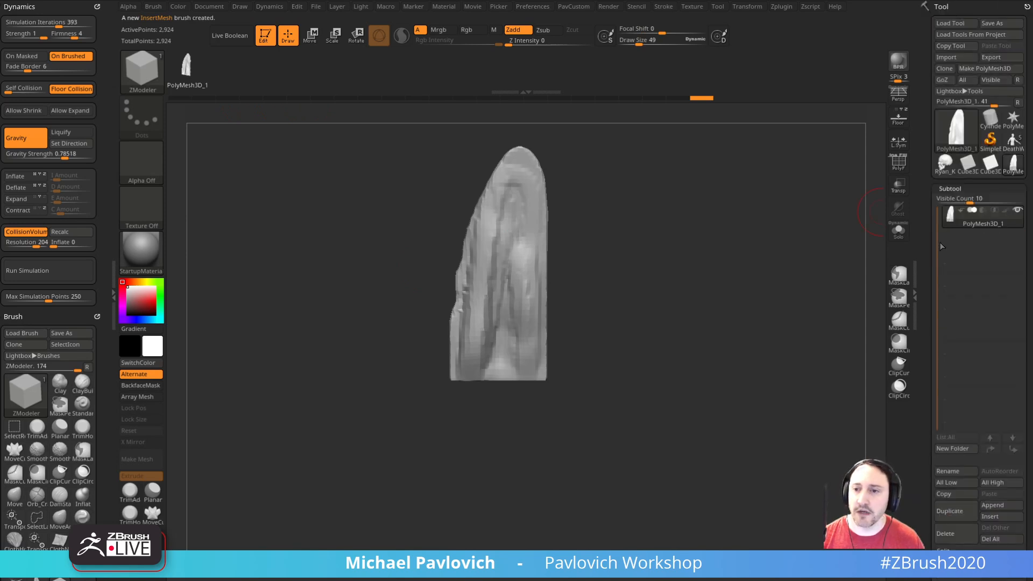
click(1013, 141)
drag(741, 292, 809, 444)
click(899, 236)
alt+drag(829, 323, 736, 299)
click(892, 163)
key(s)
drag(731, 249, 736, 250)
shift+drag(739, 243, 696, 240)
Step: Isolate one half of the head with the SelectRect brush and delete the hidden geometry
ctrl+shift+click(146, 74)
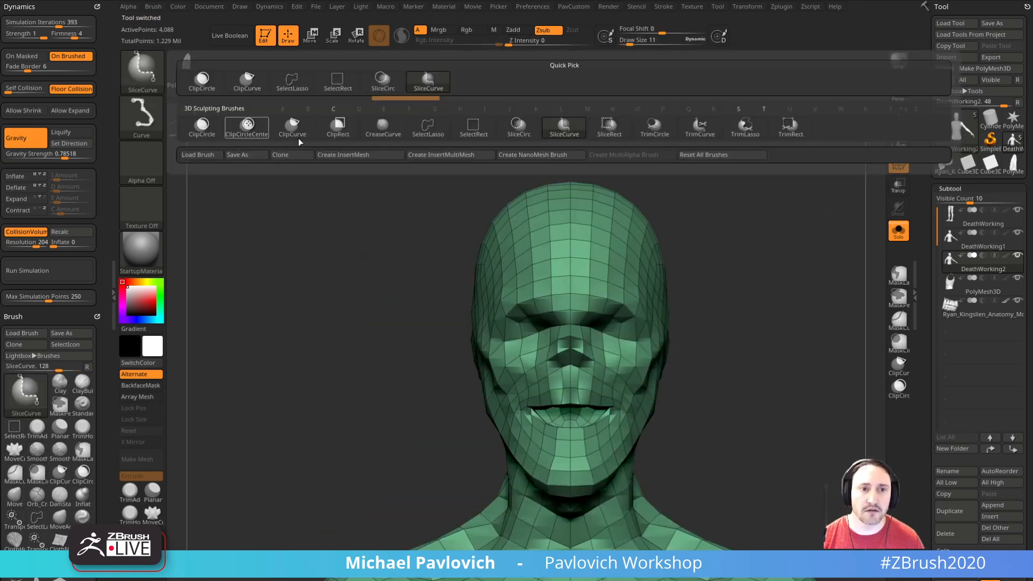
ctrl+shift+click(338, 82)
mouse_move(365, 150)
ctrl+shift+mouse_down()
mouse_move(461, 329)
mouse_move(559, 459)
ctrl+shift+mouse_up()
mouse_move(738, 275)
mouse_down()
mouse_move(784, 281)
mouse_move(721, 291)
mouse_up()
ctrl+shift+click(667, 294)
ctrl+shift+drag(426, 166, 568, 498)
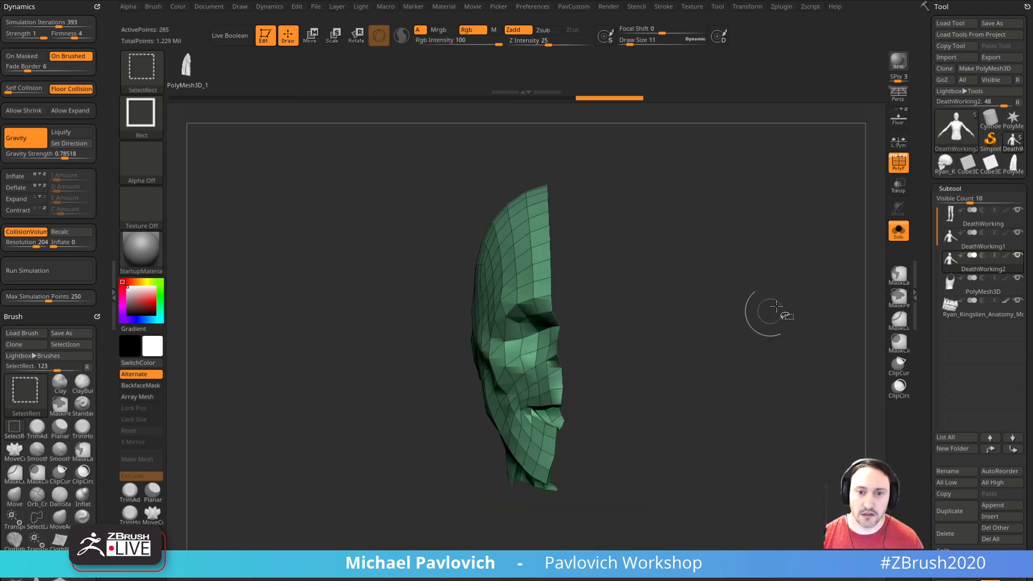
key(1)
click(776, 233)
key(f)
Step: Insert the slab as NanoMesh instances across the half head's polygons with the ZModeler brush
mouse_move(680, 304)
mouse_down()
mouse_move(713, 241)
mouse_move(708, 259)
mouse_up()
key(b)
key(Escape)
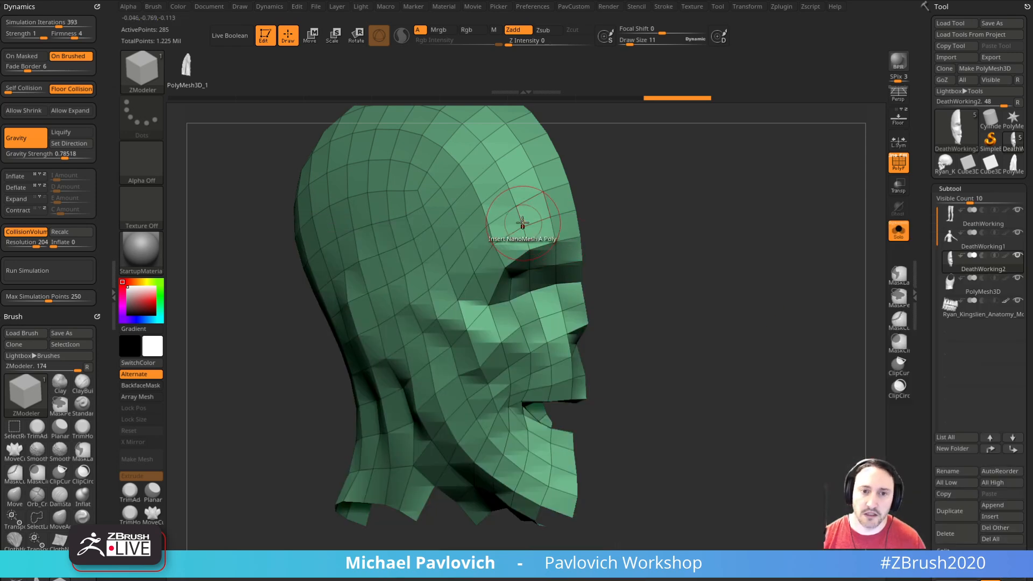
key(space)
click(585, 334)
click(507, 271)
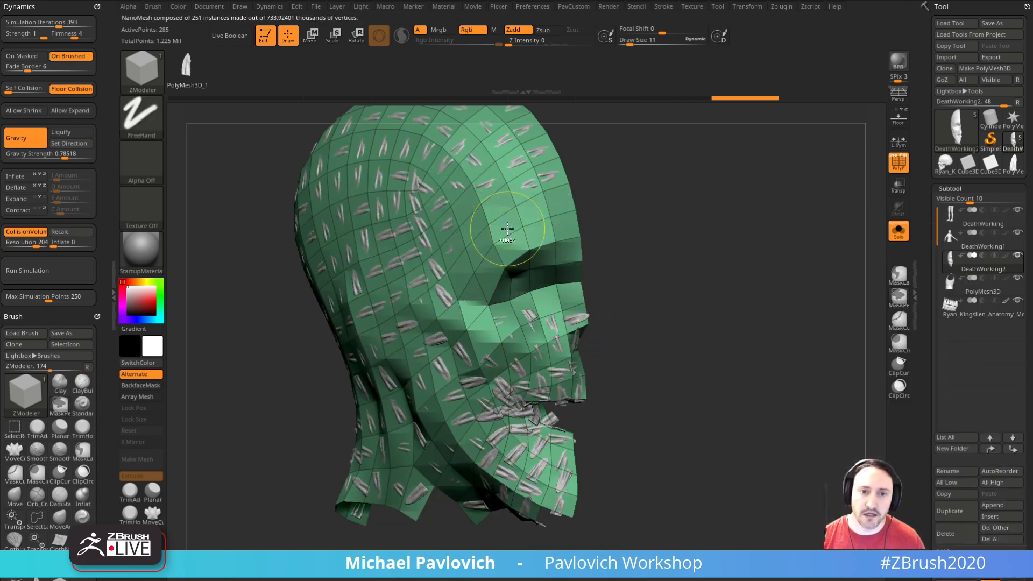
key(ctrl+z)
key(ctrl+shift+z)
Step: Set the NanoMesh alignment of the slab instances to Align To Normal
drag(929, 297, 929, 158)
drag(936, 325, 936, 271)
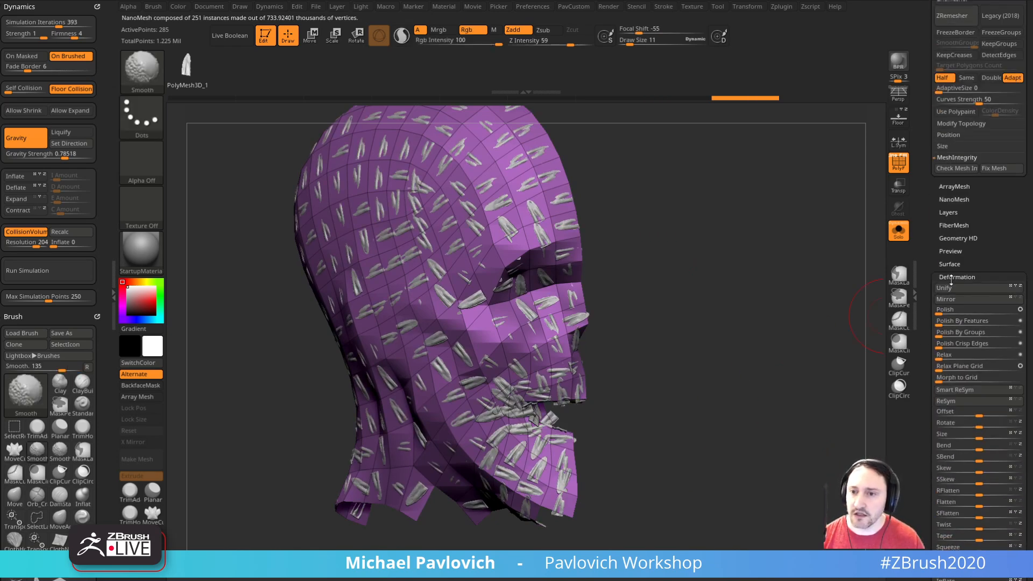
shift+click(960, 277)
click(950, 198)
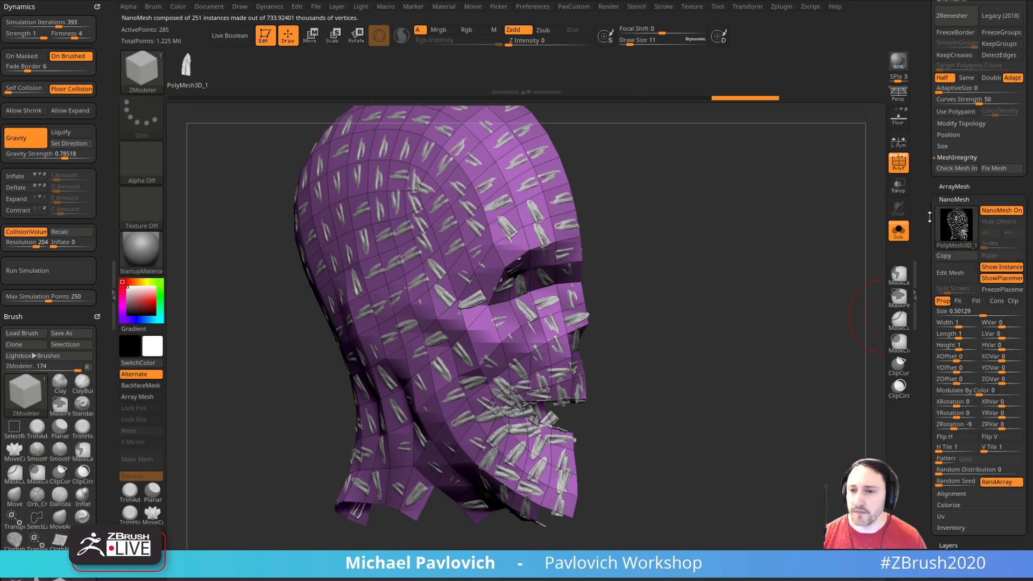
click(957, 445)
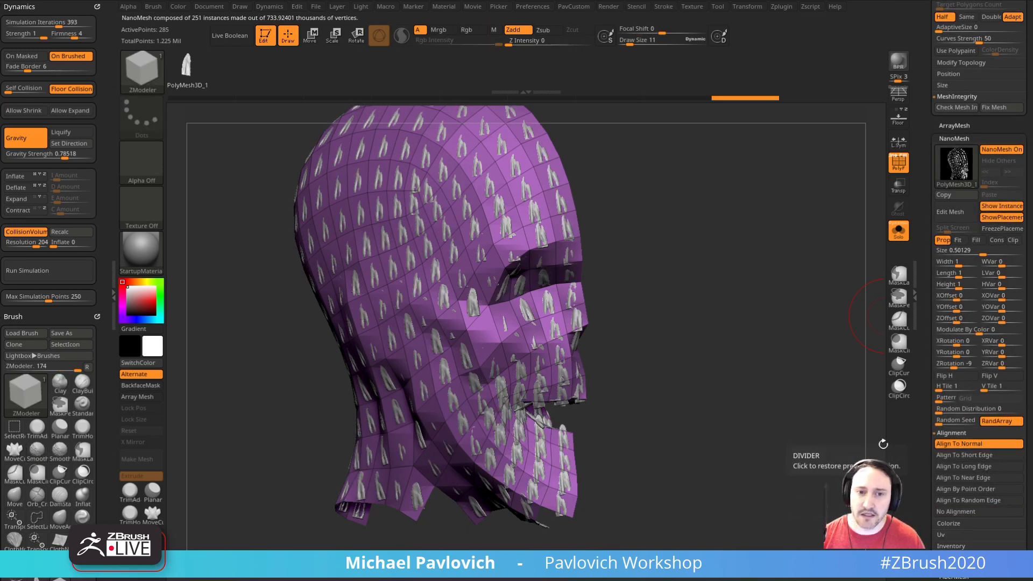
Step: Scale up the NanoMesh instances to width 3.30056, length 3.0451 and height 2.36733, with an X offset of about 0.02
click(965, 264)
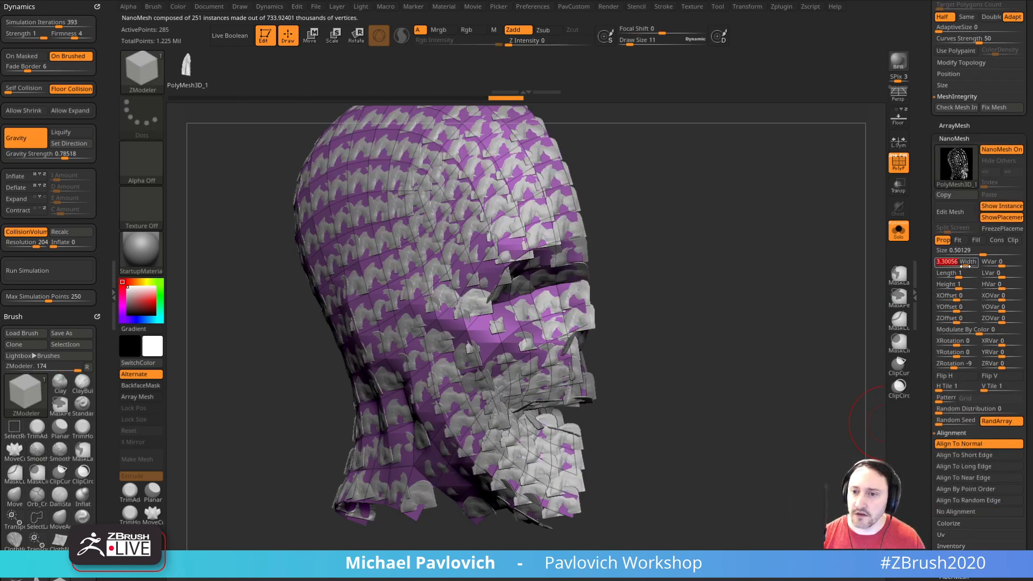
click(965, 274)
click(963, 286)
click(961, 297)
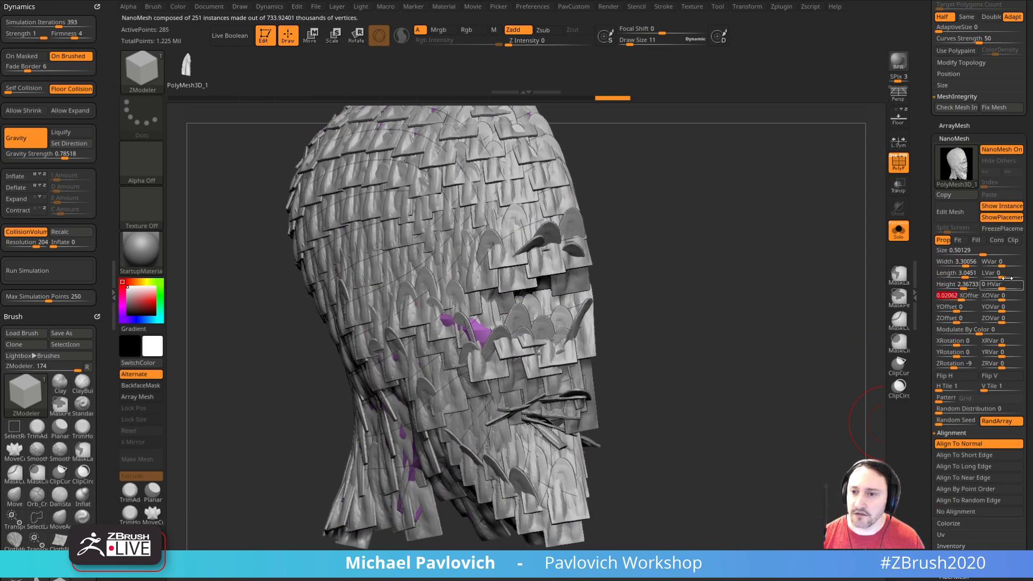
Step: Set the NanoMesh variations to width 20, length 23, height 23 and X offset 26, and raise the height to 4.8277
click(1010, 263)
click(1011, 274)
click(1011, 285)
click(1012, 296)
drag(877, 320, 975, 291)
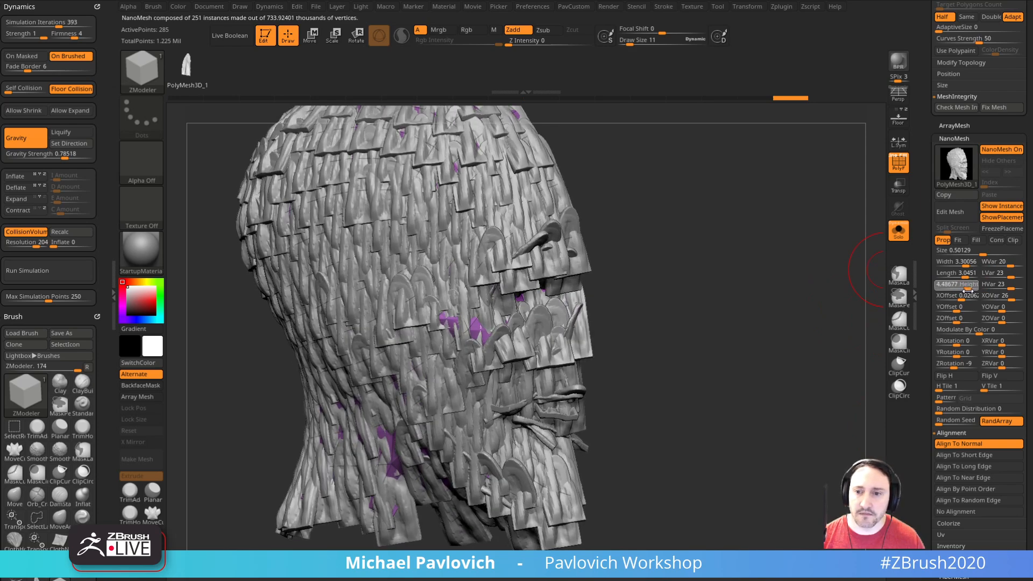
Step: Set the instances' Z rotation to -10 with a variation of 1, and the random distribution to 0.44186
drag(952, 351, 1005, 366)
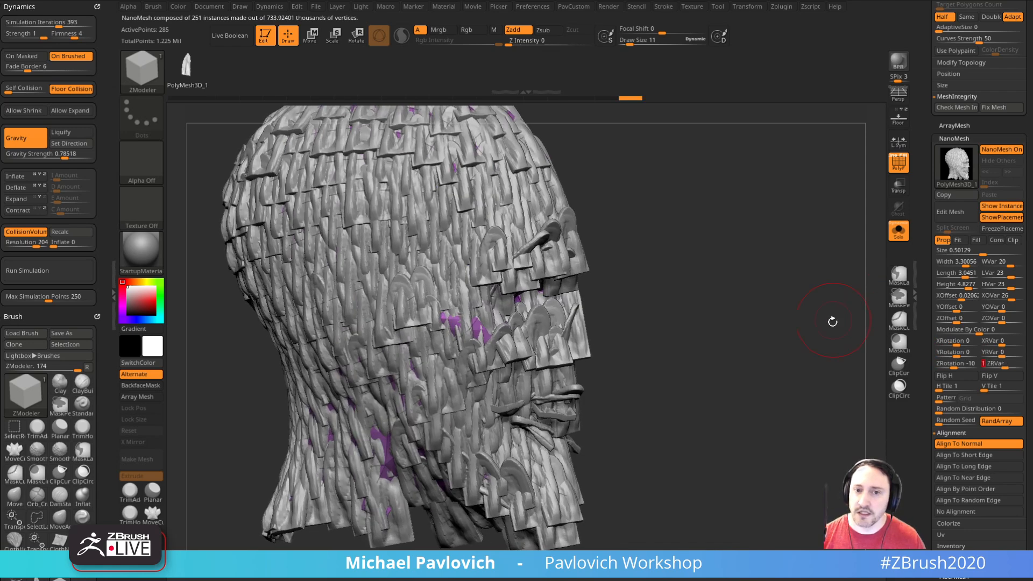
drag(837, 318, 841, 321)
scroll(941, 406, down, 2)
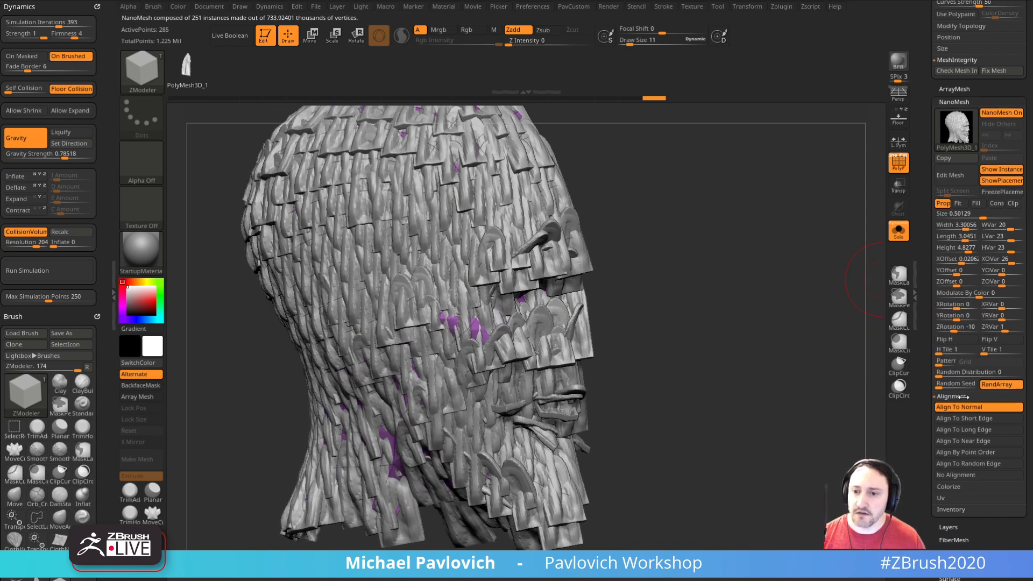
drag(948, 371, 950, 366)
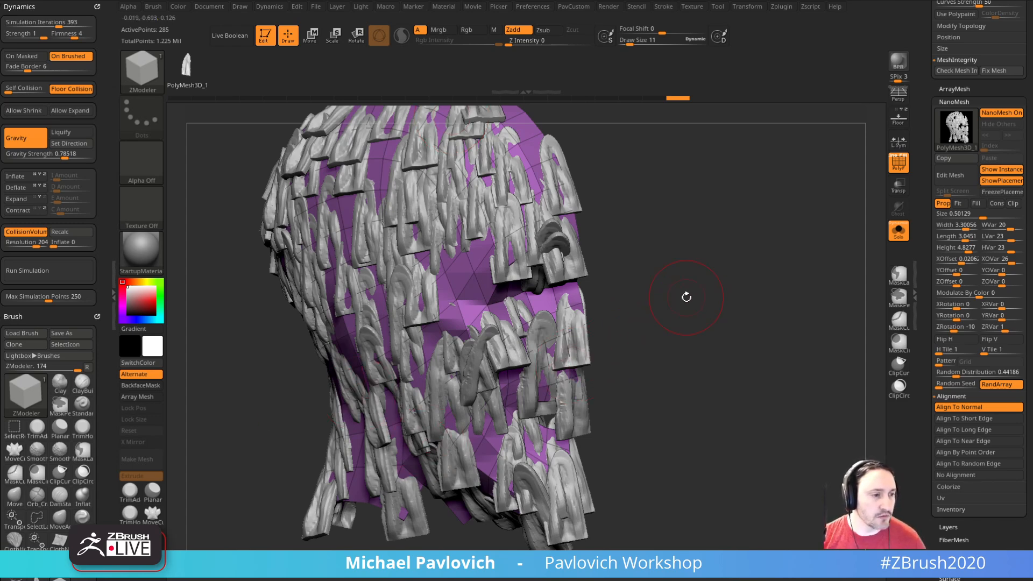
drag(774, 225, 824, 228)
Step: Switch to the Cylinder3D primitive, frame it at an angle and convert it to a PolyMesh3D
drag(928, 215, 930, 282)
click(991, 118)
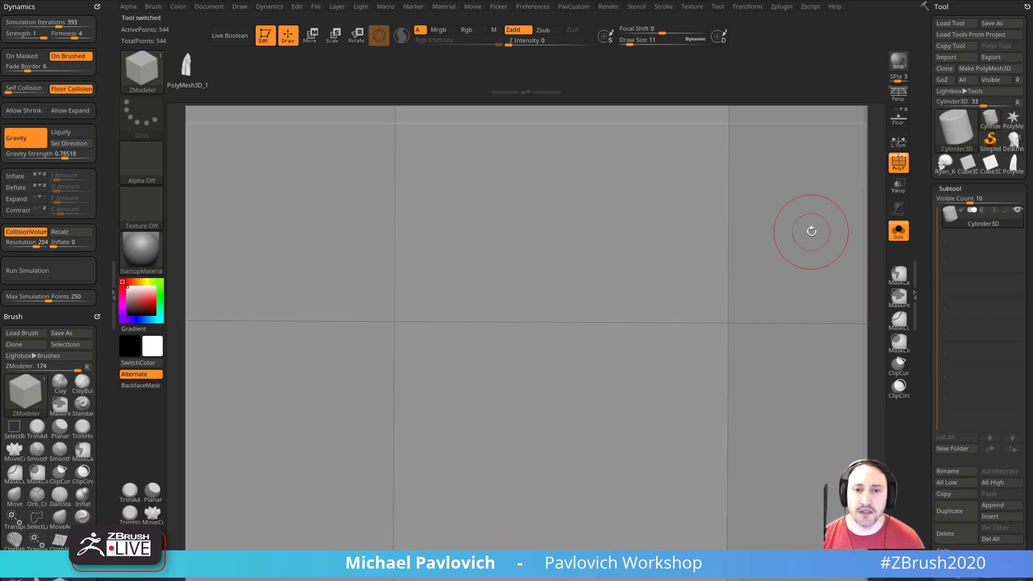
key(f)
alt+drag(826, 233, 802, 242)
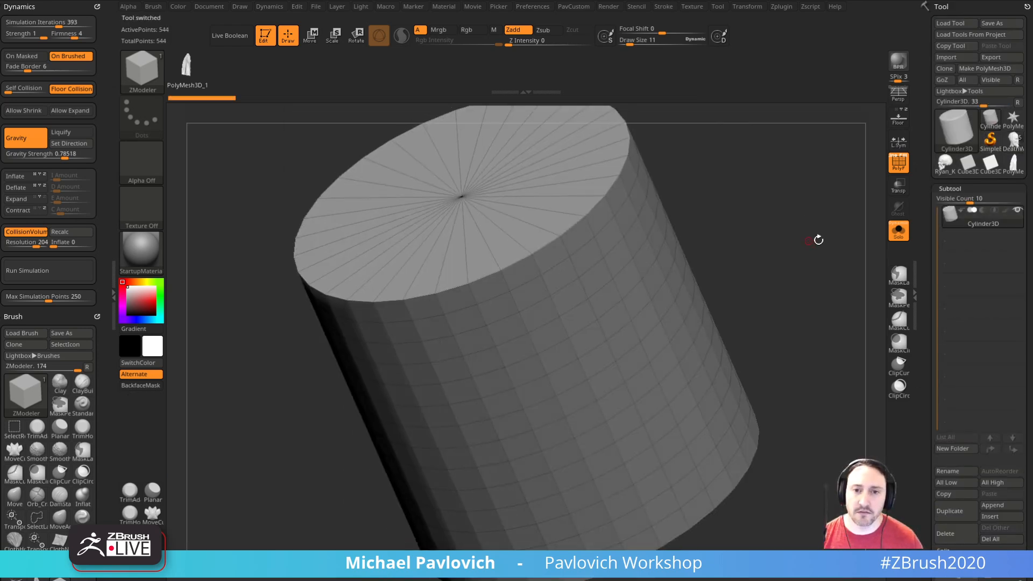
click(975, 70)
Step: Turn on dynamic subdivision for the cylinder, hide the polyframe and lower the crease level to soften the rim edges
key(space)
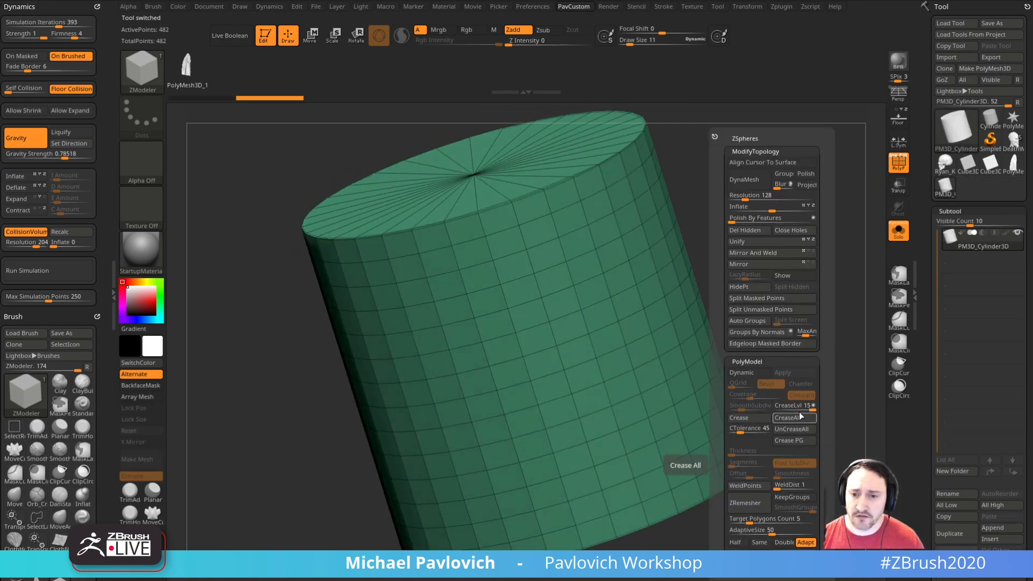
drag(797, 408, 784, 411)
click(741, 372)
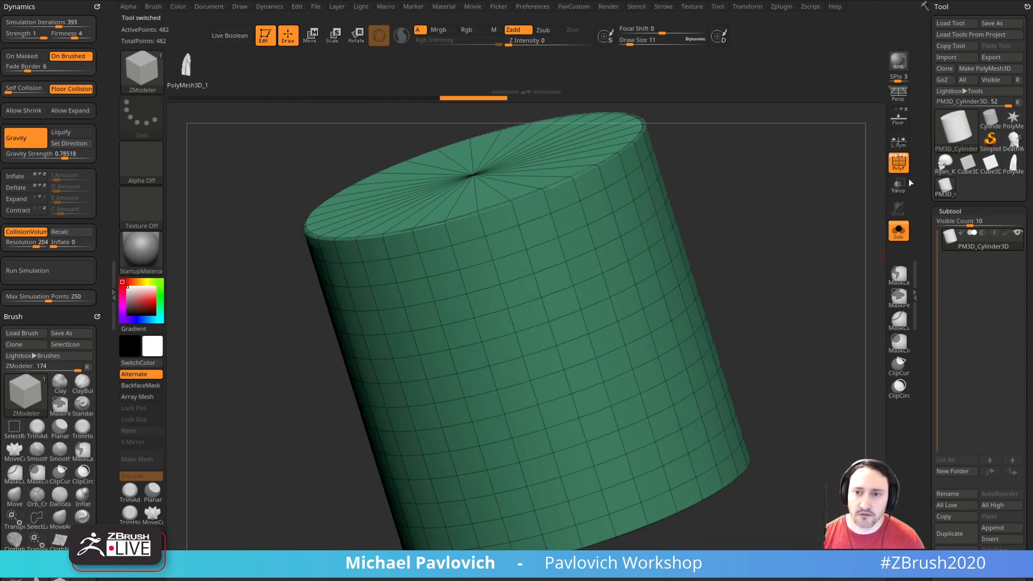
key(shift+f)
key(space)
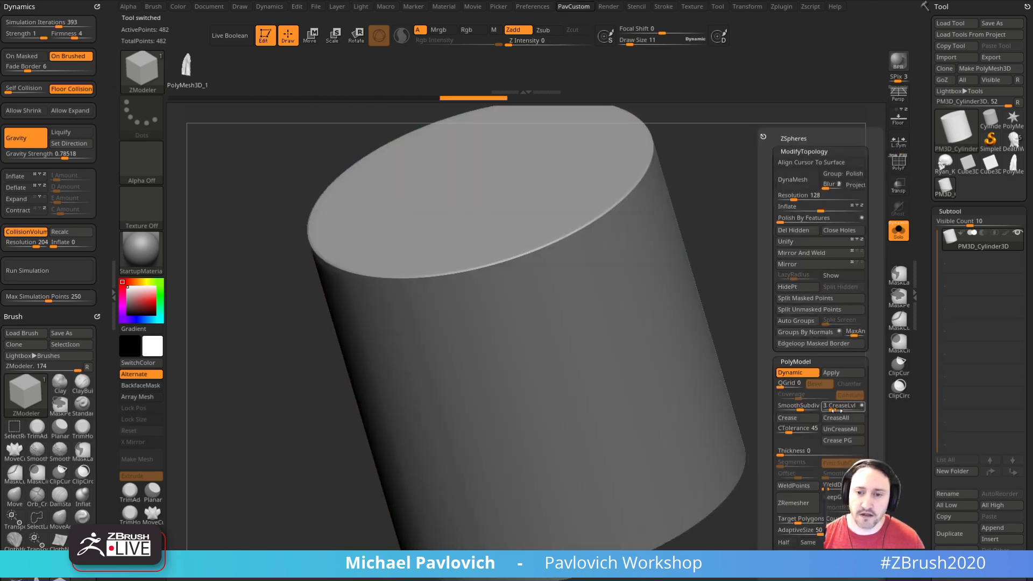
drag(831, 410, 795, 411)
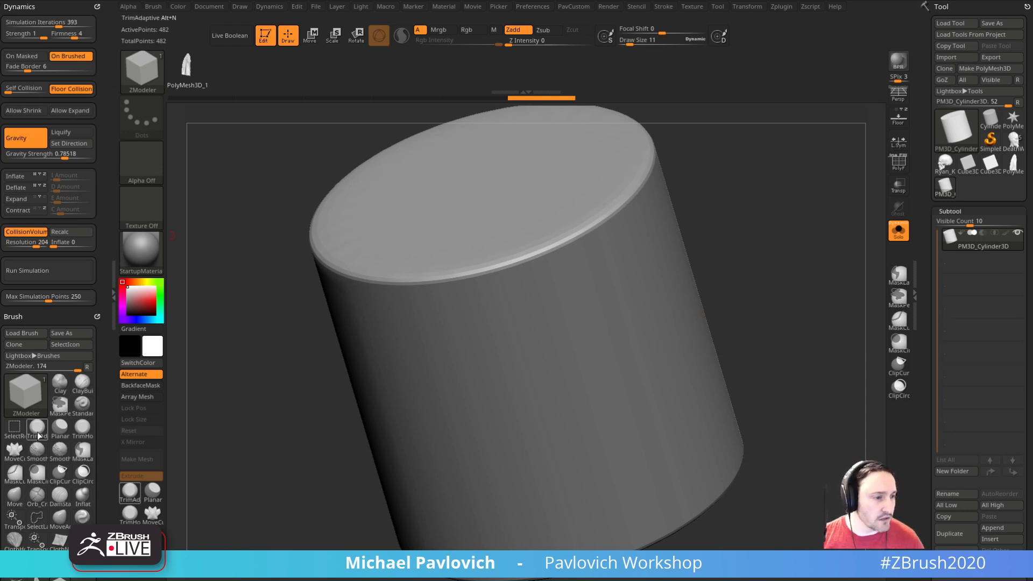
mouse_move(741, 233)
mouse_down()
mouse_move(795, 261)
mouse_move(780, 262)
mouse_up()
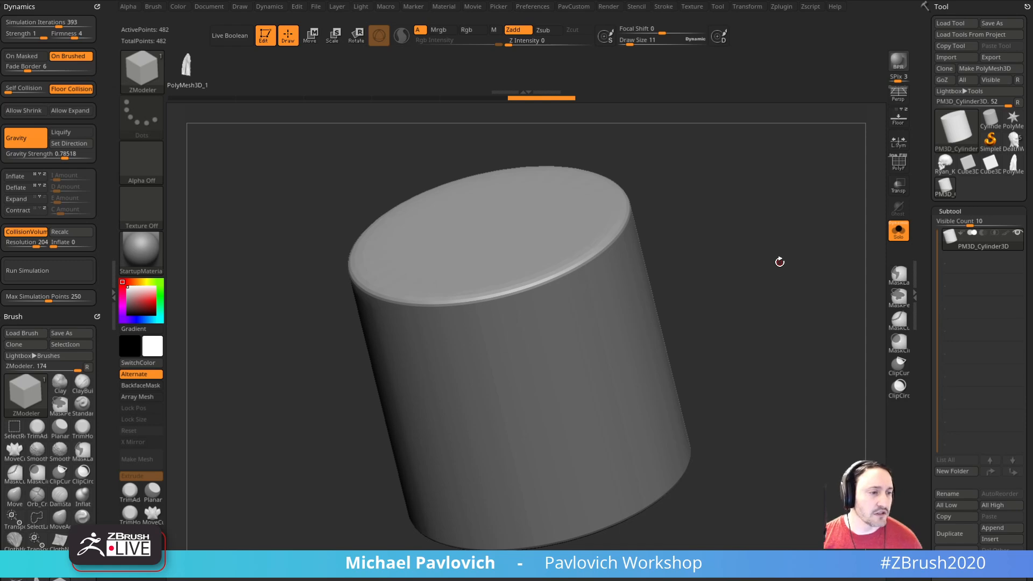
Step: Turn off dynamic subdivision, show the polyframe and add adjoining cap rim edges to a curve with ZModeler's Add To Curve action
click(898, 164)
drag(779, 242, 793, 278)
key(shift+d)
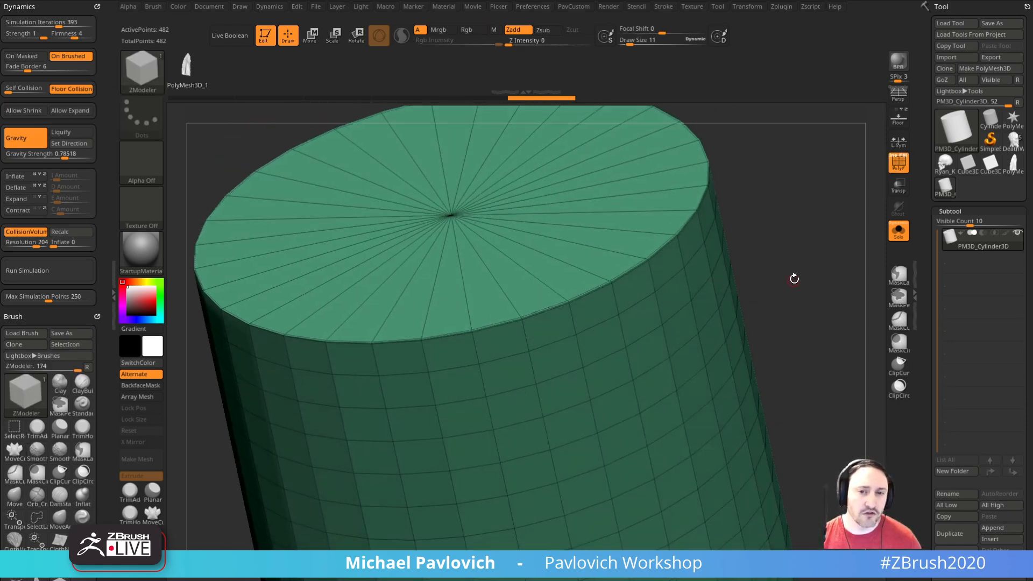
right_click(630, 273)
click(536, 283)
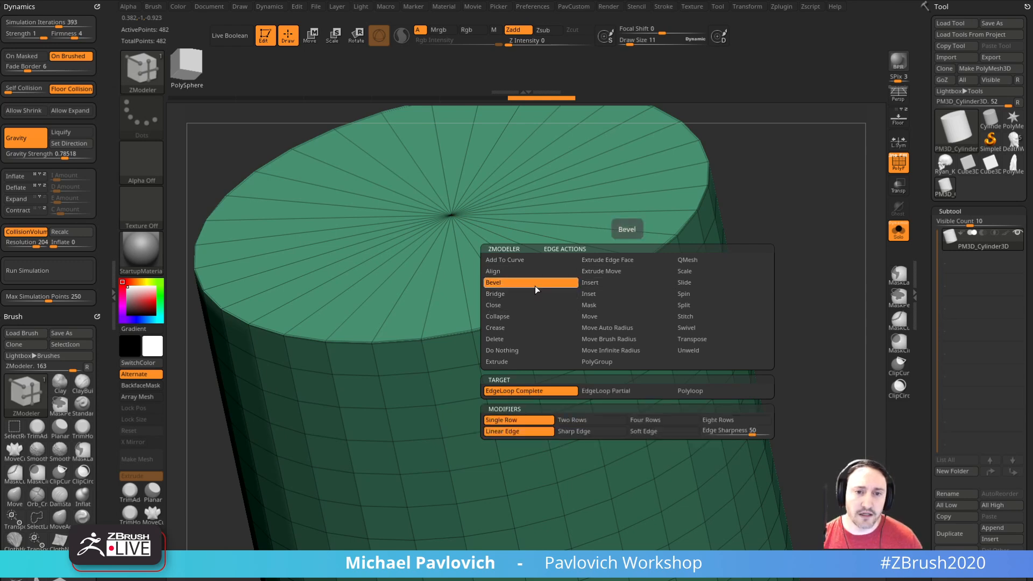
click(533, 261)
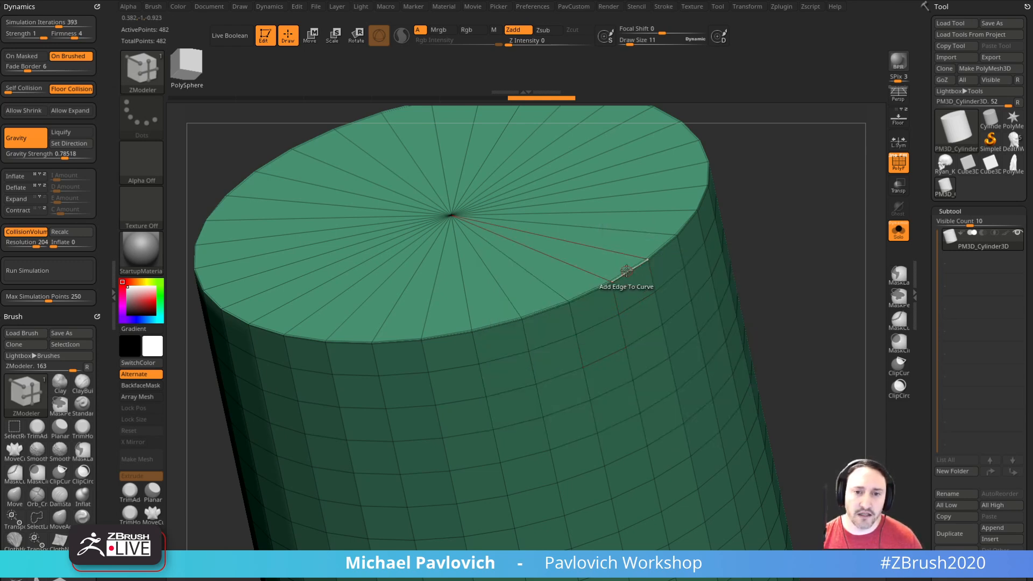
click(626, 271)
click(669, 248)
Step: Bevel the curve on the cylinder's rim with the ZModeler Bevel curve action
alt+drag(769, 252, 740, 282)
key(space)
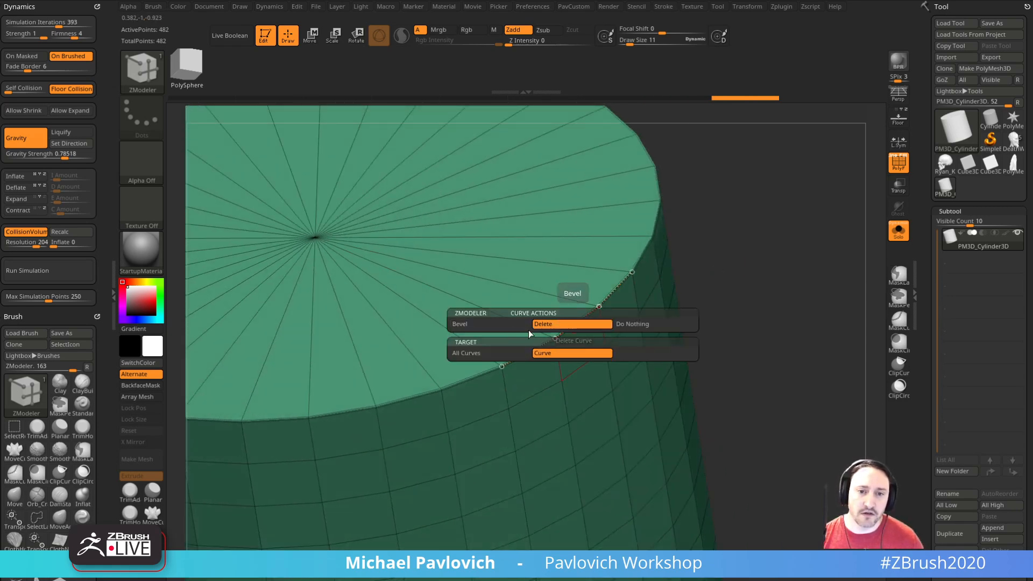
click(502, 325)
drag(590, 314, 607, 311)
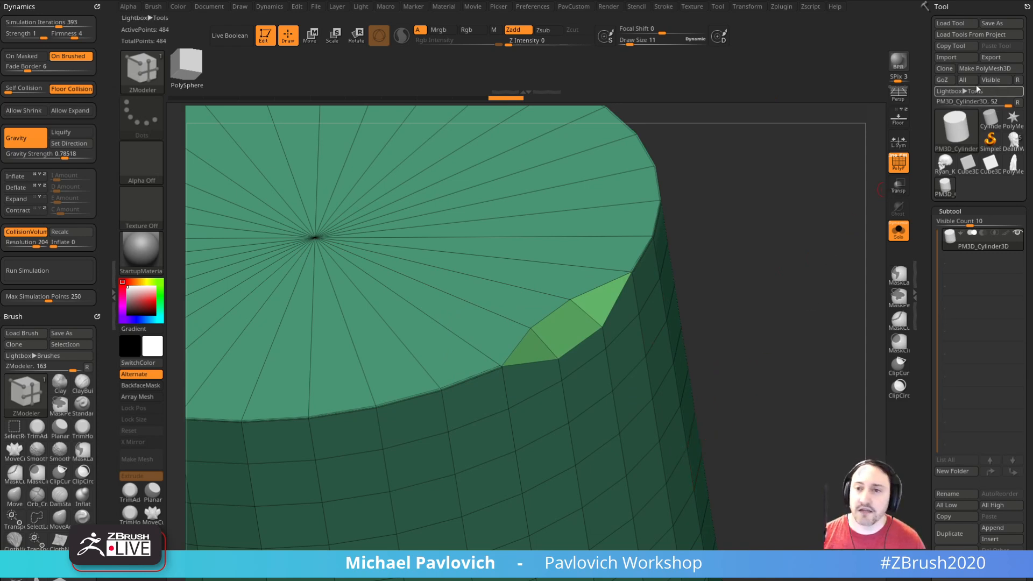
Step: Return to the figure tool, delete the NanoMesh head subtool, hide the polyframe and show the whole figure
click(1013, 139)
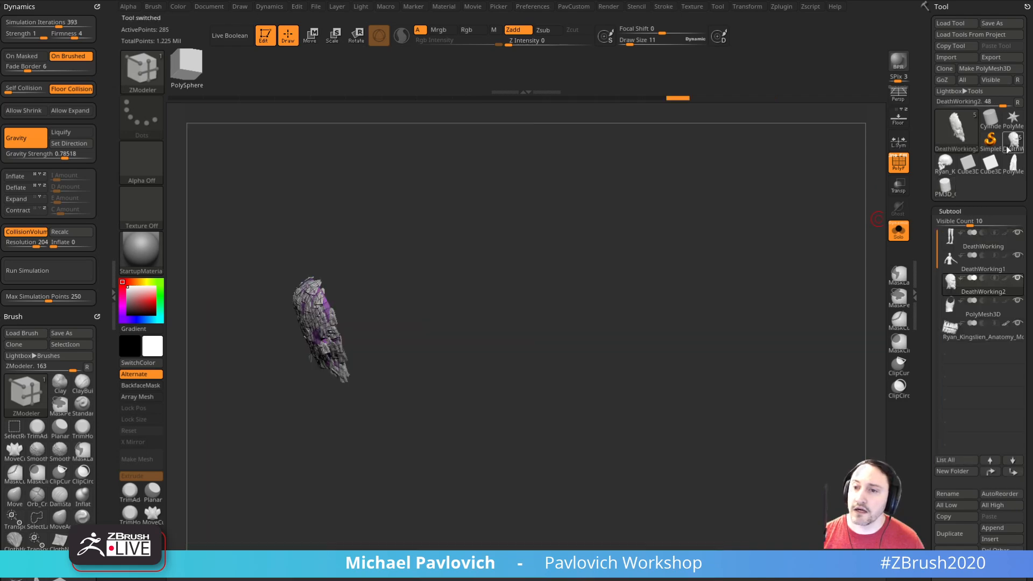
scroll(952, 382, down, 5)
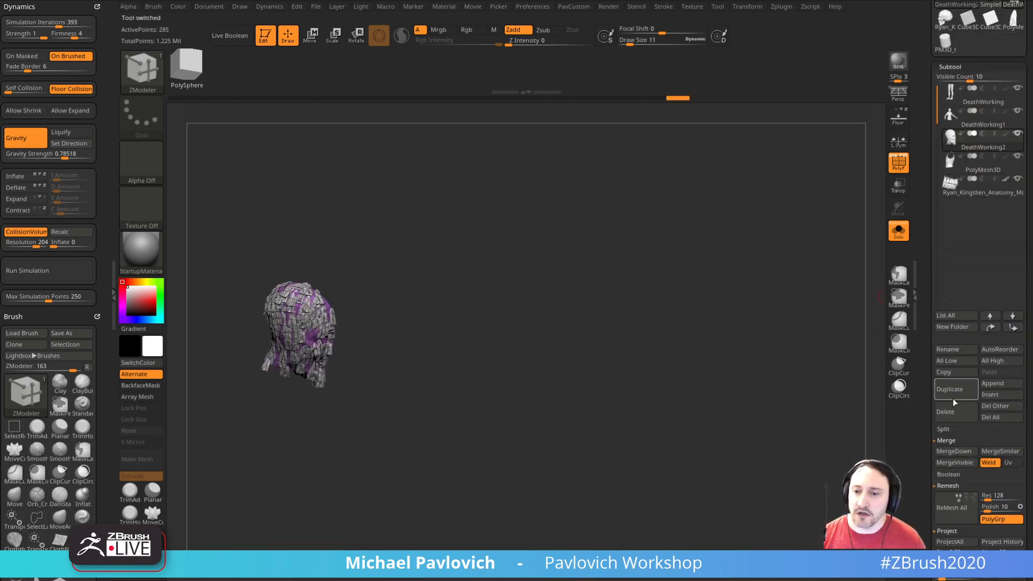
click(952, 414)
key(shift+f)
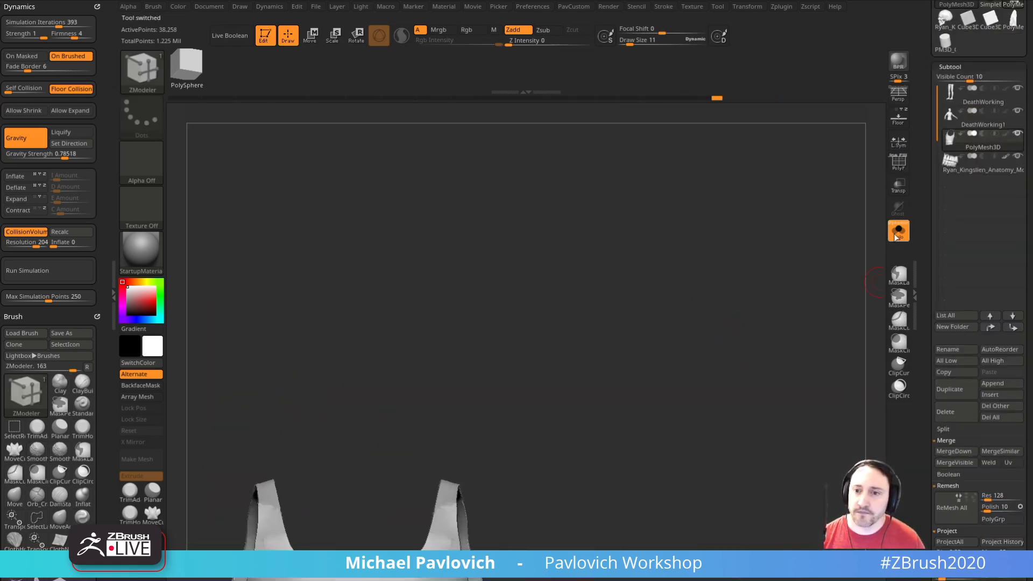
mouse_move(666, 511)
alt+mouse_down()
mouse_move(750, 290)
mouse_move(745, 300)
alt+mouse_up()
Step: Switch to the Standard brush at draw size 24 and make the DeathWorking legs the active subtool
key(b)
key(s)
key(t)
key(s)
click(749, 297)
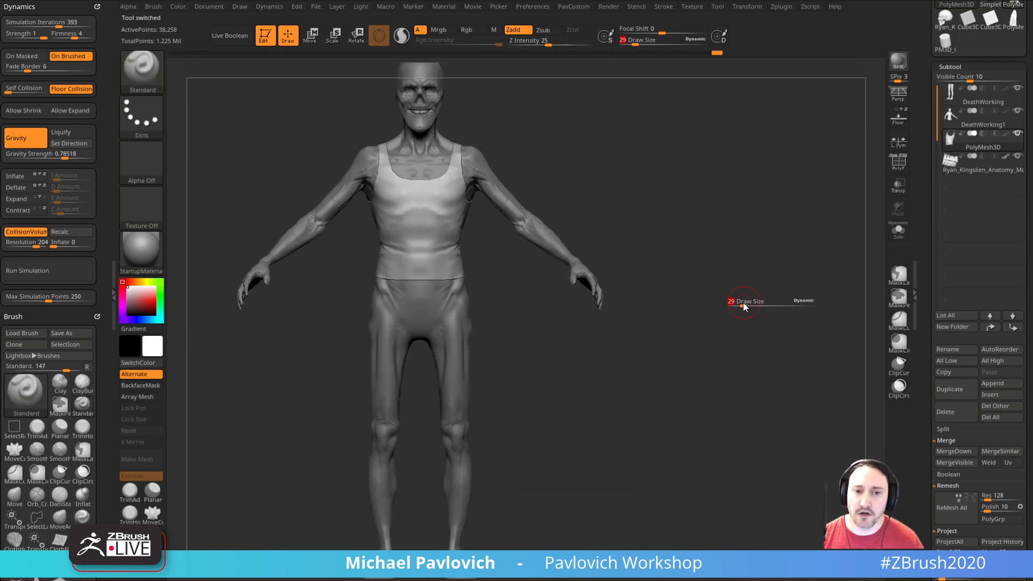
alt+drag(634, 311, 680, 309)
alt+click(507, 331)
alt+drag(706, 362, 746, 348)
drag(925, 303, 924, 315)
drag(926, 383, 926, 314)
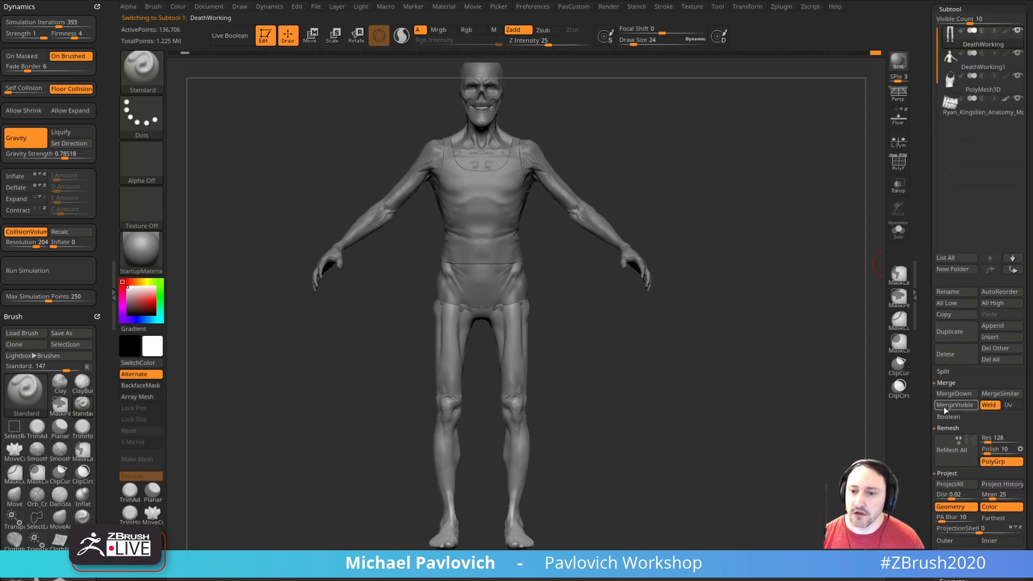
Step: Hide the shirt and anatomy head subtools, merge the visible body parts into a new tool and open that tool
shift+click(1017, 31)
click(1017, 53)
mouse_move(570, 377)
mouse_down()
mouse_move(519, 361)
mouse_move(557, 329)
mouse_up()
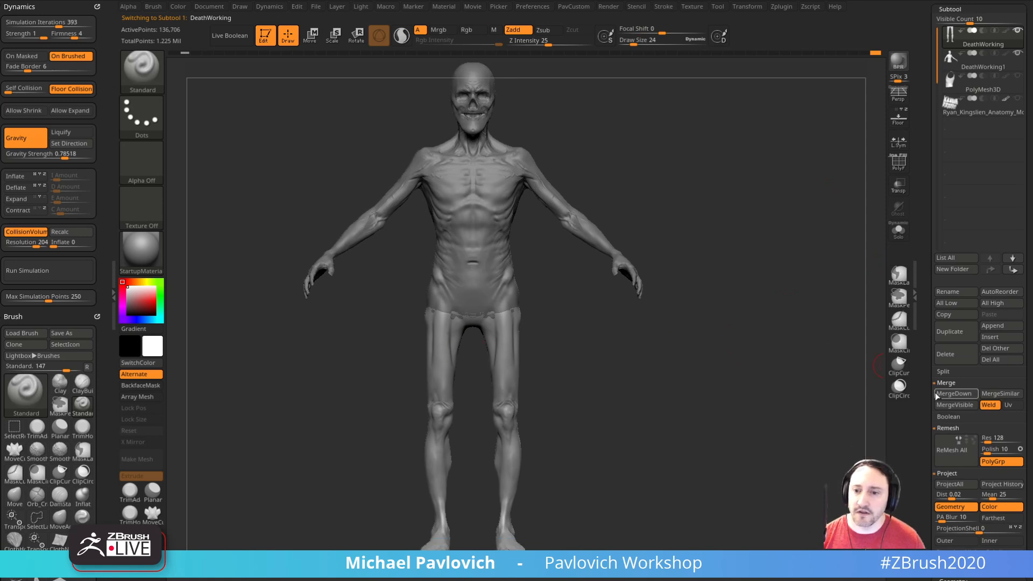
click(951, 405)
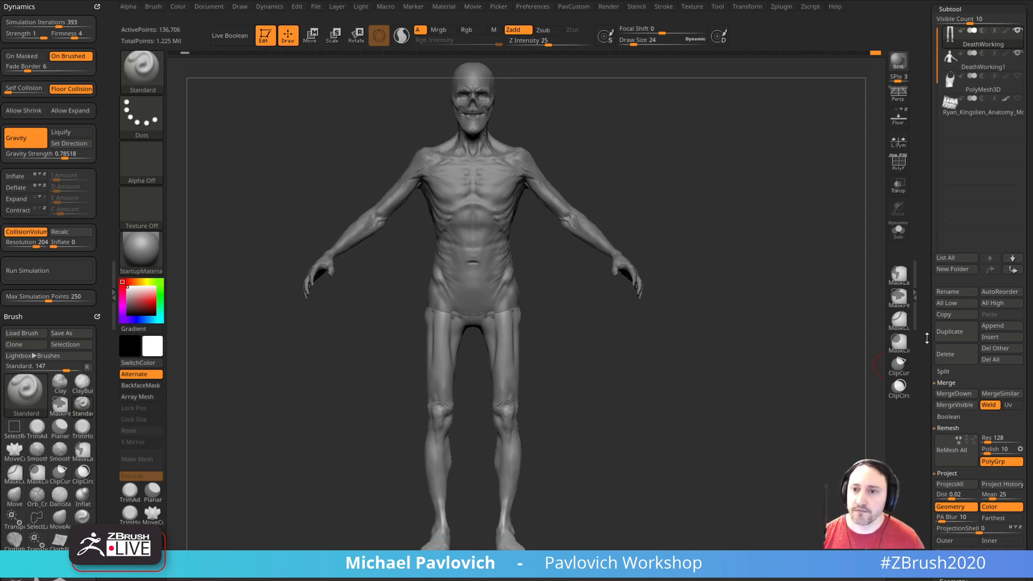
drag(926, 338, 923, 441)
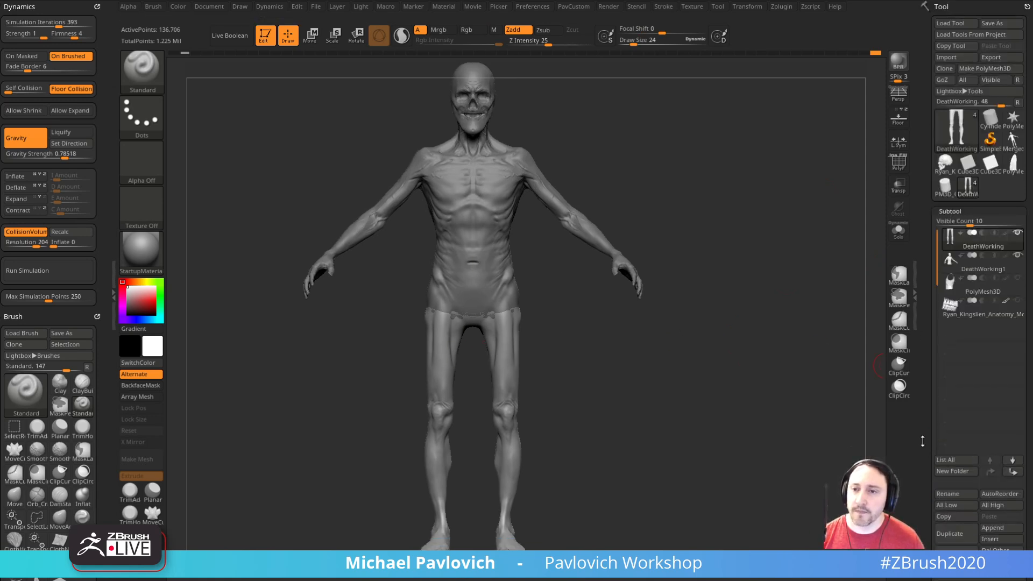
click(1012, 144)
Step: Convert the merged figure to DynaMesh without freezing its subdivision levels
alt+drag(717, 302, 722, 294)
key(space)
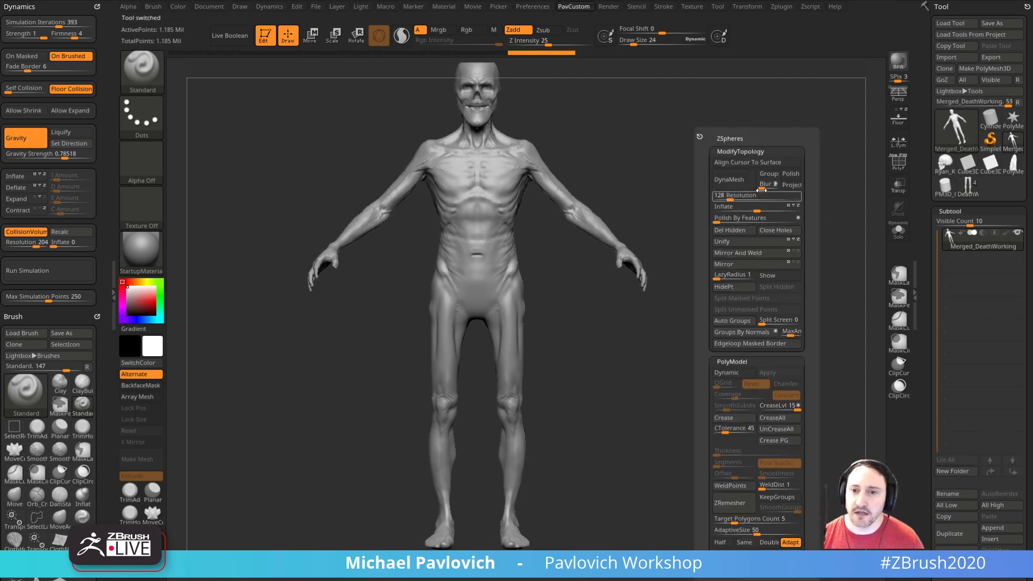
click(735, 184)
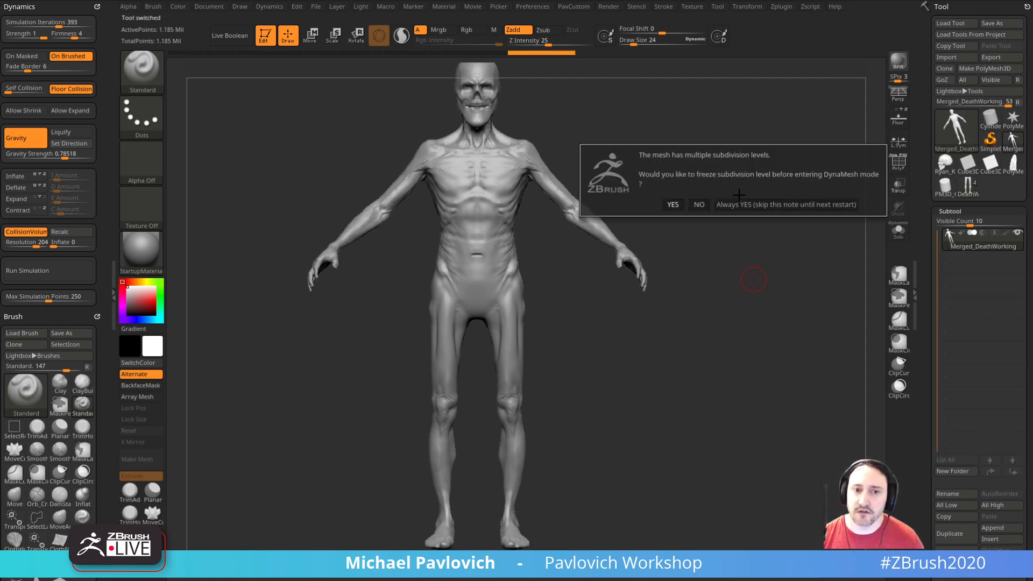
click(698, 206)
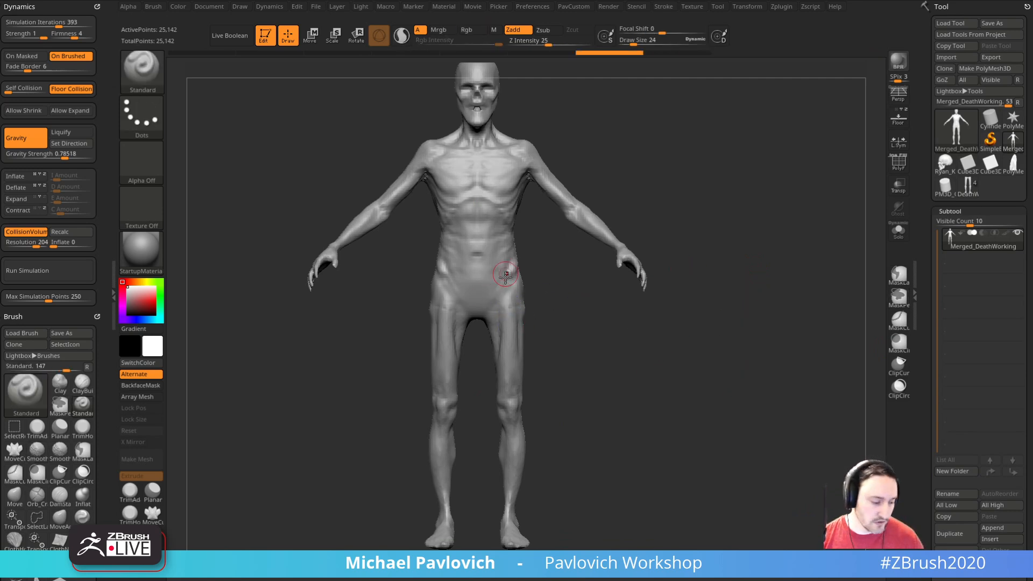
mouse_move(623, 311)
mouse_down()
mouse_move(627, 325)
mouse_move(631, 293)
mouse_up()
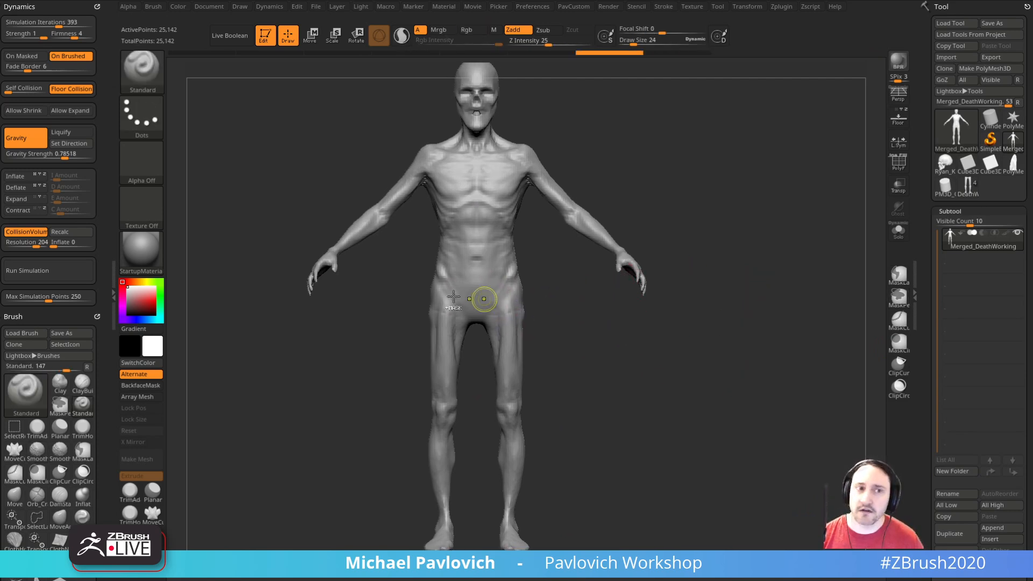
Step: Mask the figure's hips and legs from the waist down to the ankles with the MaskLasso brush
ctrl+click(150, 79)
ctrl+click(296, 90)
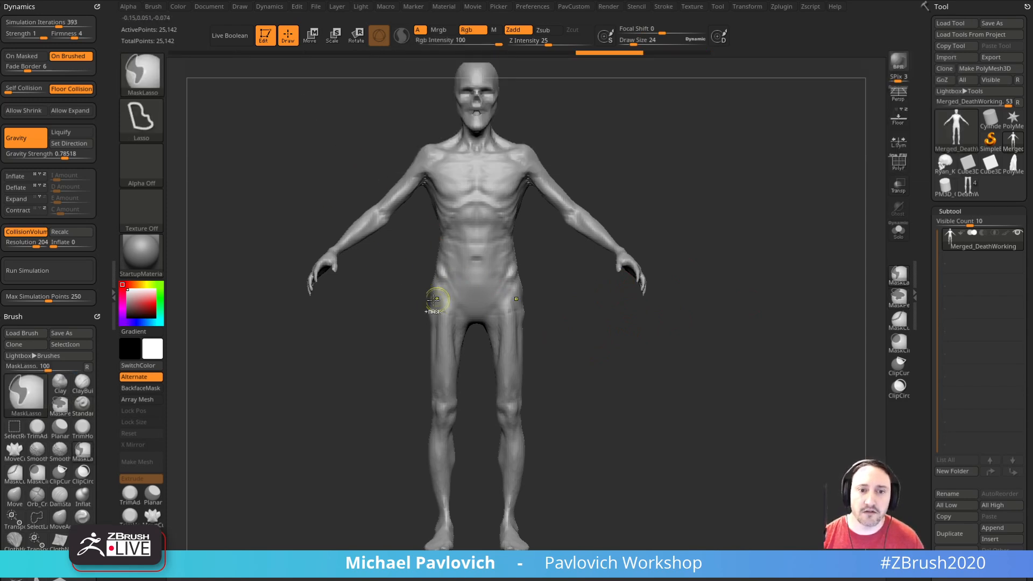
mouse_move(413, 279)
ctrl+mouse_down()
mouse_move(376, 280)
mouse_move(396, 307)
mouse_move(433, 498)
mouse_move(495, 519)
mouse_move(596, 368)
mouse_move(569, 278)
ctrl+mouse_up()
mouse_move(708, 357)
mouse_down()
mouse_move(715, 339)
mouse_move(701, 381)
mouse_move(703, 322)
mouse_up()
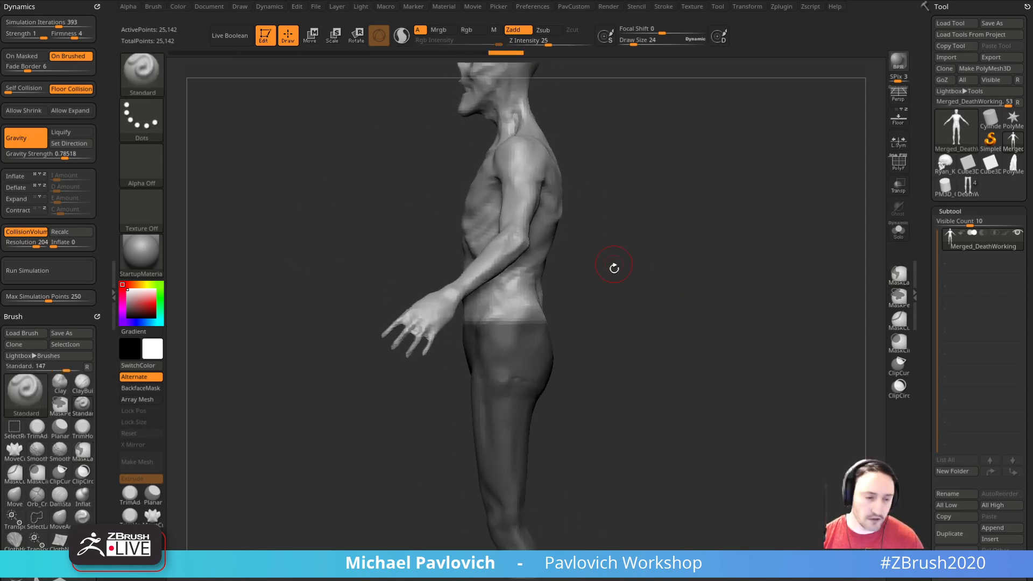
Step: Switch masking to the MaskPen brush and extend the mask edge along the waistline at the back
key(ctrl)
click(899, 293)
drag(818, 276, 491, 329)
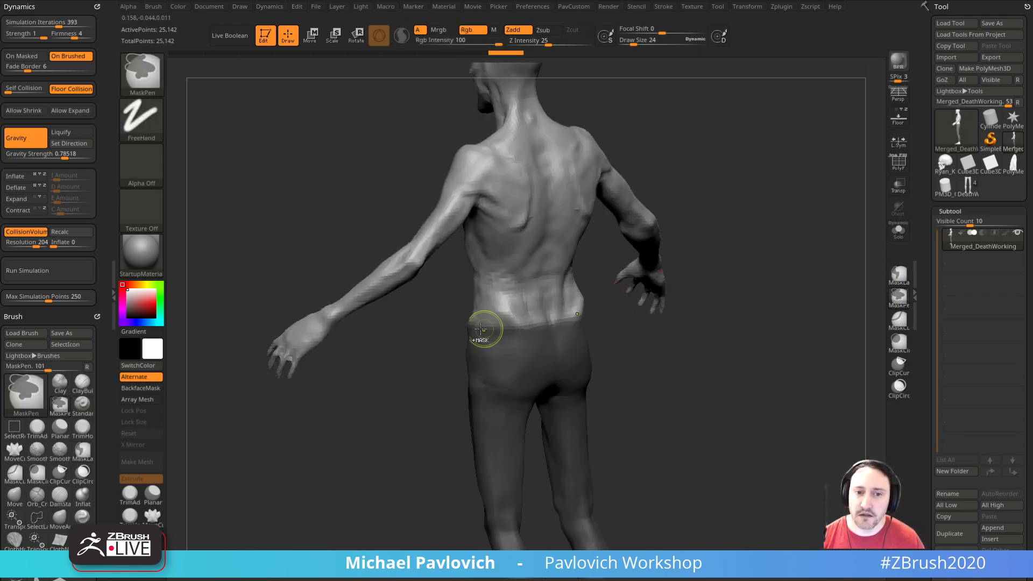
mouse_move(562, 318)
mouse_down()
mouse_move(710, 330)
mouse_move(512, 351)
mouse_move(480, 326)
mouse_up()
mouse_move(668, 344)
mouse_down()
mouse_move(773, 378)
mouse_move(779, 323)
mouse_move(692, 330)
mouse_move(767, 337)
mouse_move(768, 324)
mouse_up()
Step: Run Edgeloop Masked Border on the masked hips and legs, and clear the mask
drag(922, 348, 920, 216)
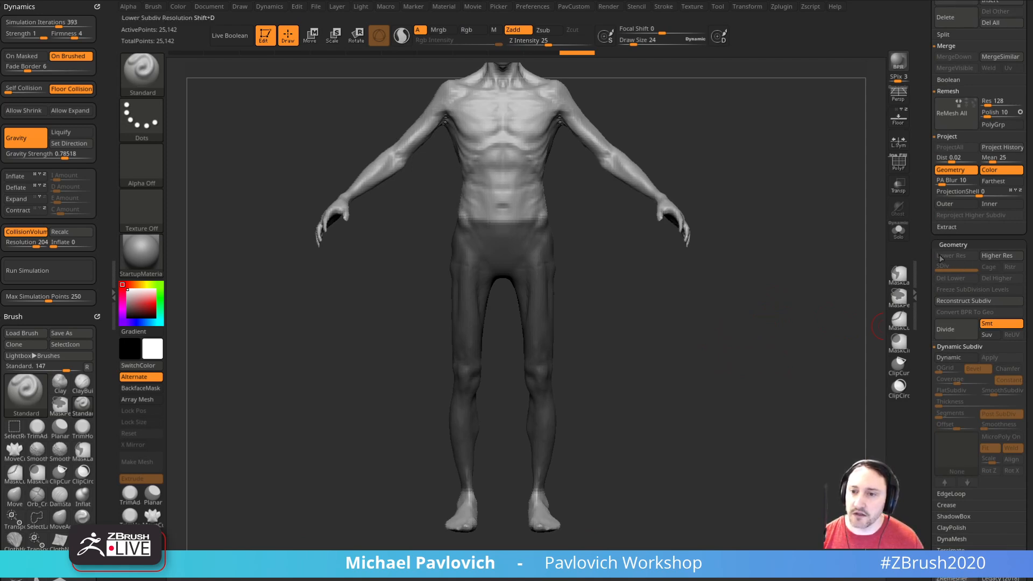
click(952, 494)
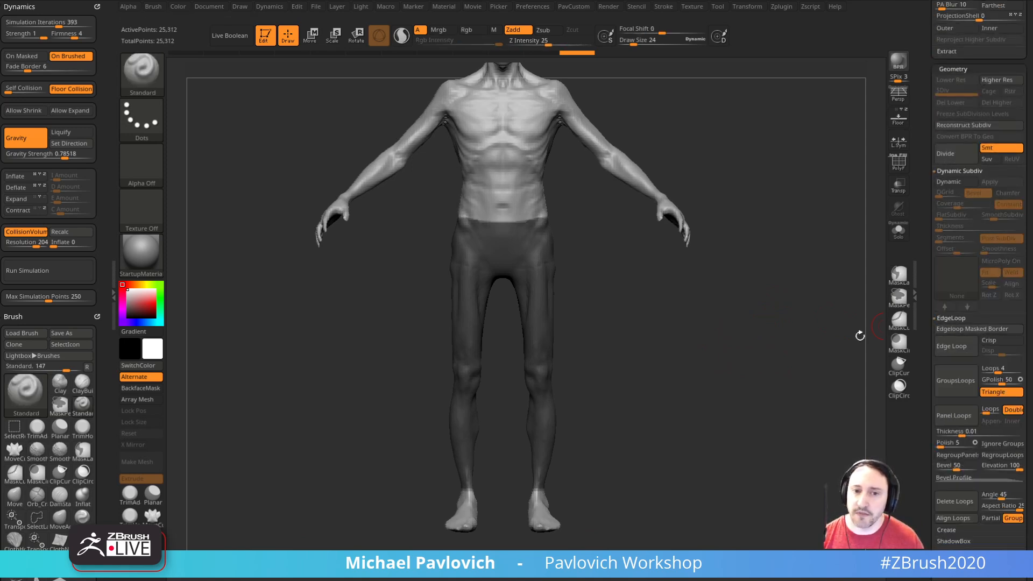
ctrl+drag(721, 318, 646, 310)
Step: Isolate the hip and leg polygroups with the polyframe shown and delete the hidden geometry
ctrl+shift+click(542, 302)
ctrl+shift+click(639, 257)
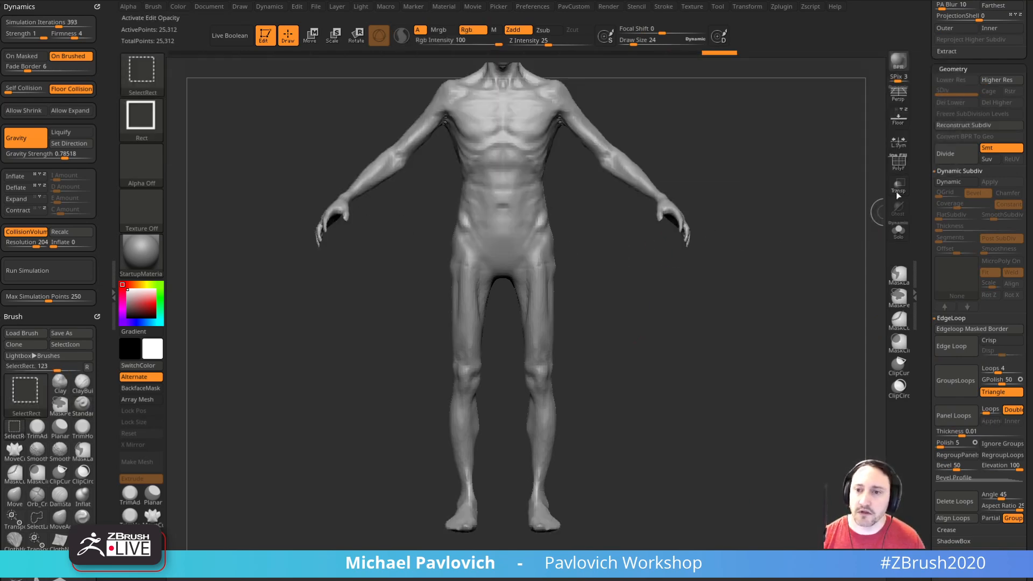
key(shift+f)
ctrl+shift+click(543, 249)
ctrl+shift+drag(586, 249, 598, 293)
ctrl+shift+click(542, 306)
ctrl+shift+drag(686, 315, 709, 353)
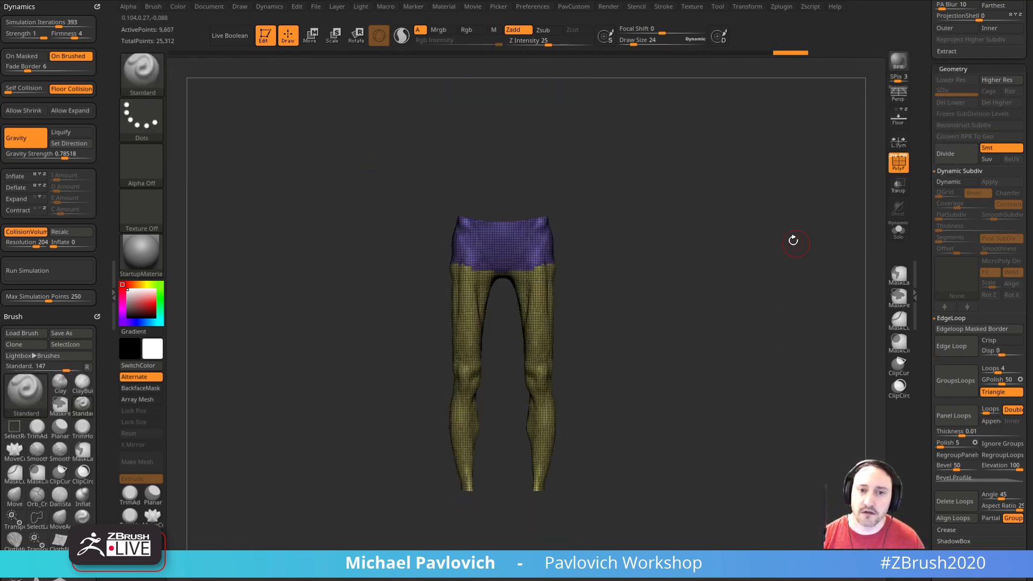
key(3)
click(761, 230)
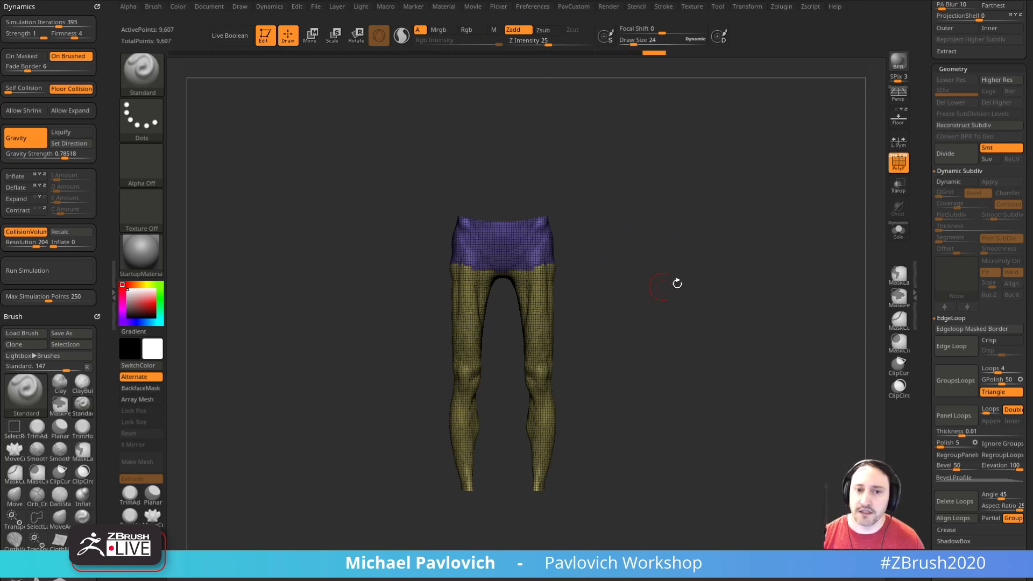
Step: ZRemesh the trousers to half their polygon count, frame them and hide the polyframe
key(3)
click(729, 502)
key(f)
mouse_move(715, 281)
shift+mouse_down()
mouse_move(734, 269)
mouse_move(664, 279)
mouse_move(882, 192)
shift+mouse_up()
key(shift+f)
Step: Mask the trousers with a soft falloff, leaving the lower legs free, and place the move gizmo at one ankle
drag(807, 237, 509, 503)
ctrl+click(557, 428)
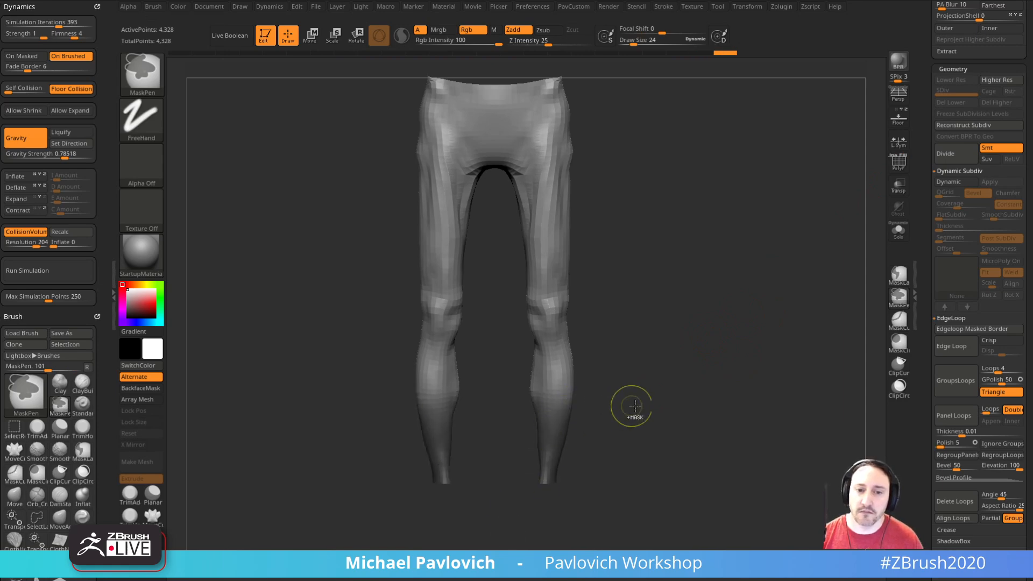
ctrl+click(616, 428)
key(w)
alt+click(544, 473)
drag(659, 448, 605, 426)
key(b)
key(t)
key(c)
shift+drag(667, 418, 754, 420)
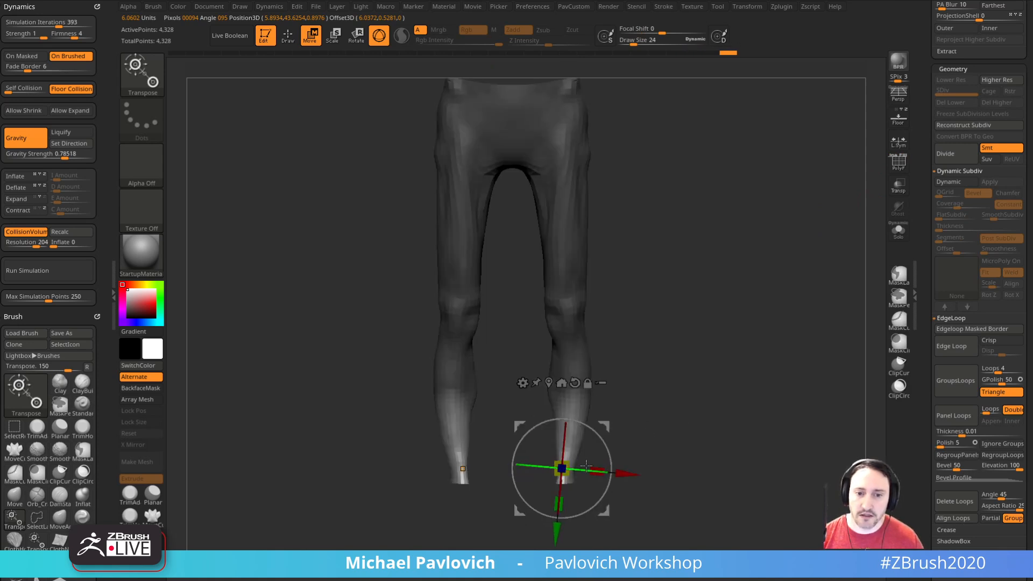
Step: Turn on local symmetry, widen both trouser legs below the knee and return to drawing with the Move brush
click(900, 162)
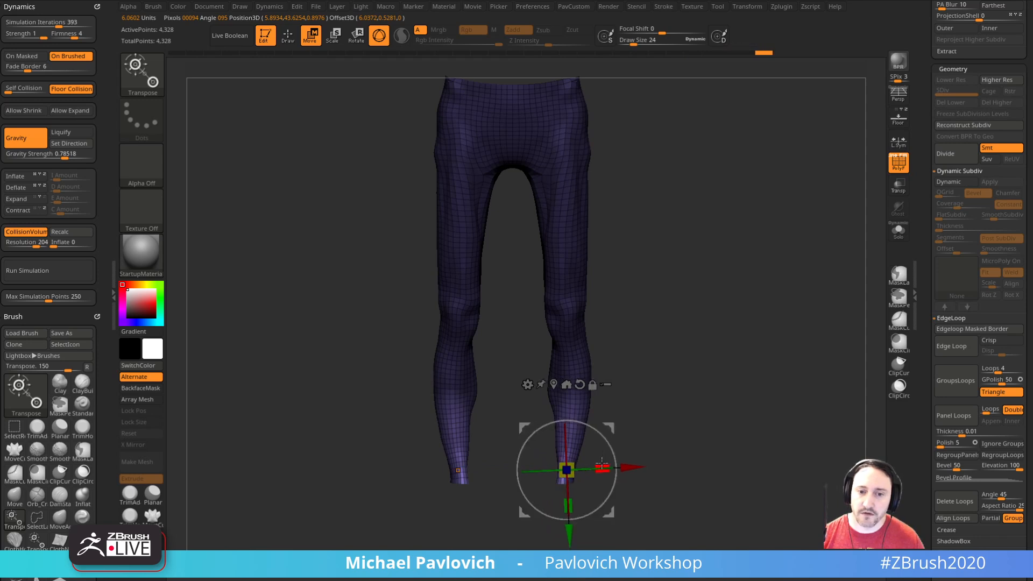
drag(619, 473, 625, 468)
key(ctrl+z)
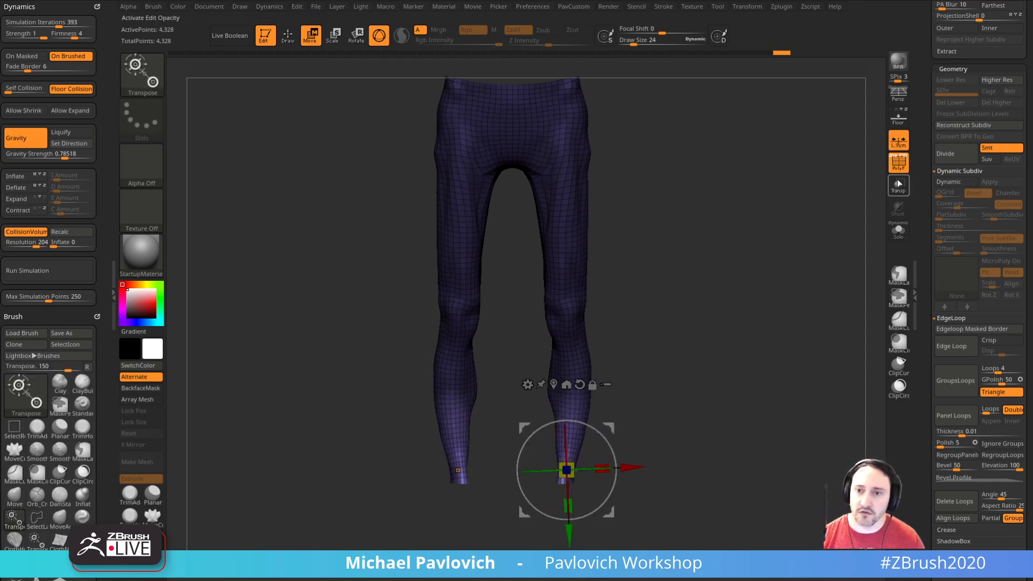
key(shift+f)
key(q)
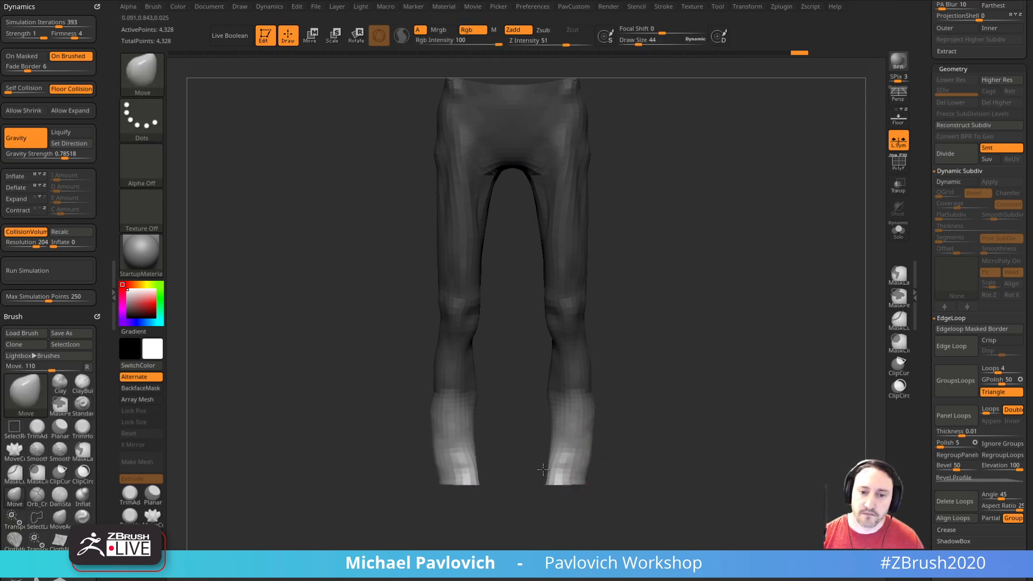
Step: Clear the mask and shape the trouser calves and hems with the Smooth and Move brushes
key(ctrl)
mouse_move(678, 424)
ctrl+mouse_down()
mouse_move(662, 397)
mouse_move(646, 415)
ctrl+mouse_up()
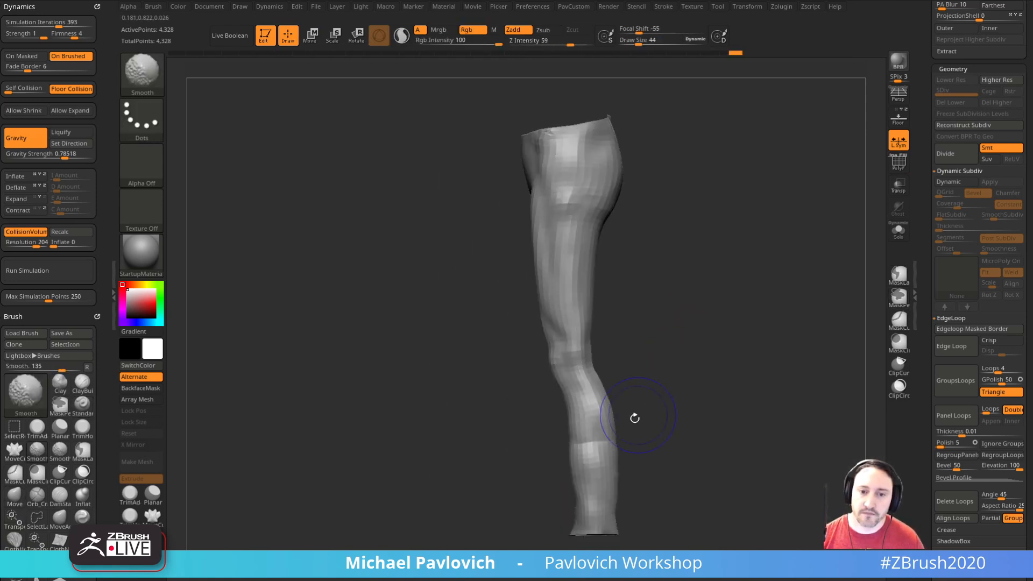
mouse_move(570, 532)
mouse_down()
mouse_move(629, 513)
mouse_move(566, 528)
mouse_up()
drag(566, 474, 558, 475)
mouse_move(538, 476)
mouse_down()
mouse_move(623, 463)
mouse_move(639, 431)
mouse_move(634, 469)
mouse_move(589, 462)
mouse_move(573, 498)
mouse_up()
drag(638, 457, 651, 431)
Step: Reshape the trousers' waistline with the Move brush at draw size 19 and switch to the Clay brush
mouse_move(688, 262)
alt+mouse_down()
mouse_move(703, 295)
mouse_move(721, 293)
mouse_move(734, 330)
mouse_move(639, 336)
alt+mouse_up()
alt+drag(699, 272, 704, 312)
key(bracketleft)
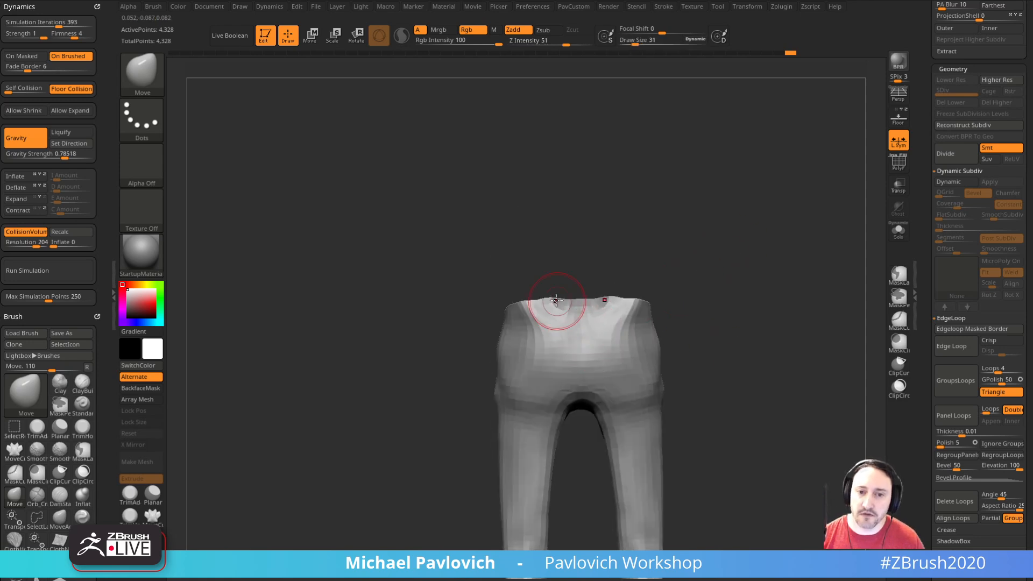
key(bracketleft)
key(bracketleft)
drag(565, 297, 590, 318)
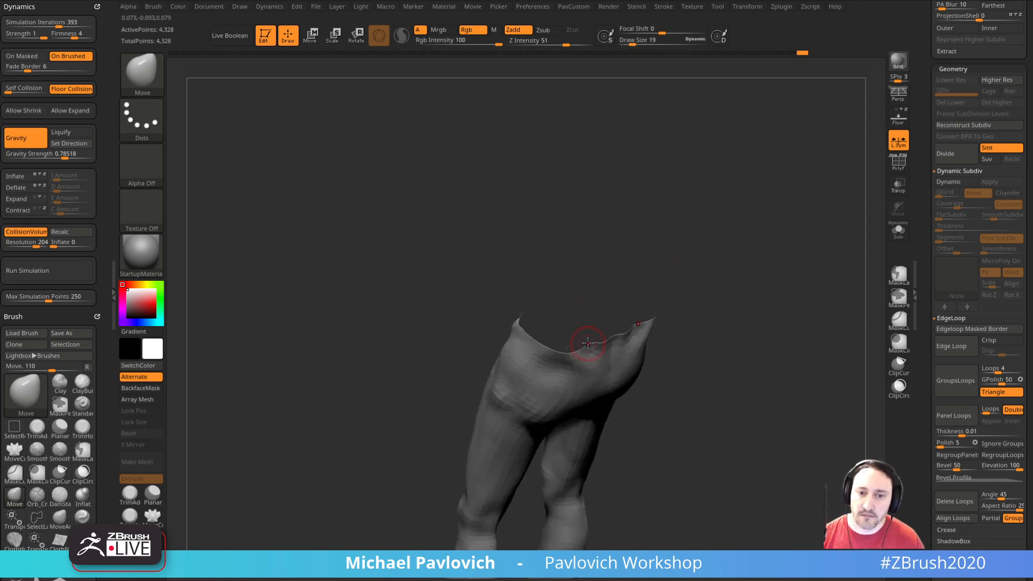
mouse_move(679, 310)
mouse_down()
mouse_move(724, 297)
mouse_move(716, 255)
mouse_move(693, 254)
mouse_up()
key(b)
key(c)
key(l)
mouse_move(585, 361)
mouse_down()
mouse_move(751, 325)
mouse_move(784, 288)
mouse_move(727, 276)
mouse_up()
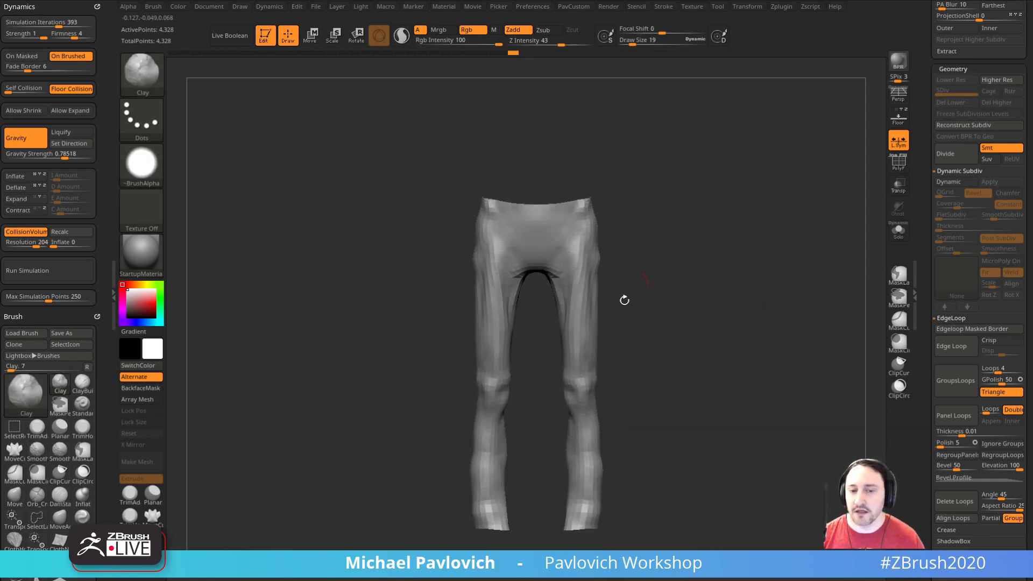
Step: Show the polyframe and ZRemesh the trousers with the Half option and AdaptiveSize 0
key(space)
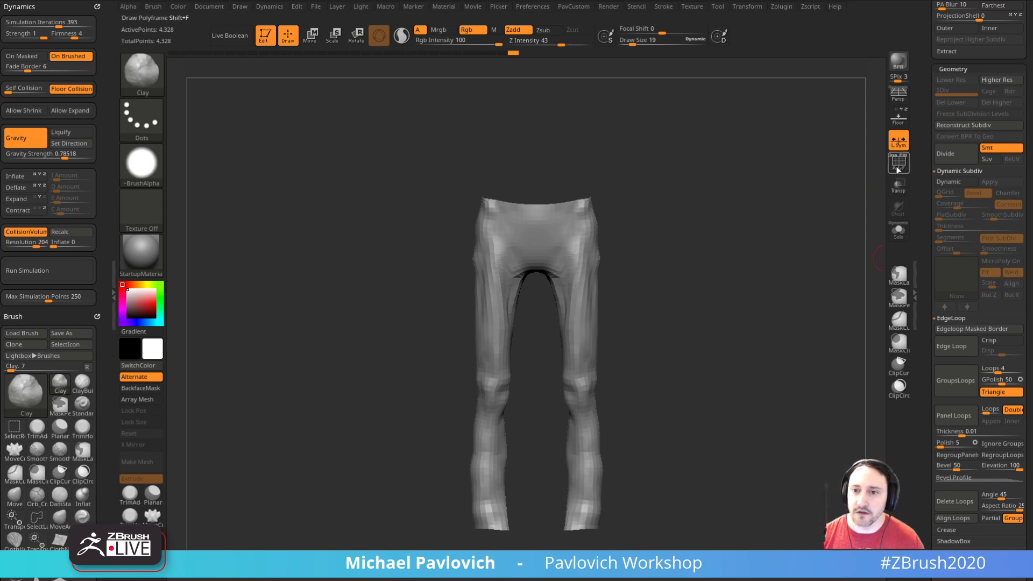
click(899, 164)
key(space)
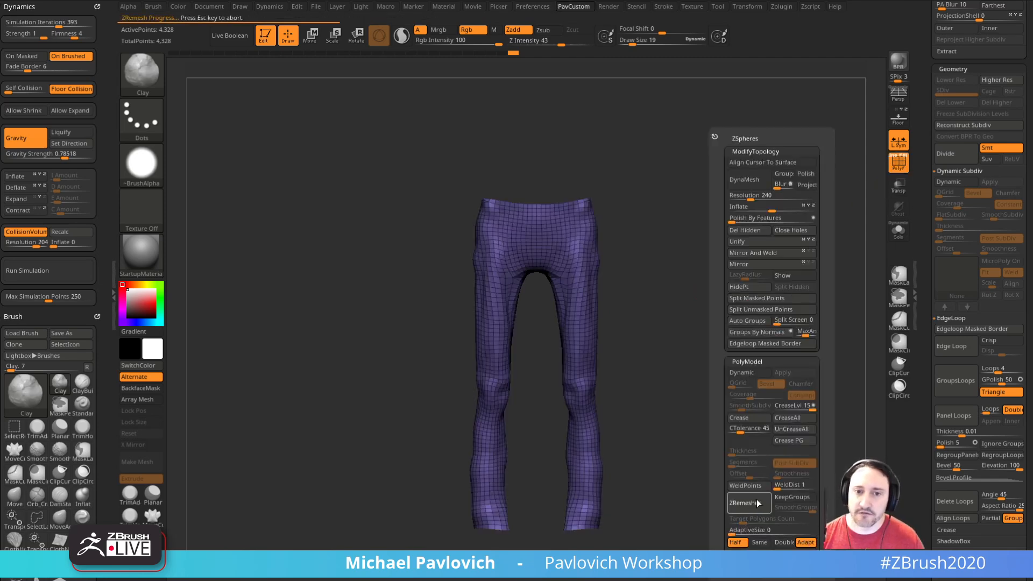
drag(560, 397, 760, 275)
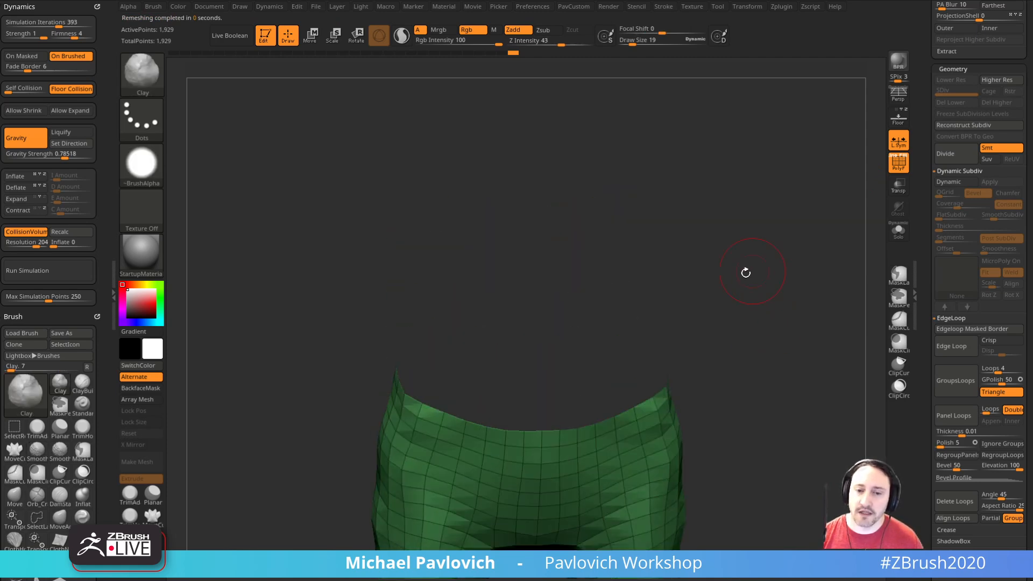
Step: Close the trousers' waist opening with ZModeler's Close edge action
key(b)
key(z)
key(m)
key(space)
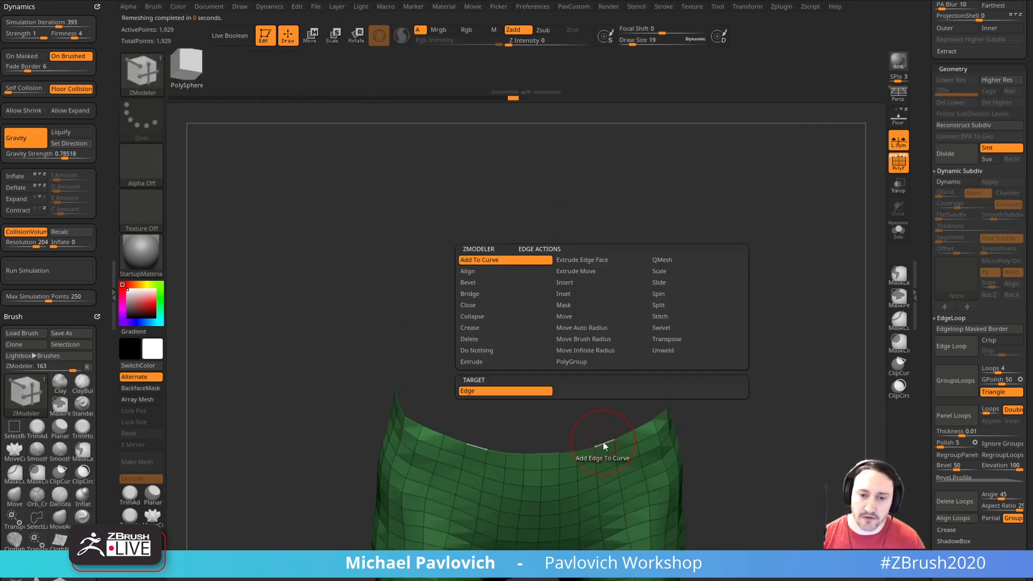
click(520, 308)
click(589, 389)
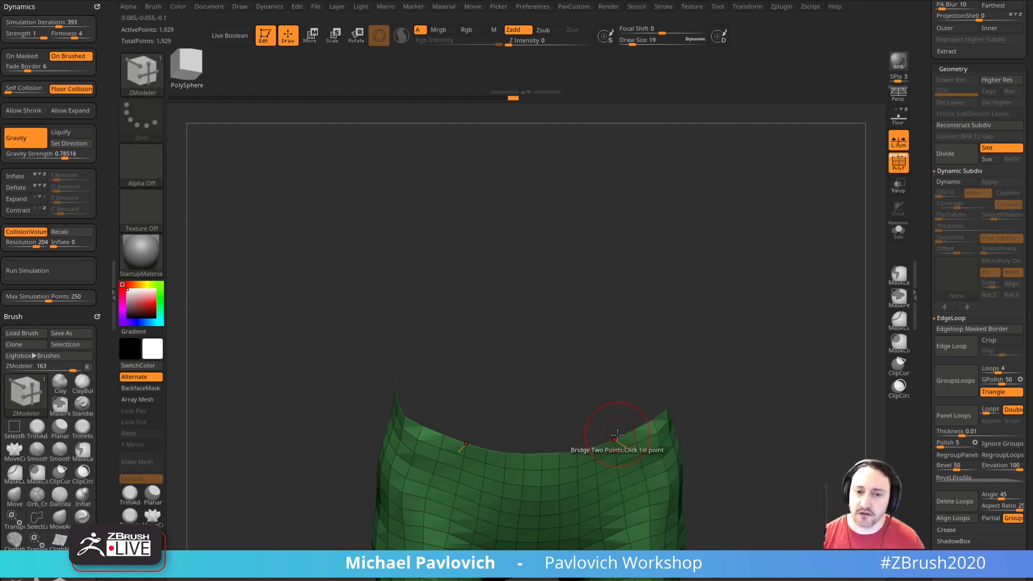
click(622, 433)
Step: Assign a polygroup at the closed waist of the trousers
alt+drag(703, 409, 724, 404)
click(627, 444)
ctrl+shift+click(639, 461)
key(ctrl+w)
ctrl+shift+click(747, 389)
mouse_move(762, 374)
mouse_down()
mouse_move(760, 424)
mouse_move(662, 427)
mouse_move(694, 439)
mouse_move(660, 463)
mouse_move(648, 453)
mouse_up()
Step: Adjust the waist rim of the trousers with the Move brush at draw size 36
key(b)
key(m)
key(v)
drag(657, 439, 610, 445)
drag(646, 477, 703, 481)
Step: Crease the trousers along their polygroup borders and hide the polyframe
drag(920, 351, 920, 264)
click(946, 330)
click(949, 377)
mouse_move(904, 397)
mouse_down()
mouse_move(881, 410)
mouse_move(838, 355)
mouse_up()
click(908, 169)
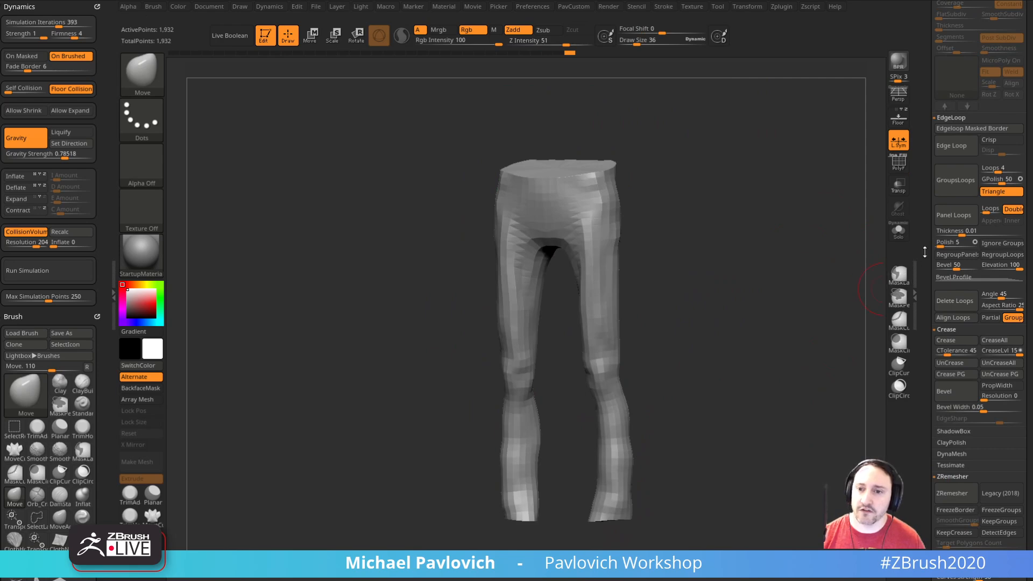
Step: Return to the DeathWorking figure tool and append the Merged_DeathWorking trousers as a subtool
drag(921, 255, 924, 485)
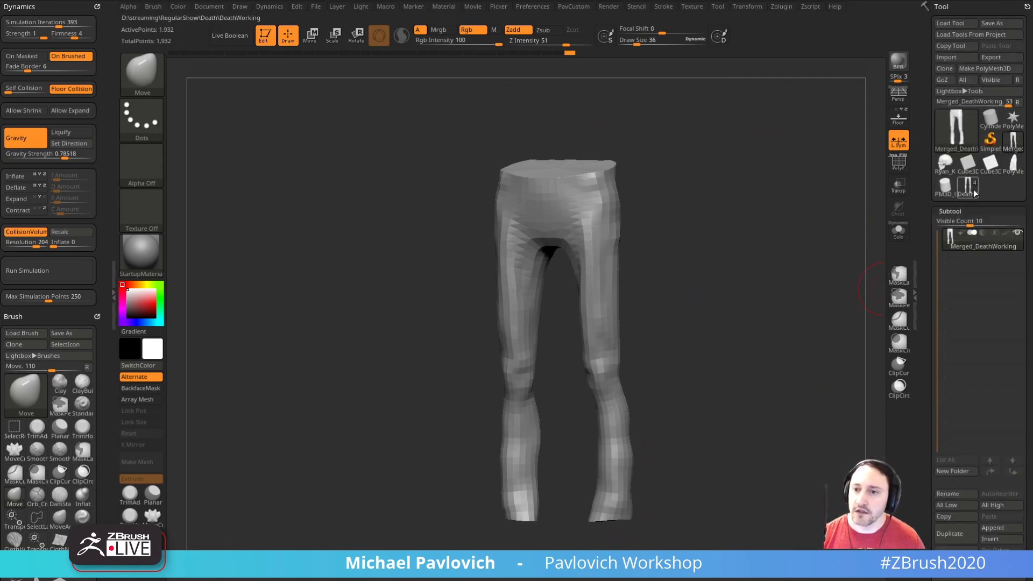
click(968, 187)
scroll(985, 280, down, 5)
click(996, 358)
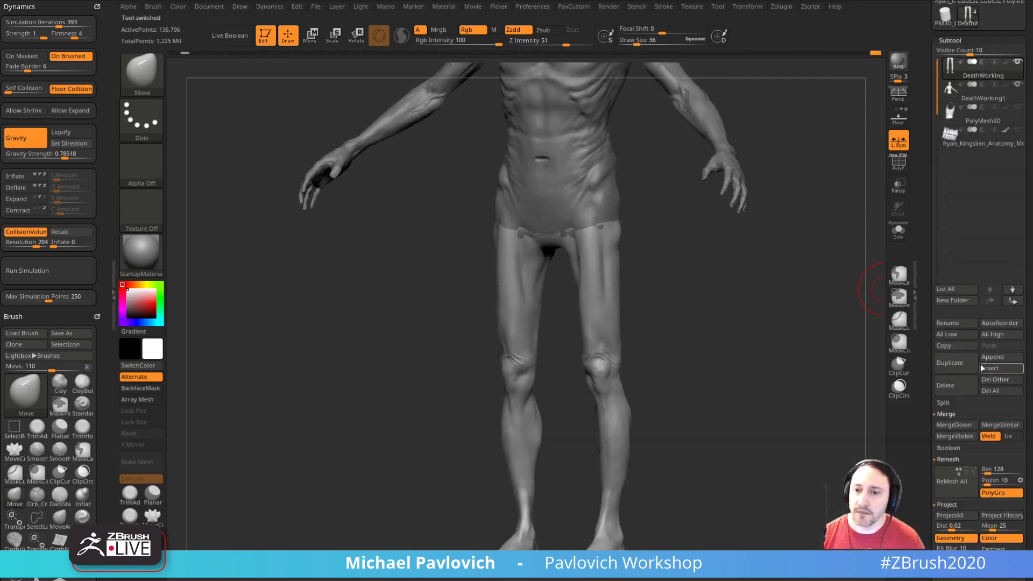
click(993, 359)
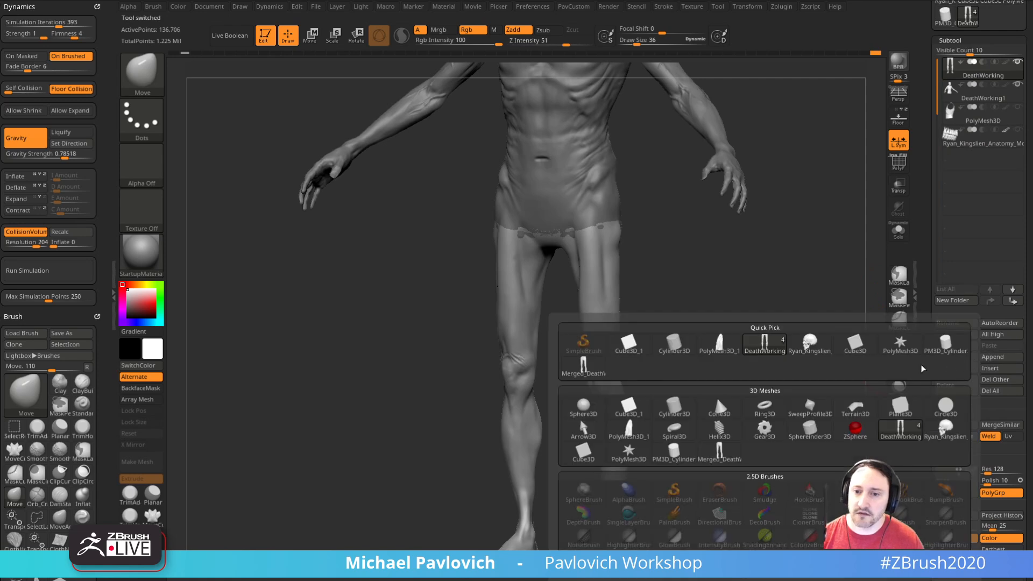
click(584, 366)
shift+drag(773, 304, 770, 330)
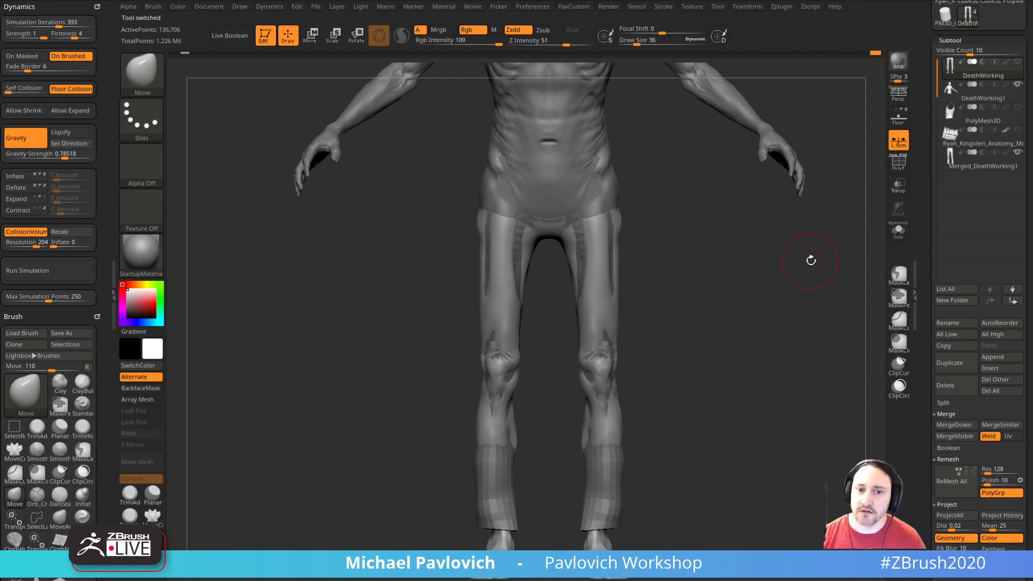
alt+drag(816, 253, 803, 270)
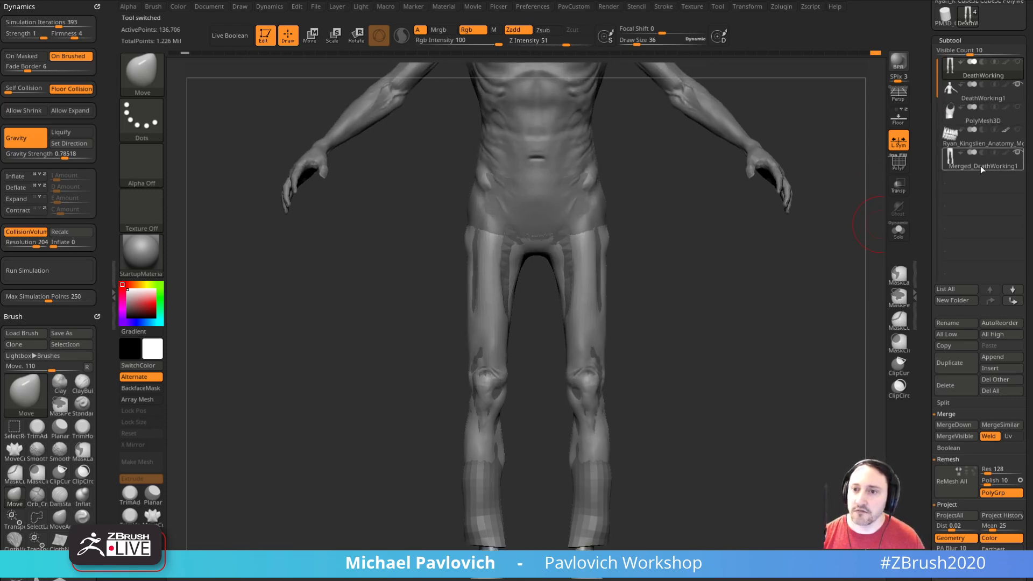
Step: Select the appended trousers and widen their waist and hips with the Move brush at draw size 52 to 76
click(981, 166)
mouse_move(763, 325)
mouse_down()
mouse_move(779, 330)
mouse_move(754, 341)
mouse_move(692, 338)
mouse_move(801, 337)
mouse_move(761, 353)
mouse_move(784, 352)
mouse_move(769, 364)
mouse_up()
key(s)
drag(616, 316, 624, 313)
drag(627, 276, 648, 317)
key(s)
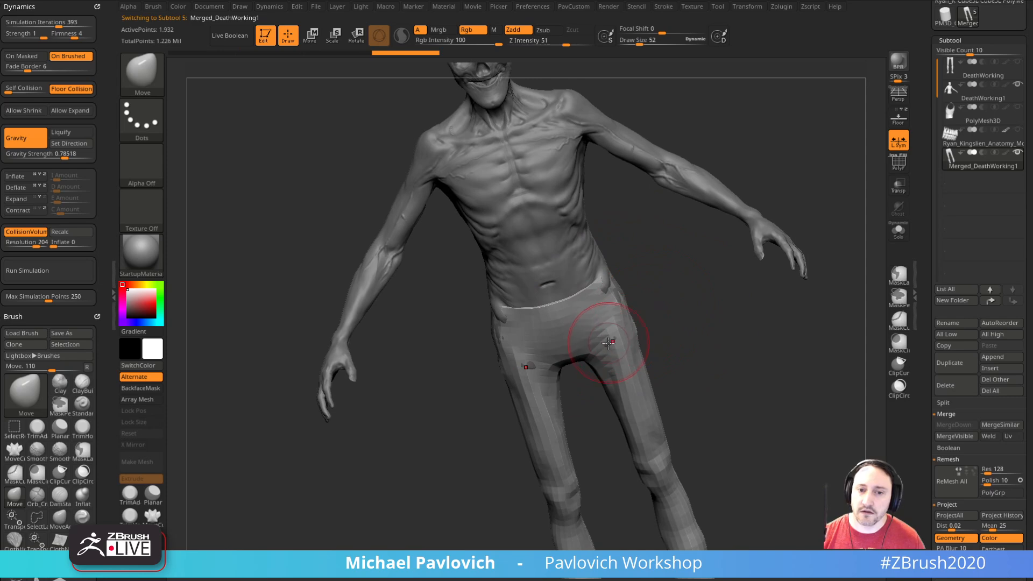
right_drag(608, 342, 648, 309)
mouse_move(611, 277)
right_down()
mouse_move(638, 293)
mouse_move(614, 302)
mouse_move(668, 280)
mouse_move(617, 331)
mouse_move(699, 294)
mouse_move(704, 302)
mouse_move(775, 296)
mouse_move(595, 275)
right_up()
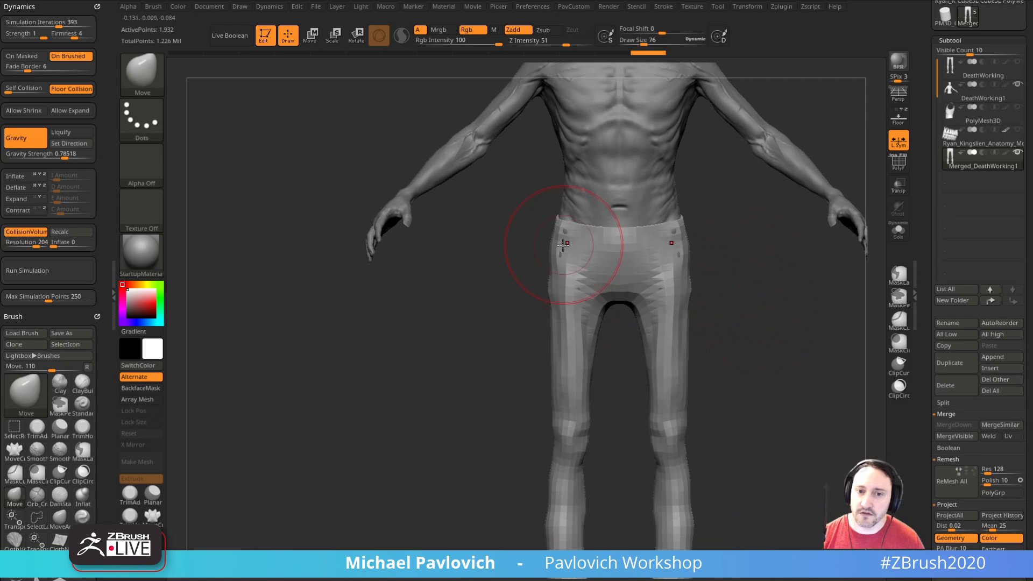
mouse_move(763, 325)
alt+right_down()
mouse_move(729, 295)
mouse_move(720, 305)
mouse_move(743, 380)
mouse_move(732, 253)
alt+right_up()
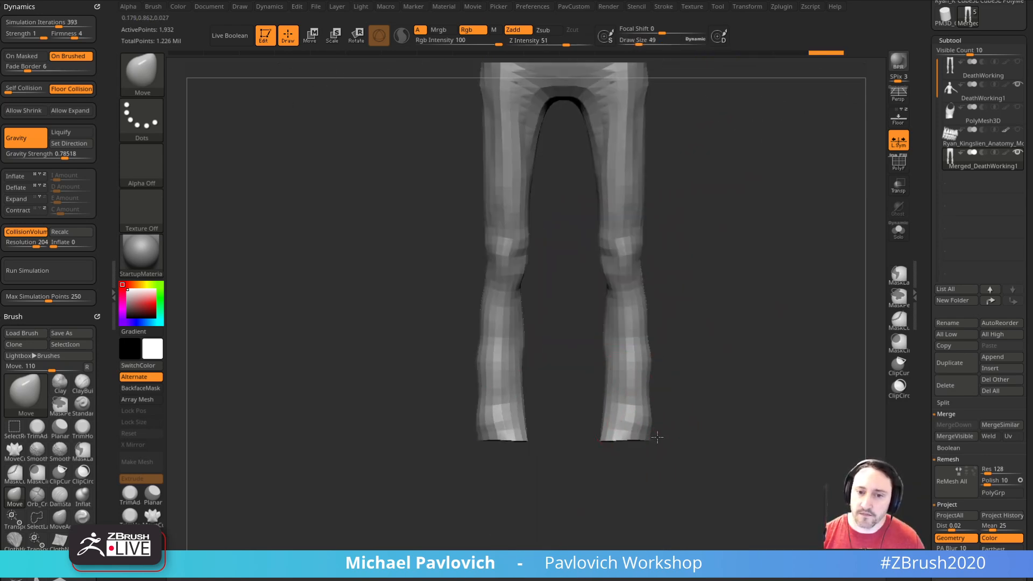
Step: Pull the lower legs of the trousers into shape with the Move brush, then reduce the draw size to 15
key(s)
drag(608, 374, 615, 393)
drag(685, 402, 628, 401)
mouse_move(703, 395)
shift+mouse_down()
mouse_move(740, 387)
mouse_move(731, 383)
mouse_move(733, 473)
shift+mouse_up()
key(s)
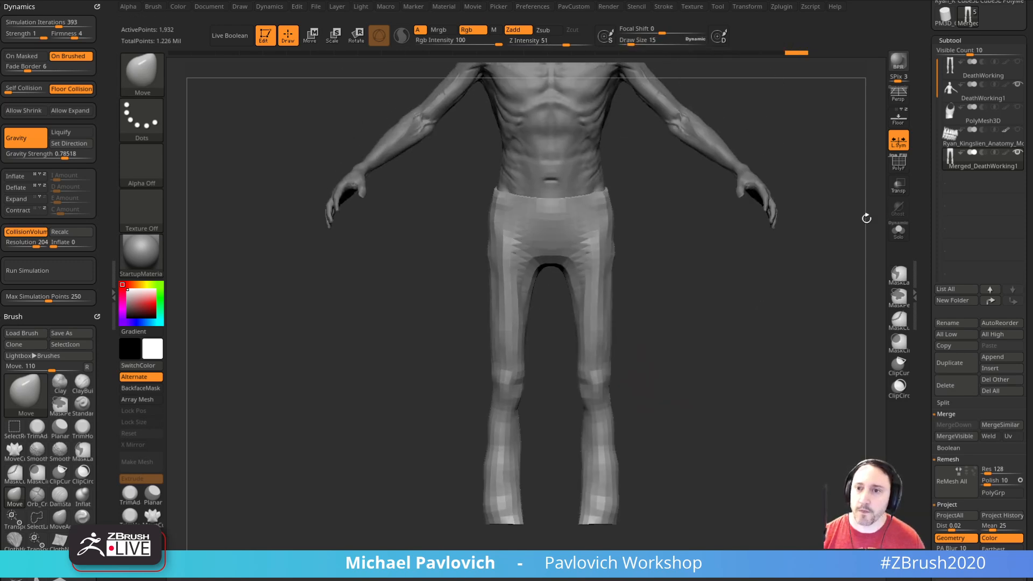
Step: Check the trousers against the DeathWorking legs and adjust the hem with the Move brush at draw size 41
click(975, 71)
alt+drag(791, 372, 761, 344)
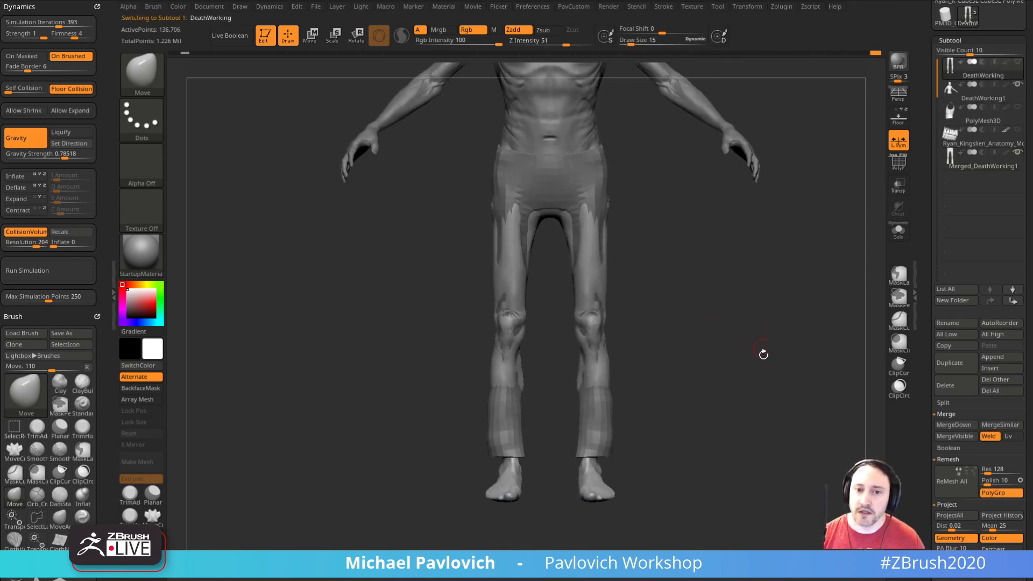
mouse_move(615, 431)
mouse_down()
mouse_move(661, 373)
mouse_move(653, 417)
mouse_move(662, 420)
mouse_move(651, 422)
mouse_up()
alt+click(613, 431)
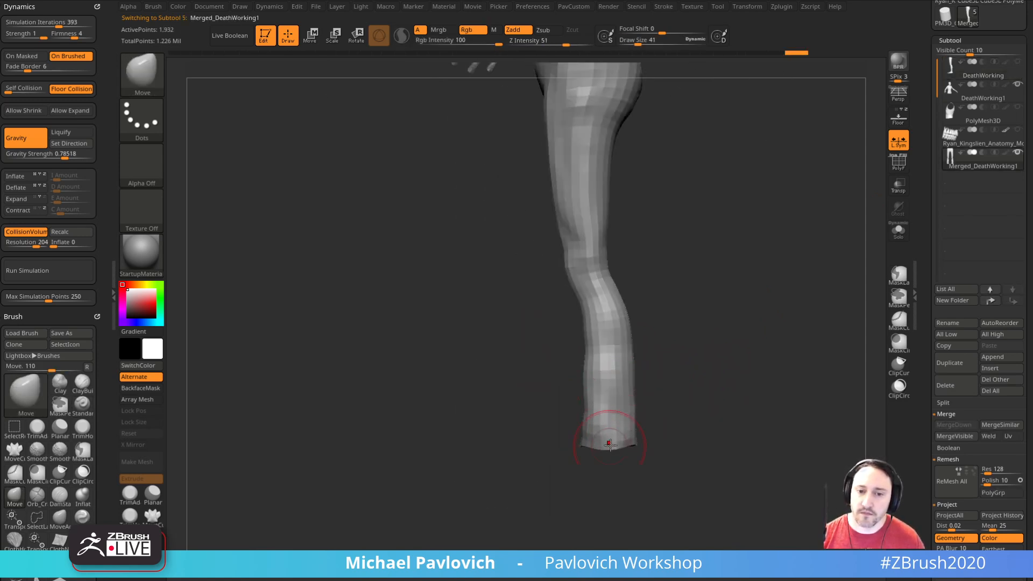
shift+drag(633, 429, 641, 428)
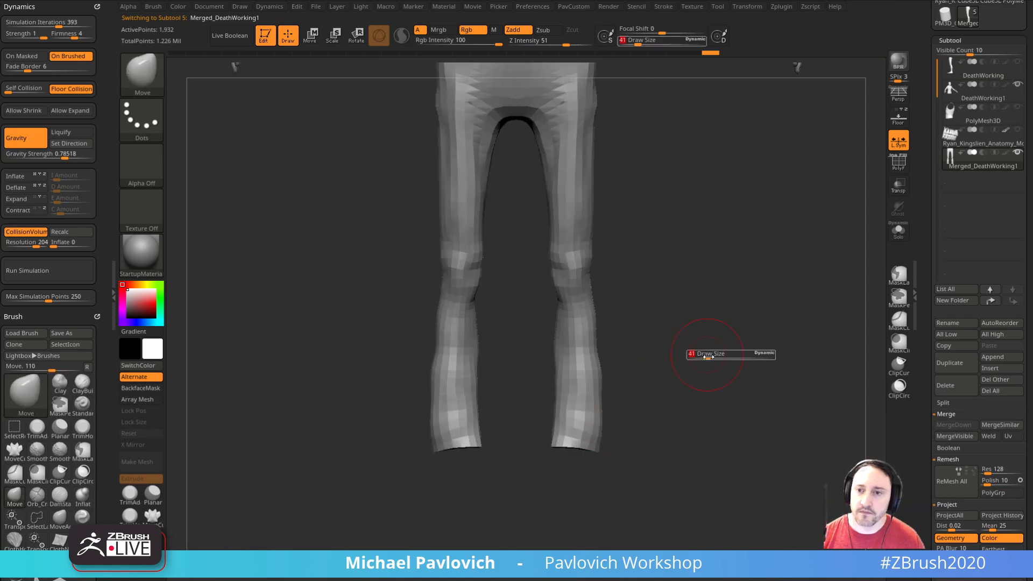
Step: Duplicate the DeathWorking legs subtool and isolate the copy with Solo
click(966, 70)
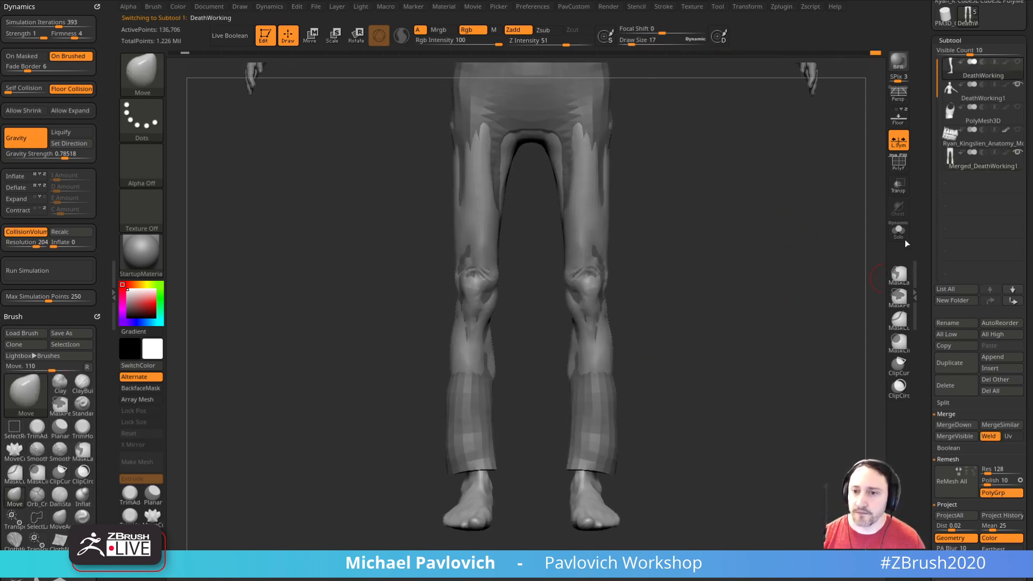
click(950, 364)
click(898, 230)
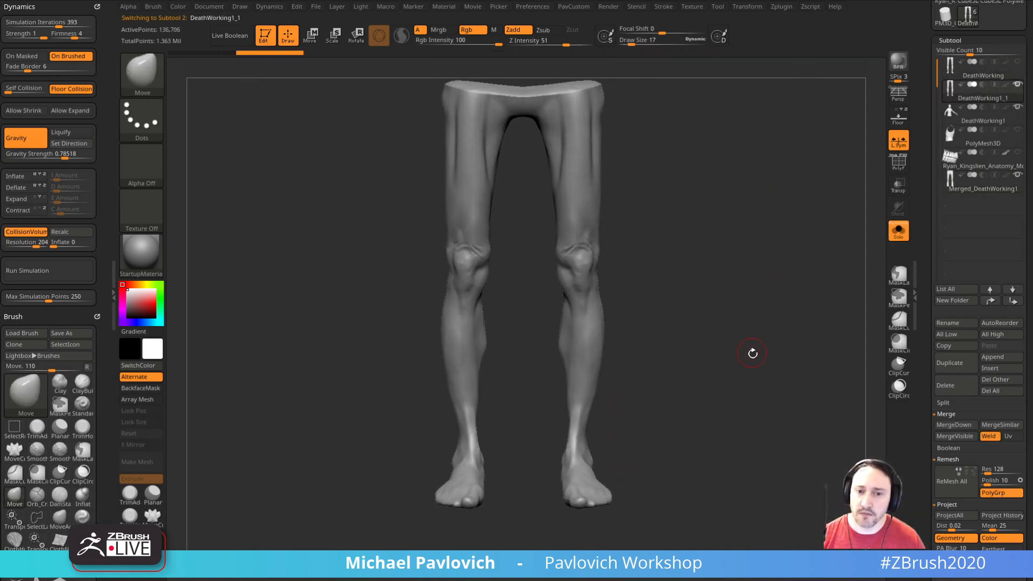
drag(755, 369, 727, 316)
Step: Delete the copied legs' lower subdivision levels and trim away everything above the calf with TrimCurve
ctrl+shift+click(145, 80)
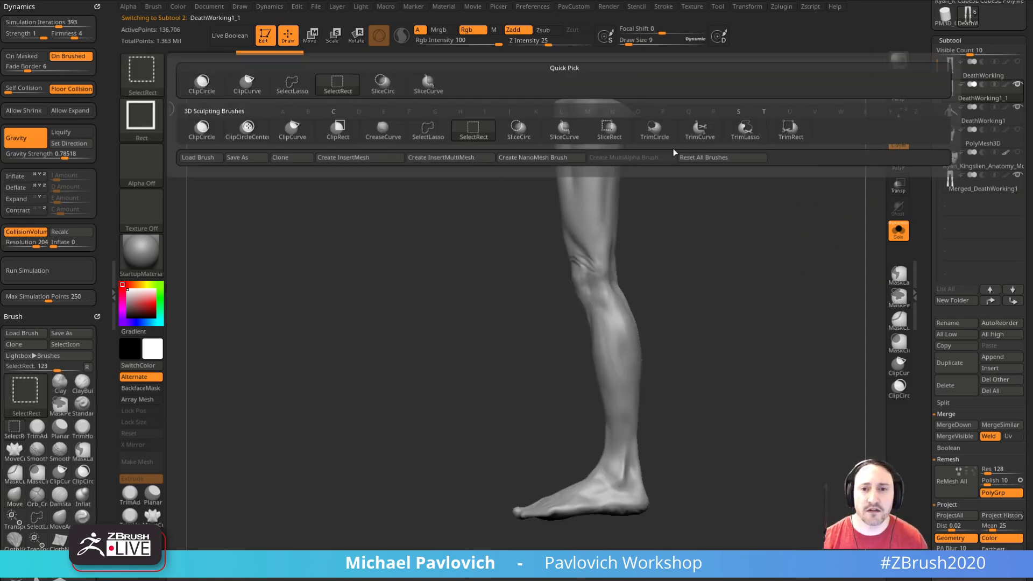
ctrl+shift+click(693, 140)
mouse_move(322, 466)
ctrl+shift+mouse_down()
mouse_move(756, 372)
mouse_move(884, 299)
ctrl+shift+mouse_up()
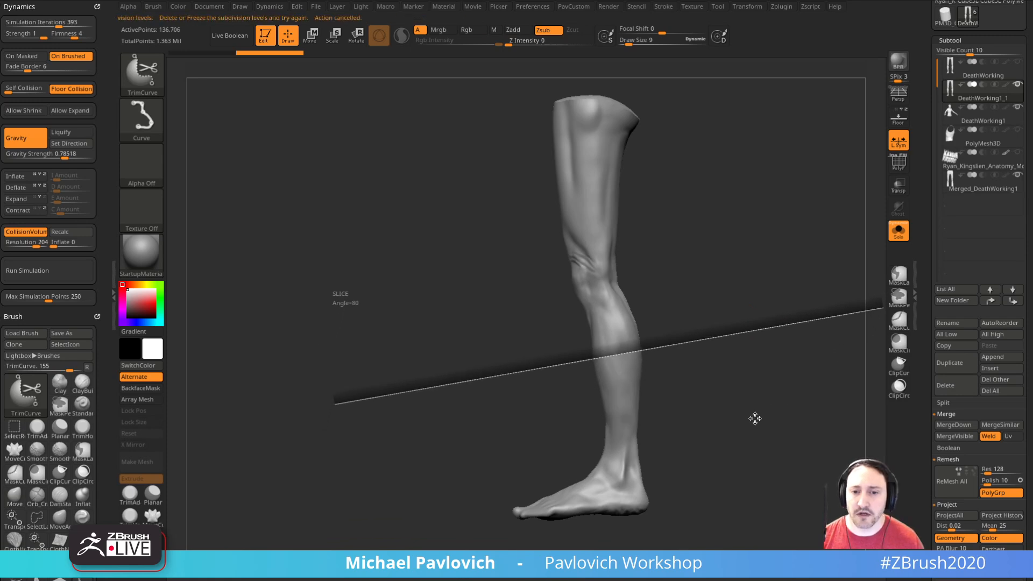
scroll(925, 367, down, 3)
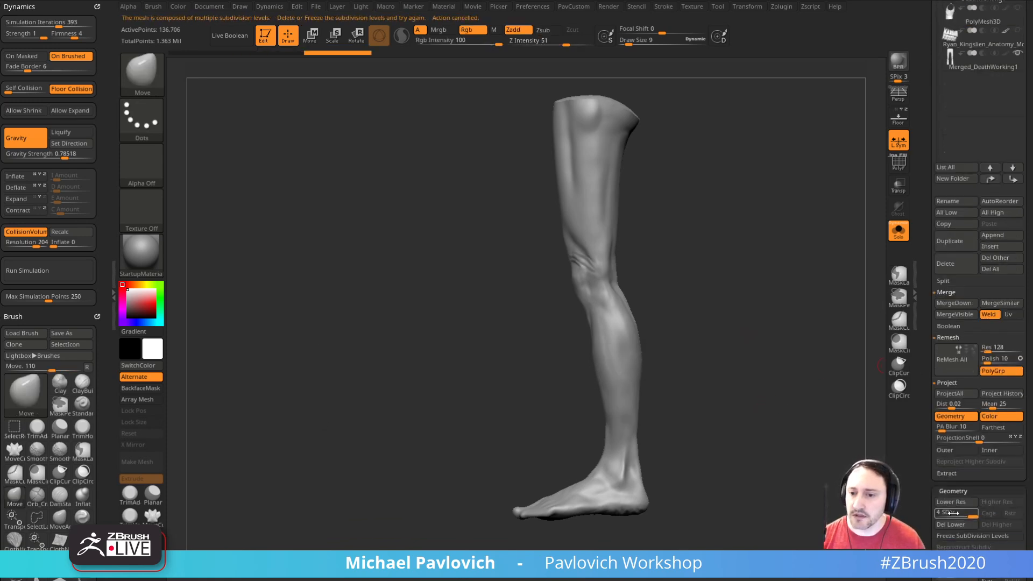
ctrl+shift+drag(318, 389, 854, 334)
Step: Remove one of the two trimmed lower legs, keeping a single foot
shift+drag(791, 362, 622, 382)
mouse_move(323, 208)
ctrl+shift+mouse_down()
mouse_move(474, 549)
mouse_move(490, 548)
ctrl+shift+mouse_up()
key(space)
drag(549, 340, 762, 285)
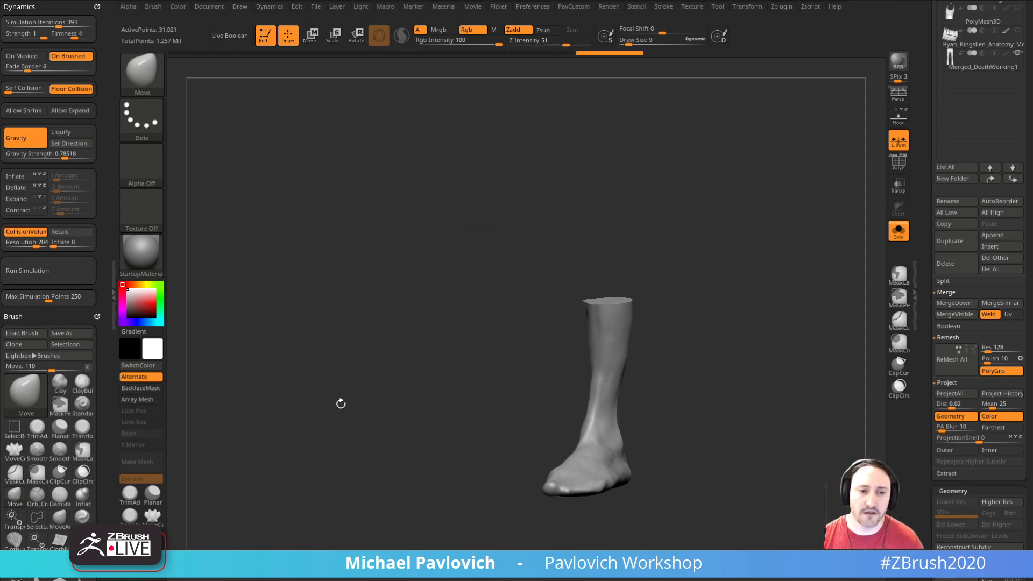
Step: Turn on Array Mesh for the single foot, reset its stage and turn Array Mesh off again
click(154, 399)
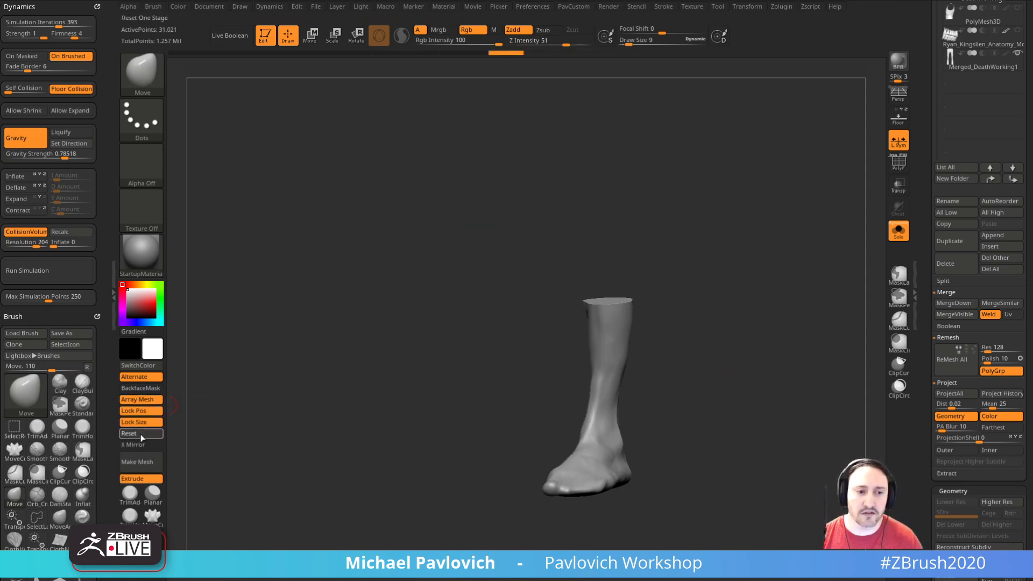
drag(705, 304, 740, 330)
click(155, 400)
mouse_move(923, 341)
mouse_down()
mouse_move(929, 291)
mouse_move(924, 357)
mouse_up()
drag(762, 362, 796, 380)
mouse_move(787, 331)
alt+mouse_down()
mouse_move(802, 373)
mouse_move(748, 343)
alt+mouse_up()
Step: Switch to the Standard brush at draw size 21 and preview a mirrored second foot with Array Mesh and X Mirror
key(s)
drag(623, 267, 629, 263)
key(b)
key(s)
key(t)
drag(660, 228, 611, 269)
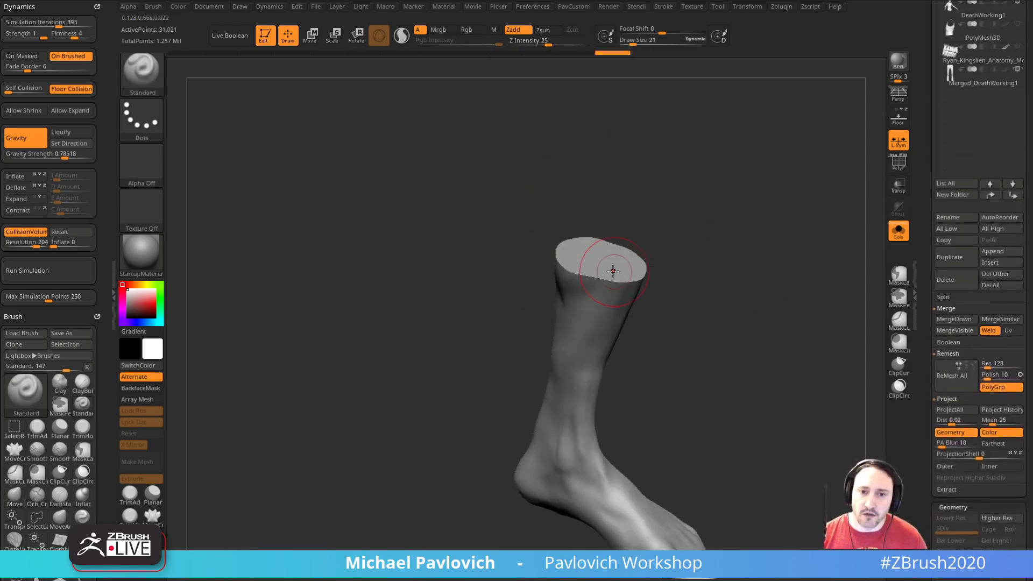
click(133, 400)
click(133, 400)
drag(729, 300, 655, 305)
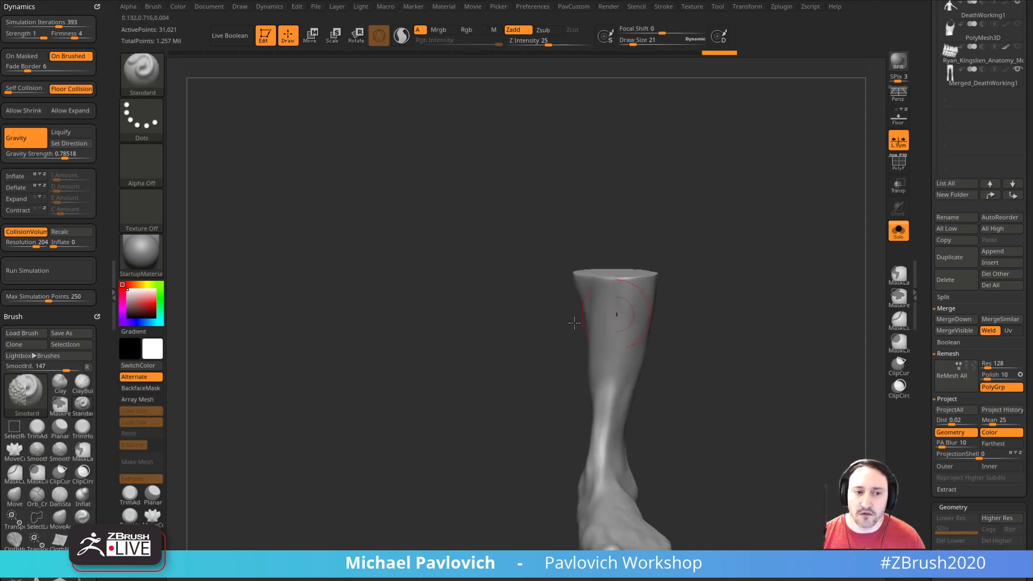
click(141, 399)
alt+drag(791, 332, 775, 295)
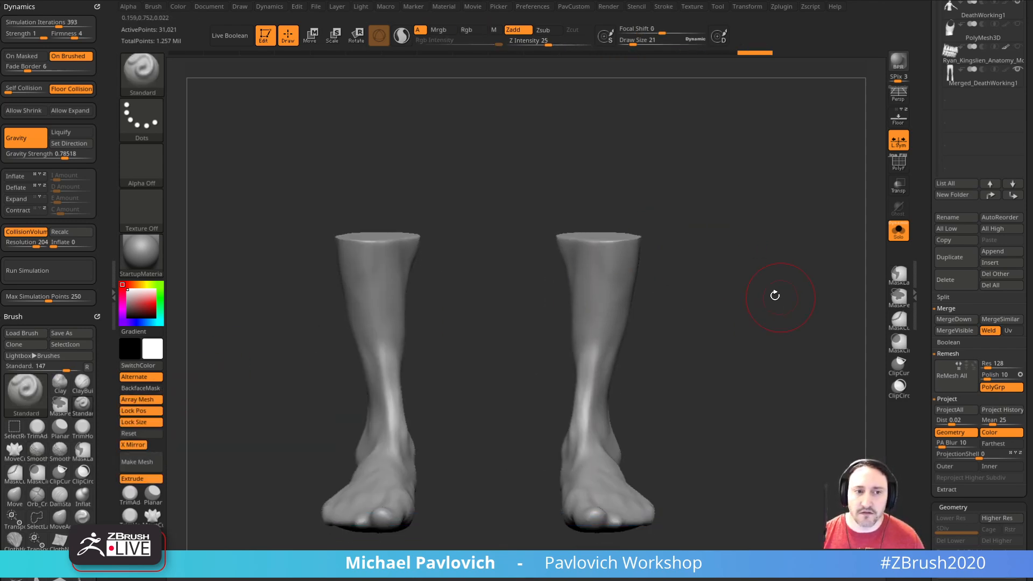
Step: Try clipping the side of the mirrored feet with ClipCurve, undo the clip and turn Array Mesh off
ctrl+shift+click(145, 75)
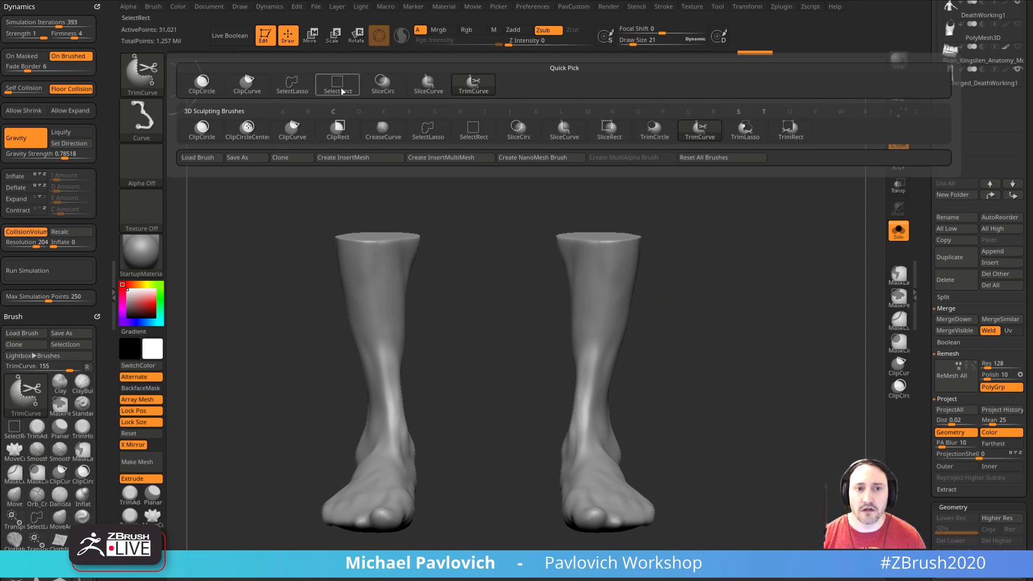
ctrl+shift+click(250, 88)
mouse_move(547, 441)
ctrl+shift+mouse_down()
mouse_move(586, 352)
mouse_move(572, 298)
ctrl+shift+mouse_up()
drag(771, 309, 750, 310)
key(ctrl+z)
shift+drag(229, 265, 236, 275)
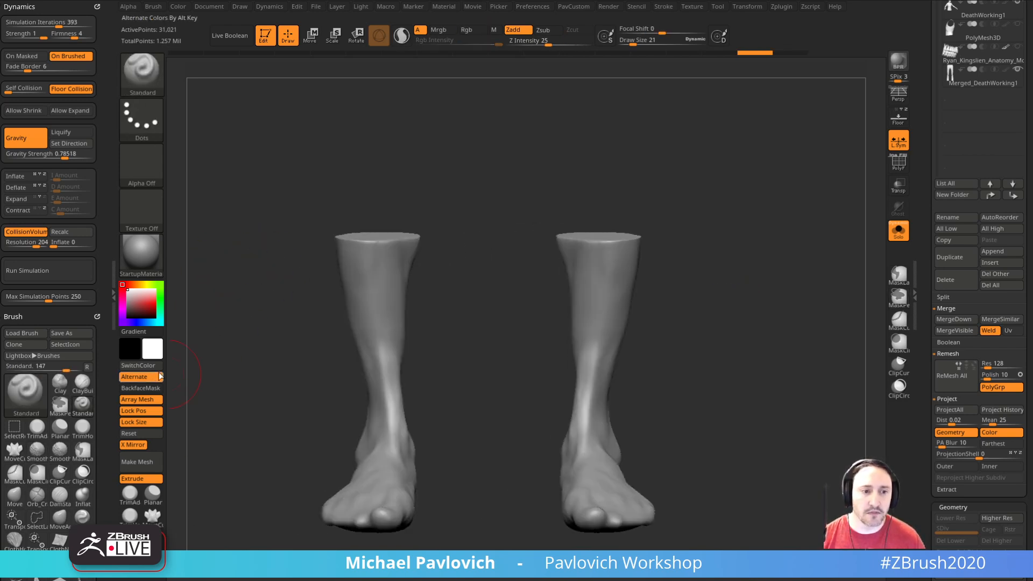
click(139, 399)
Step: Turn the foot to its side and clip its underside flat along a straight line
mouse_move(748, 312)
mouse_down()
mouse_move(761, 339)
mouse_move(718, 343)
mouse_move(726, 365)
mouse_move(745, 267)
mouse_move(745, 379)
mouse_move(795, 403)
mouse_move(749, 290)
mouse_move(798, 240)
mouse_move(768, 277)
mouse_up()
key(ctrl+shift)
ctrl+shift+click(143, 75)
mouse_move(705, 446)
ctrl+shift+mouse_down()
mouse_move(357, 416)
mouse_move(357, 434)
mouse_move(357, 423)
ctrl+shift+mouse_up()
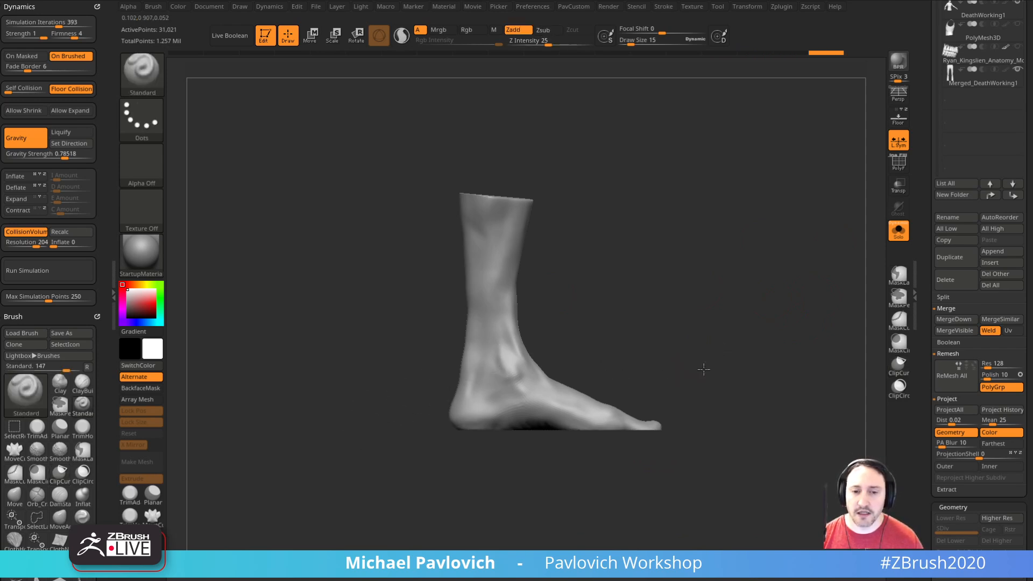
Step: Switch to the Move brush, enable BackfaceMask and pull the arch and heel of the foot downward at draw size 46
key(b)
key(m)
key(v)
key(s)
mouse_move(533, 419)
mouse_down()
mouse_move(536, 432)
mouse_move(502, 431)
mouse_move(550, 427)
mouse_up()
key(s)
key(ctrl+z)
key(alt+b)
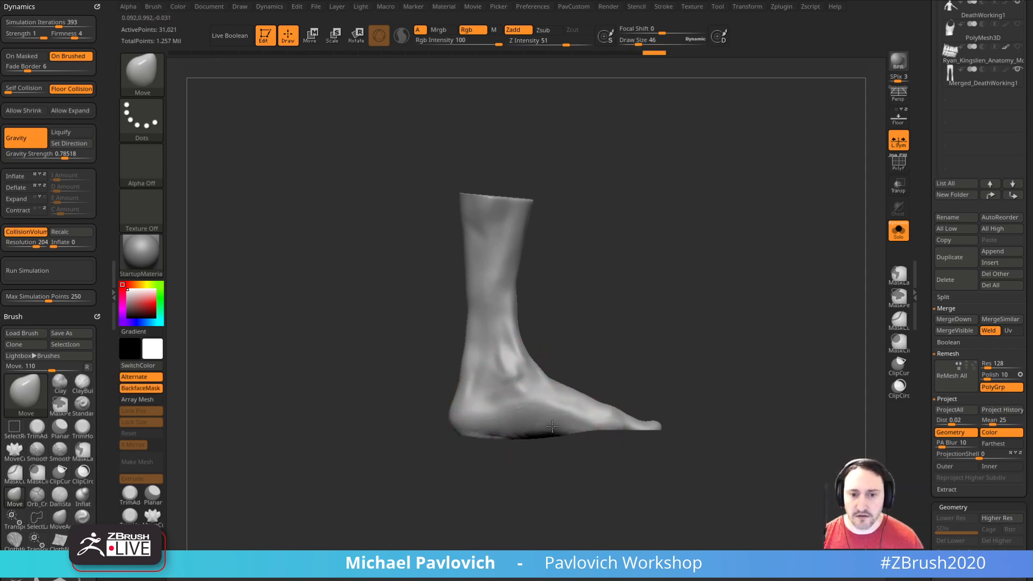
mouse_move(463, 433)
mouse_down()
mouse_move(454, 436)
mouse_move(461, 457)
mouse_move(452, 441)
mouse_move(431, 478)
mouse_move(472, 451)
mouse_up()
key(s)
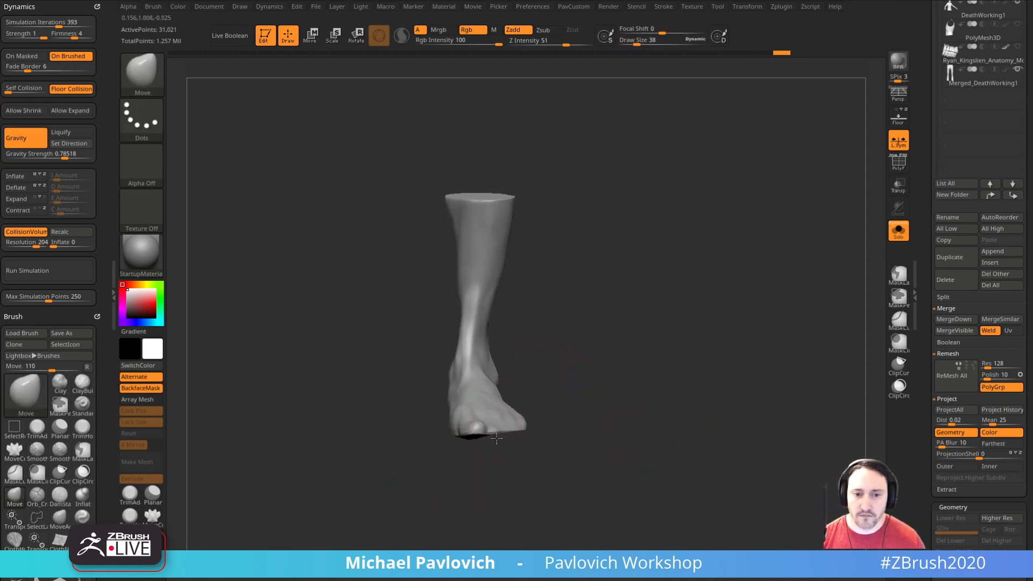
Step: Fill out the underside and toe area of the foot with Move brush strokes at draw size 38
shift+drag(554, 438, 512, 434)
key(bracketright)
drag(362, 438, 447, 433)
alt+drag(430, 477, 468, 465)
drag(517, 419, 519, 424)
drag(546, 418, 547, 423)
key(s)
drag(360, 432, 359, 432)
mouse_move(340, 459)
mouse_down()
mouse_move(368, 462)
mouse_move(349, 428)
mouse_up()
mouse_move(324, 469)
shift+mouse_down()
mouse_move(373, 452)
mouse_move(491, 439)
shift+mouse_up()
mouse_move(394, 402)
mouse_down()
mouse_move(407, 411)
mouse_move(335, 412)
mouse_up()
drag(326, 415, 323, 420)
alt+drag(290, 453, 379, 457)
mouse_move(332, 404)
mouse_down()
mouse_move(334, 417)
mouse_move(365, 419)
mouse_up()
shift+drag(359, 450, 376, 423)
Step: DynaMesh the foot at resolution 1576 and clip its sole flat
key(2)
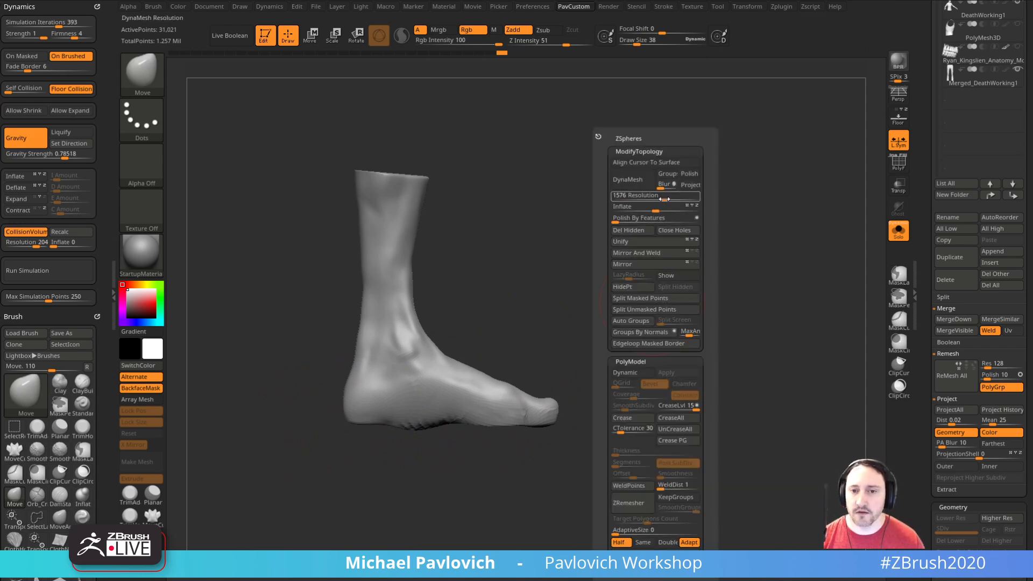
click(637, 182)
mouse_move(641, 448)
ctrl+shift+mouse_down()
mouse_move(281, 436)
mouse_move(289, 422)
ctrl+shift+mouse_up()
Step: Switch to the MoveAccu brush and round the front outline of the sole into a shoe shape at draw size 33 to 49
mouse_move(670, 333)
mouse_down()
mouse_move(664, 259)
mouse_move(721, 403)
mouse_move(680, 295)
mouse_move(461, 350)
mouse_up()
key([)
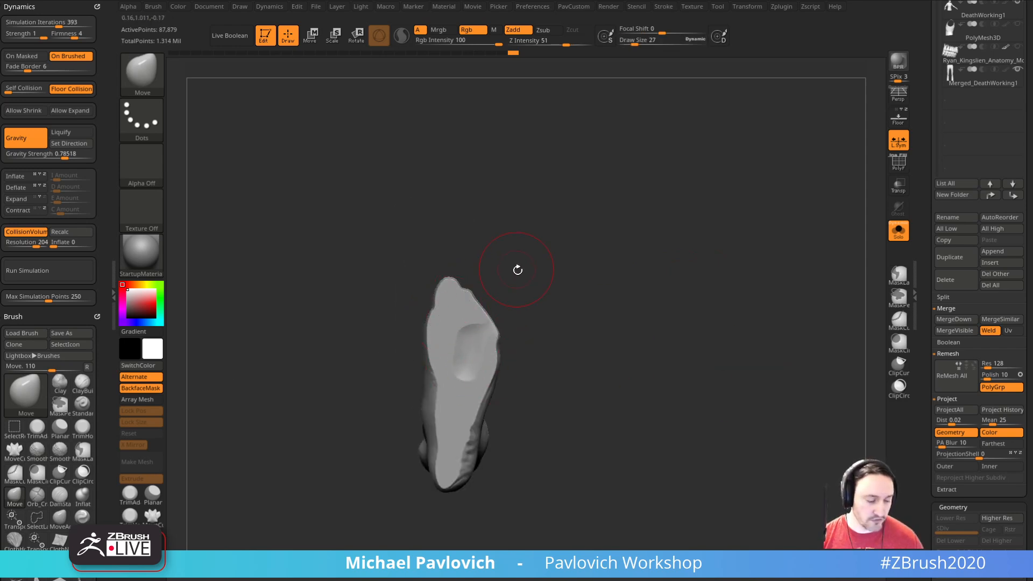
alt+drag(516, 269, 549, 285)
key(2)
key(s)
click(483, 342)
key(s)
click(457, 325)
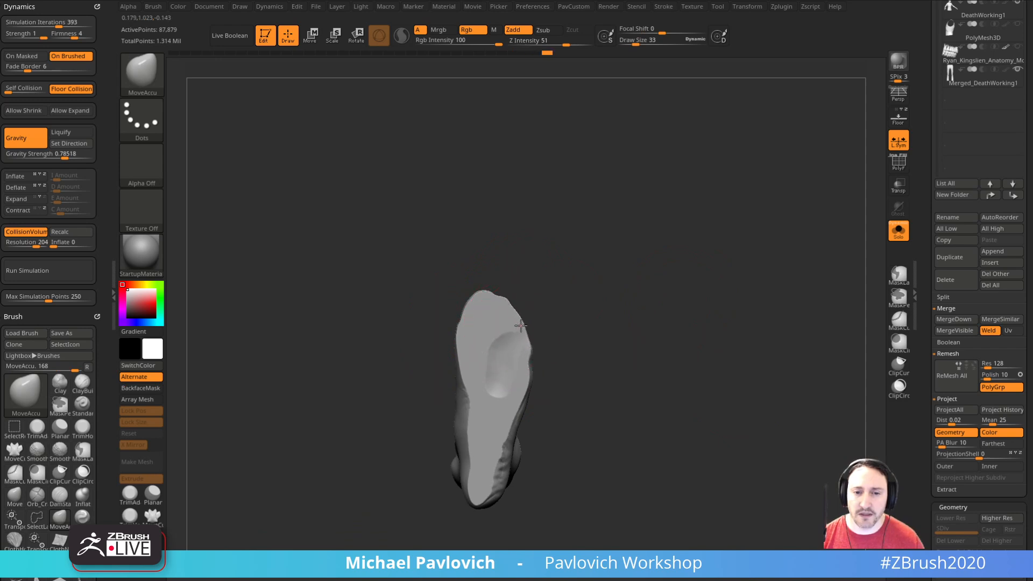
key(s)
click(524, 356)
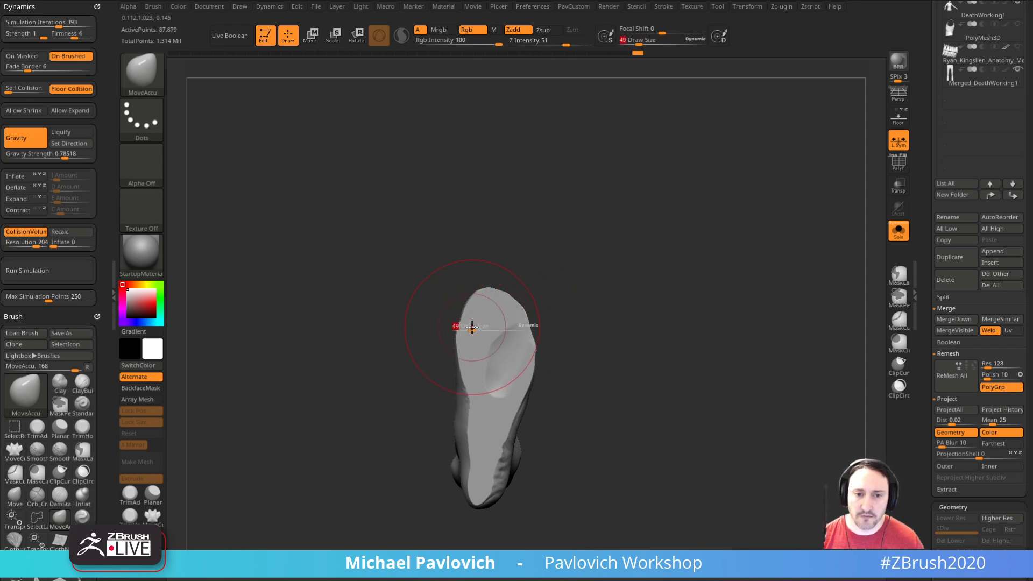
Step: Refine the instep and heel outline of the sole with the MoveAccu brush at draw size 22
drag(473, 360, 477, 410)
mouse_move(568, 401)
mouse_down()
mouse_move(472, 434)
mouse_move(491, 437)
mouse_up()
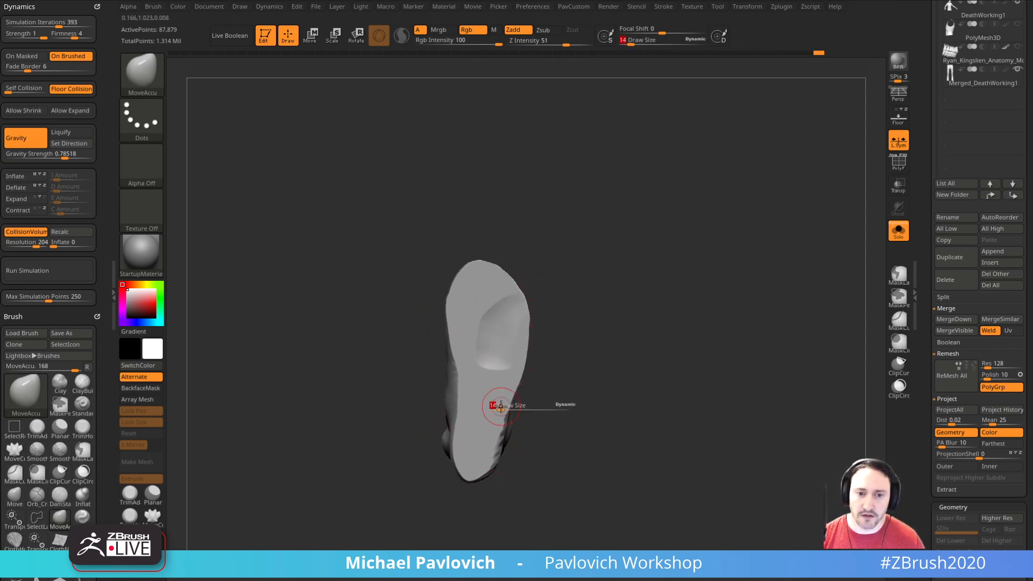
key(s)
drag(491, 422, 491, 441)
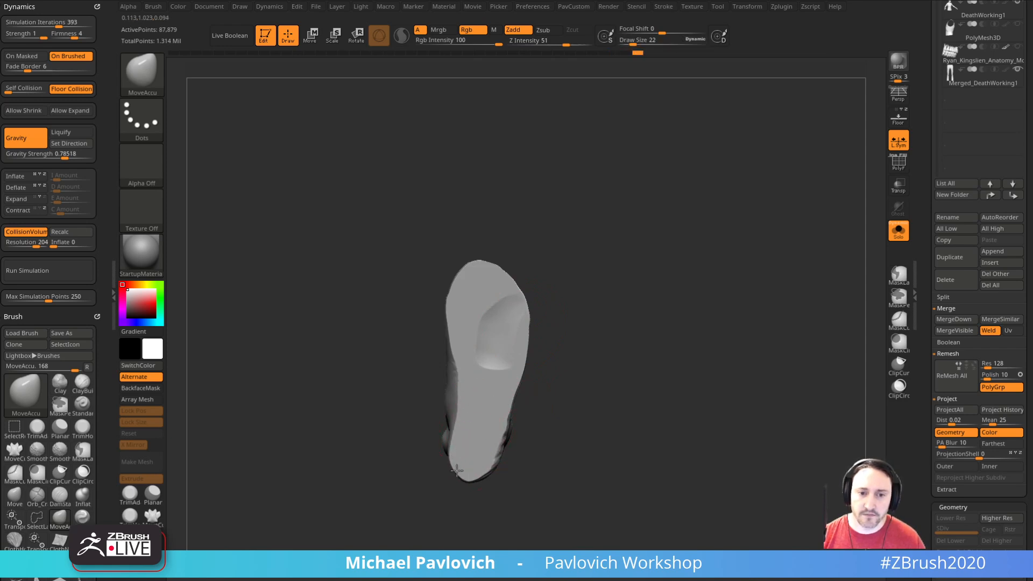
Step: Flatten the hollow in the sole with the hPolish brush at draw size 22 and refresh the DynaMesh
mouse_move(565, 355)
mouse_down()
mouse_move(623, 320)
mouse_move(624, 283)
mouse_move(551, 306)
mouse_up()
key(b)
key(h)
key(p)
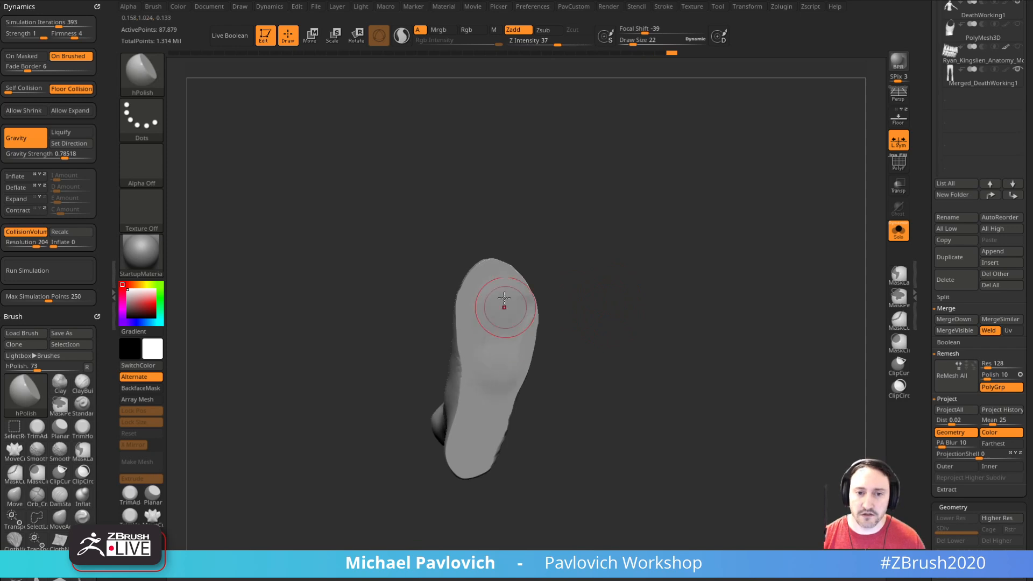
mouse_move(621, 291)
ctrl+mouse_down()
mouse_move(656, 348)
mouse_move(622, 380)
mouse_move(664, 344)
mouse_move(653, 317)
ctrl+mouse_up()
key(f)
key(f)
Step: Switch to the Standard brush at draw size 12 and smooth the toe and ankle detail with Smooth at Z Intensity 100
key(b)
key(s)
key(t)
drag(638, 361, 592, 406)
key(s)
drag(592, 407, 602, 341)
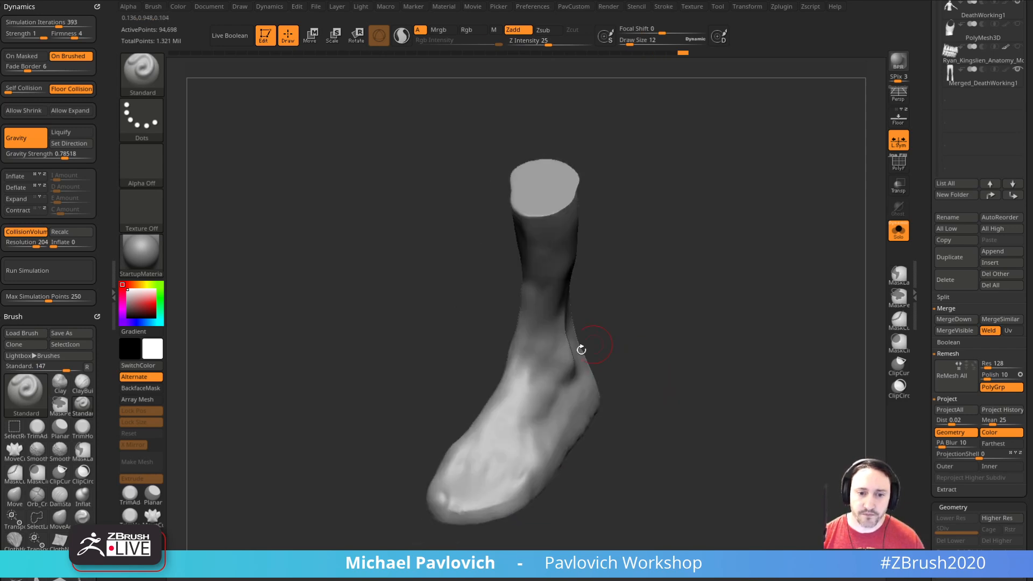
key(shift)
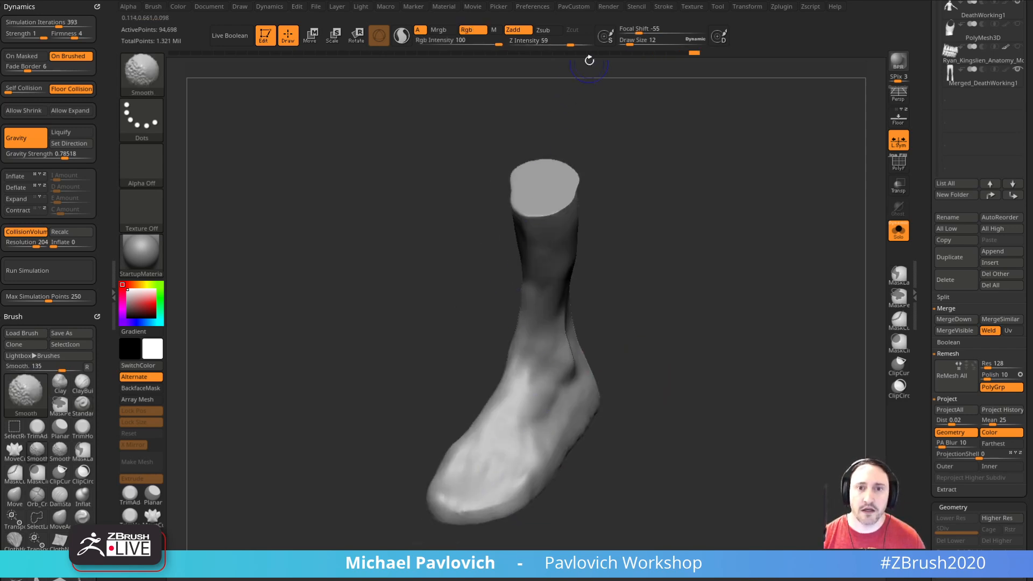
drag(671, 376, 609, 387)
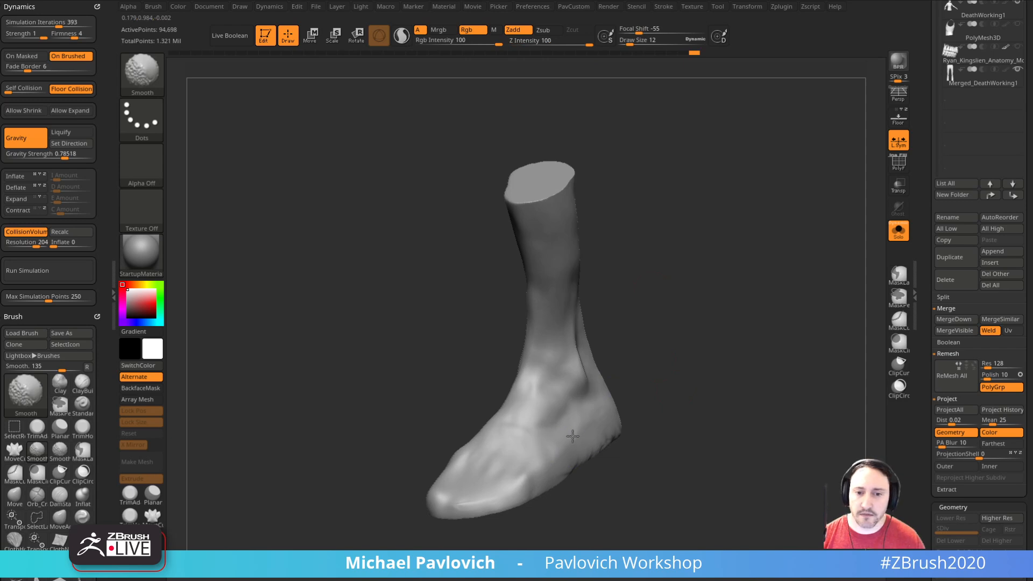
Step: Polish the sides and ankle of the foot with the hPolish brush at draw size 24
mouse_move(685, 420)
mouse_down()
mouse_move(750, 420)
mouse_move(730, 382)
mouse_up()
key(b)
key(h)
key(p)
key(s)
drag(582, 414, 561, 416)
drag(680, 339, 543, 385)
drag(643, 342, 695, 348)
Step: Inflate the whole foot slightly to give the boot shape thickness
key(4)
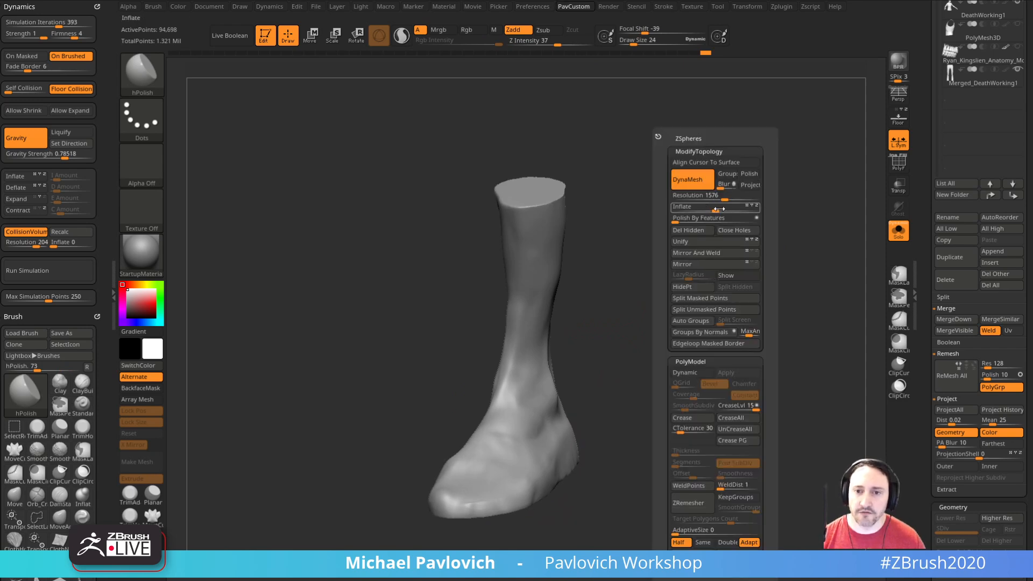
key(4)
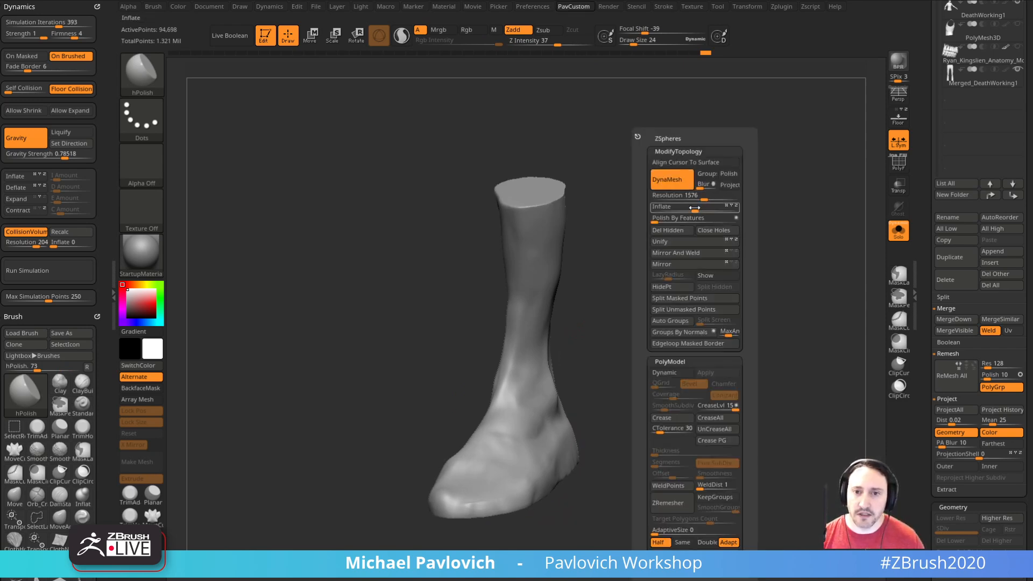
drag(697, 209, 702, 210)
mouse_move(651, 270)
ctrl+mouse_down()
mouse_move(688, 336)
mouse_move(659, 313)
mouse_move(727, 302)
mouse_move(638, 290)
ctrl+mouse_up()
Step: Reshape the ankle and heel of the boot shape with the Move brush at draw size 46
key(s)
mouse_move(628, 344)
mouse_down()
mouse_move(580, 367)
mouse_move(587, 357)
mouse_up()
key(s)
key(bracketleft)
drag(612, 421, 584, 429)
key(s)
drag(583, 429, 646, 411)
mouse_move(477, 380)
mouse_down()
mouse_move(514, 371)
mouse_move(579, 380)
mouse_move(529, 427)
mouse_up()
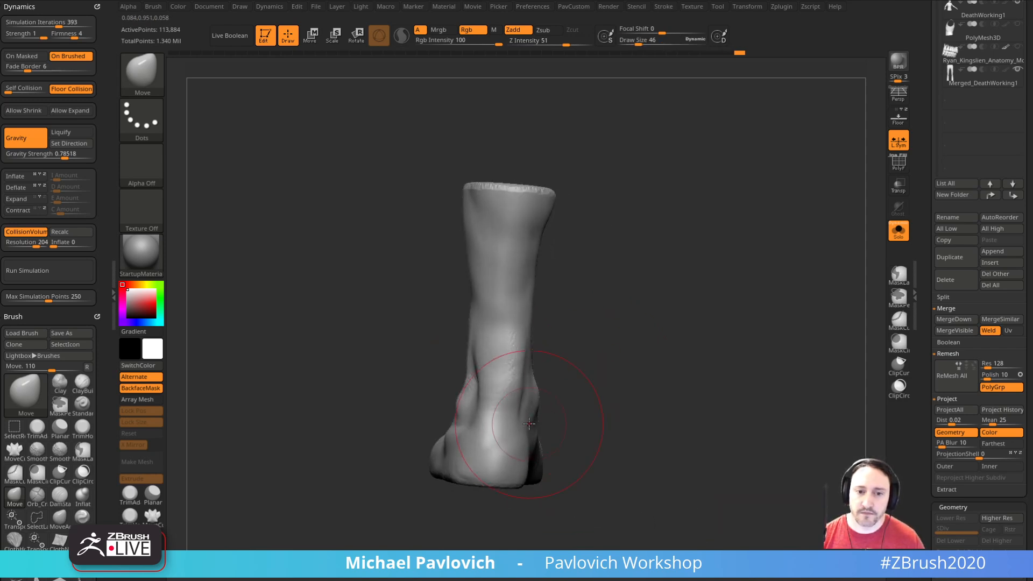
Step: Fill the hollows around the ankle of the boot shape with the Clay brush at draw size 27
drag(560, 393, 565, 353)
key(b)
key(c)
key(l)
drag(479, 396, 489, 405)
mouse_move(587, 377)
mouse_down()
mouse_move(515, 343)
mouse_move(507, 396)
mouse_move(530, 404)
mouse_up()
drag(682, 321, 594, 334)
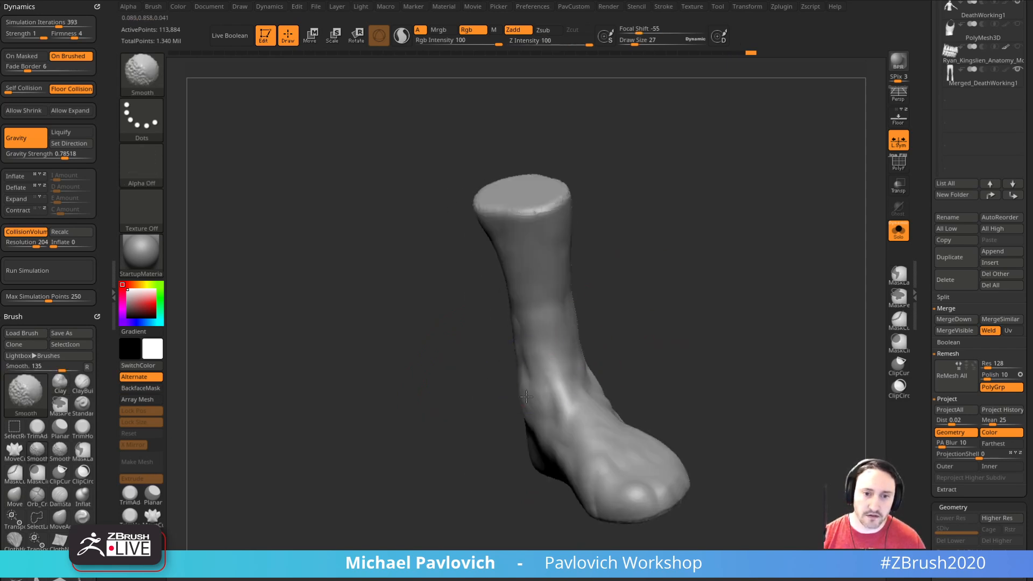
Step: Build up the toes and instep with Clay and smooth the forefoot and ankle into a simpler boot form
shift+drag(559, 394, 612, 358)
drag(660, 374, 694, 413)
shift+drag(572, 452, 669, 483)
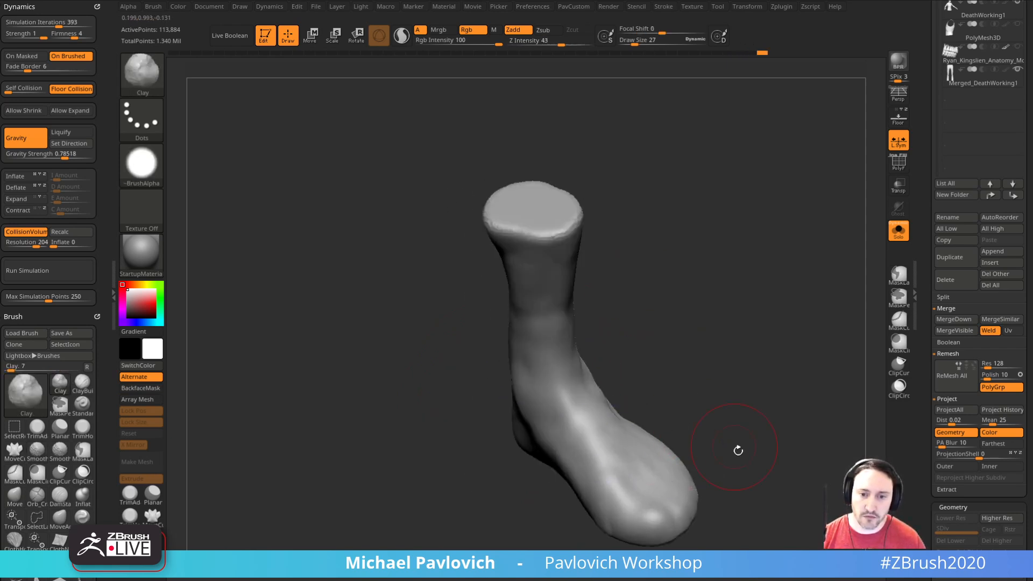
drag(731, 445, 653, 465)
drag(752, 410, 586, 400)
drag(624, 452, 664, 395)
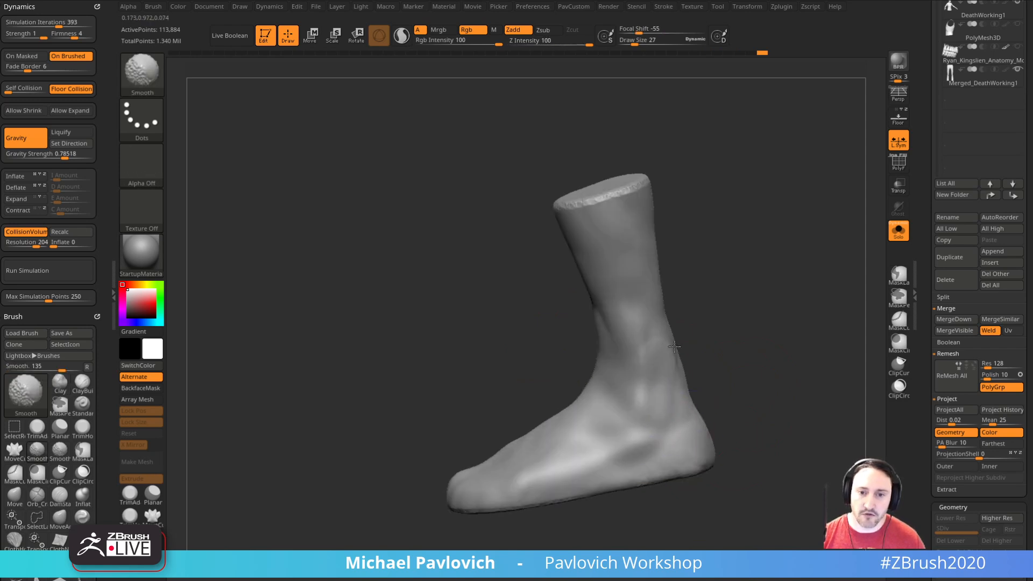
Step: Adjust the silhouette of the ankle and shaft with the Move brush, resizing the brush between strokes
mouse_move(716, 339)
mouse_down()
mouse_move(729, 298)
mouse_move(711, 320)
mouse_move(662, 332)
mouse_move(578, 302)
mouse_up()
key(b)
key(m)
key(v)
key(s)
drag(700, 286, 765, 295)
key(s)
drag(740, 294, 718, 288)
mouse_move(708, 224)
mouse_down()
mouse_move(712, 264)
mouse_move(723, 258)
mouse_move(610, 263)
mouse_move(608, 204)
mouse_up()
Step: Polish the boot shape with the hPolish brush and update its DynaMesh
key(b)
key(h)
key(p)
shift+drag(699, 279, 759, 396)
mouse_move(773, 265)
mouse_down()
mouse_move(794, 277)
mouse_move(767, 233)
mouse_move(606, 289)
mouse_up()
Step: Reshape the outline of the sole from below with the Move brush, enlarging the draw size to 55
key(b)
key(m)
key(v)
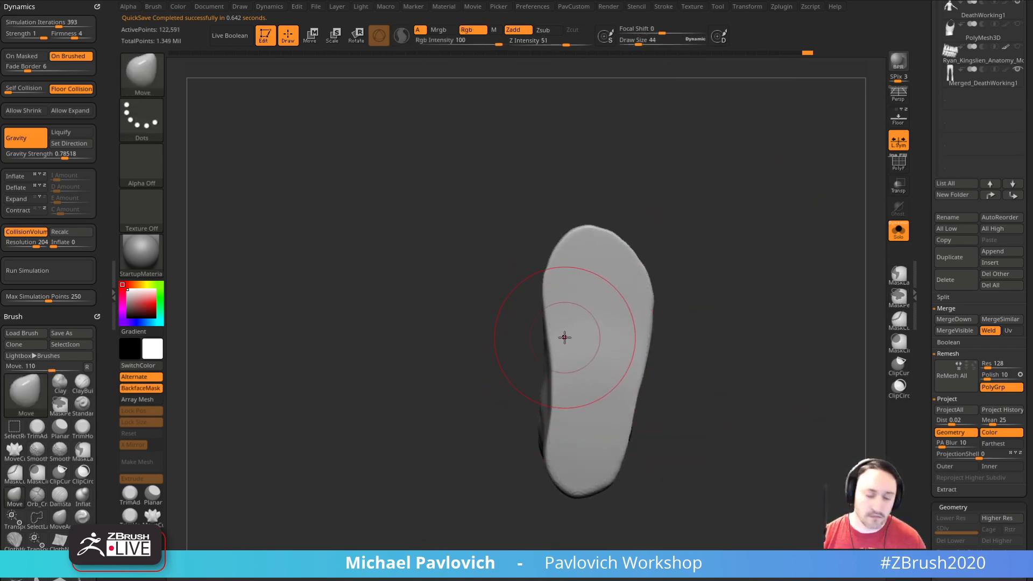
drag(664, 311, 696, 299)
key(alt+b)
key(bracketright)
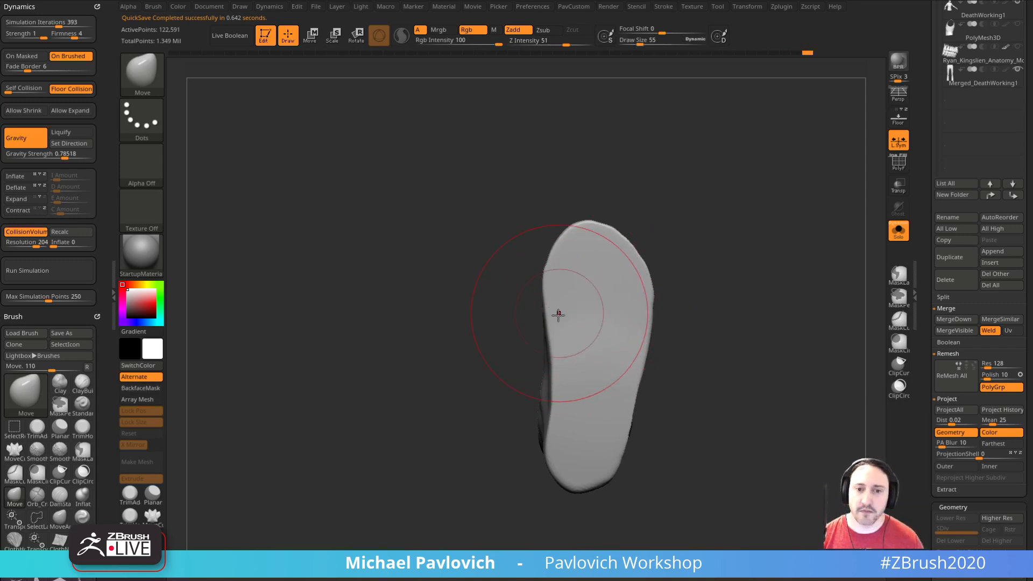
drag(560, 309, 569, 323)
Step: Smooth the toe and instep at draw size 27 and refine the boot's side profile with the Move brush
key(bracketleft)
mouse_move(727, 336)
mouse_down()
mouse_move(734, 378)
mouse_move(691, 380)
mouse_up()
key(bracketleft)
key(bracketleft)
shift+drag(606, 346, 603, 347)
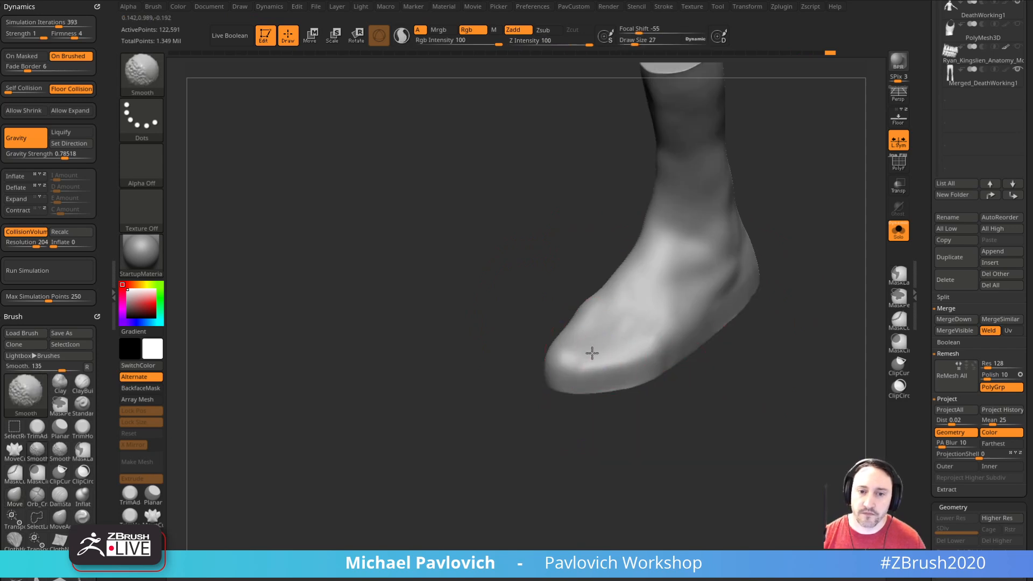
shift+drag(728, 264, 724, 277)
mouse_move(619, 346)
shift+mouse_down()
mouse_move(624, 304)
mouse_move(590, 302)
shift+mouse_up()
mouse_move(802, 345)
shift+mouse_down()
mouse_move(773, 321)
mouse_move(683, 347)
shift+mouse_up()
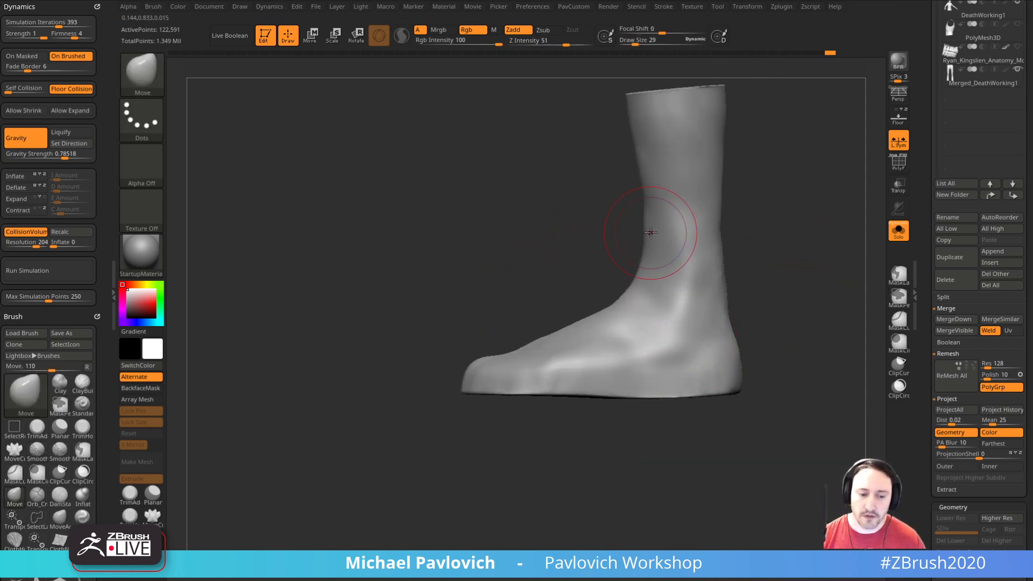
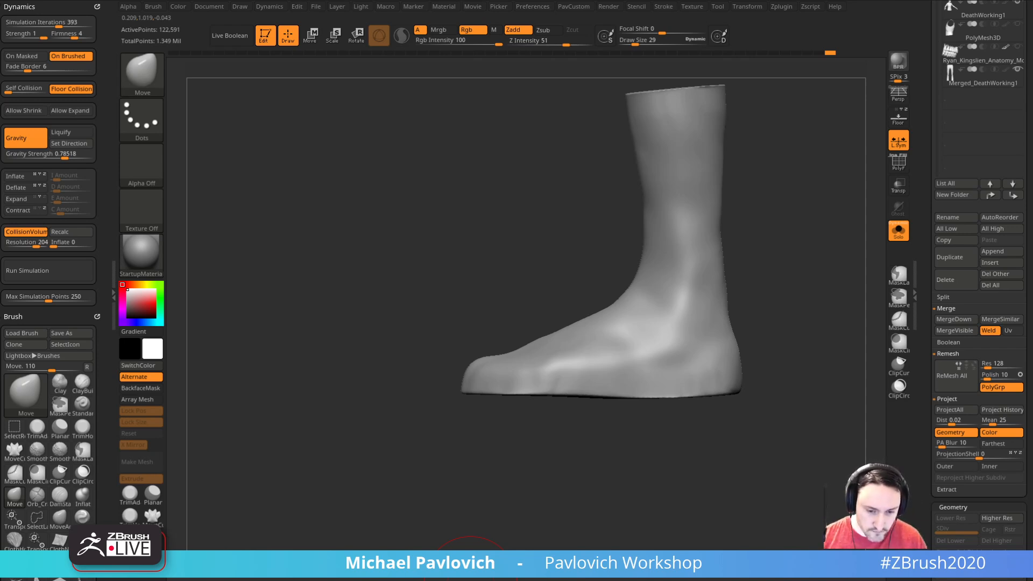
Step: Look through the cowboy boots image results for sole and heel reference, and return to ZBrush
drag(706, 580, 697, 42)
scroll(599, 403, down, 4)
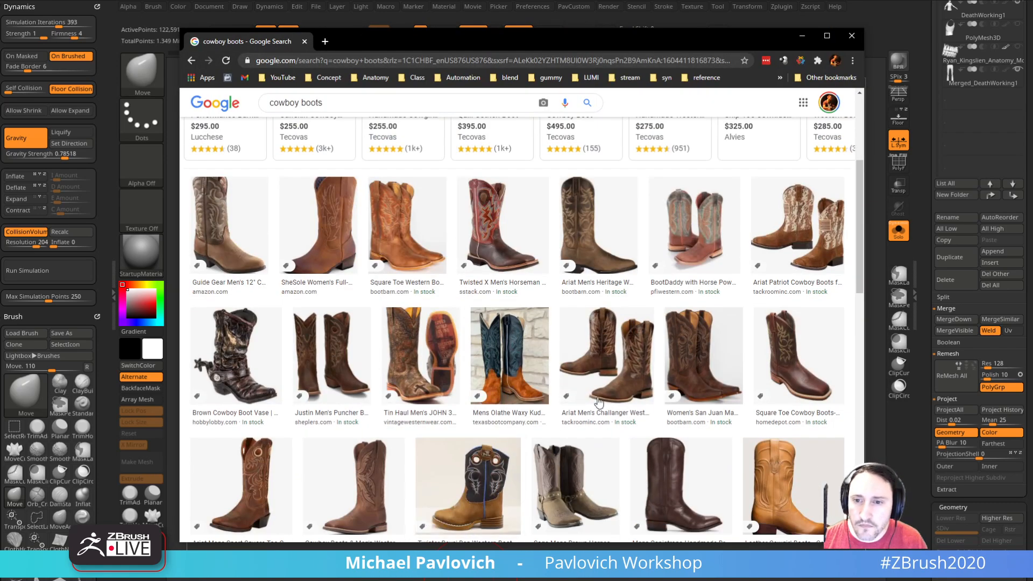
click(629, 377)
drag(754, 38, 759, 580)
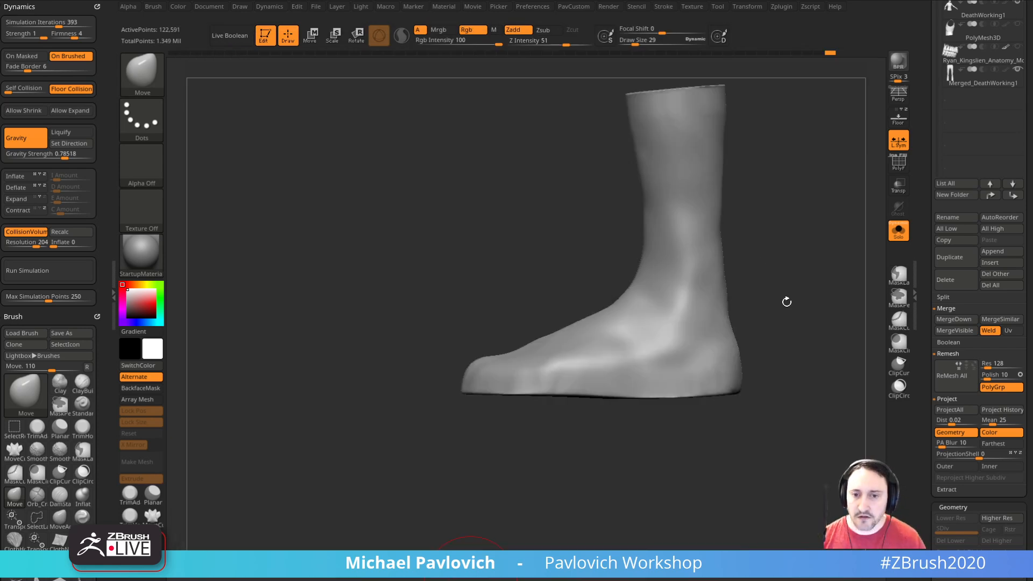
Step: Cut the bottom of the sole flat with a straight ClipCurve stroke in side view
alt+drag(805, 320, 762, 327)
key(ctrl+shift)
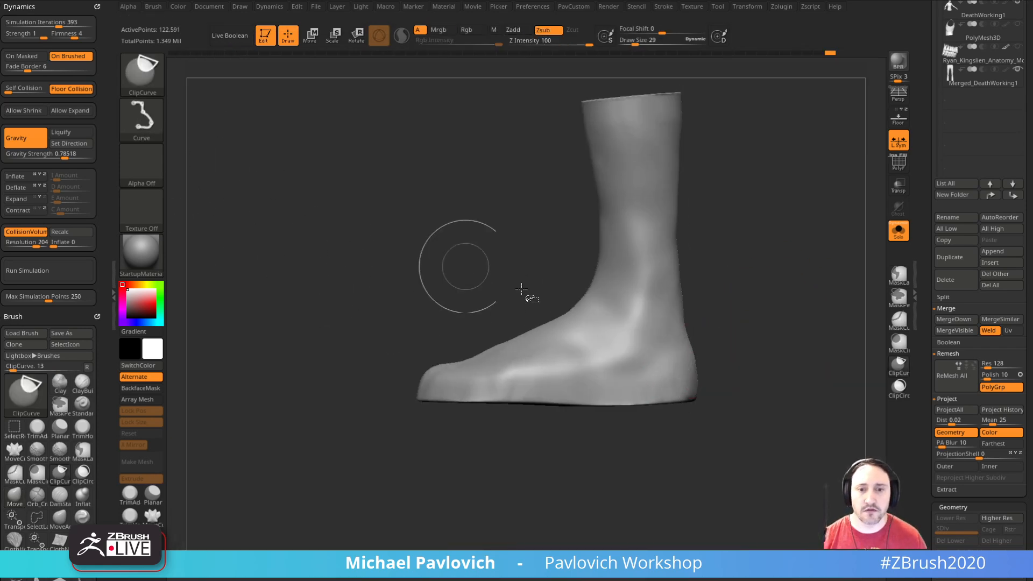
ctrl+shift+drag(763, 398, 321, 408)
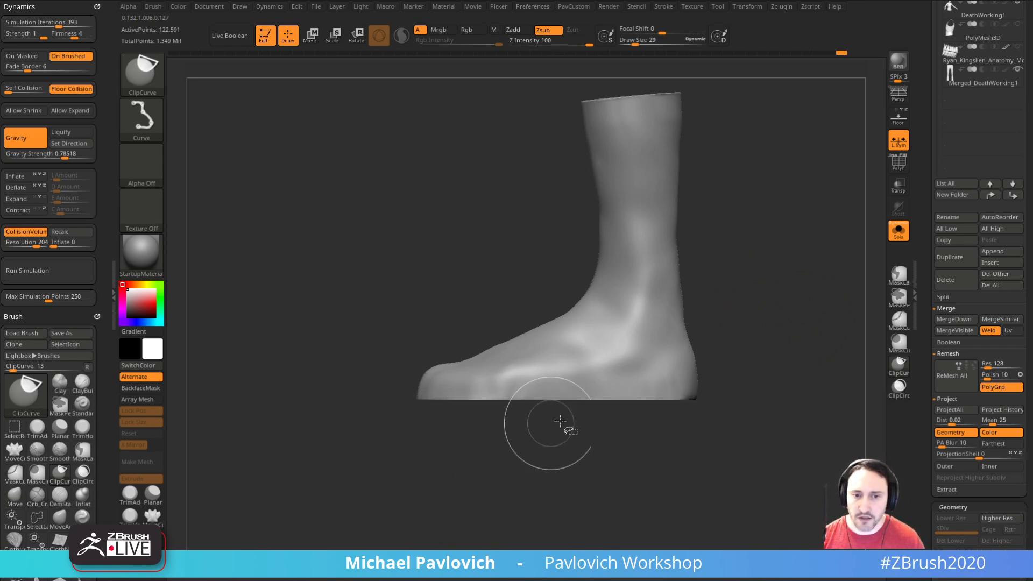
Step: Mask everything above the bottom strip of the sole, move the strip downward to thicken the sole, and update the DynaMesh
key(w)
ctrl+drag(755, 451, 399, 394)
click(607, 389)
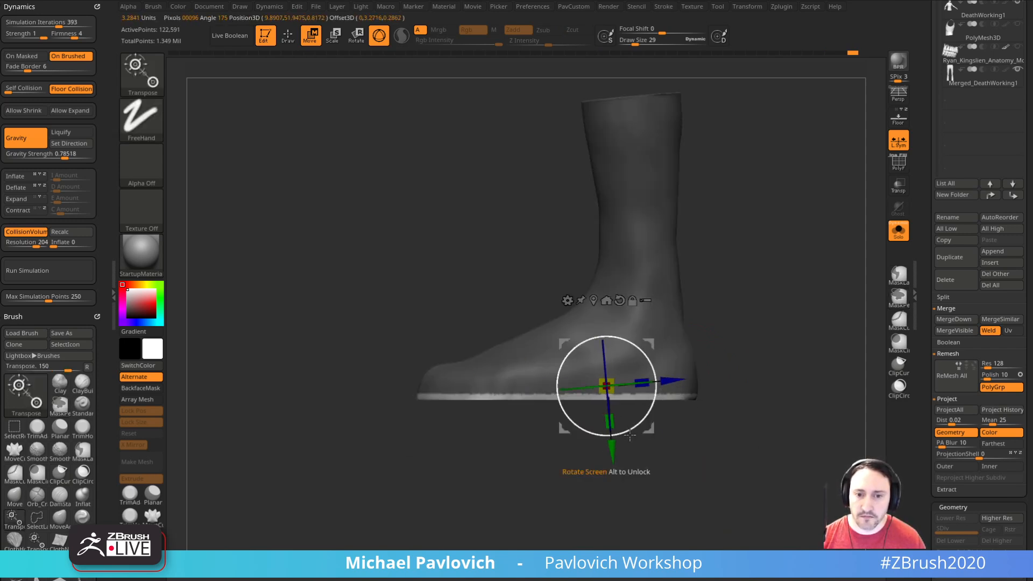
ctrl+drag(612, 452, 611, 470)
ctrl+drag(806, 341, 785, 401)
Step: Clip the underside of the toe into an upward slope with the ClipCurve brush
key(q)
mouse_move(569, 429)
ctrl+shift+mouse_down()
mouse_move(339, 420)
mouse_move(312, 403)
ctrl+shift+mouse_up()
mouse_move(276, 342)
ctrl+shift+mouse_down()
mouse_move(299, 361)
mouse_move(283, 364)
mouse_move(347, 363)
mouse_move(276, 371)
mouse_move(258, 341)
mouse_move(246, 363)
mouse_move(242, 353)
ctrl+shift+mouse_up()
mouse_move(780, 351)
mouse_down()
mouse_move(748, 353)
mouse_move(756, 342)
mouse_up()
Step: Cut the arch in front of the heel and trim the bottom of the sole with ClipCurve strokes to form a heel block
key(s)
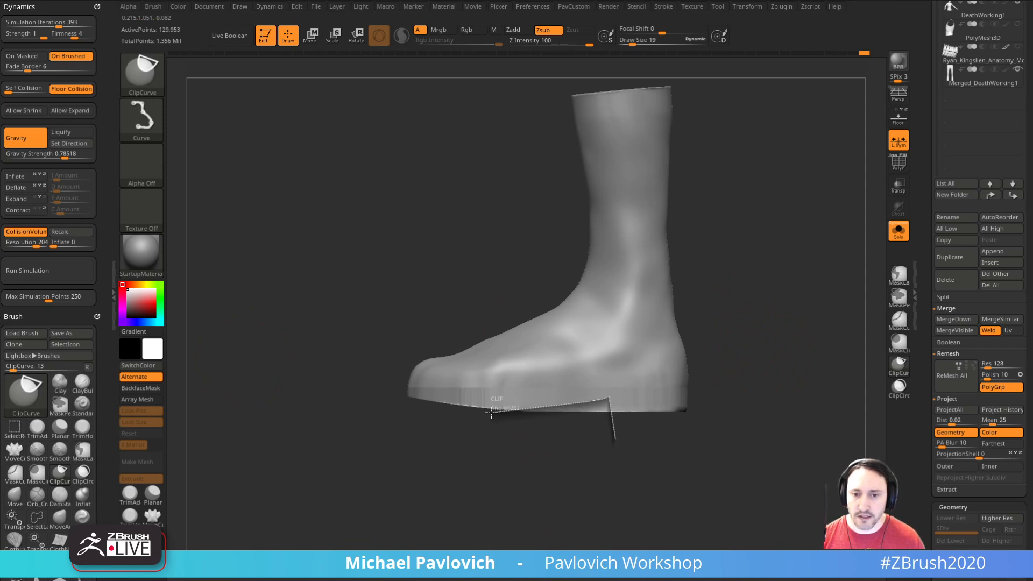
ctrl+shift+drag(492, 412, 493, 411)
ctrl+shift+drag(596, 419, 529, 424)
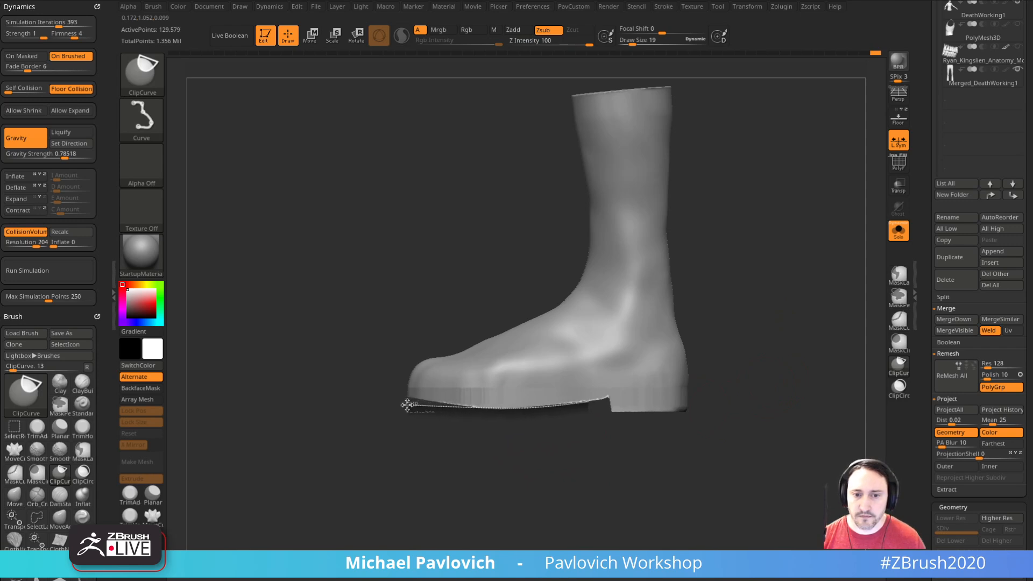
ctrl+shift+drag(406, 405, 408, 404)
ctrl+shift+drag(783, 409, 276, 410)
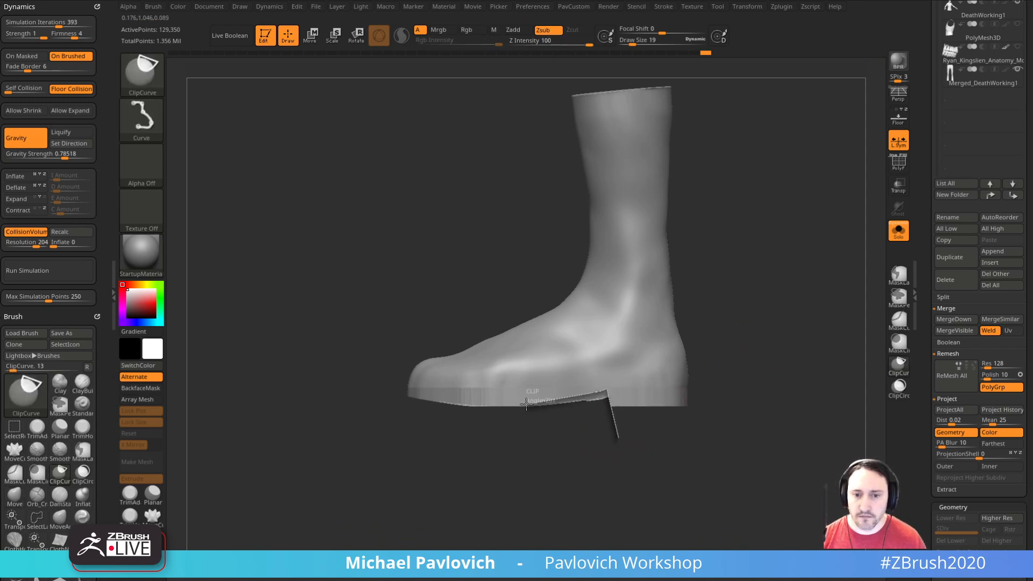
ctrl+shift+drag(391, 402, 393, 403)
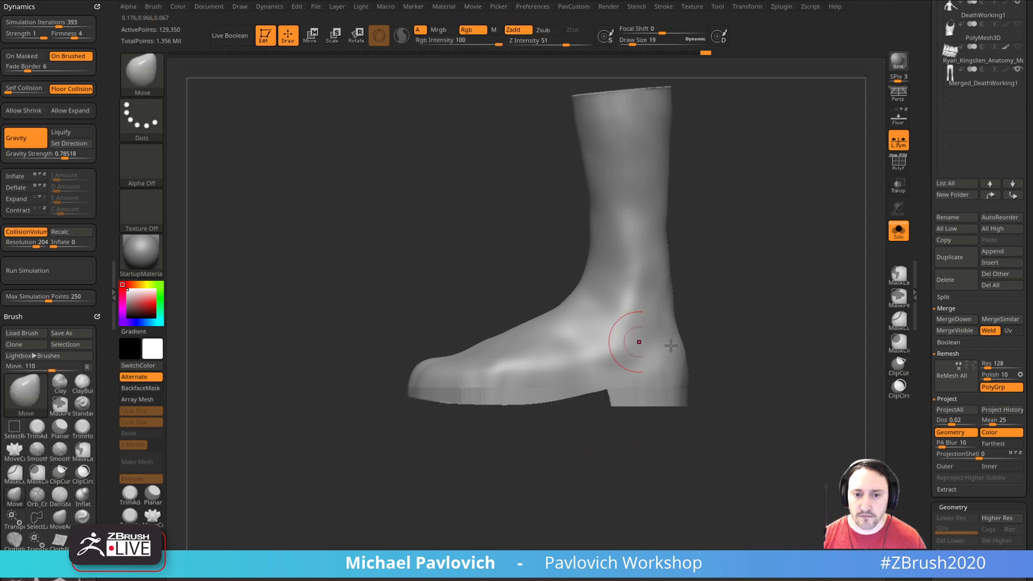
Step: Update the DynaMesh and smooth the areas around the heel and ankle, reducing the draw size to 14
drag(787, 376, 653, 363)
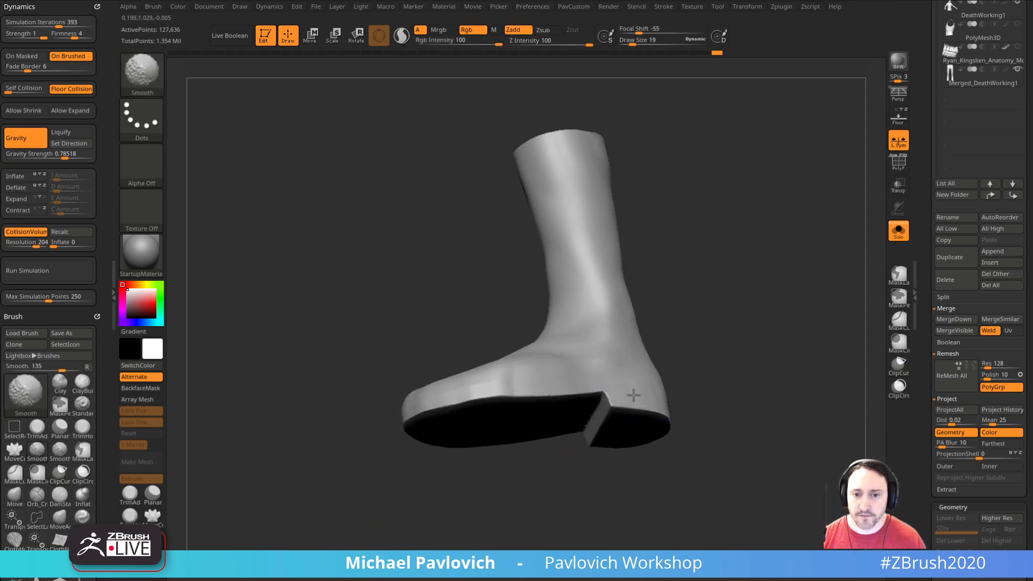
right_drag(628, 402, 609, 346)
mouse_move(660, 405)
mouse_down()
mouse_move(789, 396)
mouse_move(764, 372)
mouse_move(771, 414)
mouse_move(712, 415)
mouse_up()
key(s)
click(755, 397)
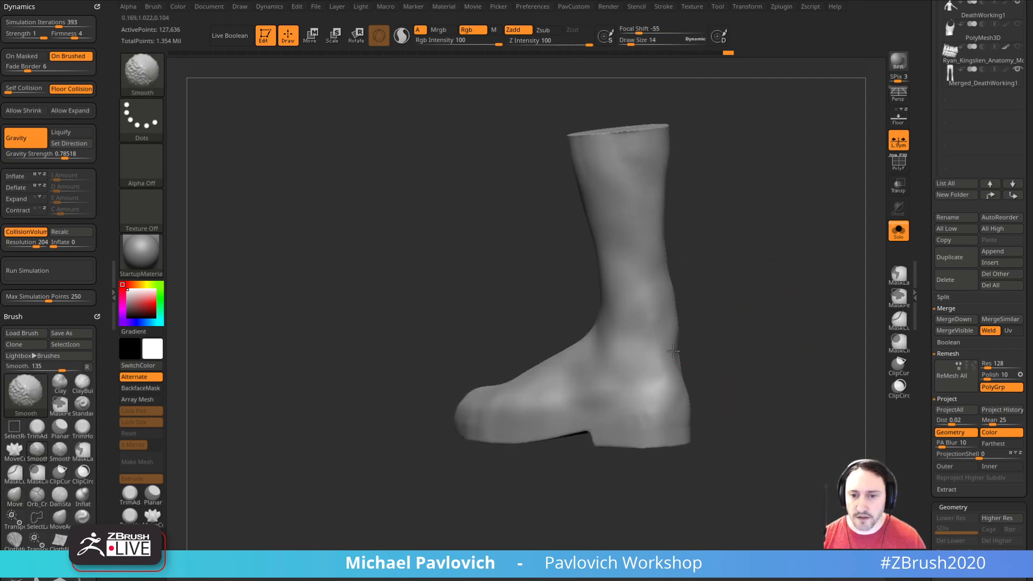
right_drag(668, 361, 694, 364)
mouse_move(791, 321)
shift+mouse_down()
mouse_move(796, 302)
mouse_move(740, 341)
shift+mouse_up()
Step: Set the draw size to 7 and examine the boot's polygon density with the wireframe displayed
text(s7)
key(Return)
click(898, 161)
mouse_move(786, 296)
mouse_down()
mouse_move(772, 212)
mouse_move(798, 280)
mouse_up()
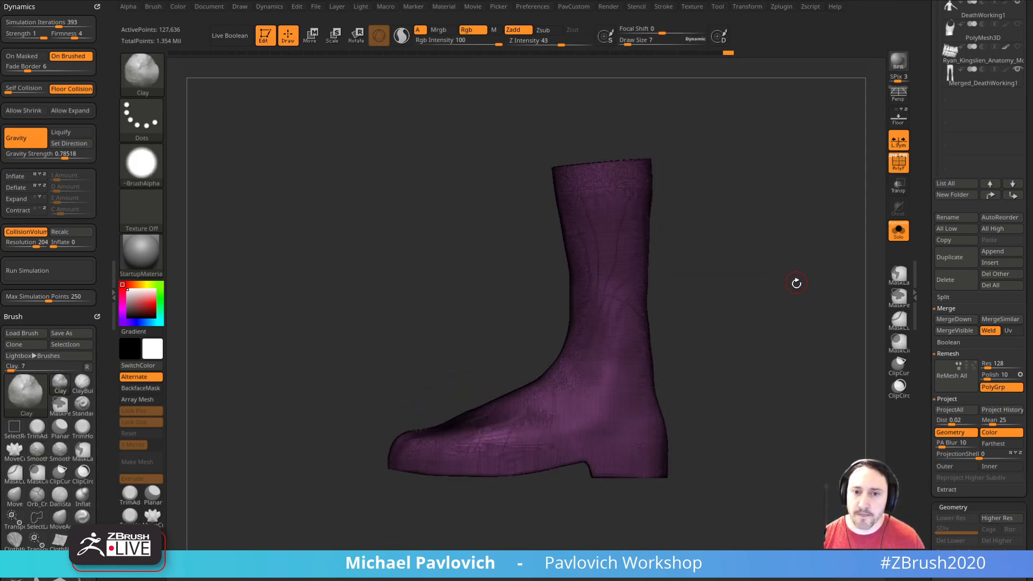
click(898, 171)
mouse_move(789, 231)
mouse_down()
mouse_move(791, 240)
mouse_move(780, 233)
mouse_move(790, 242)
mouse_up()
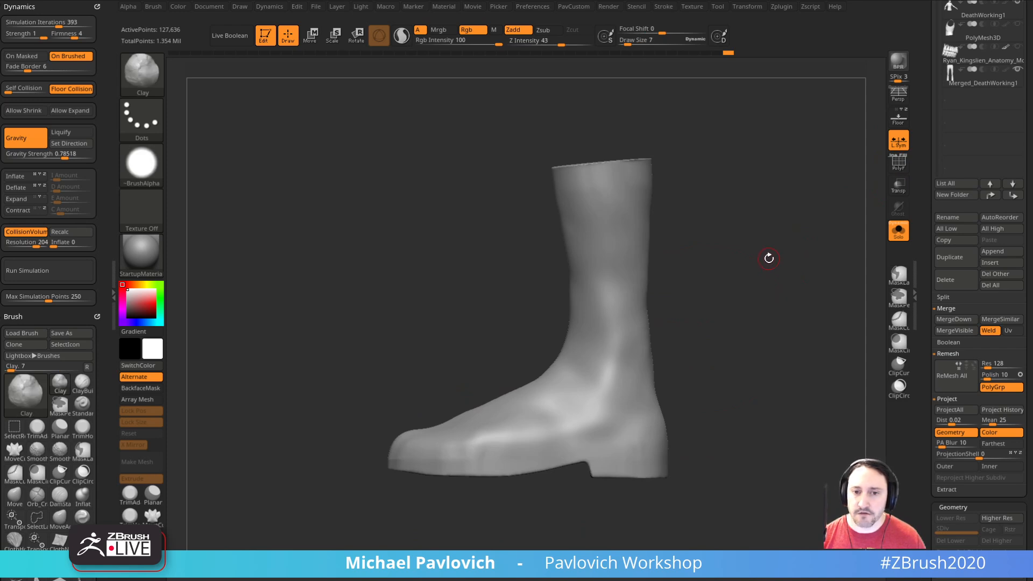
Step: Try Polish By Features on the whole boot
key(grave)
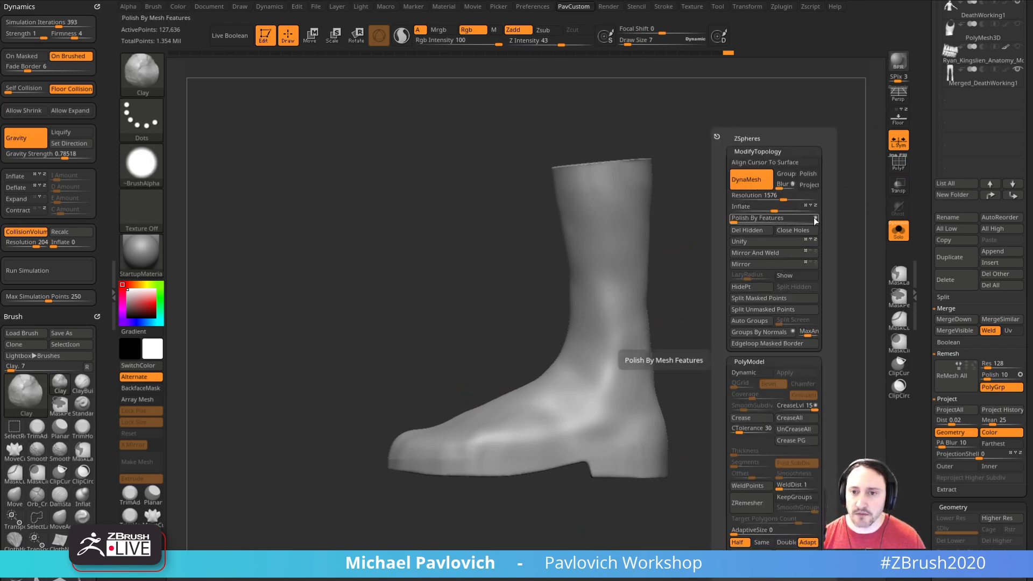
click(745, 218)
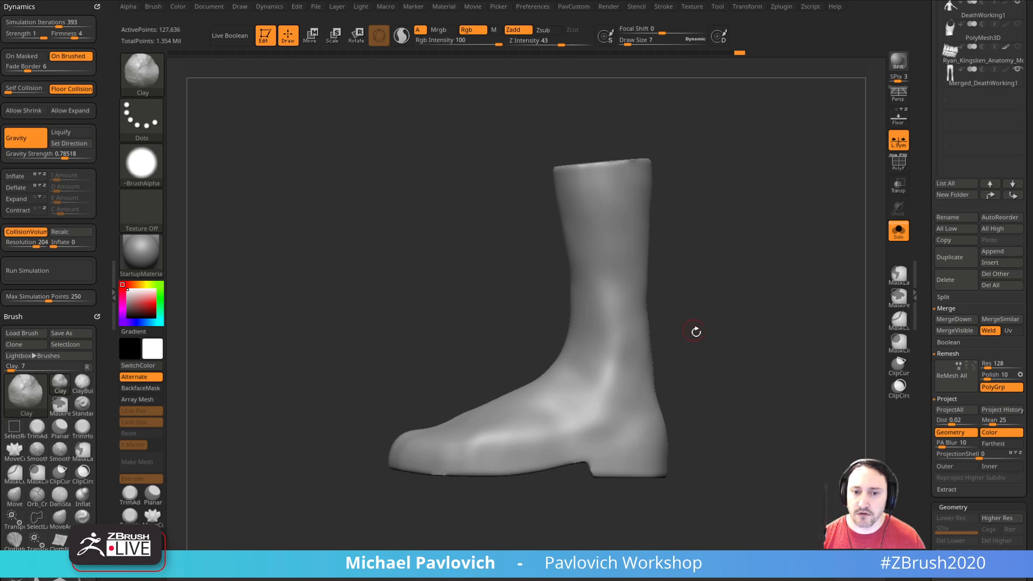
key(ctrl)
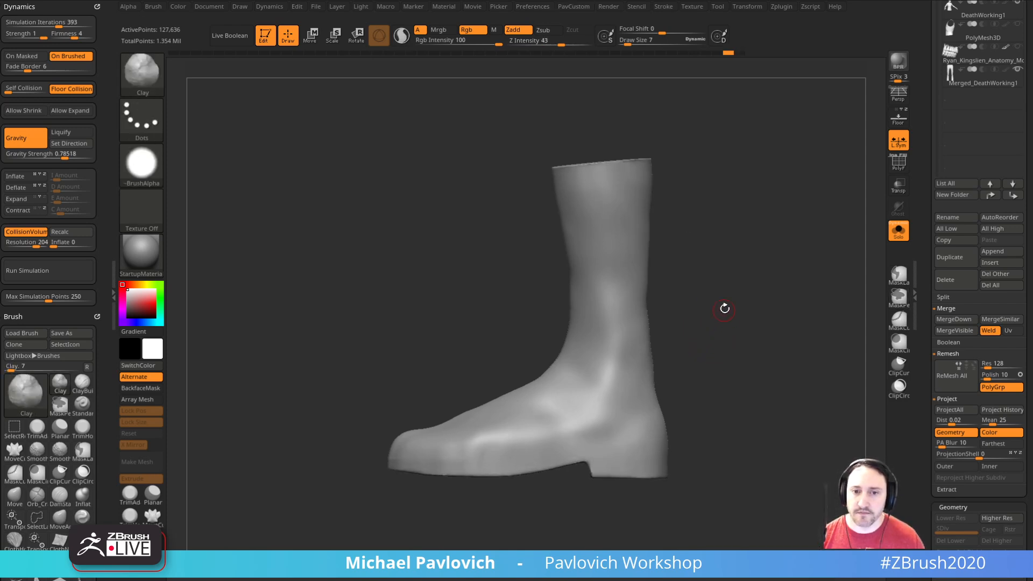
Step: Refine the boot's surface and shape with the hPolish and Move brushes, setting the draw size to 46
key(b)
key(h)
key(p)
mouse_move(708, 321)
mouse_down()
mouse_move(740, 334)
mouse_move(716, 341)
mouse_move(720, 366)
mouse_up()
key(s)
click(663, 354)
key(b)
key(m)
key(v)
right_drag(645, 405, 669, 394)
key(s)
click(637, 411)
Step: Lower the DynaMesh resolution in two passes, down to 496, and remesh the boot each time
key(4)
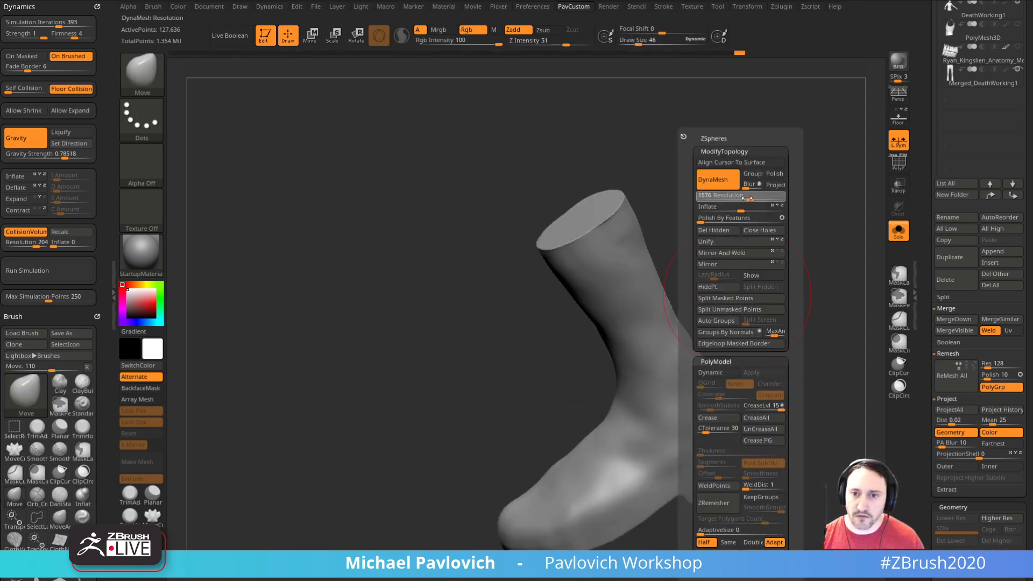
drag(748, 197, 738, 197)
key(s)
ctrl+drag(742, 292, 764, 310)
shift+right_drag(764, 310, 737, 323)
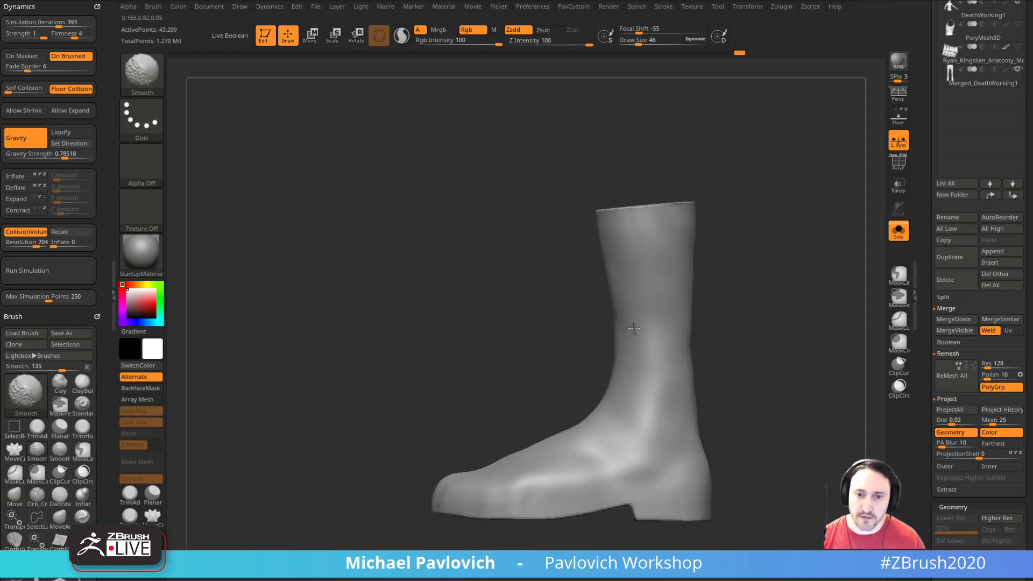
key(4)
drag(749, 199, 742, 199)
key(bracketleft)
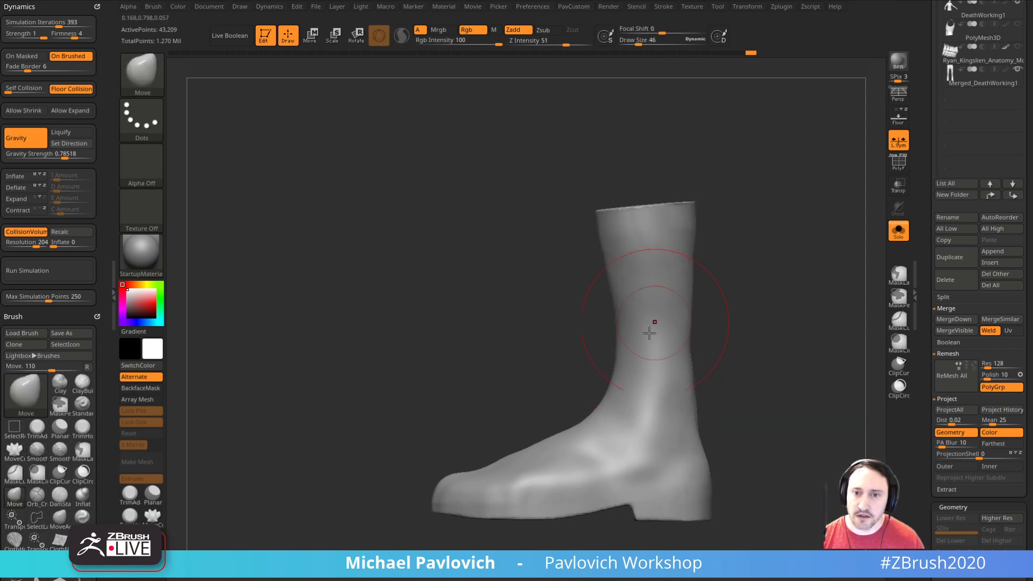
ctrl+drag(739, 303, 754, 322)
Step: Adjust the contour of the shaft and ankle with the Move brush, reducing the brush size between strokes
key(s)
mouse_move(623, 369)
mouse_down()
mouse_move(631, 369)
mouse_move(592, 362)
mouse_up()
key(s)
mouse_move(619, 347)
mouse_down()
mouse_move(609, 347)
mouse_move(686, 343)
mouse_move(761, 356)
mouse_up()
key(bracketleft)
key(bracketleft)
key(bracketleft)
drag(639, 358, 646, 358)
drag(580, 342, 569, 341)
Step: Reshape the shaft and ankle from behind with the Move brush, enlarging the draw size to 55
drag(538, 380, 426, 376)
key(s)
drag(614, 363, 612, 362)
drag(583, 287, 593, 289)
drag(520, 303, 507, 303)
key(s)
click(593, 383)
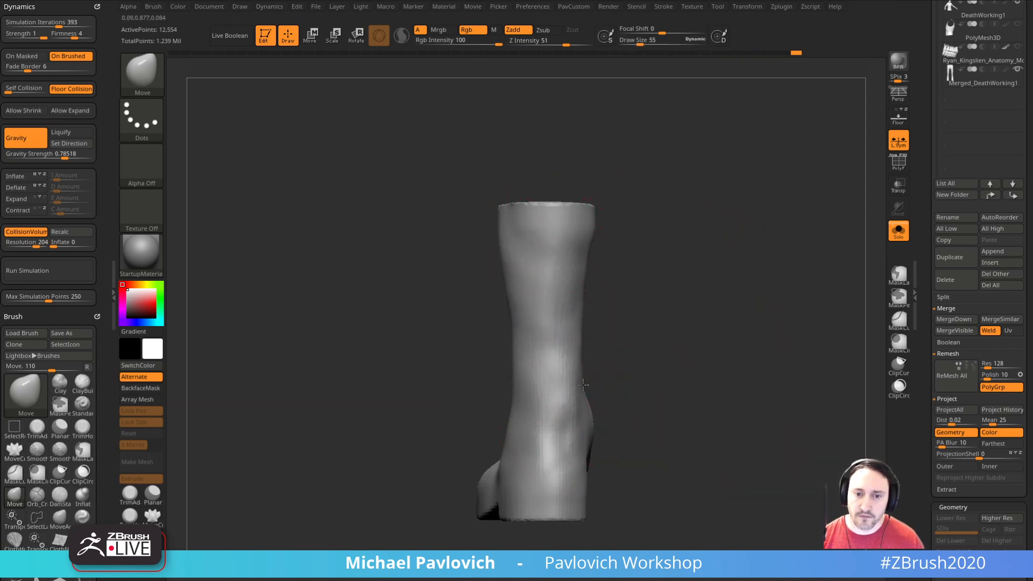
key(s)
click(538, 437)
Step: Refine the boot's side profile at draw size 27, smooth the ankle, and touch up the toe and instep at draw size 7
mouse_move(710, 321)
mouse_down()
mouse_move(624, 328)
mouse_move(578, 345)
mouse_move(560, 309)
mouse_up()
shift+drag(679, 265, 669, 293)
mouse_move(643, 372)
shift+mouse_down()
mouse_move(587, 456)
mouse_move(612, 372)
shift+mouse_up()
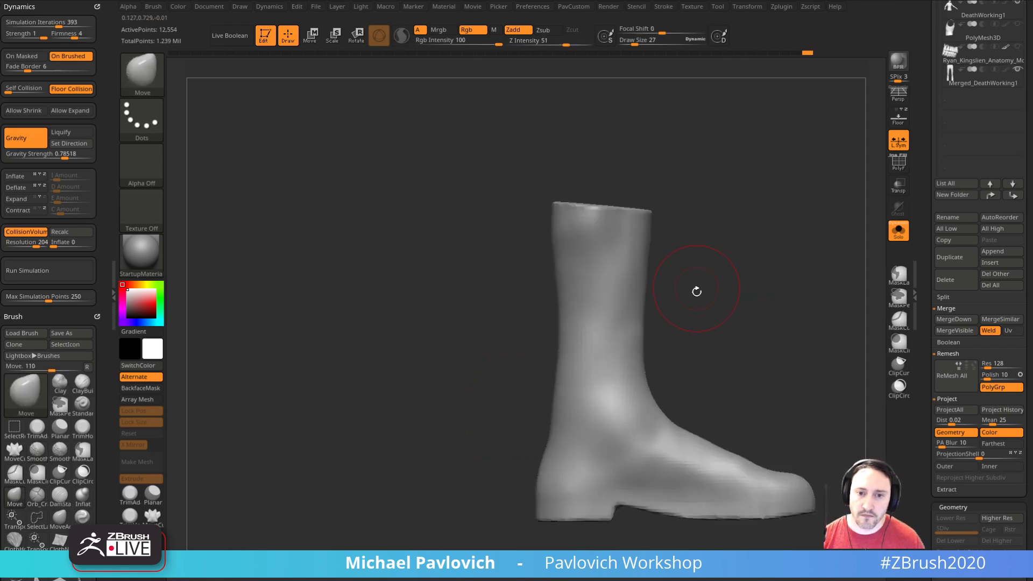
shift+drag(791, 289, 697, 284)
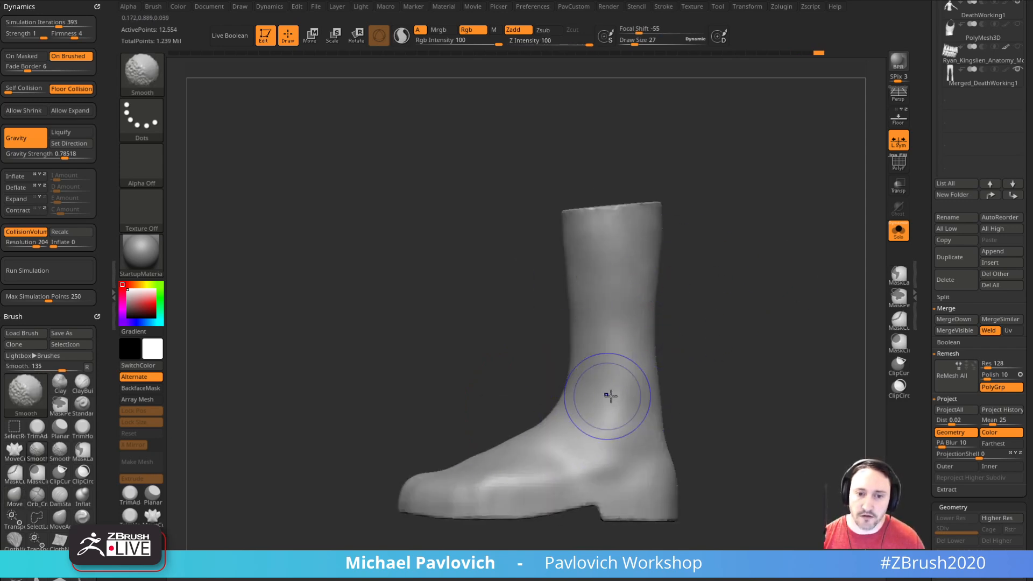
mouse_move(723, 389)
alt+mouse_down()
mouse_move(714, 320)
mouse_move(741, 423)
alt+mouse_up()
key(s)
drag(474, 374, 463, 374)
mouse_move(472, 462)
mouse_down()
mouse_move(477, 410)
mouse_move(498, 372)
mouse_up()
drag(736, 343, 738, 331)
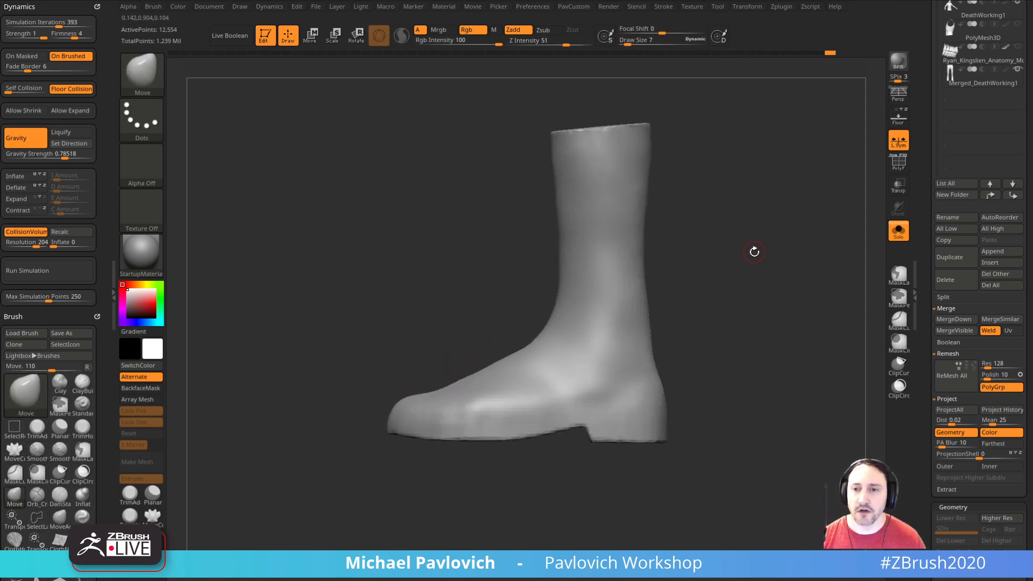
Step: Choose the SliceCurve brush and display the boot's polygon wireframe
ctrl+shift+click(157, 70)
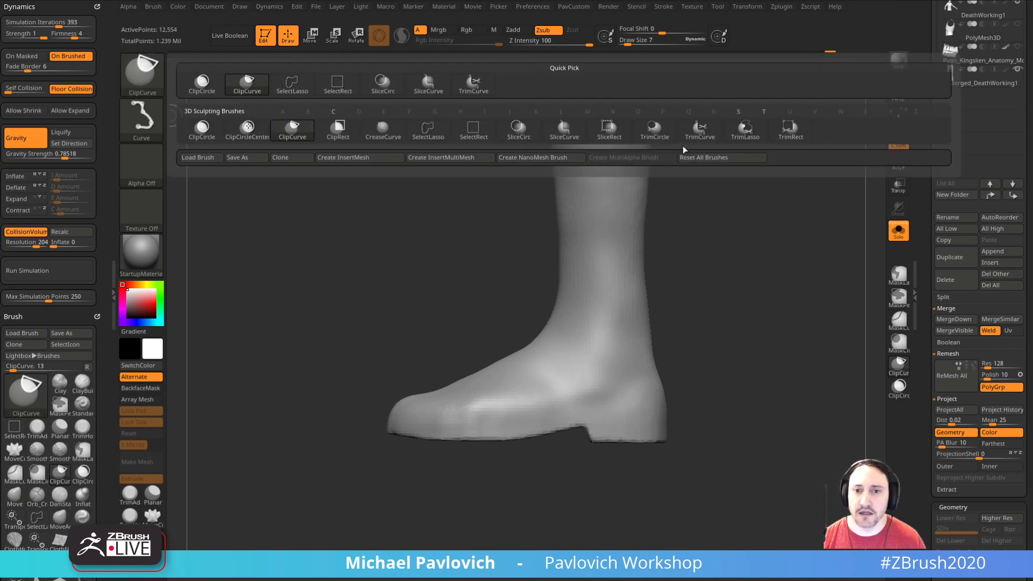
click(569, 134)
key(shift+f)
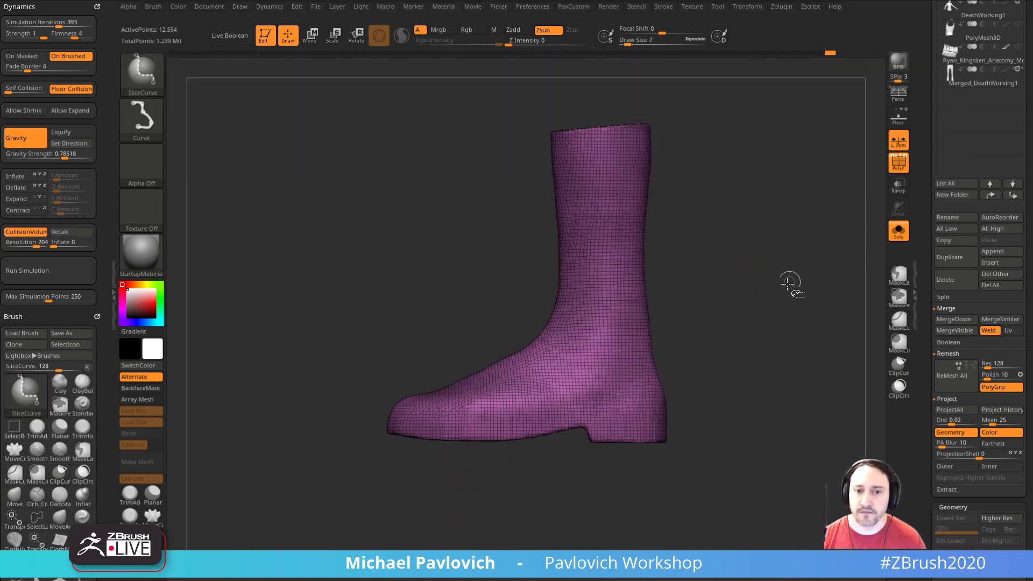
alt+drag(762, 234, 770, 281)
Step: Try a SliceCurve cut across the top of the shaft
ctrl+shift+drag(457, 190, 721, 157)
mouse_move(727, 247)
mouse_down()
mouse_move(731, 339)
mouse_move(735, 275)
mouse_up()
key(ctrl+z)
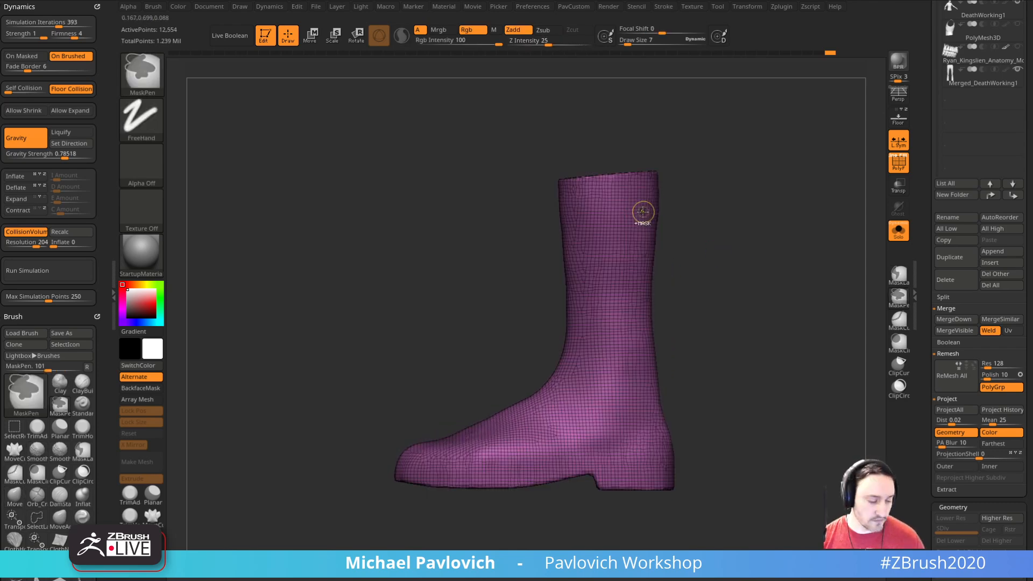
Step: Slice the lowest edge of the boot into its own polygroup and isolate the part above it
mouse_move(519, 203)
ctrl+shift+mouse_down()
mouse_move(734, 178)
mouse_move(737, 168)
mouse_move(773, 355)
mouse_move(761, 388)
mouse_move(423, 392)
mouse_move(596, 377)
mouse_move(589, 382)
ctrl+shift+mouse_up()
alt+drag(791, 318, 794, 367)
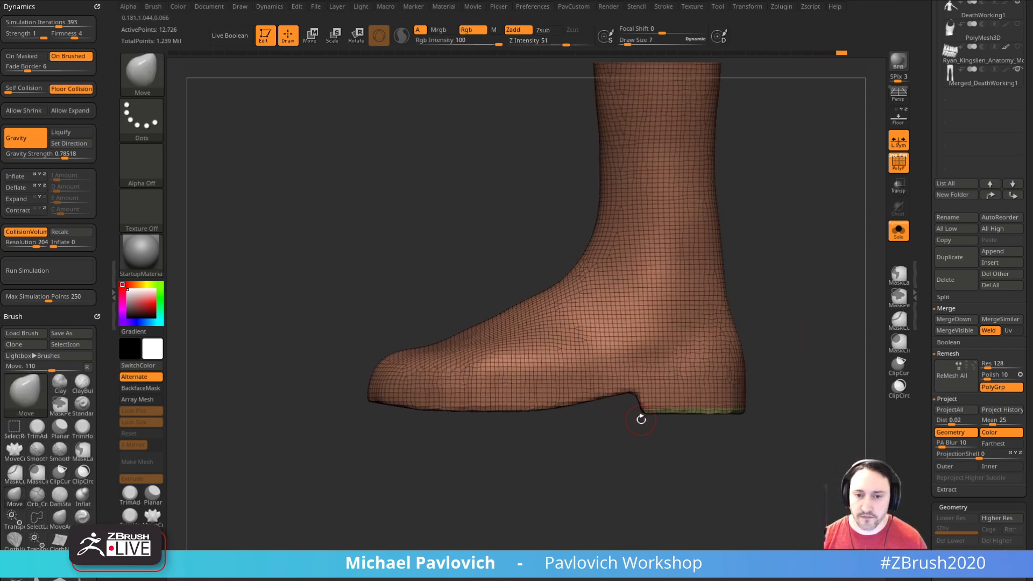
ctrl+shift+click(638, 370)
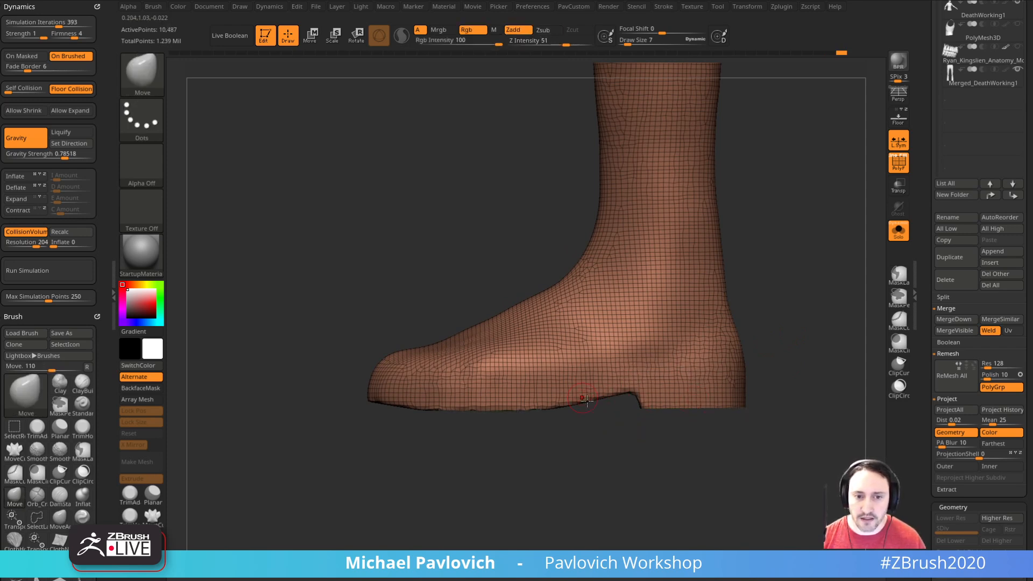
Step: Slice the sole and heel from the upper along a curve running from above the heel to the toe, and isolate the upper
mouse_move(785, 305)
ctrl+shift+mouse_down()
mouse_move(605, 429)
mouse_move(610, 385)
mouse_move(602, 394)
mouse_move(486, 397)
ctrl+shift+mouse_up()
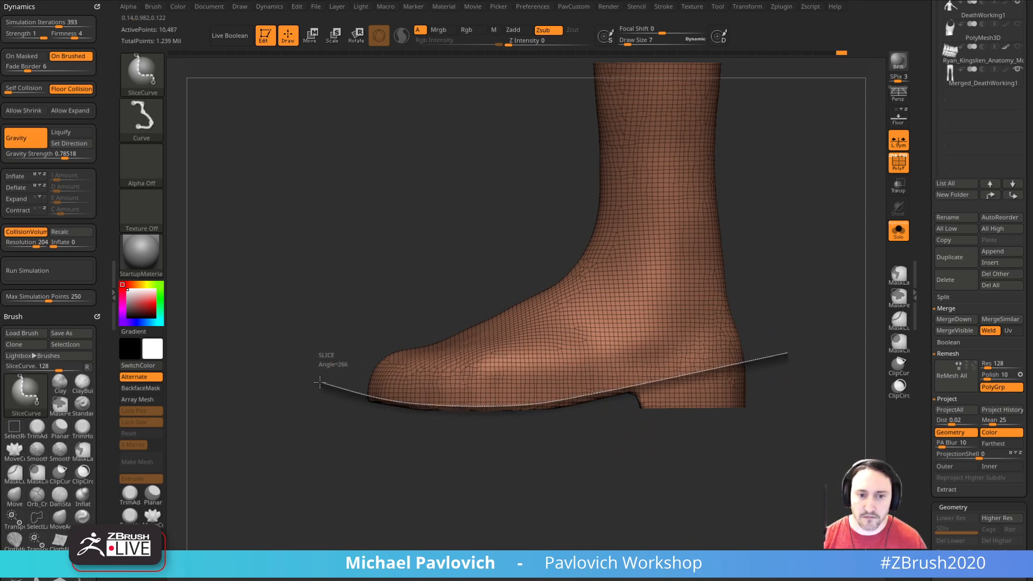
ctrl+shift+drag(321, 382, 319, 381)
ctrl+shift+click(728, 383)
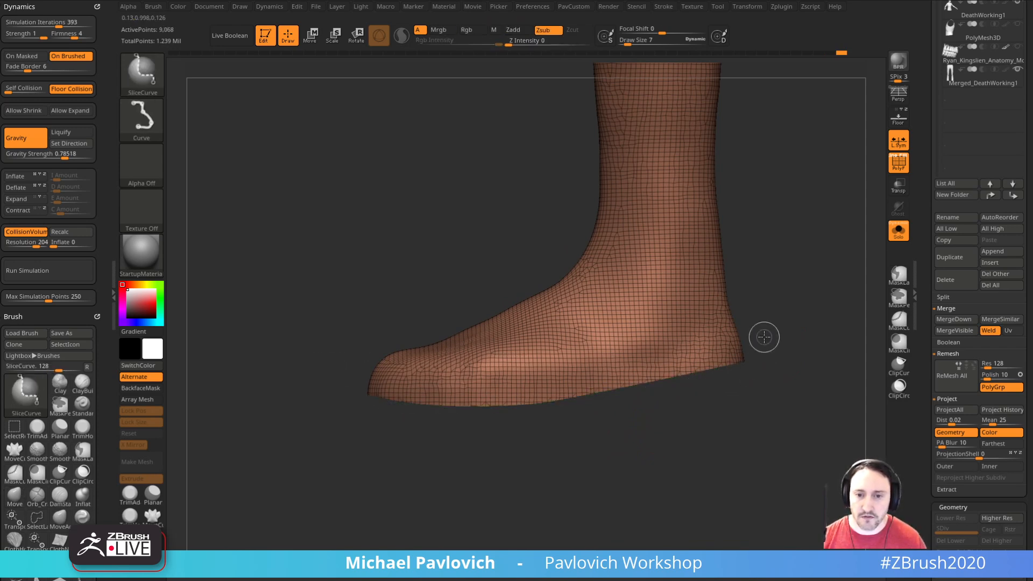
Step: Invert the visibility, slice the heel from the sole along the heel's front edge, and show the whole boot
ctrl+shift+click(763, 339)
mouse_move(673, 482)
ctrl+shift+mouse_down()
mouse_move(615, 313)
mouse_move(624, 306)
ctrl+shift+mouse_up()
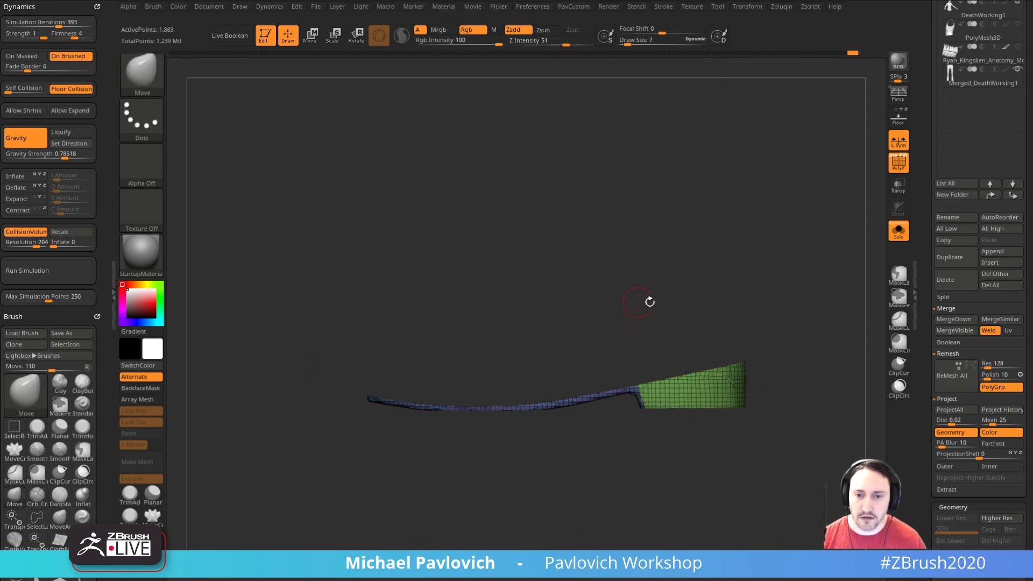
ctrl+shift+click(791, 311)
drag(791, 311, 761, 342)
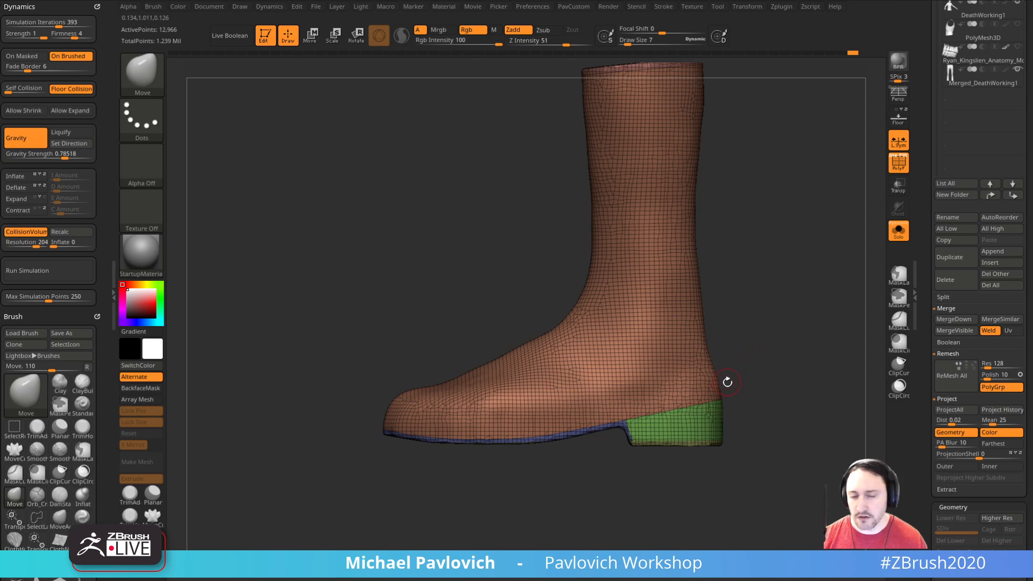
Step: Isolate the heel, slice off the wedge along its top with a curved SliceCurve stroke, and show all parts
shift+drag(767, 392, 754, 368)
ctrl+shift+click(664, 397)
ctrl+shift+drag(514, 412, 637, 388)
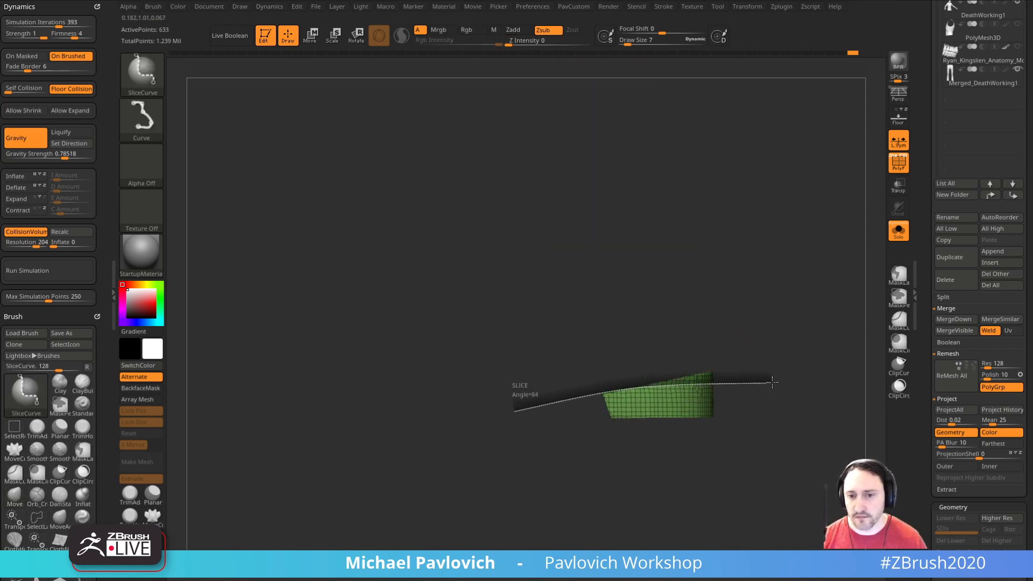
ctrl+shift+drag(773, 383, 784, 374)
ctrl+shift+click(794, 368)
Step: Isolate the boot's upper and split the hidden sole and heel into a separate subtool
ctrl+shift+click(682, 344)
alt+drag(775, 288, 801, 329)
key(space)
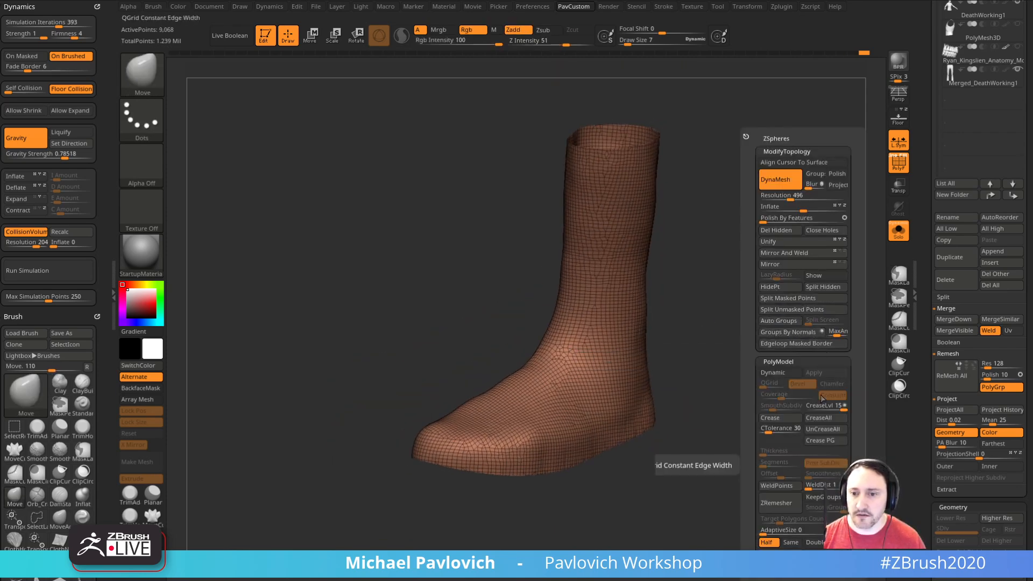
click(823, 286)
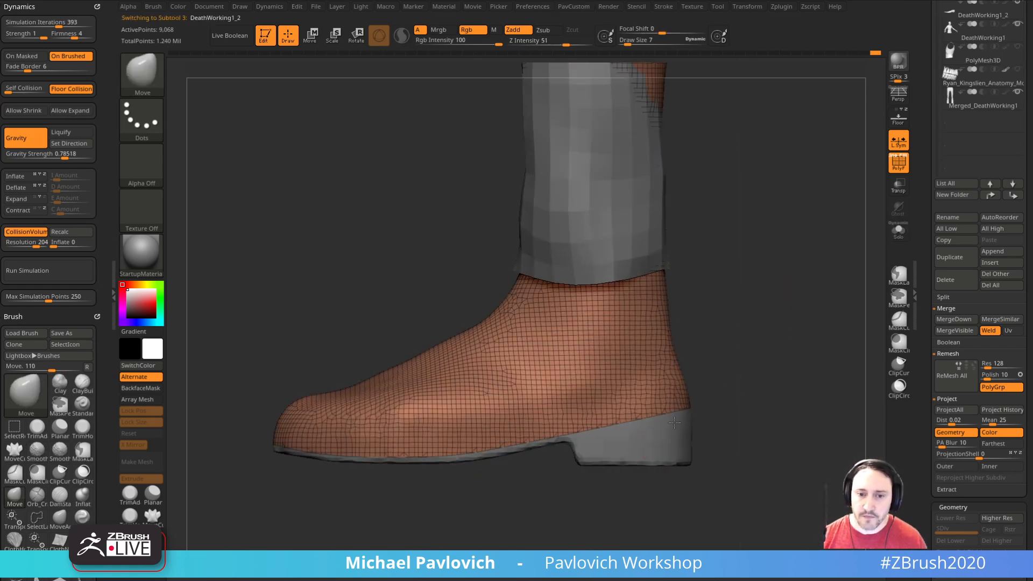
Step: Isolate the underside surfaces of the sole and heel and delete all of the boot bottom's hidden geometry
mouse_move(783, 300)
mouse_down()
mouse_move(777, 290)
mouse_move(801, 327)
mouse_move(782, 375)
mouse_move(795, 328)
mouse_move(710, 301)
mouse_up()
key(ctrl+shift)
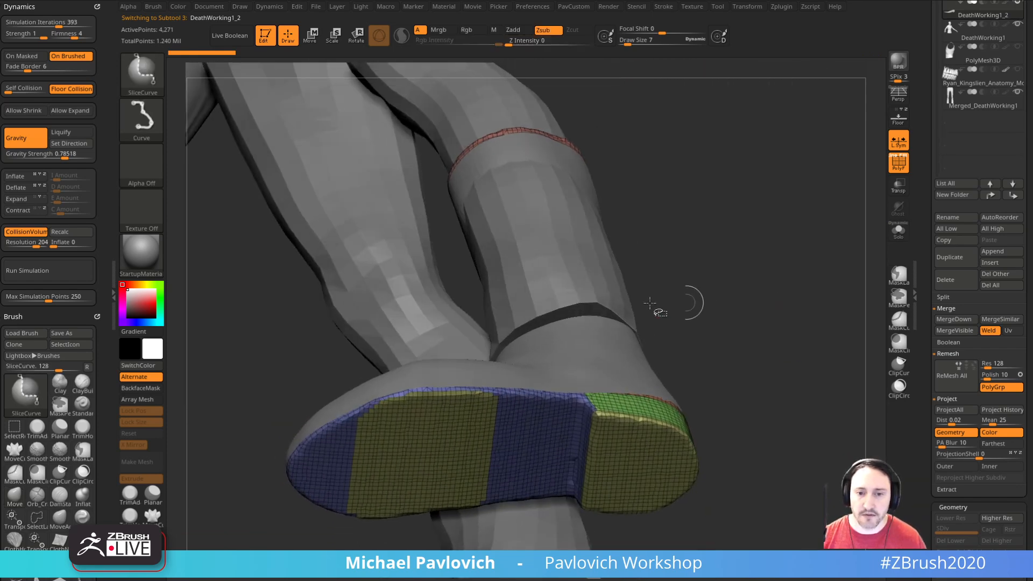
ctrl+shift+click(142, 76)
ctrl+shift+click(323, 91)
ctrl+shift+click(453, 446)
ctrl+shift+drag(717, 296, 728, 312)
ctrl+shift+click(578, 432)
drag(776, 285, 793, 331)
key(2)
key(2)
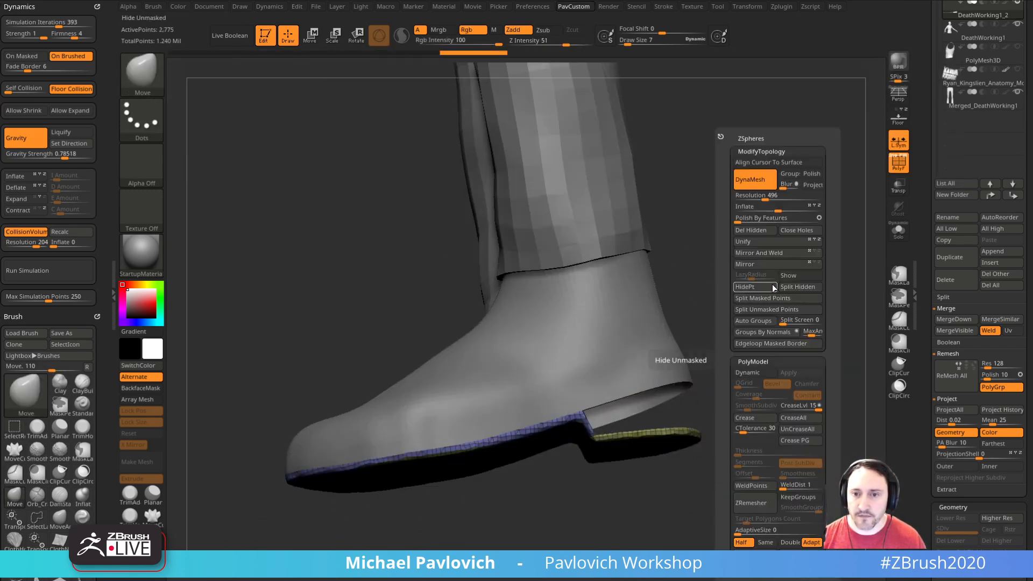
click(754, 233)
drag(724, 360, 743, 301)
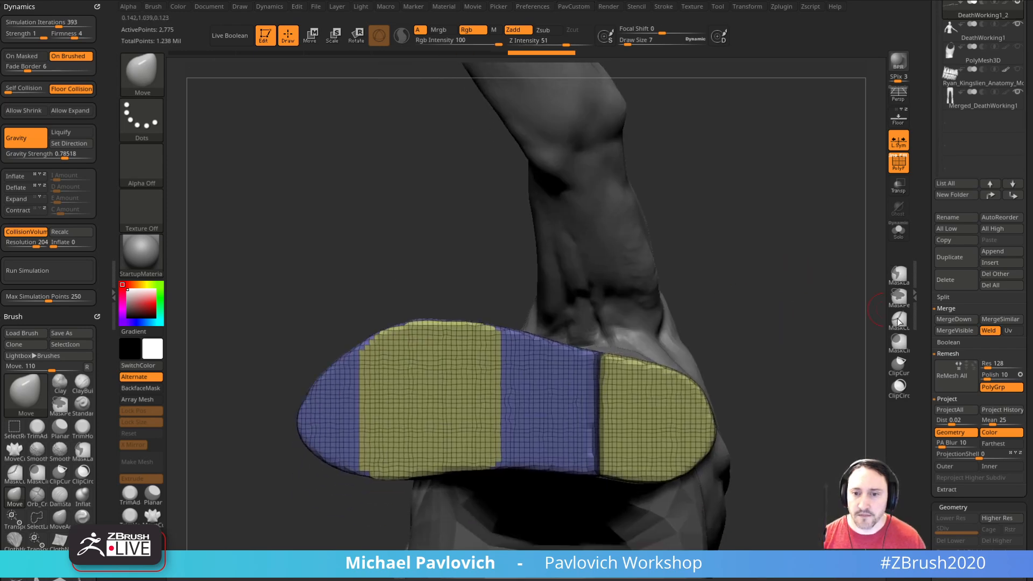
Step: Collapse the subtool's EdgeLoop and Crease geometry settings and open its Masking settings
drag(932, 391, 932, 282)
scroll(932, 282, down, 10)
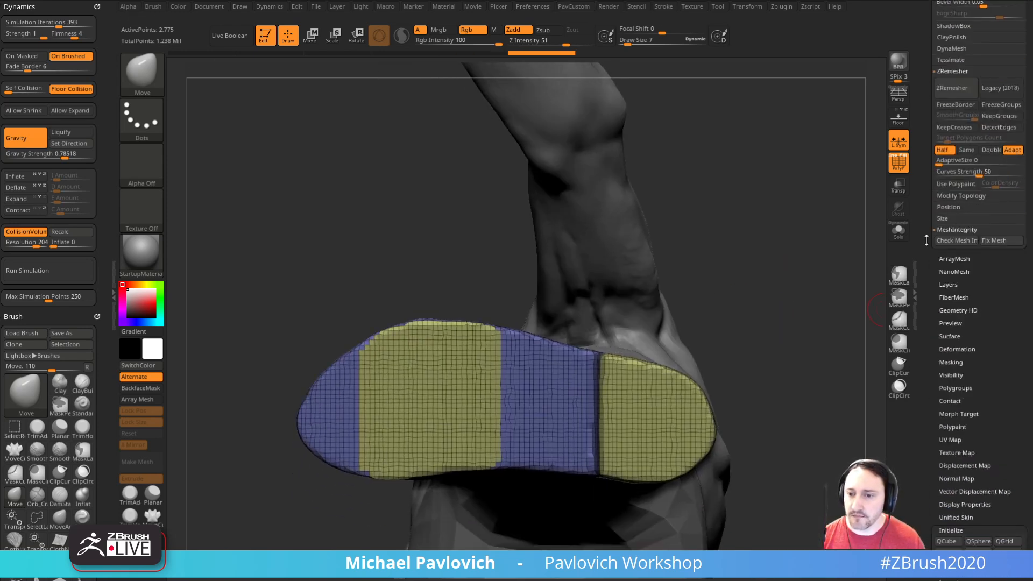
scroll(947, 283, up, 8)
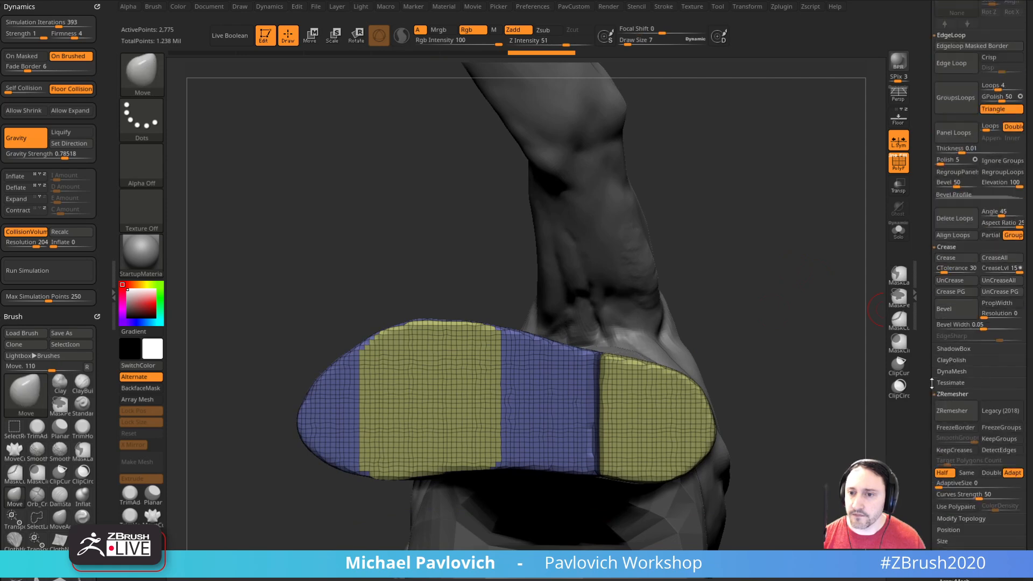
click(941, 457)
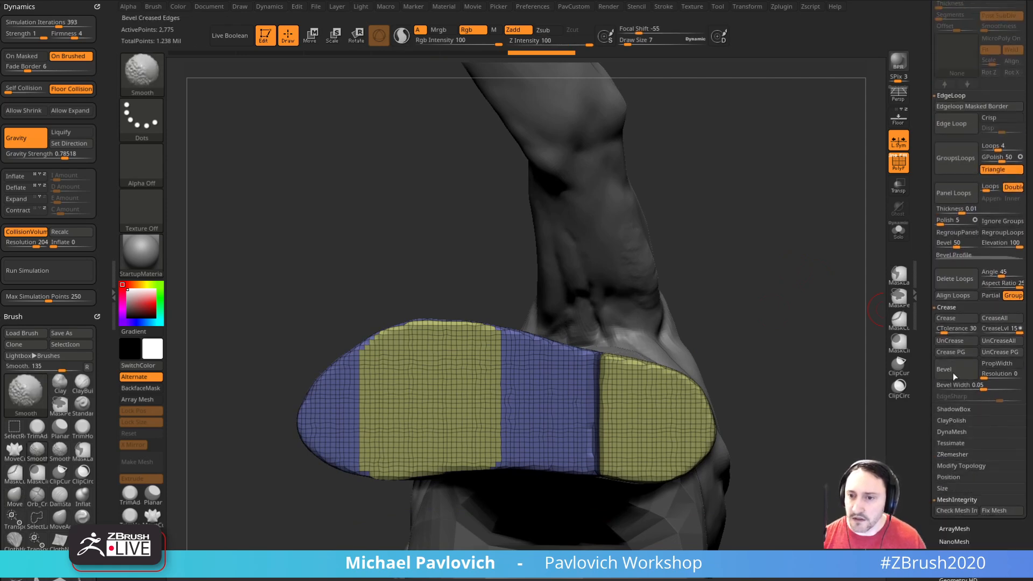
click(947, 308)
click(952, 96)
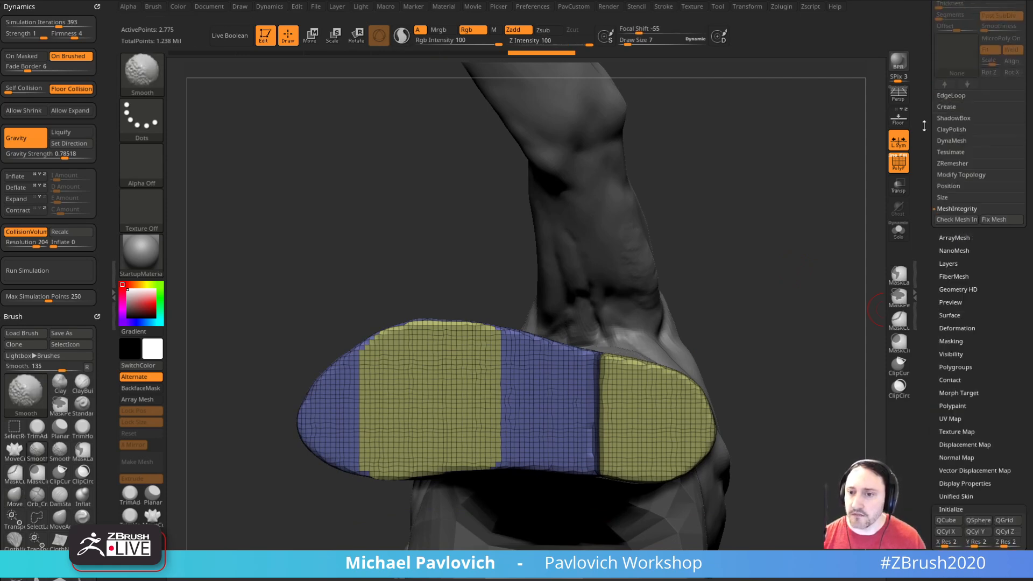
click(952, 340)
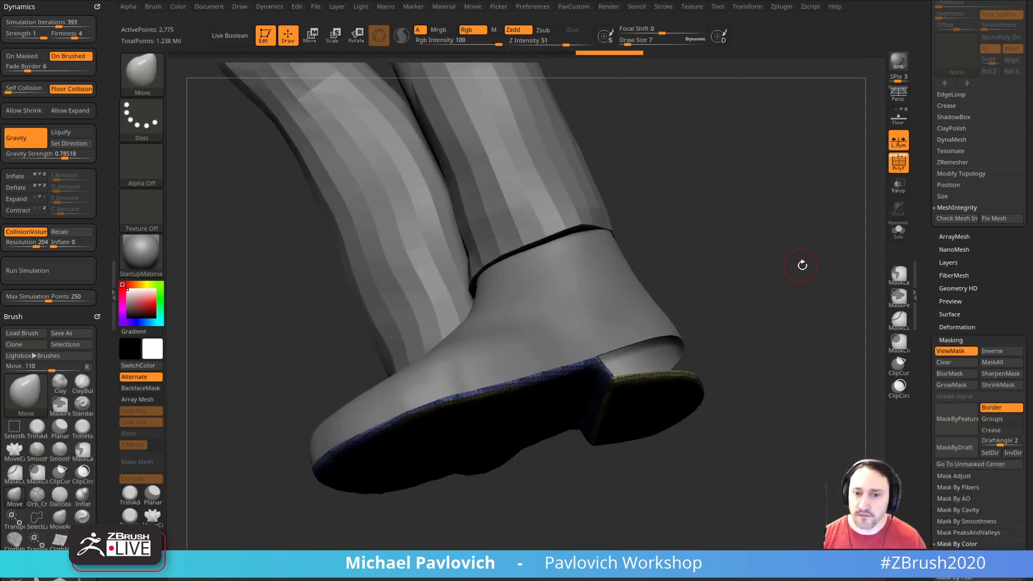
Step: Polish the remaining sole and heel surface by features and show it in Solo mode
key(space)
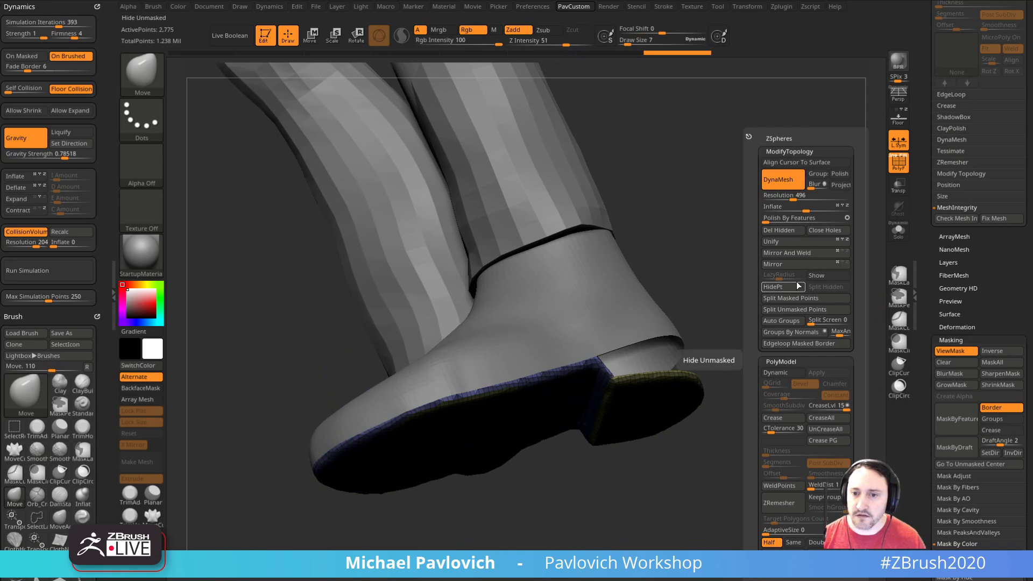
click(778, 219)
ctrl+drag(734, 244, 800, 244)
key(shift+f)
key(shift+f)
click(899, 237)
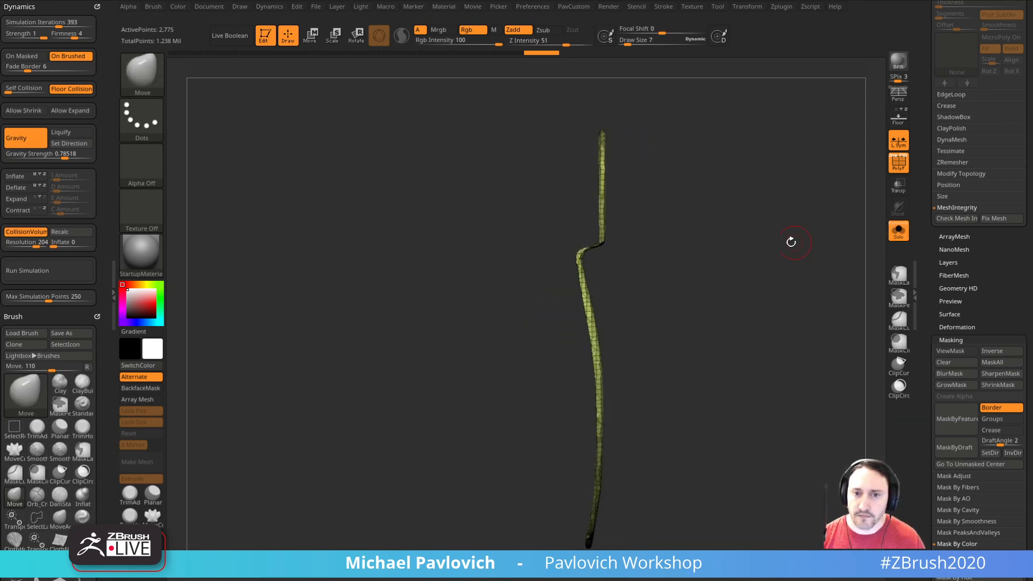
Step: Slice the underside surface into separate polygroups for the heel, the connecting step and the sole
key(ctrl+shift+b)
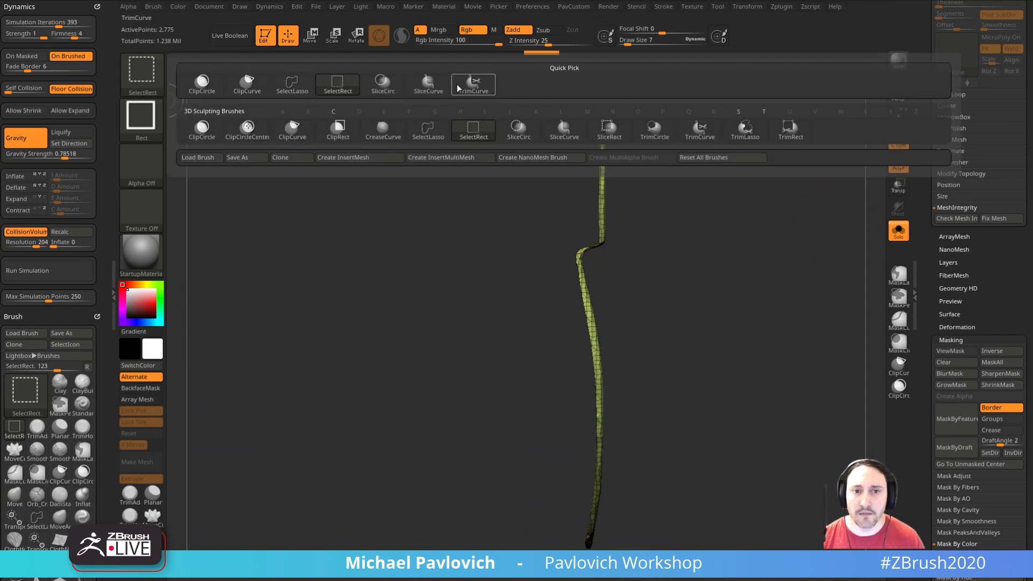
mouse_move(518, 150)
ctrl+shift+mouse_down()
mouse_move(773, 415)
mouse_move(750, 415)
ctrl+shift+mouse_up()
mouse_move(416, 138)
ctrl+shift+mouse_down()
mouse_move(802, 500)
mouse_move(816, 468)
mouse_move(774, 312)
ctrl+shift+mouse_up()
key(ctrl+z)
shift+drag(727, 265, 644, 305)
mouse_move(411, 162)
ctrl+shift+mouse_down()
mouse_move(855, 470)
mouse_move(808, 436)
mouse_move(815, 441)
ctrl+shift+mouse_up()
drag(808, 331, 782, 296)
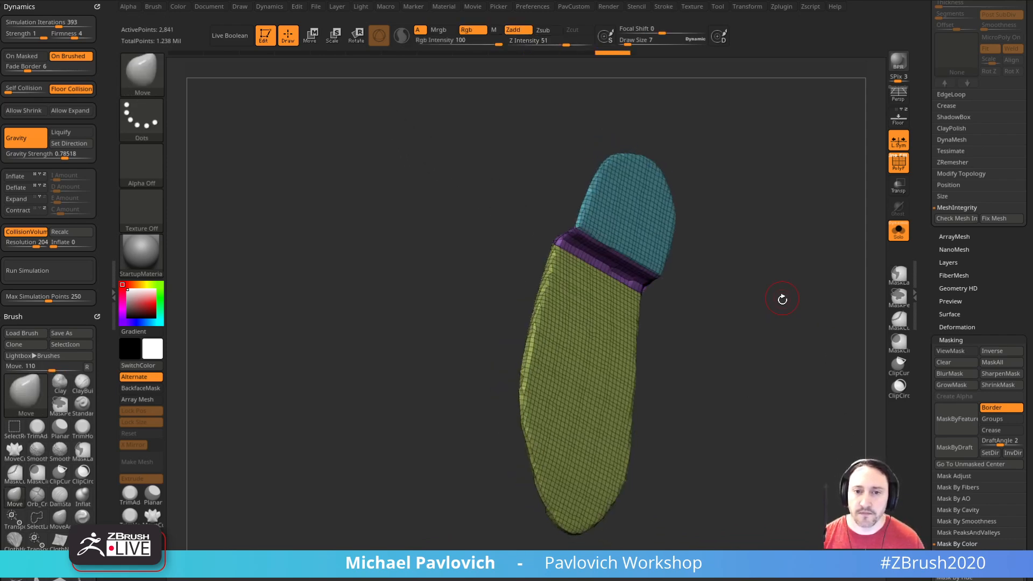
Step: ZRemesh the underside repeatedly at half density with KeepGroups on and SmoothGroups at 0
key(2)
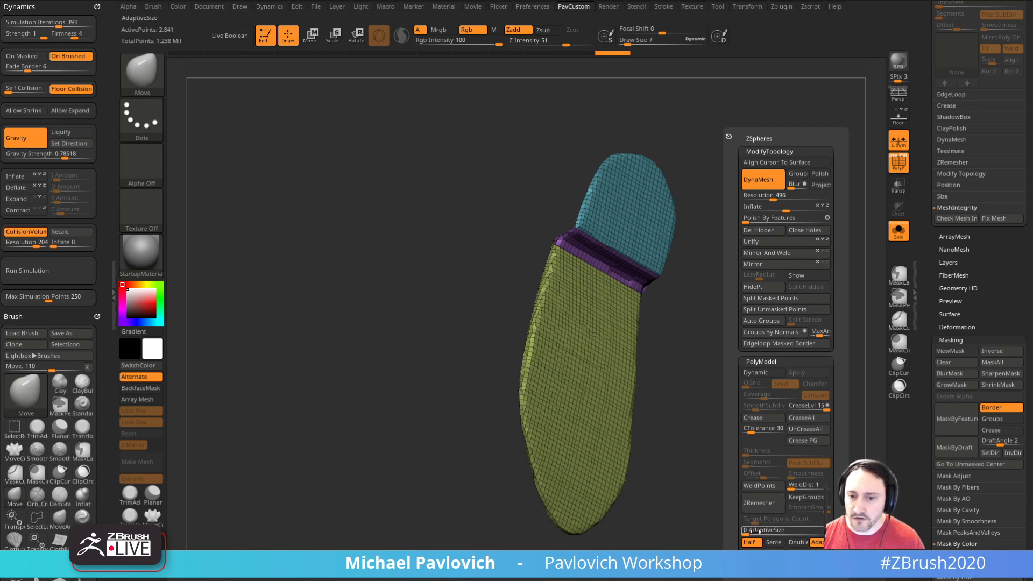
click(802, 496)
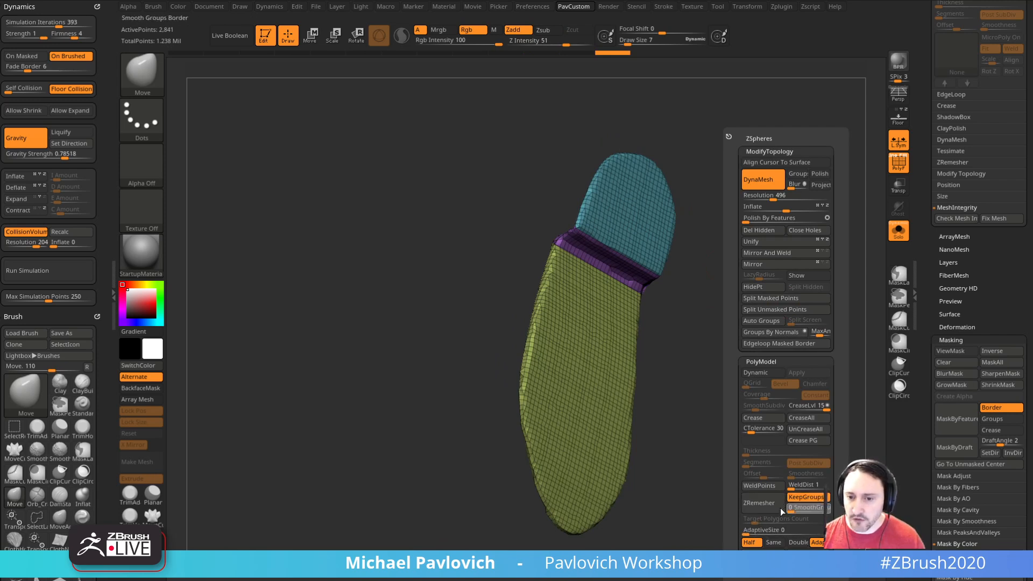
click(771, 504)
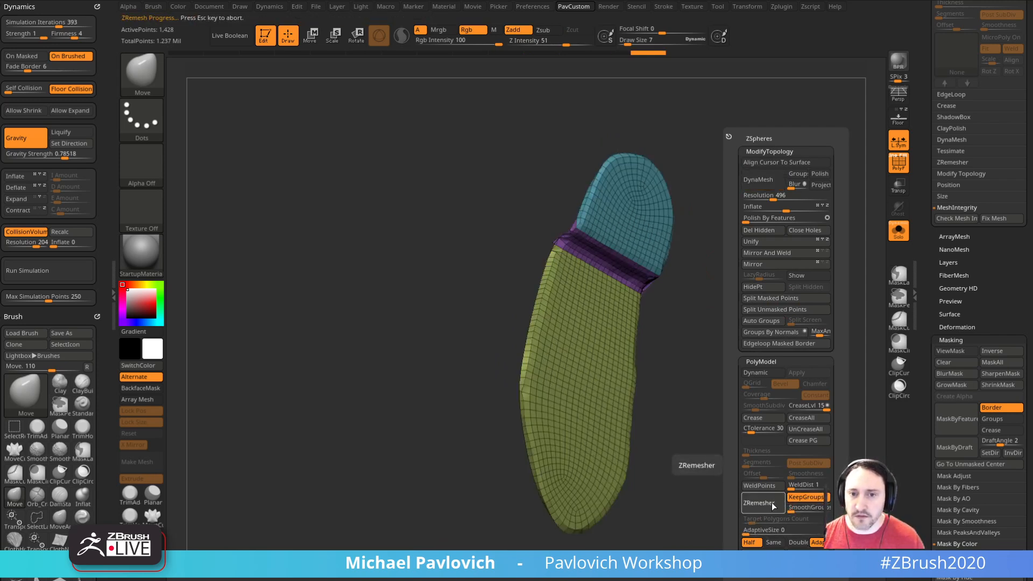
mouse_move(700, 414)
mouse_down()
mouse_move(768, 401)
mouse_move(696, 364)
mouse_up()
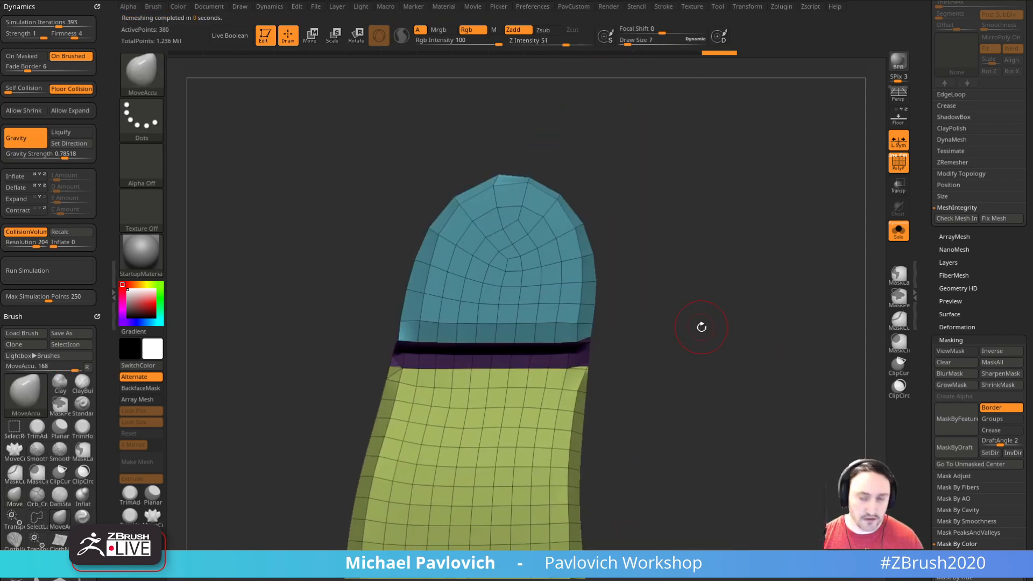
Step: Collapse the stray edges at one corner between the connecting step and the sole with ZModeler
drag(698, 323, 608, 331)
drag(600, 332, 662, 359)
key(b)
key(z)
key(m)
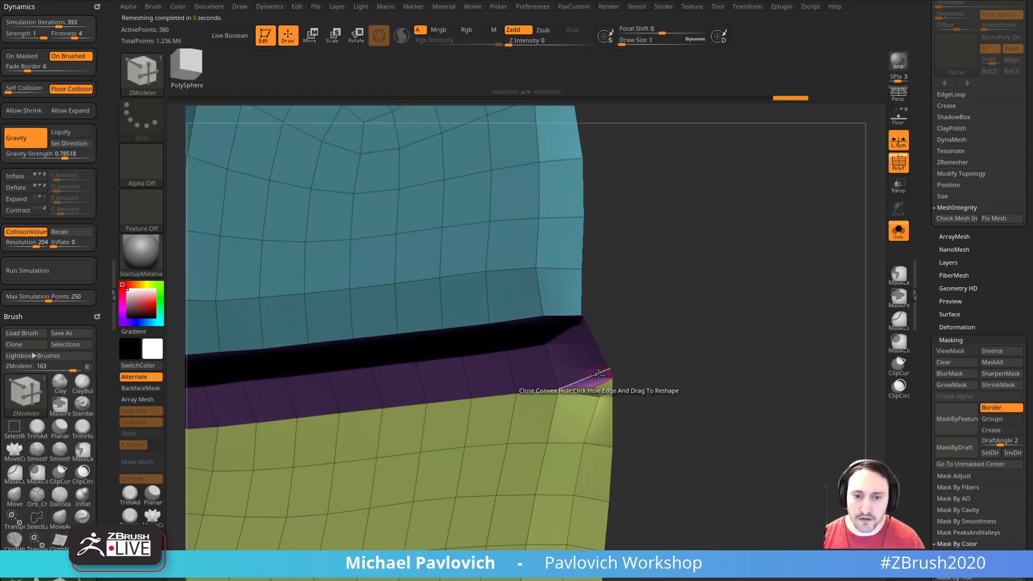
key(space)
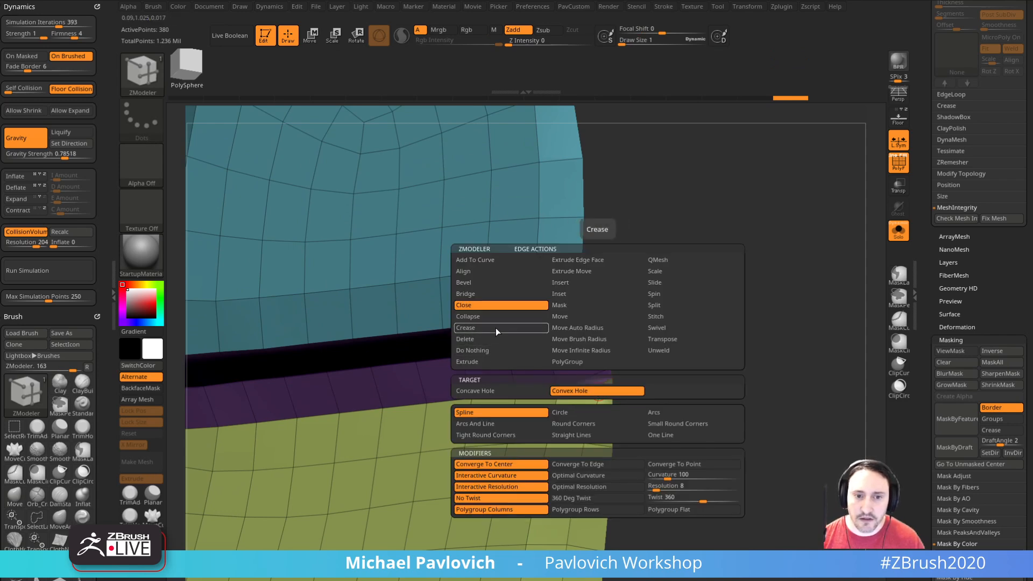
click(484, 317)
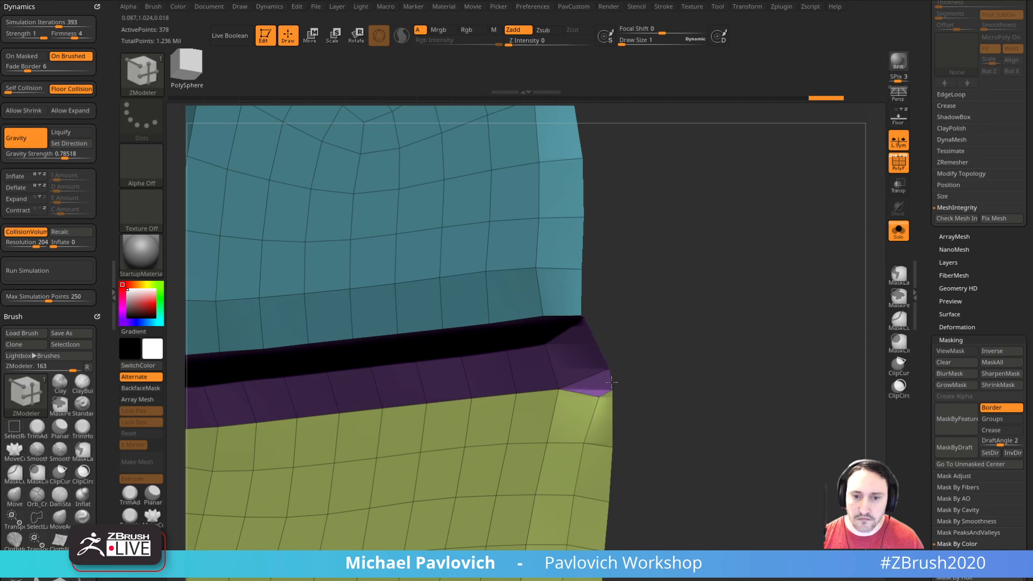
click(584, 392)
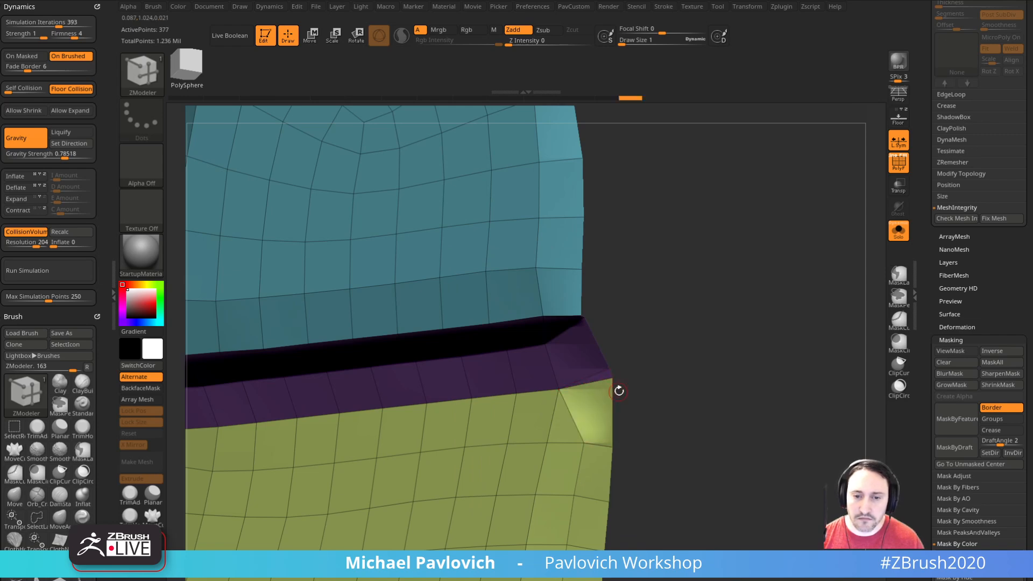
click(611, 374)
Step: Set the draw size to 3 and adjust the cleaned-up corner with the Move brush
key(s)
mouse_move(638, 388)
mouse_down()
mouse_move(622, 378)
mouse_move(662, 363)
mouse_move(666, 307)
mouse_move(631, 325)
mouse_up()
key(b)
key(m)
key(v)
mouse_move(654, 289)
mouse_down()
mouse_move(753, 293)
mouse_move(664, 266)
mouse_up()
Step: Collapse the surplus edges at the opposite corner of the connecting step with ZModeler
key(b)
key(z)
key(m)
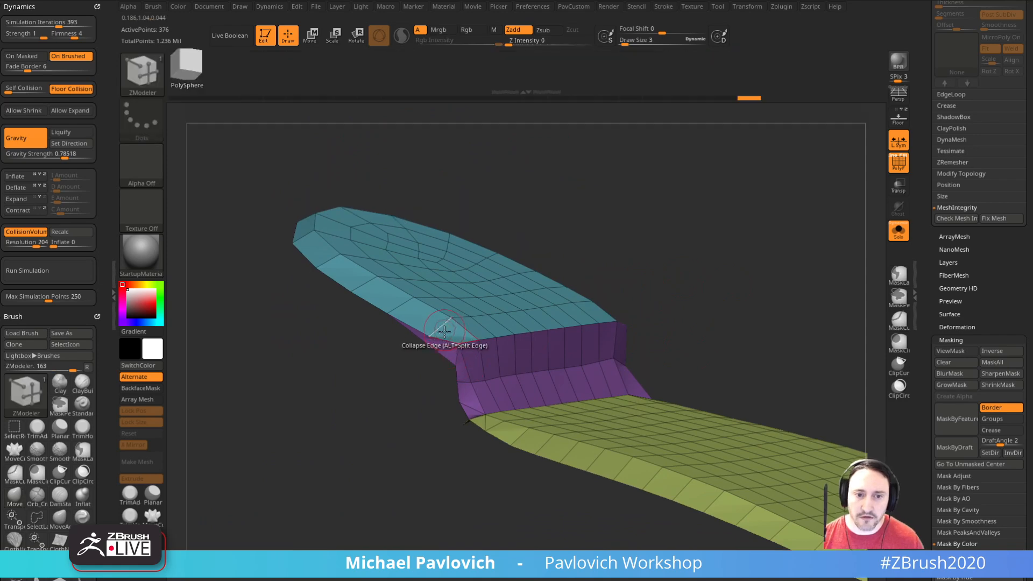
key(space)
click(328, 226)
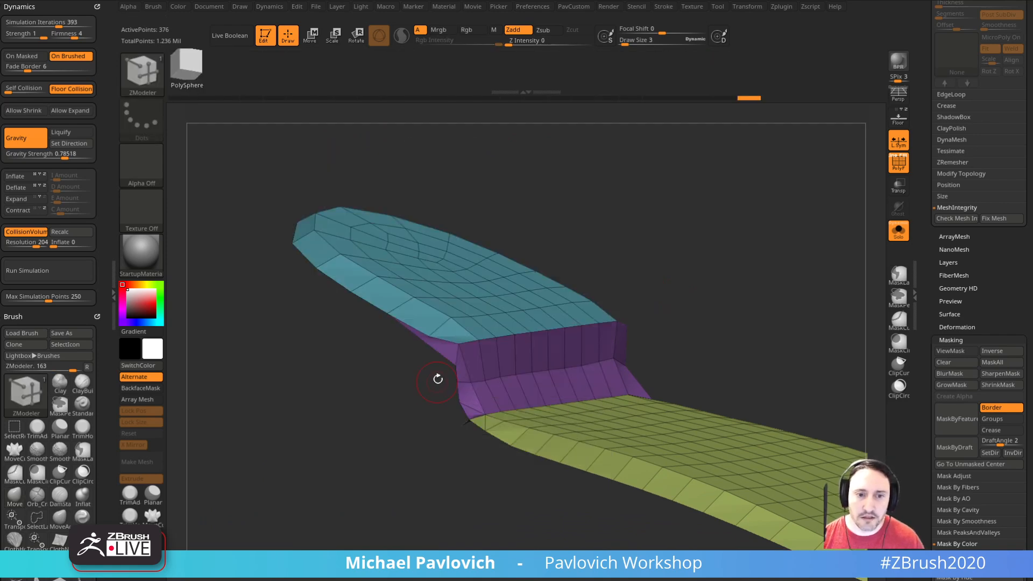
drag(396, 422, 436, 440)
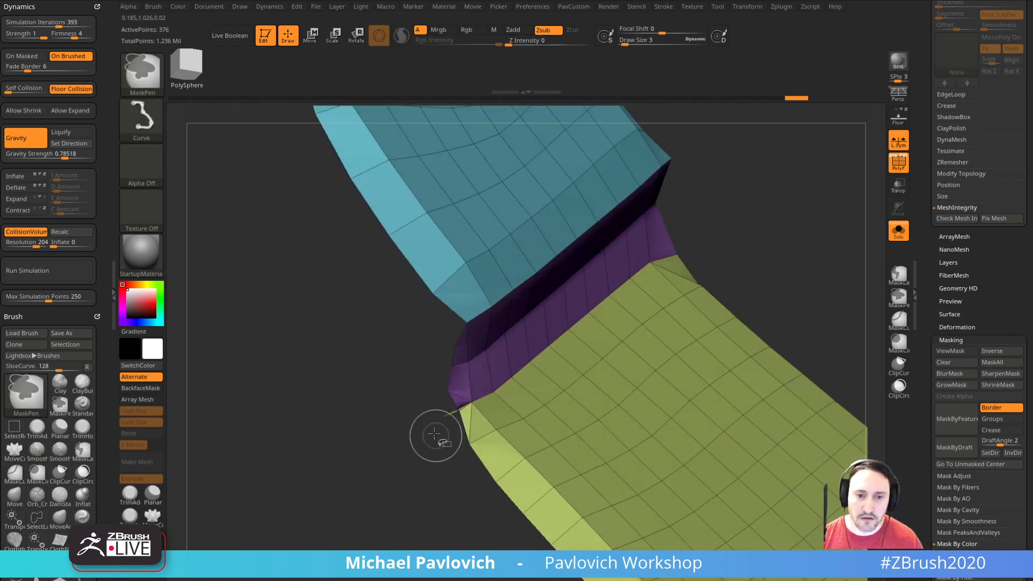
ctrl+shift+drag(417, 395, 461, 437)
key(1)
click(770, 228)
shift+drag(769, 230, 776, 248)
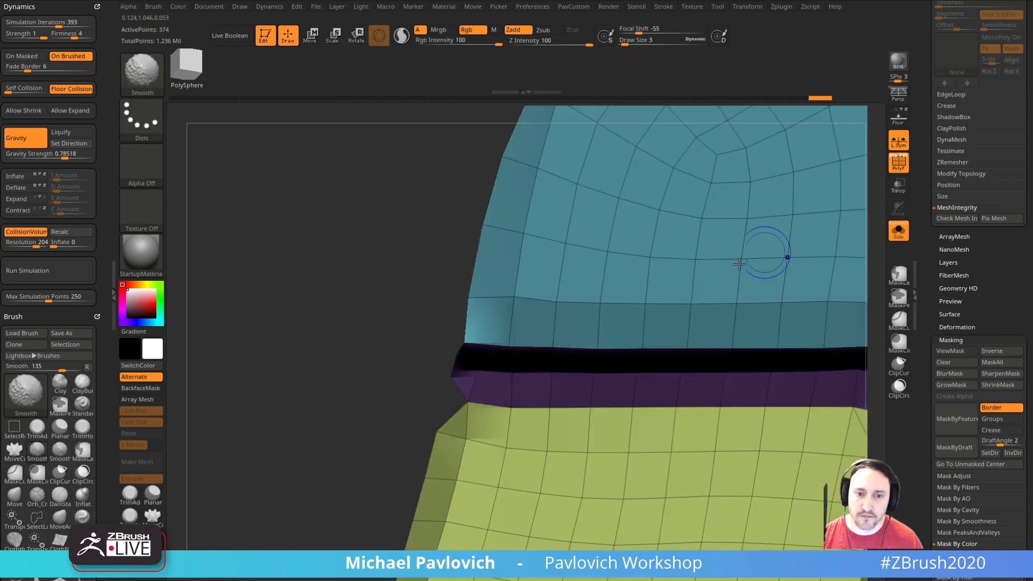
Step: Pull the points at that corner of the connecting step outward with the Move brush
key(b)
key(m)
key(v)
drag(466, 383, 437, 369)
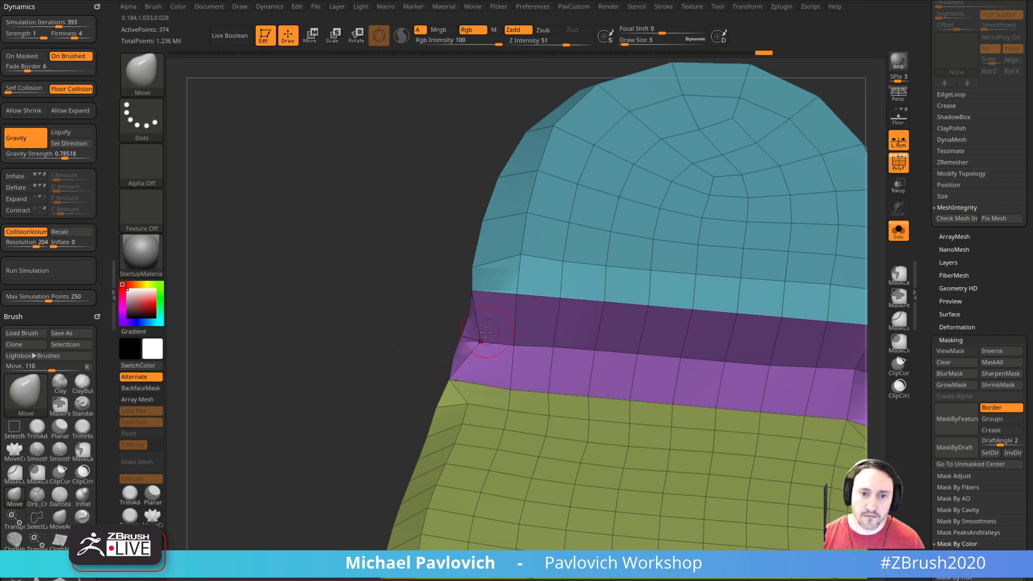
alt+drag(434, 342, 451, 349)
Step: Collapse the leftover short edges along the outer side of the connecting step with ZModeler
key(b)
key(z)
key(m)
key(space)
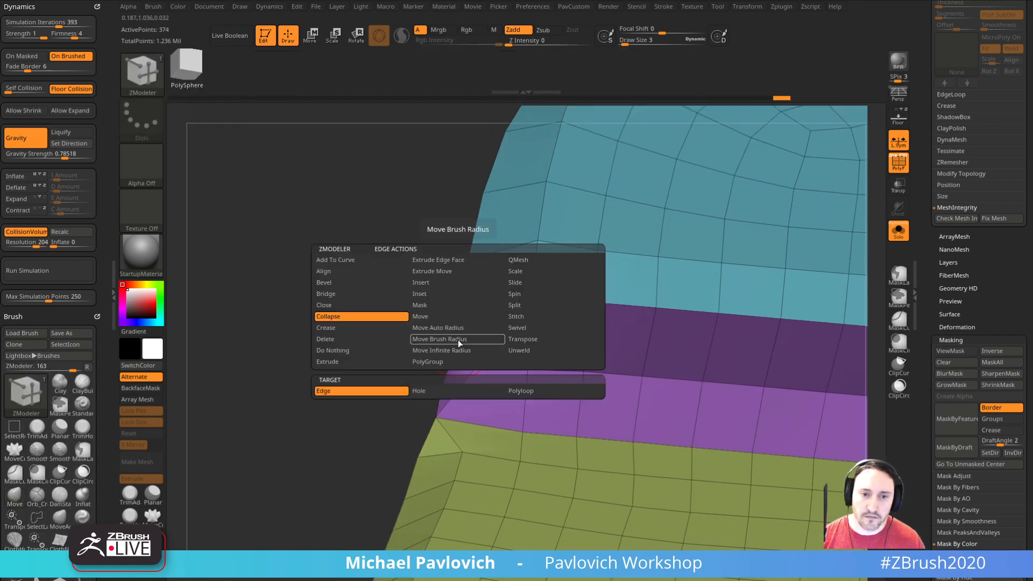
click(375, 319)
click(451, 366)
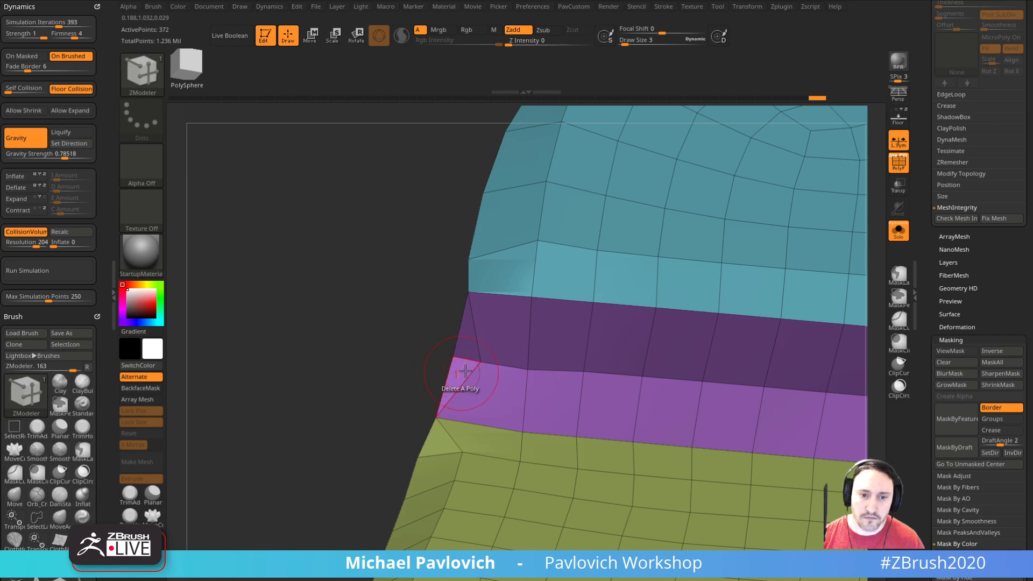
click(467, 360)
Step: Mask everything except the heel polygroup, center the gizmo on it, and scale the heel surface flat
alt+drag(399, 382, 302, 324)
mouse_move(758, 332)
mouse_down()
mouse_move(765, 307)
mouse_move(745, 307)
mouse_move(811, 323)
mouse_move(745, 344)
mouse_move(771, 323)
mouse_up()
key(w)
ctrl+click(639, 339)
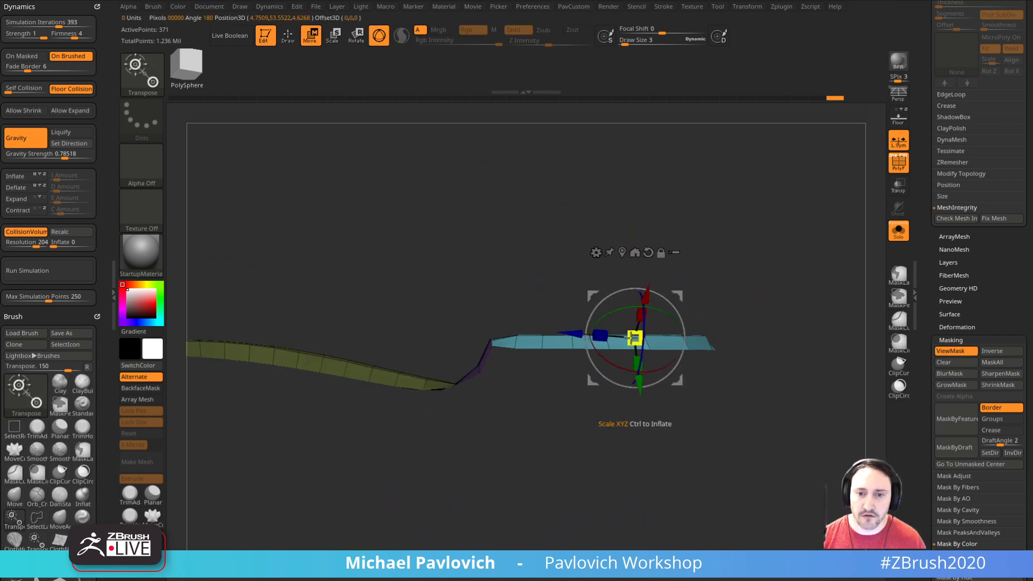
alt+click(622, 253)
alt+drag(573, 291, 518, 279)
alt+drag(538, 313, 507, 312)
mouse_move(522, 278)
mouse_down()
mouse_move(531, 303)
mouse_move(661, 377)
mouse_up()
key(q)
mouse_move(802, 329)
mouse_down()
mouse_move(812, 336)
mouse_move(784, 318)
mouse_move(705, 397)
mouse_up()
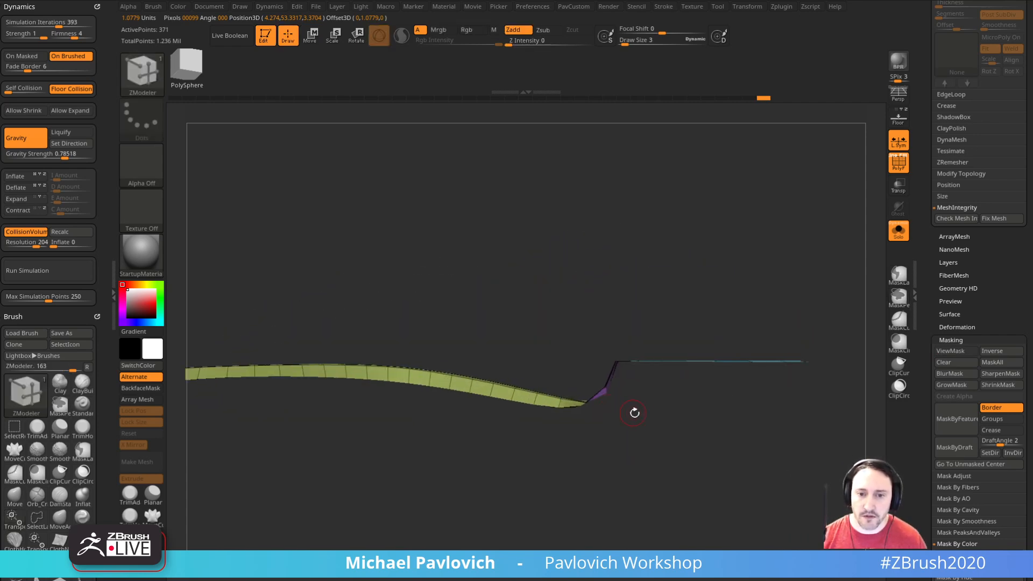
Step: Mask everything except the connecting step's polygroup and flatten it along its slanted plane with the gizmo
drag(627, 410, 625, 425)
key(w)
ctrl+click(577, 404)
alt+drag(608, 366, 610, 450)
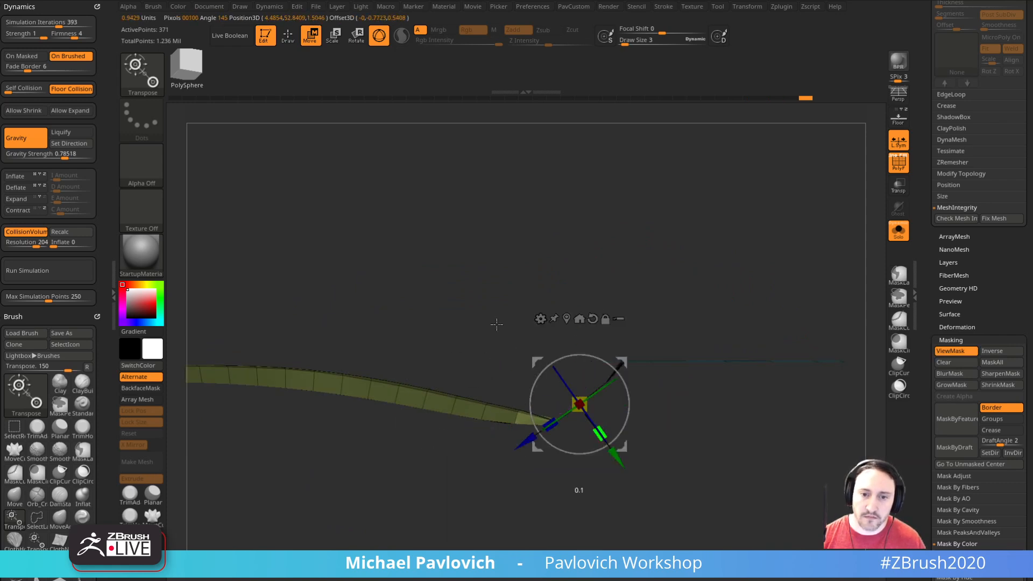
mouse_move(623, 361)
mouse_down()
mouse_move(616, 350)
mouse_move(639, 350)
mouse_move(653, 375)
mouse_move(627, 350)
mouse_up()
key(q)
key(w)
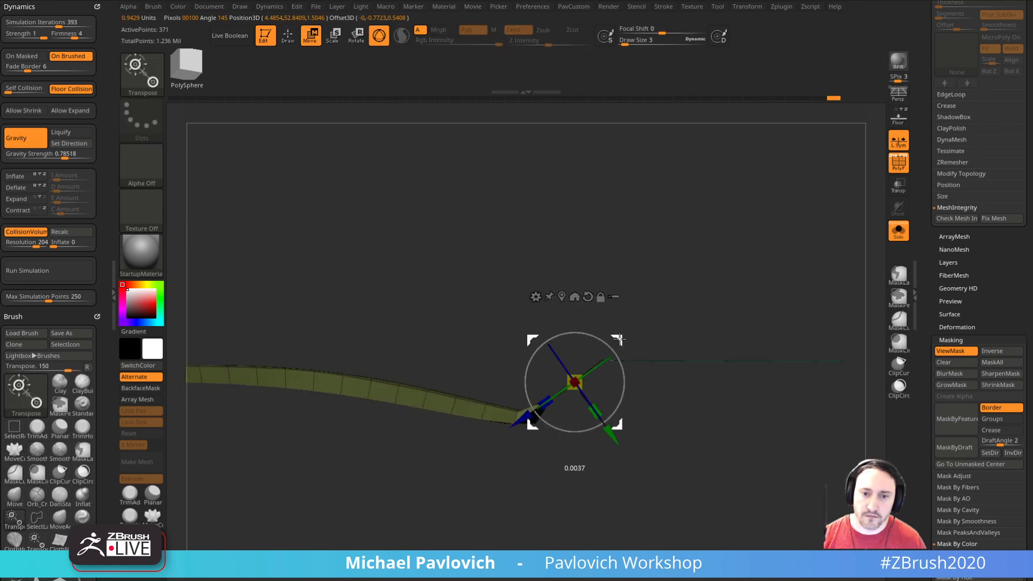
key(q)
drag(660, 312, 654, 329)
Step: ZRemesh the underside again at half density with KeepGroups on, and undo the extra remesh pass
drag(663, 440, 759, 366)
key(f)
key(ctrl+h)
key(space)
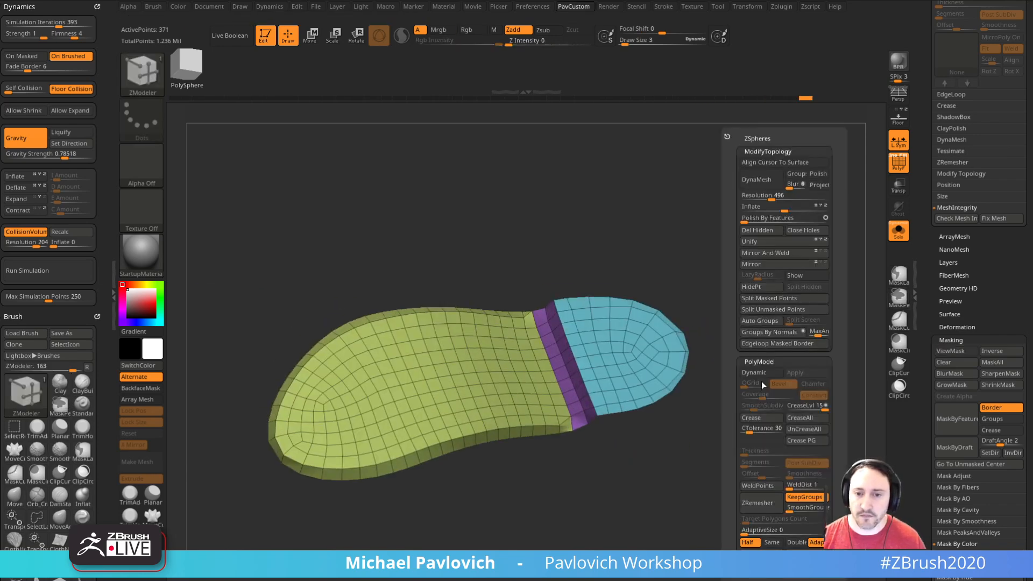
click(766, 502)
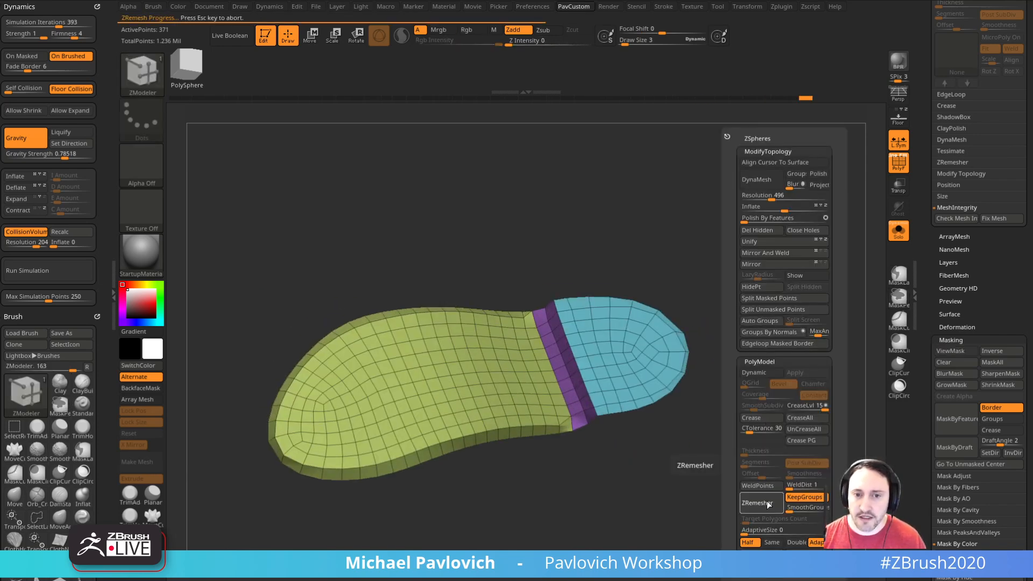
click(770, 502)
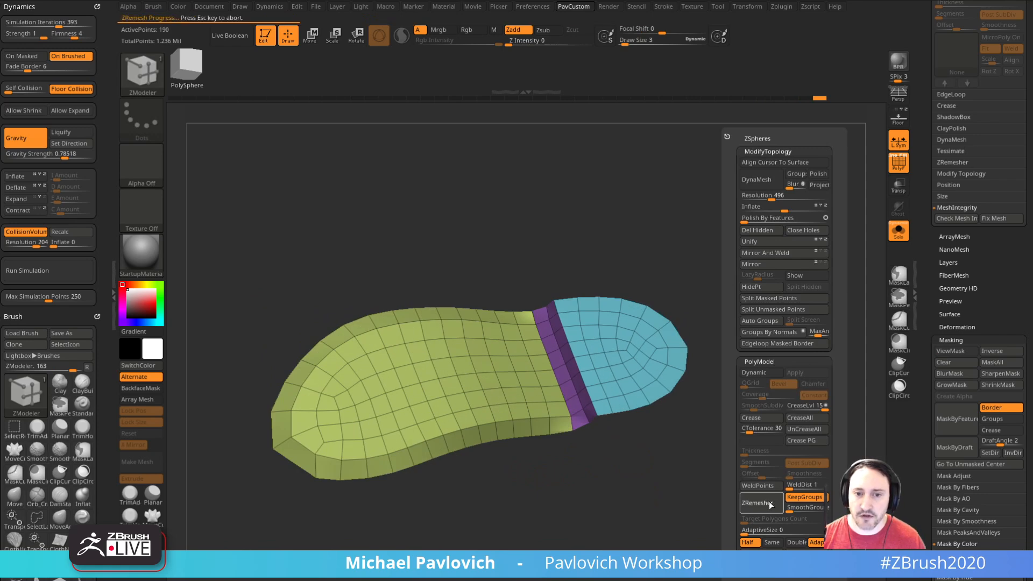
key(ctrl+z)
Step: Turn on mask display, mask the heel and connecting step from the side, and move the unmasked sole slightly up with the gizmo
drag(743, 466, 775, 383)
key(space)
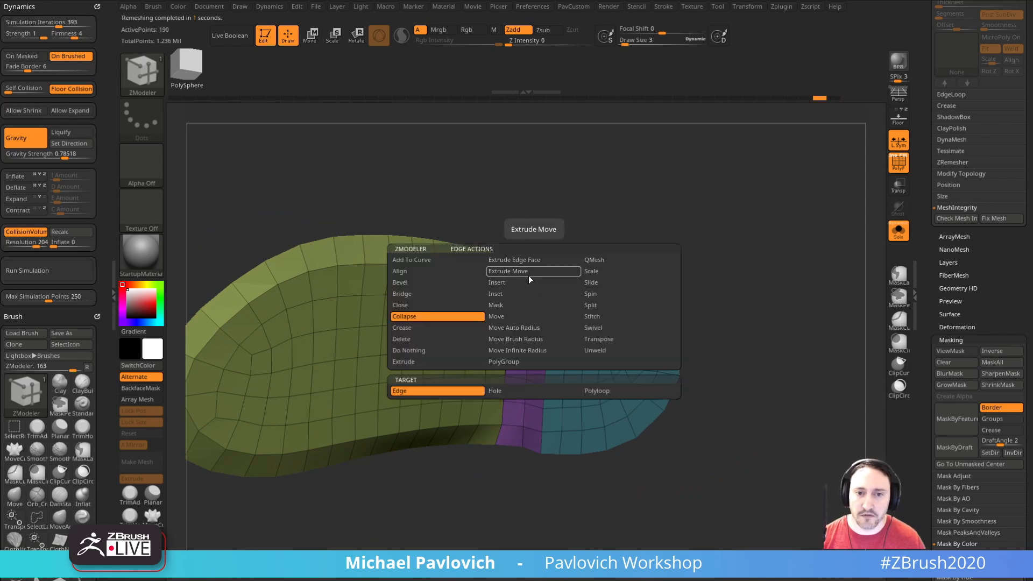
alt+click(535, 280)
drag(699, 271, 749, 227)
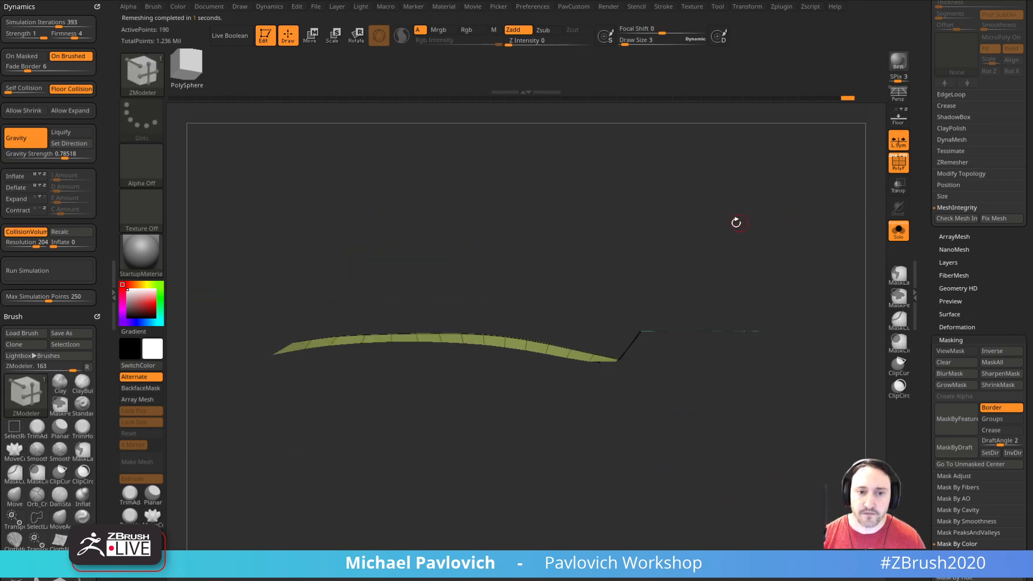
drag(570, 407, 591, 461)
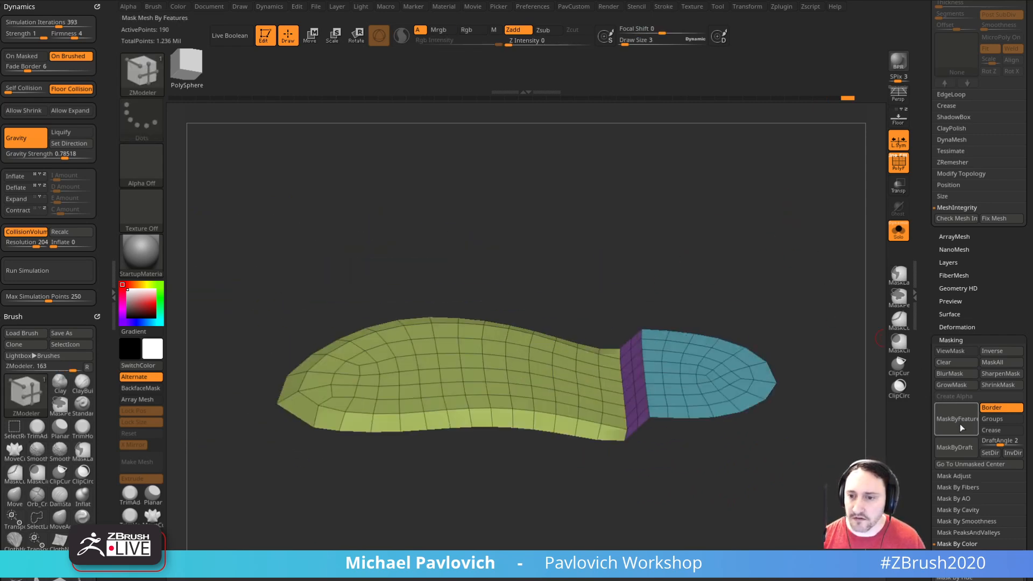
click(956, 351)
mouse_move(657, 277)
mouse_down()
mouse_move(509, 461)
mouse_move(493, 453)
mouse_up()
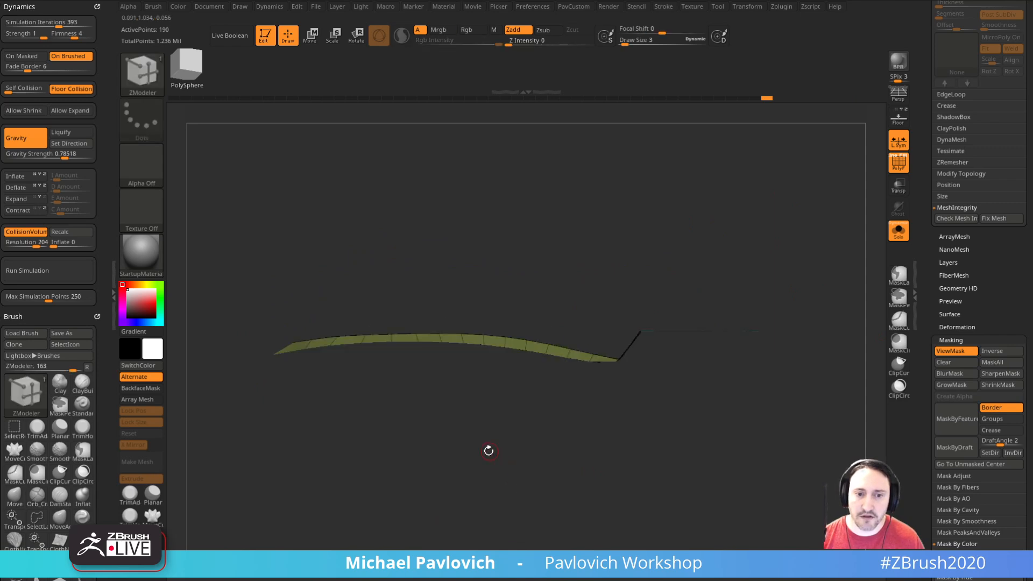
key(w)
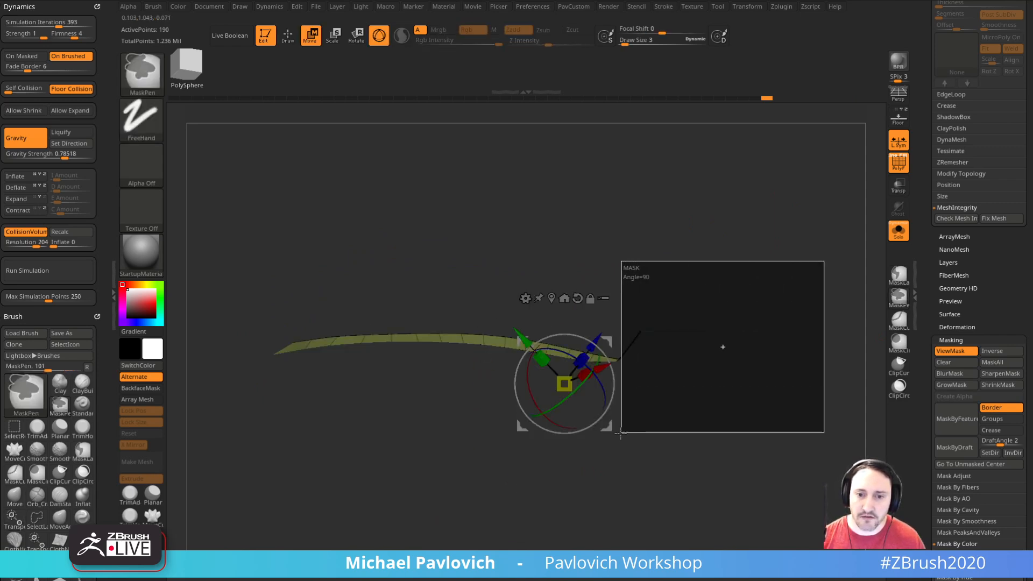
drag(607, 339, 608, 331)
key(q)
Step: Adjust the outer corner where the sole meets the connecting step with the MoveAccu brush
mouse_move(699, 474)
mouse_down()
mouse_move(741, 373)
mouse_move(739, 384)
mouse_up()
mouse_move(726, 420)
mouse_down()
mouse_move(687, 385)
mouse_move(669, 401)
mouse_move(639, 340)
mouse_up()
key(1)
key(s)
drag(639, 334, 636, 315)
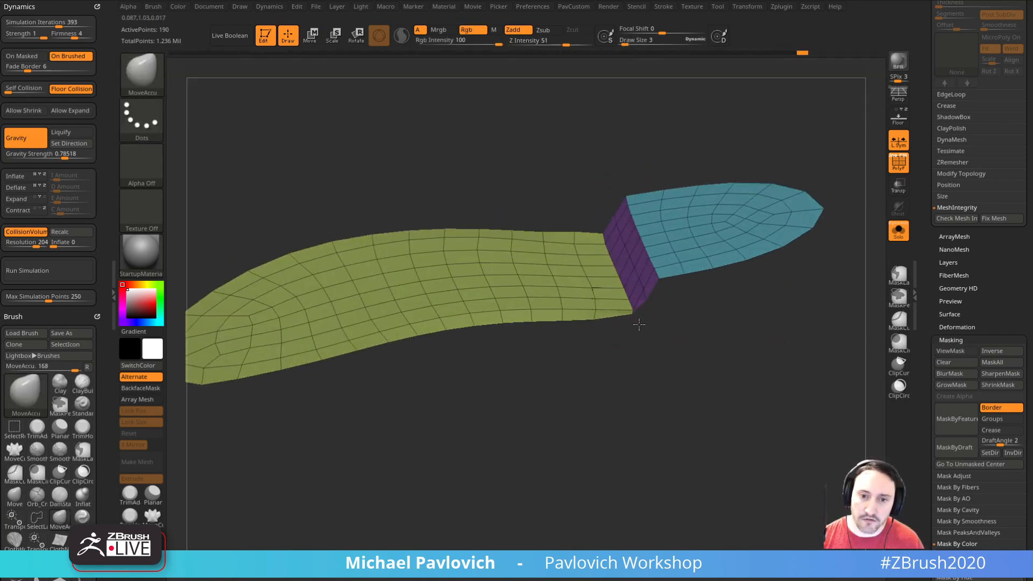
drag(687, 381, 634, 335)
drag(715, 302, 723, 253)
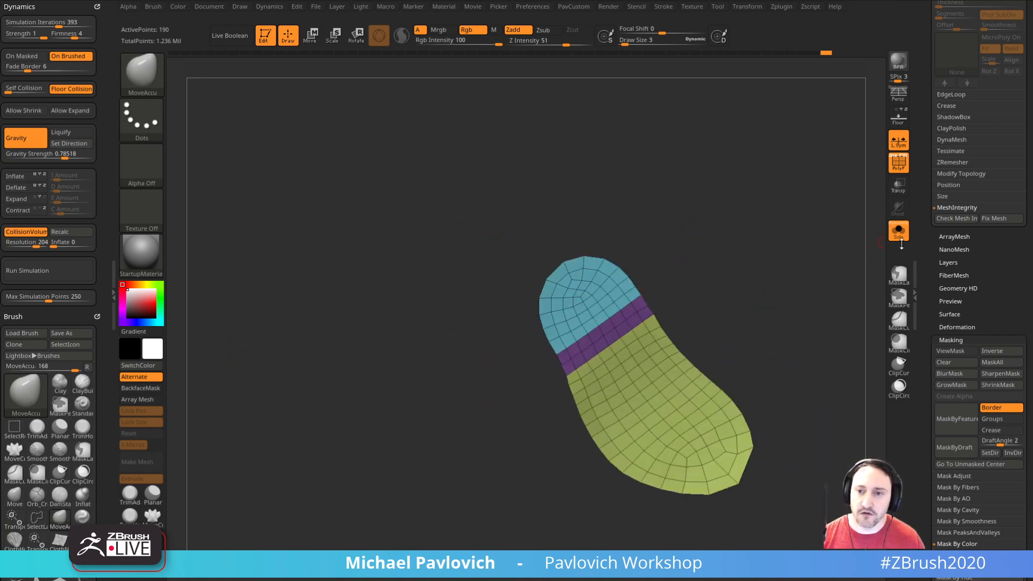
Step: Show all subtools without polyframes and examine how the underside sits beneath the shoe
click(898, 233)
click(898, 164)
drag(756, 212, 757, 348)
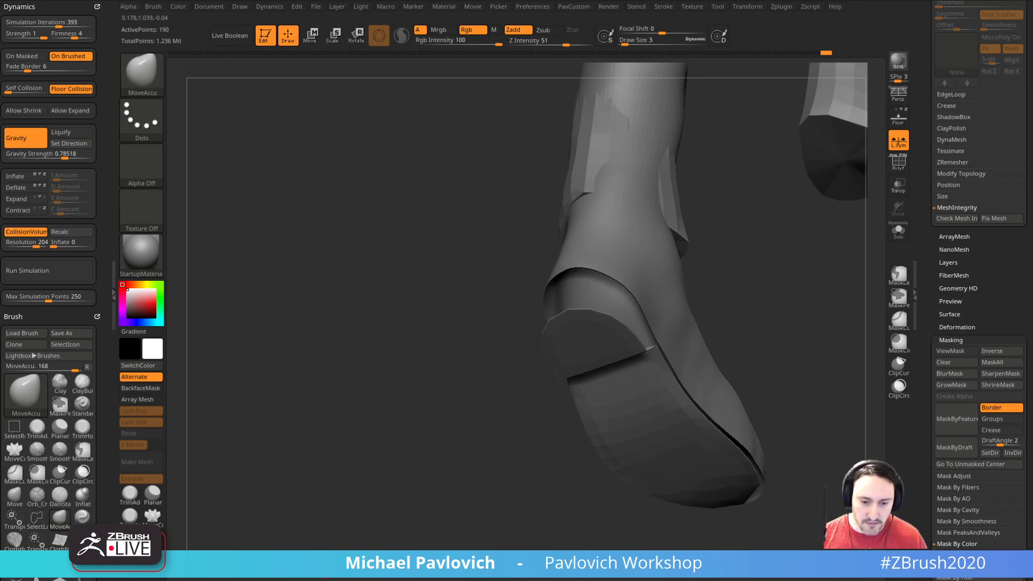
Step: Switch to the browser, look through the ArtStation portfolio, open the Boot ZBrush tutorial, and return to ZBrush
drag(691, 580, 721, 56)
click(138, 76)
click(289, 76)
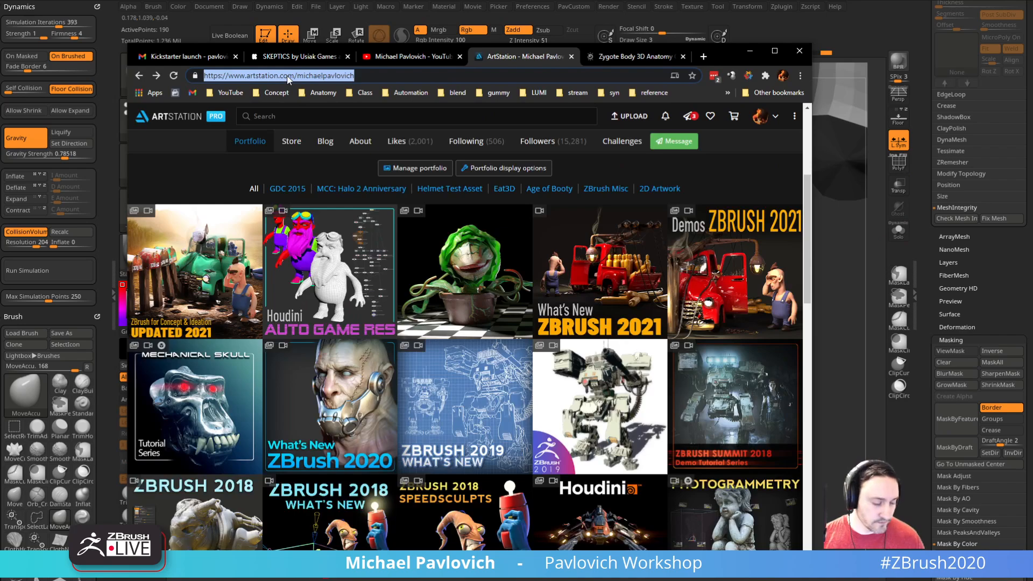
scroll(364, 273, down, 10)
scroll(363, 273, down, 3)
scroll(364, 274, up, 5)
scroll(363, 279, down, 8)
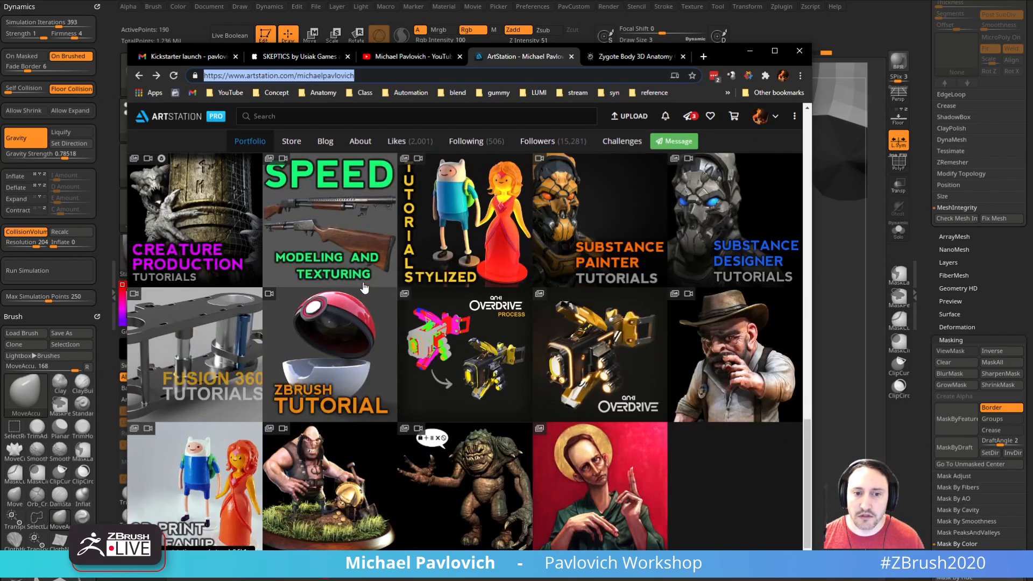
scroll(364, 288, up, 5)
click(694, 342)
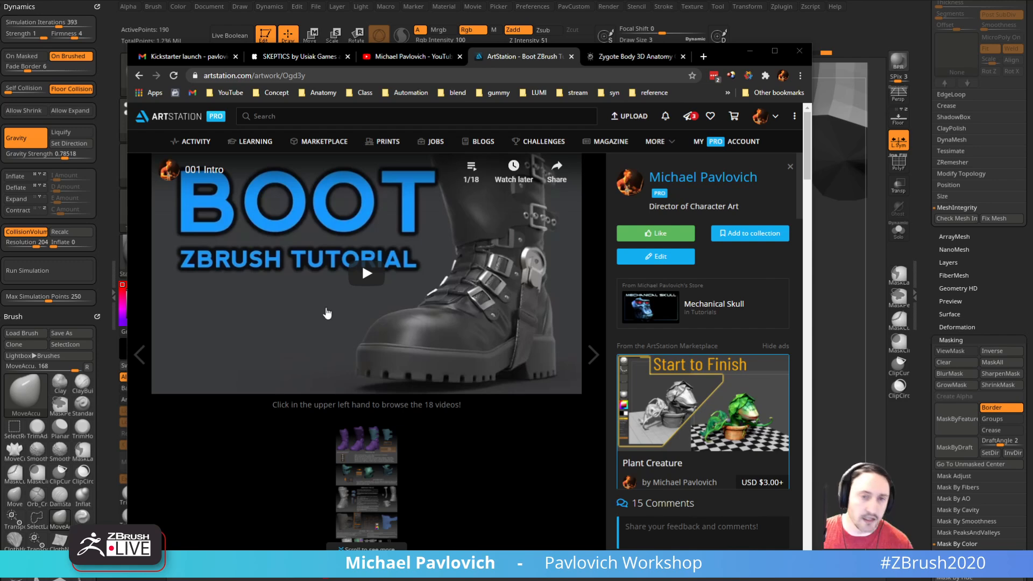
click(750, 51)
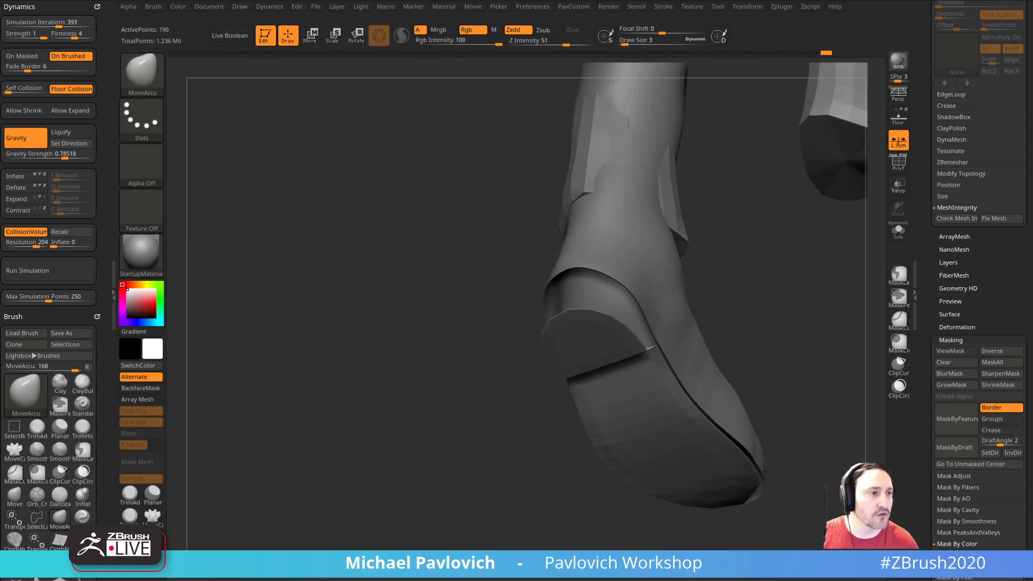
Step: Show polyframes and thicken the sole underside with ZModeler's Extrude on All Polygons
drag(422, 341, 855, 238)
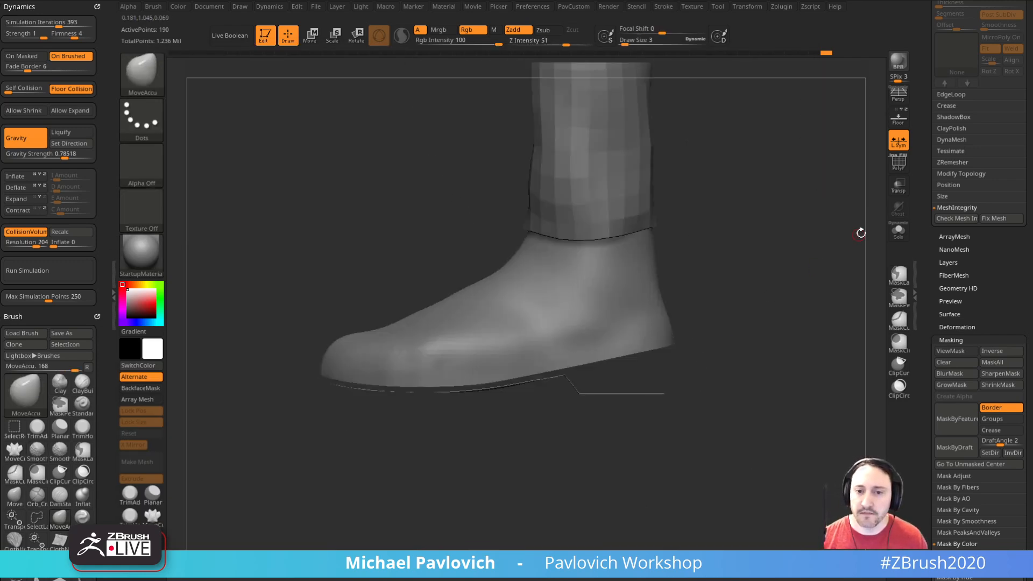
click(898, 162)
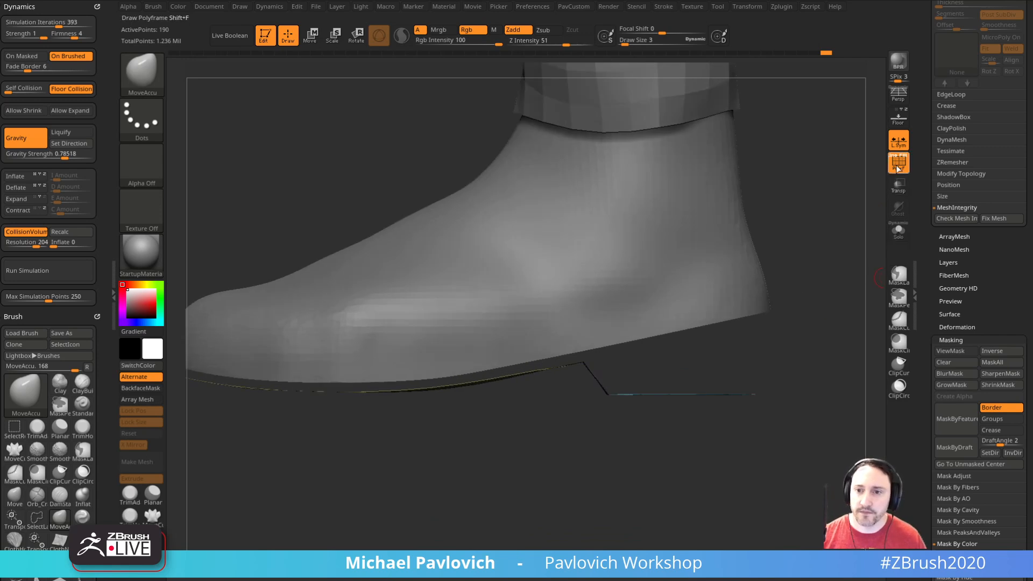
alt+drag(875, 177, 891, 207)
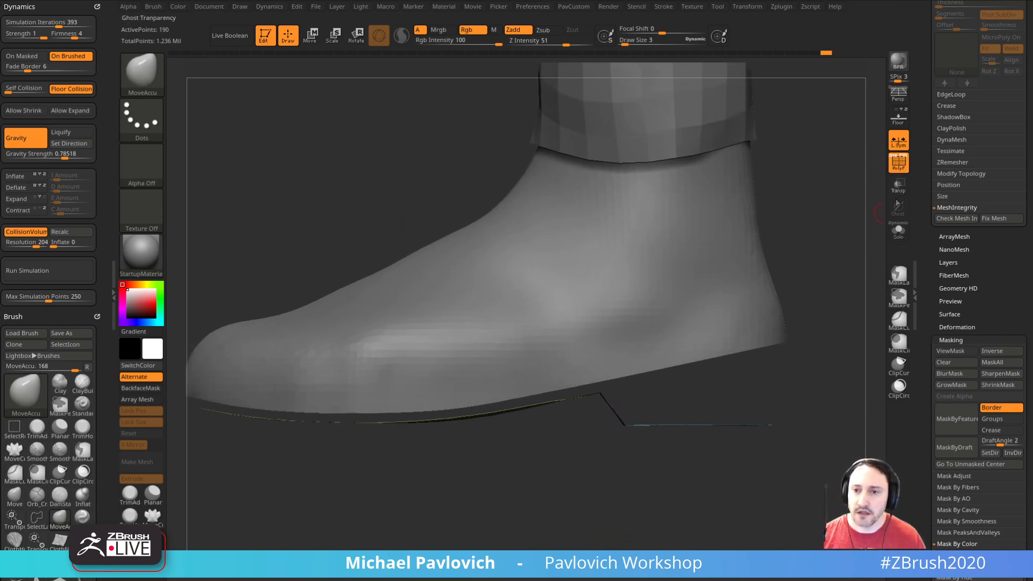
click(900, 229)
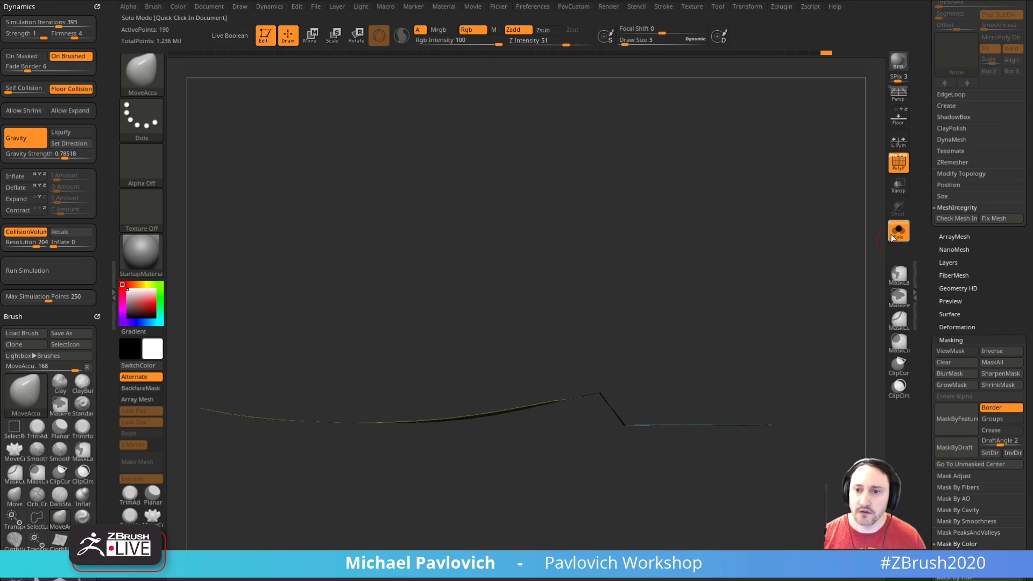
click(895, 235)
mouse_move(841, 210)
mouse_down()
mouse_move(837, 196)
mouse_move(836, 260)
mouse_move(820, 245)
mouse_up()
key(b)
key(z)
key(m)
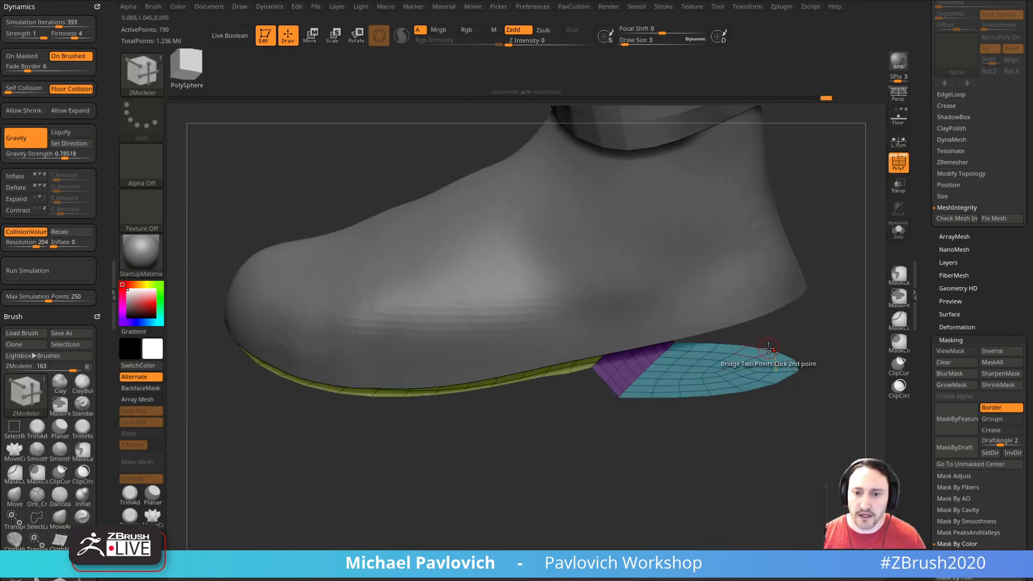
key(space)
click(666, 249)
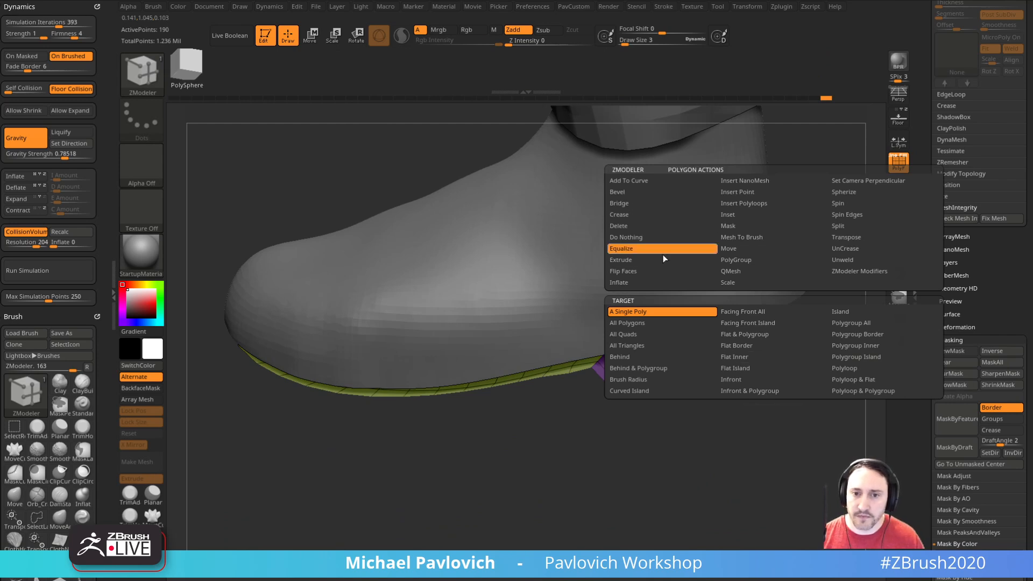
click(665, 259)
click(816, 324)
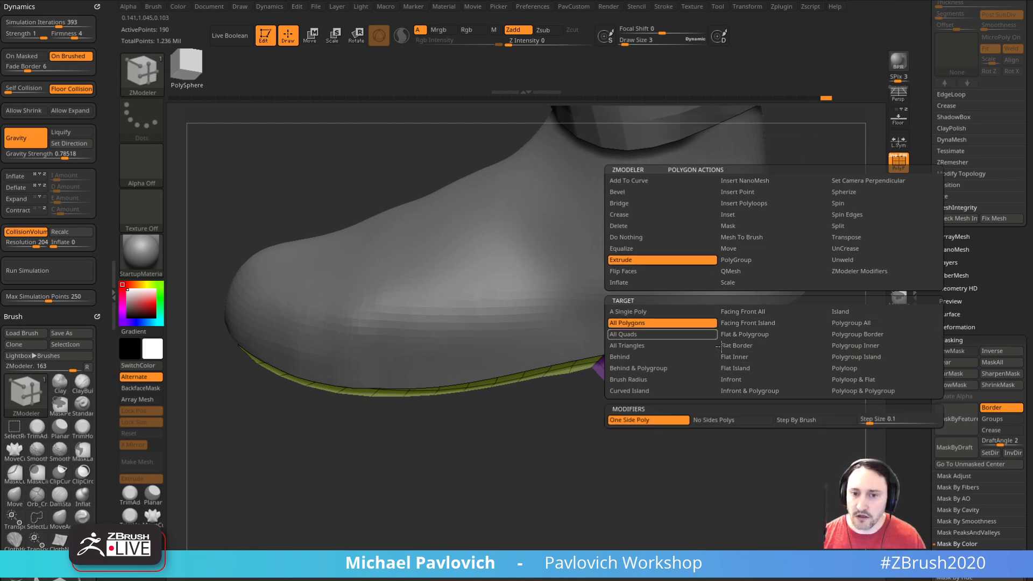
drag(751, 386, 868, 289)
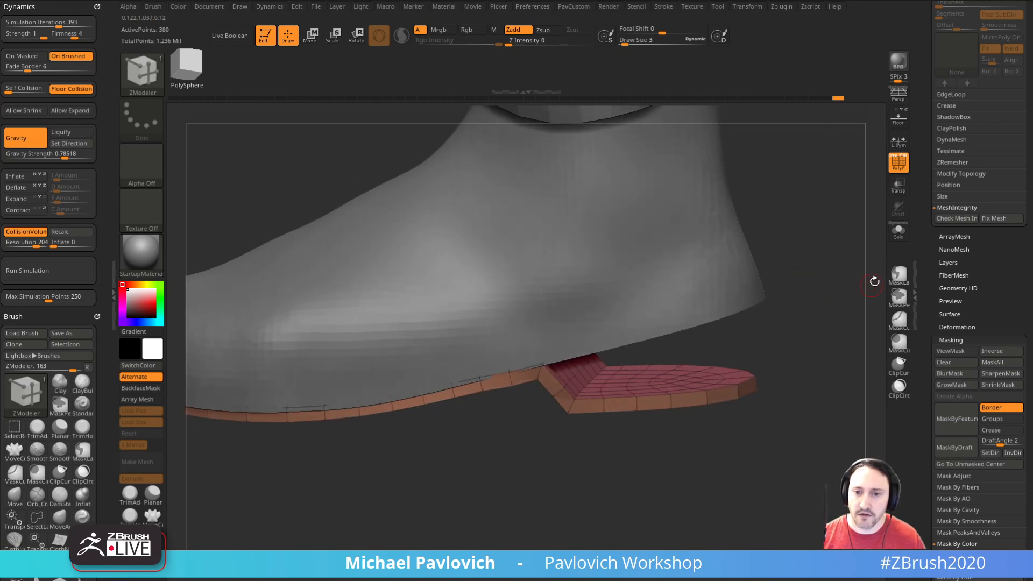
Step: Isolate the sole and raise the heel's upper faces into a block with ZModeler's QMesh on Polygroup All
click(900, 232)
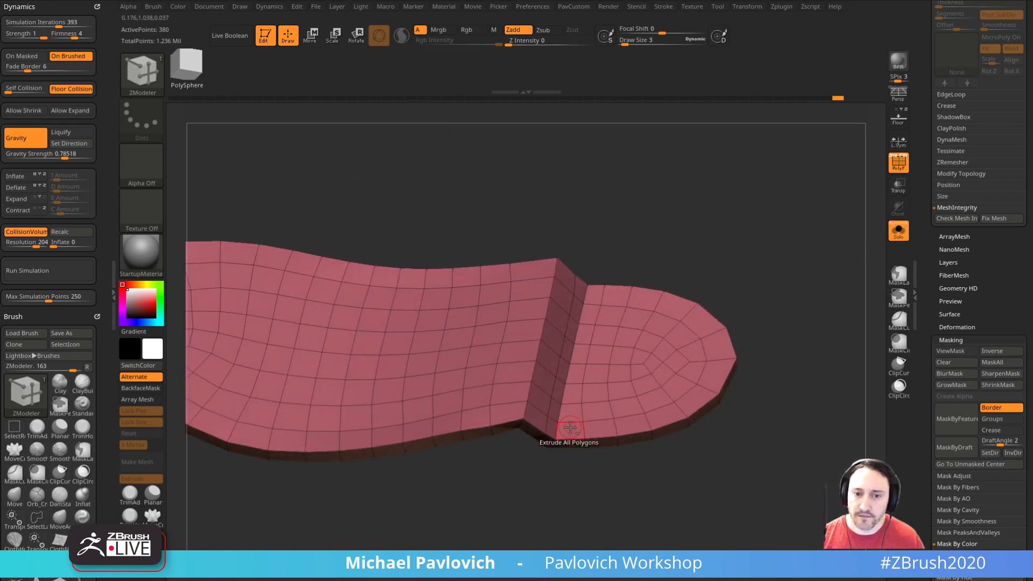
mouse_move(587, 320)
mouse_down()
mouse_move(699, 312)
mouse_move(678, 417)
mouse_move(603, 320)
mouse_move(659, 403)
mouse_up()
drag(628, 361, 658, 392)
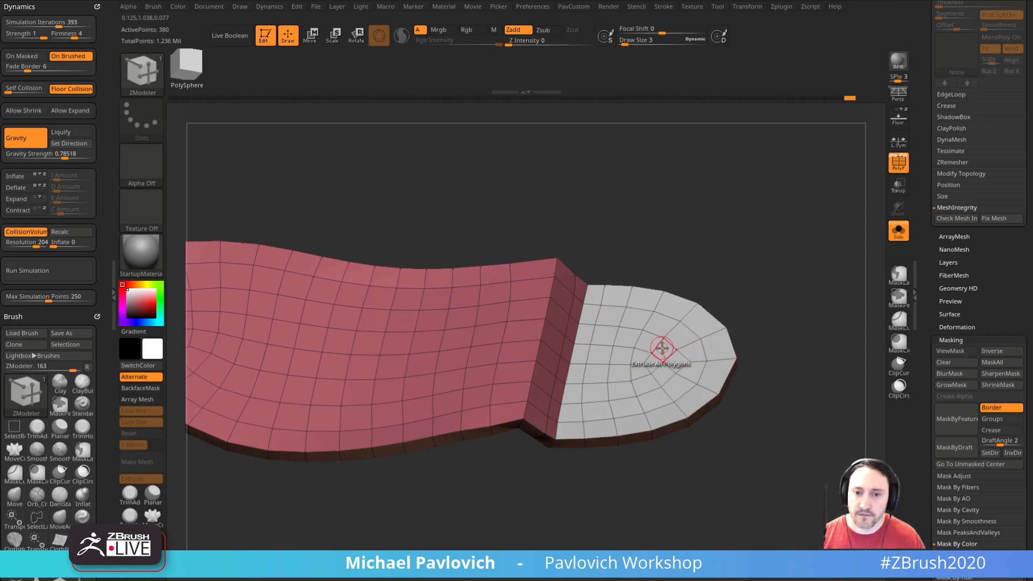
key(space)
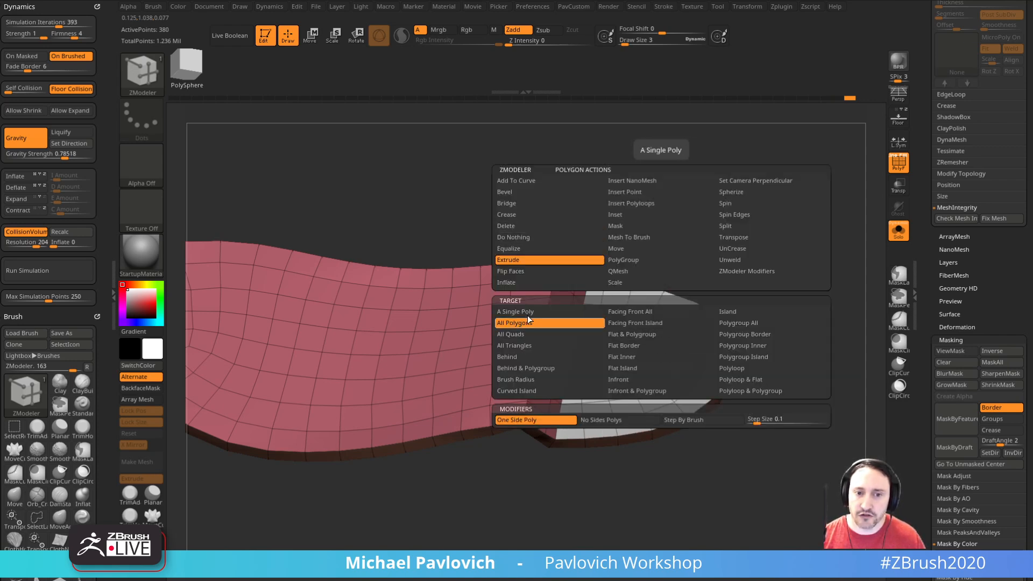
click(615, 282)
click(621, 271)
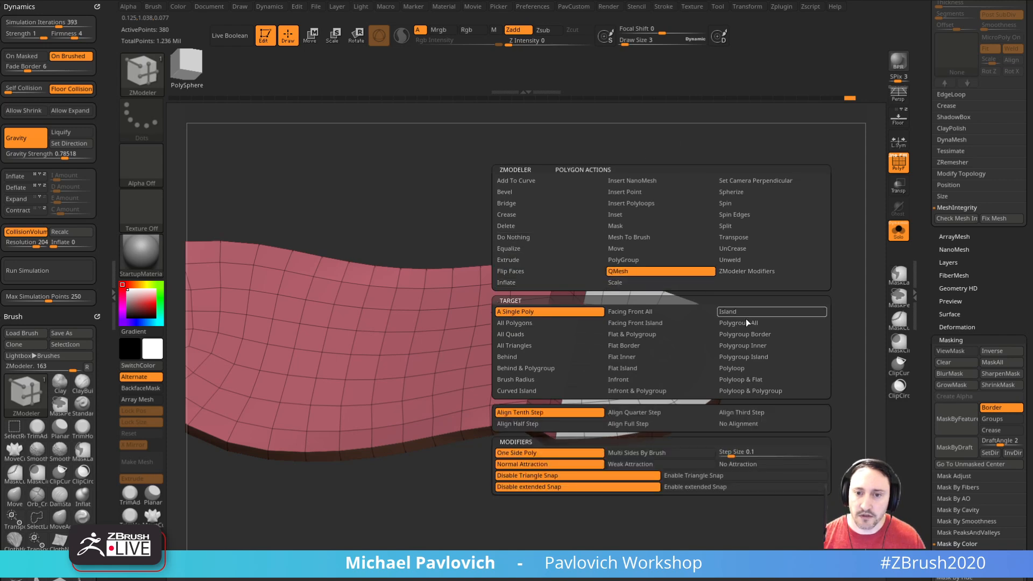
click(756, 323)
drag(807, 312, 805, 287)
drag(607, 366, 599, 350)
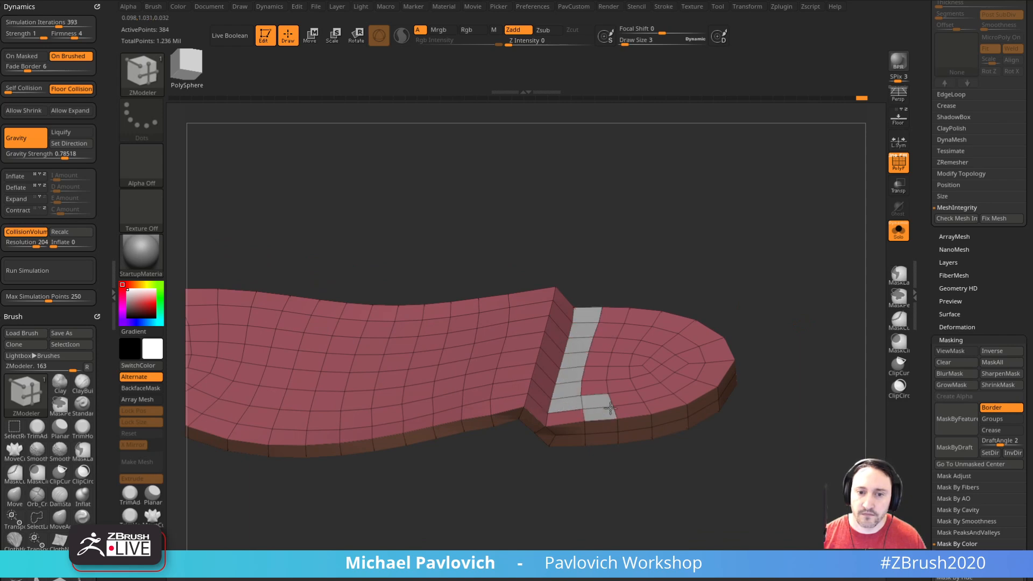
key(ctrl+z)
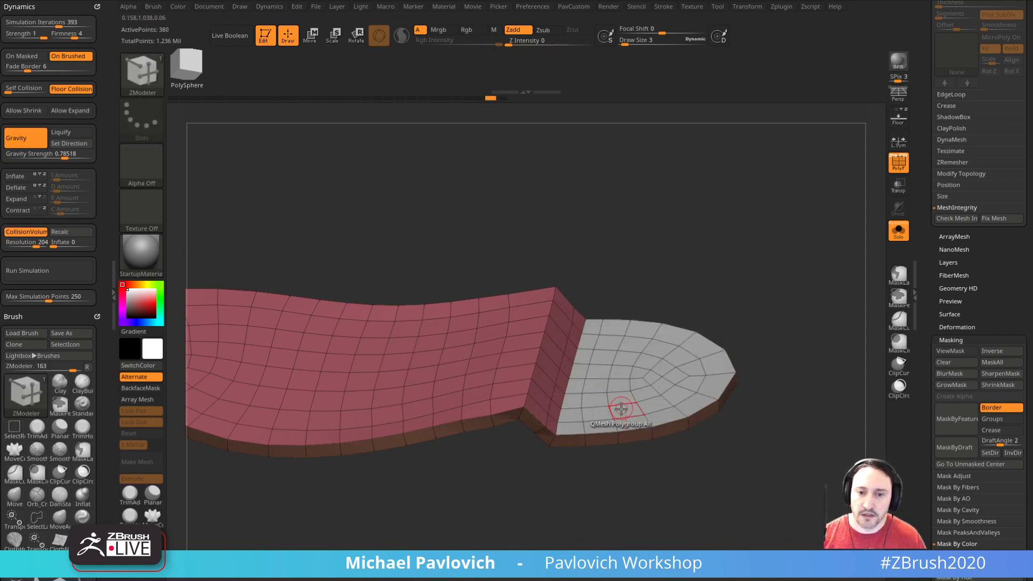
drag(622, 404, 620, 359)
Step: Set the ZModeler edge action to Slide with EdgeLoop Complete as its target
shift+drag(786, 312, 781, 371)
key(space)
click(723, 260)
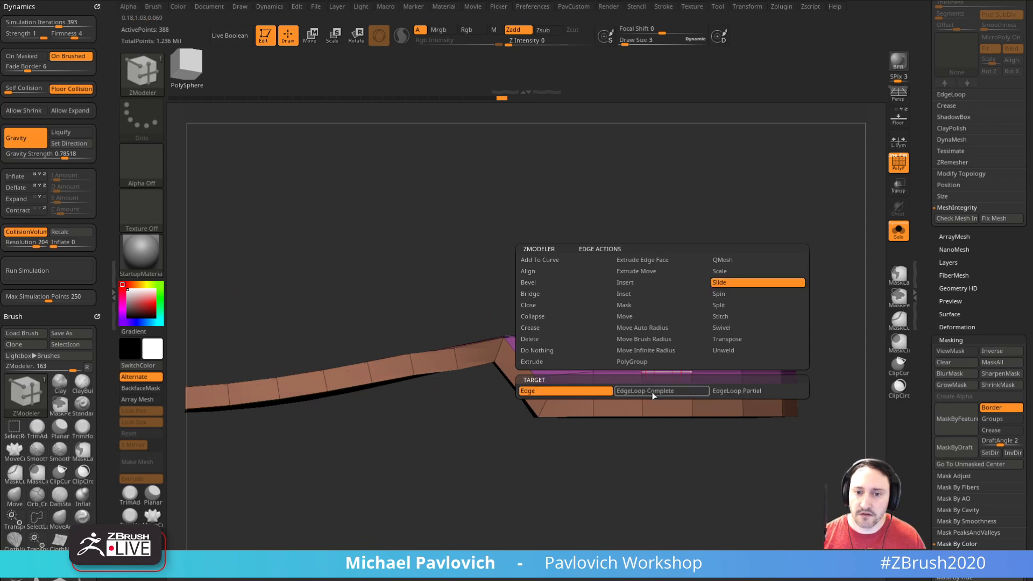
alt+drag(761, 313, 822, 301)
Step: Regroup the sole and heel mesh into polygroups with Groups By Normals
key(2)
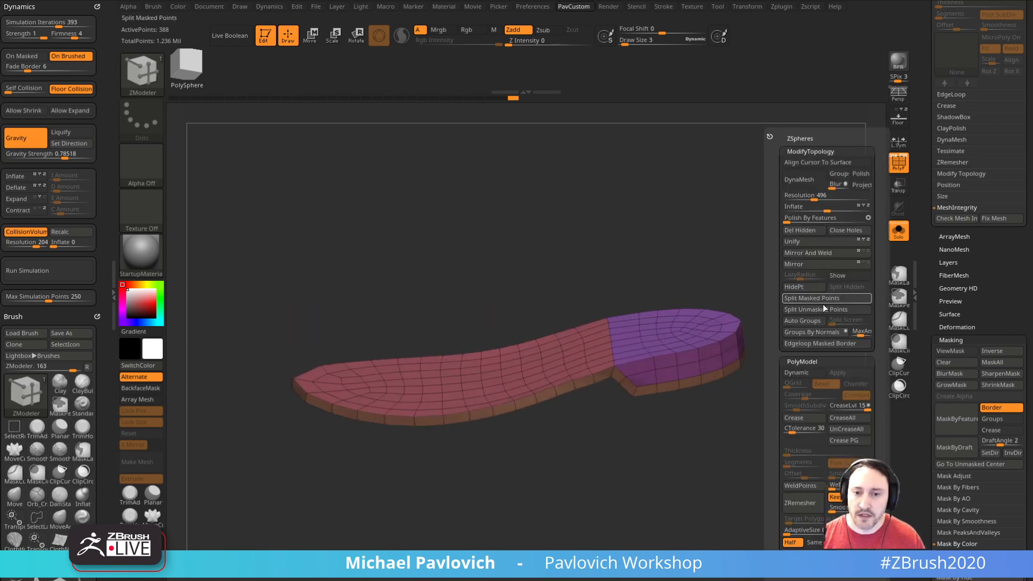
click(811, 332)
mouse_move(805, 356)
mouse_down()
mouse_move(720, 289)
mouse_move(795, 229)
mouse_move(812, 321)
mouse_move(805, 314)
mouse_move(848, 230)
mouse_move(749, 289)
mouse_up()
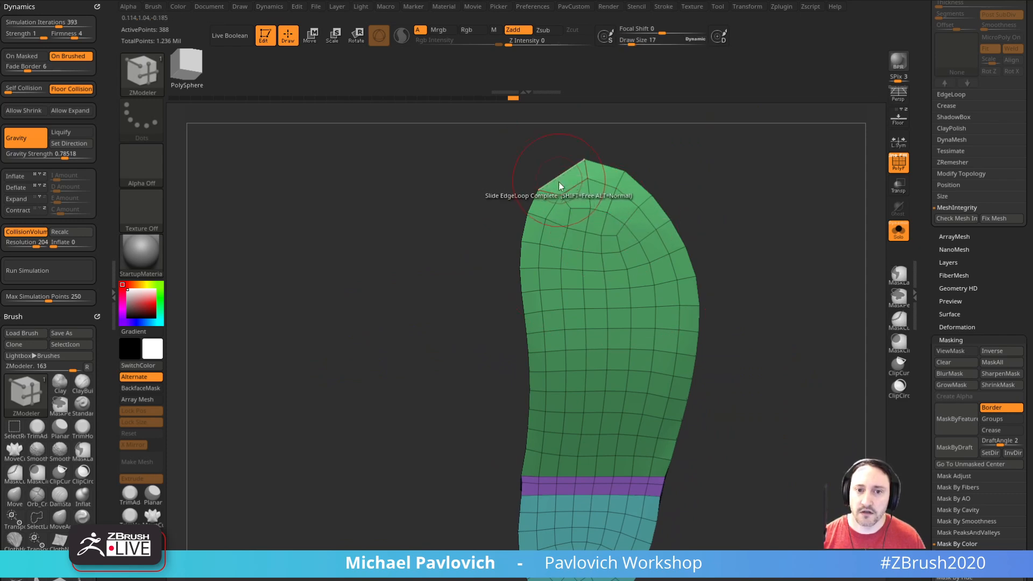
Step: Round out the angular corner of the sole's toe with the Move brush and hide the polyframes
key(b)
key(m)
key(v)
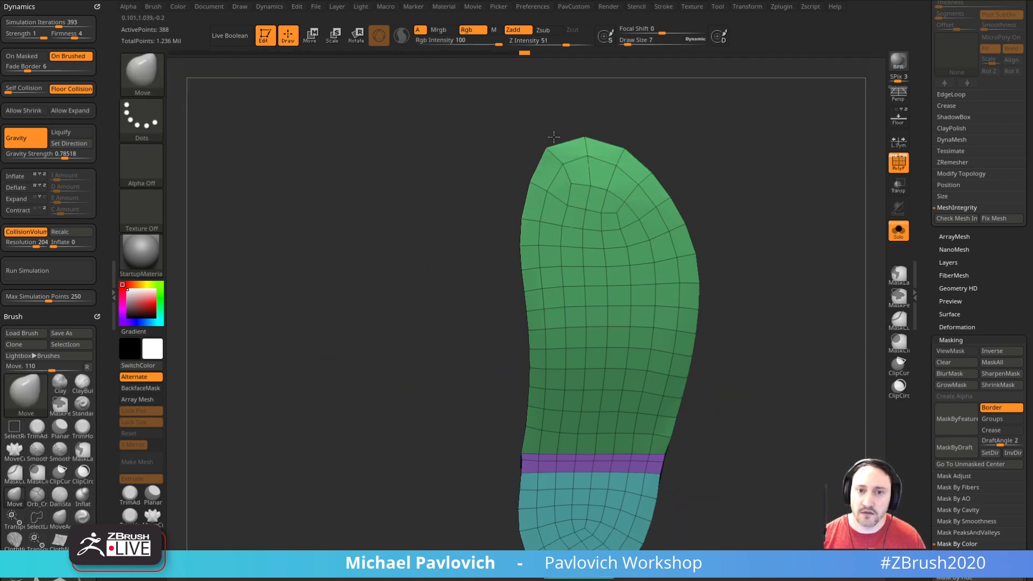
drag(773, 203, 863, 241)
key(shift+f)
drag(832, 173, 841, 240)
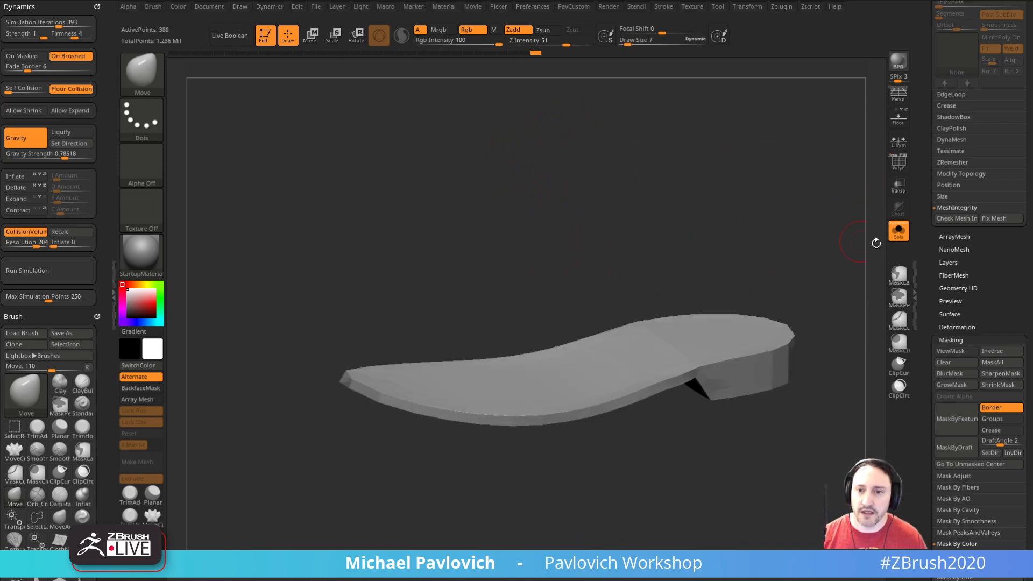
Step: Show all subtools, select the shoe, and pull its heel down toward the heel block with the Move brush
click(891, 236)
drag(833, 333, 781, 317)
alt+click(721, 312)
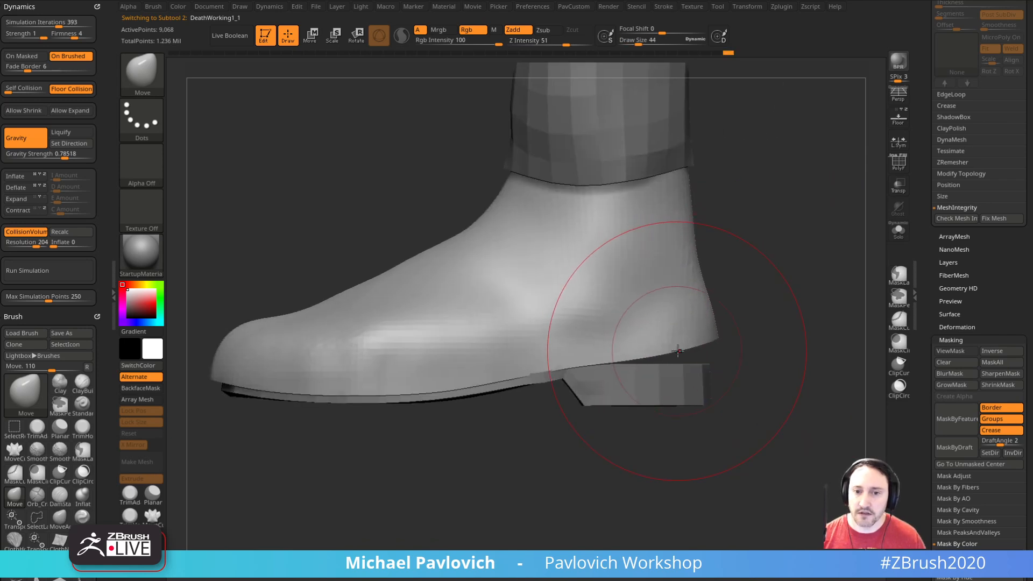
key(s)
drag(704, 348, 744, 340)
drag(648, 395, 695, 398)
shift+right_drag(695, 398, 612, 393)
Step: Select the sole, show its polyframes, center the gizmo on it, and move it about 0.94 units down
alt+click(721, 381)
click(899, 162)
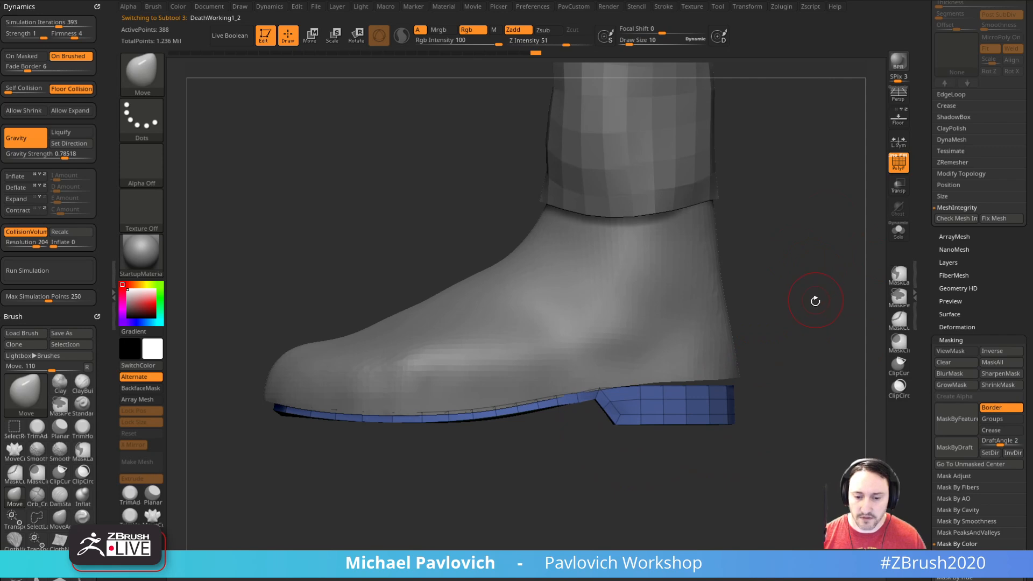
key(w)
click(557, 298)
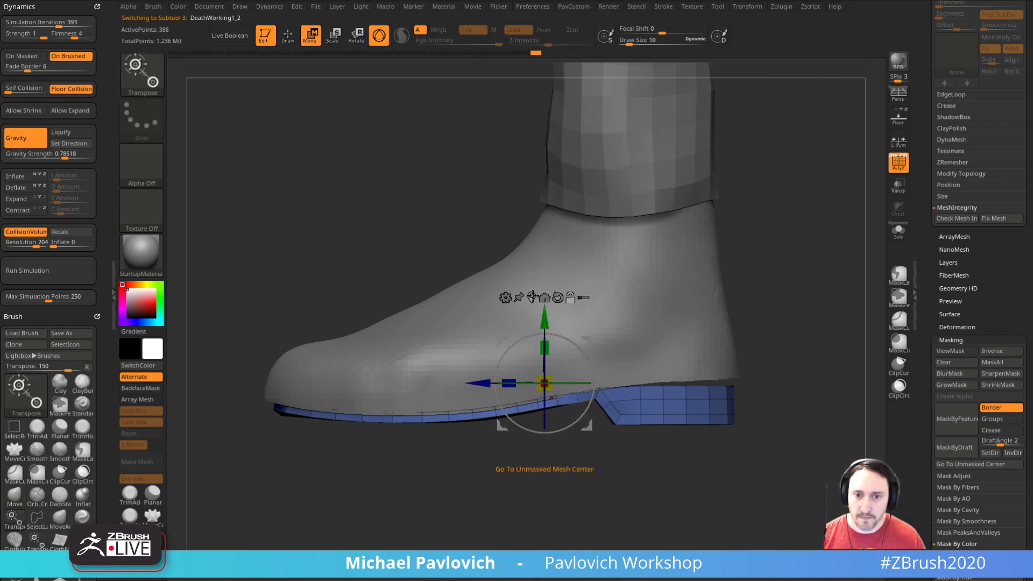
click(531, 298)
drag(508, 341, 508, 345)
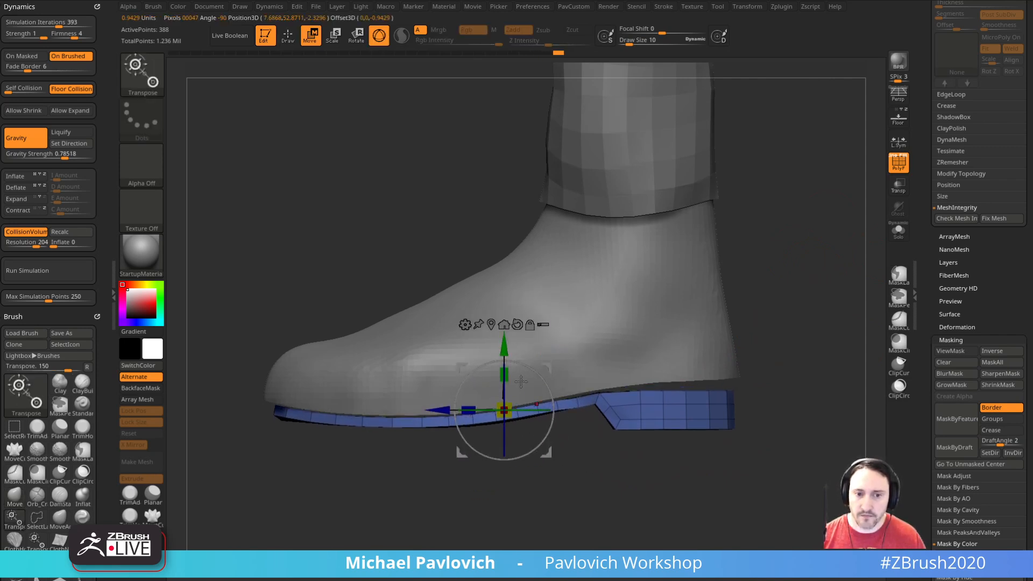
Step: Lengthen the sole with the gizmo so it extends slightly past the shoe's toe and heel
drag(469, 406, 467, 405)
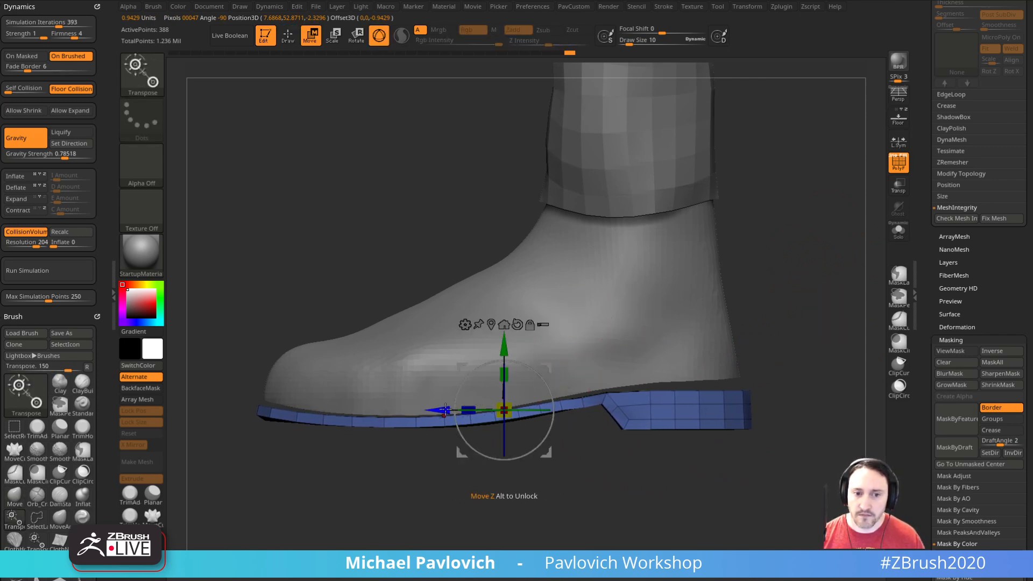
key(q)
ctrl+click(774, 327)
Step: Isolate the sole, adjust its heel block with the ZModeler brush, and show the other subtools again
click(899, 232)
ctrl+right_drag(828, 270, 814, 347)
key(b)
key(z)
key(m)
drag(698, 401, 698, 385)
mouse_move(829, 330)
shift+right_down()
mouse_move(822, 274)
mouse_move(814, 317)
shift+right_up()
click(897, 234)
Step: Reselect the sole and lower it slightly with the gizmo so it sits just beneath the shoe
alt+click(724, 334)
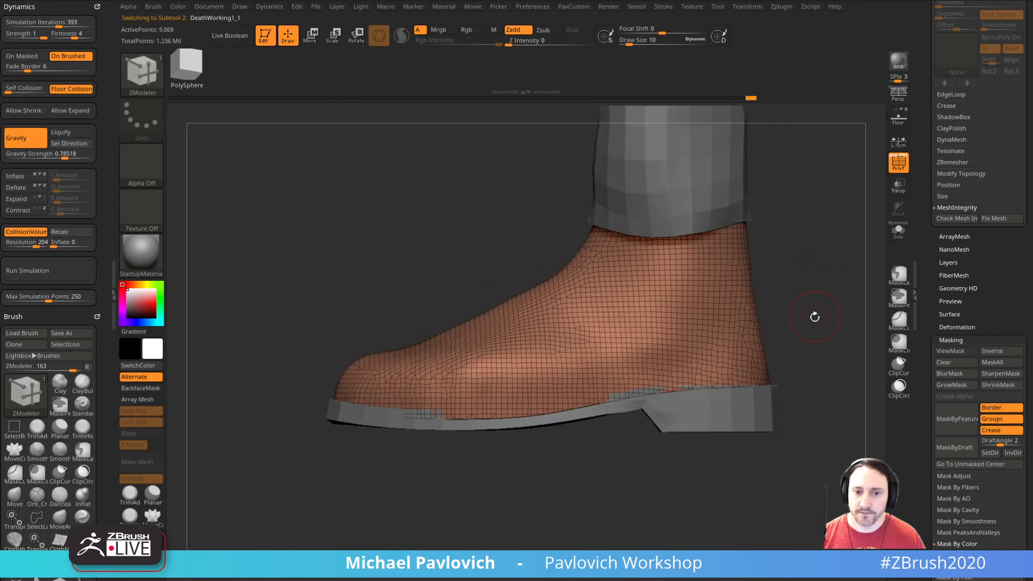
alt+click(715, 418)
key(w)
drag(603, 371, 606, 379)
key(q)
Step: Select the shoe and reshape its heel, sides and toe with the Move brush to follow the sole's outline
alt+click(629, 355)
alt+right_drag(813, 336, 791, 345)
key(s)
drag(784, 348, 792, 350)
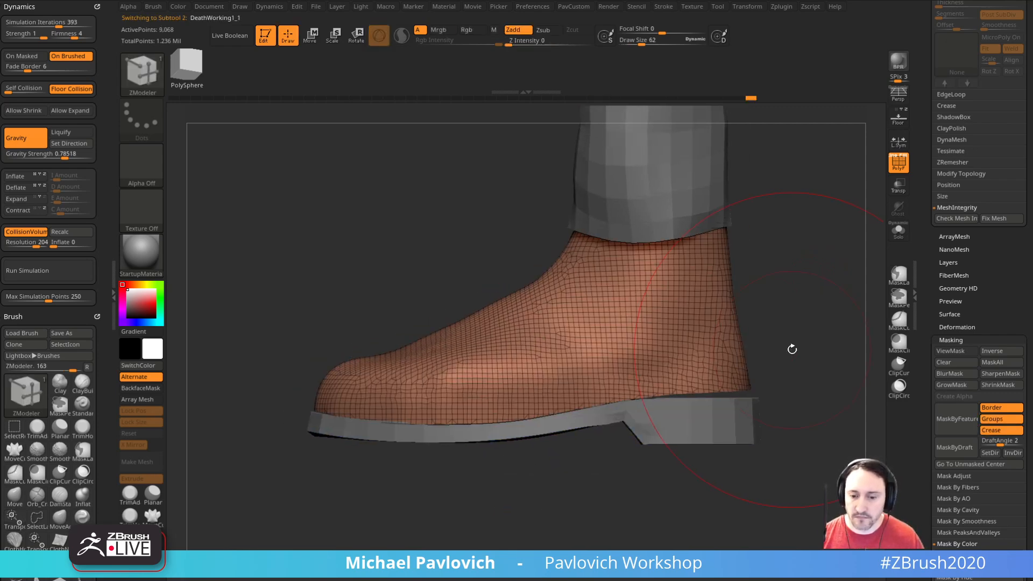
key(b)
key(m)
key(v)
drag(709, 367, 743, 366)
right_drag(768, 340, 350, 355)
drag(669, 366, 723, 366)
drag(634, 374, 686, 376)
right_drag(376, 409, 727, 420)
Step: Isolate the boot and reduce its mesh with repeated ZRemesher passes using the Half setting
mouse_move(812, 318)
right_down()
mouse_move(770, 362)
mouse_move(813, 328)
right_up()
click(898, 232)
mouse_move(810, 286)
right_down()
mouse_move(804, 261)
mouse_move(821, 284)
right_up()
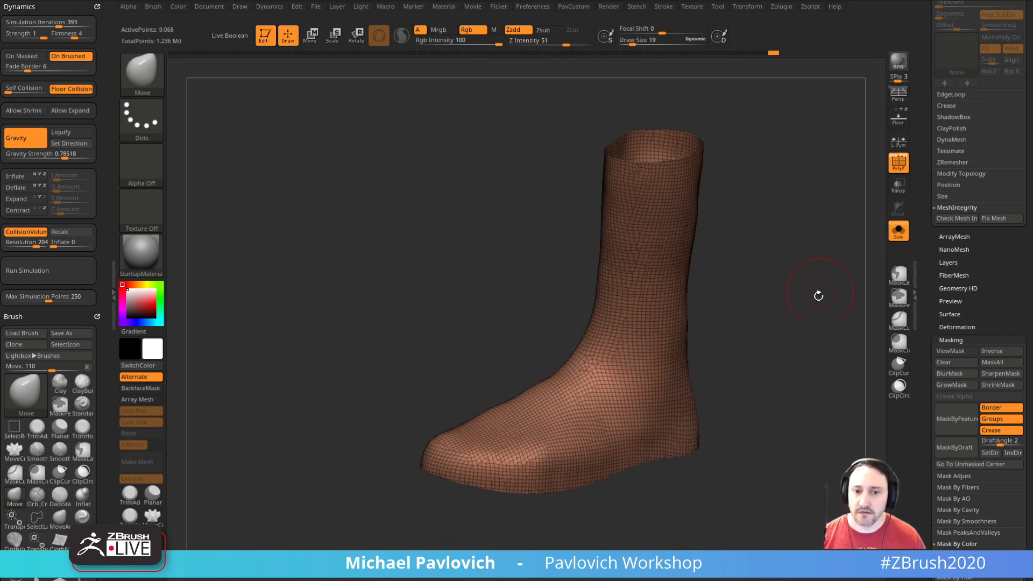
key(2)
click(804, 504)
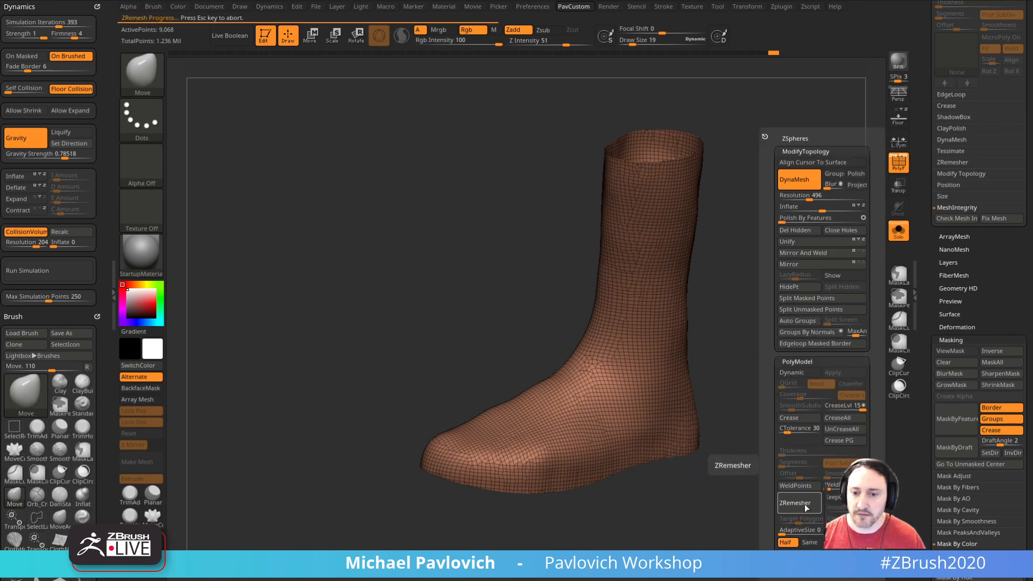
click(804, 501)
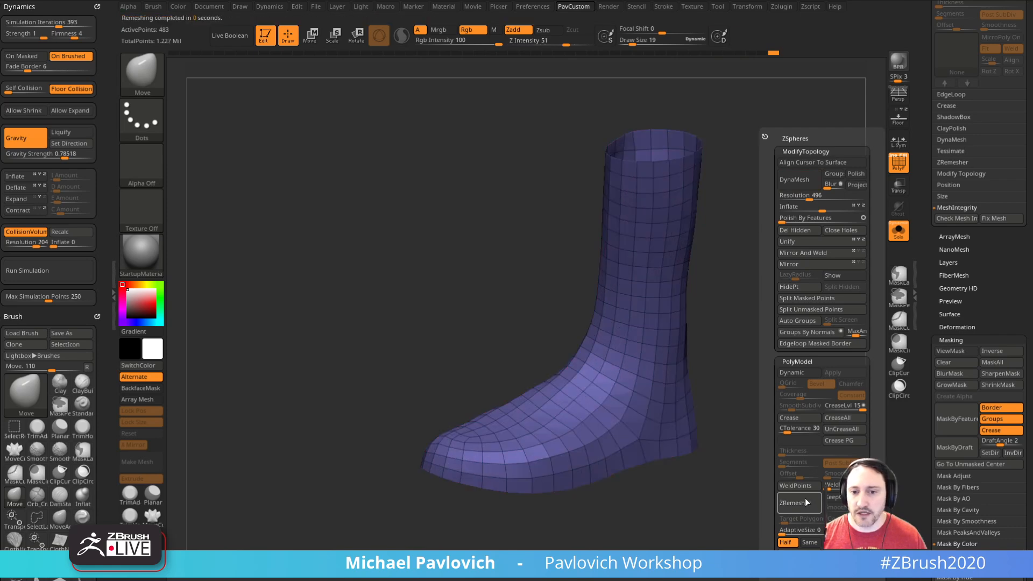
Step: Cap the boot shaft's open upper end with ZModeler's Close edge action targeting Convex Hole
mouse_move(807, 355)
alt+mouse_down()
mouse_move(770, 415)
mouse_move(784, 370)
alt+mouse_up()
key(b)
key(z)
key(m)
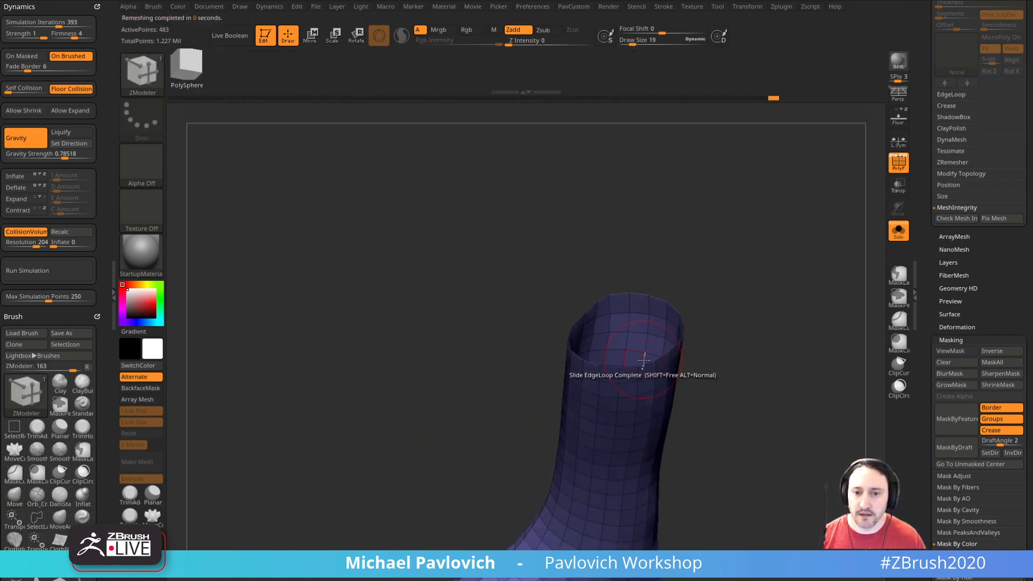
key(space)
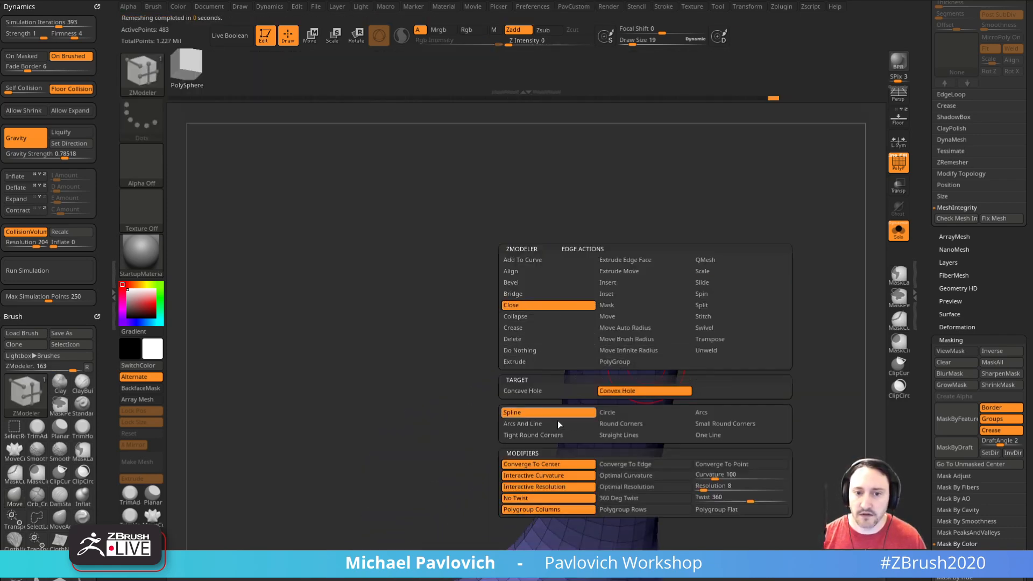
click(648, 362)
alt+drag(752, 401, 798, 360)
ctrl+shift+click(637, 238)
key(ctrl+w)
ctrl+shift+click(769, 316)
Step: Close the hole on the boot's underside with ZModeler and bring the other subtools back into view
key(3)
click(781, 541)
drag(699, 504, 783, 342)
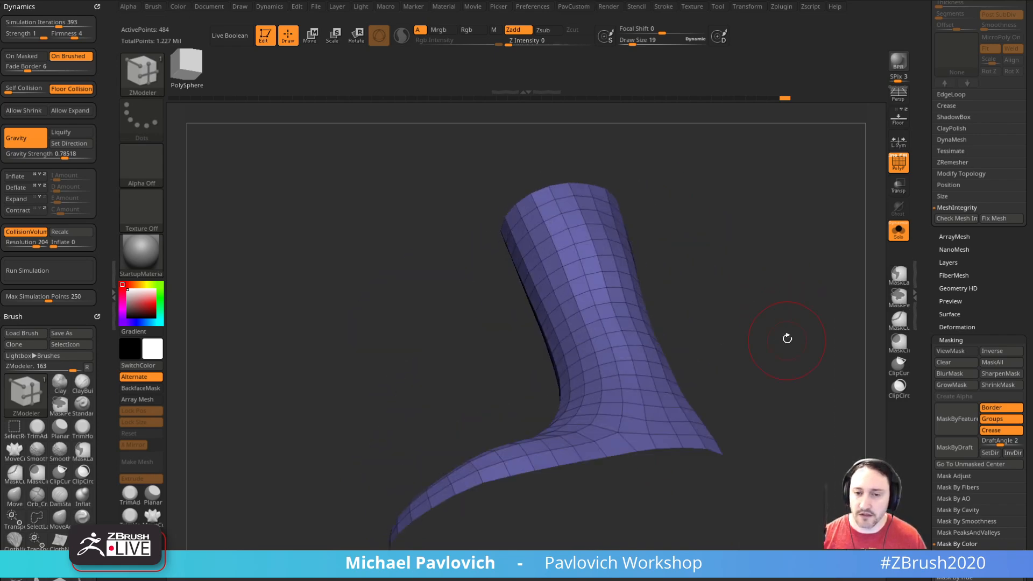
click(670, 449)
drag(769, 415, 758, 328)
mouse_move(622, 408)
mouse_down()
mouse_move(662, 358)
mouse_move(754, 323)
mouse_move(780, 292)
mouse_move(774, 396)
mouse_up()
click(897, 231)
alt+drag(840, 280, 814, 305)
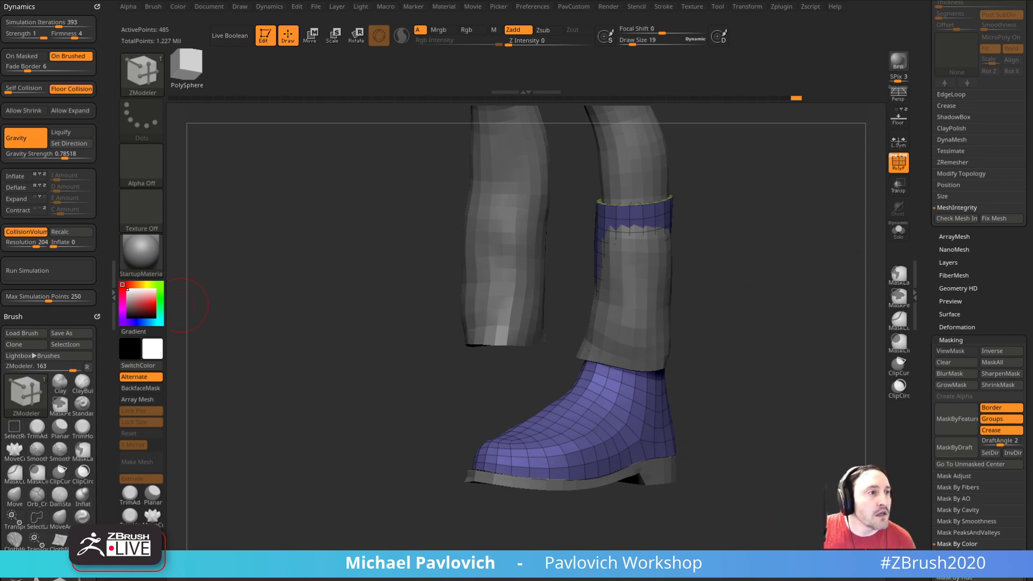
Step: Hide the polyframes, switch to the Standard brush, and select the pants subtool
mouse_move(786, 170)
mouse_down()
mouse_move(791, 237)
mouse_move(813, 302)
mouse_move(691, 301)
mouse_move(692, 322)
mouse_move(670, 321)
mouse_up()
key(shift+f)
key(b)
key(s)
key(t)
key(s)
alt+drag(665, 291, 676, 351)
alt+click(601, 291)
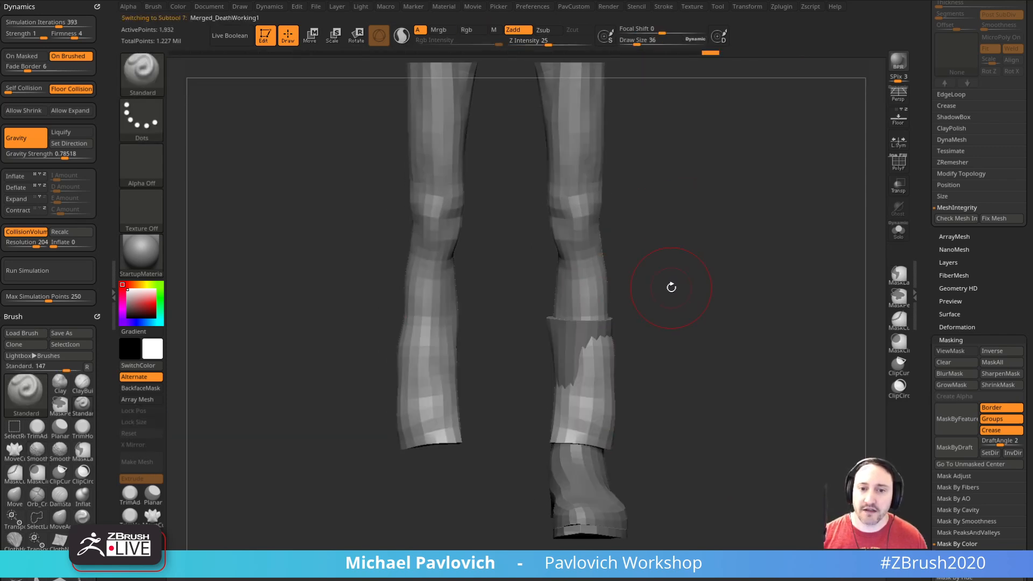
Step: Pull the pants' lower leg outward over the boot shaft with the Move brush
key(b)
key(m)
key(v)
drag(557, 318, 555, 347)
key(bracketleft)
key(bracketleft)
drag(601, 322, 581, 328)
drag(677, 308, 605, 311)
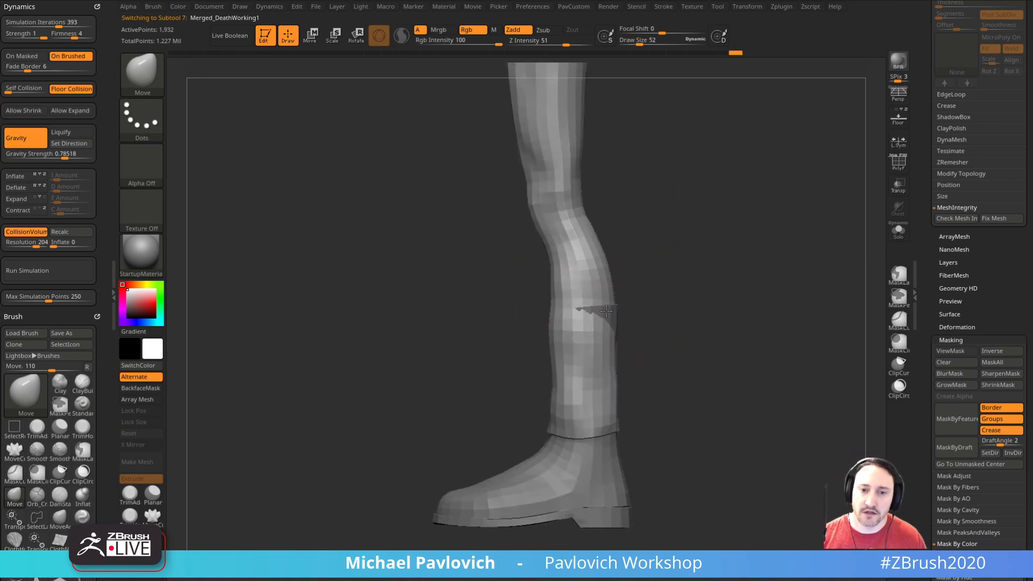
key(bracketleft)
key(bracketleft)
key(bracketleft)
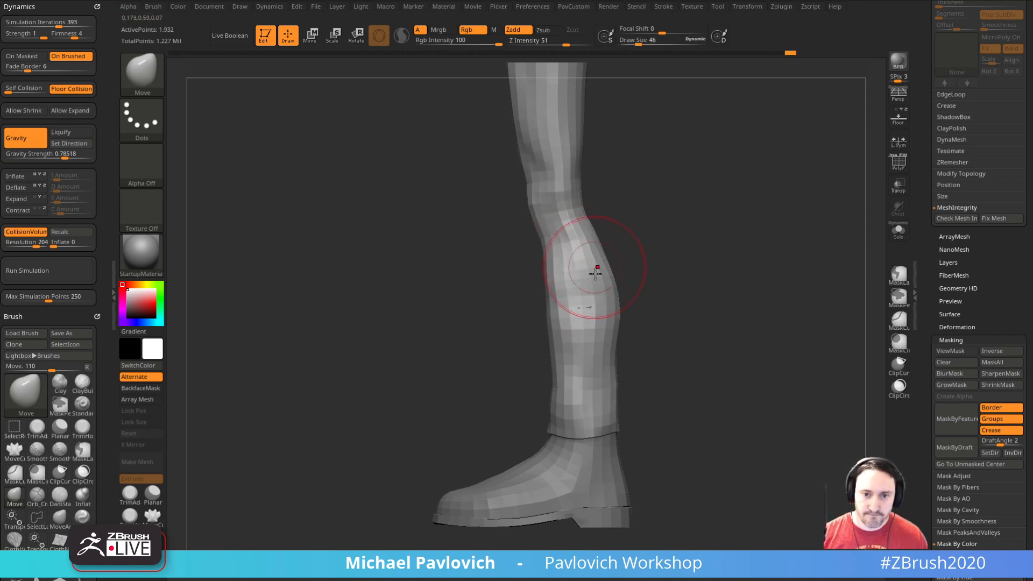
Step: Widen the pants' shins and hems with the Move brush so they hang straighter over the boot
drag(552, 320, 548, 321)
mouse_move(563, 413)
mouse_down()
mouse_move(554, 425)
mouse_move(544, 393)
mouse_up()
drag(613, 426, 615, 422)
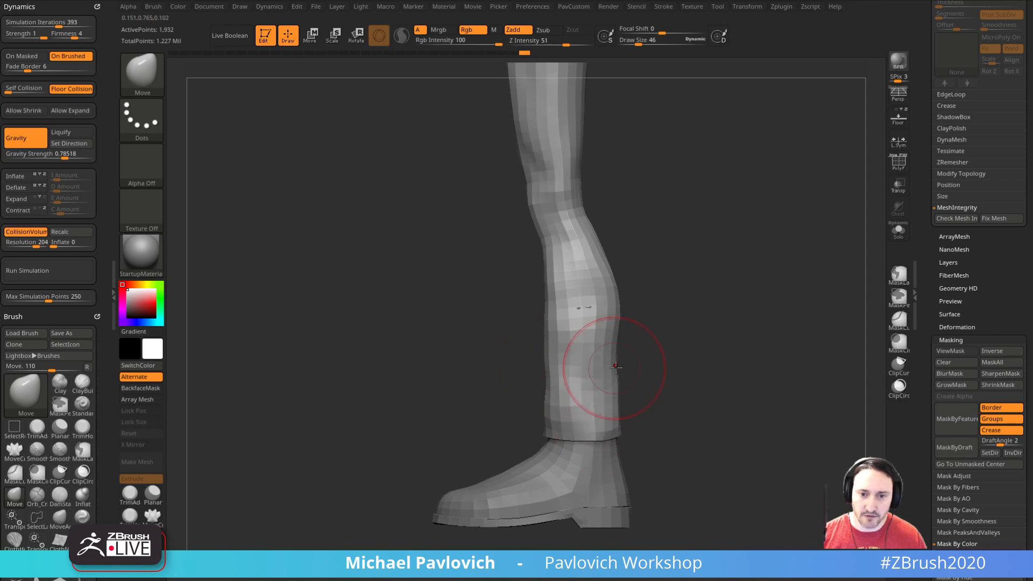
shift+right_drag(587, 312, 648, 349)
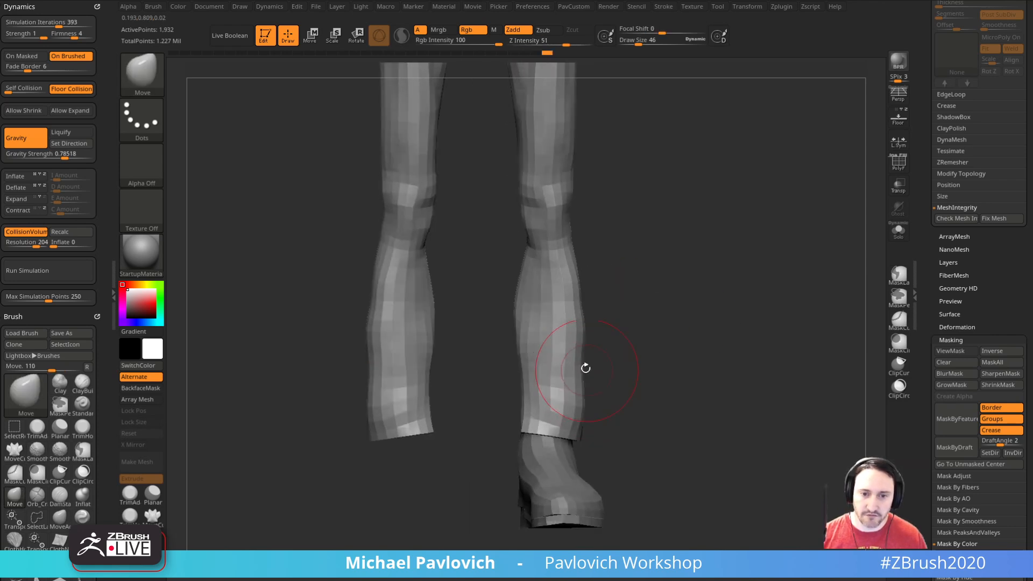
drag(523, 376, 517, 377)
drag(520, 422, 514, 425)
right_drag(502, 445, 494, 444)
key(bracketleft)
key(bracketleft)
drag(521, 432, 517, 436)
drag(517, 379, 515, 379)
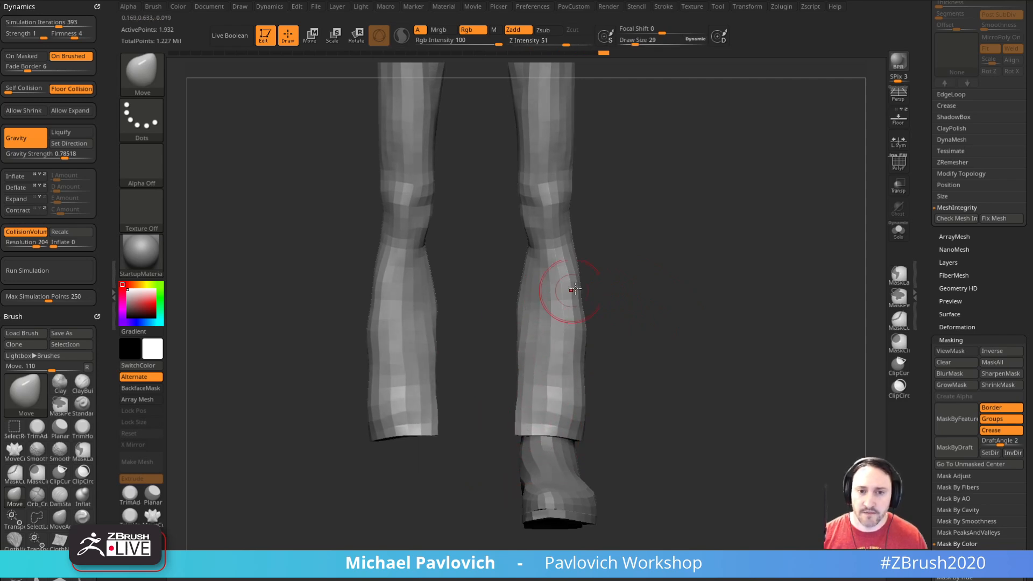
Step: Shape the pants' calves and the back of the hems with a larger Move brush
ctrl+right_drag(664, 274, 651, 360)
key(s)
drag(592, 429, 595, 428)
shift+right_drag(578, 431, 594, 423)
shift+right_drag(576, 300, 565, 300)
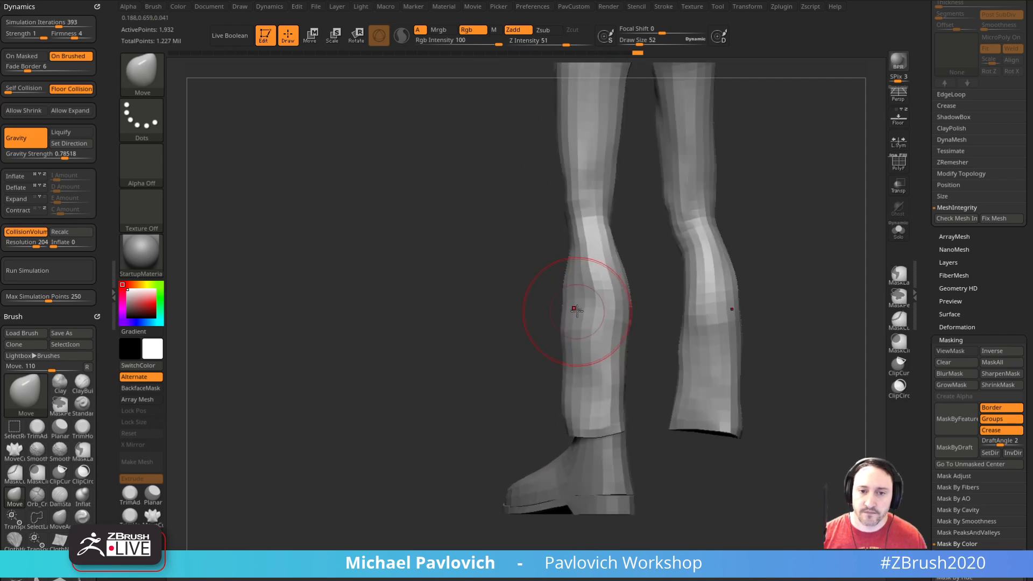
drag(578, 297, 581, 298)
shift+right_drag(571, 411, 604, 417)
key(s)
mouse_move(601, 419)
mouse_down()
mouse_move(581, 433)
mouse_move(553, 424)
mouse_up()
Step: Refine the flare of the pants' lower legs and even out the hems with the Move brush, varying its size
mouse_move(627, 364)
ctrl+right_down()
mouse_move(673, 332)
mouse_move(530, 362)
mouse_move(639, 374)
mouse_move(619, 410)
ctrl+right_up()
key(s)
drag(528, 468, 509, 459)
drag(490, 405, 485, 403)
right_drag(530, 414, 552, 426)
drag(500, 461, 496, 462)
shift+right_drag(544, 456, 530, 429)
key(s)
drag(521, 455, 489, 456)
right_drag(519, 480, 516, 480)
key(s)
drag(517, 480, 516, 480)
mouse_move(551, 501)
right_down()
mouse_move(540, 477)
mouse_move(521, 479)
right_up()
drag(525, 475, 516, 482)
right_drag(572, 482, 548, 482)
drag(534, 482, 540, 488)
mouse_move(581, 483)
right_down()
mouse_move(551, 482)
mouse_move(576, 485)
right_up()
drag(568, 485, 574, 485)
right_drag(576, 485, 546, 488)
drag(578, 491, 583, 491)
mouse_move(705, 422)
shift+right_down()
mouse_move(683, 360)
mouse_move(683, 379)
shift+right_up()
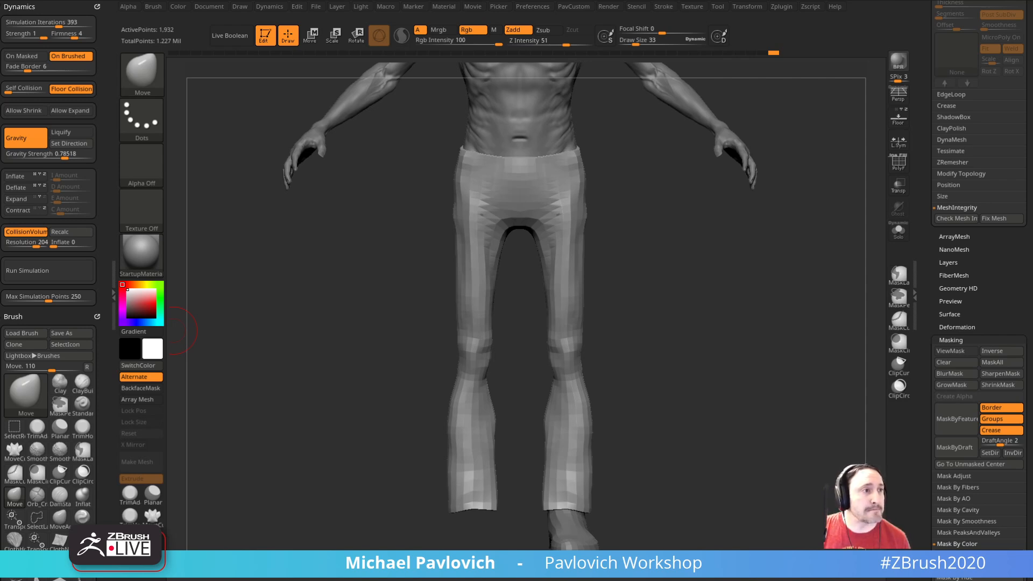
Step: Switch to the Standard brush, select the upper body, and bring the whole figure into view
mouse_move(648, 312)
mouse_down()
mouse_move(729, 339)
mouse_move(715, 313)
mouse_move(739, 331)
mouse_move(724, 312)
mouse_move(701, 311)
mouse_up()
key(b)
key(s)
key(t)
alt+click(542, 200)
drag(699, 183, 732, 183)
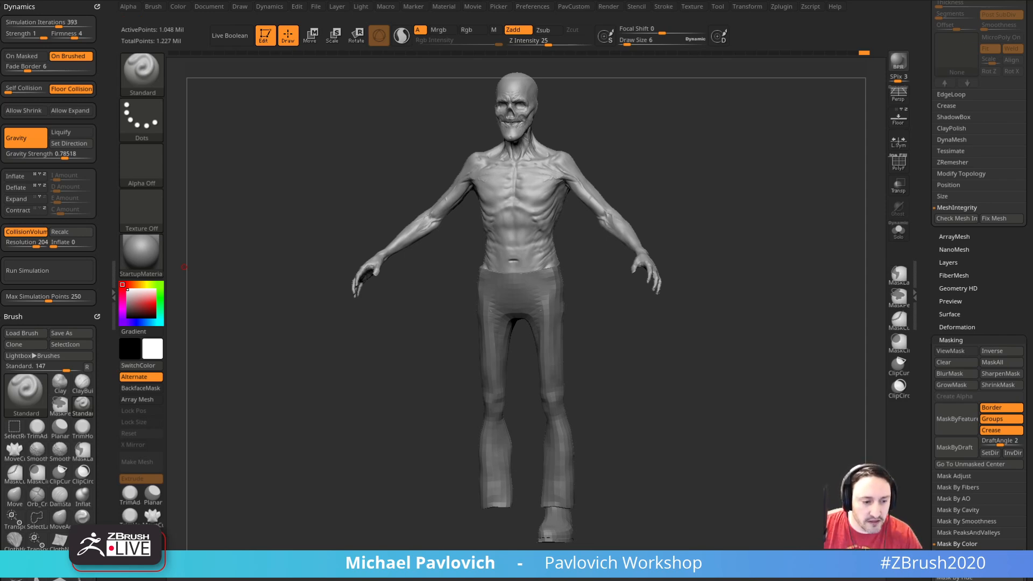
Step: Switch to the browser and browse the tutorial entries in the ArtStation portfolio
drag(578, 580, 740, 44)
click(151, 63)
scroll(408, 291, down, 7)
scroll(408, 292, up, 6)
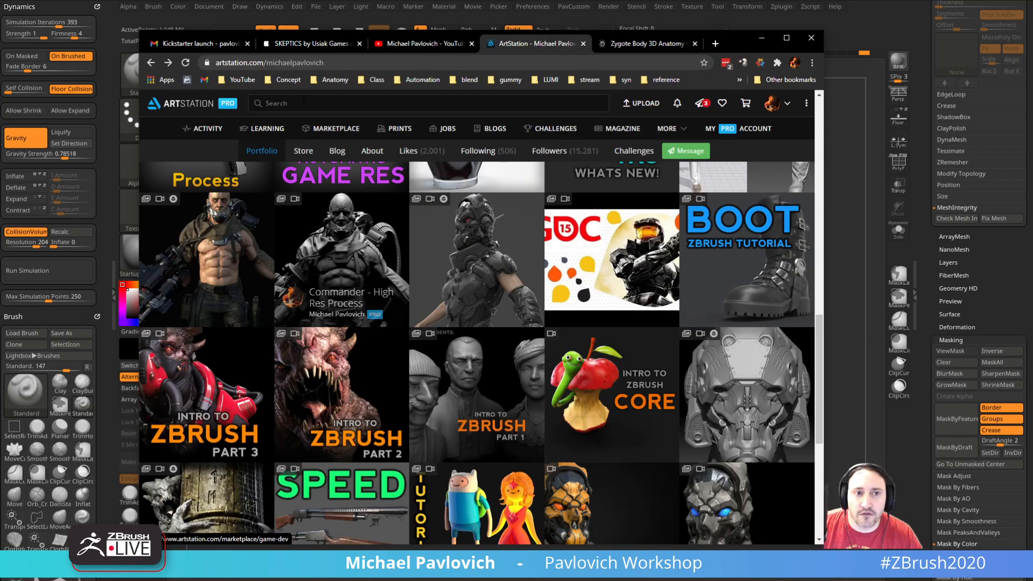
Step: Open the Fusion 360 Quickstart playlist from the YouTube channel, select its address, look through its videos, and return to ZBrush
click(420, 44)
scroll(279, 217, down, 15)
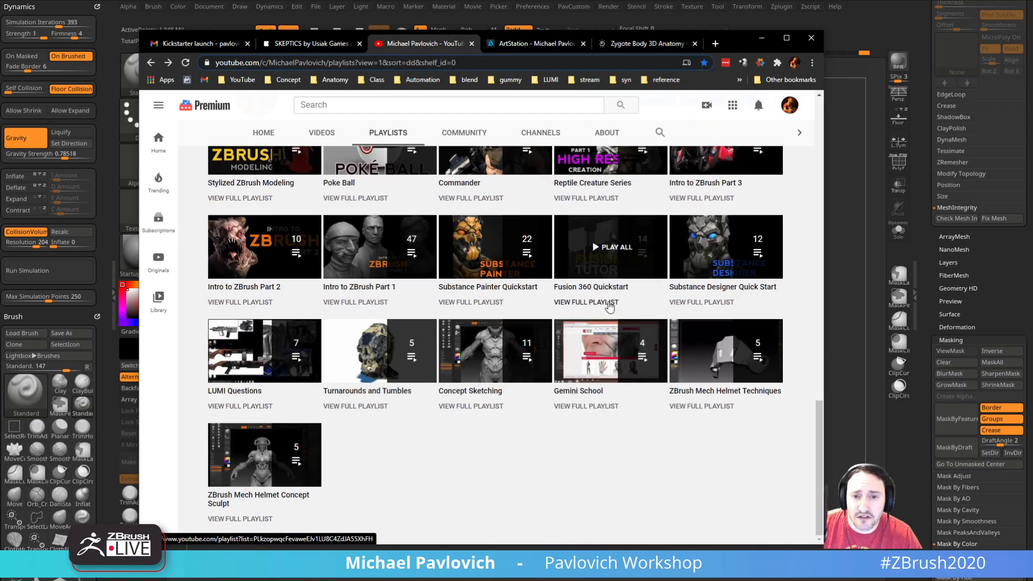
click(611, 247)
click(450, 63)
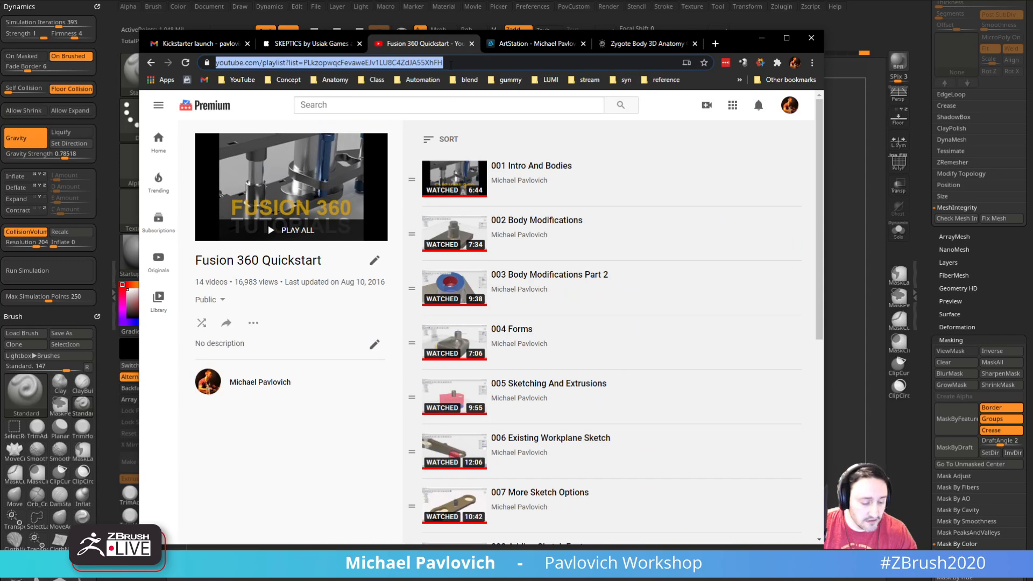
scroll(537, 323, down, 7)
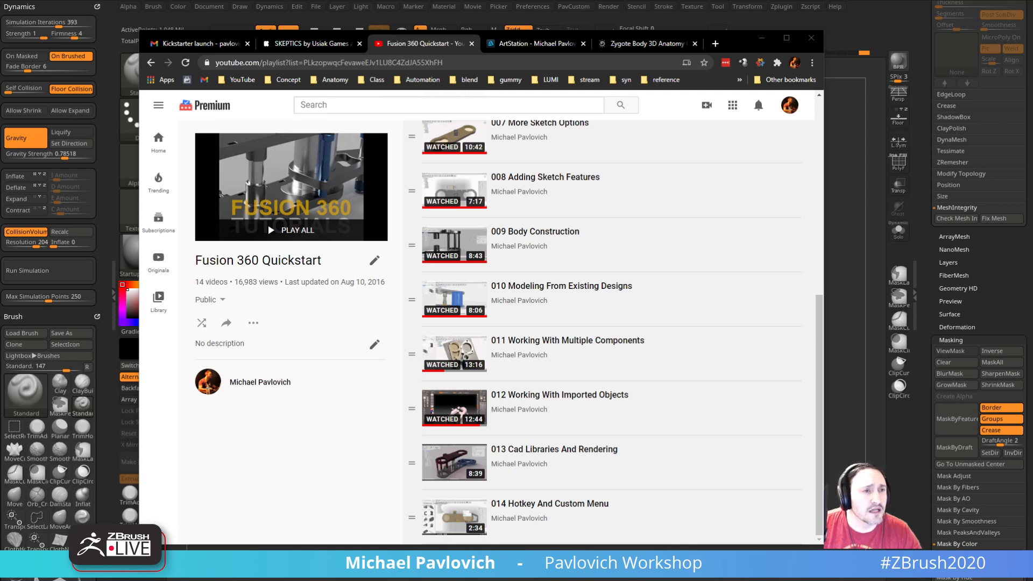
click(761, 38)
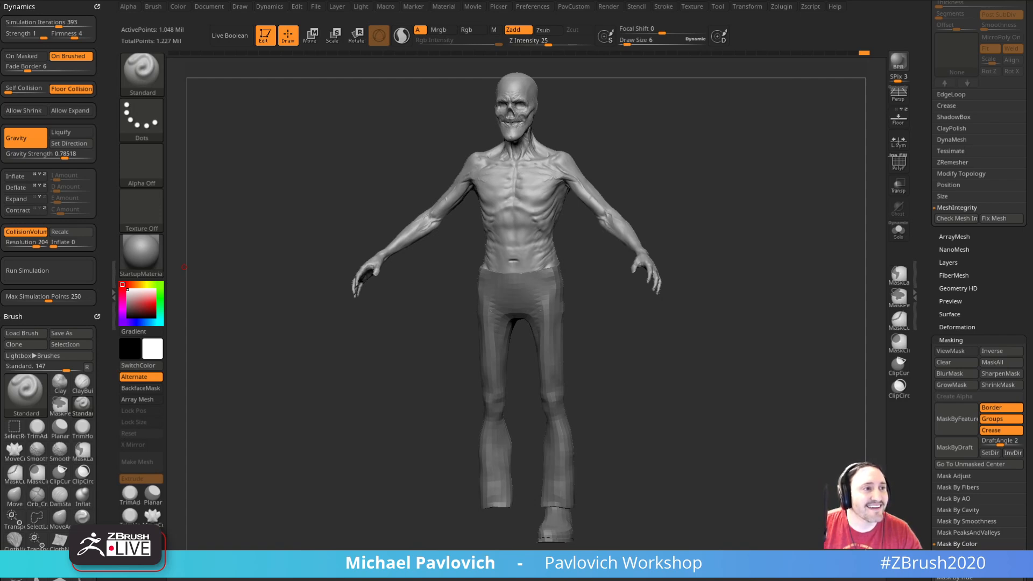
Step: Select the pants, inspect them with polyframes shown, and apply Polish By Features
click(904, 163)
mouse_move(759, 291)
ctrl+right_down()
mouse_move(746, 344)
mouse_move(758, 258)
mouse_move(788, 296)
mouse_move(761, 247)
mouse_move(757, 289)
ctrl+right_up()
ctrl+shift+click(562, 382)
alt+click(560, 383)
click(897, 168)
click(897, 168)
key(space)
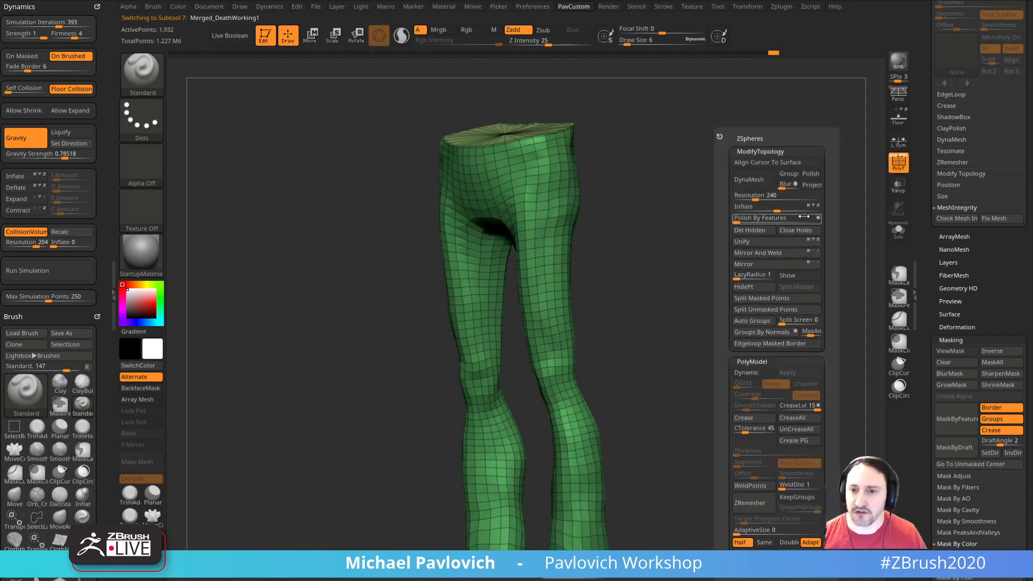
click(738, 222)
right_drag(667, 359, 719, 254)
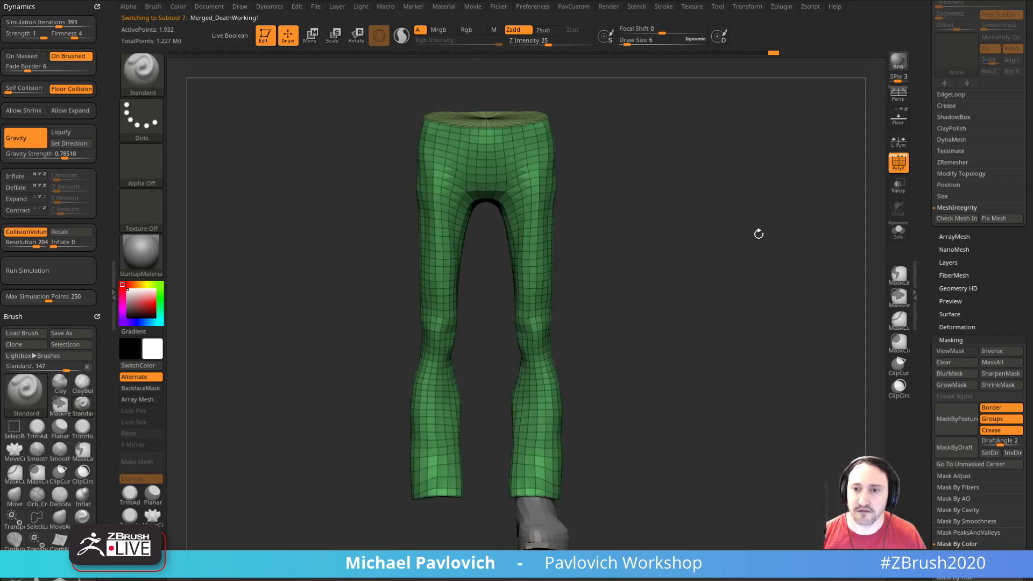
click(896, 168)
Step: Show all hidden subtools, including the tank top, and select the DeathWorking1 upper body
mouse_move(863, 185)
right_down()
mouse_move(784, 226)
mouse_move(781, 270)
right_up()
mouse_move(929, 225)
mouse_down()
mouse_move(948, 318)
mouse_move(950, 310)
mouse_up()
click(1018, 307)
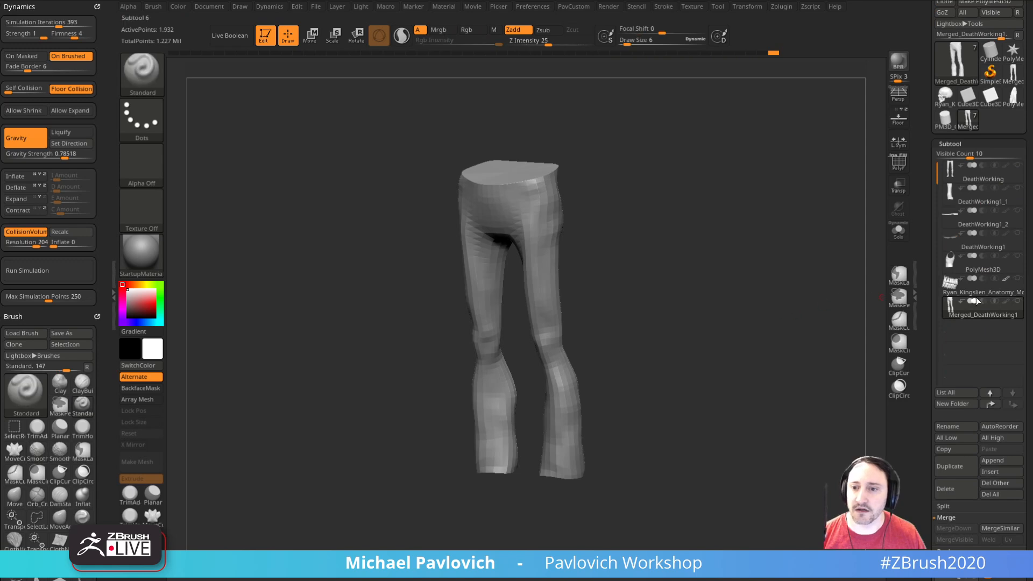
shift+click(1017, 301)
shift+drag(793, 252, 794, 303)
alt+drag(813, 218, 826, 295)
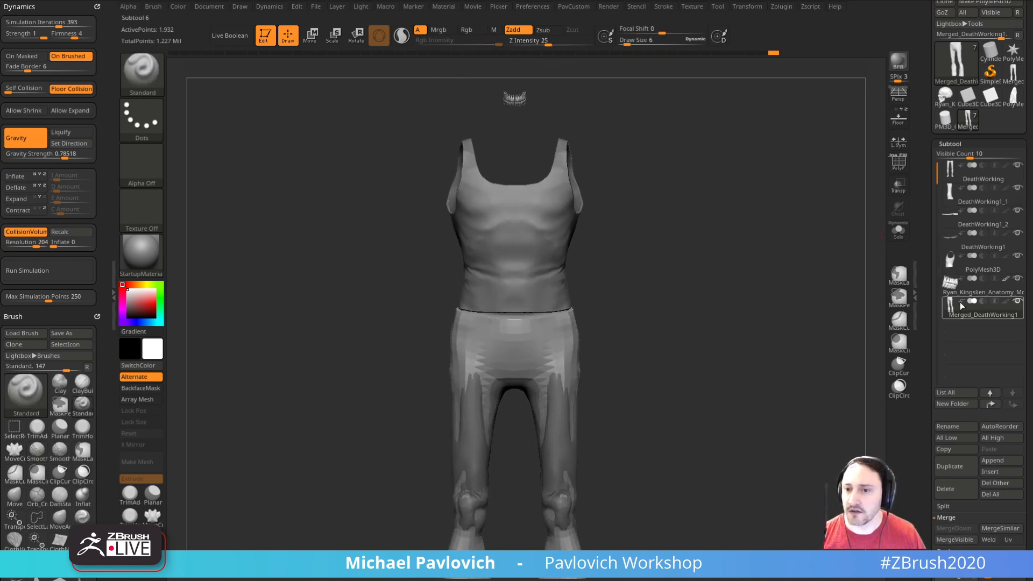
click(967, 247)
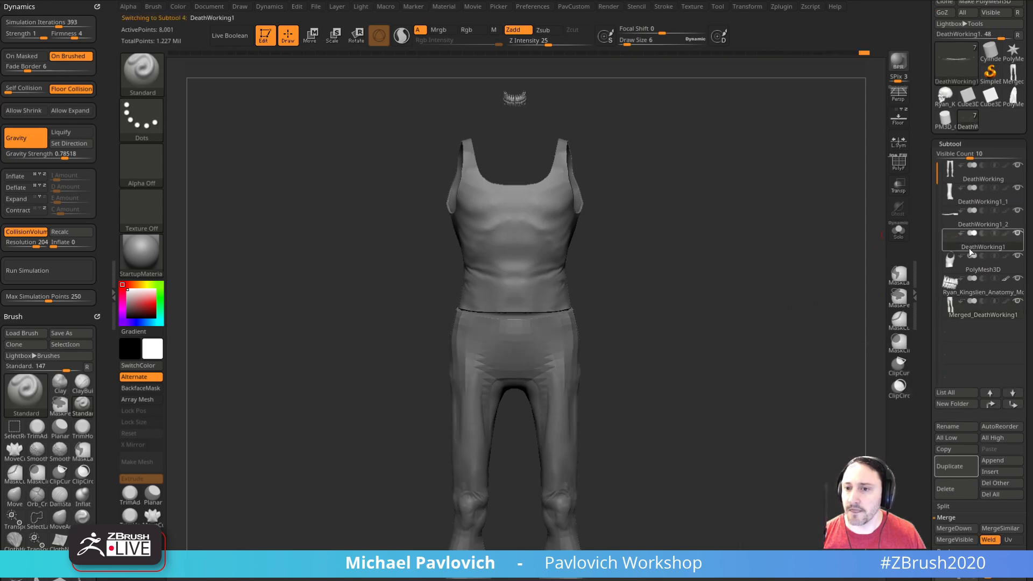
drag(799, 322, 804, 259)
Step: Bring up the cartoon reference image beside the figure to compare the outfit, and put it away again
drag(1032, 183, 625, 208)
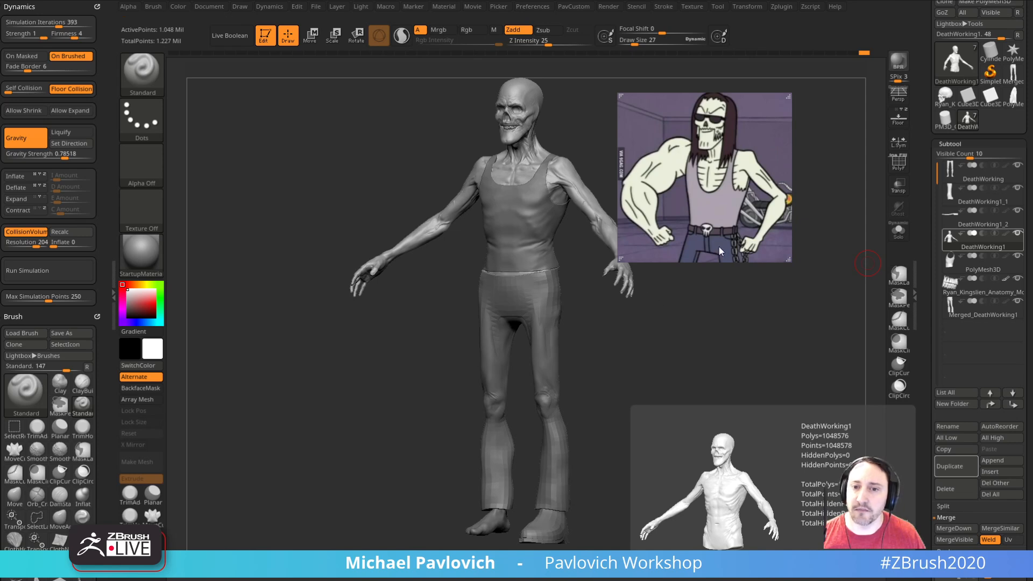
drag(715, 205, 1032, 226)
drag(696, 272, 742, 261)
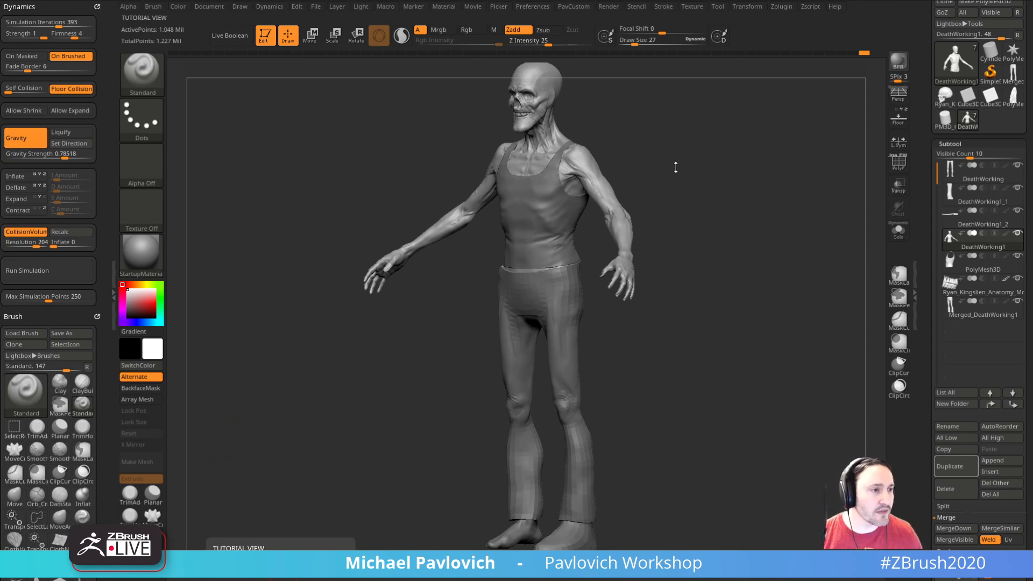
Step: Select the DeathWorking legs and hide every subtool except the legs and the DeathWorking1 upper body
shift+drag(758, 203, 799, 207)
alt+click(548, 323)
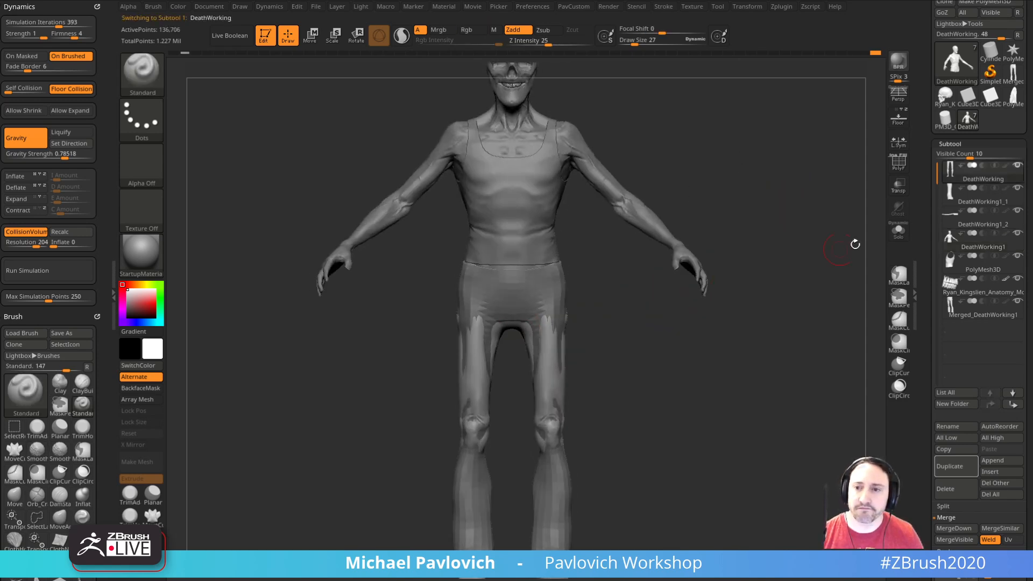
shift+click(1018, 166)
click(1017, 233)
mouse_move(837, 258)
mouse_down()
mouse_move(778, 284)
mouse_move(704, 289)
mouse_move(796, 280)
mouse_up()
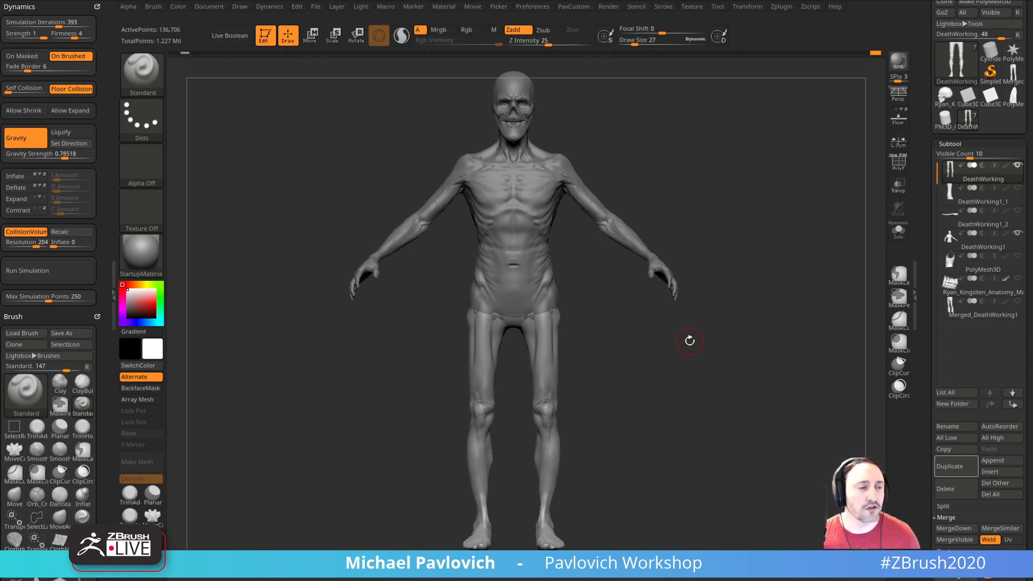
drag(770, 273, 777, 278)
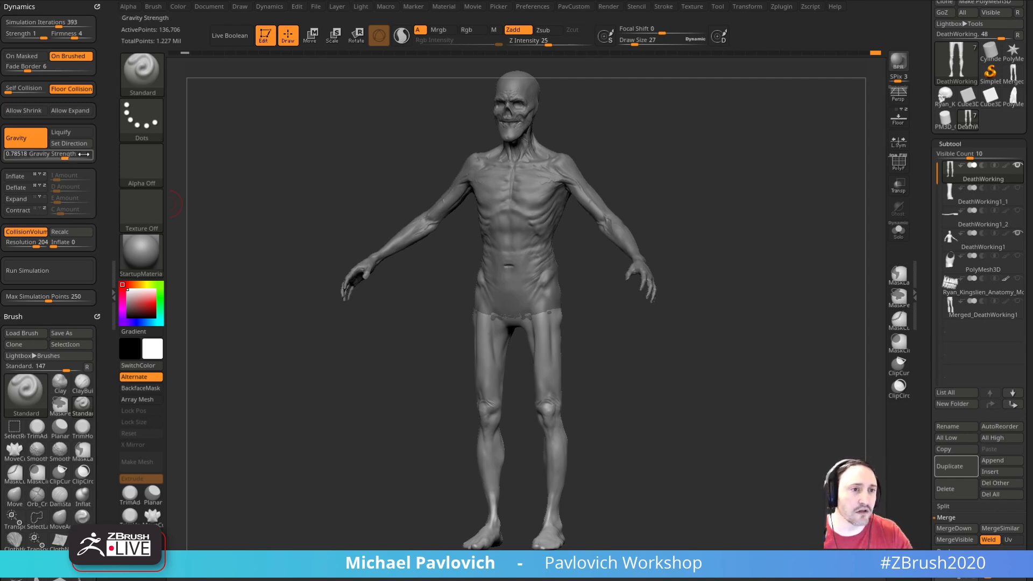
drag(641, 119, 645, 120)
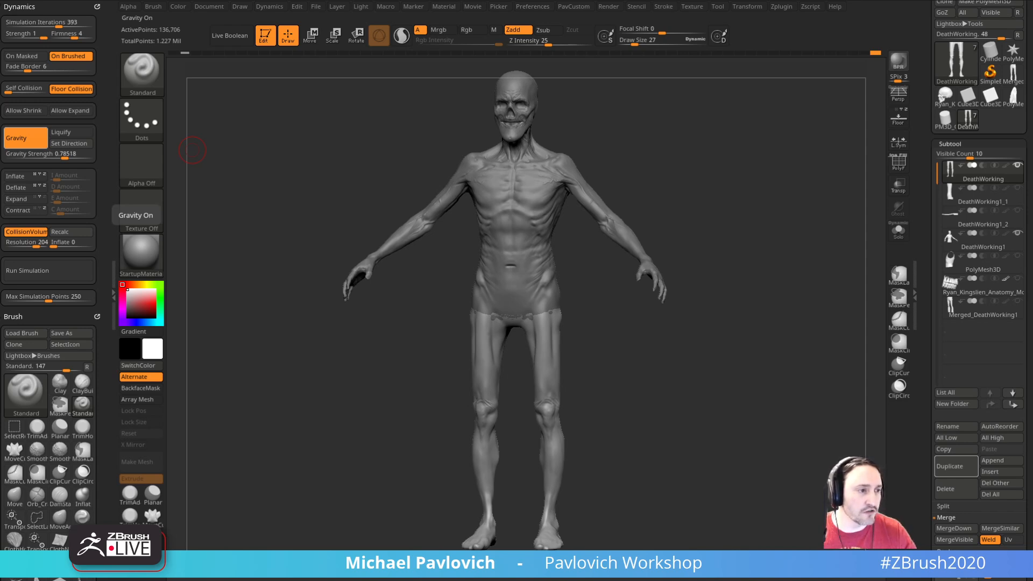
drag(535, 422, 745, 420)
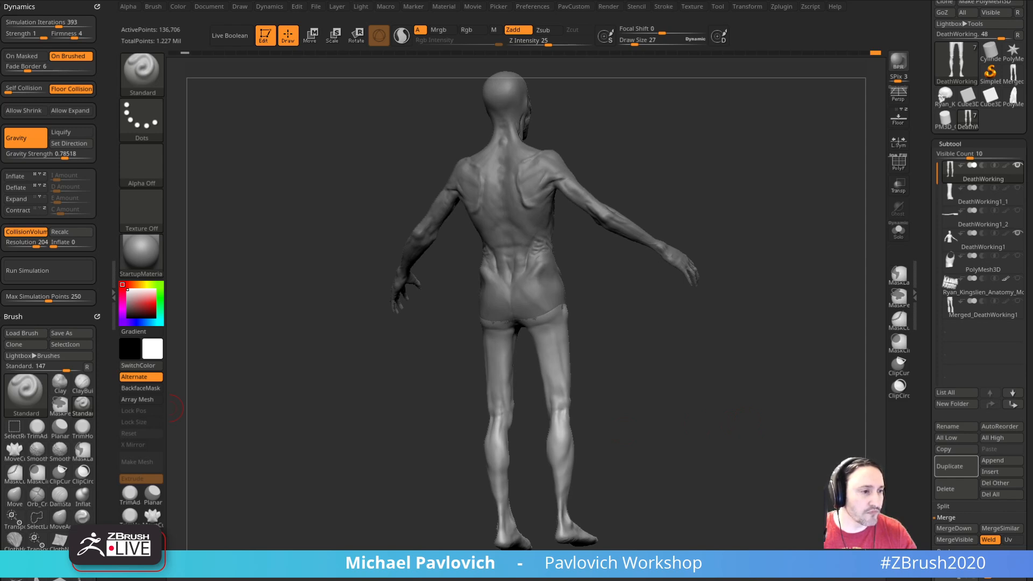
shift+drag(726, 407, 670, 416)
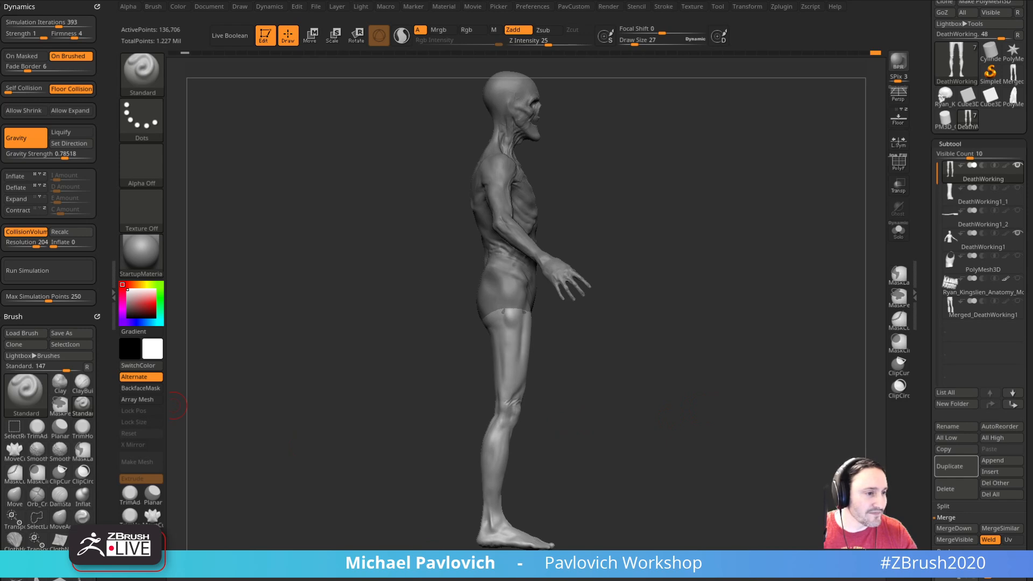
drag(692, 408, 662, 411)
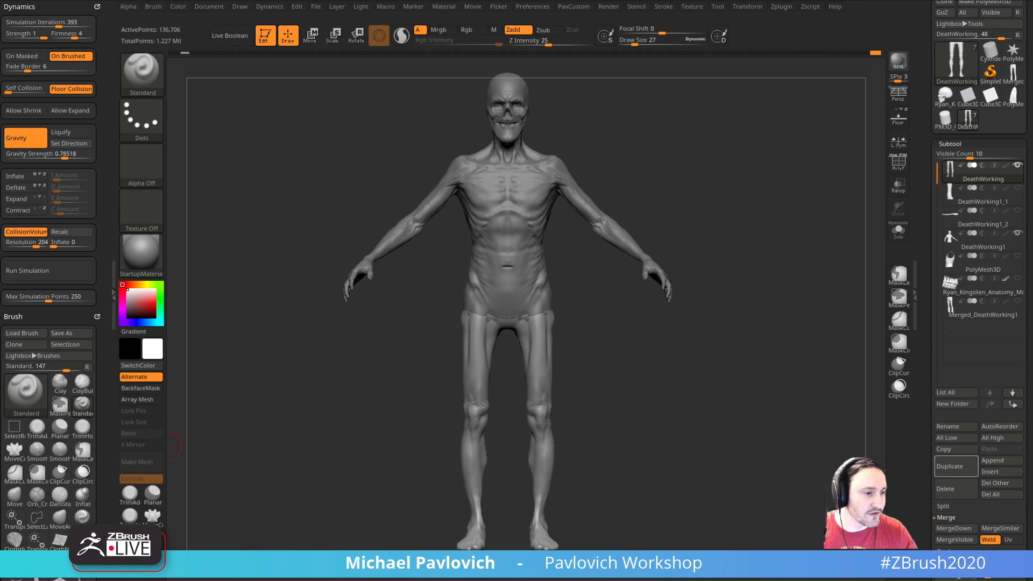